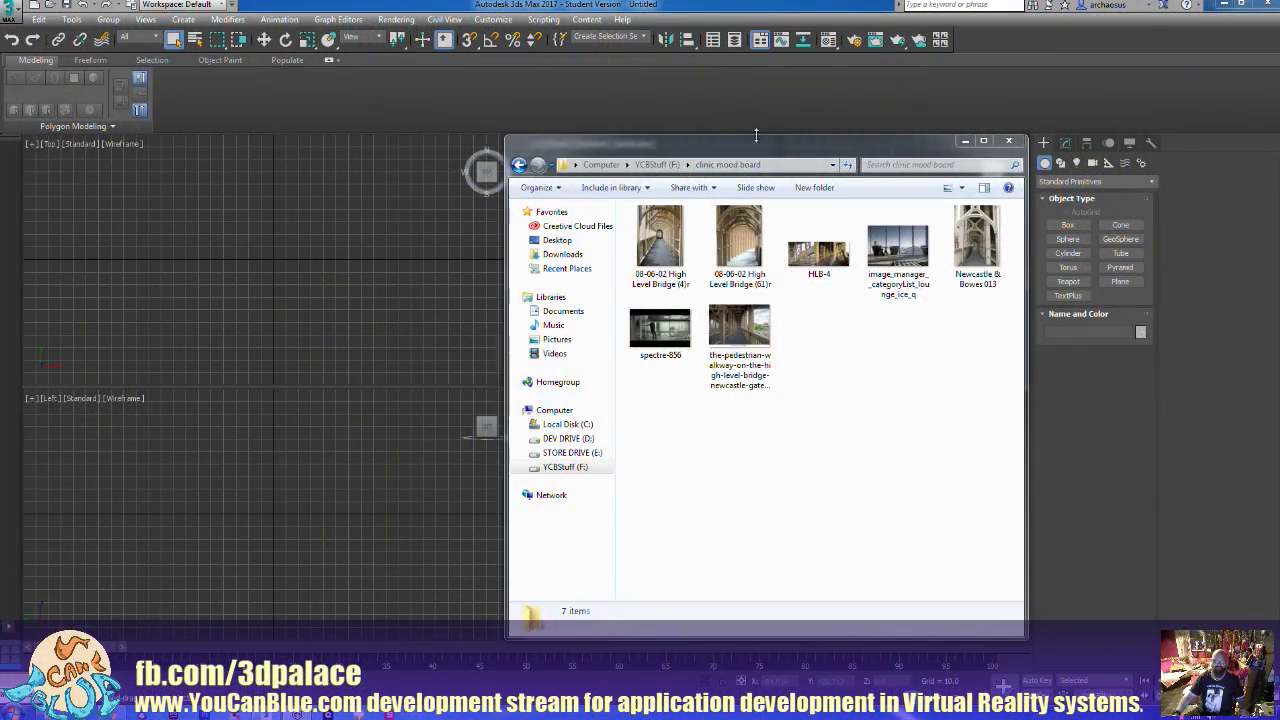
Browse the clinic mood board photos from the first High Level Bridge image through to HLB-4
left_click_drag(761, 152, 731, 127)
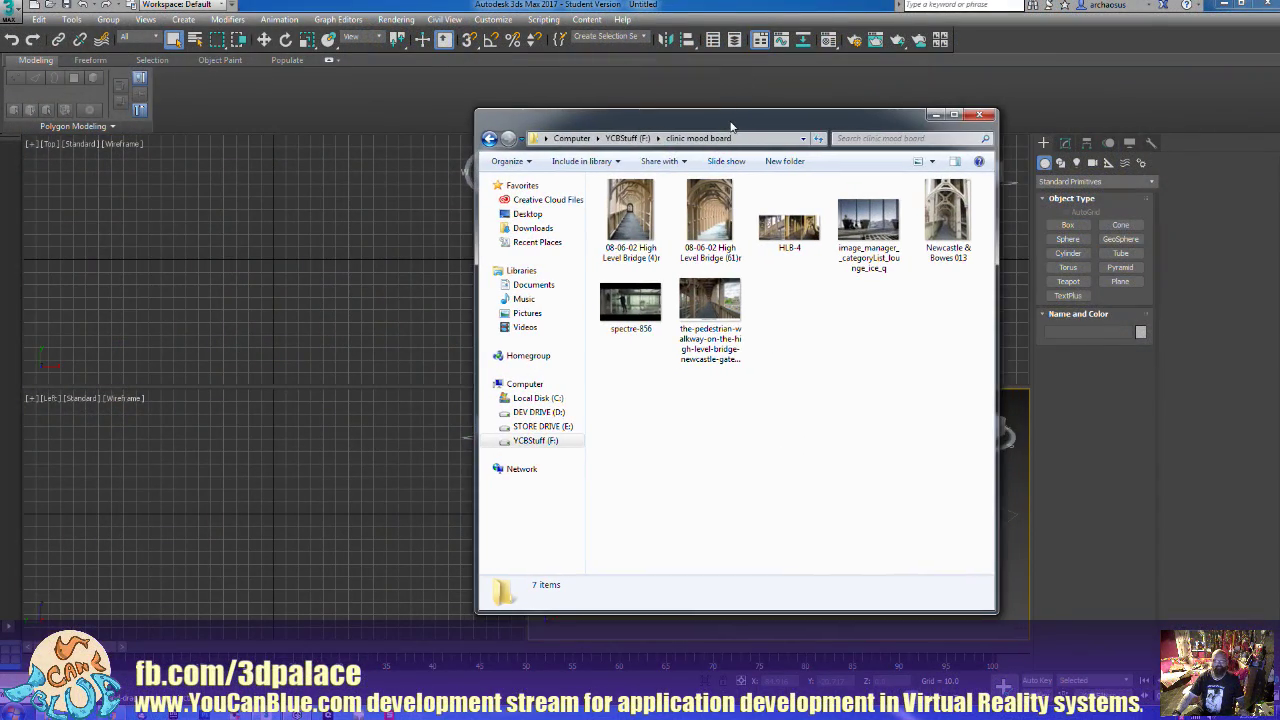
double_click(634, 212)
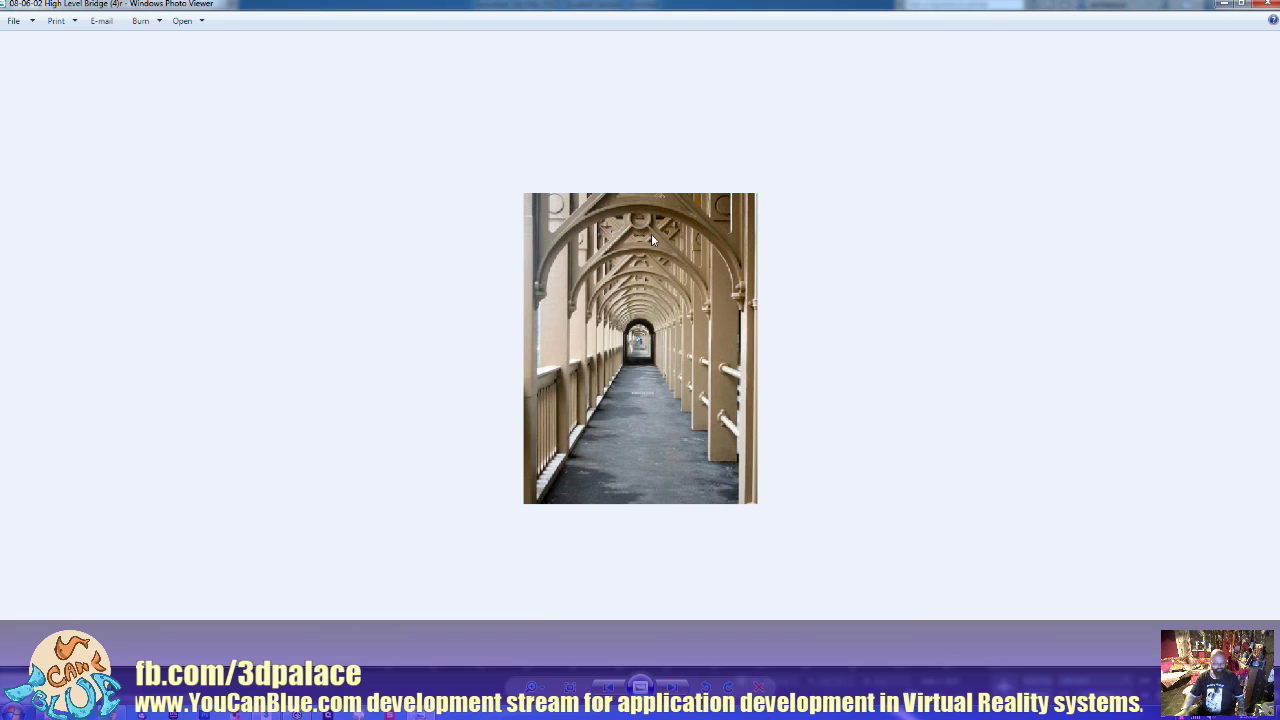
key("Right")
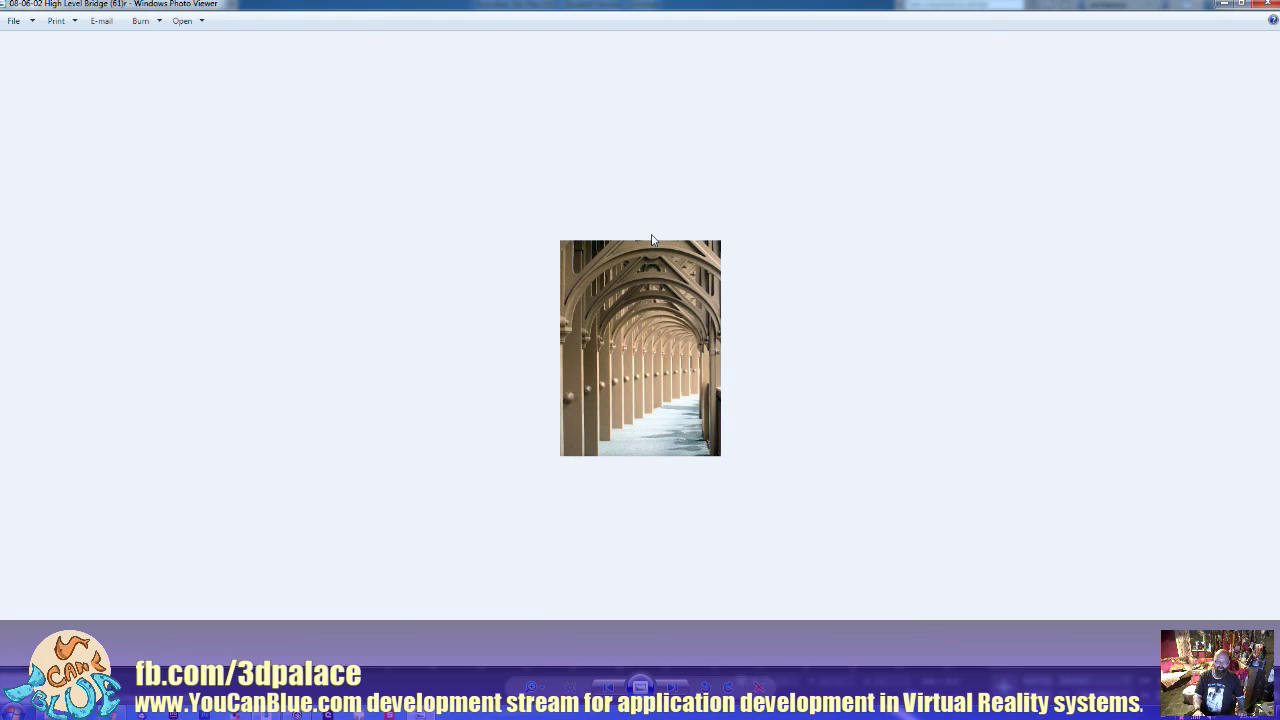
key("Right")
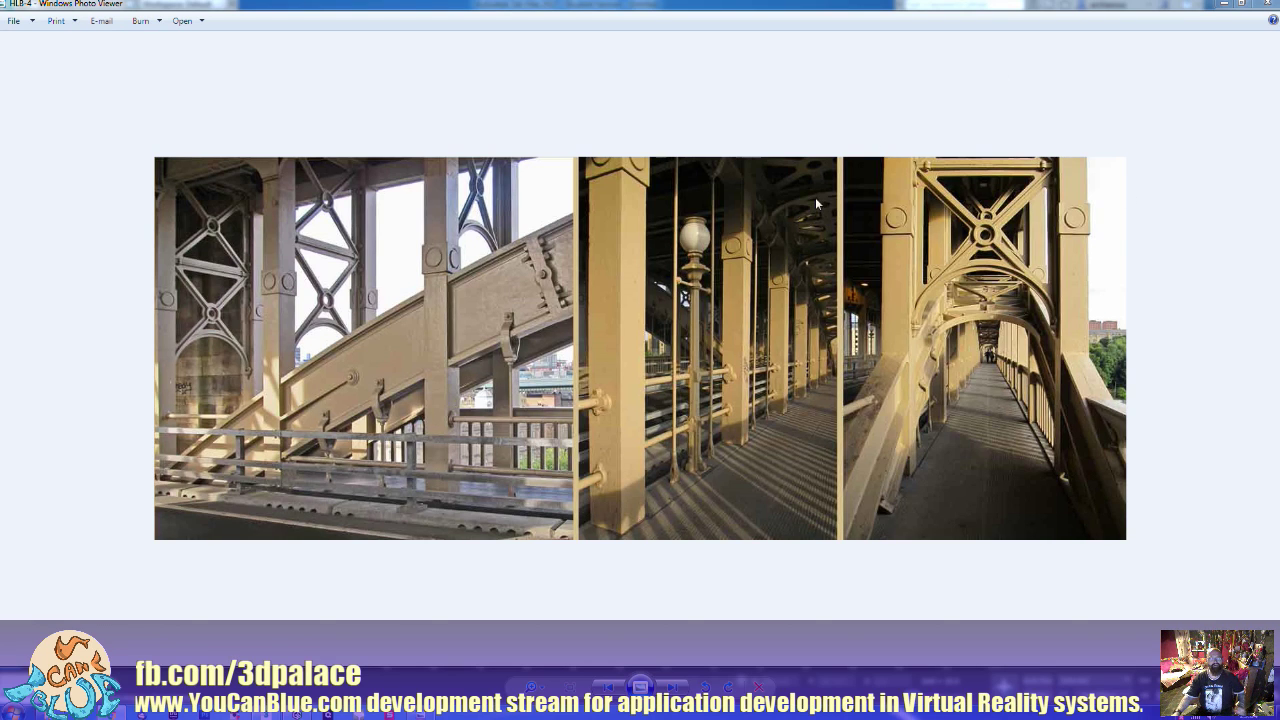
Move the HLB-4 reference picture window off this screen and close the clinic mood board folder
double_click(1127, 6)
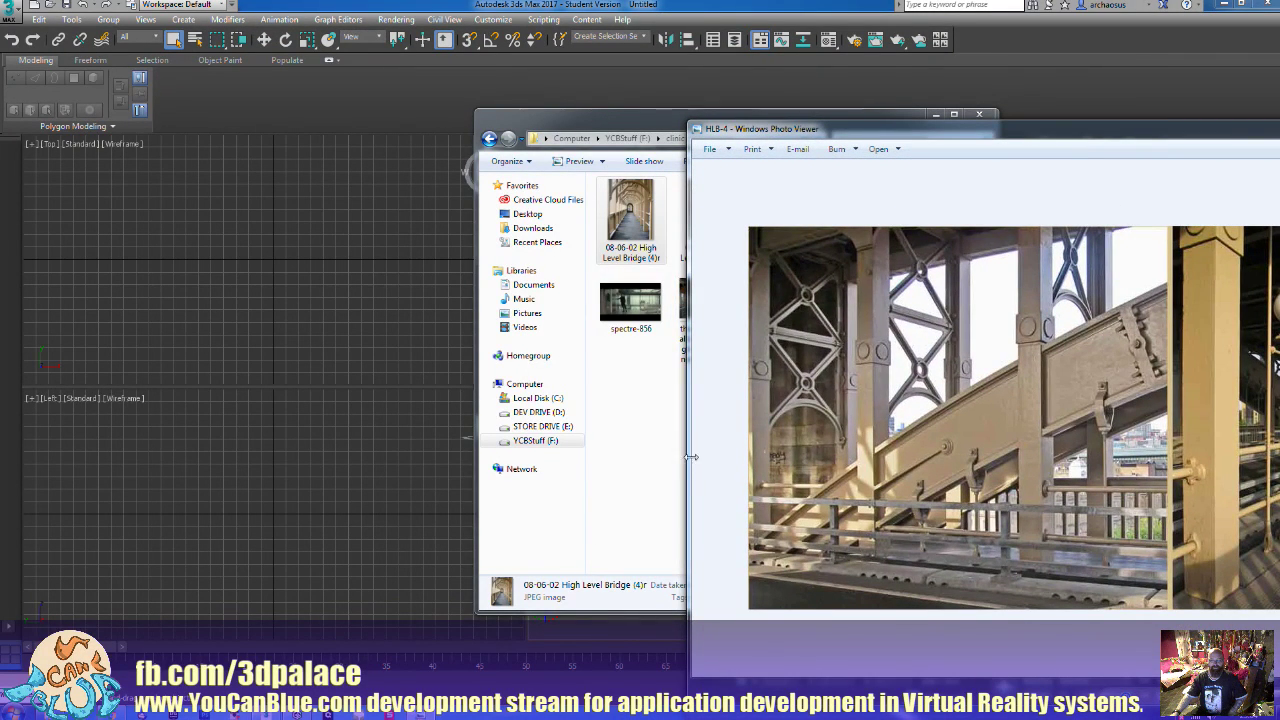
left_click_drag(689, 458, 1278, 458)
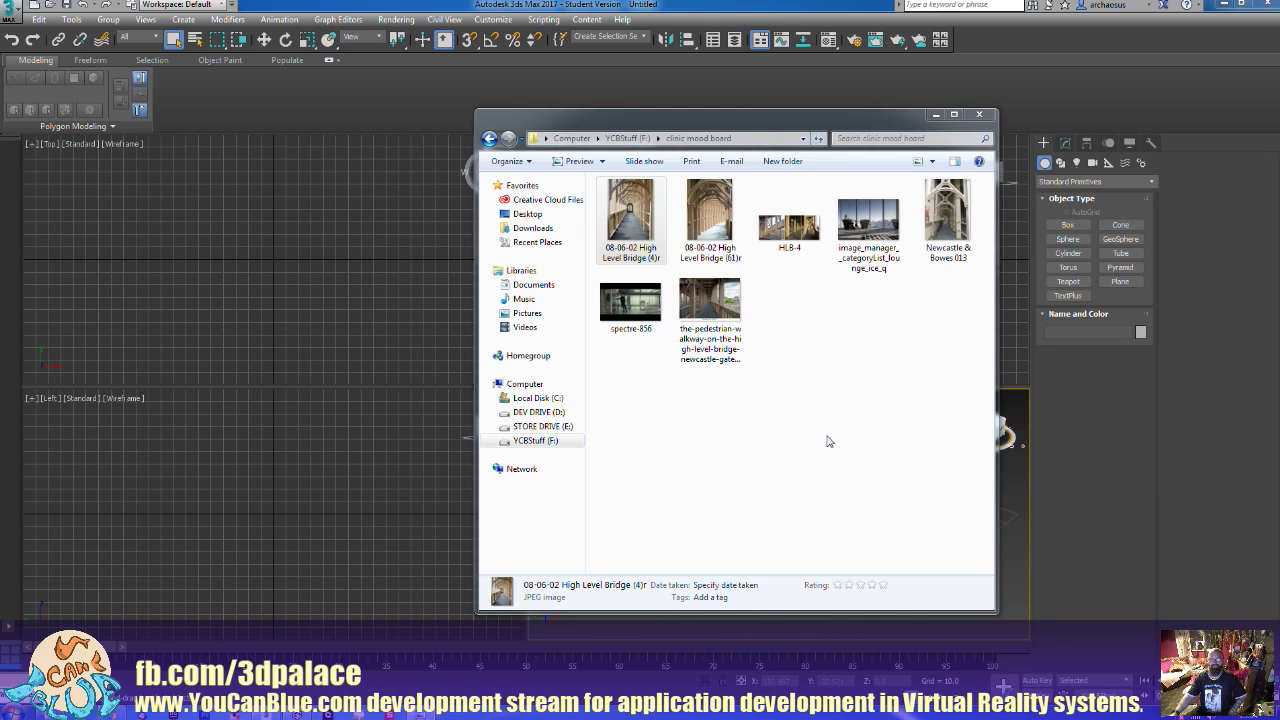
left_click(737, 463)
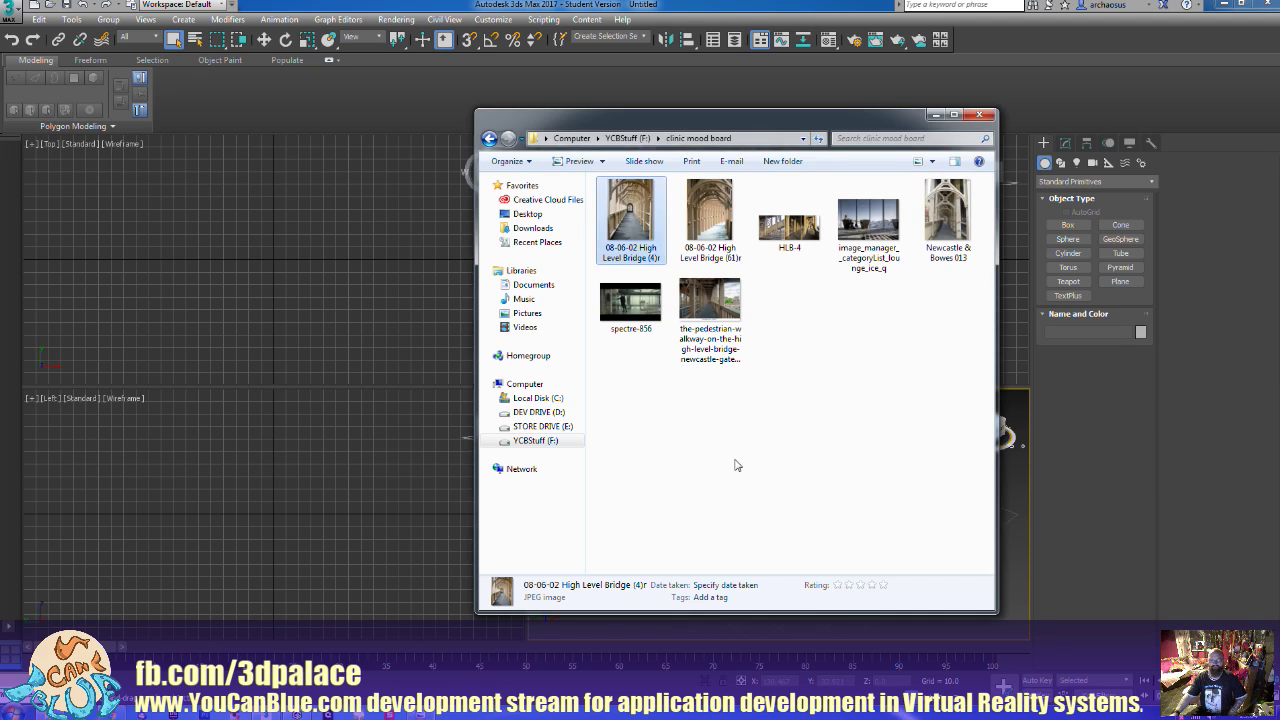
left_click(980, 114)
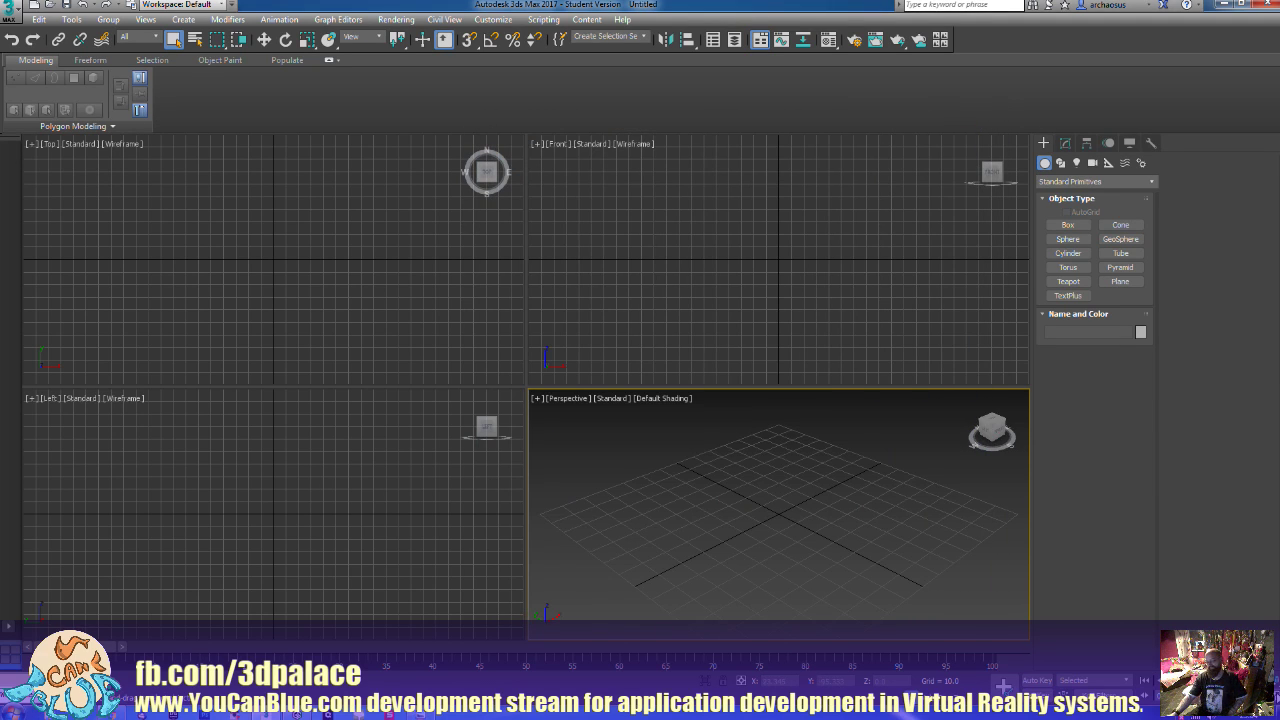
Maximize the perspective viewport and create a standing biped about 181 units tall at the centre of the grid
key("alt+w")
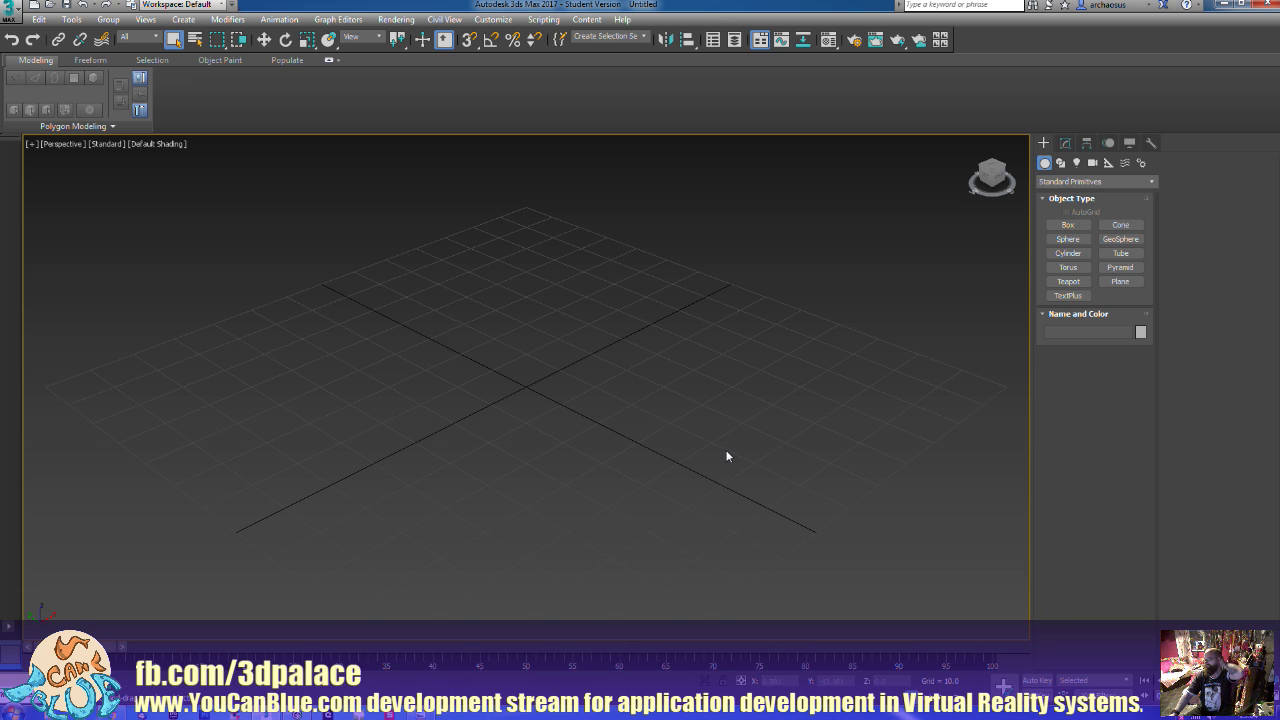
middle_click_drag(706, 464, 718, 449, "alt")
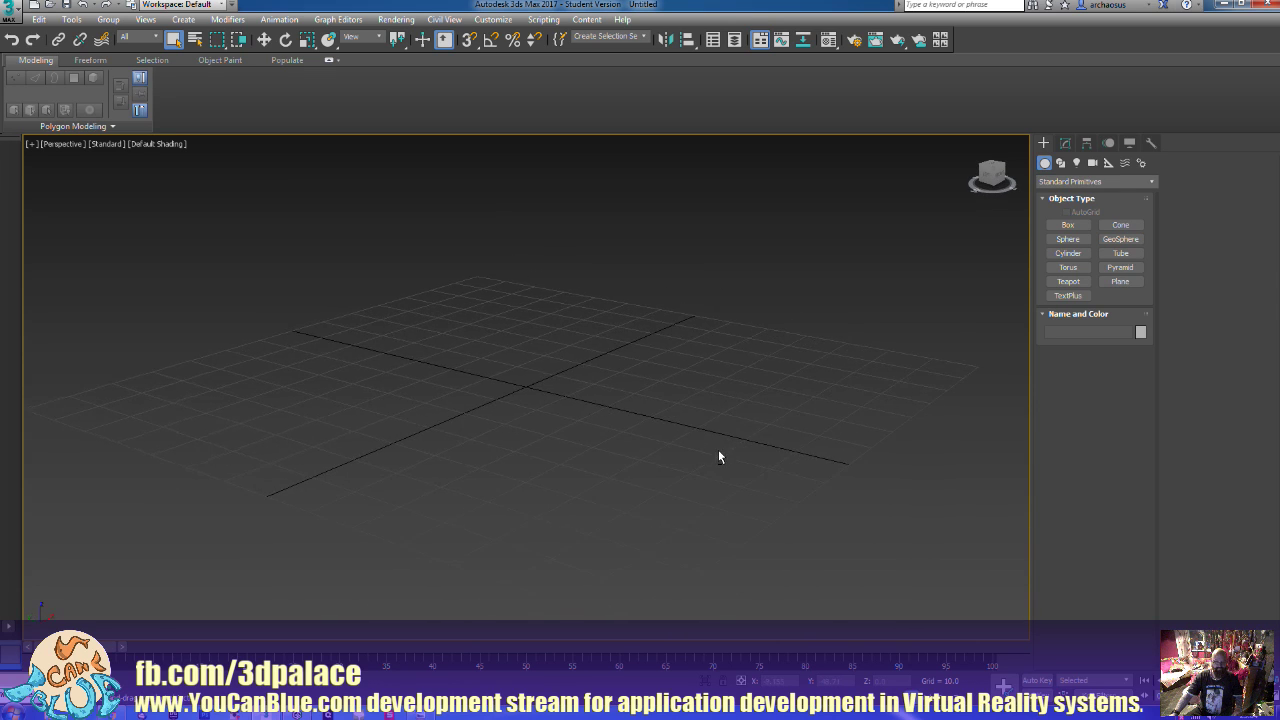
middle_click_drag(630, 435, 713, 431)
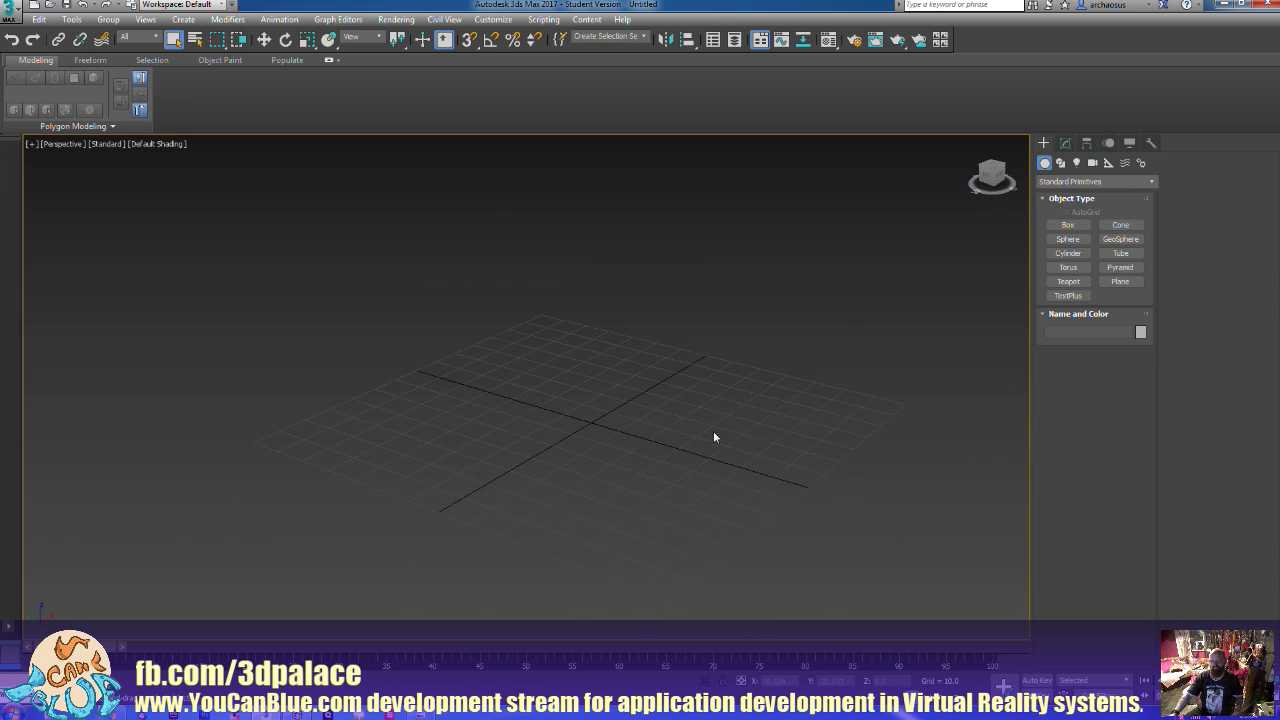
left_click(1070, 225)
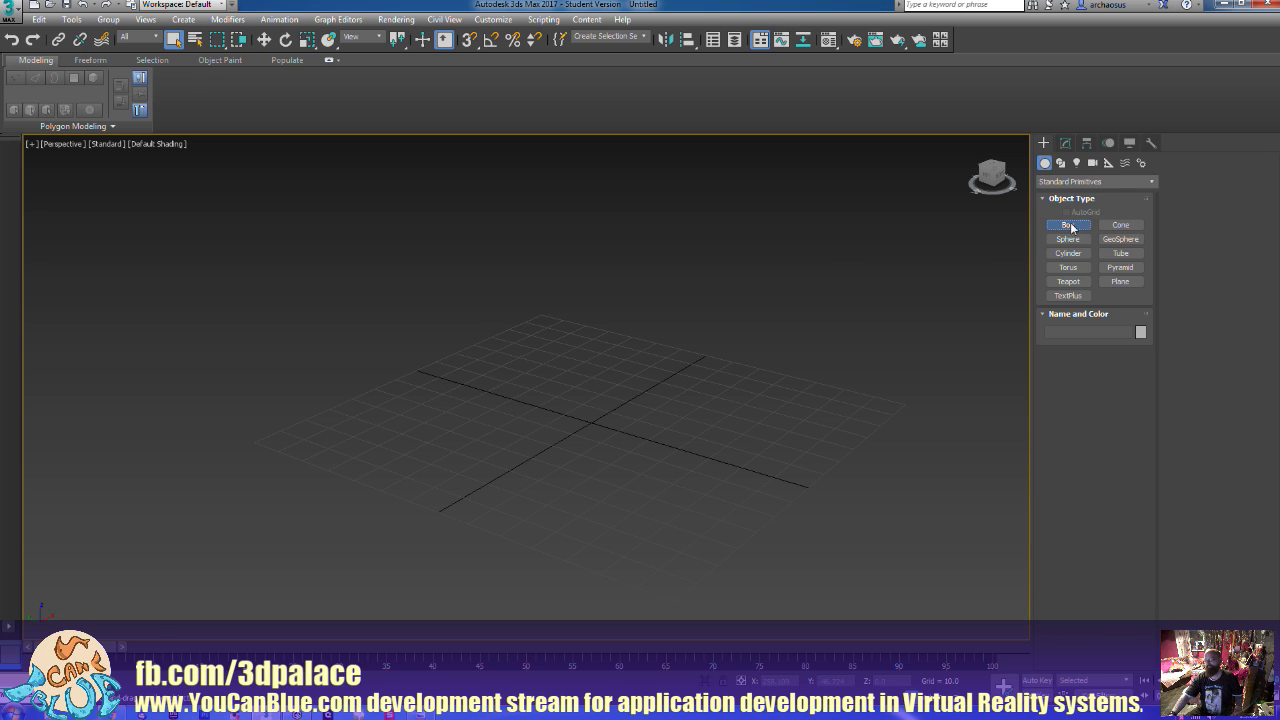
left_click(1133, 284)
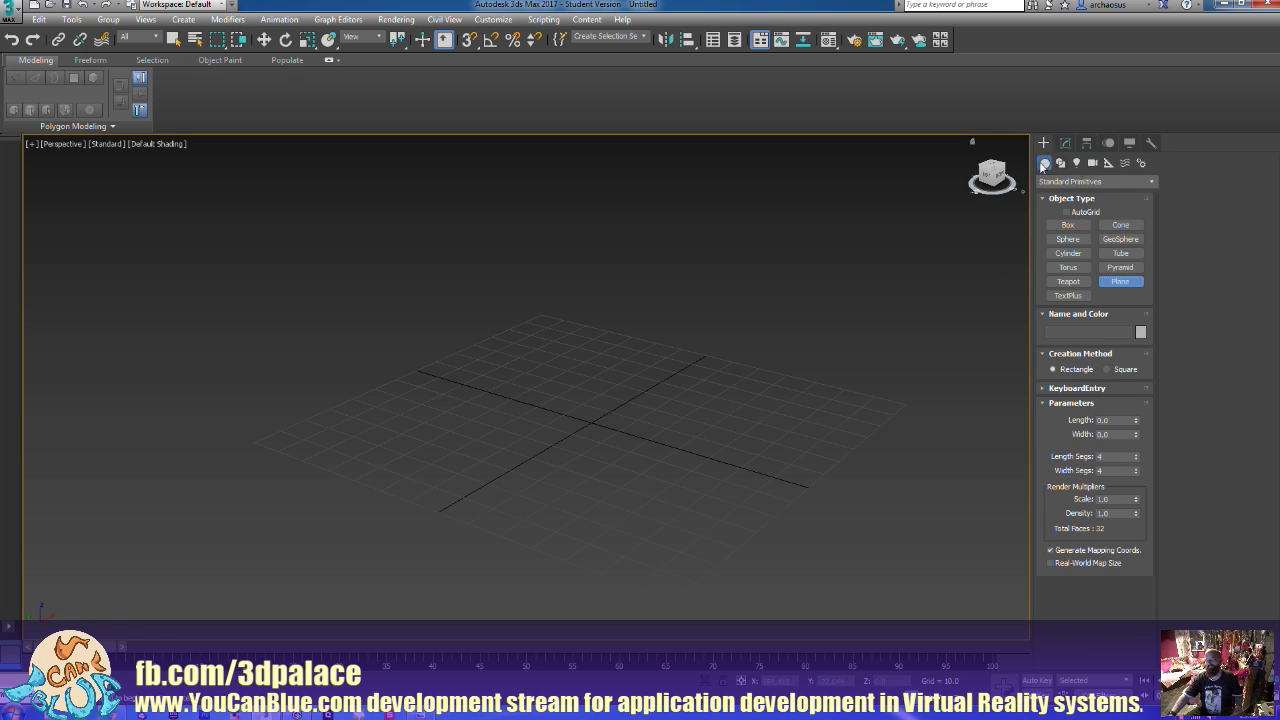
left_click(1141, 162)
scroll(700, 428, "down", 5)
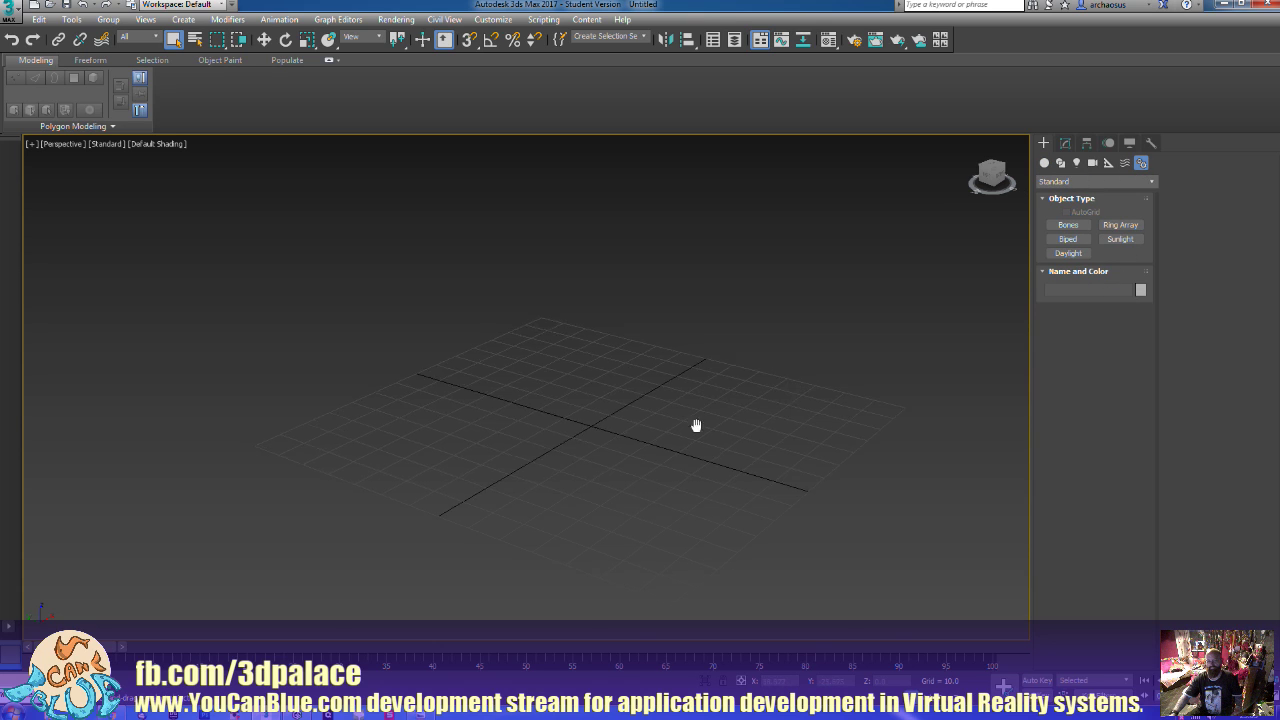
left_click(1068, 239)
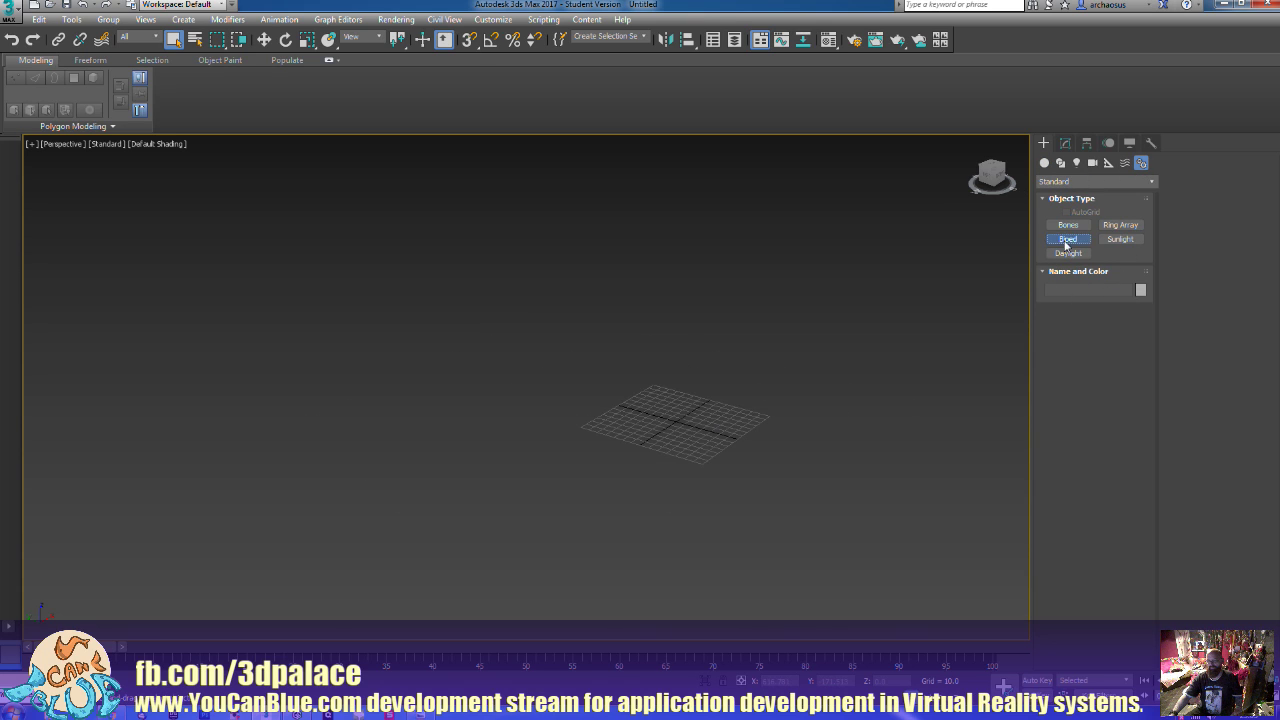
left_click_drag(678, 423, 696, 245)
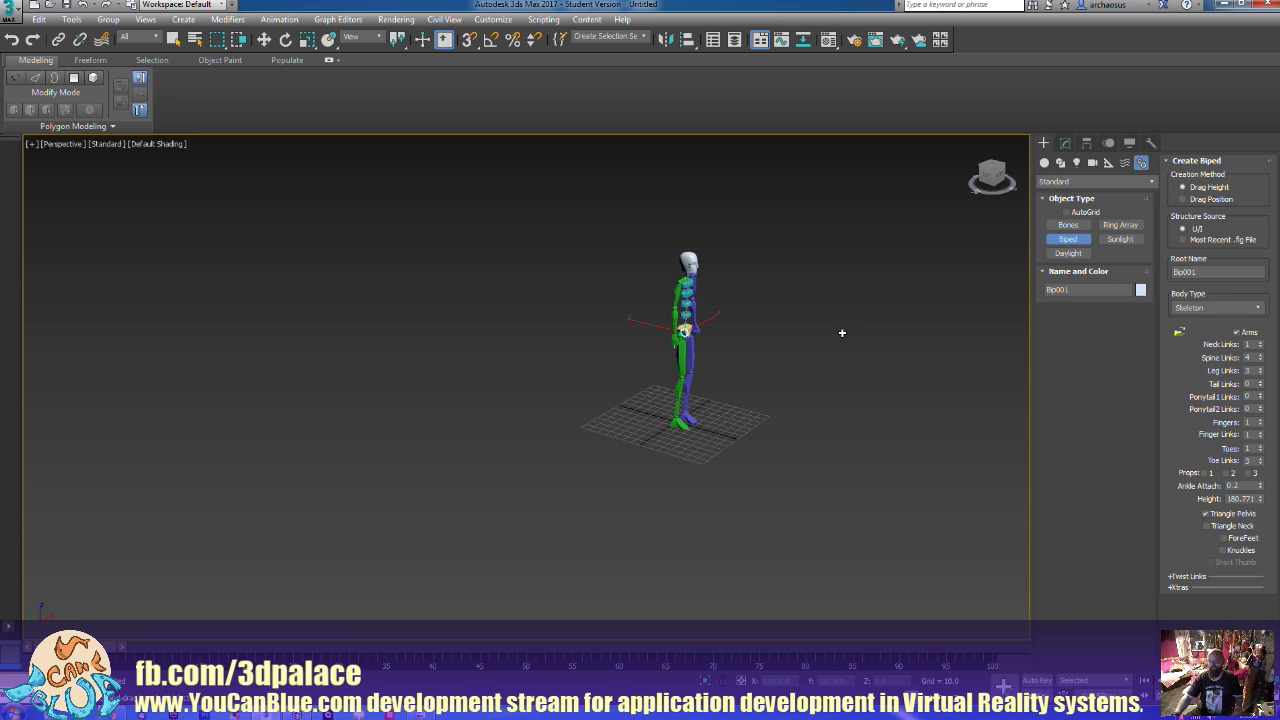
Clone the whole biped along the X axis so a second figure stands beside the first
middle_click_drag(834, 449, 736, 452, "alt")
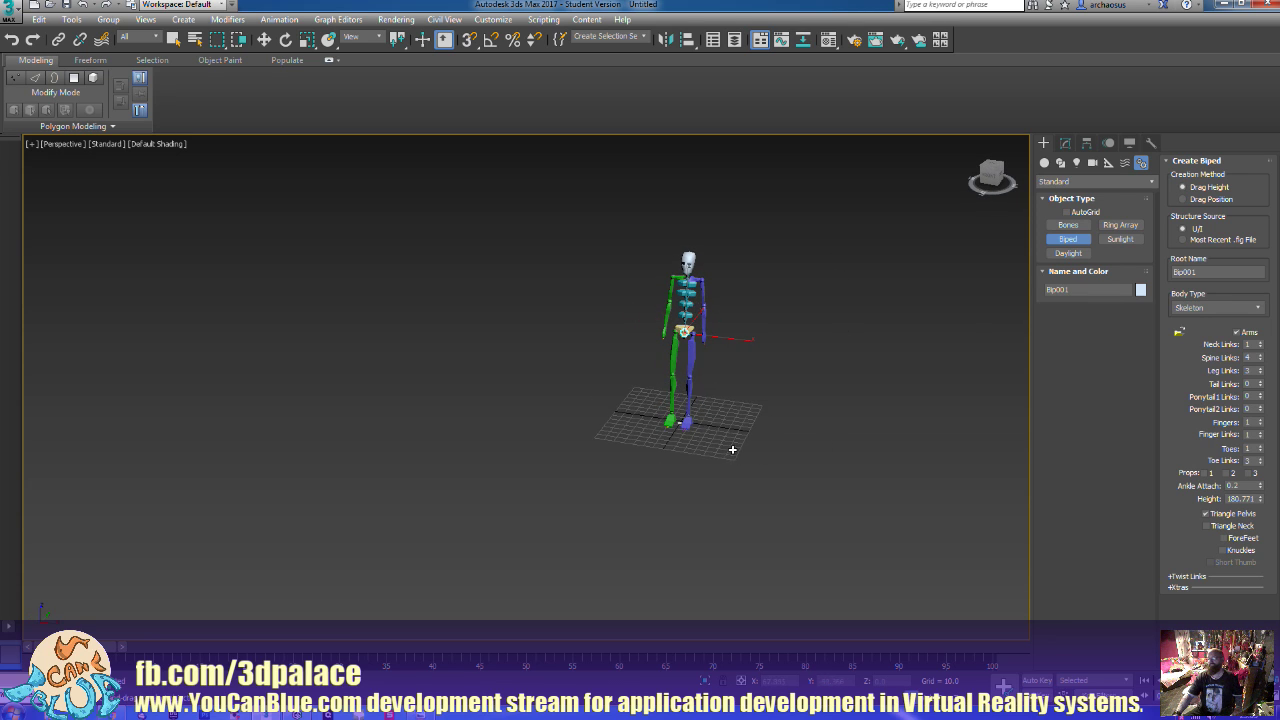
scroll(706, 471, "down", 4)
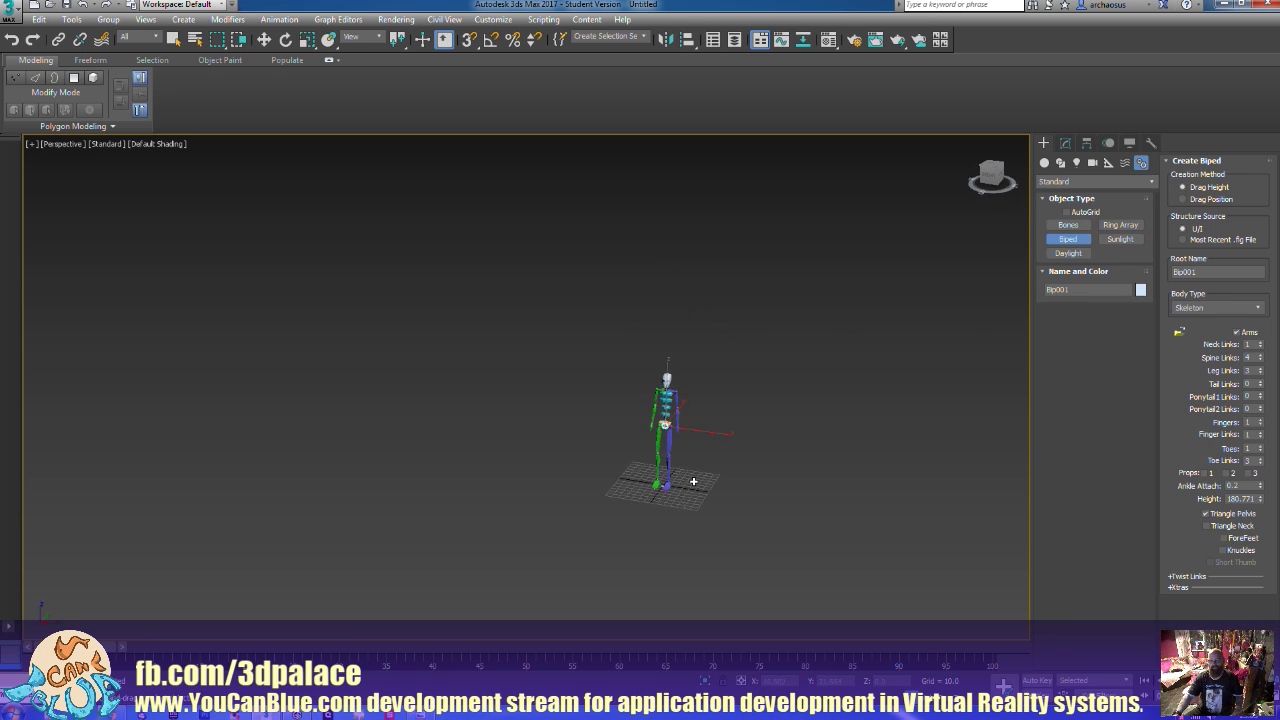
scroll(697, 476, "up", 2)
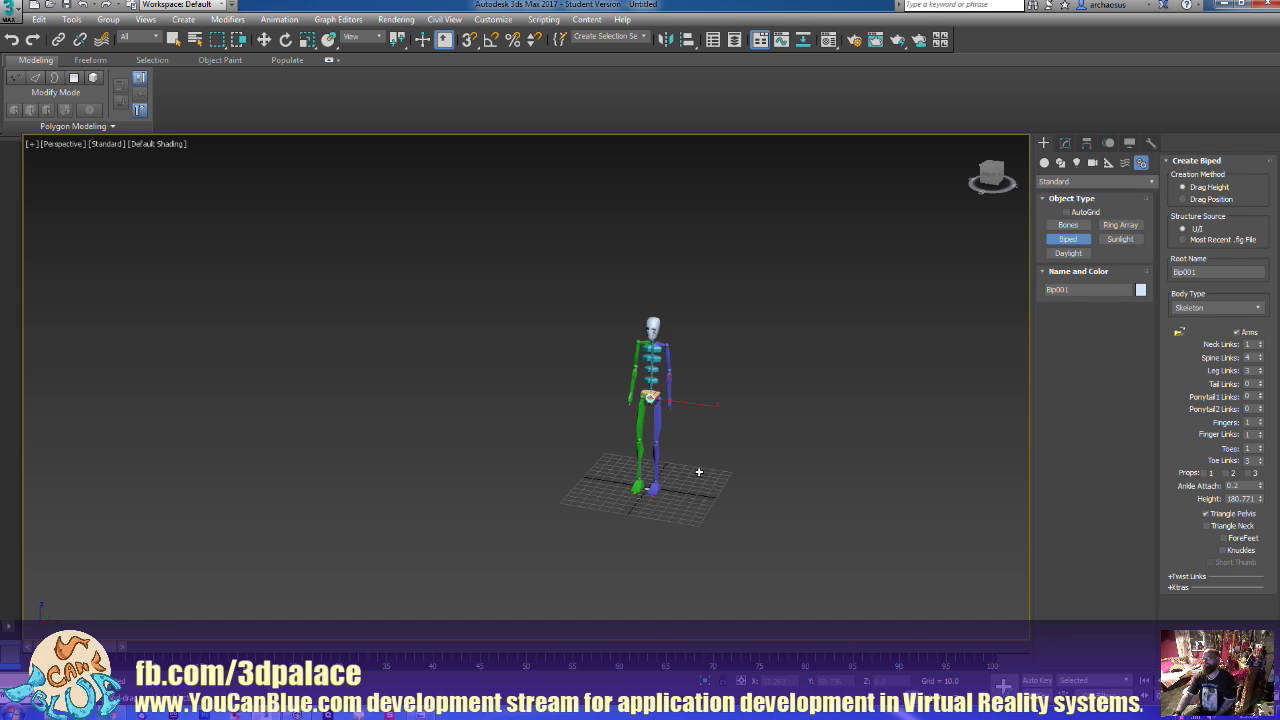
middle_click_drag(689, 535, 771, 506)
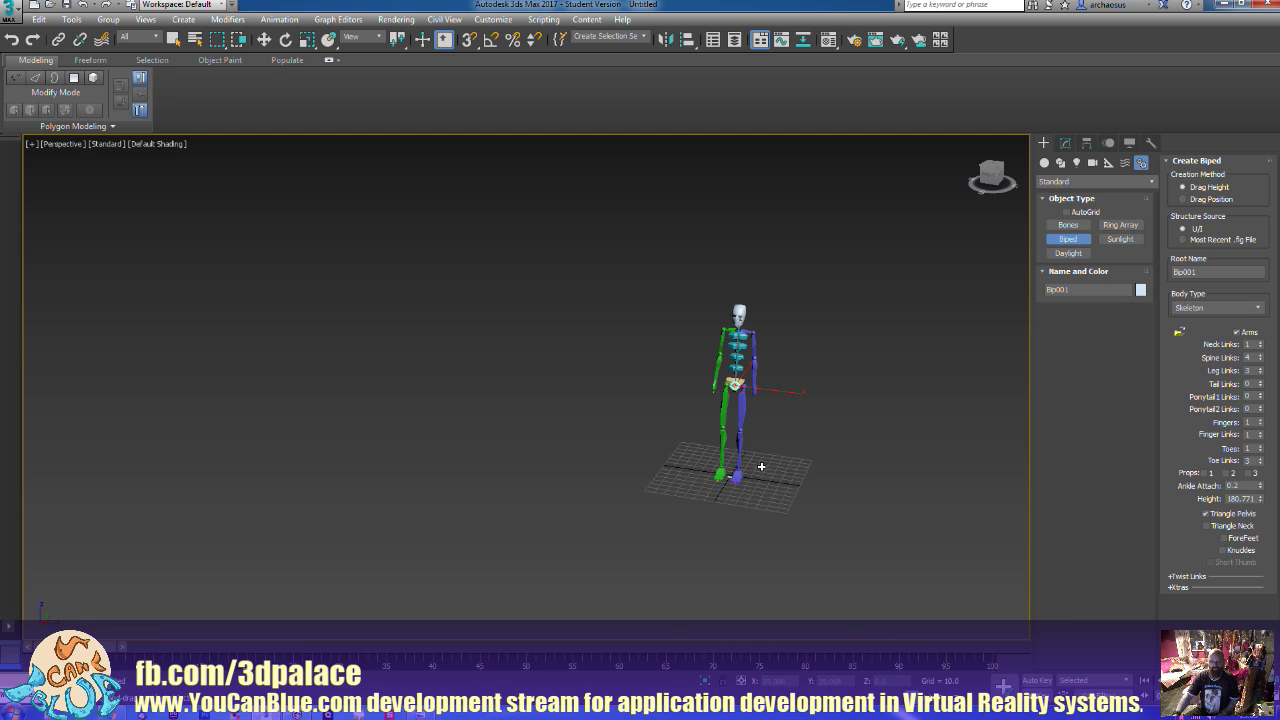
right_click(779, 440)
key("w")
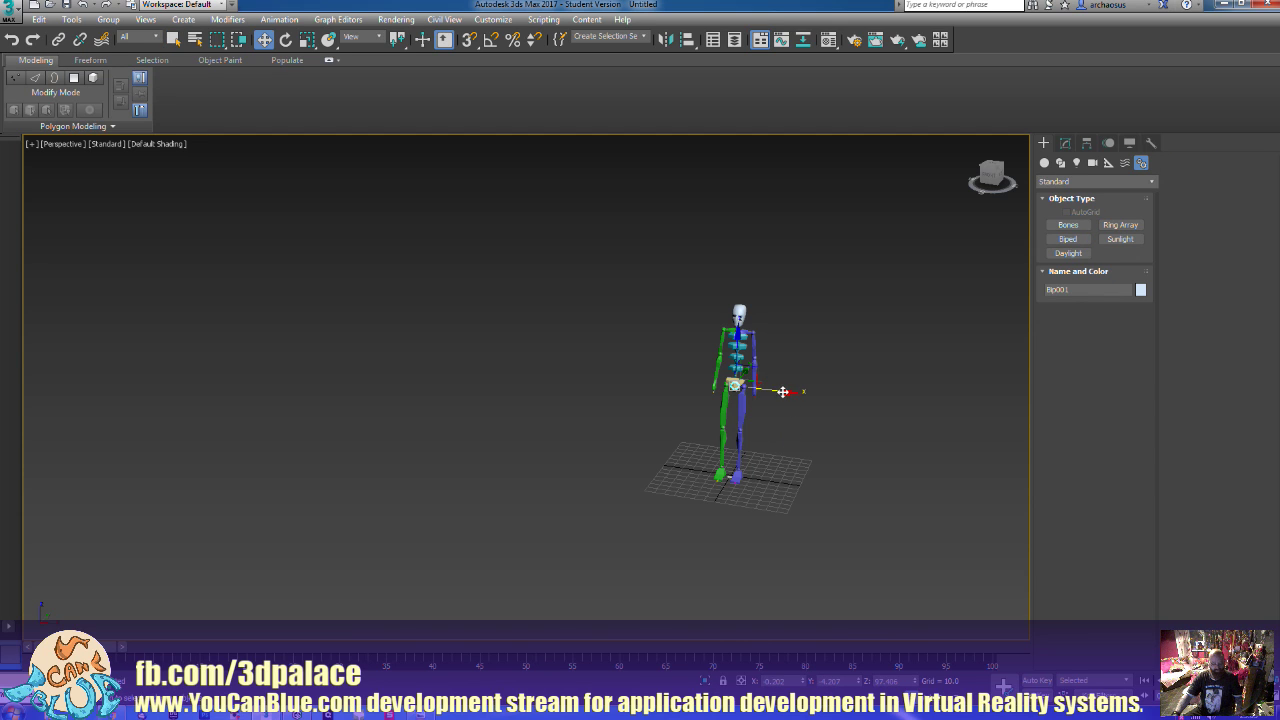
mouse_move(783, 391)
left_mouse_down("shift")
mouse_move(857, 409)
mouse_move(864, 424)
left_mouse_up("shift")
left_click(642, 411)
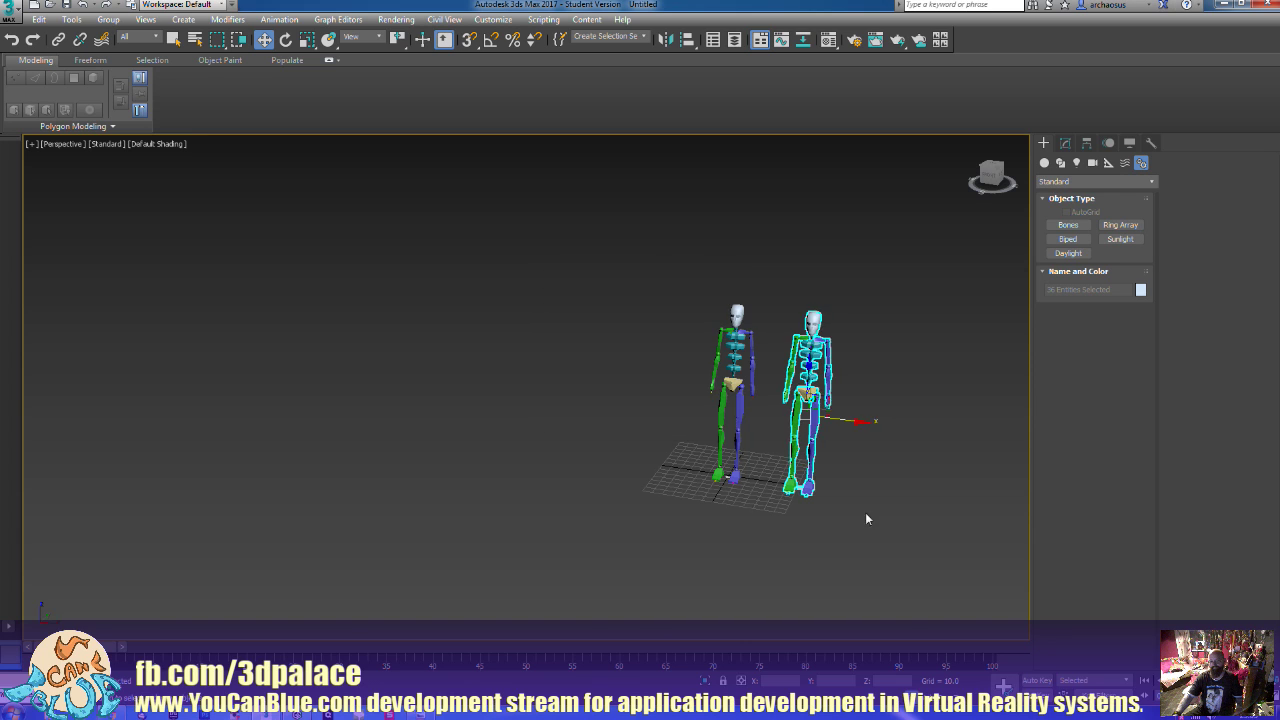
Create a ground plane about 468 units long and 406 units wide beneath both bipeds
scroll(840, 508, "down", 2)
middle_click_drag(803, 509, 776, 498)
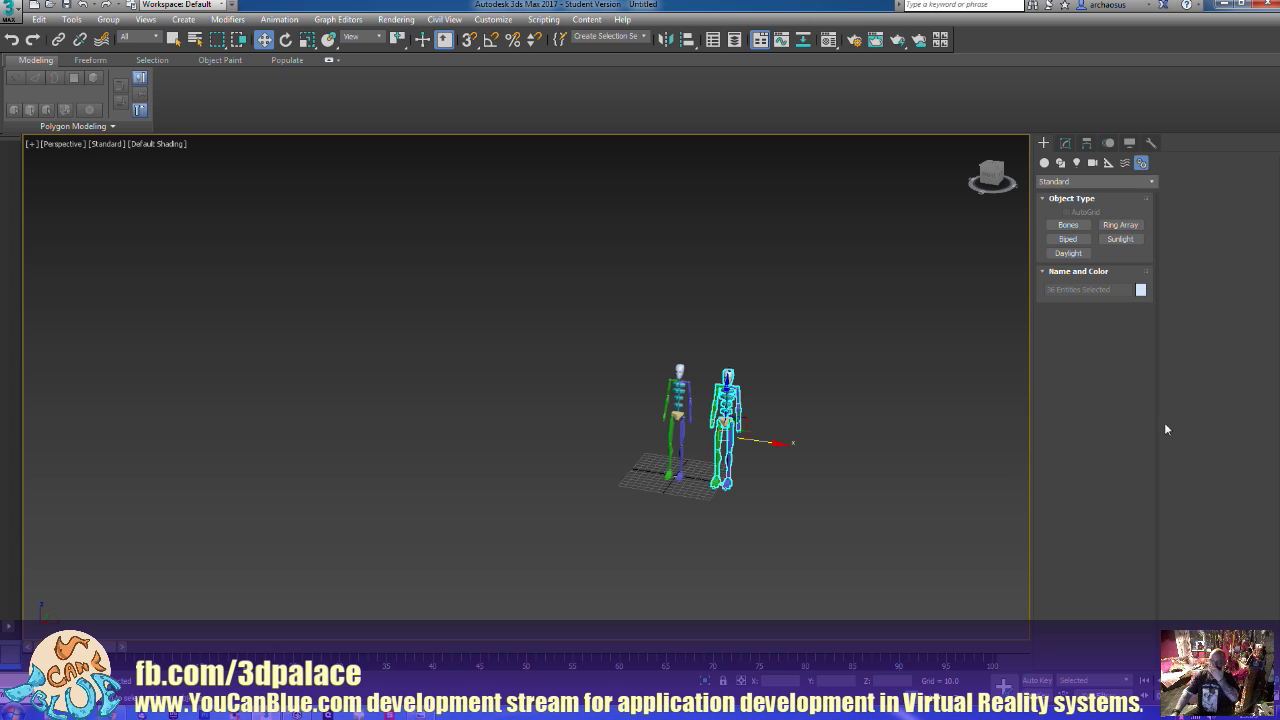
middle_click_drag(1020, 506, 917, 446)
left_click(1044, 162)
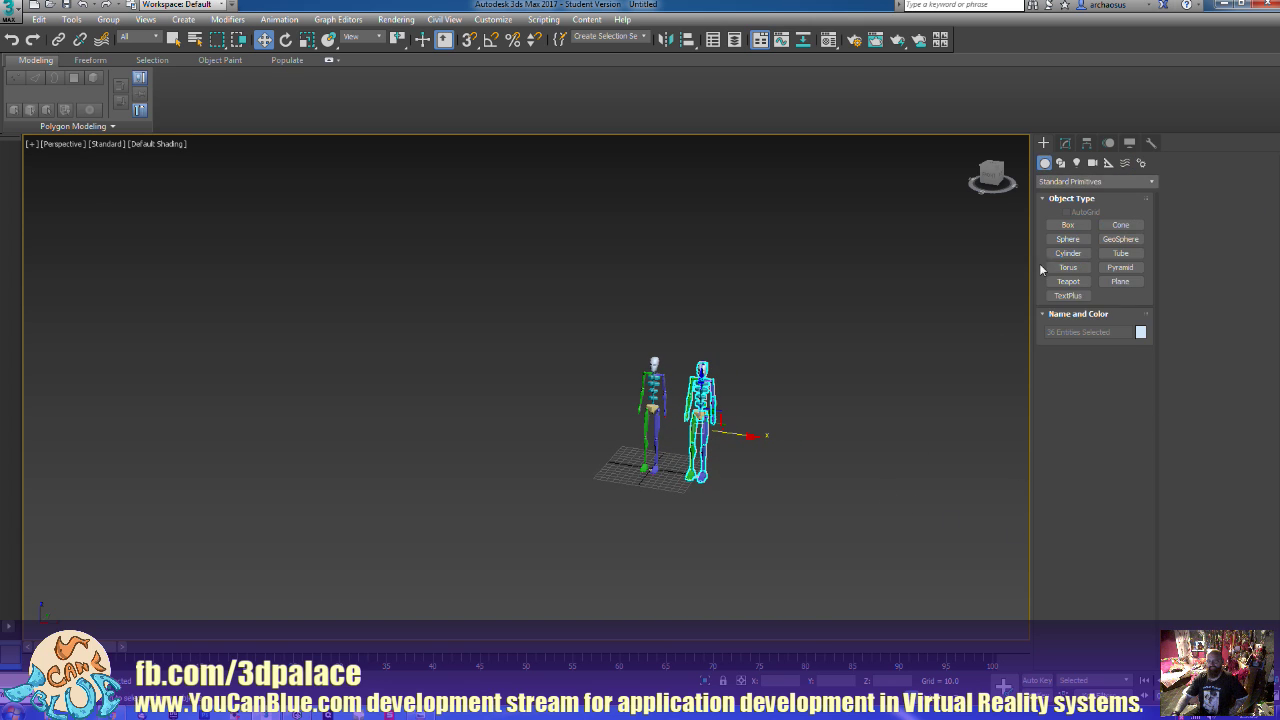
left_click(1119, 285)
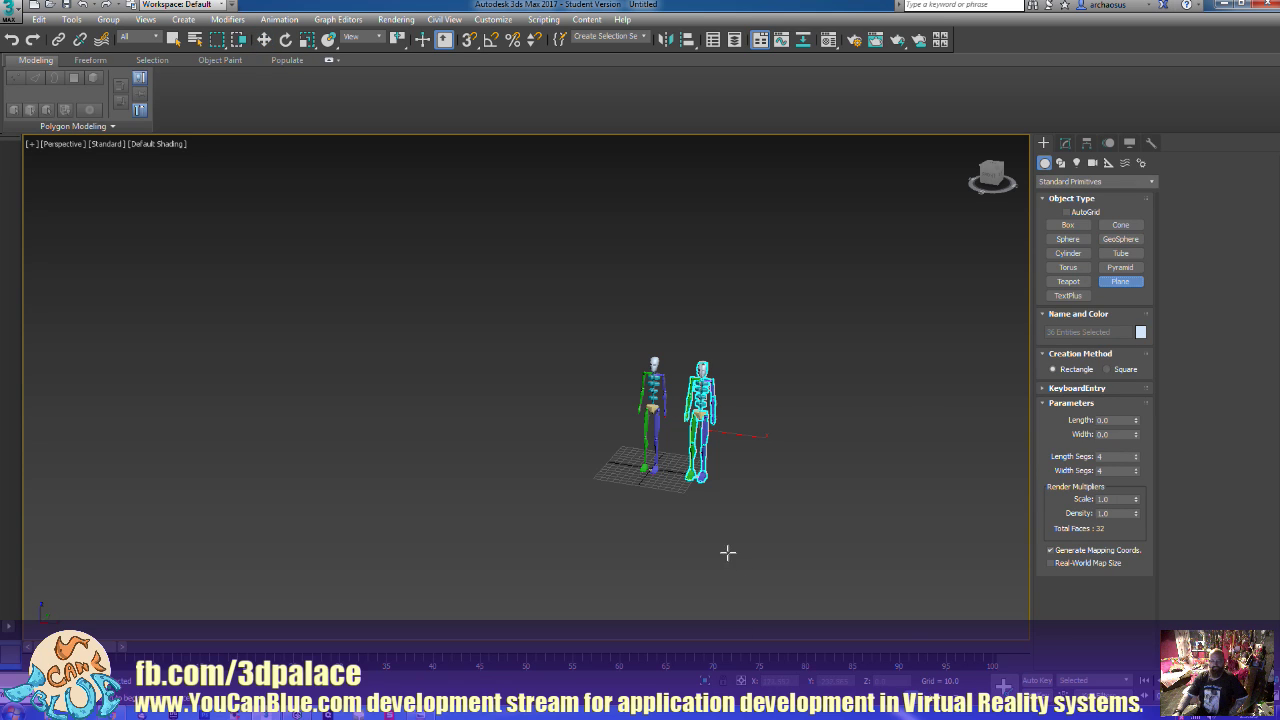
left_click_drag(760, 561, 582, 407)
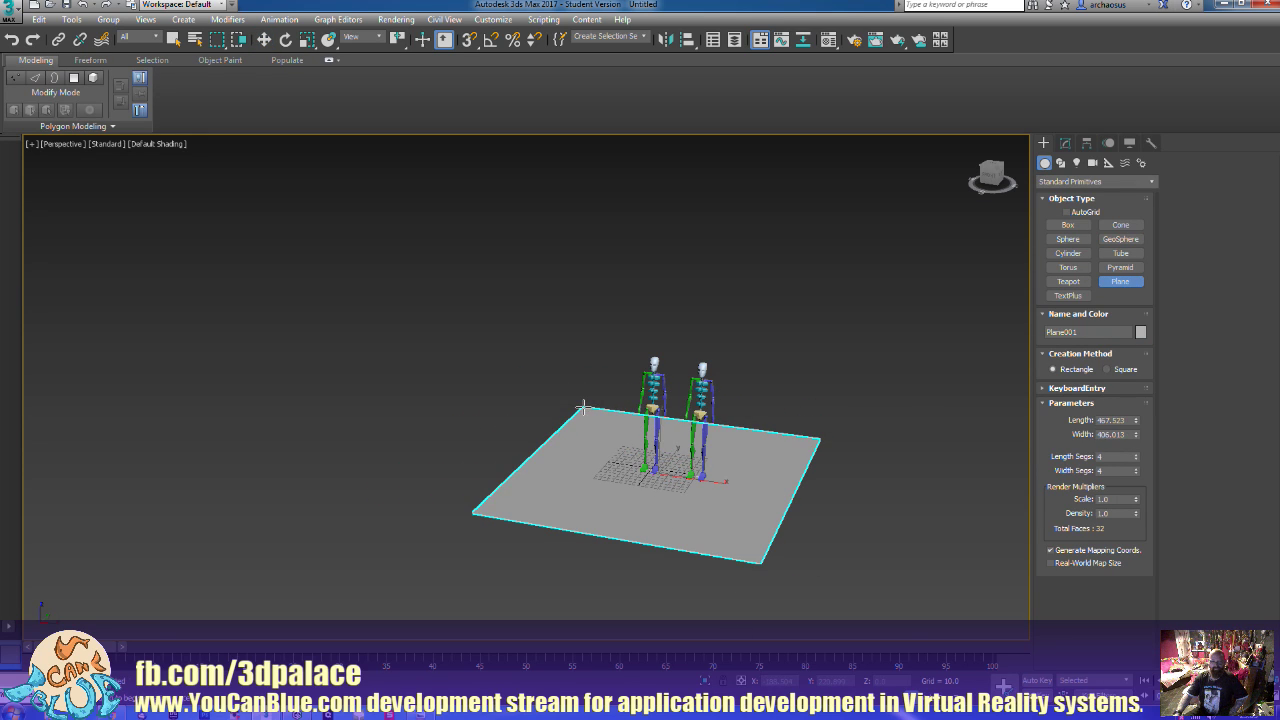
key("w")
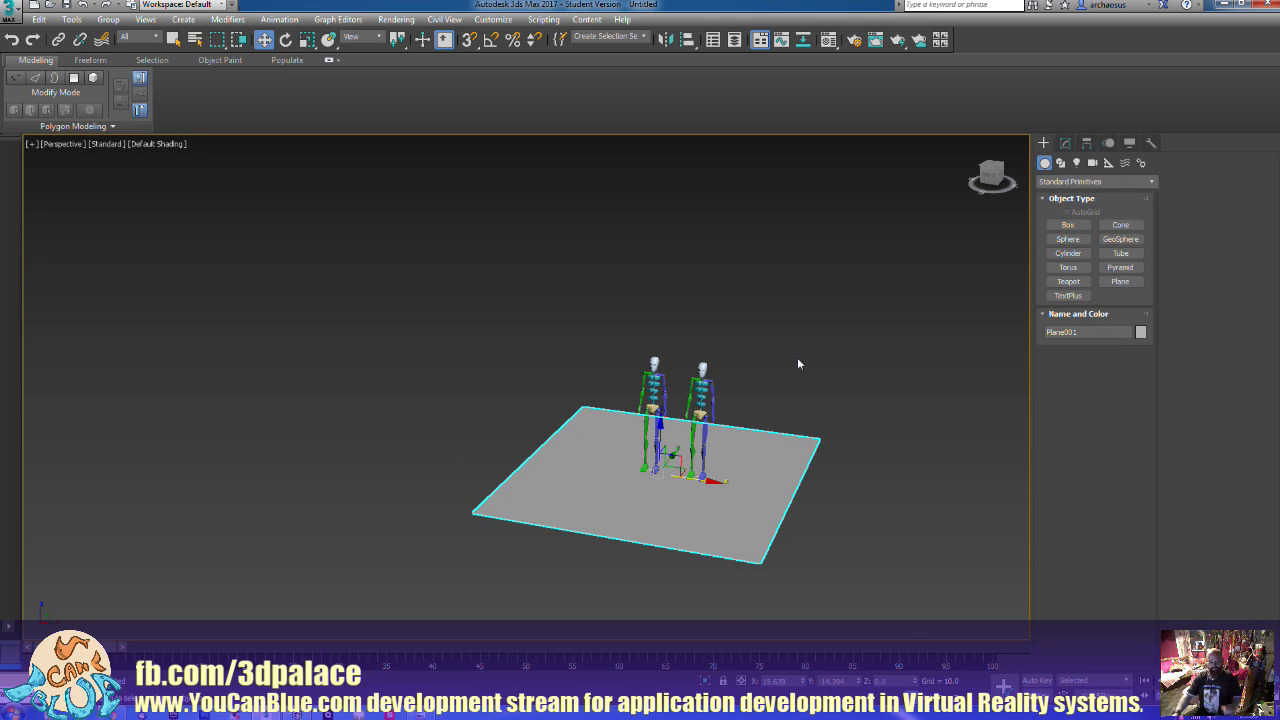
left_click(938, 302)
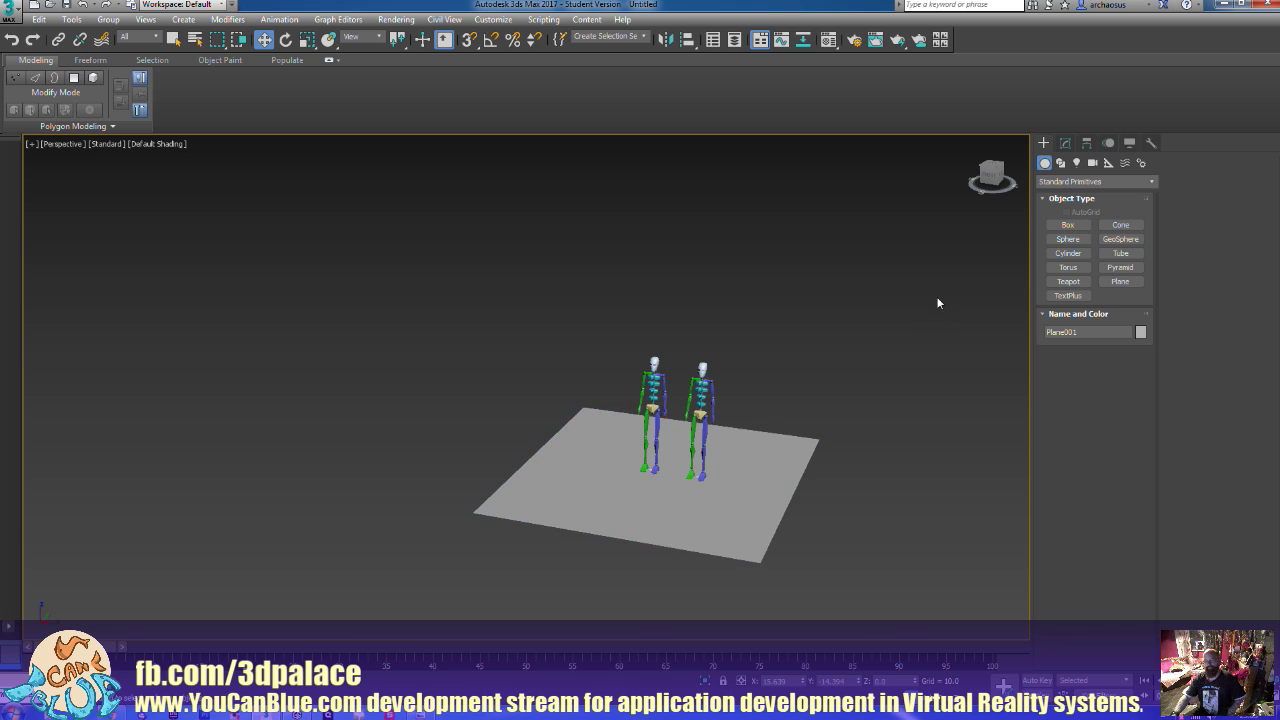
Create a box pillar about 32 by 25 by 284 units on the plane beside the bipeds and turn on edged faces
left_click(1068, 225)
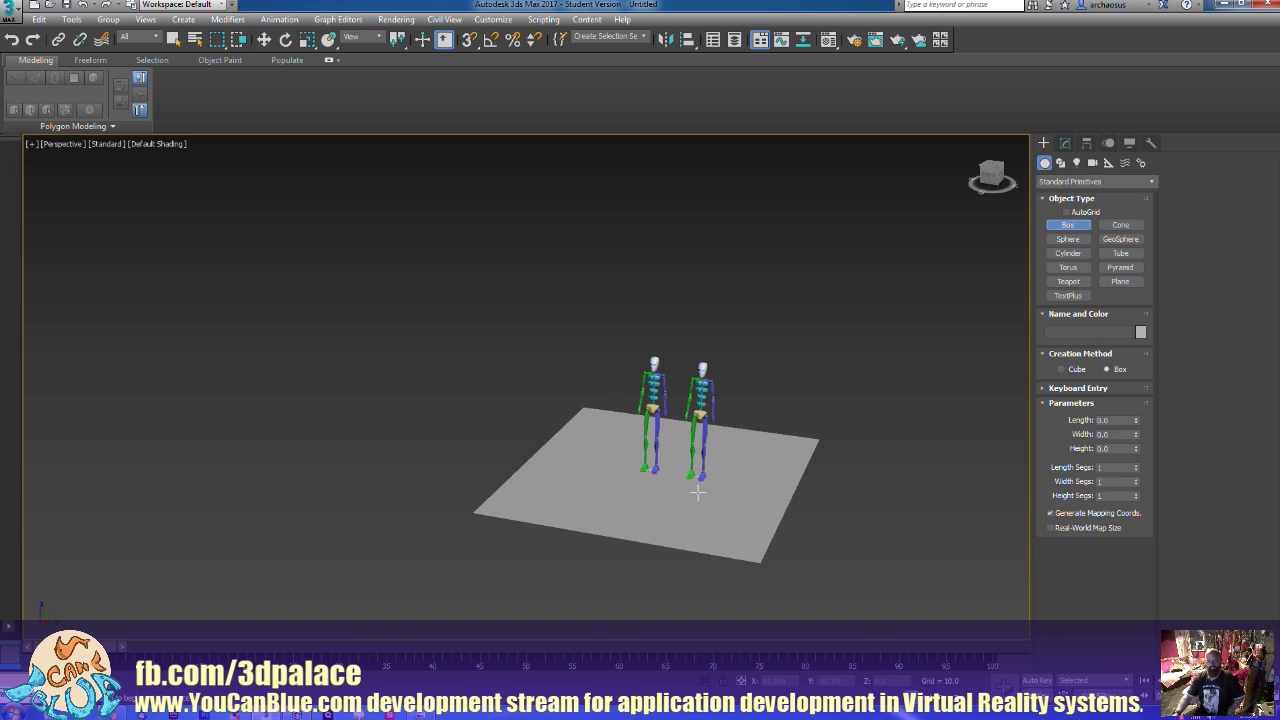
left_click_drag(597, 489, 604, 499)
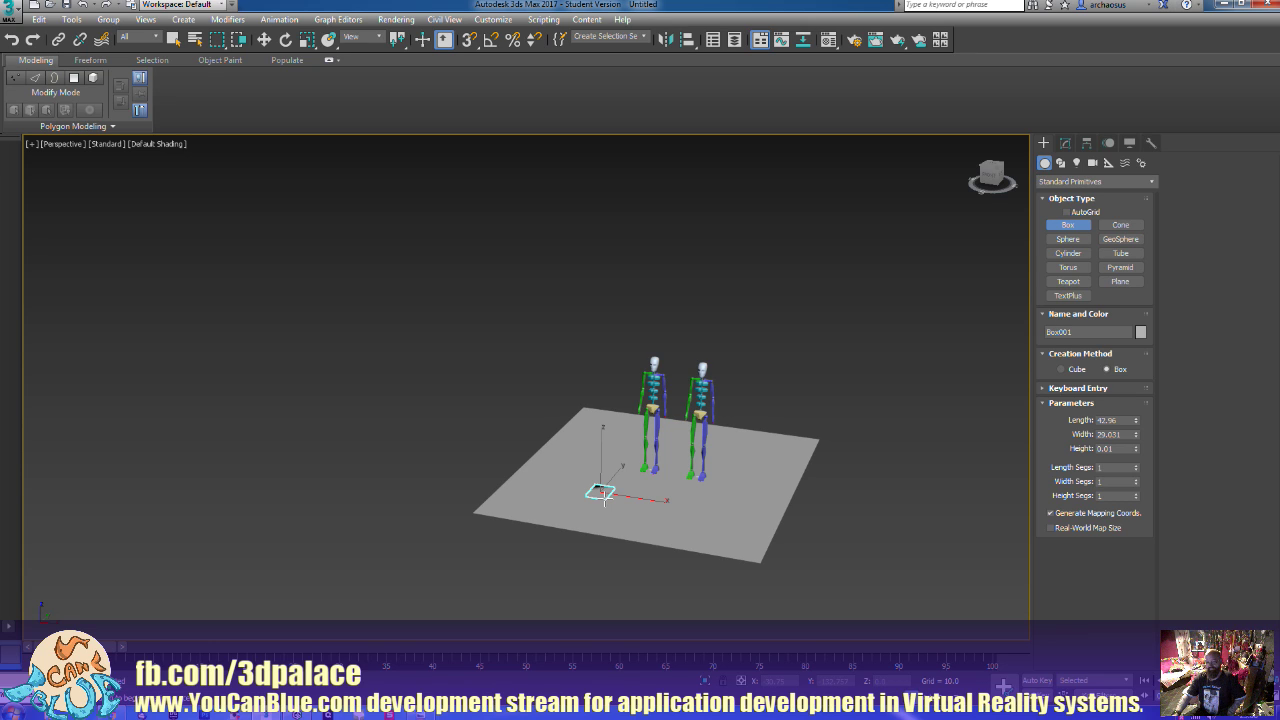
left_click_drag(604, 498, 602, 493)
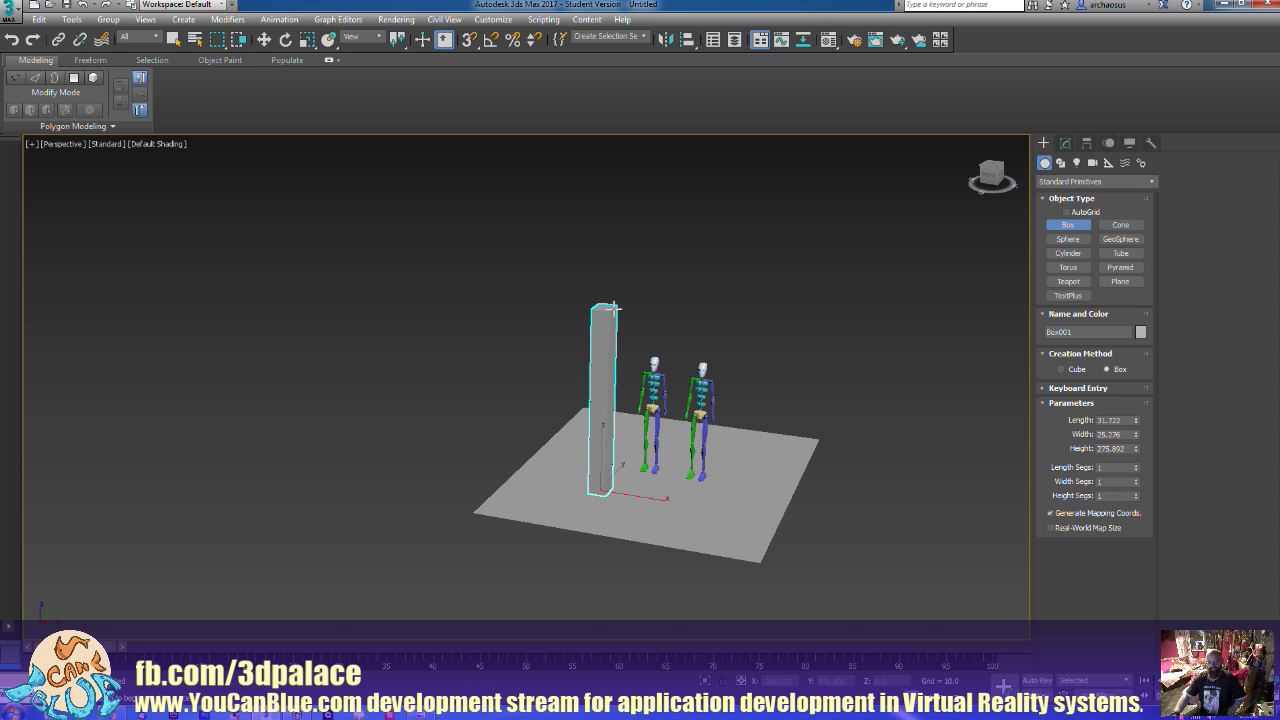
key("F4")
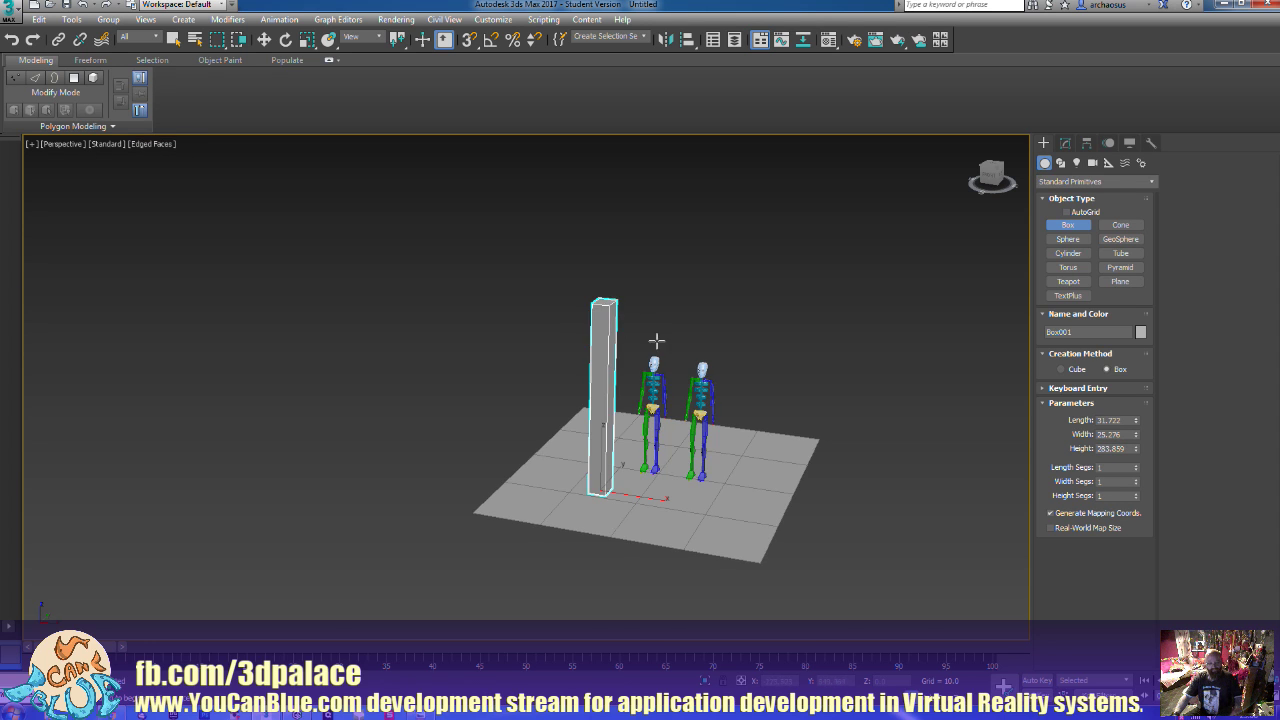
Set the box pillar's length and width to 25 units each
middle_click_drag(772, 390, 945, 467, "alt")
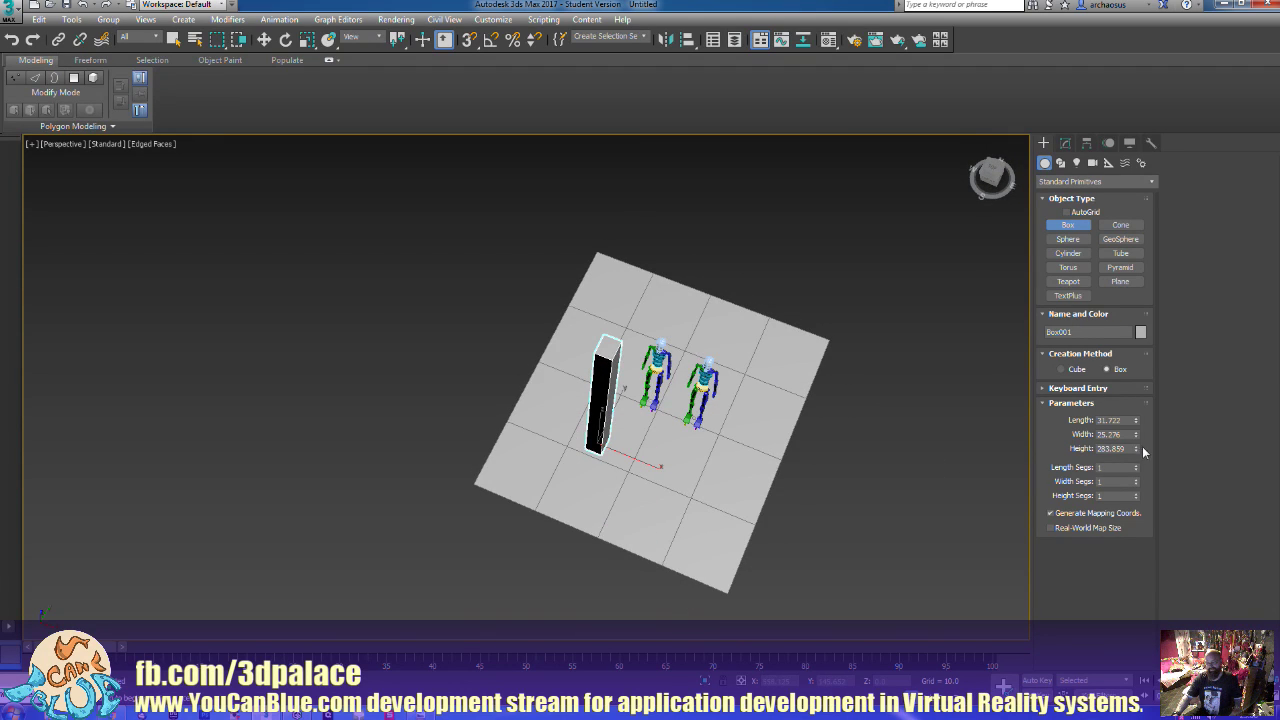
double_click(1112, 420)
type("25")
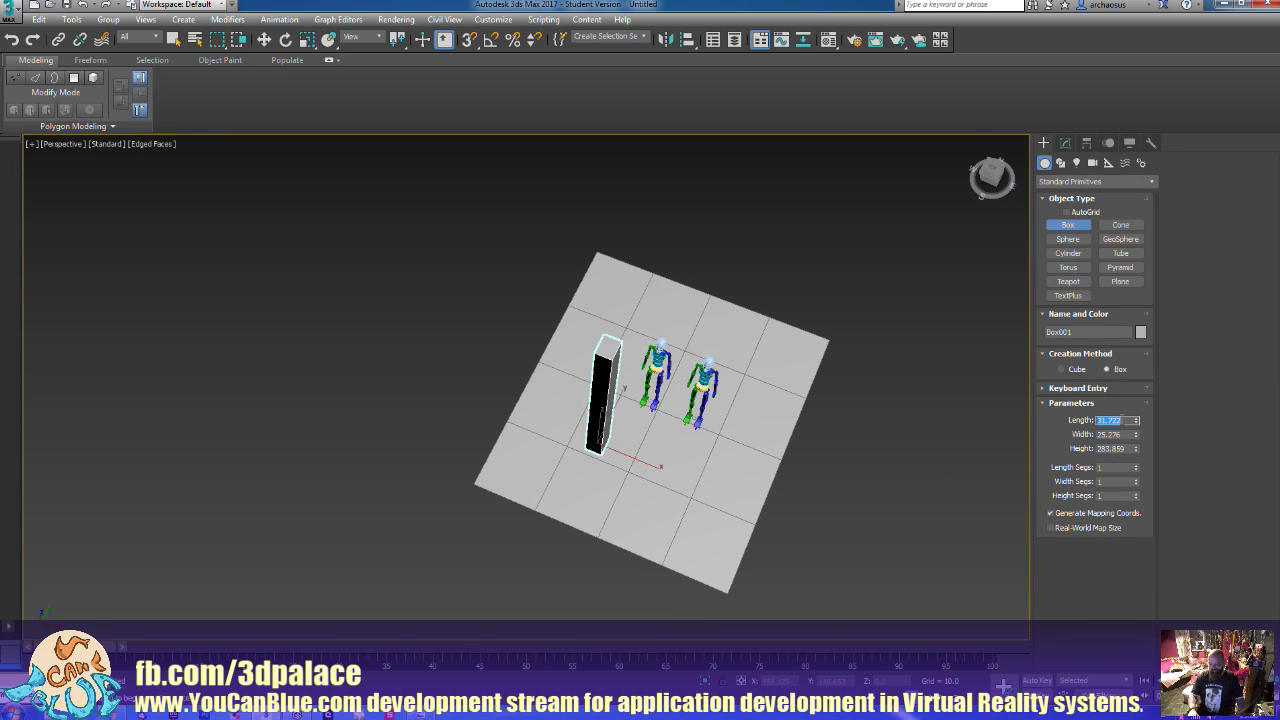
key("Tab")
type("25")
key("Tab")
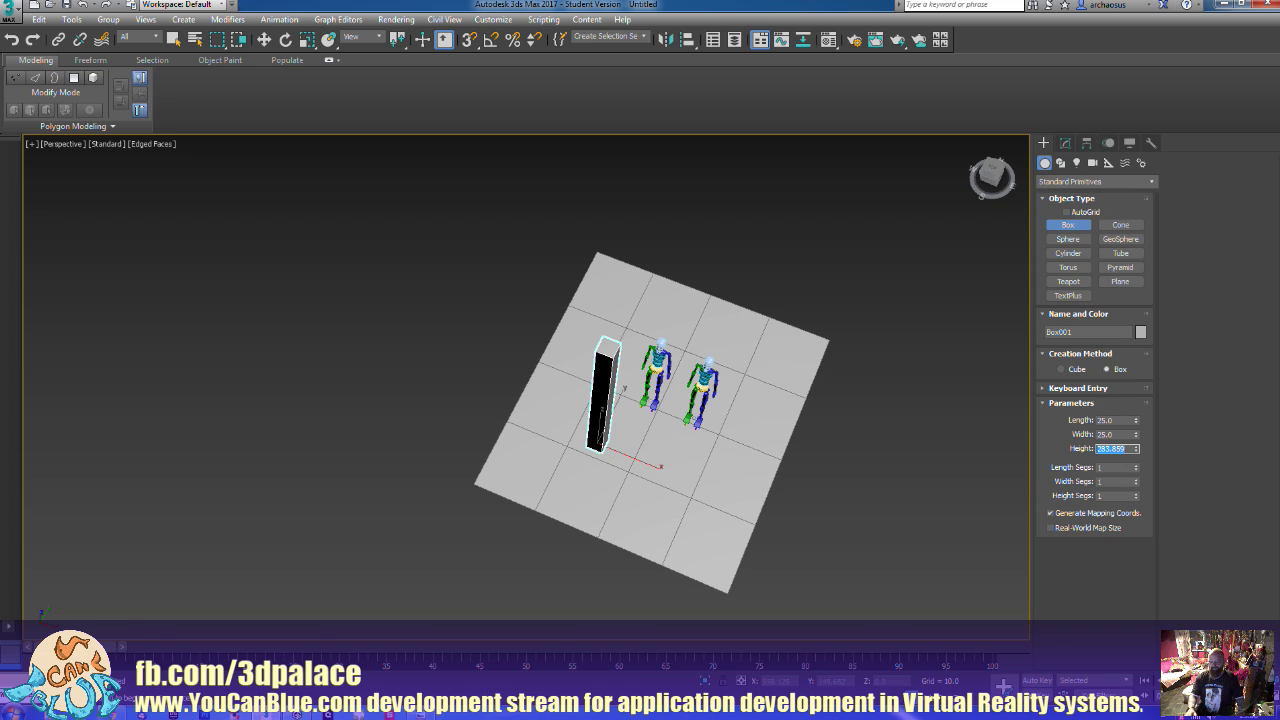
Set the box pillar's height to 300 units and view it beside the bipeds at eye level
type("3")
key("Tab")
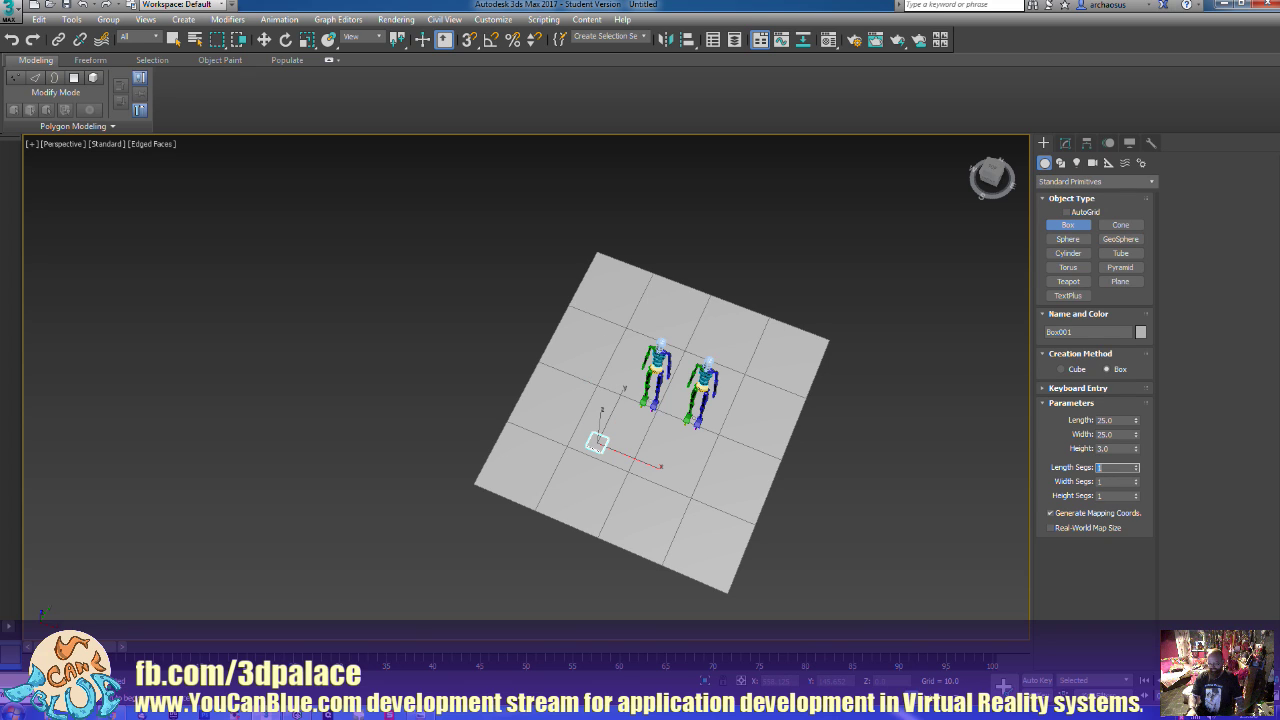
key("shift+Tab")
type("300")
key("Tab")
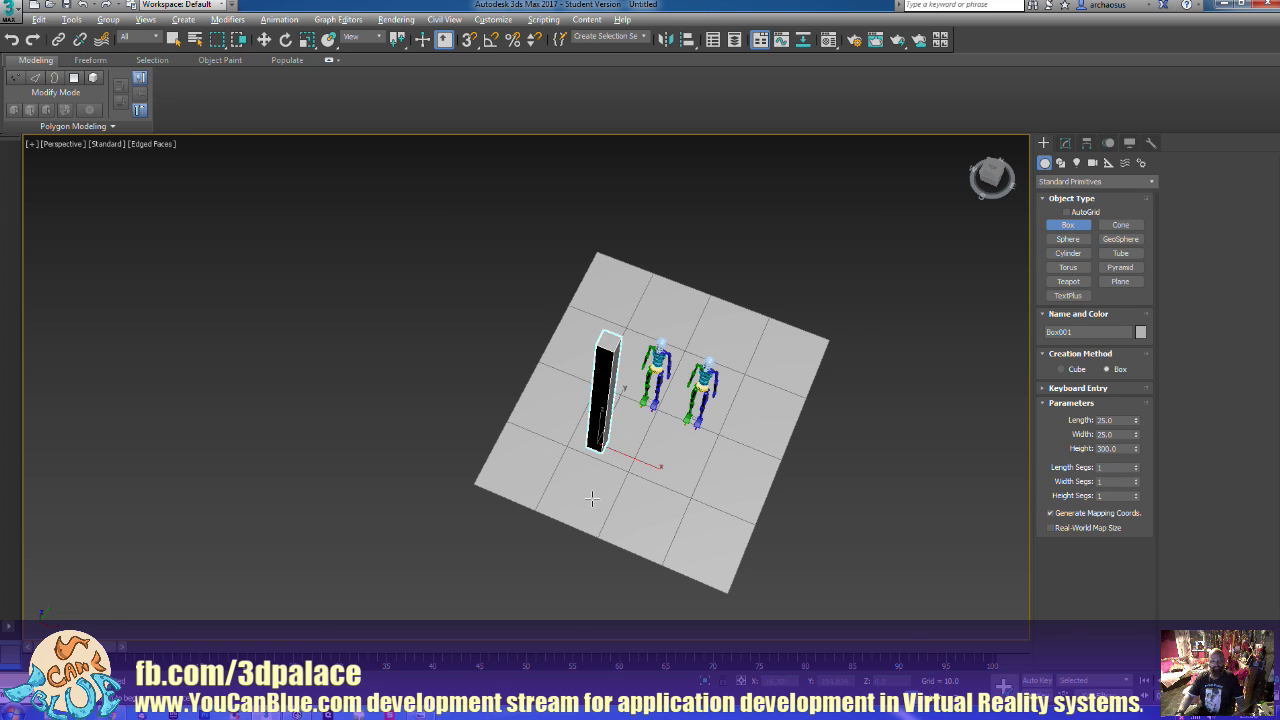
middle_click_drag(592, 499, 684, 417, "alt")
right_click(666, 448)
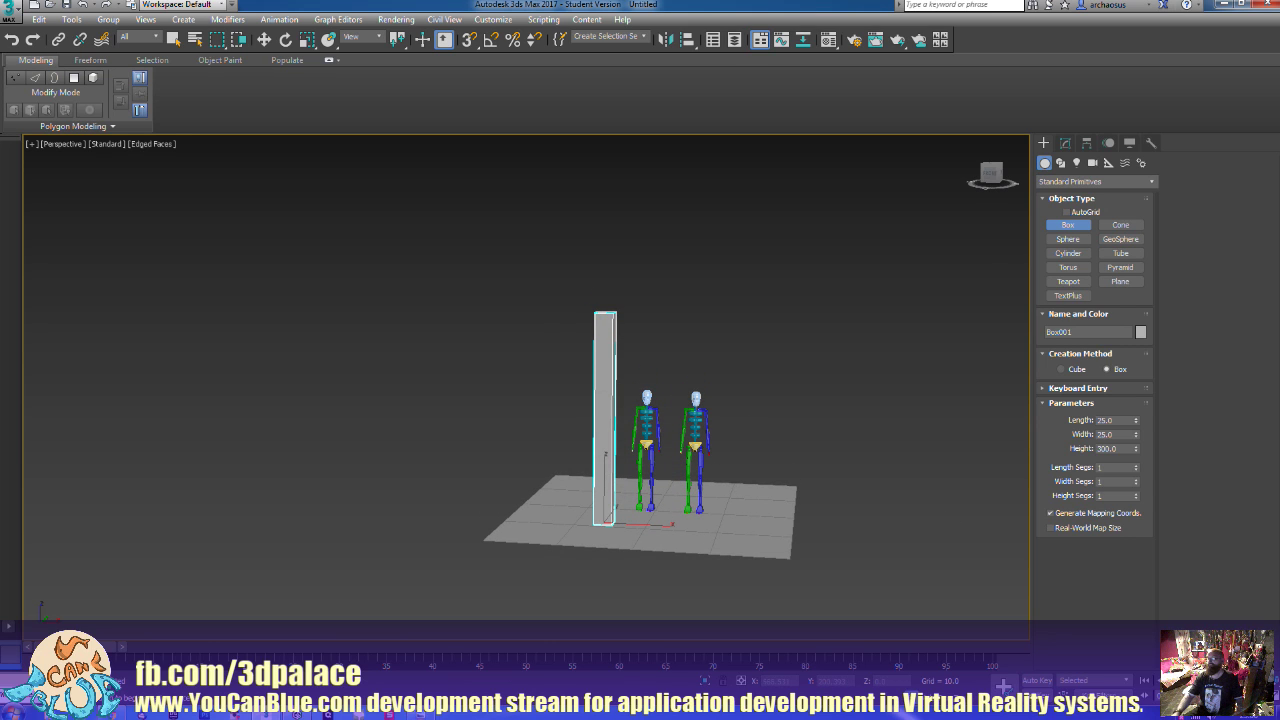
Consult the HLB-4 bridge reference photo and set the box pillar's height to 400 units
left_click_drag(1279, 150, 1108, 108)
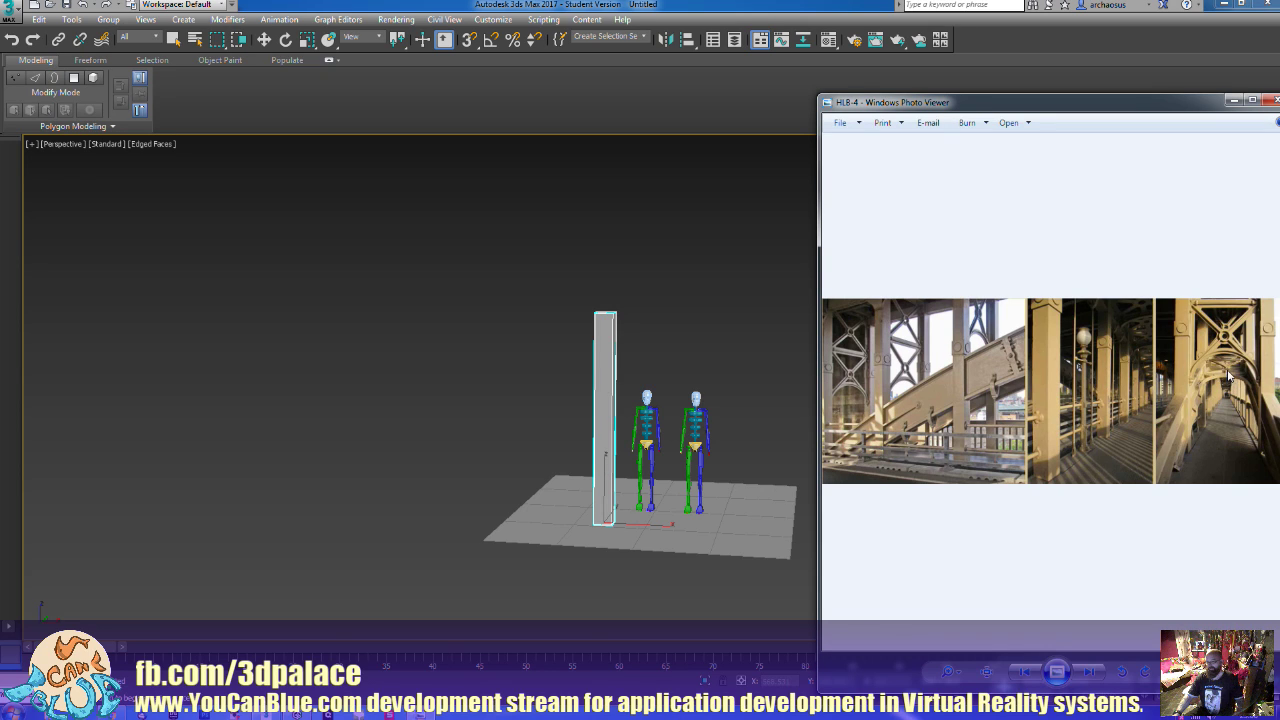
left_click_drag(1071, 108, 1279, 92)
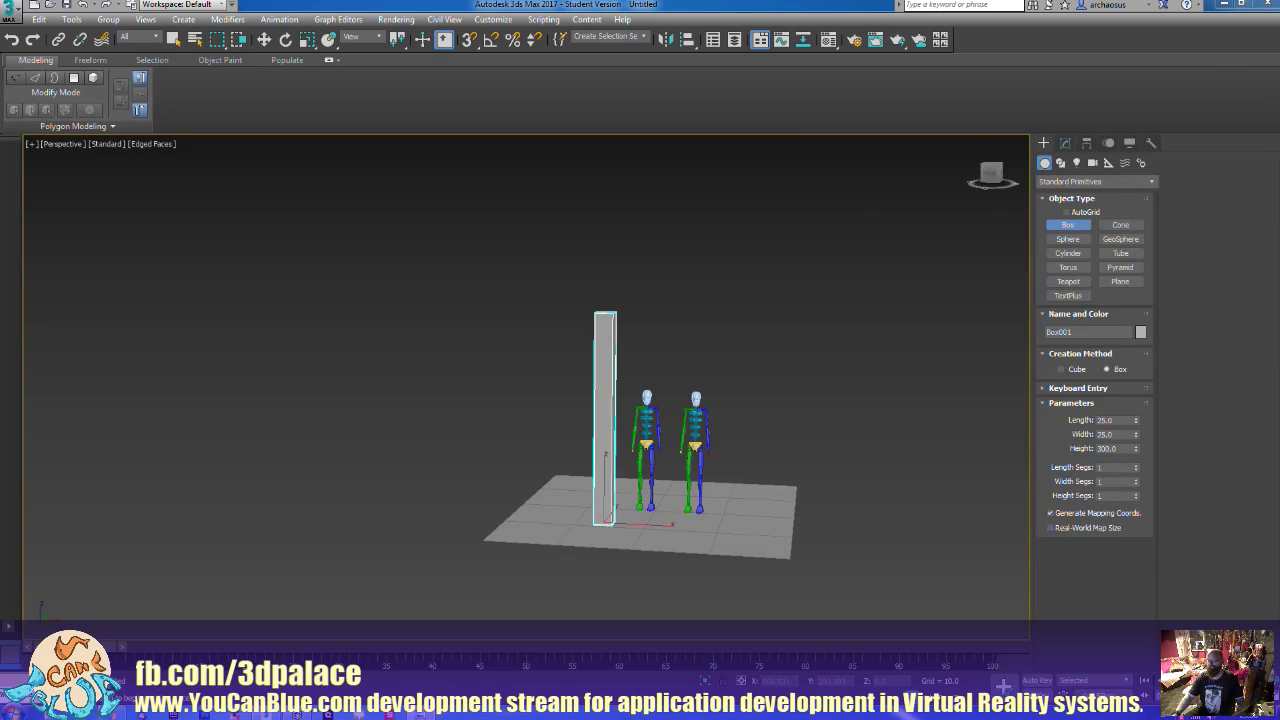
double_click(1127, 448)
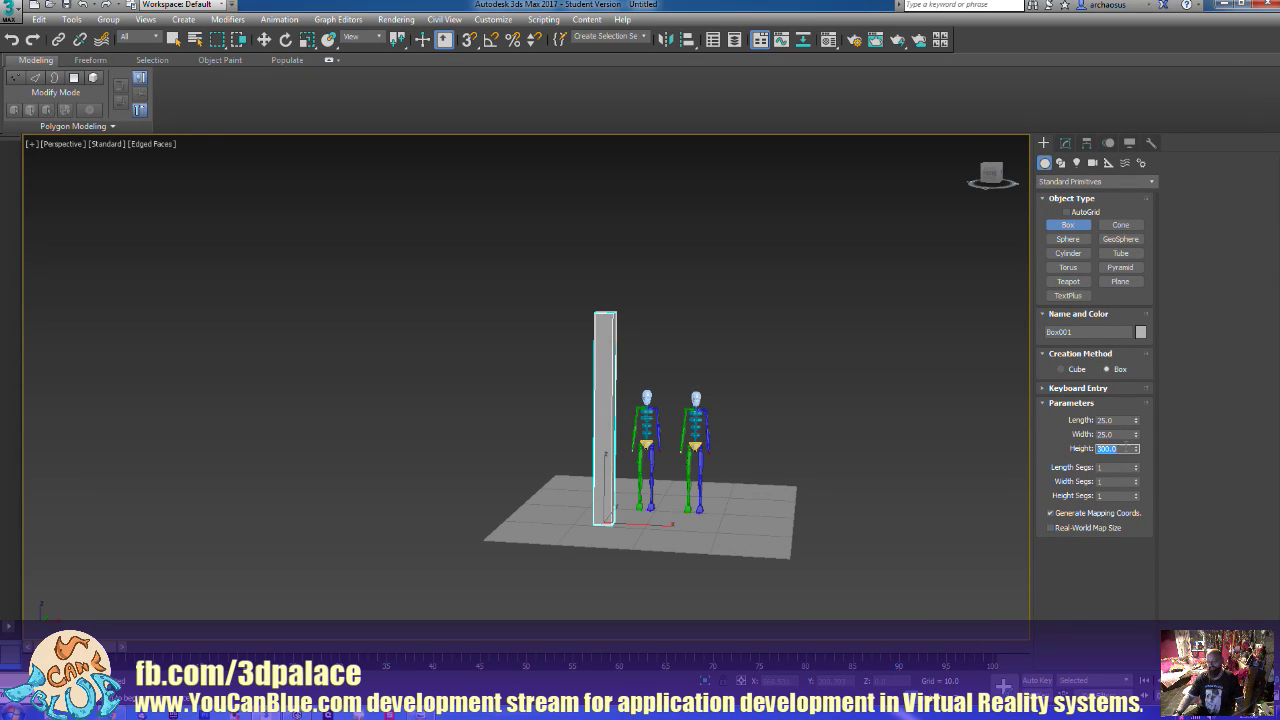
type("400")
key("Return")
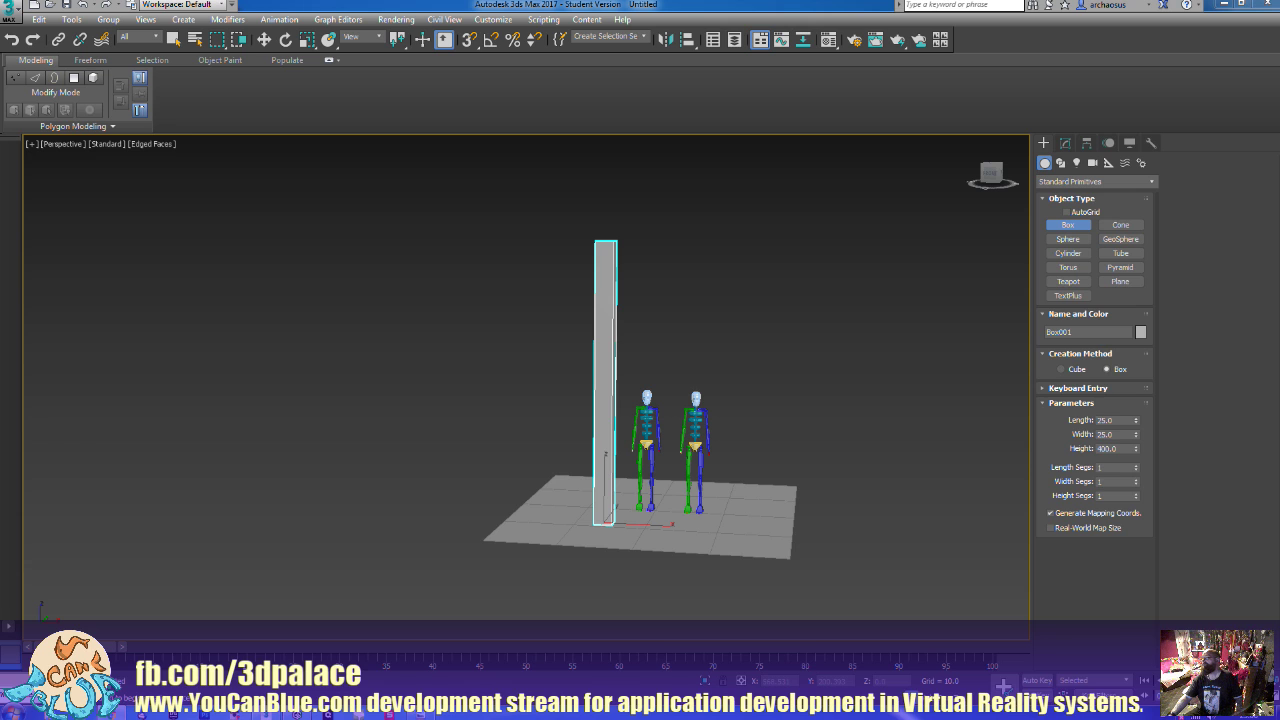
Switch to the web browser, search Google for "height of a double decker bus", and minimize the browser after reading the answer
left_click_drag(1279, 297, 793, 367)
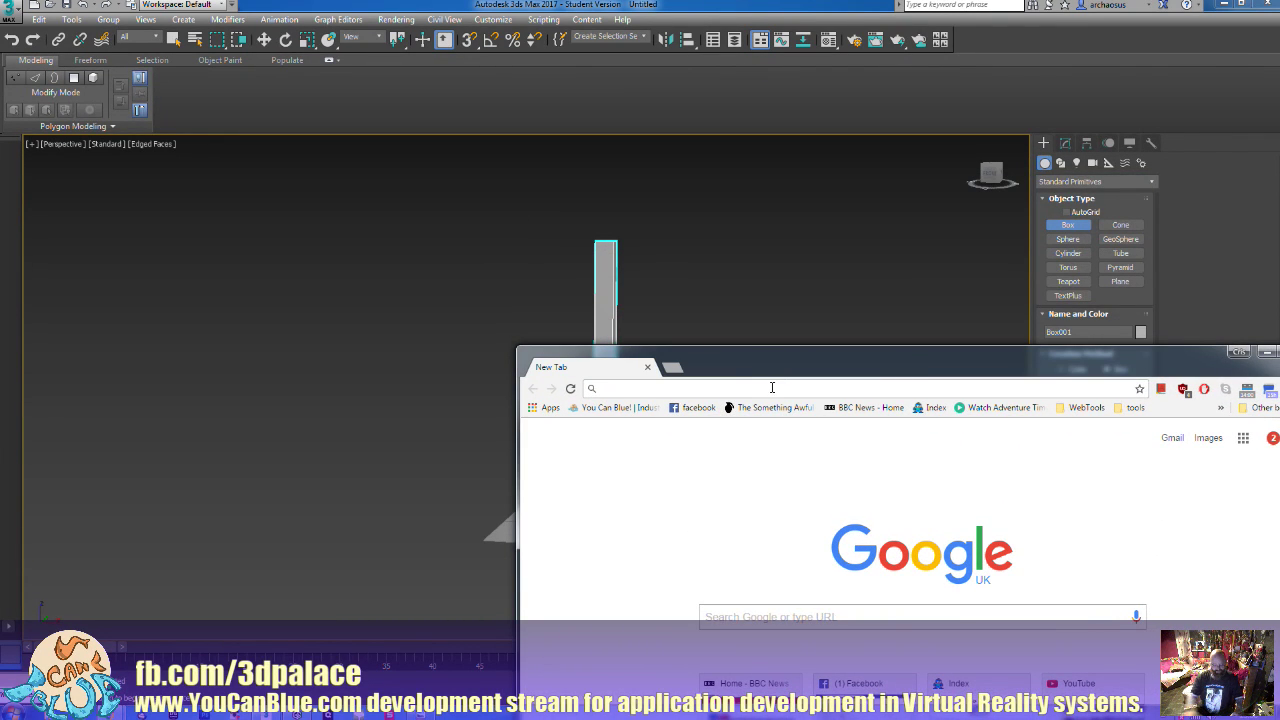
left_click(772, 387)
type("height of a d")
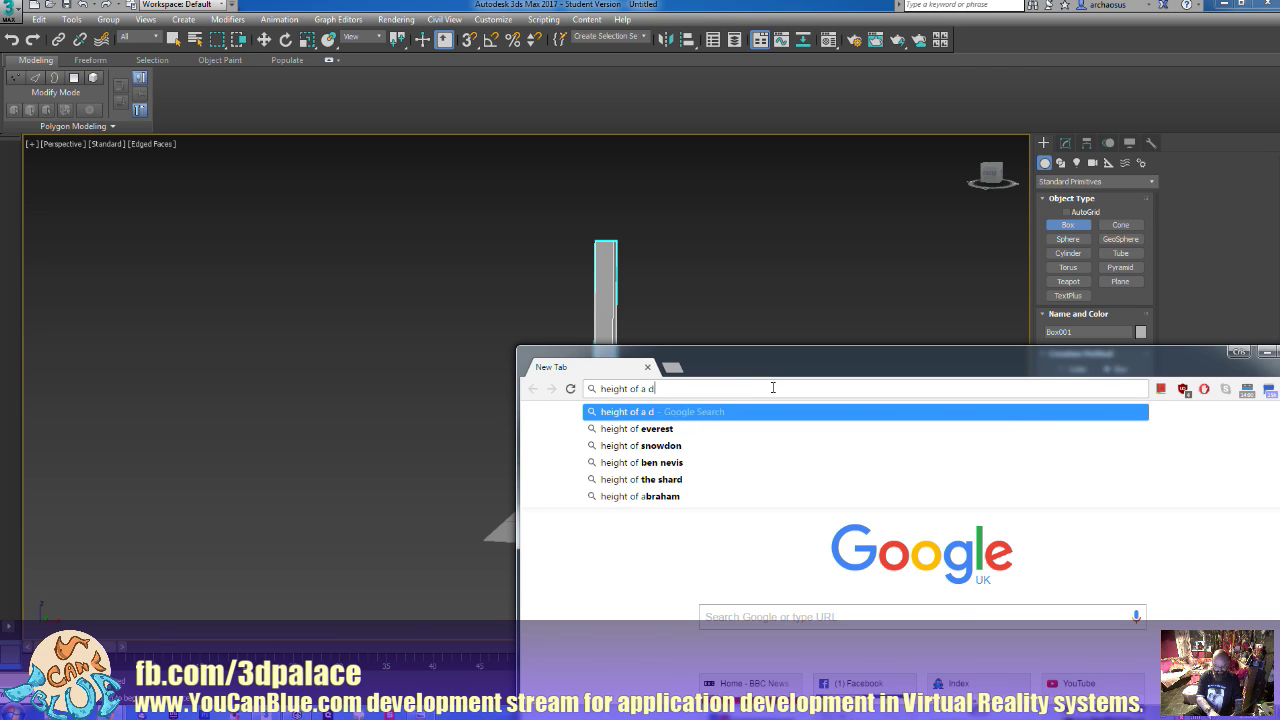
type("ouble+decker+bus&rlz=1C1CHBD_en-GBGB740GB740&oq=")
key("Return")
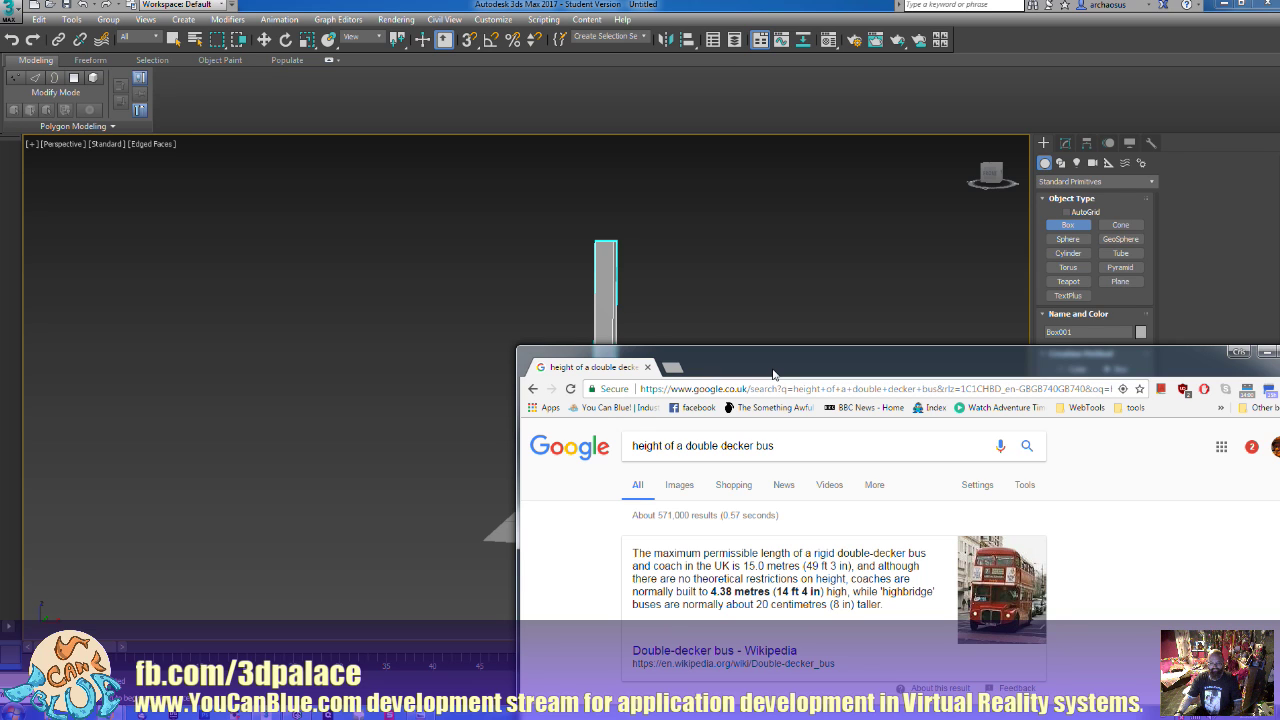
left_click_drag(773, 374, 761, 347)
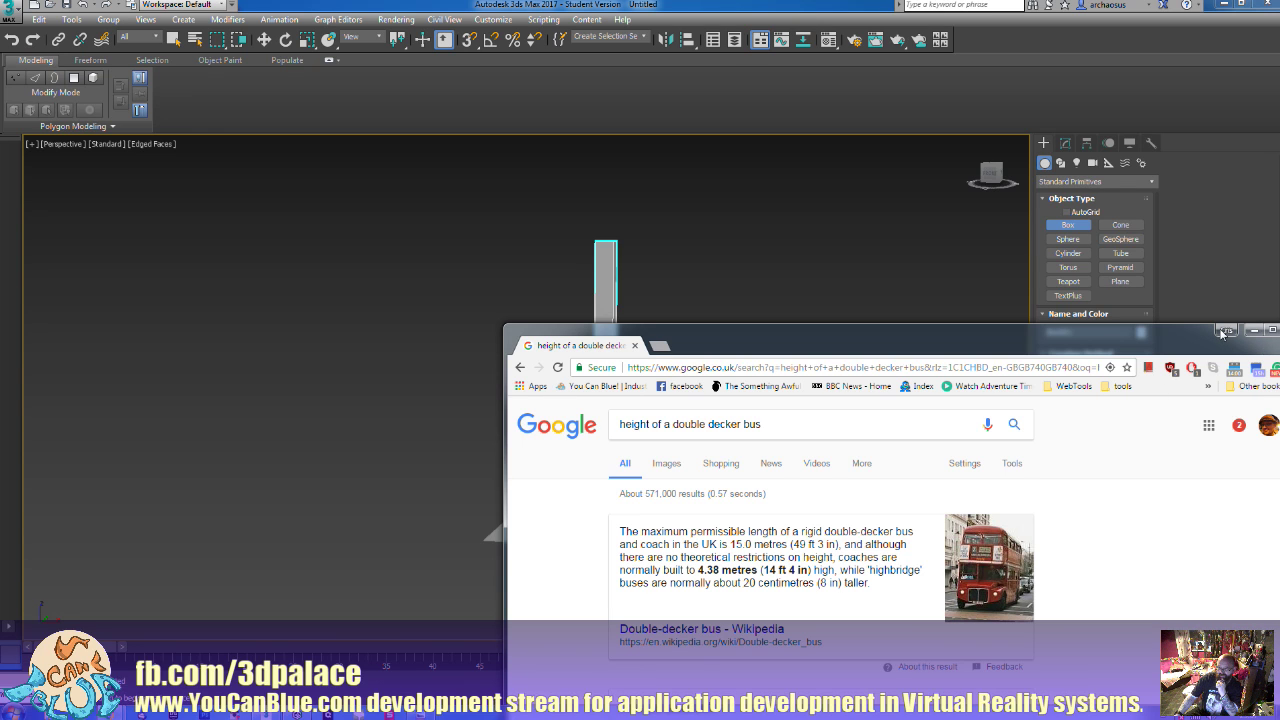
left_click(1254, 330)
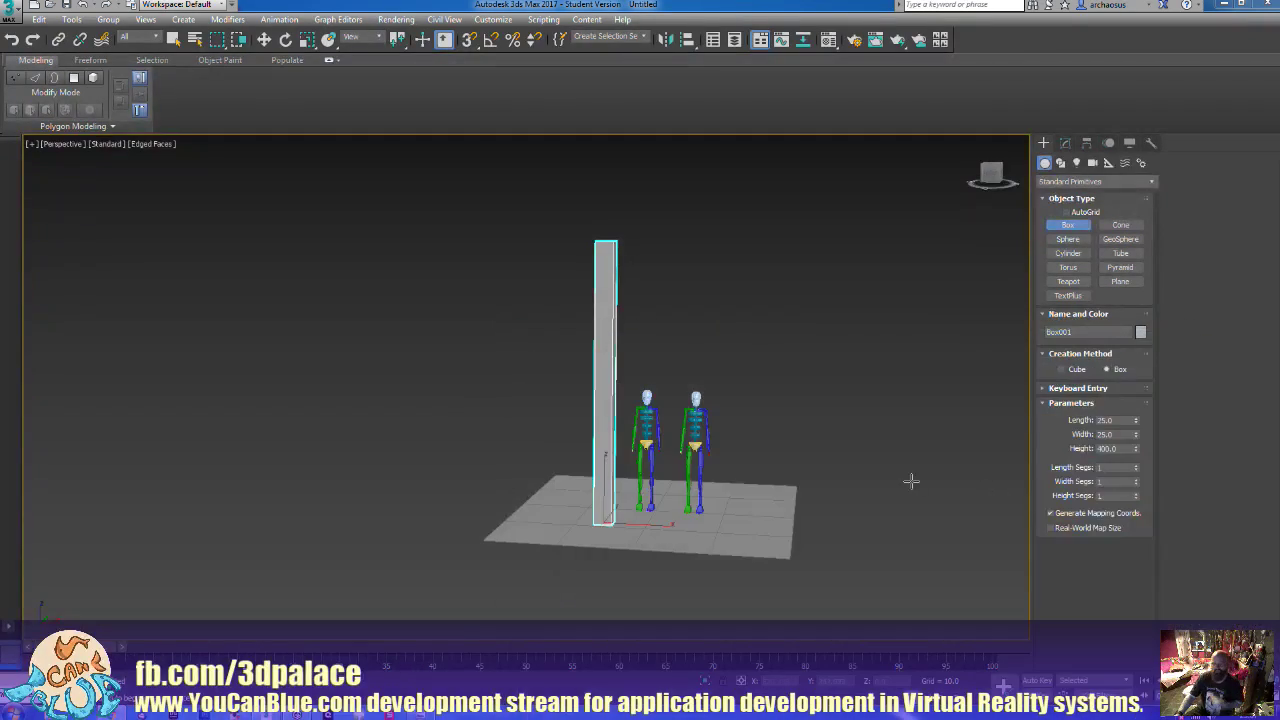
Set the box pillar's height to 500 units
middle_click_drag(765, 432, 766, 460)
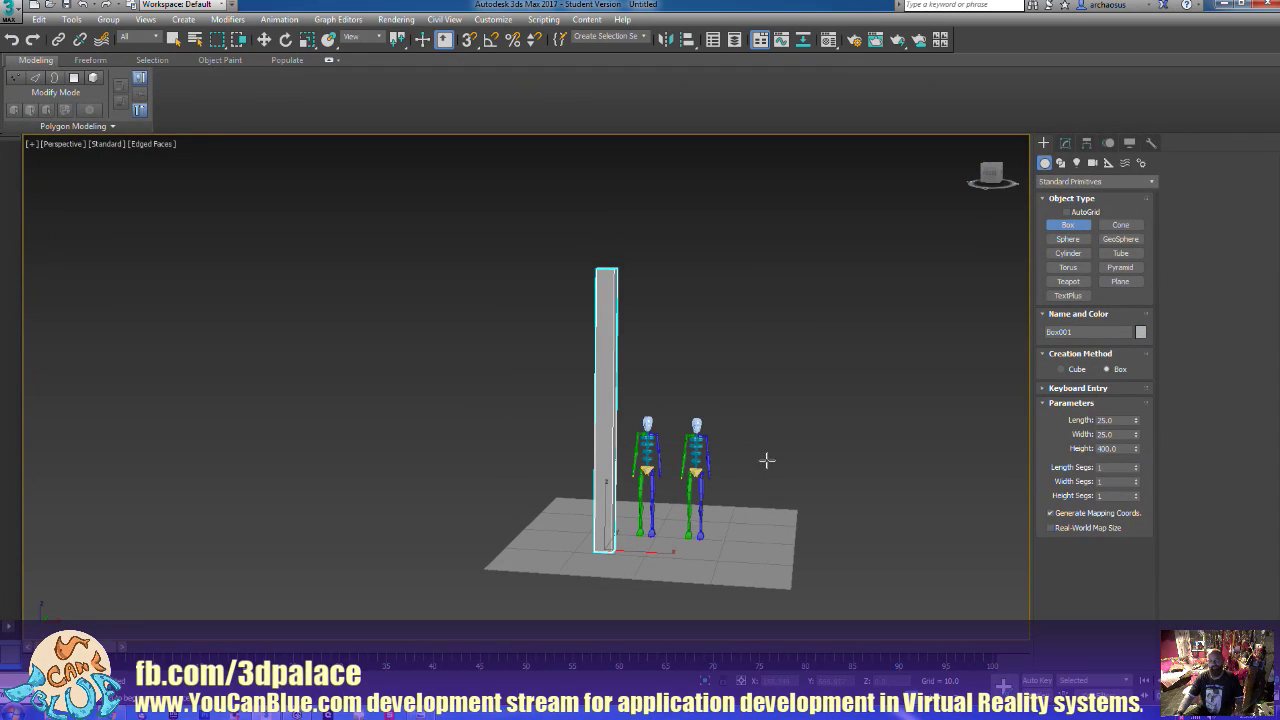
double_click(1107, 448)
type("500")
key("Return")
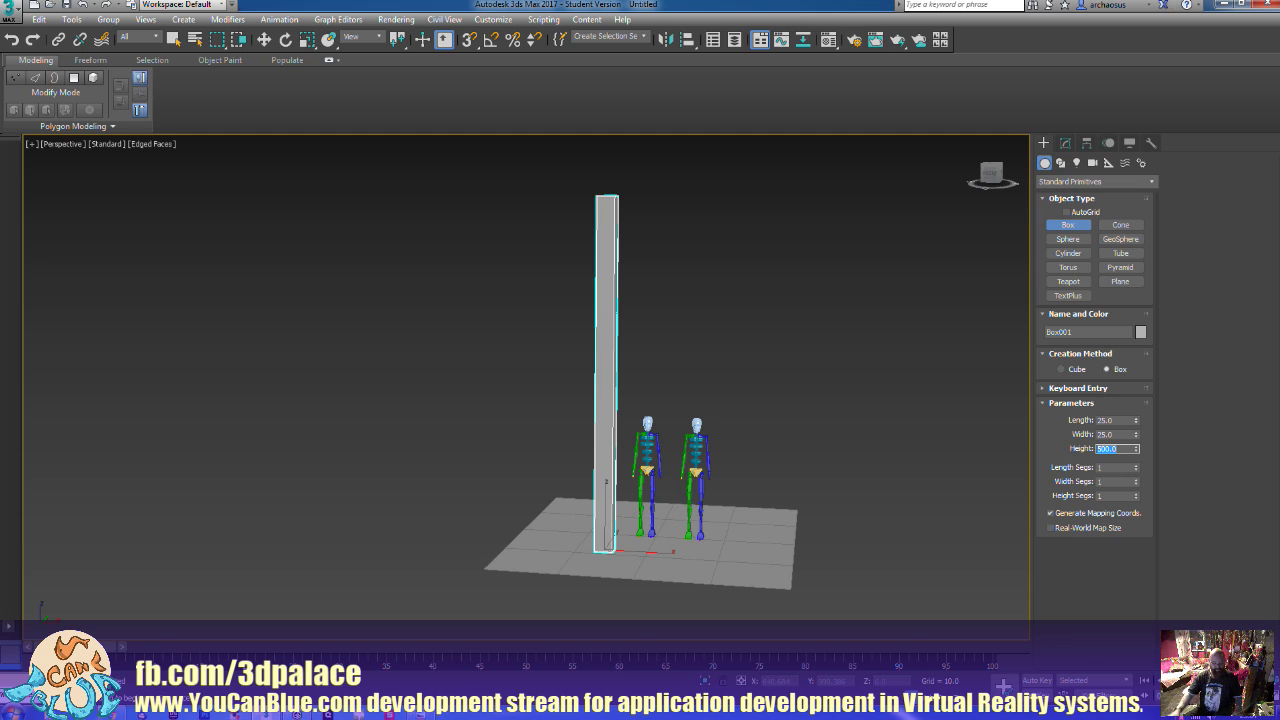
Create a low base box about 26 by 200 by 23 units in front of the pillar and move it against the pillar's foot
middle_click_drag(729, 559, 702, 559)
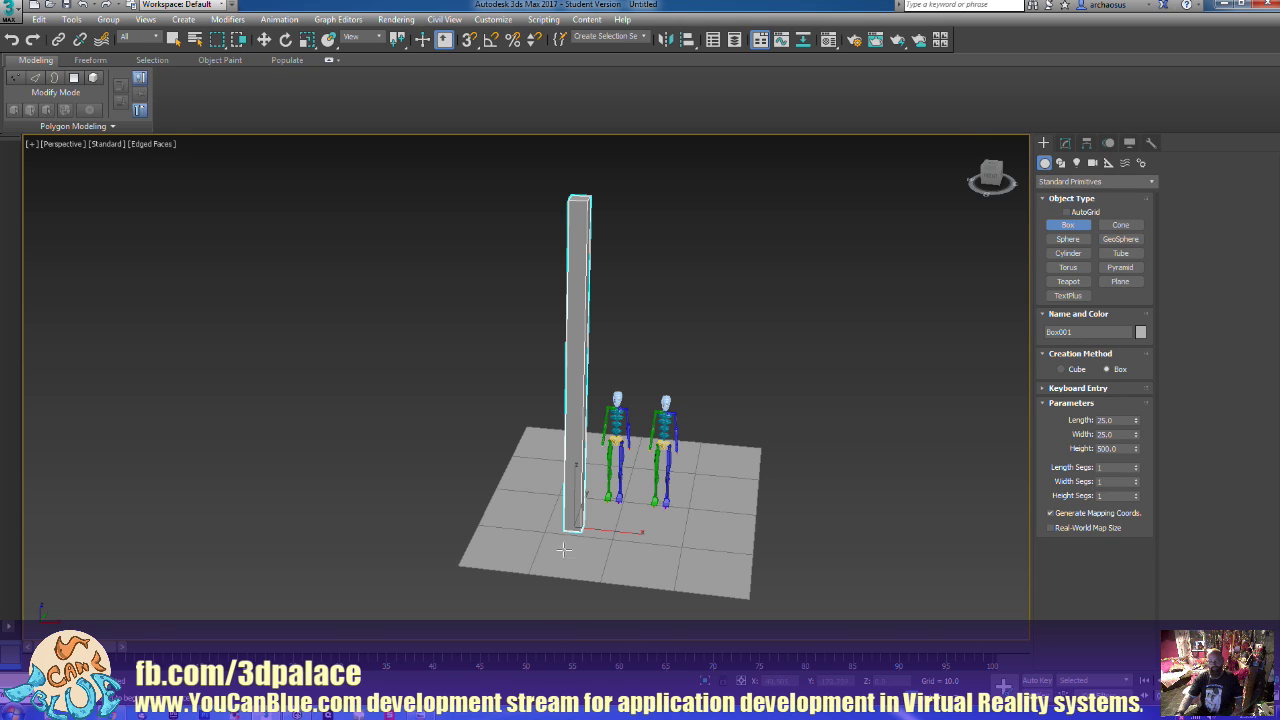
left_click_drag(558, 548, 698, 567)
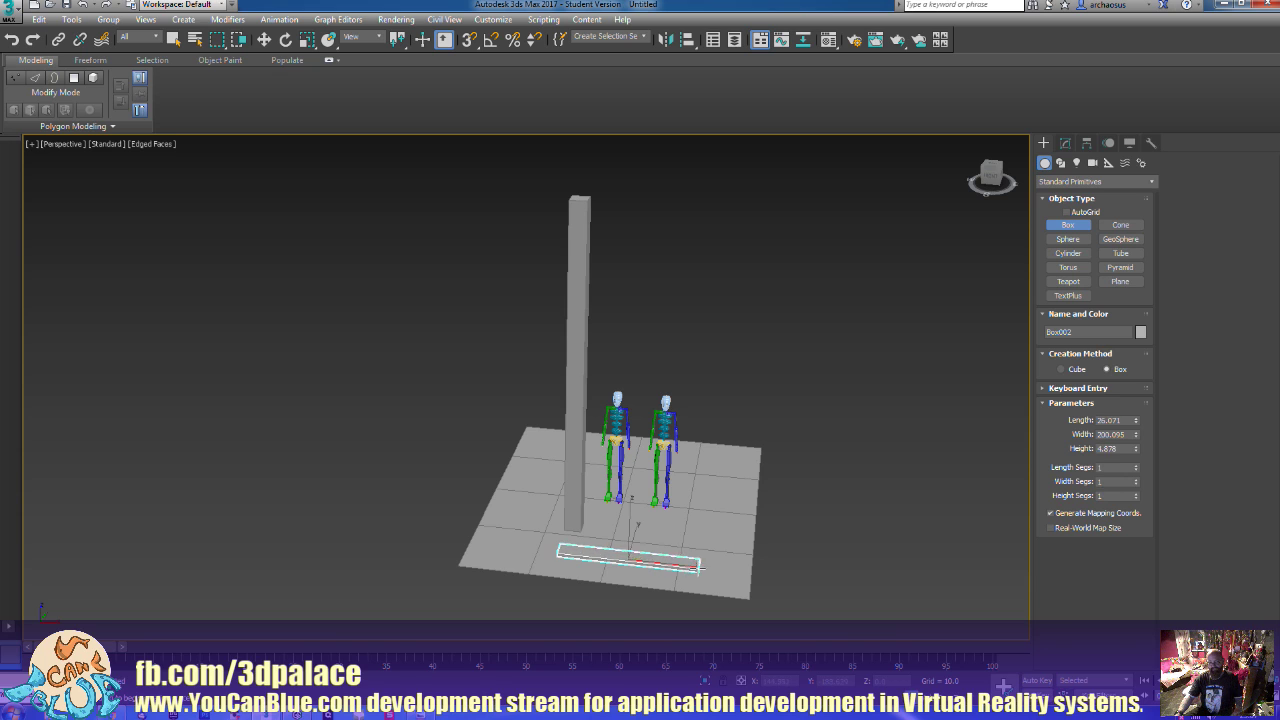
left_click(700, 557)
right_click(730, 549)
middle_click_drag(714, 517, 674, 548, "alt")
left_click_drag(673, 548, 662, 514)
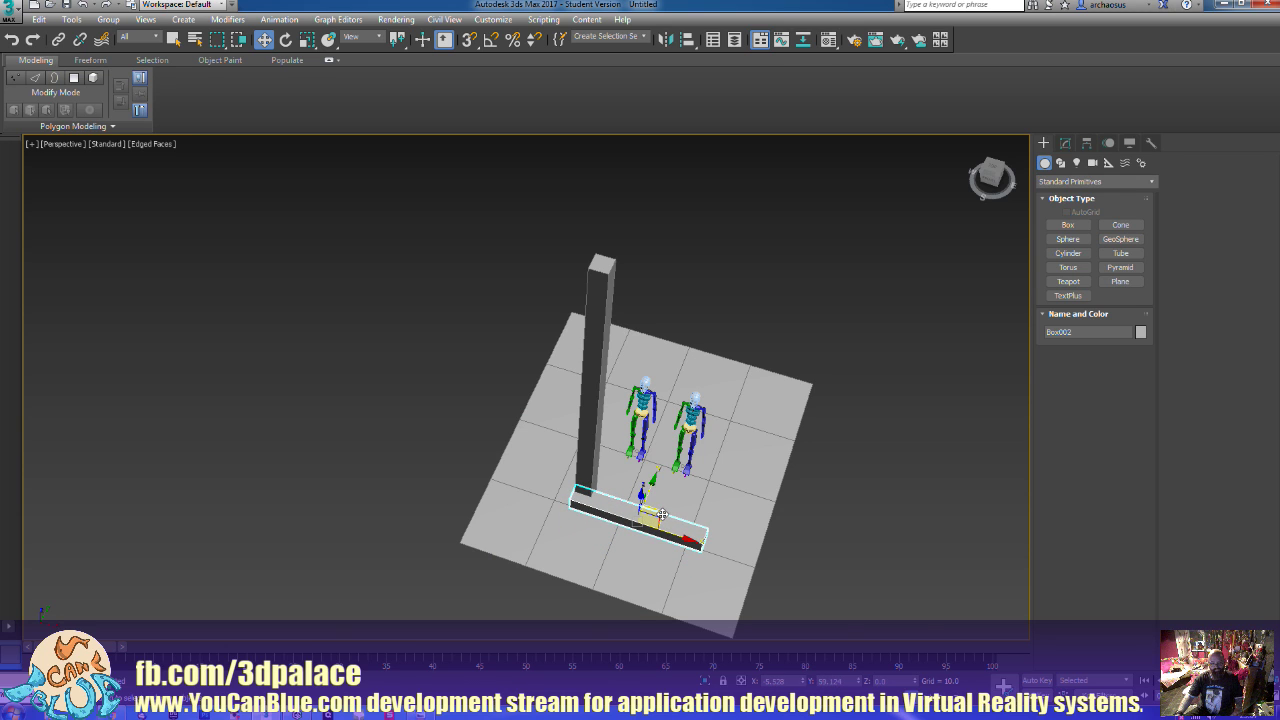
middle_click_drag(662, 514, 660, 518, "alt")
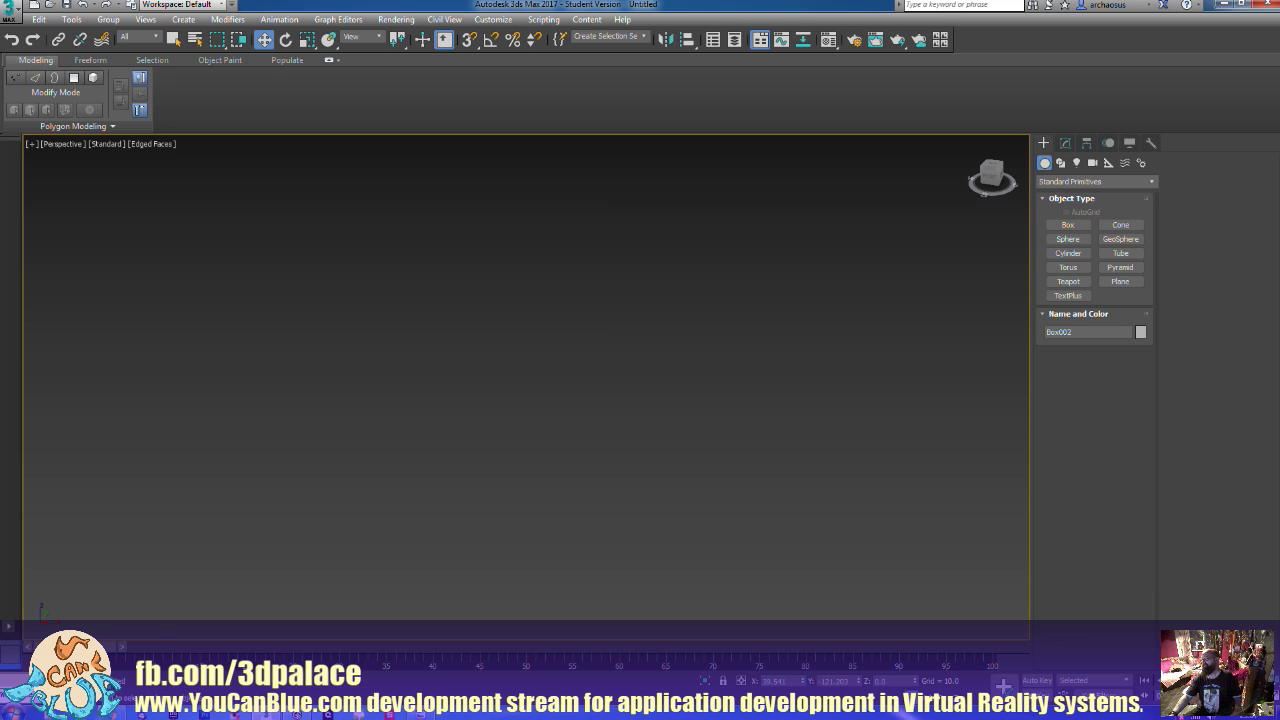
left_click(907, 544)
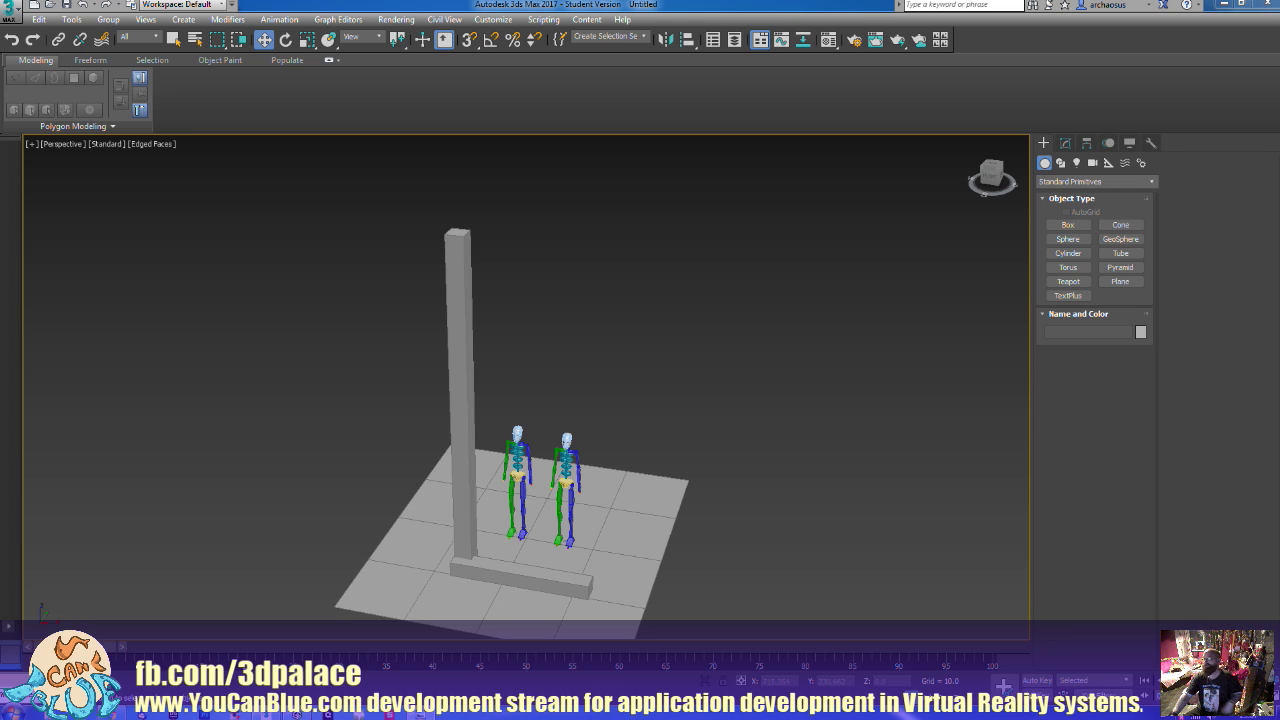
Clone the pillar as a single copy along the X axis to the opposite end of the base box
scroll(763, 525, "up", 1)
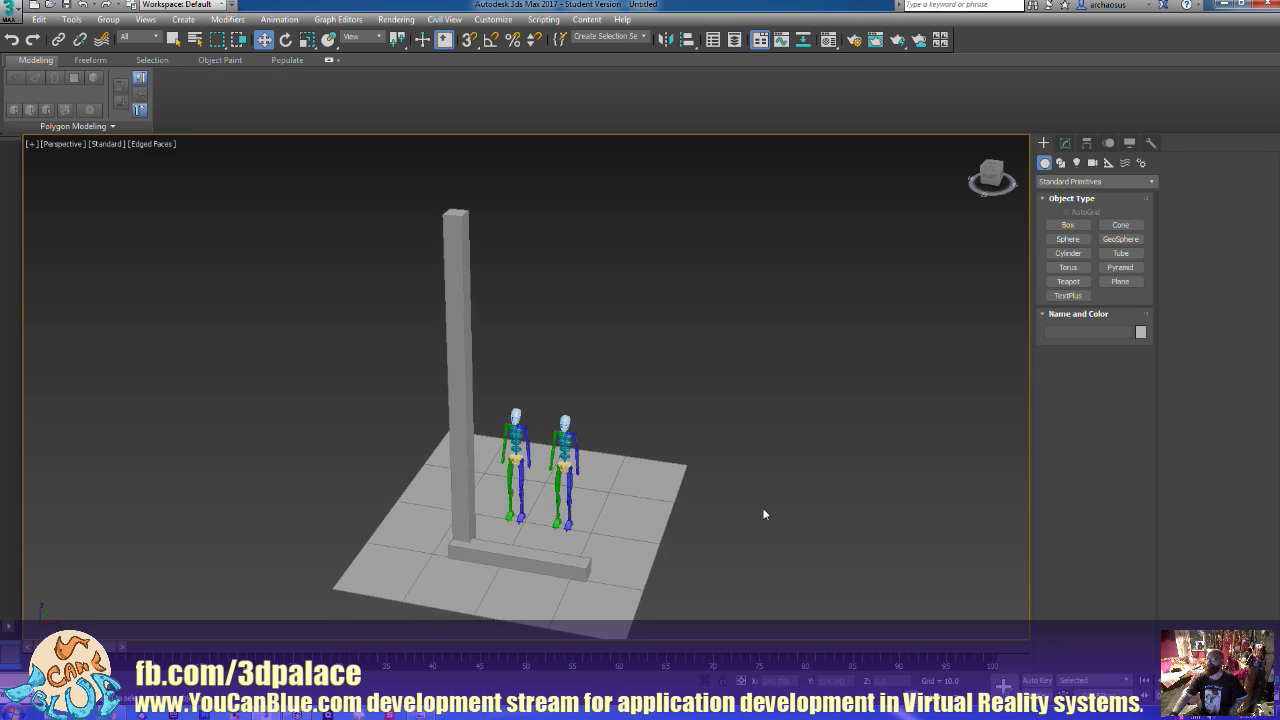
scroll(762, 507, "down", 4)
scroll(740, 530, "up", 4)
middle_click_drag(728, 536, 771, 505)
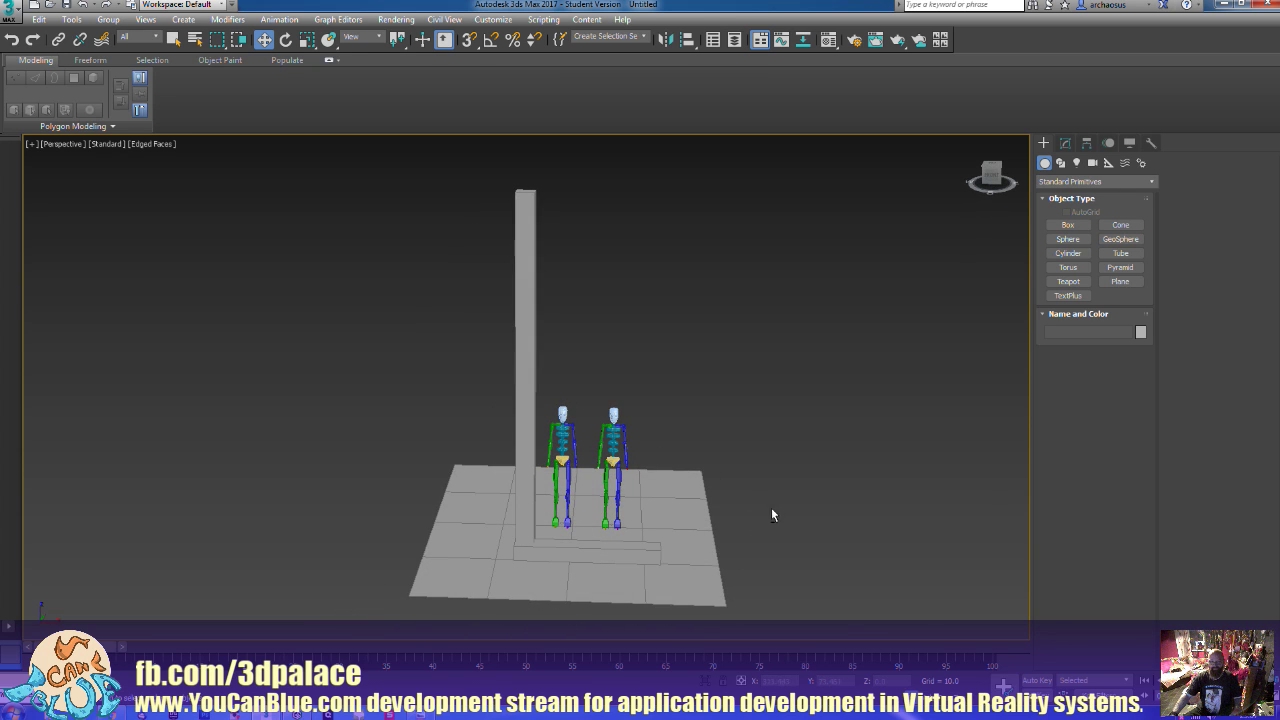
left_click(525, 525)
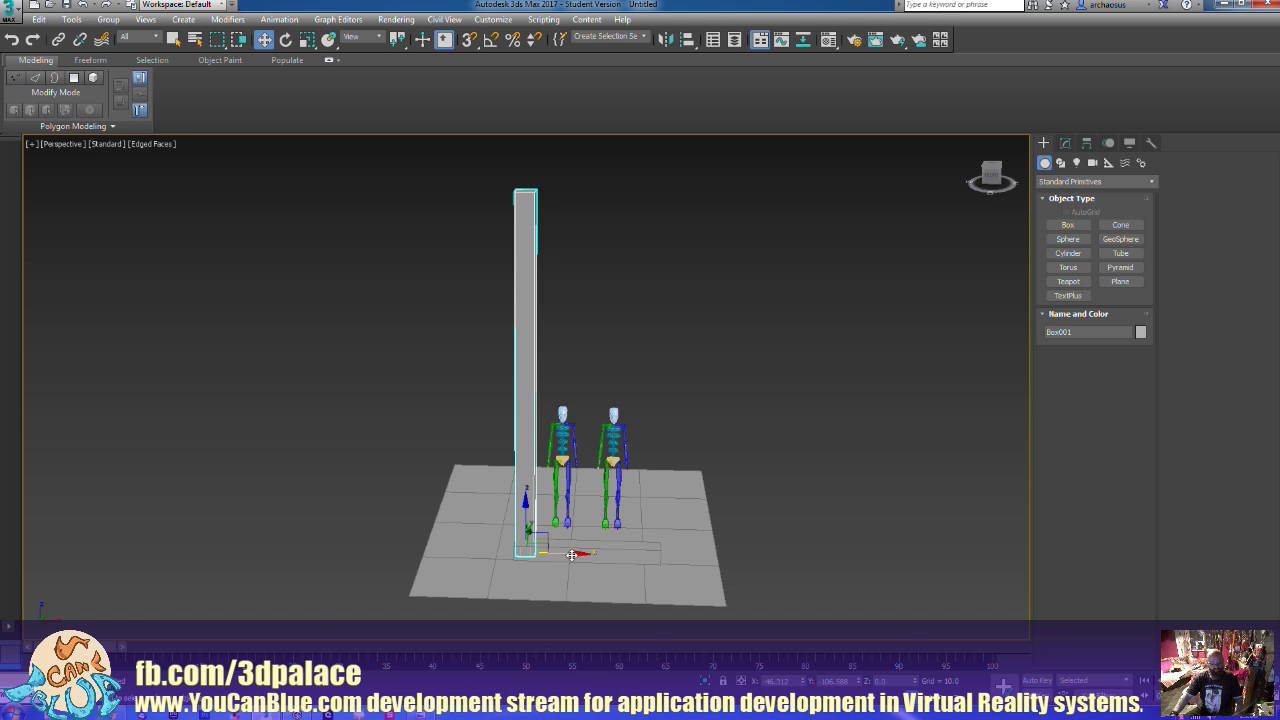
left_click_drag(571, 555, 696, 569, "shift")
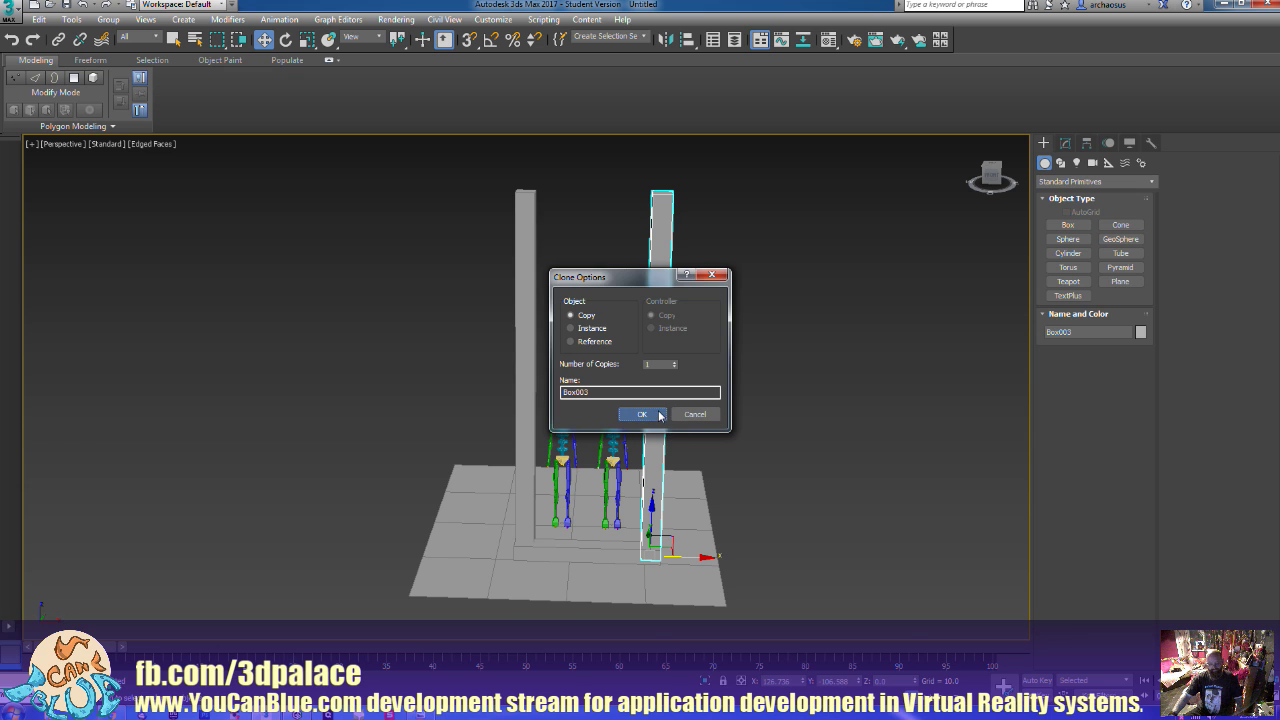
left_click(655, 411)
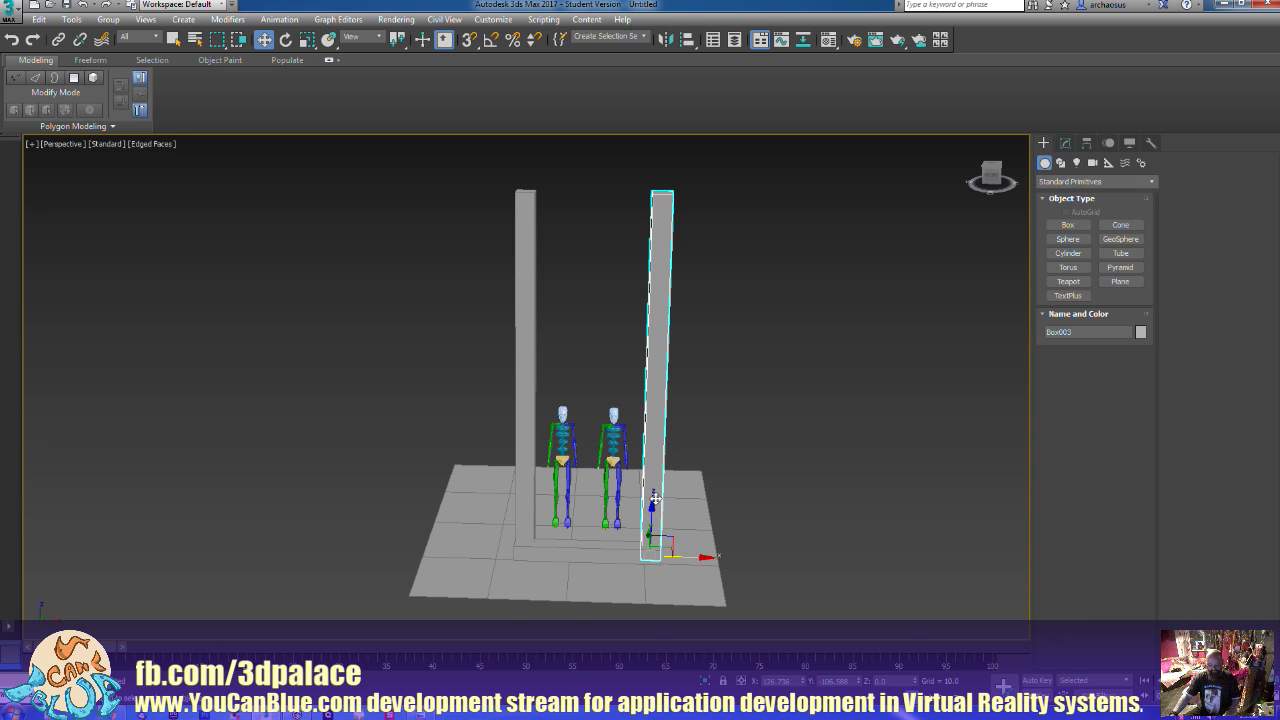
In the Front view, align the cloned pillar along X so its outer edge is flush with the base box's end
key("f")
middle_click_drag(646, 457, 526, 520)
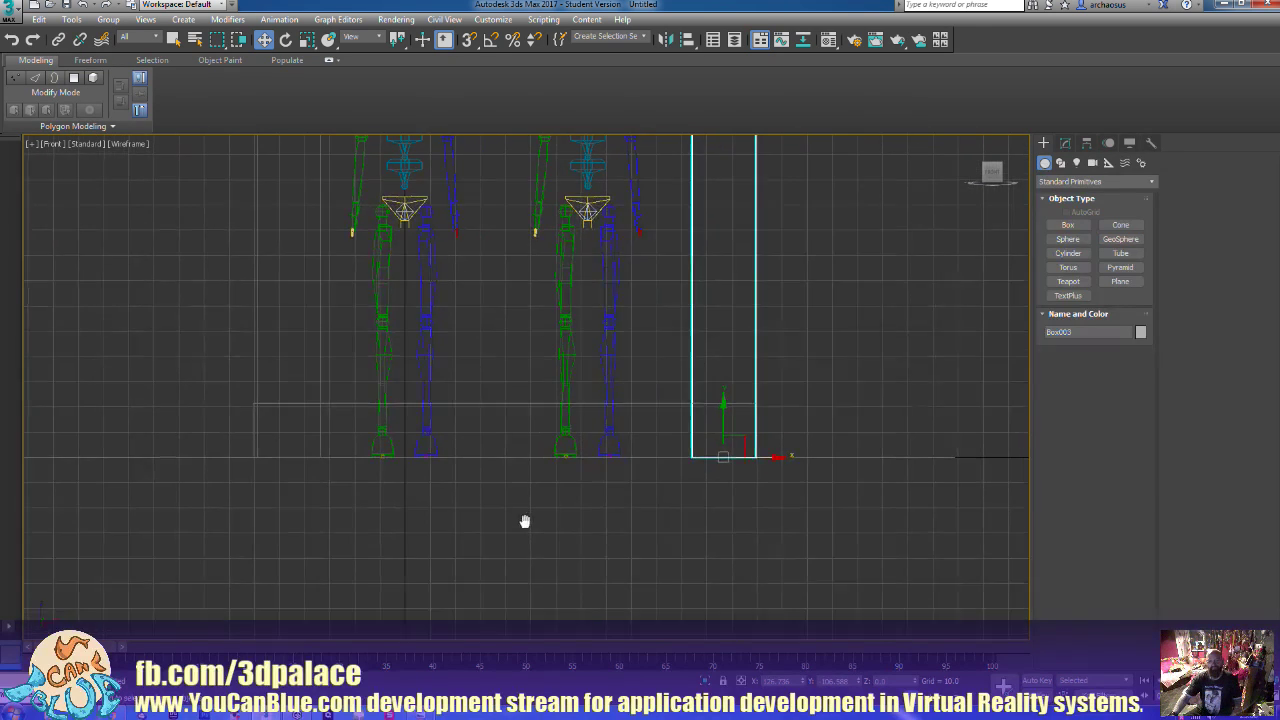
scroll(719, 503, "up", 3)
scroll(719, 503, "up", 2)
middle_click_drag(806, 420, 766, 471)
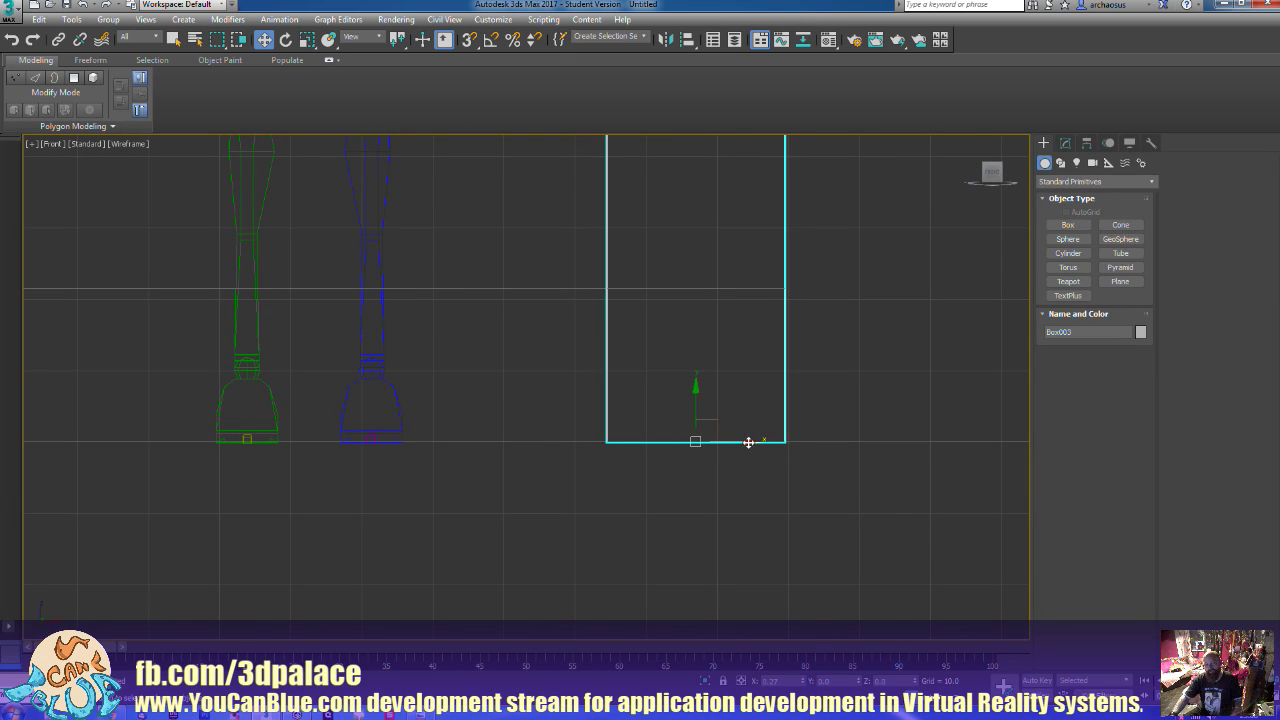
left_click(756, 494)
left_click_drag(809, 188, 760, 206)
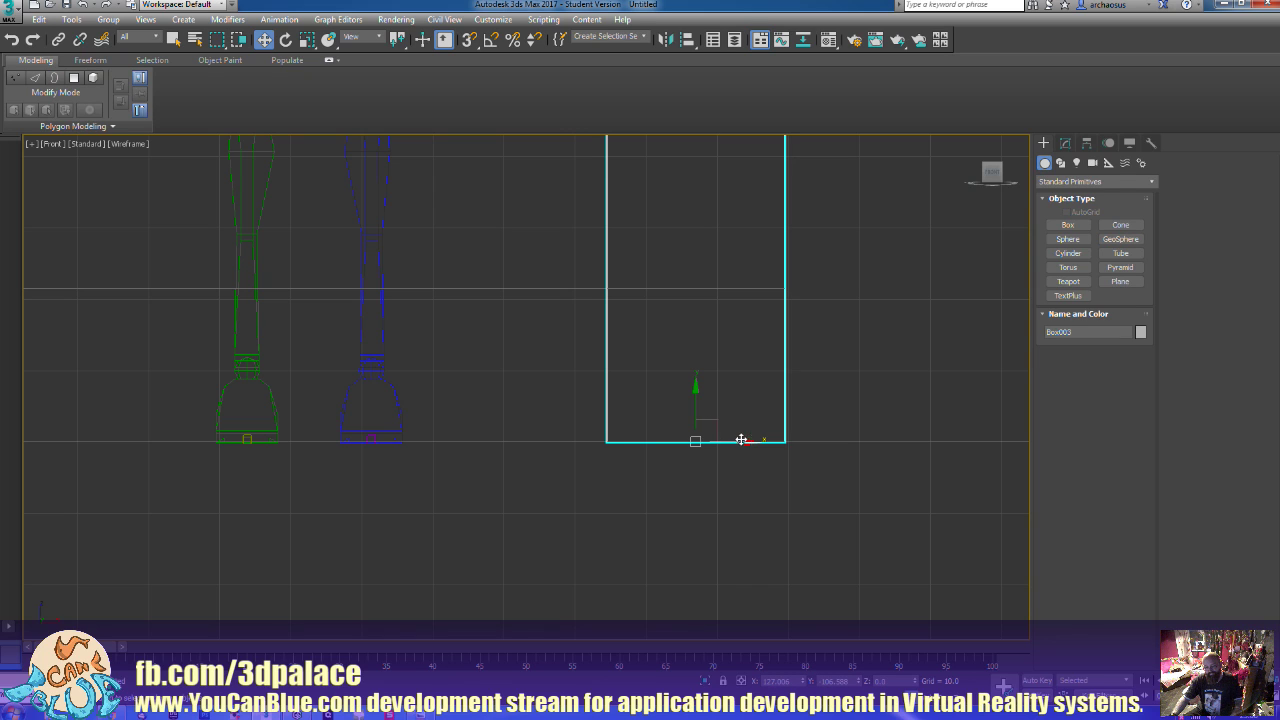
left_click_drag(747, 441, 746, 442)
left_click(705, 481)
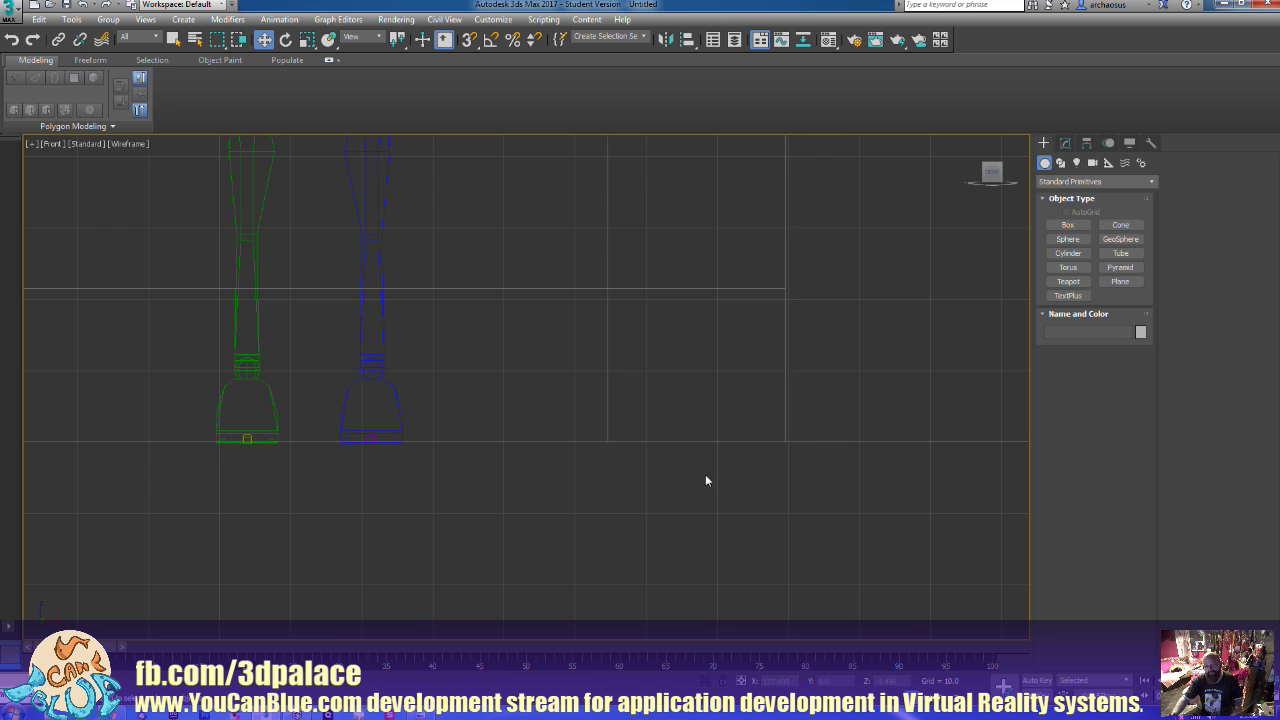
Move the original pillar along X so its outer edge is flush with its end of the base box
middle_click_drag(551, 469, 1003, 489)
middle_click_drag(383, 501, 757, 536)
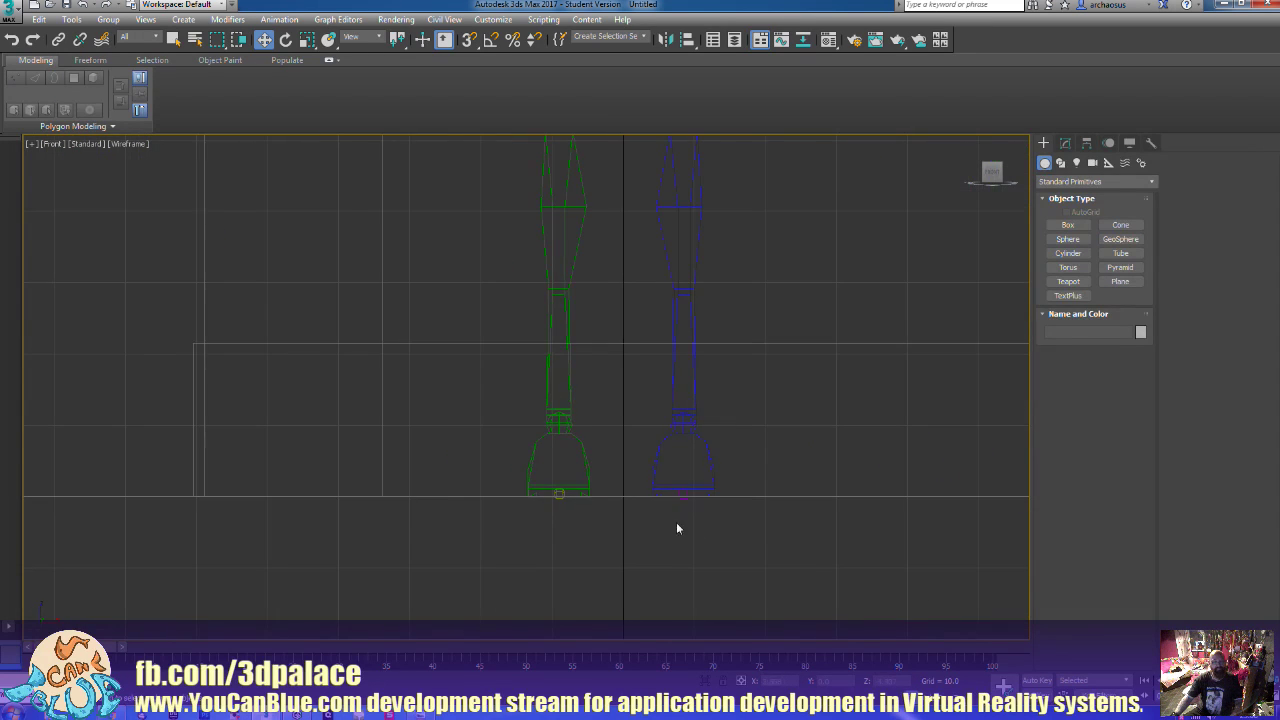
scroll(398, 498, "down", 3)
middle_click_drag(388, 496, 506, 509)
scroll(428, 460, "up", 3)
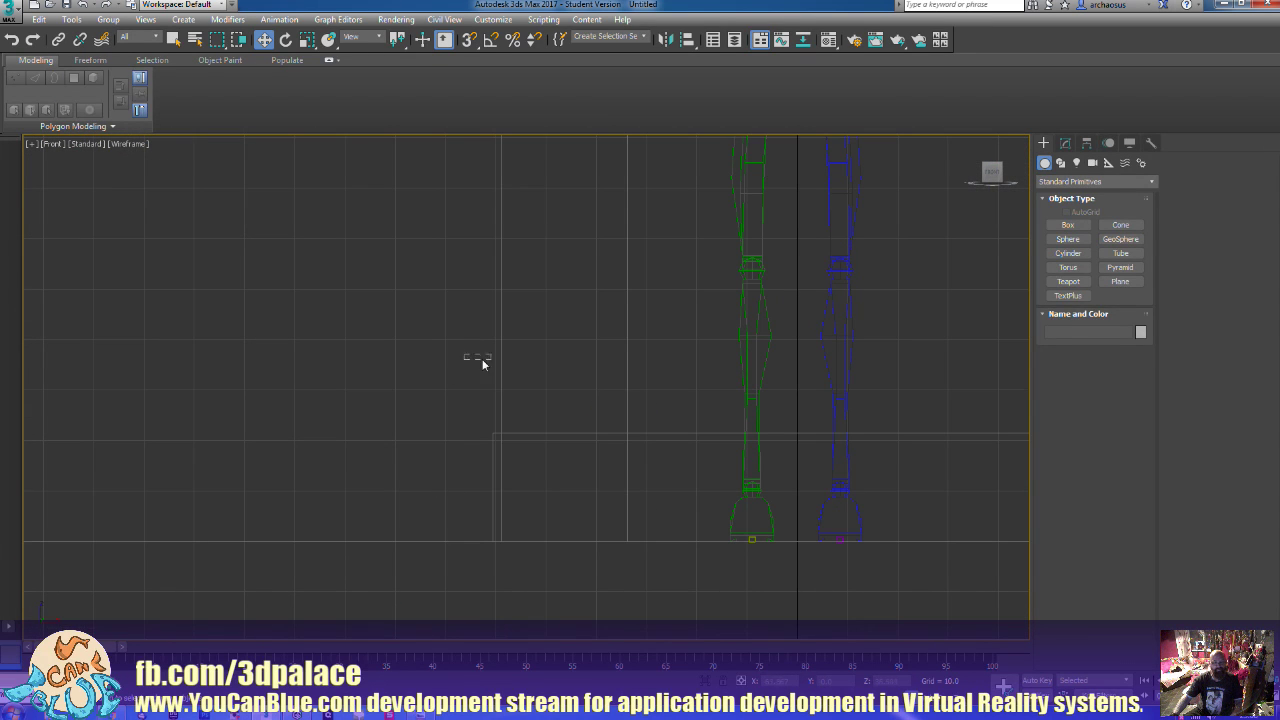
left_click_drag(482, 364, 539, 389)
left_click_drag(599, 542, 591, 543)
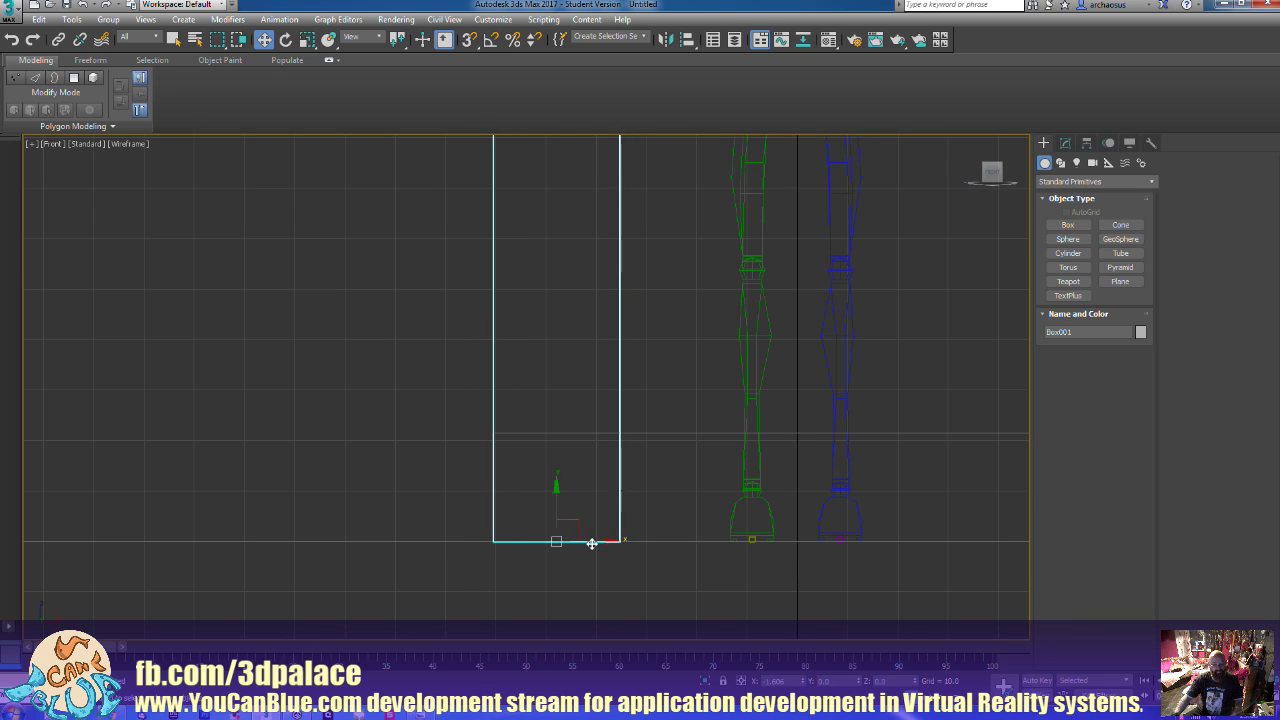
left_click(580, 572)
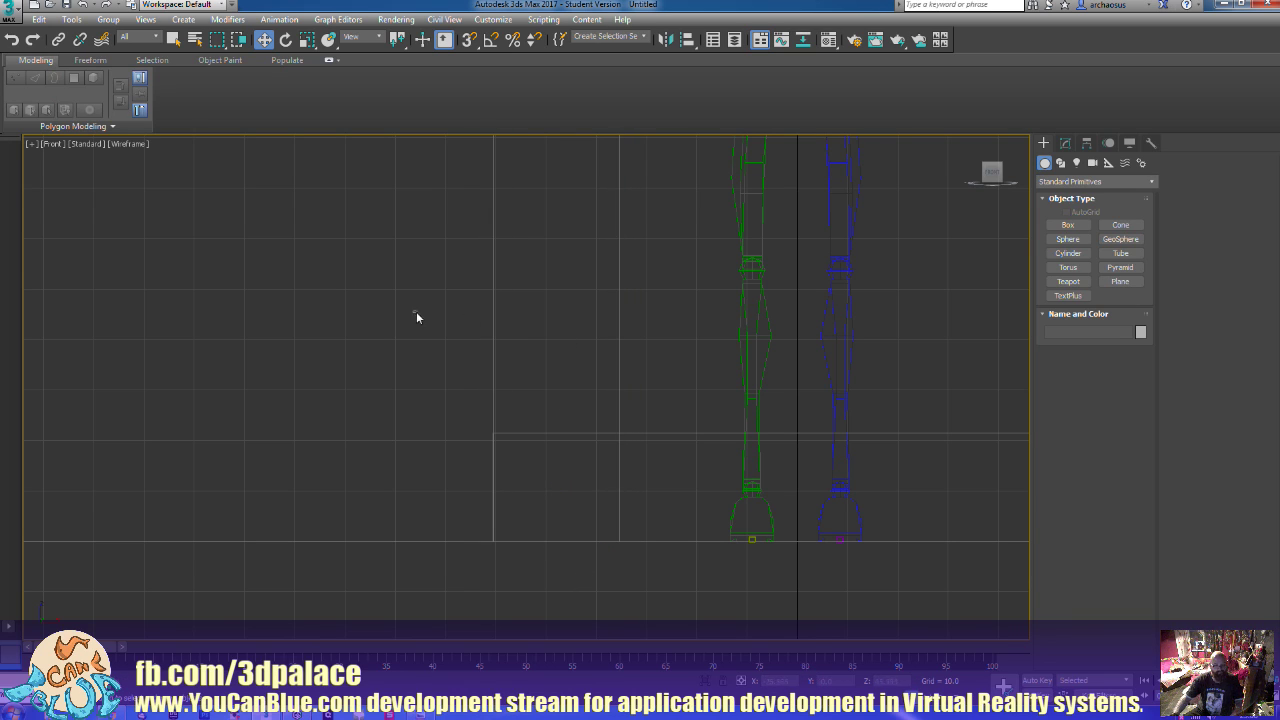
Fine-tune the original pillar's position along X in the Front view so its outer edge sits exactly flush with the base box's end
left_click_drag(416, 311, 507, 497)
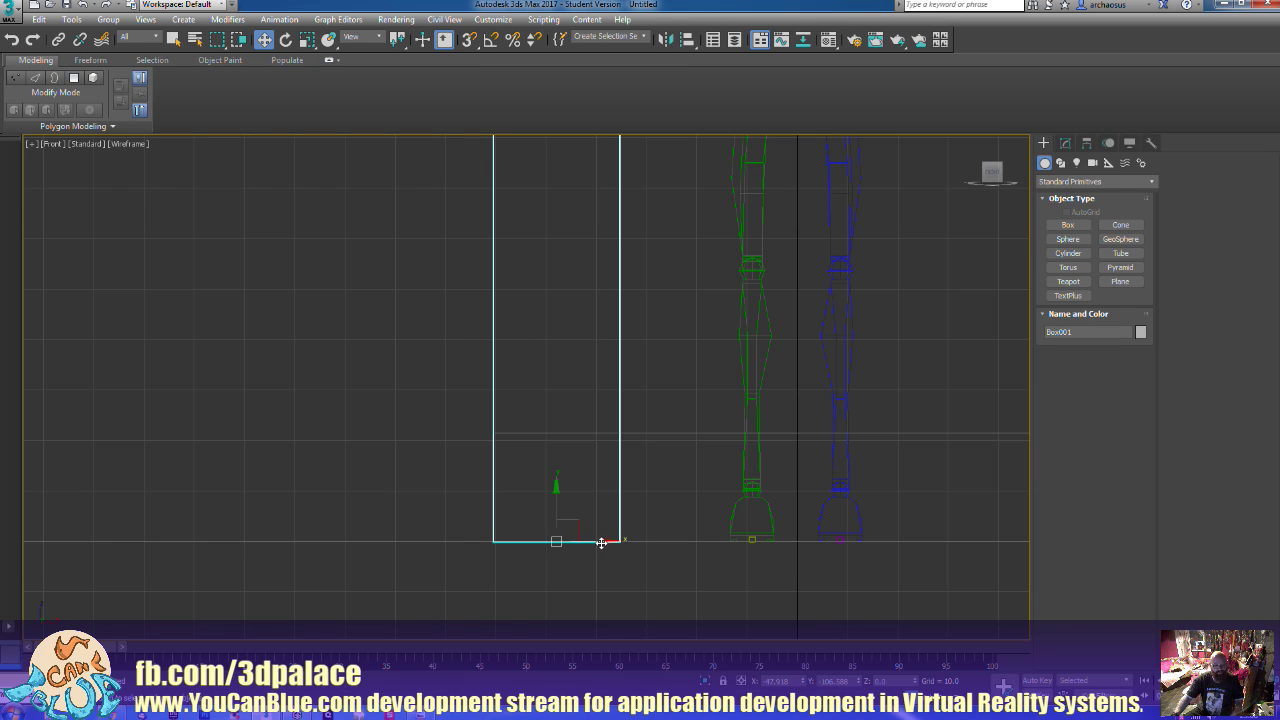
left_click_drag(601, 543, 602, 542)
left_click(583, 584)
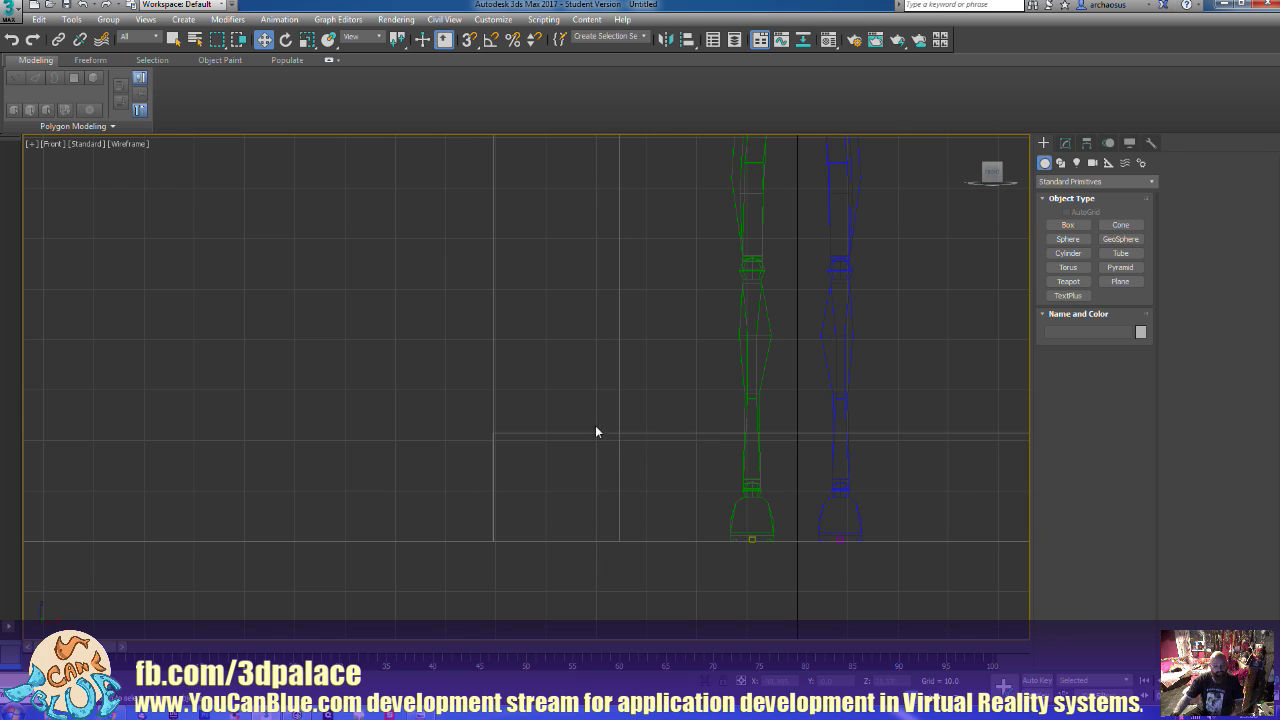
left_click_drag(657, 408, 657, 405)
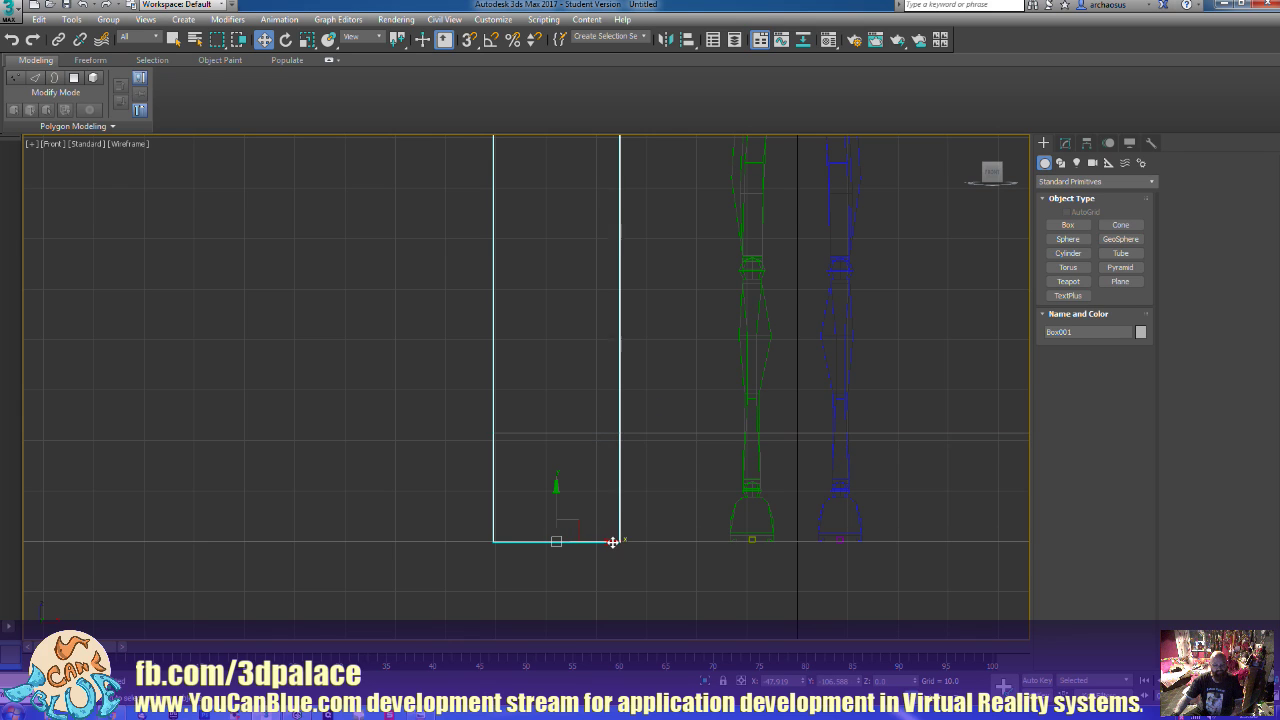
left_click_drag(612, 543, 611, 543)
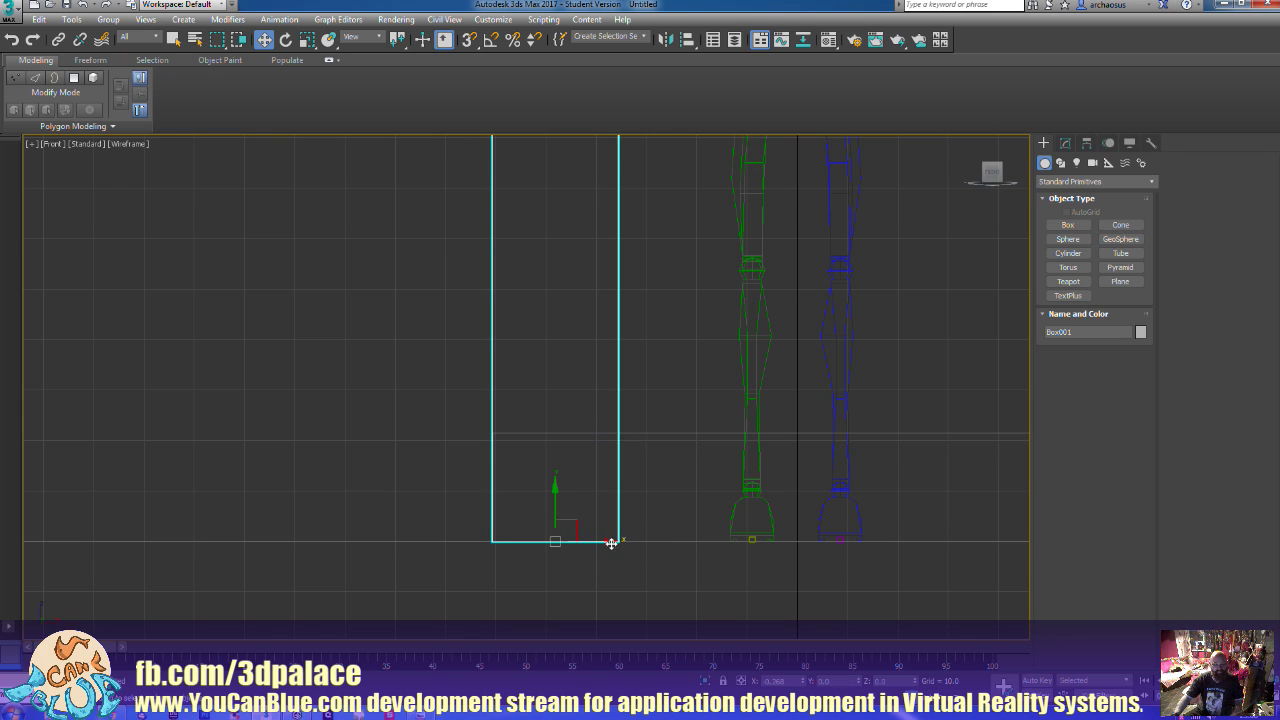
left_click(595, 591)
scroll(665, 538, "down", 4)
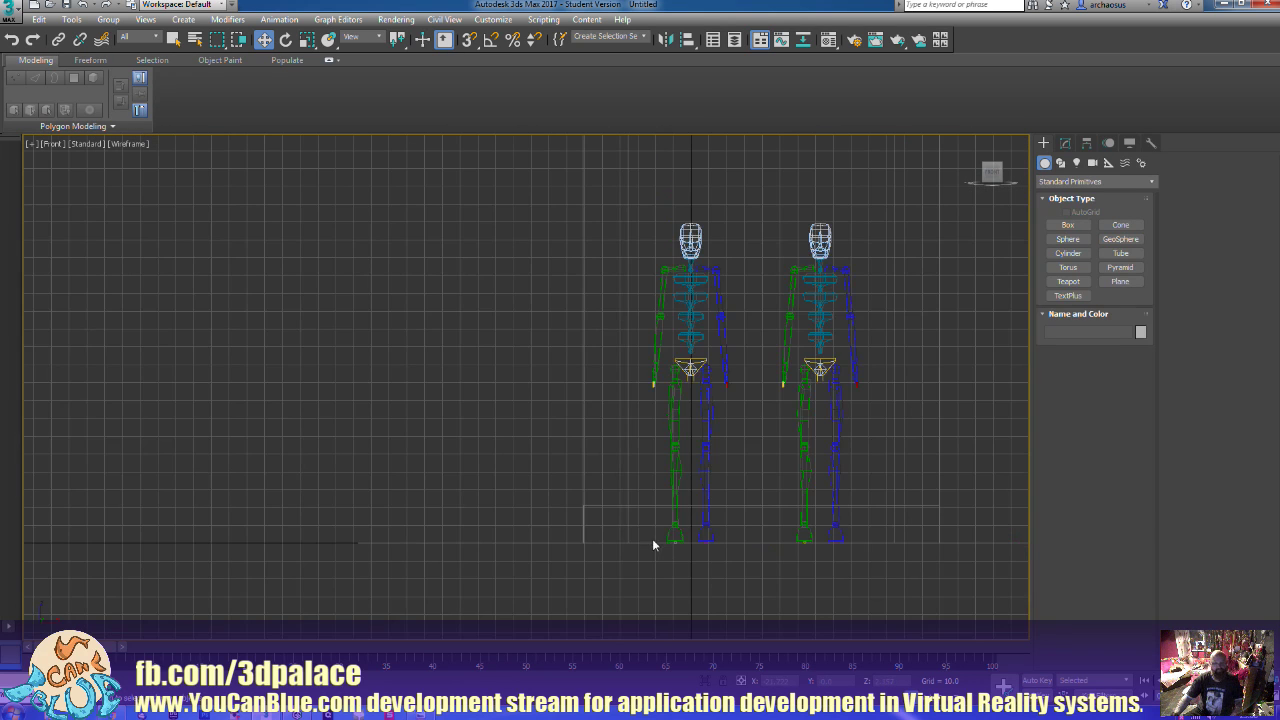
In the Perspective view, raise the base box along Z above the bipeds' heads to form a crossbeam between the pillars
mouse_move(781, 511)
middle_mouse_down()
mouse_move(676, 534)
mouse_move(706, 517)
mouse_move(720, 531)
mouse_move(694, 526)
mouse_move(631, 559)
mouse_move(680, 526)
middle_mouse_up()
scroll(676, 532, "down", 3)
key("p")
left_click(551, 580)
middle_click_drag(551, 580, 590, 568, "alt")
left_click_drag(584, 564, 587, 331)
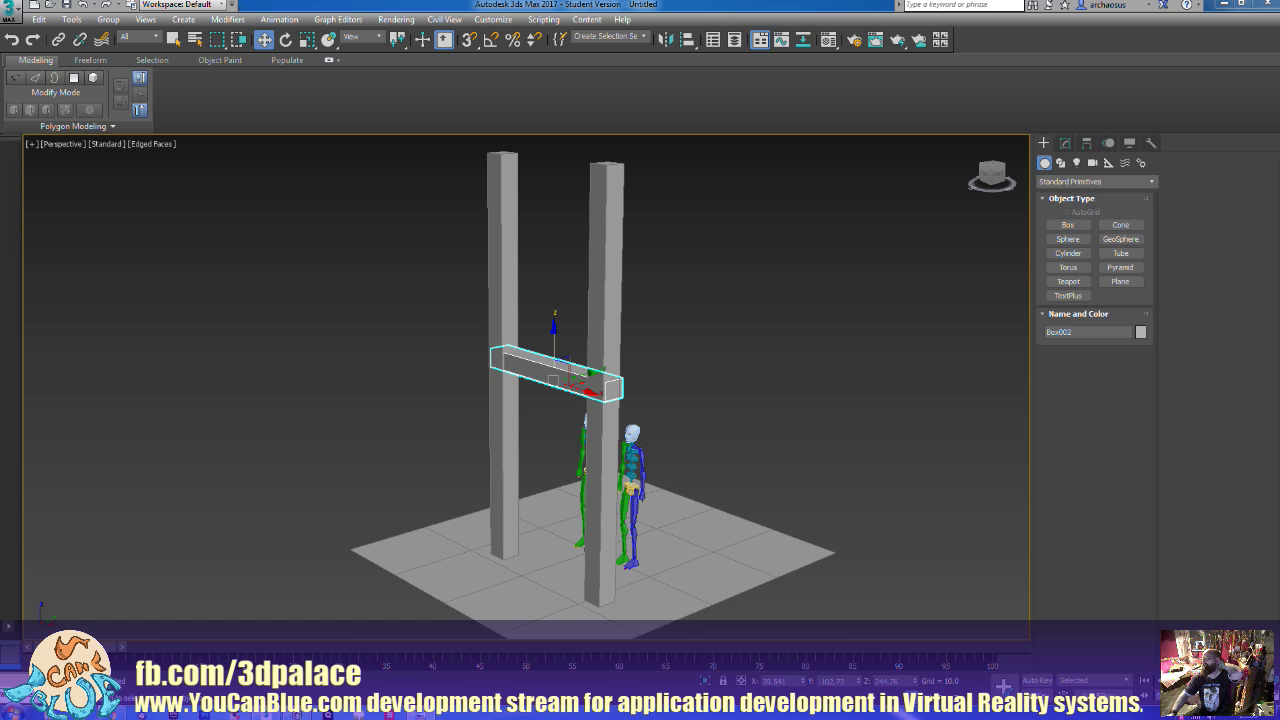
mouse_move(1279, 131)
left_mouse_down()
mouse_move(940, 123)
mouse_move(1279, 122)
left_mouse_up()
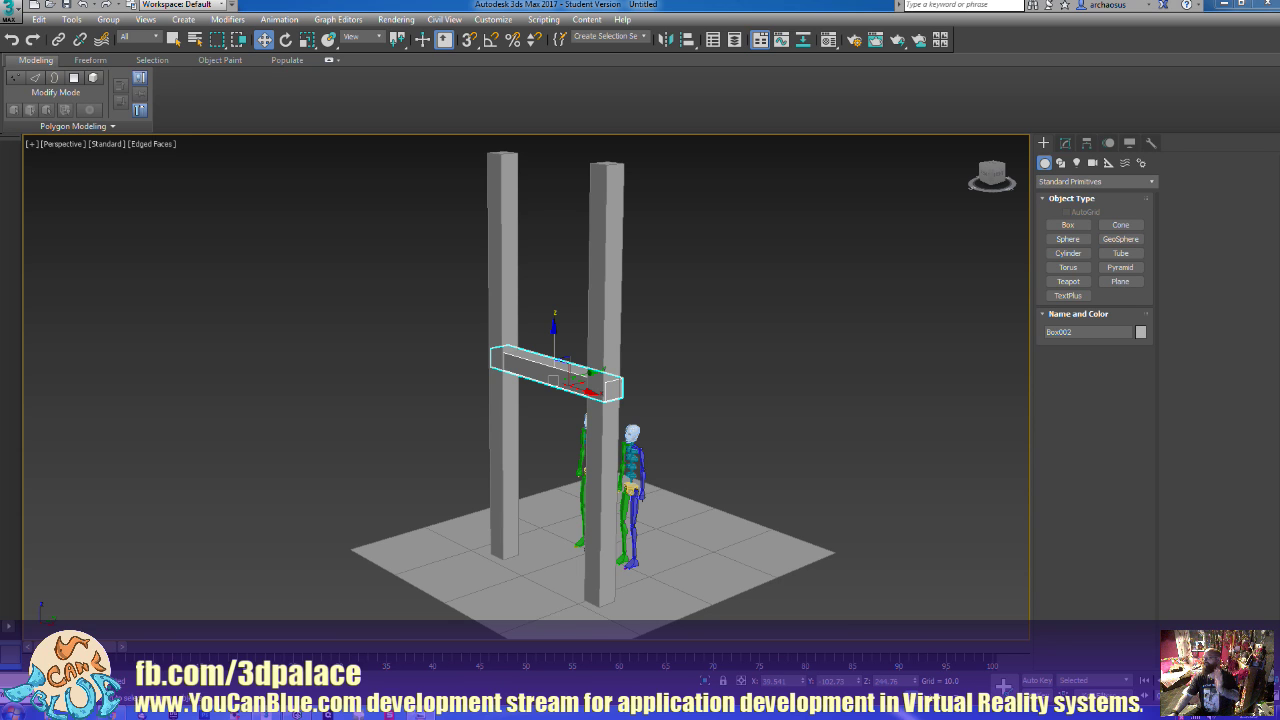
Lift the crossbeam slightly higher along Z to give the bipeds more headroom
middle_click_drag(706, 492, 754, 497)
middle_click_drag(787, 492, 716, 438, "alt")
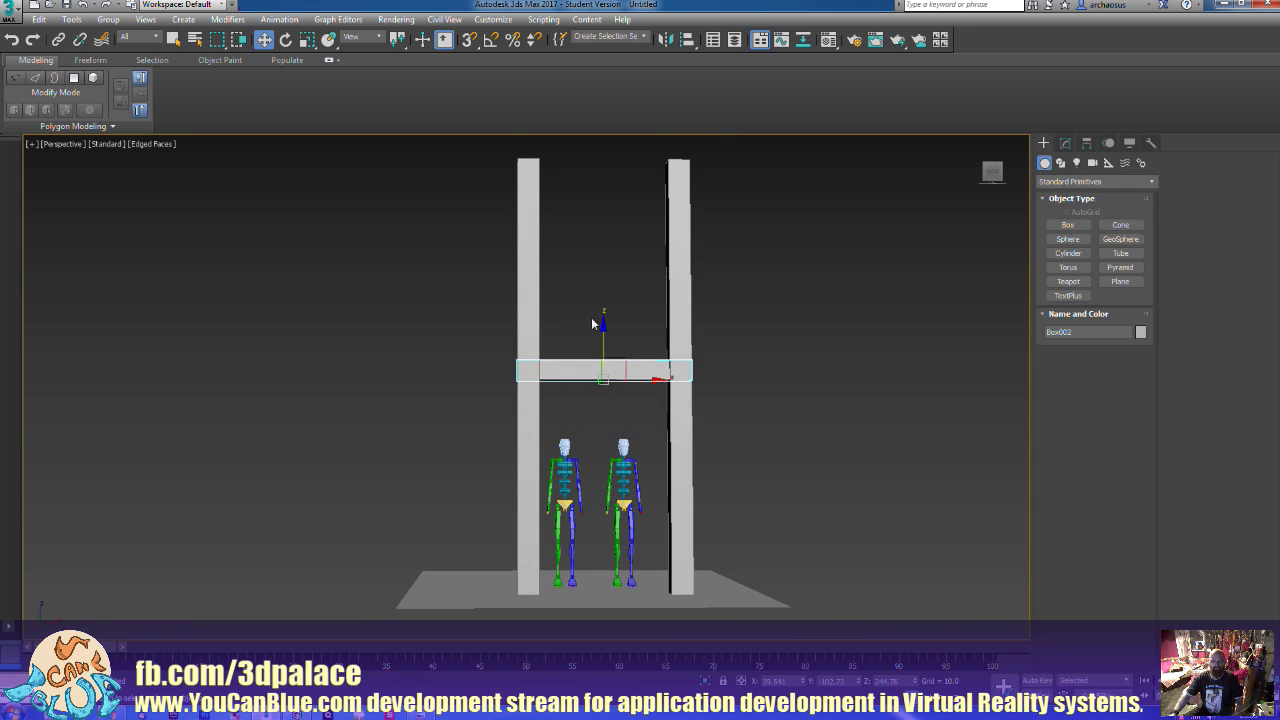
left_click_drag(601, 330, 606, 300)
middle_click_drag(606, 300, 757, 408, "alt")
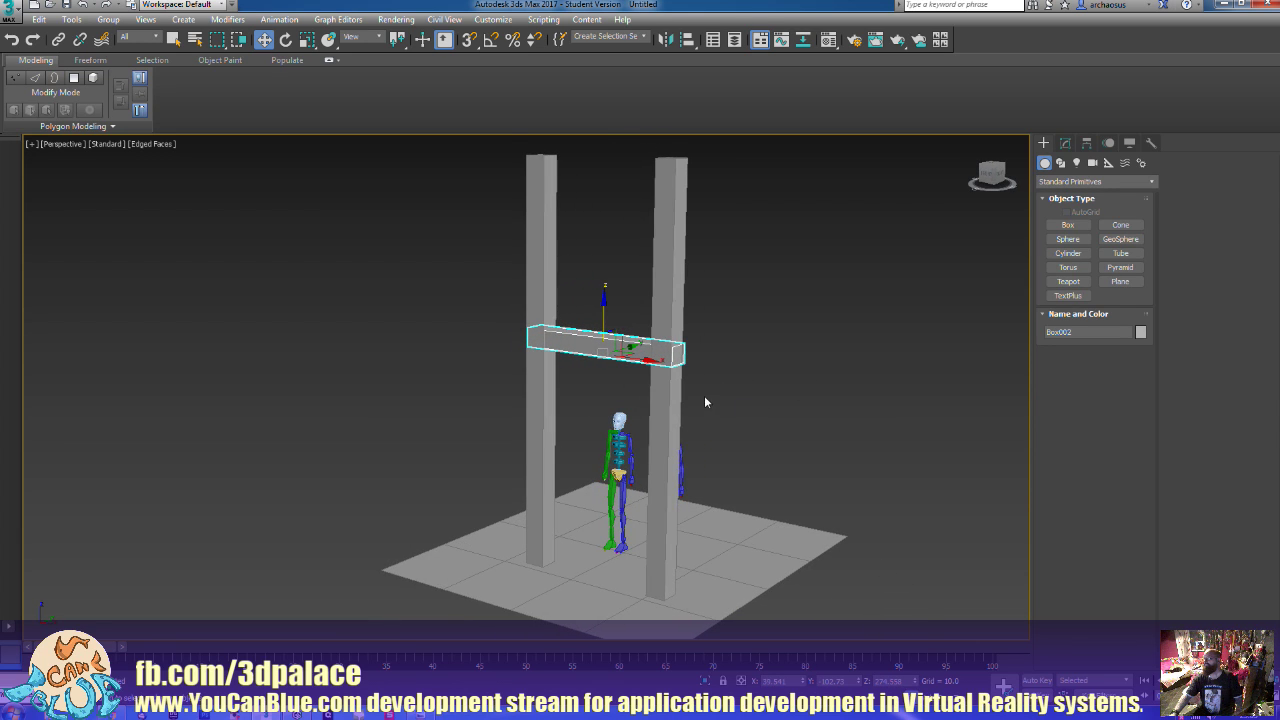
middle_click_drag(764, 409, 828, 524, "alt")
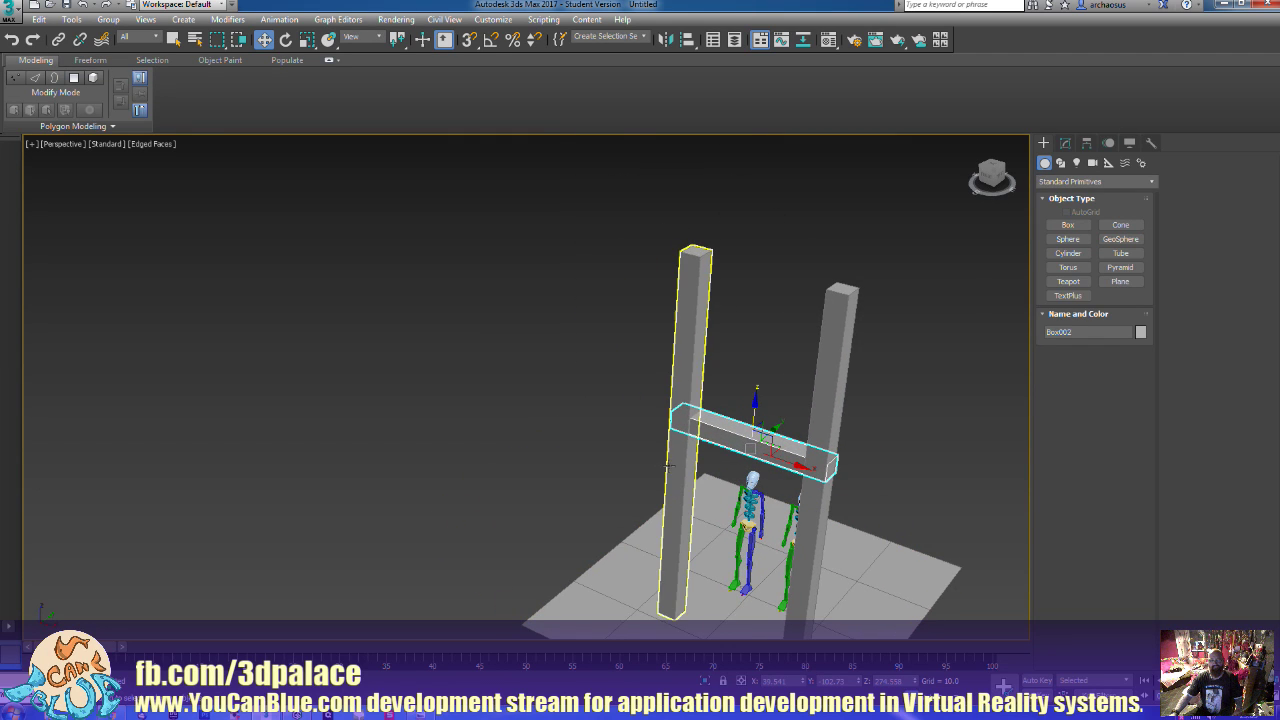
Select the original pillar and convert it to an Editable Poly
left_click(668, 468)
middle_click_drag(664, 440, 681, 472)
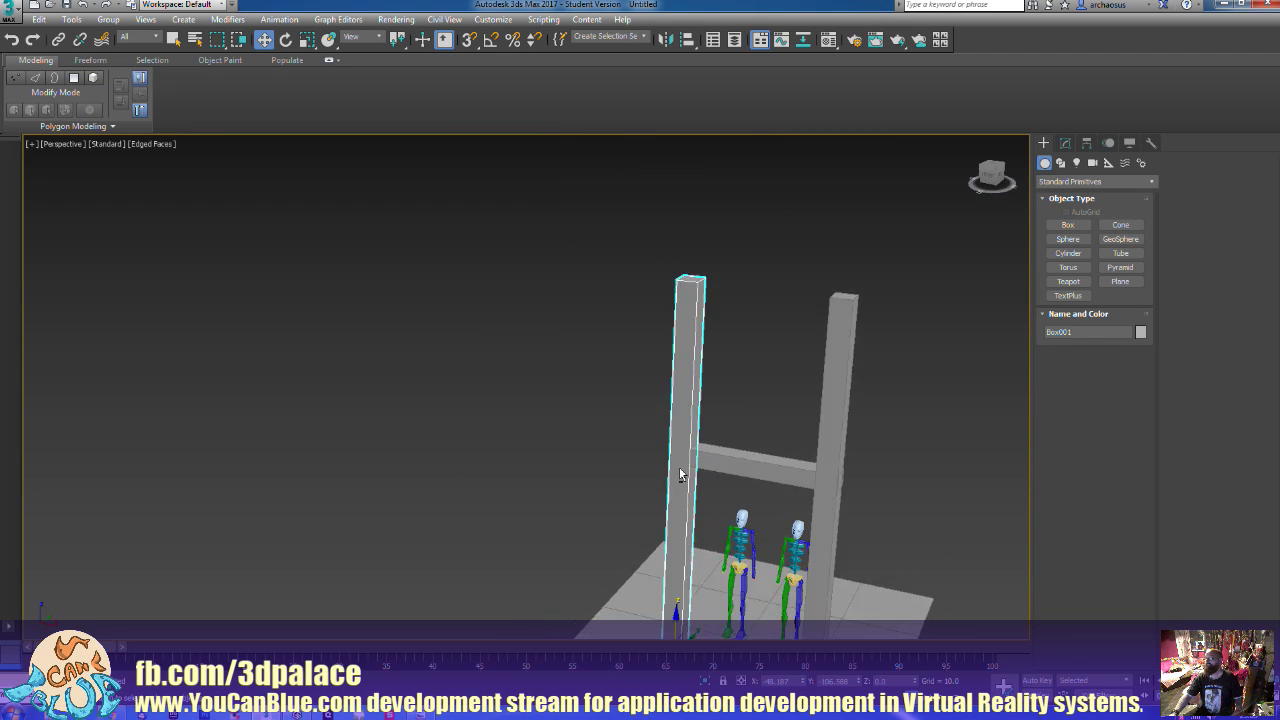
scroll(687, 460, "up", 3)
middle_click_drag(714, 431, 723, 380)
scroll(720, 440, "down", 2)
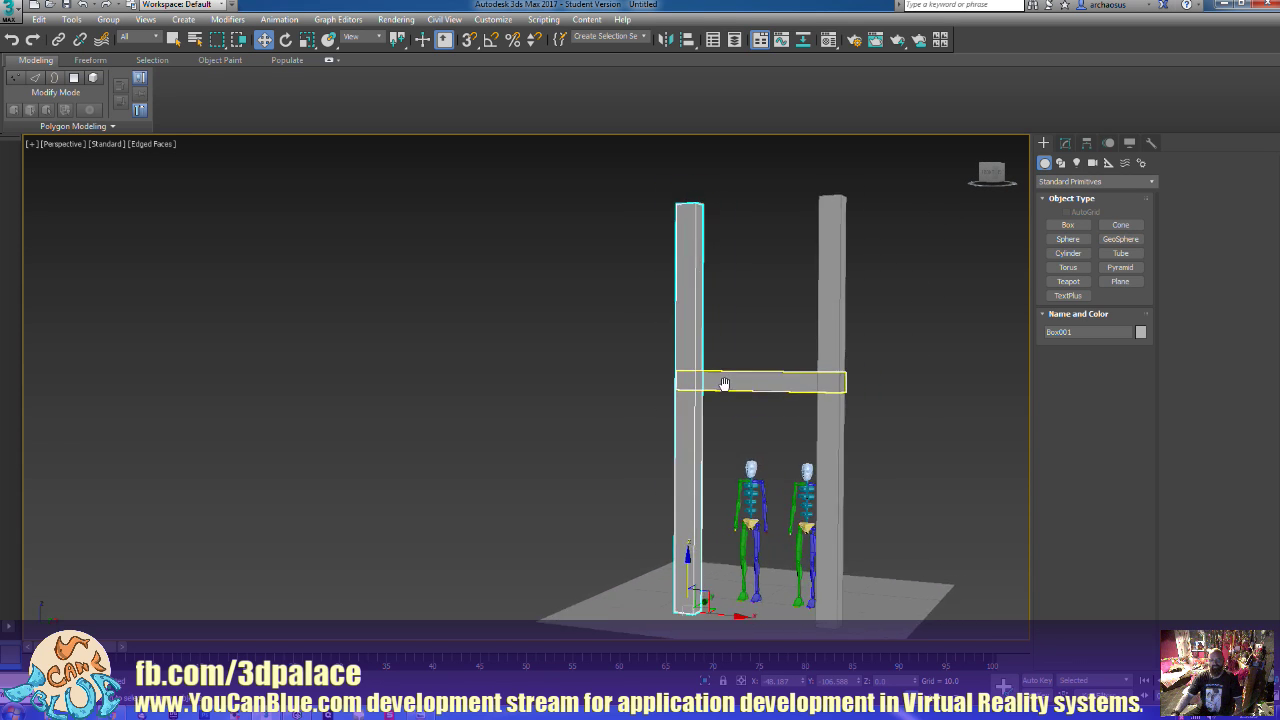
left_click(1065, 143)
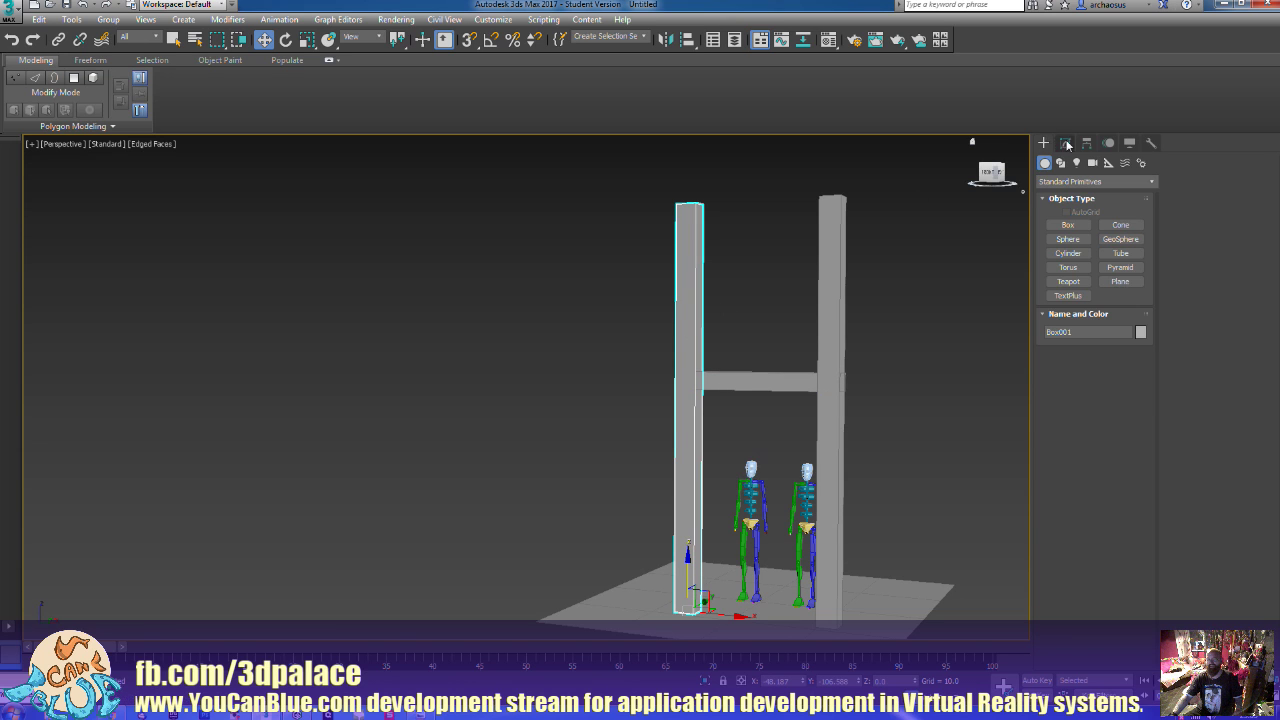
middle_click_drag(622, 316, 587, 346, "alt")
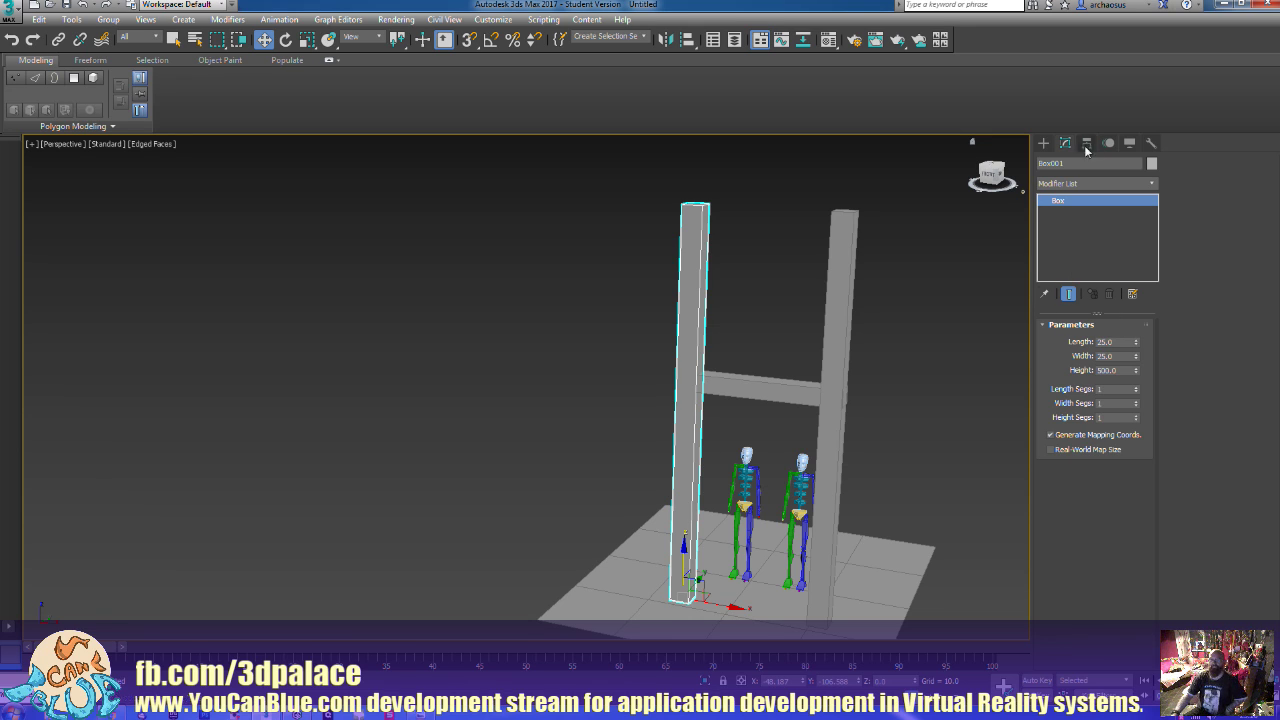
right_click(688, 334)
mouse_move(750, 472)
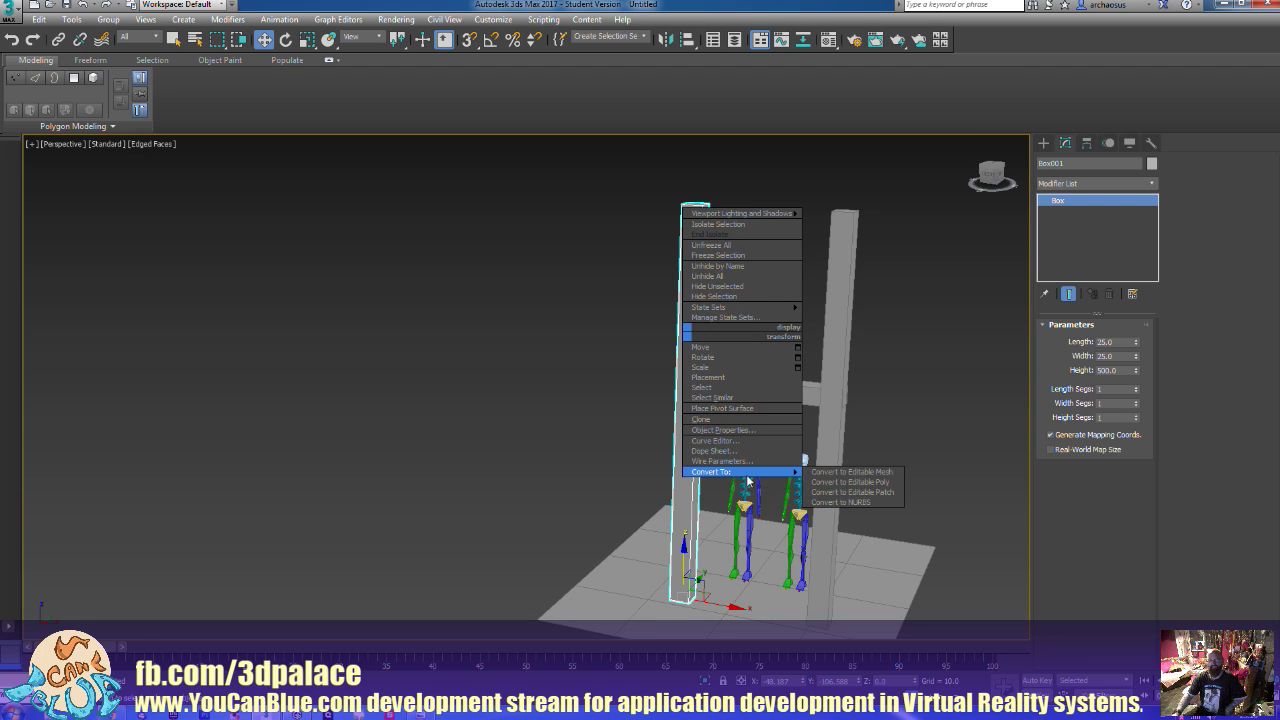
left_click(851, 483)
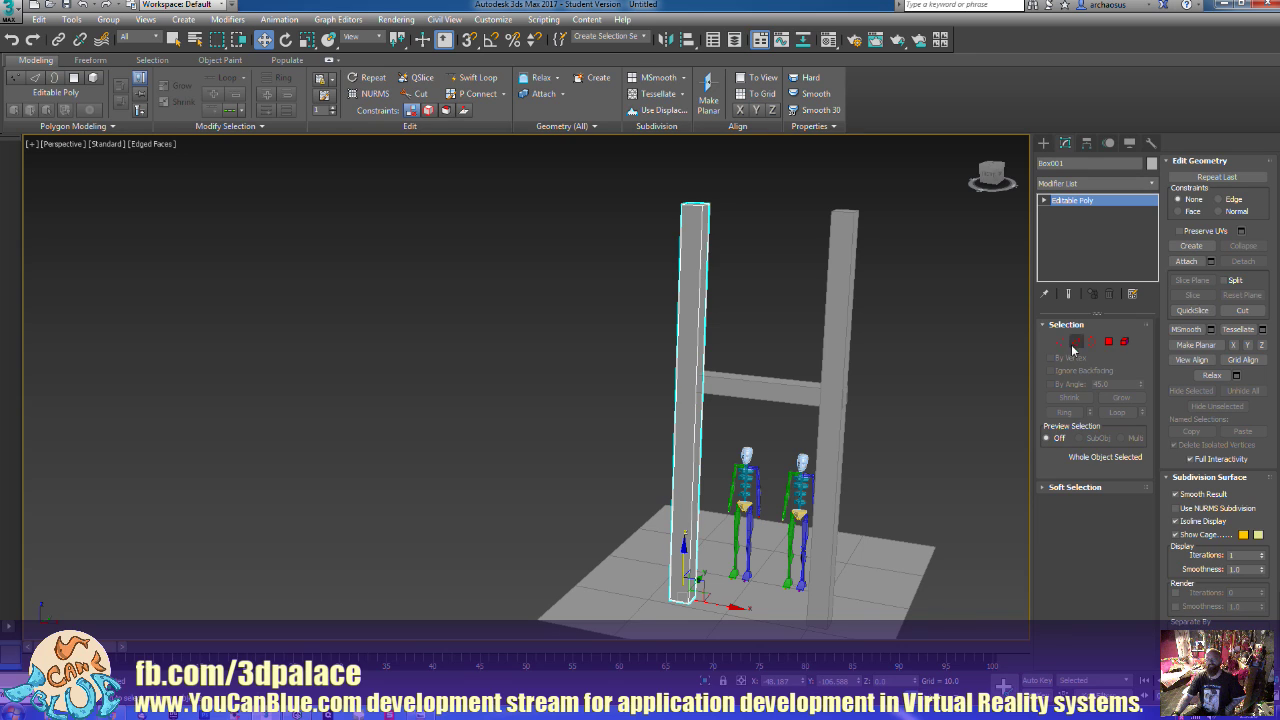
Connect the pillar's four vertical edges with one edge loop and move the loop up above the crossbeam, to about 363 in Z
left_click(1076, 342)
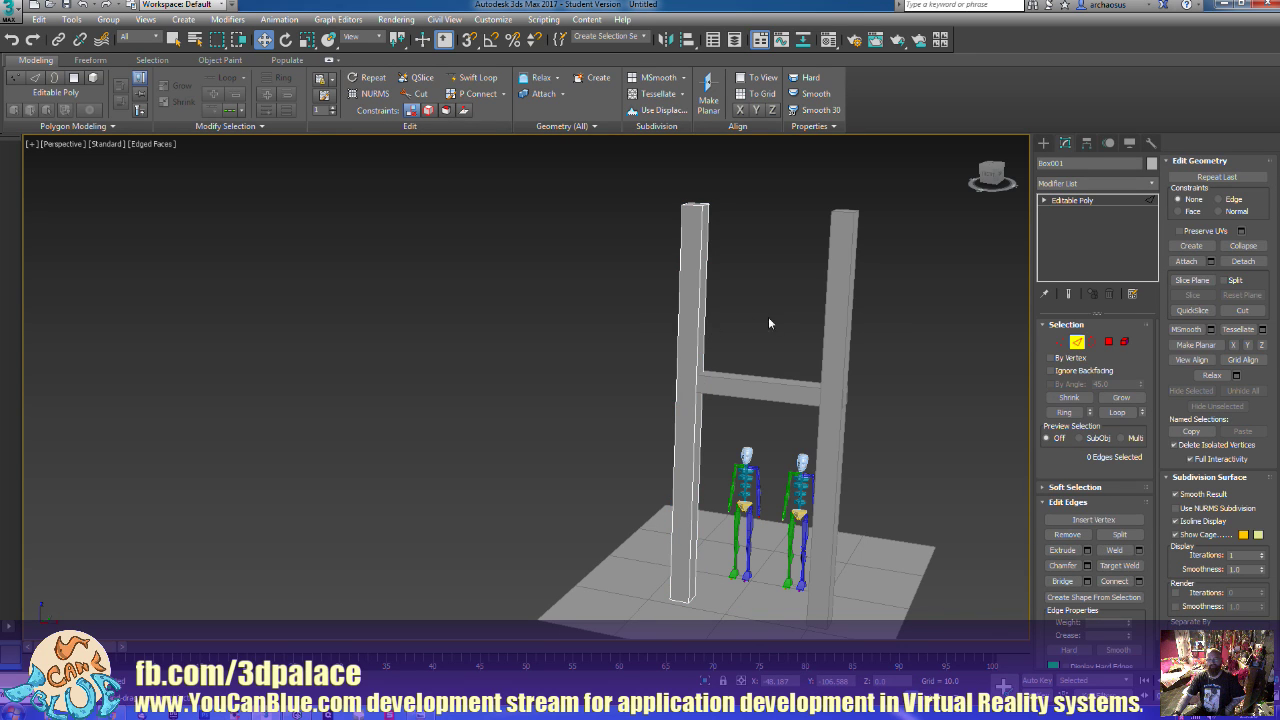
left_click_drag(768, 323, 640, 395)
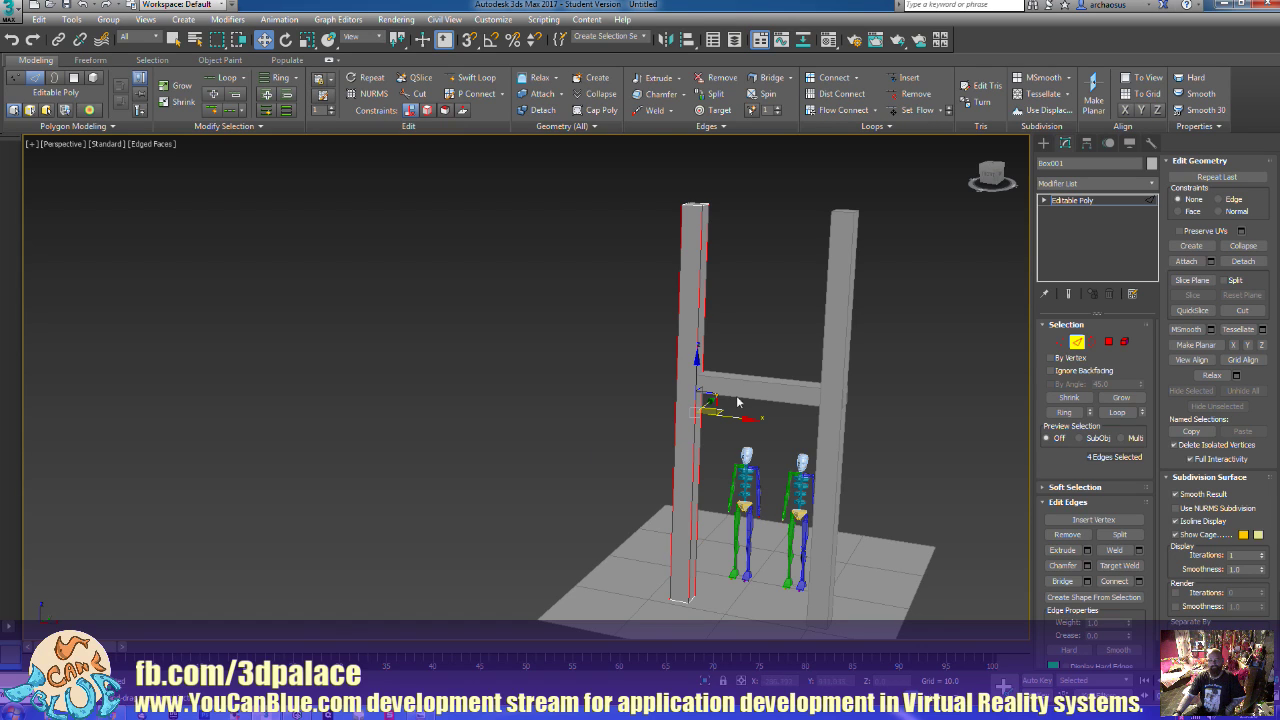
left_click(1113, 581)
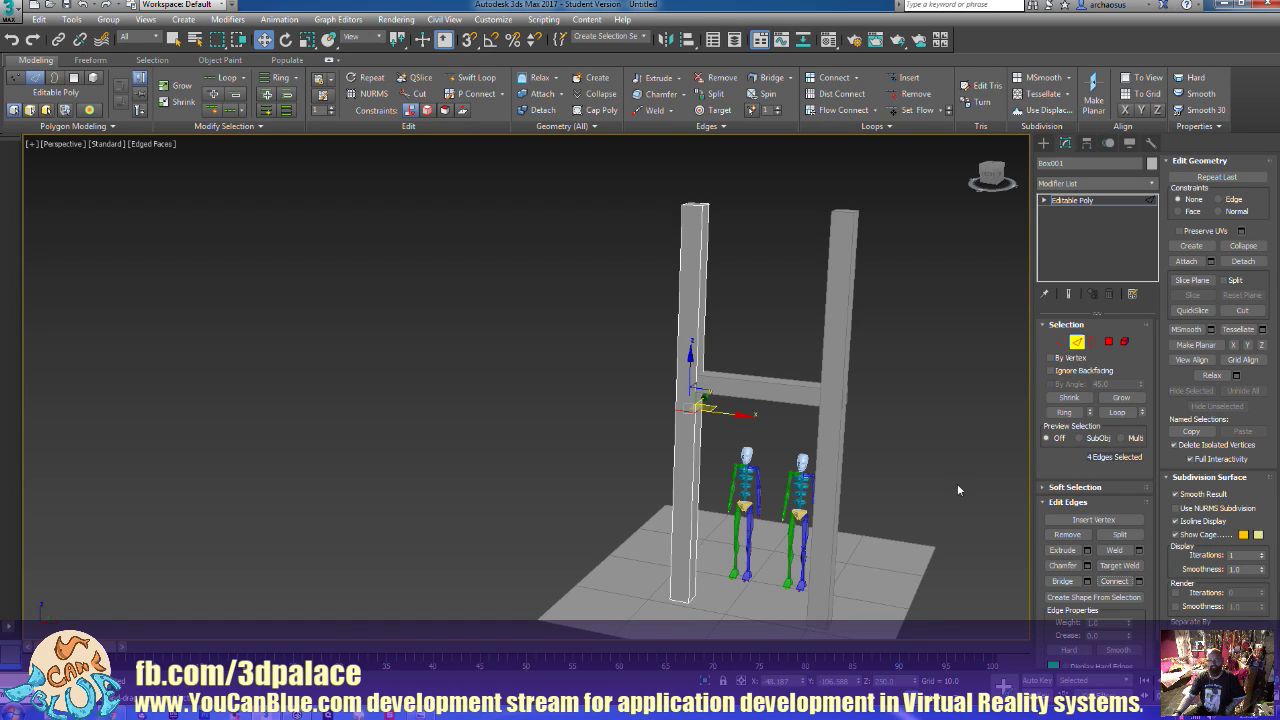
left_click_drag(706, 407, 696, 287)
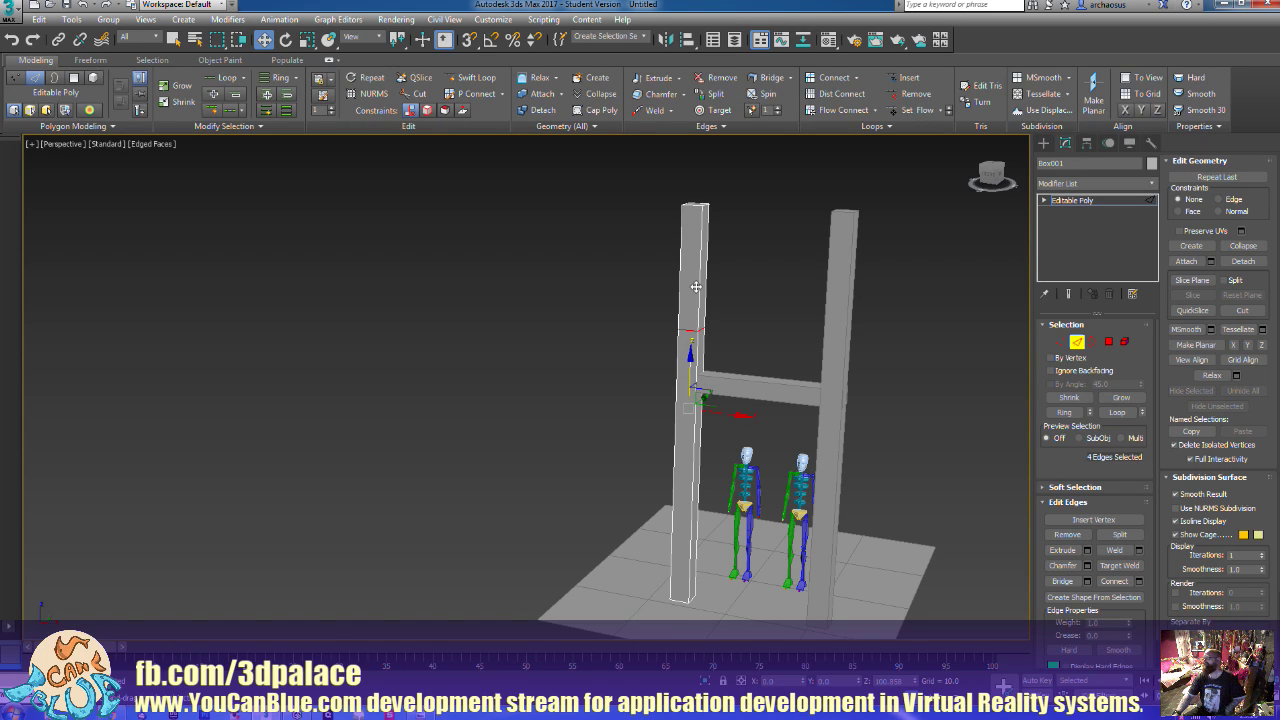
left_click_drag(696, 287, 699, 280)
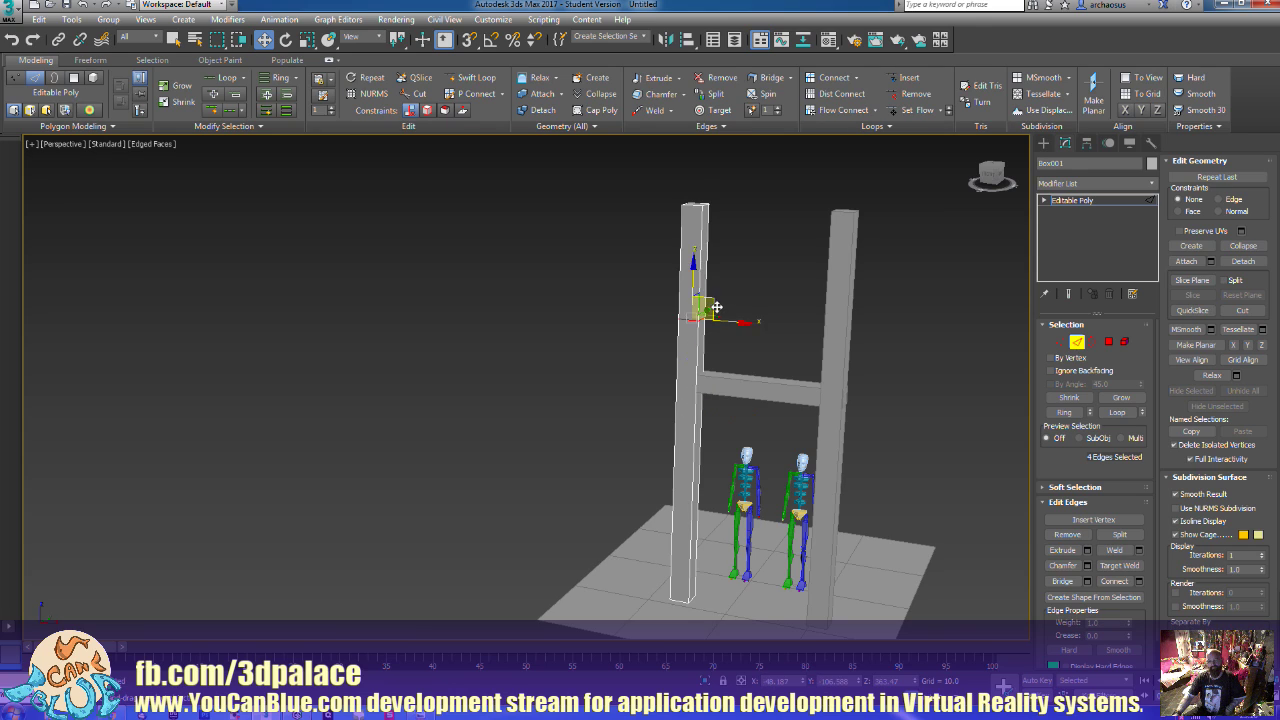
Chamfer the new edge loop on the pillar with an edge chamfer amount of 12.5 and one segment
scroll(714, 306, "up", 5)
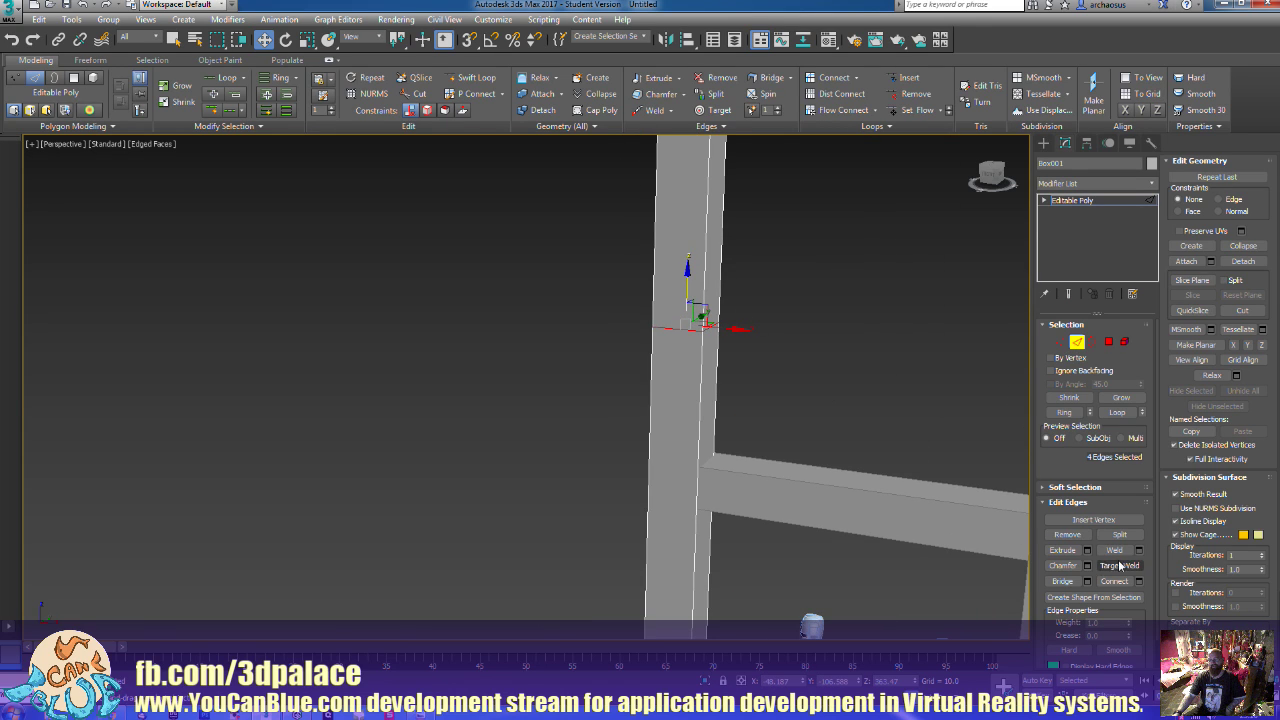
left_click(1087, 566)
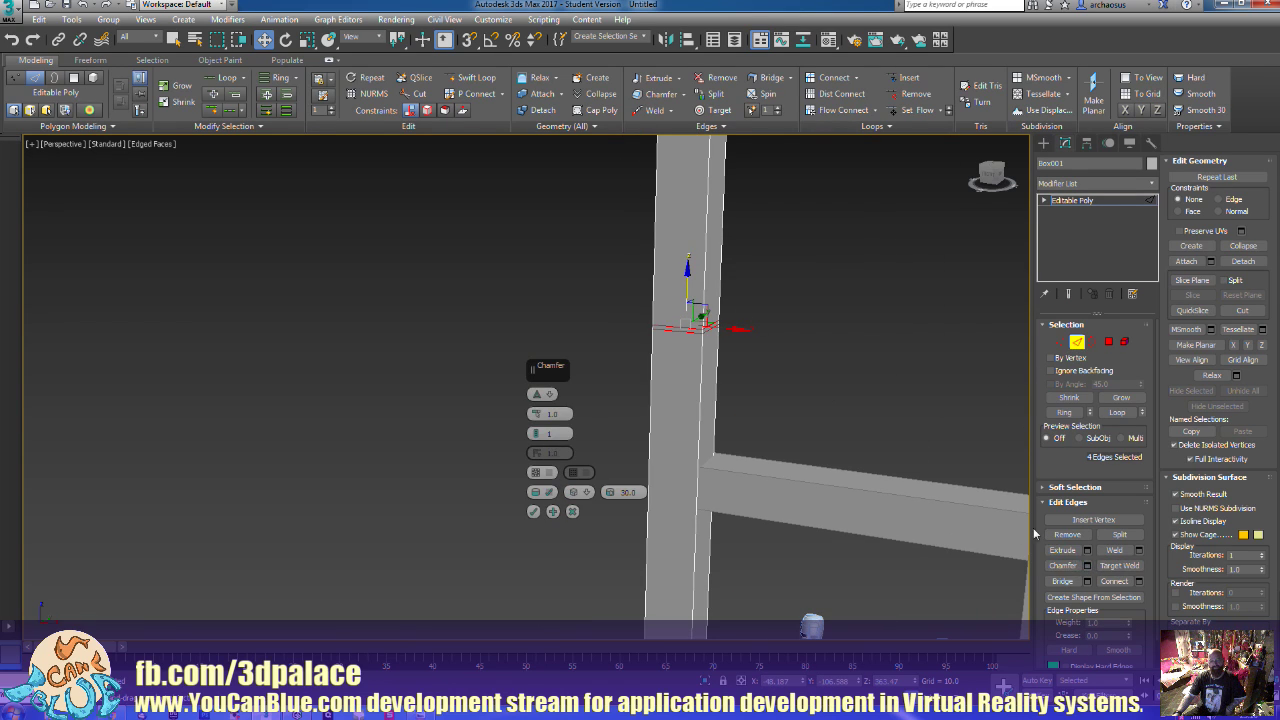
type("25")
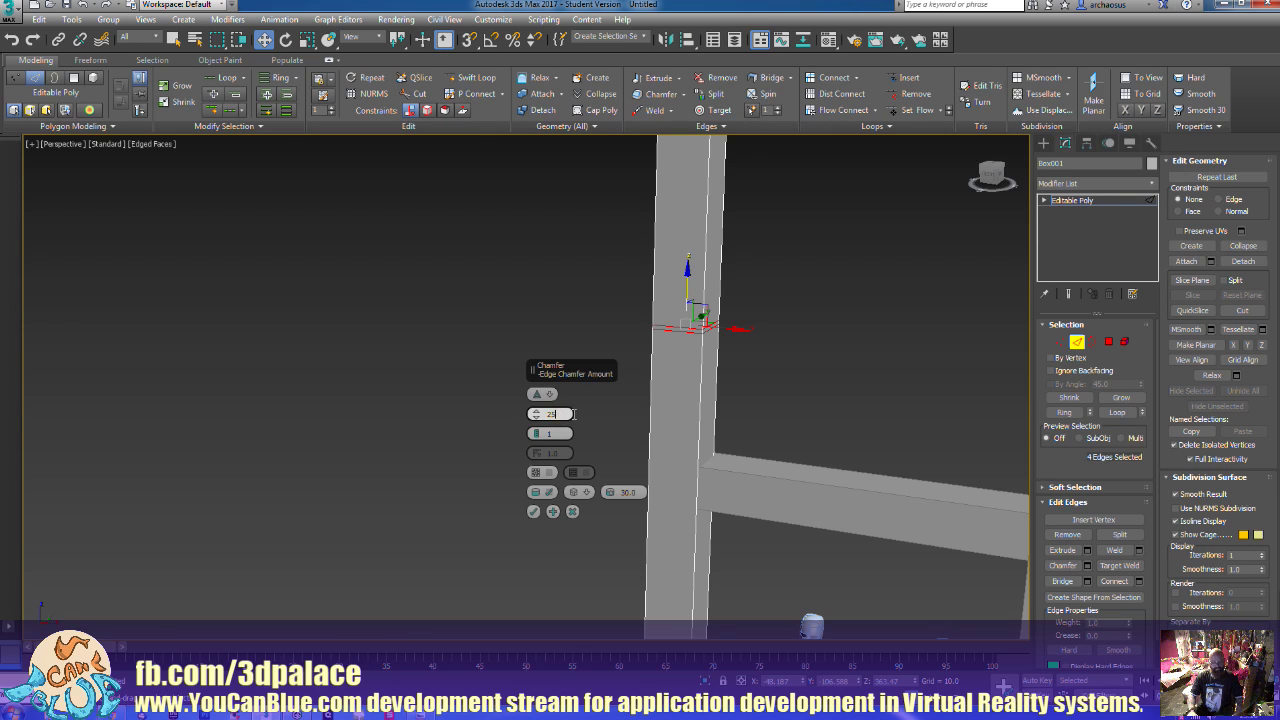
key("Tab")
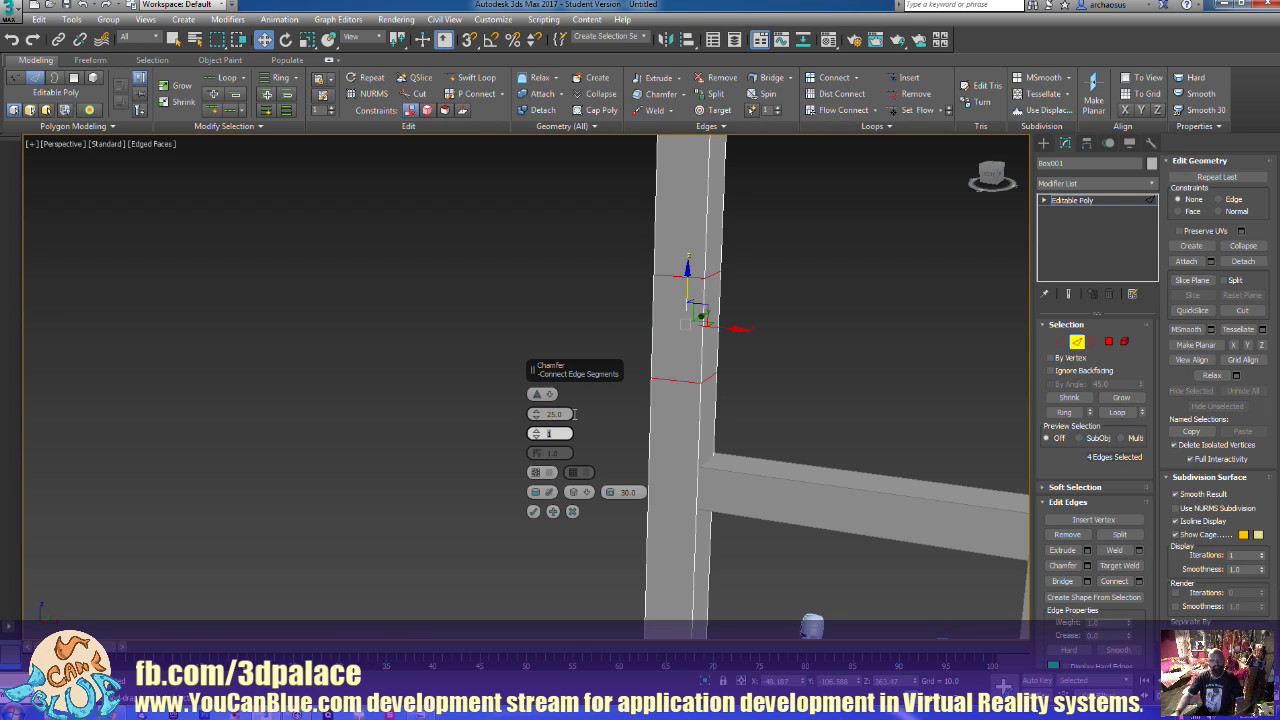
middle_click_drag(356, 474, 414, 469, "alt")
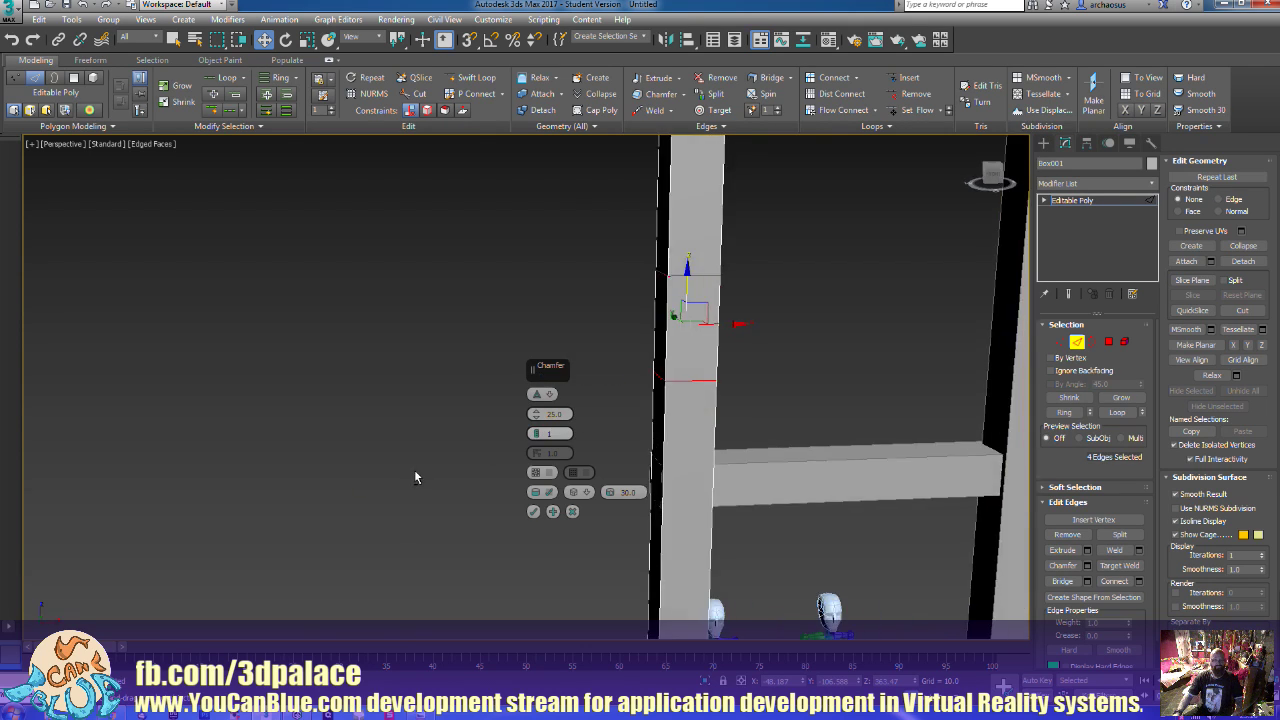
left_click(565, 413)
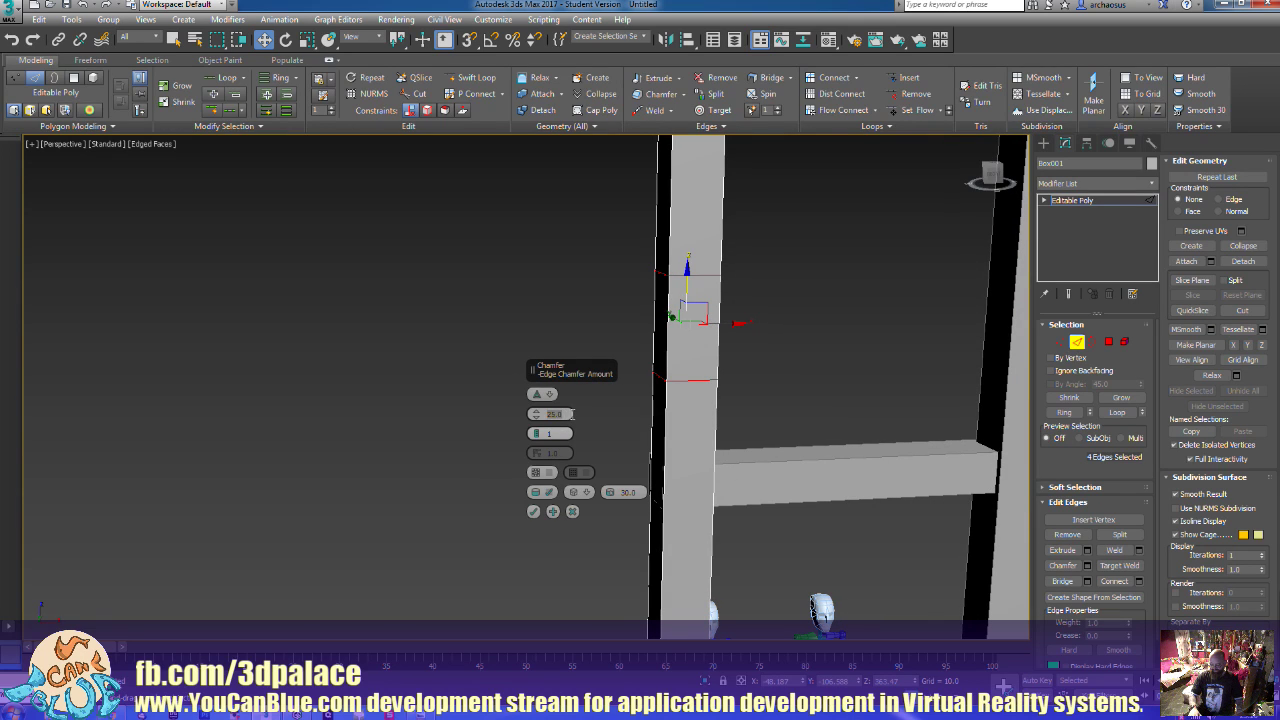
type("12.5")
key("Tab")
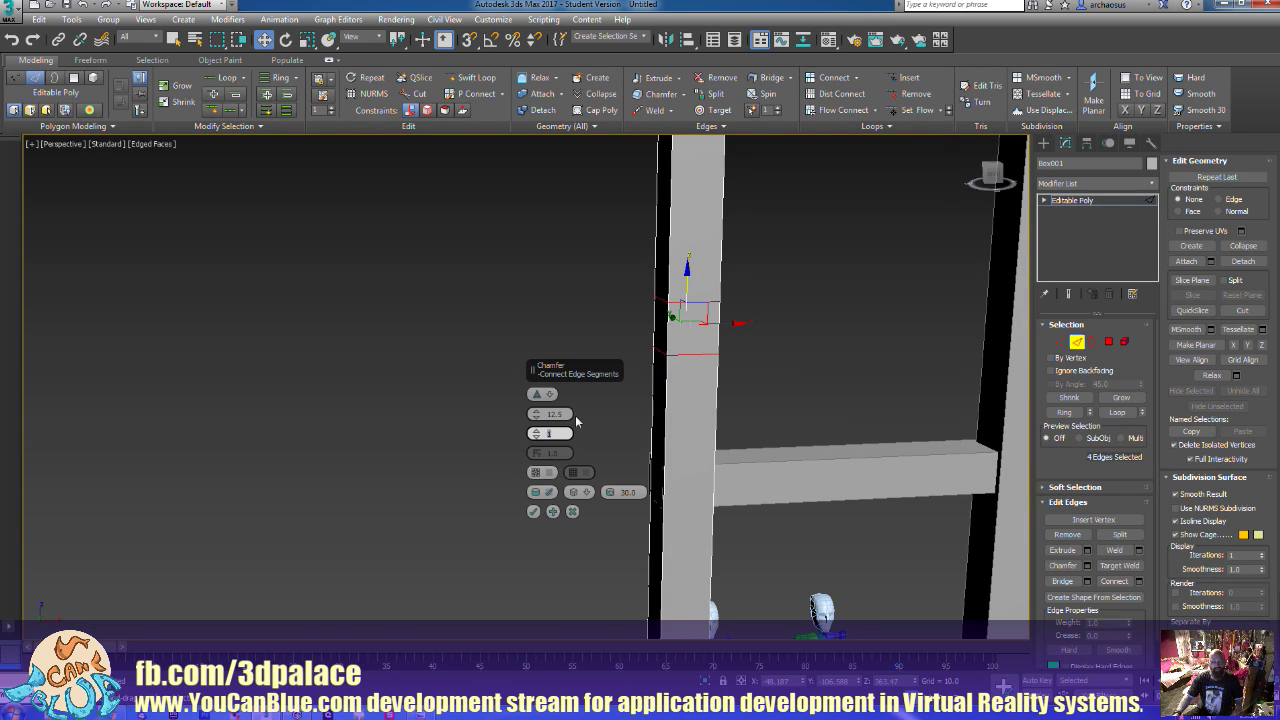
mouse_move(502, 509)
middle_mouse_down("alt")
mouse_move(517, 490)
mouse_move(590, 496)
mouse_move(490, 517)
middle_mouse_up("alt")
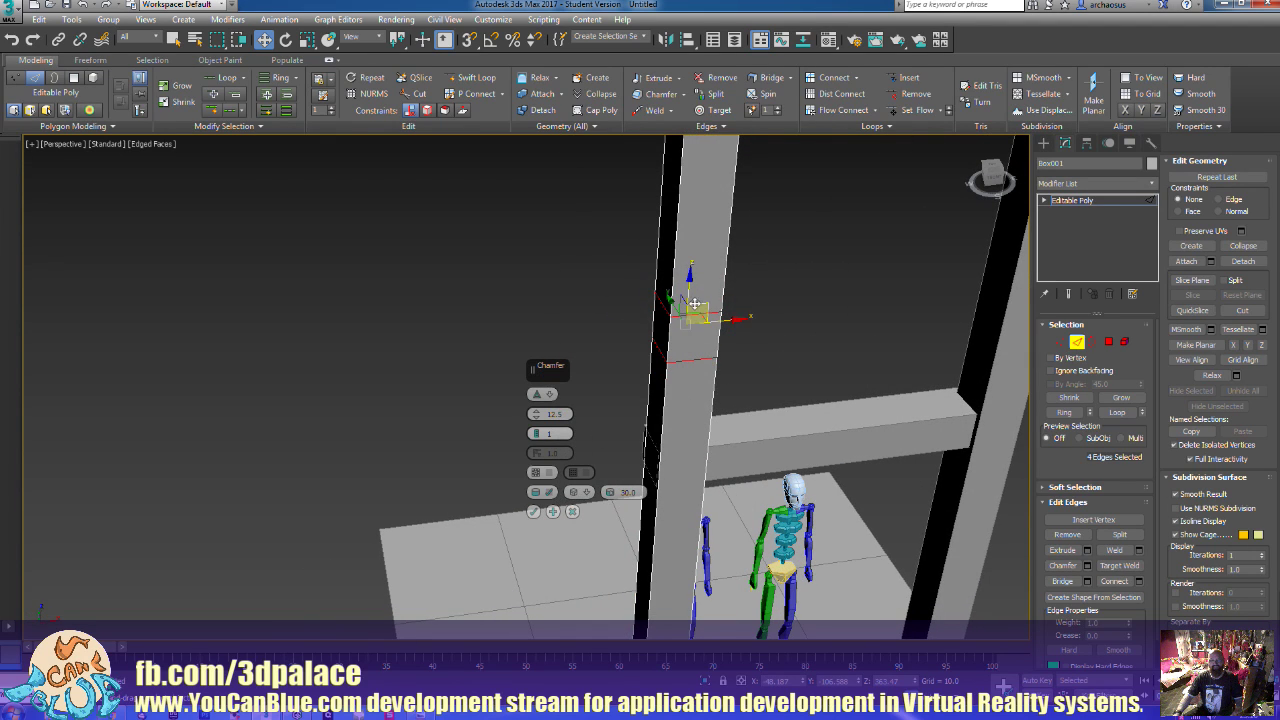
left_click(548, 414)
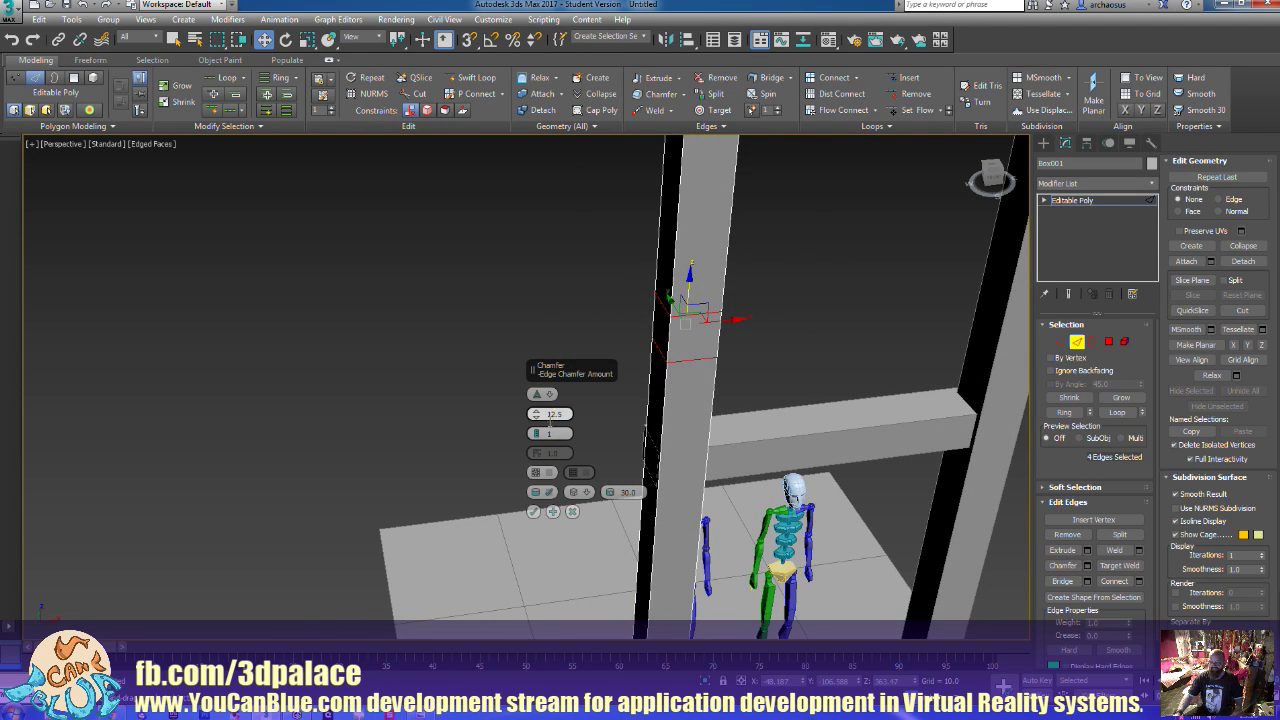
left_click(533, 512)
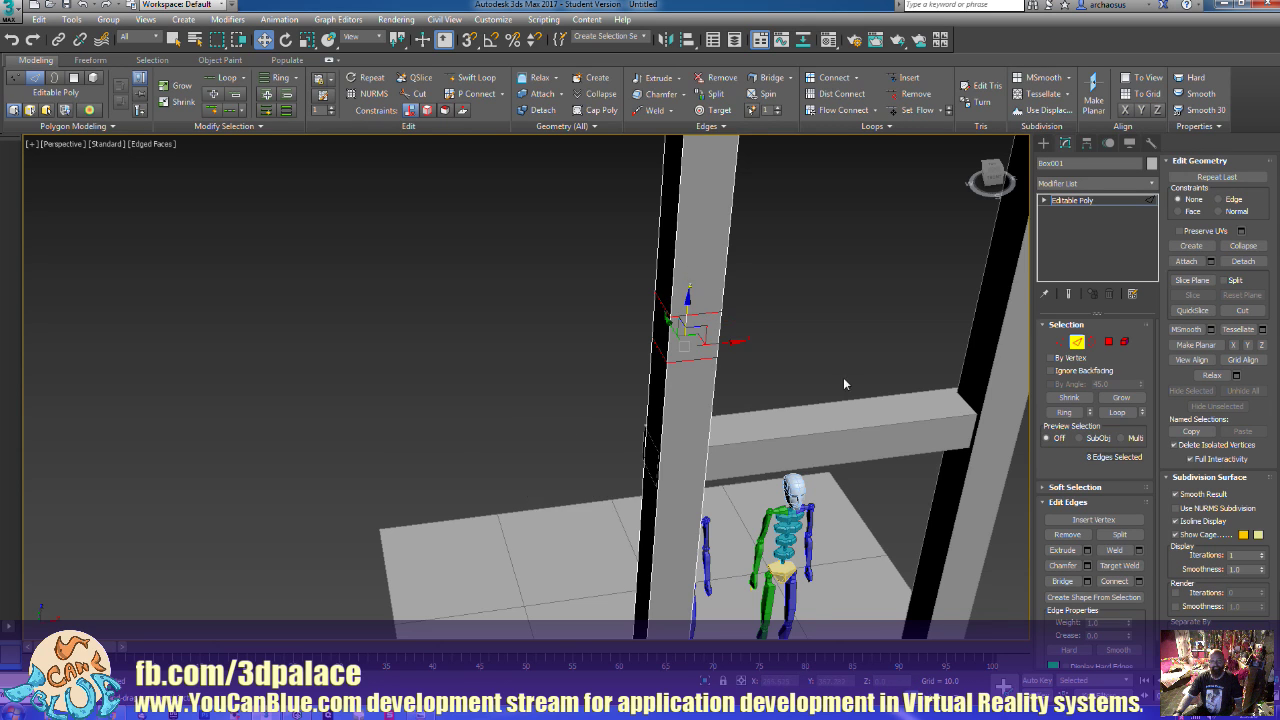
Select the four side polygons of the chamfered band around the pillar at polygon level
middle_click_drag(844, 384, 781, 395, "alt")
scroll(771, 376, "up", 4)
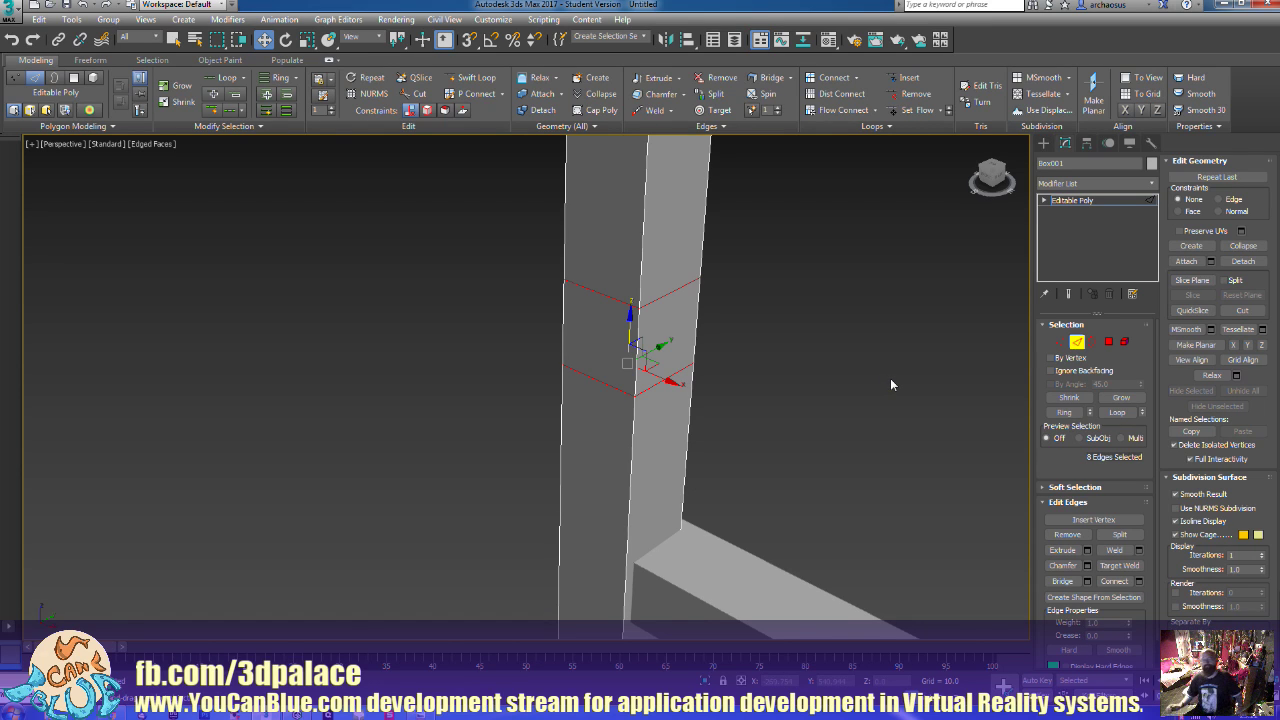
left_click(1109, 344)
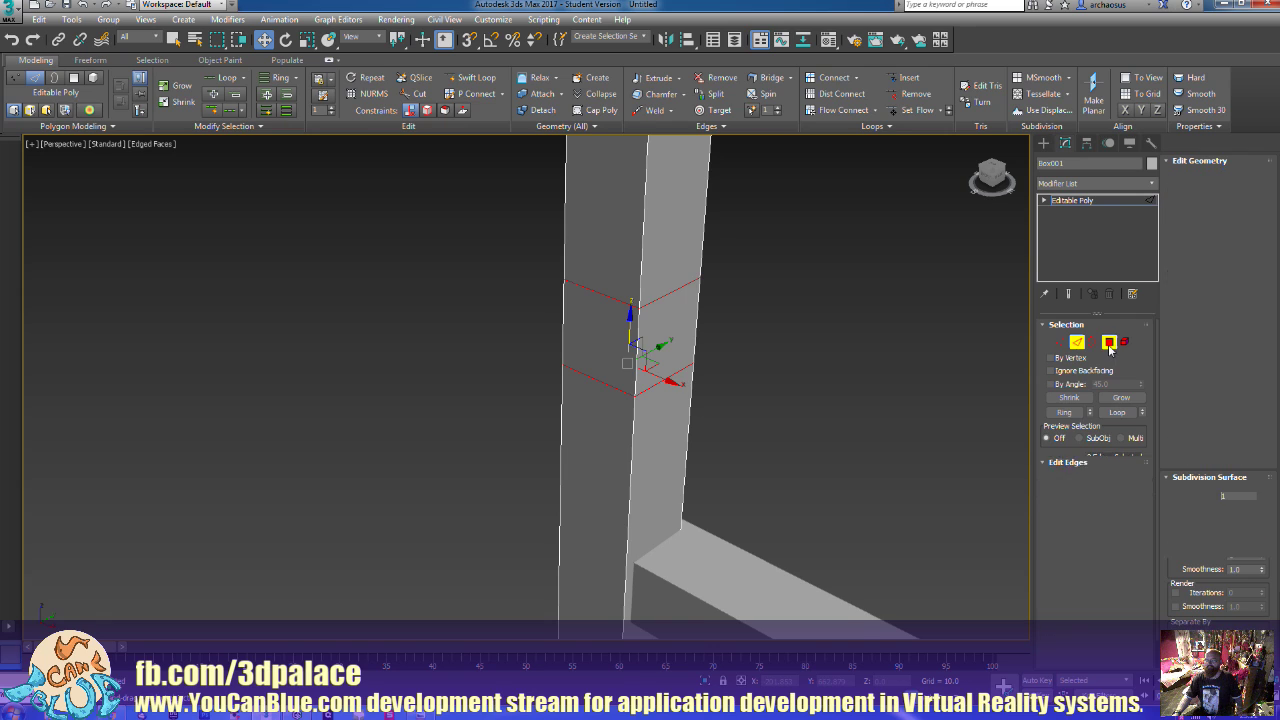
left_click(606, 359)
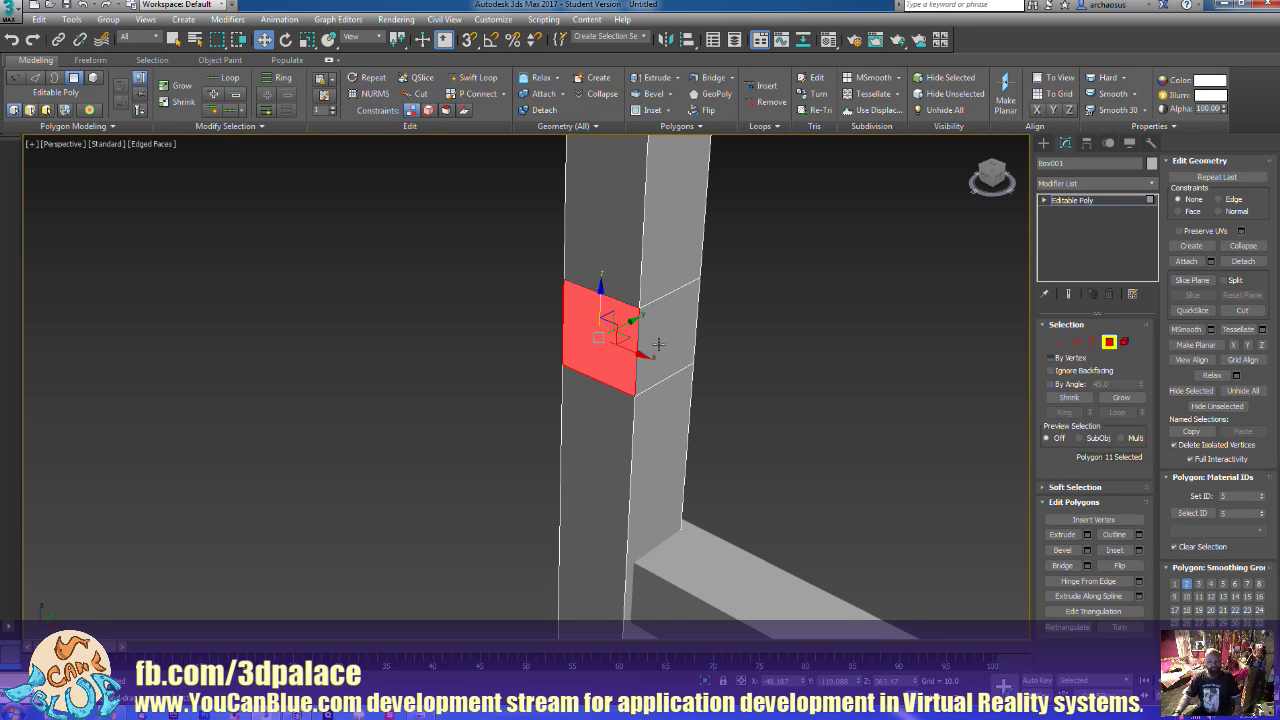
left_click(655, 343, "ctrl")
middle_click_drag(547, 391, 768, 381, "alt")
left_click(672, 362, "ctrl")
middle_click_drag(540, 390, 691, 376, "alt")
left_click(689, 372, "ctrl")
middle_click_drag(547, 405, 877, 425, "alt")
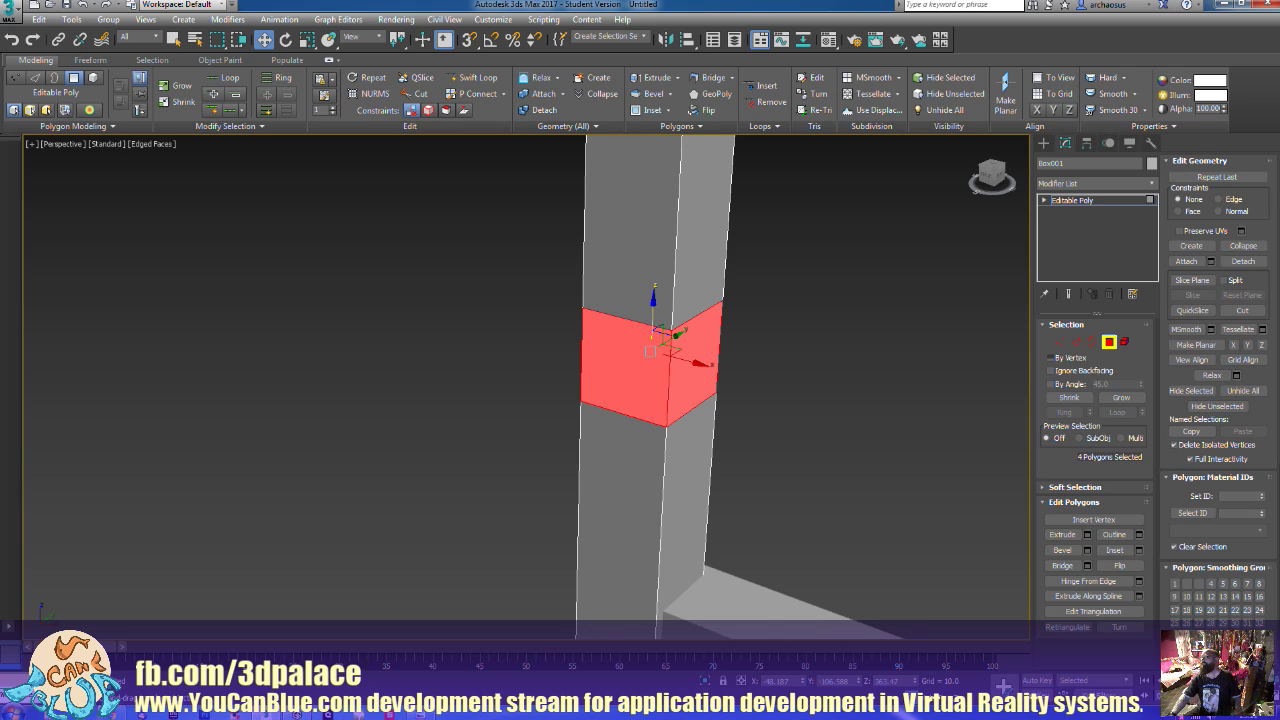
Check the pillar band details in the HLB-4 bridge reference photo, then close the photo
left_click_drag(1279, 165, 803, 211)
scroll(940, 445, "up", 5)
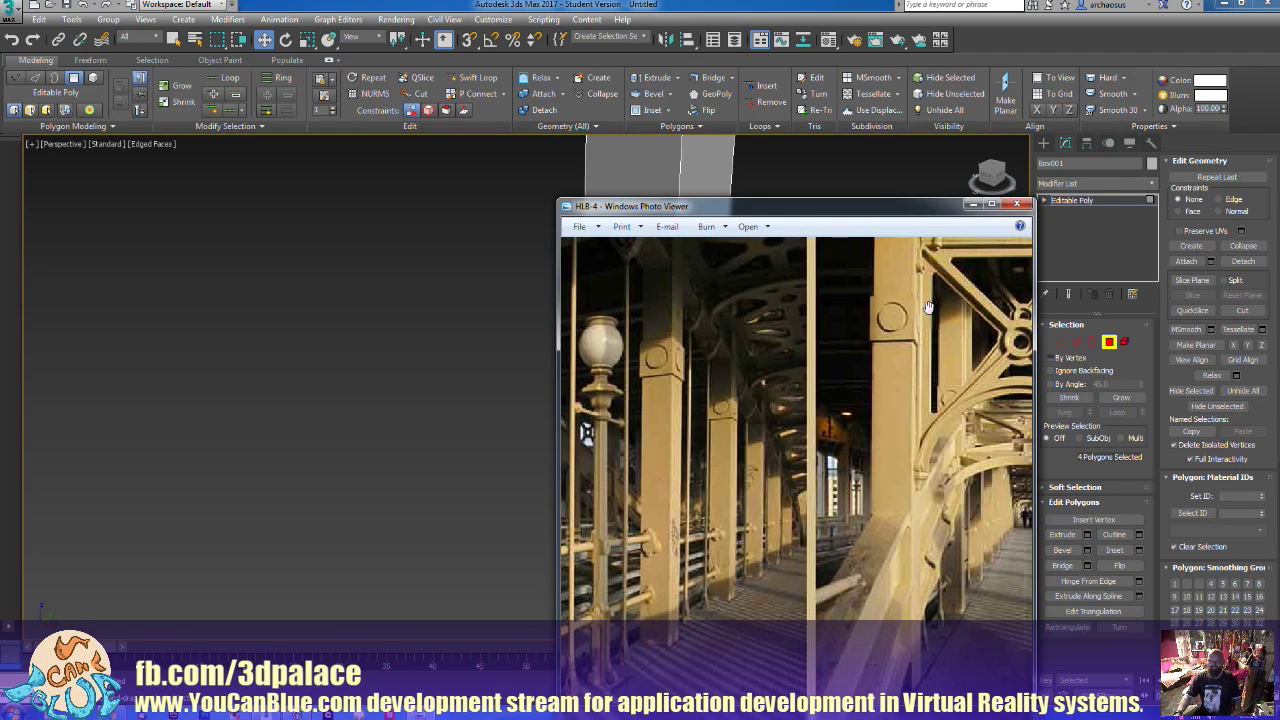
left_click(1015, 205)
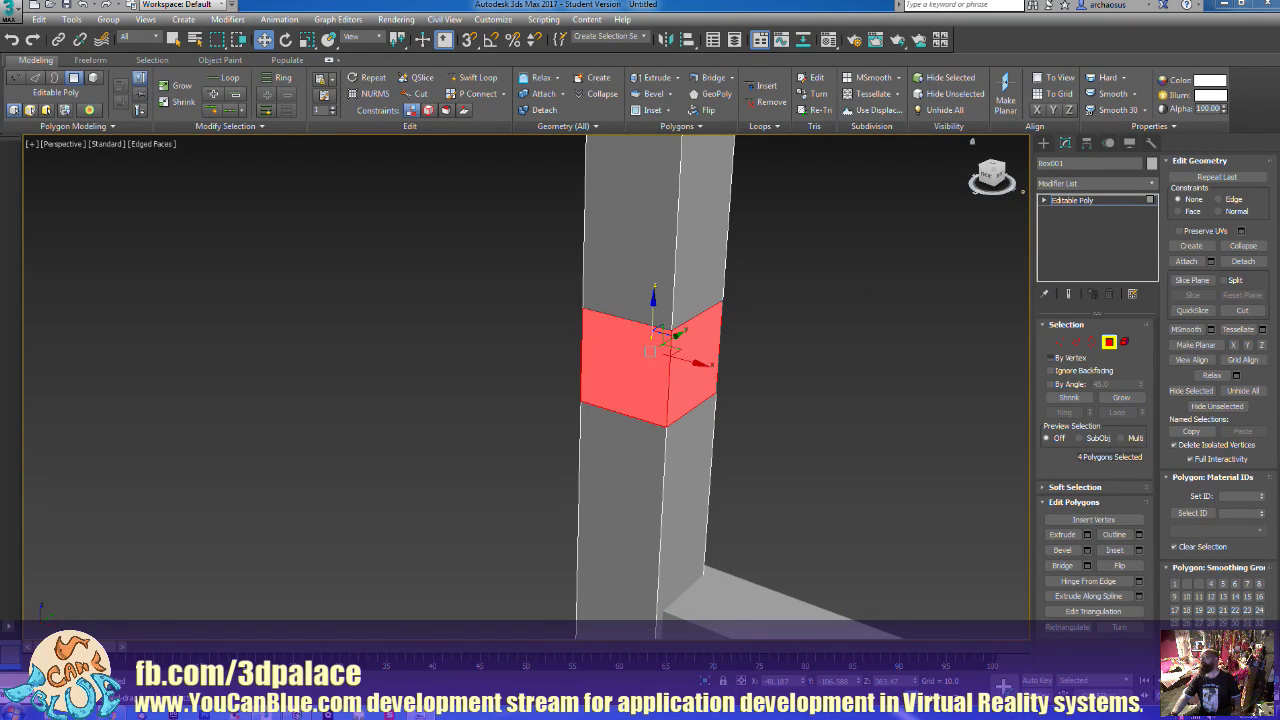
Extrude the four selected band polygons outward by 2.5 along their local normals and leave polygon level
left_click(1087, 535)
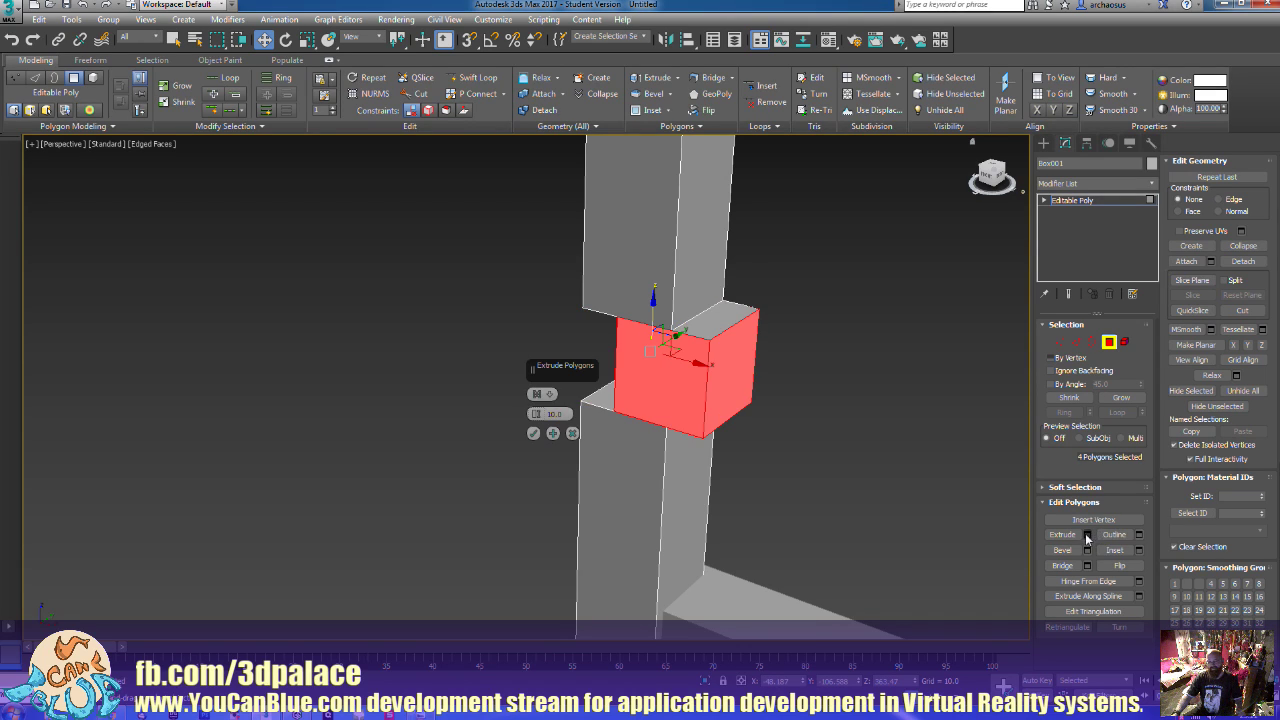
left_click(545, 396)
left_click(583, 418)
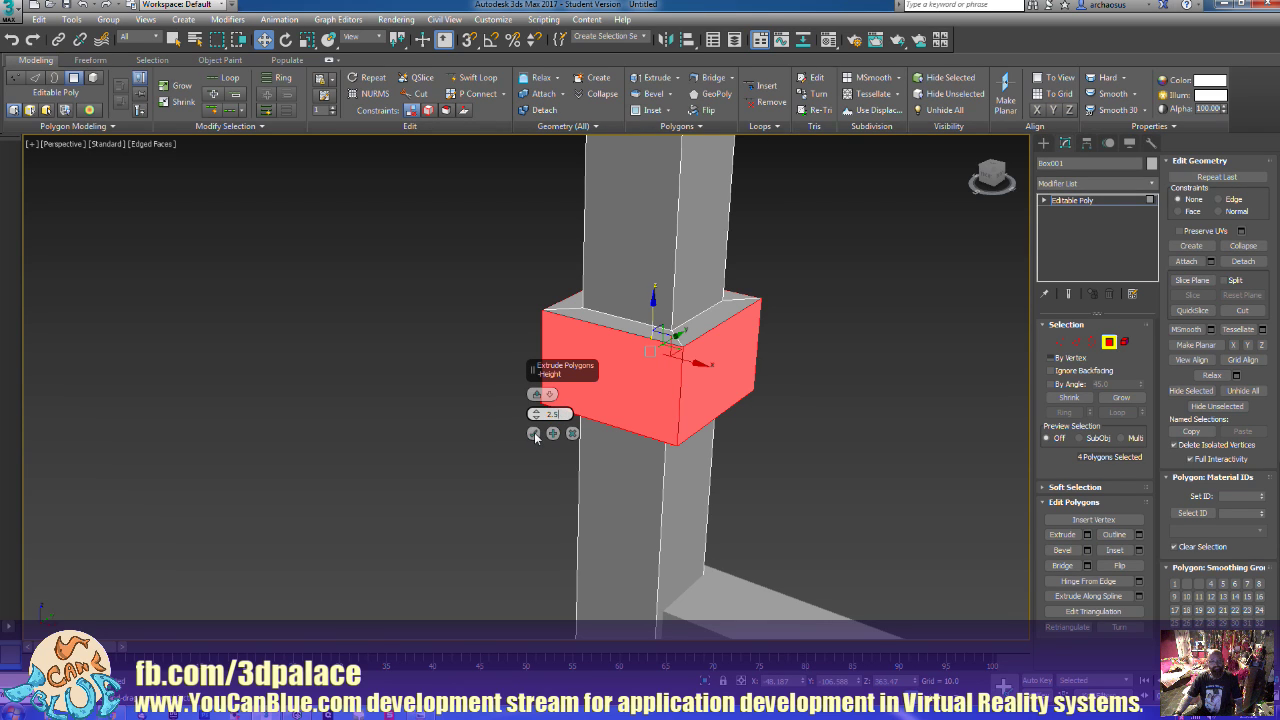
key("Return")
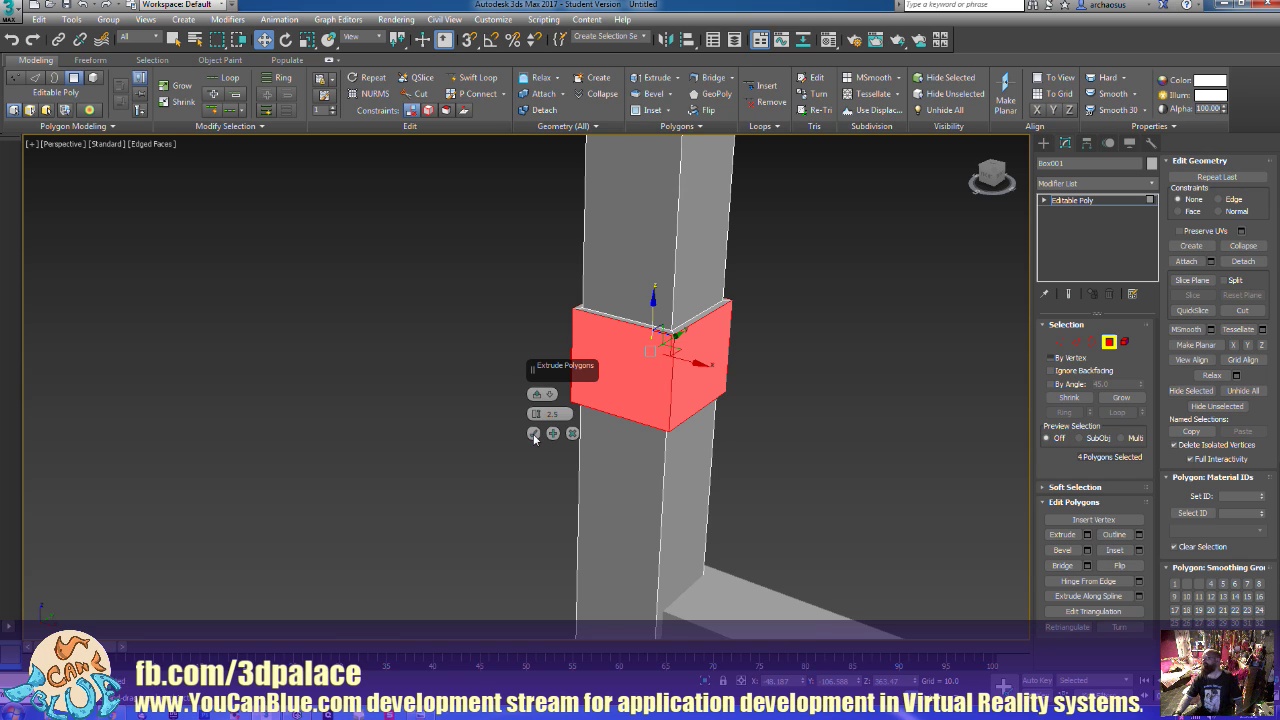
left_click(533, 433)
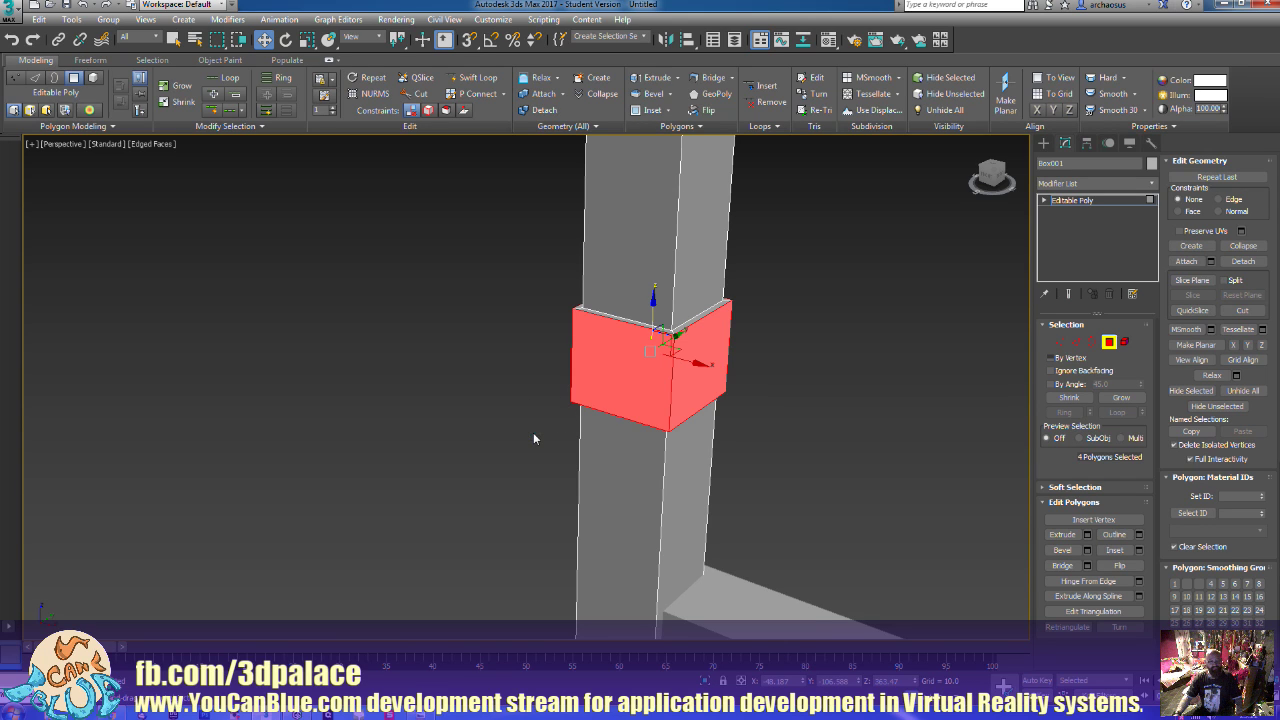
mouse_move(510, 412)
middle_mouse_down("alt")
mouse_move(620, 395)
mouse_move(528, 397)
middle_mouse_up("alt")
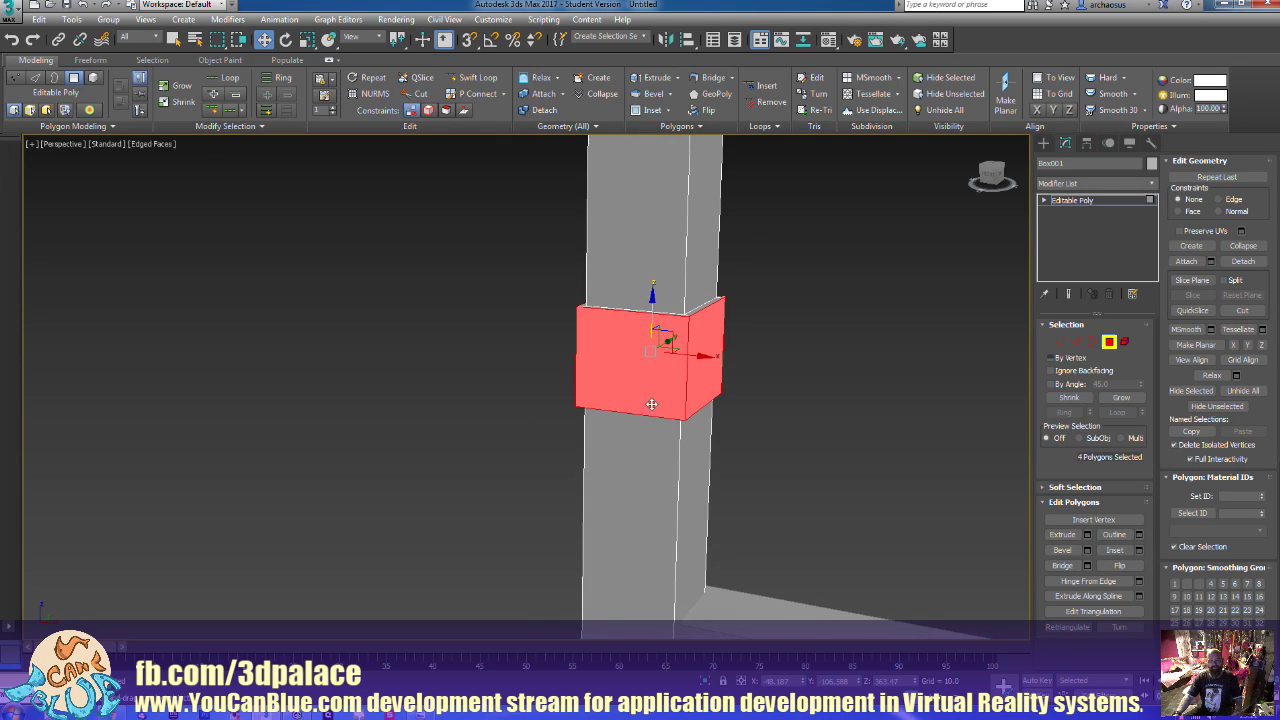
middle_click_drag(652, 405, 700, 406, "alt")
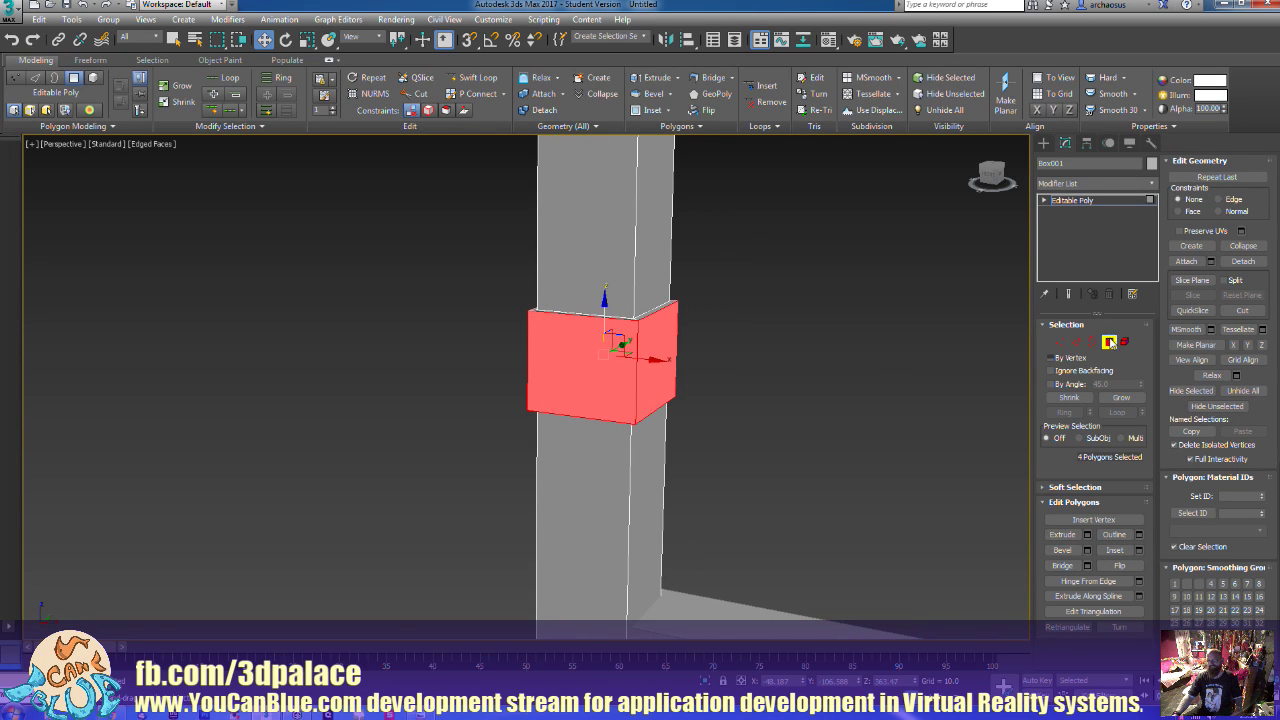
key("4")
Create a cylinder with AutoGrid on the front face of the pillar band, about 8.24 in radius and 1.6 high
scroll(507, 443, "down", 5)
middle_click_drag(507, 443, 545, 428, "alt")
middle_click_drag(660, 432, 678, 404, "alt")
scroll(679, 404, "up", 3)
middle_click_drag(708, 326, 736, 389)
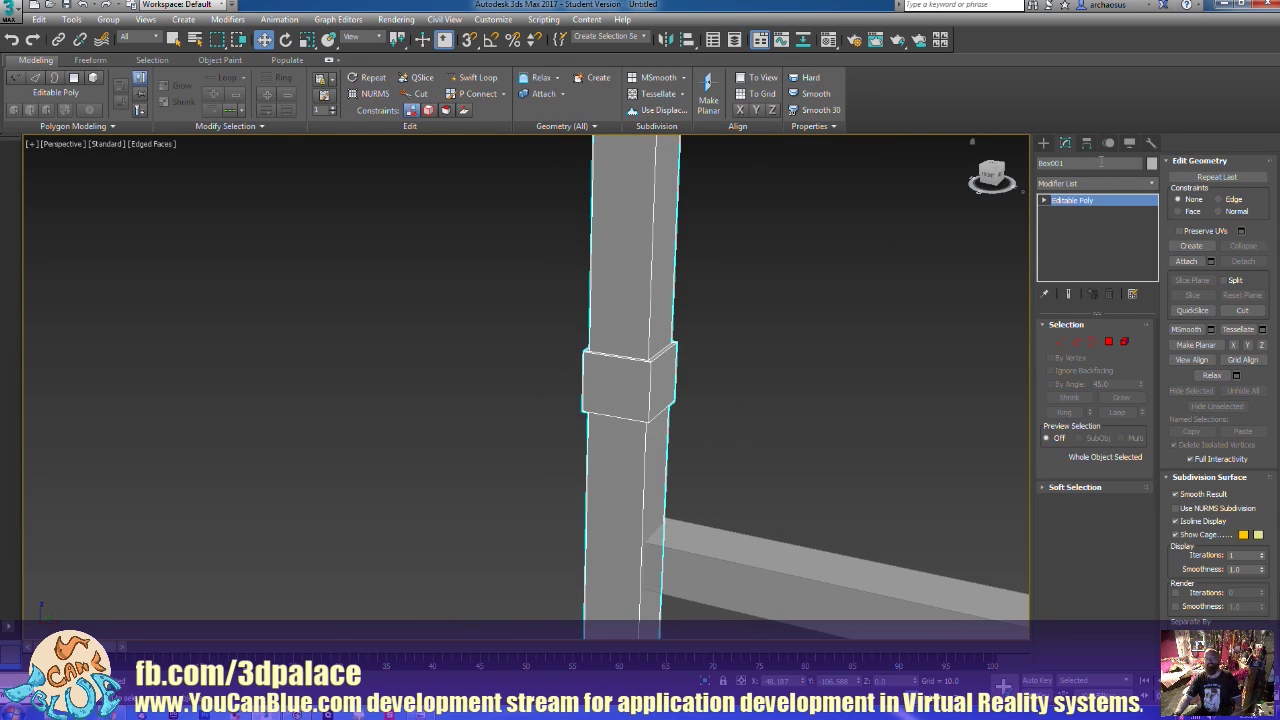
left_click(1044, 143)
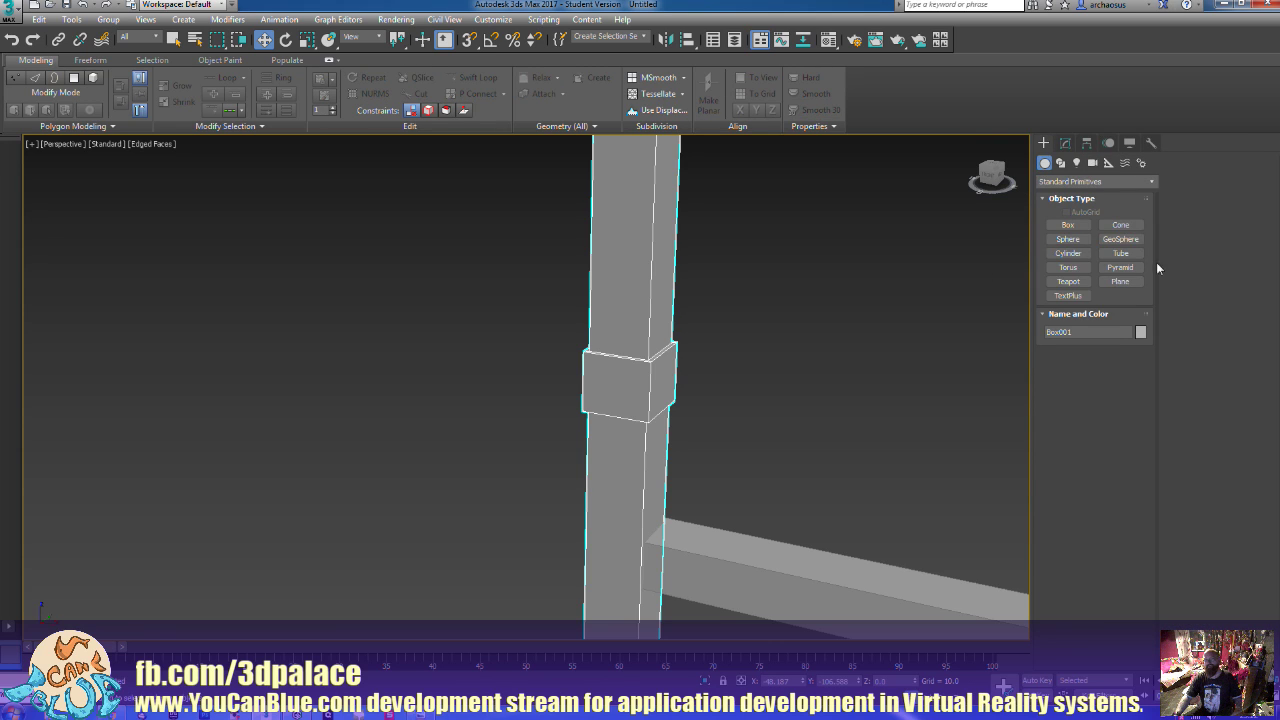
left_click(1068, 253)
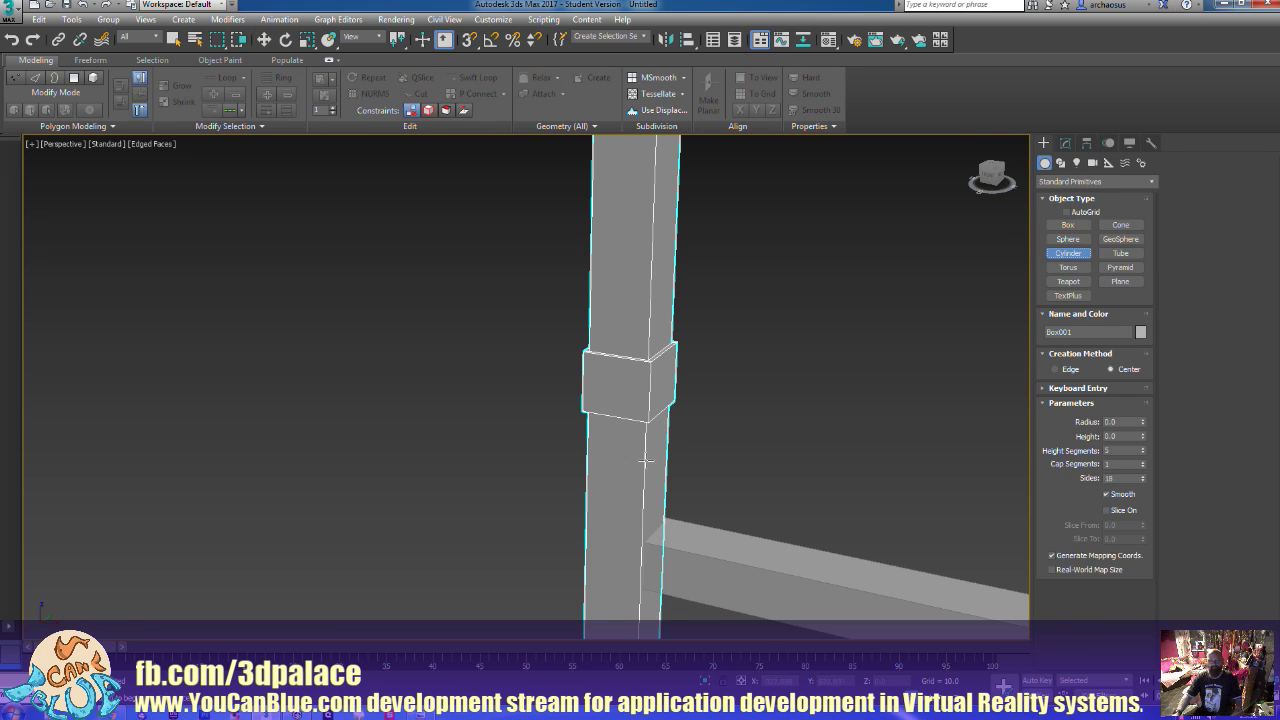
scroll(674, 457, "up", 3)
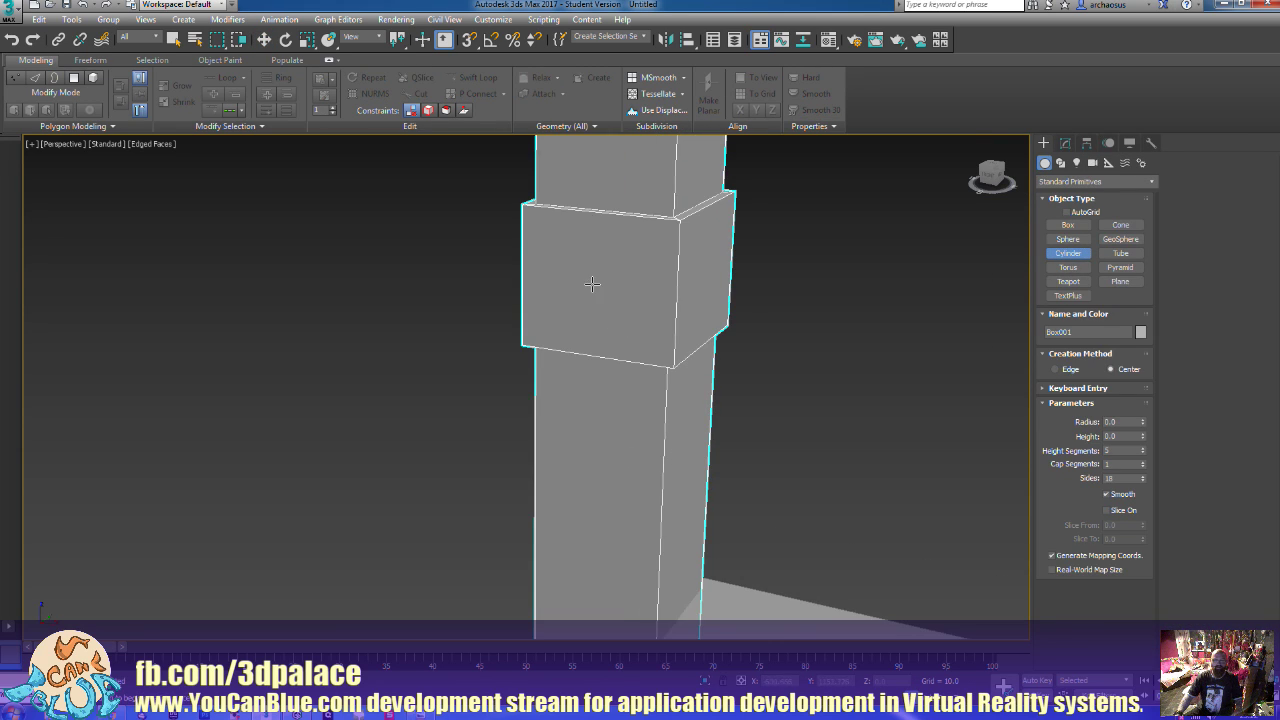
left_click(1066, 212)
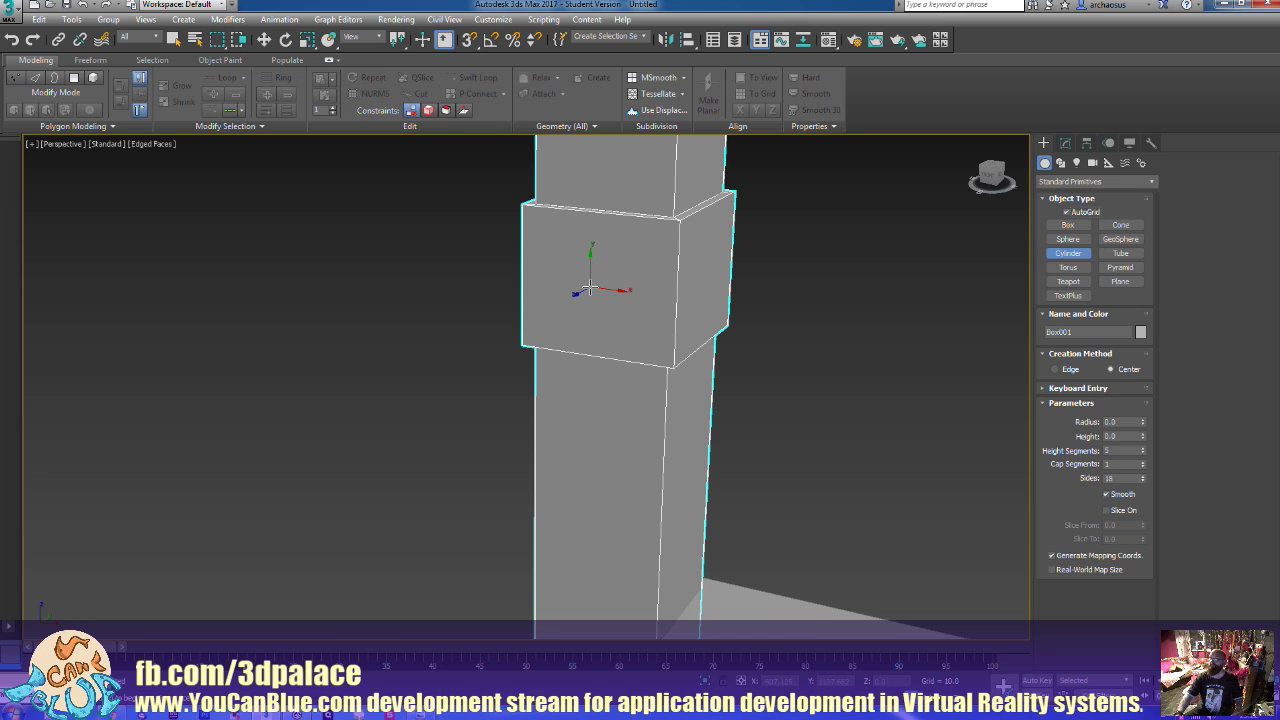
left_click_drag(590, 288, 619, 325)
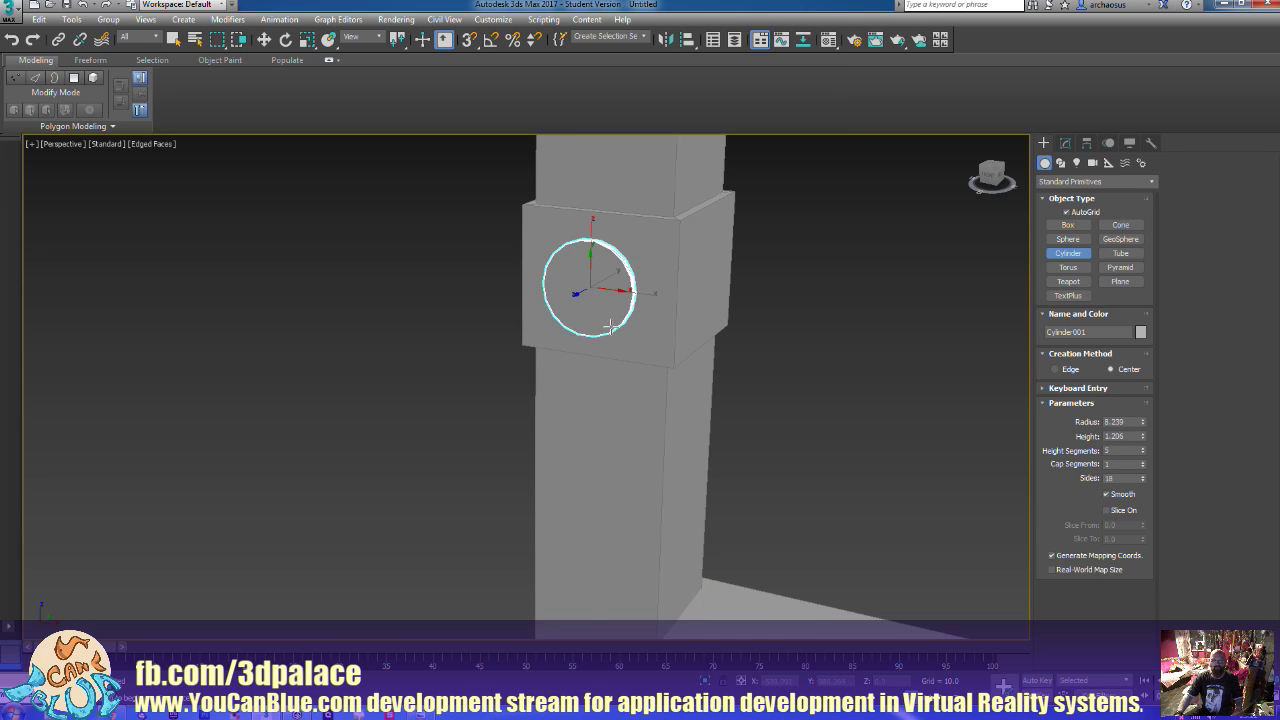
left_click(609, 328)
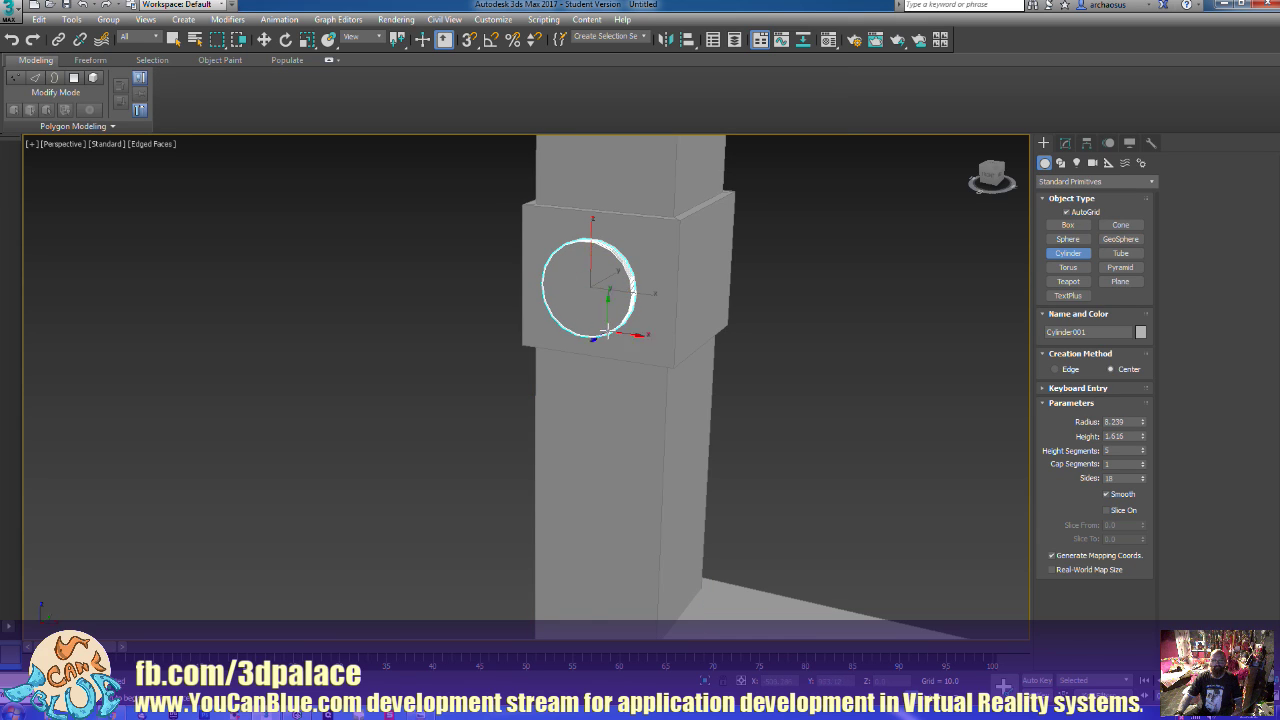
Set the cylinder's radius to 9, its height segments to 1 and its sides to 16
middle_click_drag(518, 369, 560, 351, "alt")
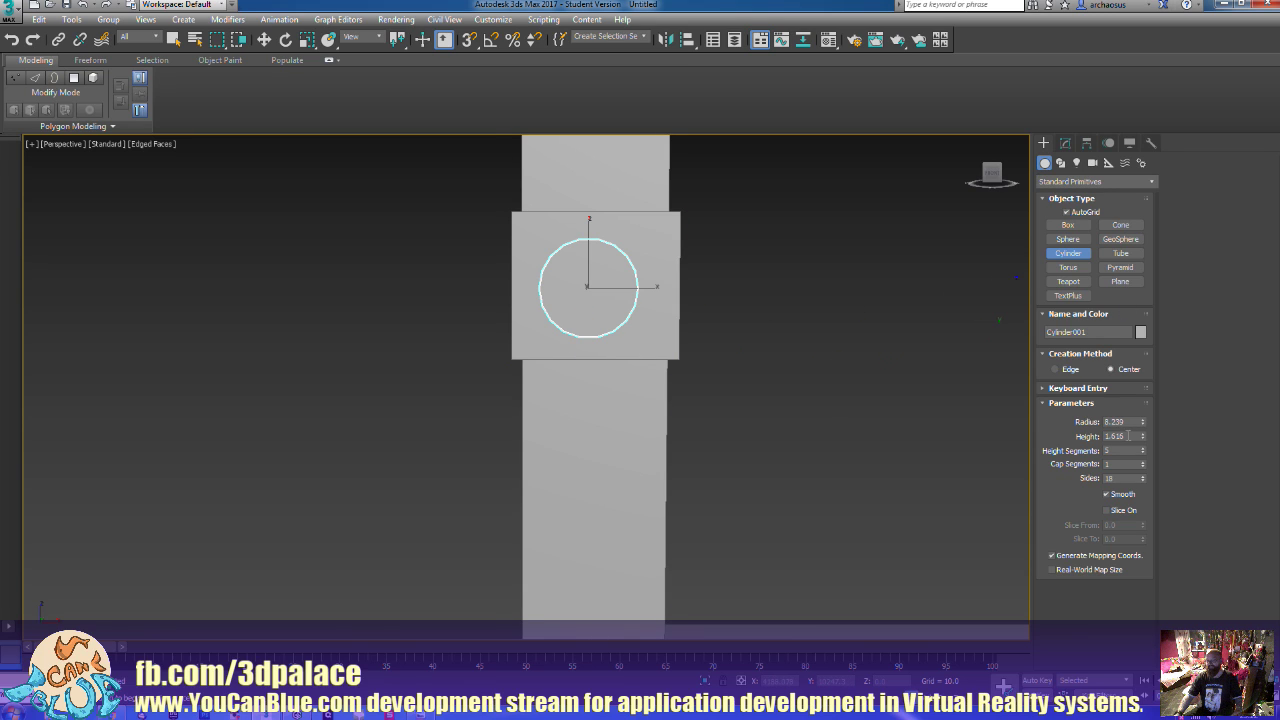
left_click(1129, 422)
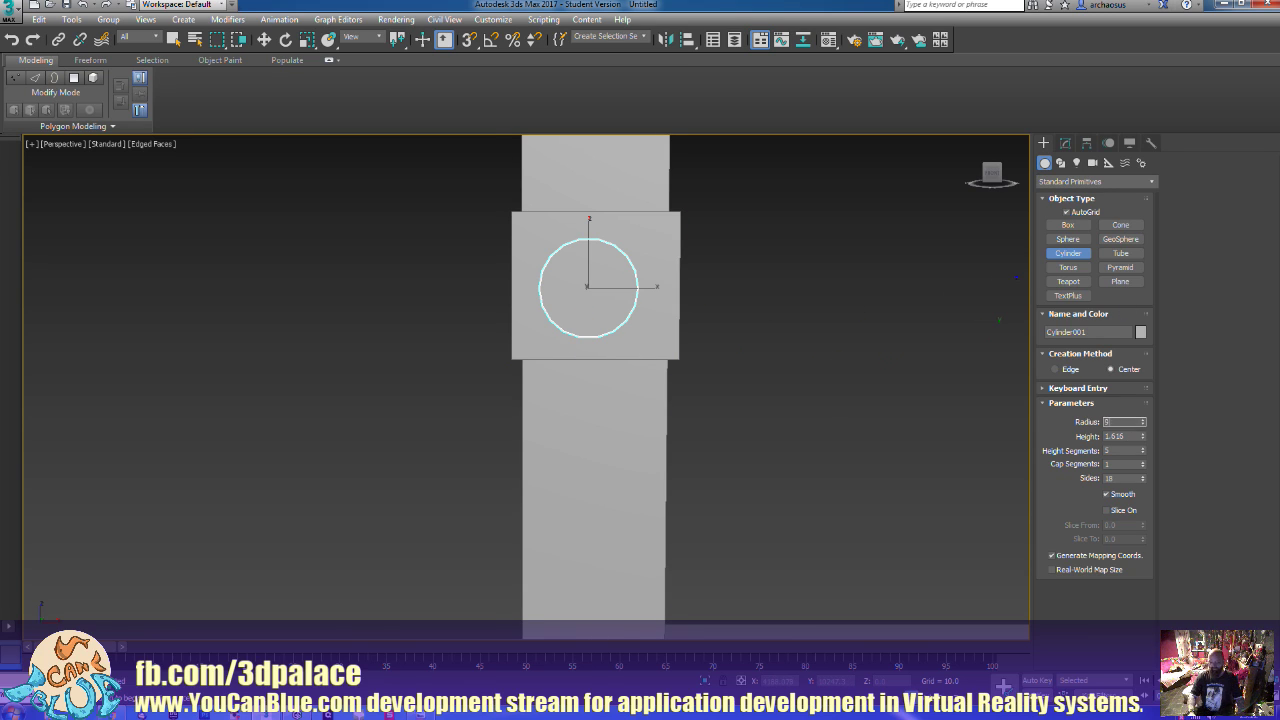
key("Tab")
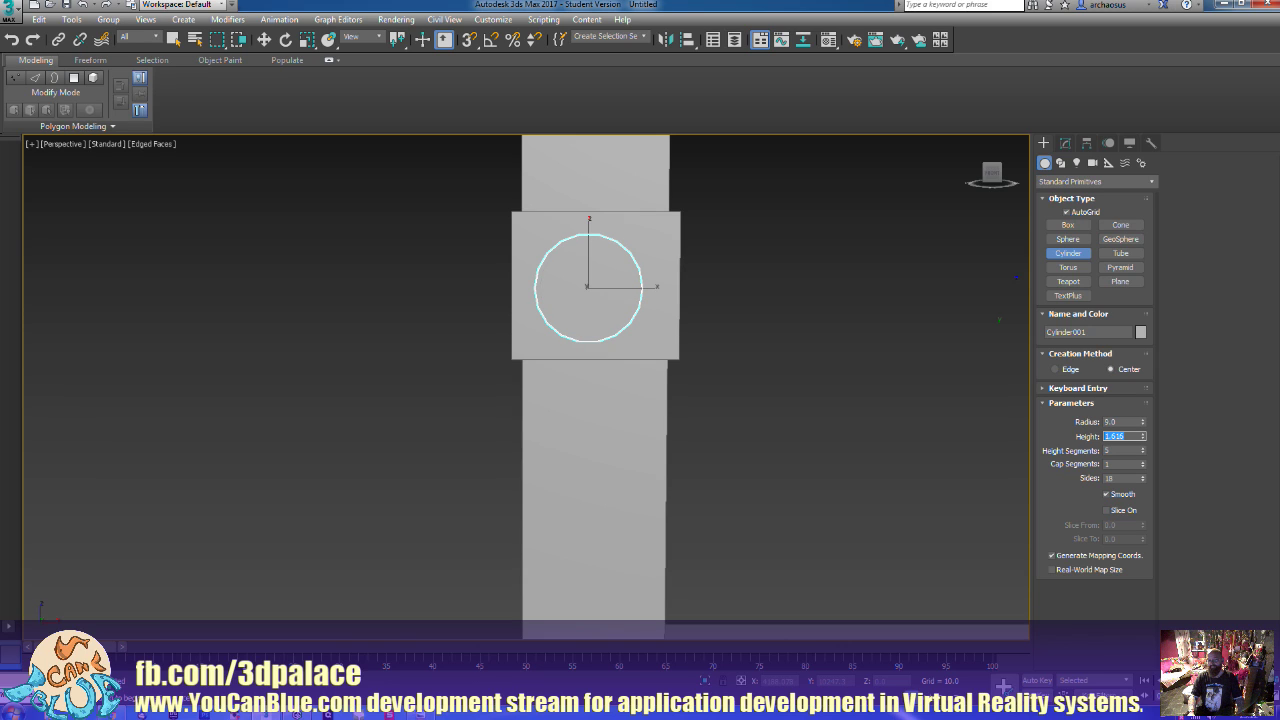
key("Tab")
type("1")
key("Tab")
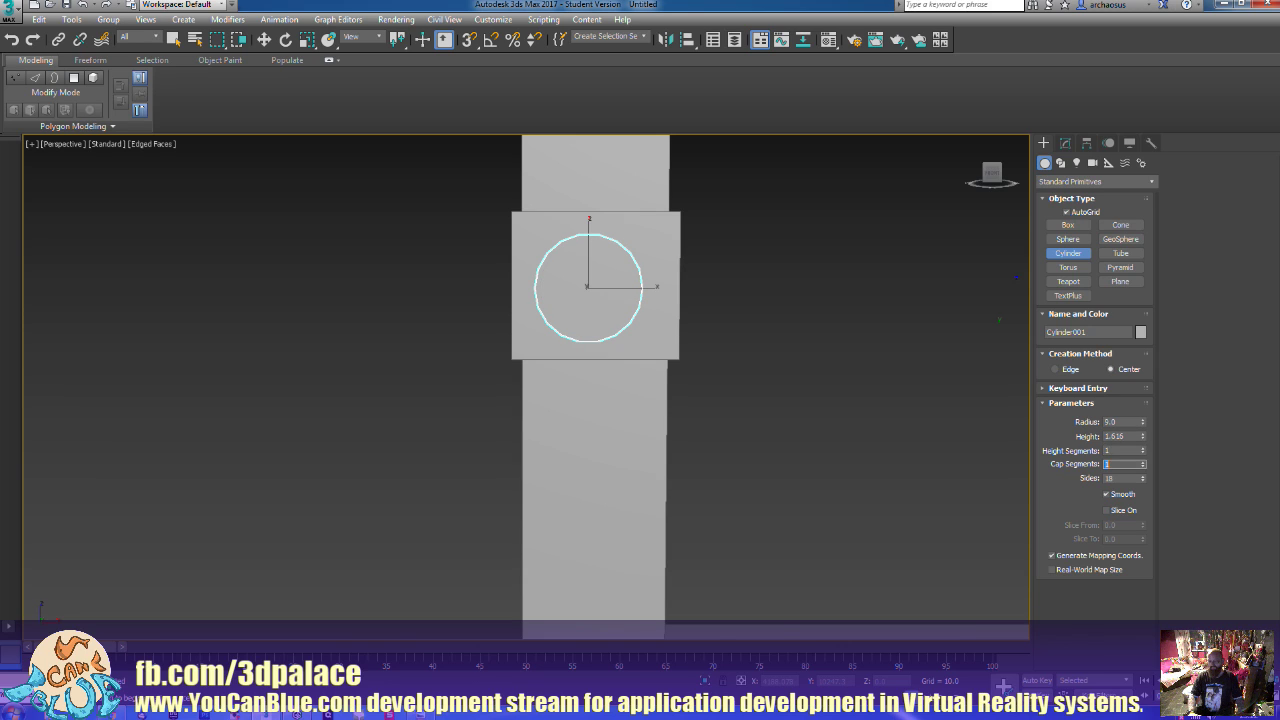
key("Tab")
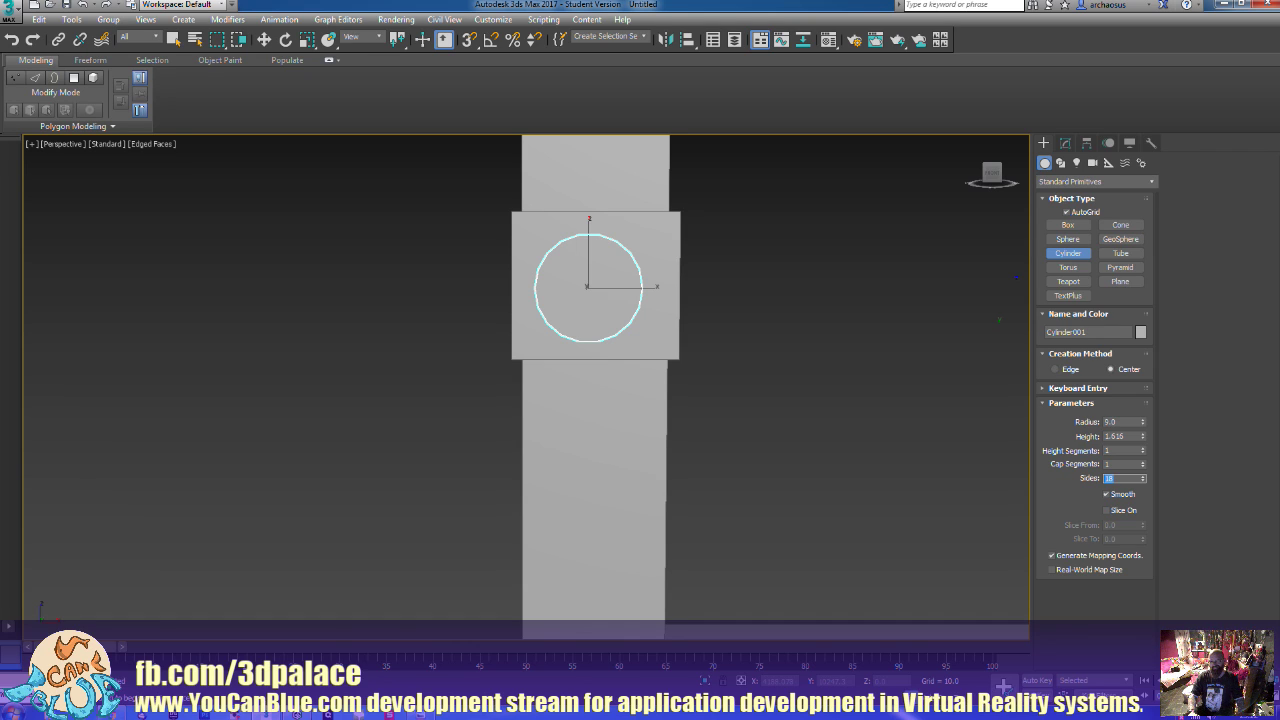
key("Tab")
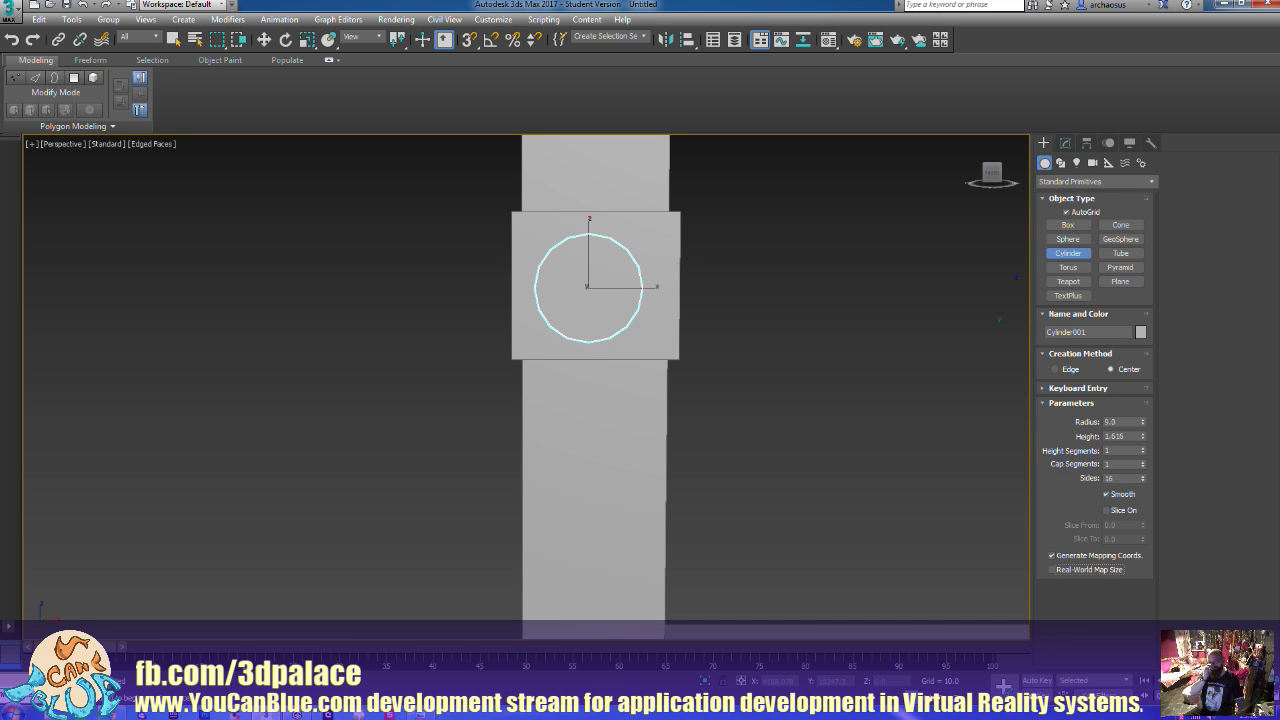
Centre the cylinder horizontally and vertically on the band's front face in a shaded Front view
middle_click_drag(846, 318, 804, 403)
key("w")
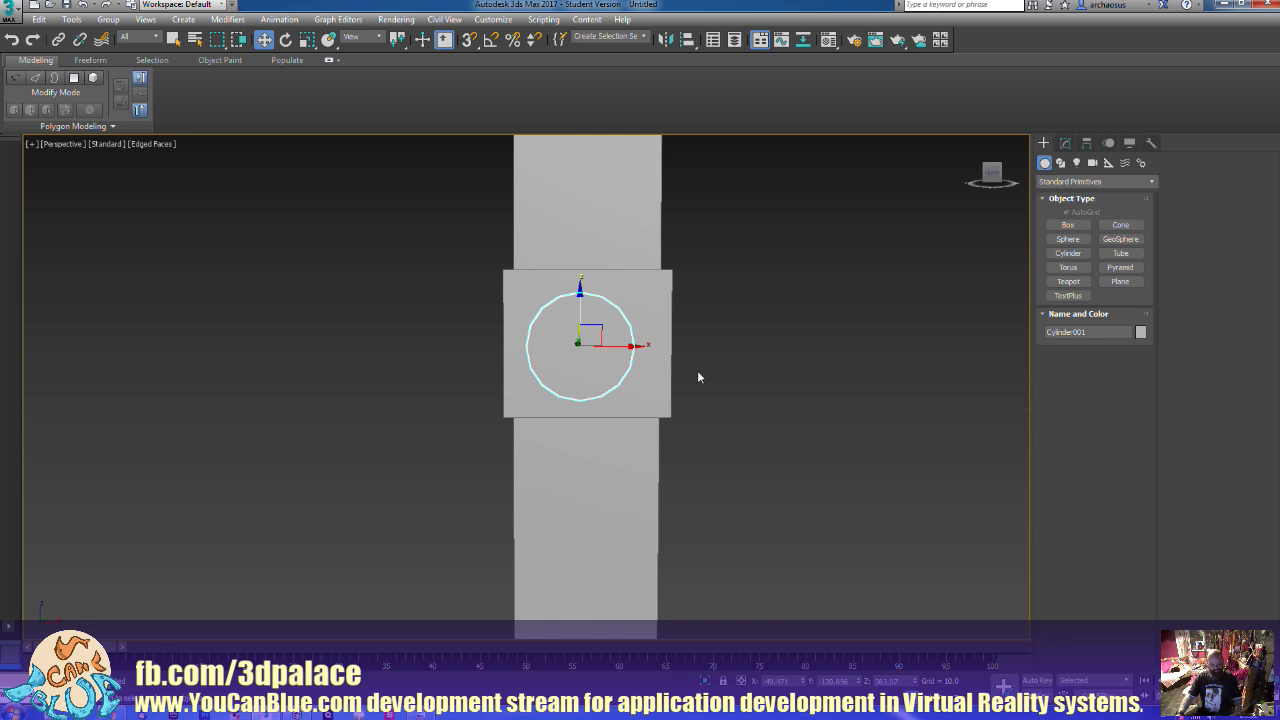
key("f")
key("z")
middle_click_drag(612, 341, 626, 343)
scroll(626, 343, "down", 5)
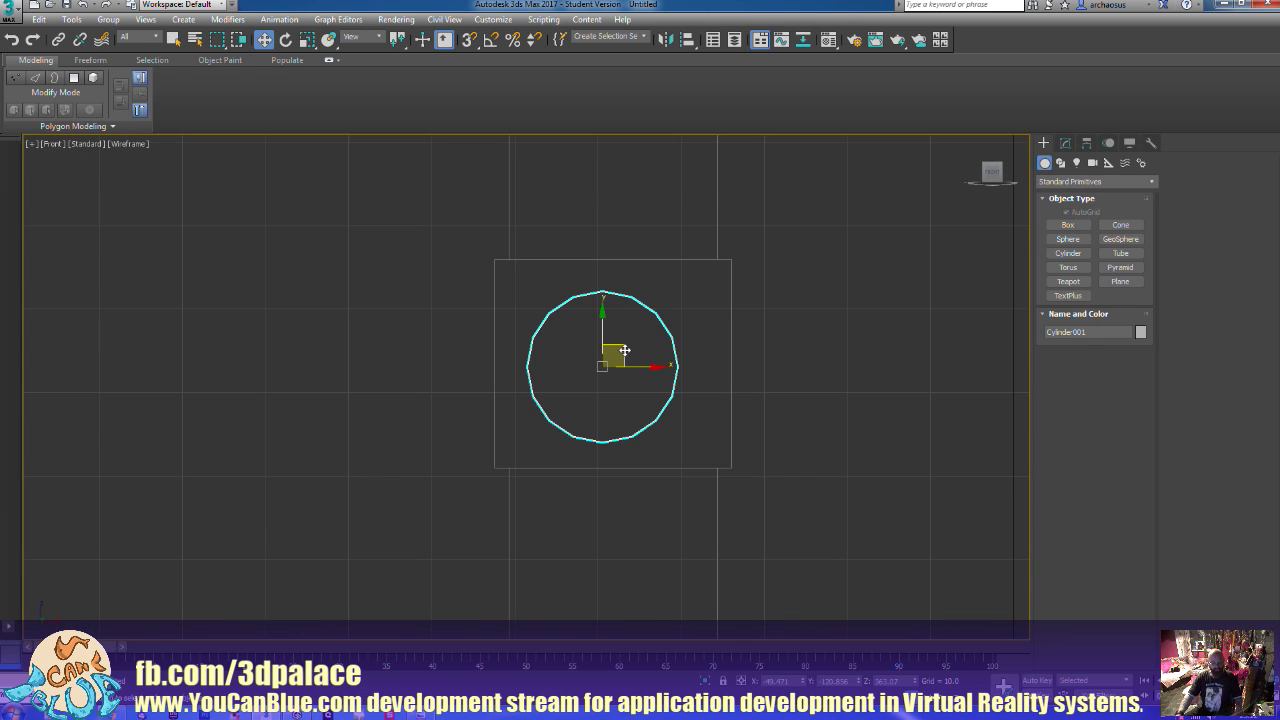
key("F3")
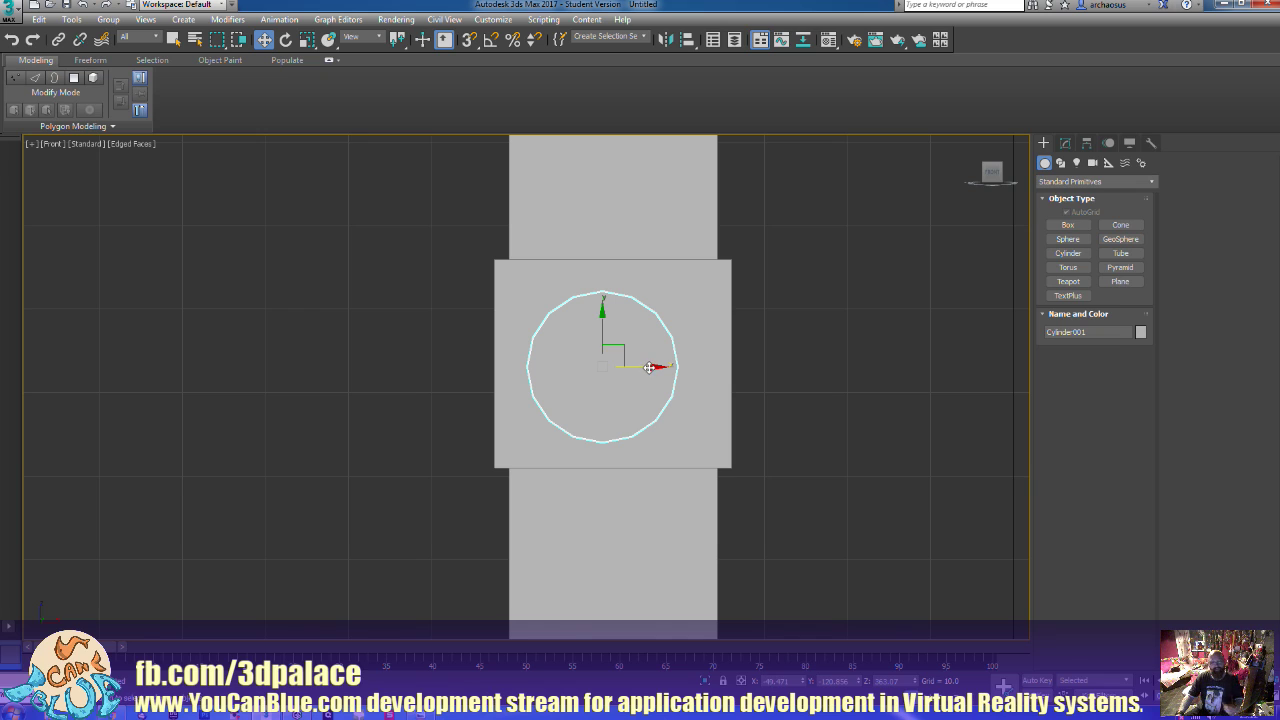
left_click_drag(649, 367, 662, 367)
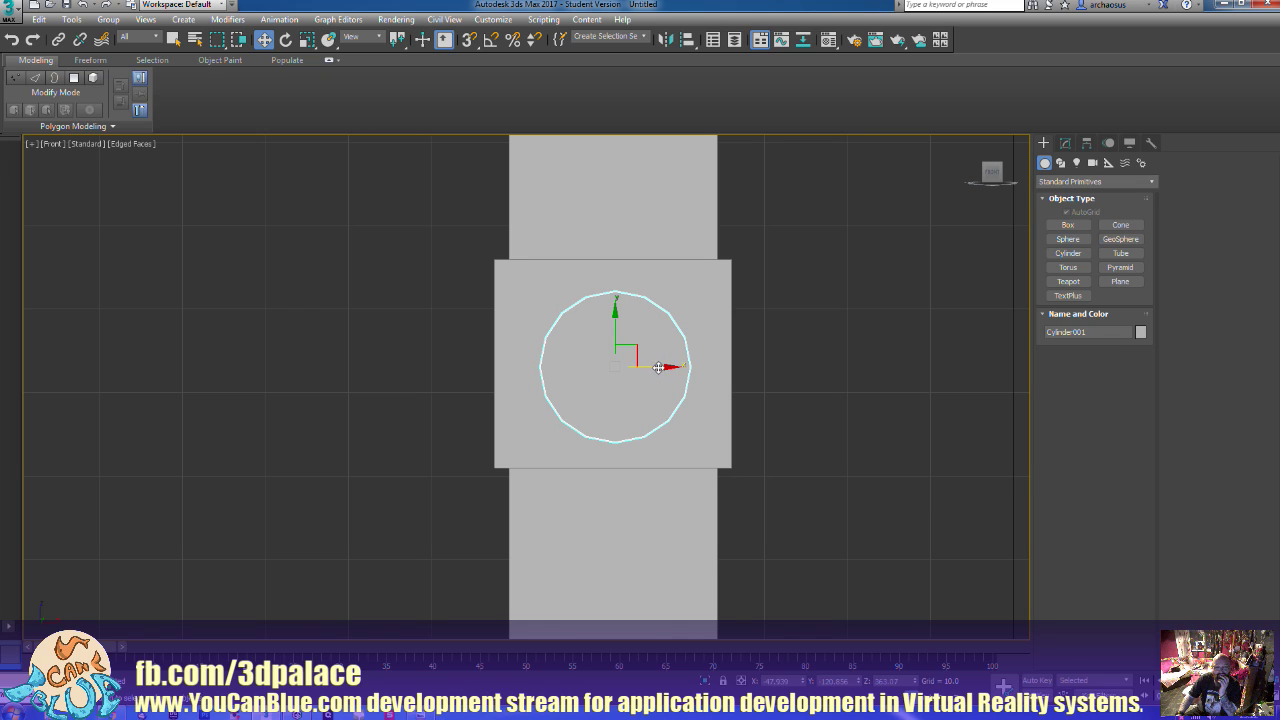
left_click_drag(617, 315, 617, 312)
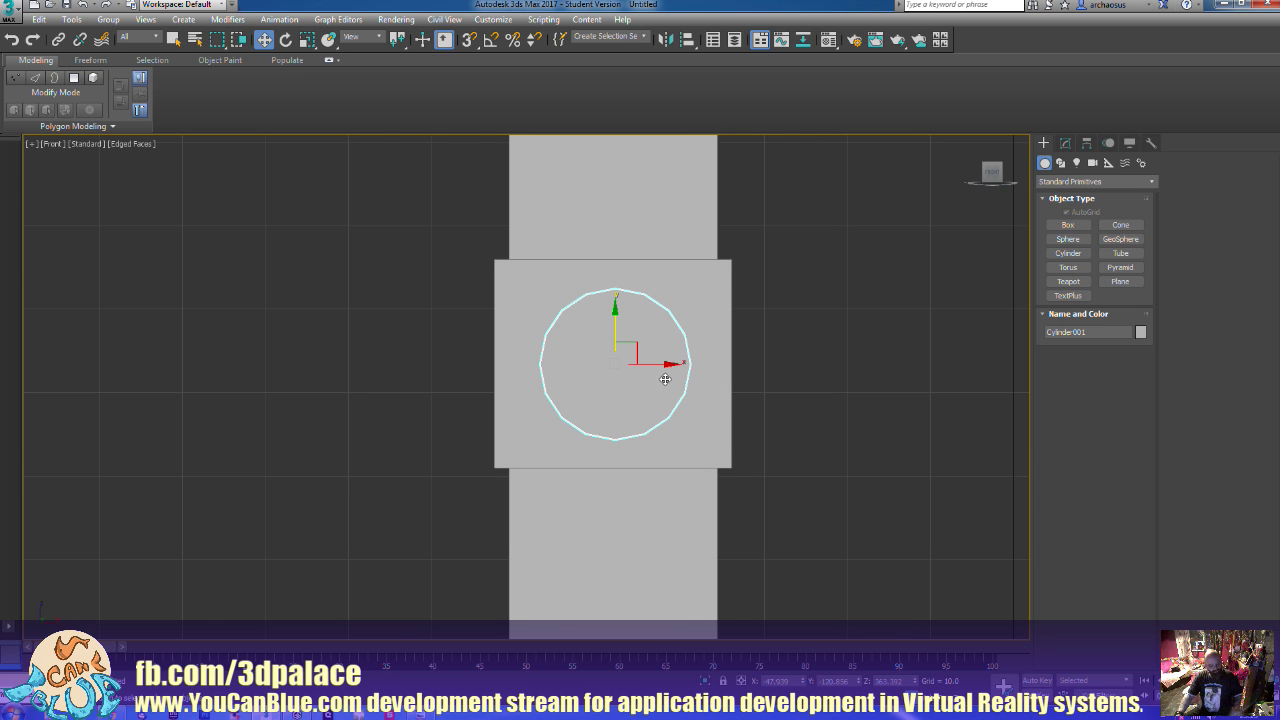
Convert the cylinder on the pillar band to an Editable Poly
scroll(665, 380, "down", 2)
mouse_move(628, 398)
middle_mouse_down("alt")
mouse_move(731, 417)
mouse_move(553, 431)
mouse_move(680, 423)
mouse_move(632, 420)
middle_mouse_up("alt")
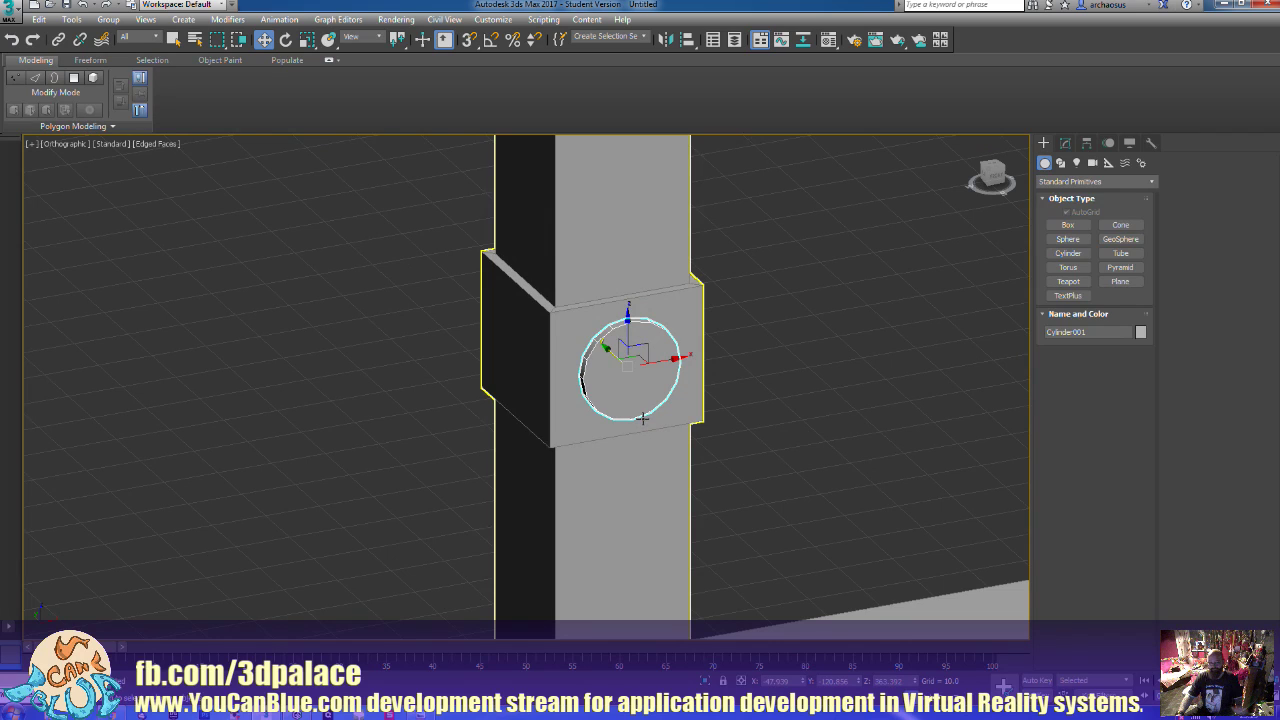
scroll(645, 418, "up", 3)
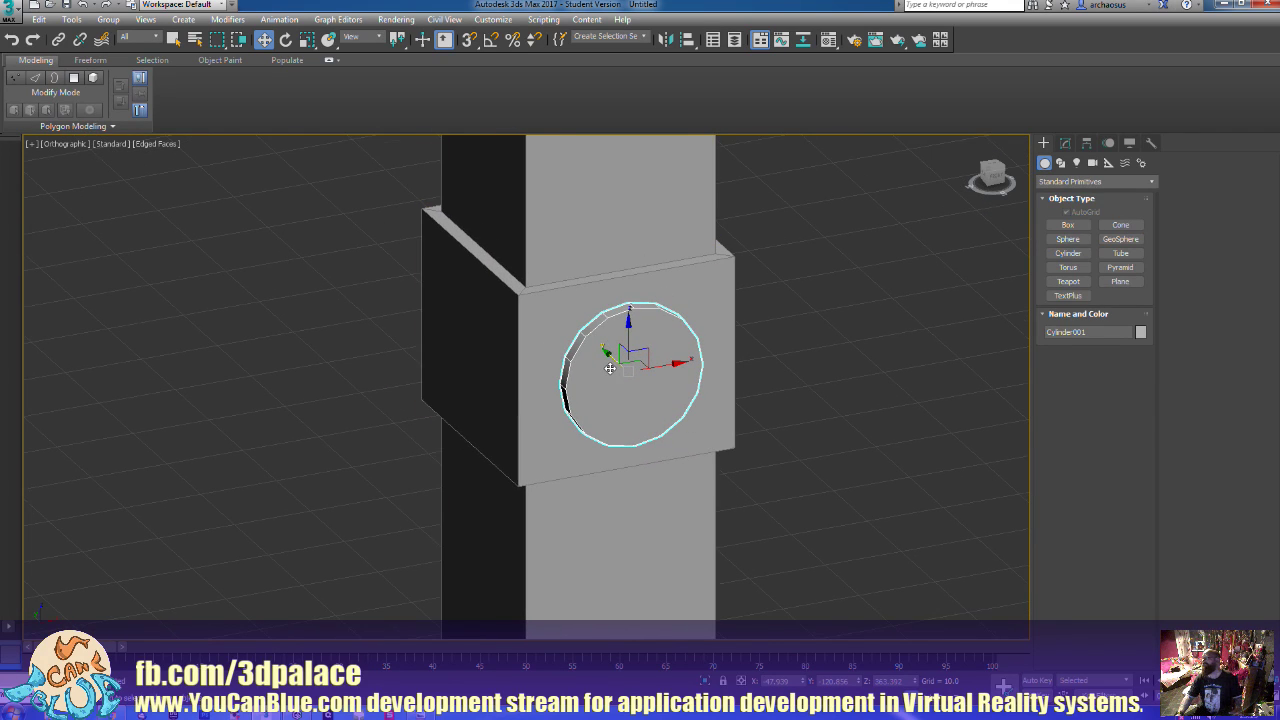
scroll(610, 366, "up", 2)
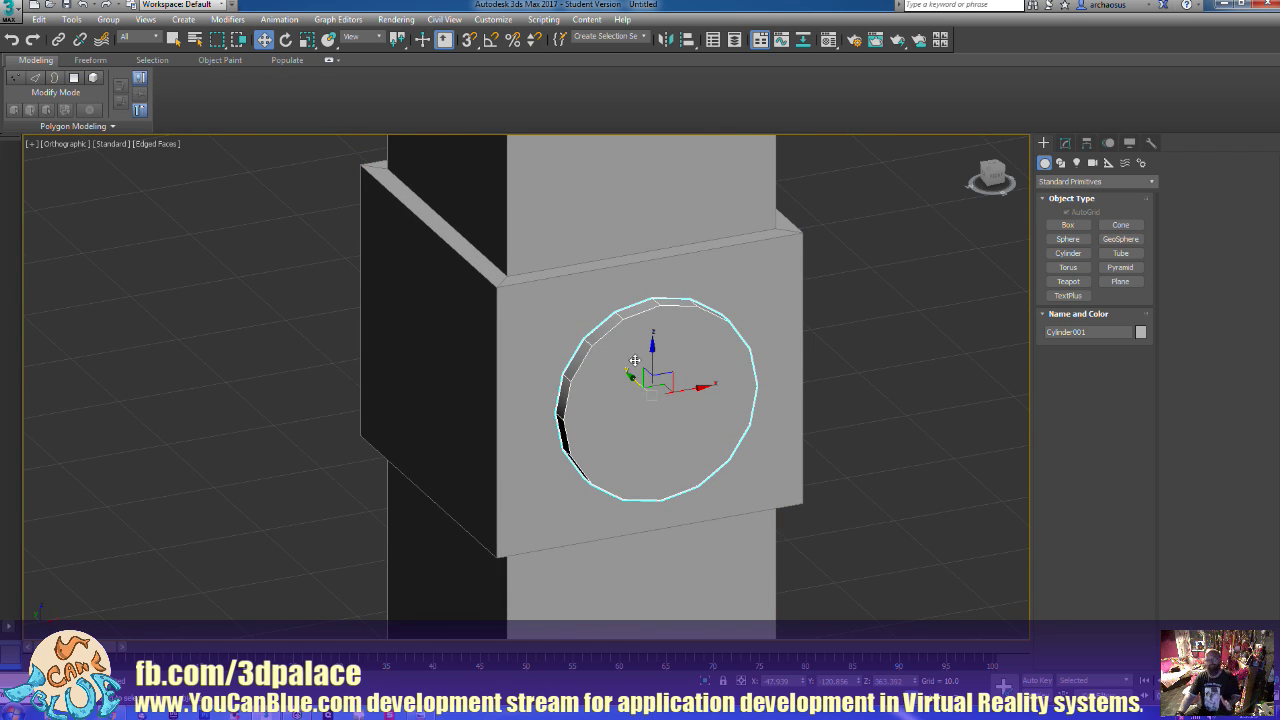
left_click(852, 334)
left_click(682, 391)
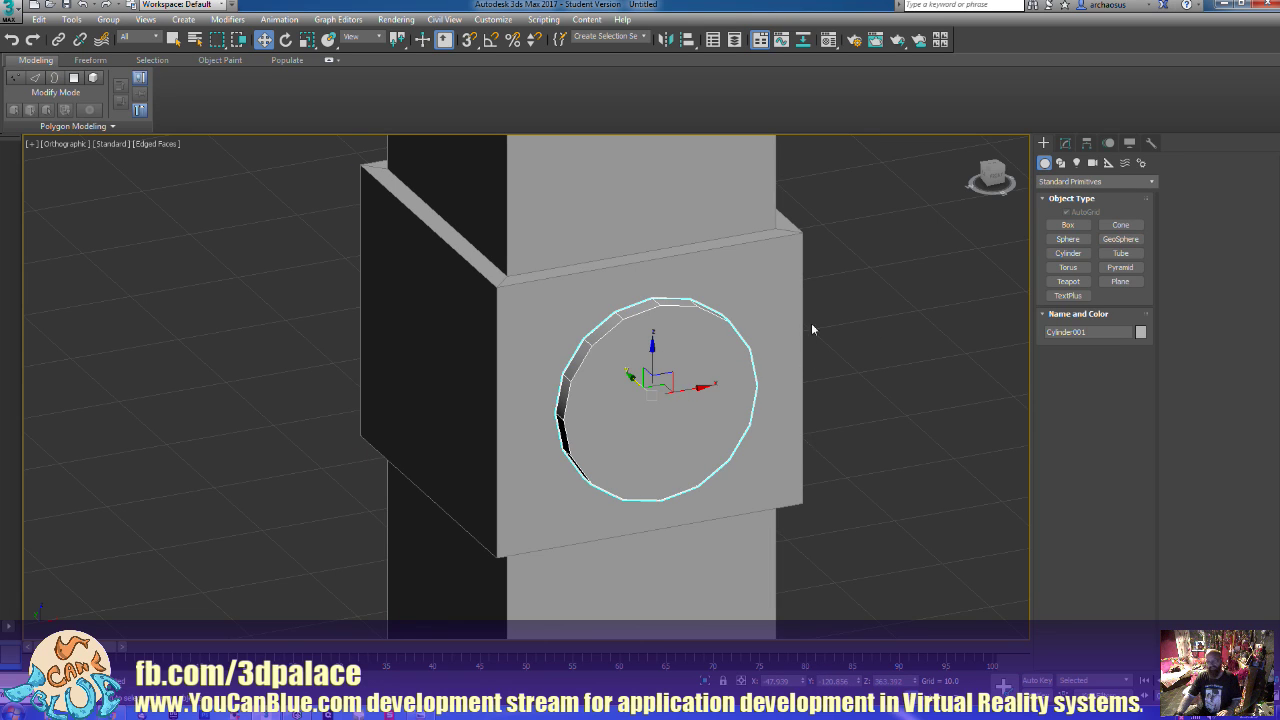
right_click(645, 406)
mouse_move(700, 546)
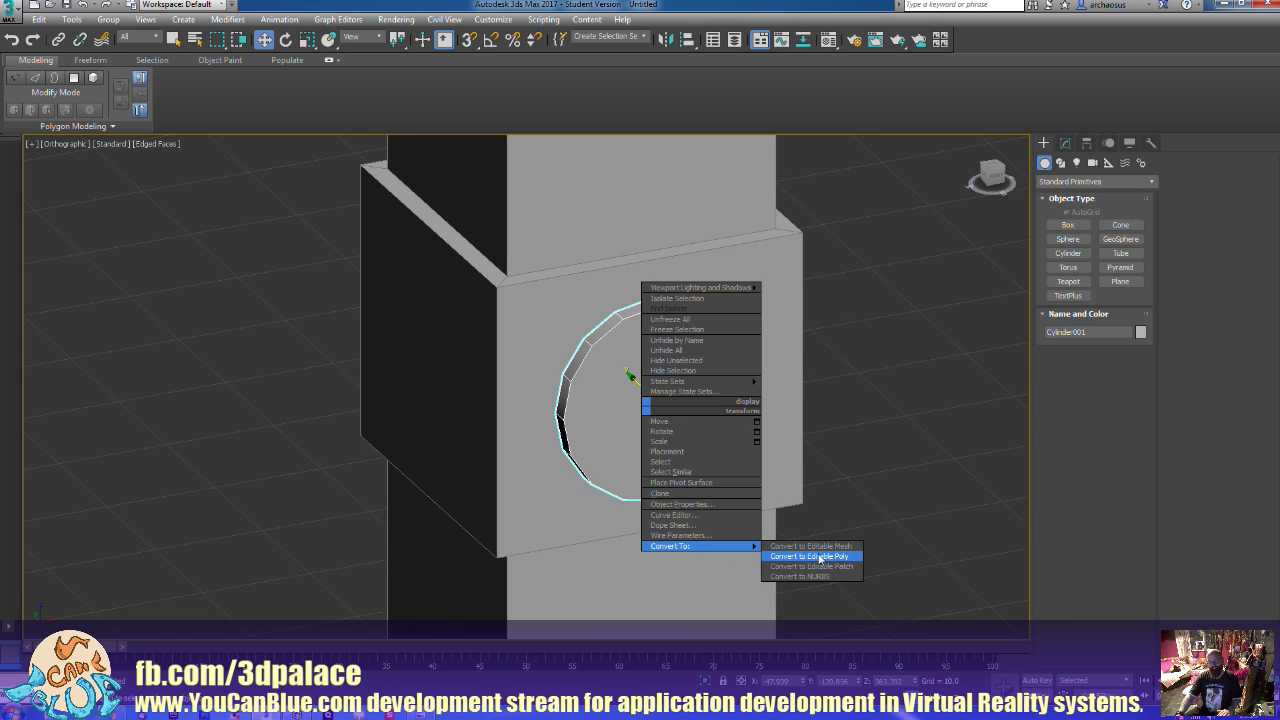
left_click(818, 556)
Delete the cylinder's front cap and side polygons at polygon level, then select the remaining back cap polygon
left_click(1109, 342)
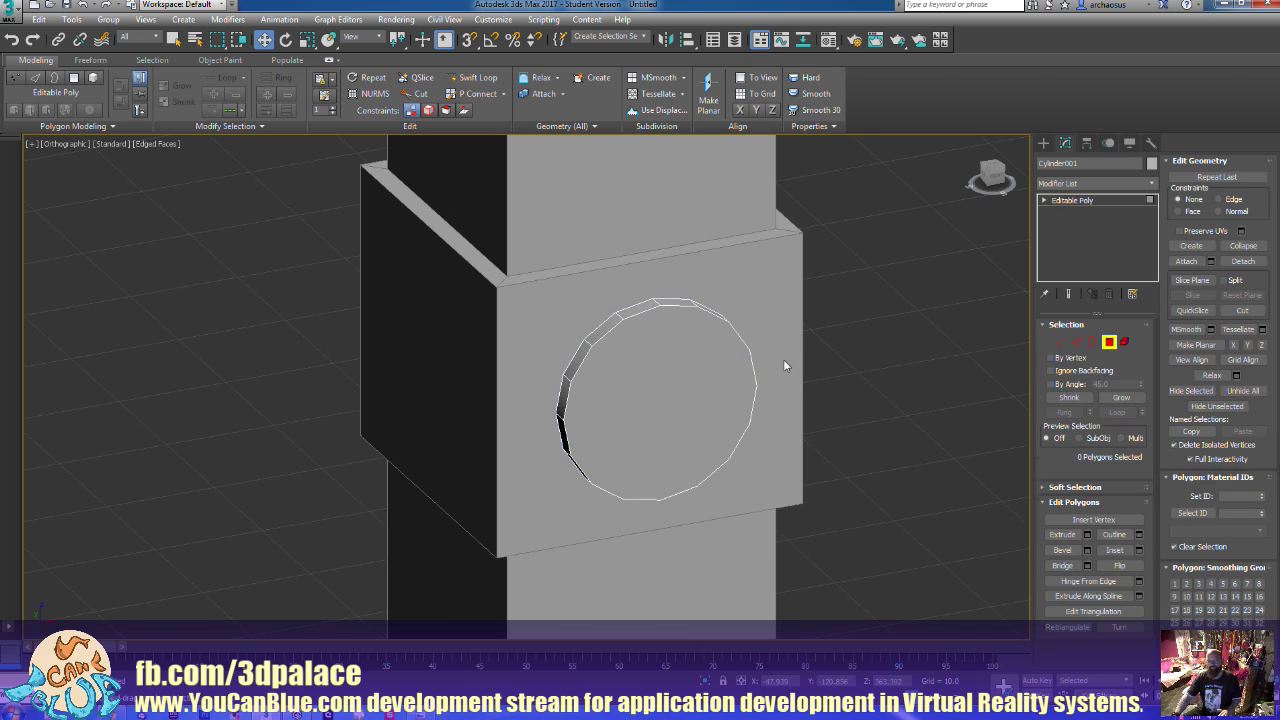
left_click(719, 378)
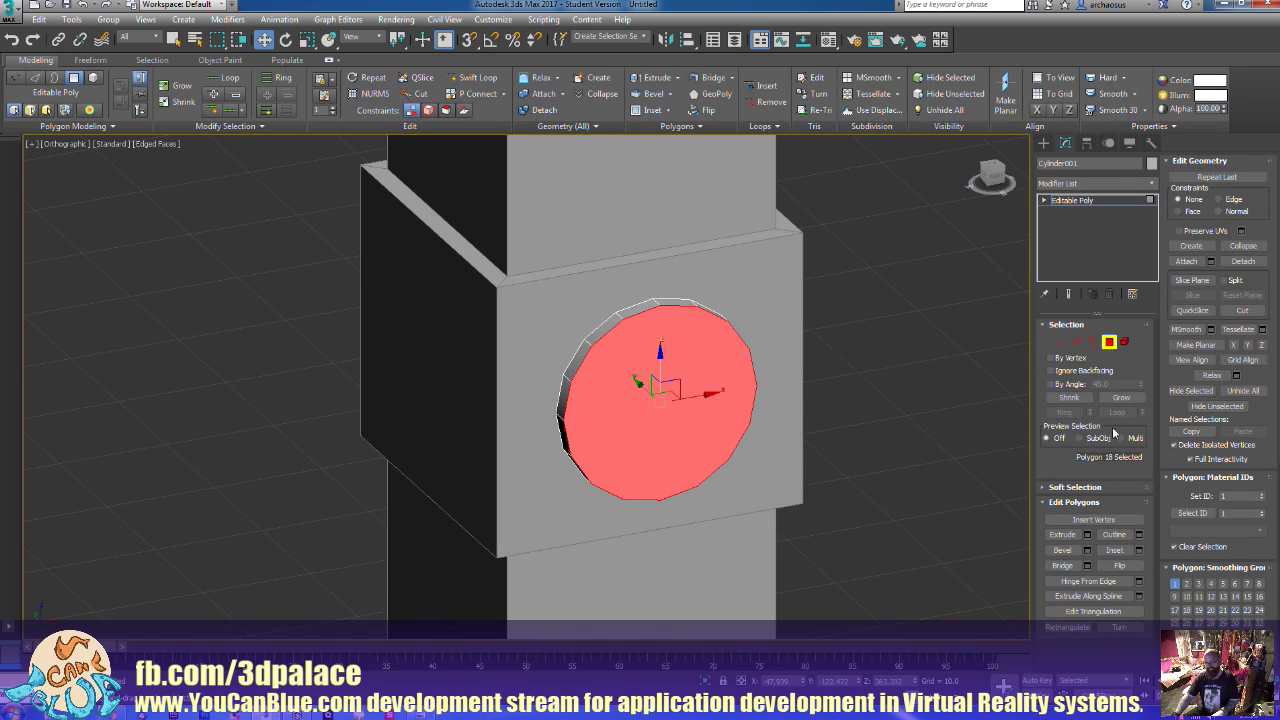
left_click(1119, 398)
key("Delete")
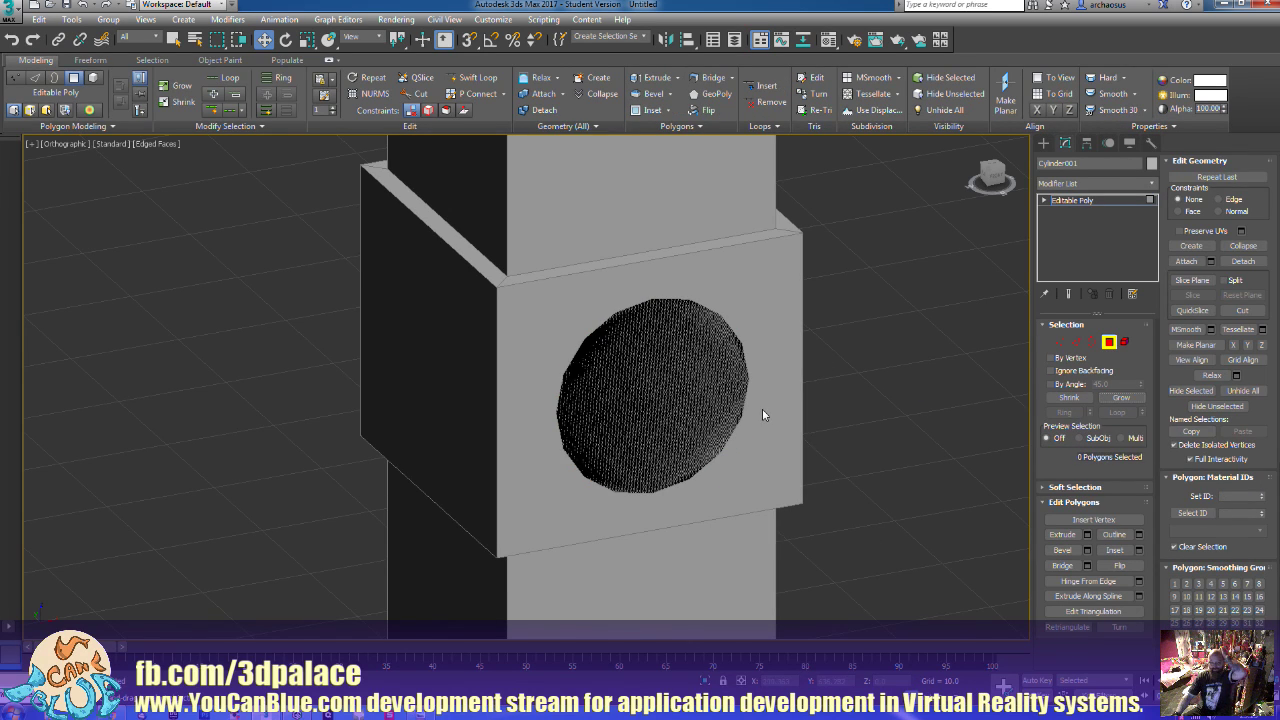
left_click(728, 402)
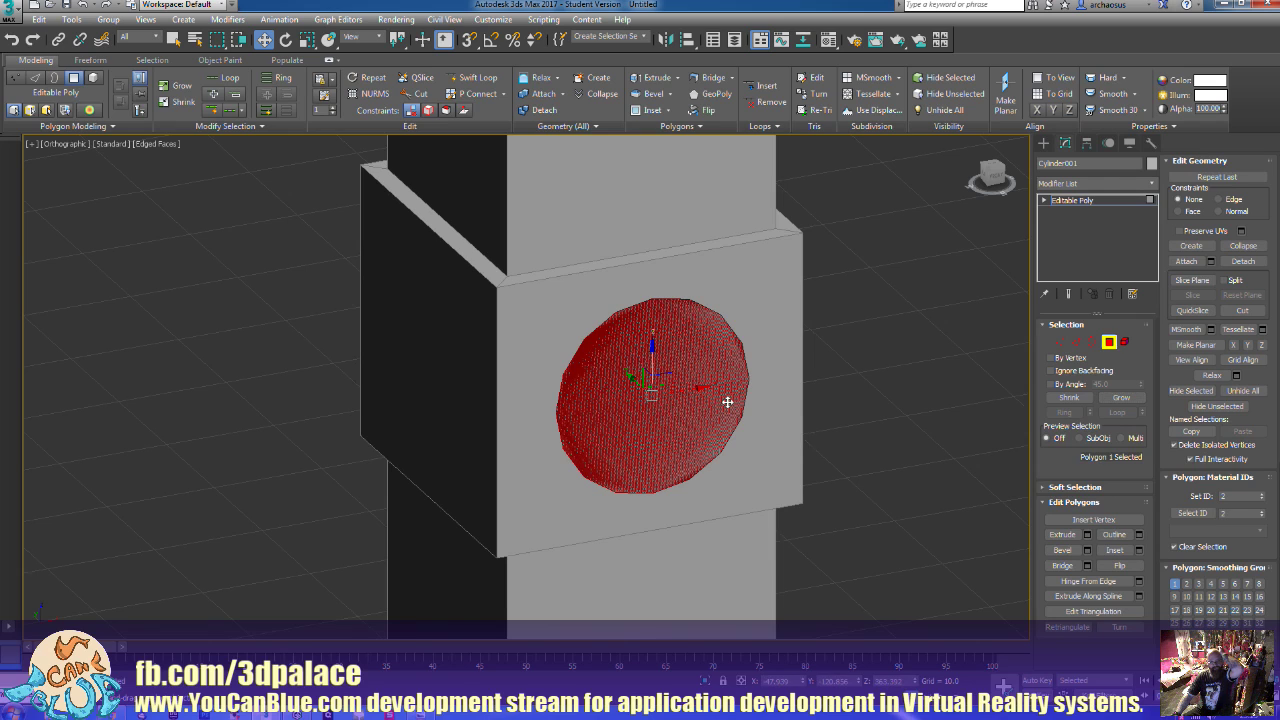
Flip the disc's remaining cap polygon, leave polygon level and select the pillar object
left_click(1128, 566)
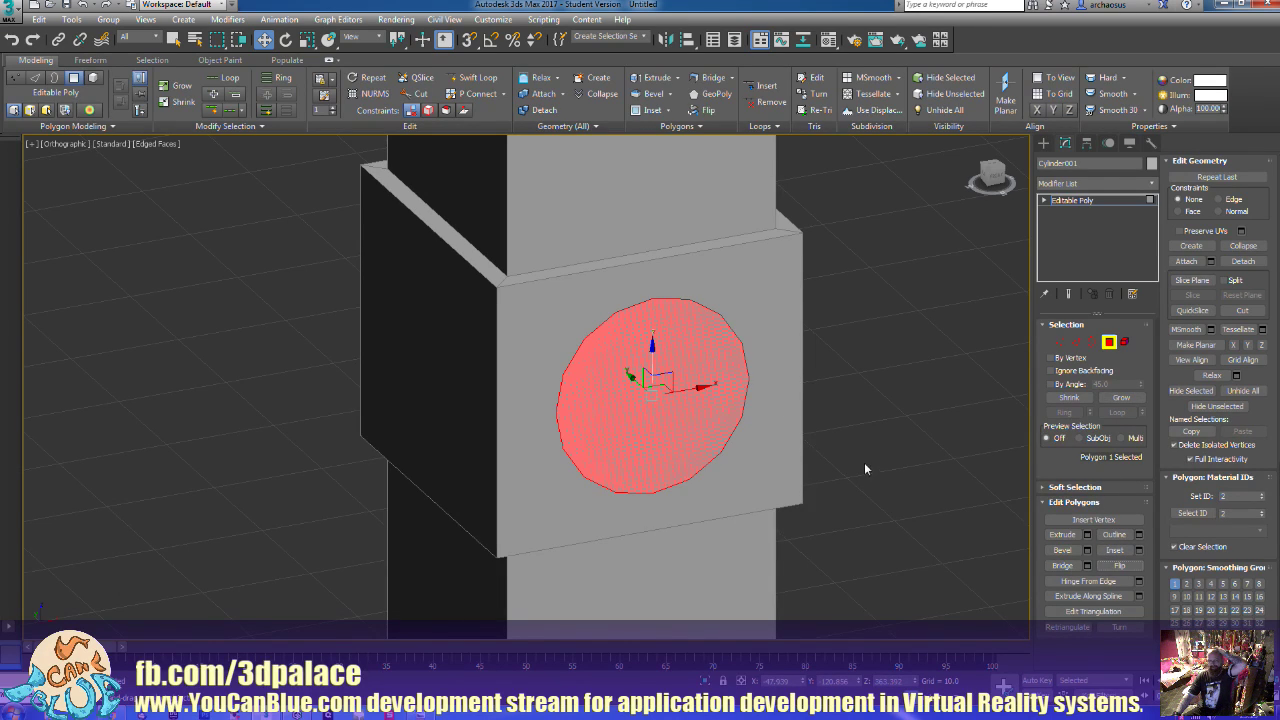
left_click(1108, 342)
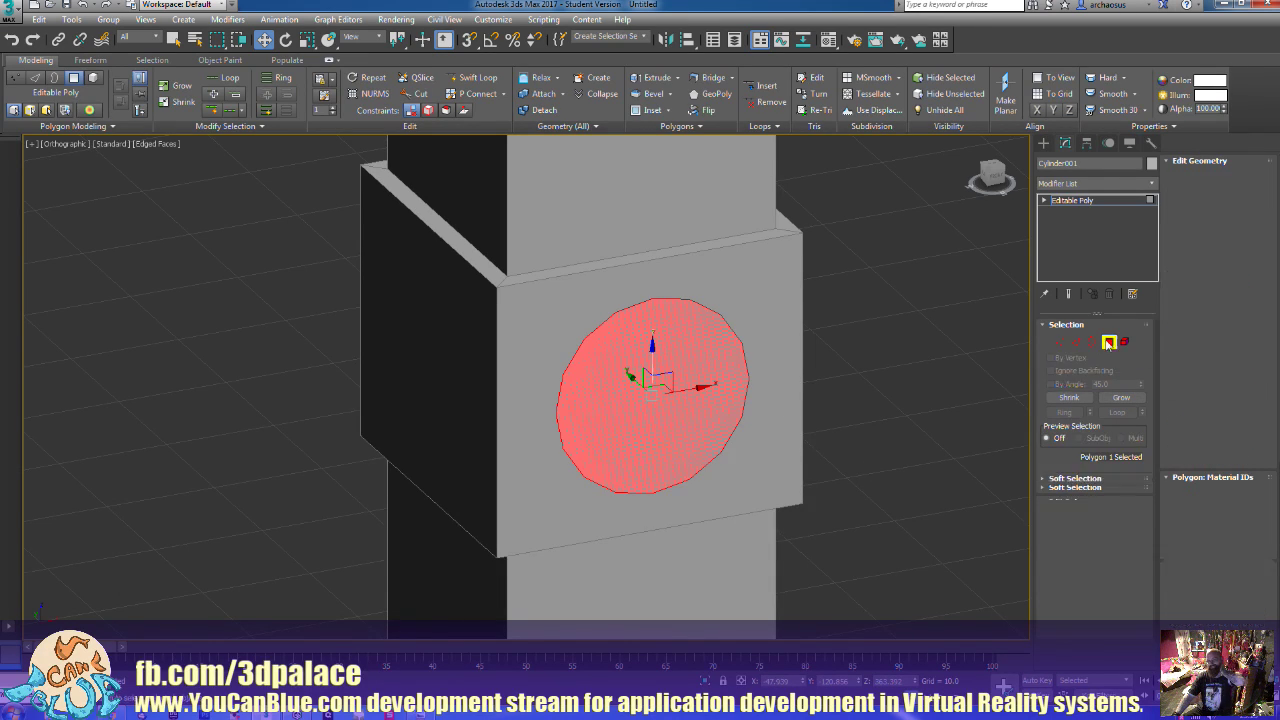
left_click(772, 374)
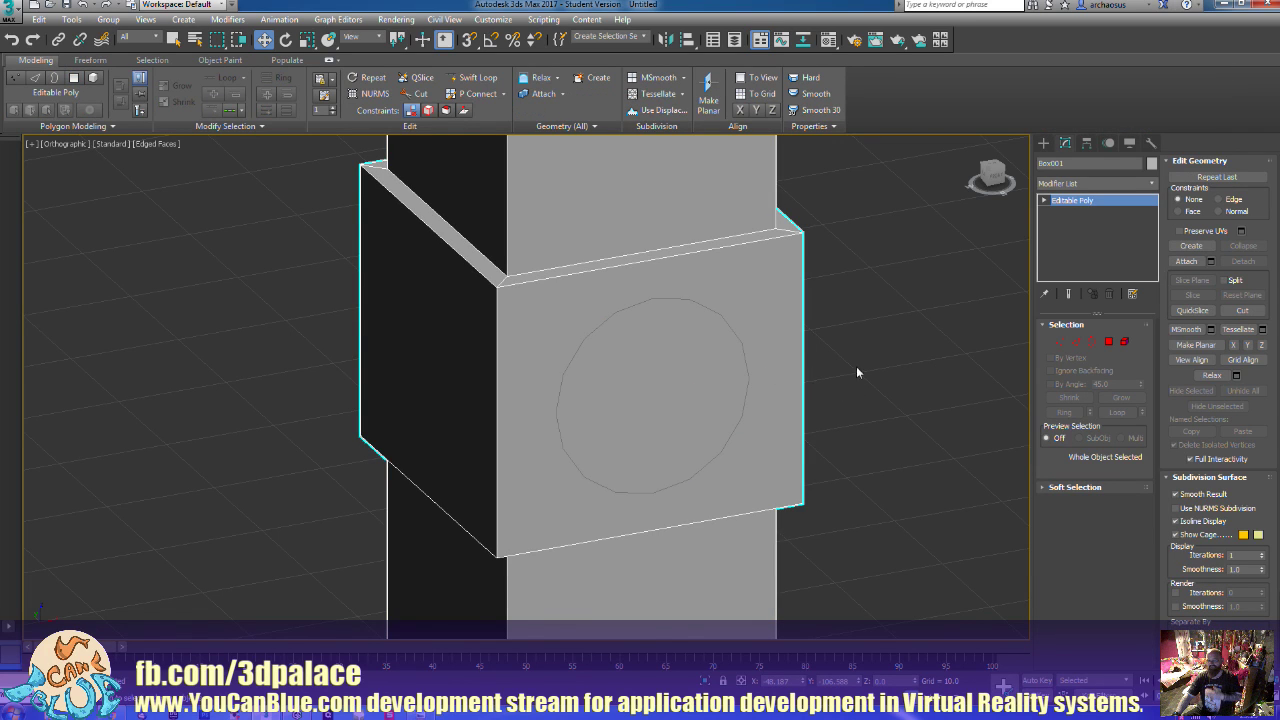
Tessellate the whole pillar mesh twice at object level
left_click(1108, 342)
key("ctrl+a")
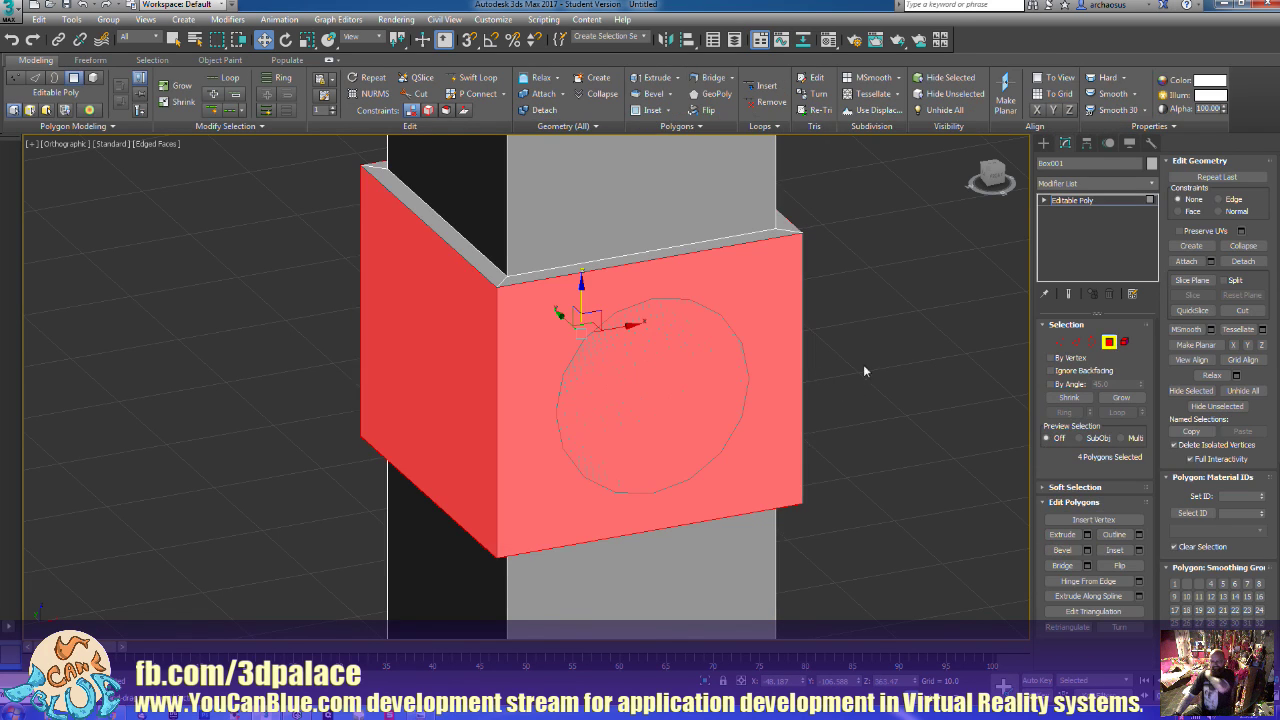
left_click(1108, 342)
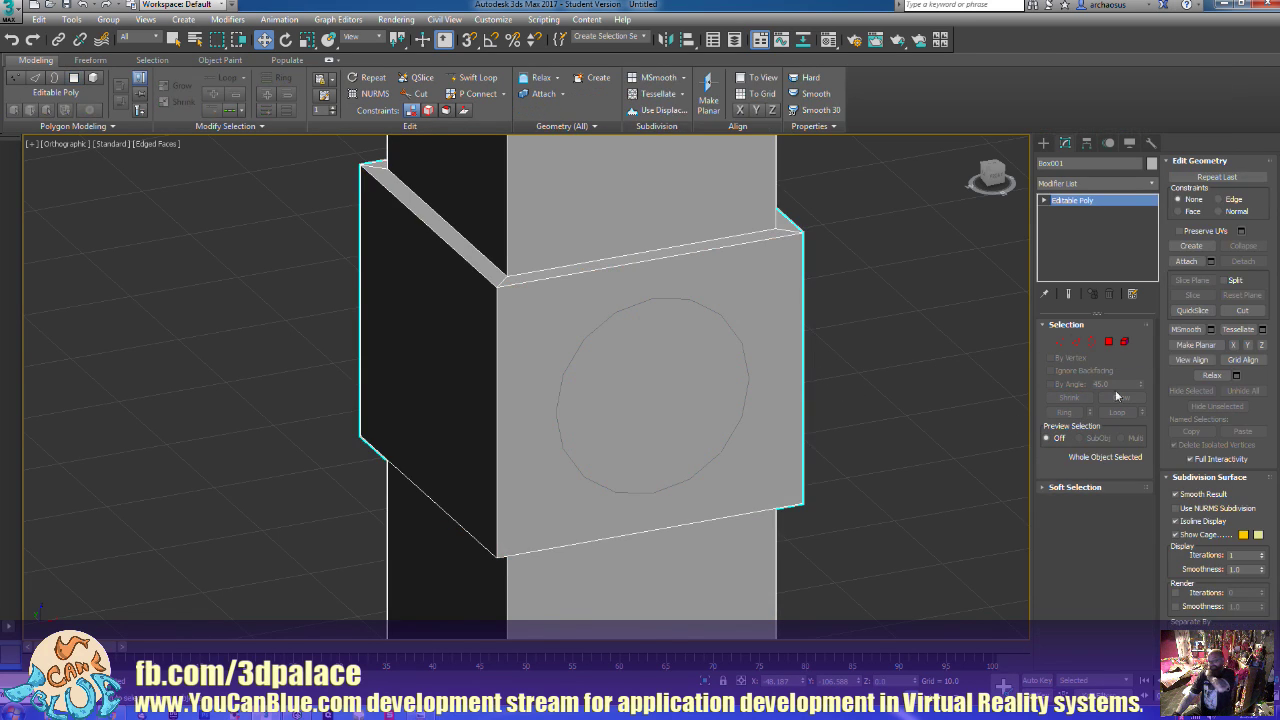
left_click(1238, 330)
left_click(1238, 331)
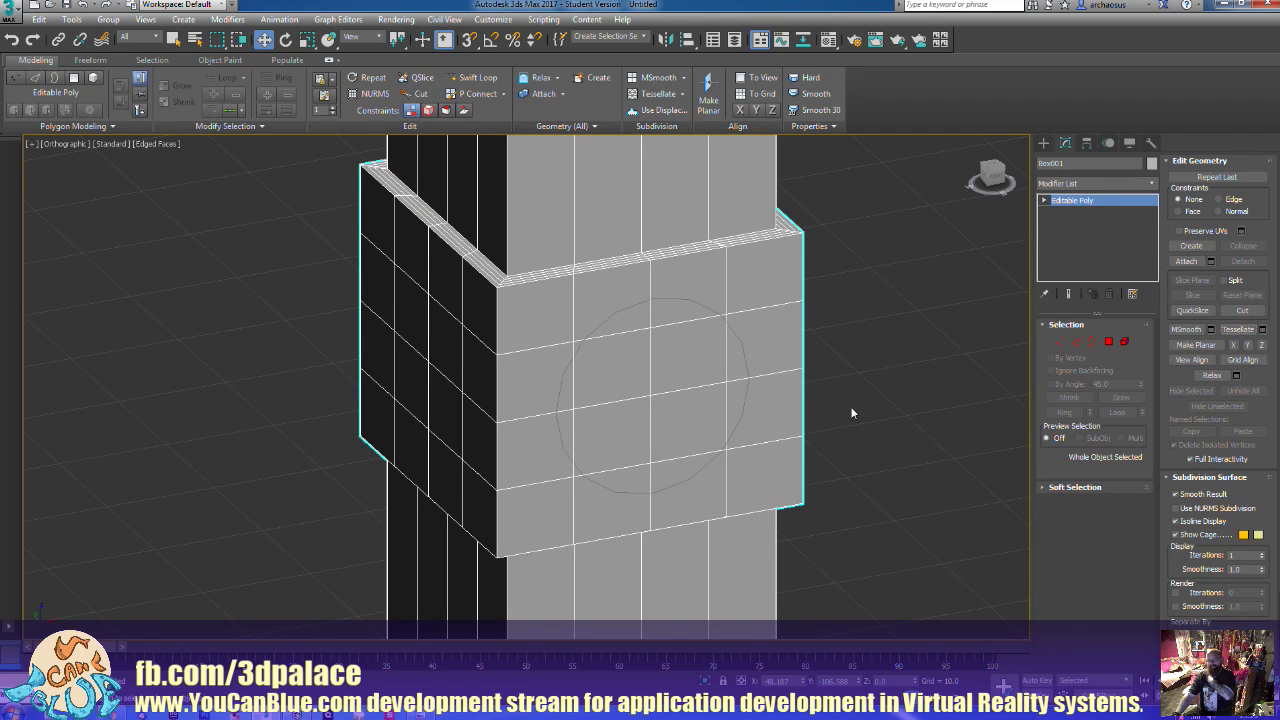
Select the full four-by-four grid of polygons on the band's front face and delete it
mouse_move(884, 437)
middle_mouse_down()
mouse_move(880, 426)
mouse_move(878, 438)
middle_mouse_up()
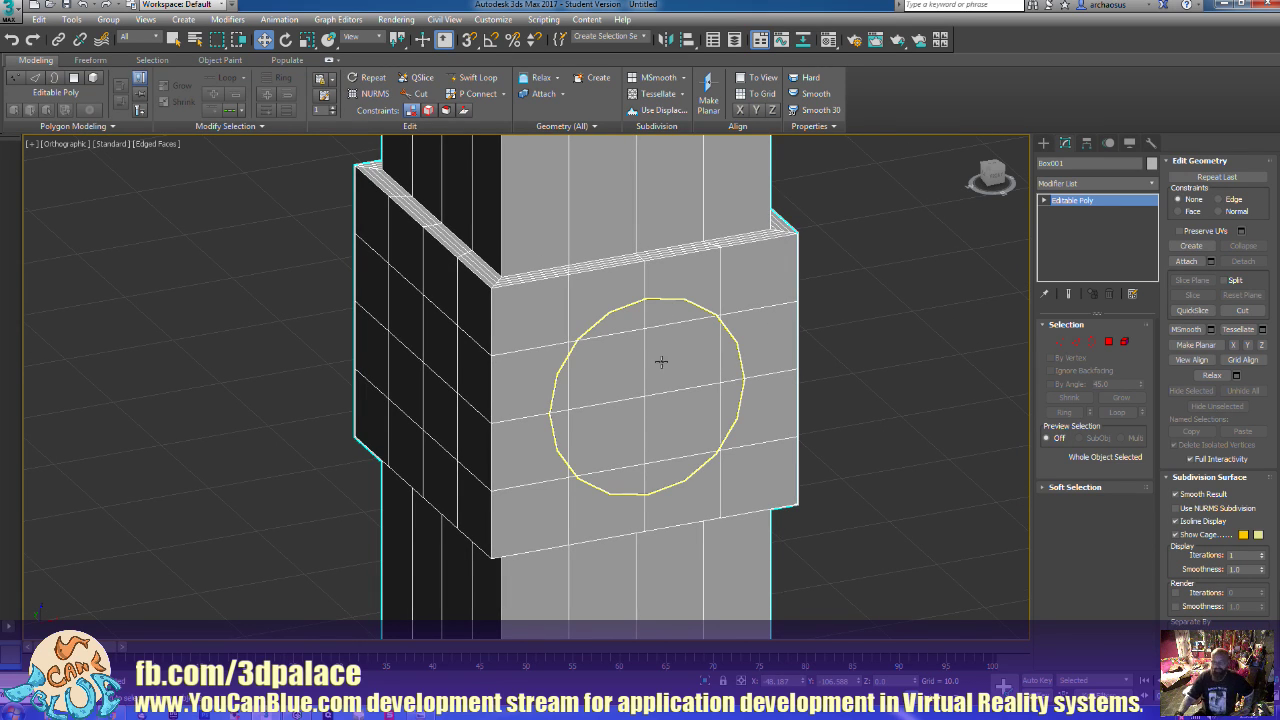
left_click(1108, 342)
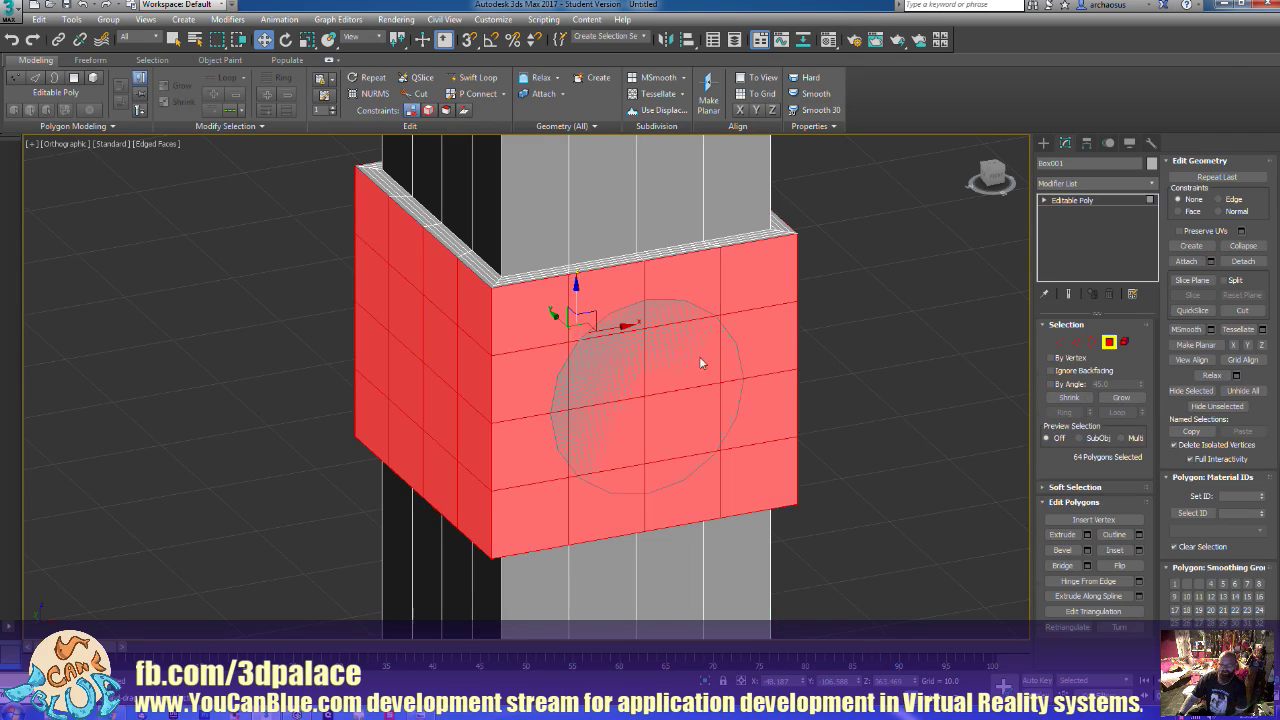
left_click(618, 380)
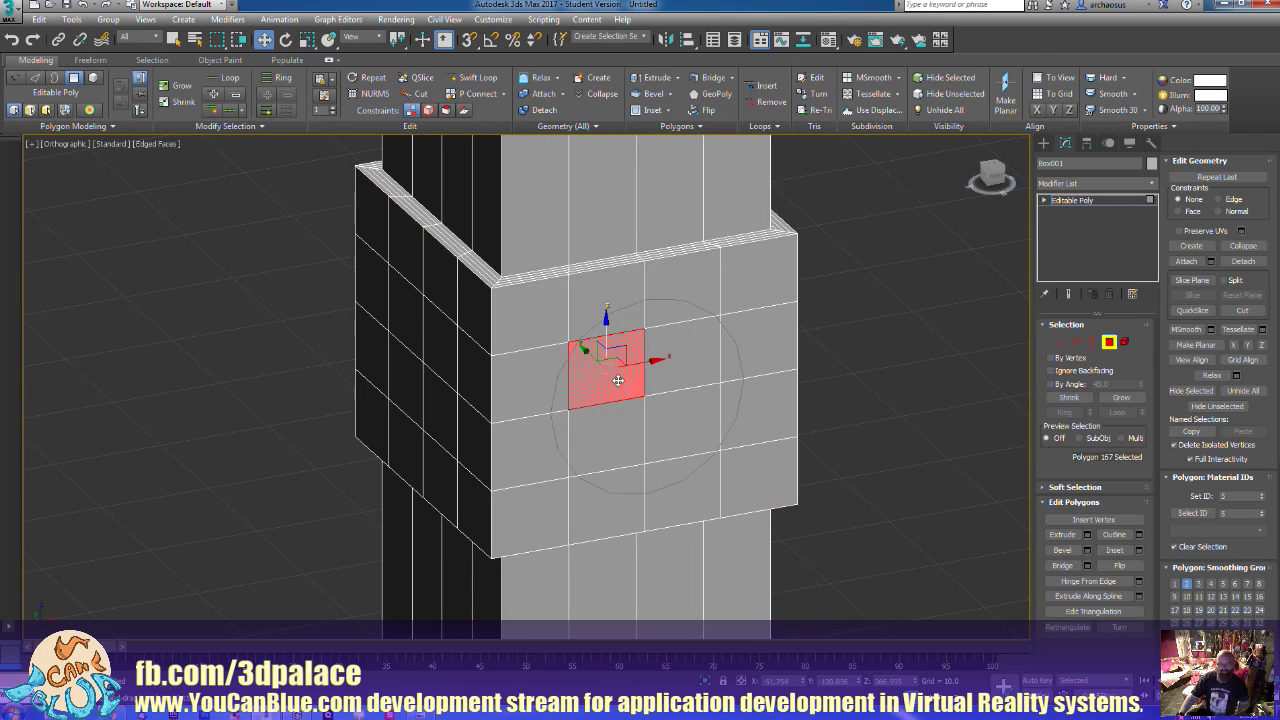
left_click(606, 438, "ctrl")
left_click(608, 488, "ctrl")
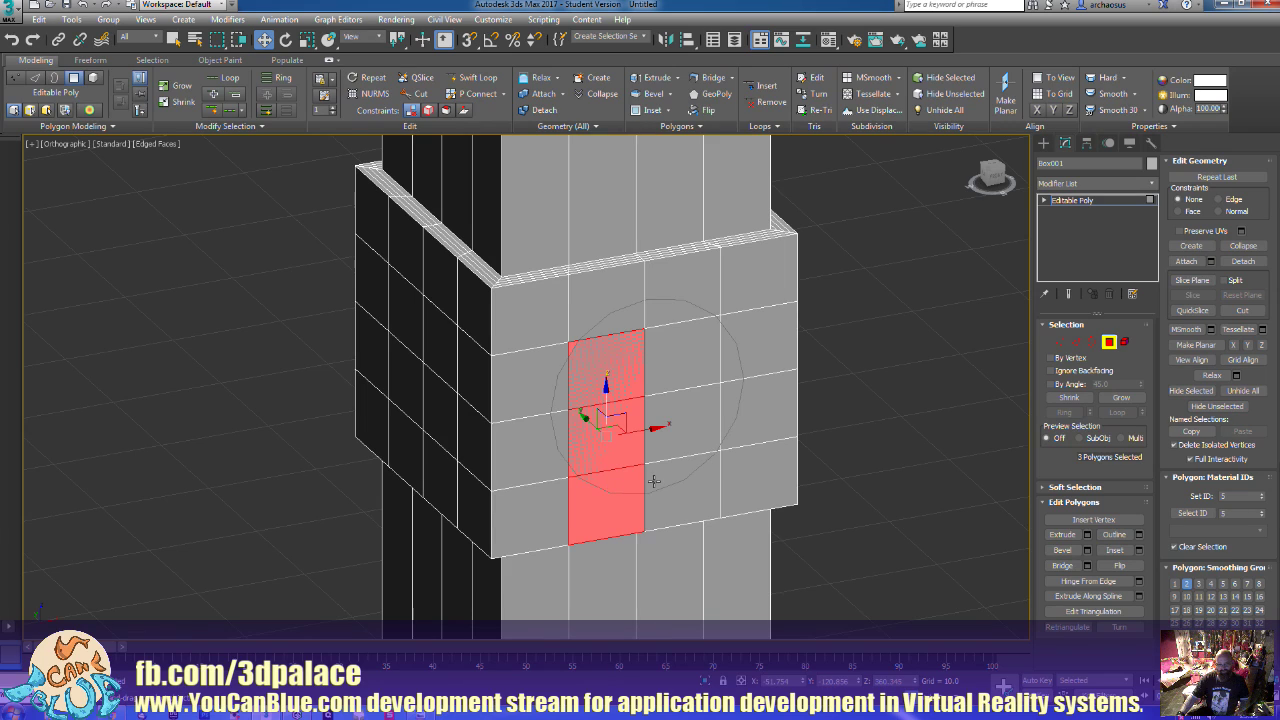
left_click(654, 481, "ctrl")
left_click(665, 425, "ctrl")
left_click(671, 361, "ctrl")
left_click(677, 300, "ctrl")
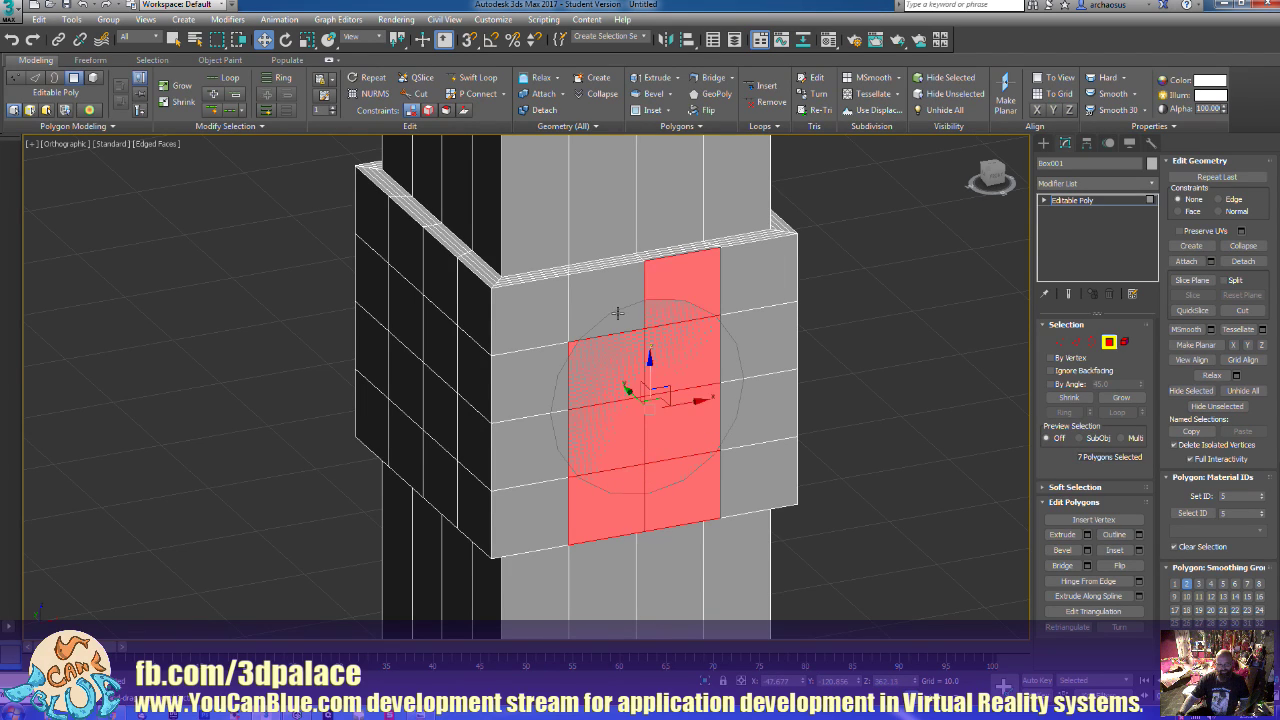
left_click(617, 313, "ctrl")
left_click(537, 323, "ctrl")
left_click(546, 404, "ctrl")
left_click(541, 447, "ctrl")
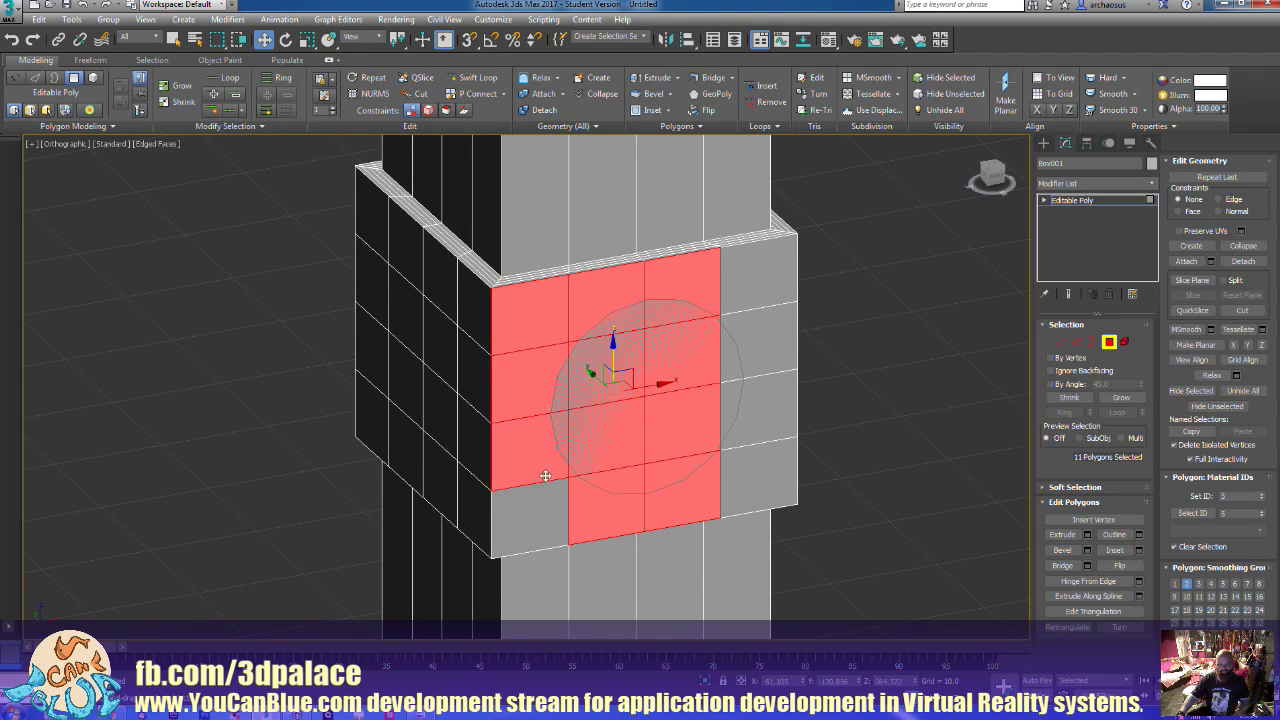
left_click(549, 494, "ctrl")
left_click(792, 485, "ctrl")
left_click(780, 396, "ctrl")
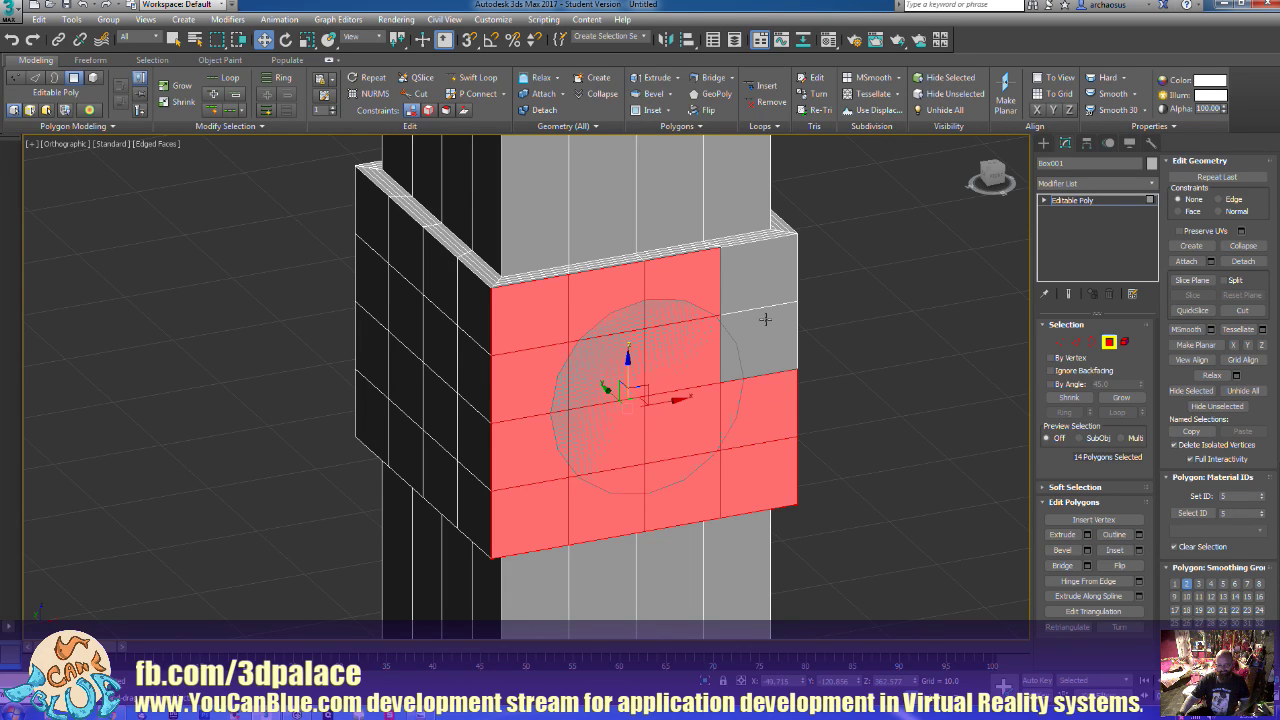
left_click(766, 318, "ctrl")
left_click(761, 293, "ctrl")
key("Delete")
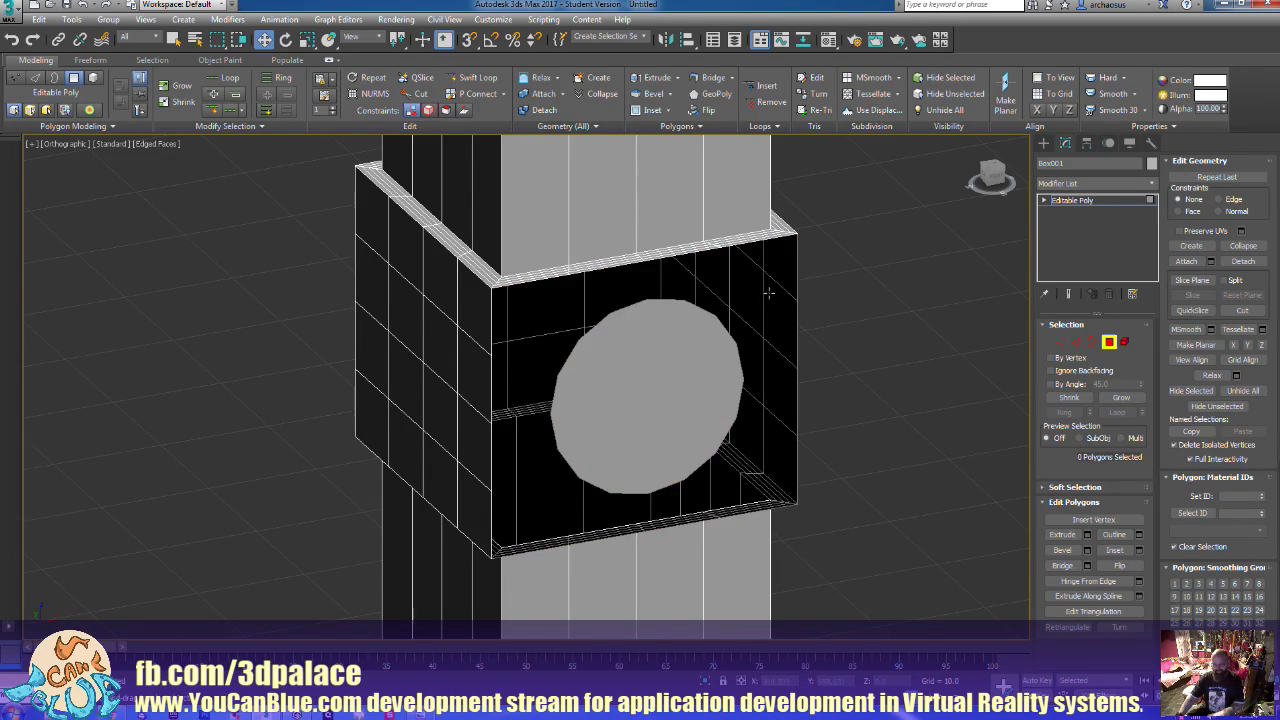
Remove the three inner edge loops running around the band's top ledge, in a Perspective view at edge level
middle_click_drag(659, 328, 681, 336, "alt")
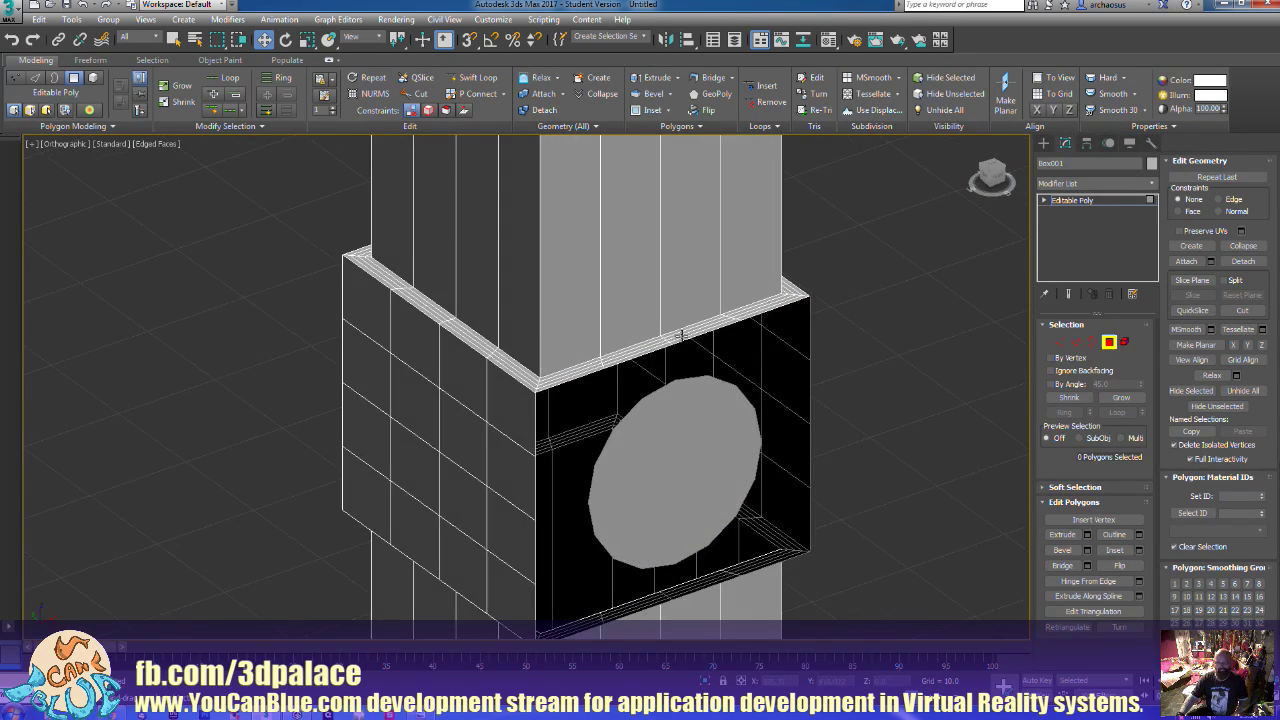
middle_click_drag(814, 421, 769, 471, "alt")
key("p")
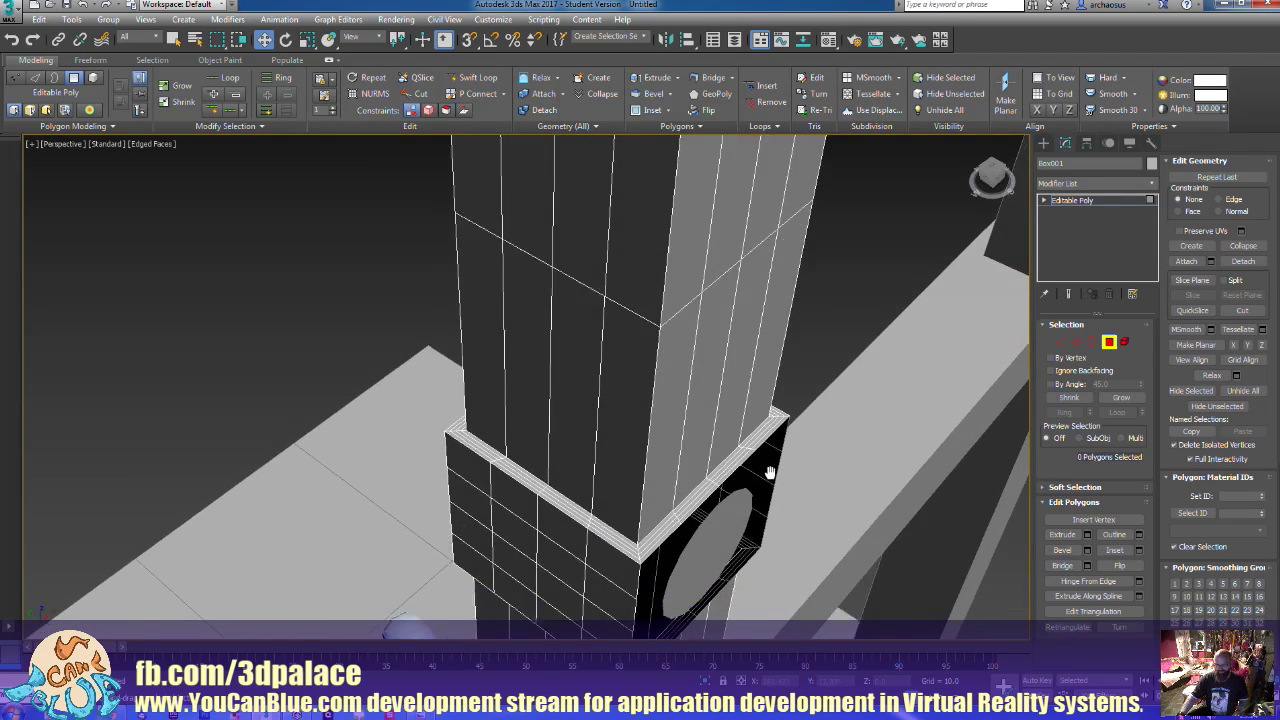
scroll(769, 471, "up", 2)
scroll(764, 472, "down", 1)
key("shift+z")
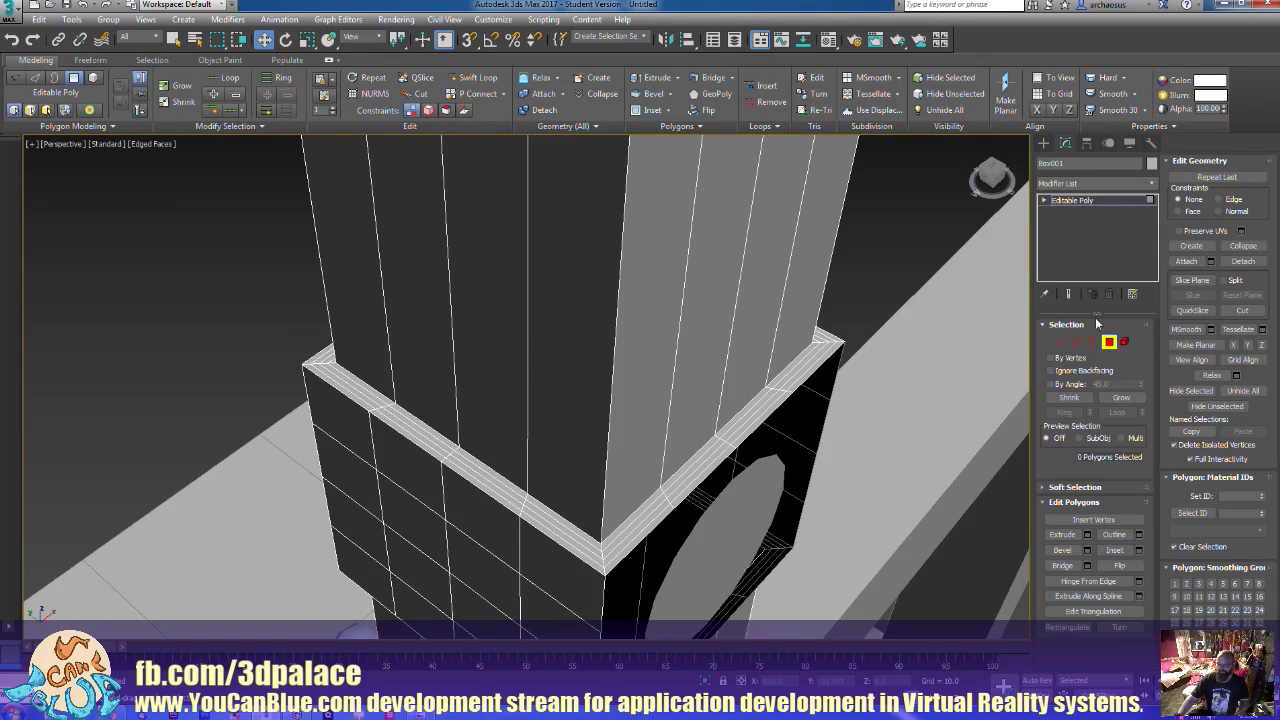
left_click(1077, 342)
left_click(1077, 343)
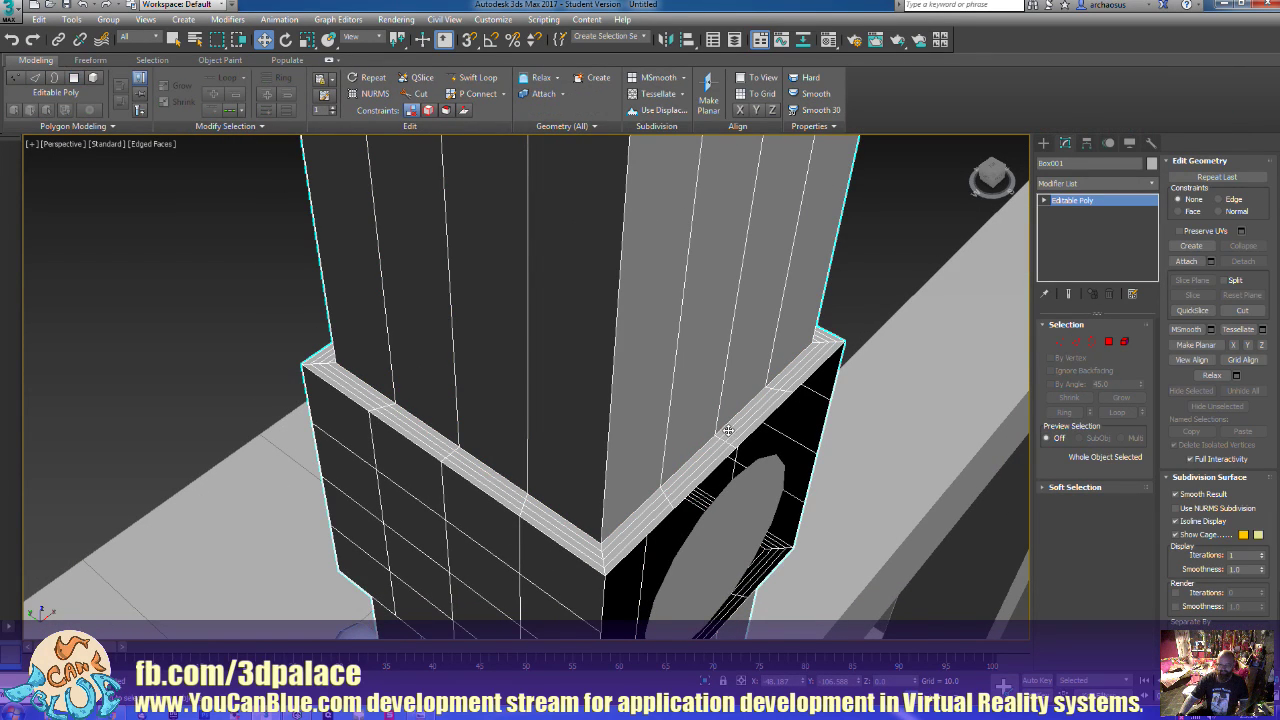
left_click(1077, 342)
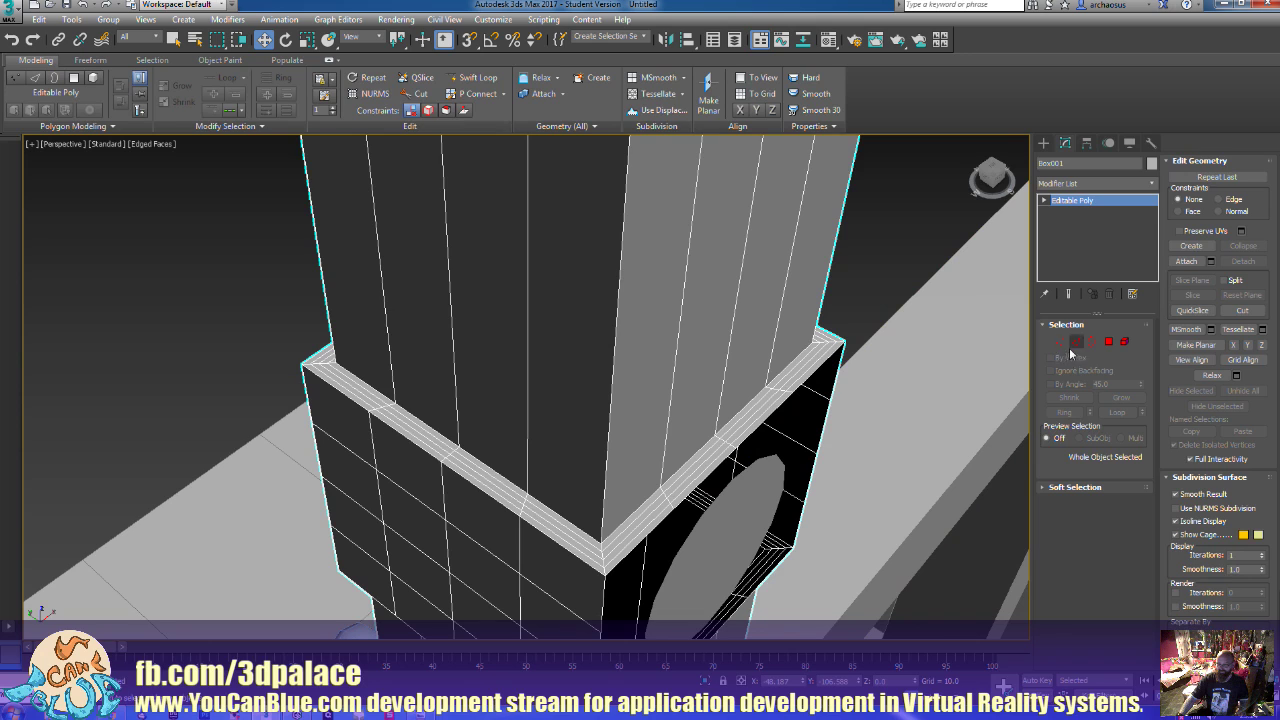
double_click(744, 416)
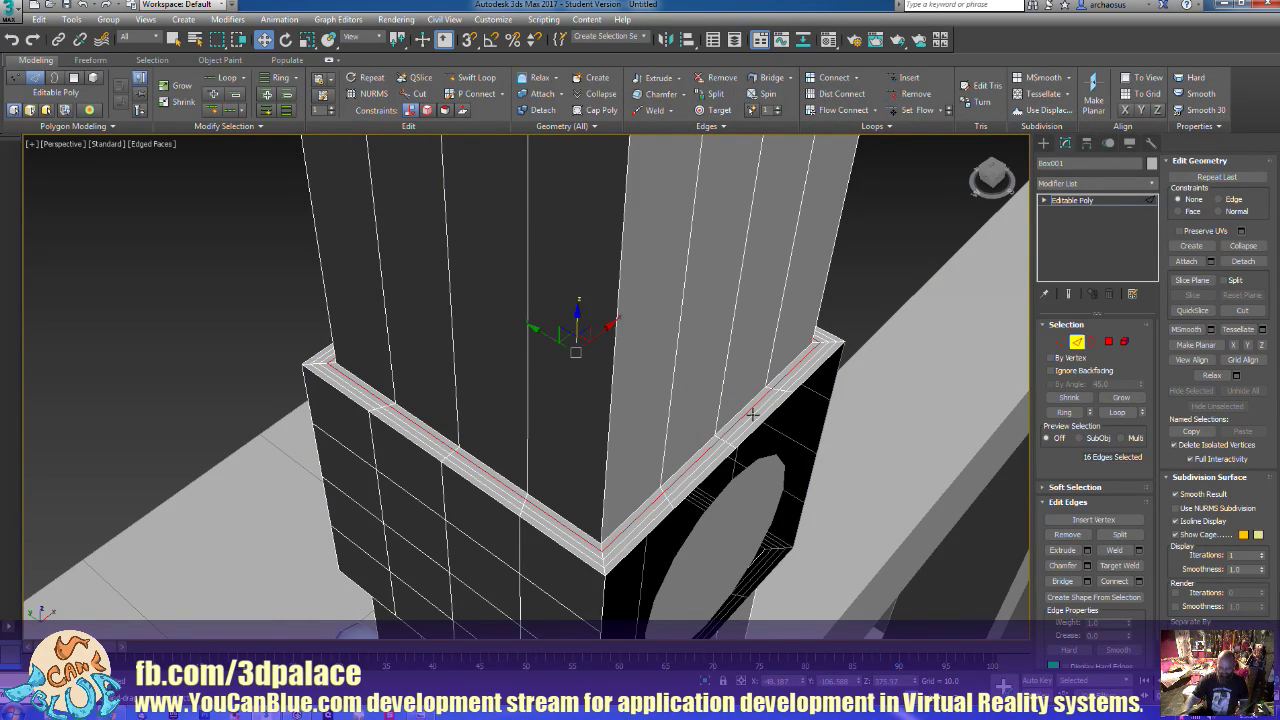
key("ctrl+BackSpace")
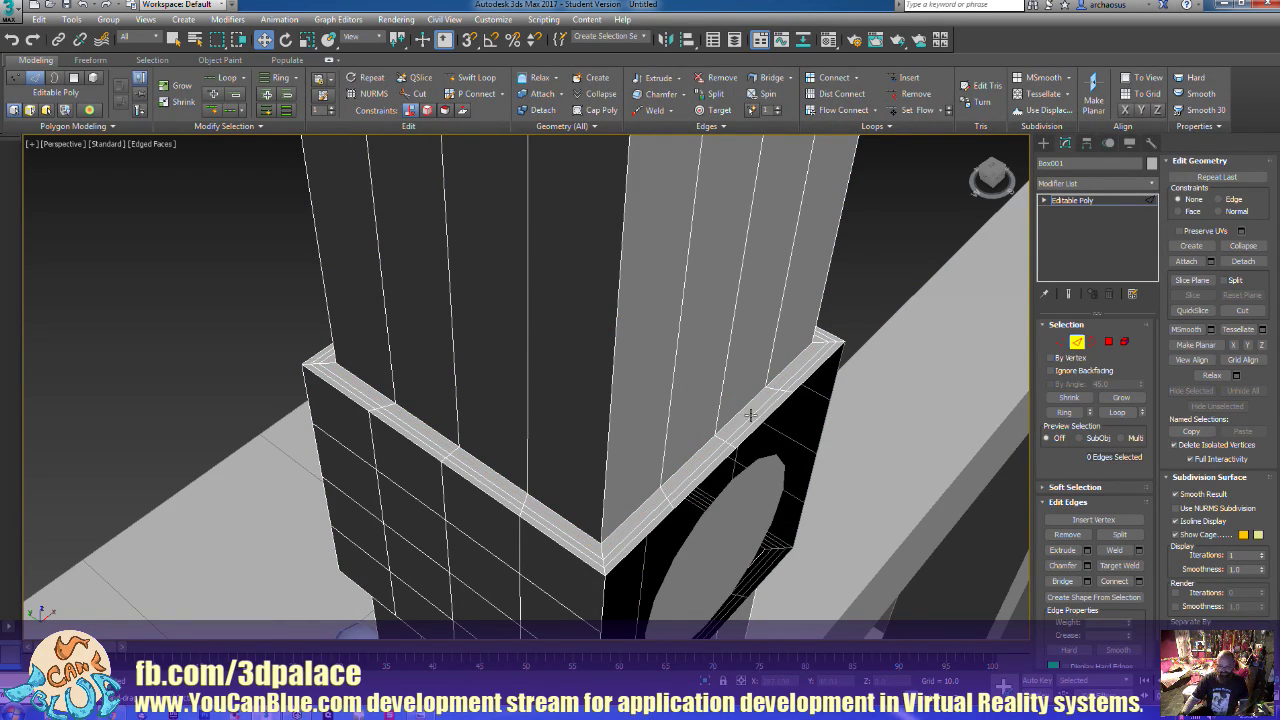
double_click(751, 416)
left_click(750, 415)
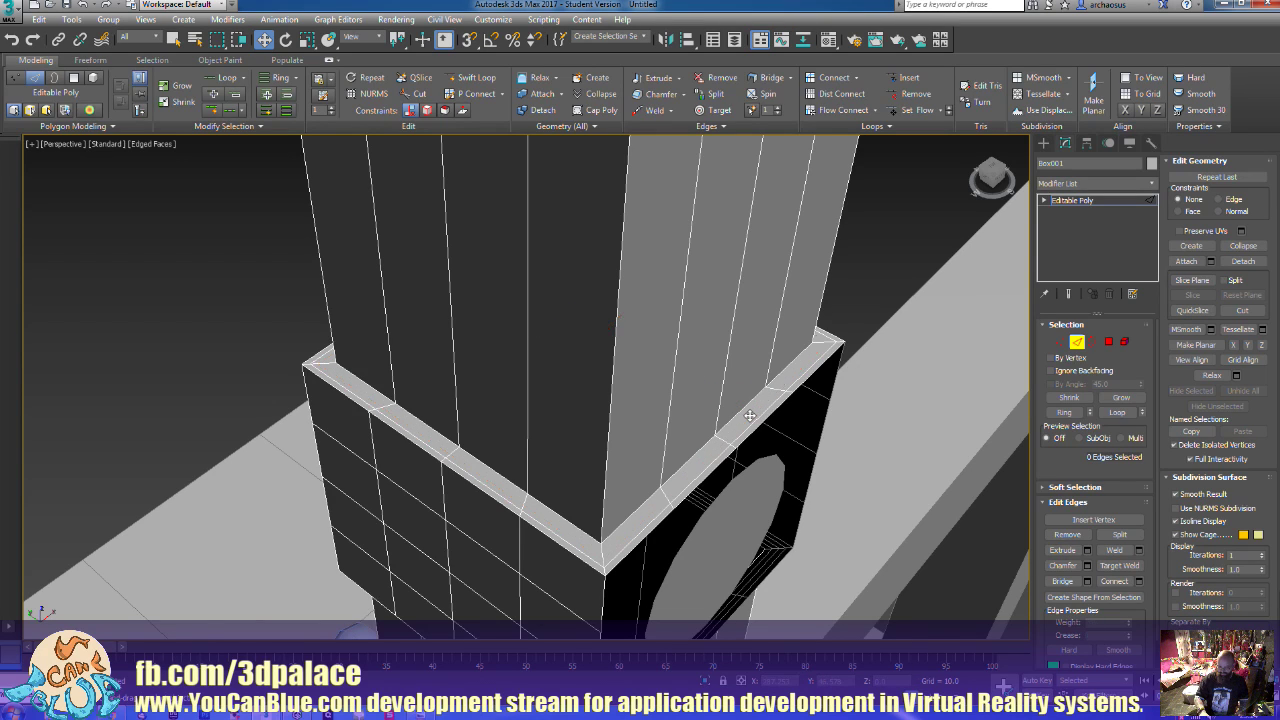
double_click(760, 413)
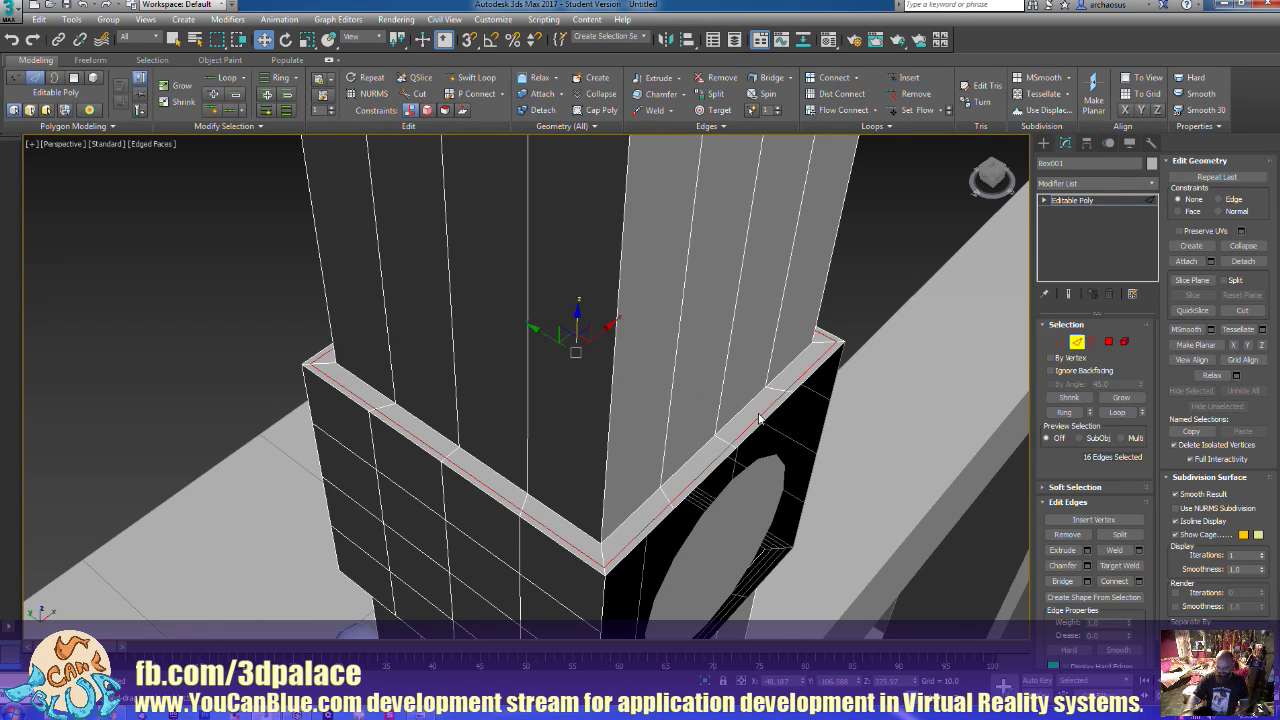
left_click(760, 418)
Remove the three inner edge loops running around the underside ledge of the band
scroll(786, 456, "down", 6)
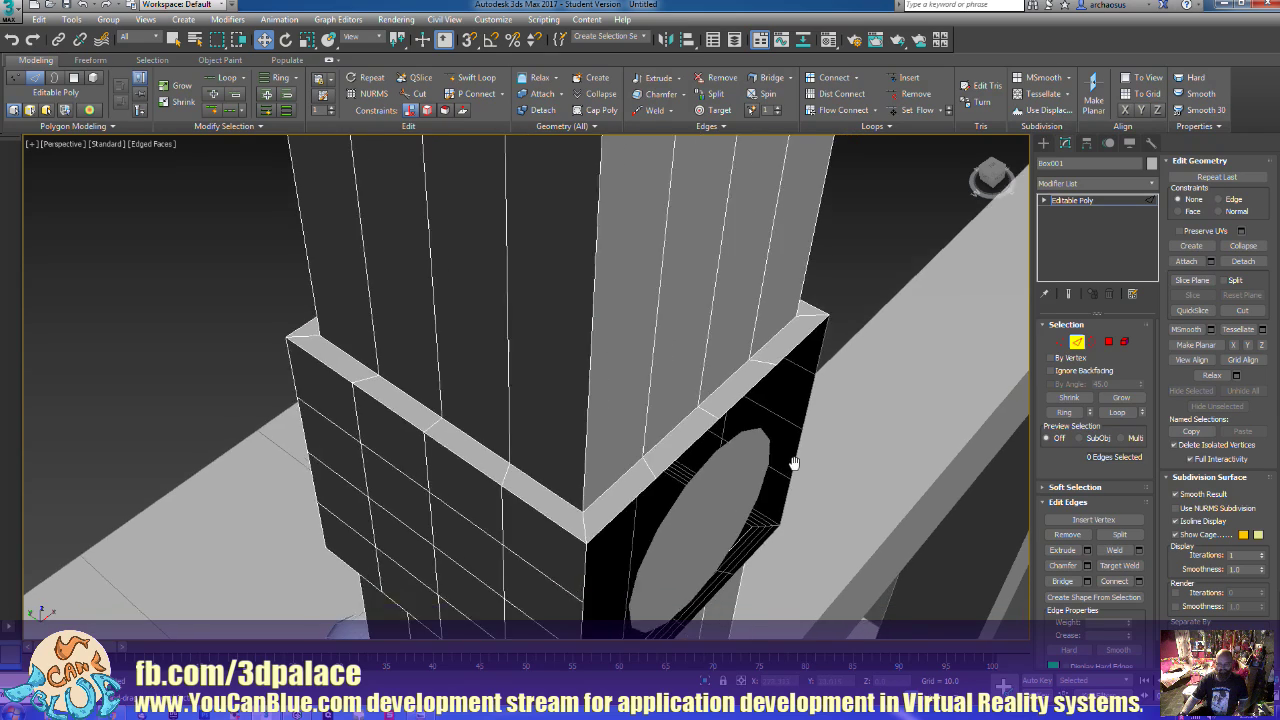
middle_click_drag(818, 494, 772, 364, "alt")
scroll(717, 480, "up", 3)
middle_click_drag(760, 555, 753, 500)
scroll(735, 385, "up", 5)
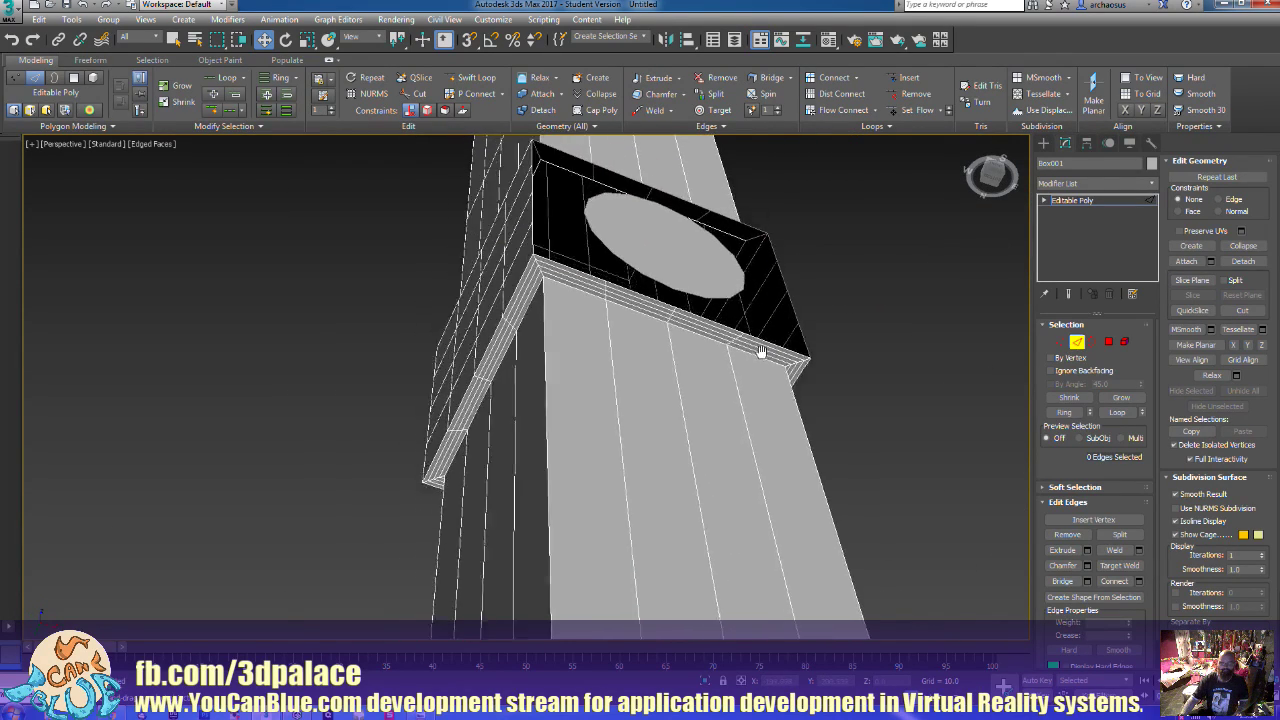
double_click(722, 337)
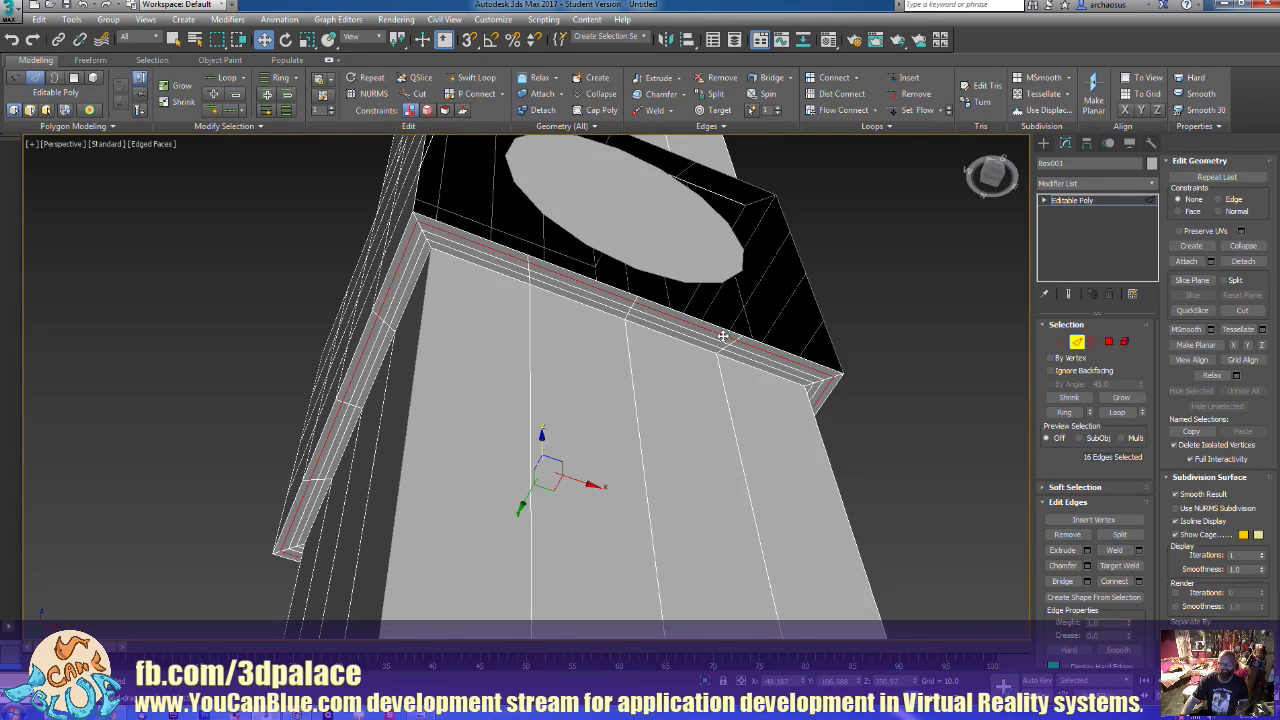
key("ctrl+Page_Up")
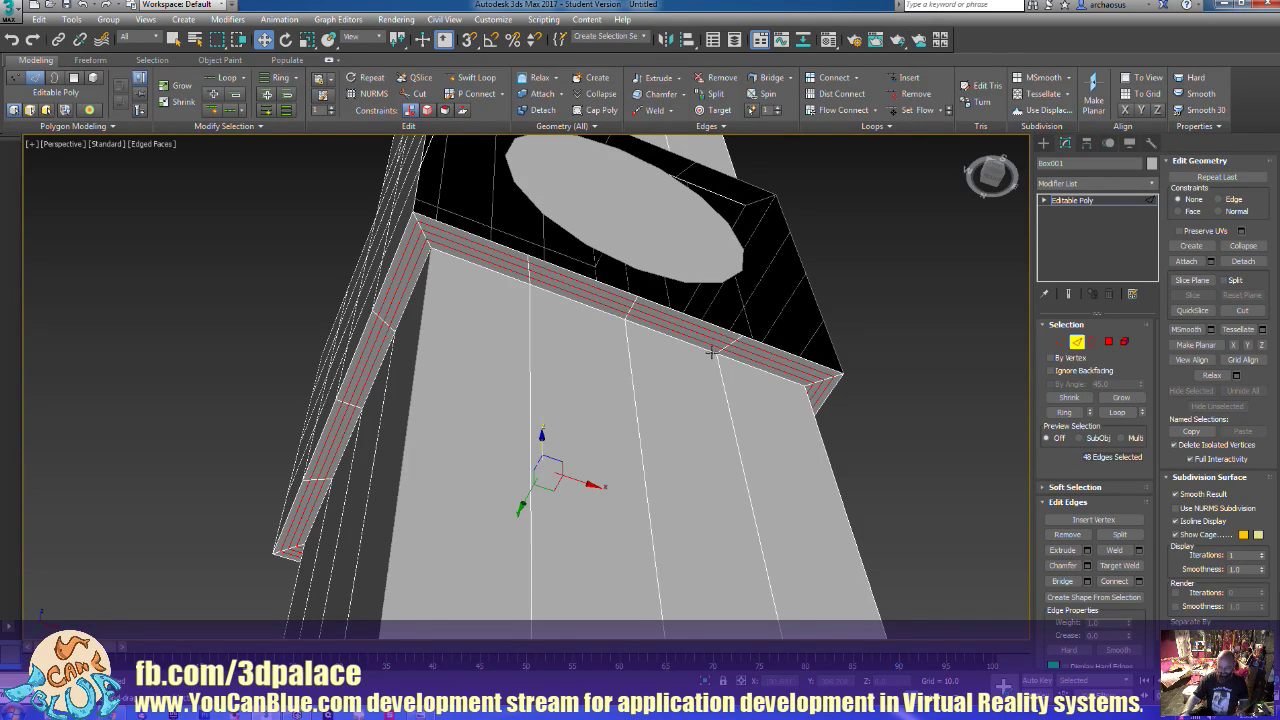
key("ctrl+d")
Attach the round disc in the band's open front to the pillar mesh at object level
scroll(713, 345, "up", 4)
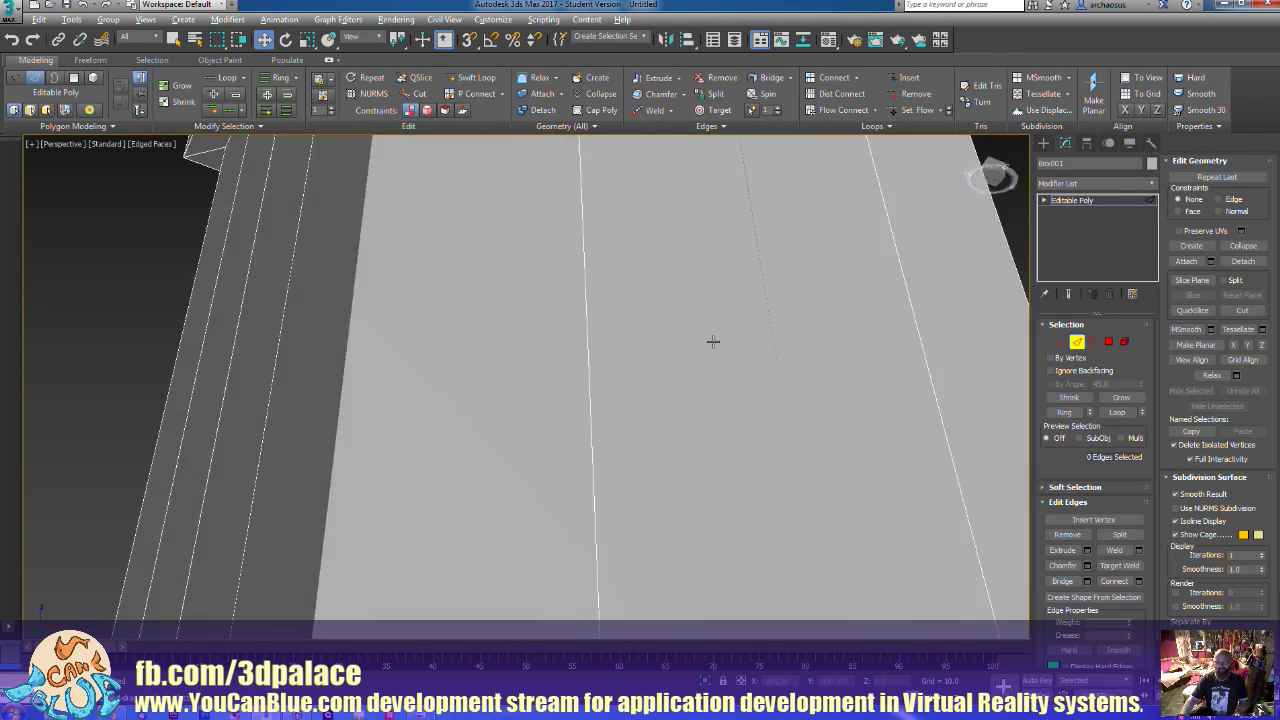
scroll(714, 390, "up", 2)
scroll(716, 370, "down", 7)
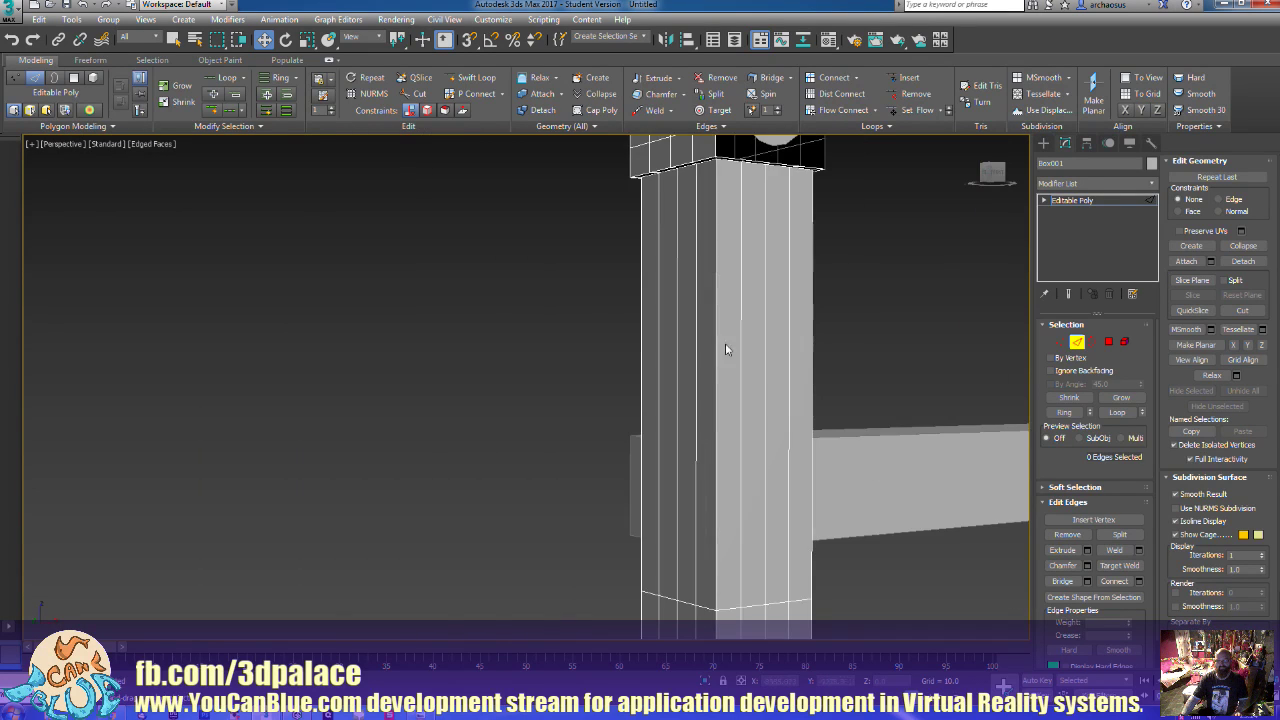
middle_click_drag(726, 349, 669, 529, "alt")
scroll(657, 511, "up", 3)
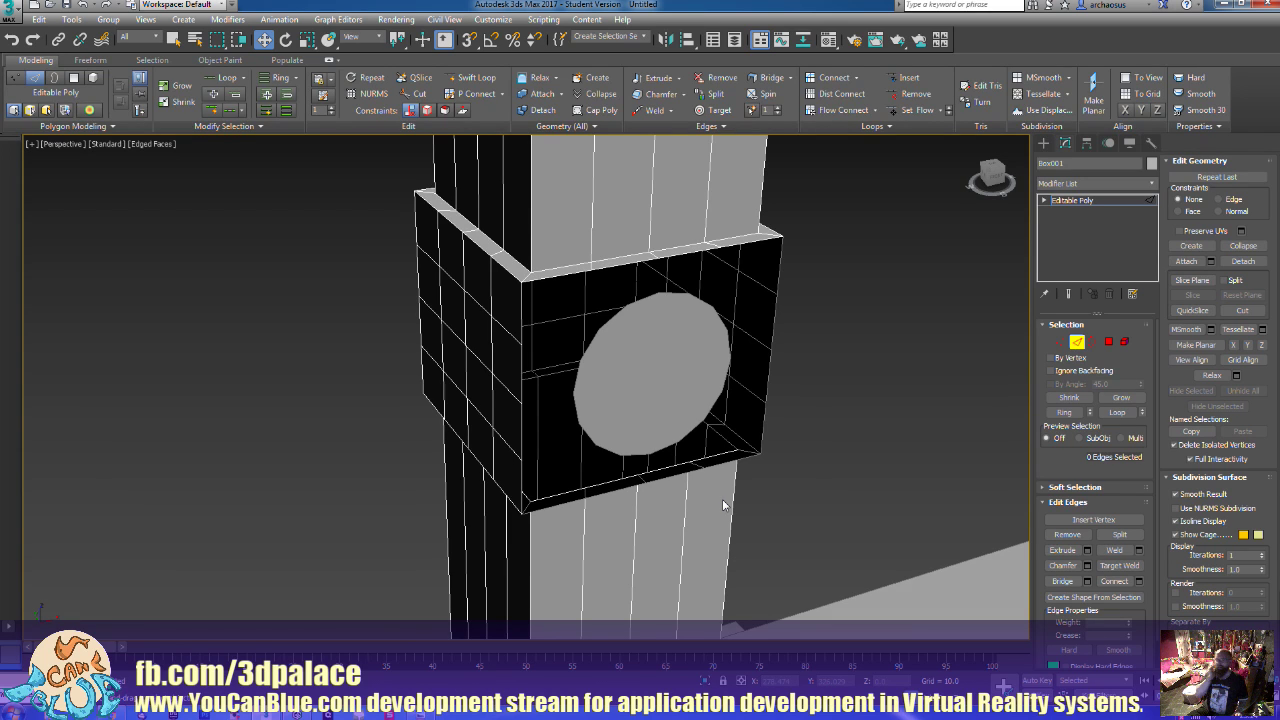
middle_click_drag(766, 449, 725, 453, "alt")
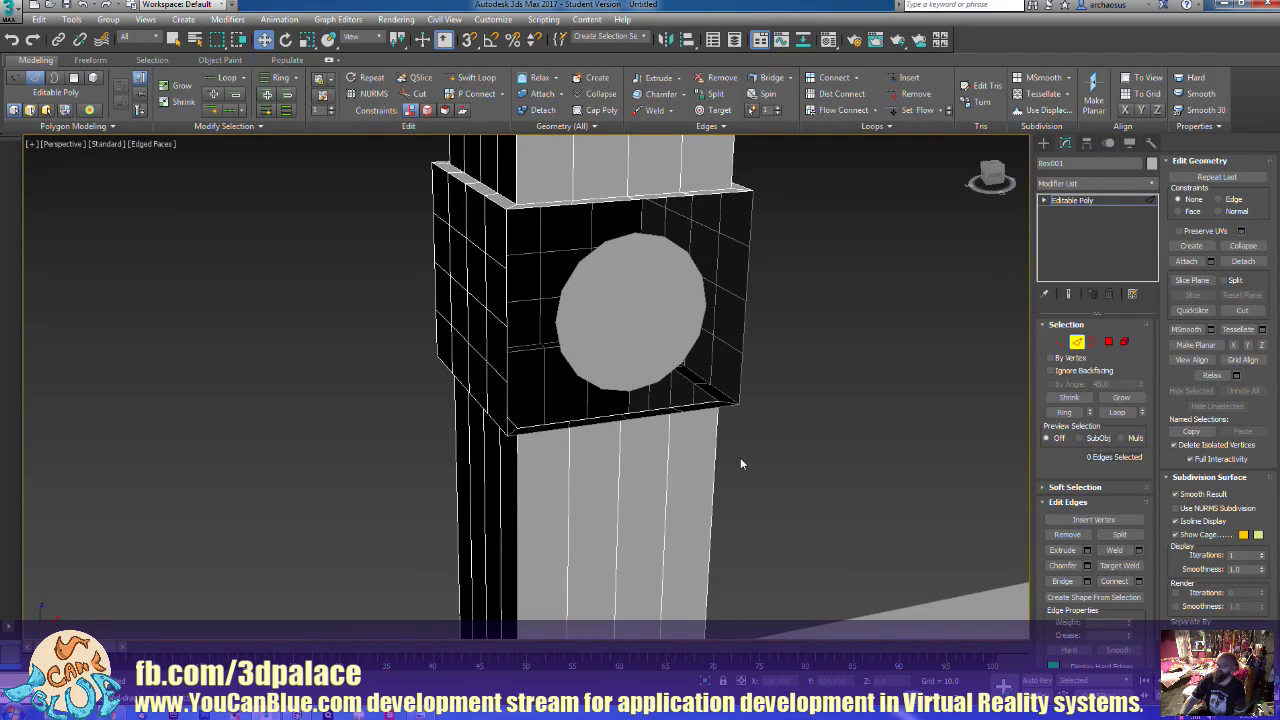
left_click(1109, 343)
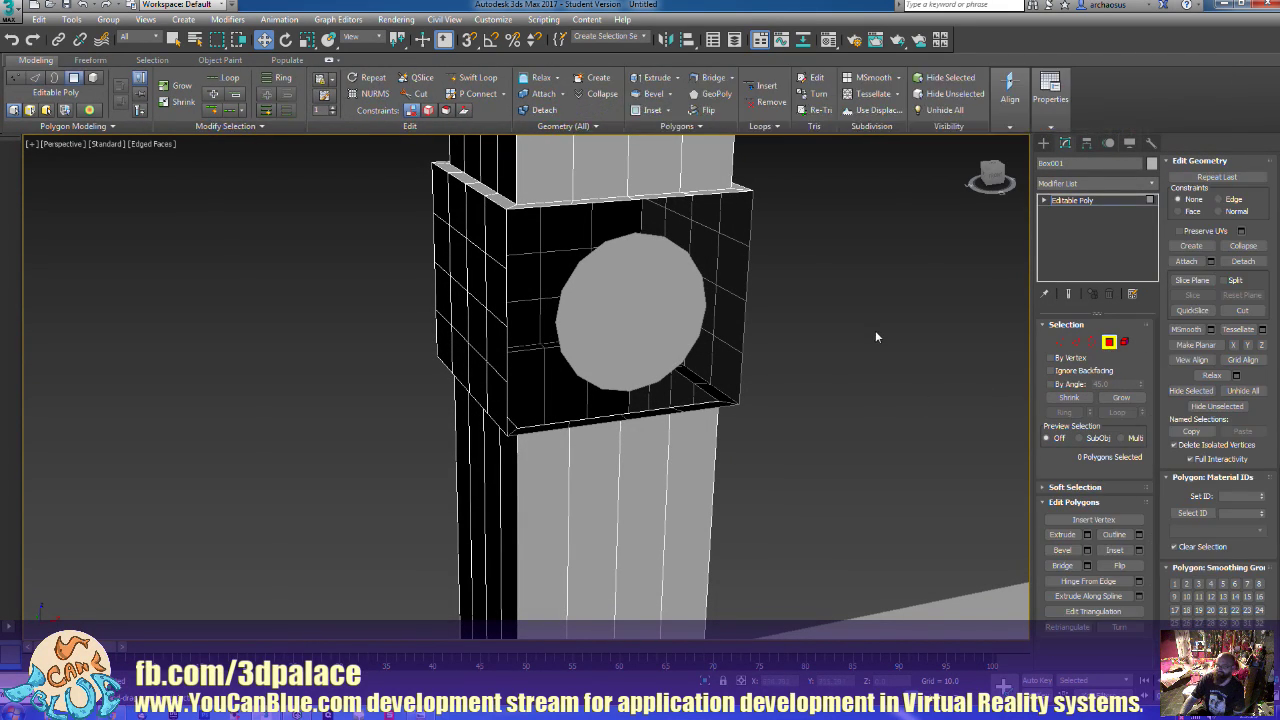
left_click(1109, 343)
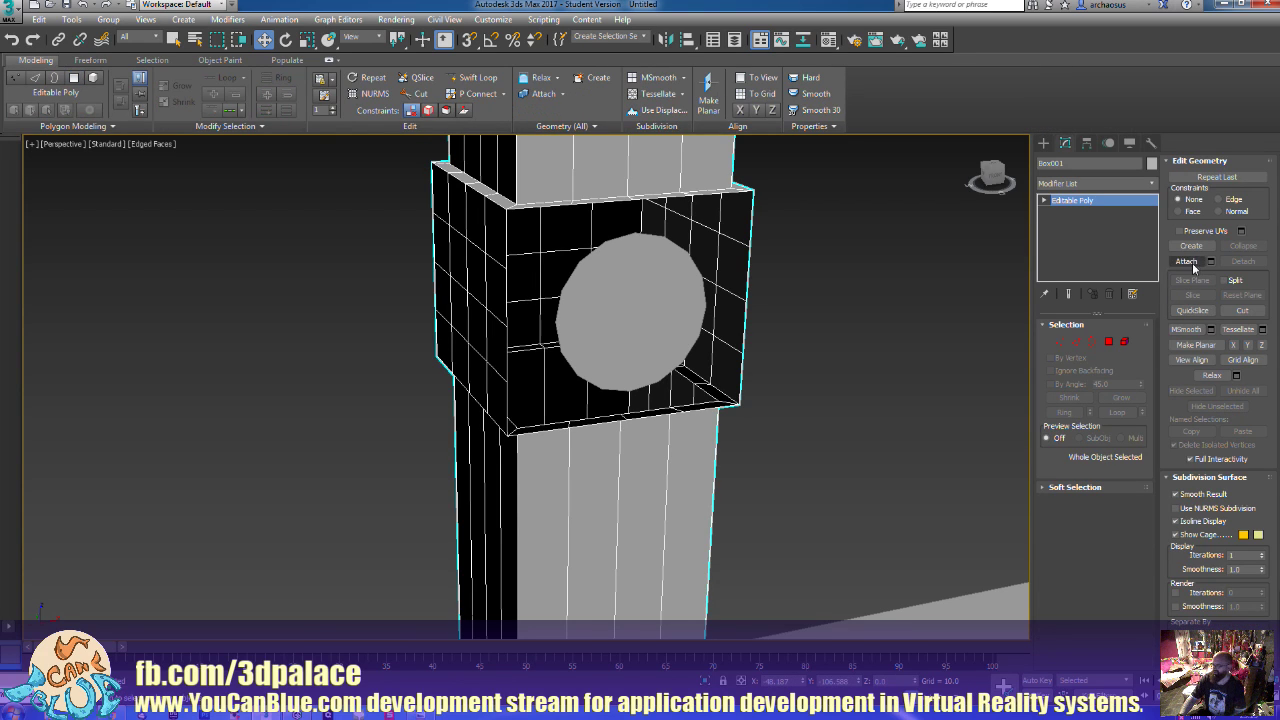
left_click(1192, 263)
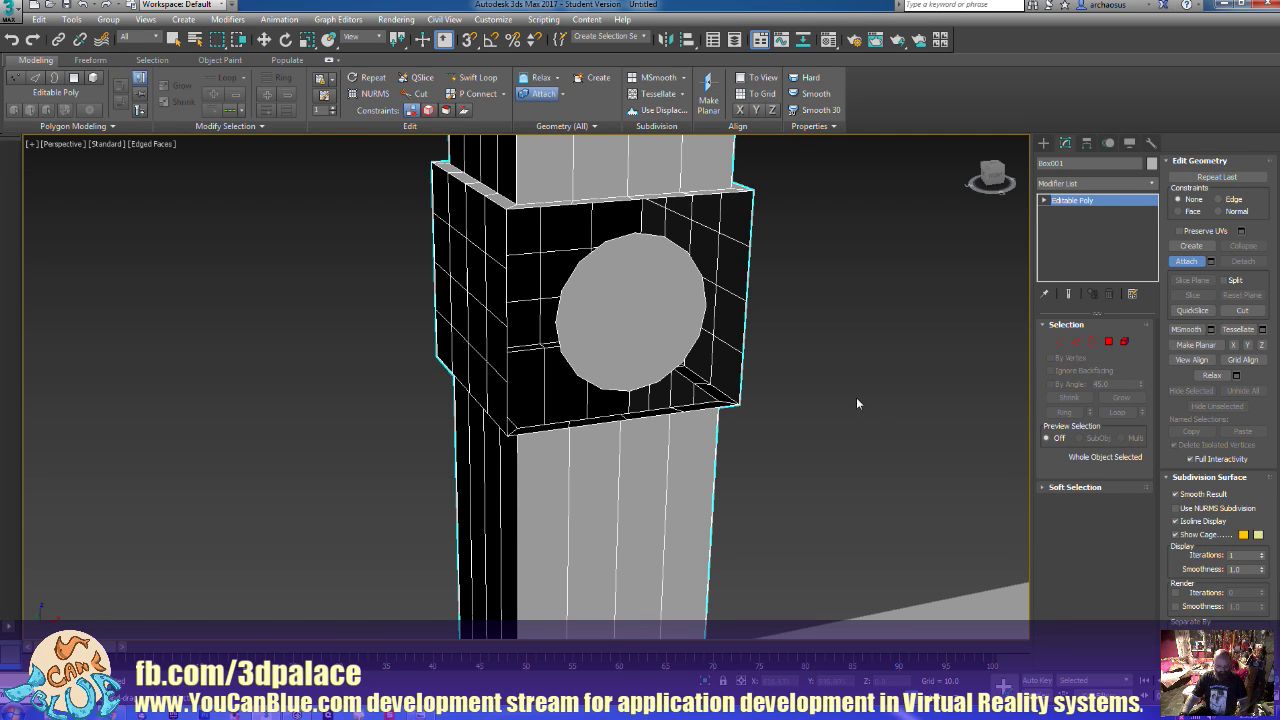
middle_click_drag(856, 398, 972, 443)
scroll(834, 436, "up", 4)
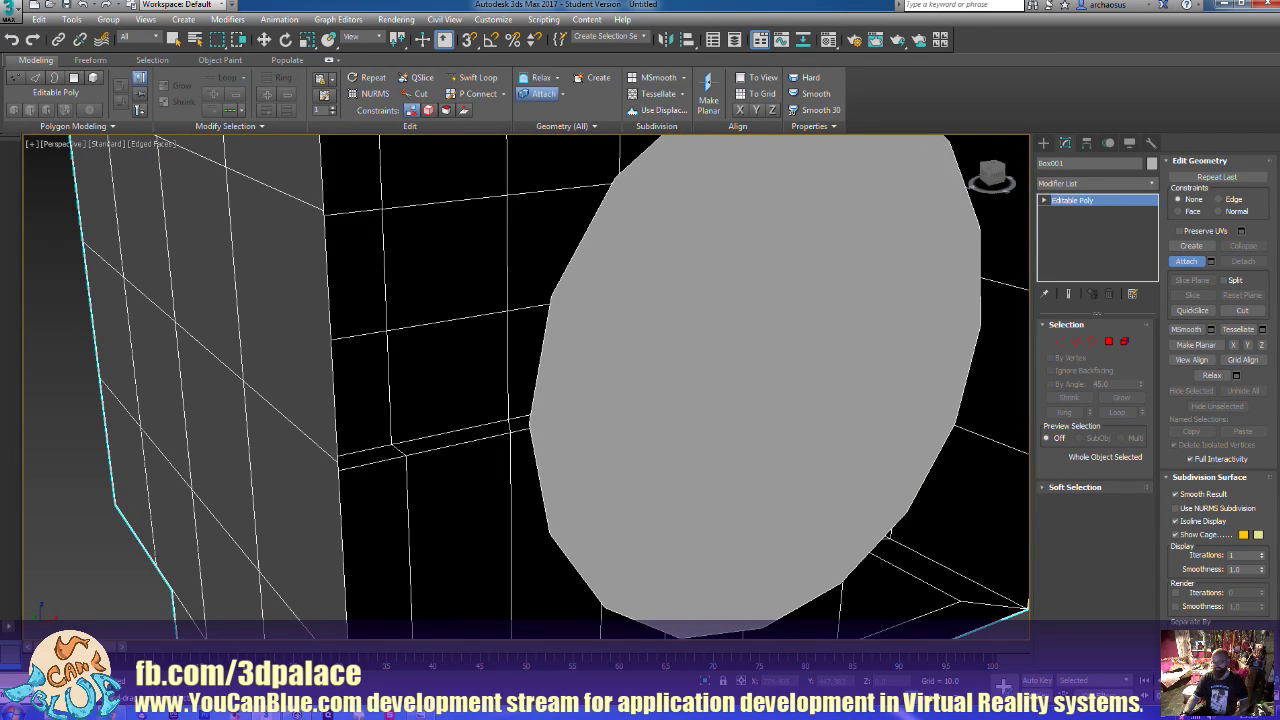
right_click(888, 450)
Inset the round disc polygon slightly to create a thin ring around its rim
scroll(887, 455, "down", 5)
scroll(887, 457, "up", 2)
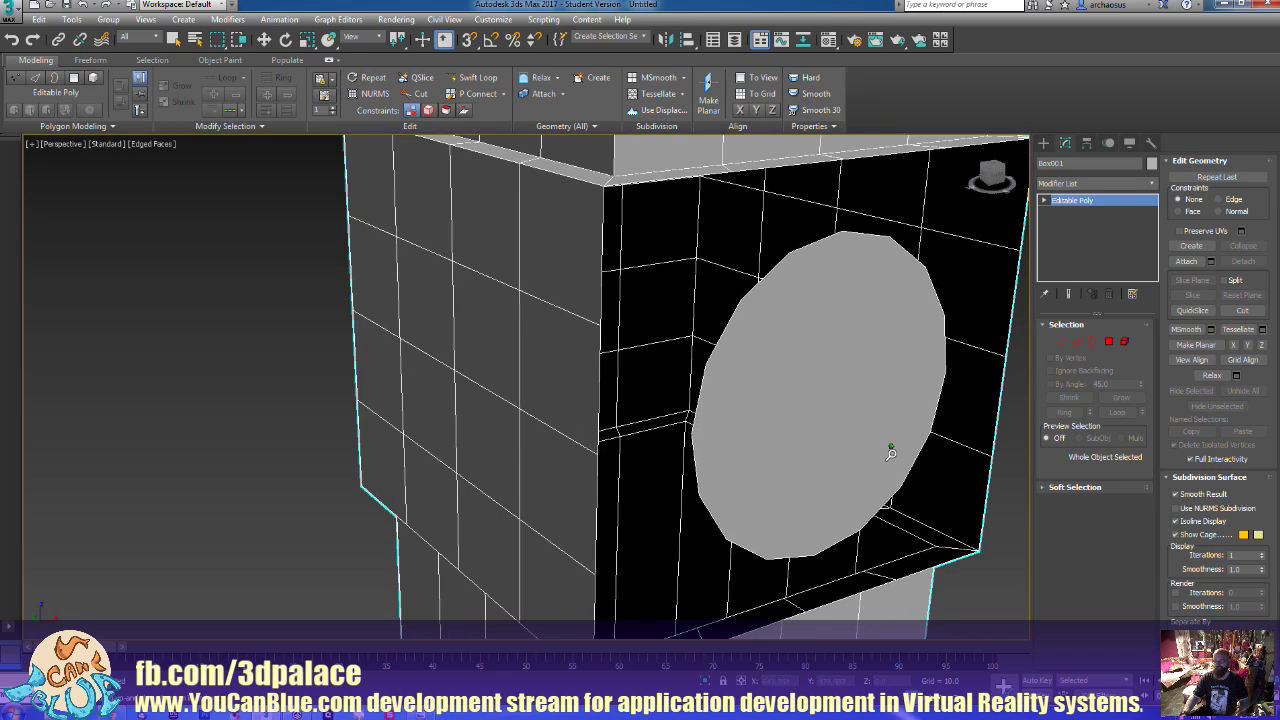
middle_click_drag(891, 443, 793, 449)
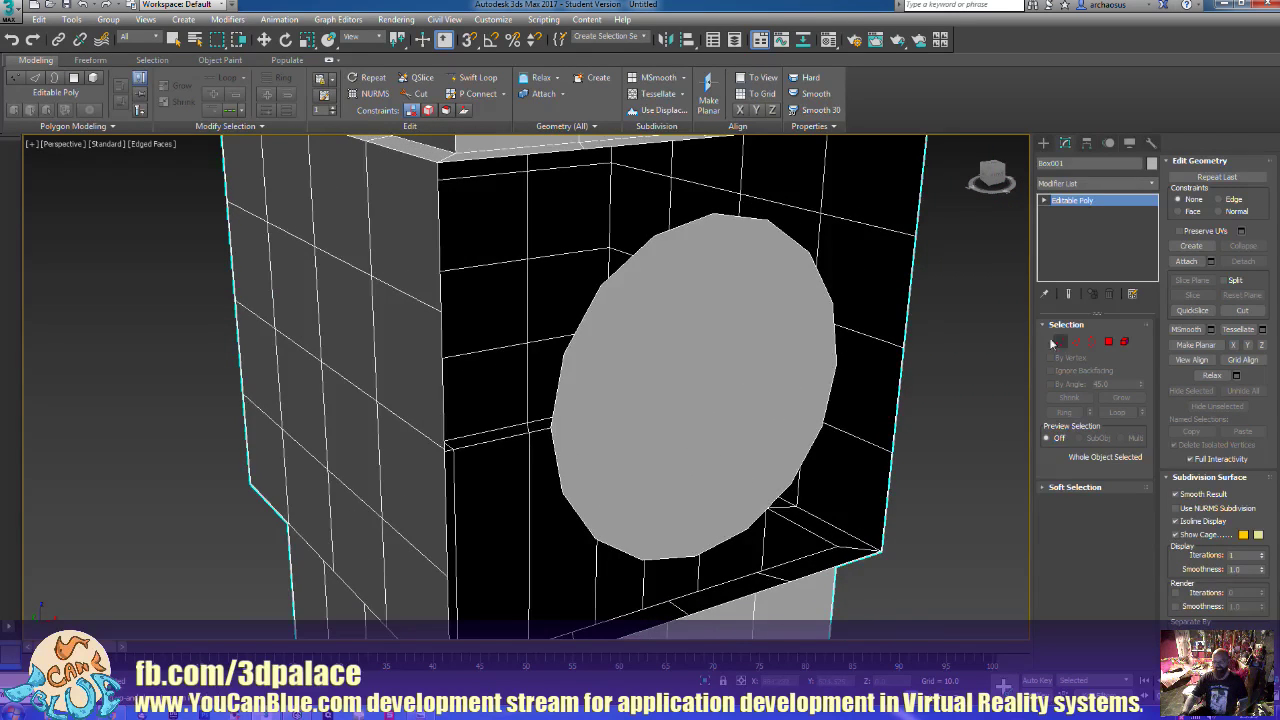
key("w")
left_click(1108, 342)
left_click(767, 492)
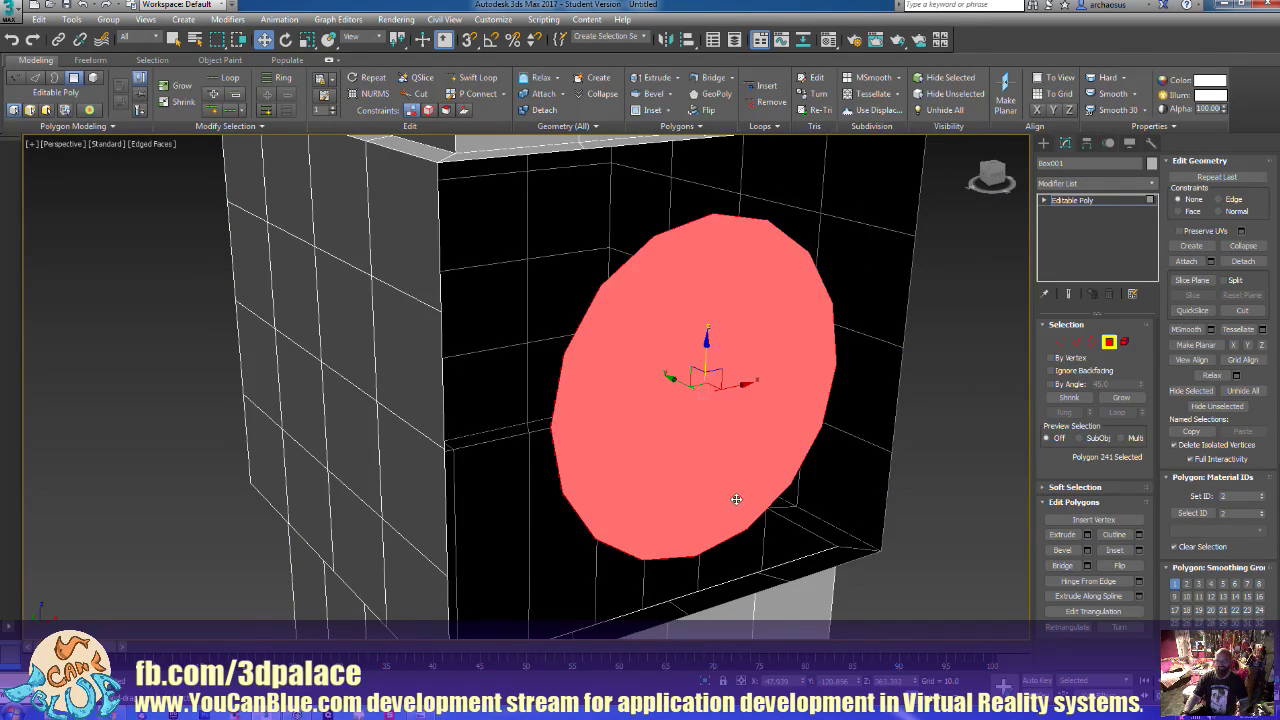
left_click(1114, 550)
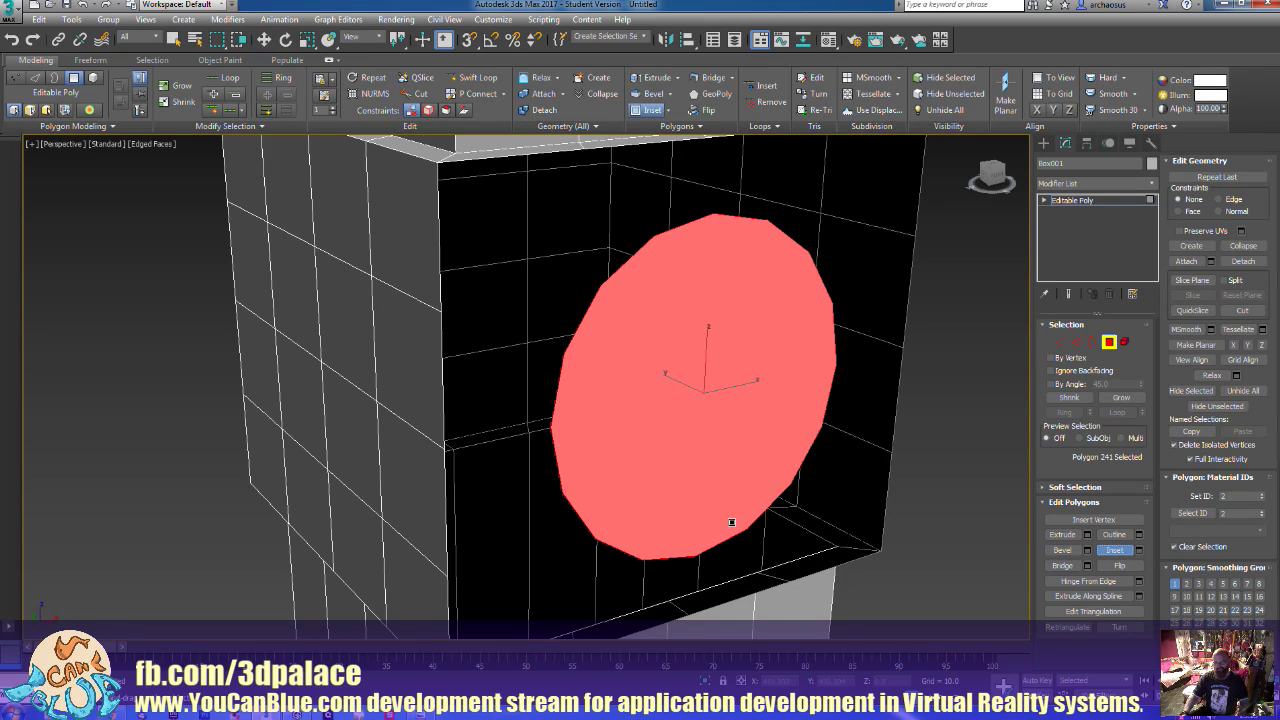
left_click_drag(715, 511, 717, 509)
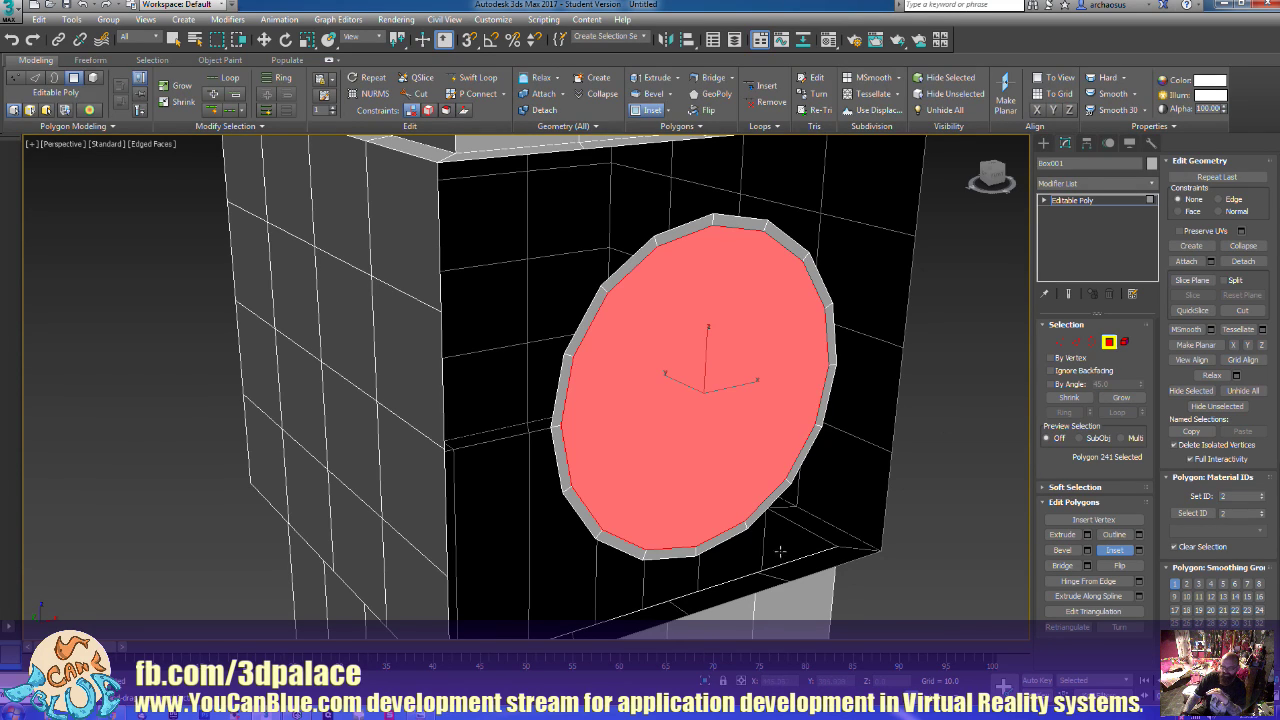
Select all 16 ring polygons around the disc's rim, extrude them a short distance inward, and return to object level
left_click(729, 541)
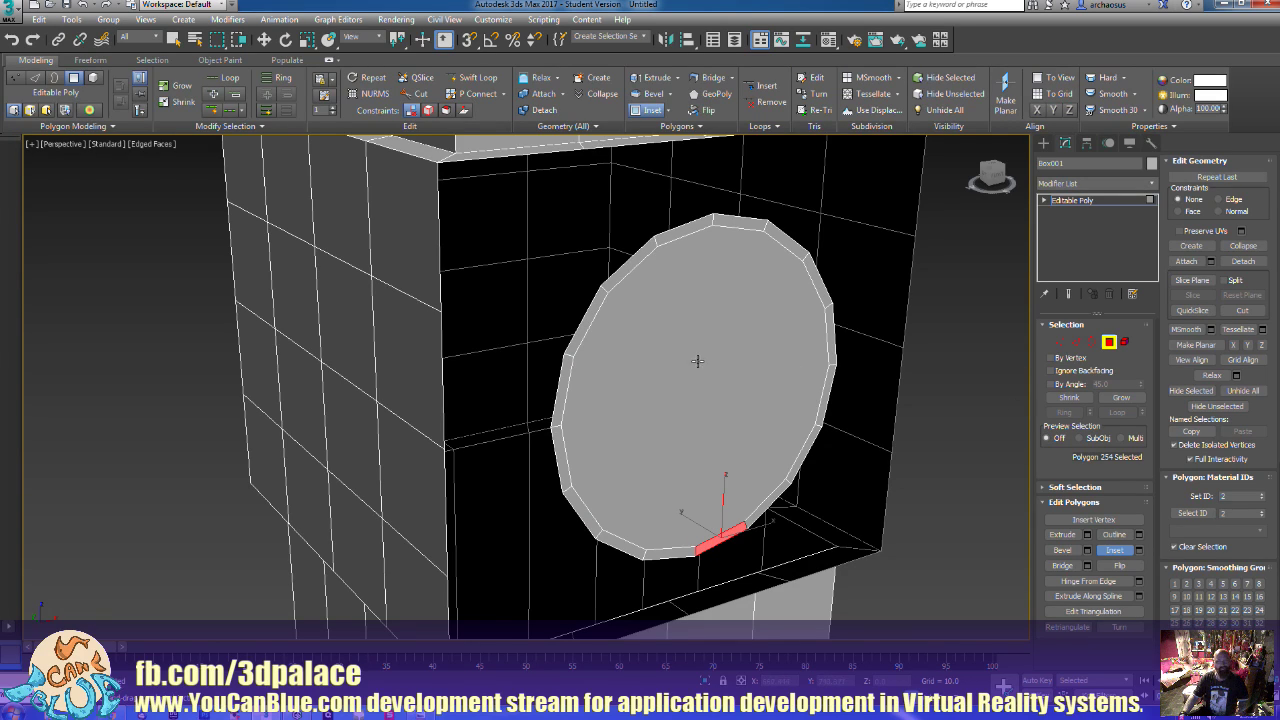
key("w")
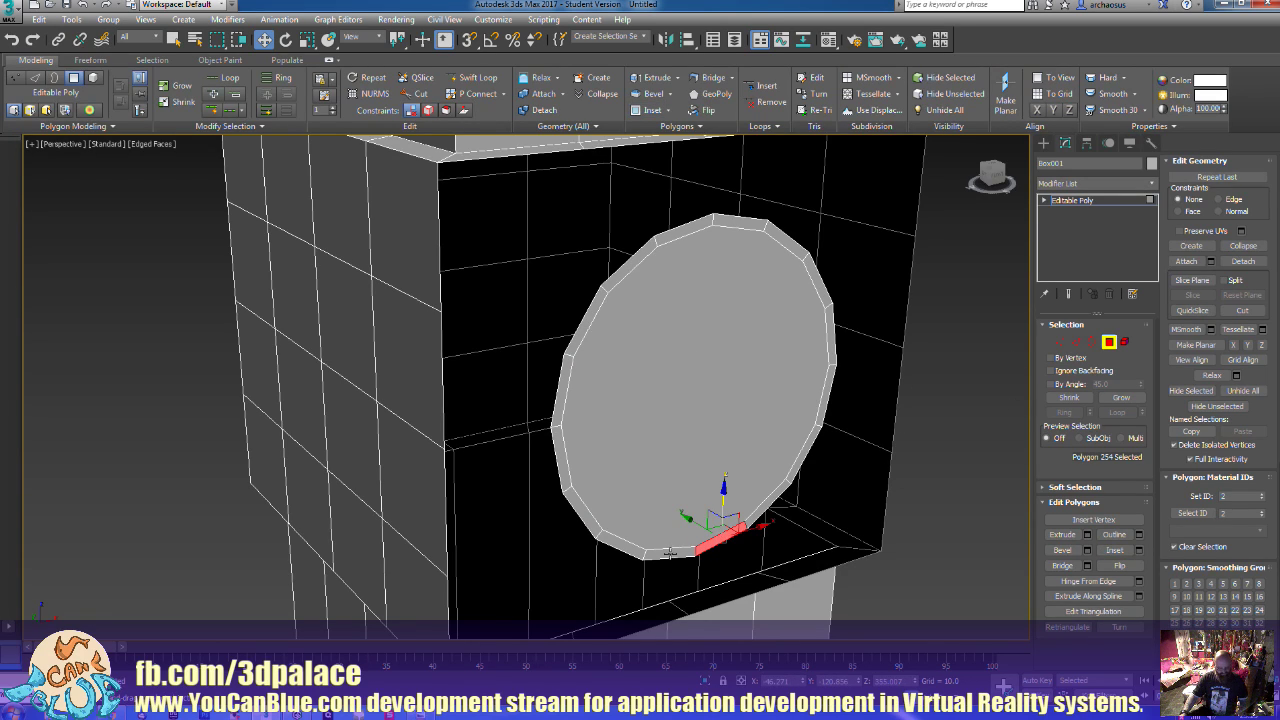
left_click(670, 552, "ctrl")
left_click(620, 545, "ctrl")
left_click(590, 522, "ctrl")
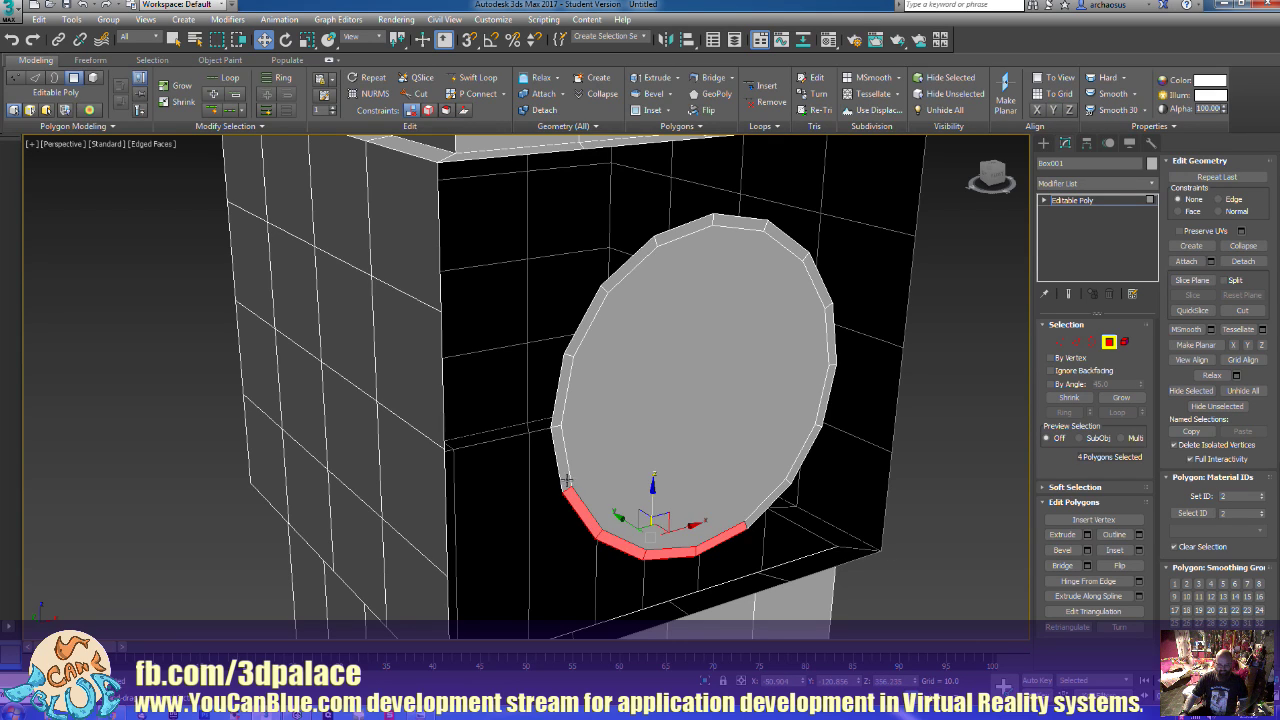
left_click(566, 478, "ctrl")
left_click(557, 408, "ctrl")
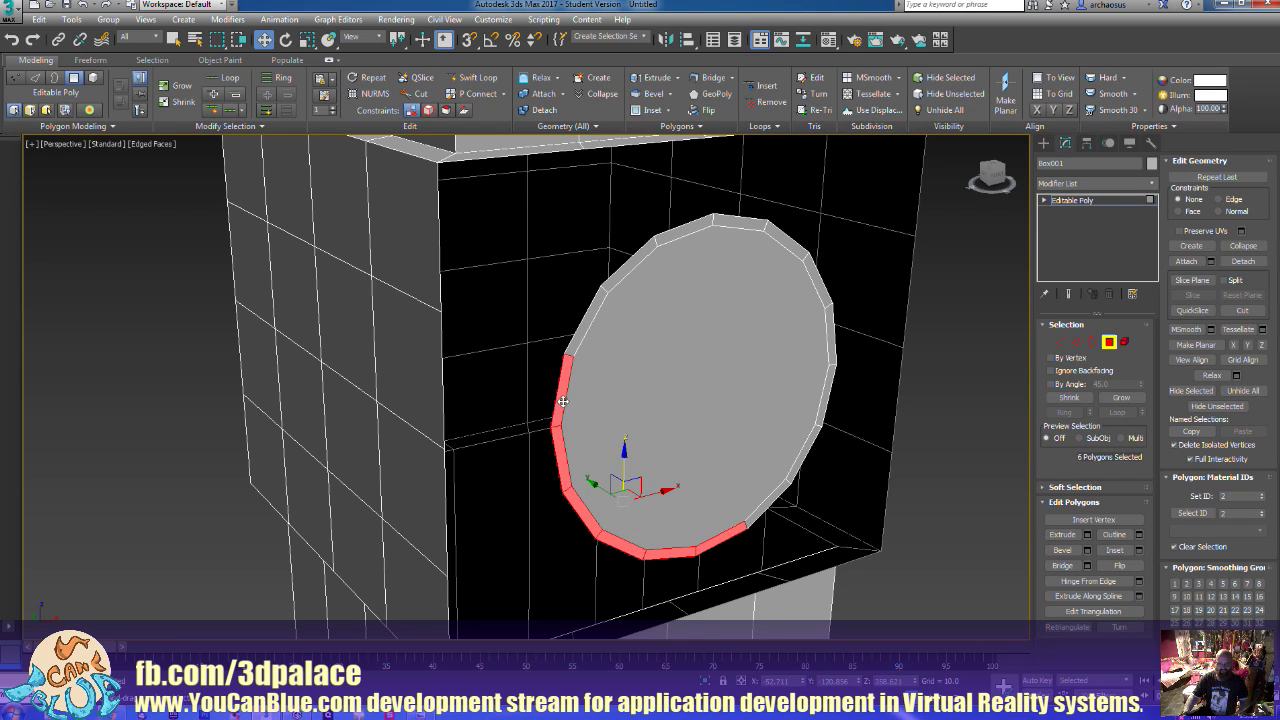
left_click(601, 301, "ctrl")
left_click(625, 274, "ctrl")
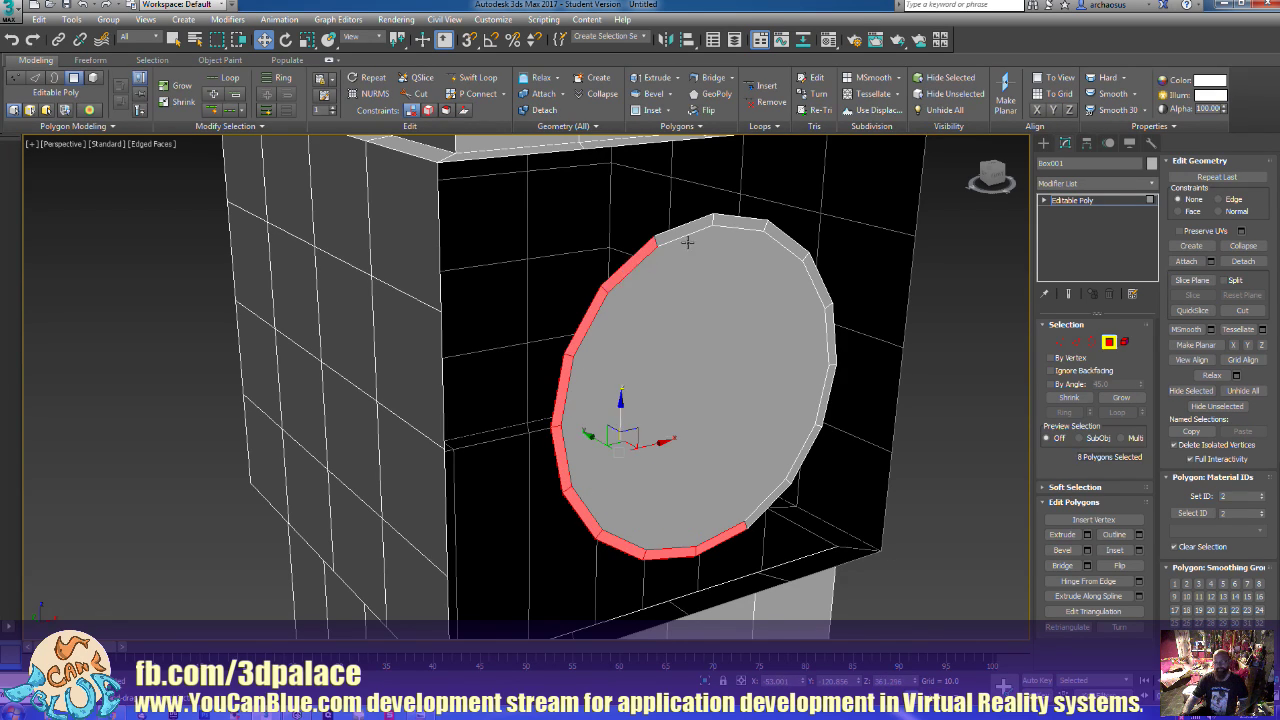
left_click(692, 228, "ctrl")
left_click(744, 227, "ctrl")
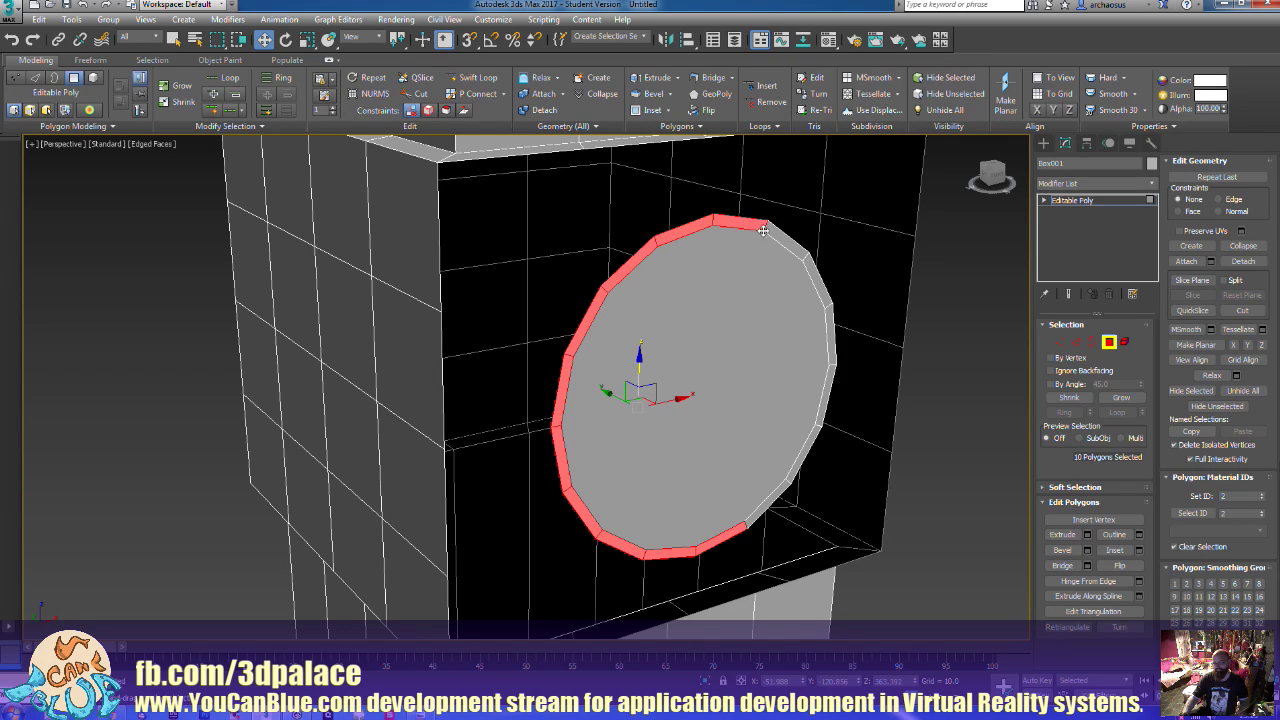
left_click(779, 240, "ctrl")
left_click(818, 281, "ctrl")
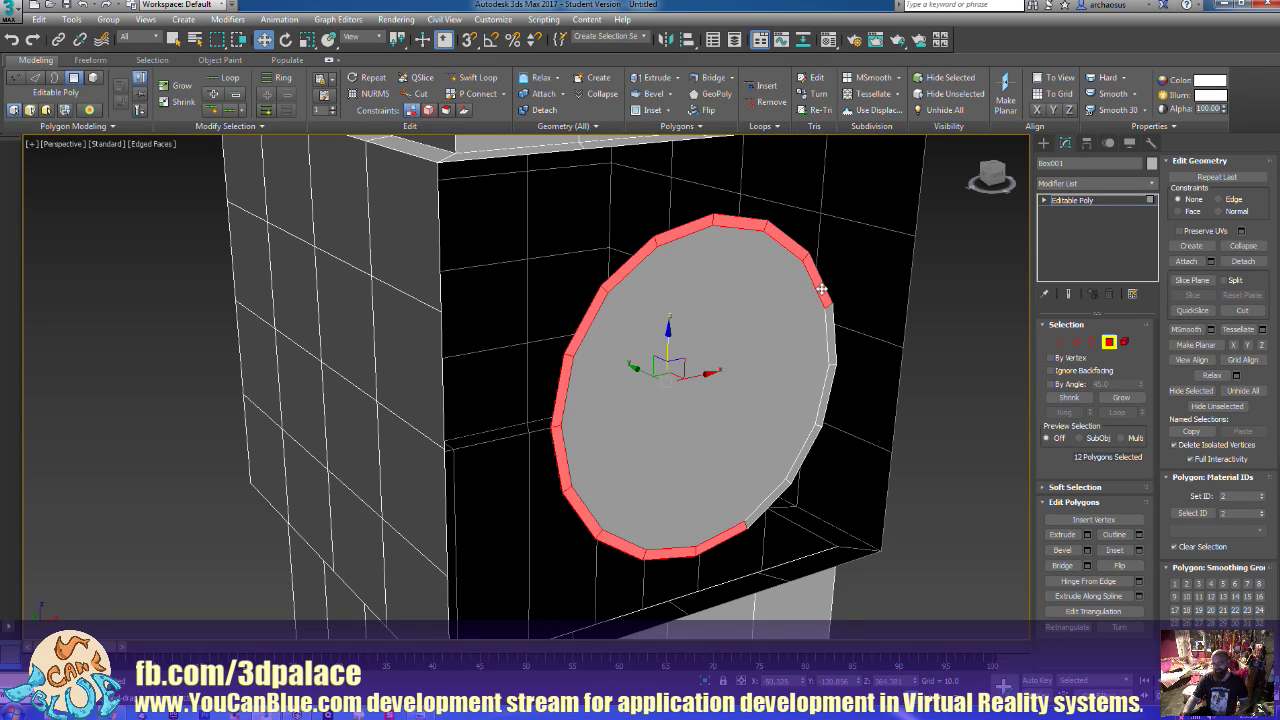
left_click(829, 340, "ctrl")
left_click(828, 380, "ctrl")
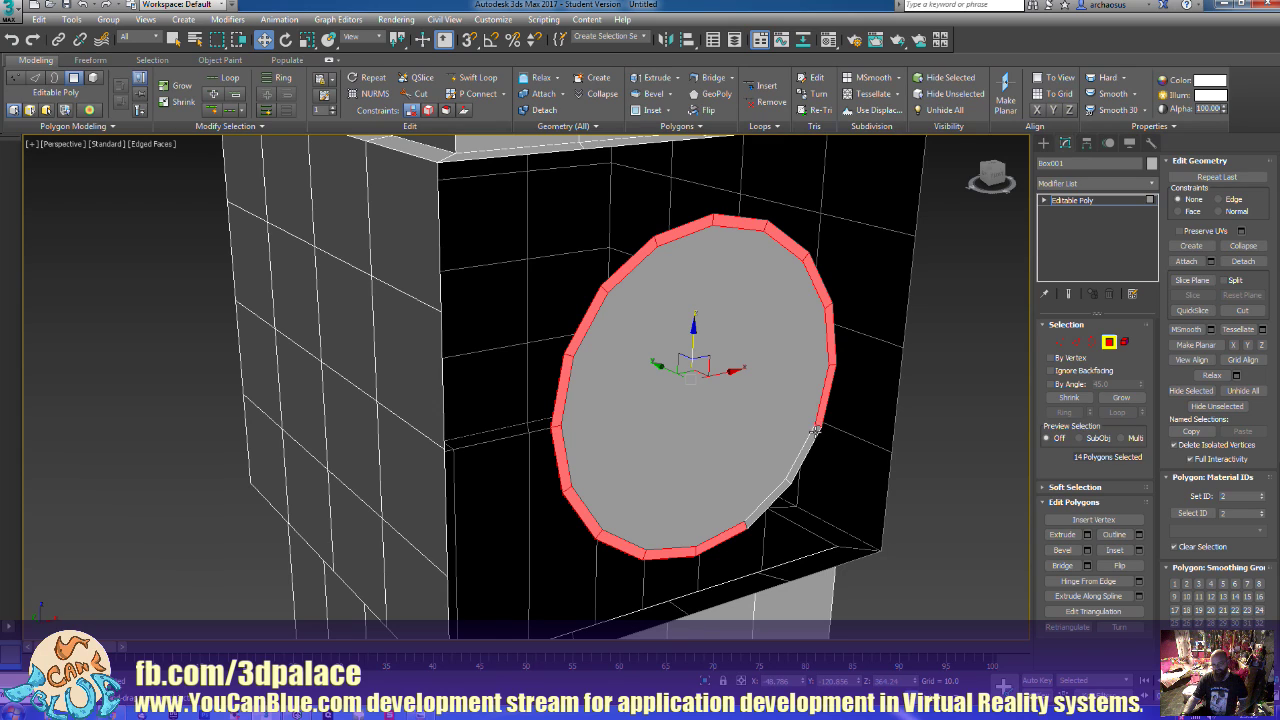
left_click(815, 430, "ctrl")
left_click(773, 491, "ctrl")
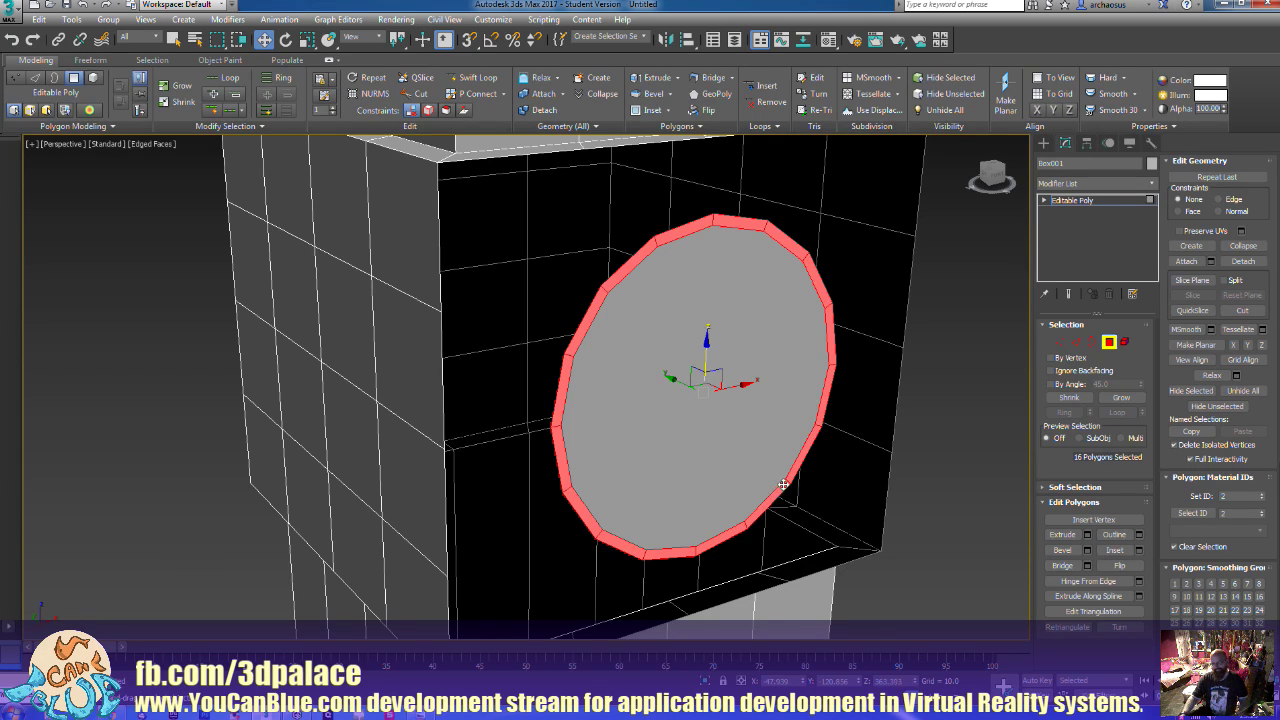
left_click(1062, 534)
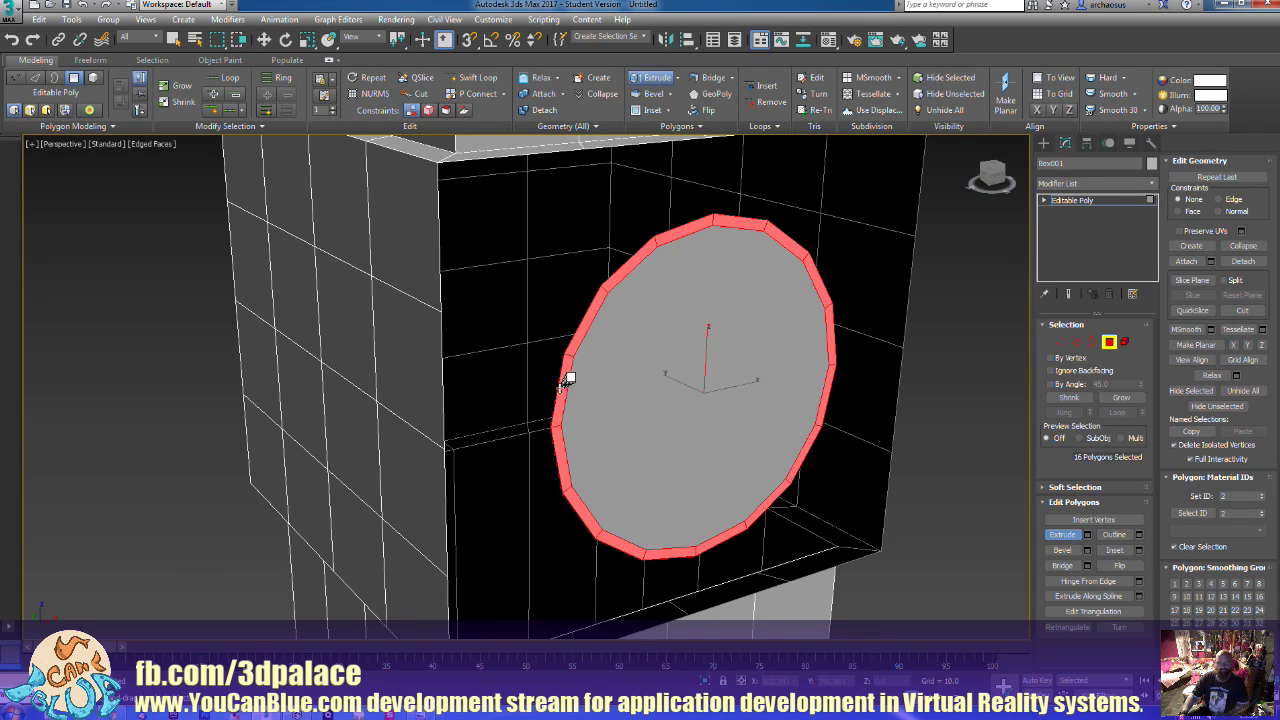
left_click_drag(567, 372, 566, 380)
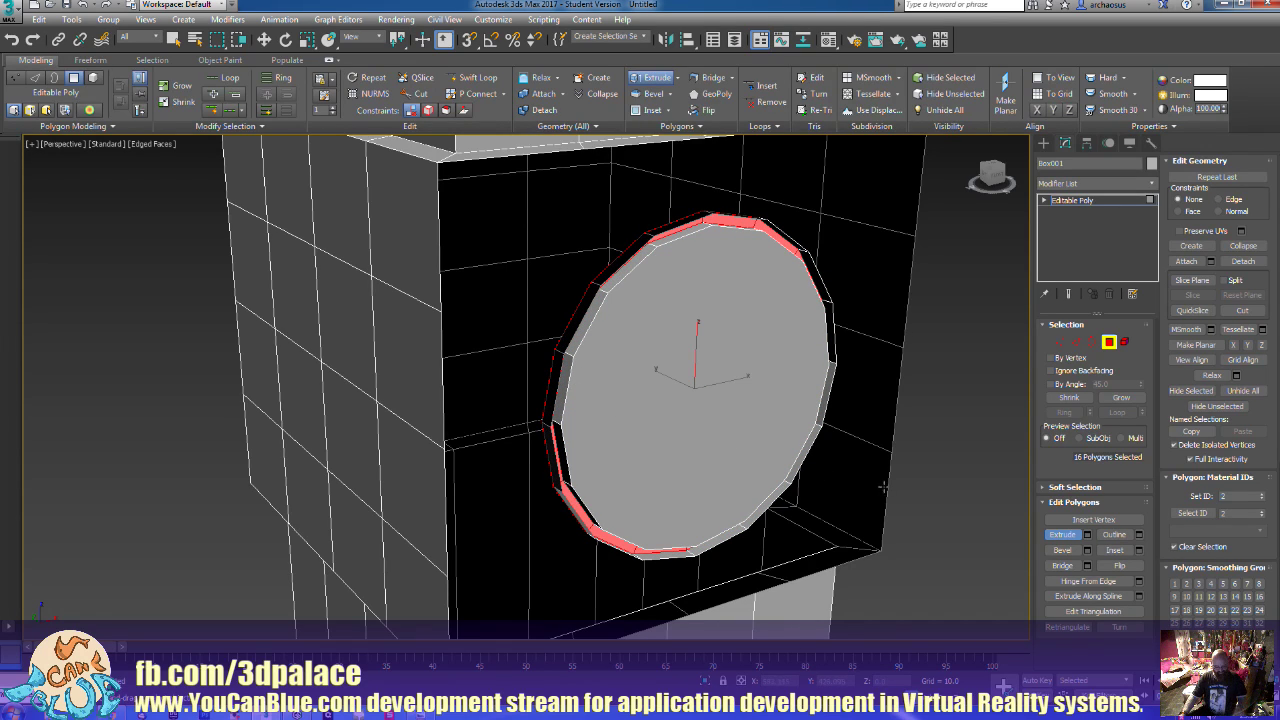
middle_click_drag(868, 486, 923, 519, "alt")
middle_click_drag(928, 479, 962, 474, "alt")
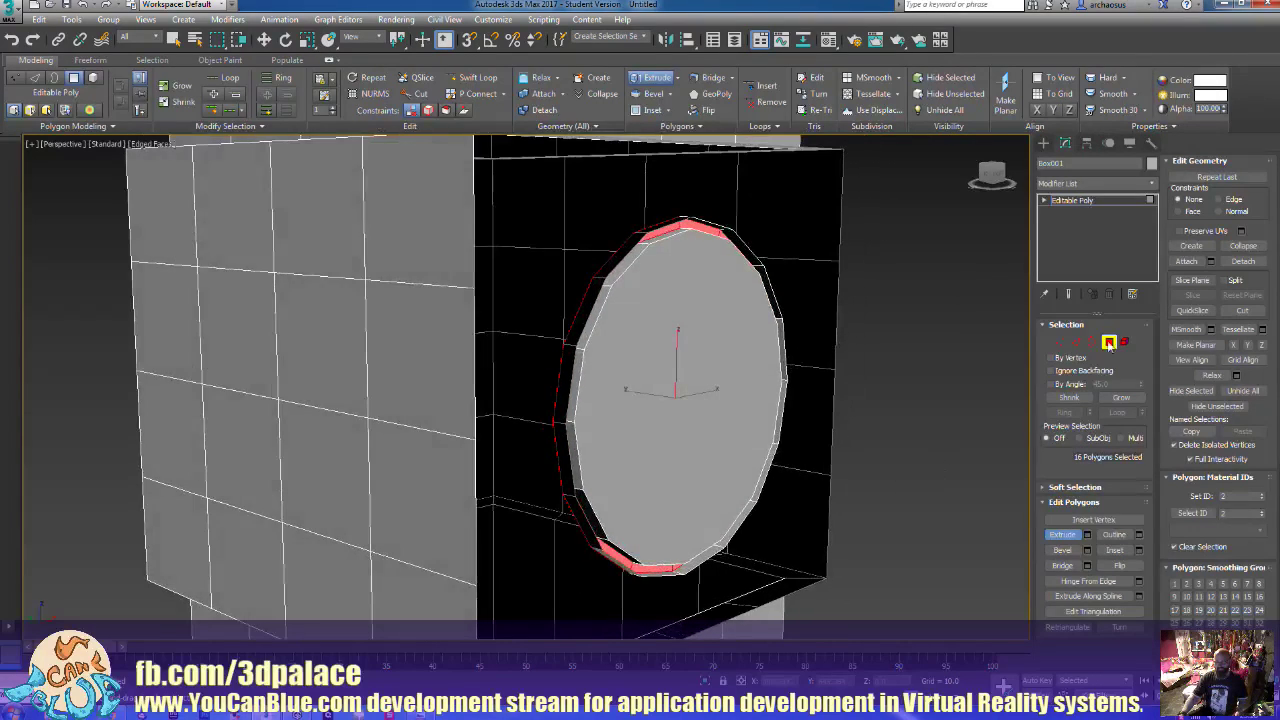
left_click(1111, 342)
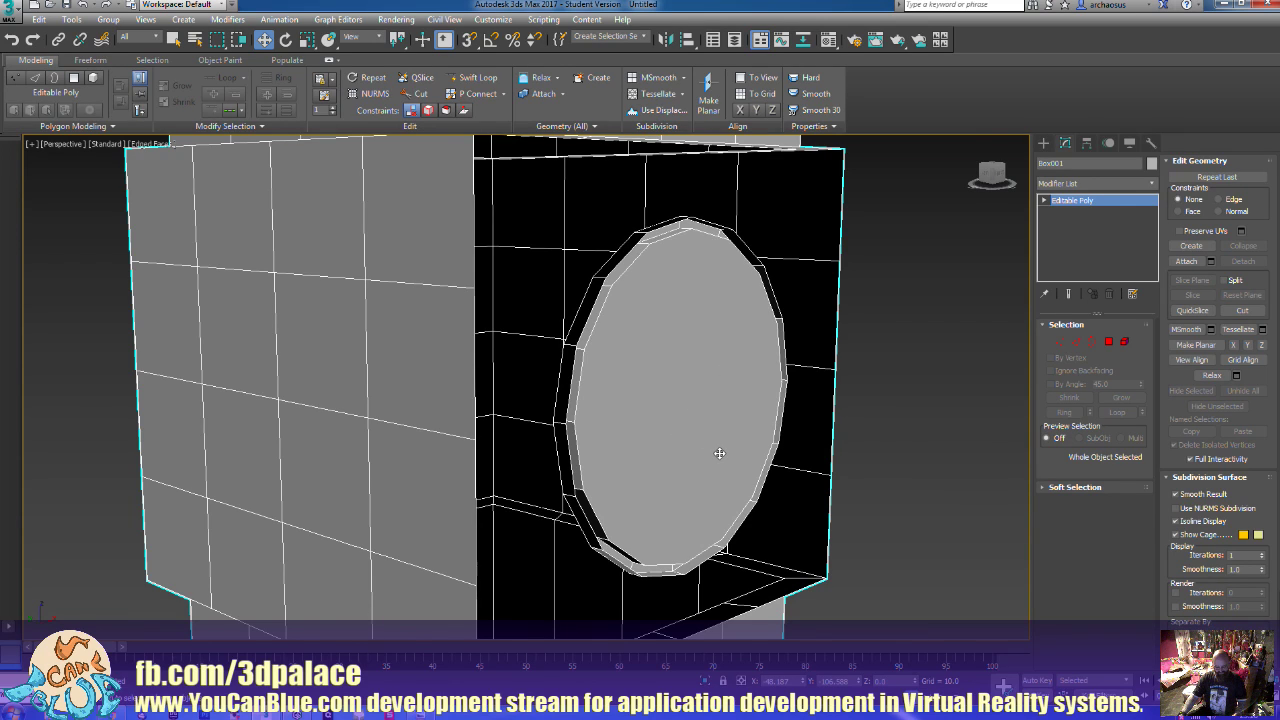
In the Top view, select the whole disc element and centre it on the pillar's middle edge at X -48.187
key("t")
key("z")
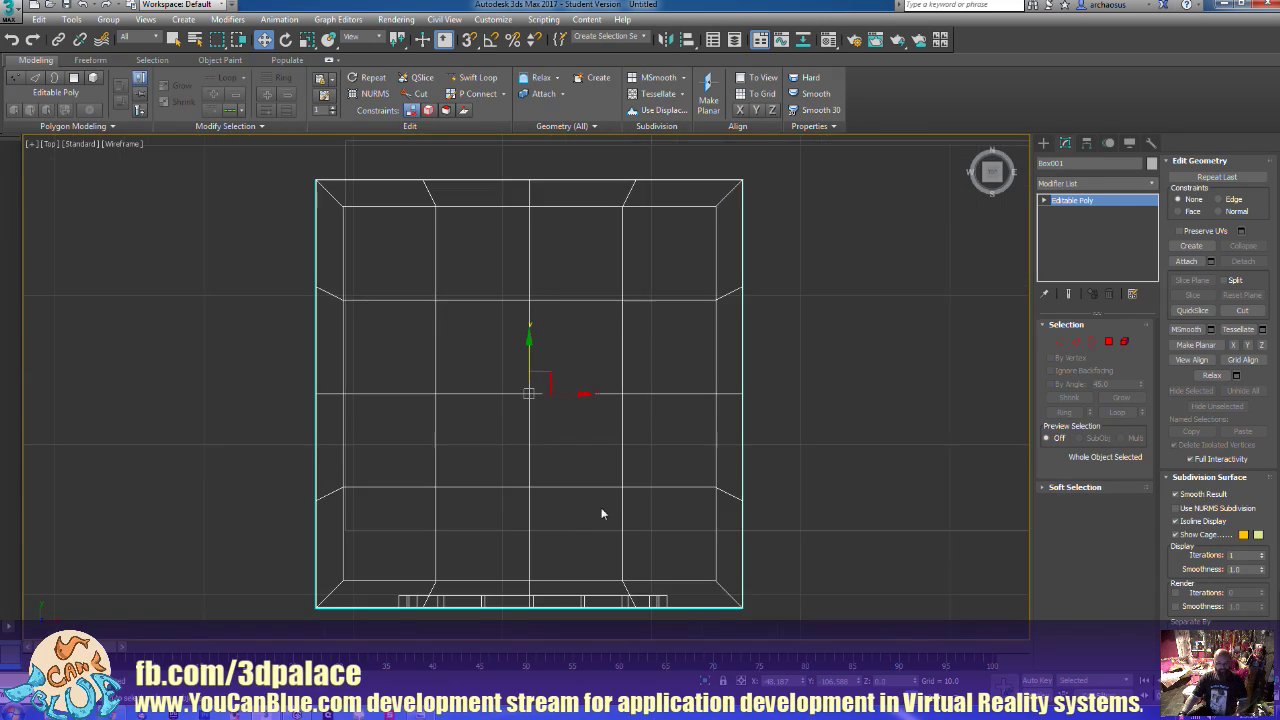
middle_click_drag(601, 511, 646, 315)
scroll(646, 350, "up", 3)
scroll(646, 350, "up", 2)
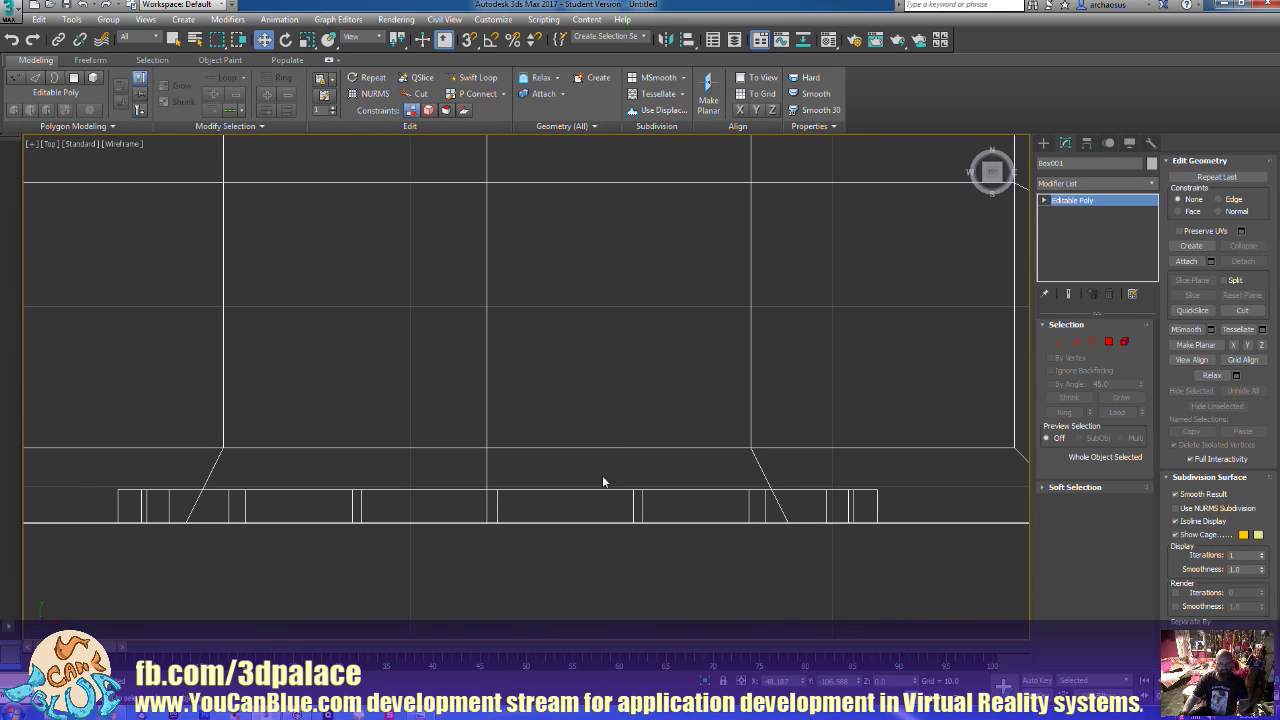
middle_click_drag(602, 475, 614, 452)
left_click(1123, 341)
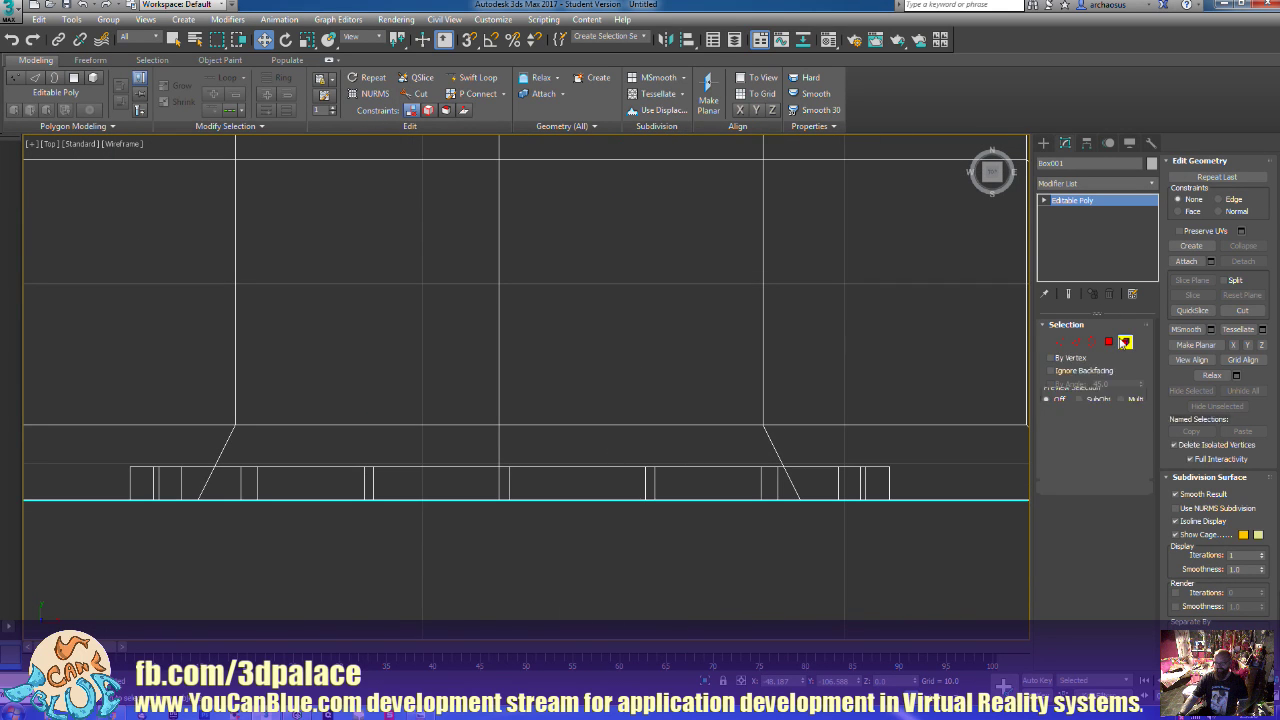
left_click(829, 480)
left_click(829, 480)
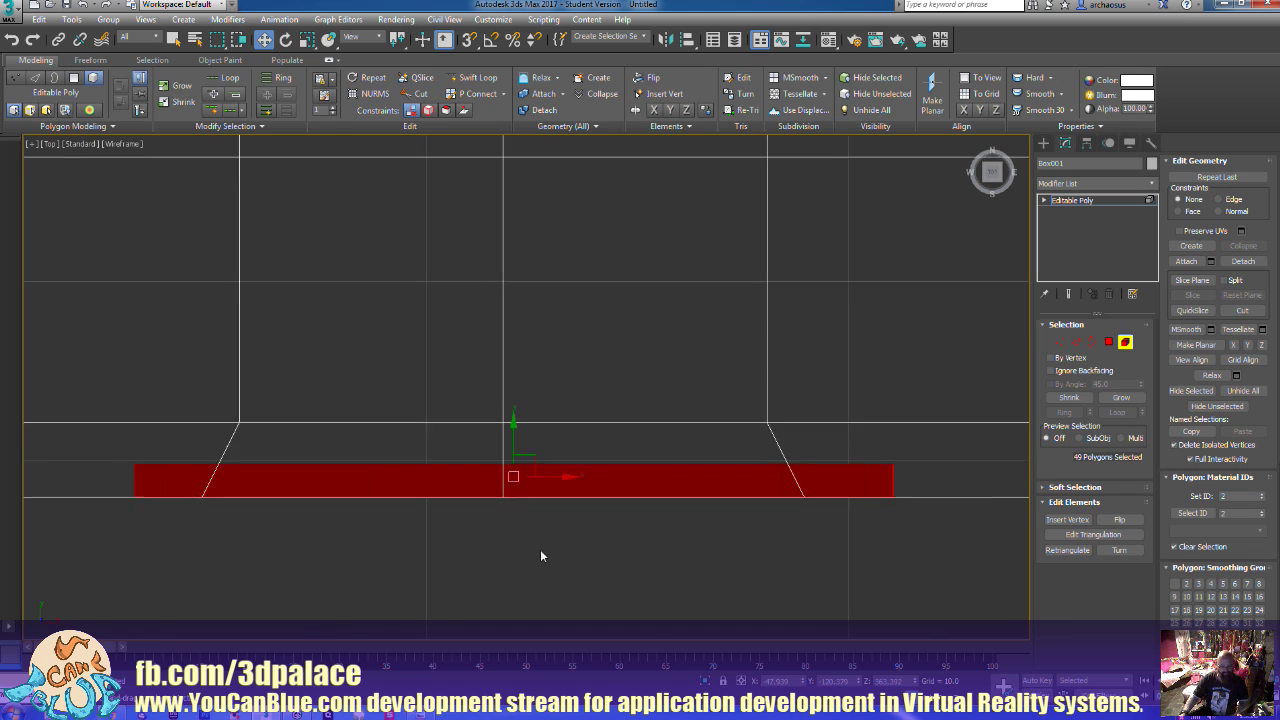
scroll(643, 536, "up", 4)
middle_click_drag(549, 249, 601, 288)
scroll(605, 294, "up", 2)
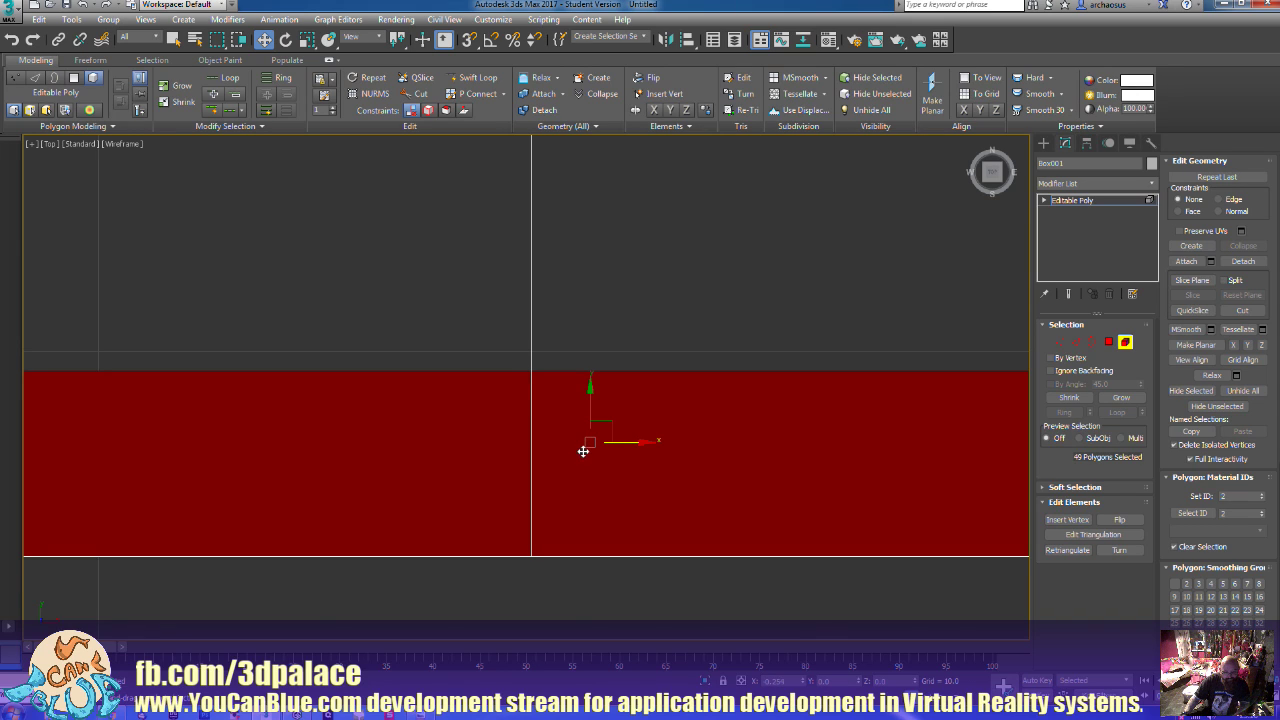
key("ctrl+z")
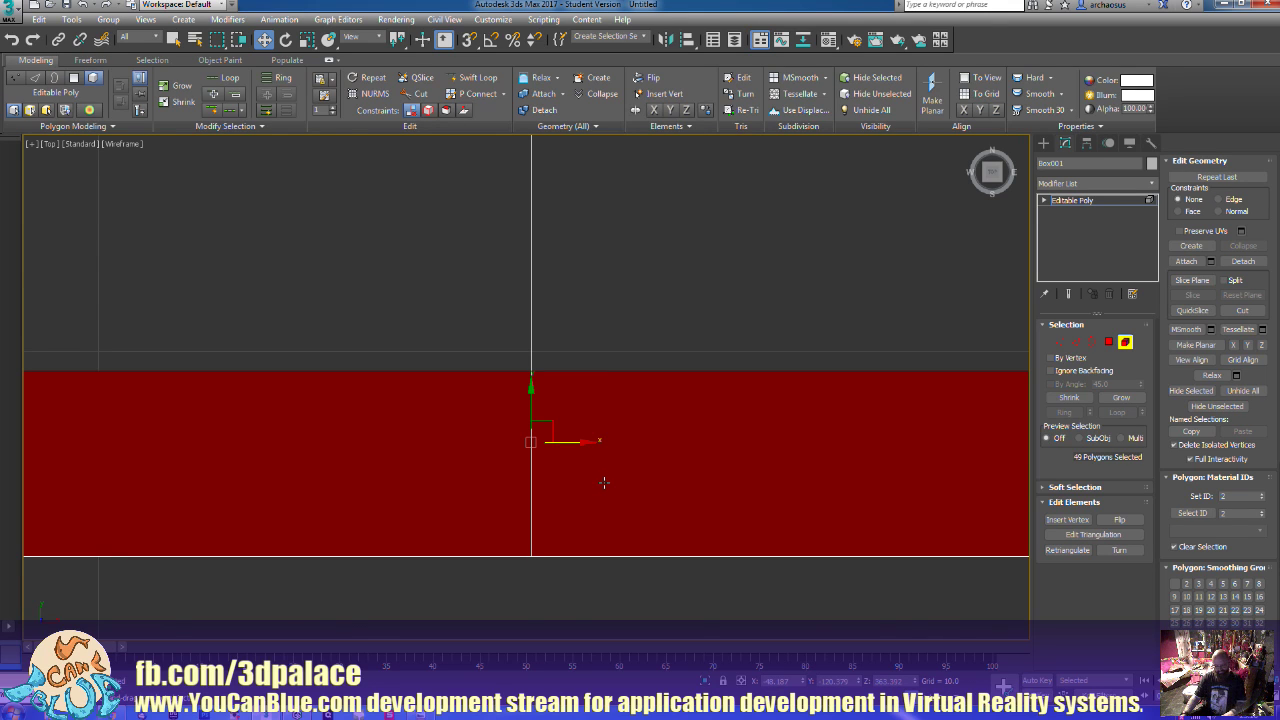
In the Left view, move the disc element vertically to centre it on the band's middle horizontal edge, then return to object level
key("l")
key("z")
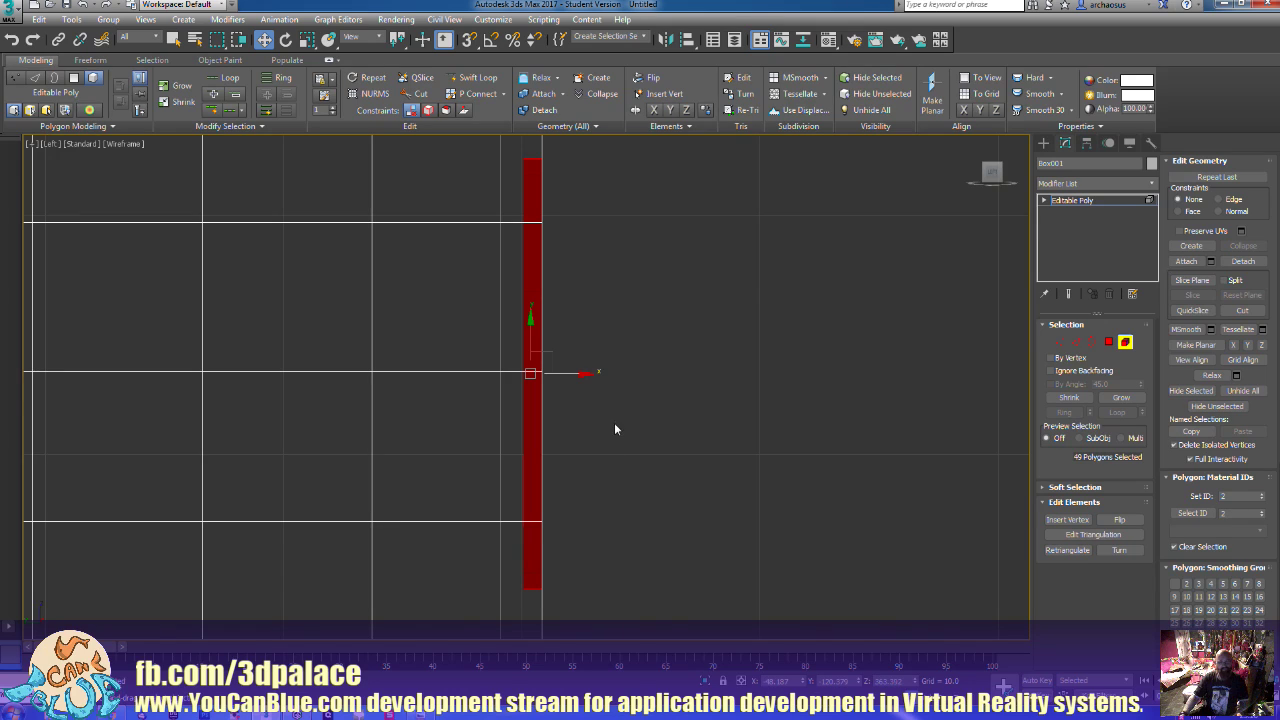
middle_click_drag(615, 423, 695, 418)
scroll(695, 417, "up", 5)
middle_click_drag(484, 320, 875, 530)
scroll(891, 414, "up", 3)
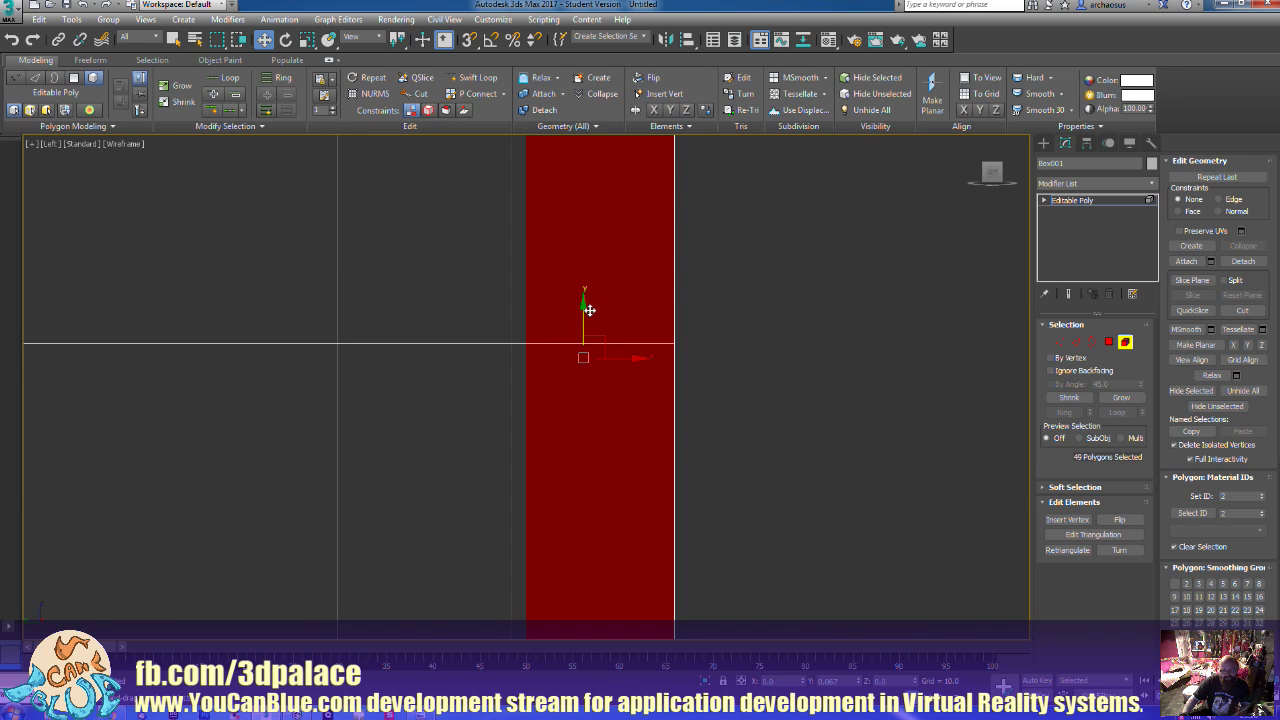
scroll(660, 336, "up", 5)
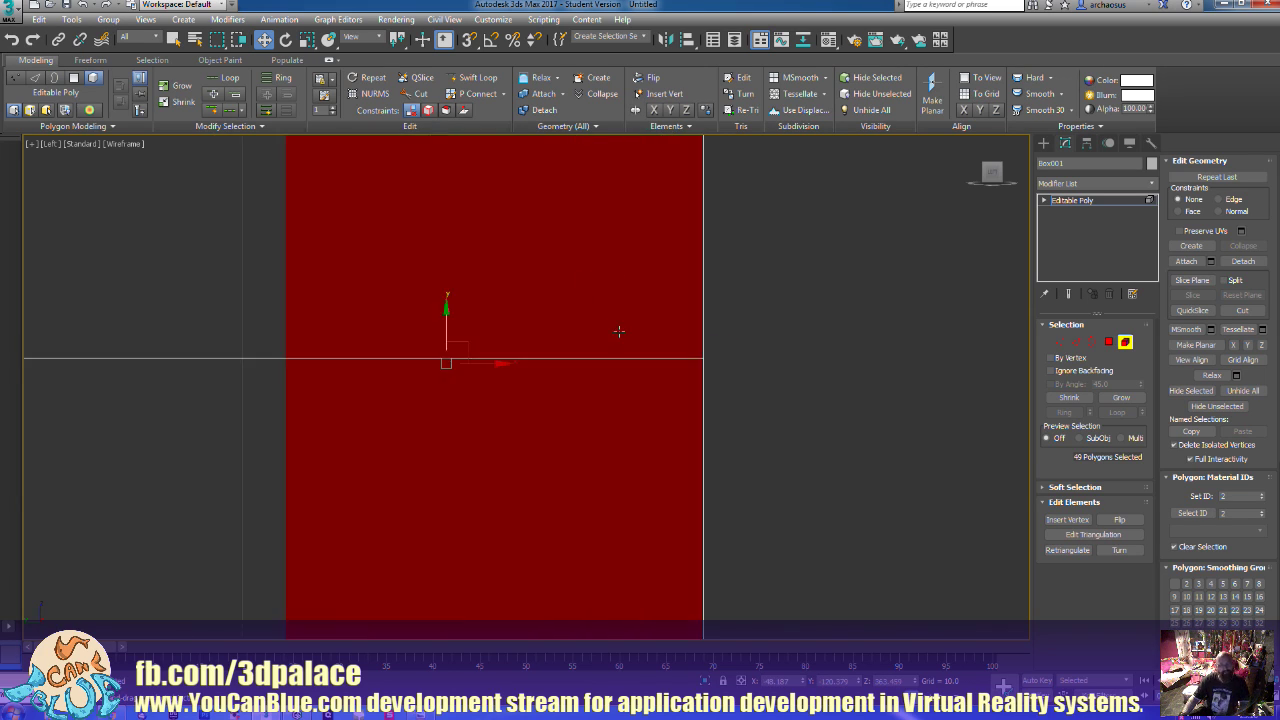
scroll(400, 352, "up", 2)
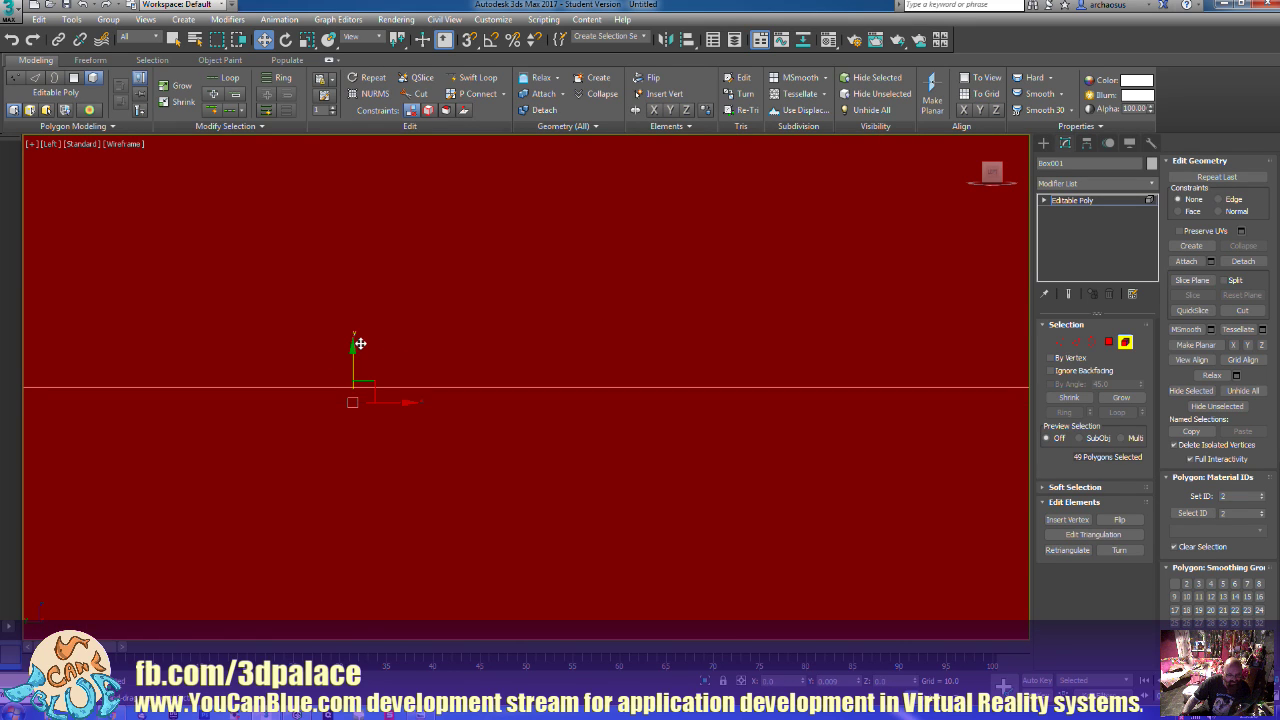
scroll(360, 343, "down", 7)
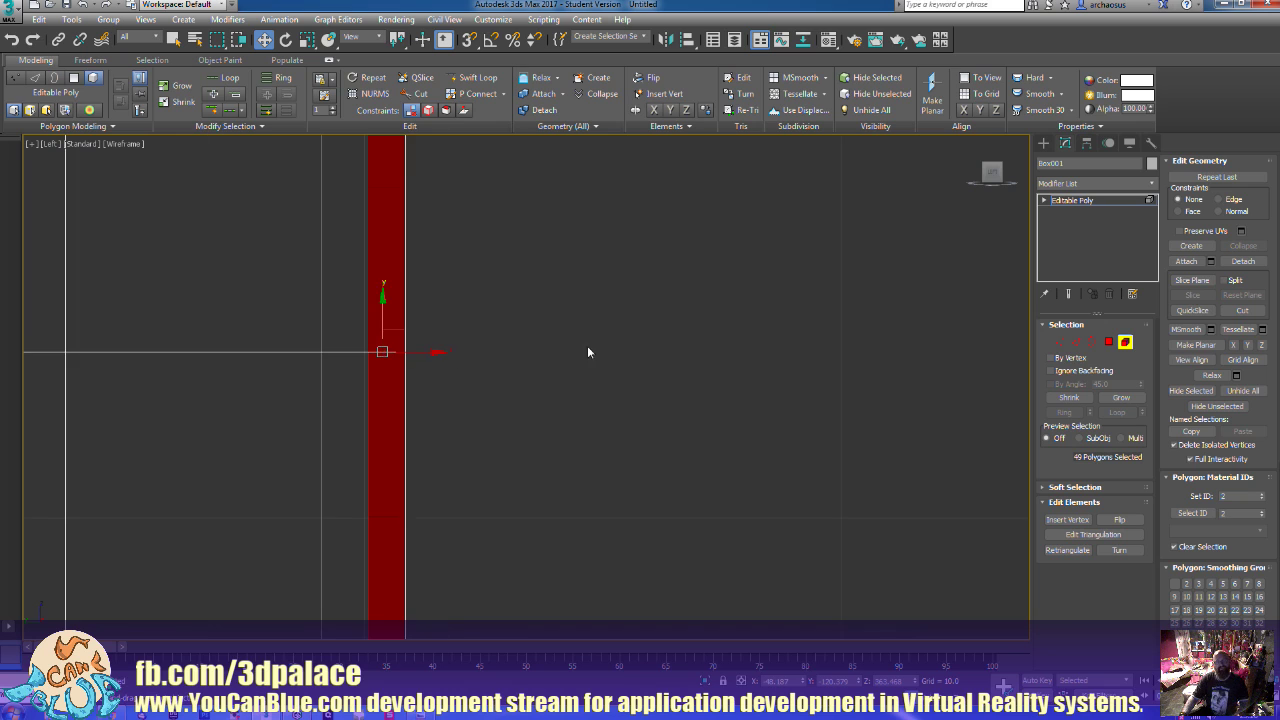
middle_click_drag(589, 351, 713, 392)
scroll(713, 392, "down", 3)
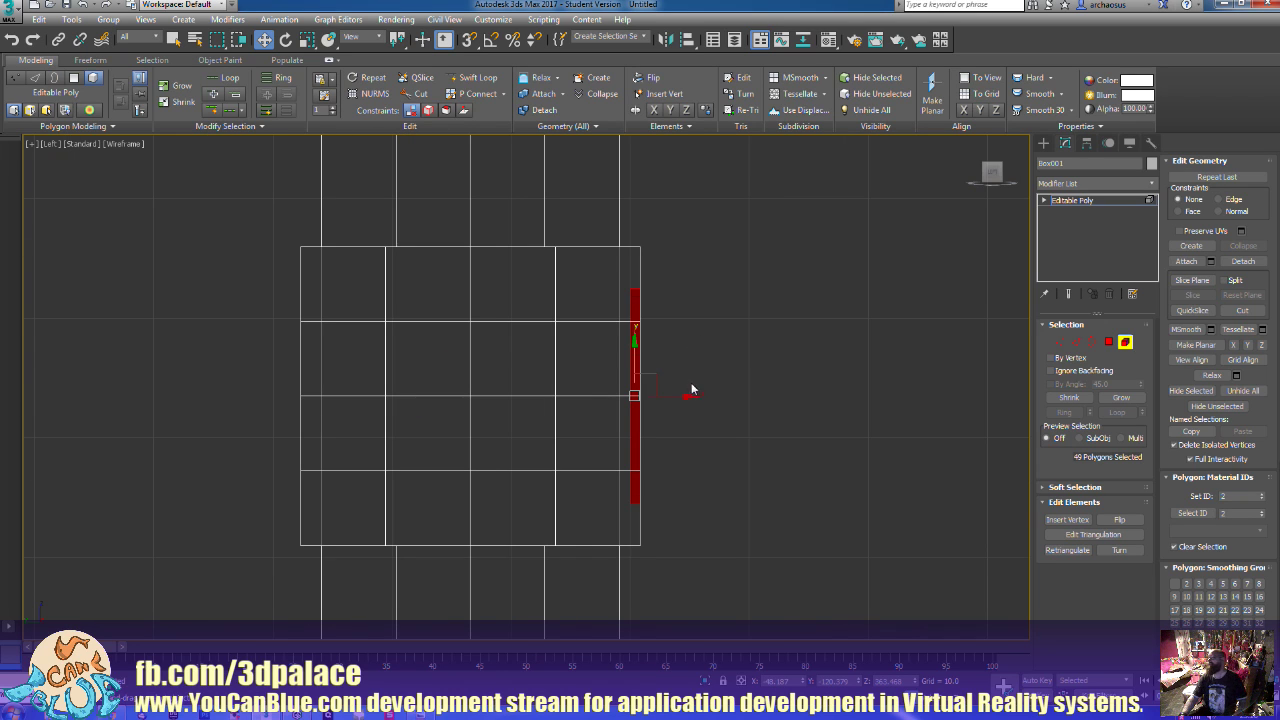
left_click(1125, 342)
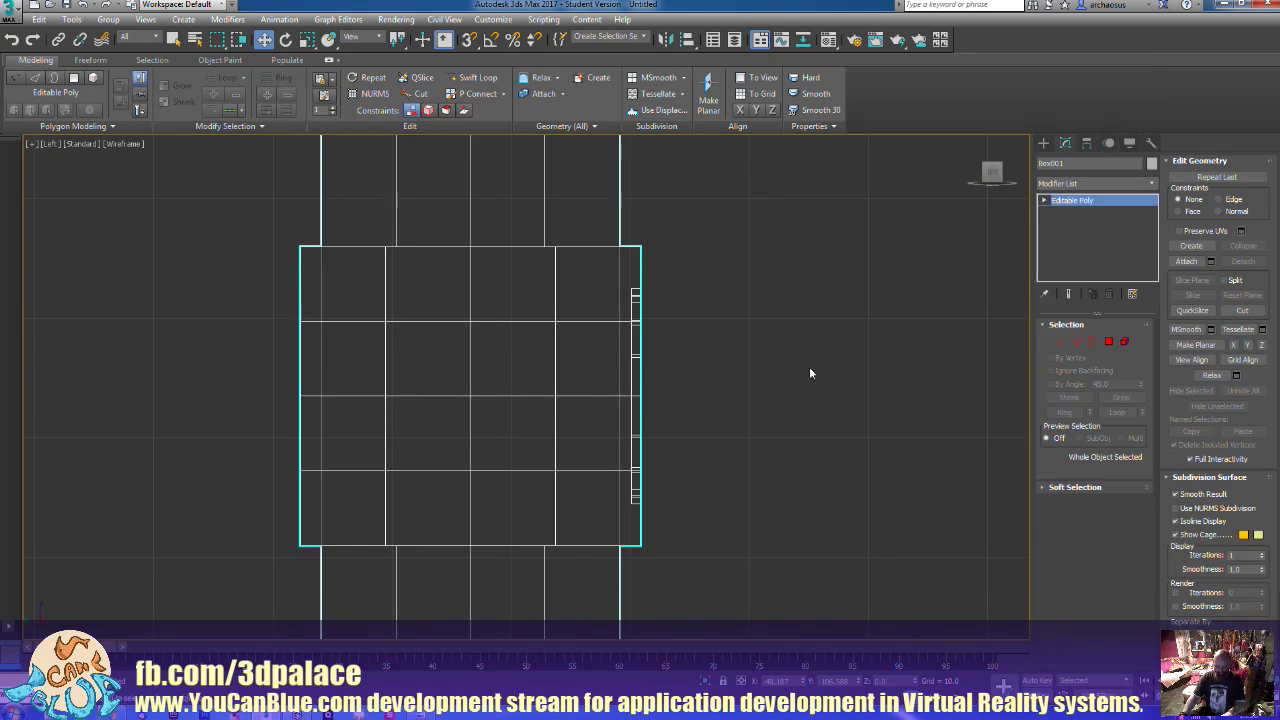
Examine the disc's placement inside the pillar band's open front in the Perspective view
key("p")
key("z")
middle_click_drag(808, 389, 663, 366, "alt")
scroll(714, 470, "up", 6)
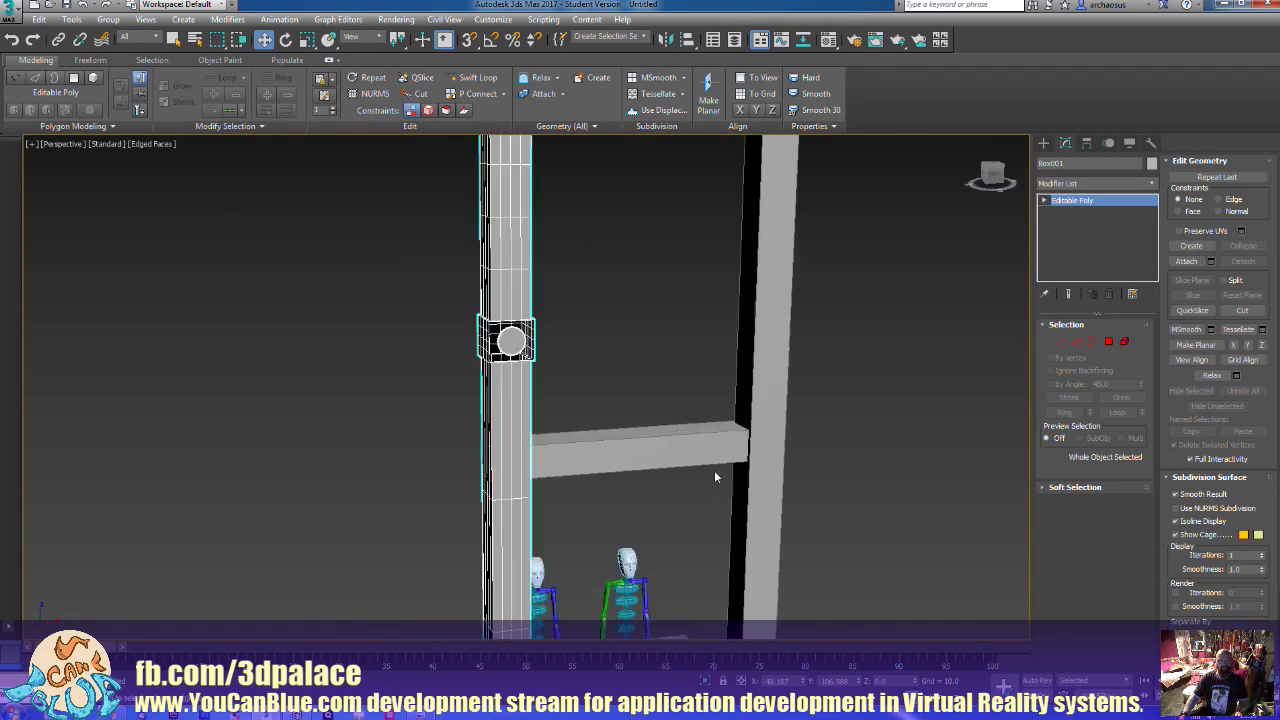
middle_click_drag(586, 315, 879, 580)
middle_click_drag(912, 422, 741, 451, "alt")
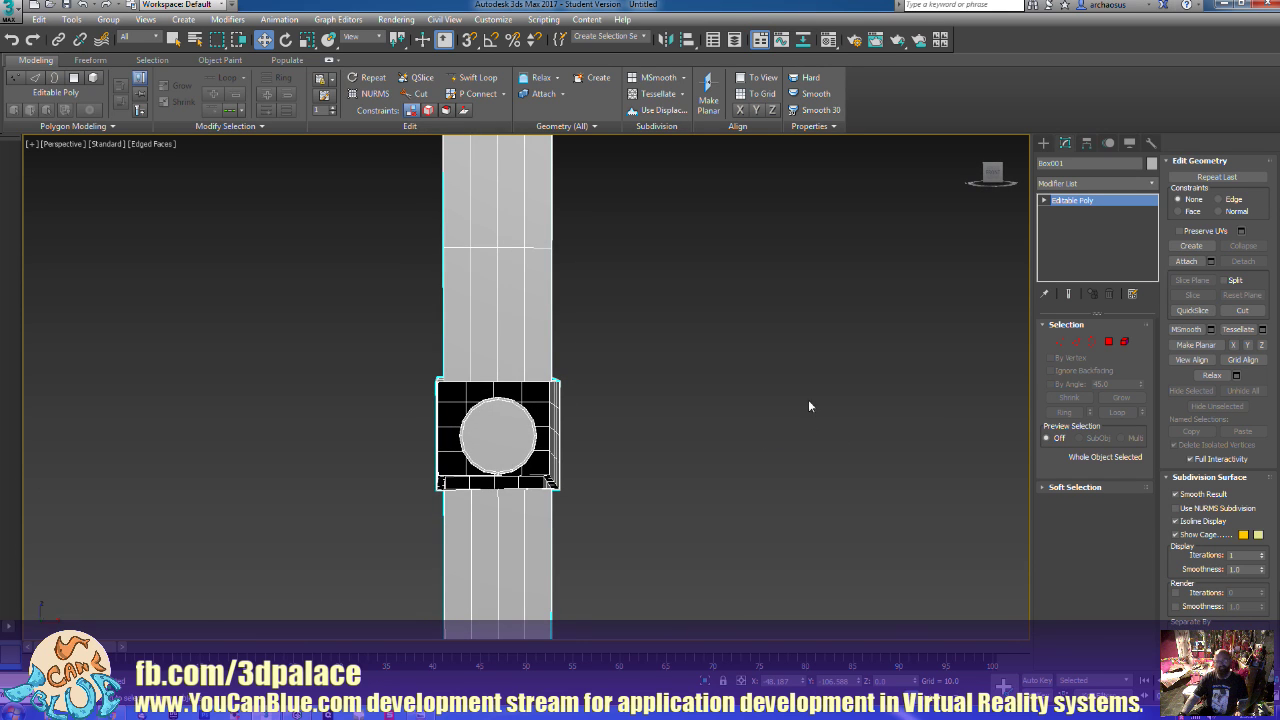
middle_click_drag(810, 406, 771, 464, "alt")
scroll(795, 450, "down", 3)
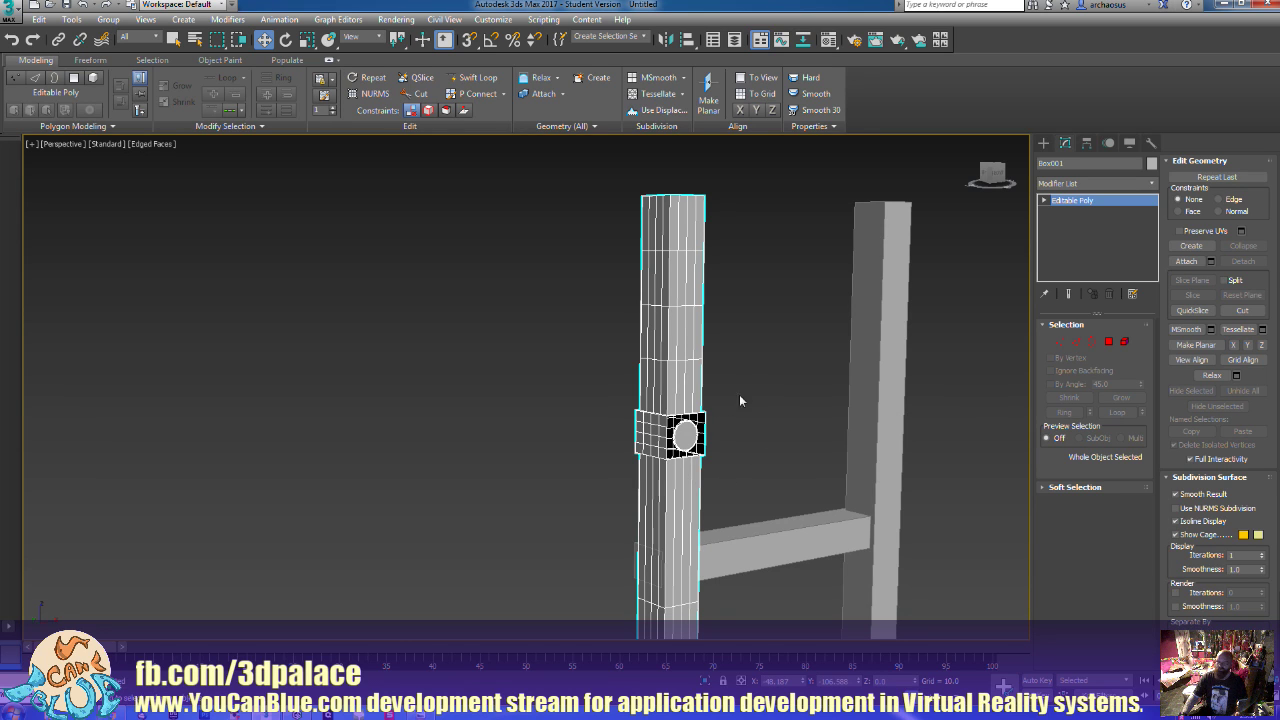
scroll(762, 417, "up", 2)
middle_click_drag(757, 414, 764, 388)
scroll(764, 388, "up", 4)
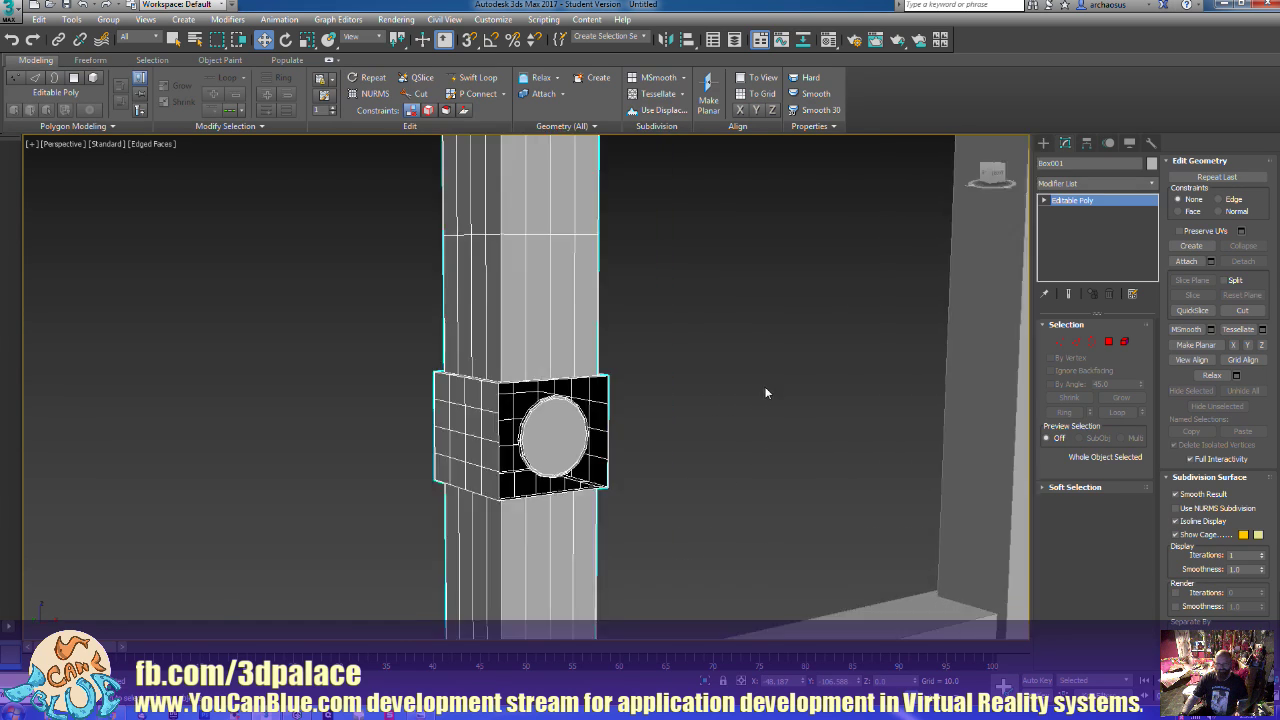
At edge level, bridge the four border edges on the opening's left side to the matching edges of the disc's rim
middle_click_drag(678, 387, 717, 397)
scroll(717, 397, "up", 3)
middle_click_drag(582, 398, 628, 423)
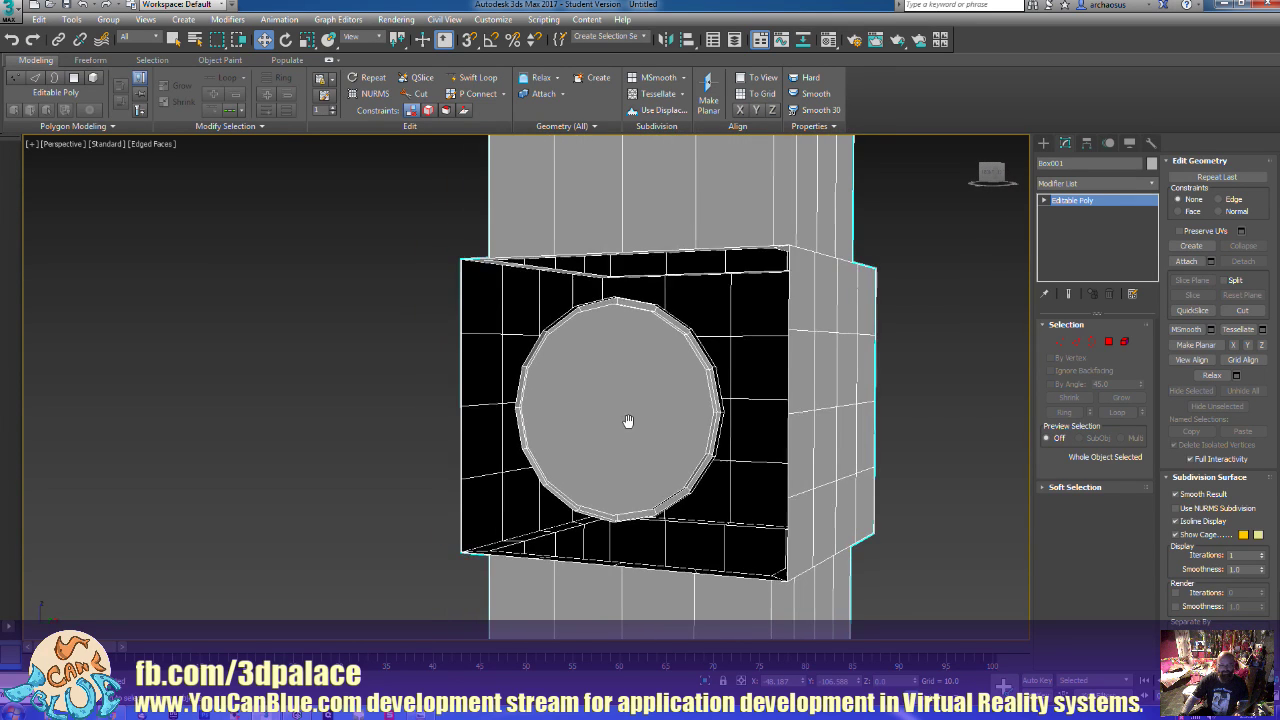
left_click(1073, 342)
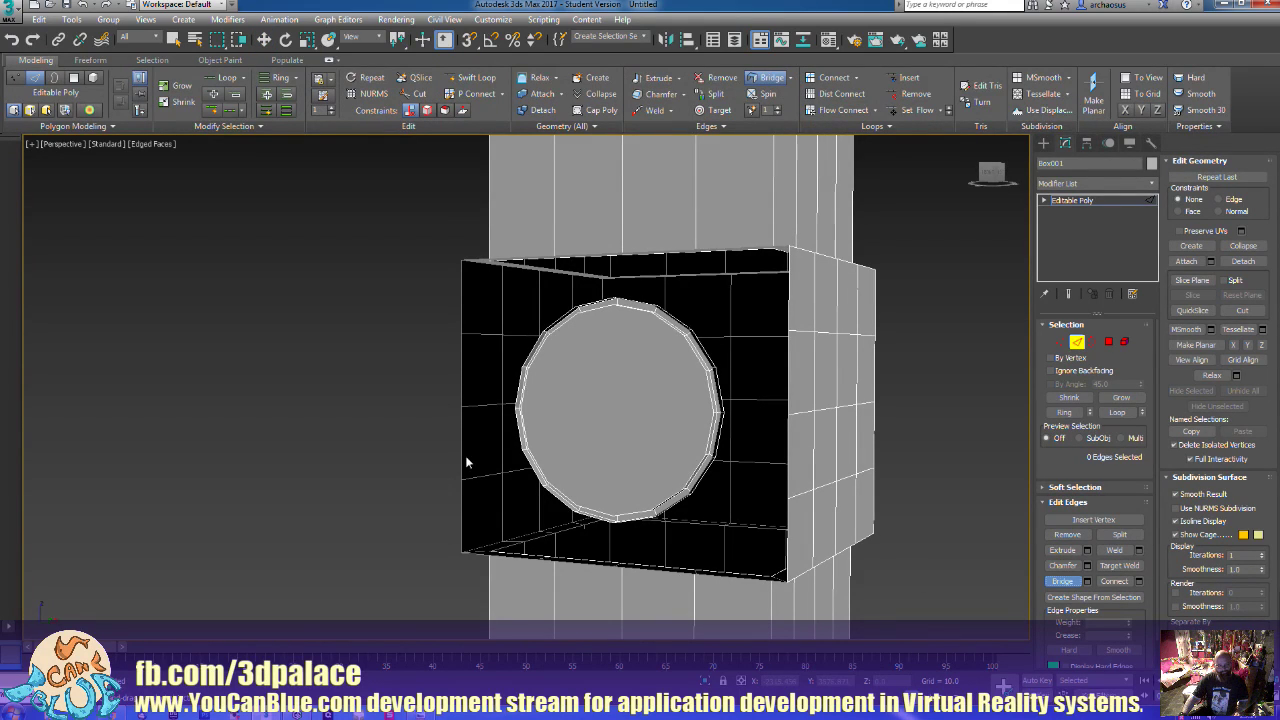
left_click(517, 437)
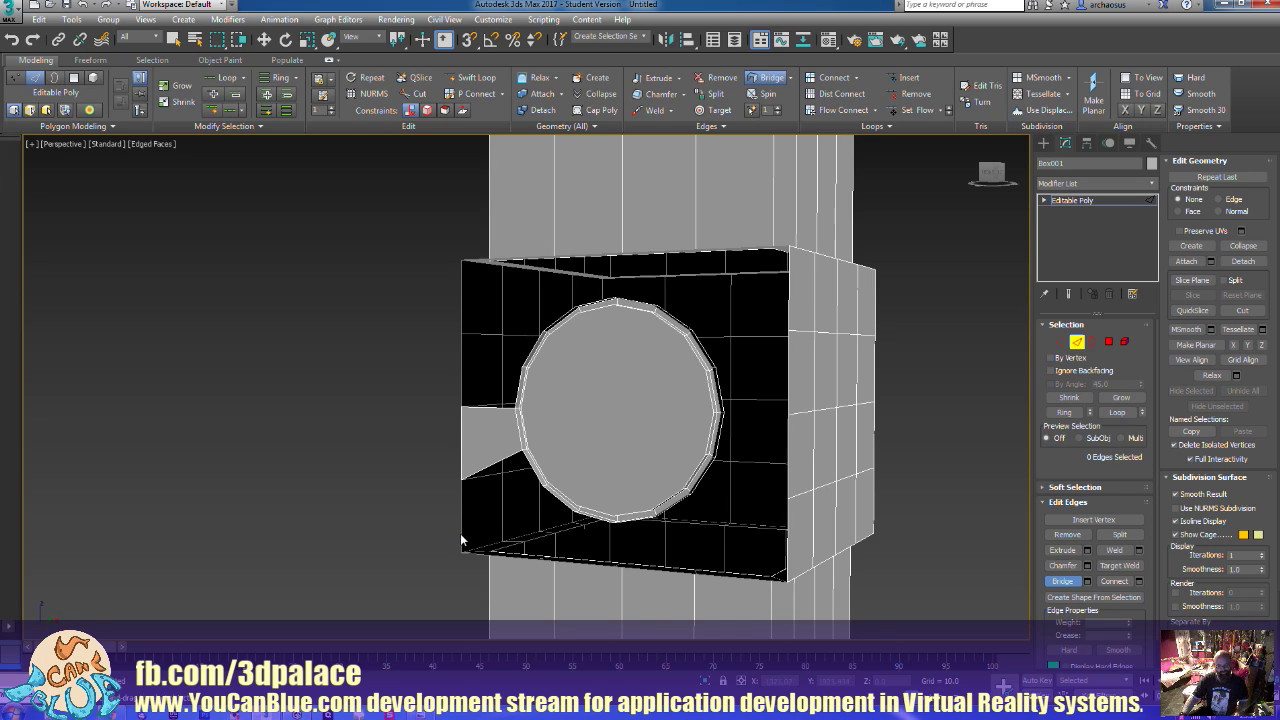
left_click(531, 464)
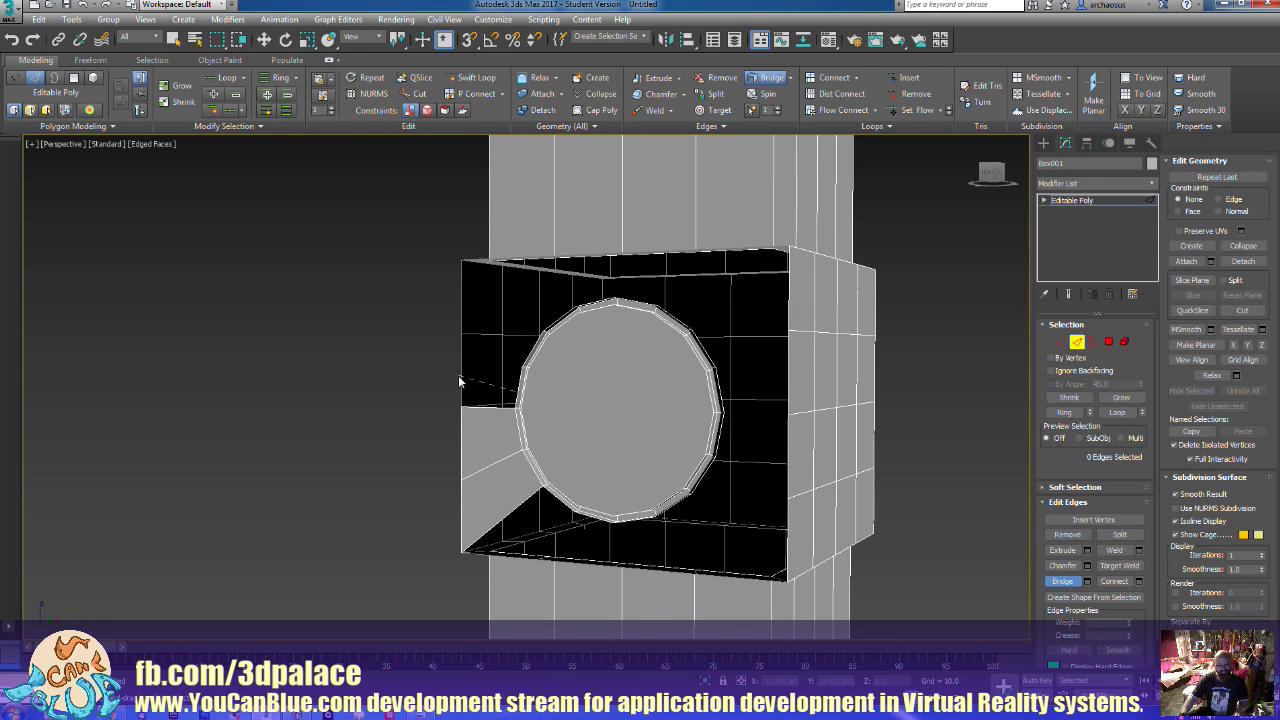
left_click(460, 381)
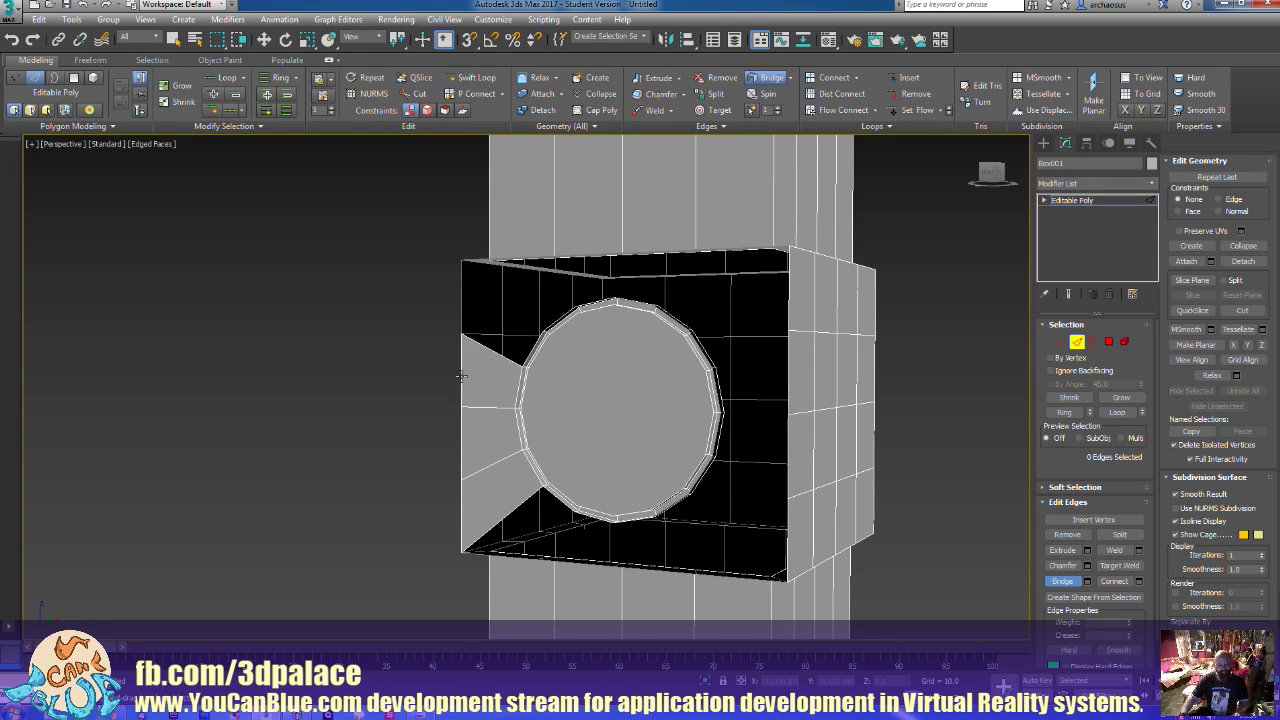
left_click(460, 287)
left_click(532, 354)
Bridge the four border edges along the opening's top to the matching edges of the disc's rim
middle_click_drag(526, 340, 552, 402, "alt")
scroll(552, 402, "up", 3)
middle_click_drag(632, 506, 640, 412)
scroll(640, 412, "down", 3)
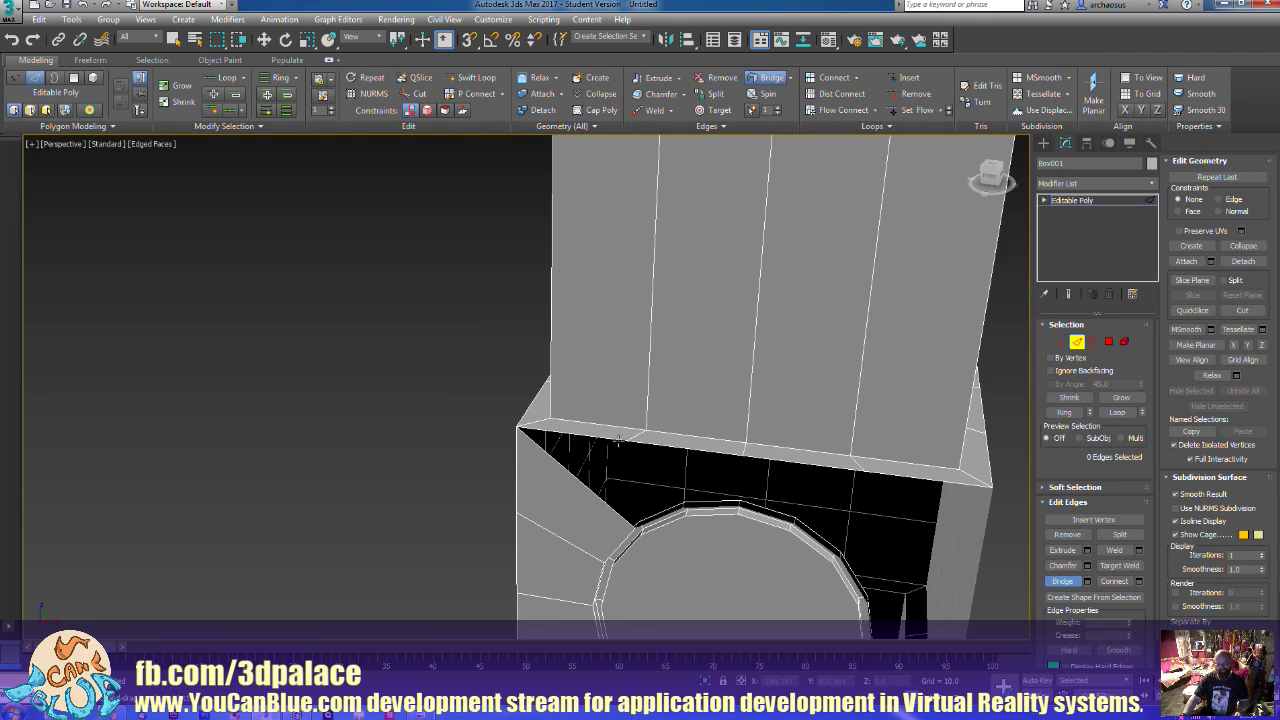
left_click(653, 520)
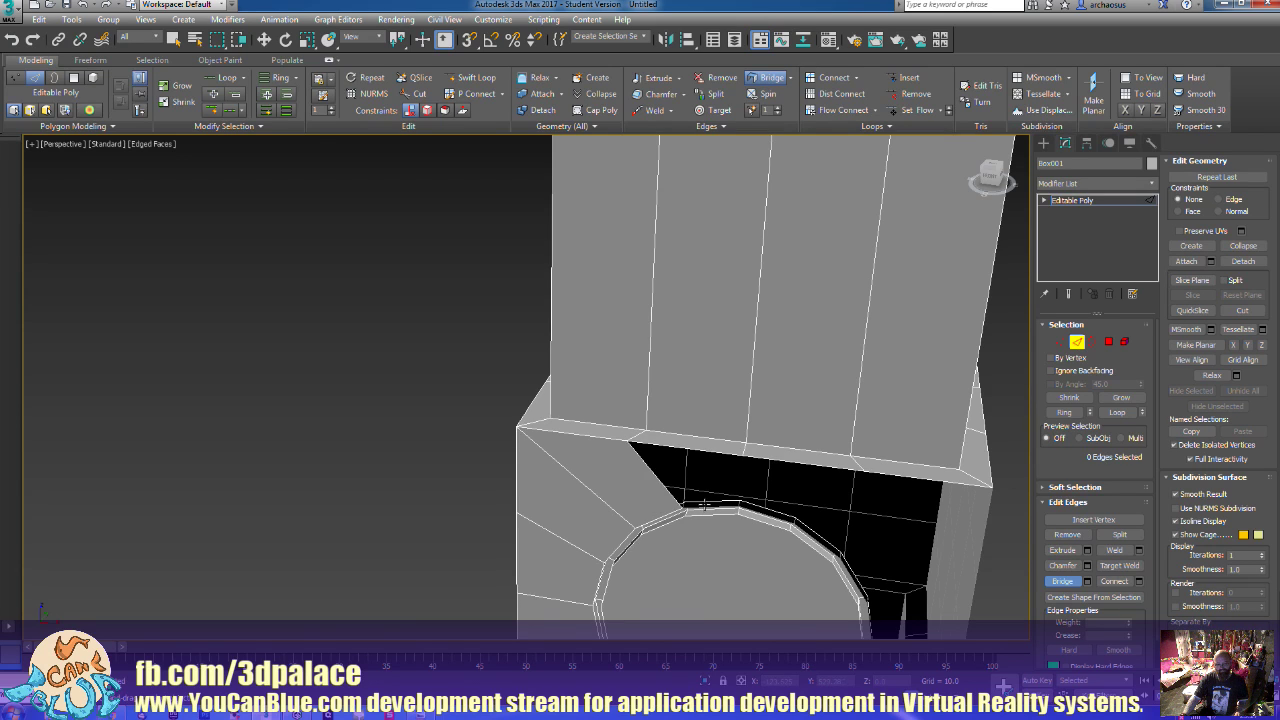
left_click(708, 450)
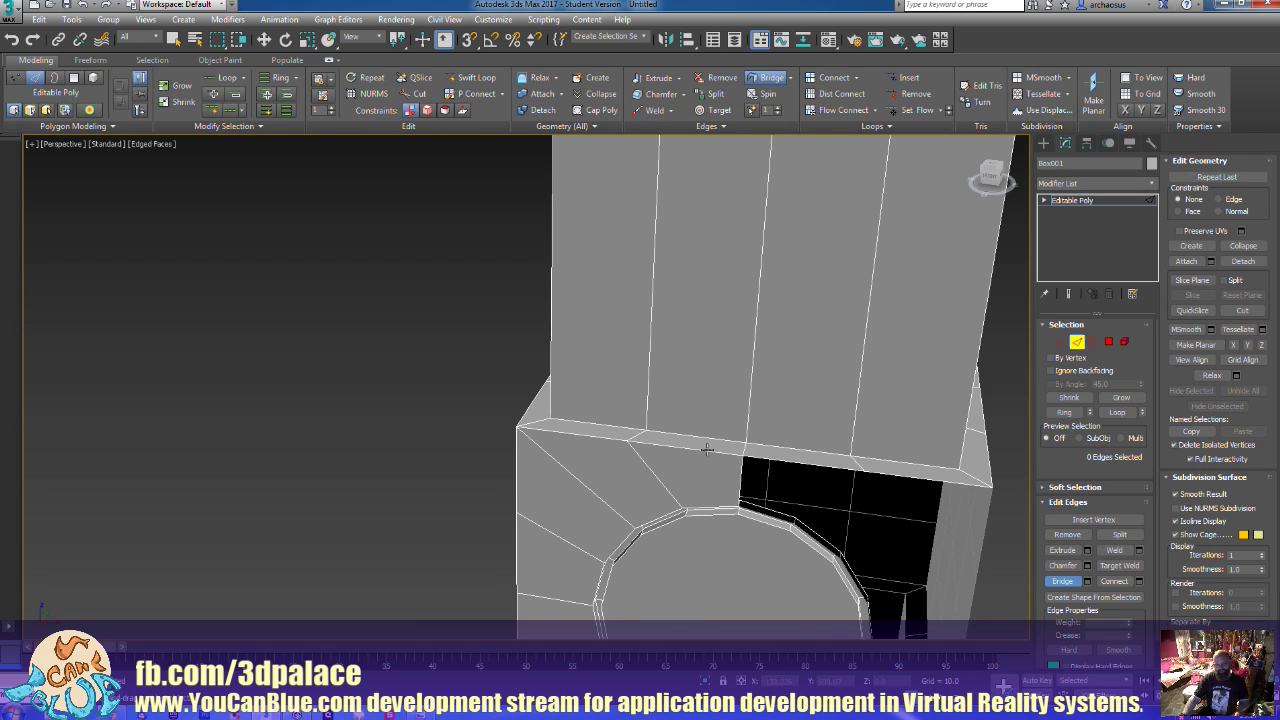
middle_click_drag(795, 489, 706, 448)
left_click(768, 436)
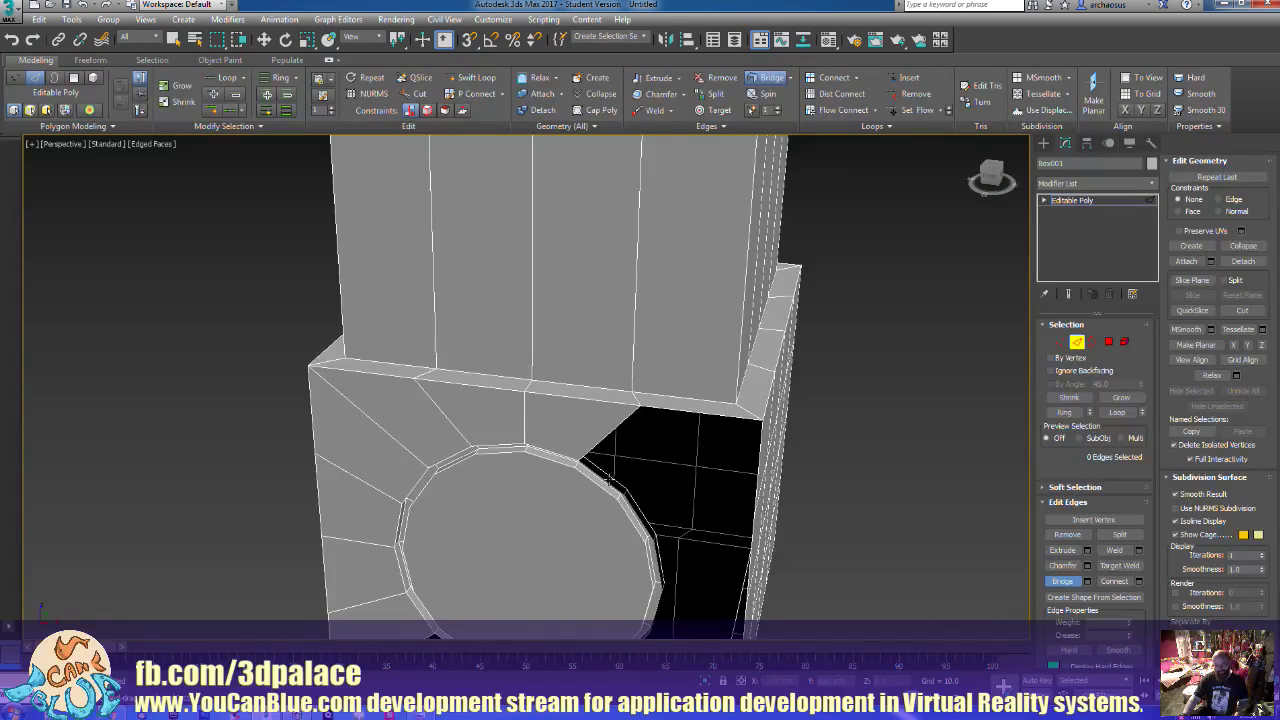
left_click(718, 415)
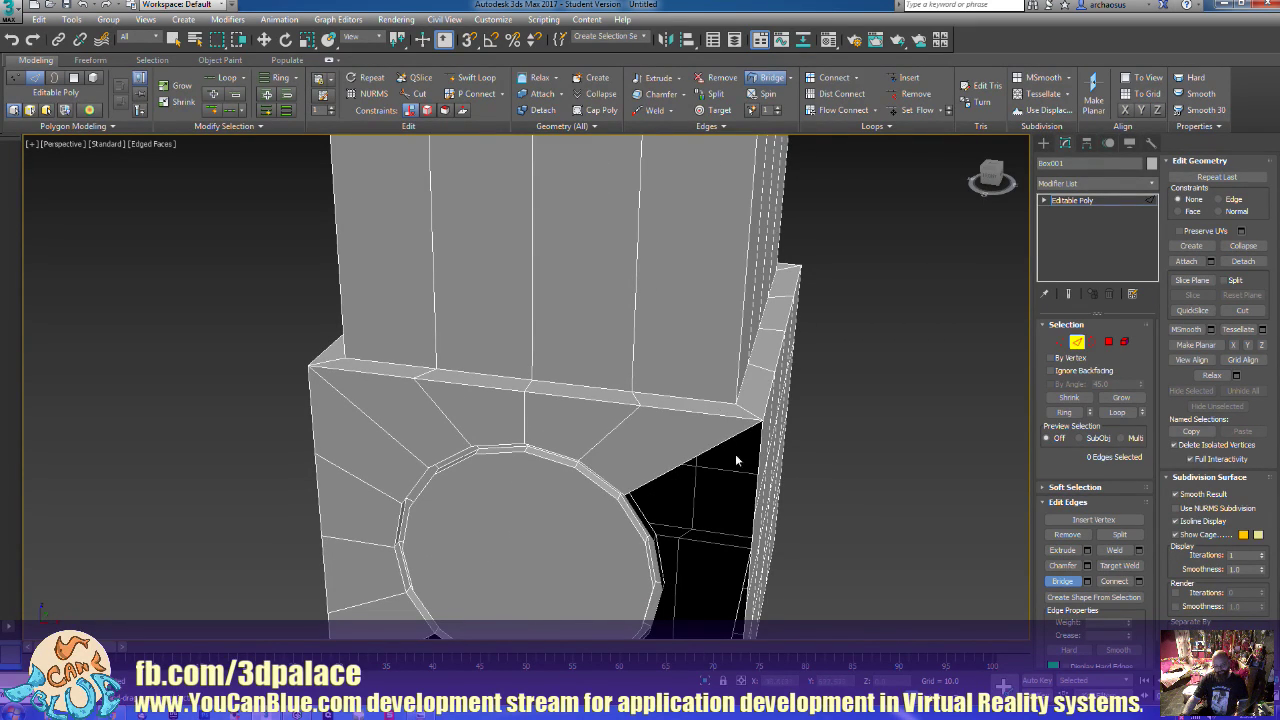
Bridge the four border edges on the opening's right side to the matching edges of the disc's rim
left_click(640, 518)
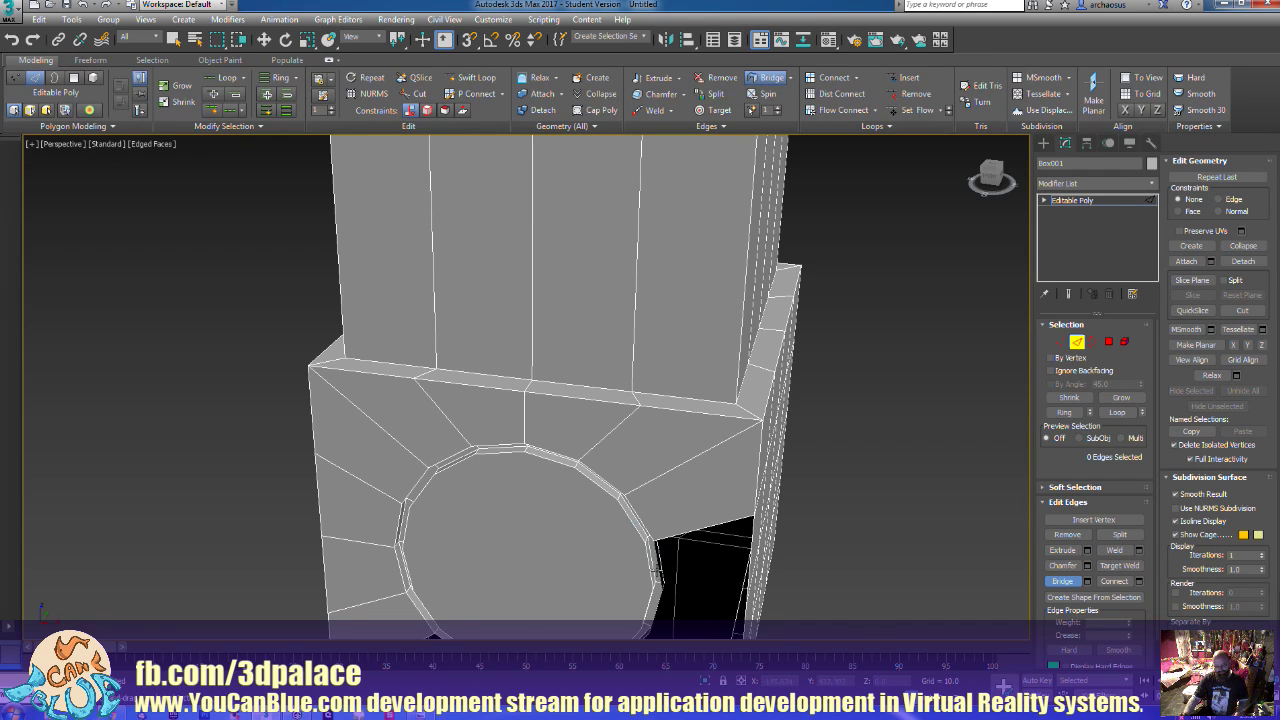
middle_click_drag(640, 520, 671, 412, "alt")
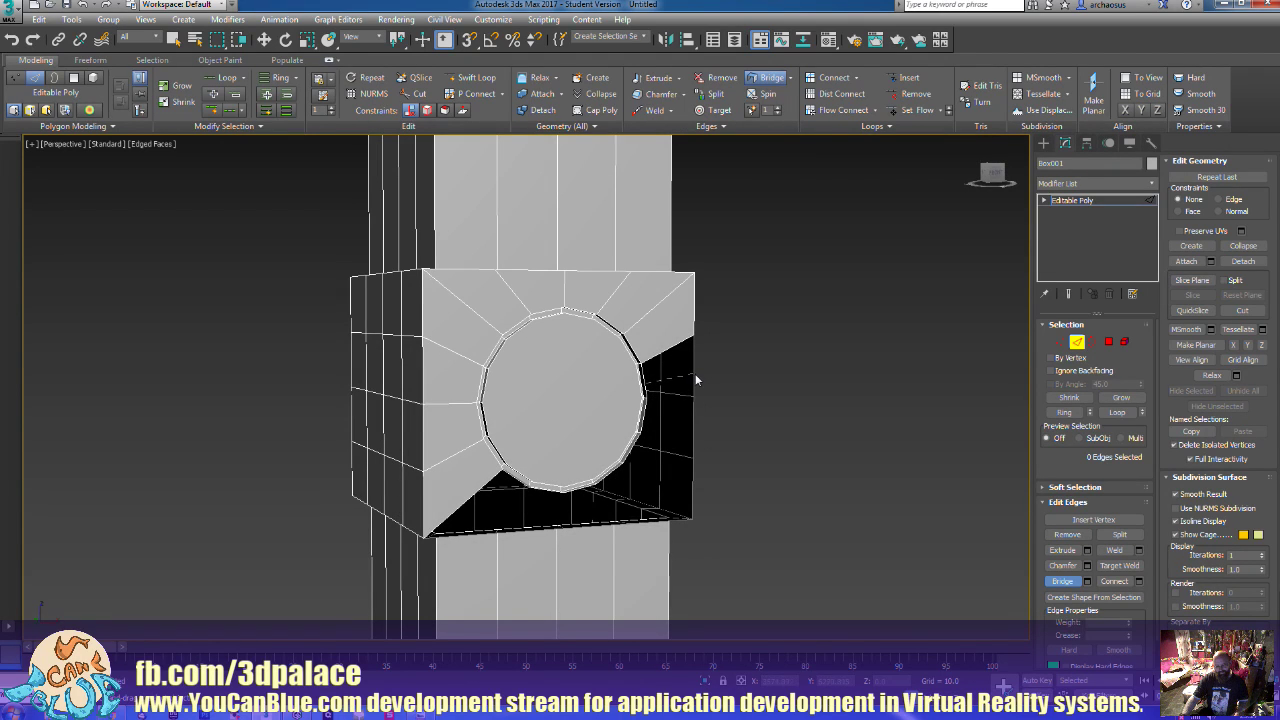
left_click(683, 395)
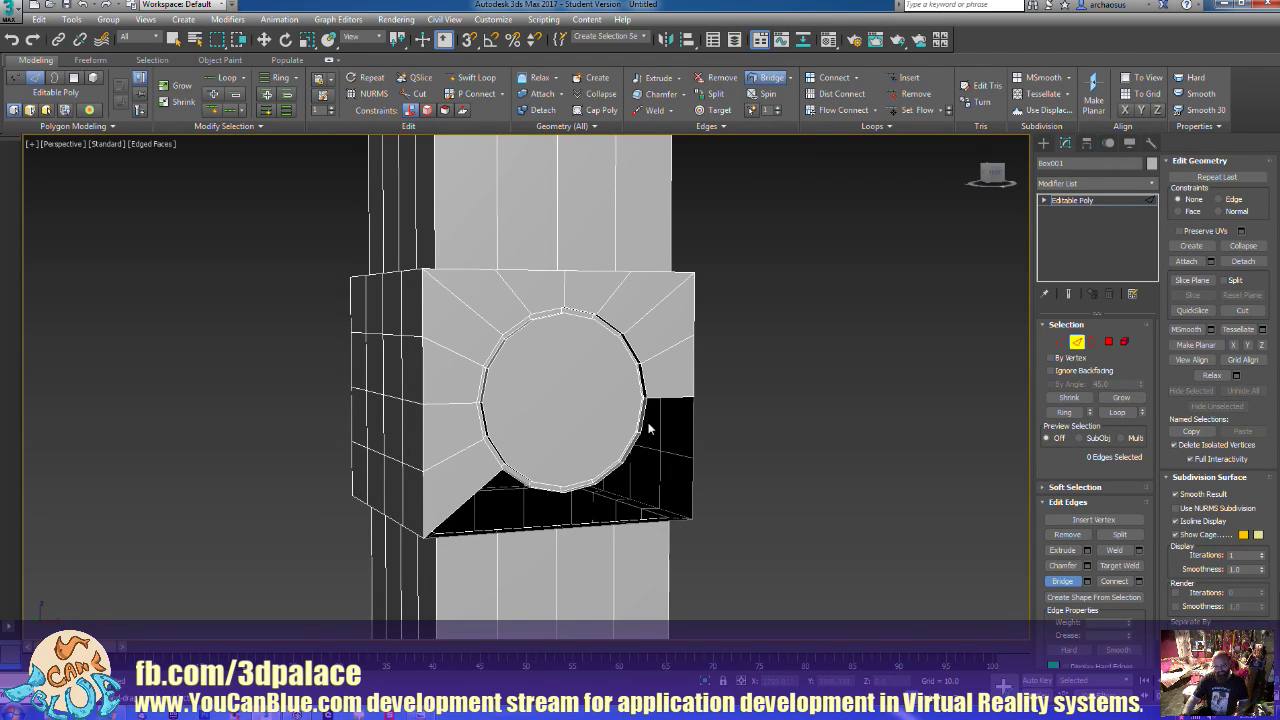
left_click(691, 428)
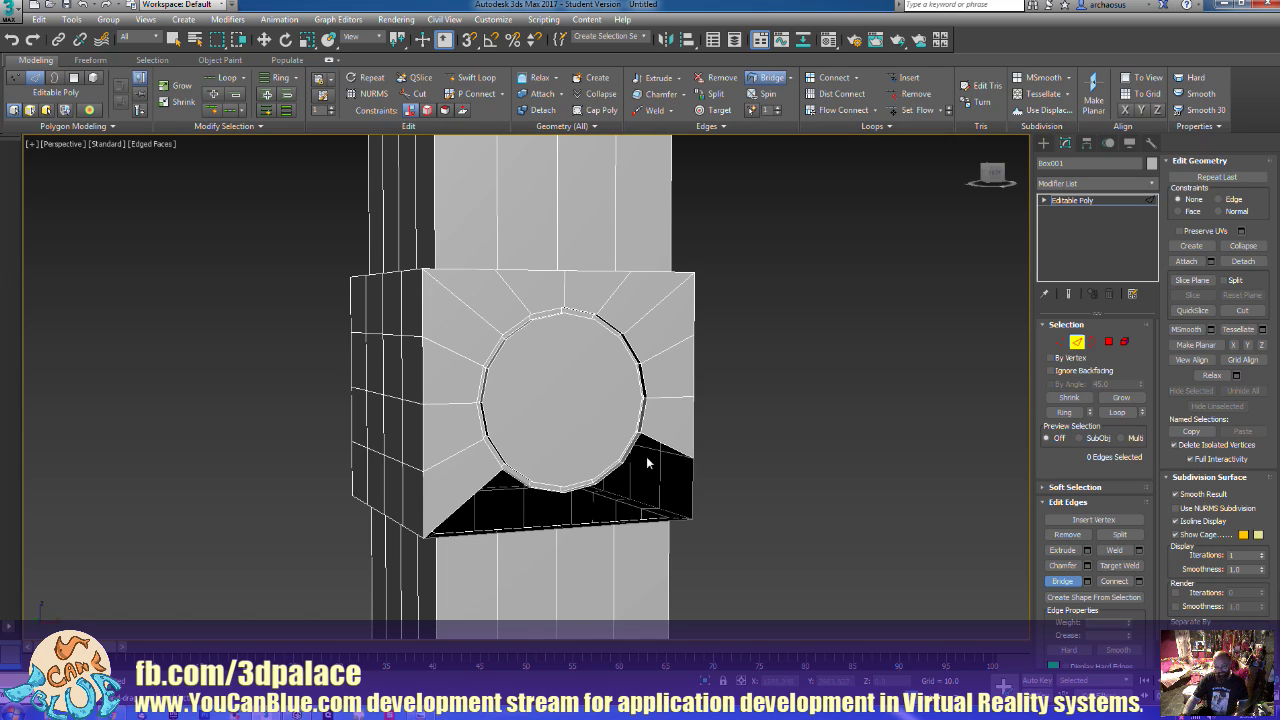
left_click(691, 492)
Bridge the four border edges along the opening's bottom to the disc's rim, closing the band's front face
middle_click_drag(688, 494, 661, 500, "alt")
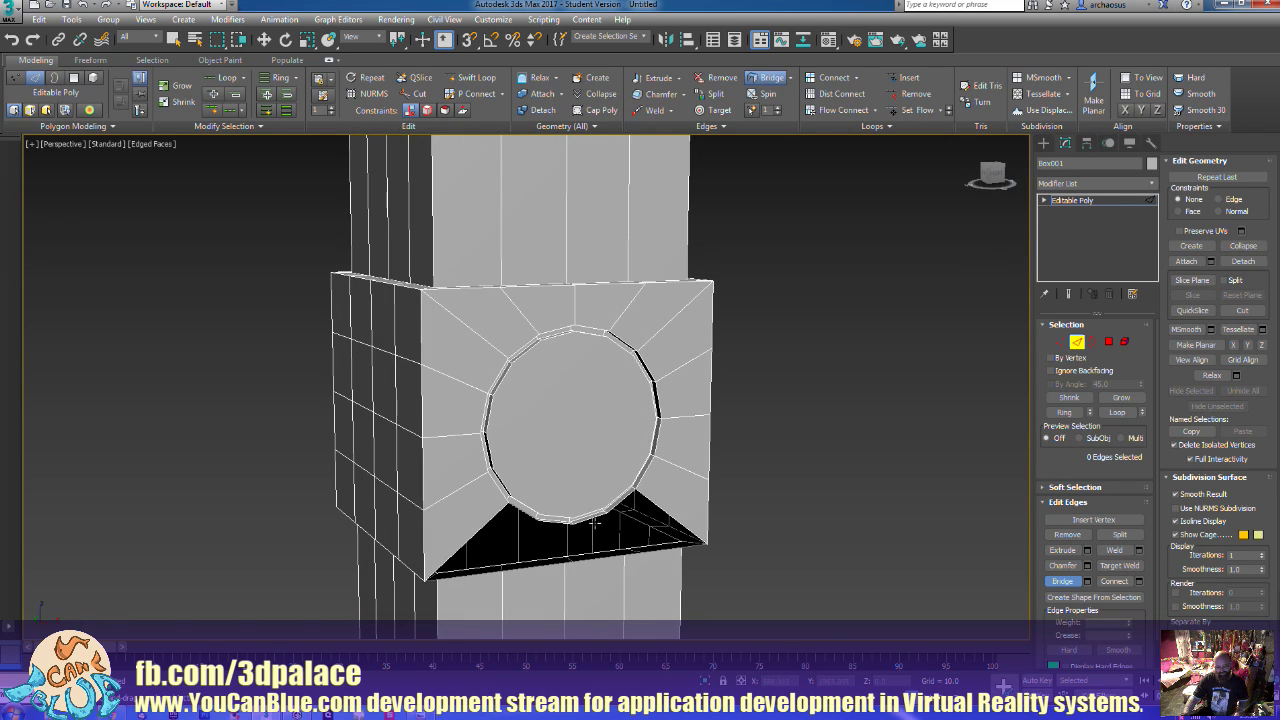
left_click(596, 562)
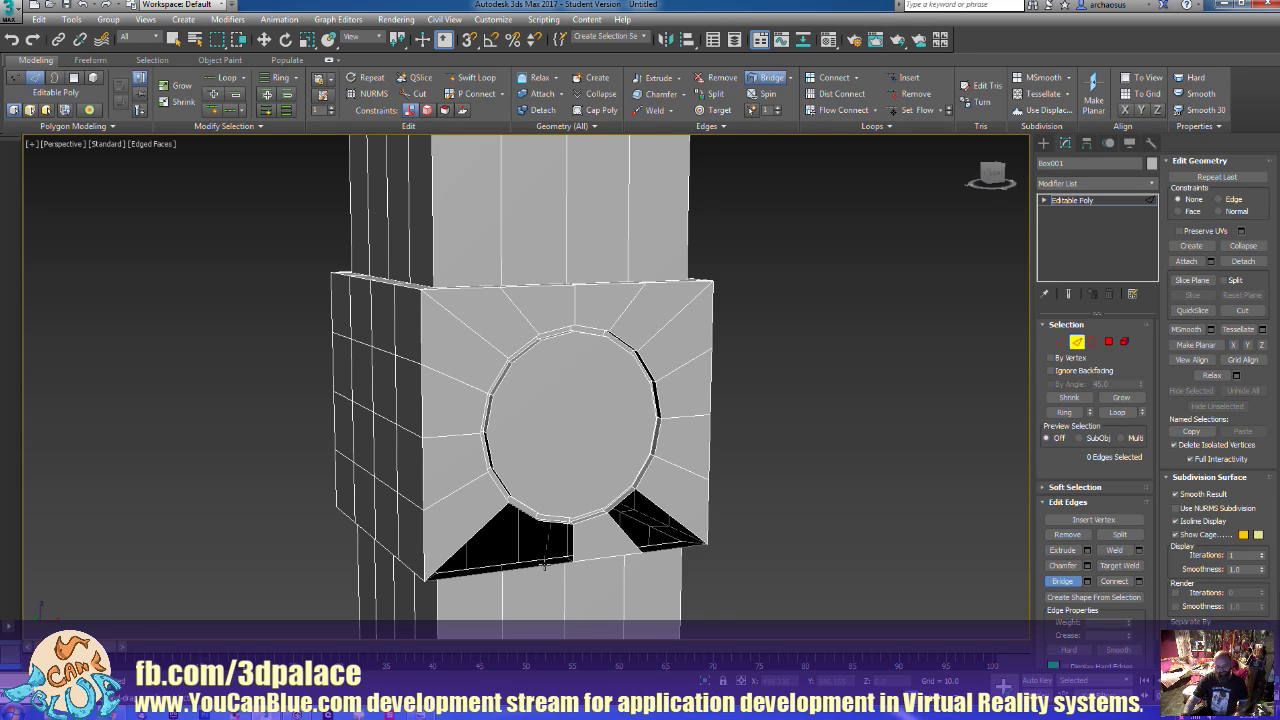
left_click(544, 565)
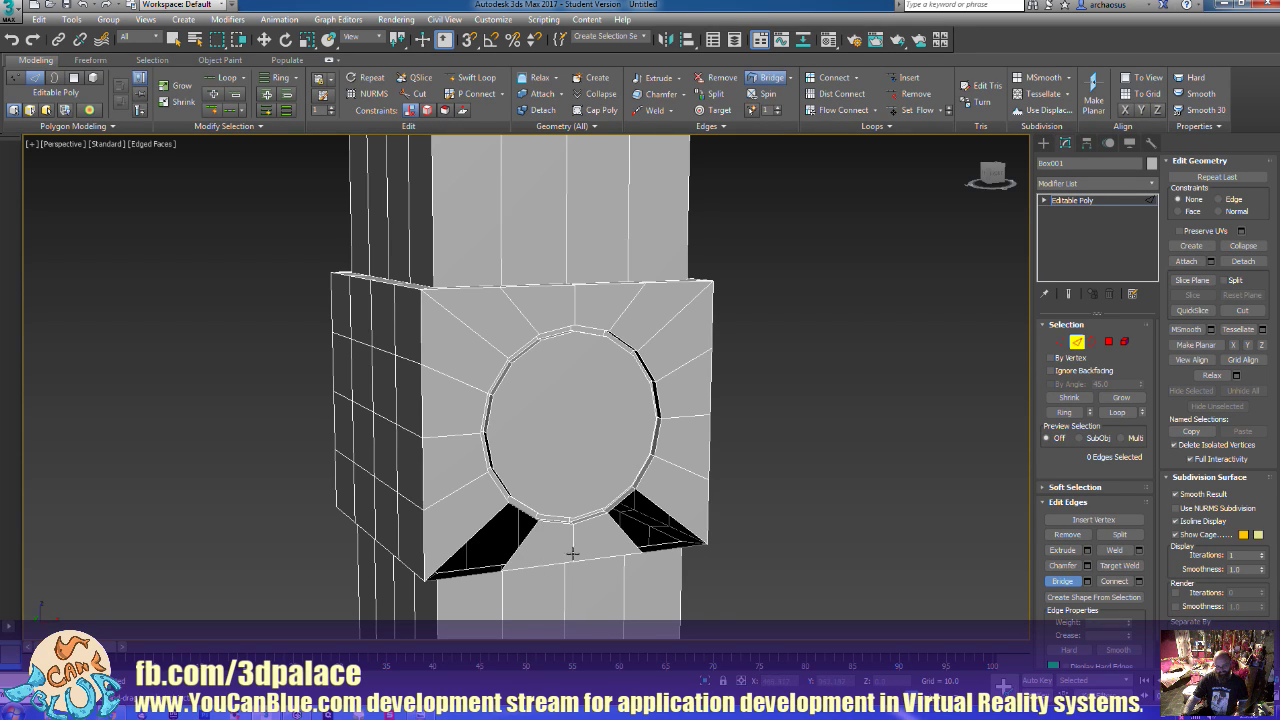
left_click(670, 515)
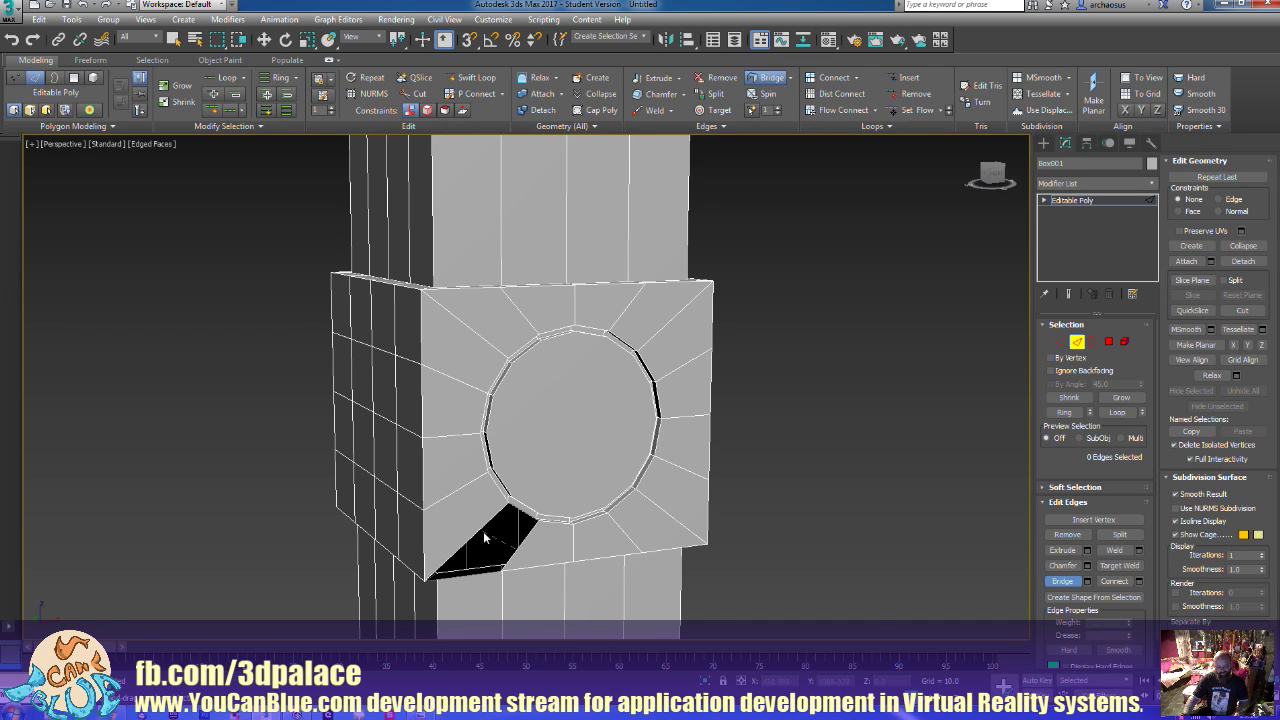
left_click(481, 531)
Examine the bridged boss face and the band's remaining plain sides from several angles
scroll(505, 532, "down", 5)
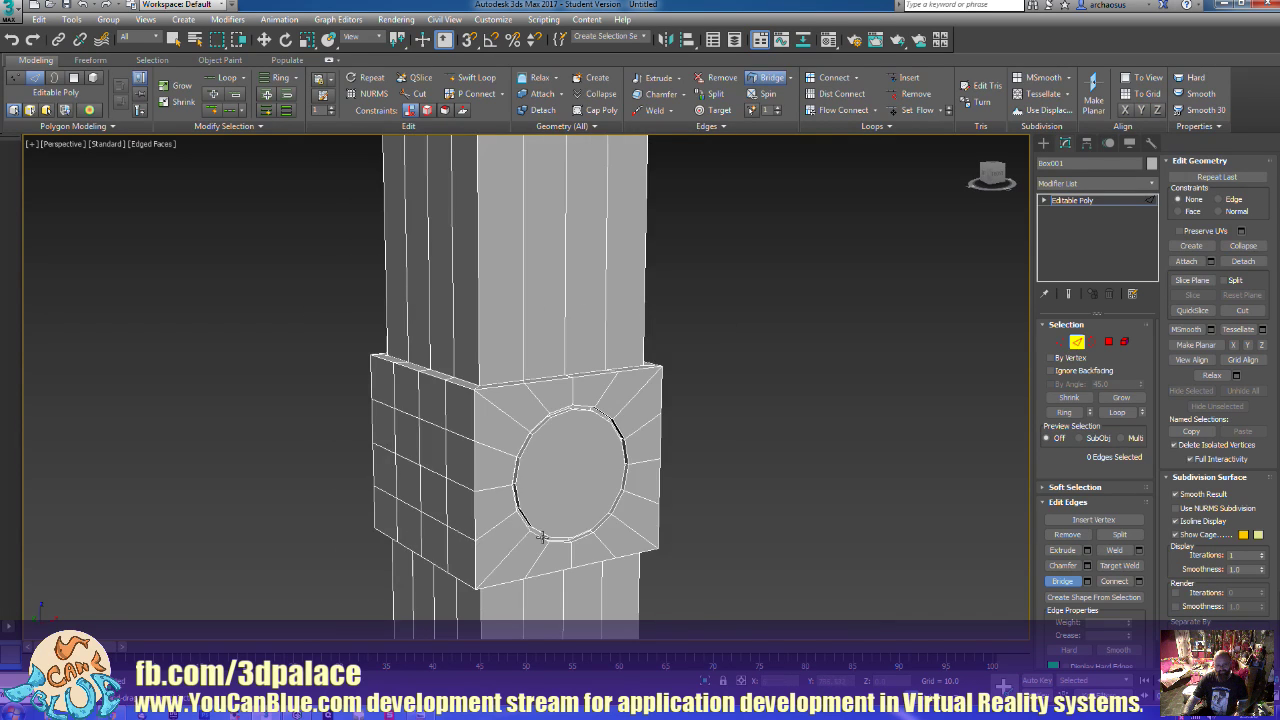
mouse_move(574, 511)
middle_mouse_down("alt")
mouse_move(531, 516)
mouse_move(551, 512)
middle_mouse_up("alt")
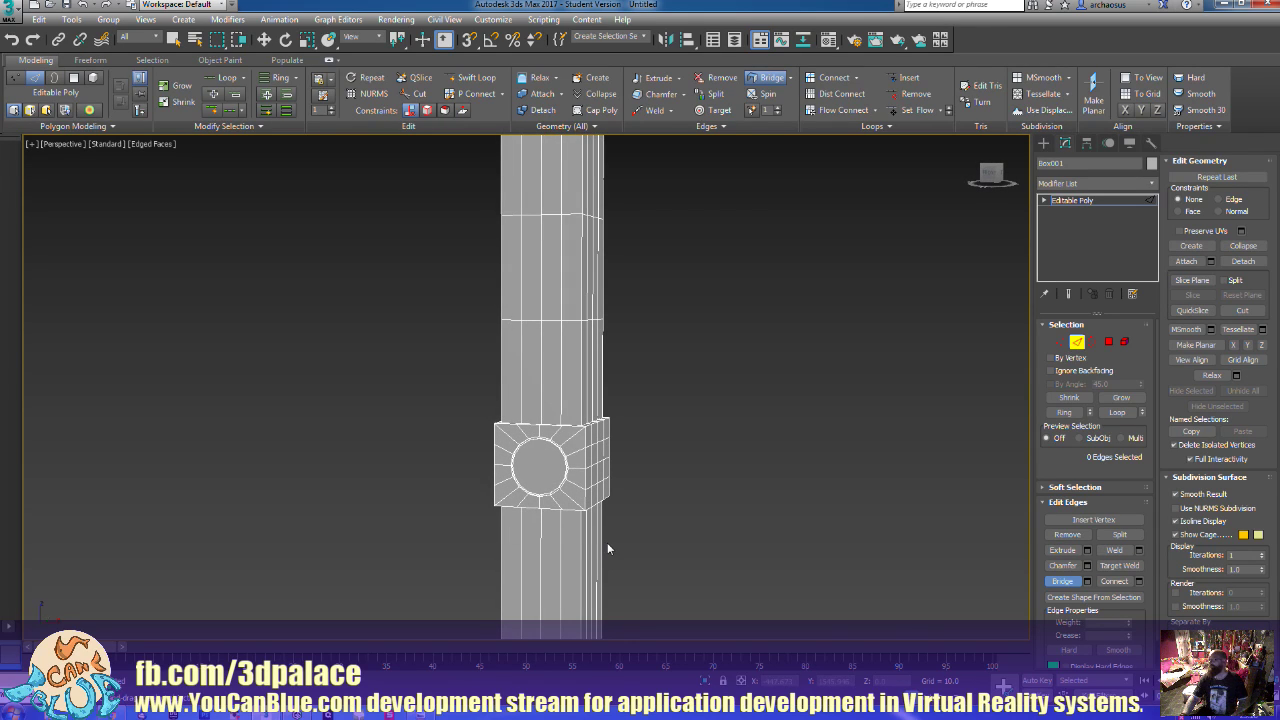
scroll(631, 554, "down", 5)
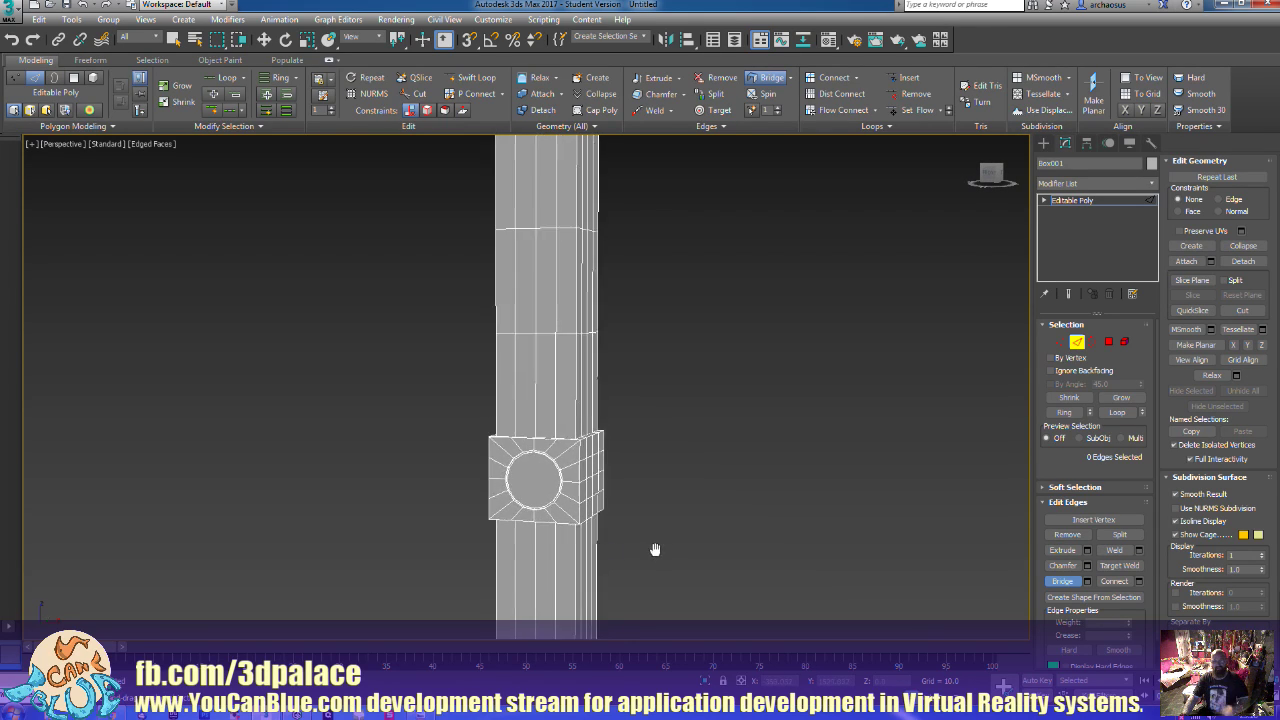
middle_click_drag(634, 555, 616, 549, "alt")
scroll(616, 549, "up", 4)
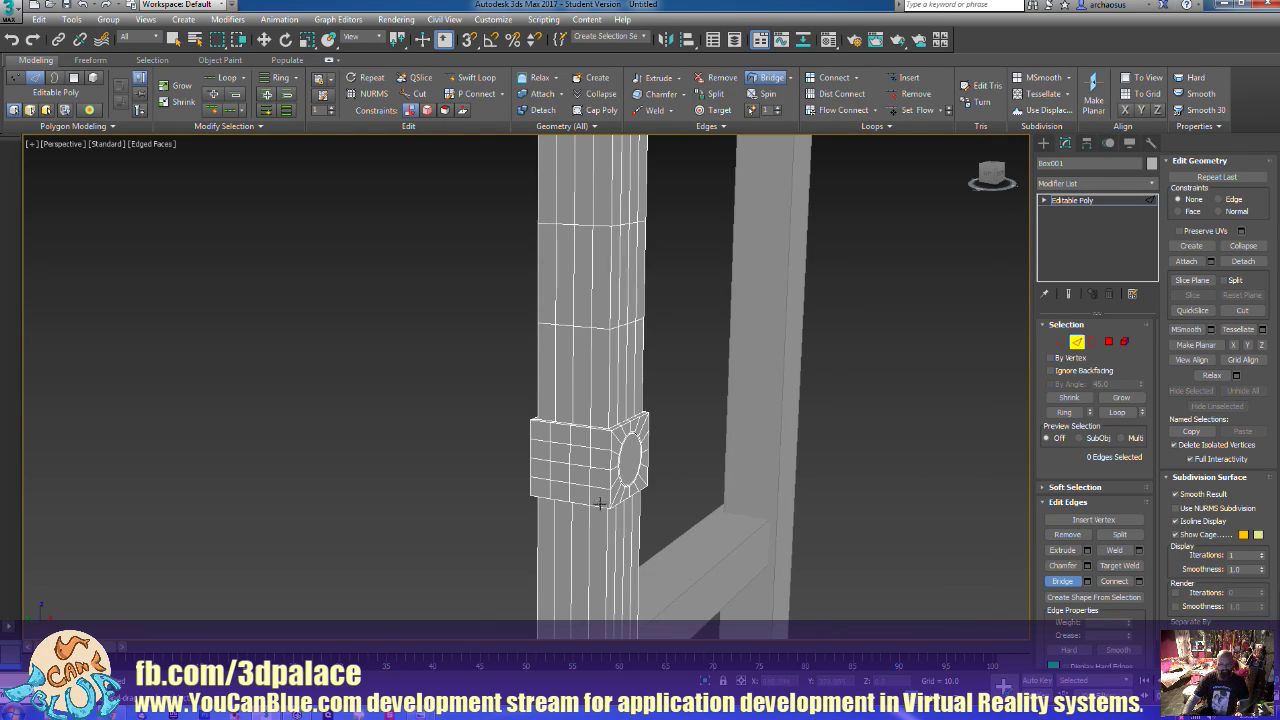
middle_click_drag(600, 504, 637, 526)
middle_click_drag(775, 446, 748, 460, "alt")
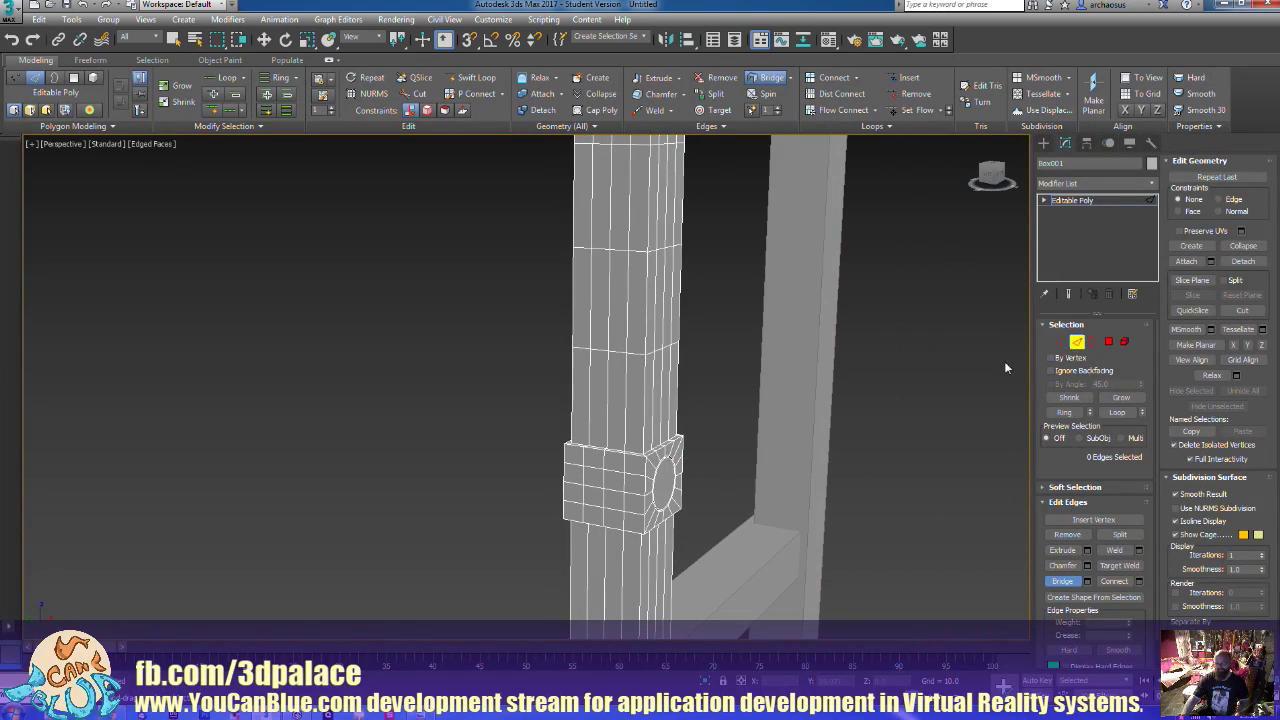
At polygon level, select the four centre polygons on the plain band side beside the boss face, leaving the boss face unselected
left_click(1108, 342)
left_click(650, 519)
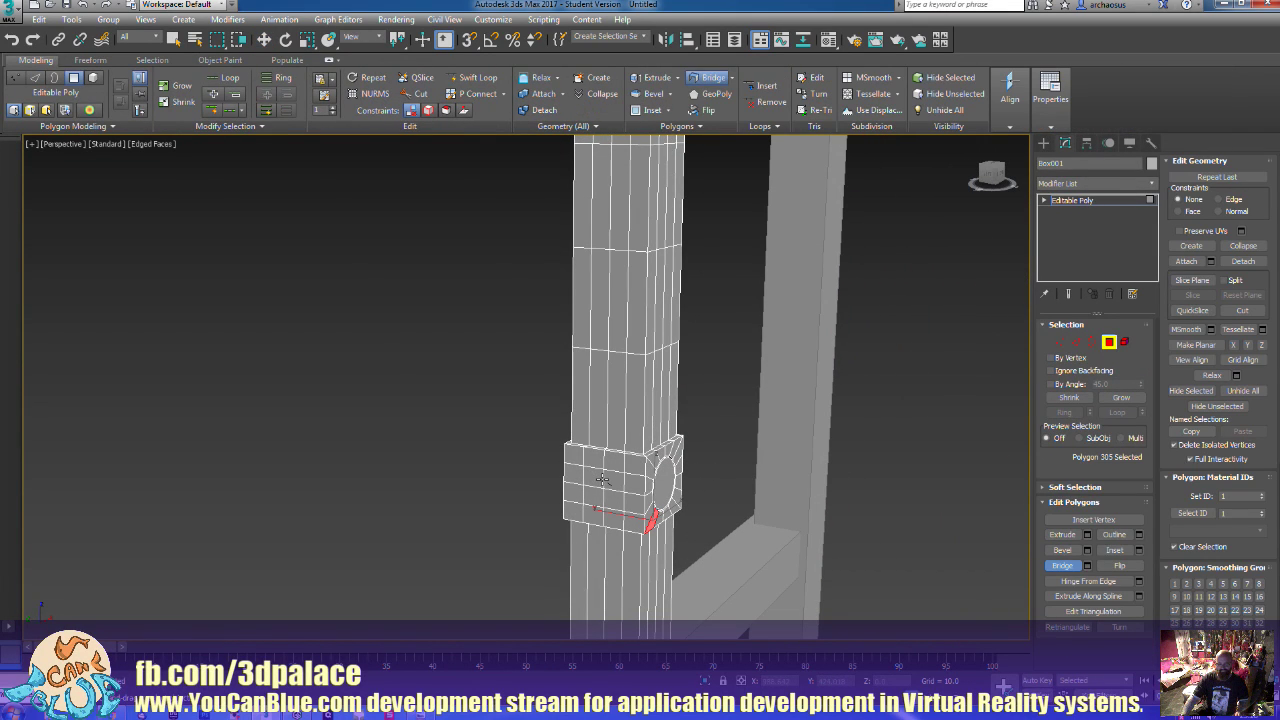
key("w")
left_click(592, 482, "ctrl")
left_click(609, 483, "ctrl")
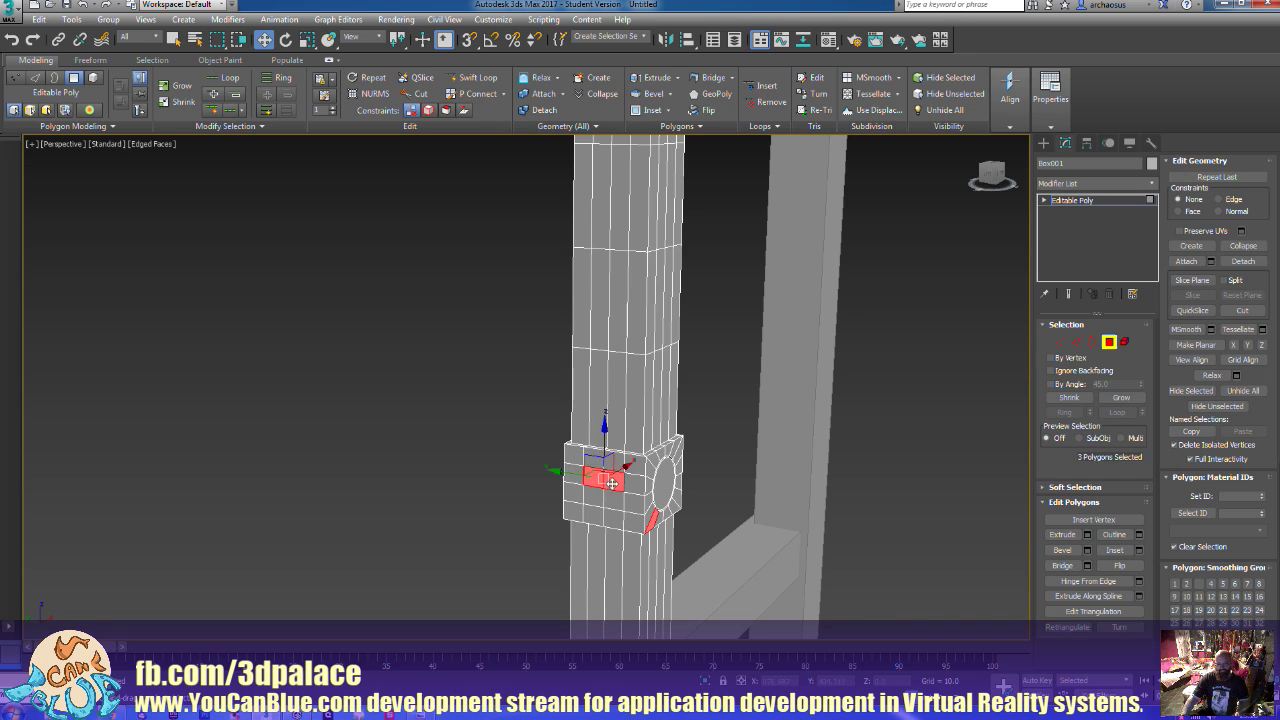
left_click(611, 499, "ctrl")
left_click(597, 496, "ctrl")
middle_click_drag(672, 481, 655, 514, "alt")
left_click(652, 515, "alt")
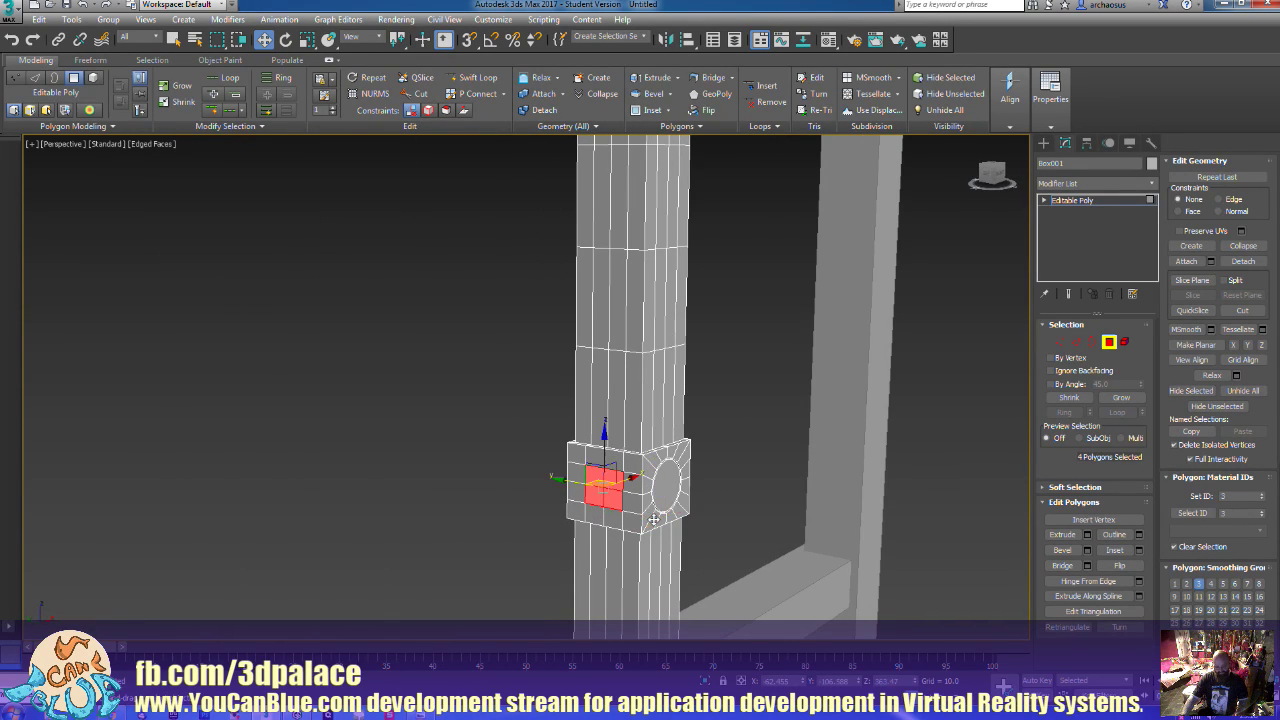
Add the four centre polygons on the next plain side of the band to the selection
middle_click_drag(556, 514, 673, 524, "alt")
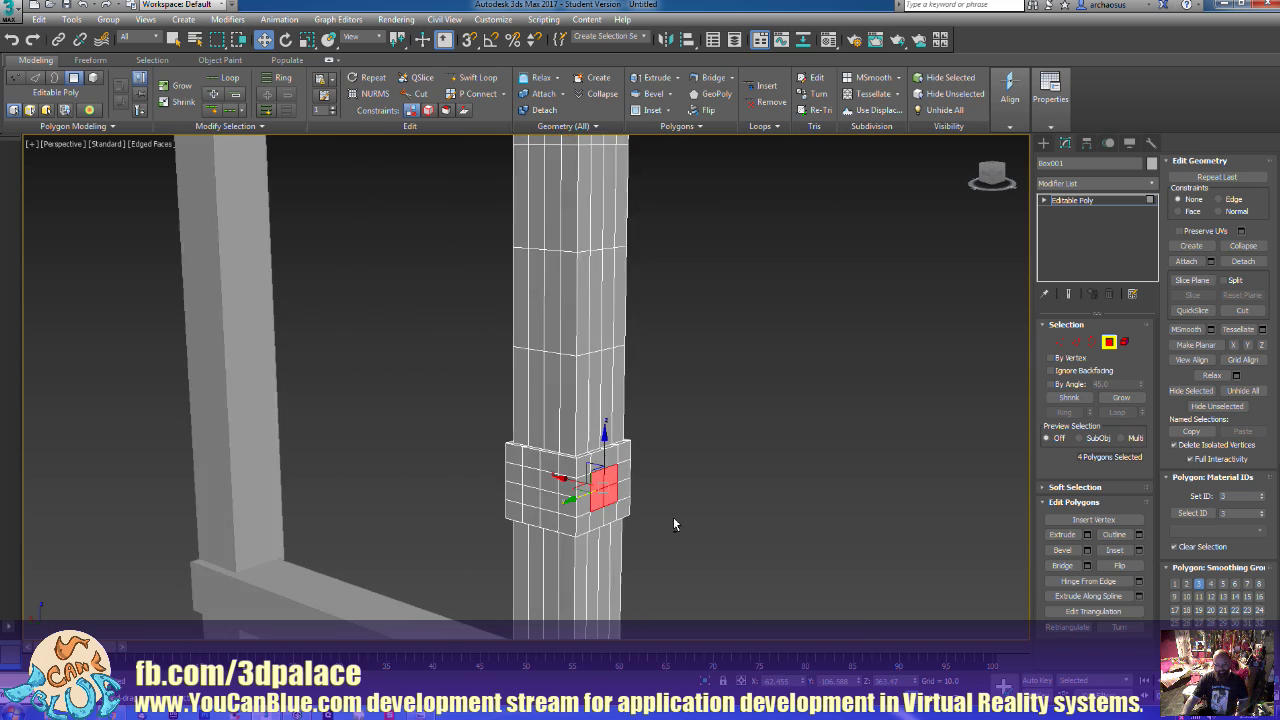
left_click(531, 477, "ctrl")
left_click(547, 479, "ctrl")
left_click(547, 497, "ctrl")
left_click(531, 498, "ctrl")
Add the four centre polygons on the third plain side of the band to the selection
middle_click_drag(513, 498, 637, 511, "alt")
left_click(502, 492, "ctrl")
left_click(522, 498, "ctrl")
left_click(522, 514, "ctrl")
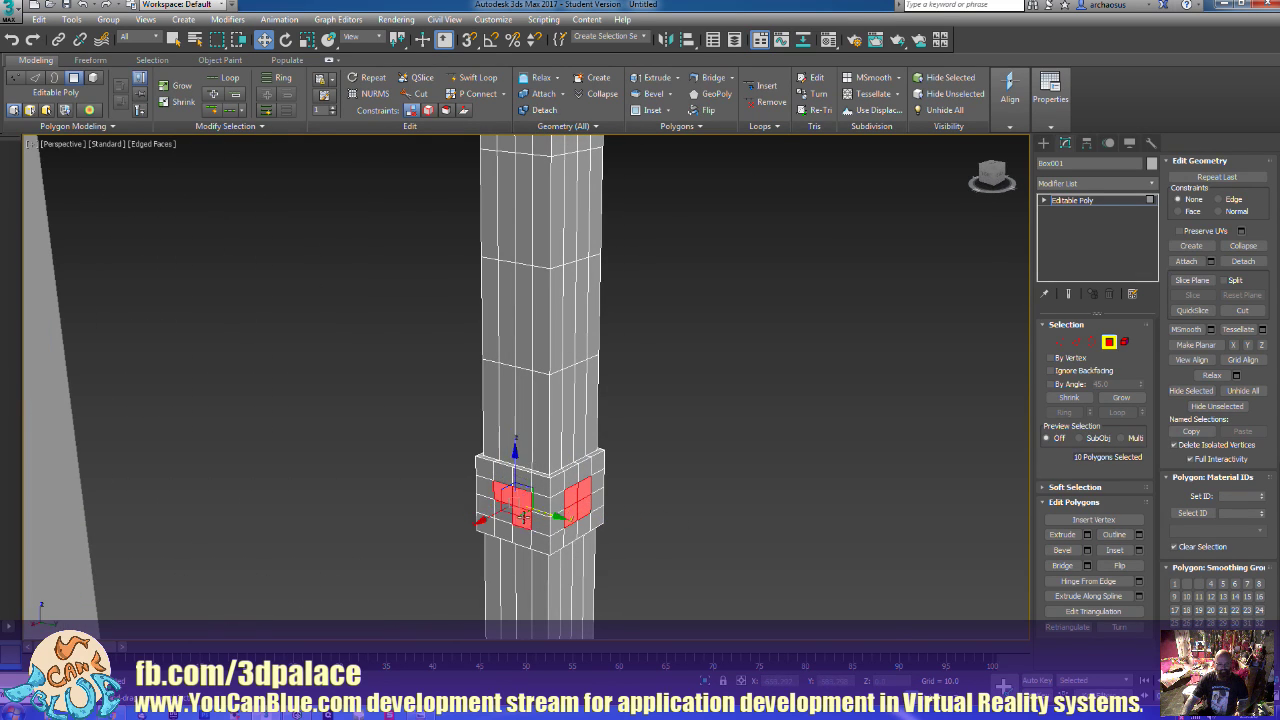
left_click(504, 509, "ctrl")
middle_click_drag(718, 518, 503, 523, "alt")
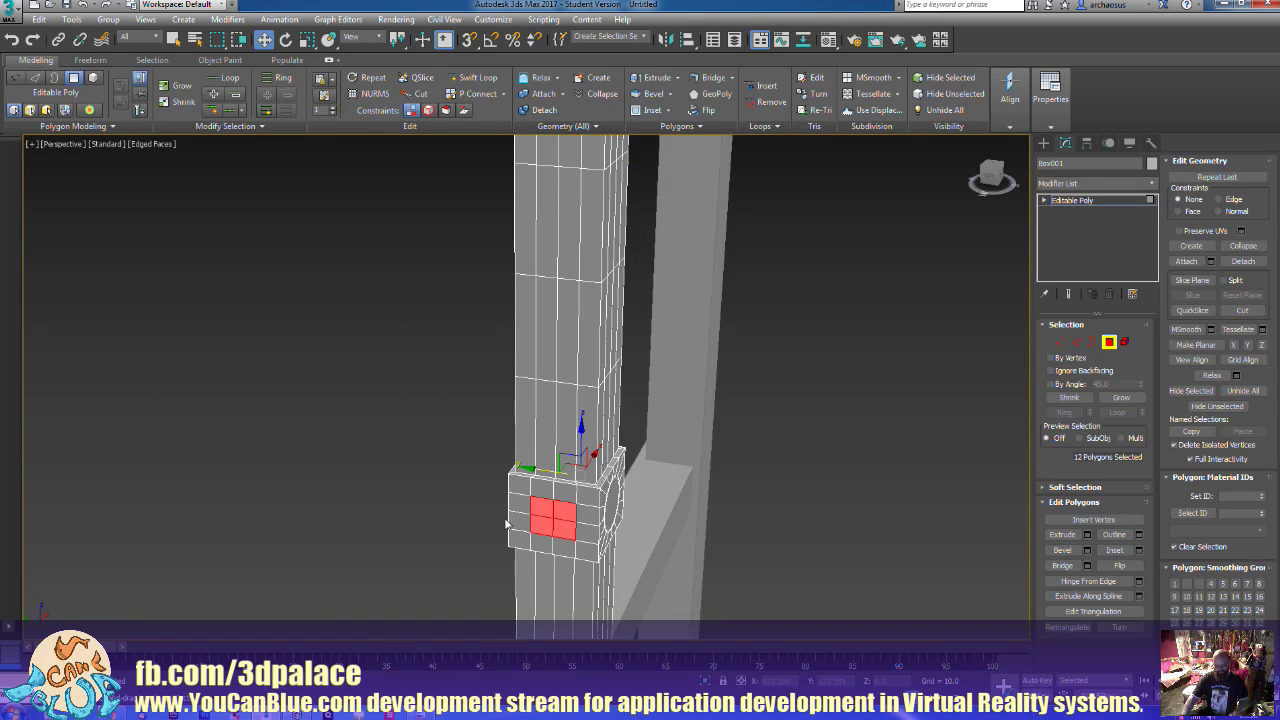
key("Delete")
middle_click_drag(586, 522, 623, 516, "alt")
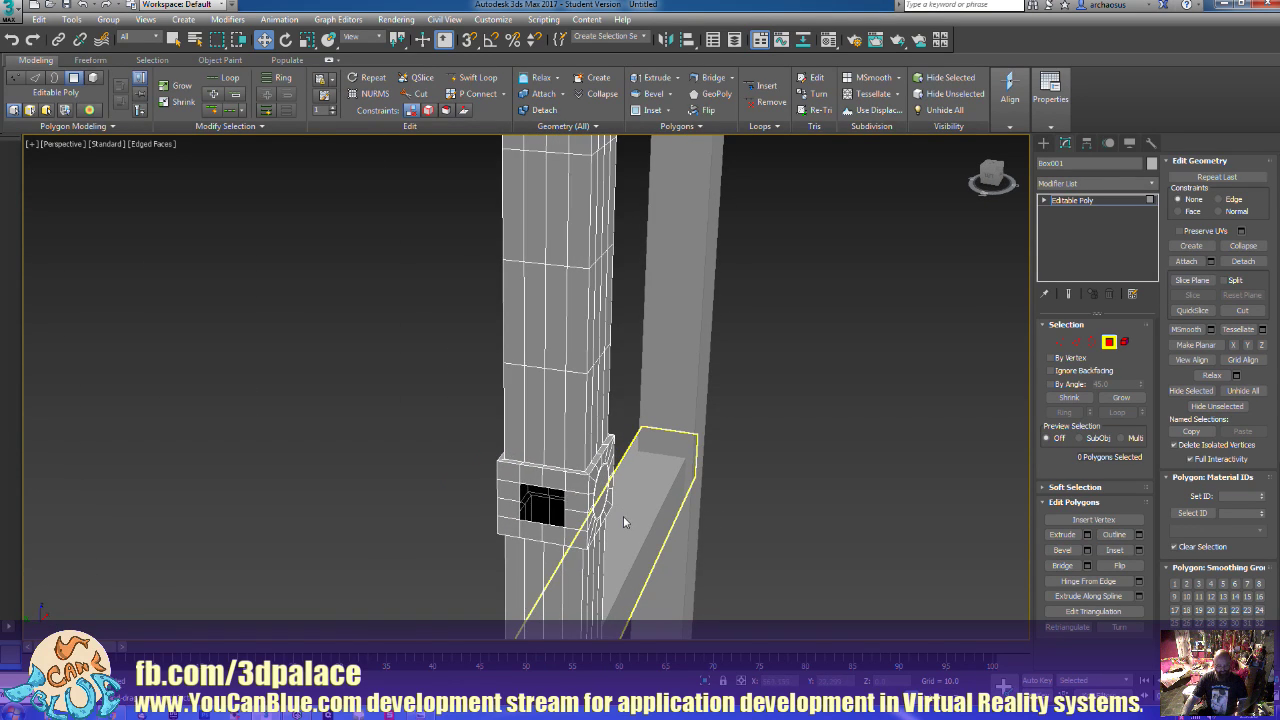
key("ctrl+z")
Grow the selection to cover the band's three plain sides completely and delete those polygons
left_click(1121, 397)
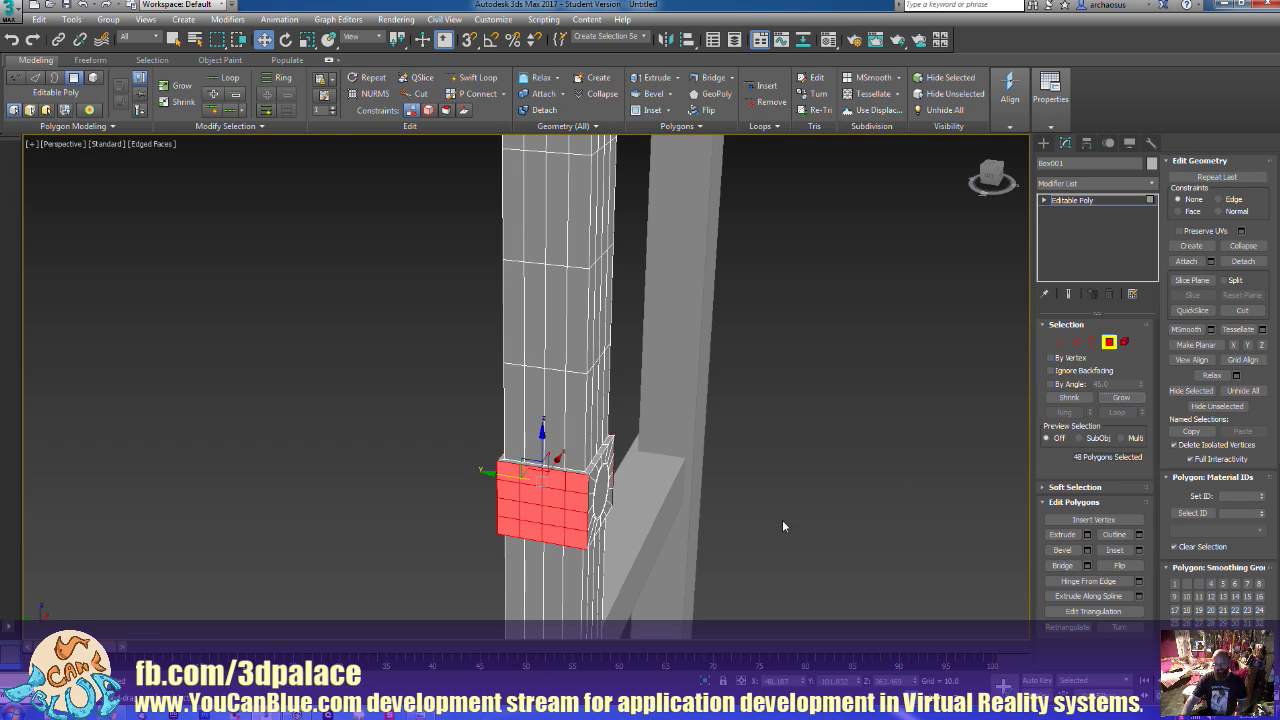
key("Delete")
middle_click_drag(782, 515, 611, 485)
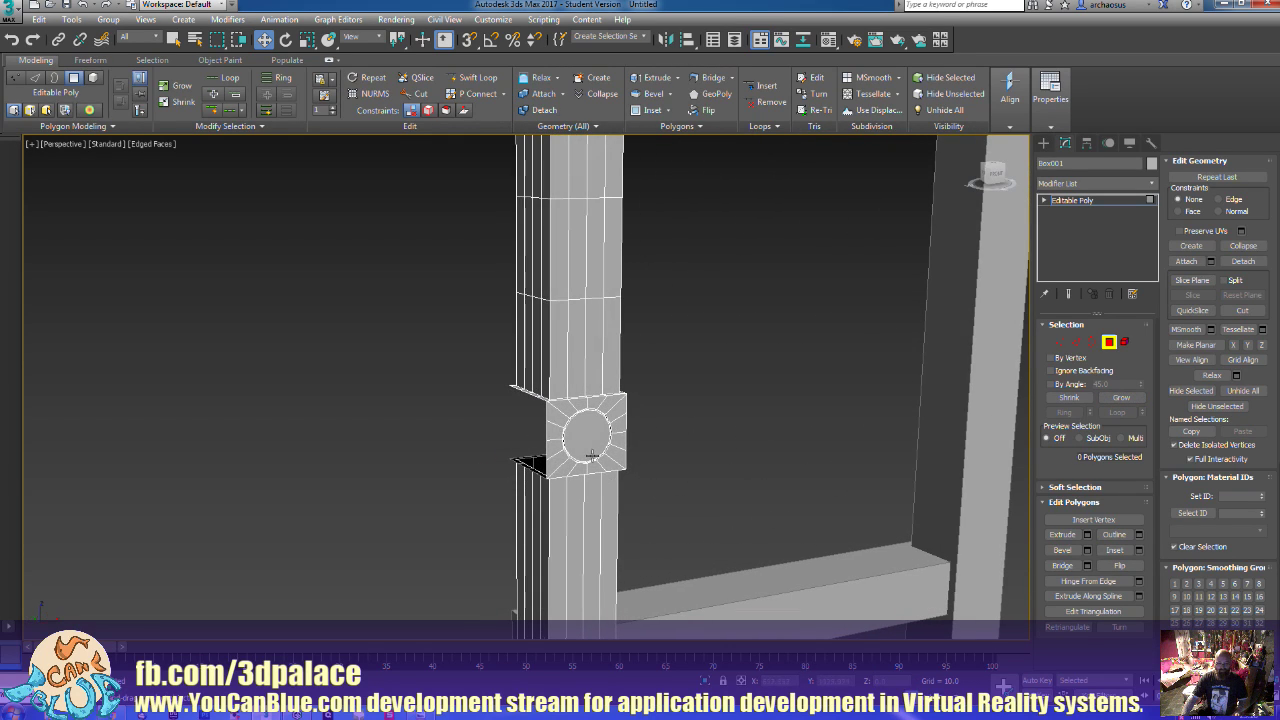
Select the boss disc, grow the selection twice to cover the whole square face, and detach it as a separate object
left_click(592, 455)
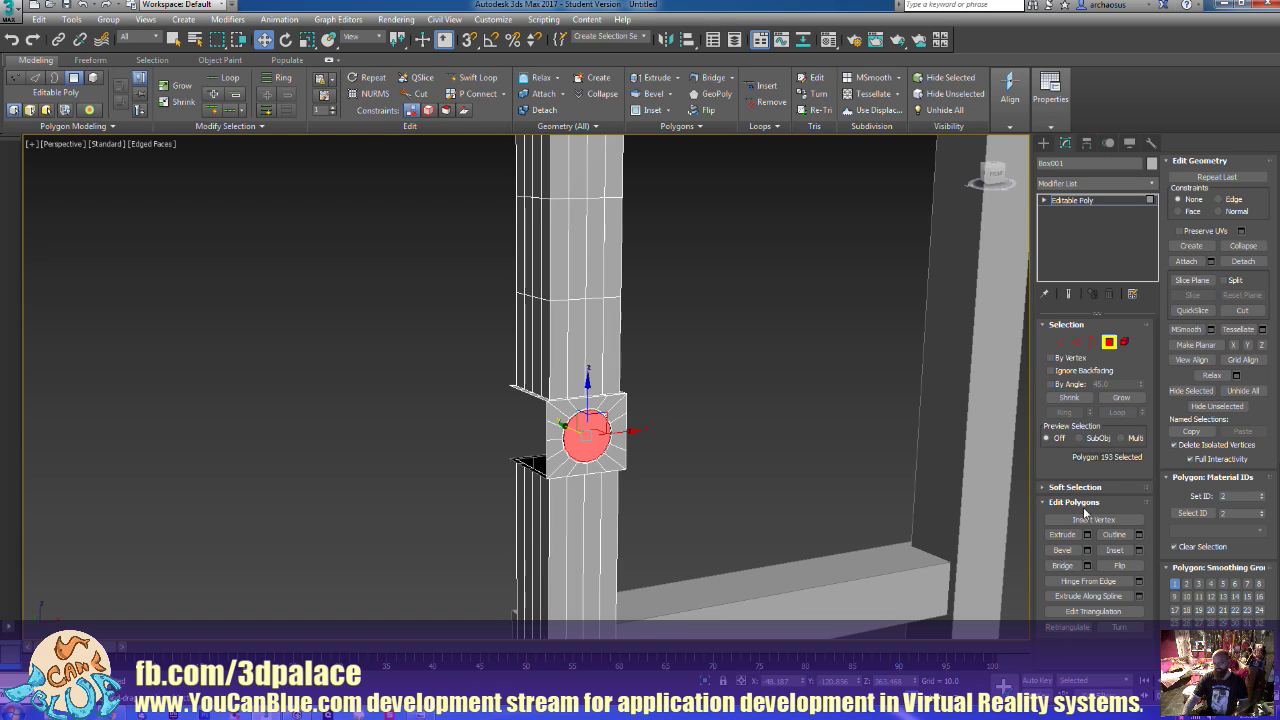
left_click(1121, 398)
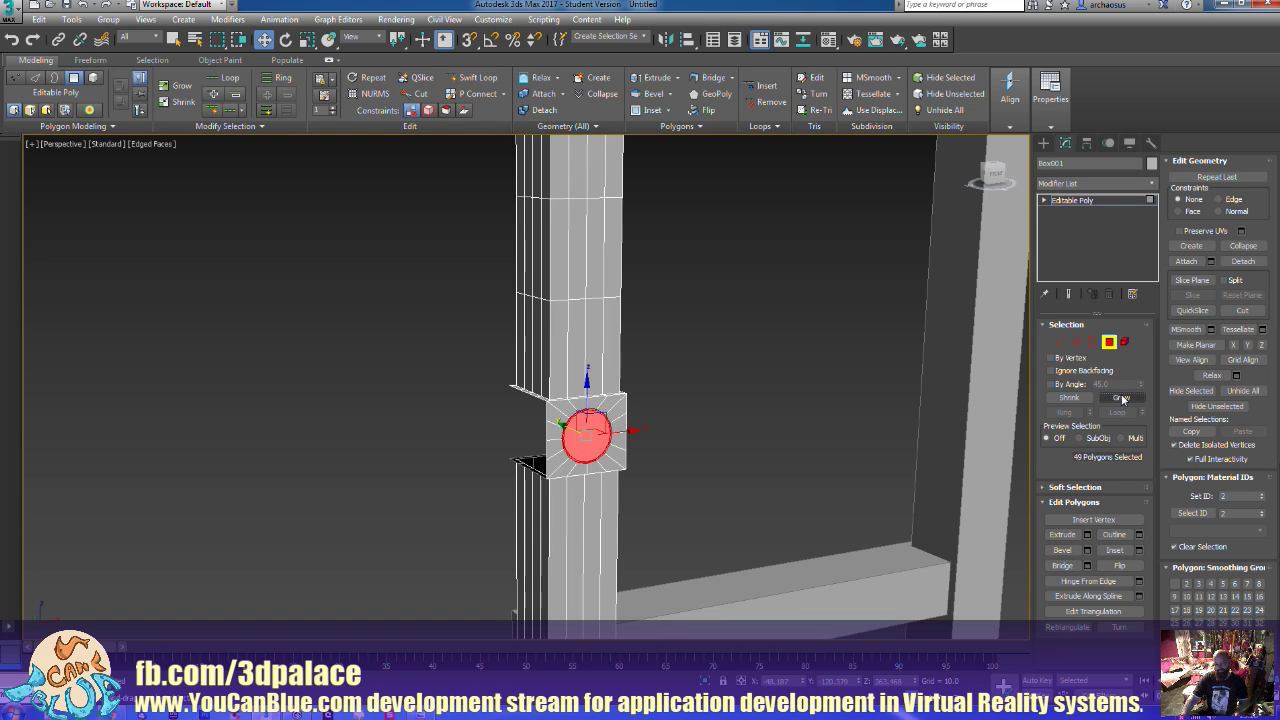
left_click(1121, 398)
middle_click_drag(865, 450, 760, 440, "alt")
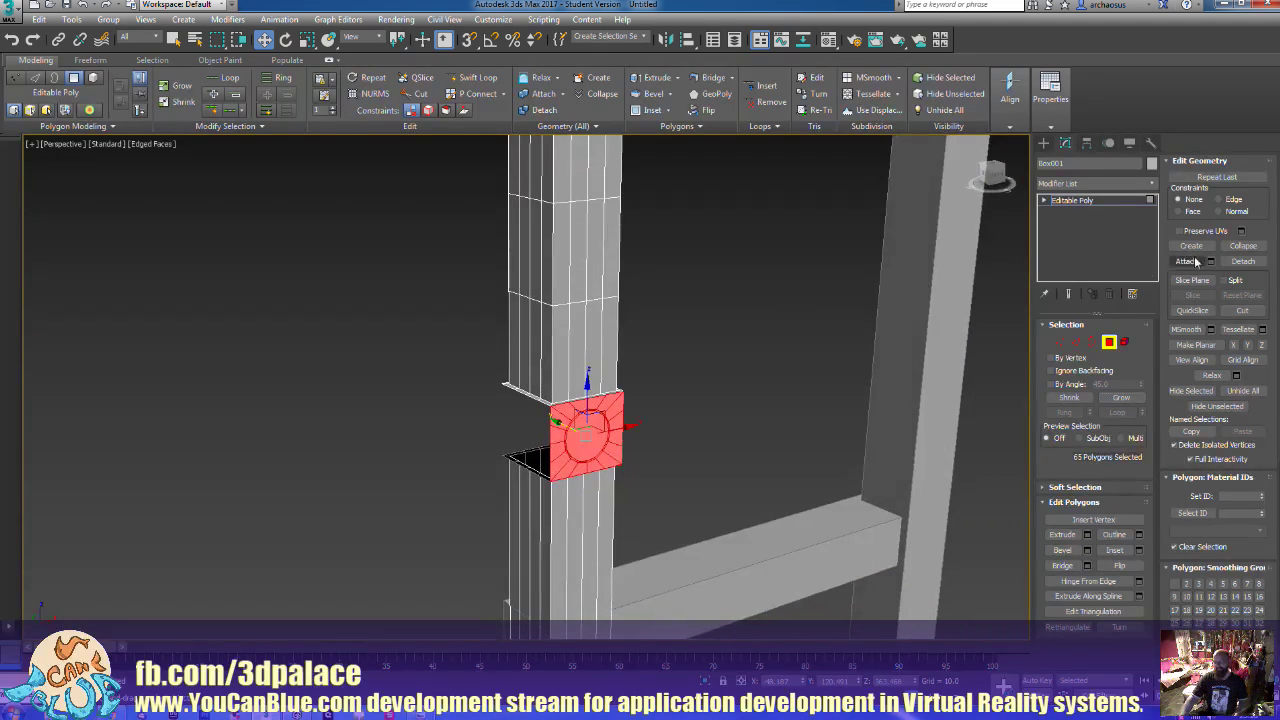
left_click(1243, 261)
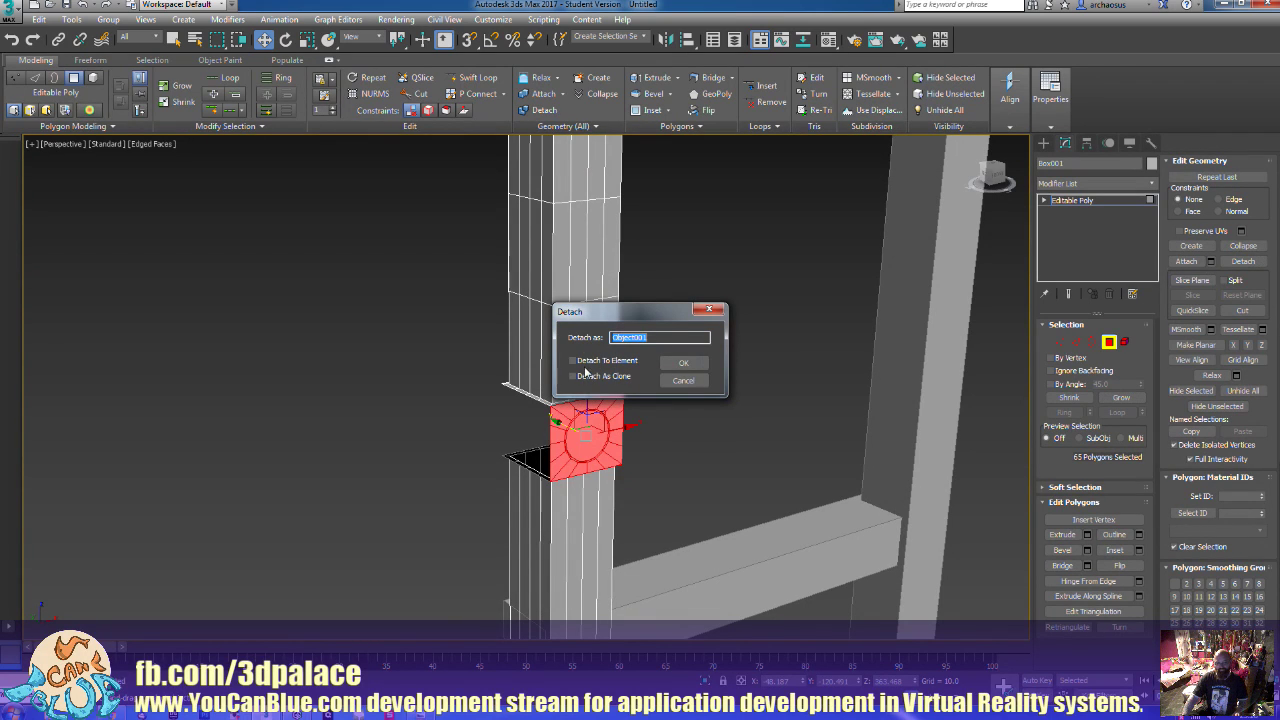
left_click(578, 361)
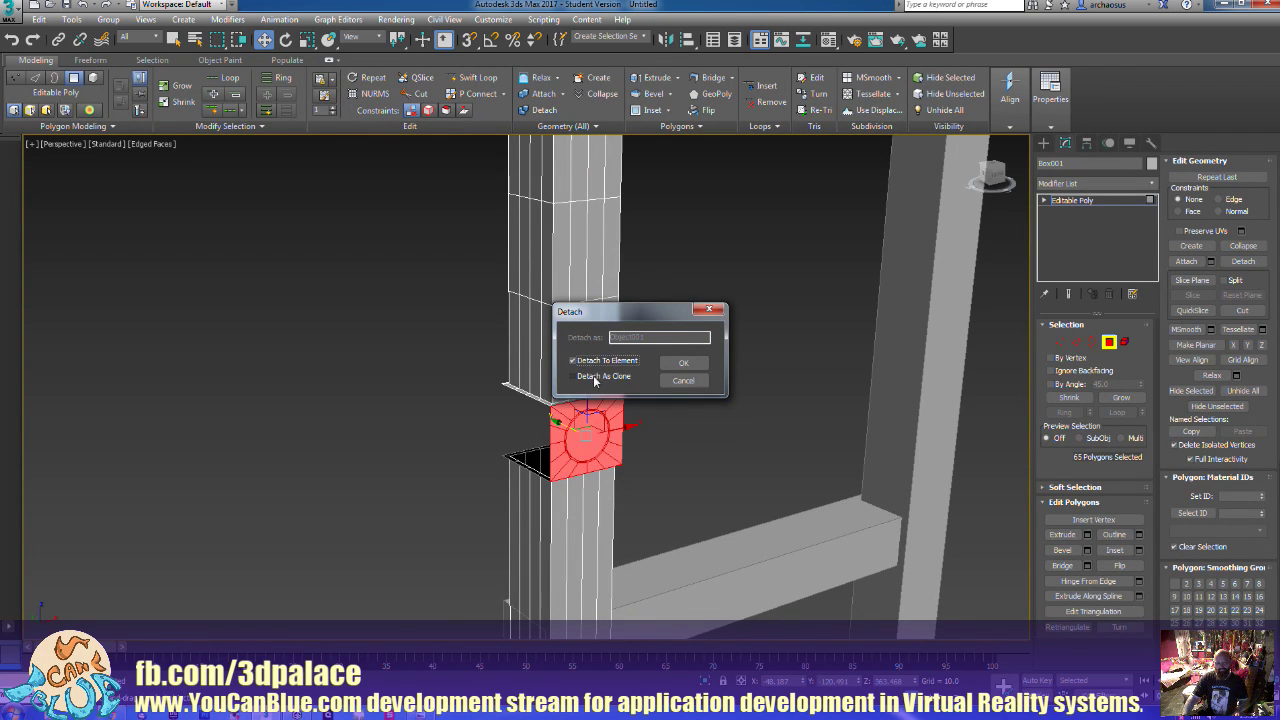
left_click(576, 361)
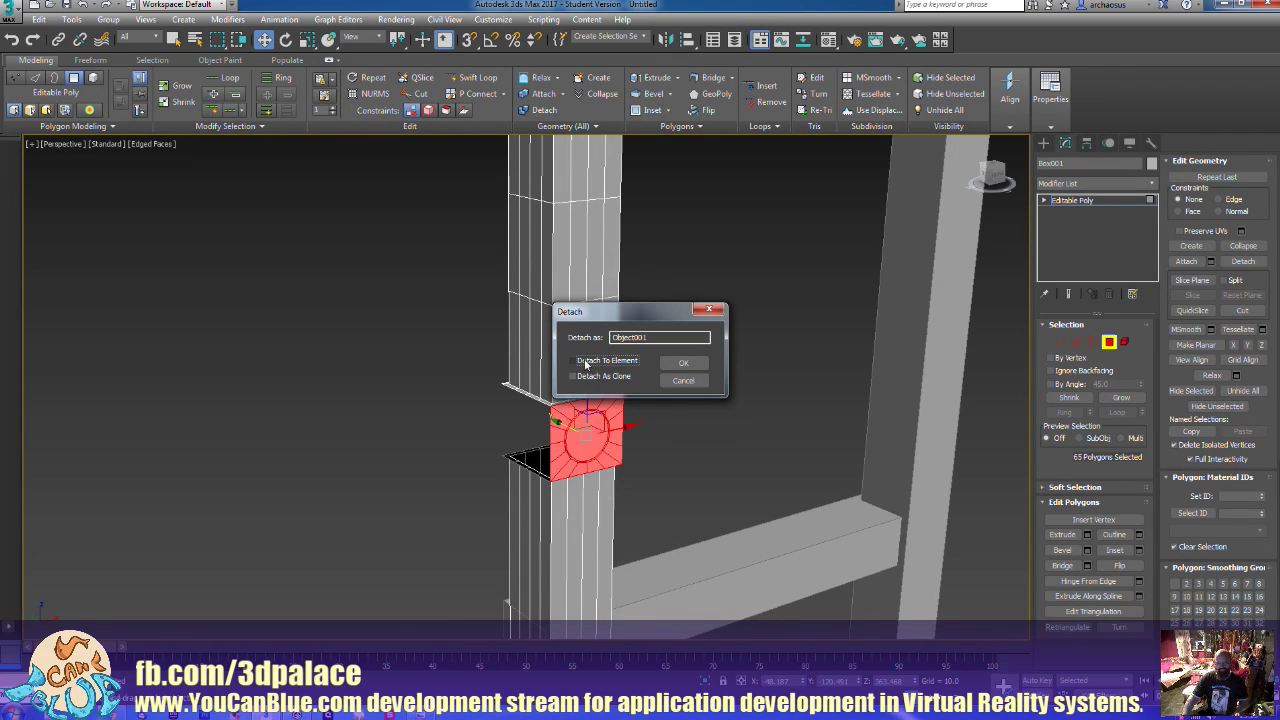
left_click(683, 363)
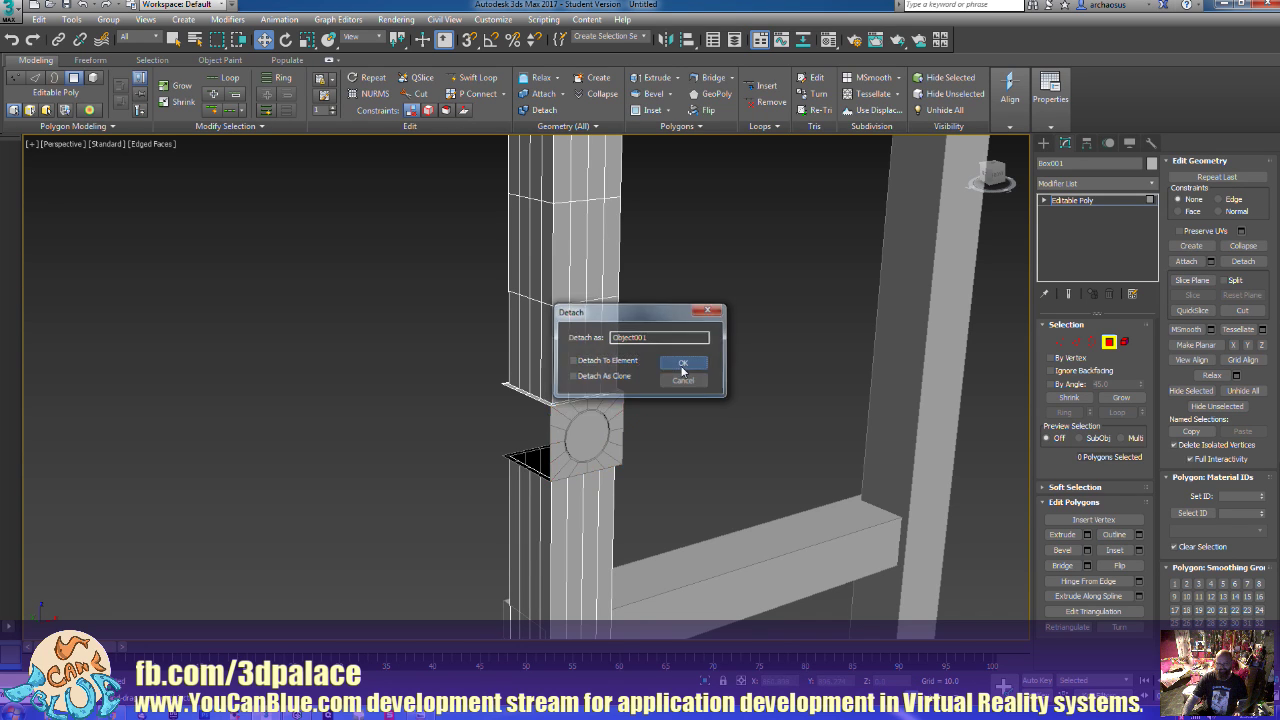
Leave polygon level on the pillar and select the detached boss face as an object
left_click(1110, 342)
left_click(586, 432)
middle_click_drag(691, 433, 732, 402, "alt")
scroll(716, 393, "down", 3)
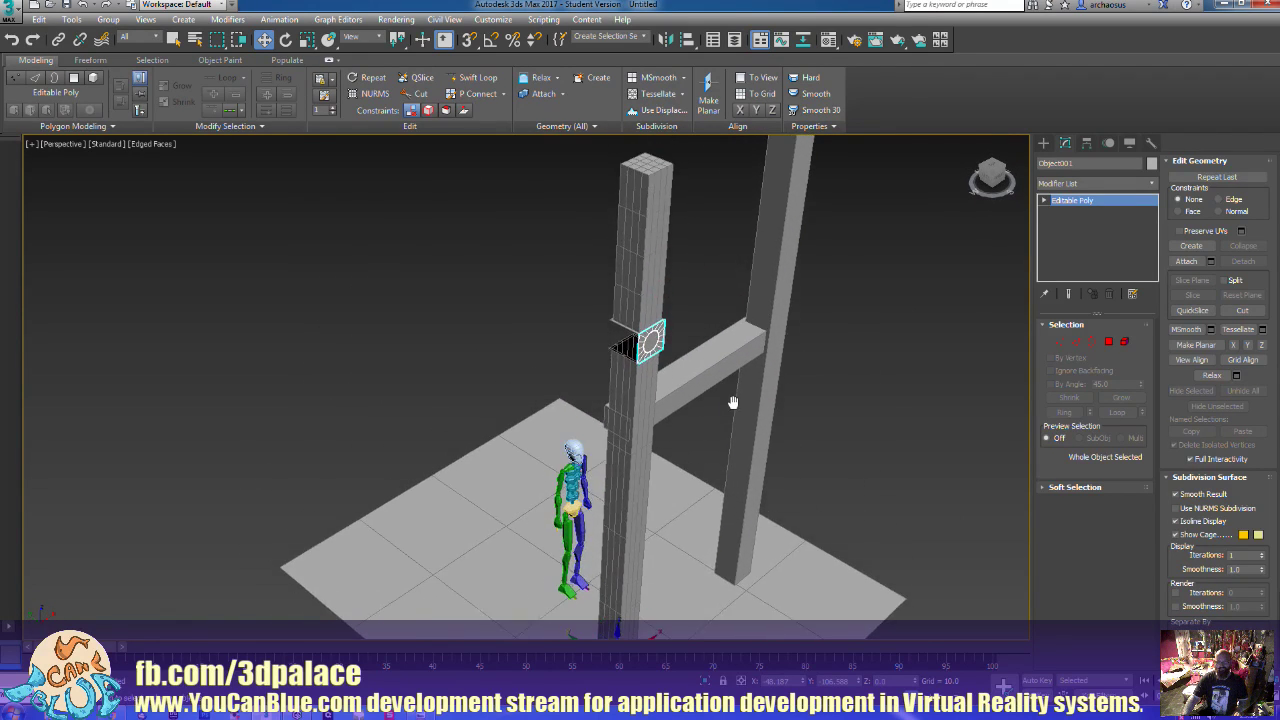
scroll(733, 403, "up", 2)
middle_click_drag(708, 325, 738, 326)
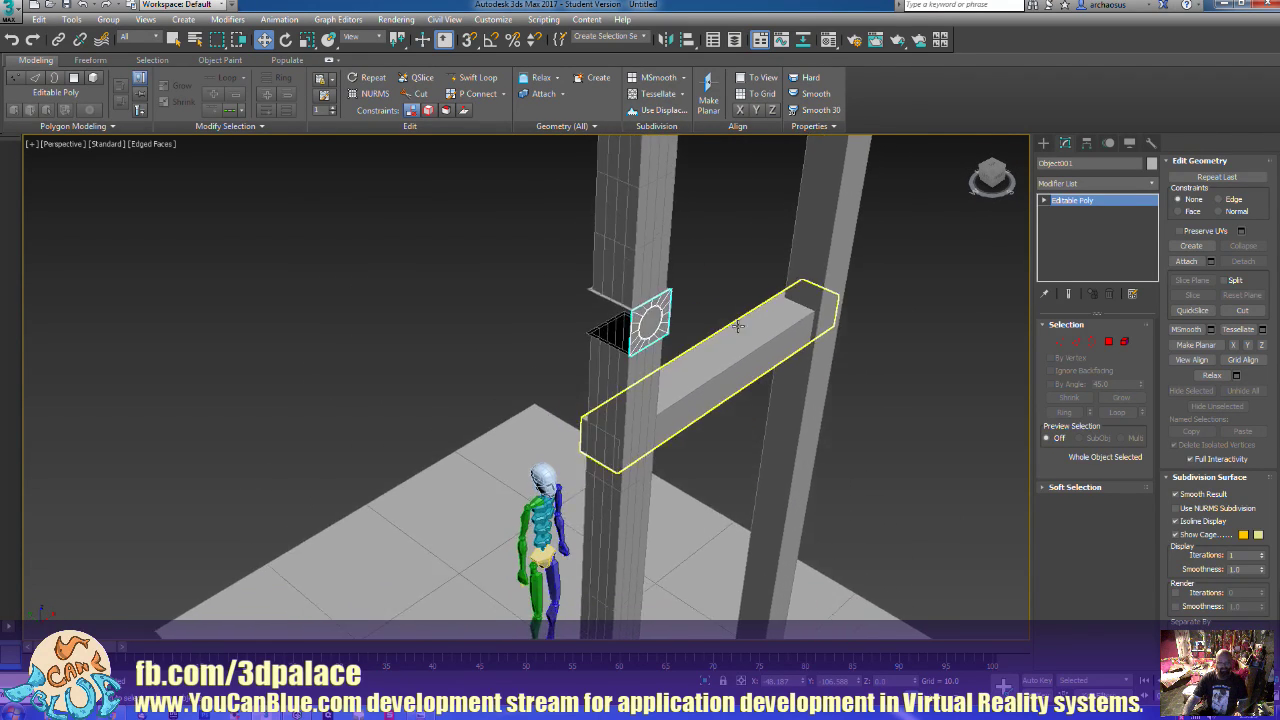
scroll(748, 378, "down", 5)
With angle snap on, rotate-clone the boss face in 90° increments about the vertical axis, making three copies for the open sides
left_click(750, 375)
key("e")
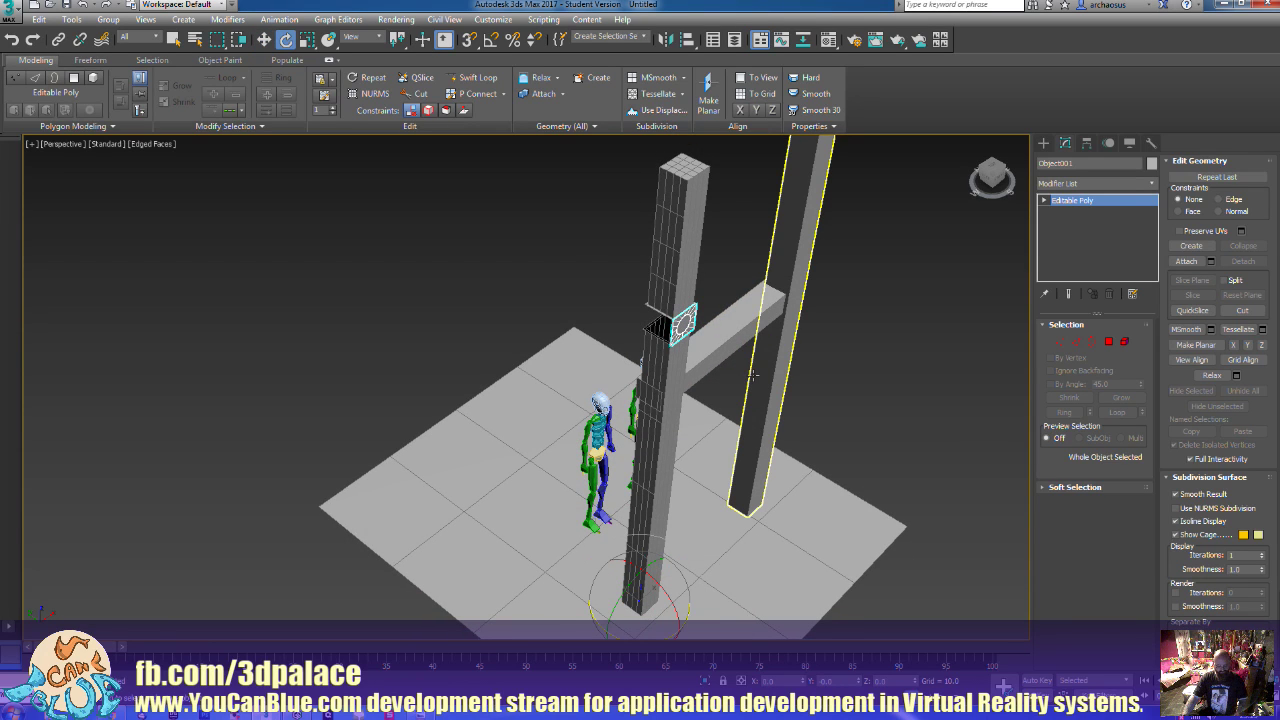
key("a")
middle_click_drag(747, 438, 745, 388)
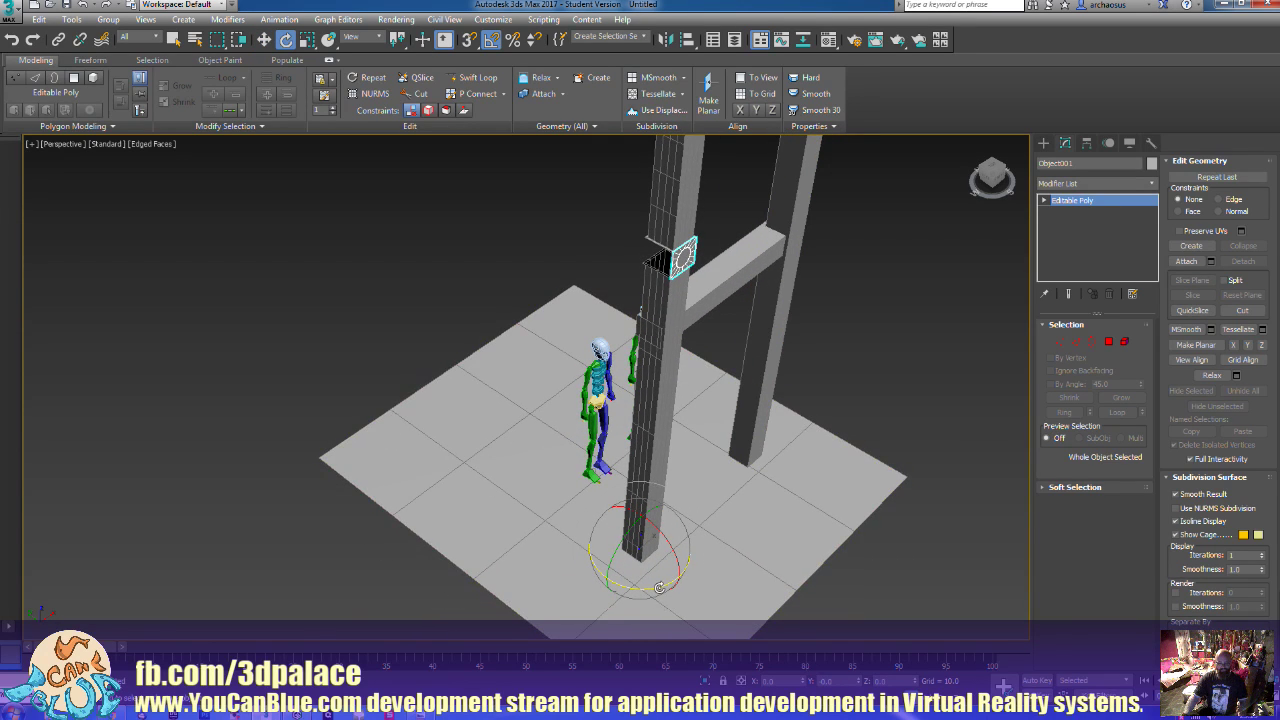
left_click_drag(659, 587, 600, 602, "shift")
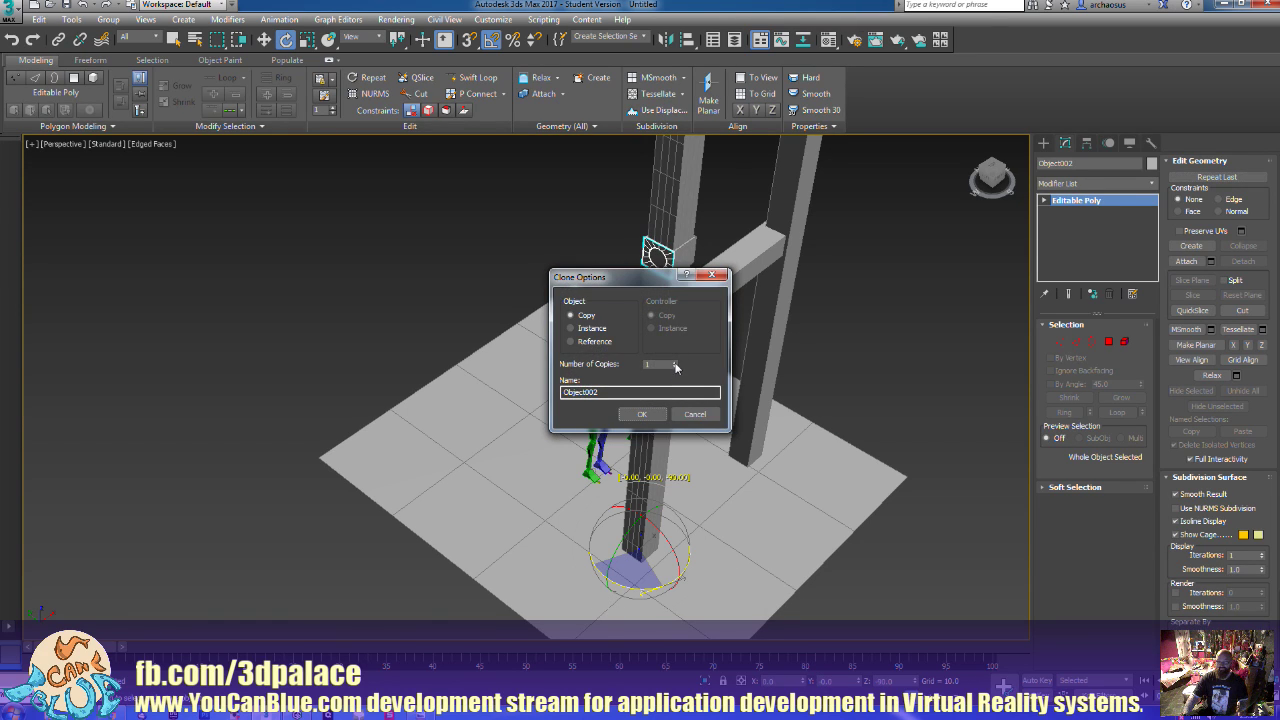
left_click(642, 414)
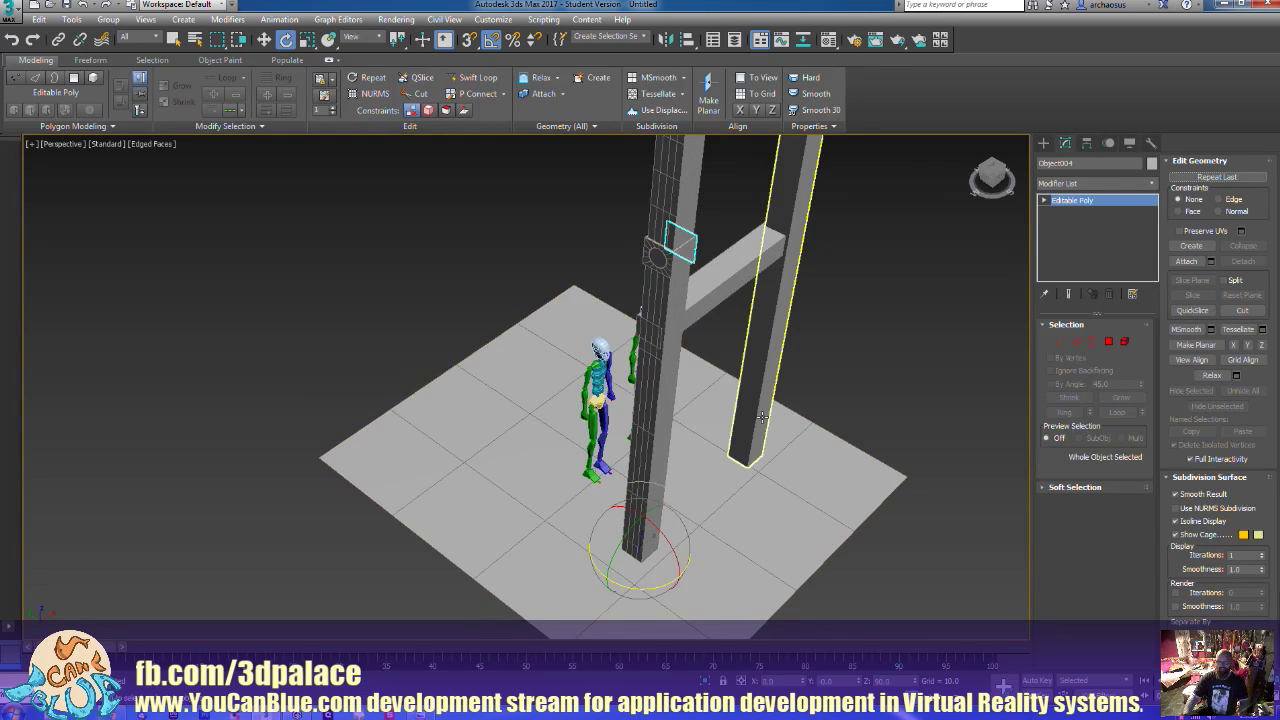
left_click(904, 362)
middle_click_drag(904, 362, 897, 382)
Select the pillar and attach the four separate boss faces to it
scroll(817, 422, "up", 6)
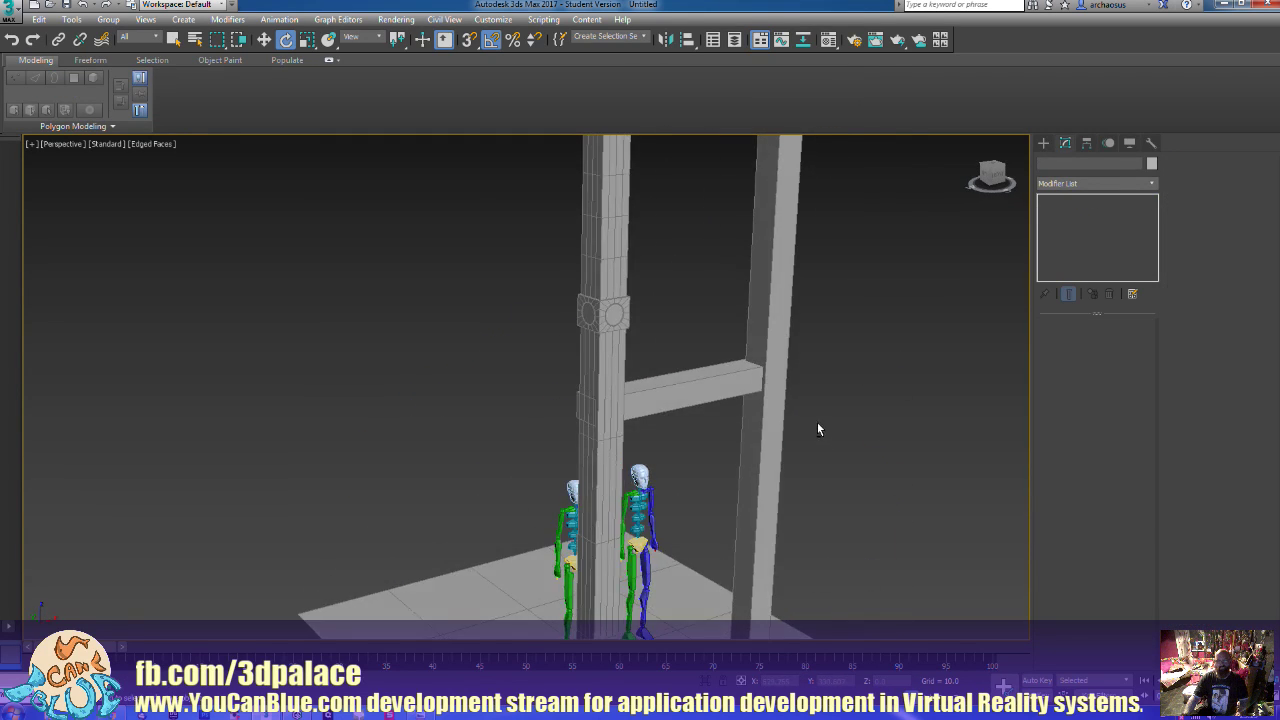
left_click(702, 383)
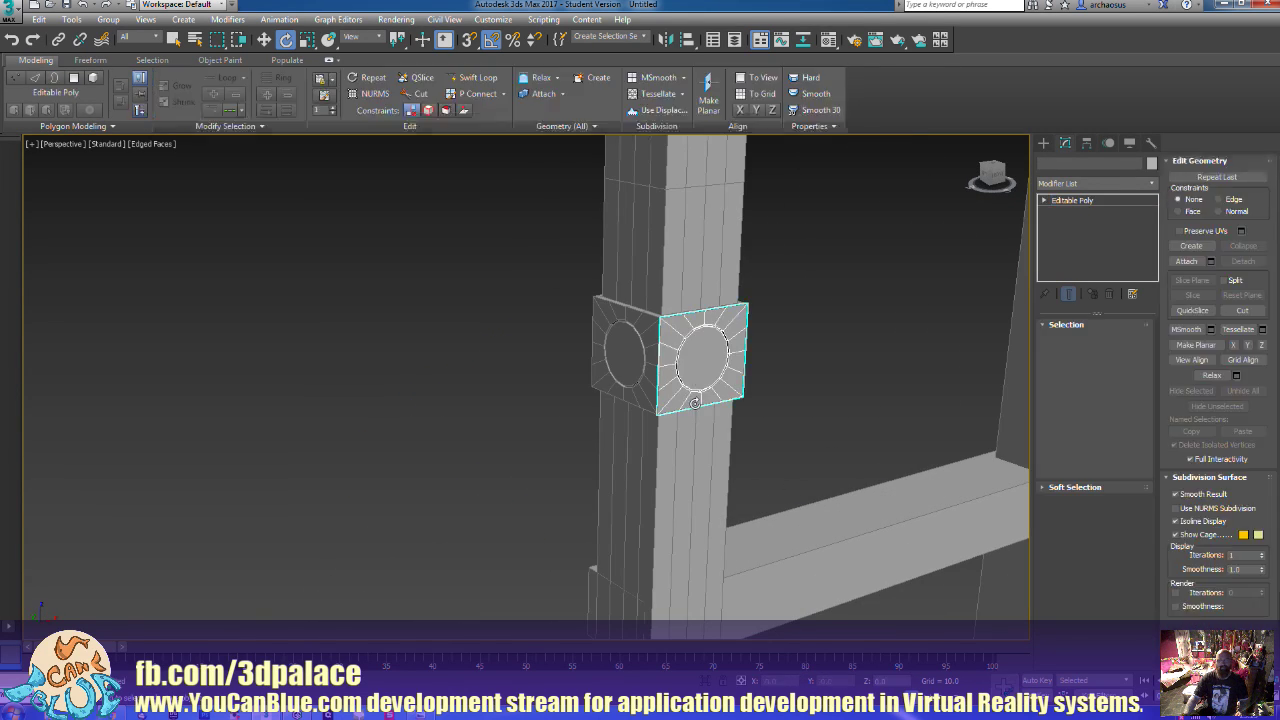
middle_click_drag(705, 410, 755, 472)
left_click(755, 500)
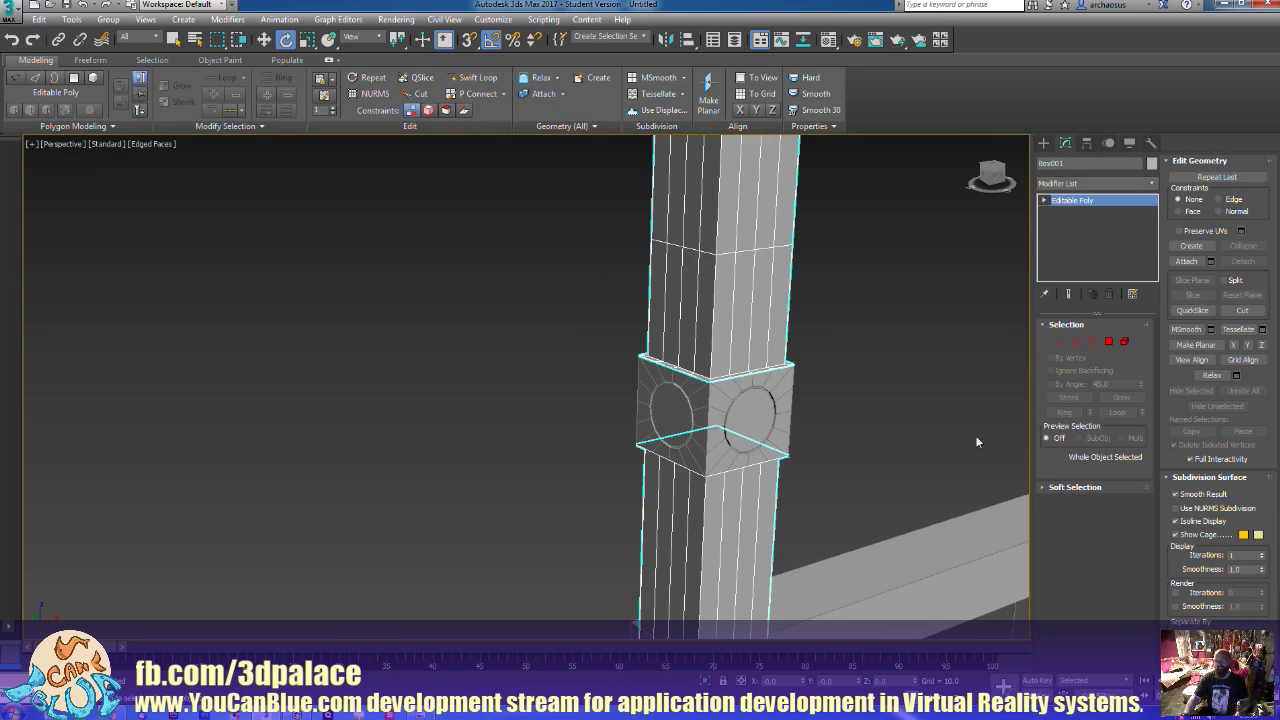
left_click(1188, 261)
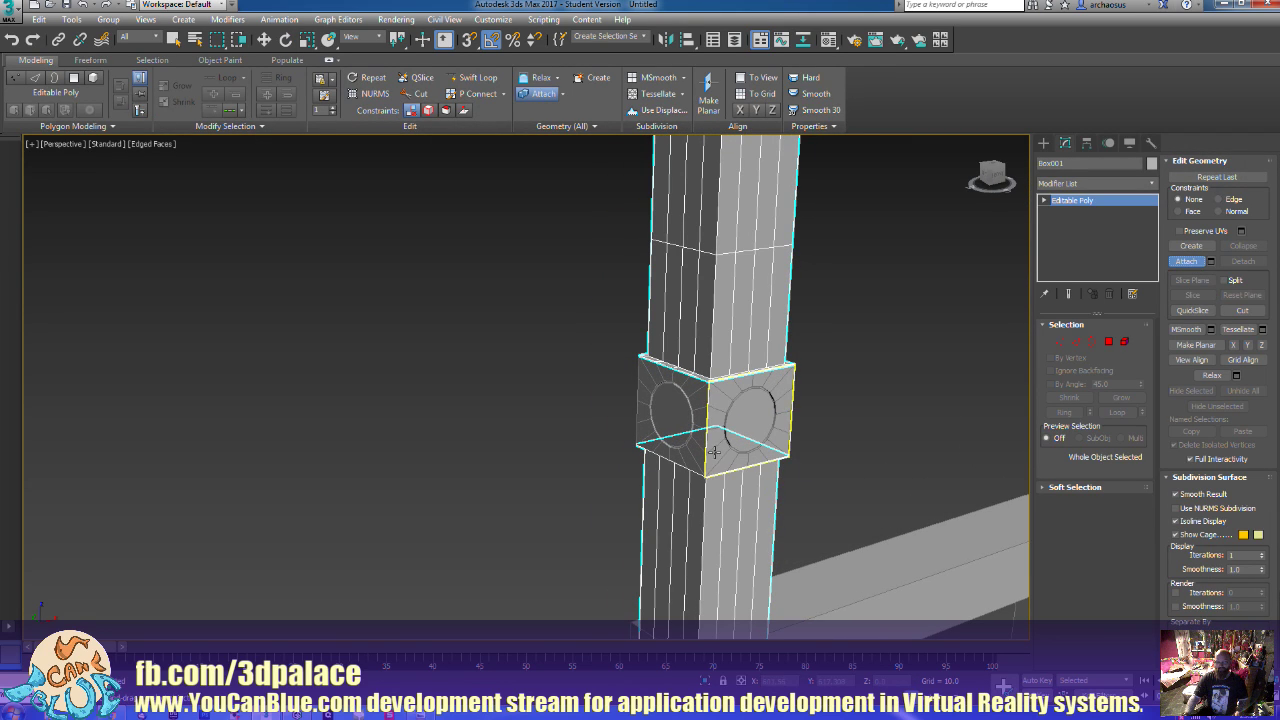
left_click(714, 452)
middle_click_drag(515, 453, 703, 455, "alt")
left_click(703, 455)
left_click(1184, 262)
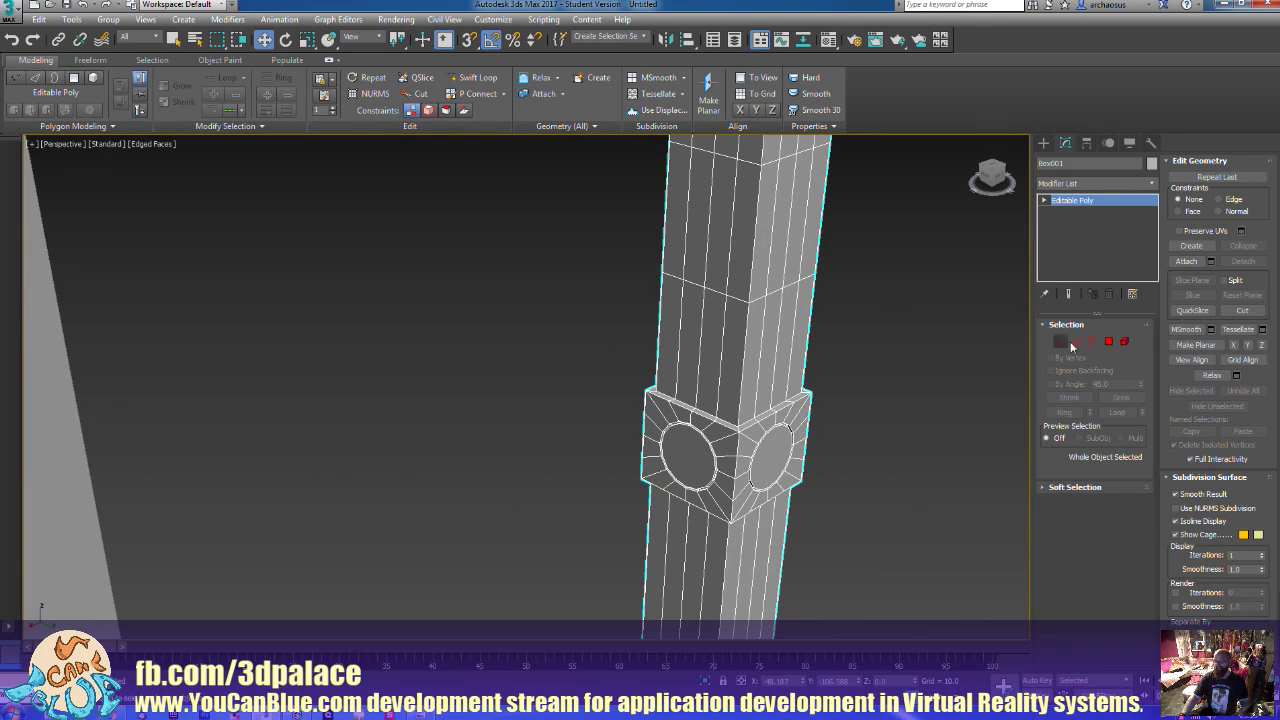
At vertex level, select all vertices of the four boss faces and weld them with a 0.1 threshold
left_click(1060, 342)
middle_click_drag(937, 551, 910, 514, "alt")
left_click_drag(844, 483, 849, 484)
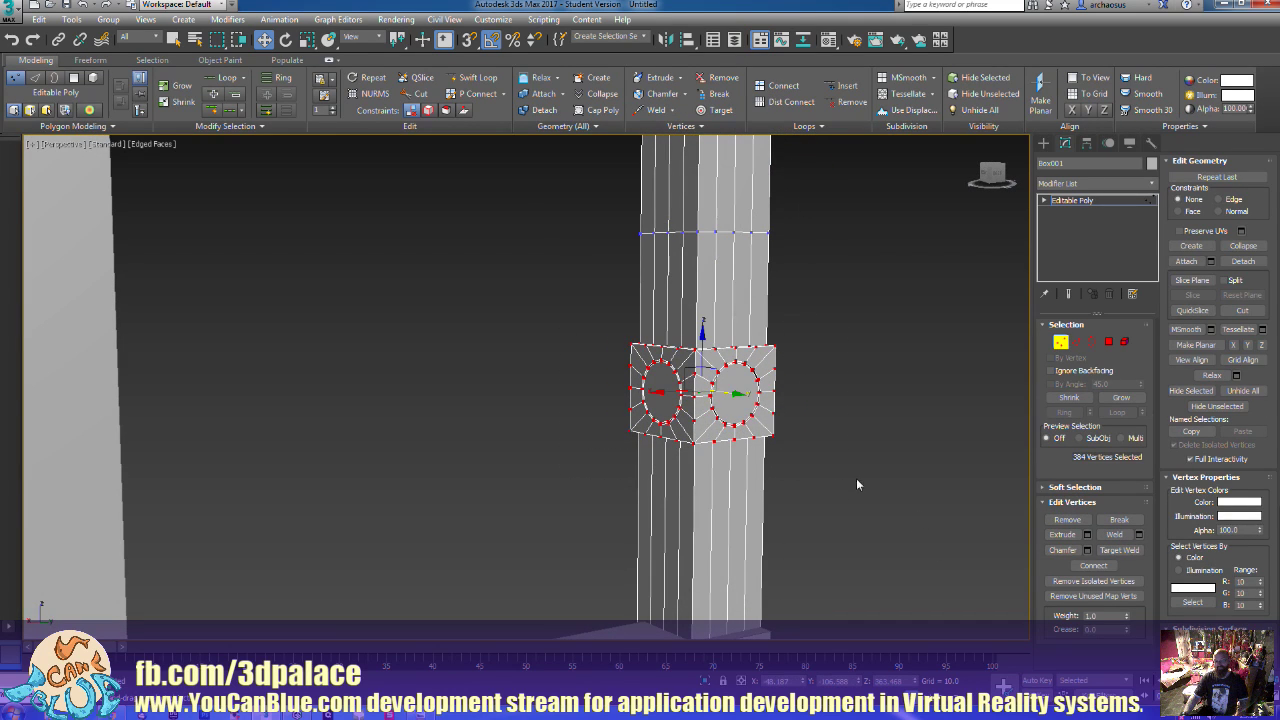
left_click(1139, 535)
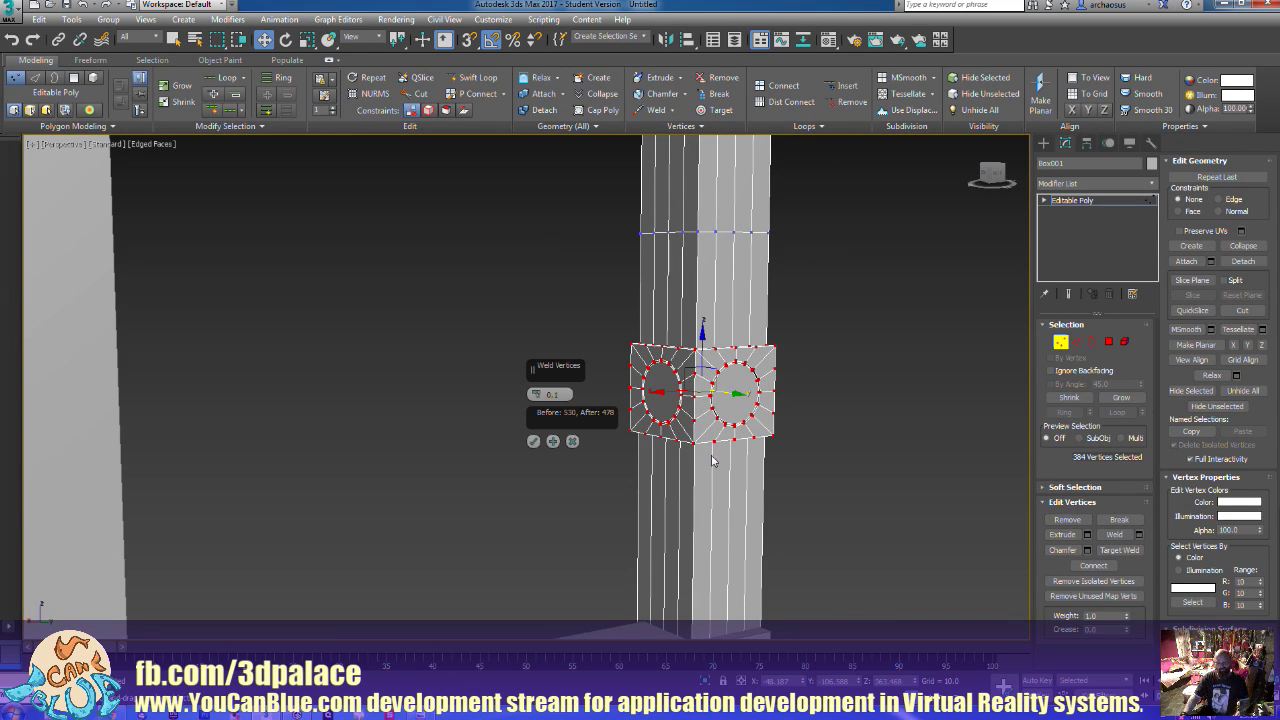
left_click(533, 443)
At element level, select the boss band to check which faces are joined together
left_click(561, 474)
left_click(1124, 342)
left_click(765, 403)
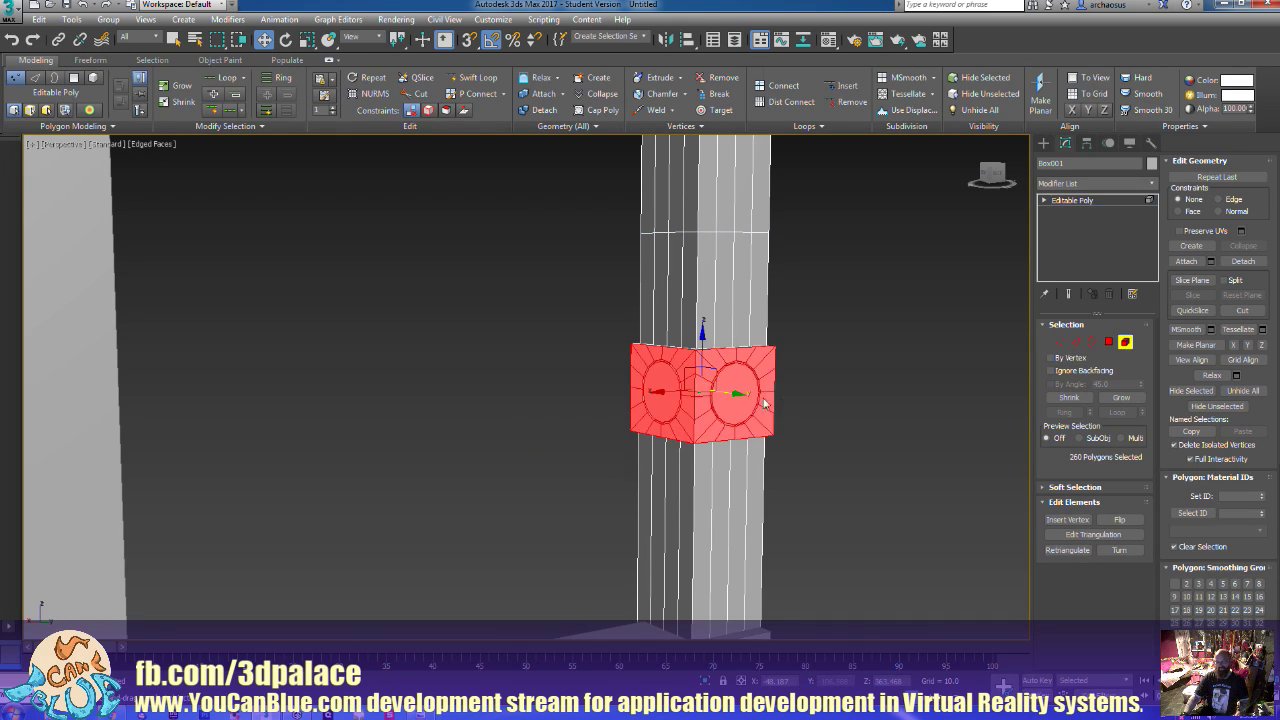
Select all of the pillar's elements to check the mesh, clear the selection and inspect the pillar within the whole frame
key("ctrl+a")
left_click(871, 371)
middle_click_drag(891, 393, 1025, 405, "alt")
middle_click_drag(905, 457, 875, 402)
scroll(871, 434, "down", 5)
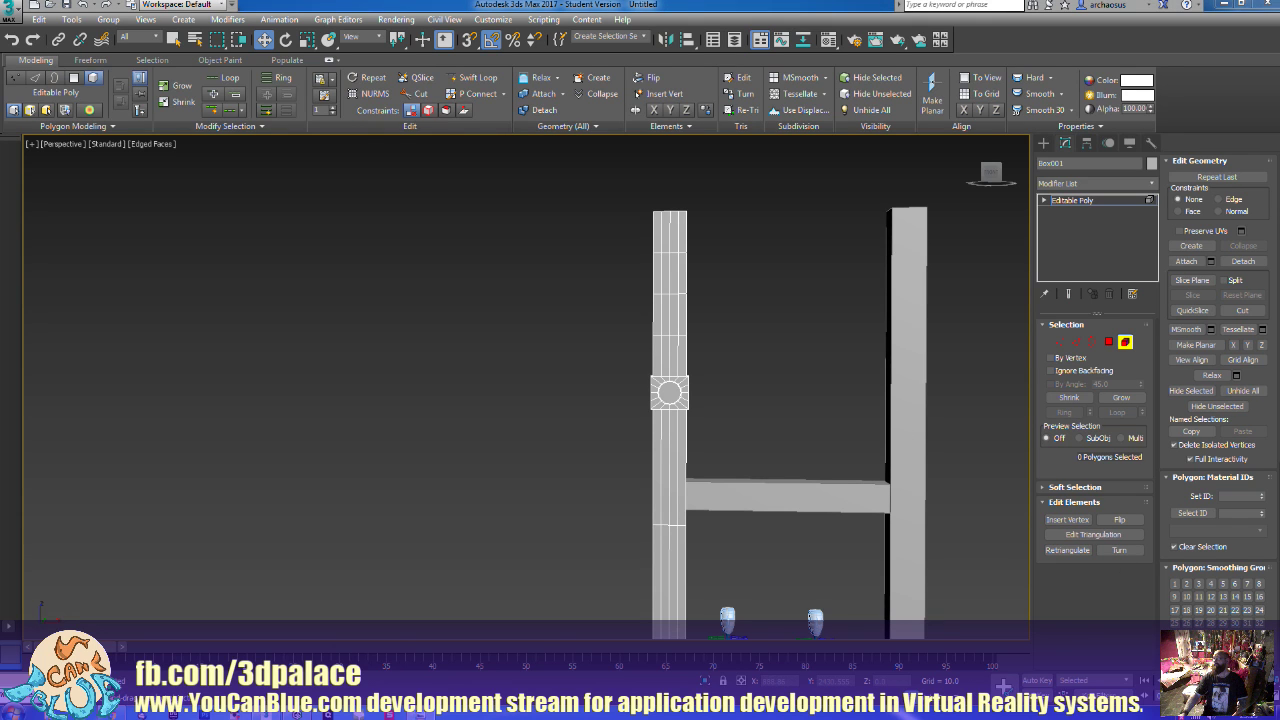
Bring in the HLB-4 reference photo, compare its pillars and cross bracing with the model, and move it back off the screen
left_click_drag(1279, 152, 749, 174)
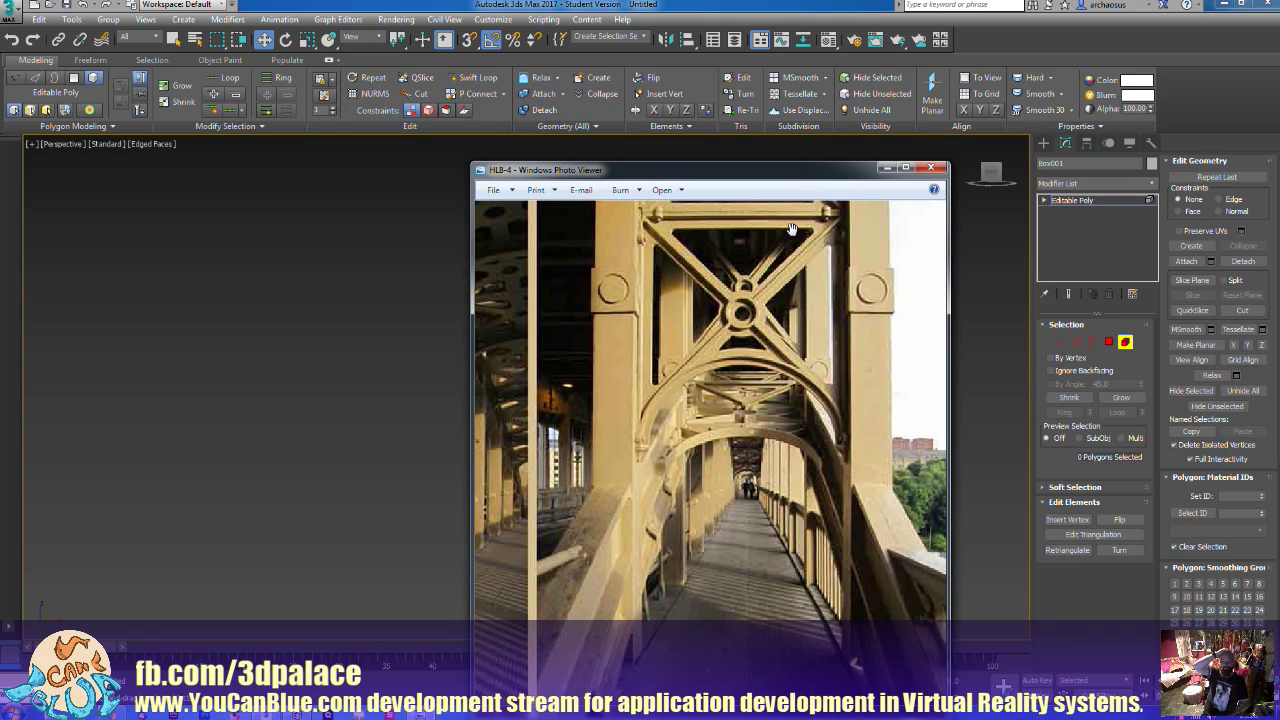
right_click(917, 364)
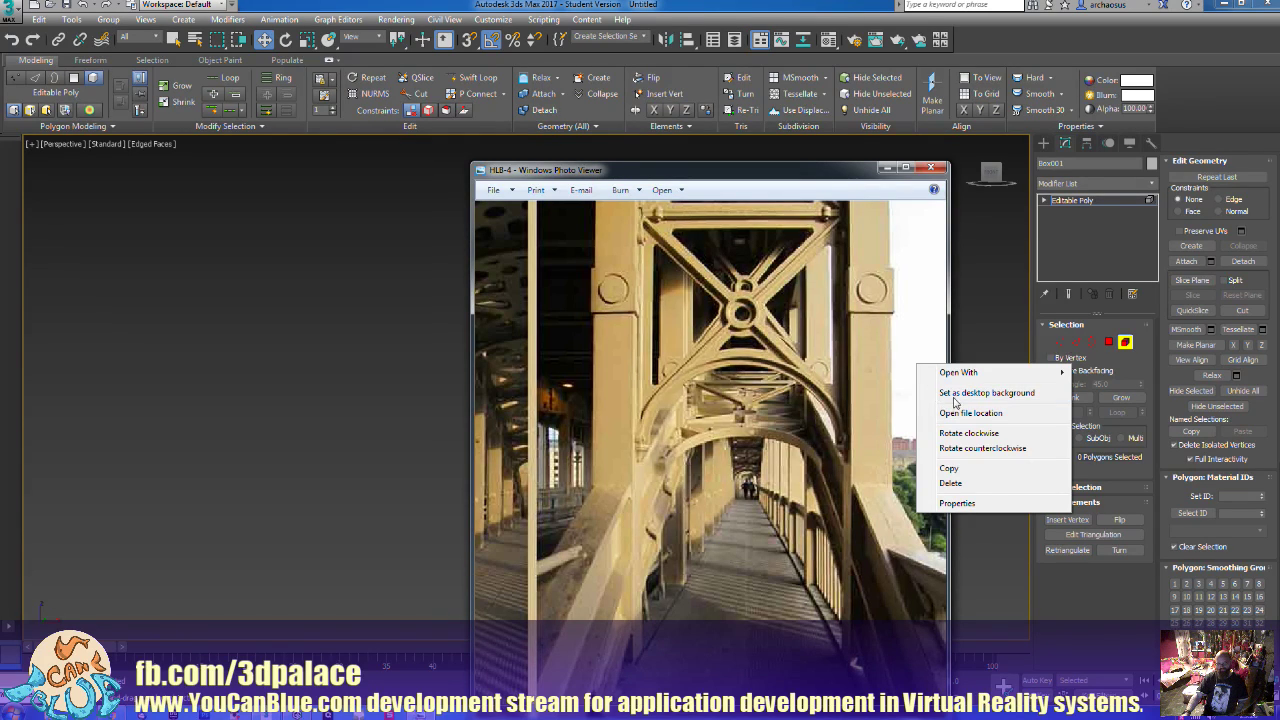
left_click(848, 254)
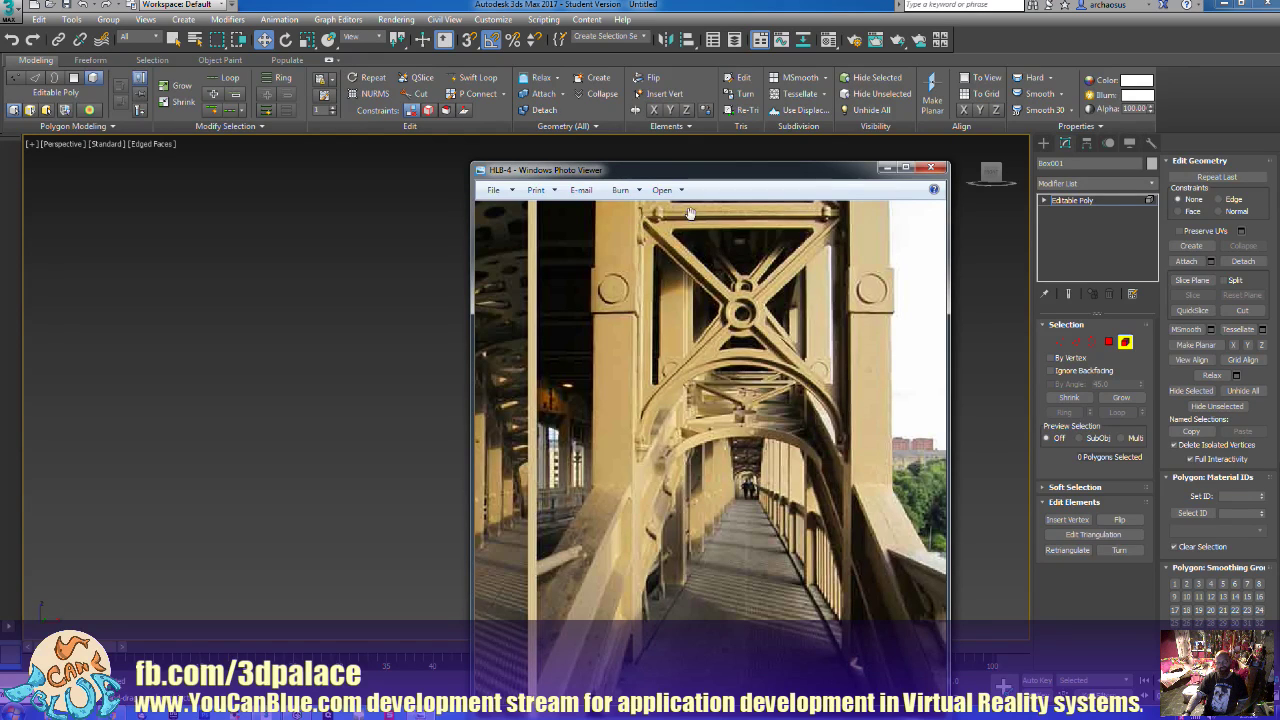
left_click_drag(716, 180, 1279, 180)
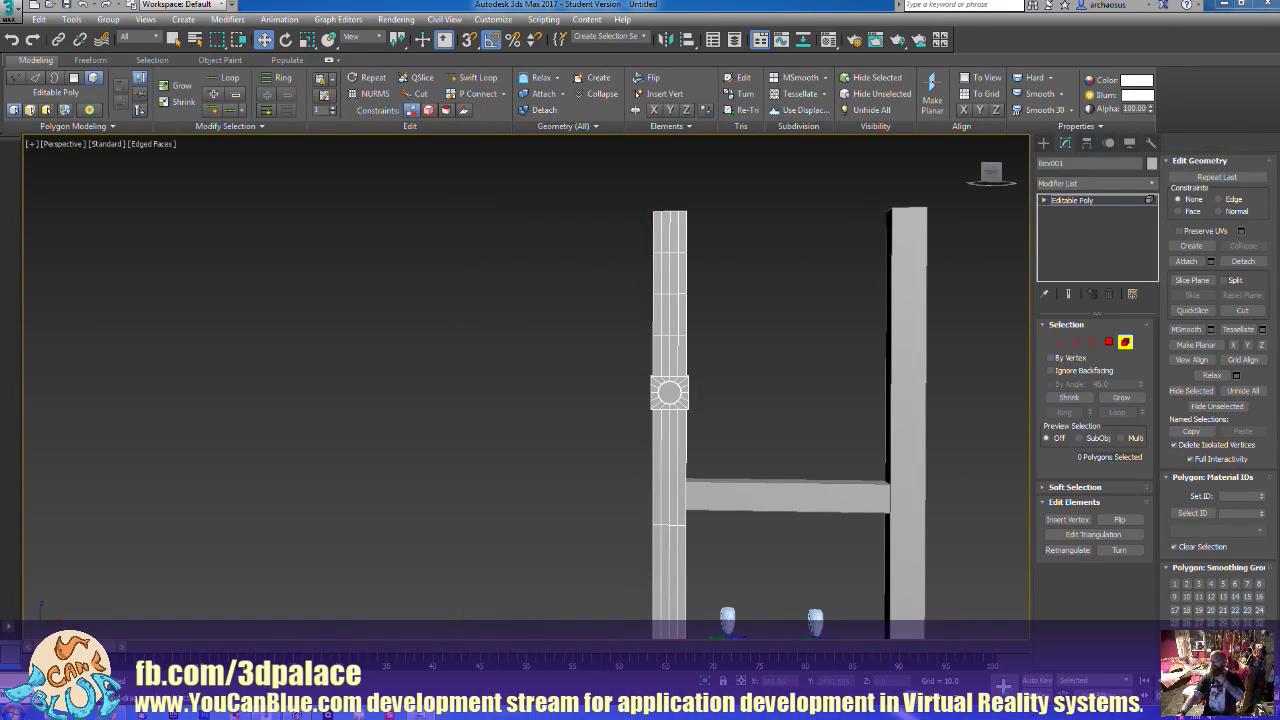
middle_click_drag(788, 423, 704, 387)
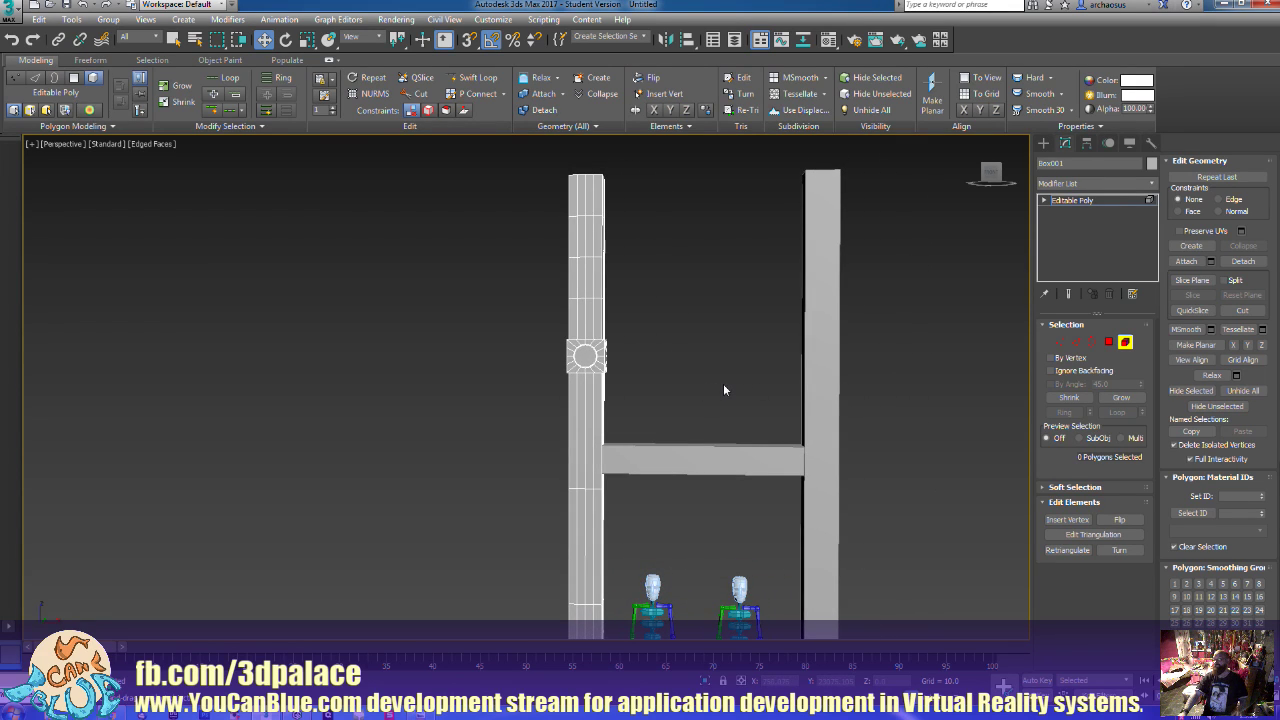
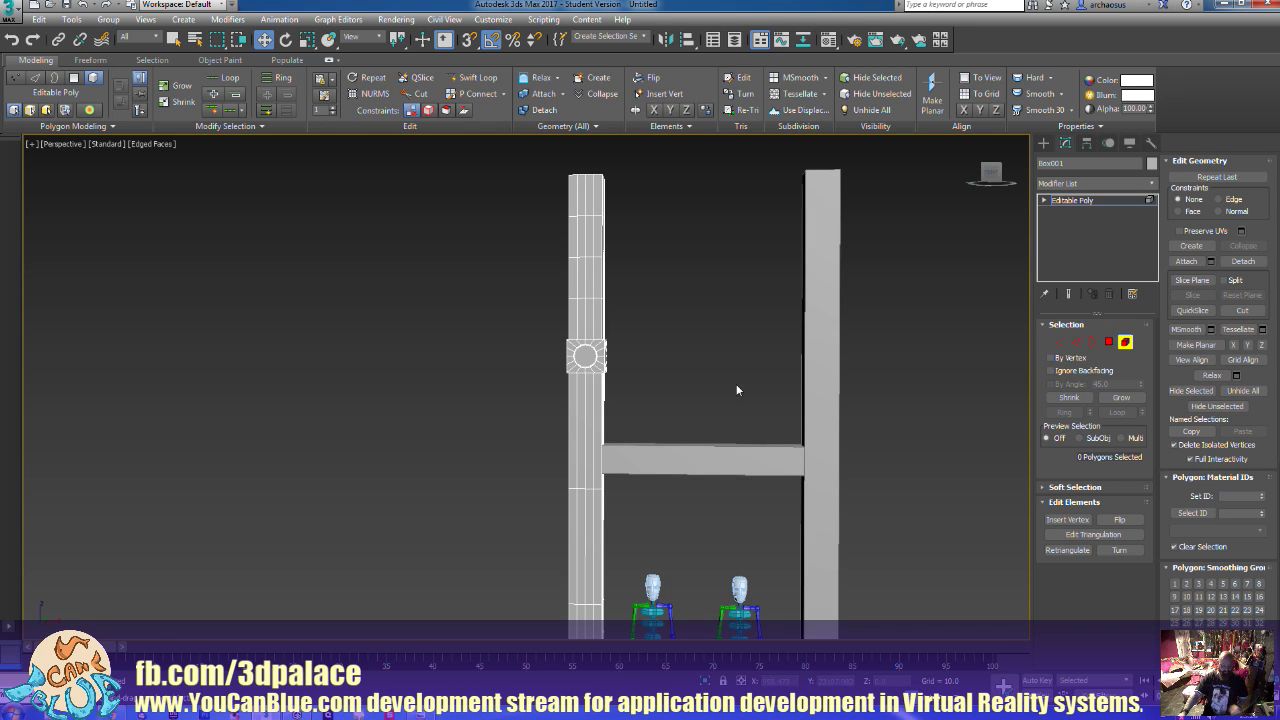
Leave element level, select the crossbeam and move it along X until its end meets the inner face of the bossed pillar
middle_click_drag(727, 381, 689, 405, "alt")
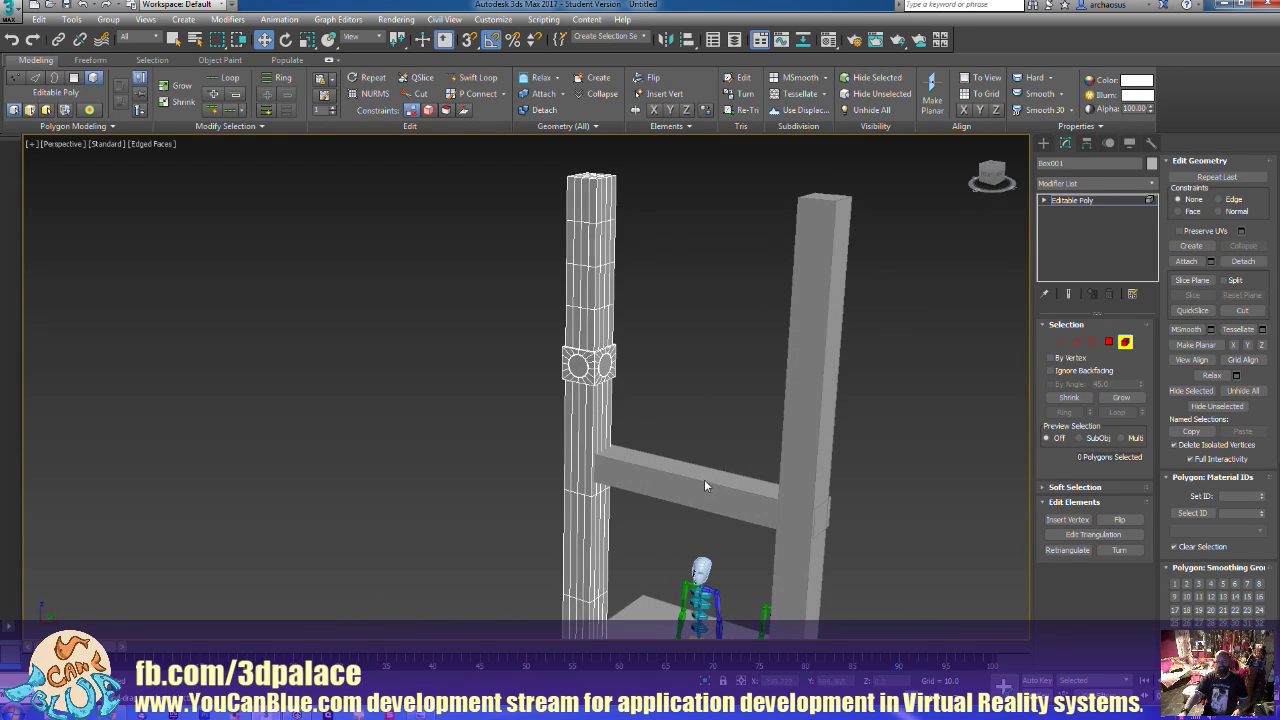
left_click(1125, 342)
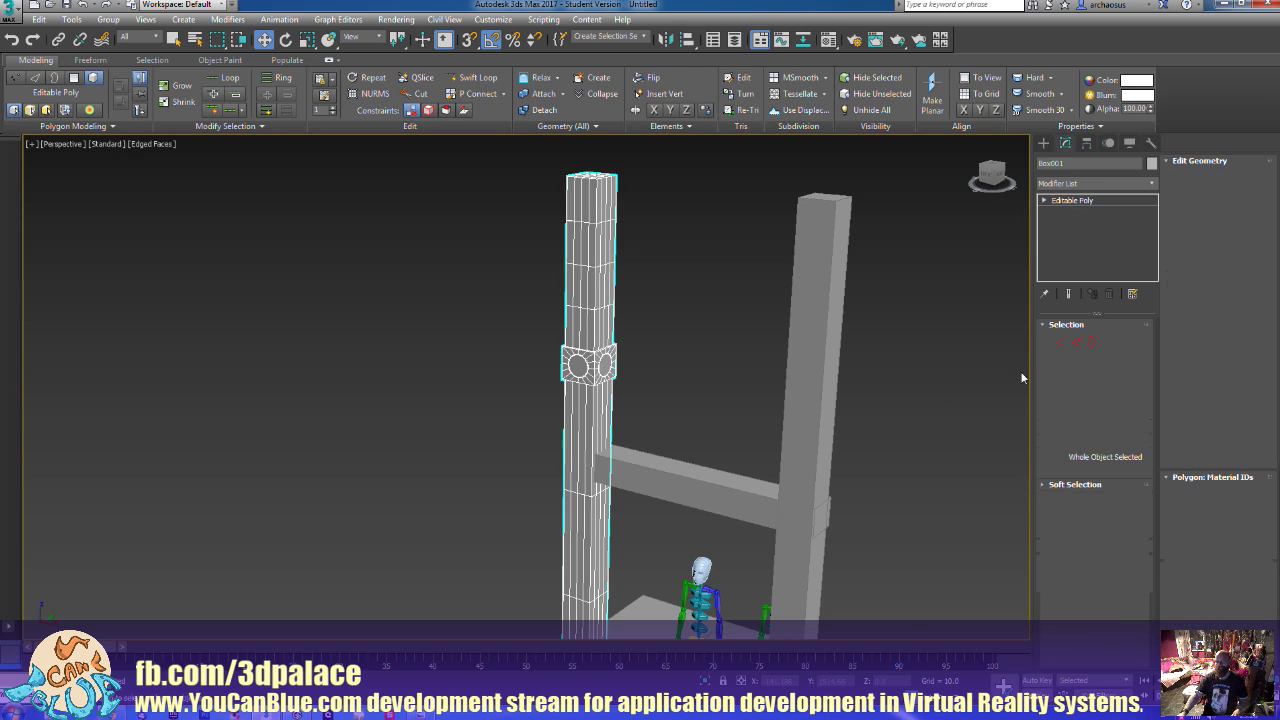
left_click(738, 481)
middle_click_drag(706, 489, 750, 476, "alt")
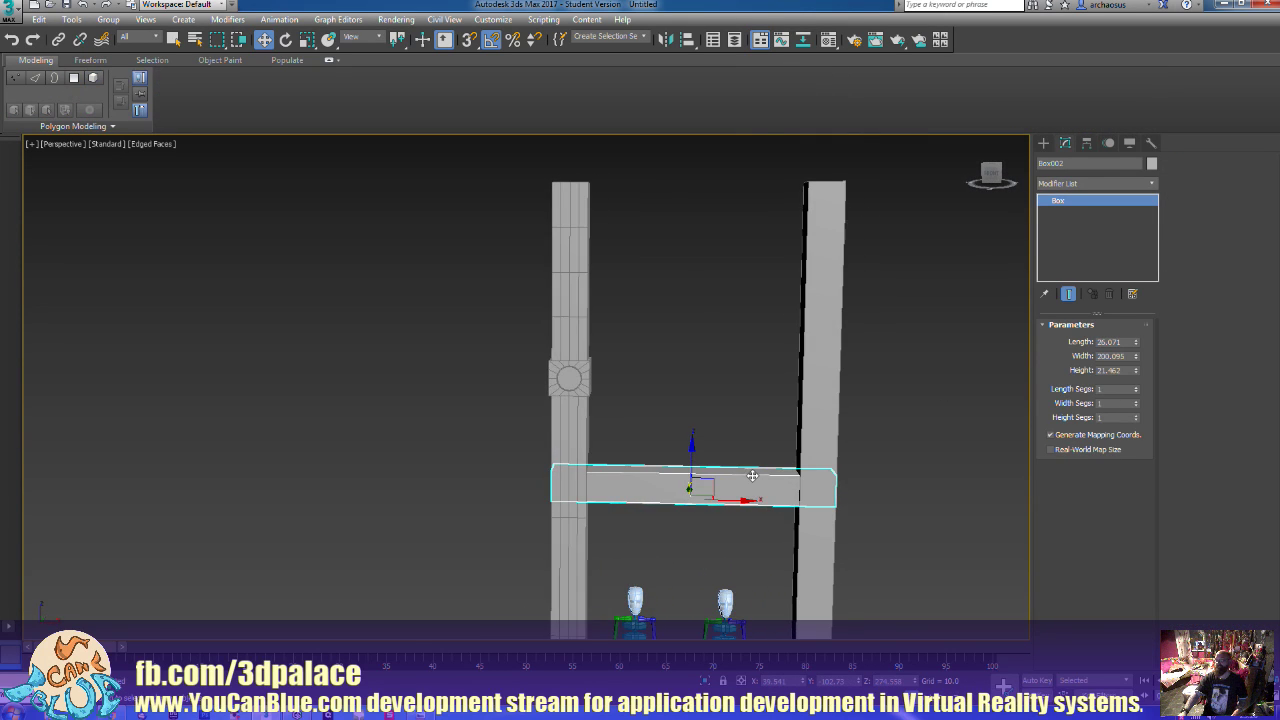
left_click_drag(748, 500, 784, 503)
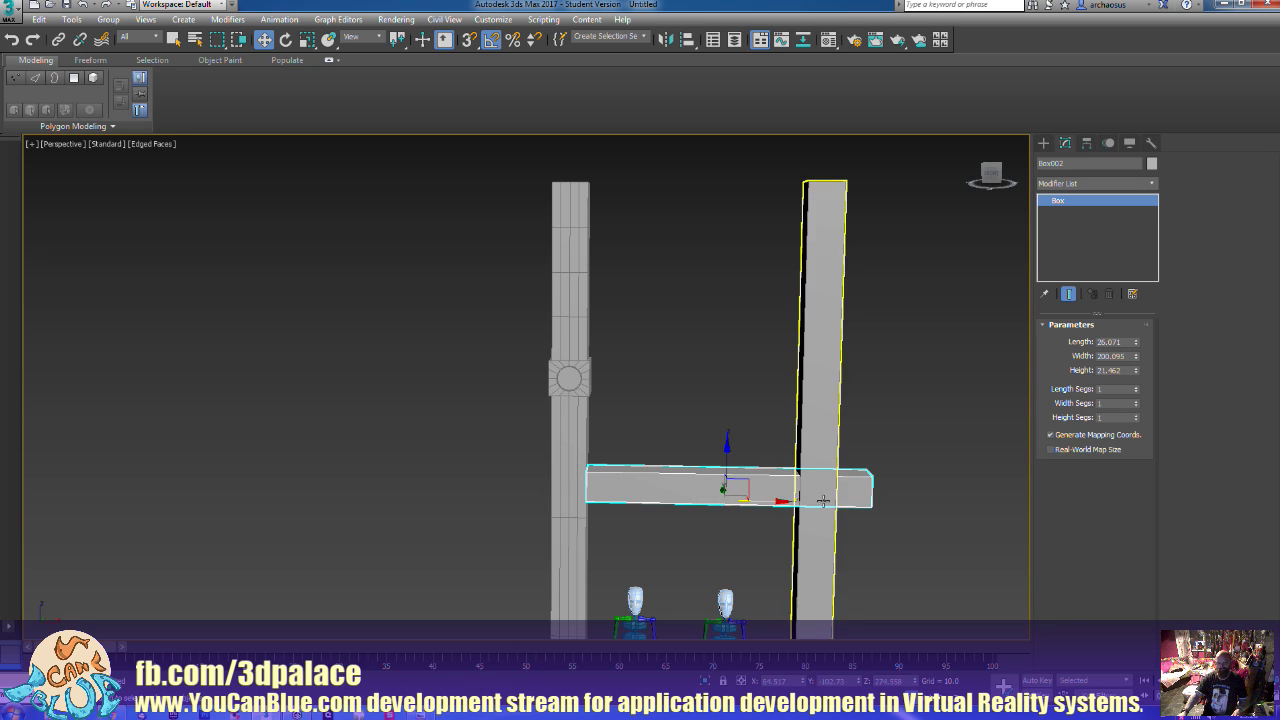
middle_click_drag(786, 498, 805, 500, "alt")
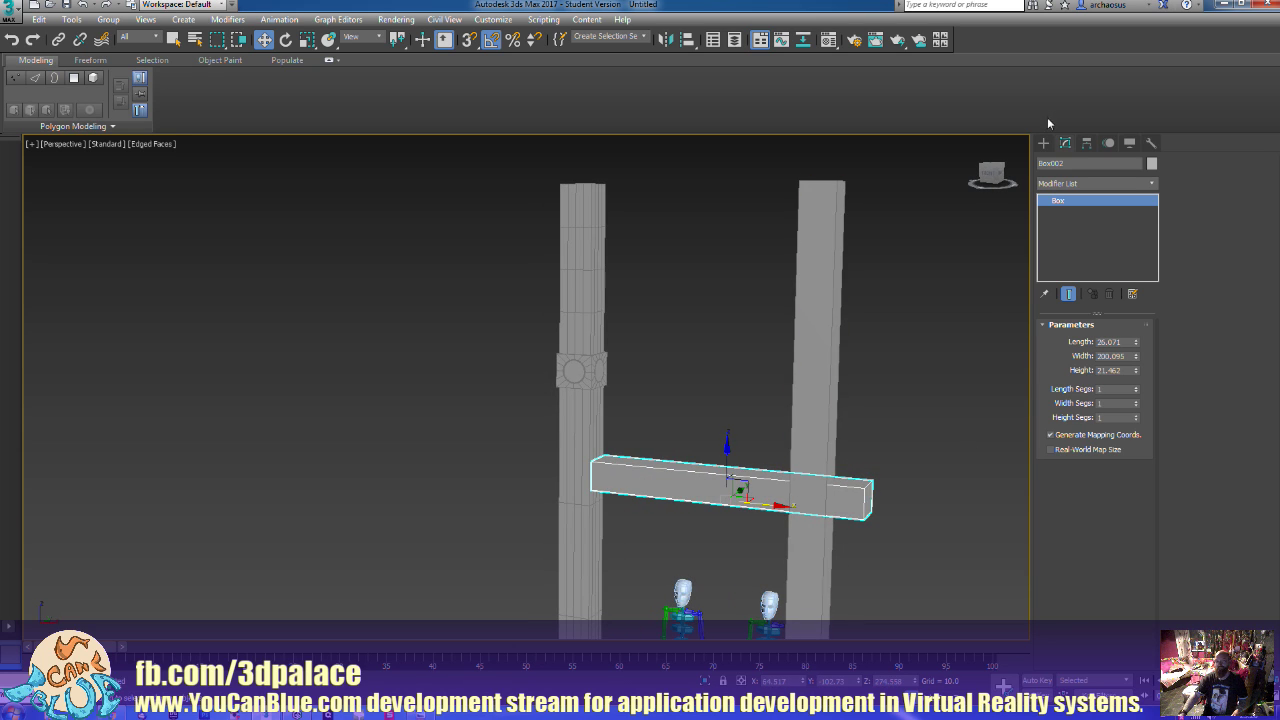
left_click(1043, 143)
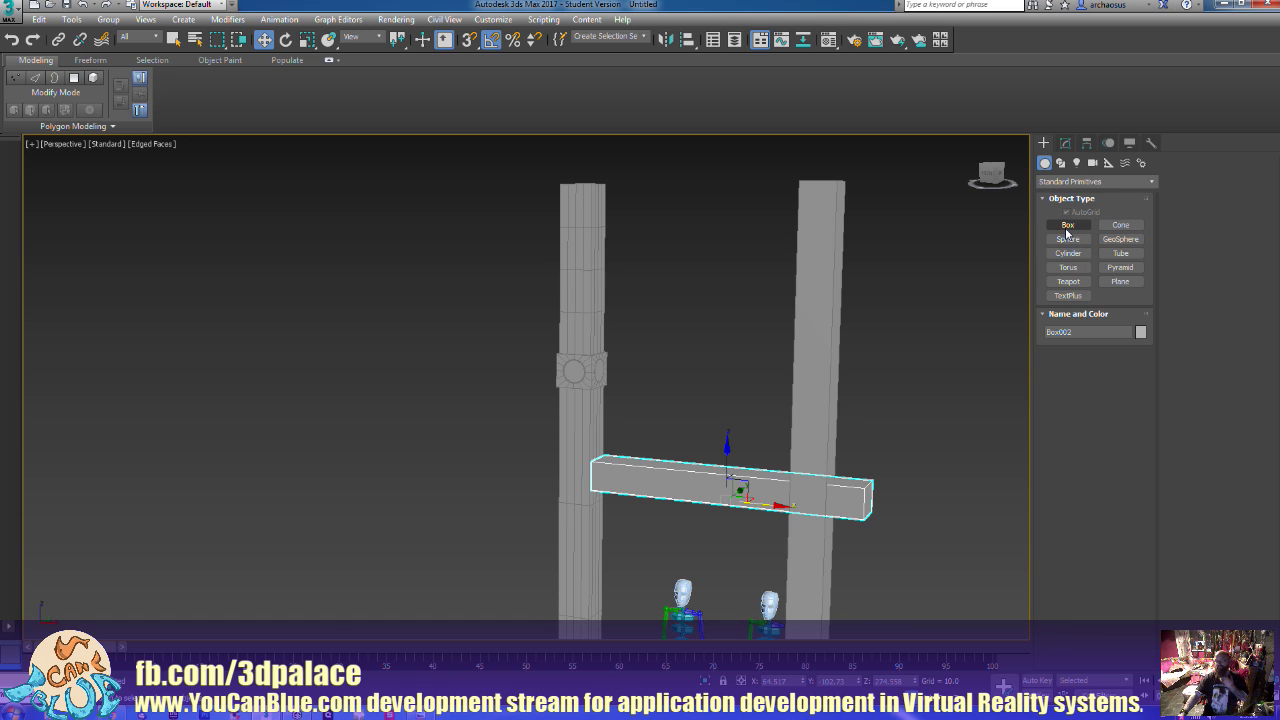
right_click(757, 467)
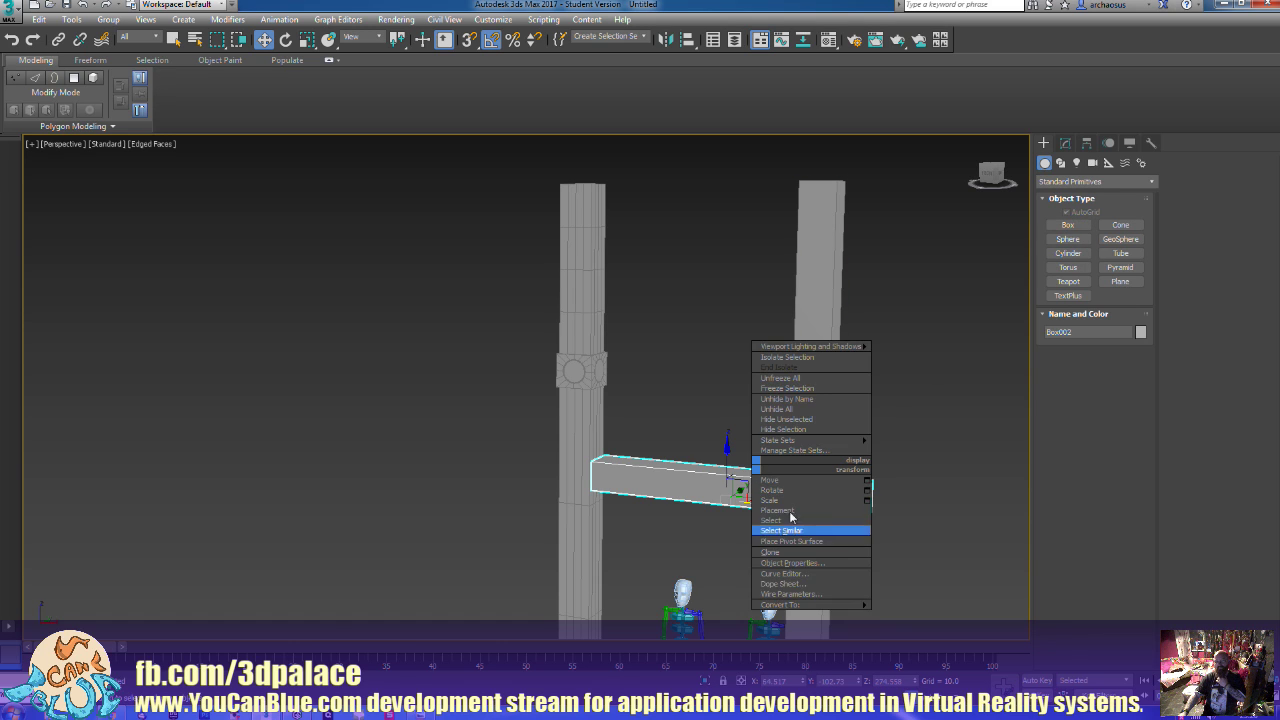
mouse_move(838, 608)
left_click(903, 615)
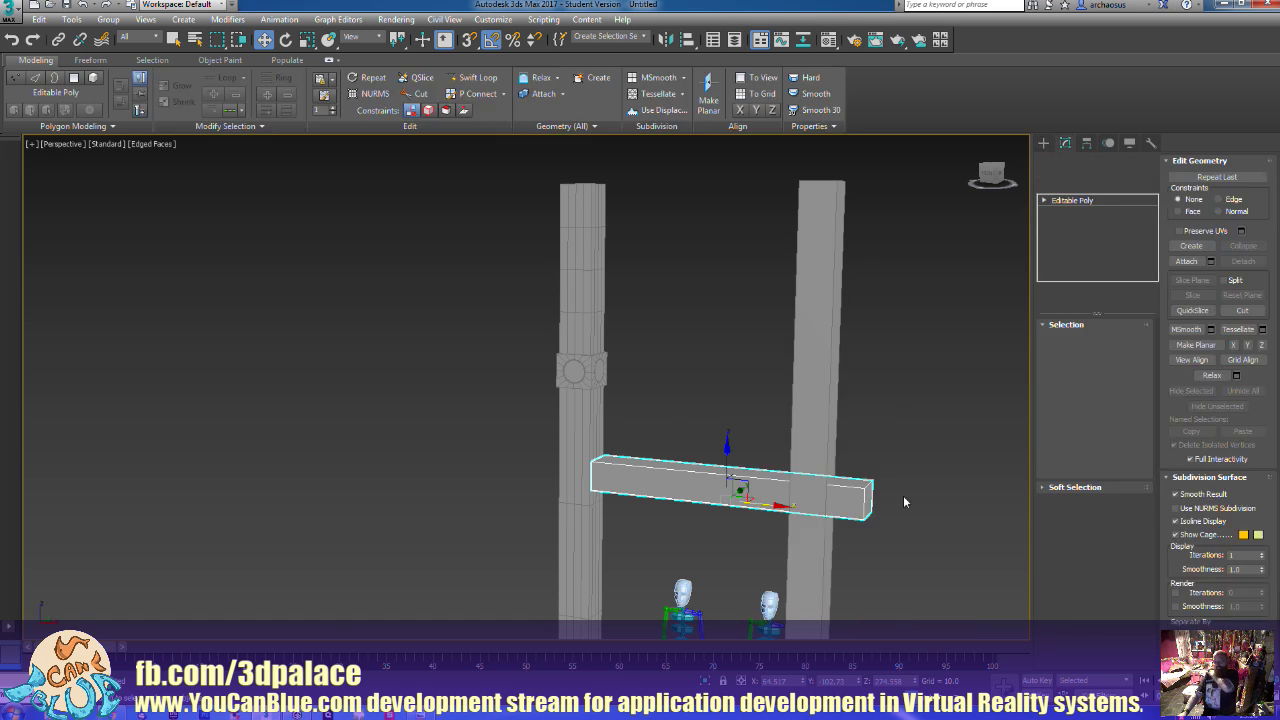
key("ctrl+z")
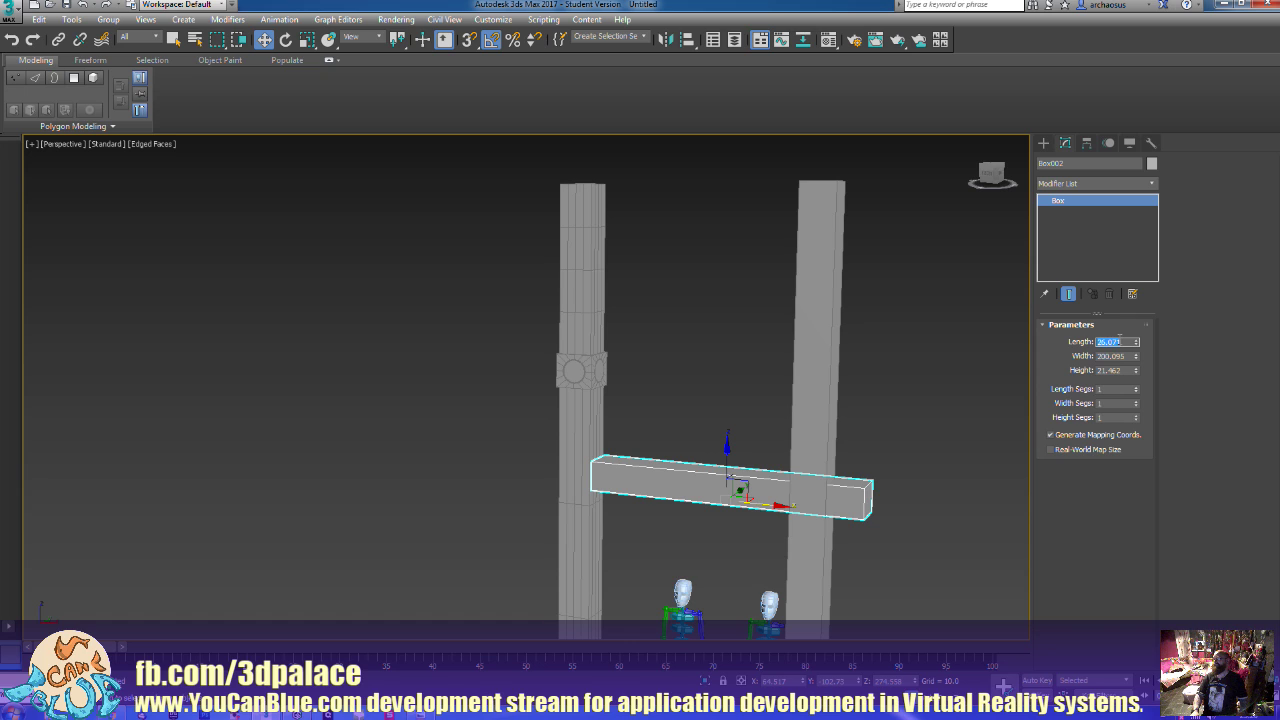
Set the crossbeam's length and height to 20 and convert it to an editable poly
key("Tab")
key("Tab")
type("20")
key("Tab")
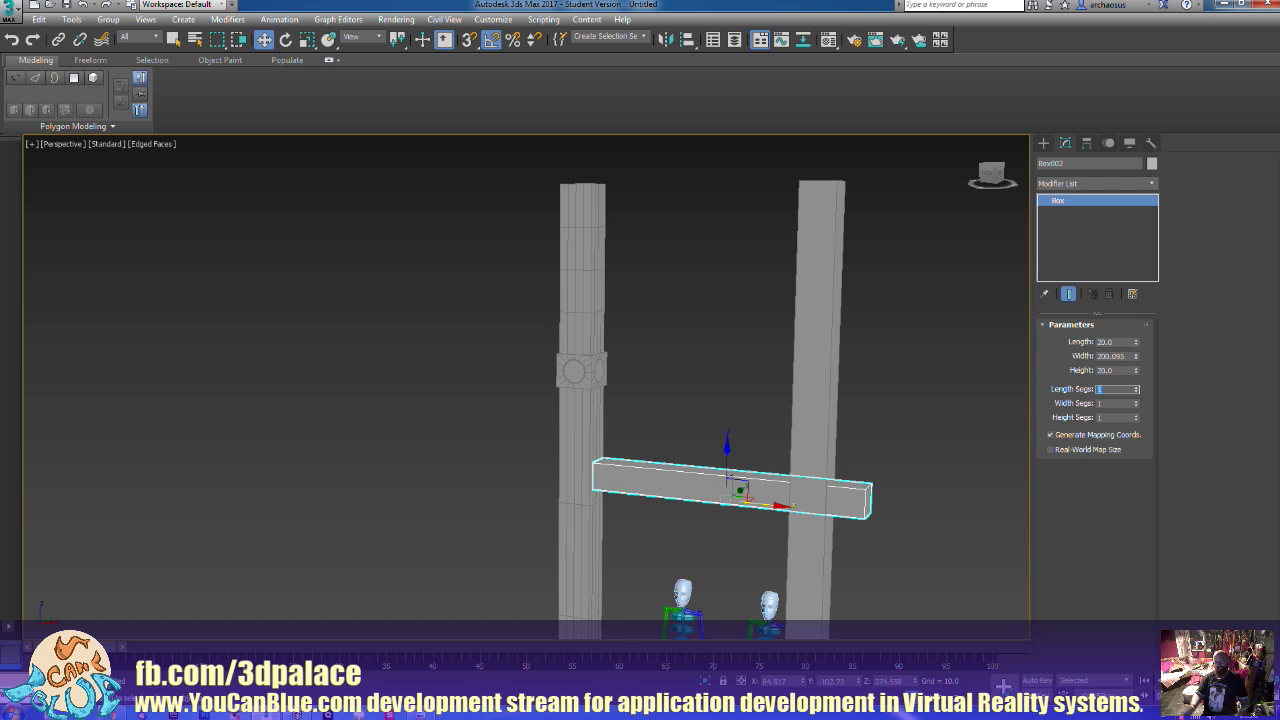
right_click(745, 482)
mouse_move(805, 614)
left_click(905, 625)
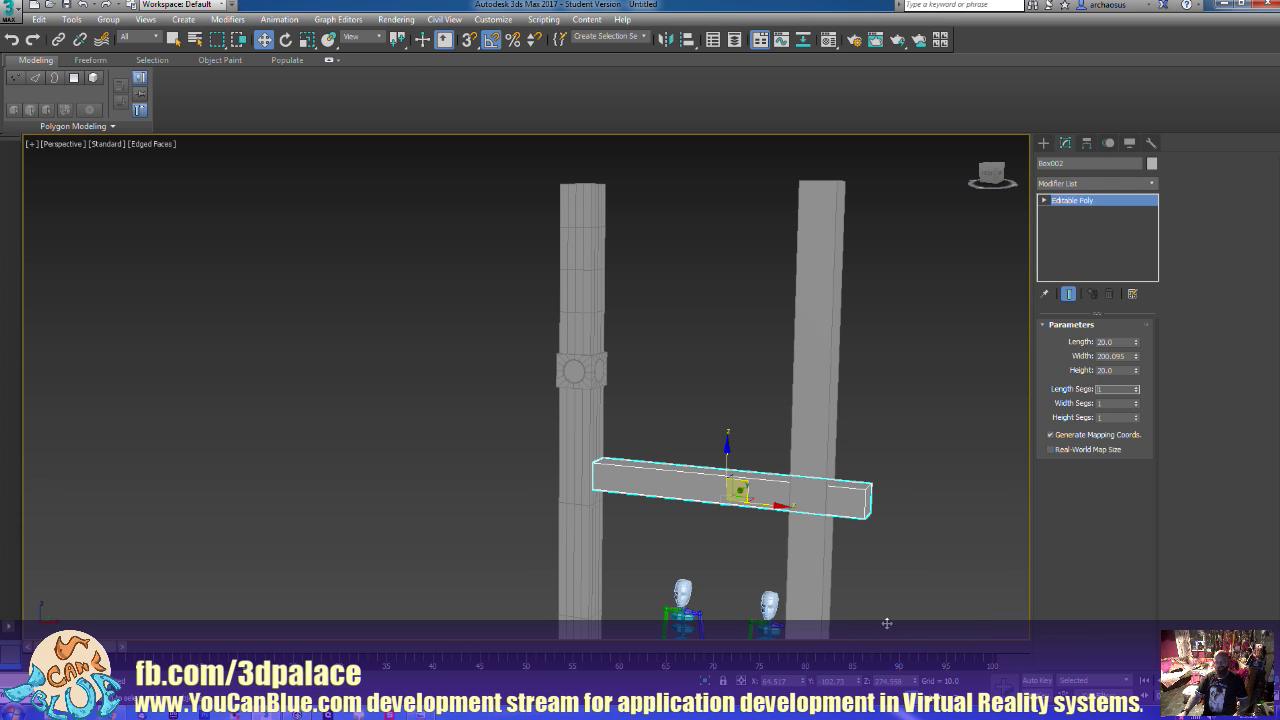
At polygon level, move the crossbeam's protruding end face back along X to the inner face of the plain pillar
left_click(866, 497)
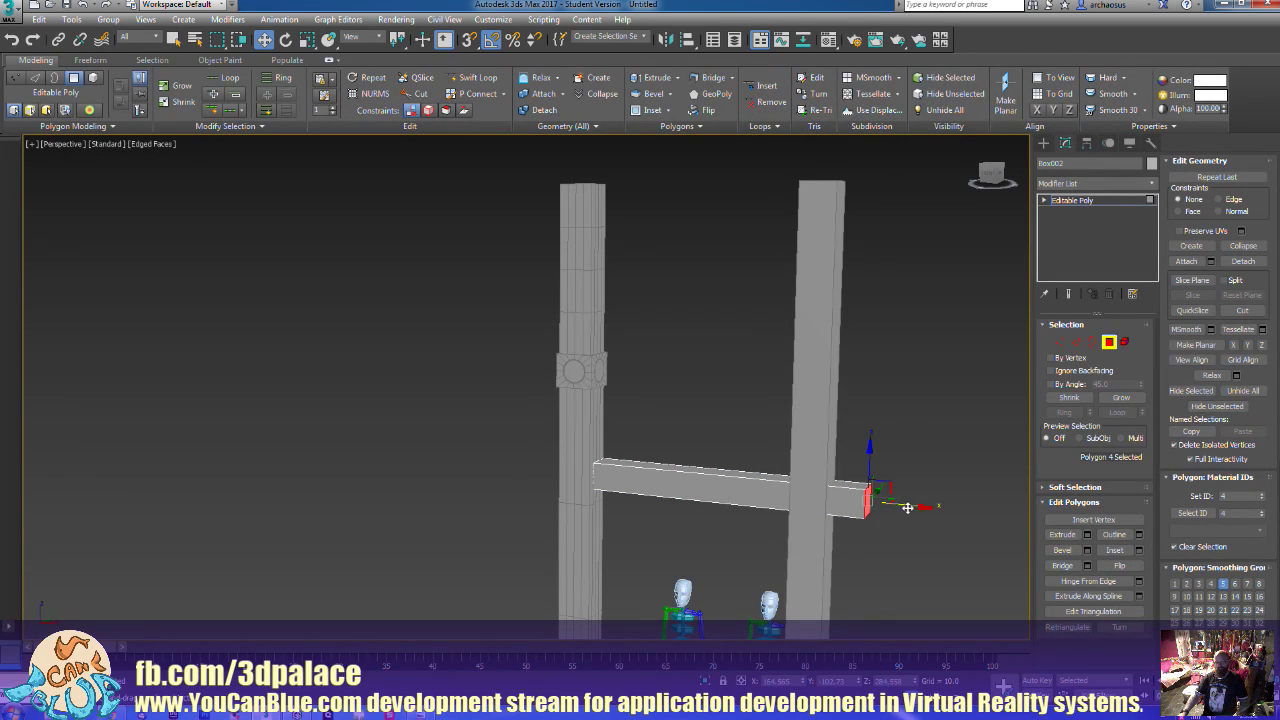
left_click_drag(836, 503, 806, 503)
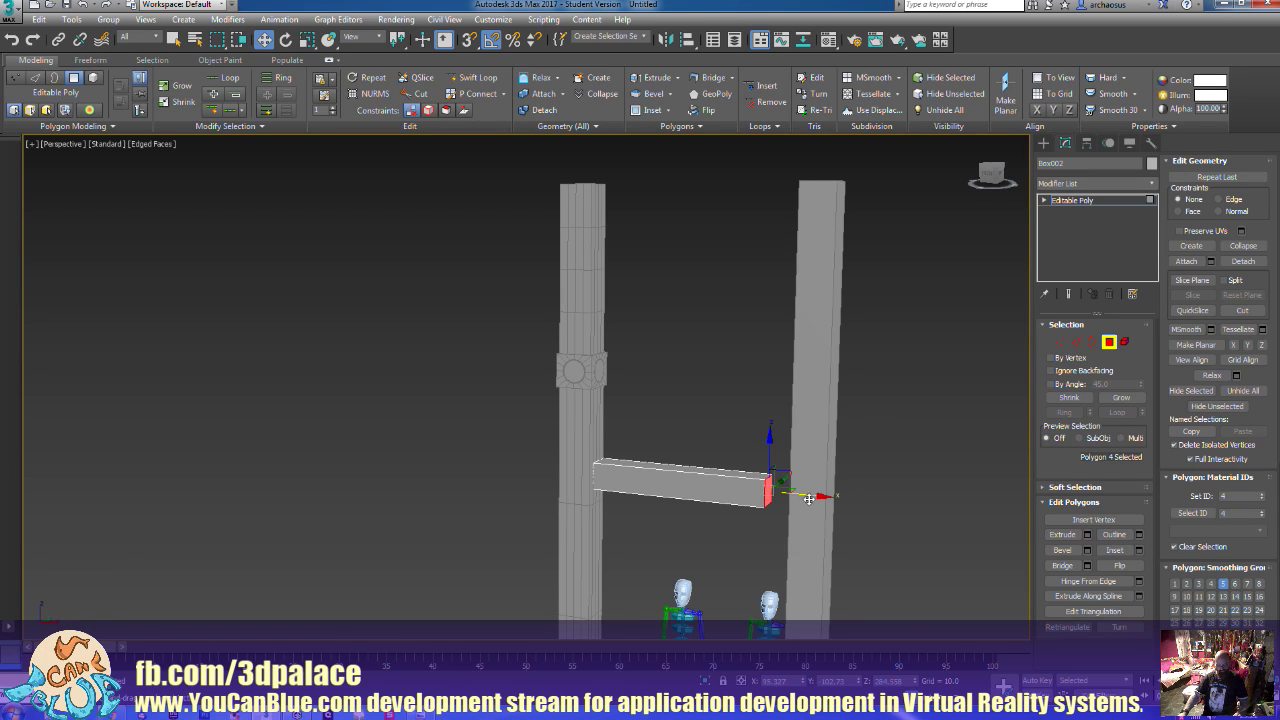
mouse_move(809, 503)
middle_mouse_down("alt")
mouse_move(858, 503)
mouse_move(783, 483)
mouse_move(800, 490)
mouse_move(792, 504)
middle_mouse_up("alt")
scroll(856, 506, "up", 5)
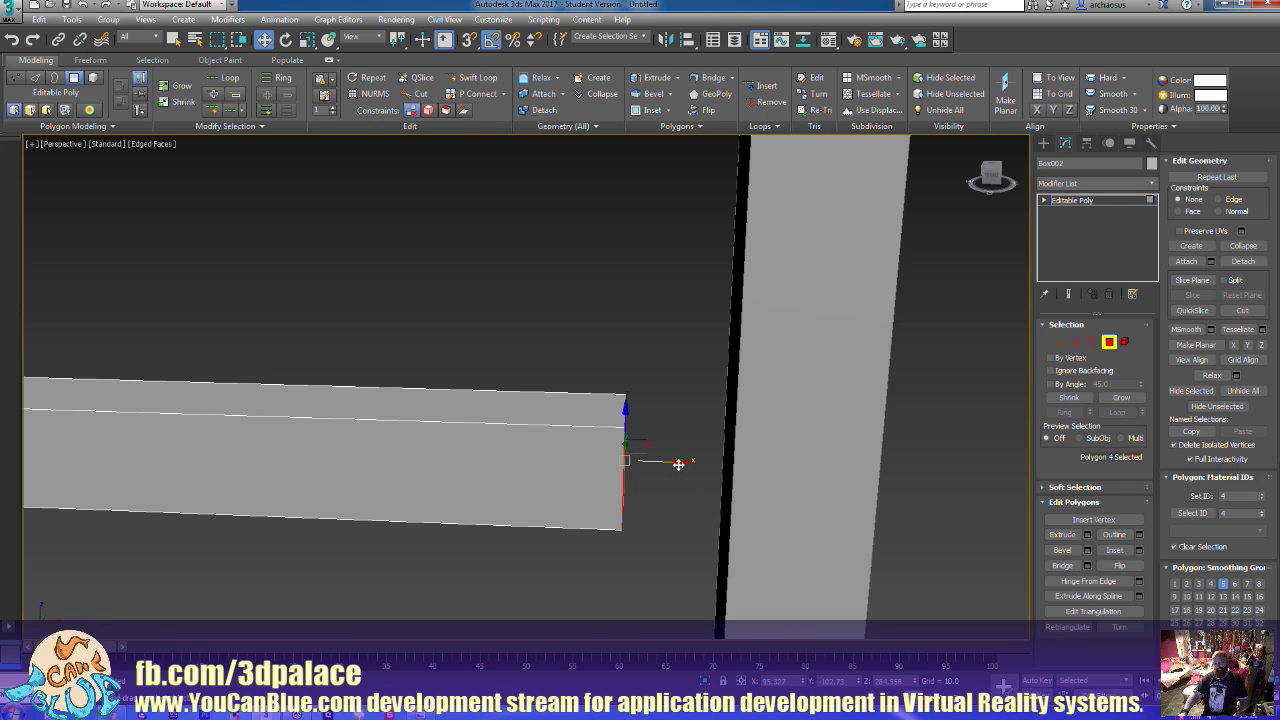
left_click_drag(682, 461, 781, 461)
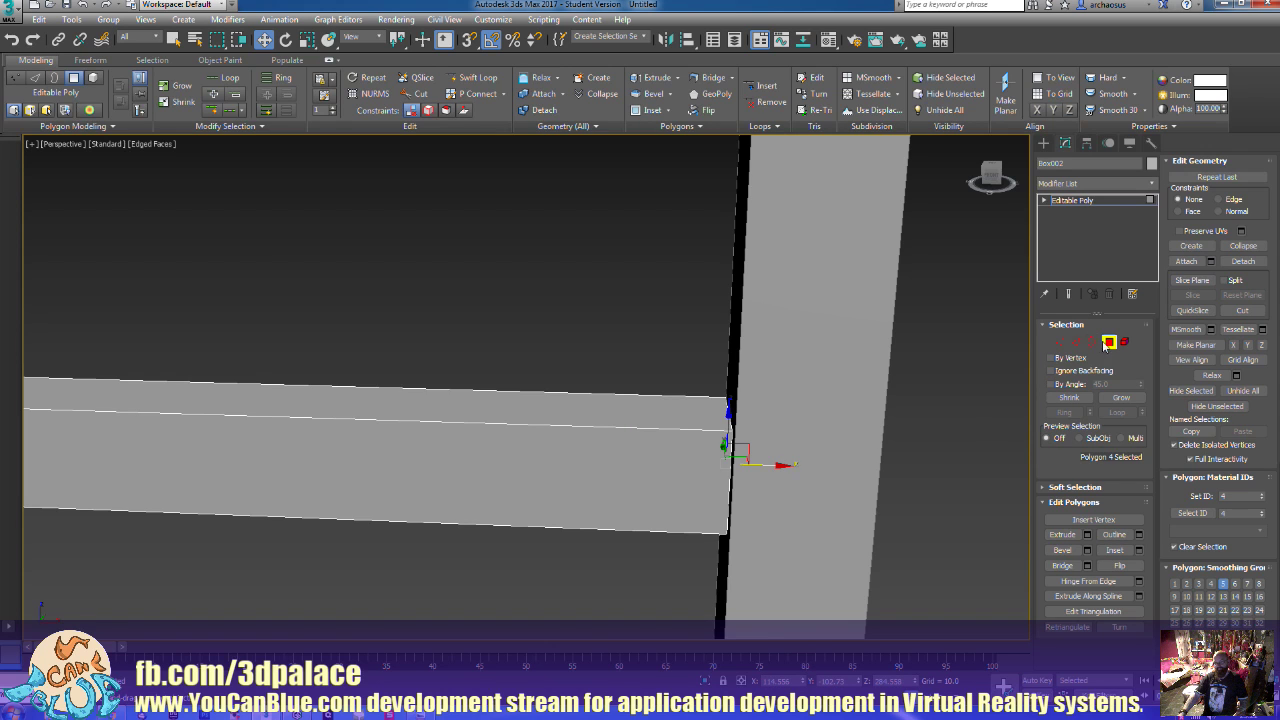
left_click(1108, 342)
Move the shortened crossbeam along X out of the frame, to the outer side of the bossed pillar
scroll(953, 500, "down", 6)
mouse_move(918, 526)
middle_mouse_down("alt")
mouse_move(861, 498)
mouse_move(866, 524)
mouse_move(903, 533)
middle_mouse_up("alt")
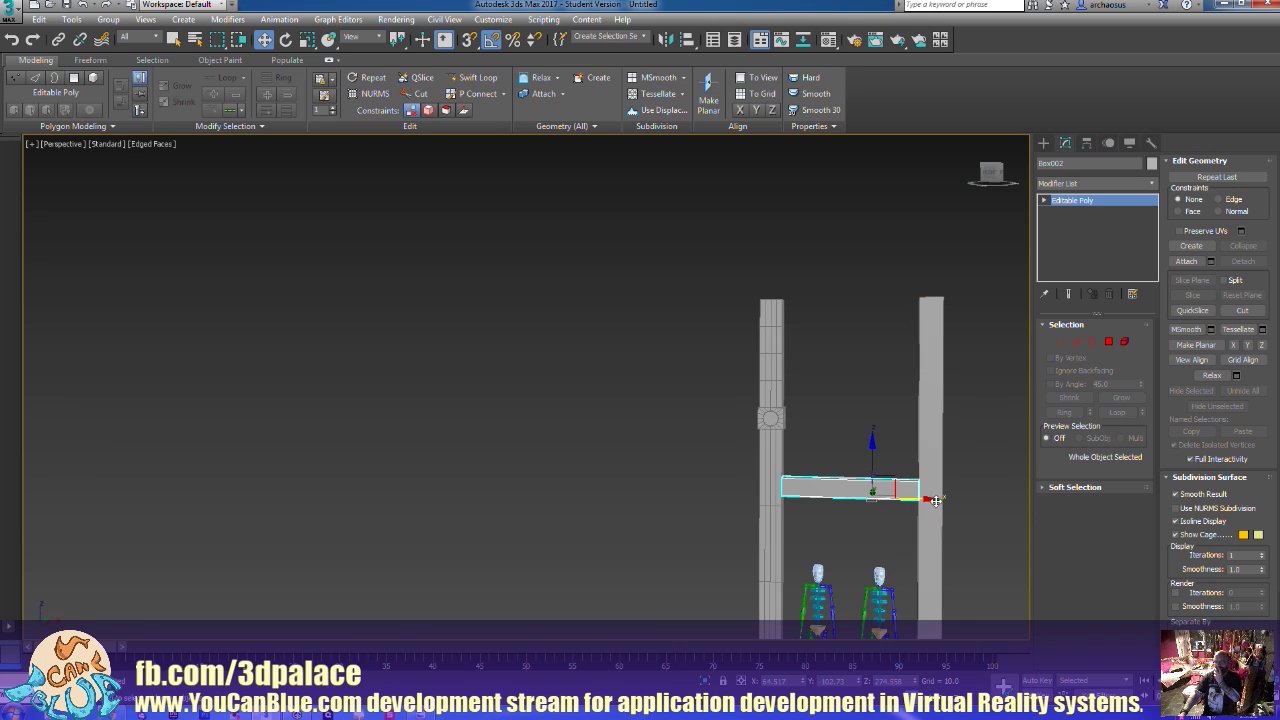
left_click_drag(935, 500, 743, 494)
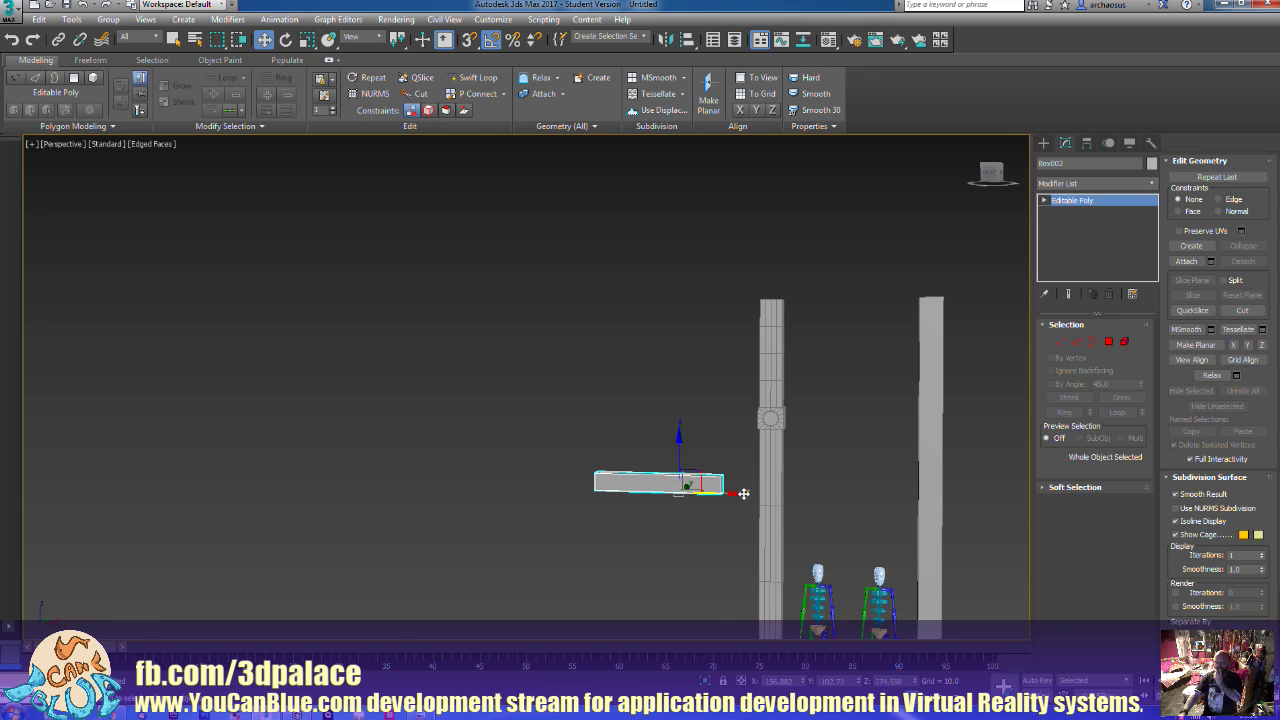
In the front view, draw a circle spline with a radius of about 71.8 and centre it between the two pillars
key("f")
key("z")
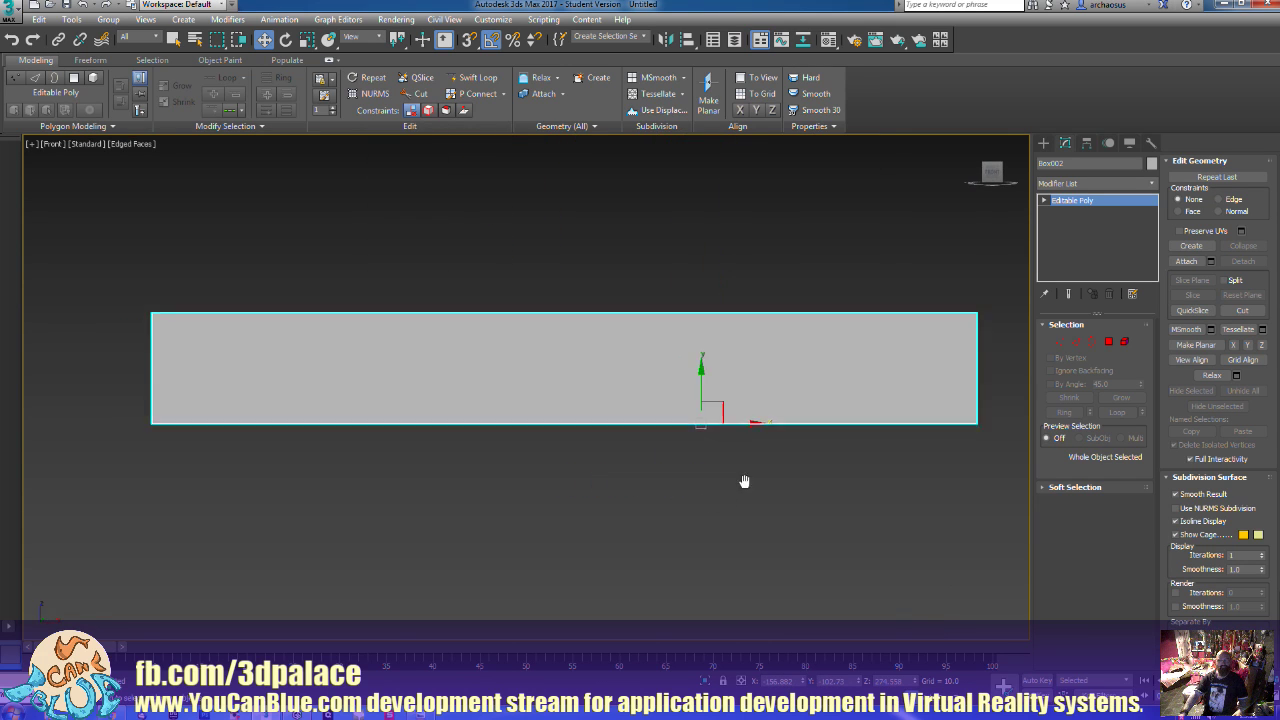
scroll(744, 484, "down", 5)
scroll(745, 487, "down", 3)
scroll(782, 445, "up", 5)
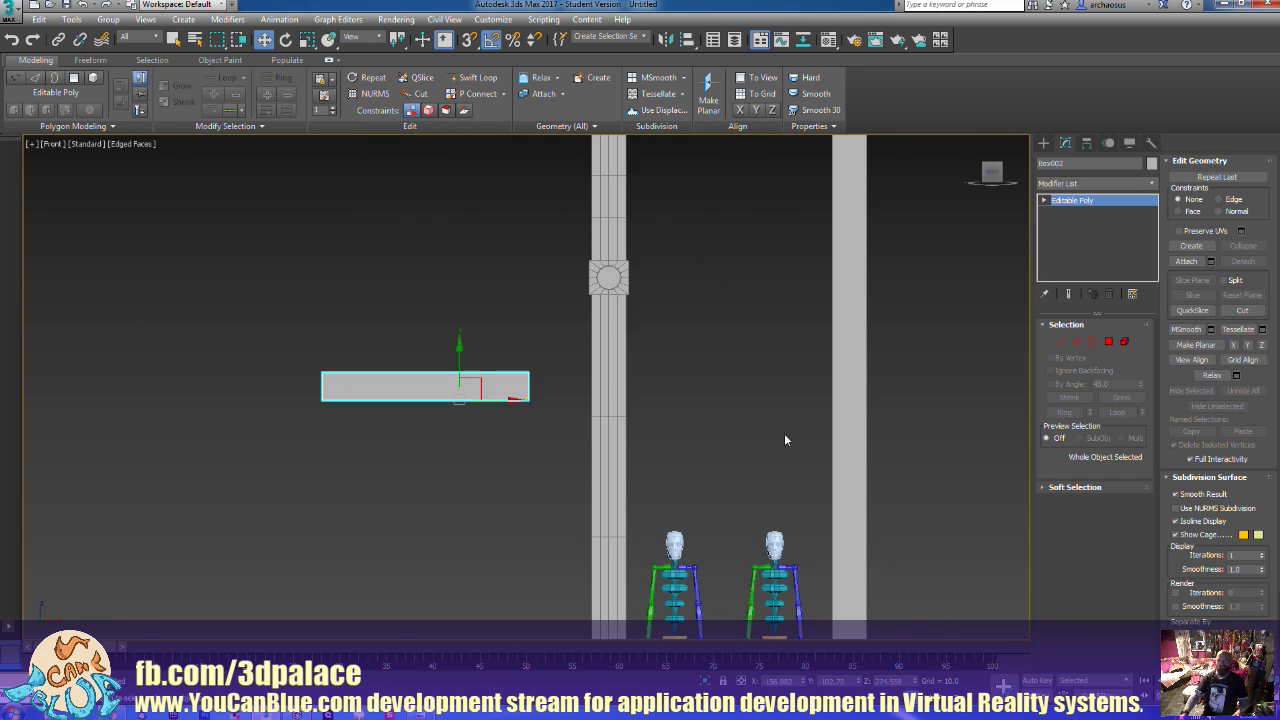
middle_click_drag(782, 420, 752, 456)
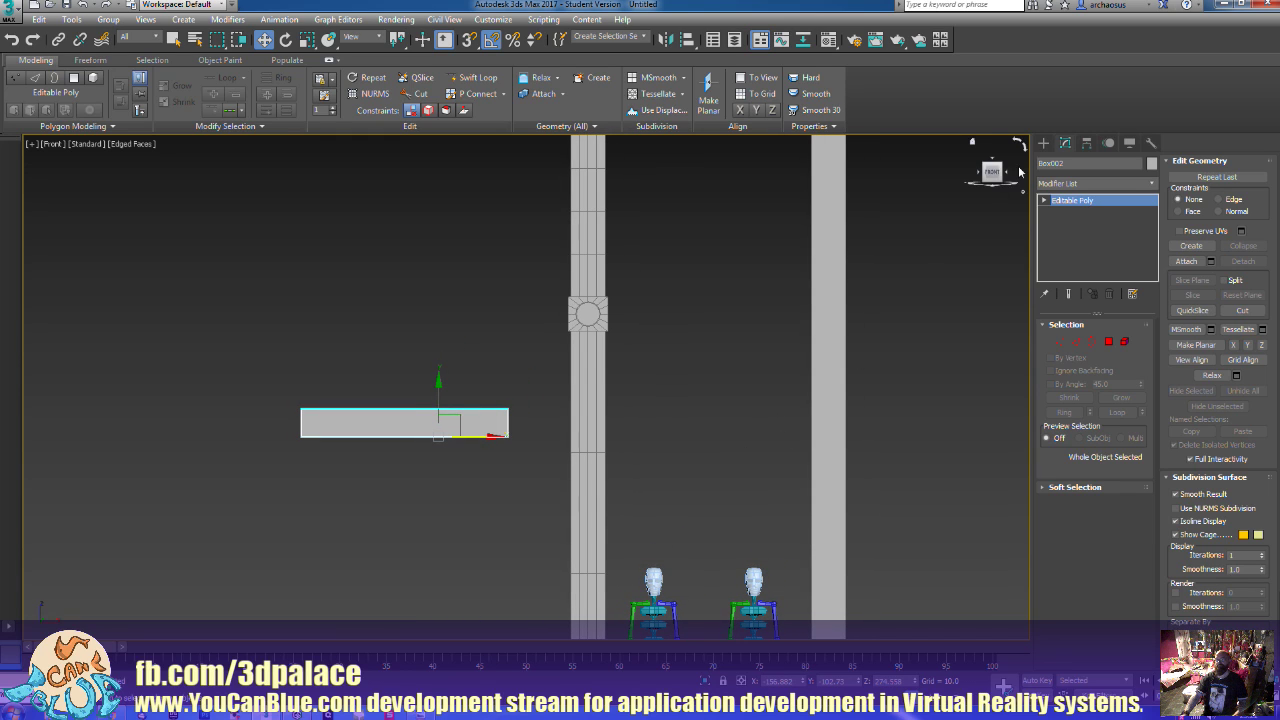
left_click(1043, 143)
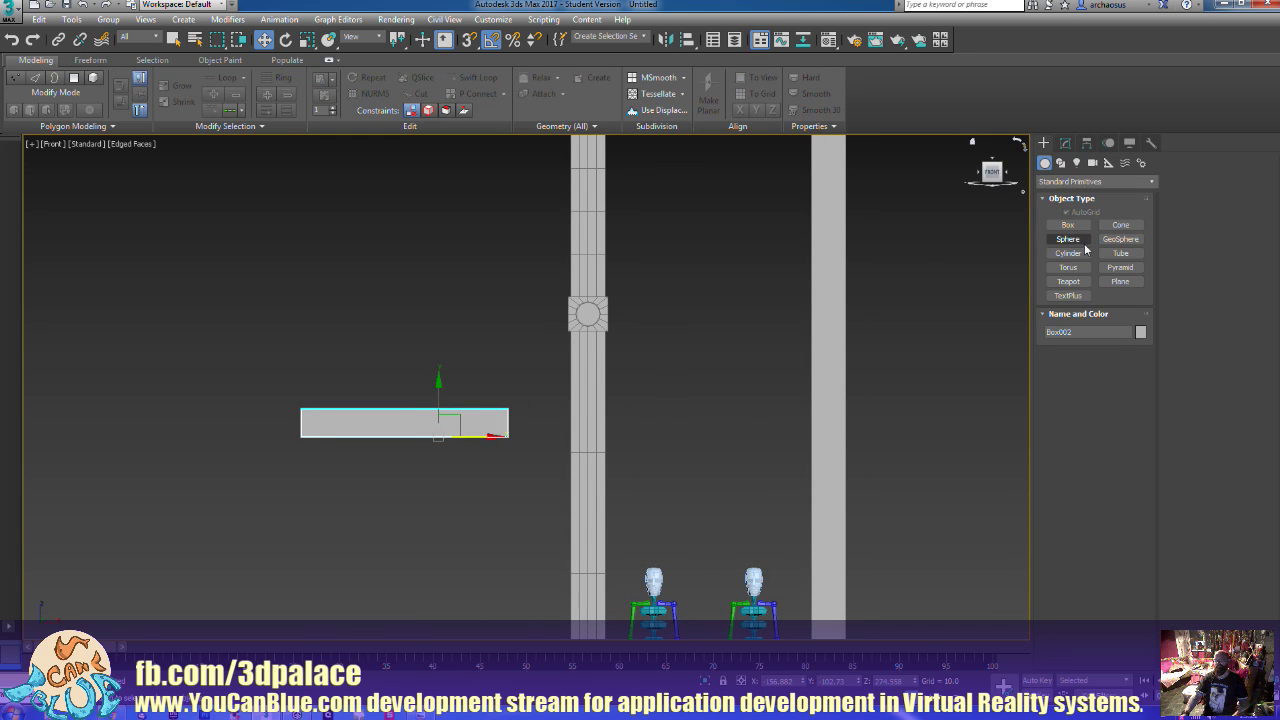
left_click(1060, 162)
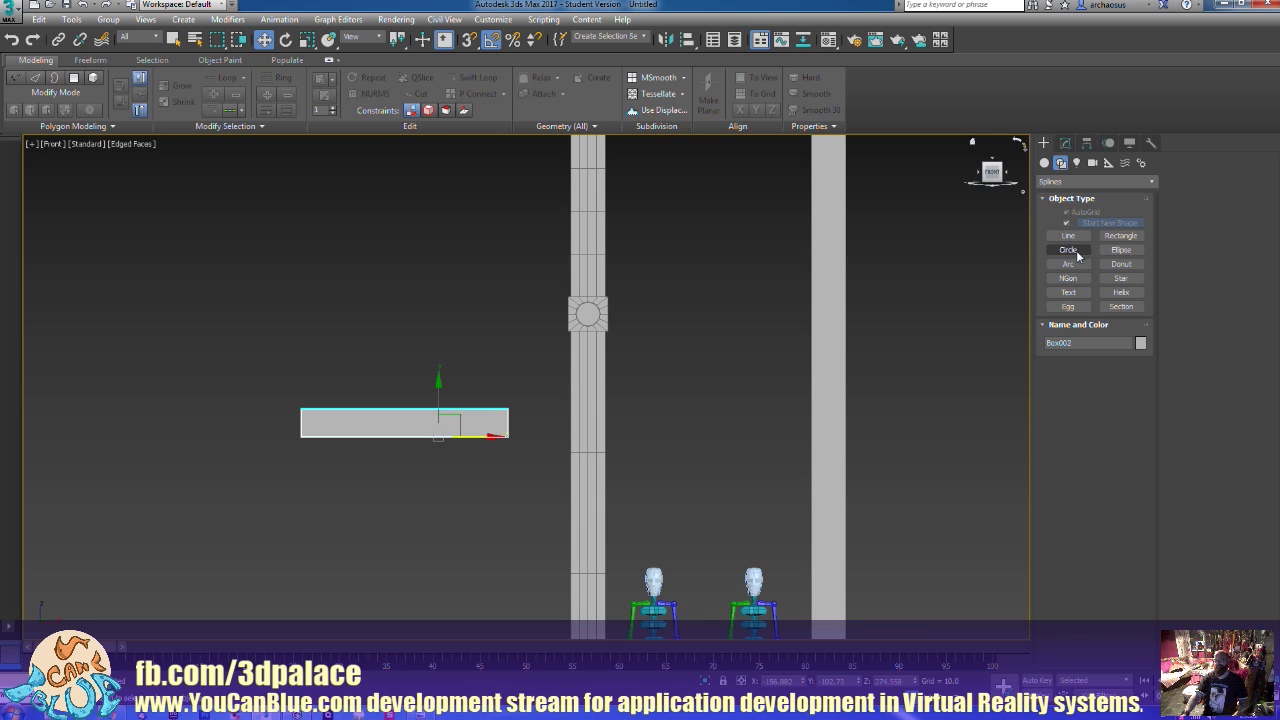
left_click(1077, 251)
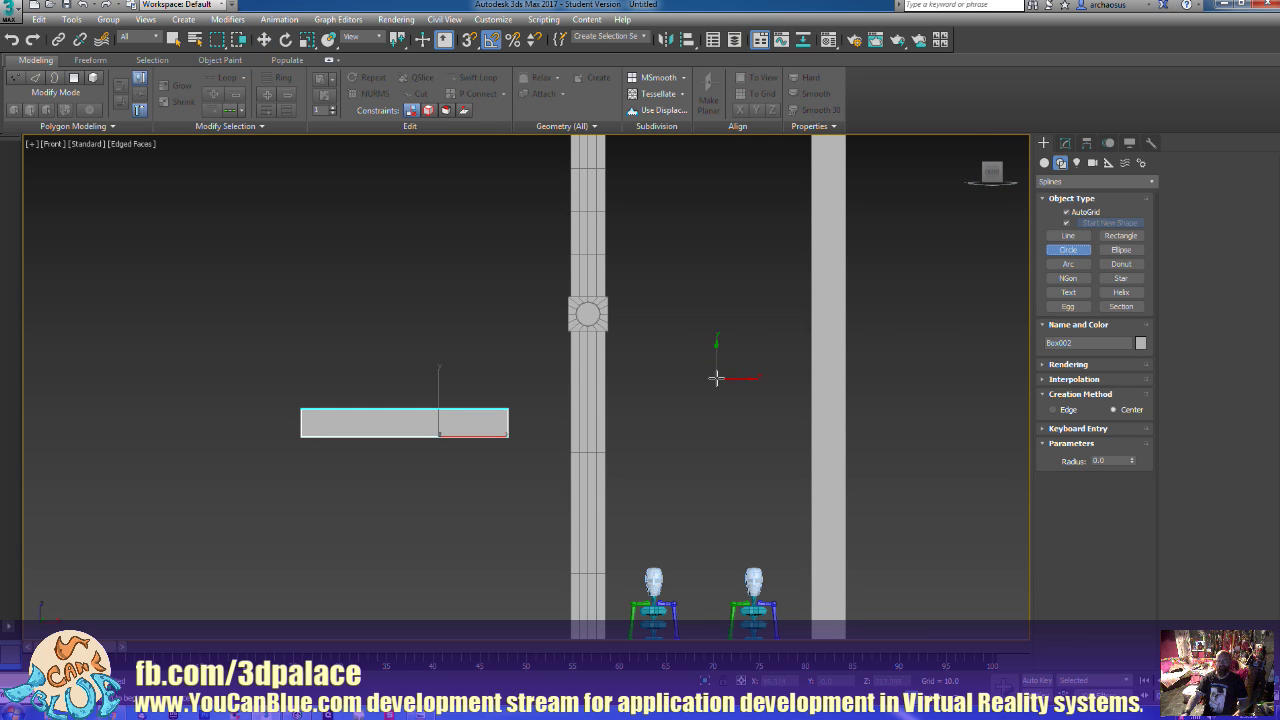
left_click_drag(713, 380, 763, 465)
key("w")
left_click_drag(764, 381, 760, 383)
left_click(1065, 143)
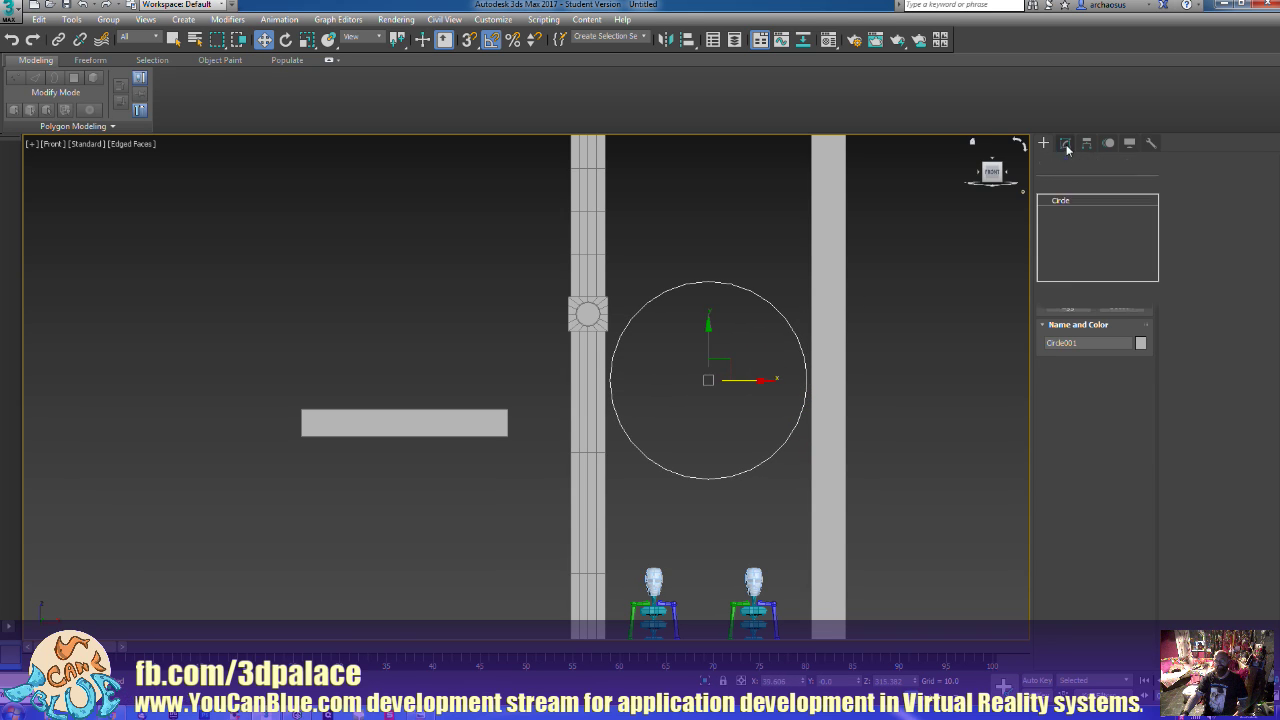
Convert the circle to an editable spline and delete its two lower segments, leaving a semicircular arch
right_click(768, 304)
mouse_move(825, 440)
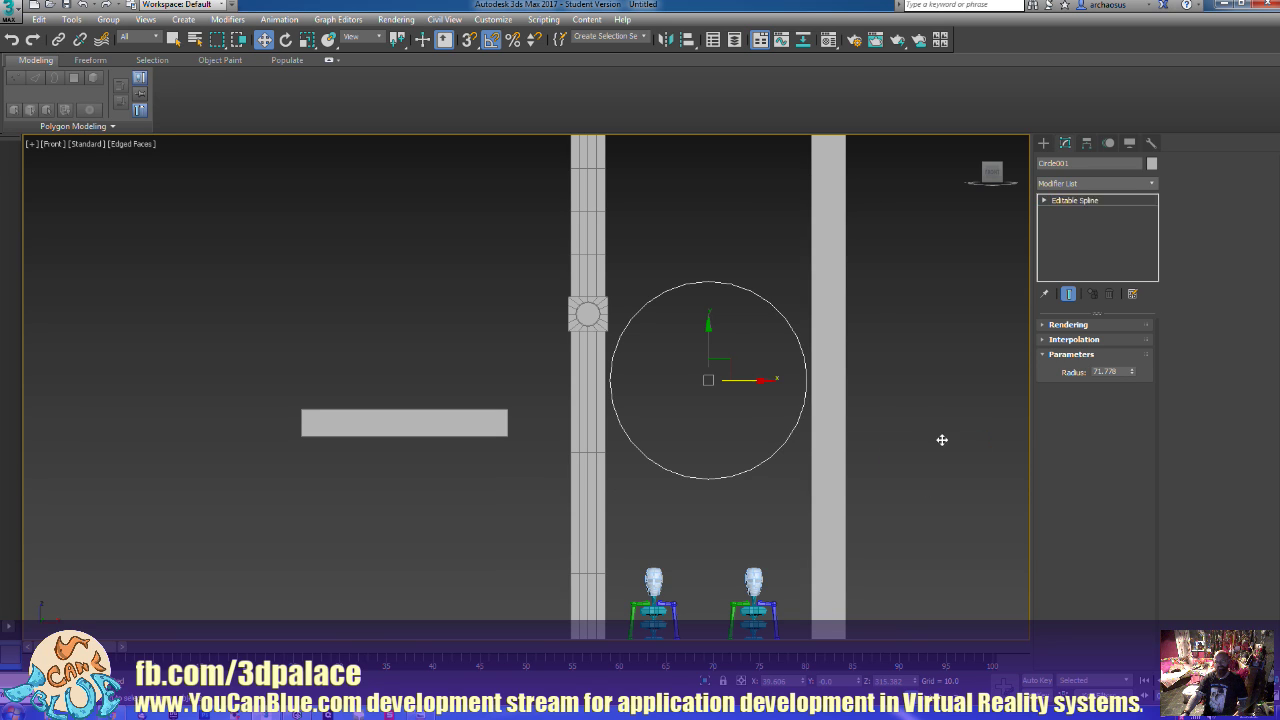
left_click(940, 440)
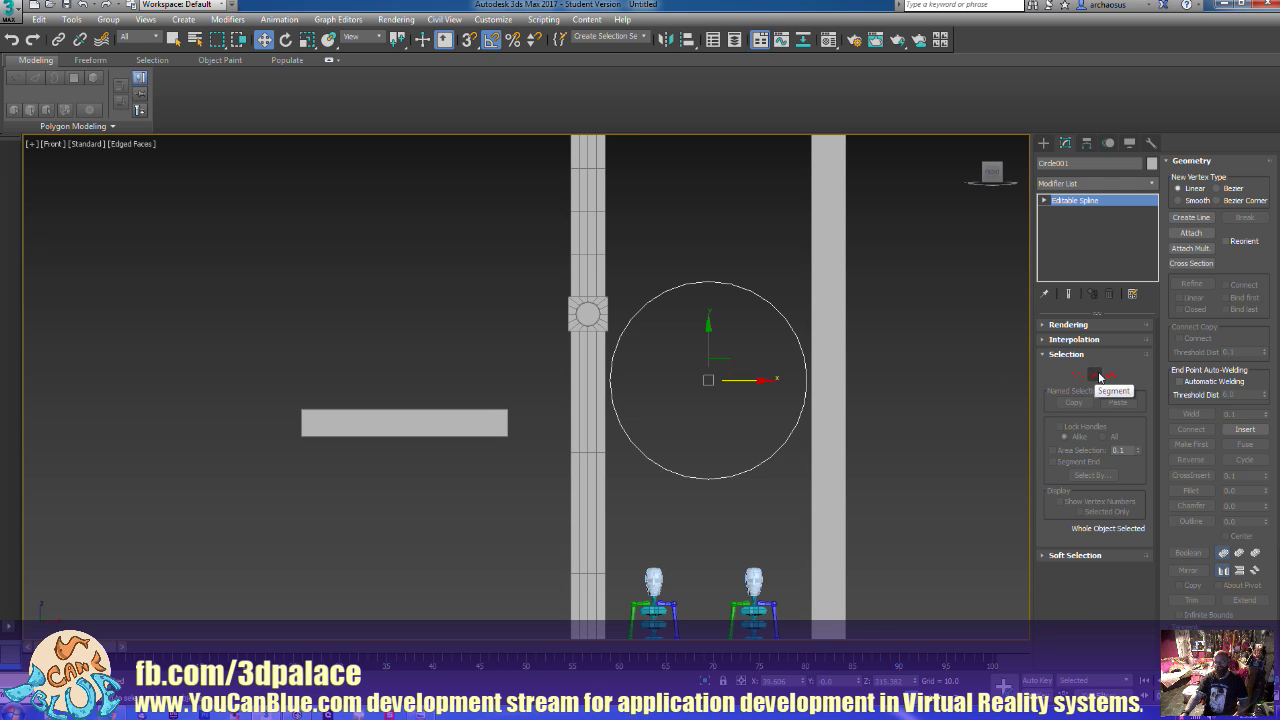
left_click(1095, 375)
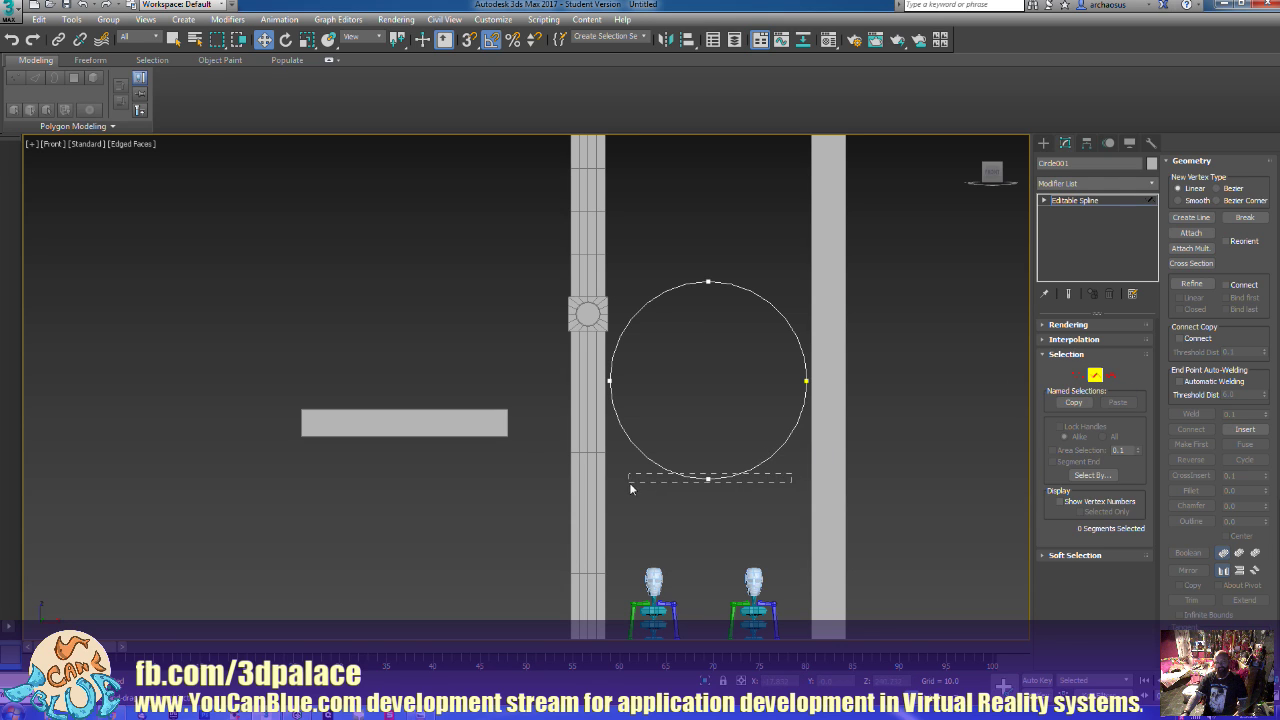
left_click_drag(630, 488, 631, 482)
key("Delete")
left_click(1094, 377)
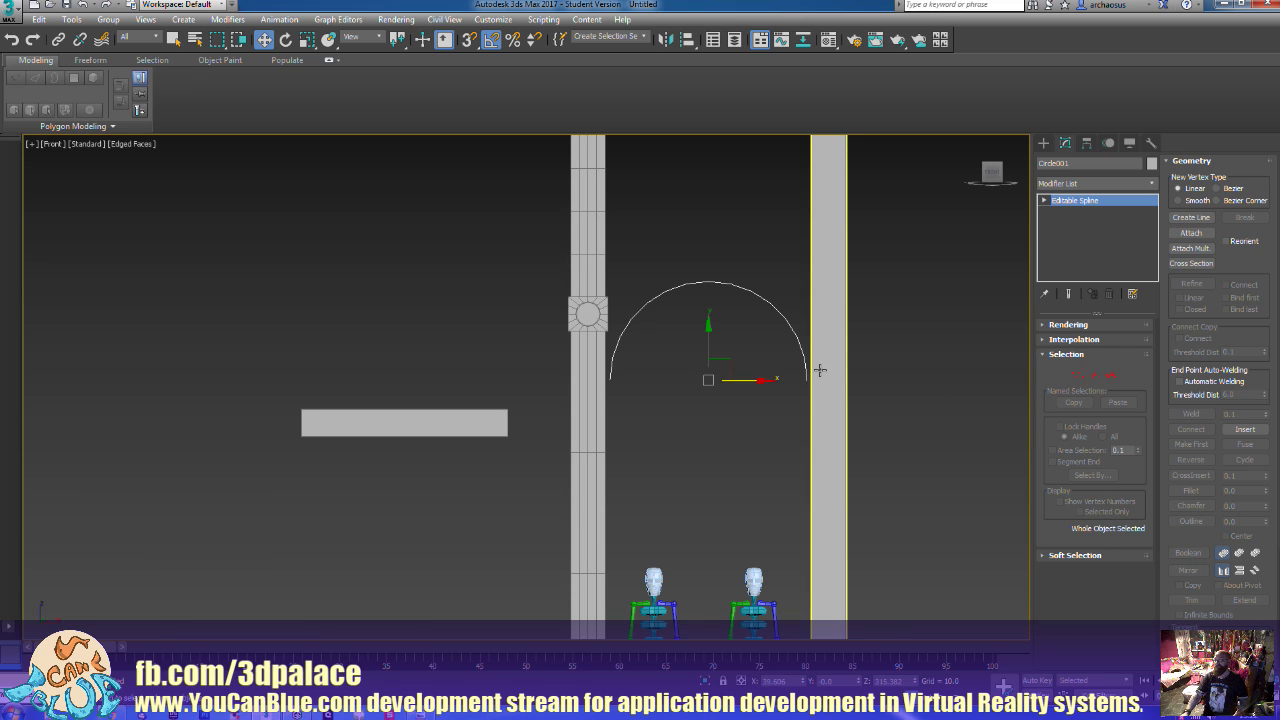
Enable the arch spline's thickness in both the renderer and the viewport
middle_click_drag(851, 375, 941, 371)
key("super")
scroll(769, 407, "up", 3)
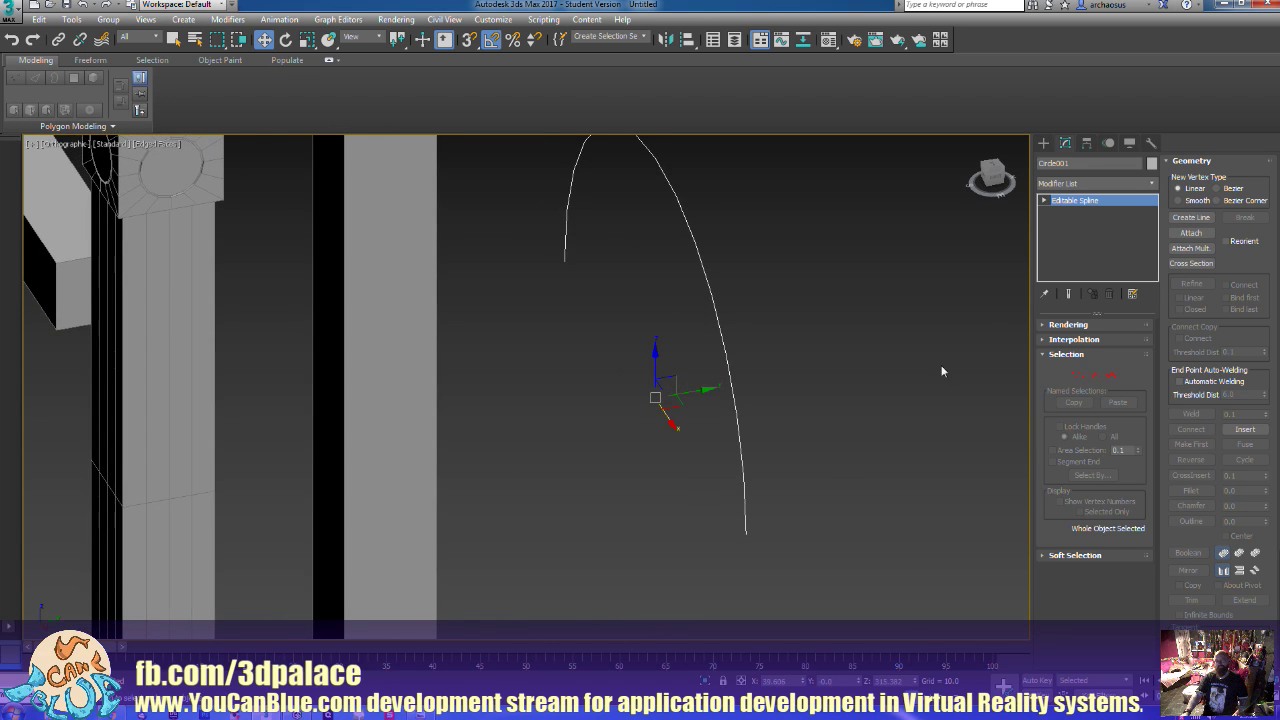
left_click(1066, 325)
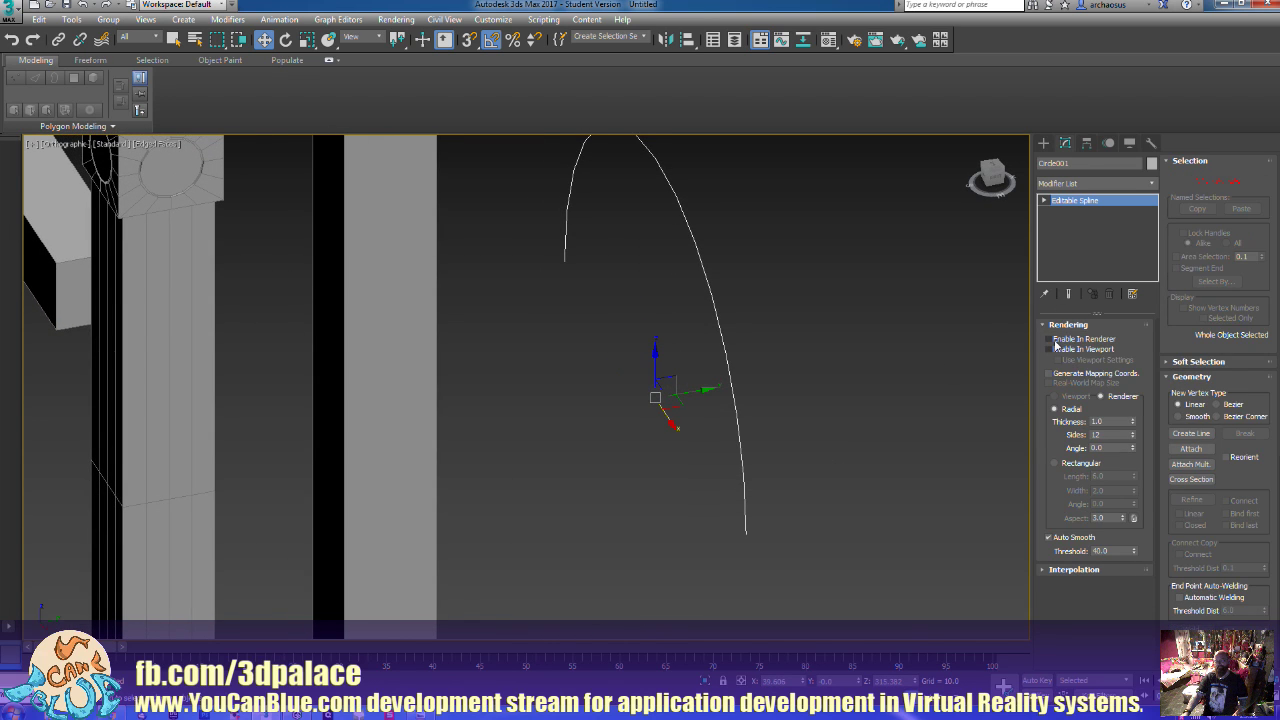
left_click(1055, 339)
left_click(1055, 349)
Give the arch spline's radial profile 4 sides and a thickness of 5
middle_click_drag(798, 432, 806, 428, "alt")
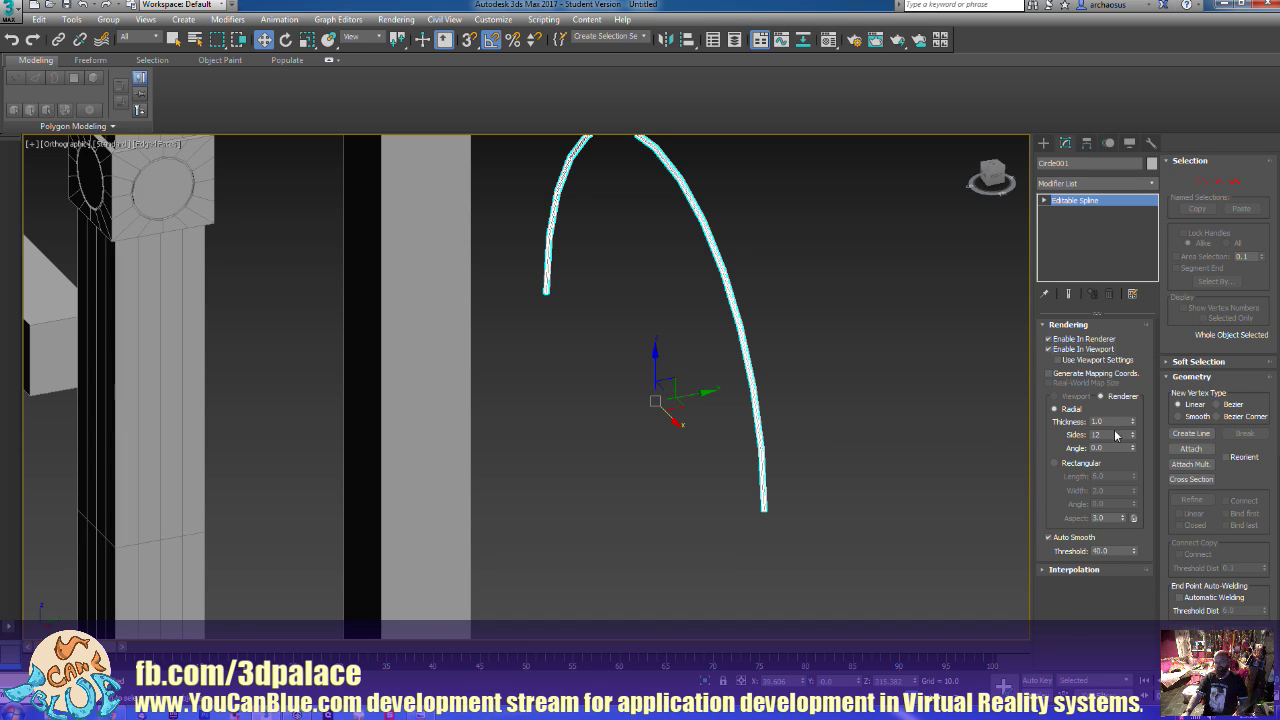
type("4")
key("Return")
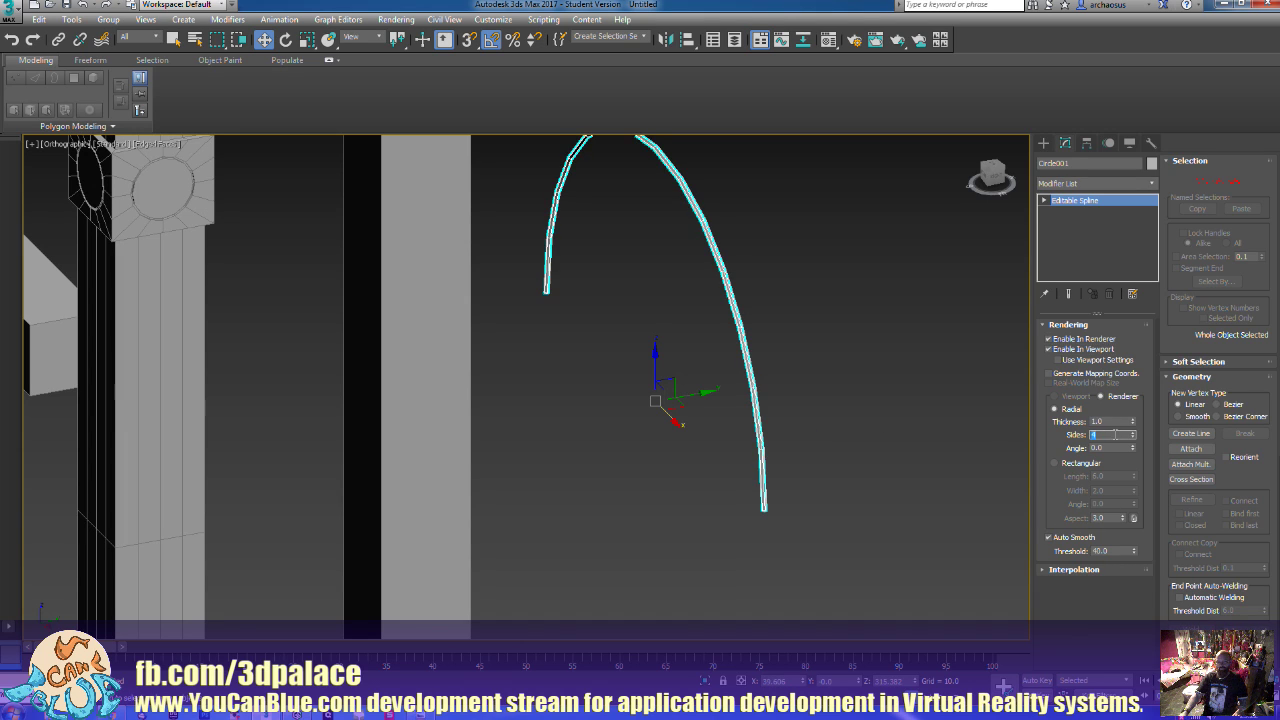
middle_click_drag(915, 443, 951, 474, "alt")
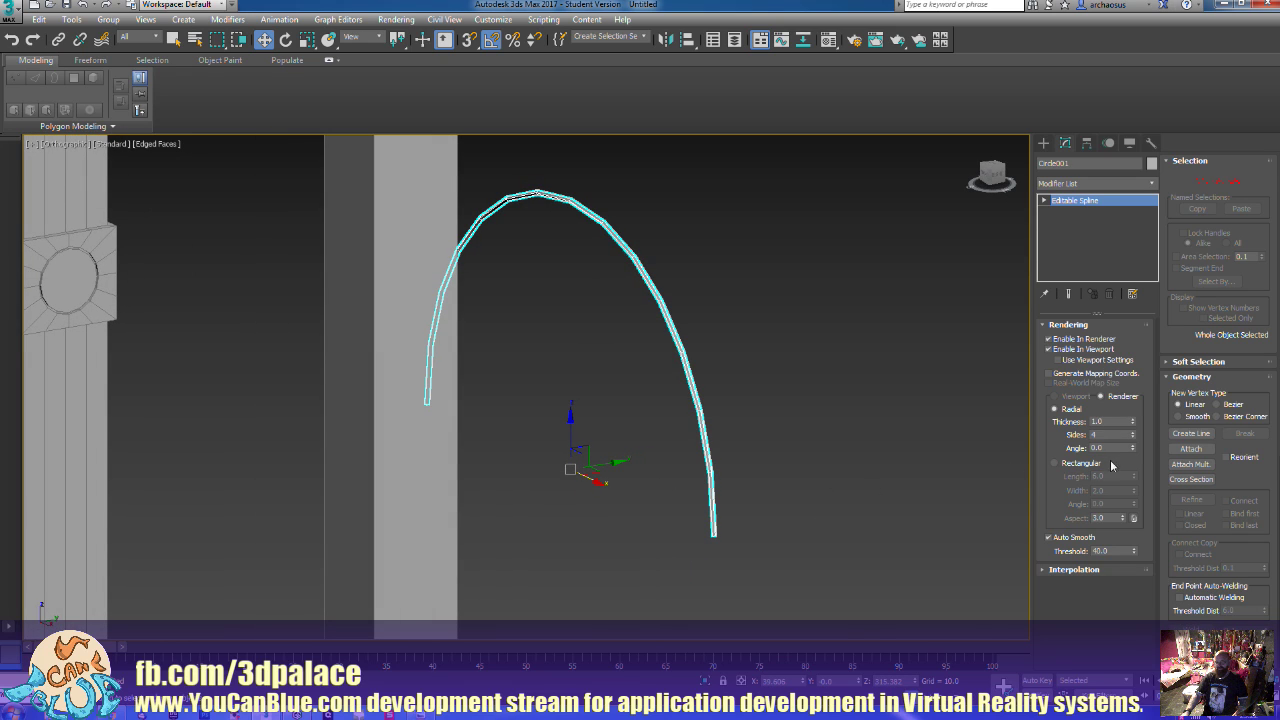
double_click(1117, 422)
type("5")
key("Return")
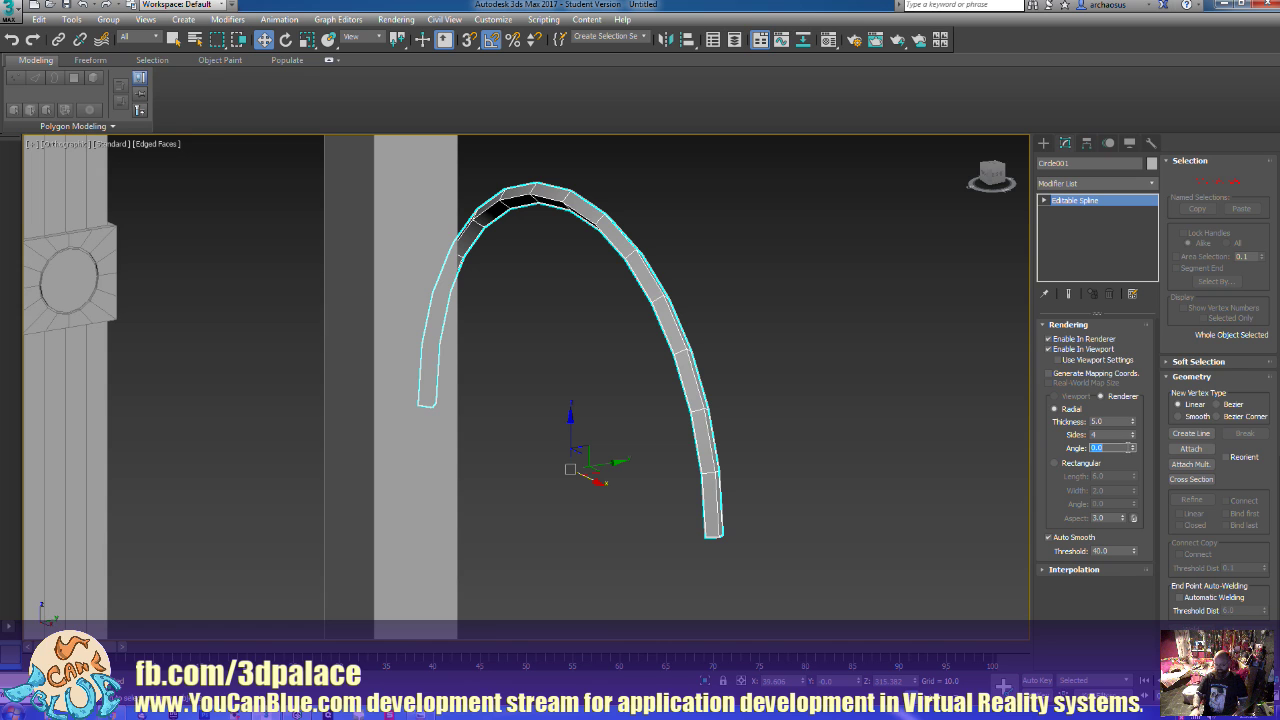
Set the arch's radial profile angle to 45 and convert the arch spline to an editable poly
type("45")
key("Return")
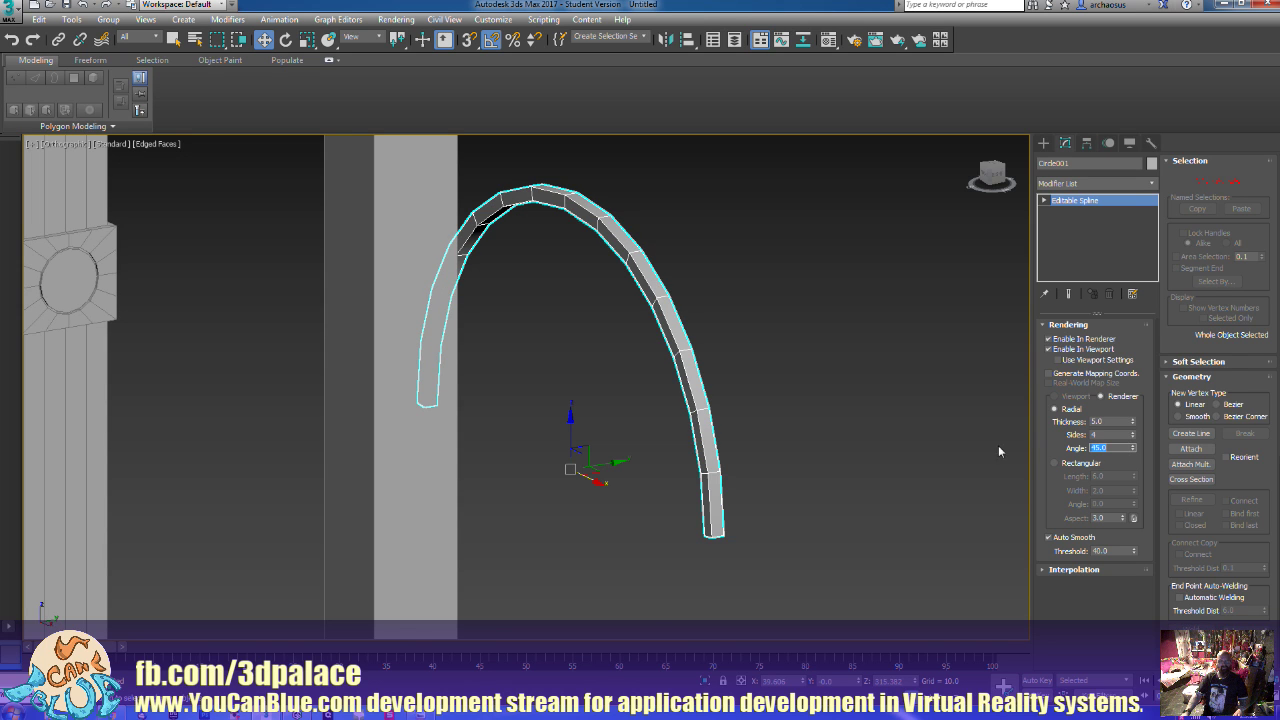
middle_click_drag(751, 477, 780, 474, "alt")
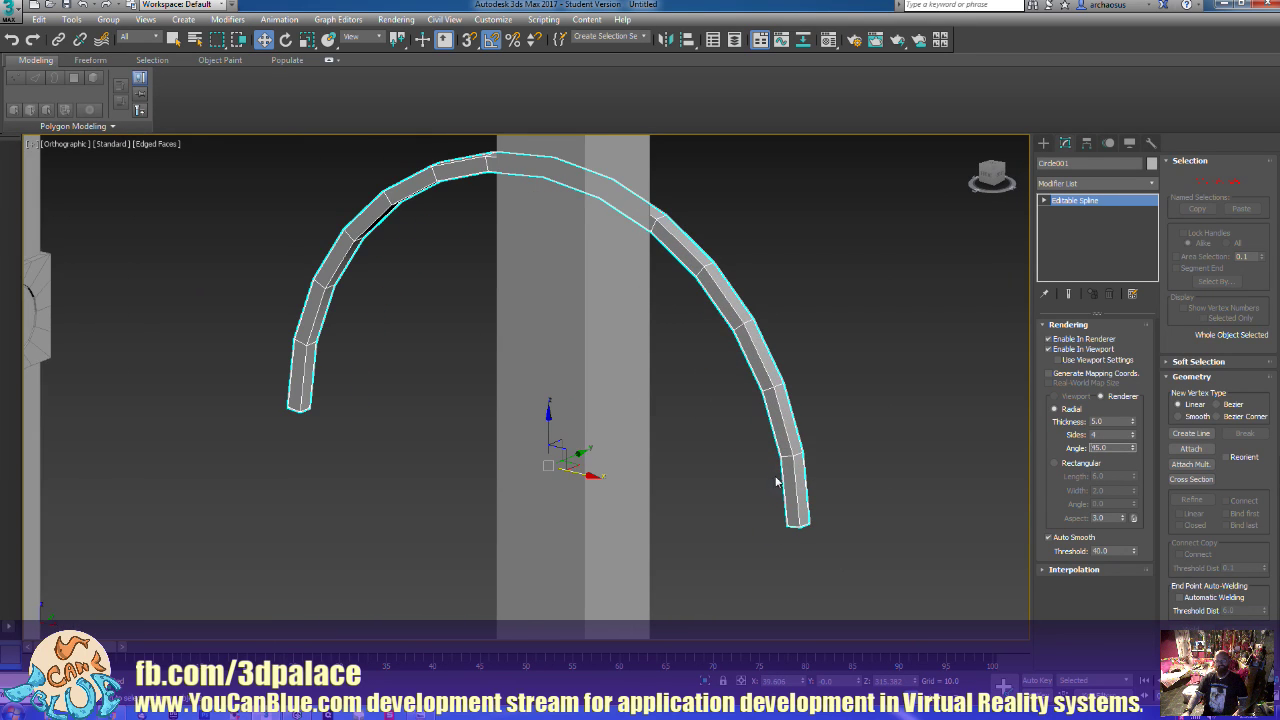
right_click(783, 471)
mouse_move(830, 610)
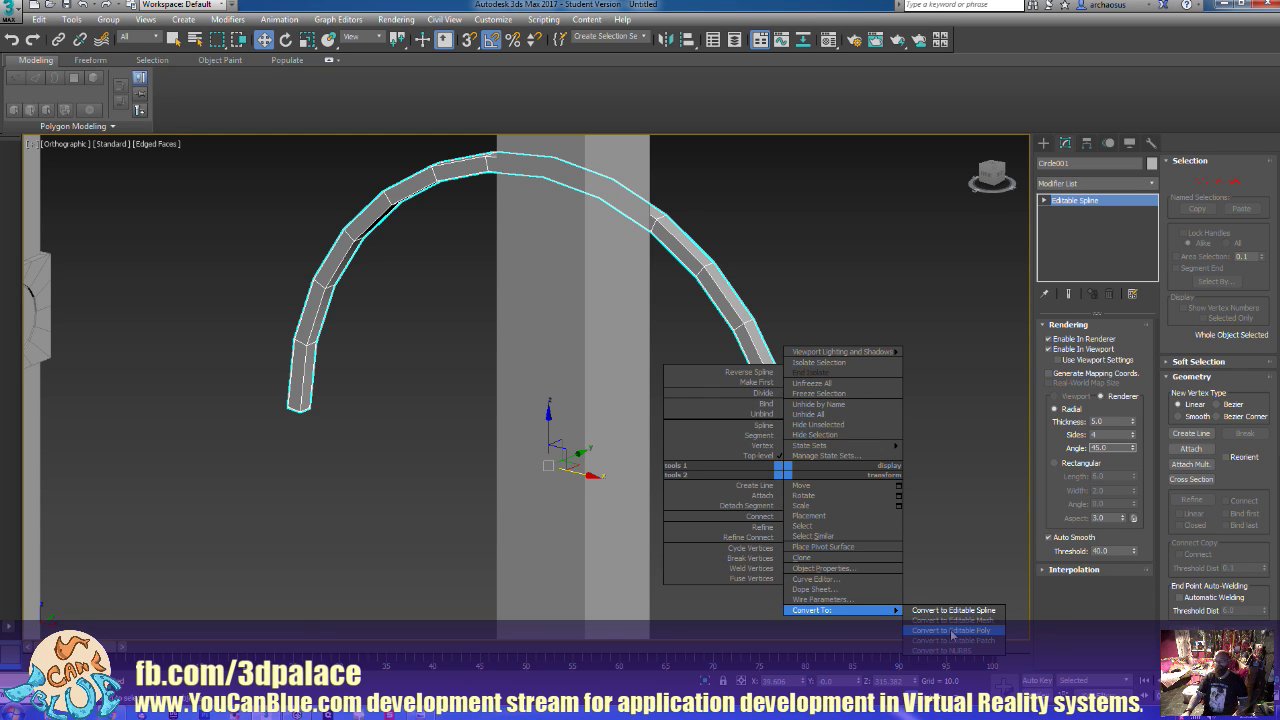
left_click(952, 631)
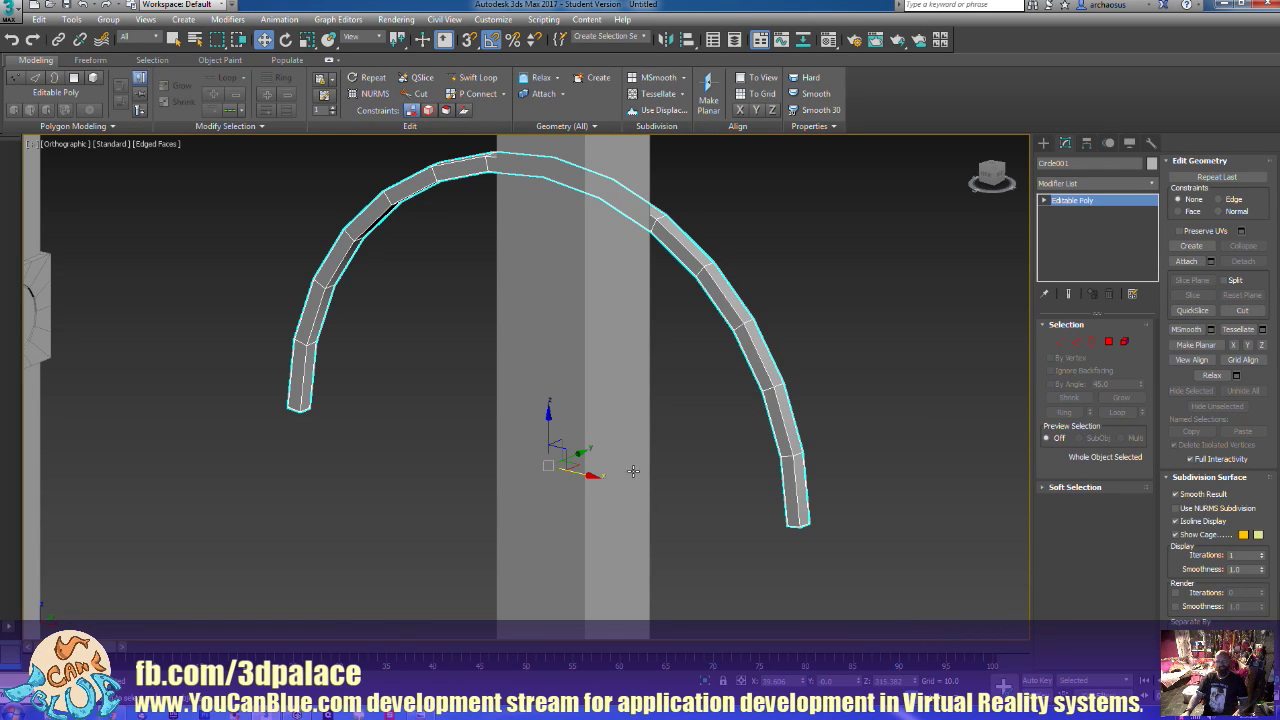
Move the arch along the Y axis so it sits between the two pillars
middle_click_drag(464, 461, 603, 454, "alt")
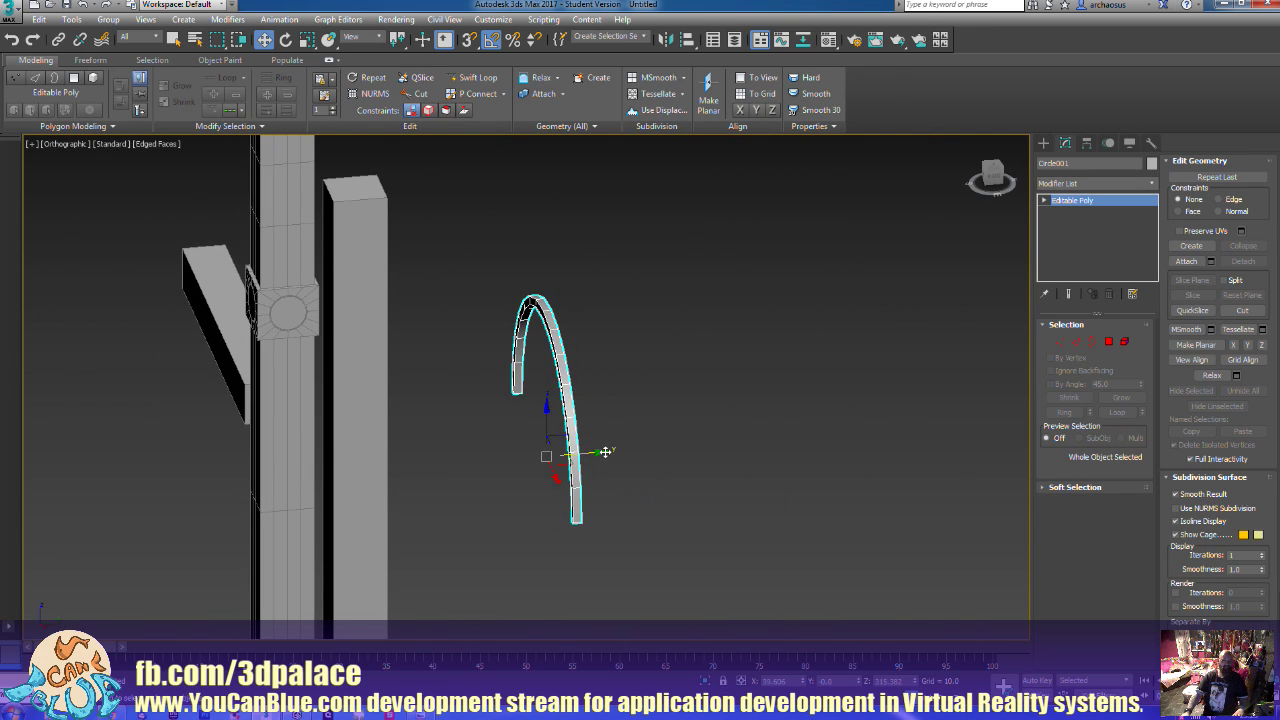
left_click_drag(605, 452, 377, 539)
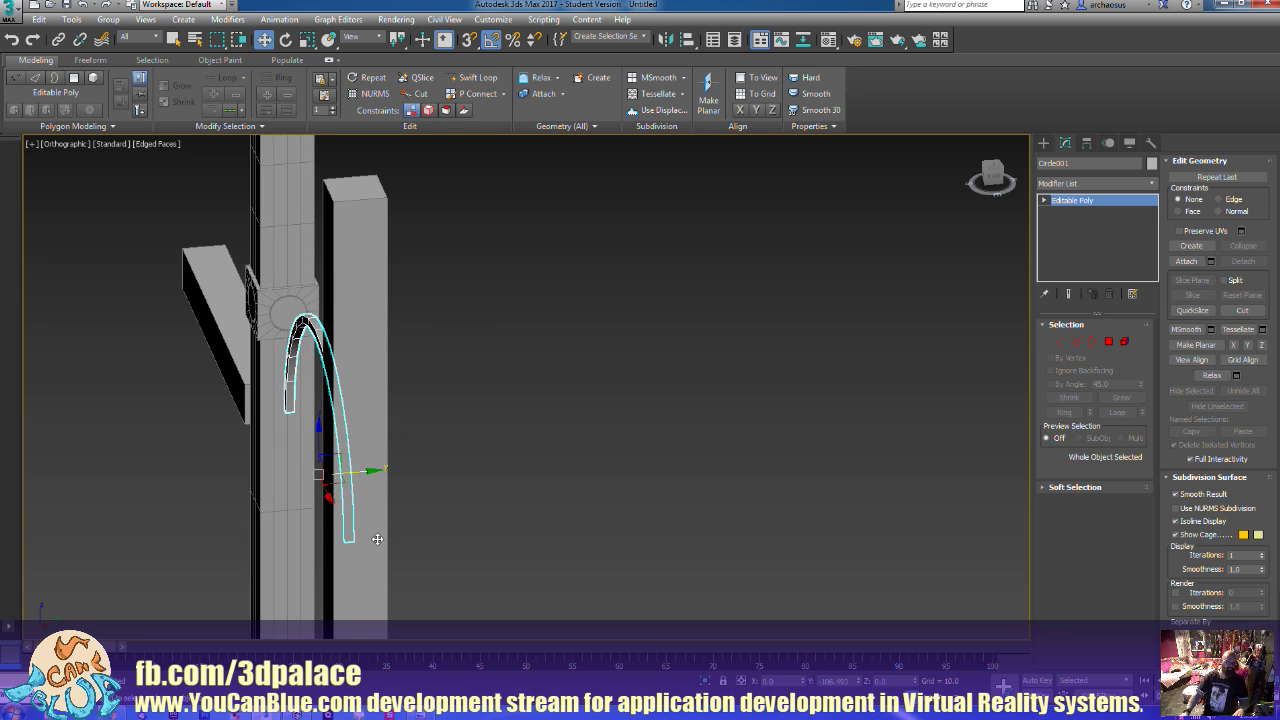
middle_click_drag(242, 537, 477, 534, "alt")
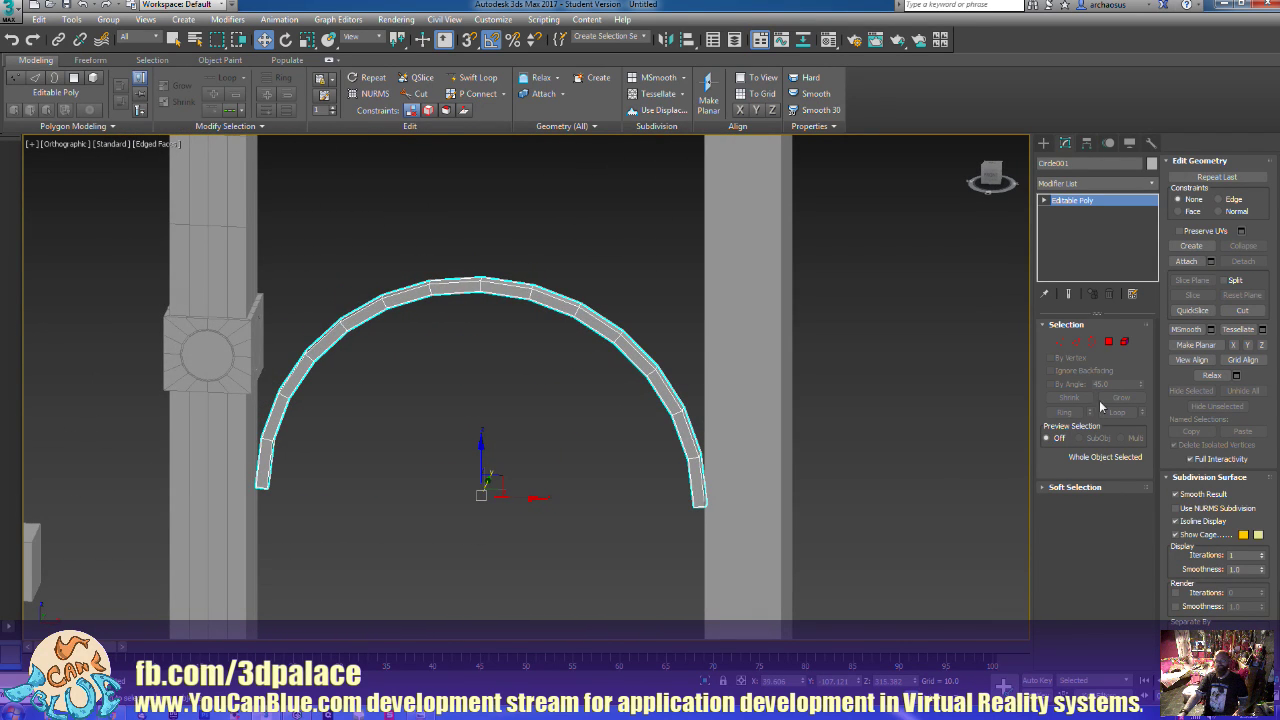
Select every polygon along one flat side face of the arch, from one end to the other
left_click(1109, 341)
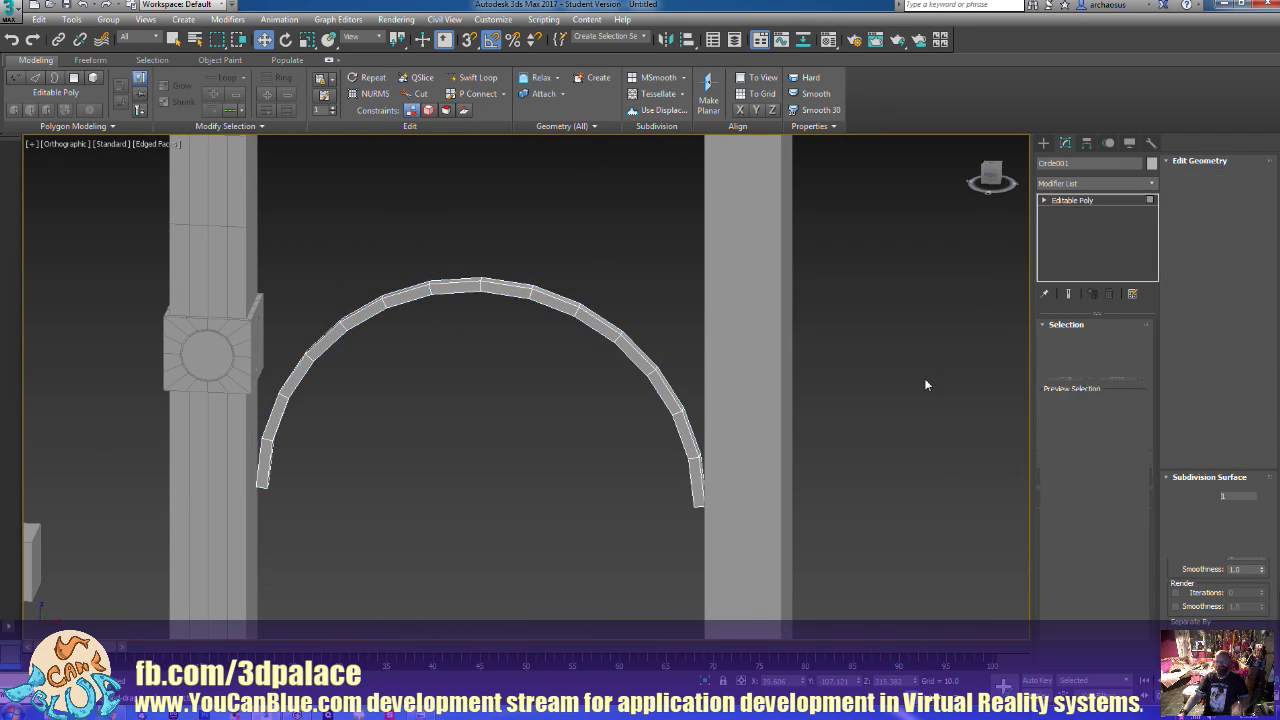
left_click(263, 468)
middle_click_drag(306, 466, 319, 455, "alt")
key("q")
left_click(268, 432, "ctrl")
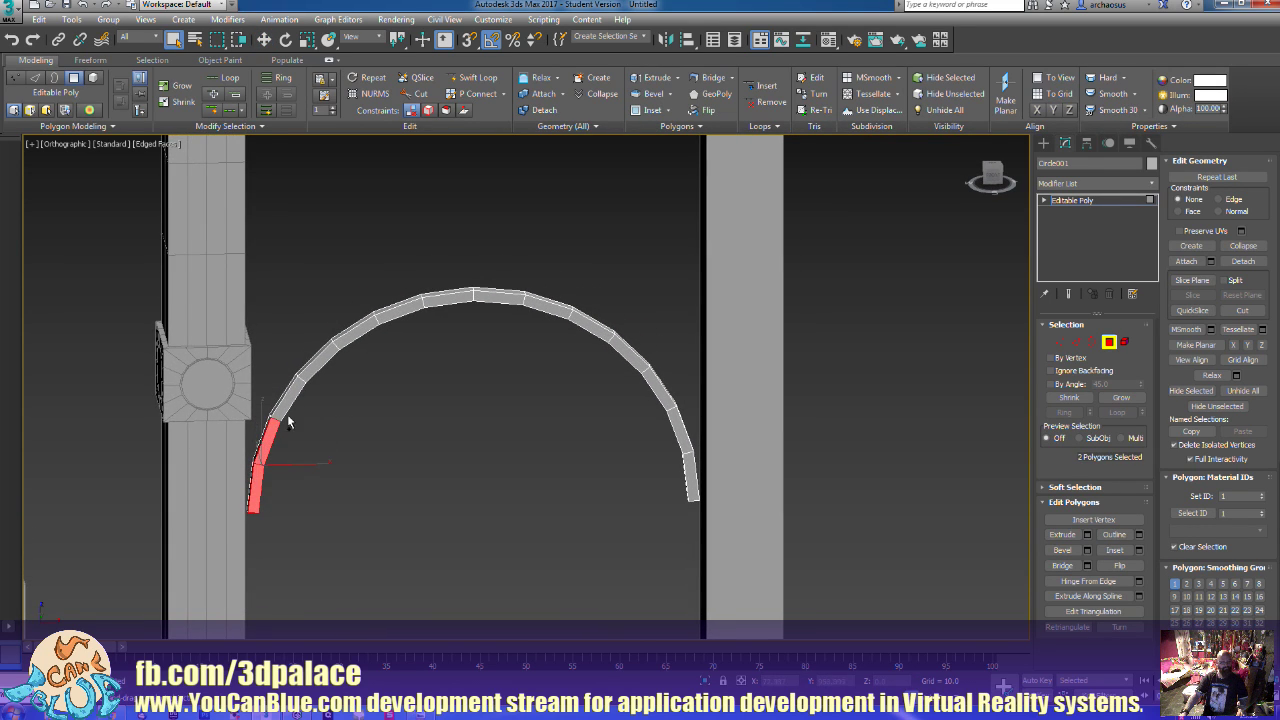
left_click(288, 398, "ctrl")
left_click(316, 362, "ctrl")
left_click(353, 335, "ctrl")
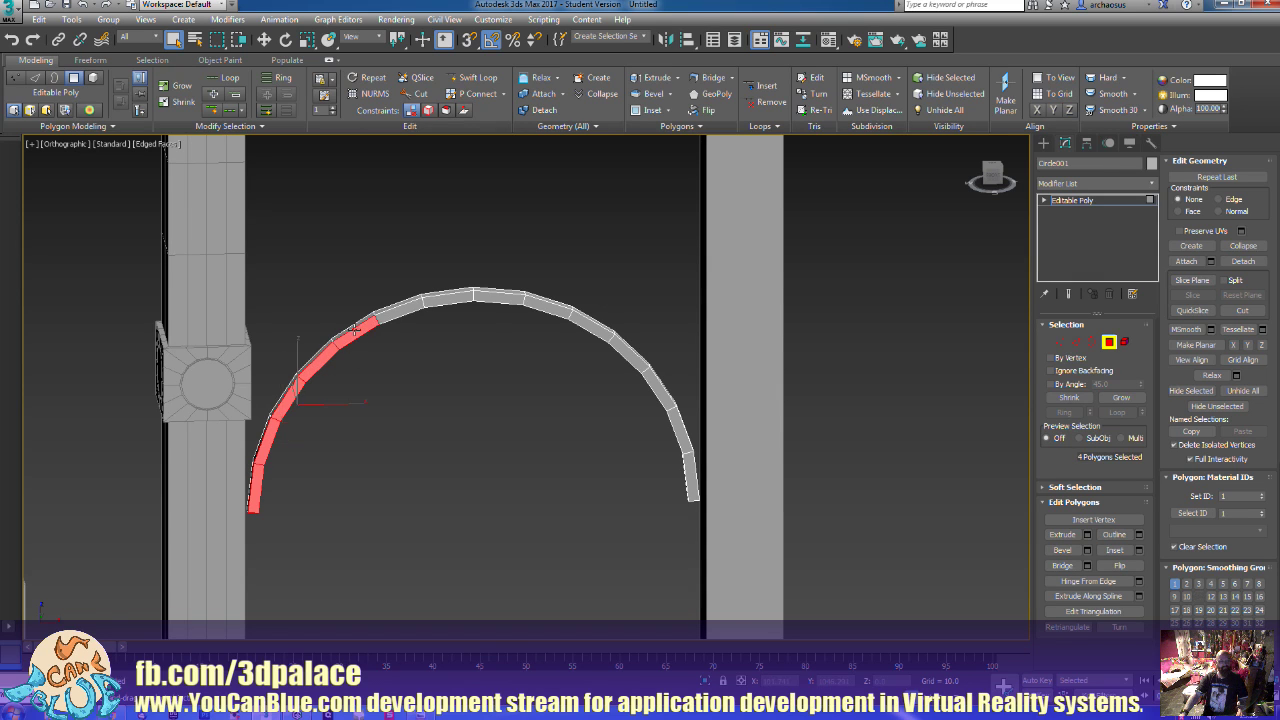
left_click(398, 311, "ctrl")
left_click(436, 298, "ctrl")
left_click(498, 295, "ctrl")
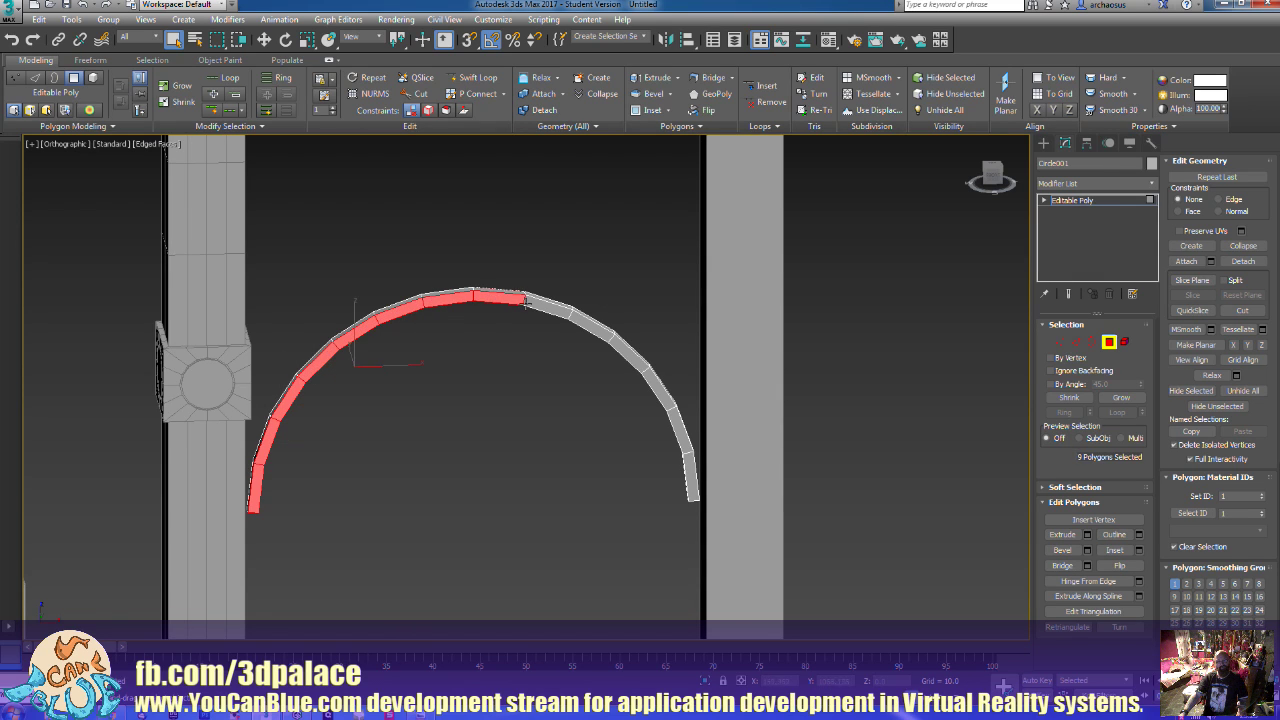
left_click(548, 306, "ctrl")
left_click(593, 327, "ctrl")
left_click(627, 353, "ctrl")
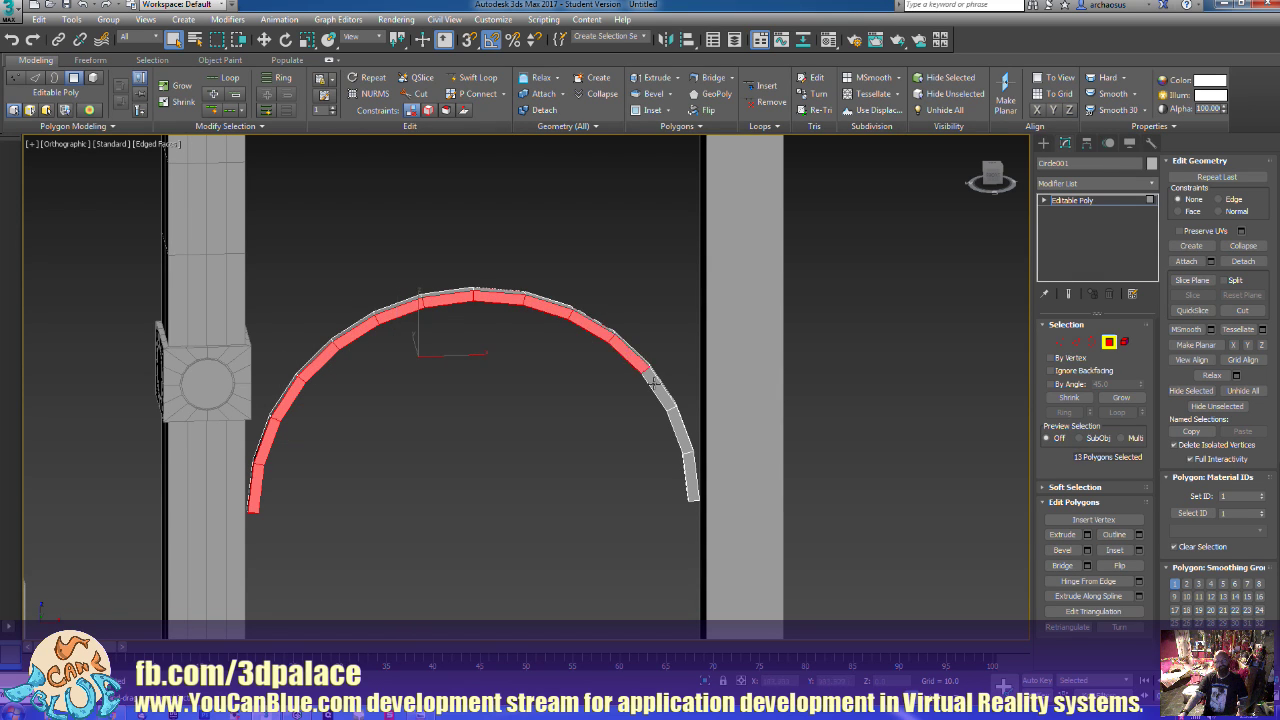
left_click(657, 392, "ctrl")
left_click(678, 432, "ctrl")
left_click(688, 466, "ctrl")
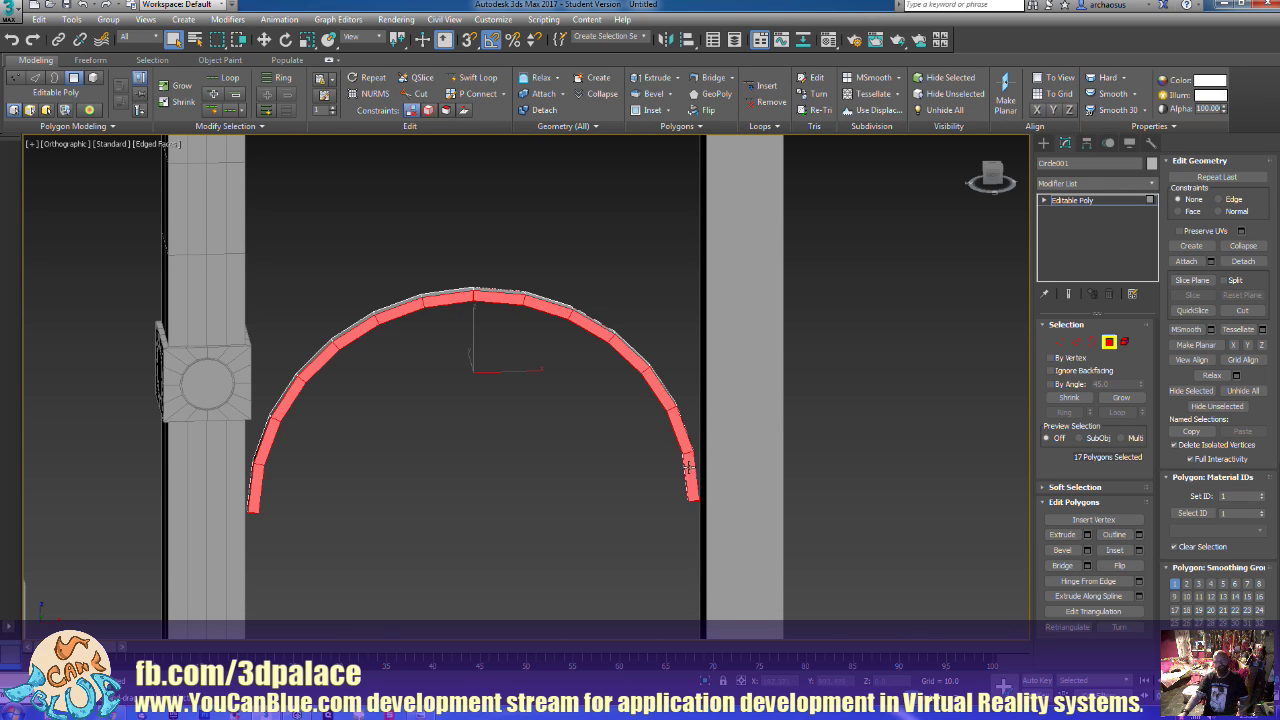
Add every polygon along the arch's opposite side face to the selection
middle_click_drag(540, 493, 713, 486, "alt")
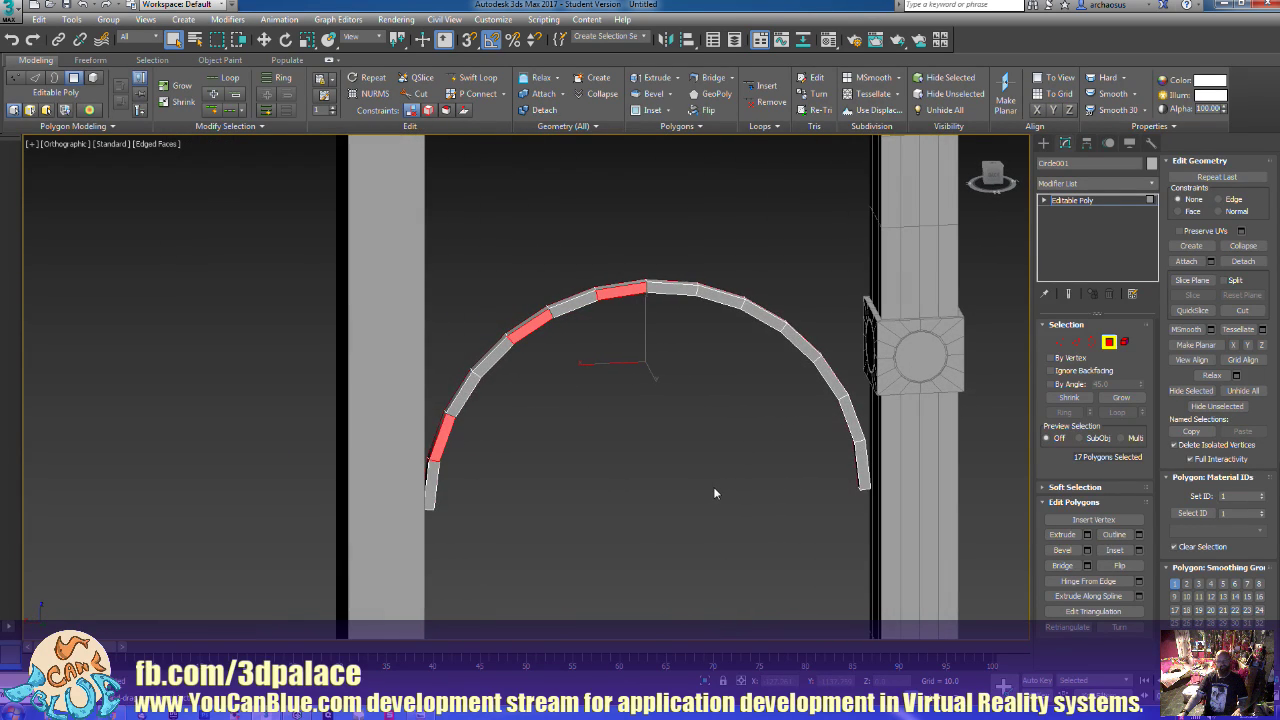
left_click(430, 490, "ctrl")
left_click(463, 391, "ctrl")
left_click(489, 360, "ctrl")
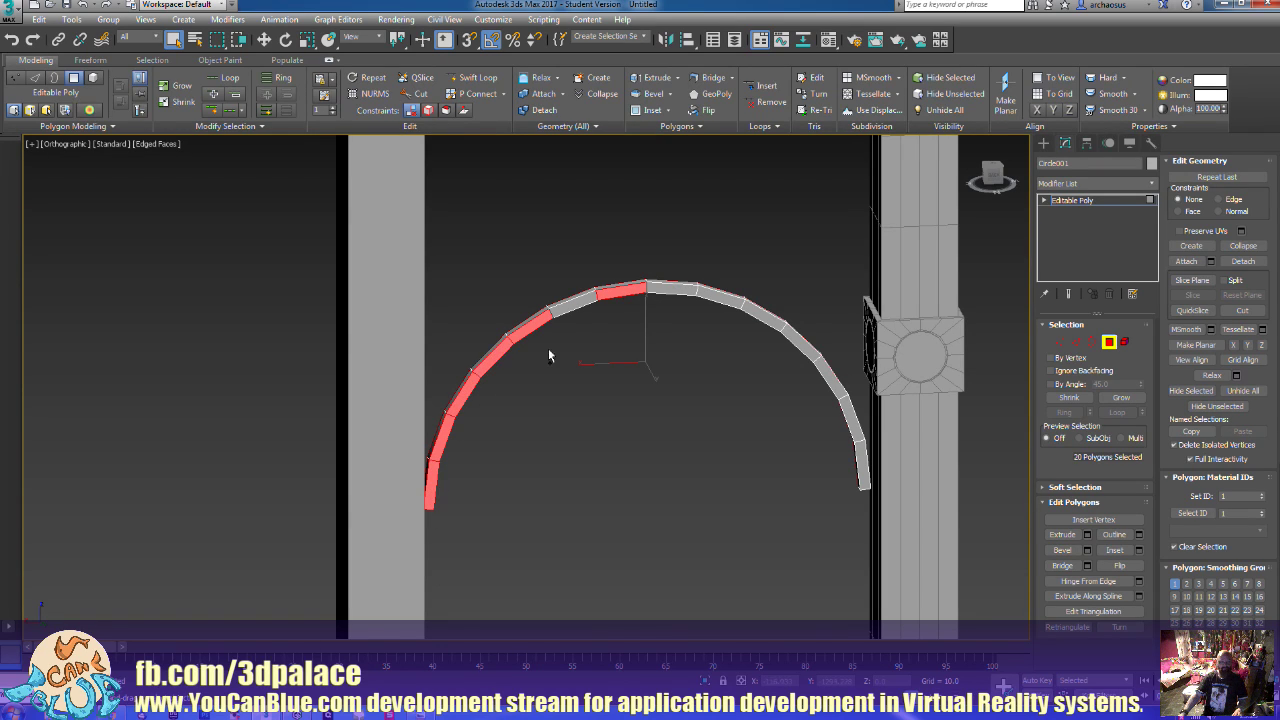
left_click(579, 303, "ctrl")
left_click(669, 288, "ctrl")
left_click(720, 296, "ctrl")
left_click(765, 316, "ctrl")
left_click(800, 345, "ctrl")
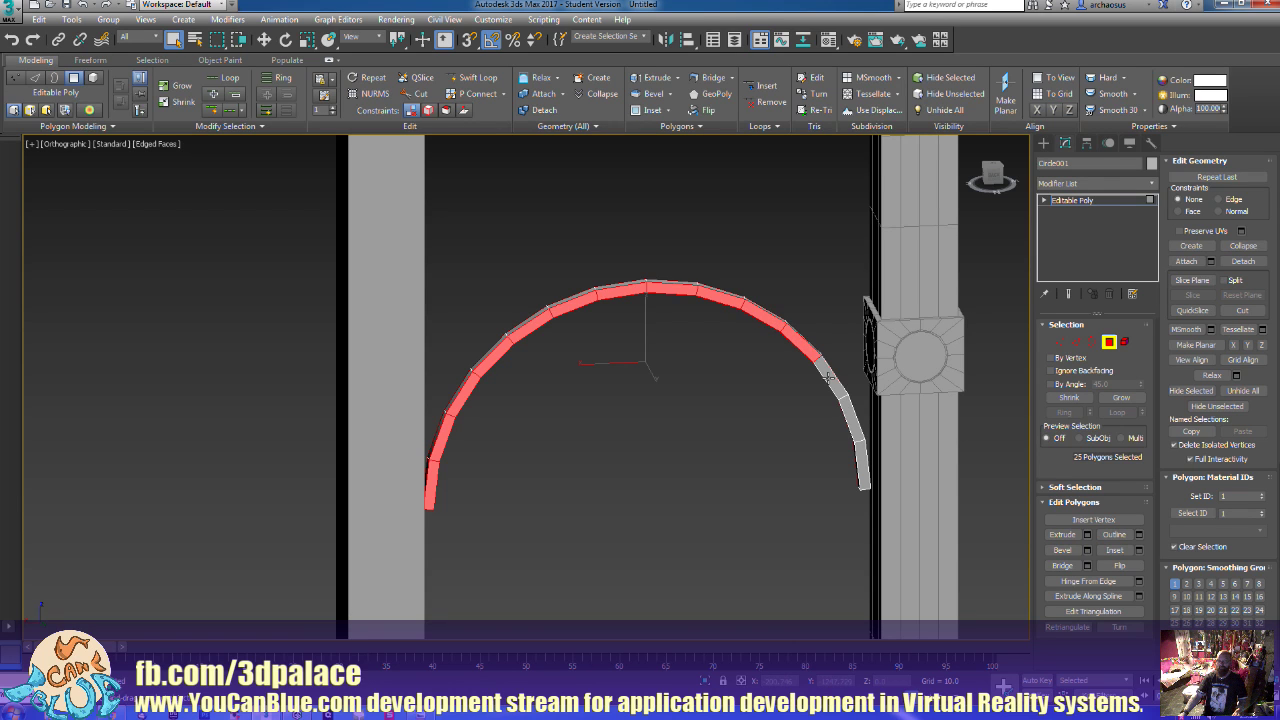
left_click(828, 378, "ctrl")
left_click(848, 415, "ctrl")
left_click(861, 465, "ctrl")
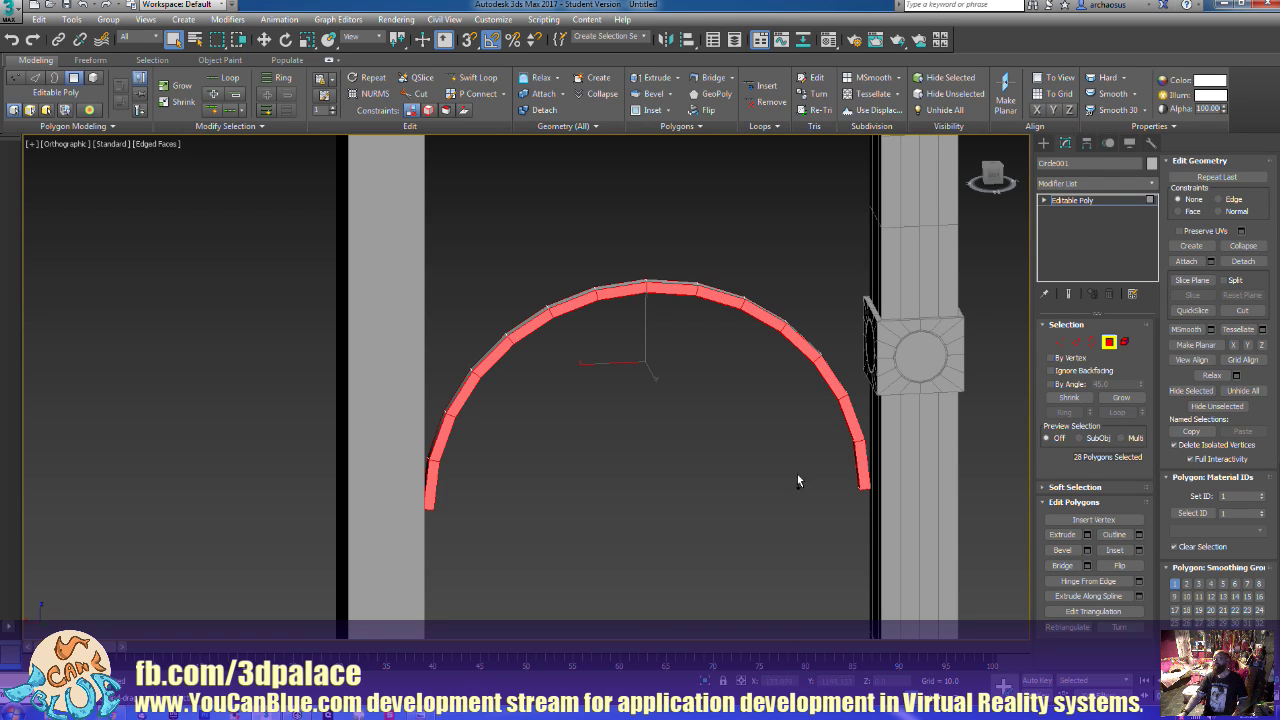
Extrude the selected polygons on both side faces of the arch by a height of 3
middle_click_drag(767, 485, 482, 517, "alt")
scroll(510, 500, "up", 3)
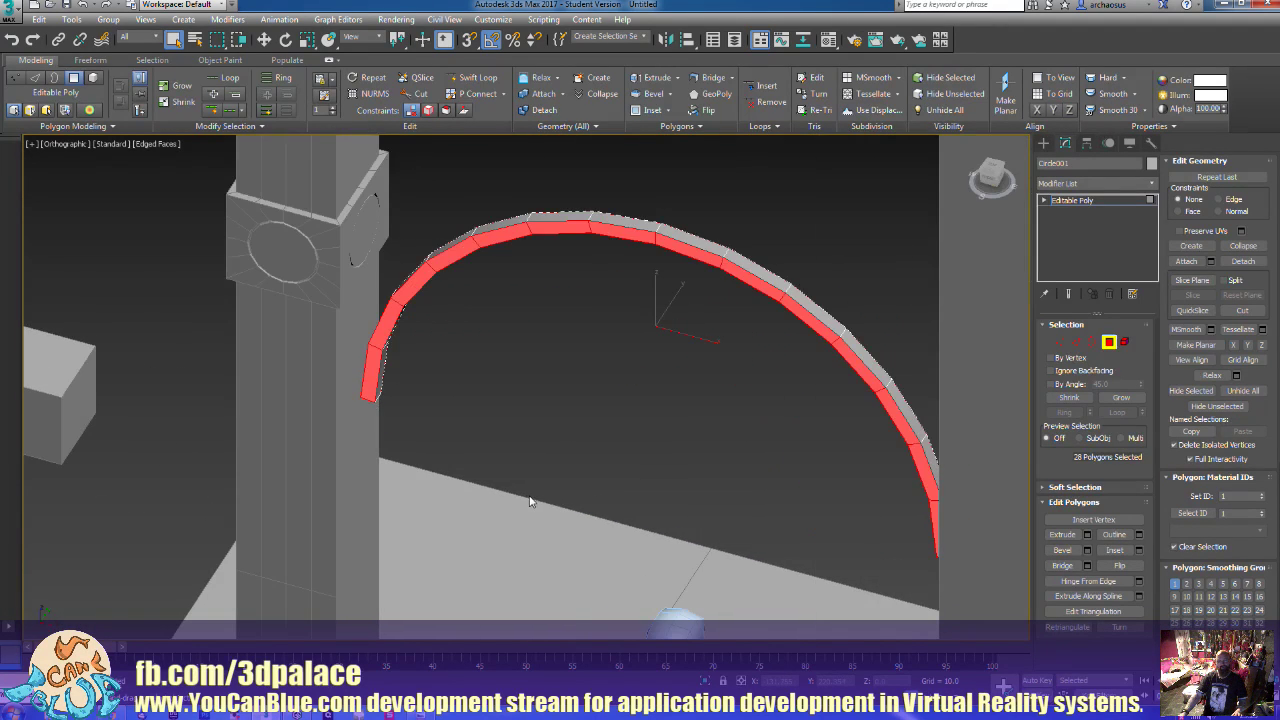
left_click(1088, 534)
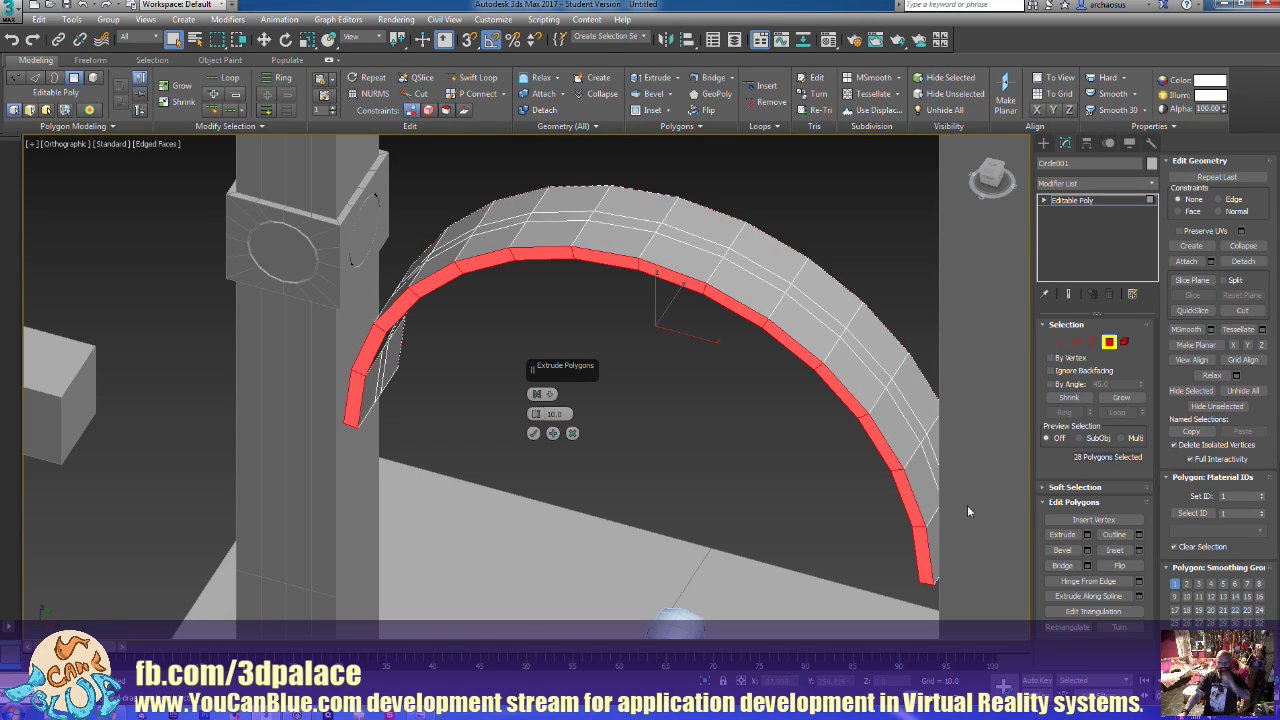
double_click(555, 413)
type("5")
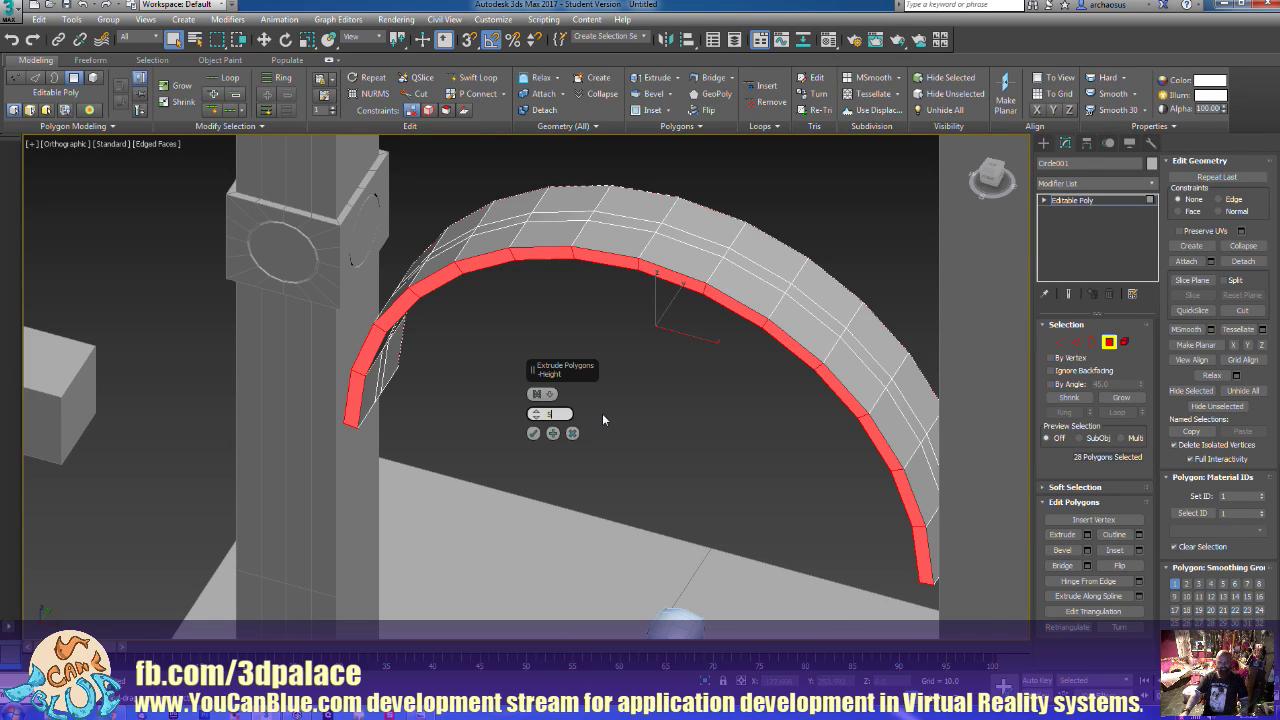
left_click(533, 435)
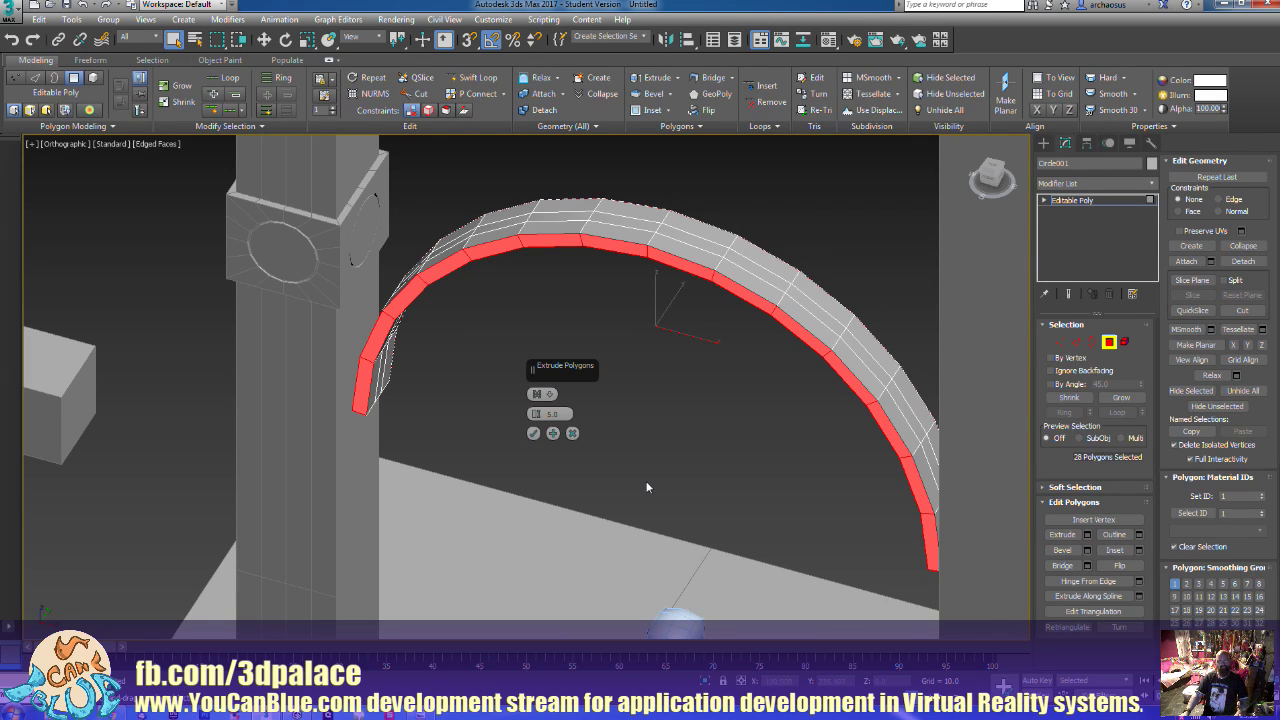
middle_click_drag(631, 481, 594, 424, "alt")
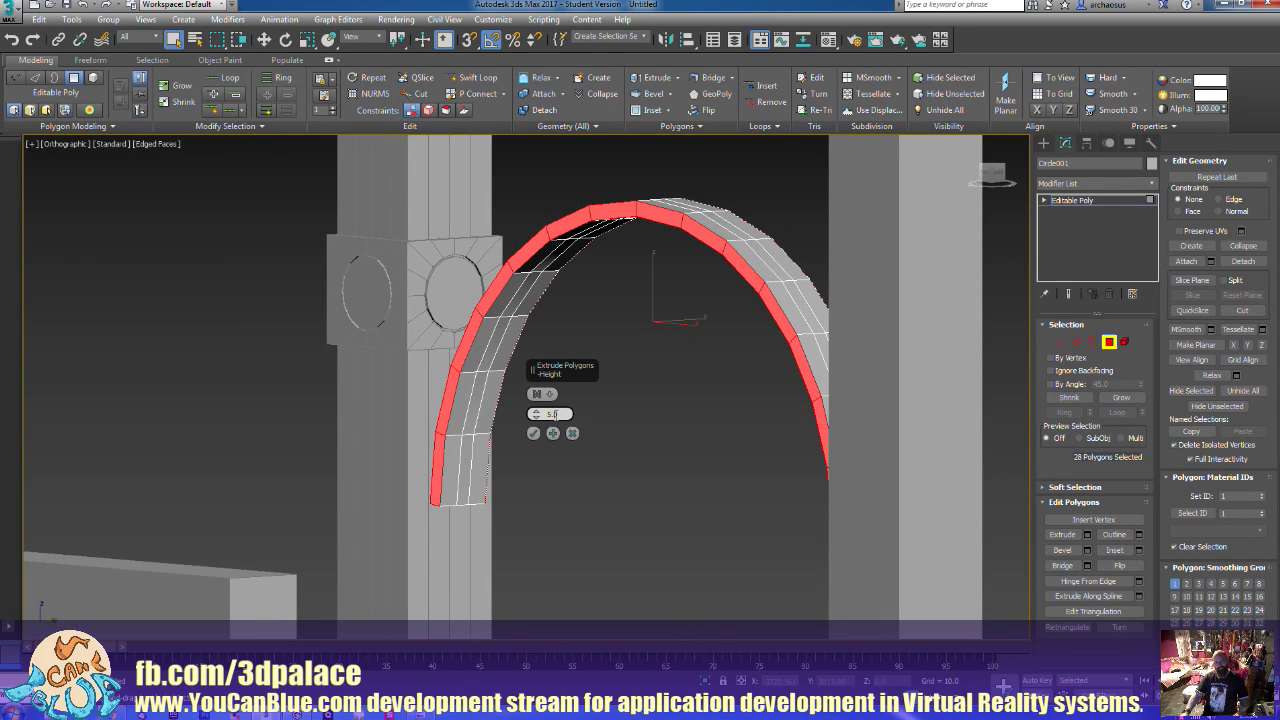
type("3")
key("Return")
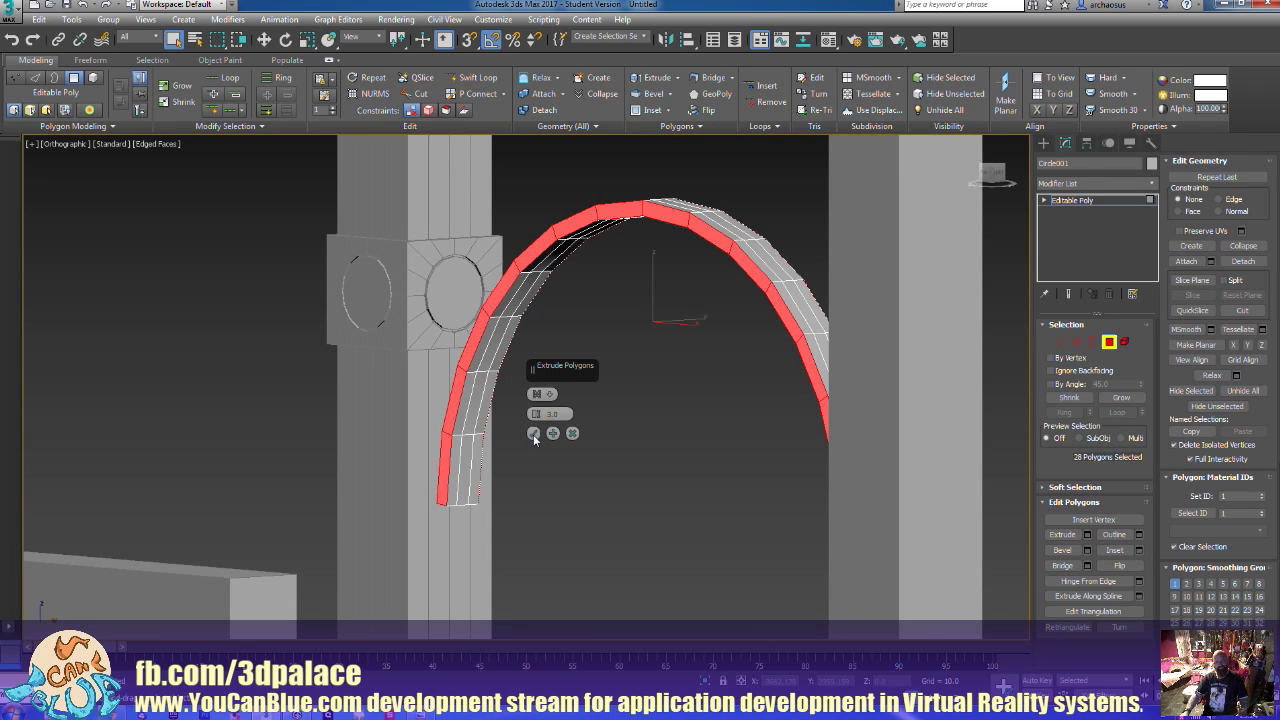
left_click(534, 435)
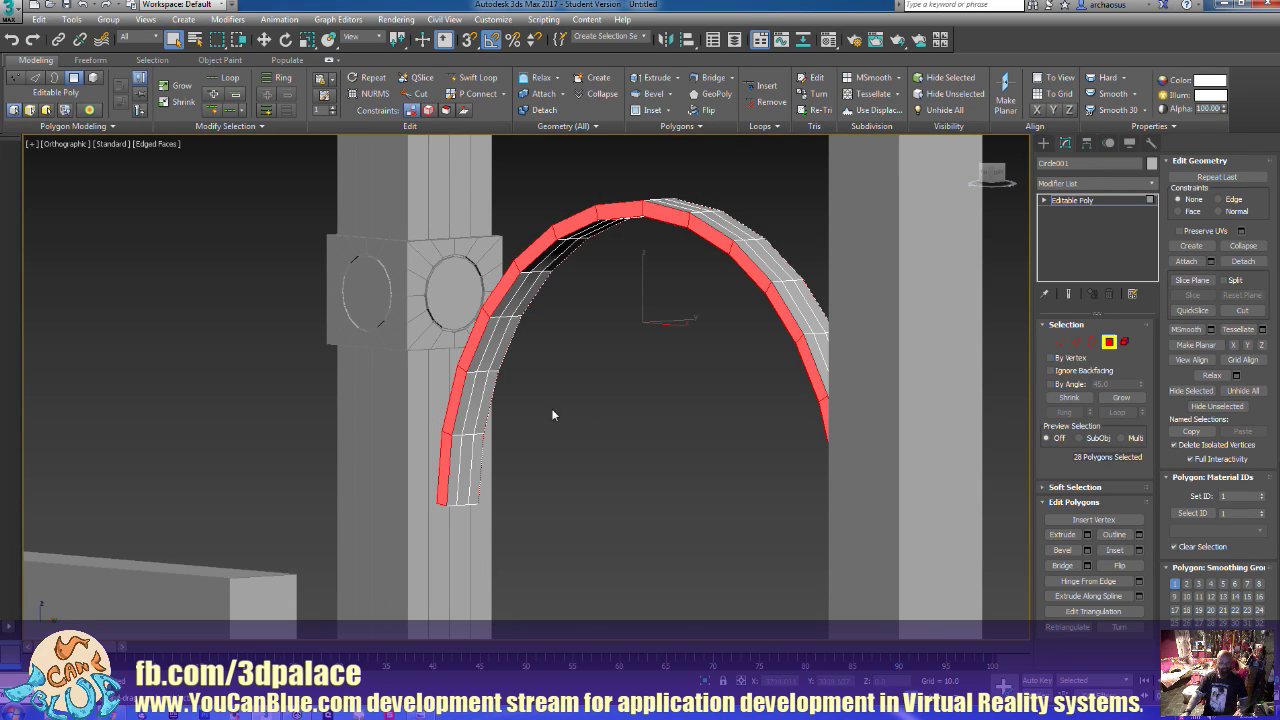
Select the central strip of polygons along the arch's underside, from one end to the other
left_click(465, 467)
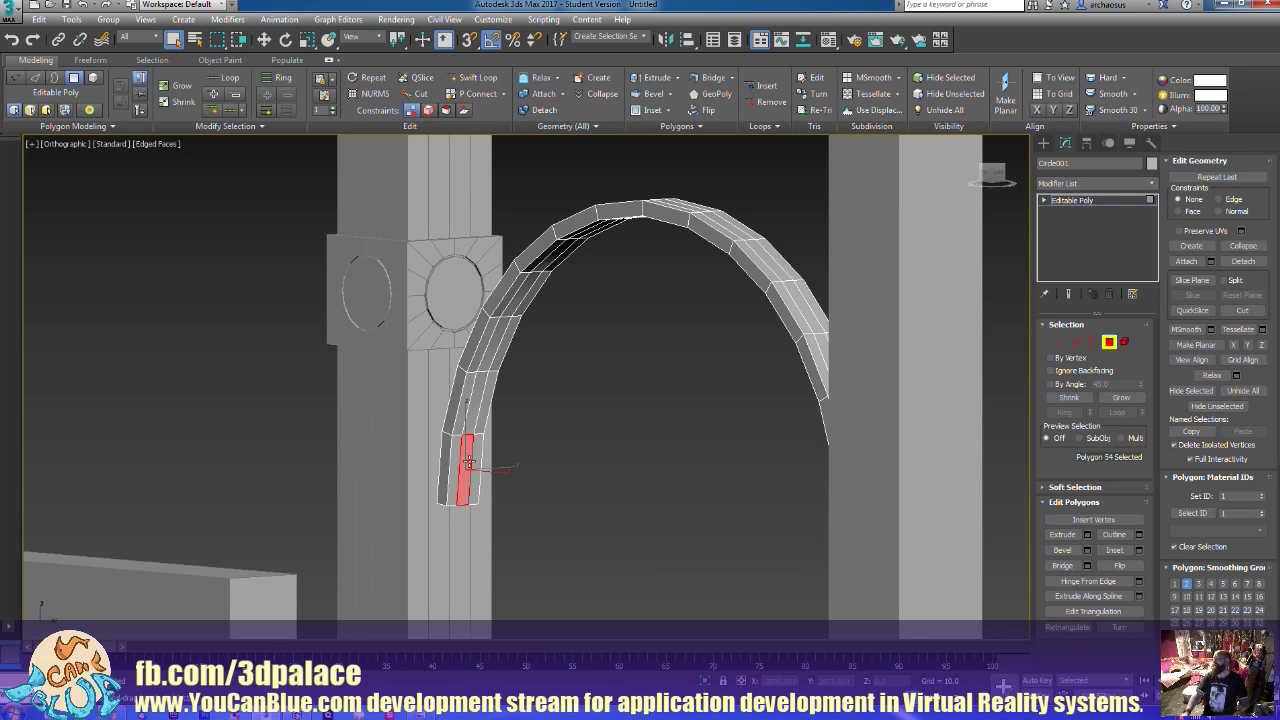
middle_click_drag(582, 451, 616, 404, "alt")
left_click(485, 389, "ctrl")
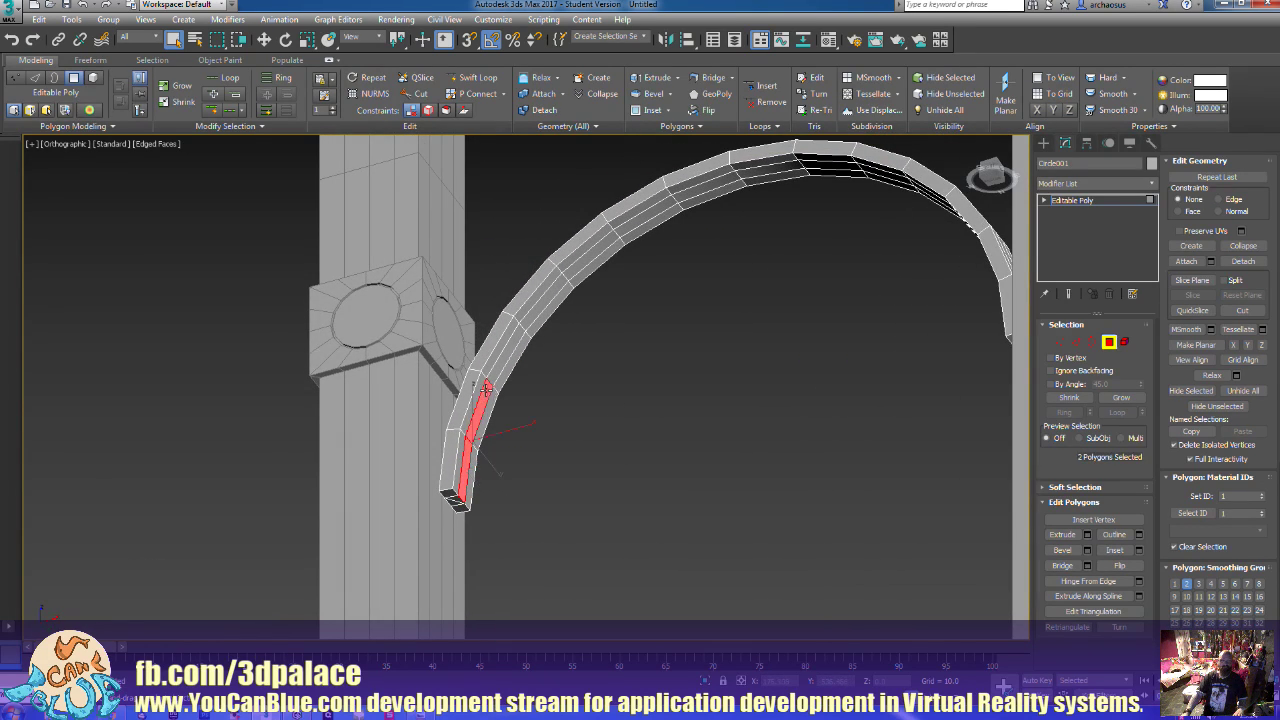
left_click(504, 360, "ctrl")
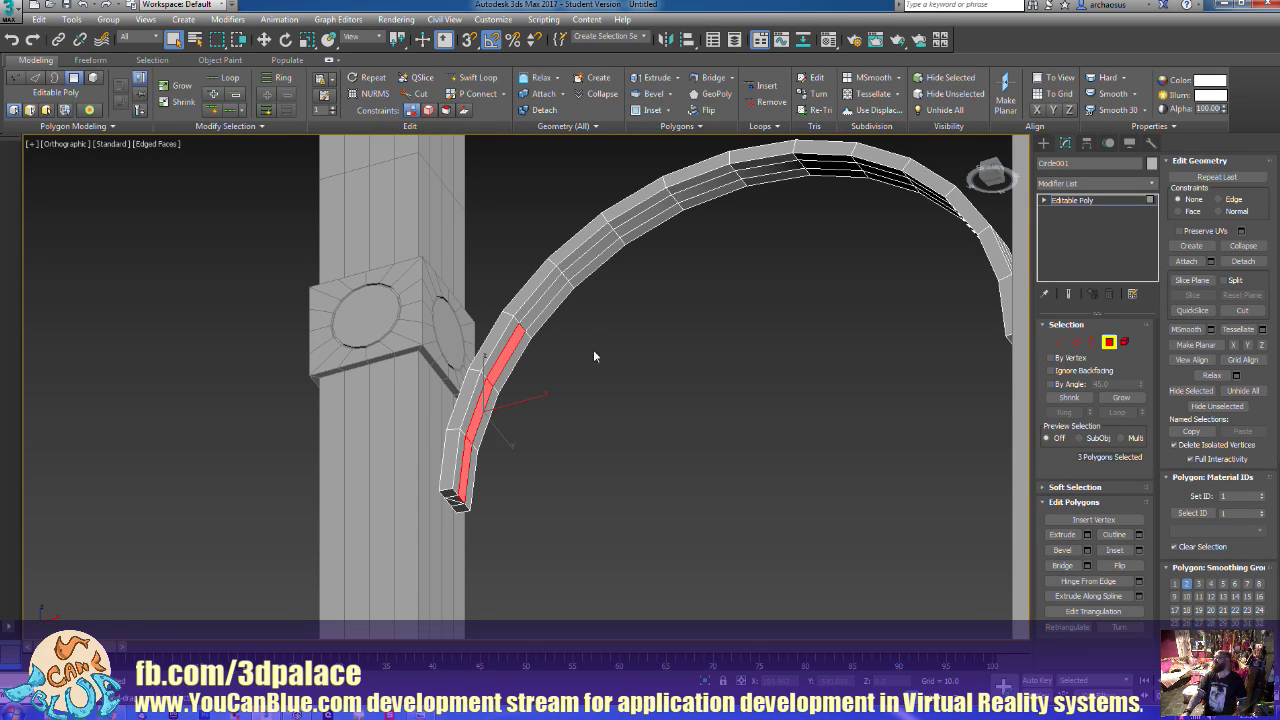
middle_click_drag(593, 356, 603, 417, "alt")
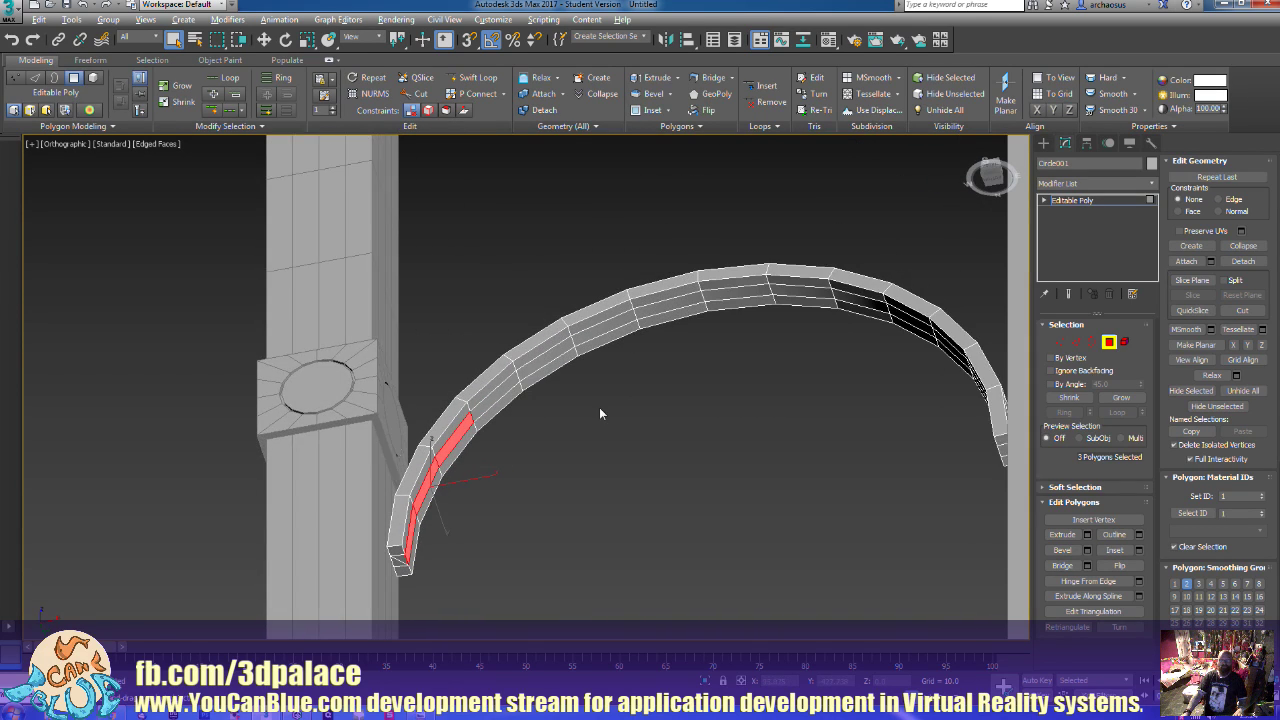
left_click(492, 393, "ctrl")
left_click(547, 363, "ctrl")
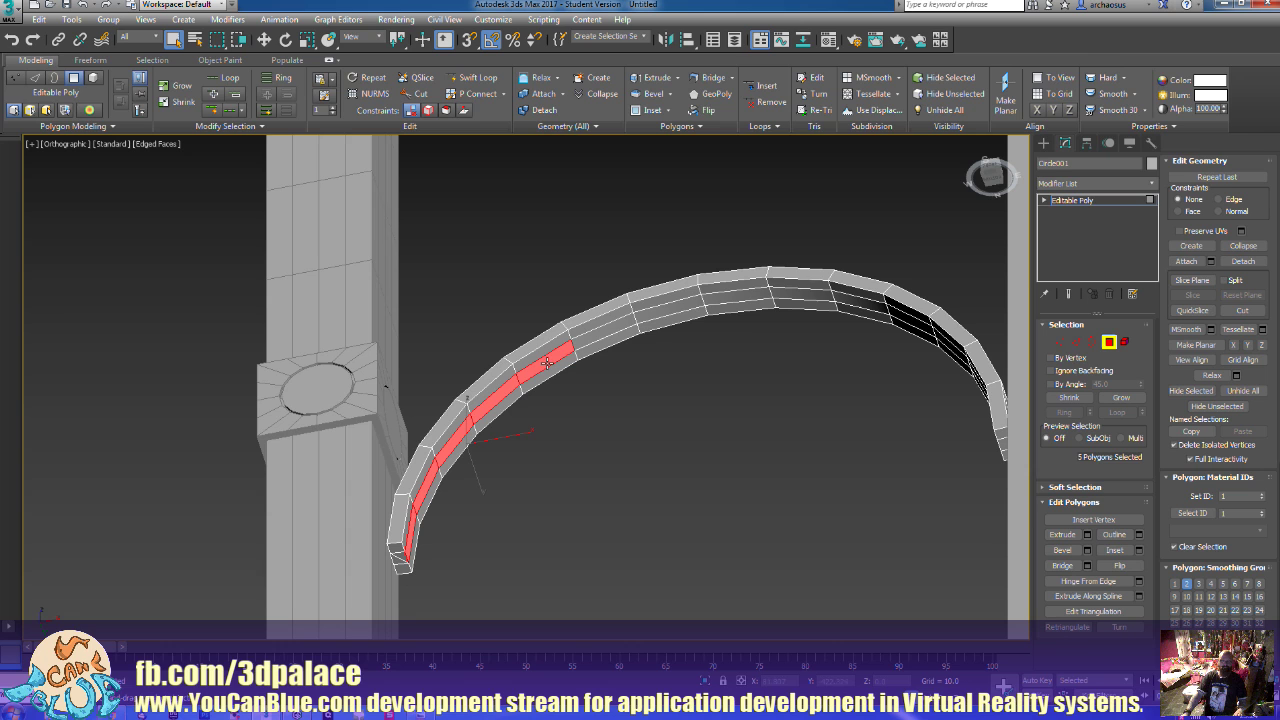
left_click(620, 322, "ctrl")
left_click(668, 305, "ctrl")
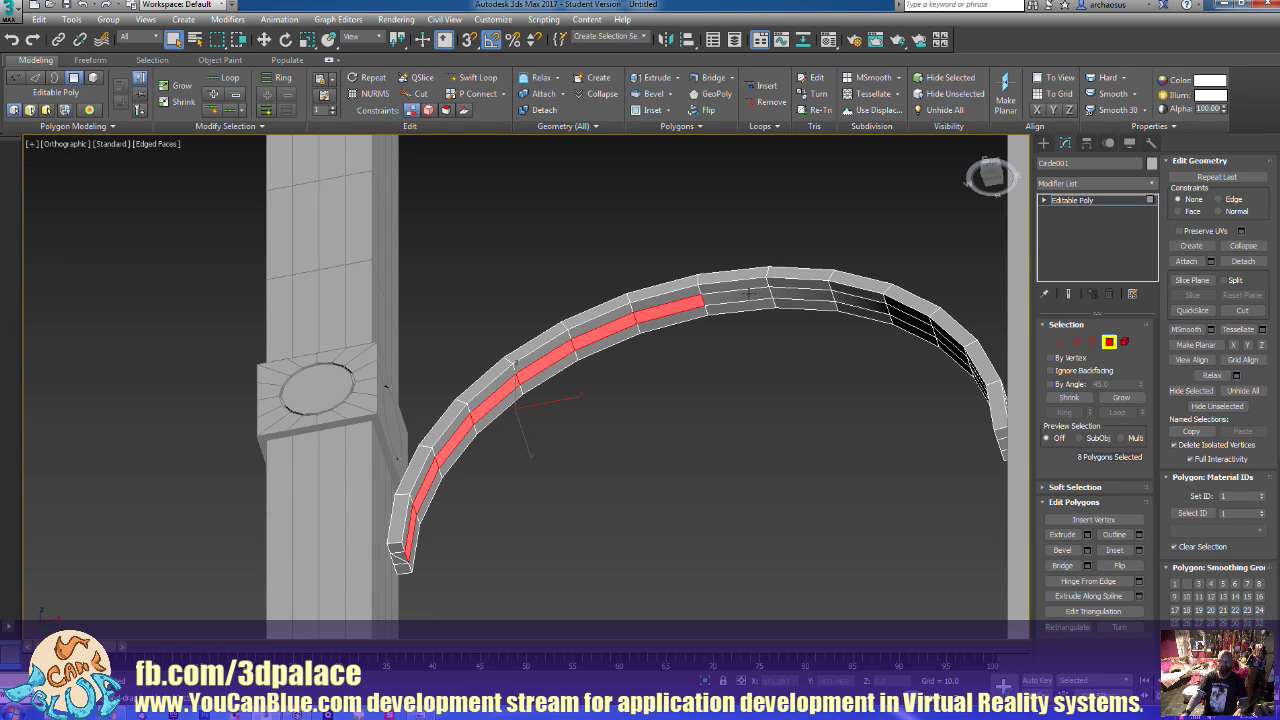
left_click(749, 294, "ctrl")
middle_click_drag(693, 394, 722, 244, "alt")
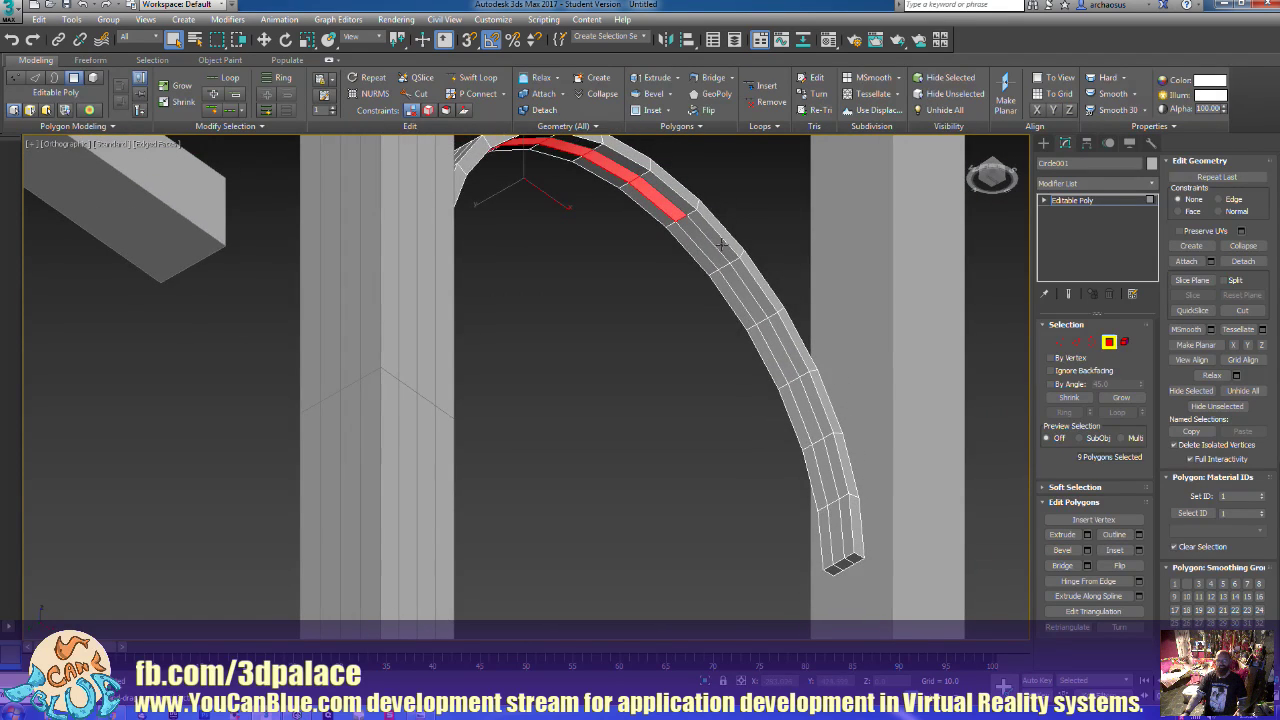
left_click(716, 256, "ctrl")
left_click(744, 295, "ctrl")
left_click(771, 339, "ctrl")
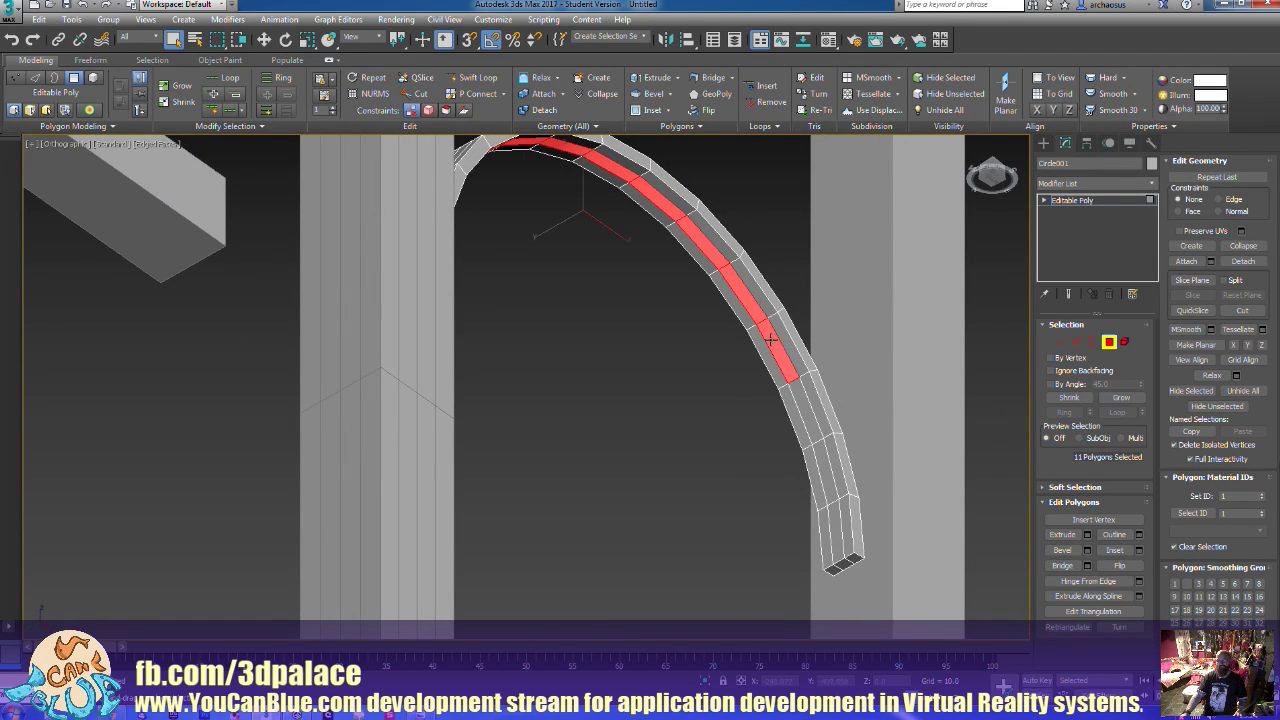
left_click(806, 402, "ctrl")
left_click(823, 457, "ctrl")
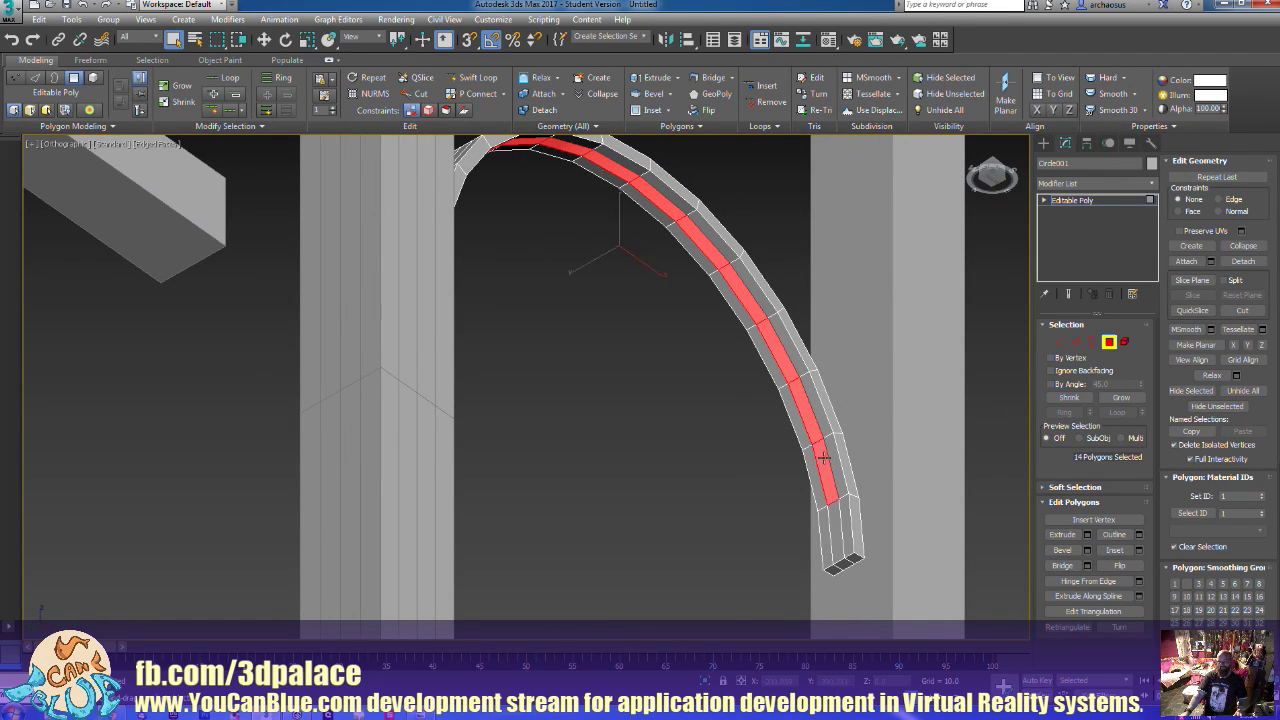
left_click(838, 530, "ctrl")
Extrude the selected strip along the arch's underside by Local Normal with a height of 3
middle_click_drag(860, 405, 839, 434, "alt")
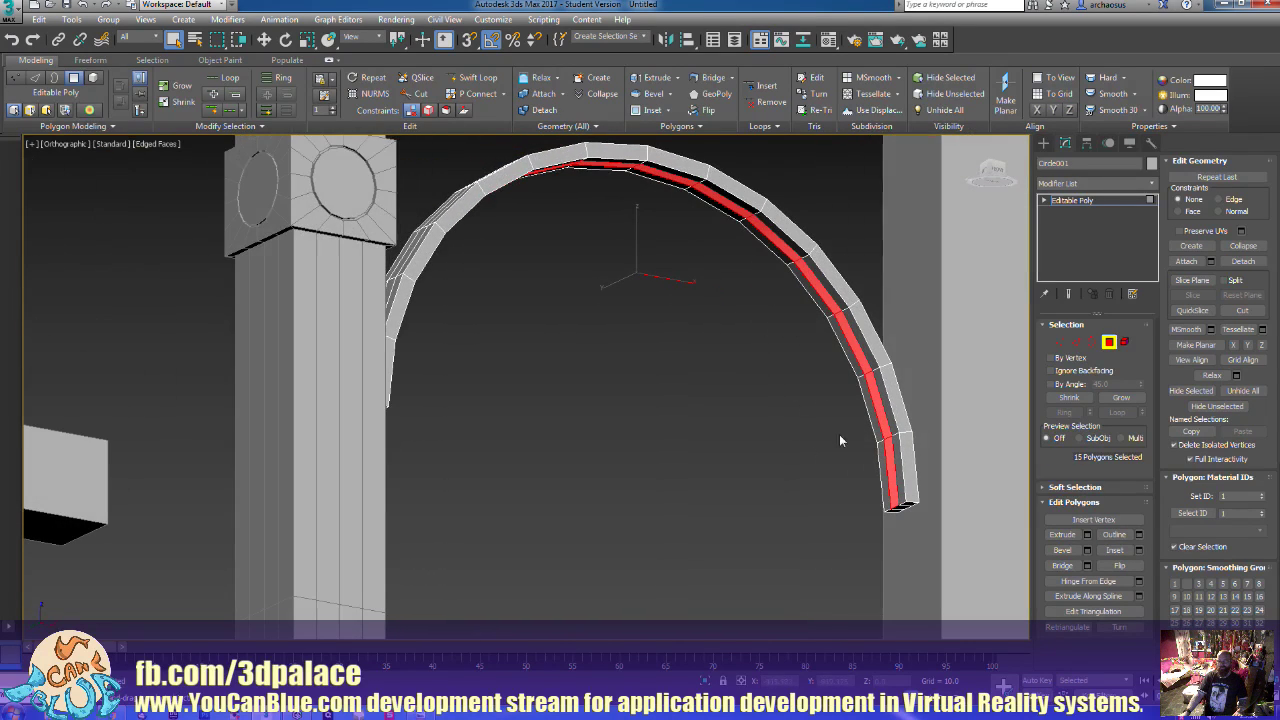
left_click(1087, 535)
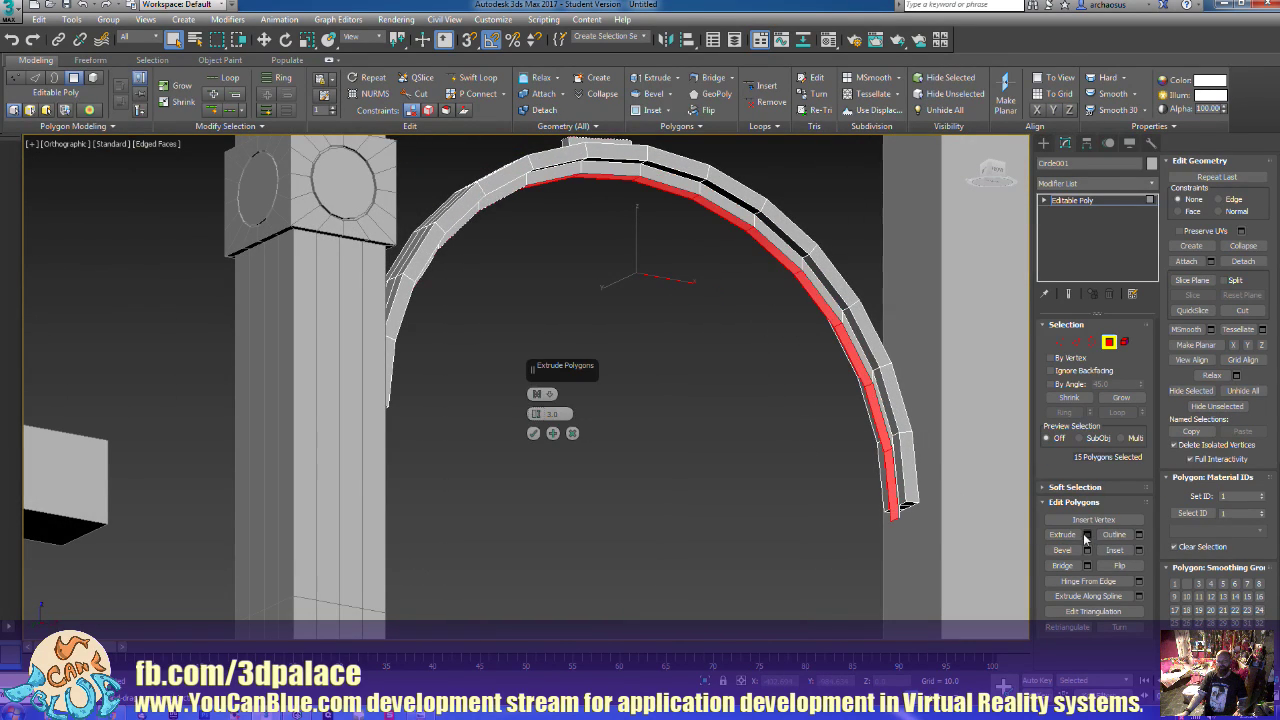
left_click(548, 395)
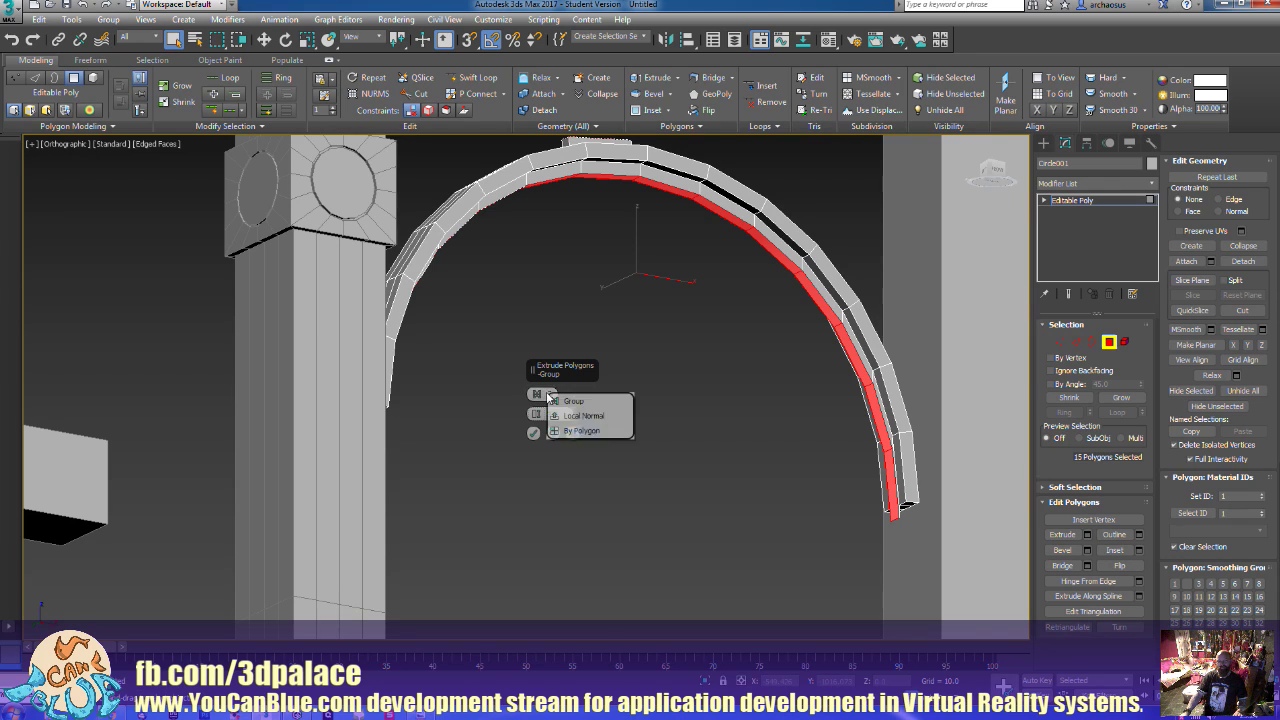
left_click(568, 412)
middle_click_drag(663, 416, 618, 434, "alt")
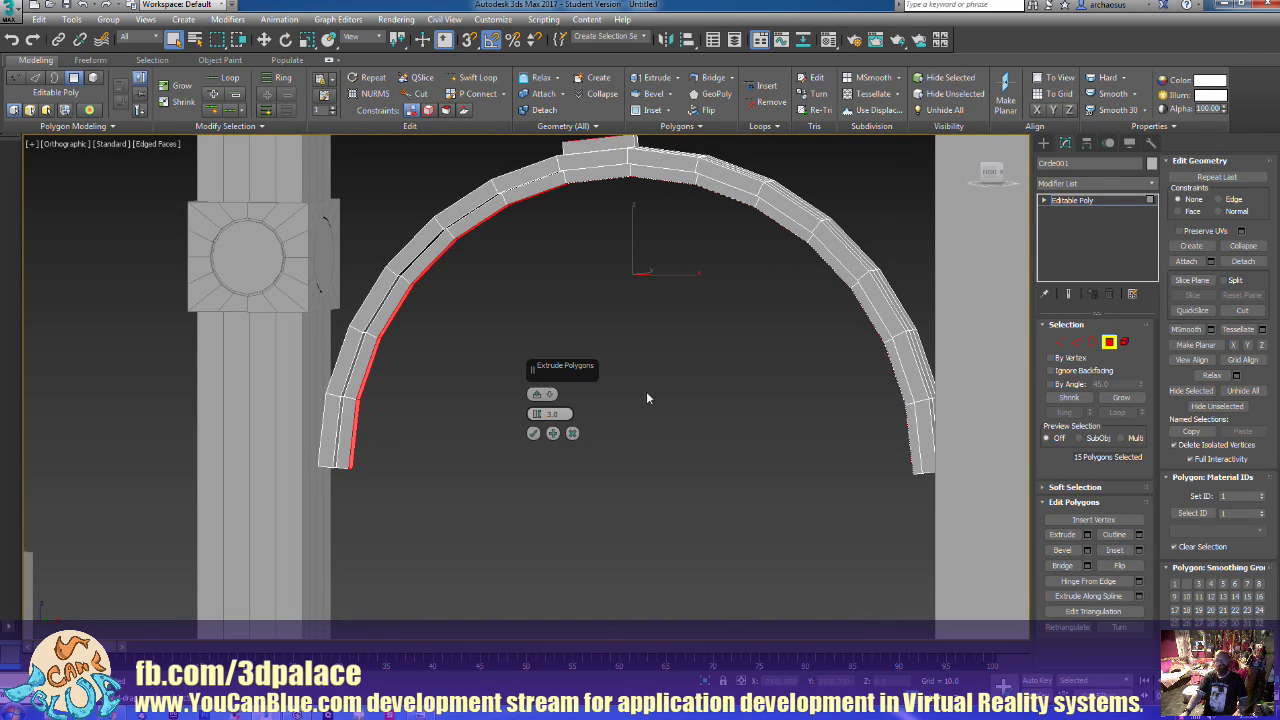
left_click(533, 434)
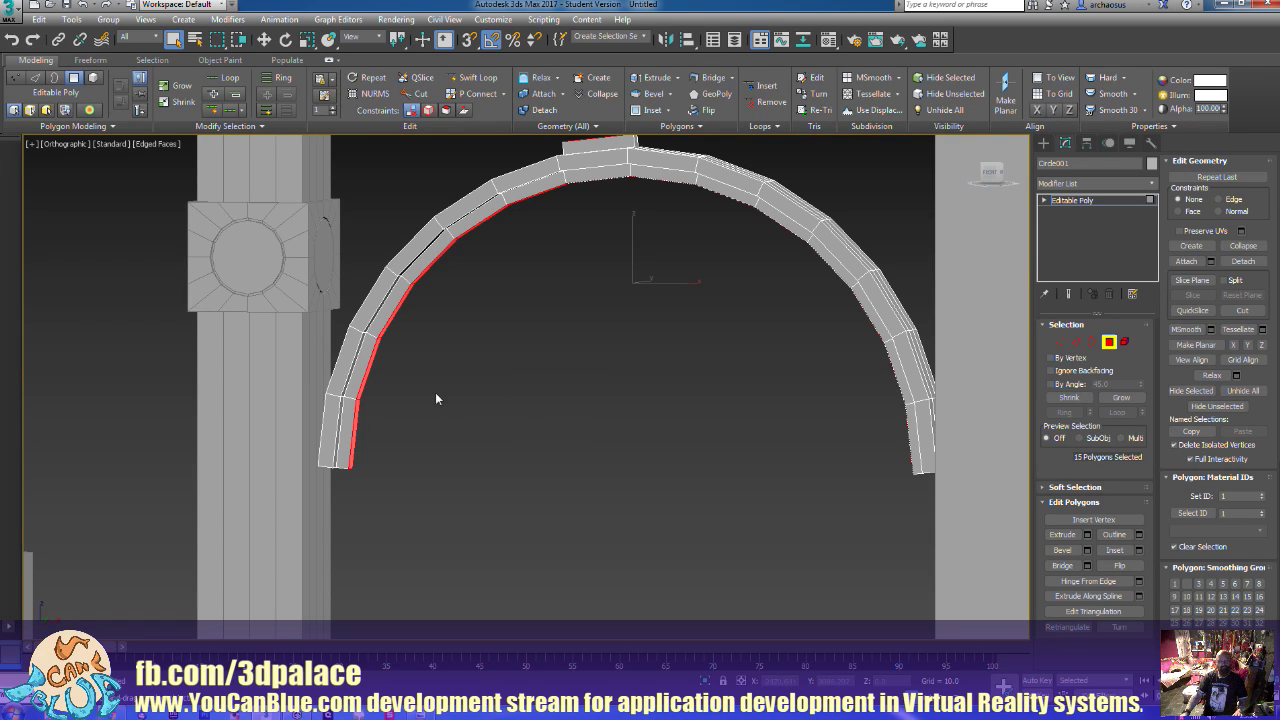
middle_click_drag(436, 398, 362, 421, "alt")
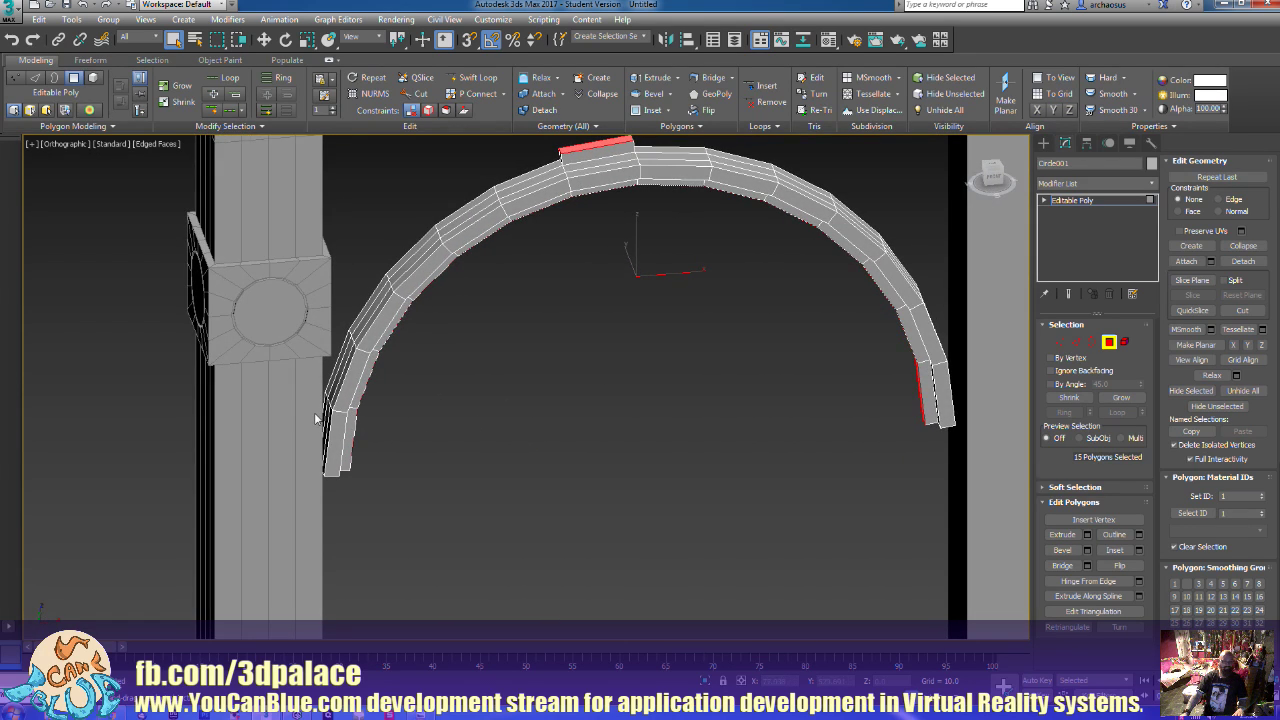
left_click(326, 406)
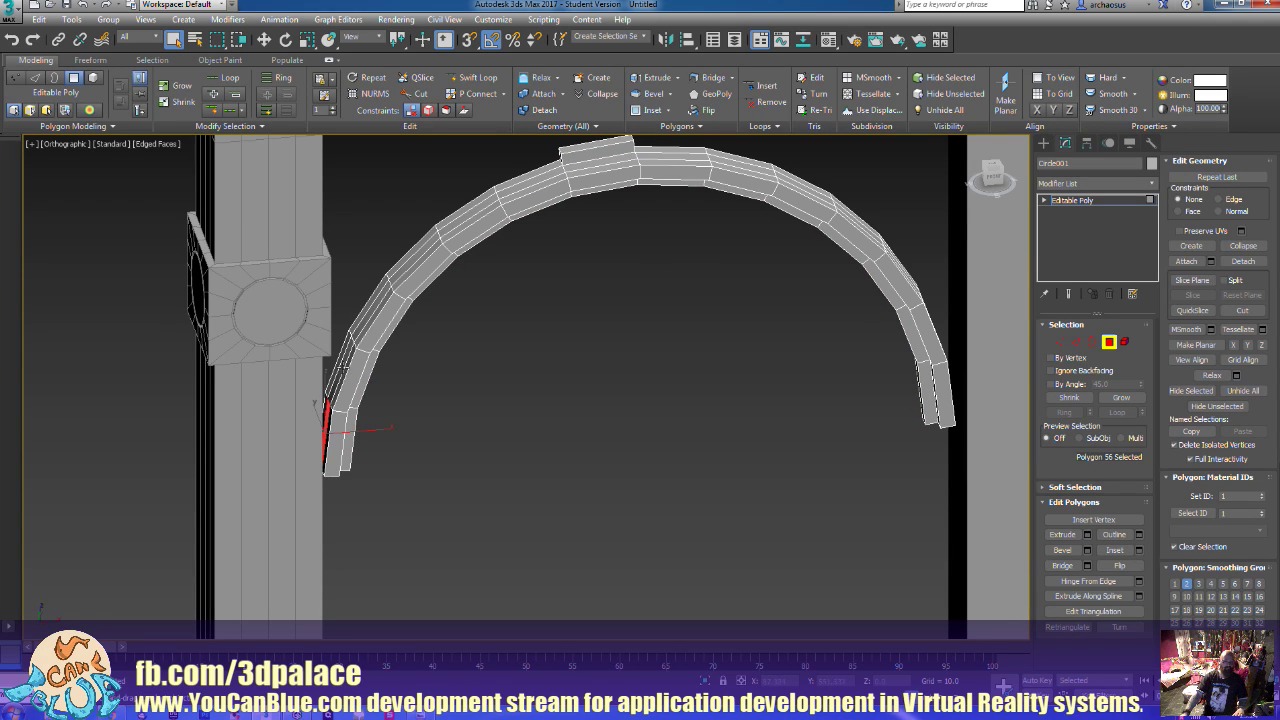
left_click(347, 352, "ctrl")
left_click(373, 304, "ctrl")
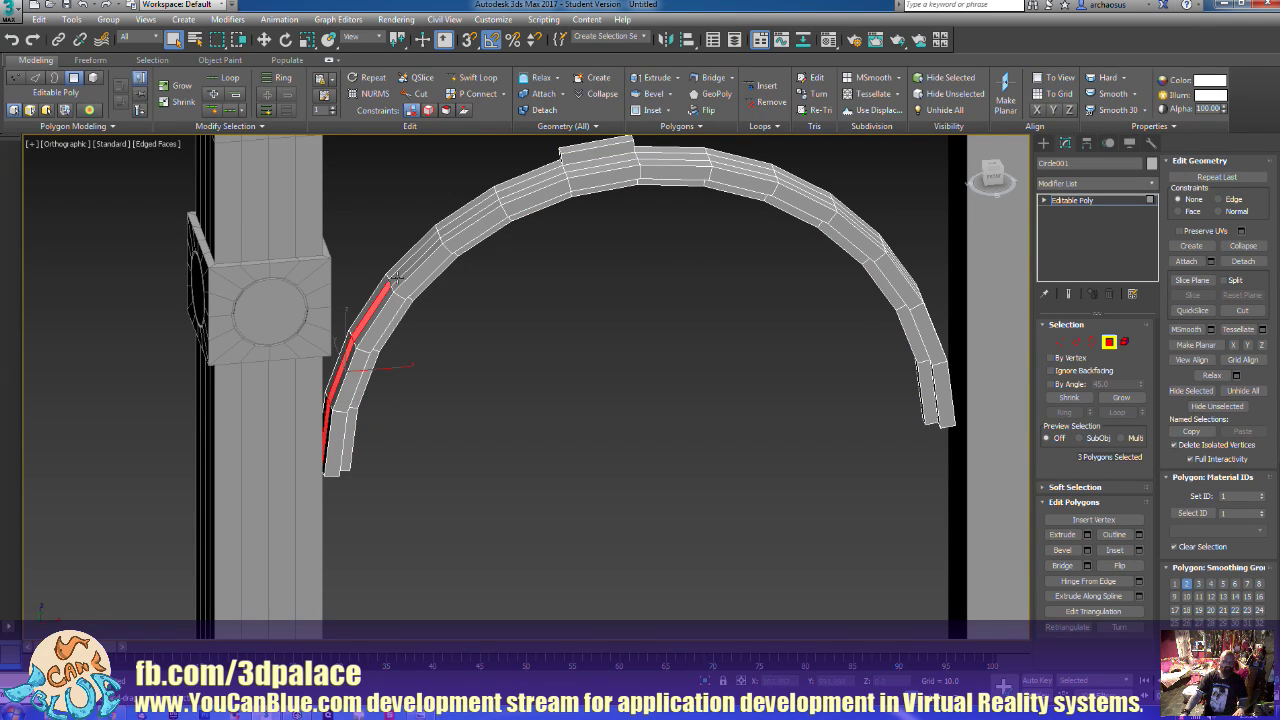
left_click(398, 268, "ctrl")
Delete the stray raised block on the arch's outer face by selecting its top polygon, growing the selection and removing it
middle_click_drag(658, 264, 432, 385, "alt")
middle_click_drag(337, 403, 574, 443)
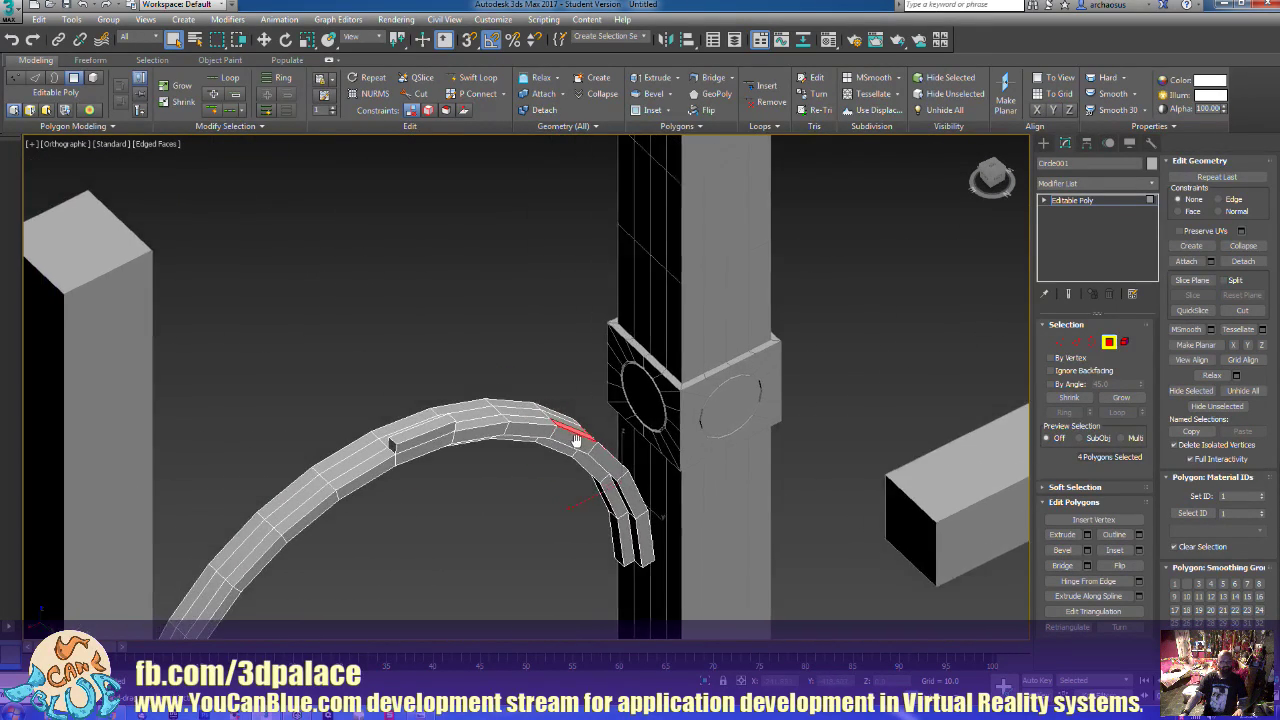
scroll(574, 443, "up", 3)
left_click(289, 410)
middle_click_drag(289, 410, 434, 412)
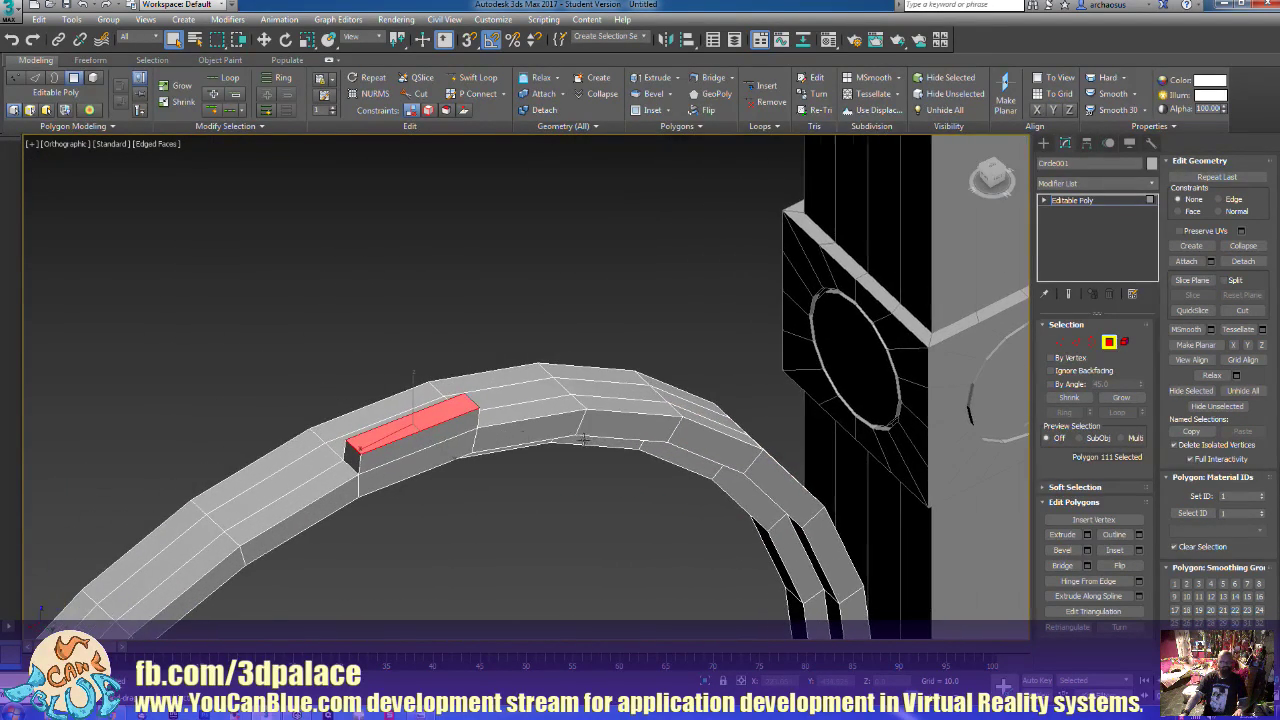
left_click(1119, 398)
key("Delete")
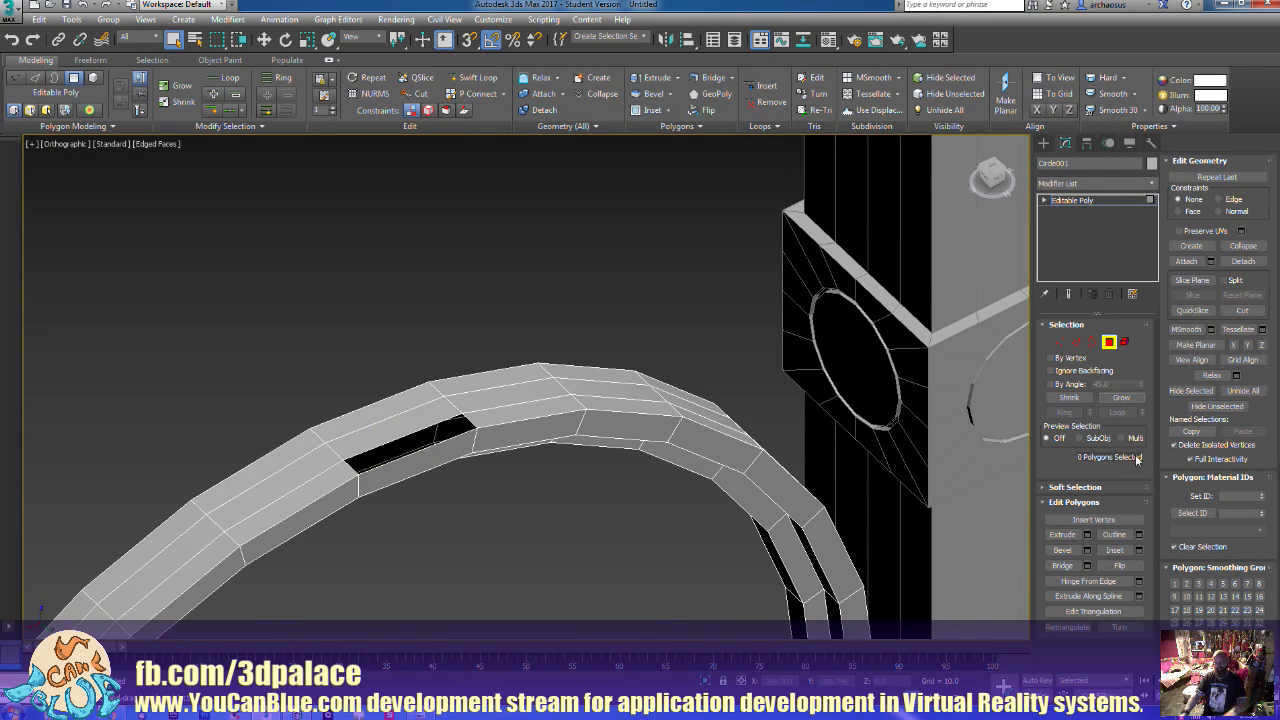
Select the border of the hole on the arch's outer face and cap it
left_click(1093, 342)
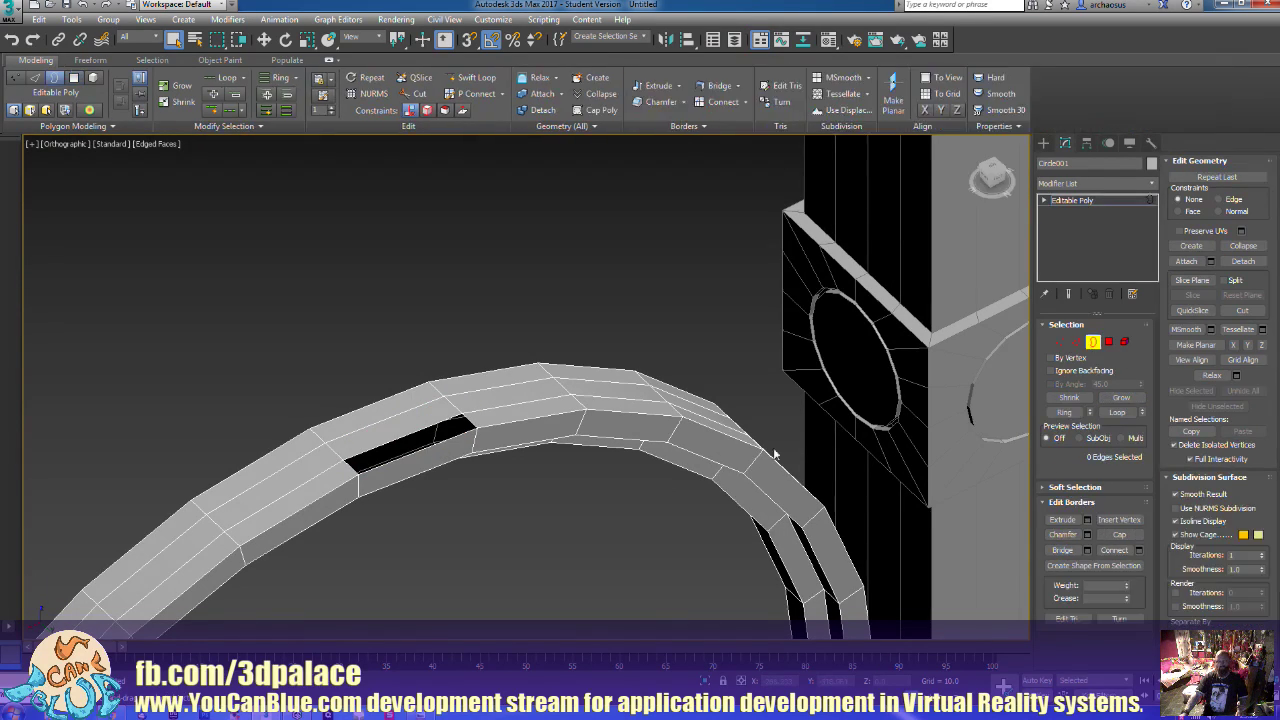
left_click(465, 433)
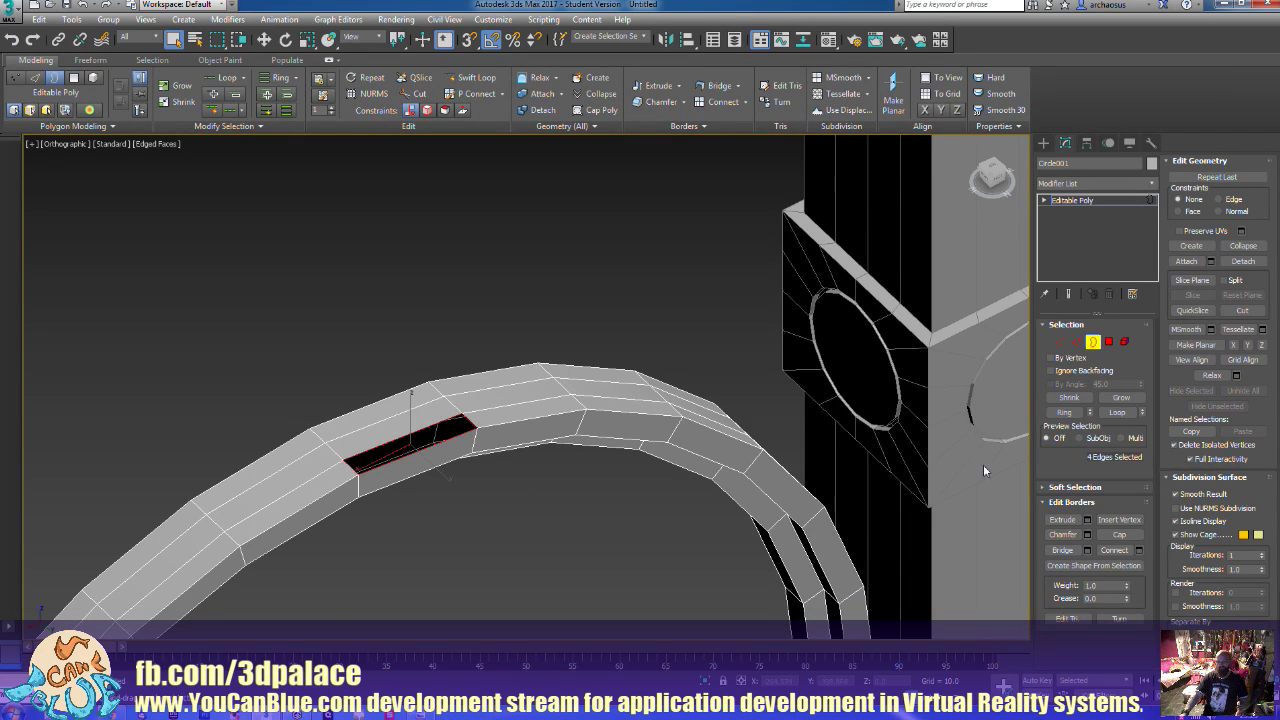
left_click(1116, 530)
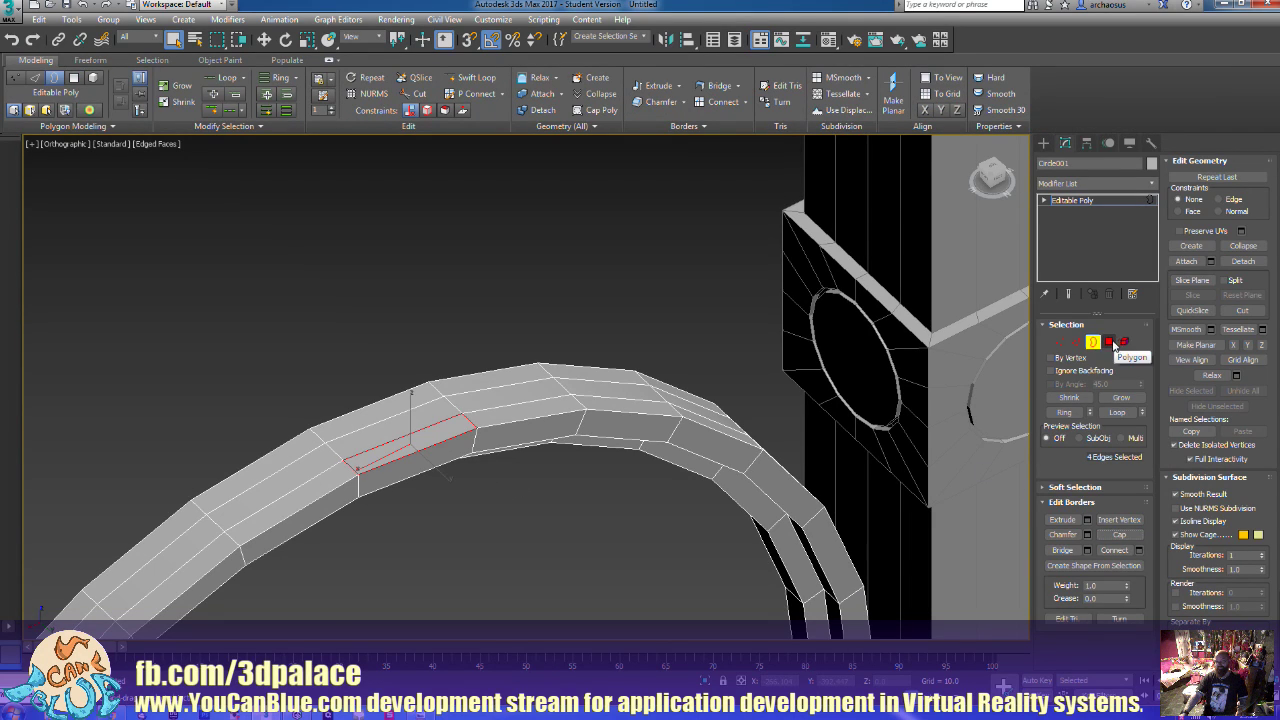
Select the central strip of polygons on the arch's outer face, from near the crown down to one end
left_click(1108, 342)
middle_click_drag(649, 548, 737, 449, "alt")
middle_click_drag(586, 506, 609, 529, "alt")
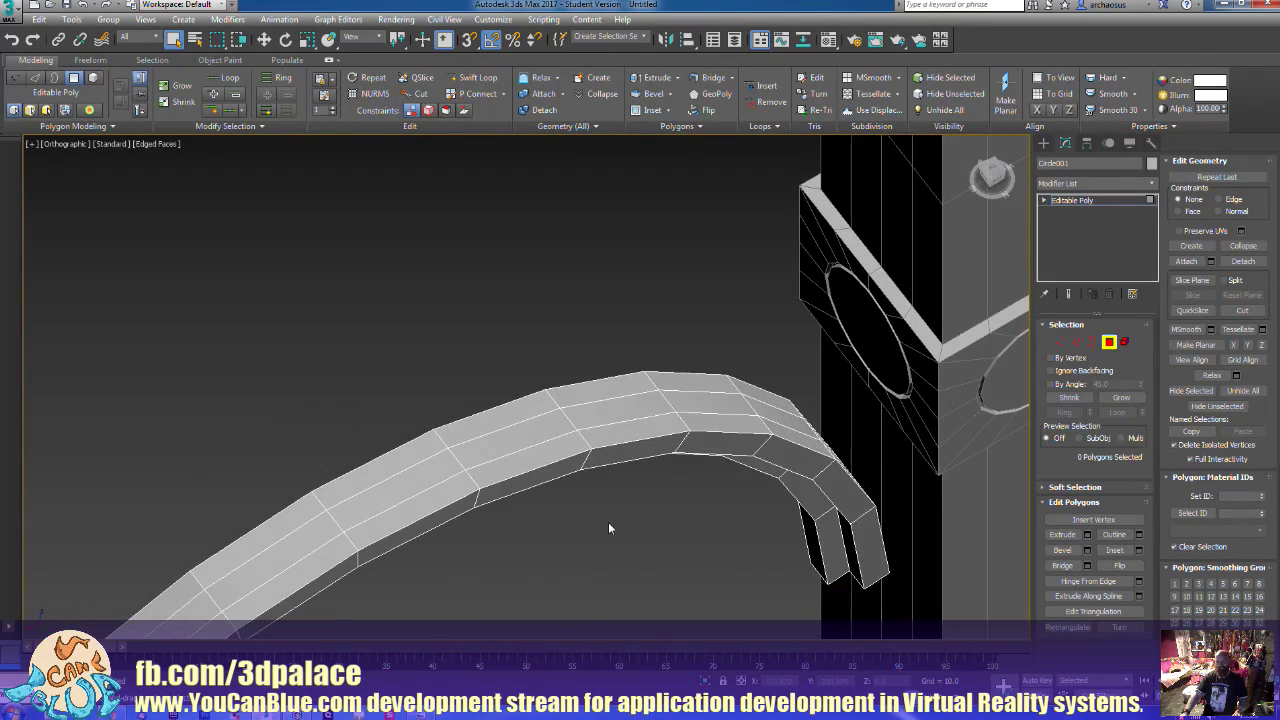
left_click(533, 431)
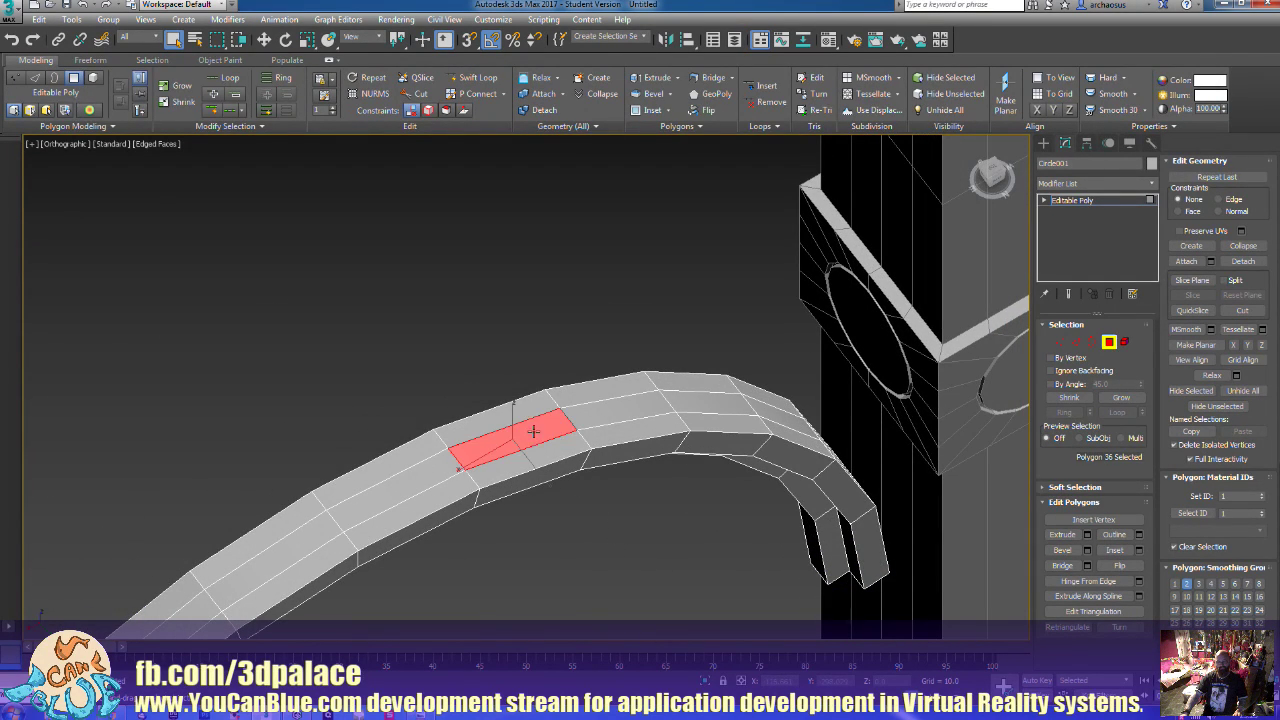
left_click(605, 419, "ctrl")
left_click(689, 403, "ctrl")
left_click(771, 413, "ctrl")
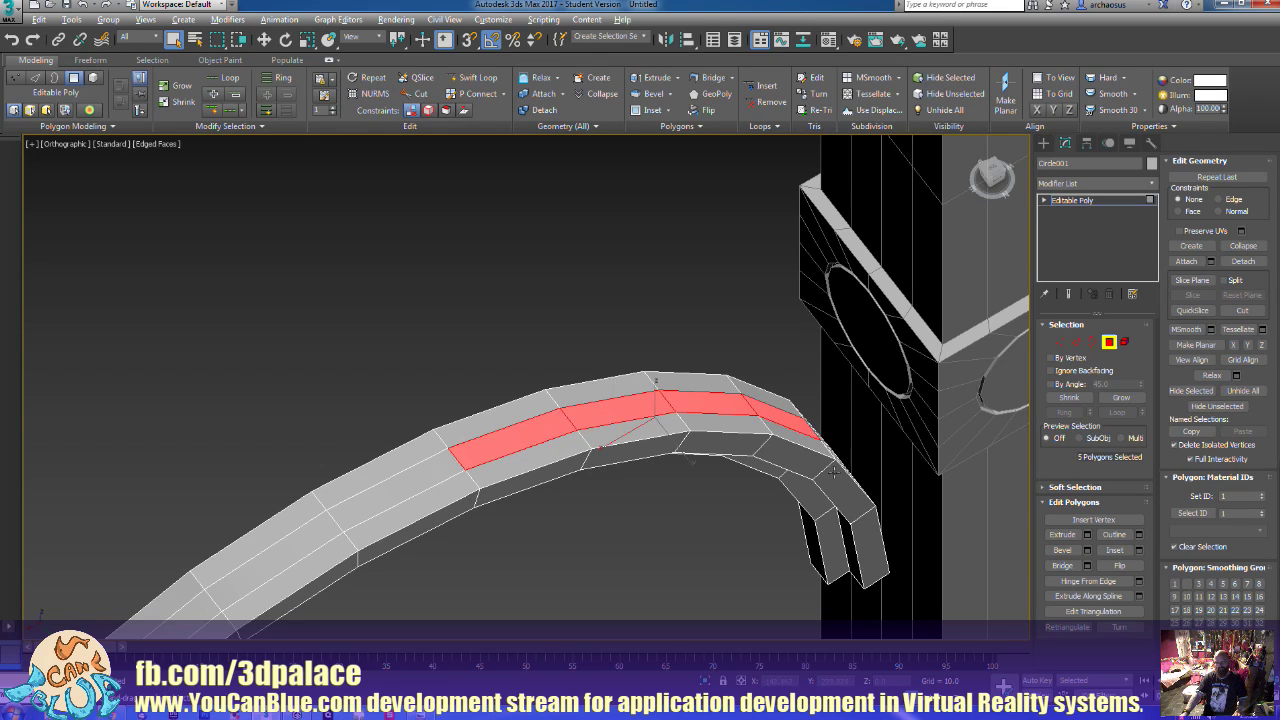
middle_click_drag(835, 472, 775, 420, "alt")
left_click(766, 452, "ctrl")
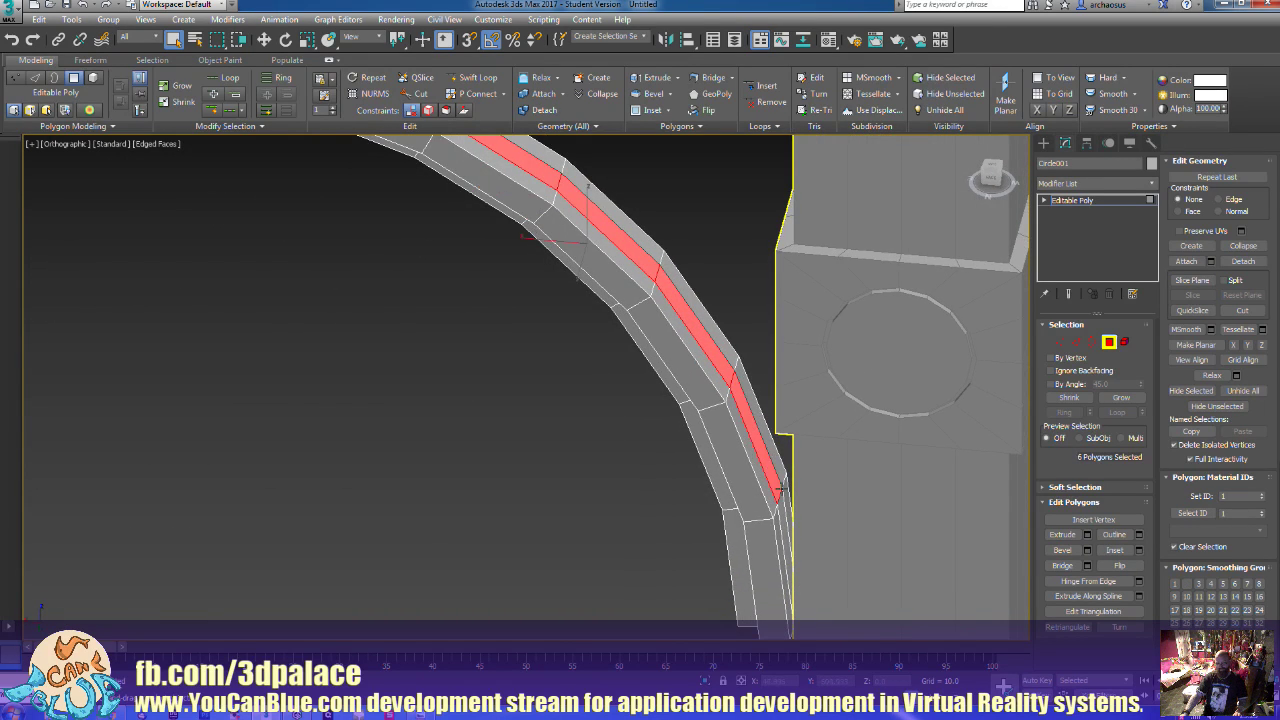
left_click(783, 513, "ctrl")
Add the rest of the outer face's central strip to the selection, down to the arch's other end
middle_click_drag(592, 484, 683, 360, "alt")
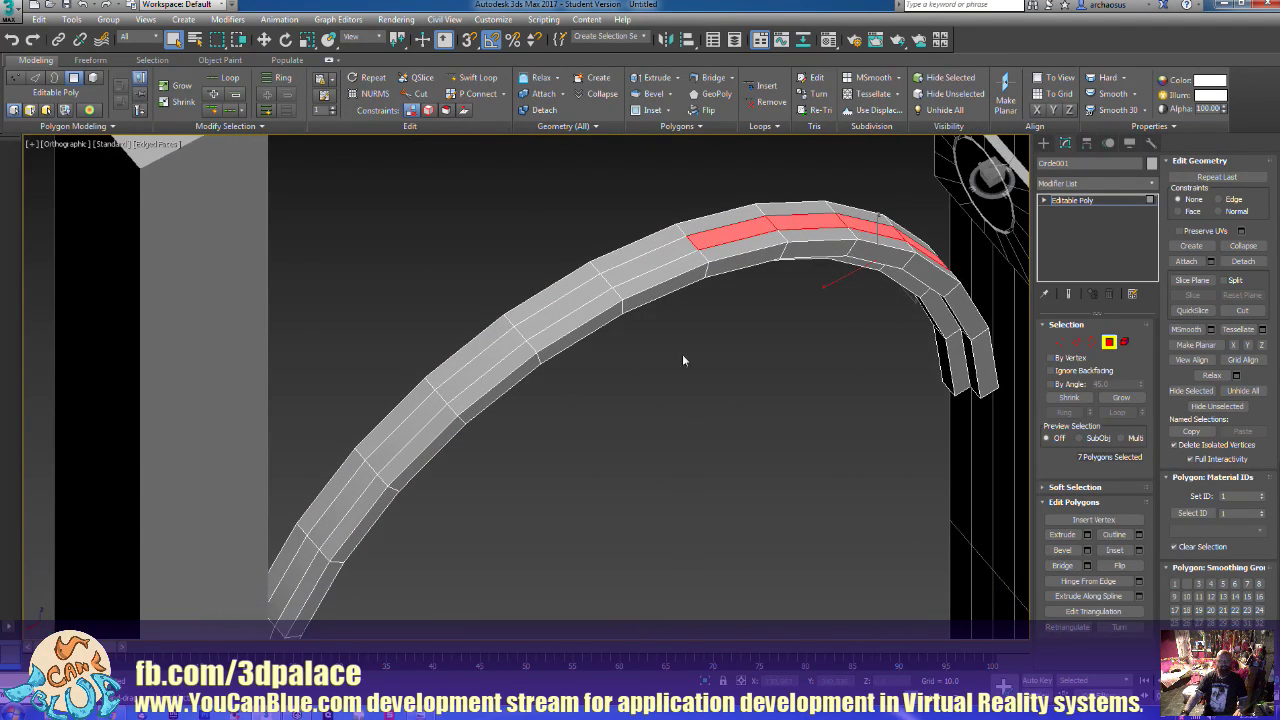
left_click(605, 278, "ctrl")
left_click(562, 305, "ctrl")
left_click(503, 346, "ctrl")
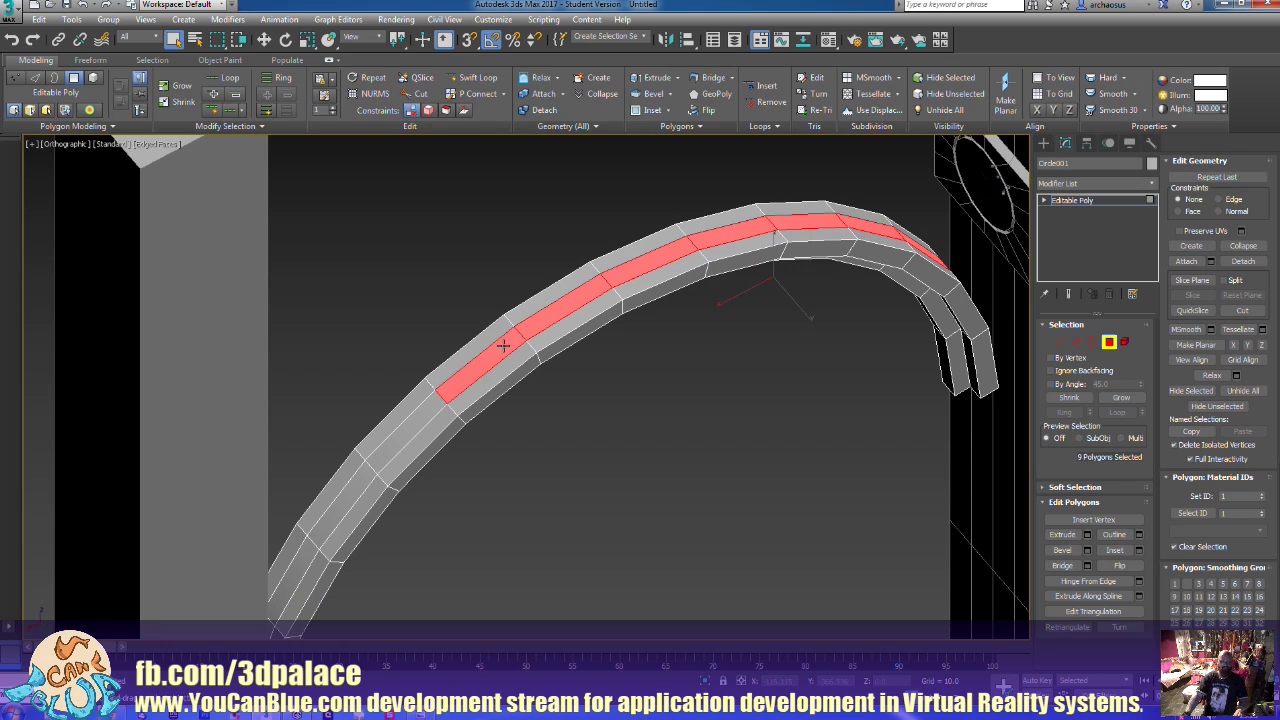
left_click(418, 431, "ctrl")
left_click(332, 519, "ctrl")
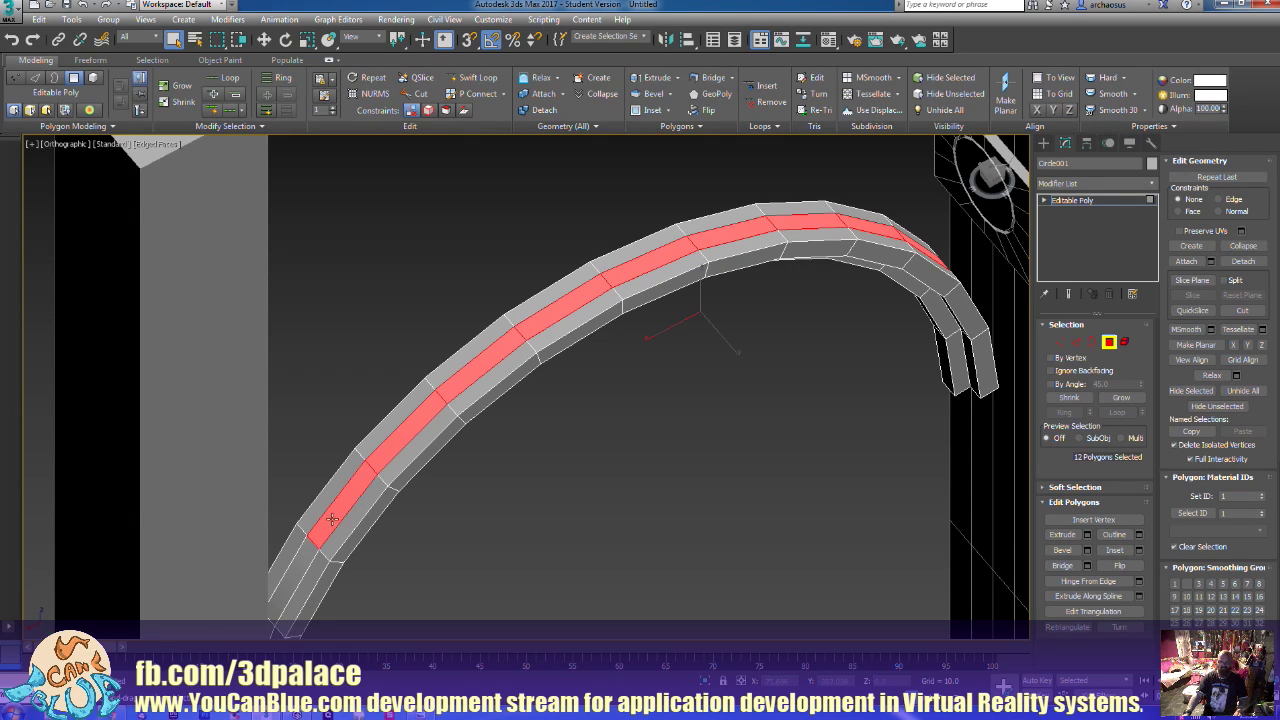
left_click(305, 563, "ctrl")
middle_click_drag(441, 574, 465, 557, "alt")
left_click(306, 447, "ctrl")
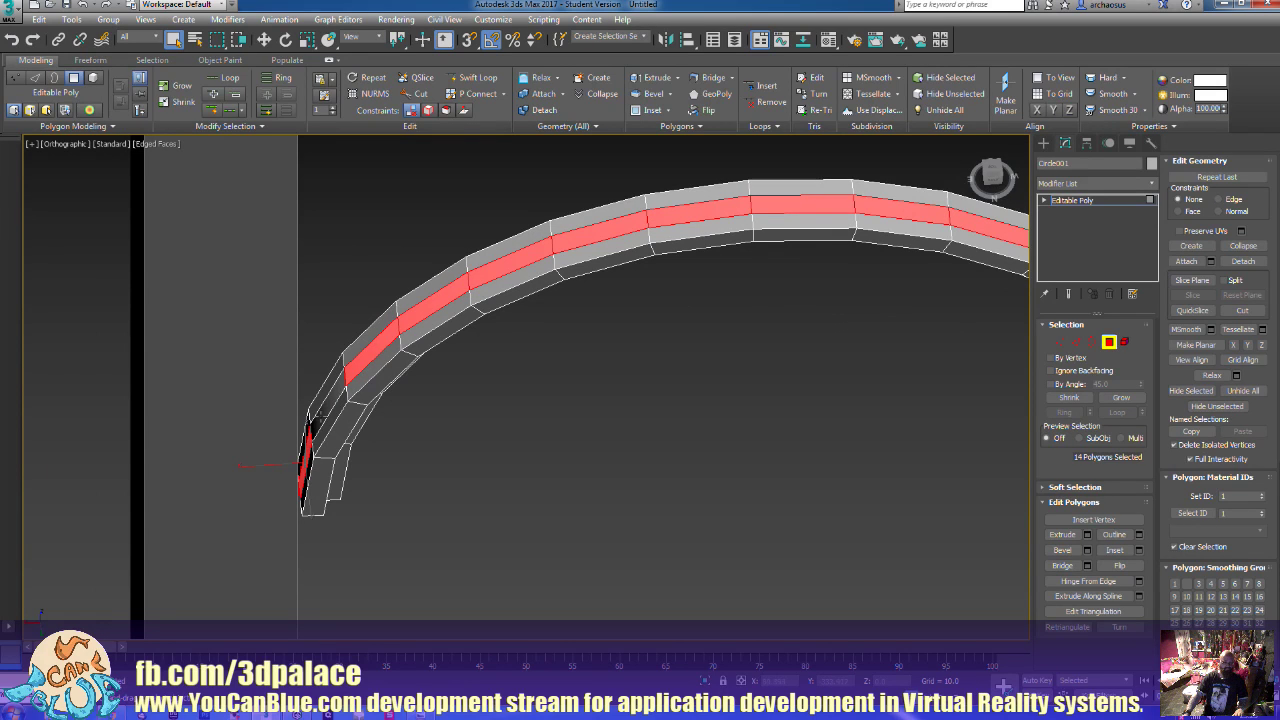
left_click(321, 416, "ctrl")
Extrude the selected outer strip of the arch by Local Normal with a height of 4
middle_click_drag(349, 466, 337, 420, "alt")
mouse_move(585, 389)
middle_mouse_down()
mouse_move(566, 403)
mouse_move(591, 402)
middle_mouse_up()
scroll(566, 398, "down", 2)
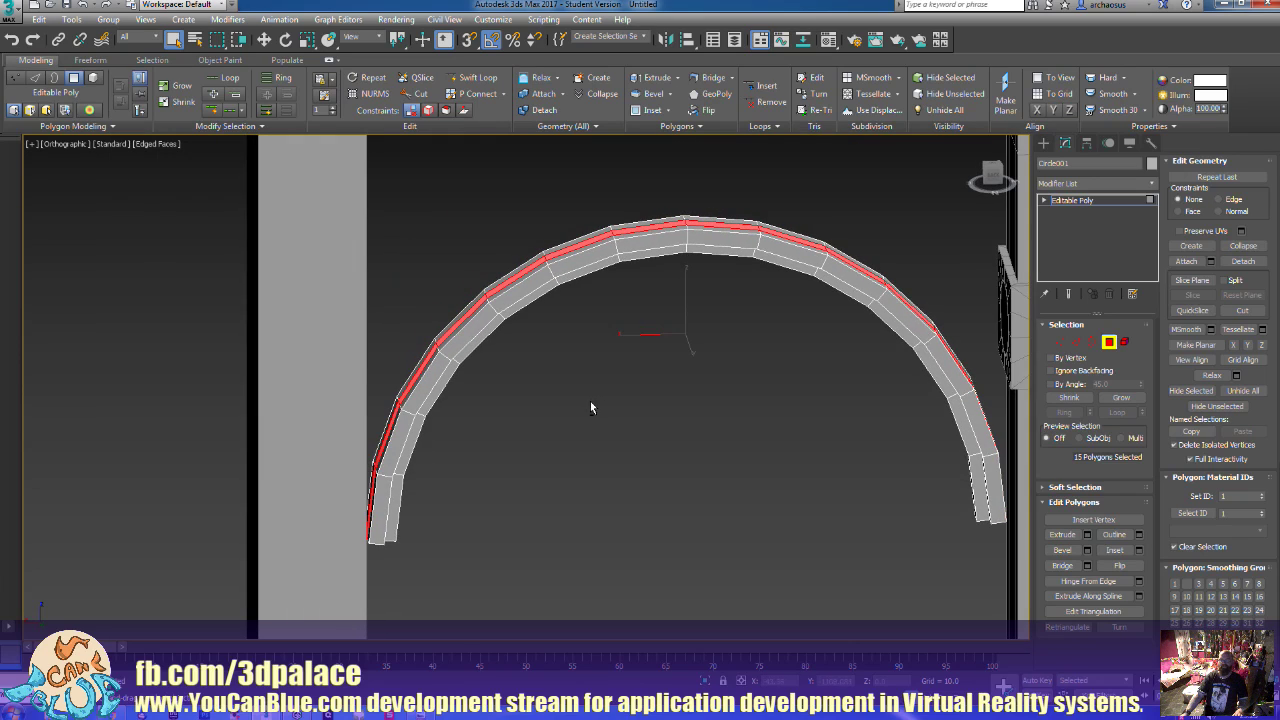
left_click(1088, 535)
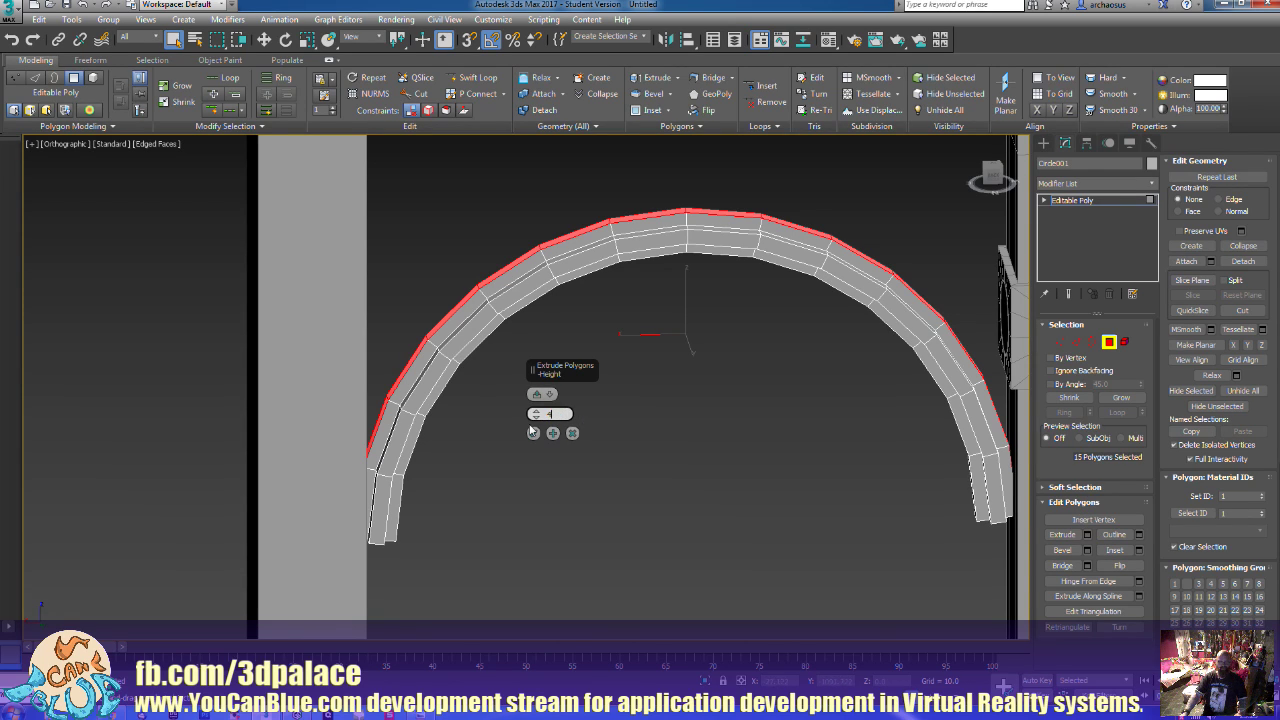
key("Return")
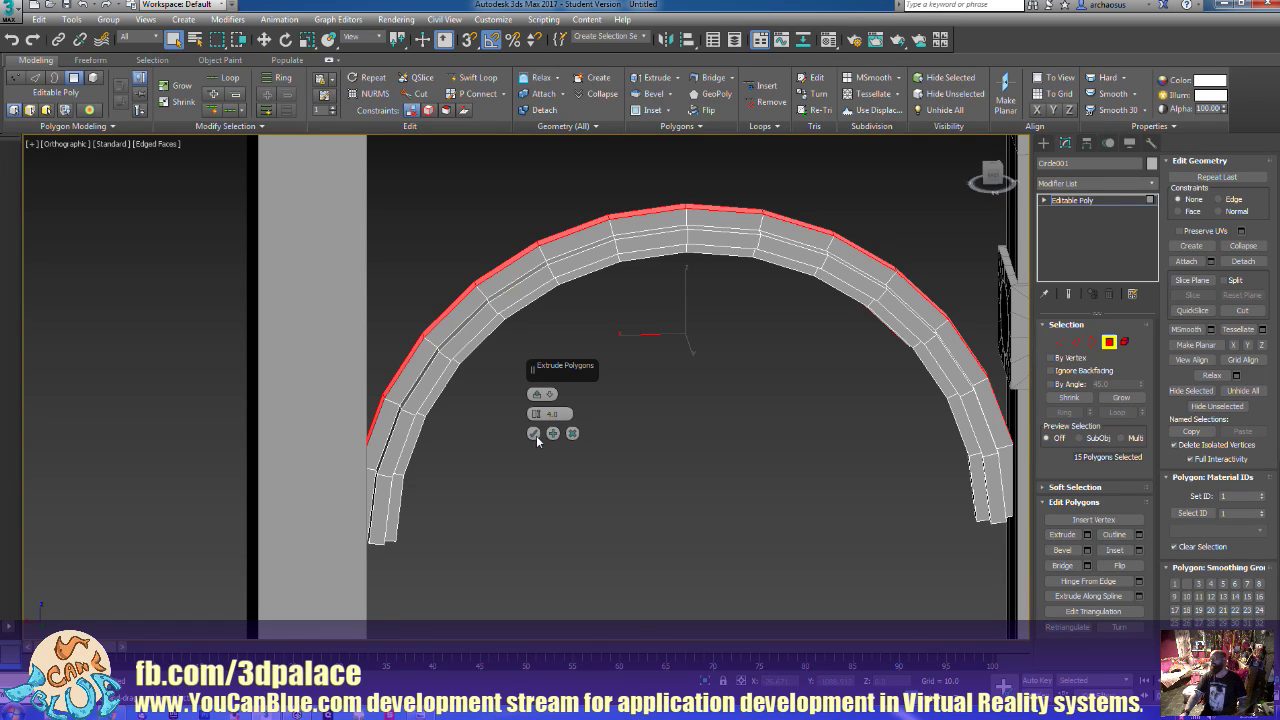
left_click(535, 433)
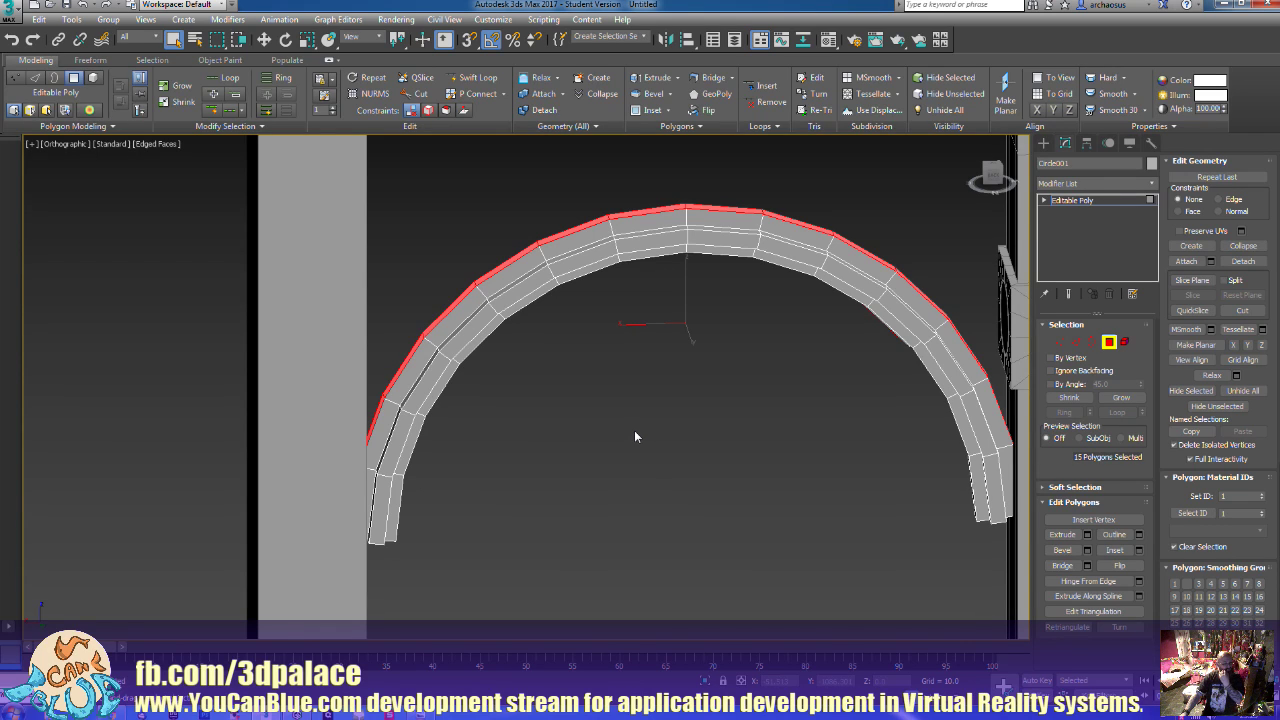
Select the top, side and two end polygons of the stray block on the arch's underside and delete them
scroll(685, 422, "down", 1)
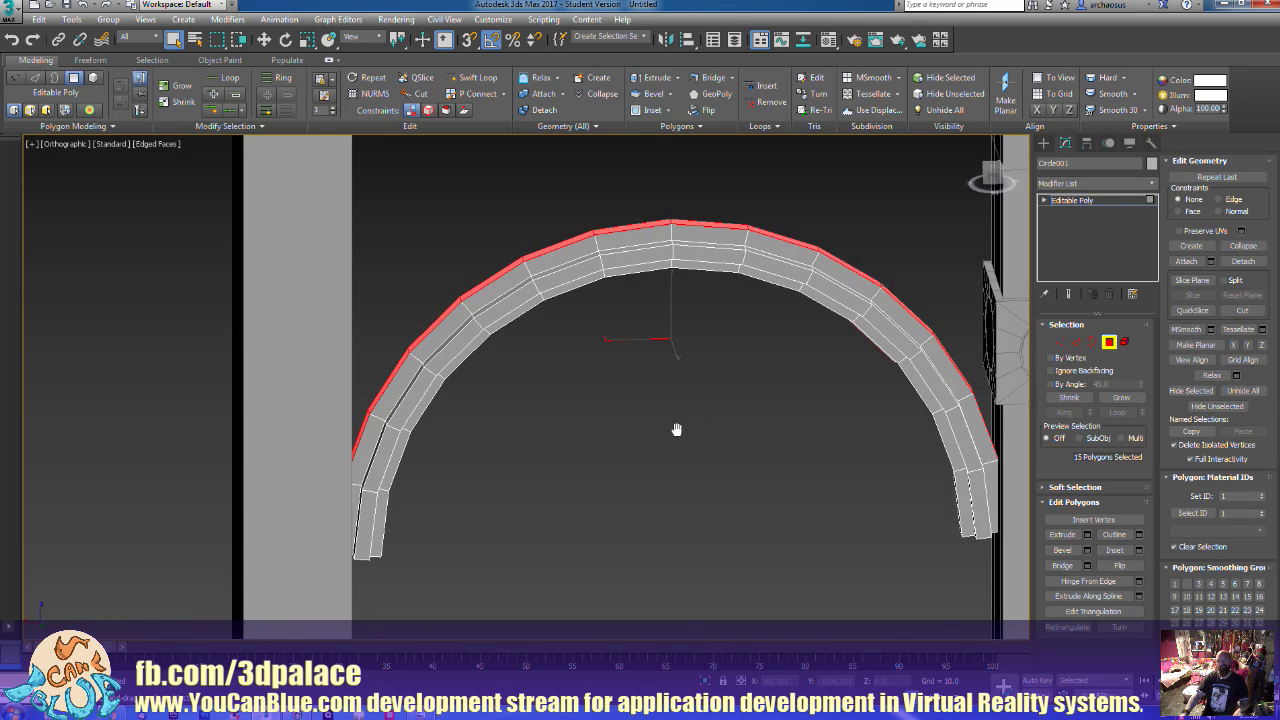
scroll(676, 427, "down", 2)
middle_click_drag(652, 438, 832, 434, "alt")
scroll(700, 394, "up", 3)
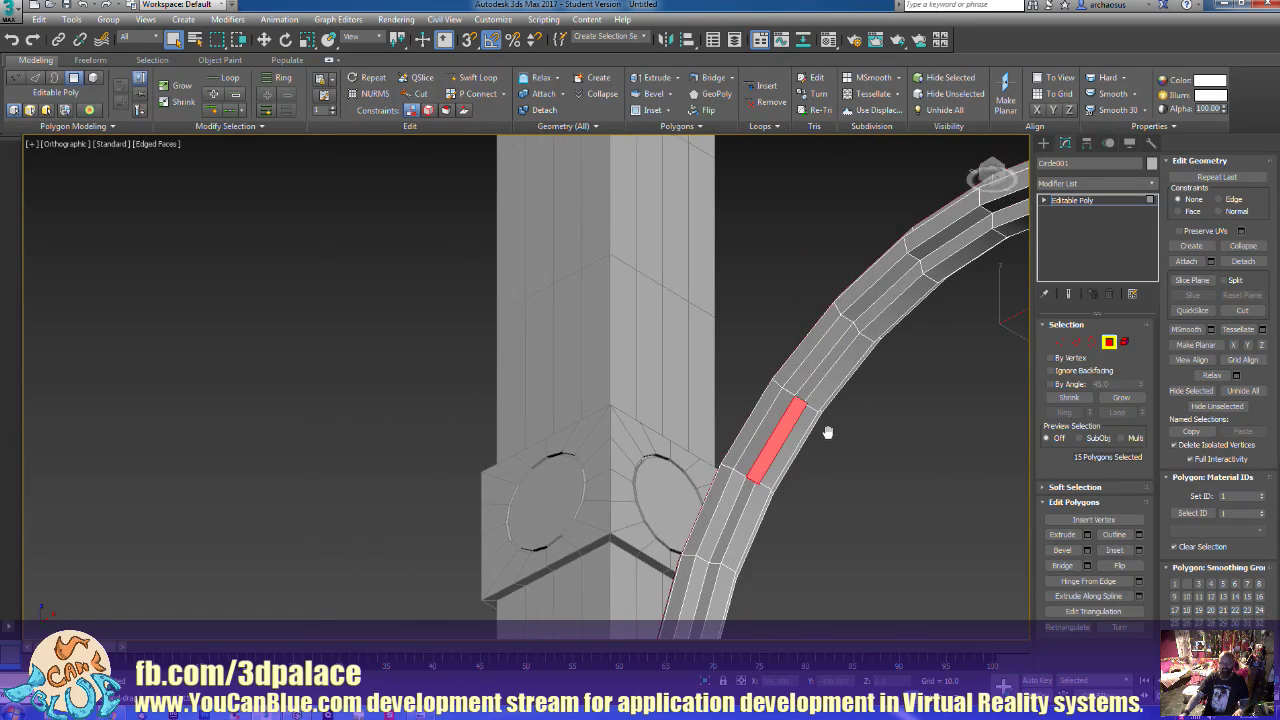
scroll(834, 434, "up", 2)
left_click(834, 434)
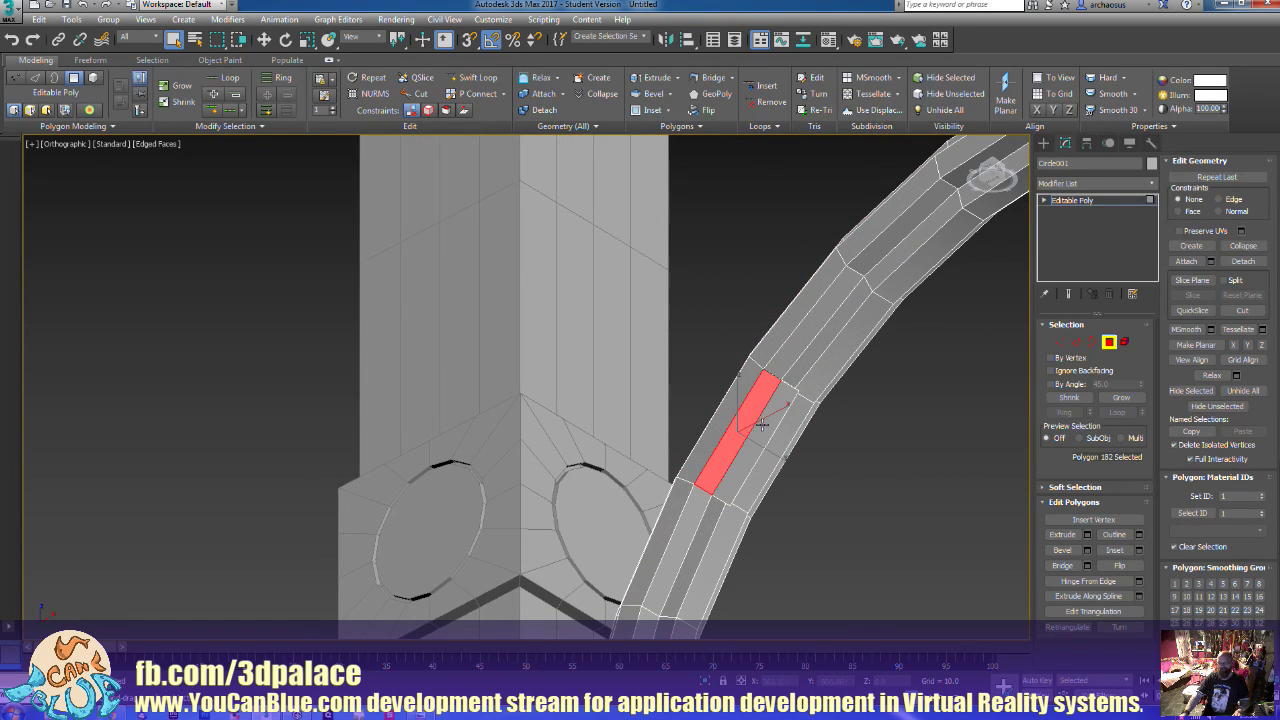
left_click(762, 424, "ctrl")
middle_click_drag(840, 443, 826, 480, "alt")
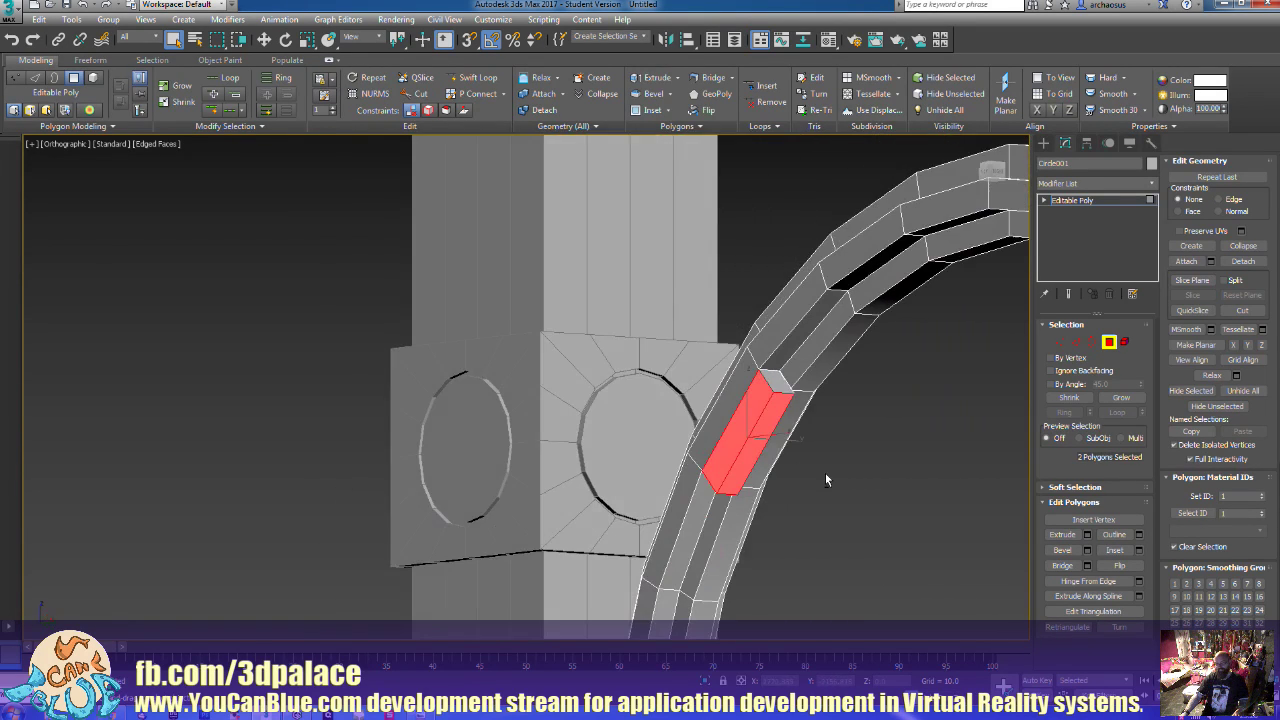
left_click(786, 377, "ctrl")
middle_click_drag(786, 377, 835, 433, "alt")
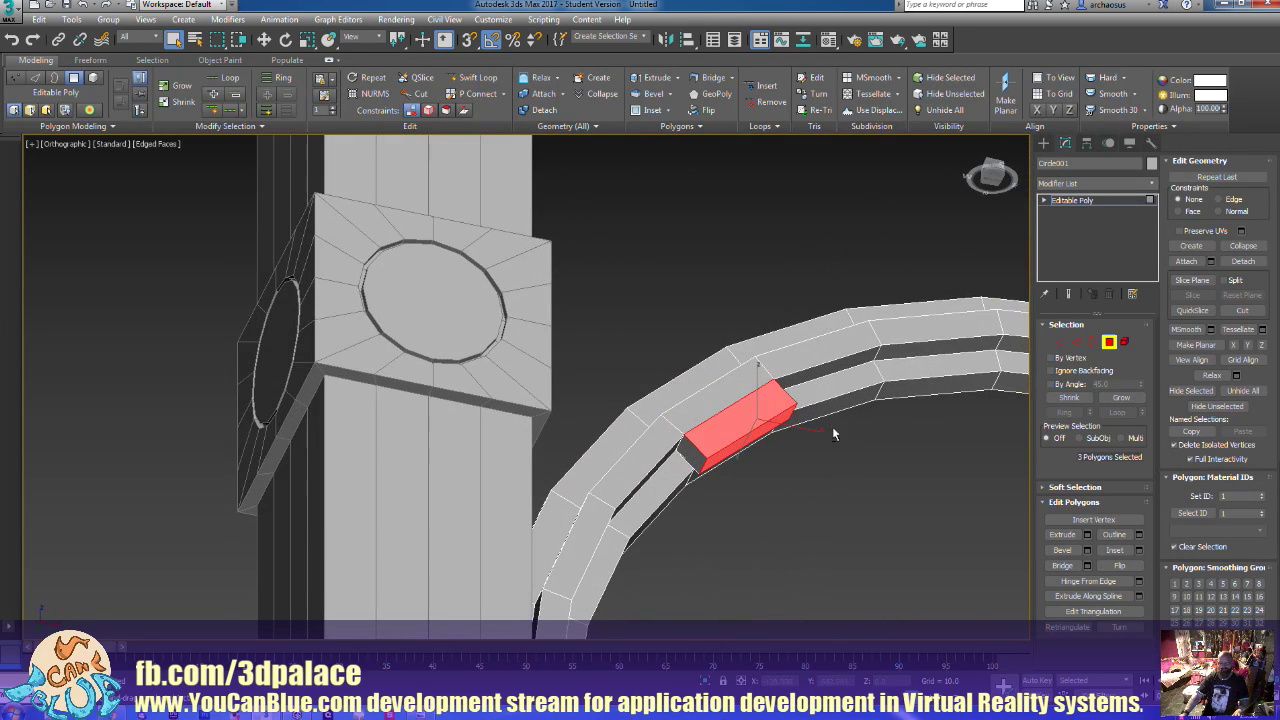
left_click(692, 458, "ctrl")
key("Delete")
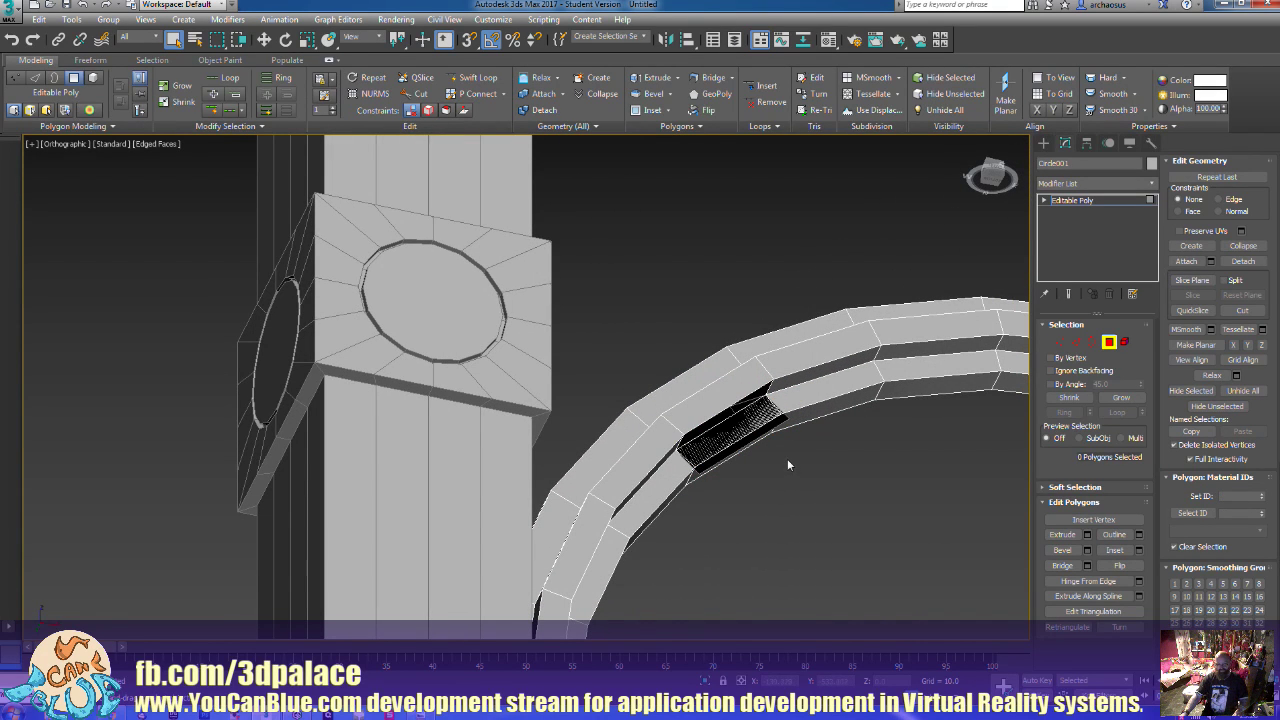
Fill the opening on the arch's underside by bridging its open border edges
middle_click_drag(787, 458, 723, 481, "alt")
left_click(744, 479)
left_click(748, 491)
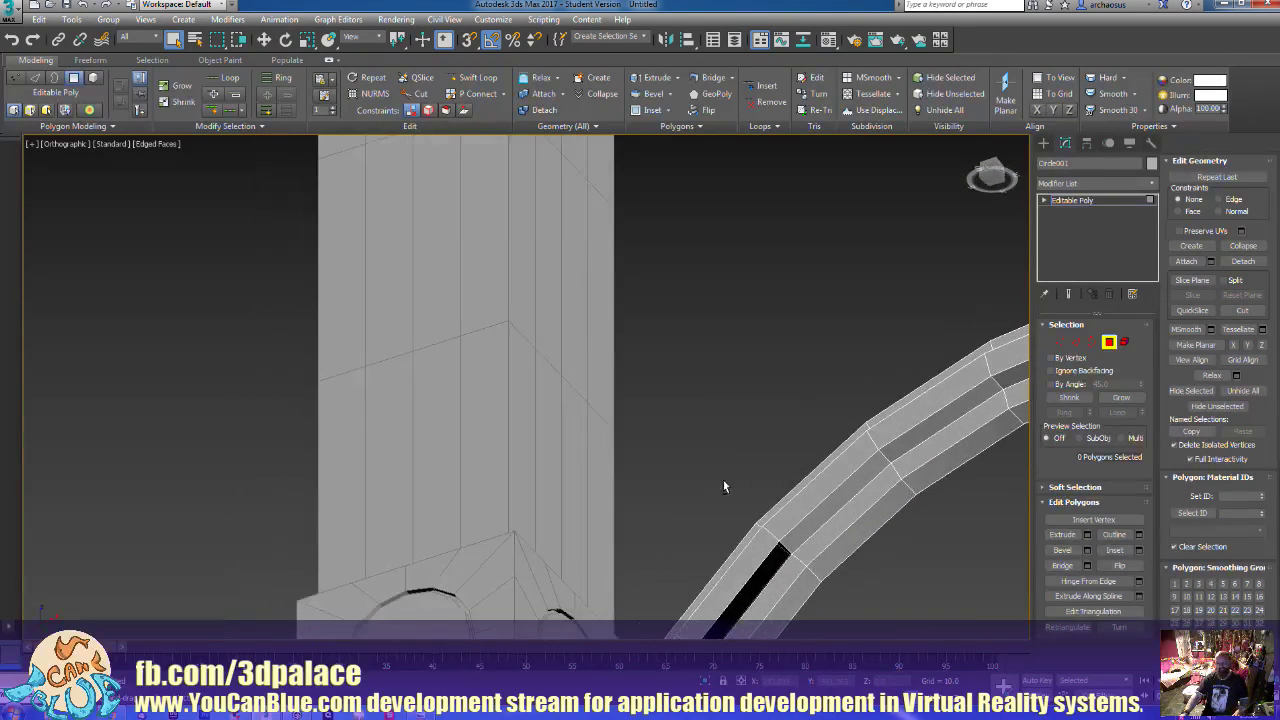
scroll(788, 558, "up", 2)
middle_click_drag(788, 558, 784, 400)
left_click(1075, 343)
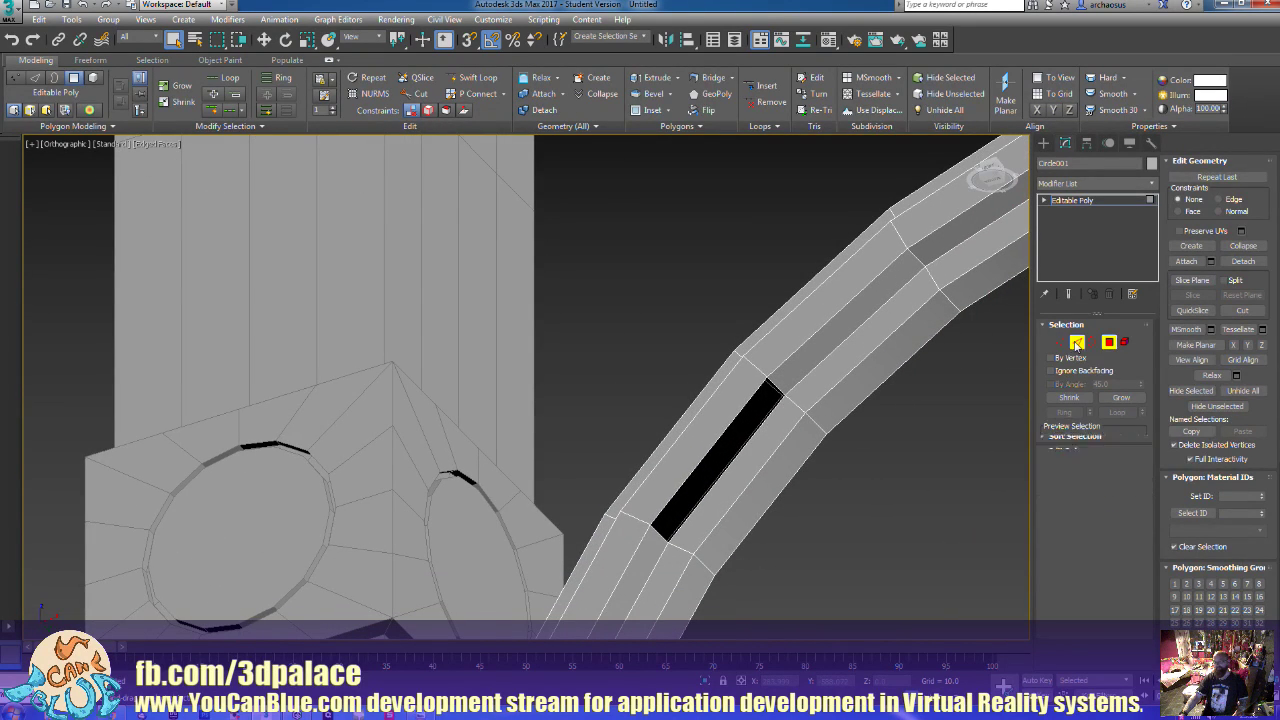
left_click(1062, 581)
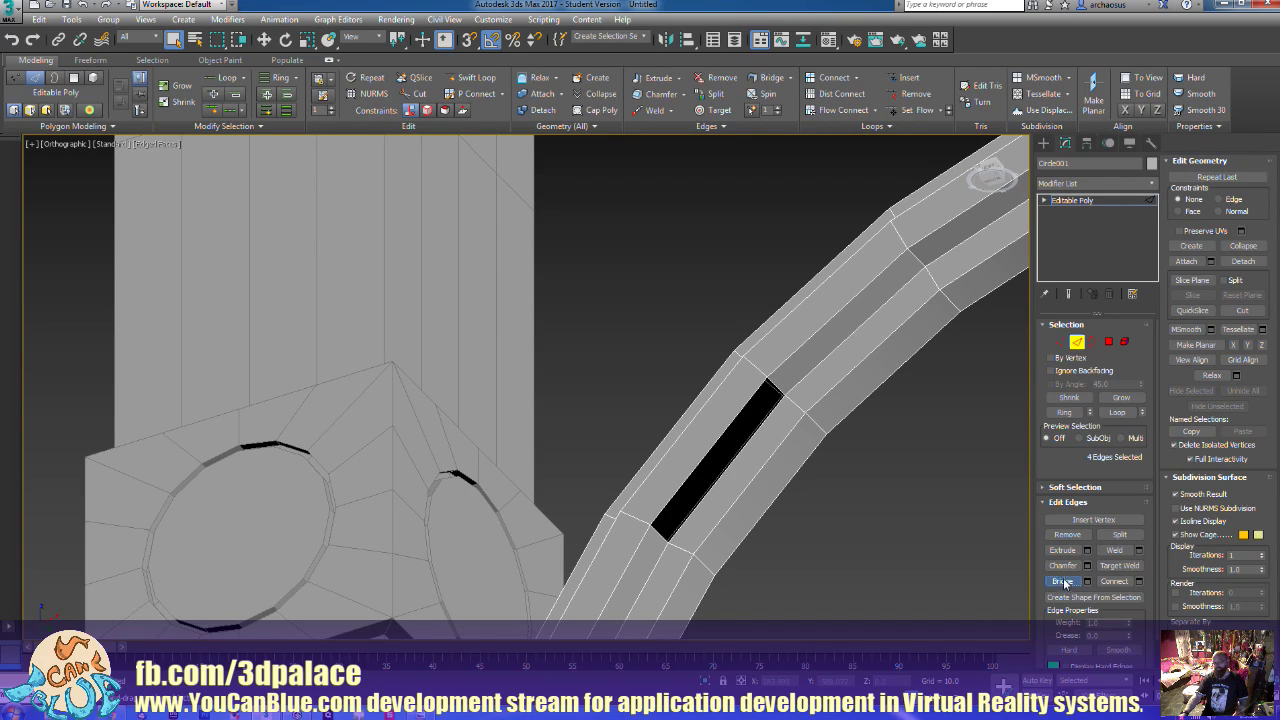
left_click(709, 487)
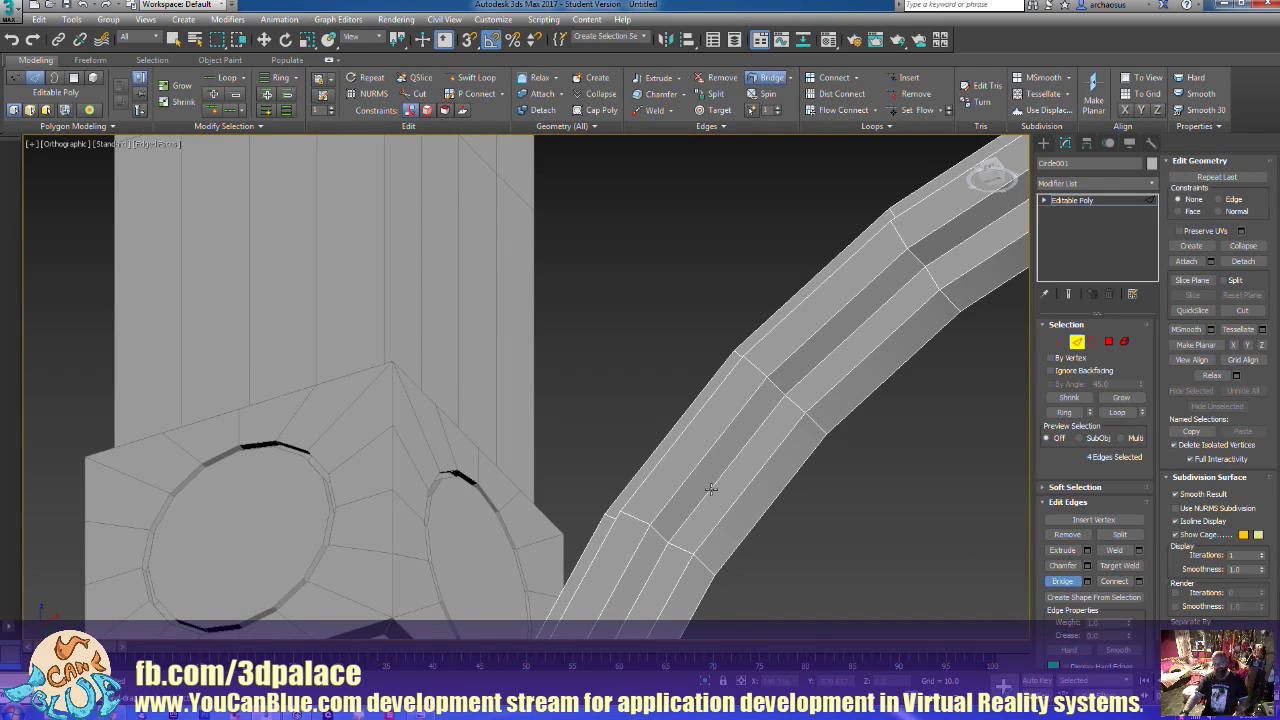
right_click(709, 488)
Return to whole-object level and examine the arch's fit between the two pillars from the front
scroll(733, 489, "down", 5)
middle_click_drag(847, 508, 1078, 554, "alt")
key("f")
key("z")
scroll(674, 494, "down", 10)
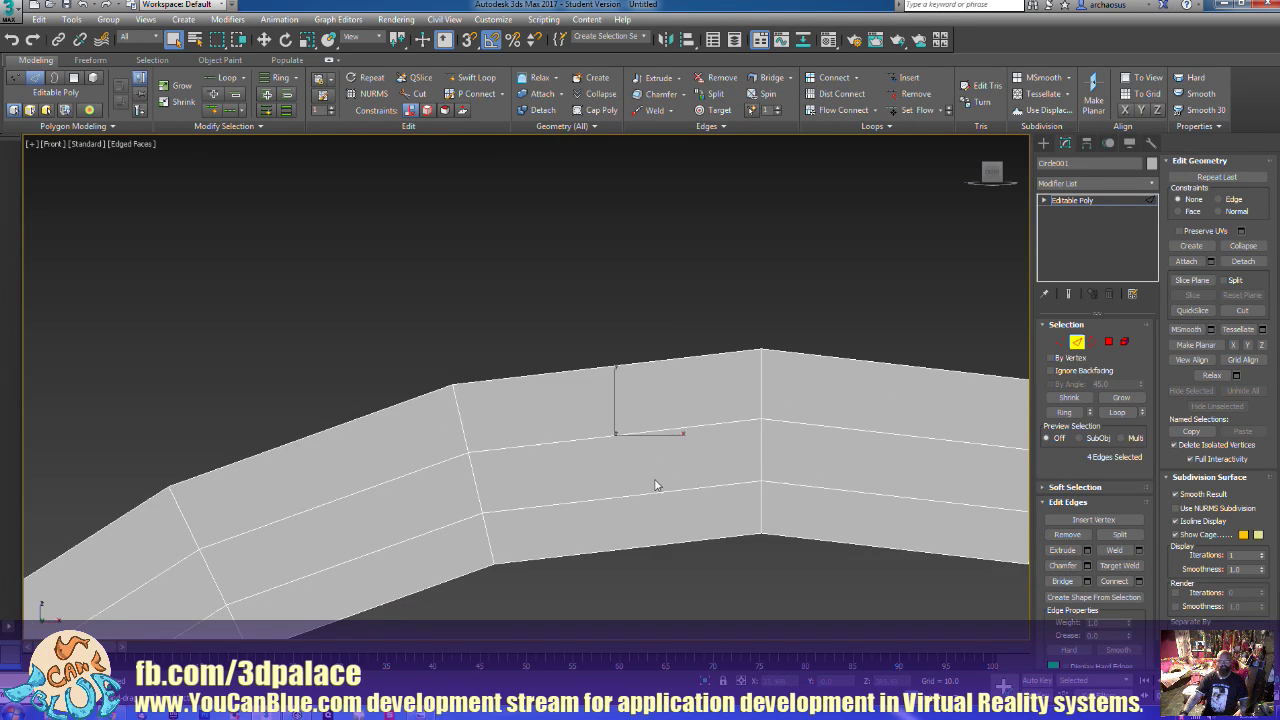
scroll(771, 506, "up", 4)
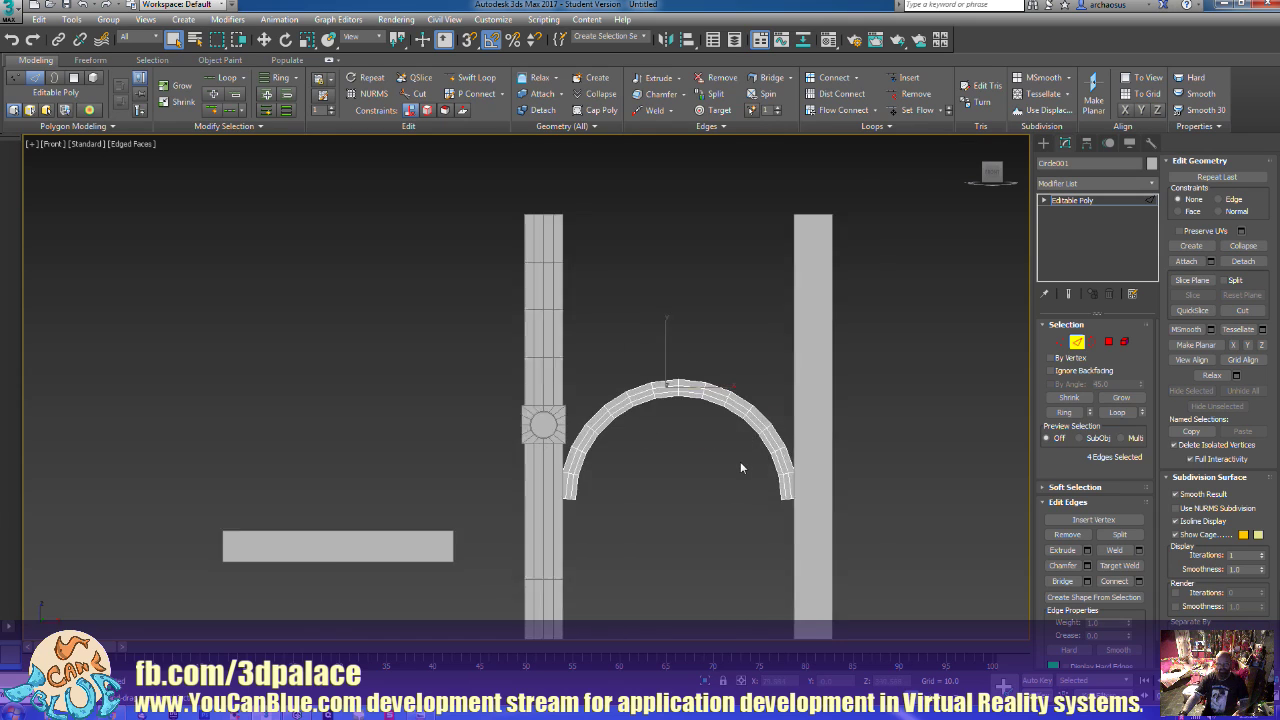
scroll(735, 462, "up", 2)
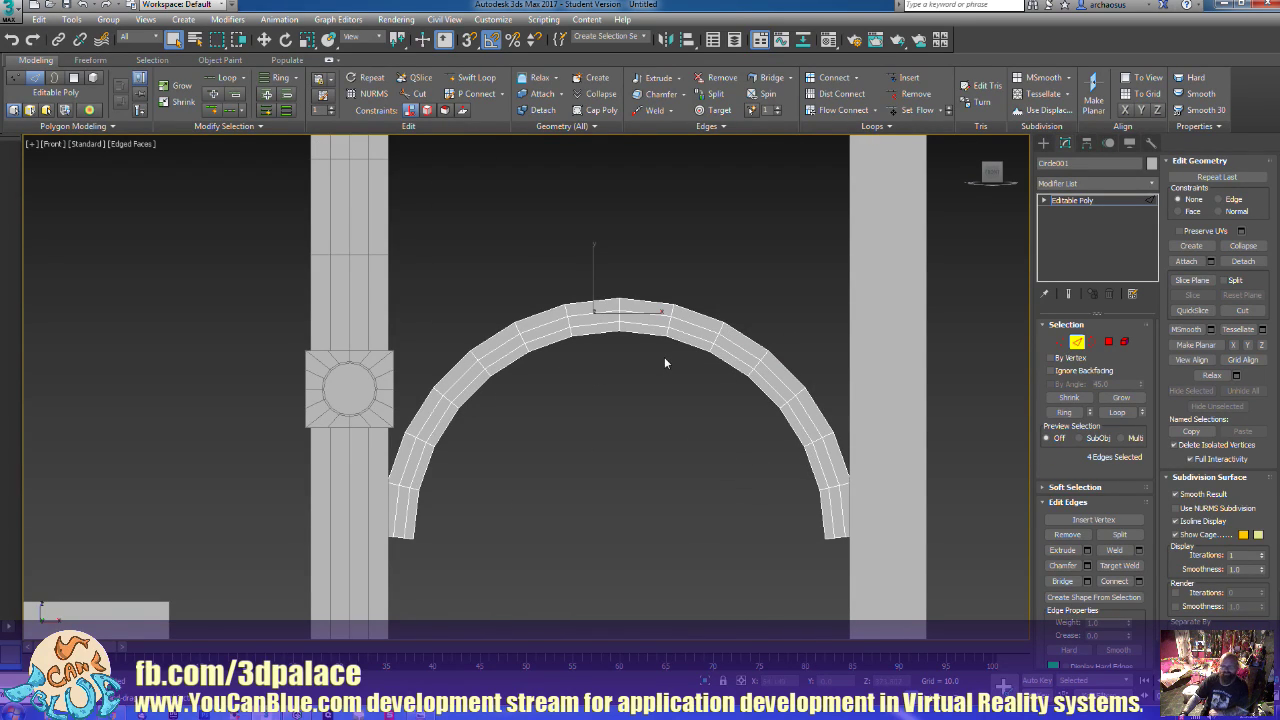
left_click(1076, 342)
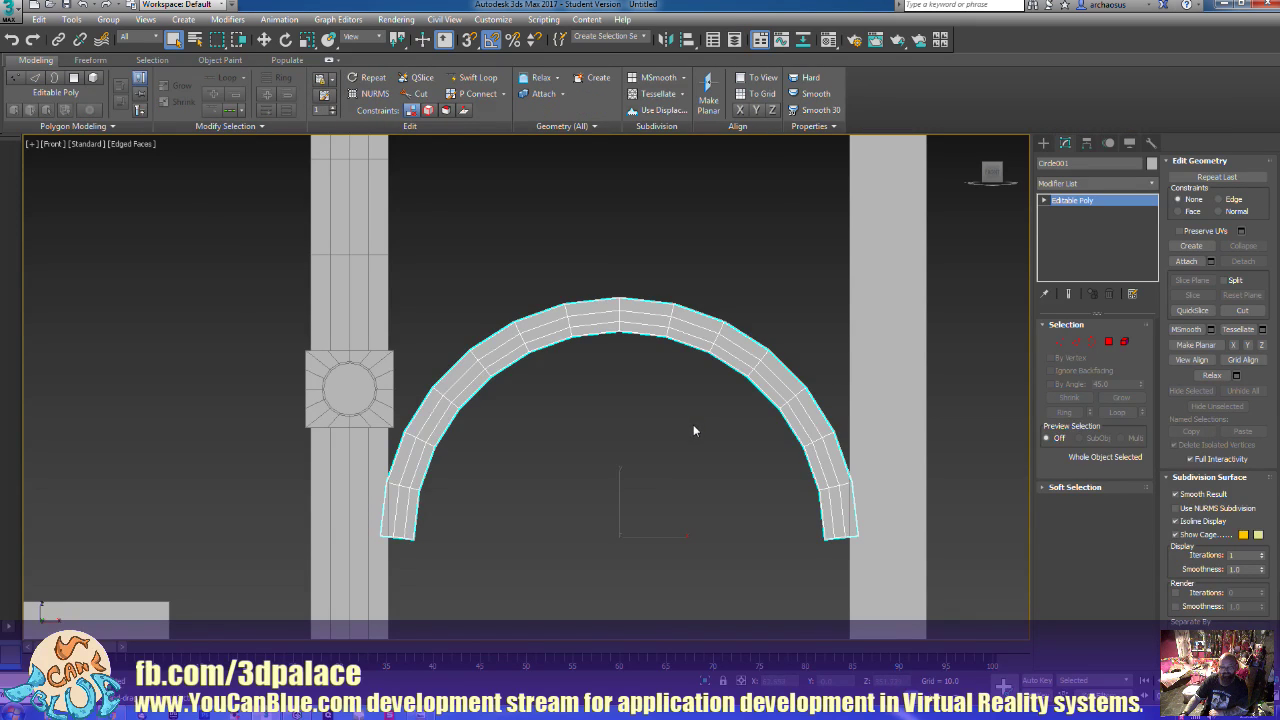
middle_click_drag(696, 426, 688, 408)
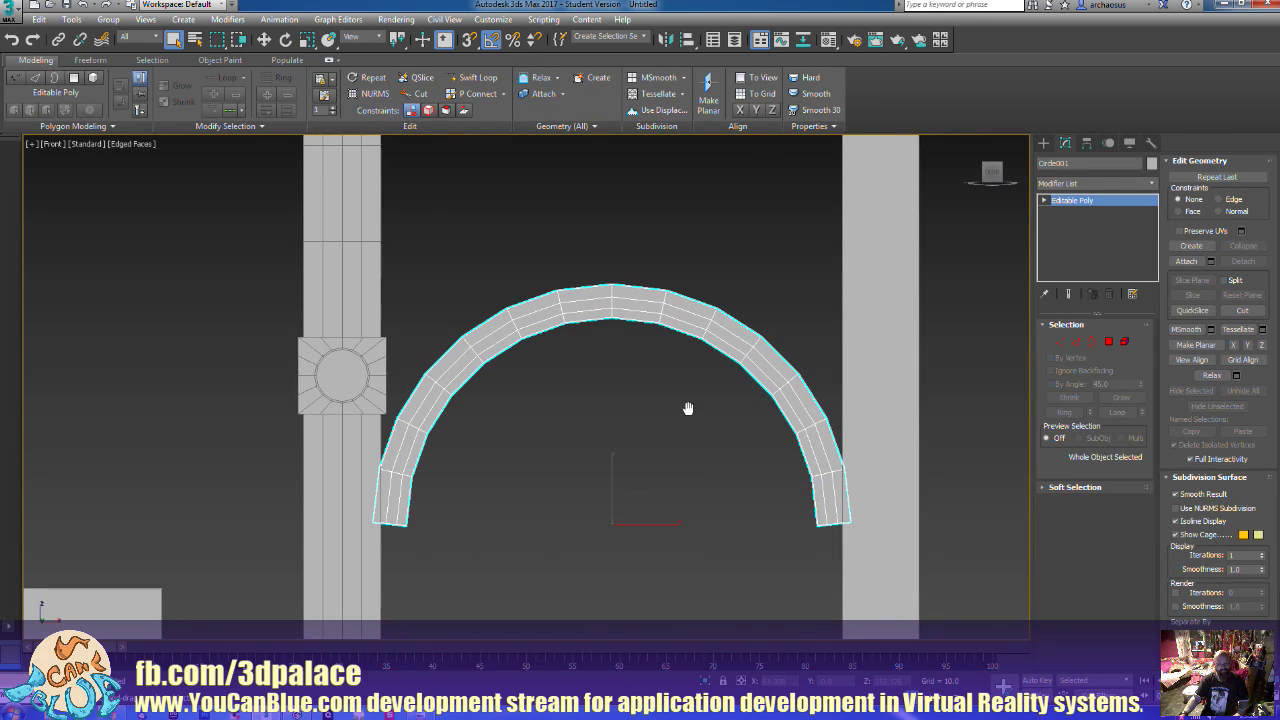
key("e")
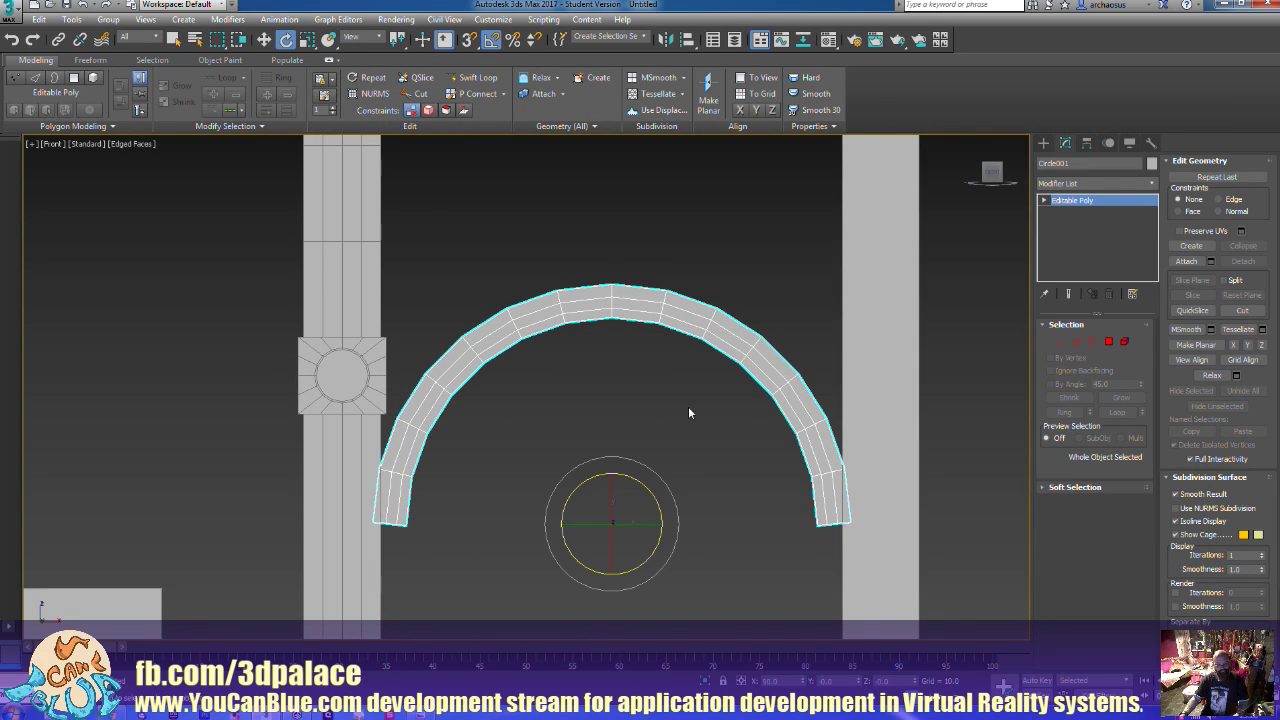
scroll(688, 406, "down", 5)
Clone the detailed pillar with the round boss as one Copy, placed between the two existing pillars
left_click(552, 449)
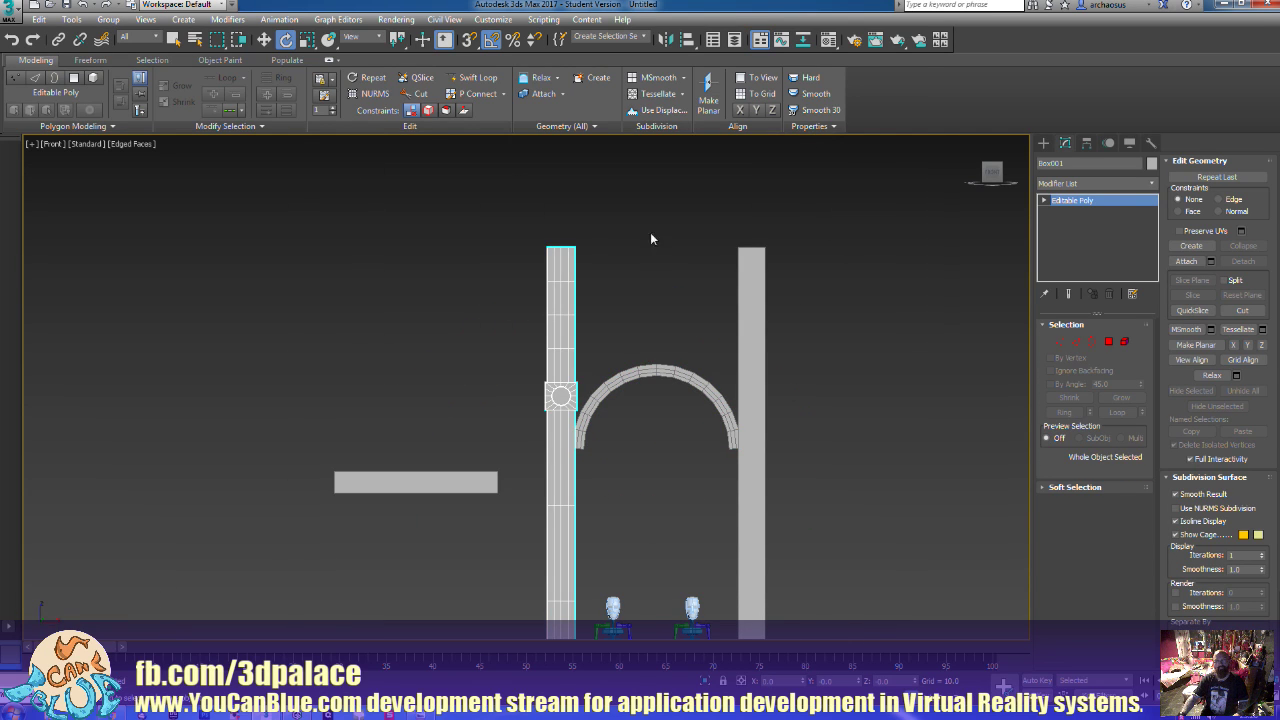
scroll(654, 437, "down", 3)
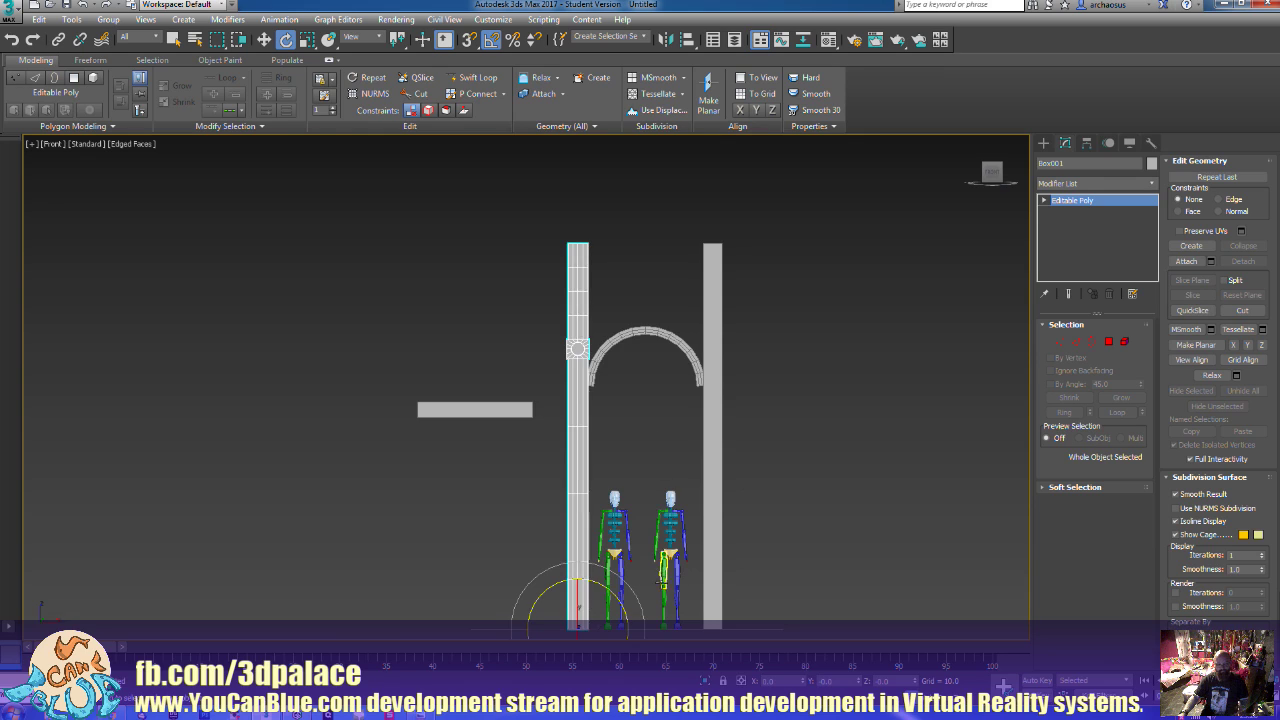
scroll(650, 520, "down", 2)
key("w")
left_click_drag(632, 568, 662, 568, "shift")
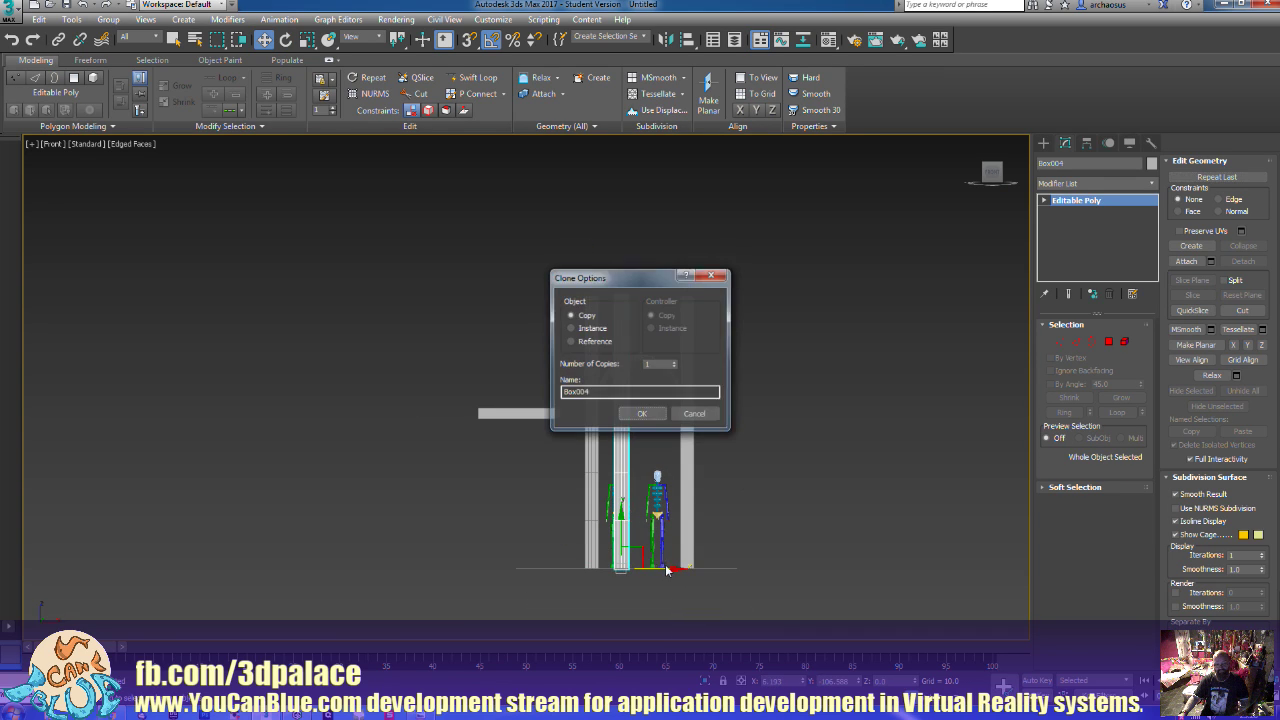
left_click(643, 415)
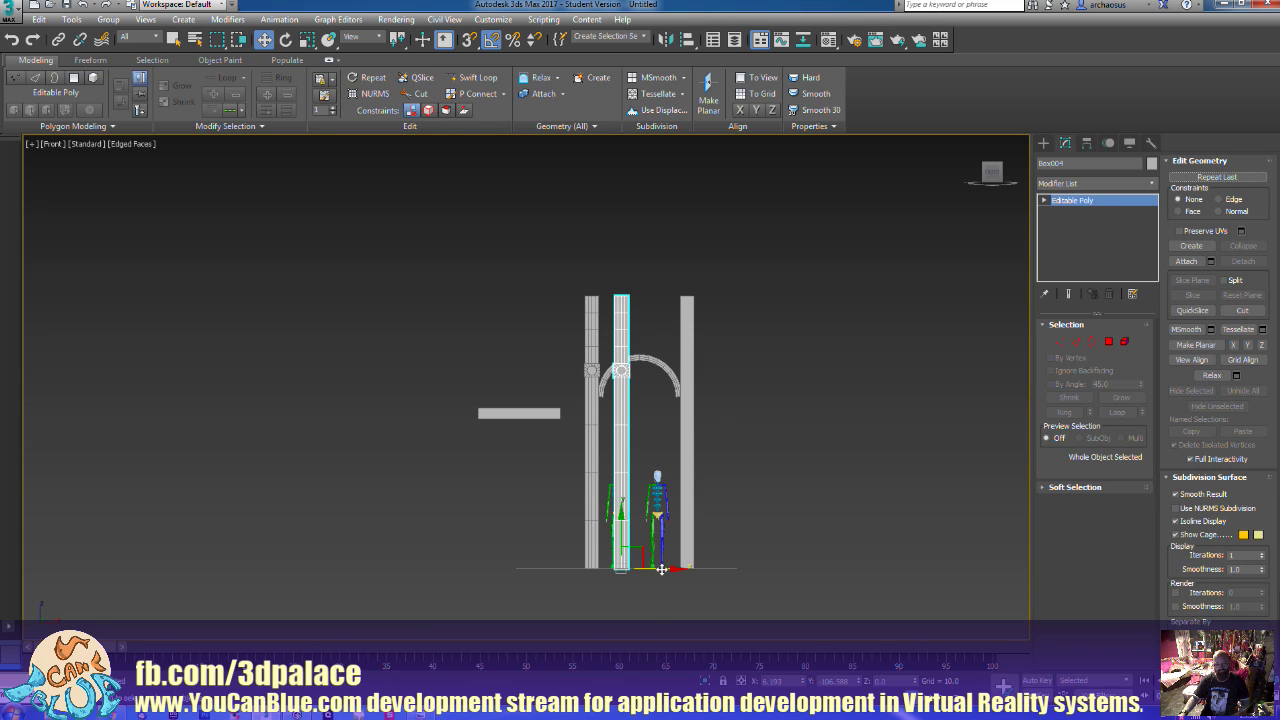
mouse_move(662, 568)
left_mouse_down()
mouse_move(684, 568)
mouse_move(665, 568)
left_mouse_up()
Align the copied pillar to the plain pillar on X, Y and Z by pivot point, and clear the selection
left_click(685, 503)
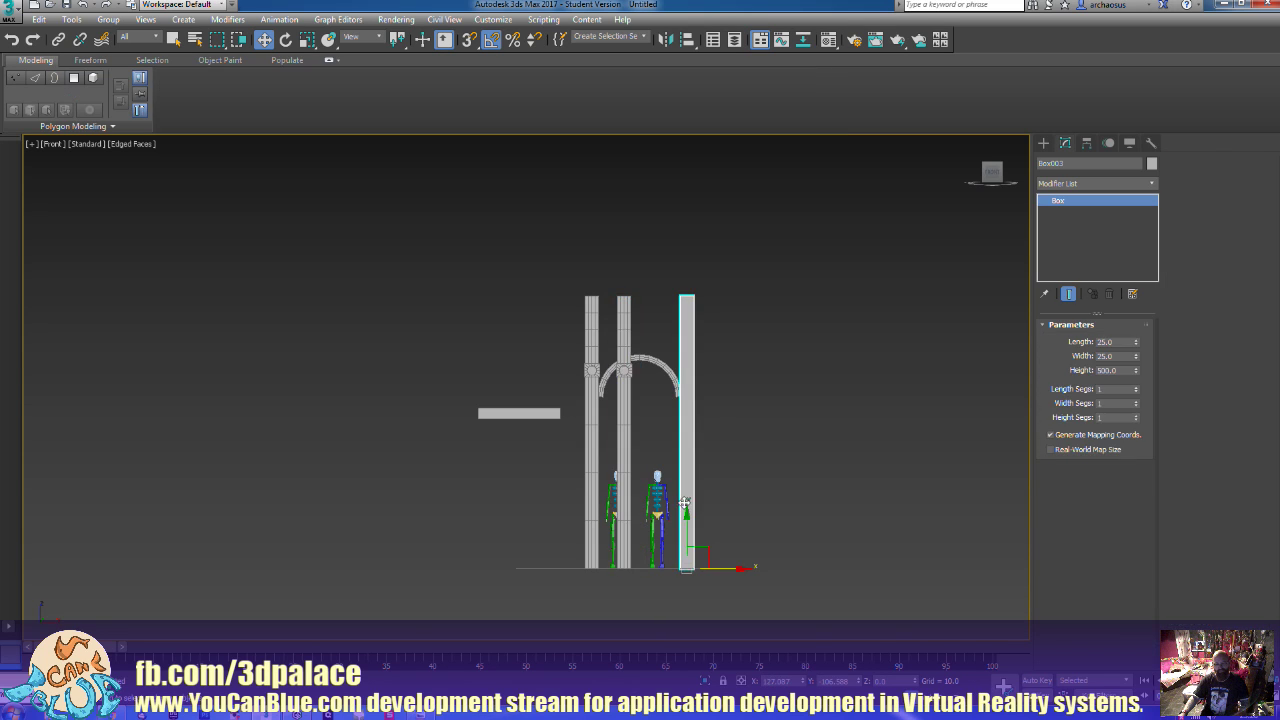
left_click(625, 432)
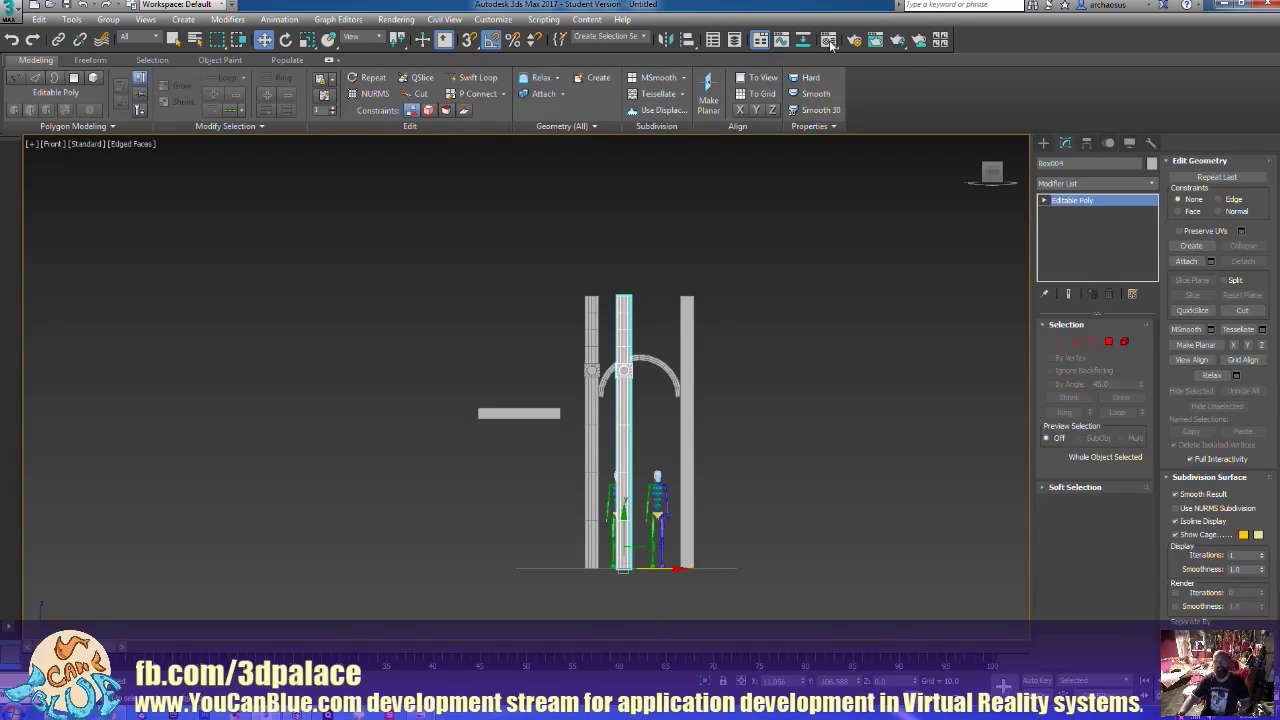
left_click(687, 39)
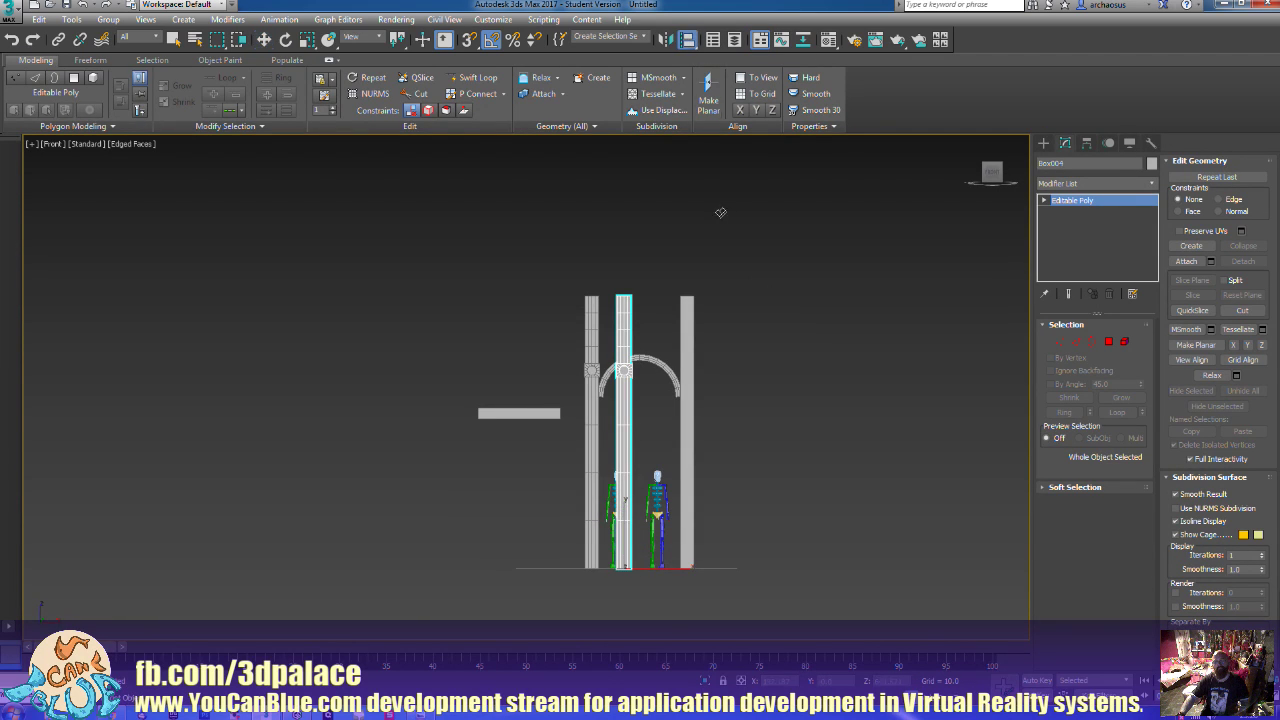
left_click(692, 323)
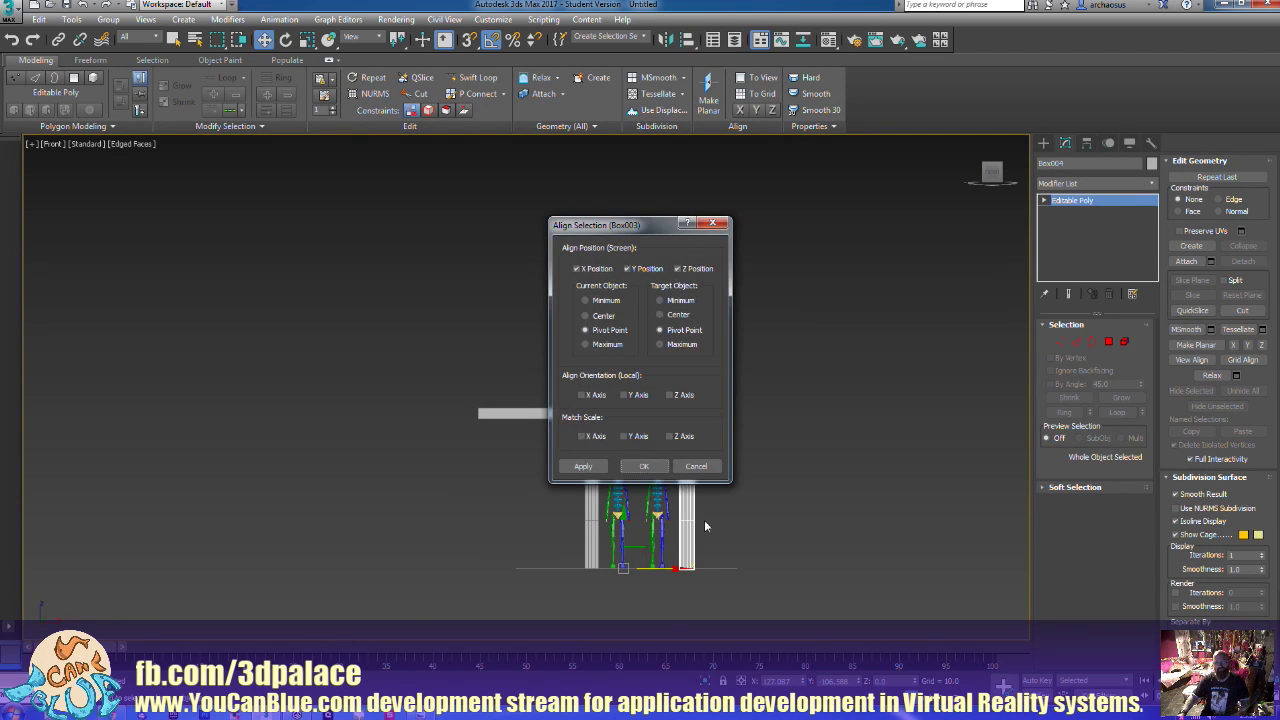
left_click(643, 467)
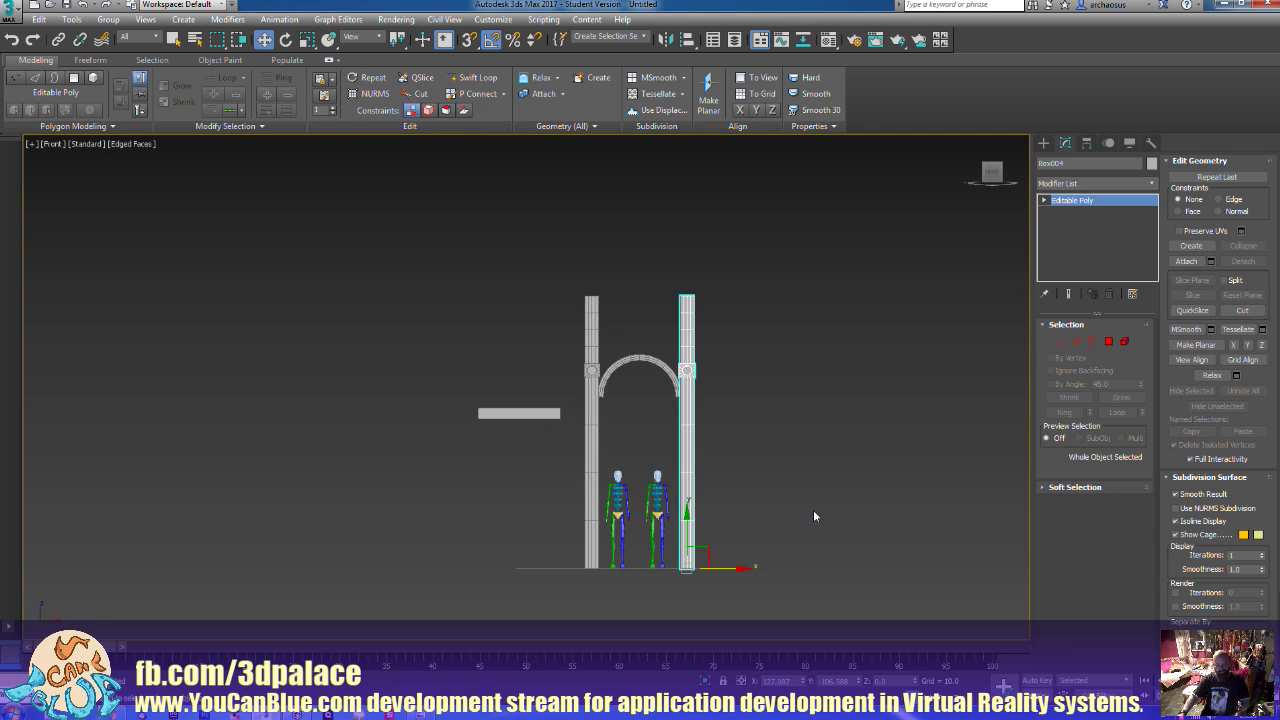
key("p")
middle_click_drag(814, 507, 773, 535, "alt")
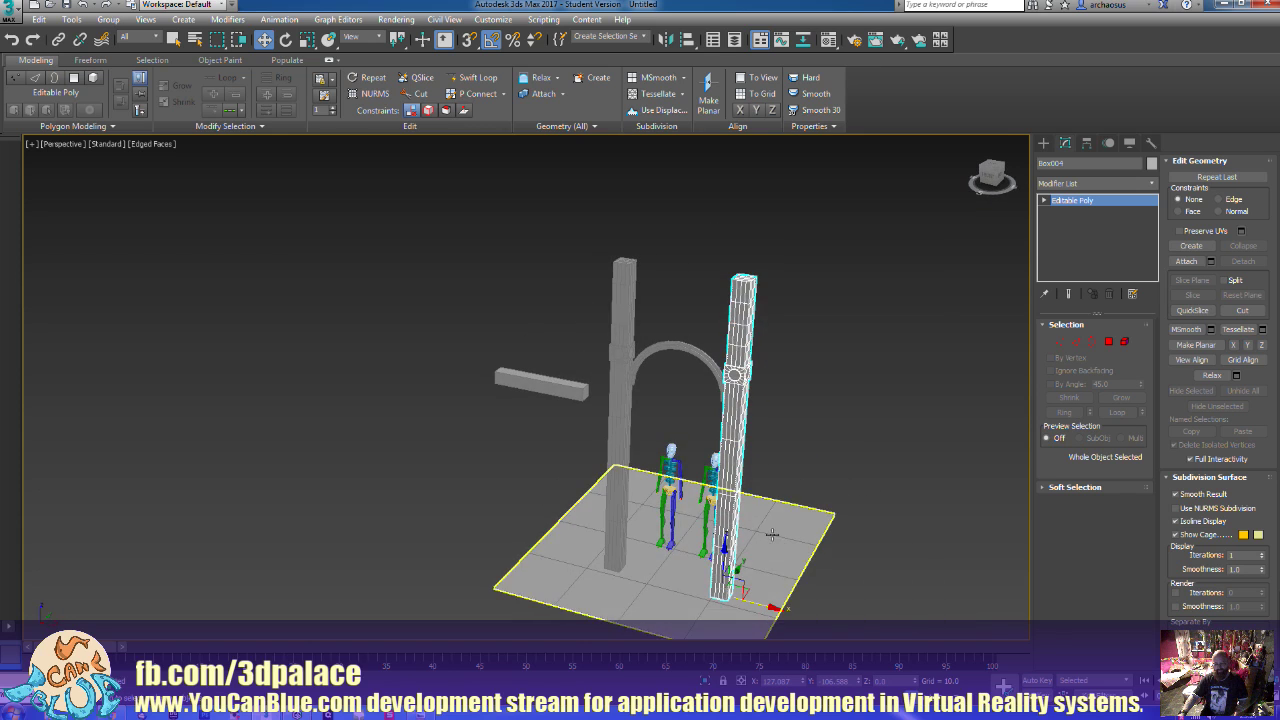
left_click(727, 479)
key("ctrl+d")
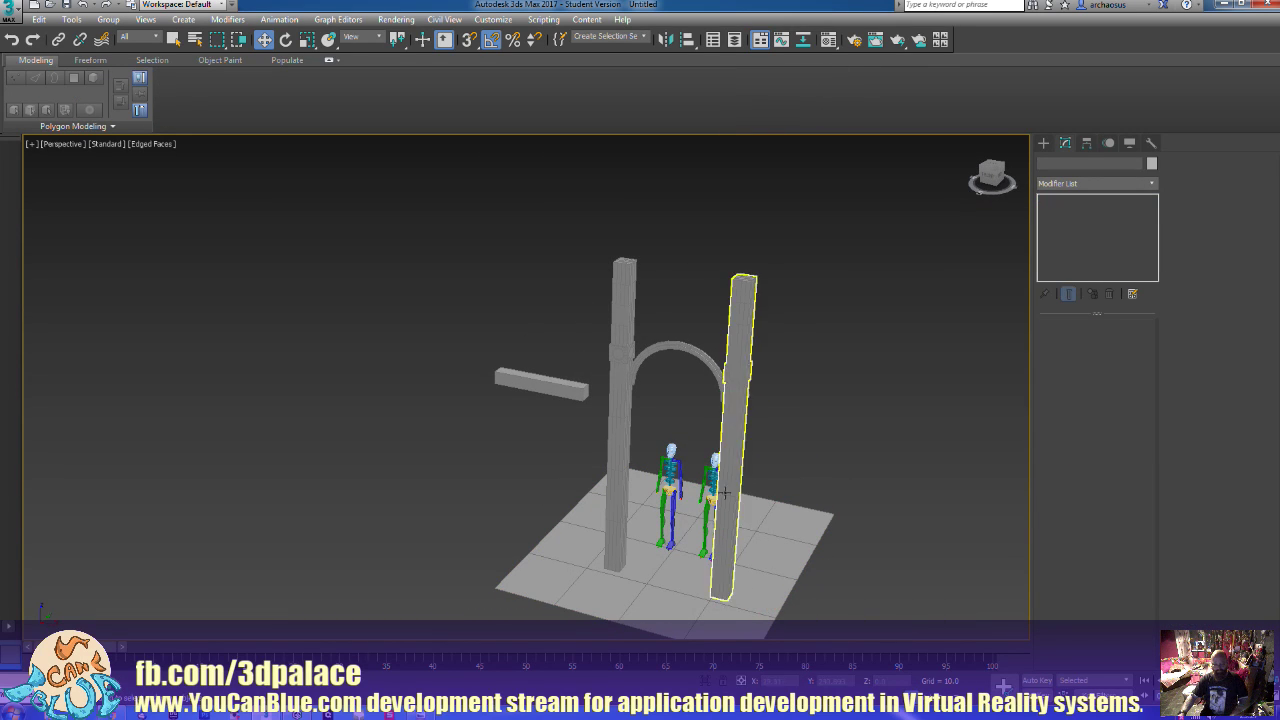
Lower the arch vertically between the pillars to just above the figures' heads
middle_click_drag(655, 530, 686, 503, "alt")
key("f")
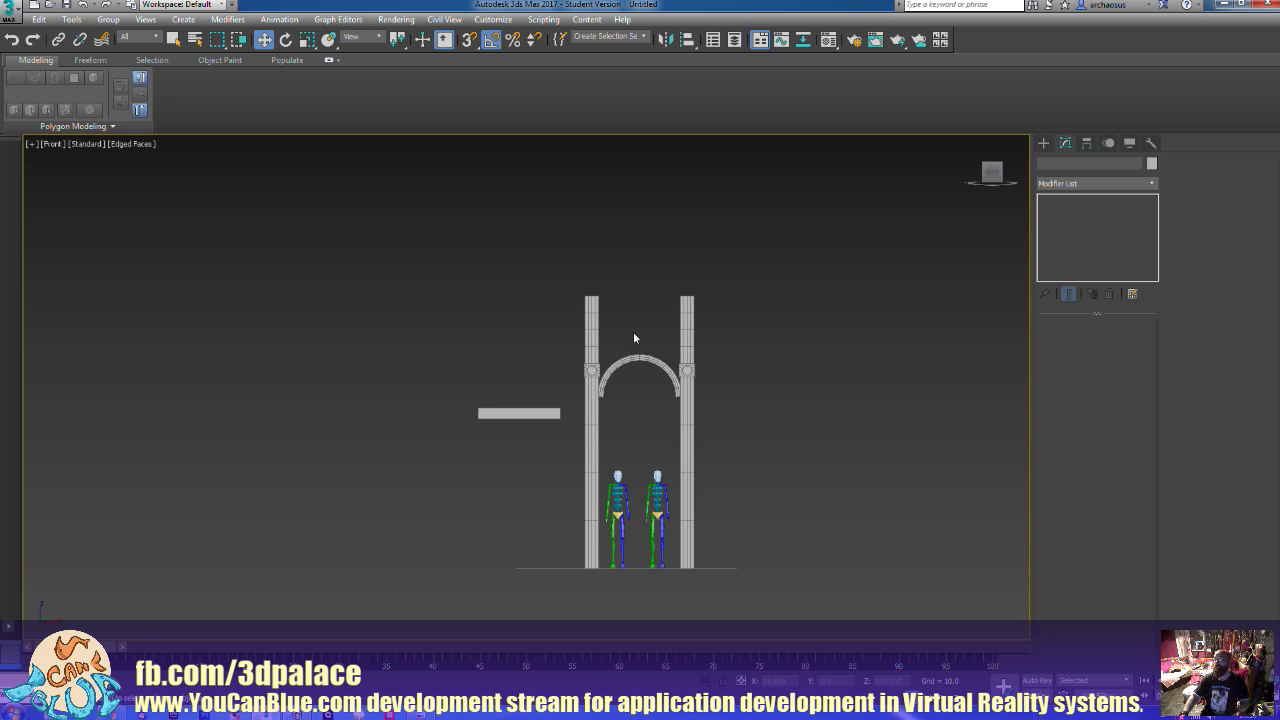
left_click(641, 359)
left_click_drag(643, 361, 646, 417)
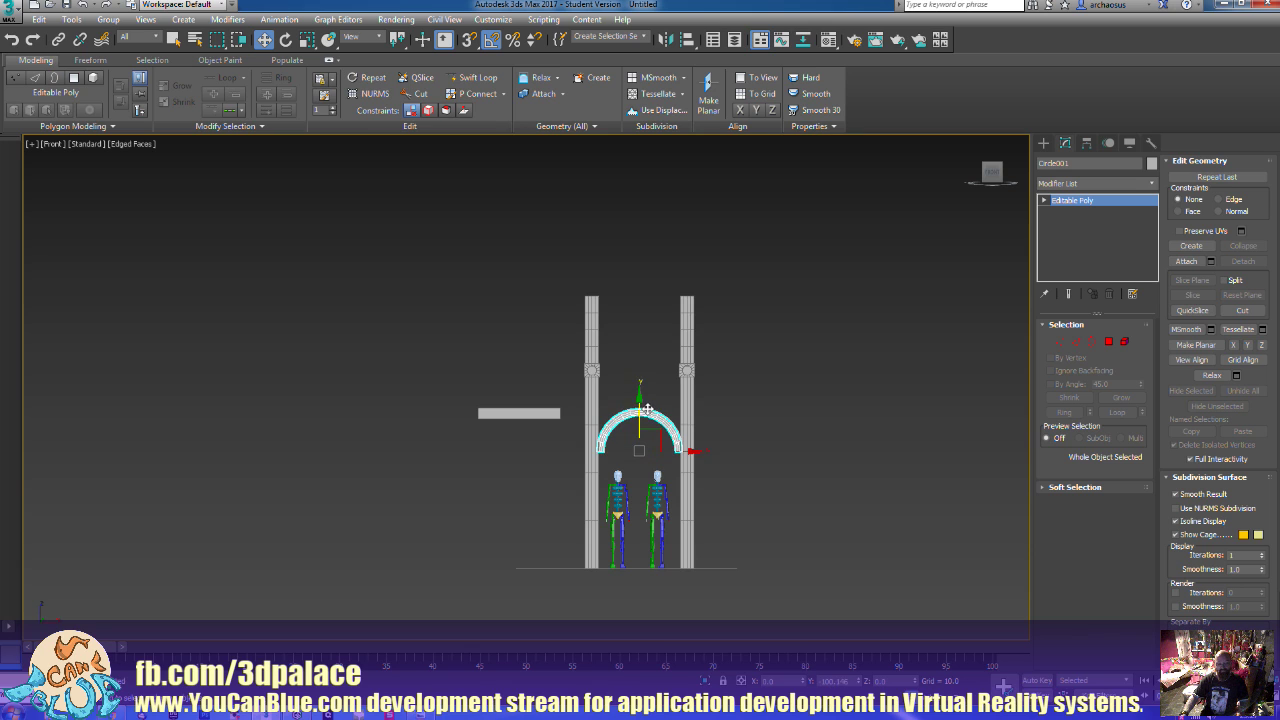
scroll(690, 430, "up", 5)
scroll(697, 430, "up", 5)
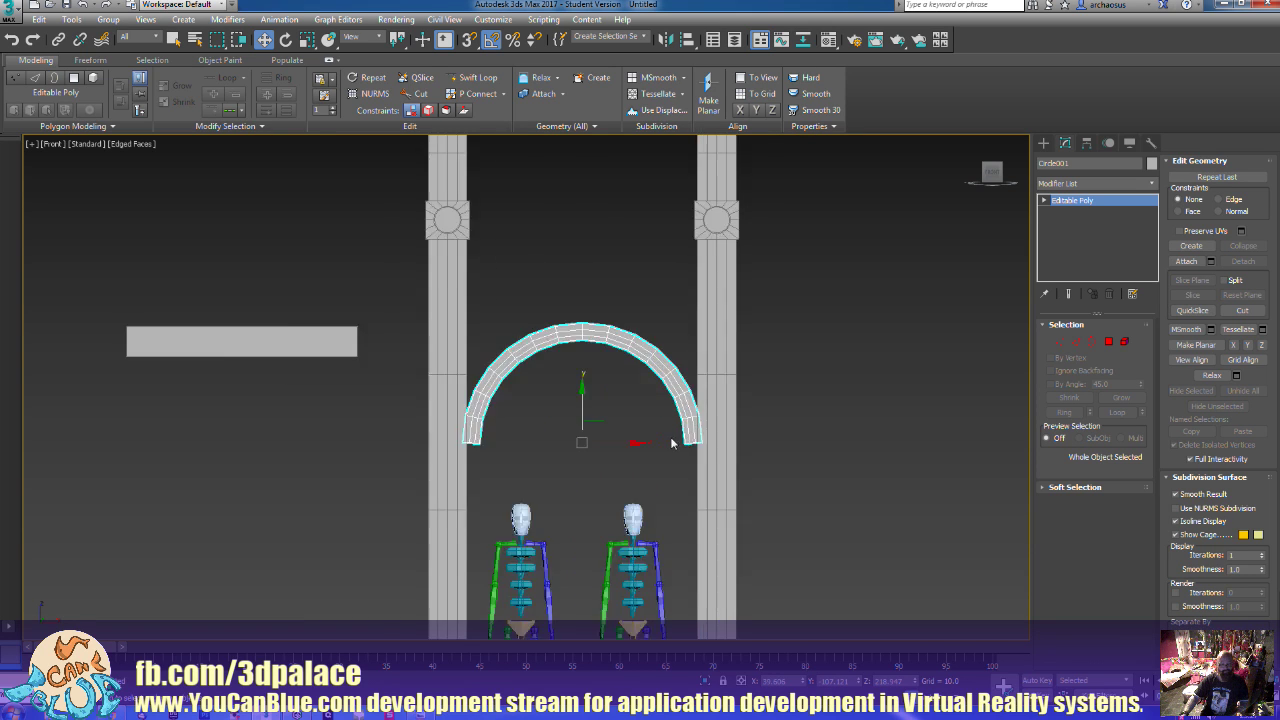
mouse_move(659, 439)
middle_mouse_down()
mouse_move(692, 415)
mouse_move(655, 419)
mouse_move(672, 409)
mouse_move(636, 418)
mouse_move(641, 427)
middle_mouse_up()
scroll(677, 423, "up", 2)
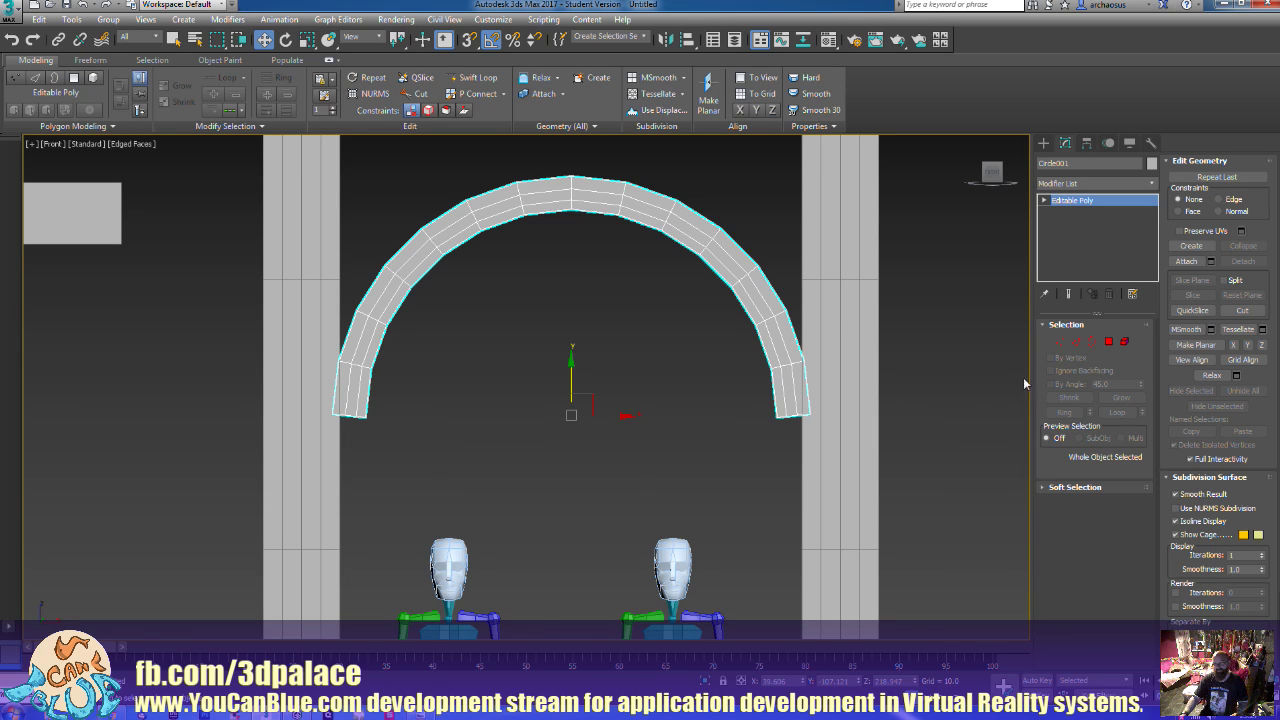
Scale the vertices at each end of the arch flat vertically so both ends are level
left_click(1062, 341)
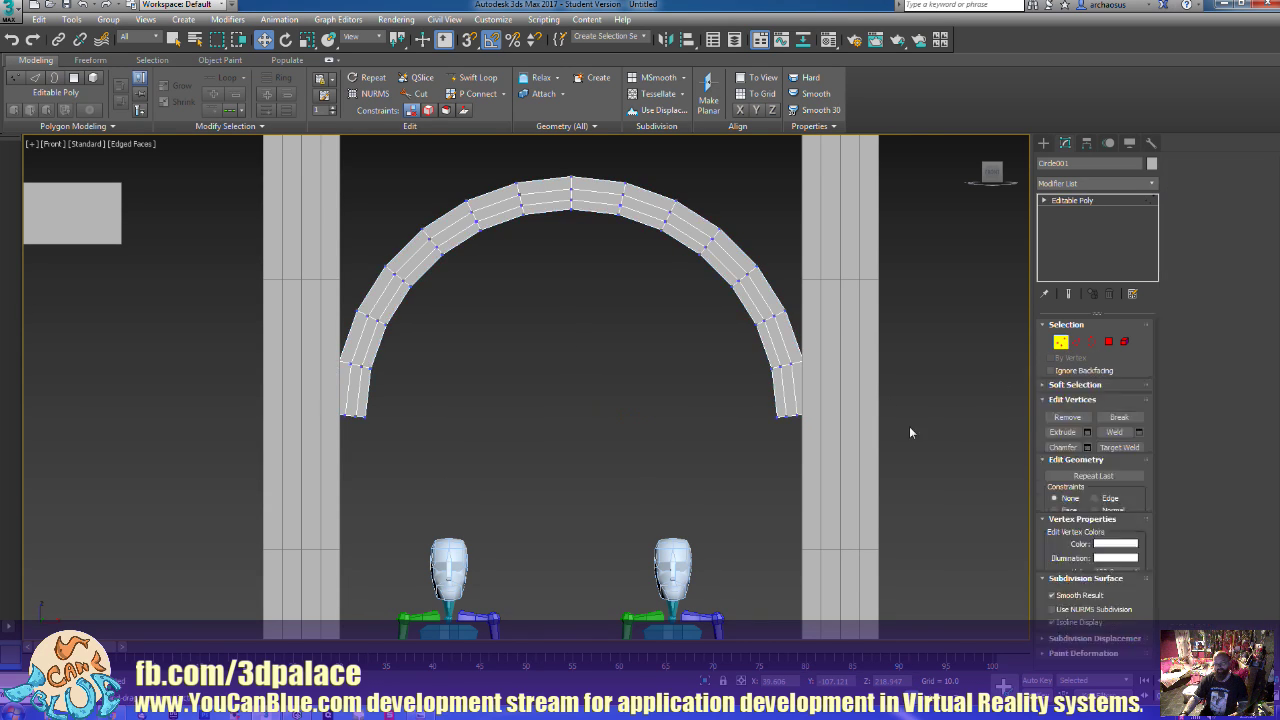
left_click_drag(749, 400, 900, 457)
key("r")
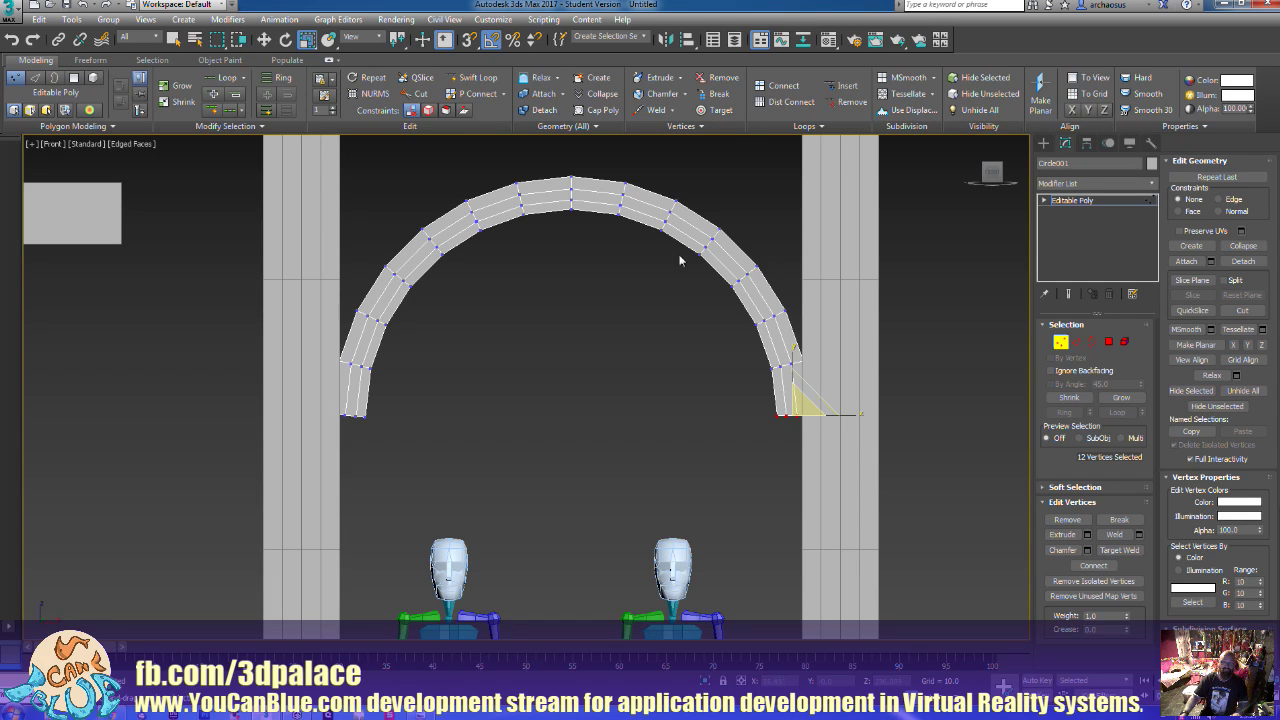
left_click_drag(278, 405, 278, 405)
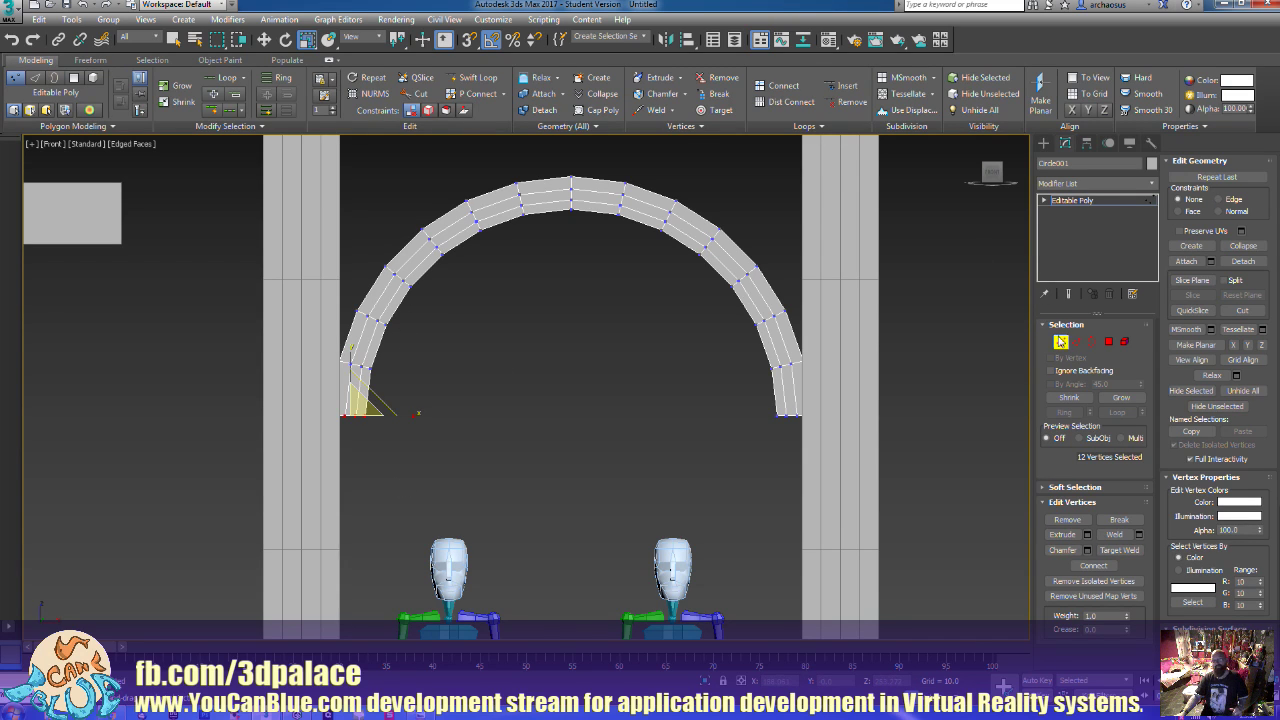
Scale the whole arch uniformly to about 105% so its ends sink into both pillars
left_click(1061, 342)
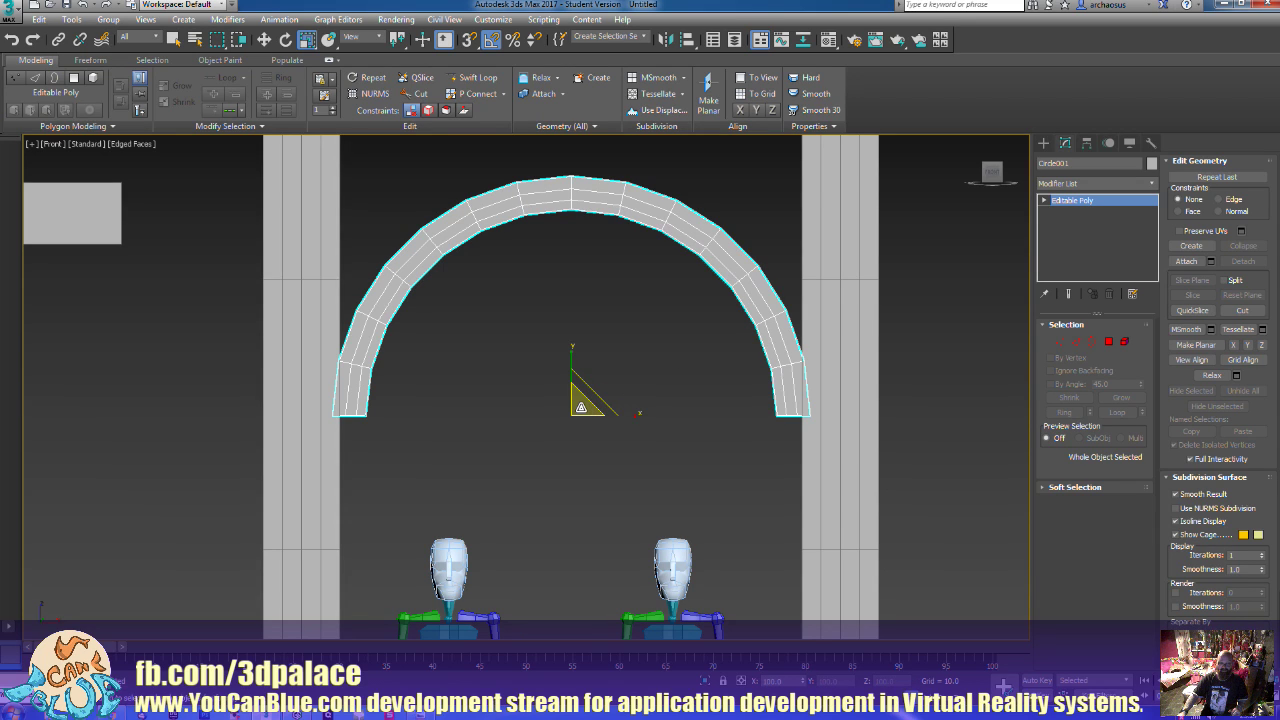
left_click_drag(581, 407, 587, 404)
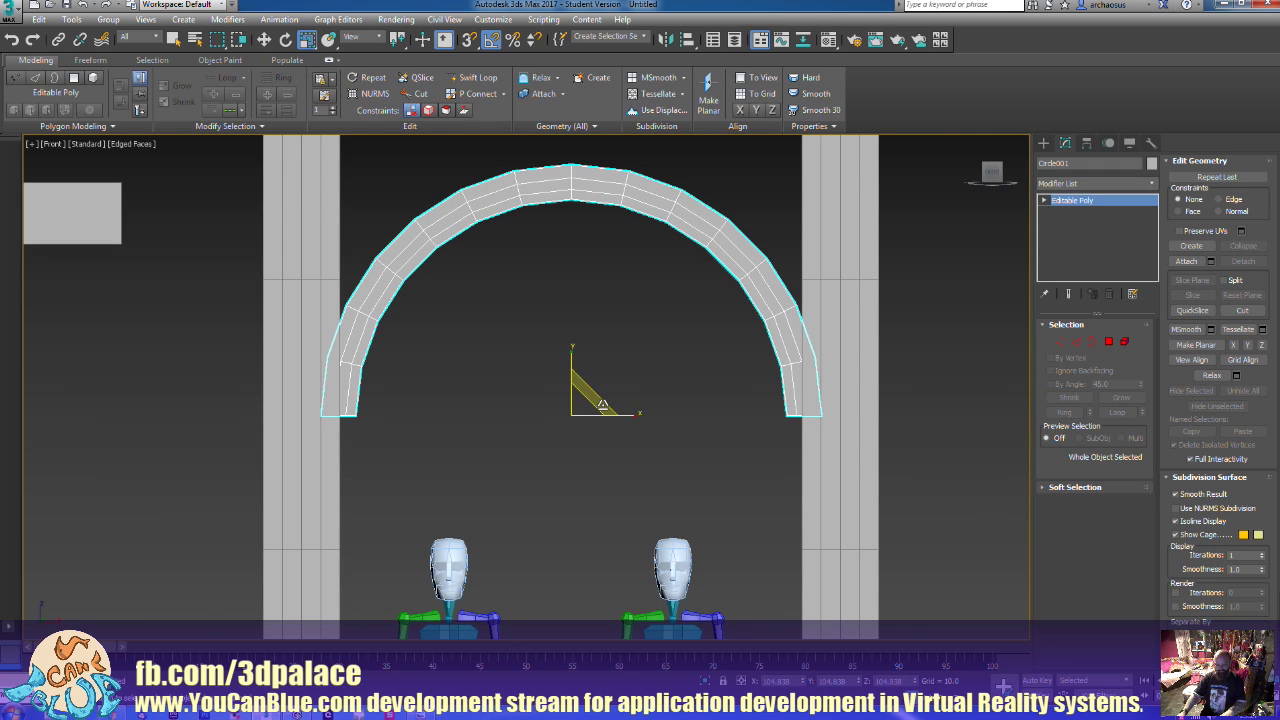
Select all six polygons capping the underside of the arch's left end in the perspective view
key("p")
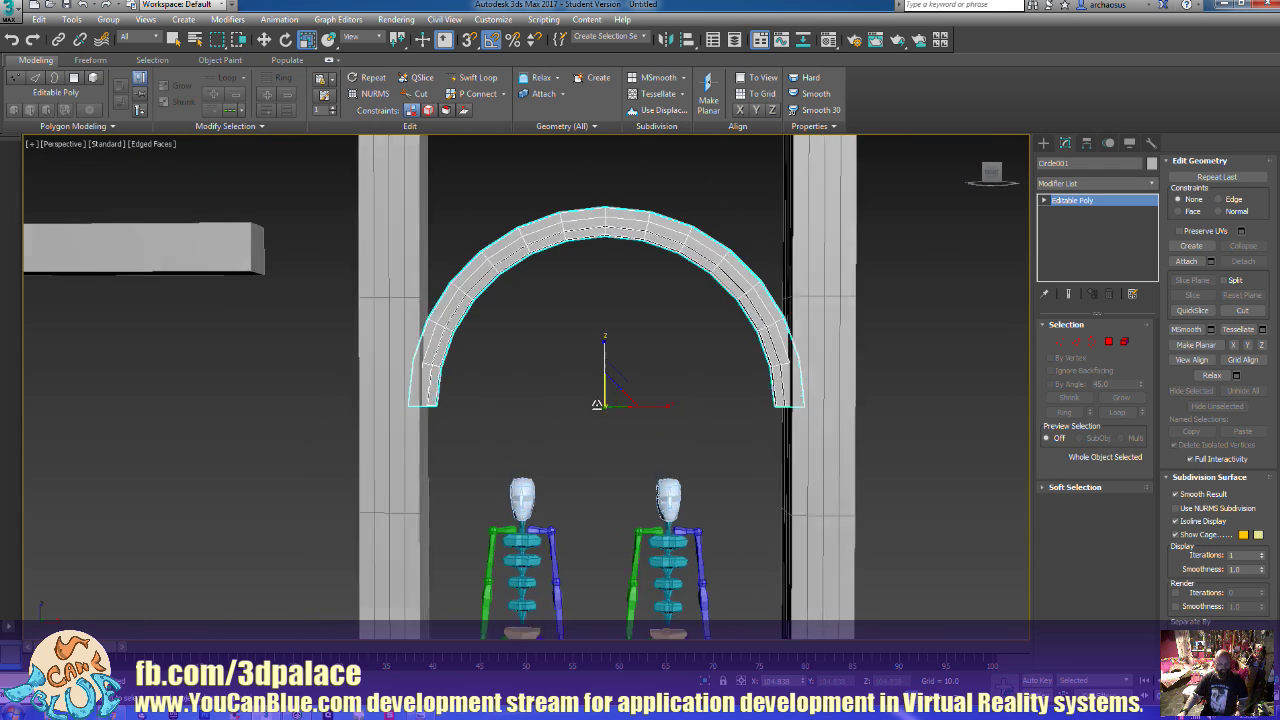
middle_click_drag(597, 404, 644, 350, "alt")
scroll(561, 386, "up", 6)
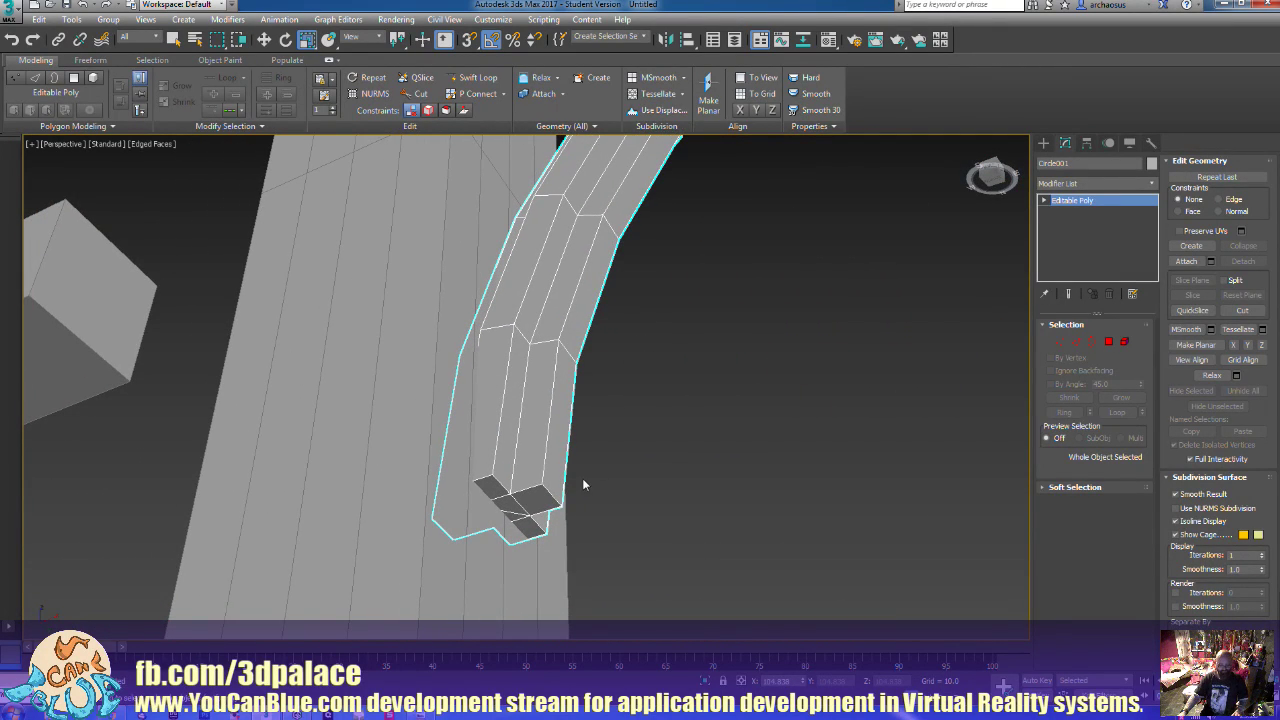
left_click(1108, 342)
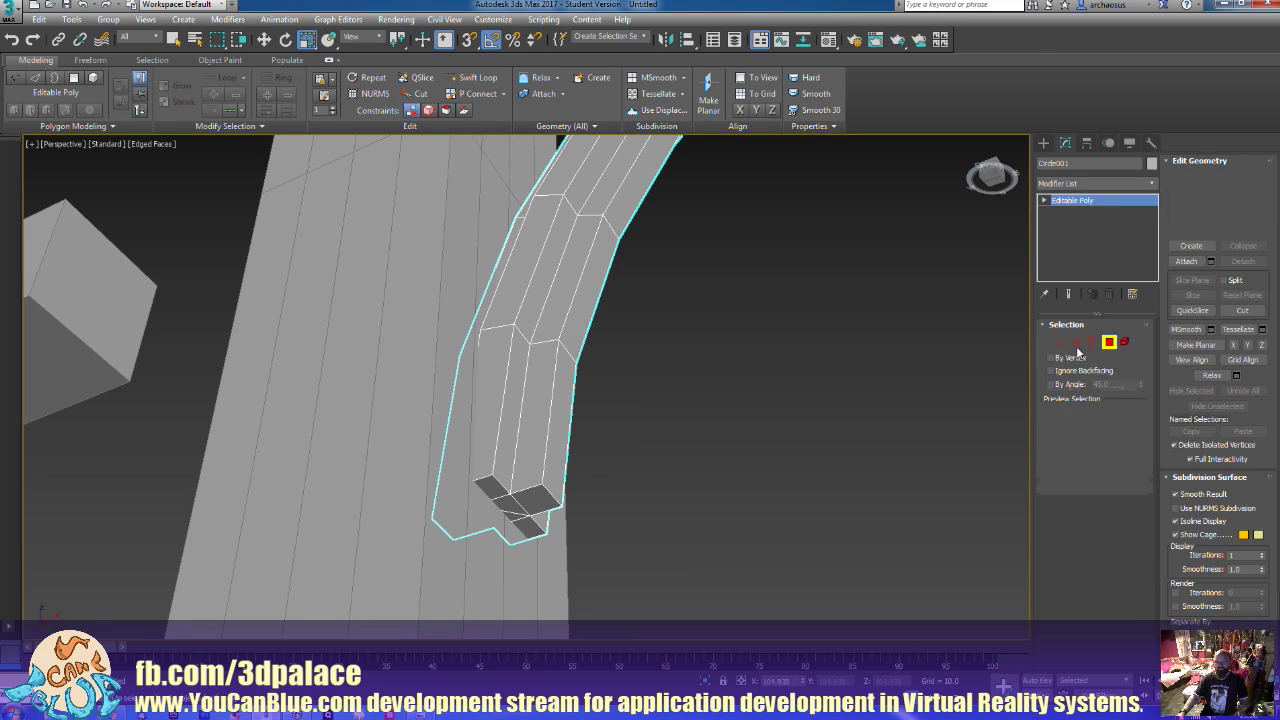
left_click(538, 502)
left_click(494, 487, "ctrl")
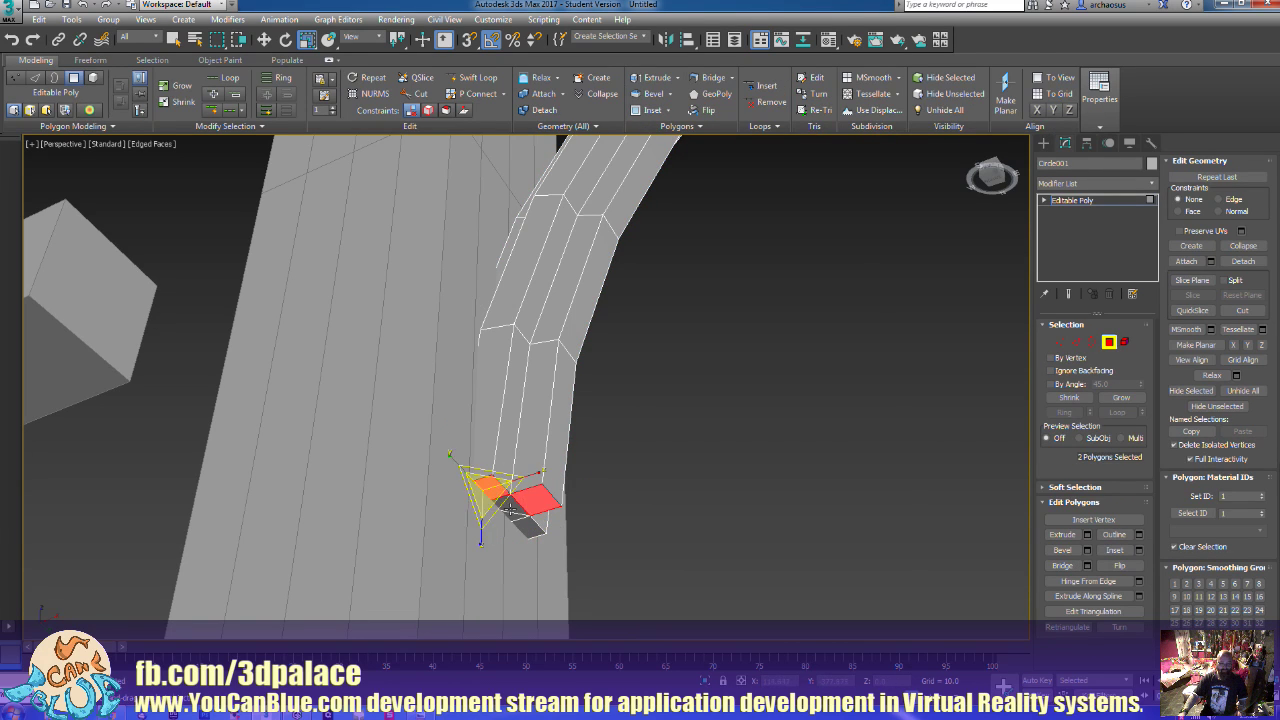
left_click(510, 509, "ctrl")
left_click(515, 517, "ctrl")
left_click(530, 531, "ctrl")
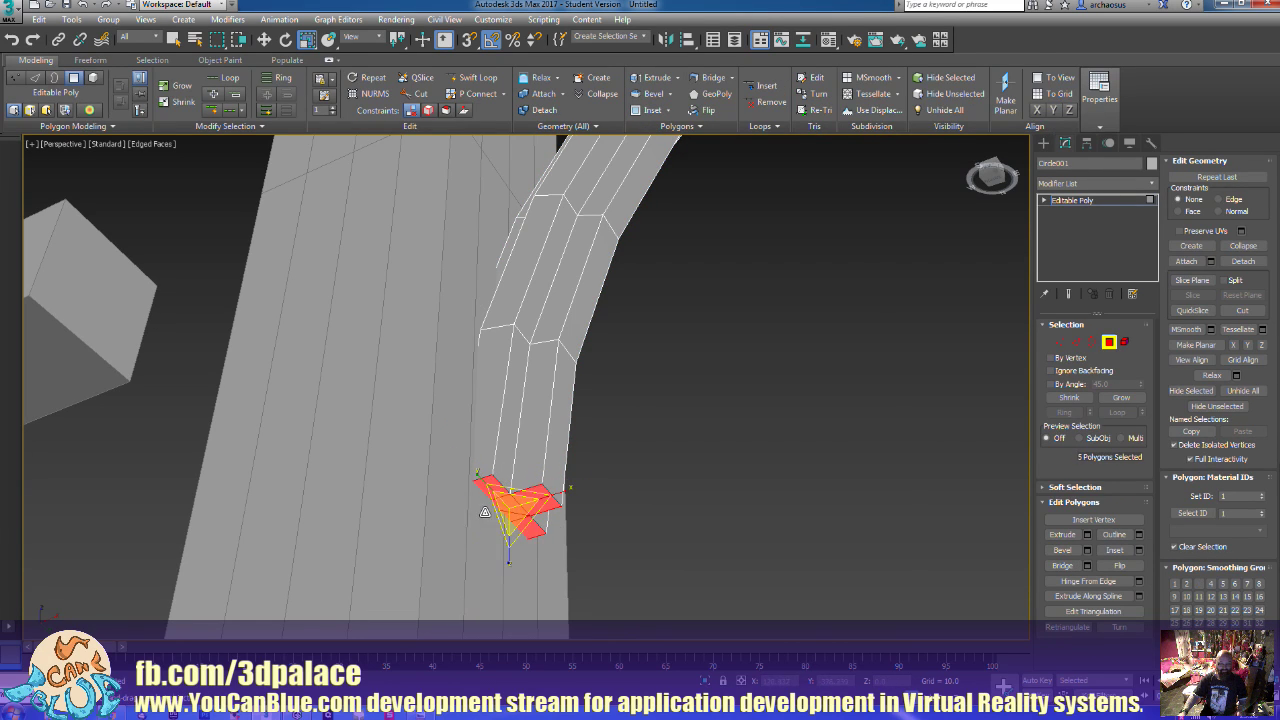
key("F3")
left_click(479, 524, "ctrl")
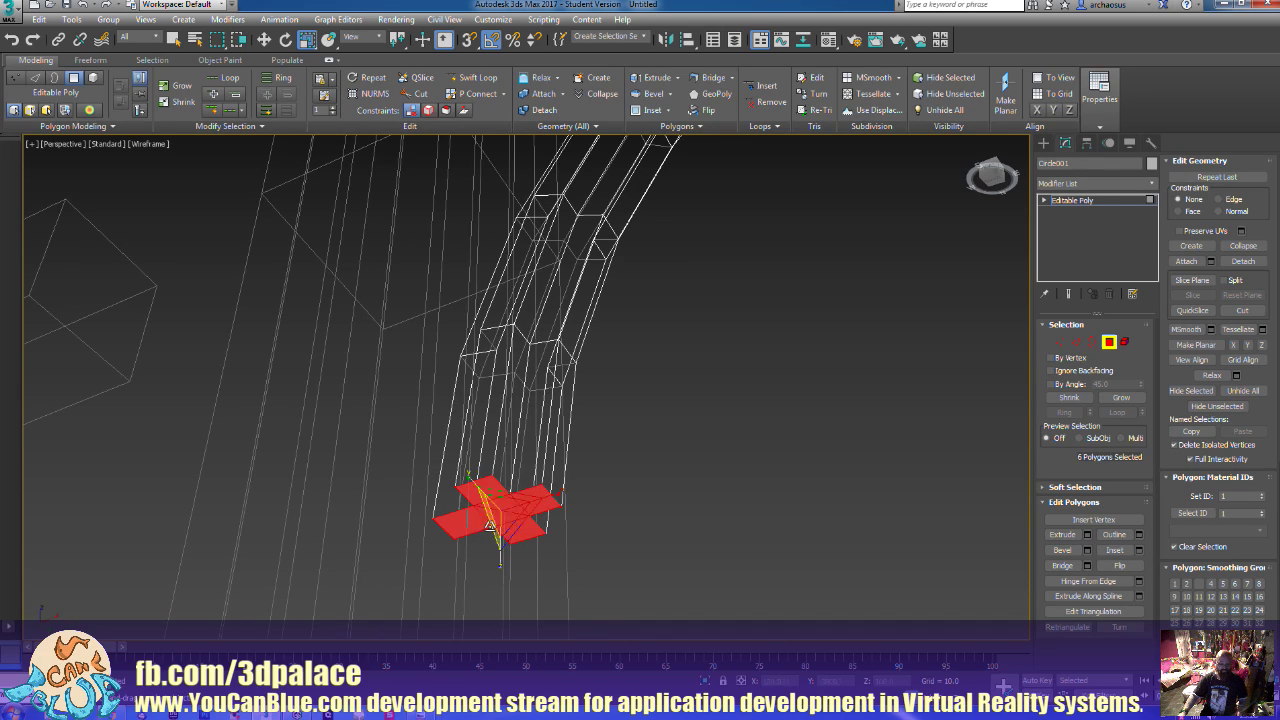
Extrude the selected end polygons straight down to roughly the height of the figures' heads
scroll(510, 515, "down", 4)
mouse_move(516, 515)
middle_mouse_down("alt")
mouse_move(535, 550)
mouse_move(520, 526)
middle_mouse_up("alt")
left_click(1061, 535)
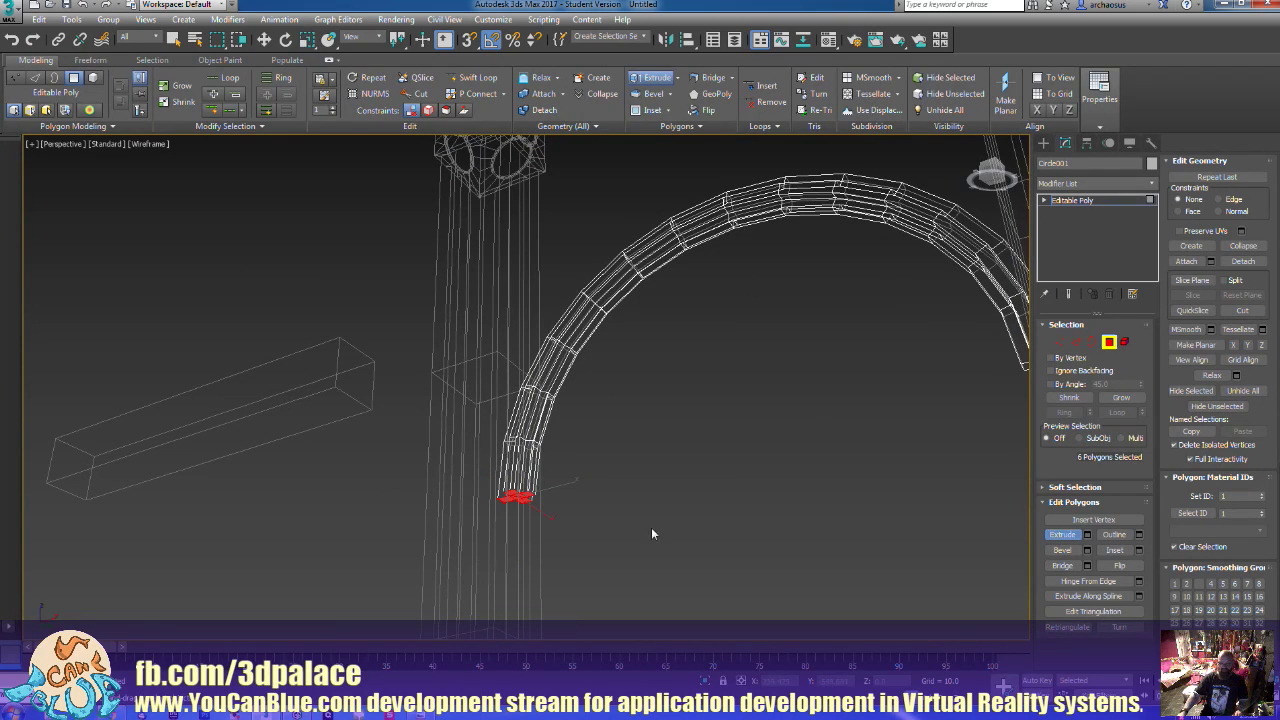
left_click_drag(524, 487, 524, 268)
scroll(667, 574, "down", 4)
middle_click_drag(667, 574, 676, 477)
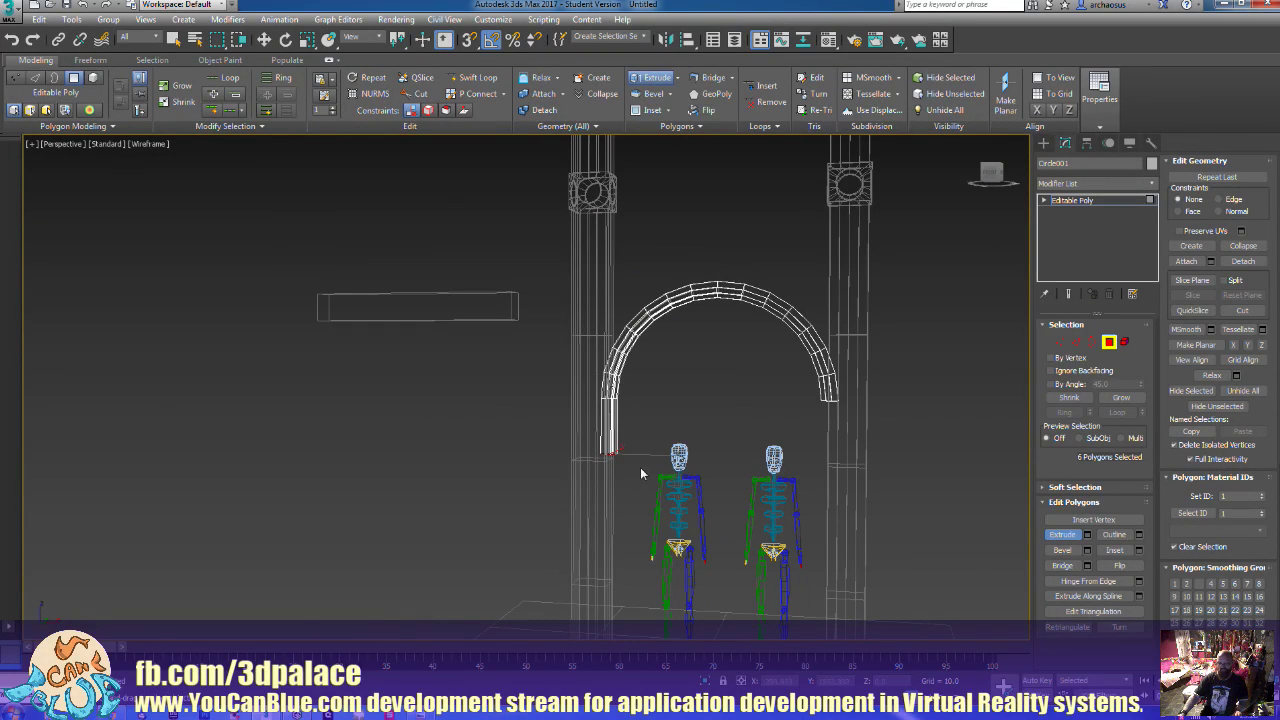
Select the whole extruded section below the arch, detach it as a separate object and leave polygon editing
left_click_drag(640, 467, 585, 441)
key("w")
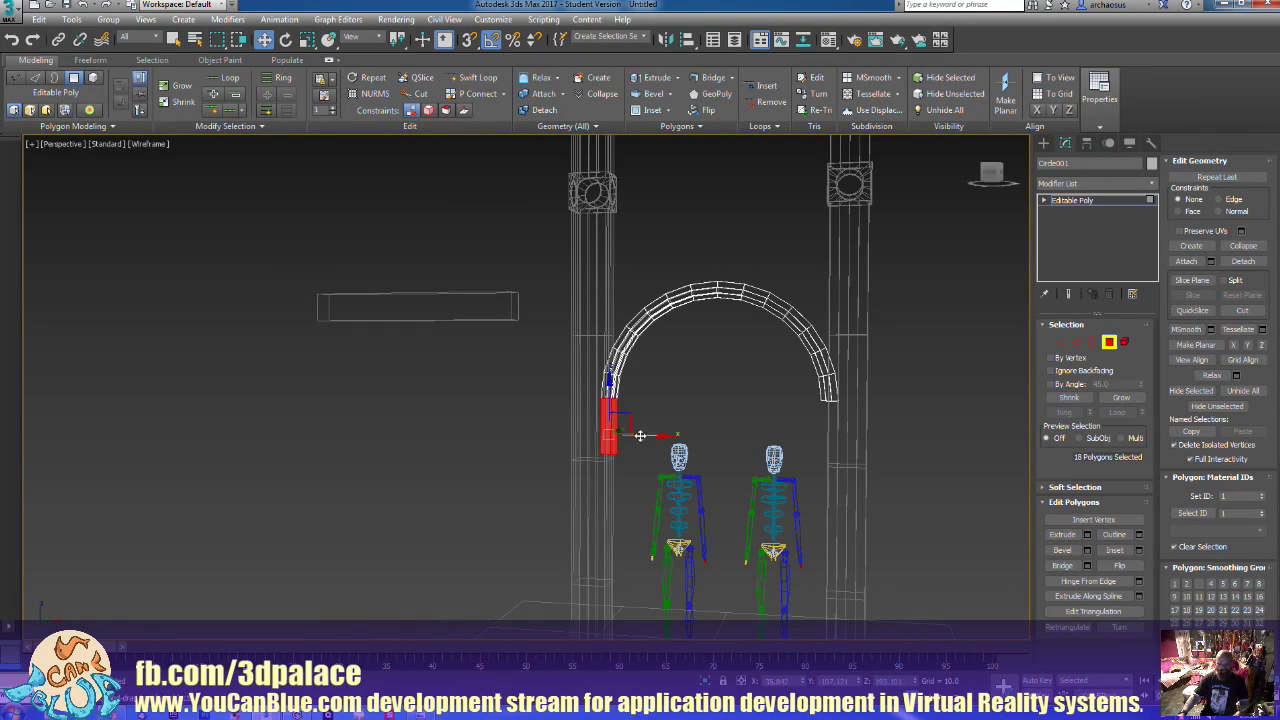
left_click(1243, 261)
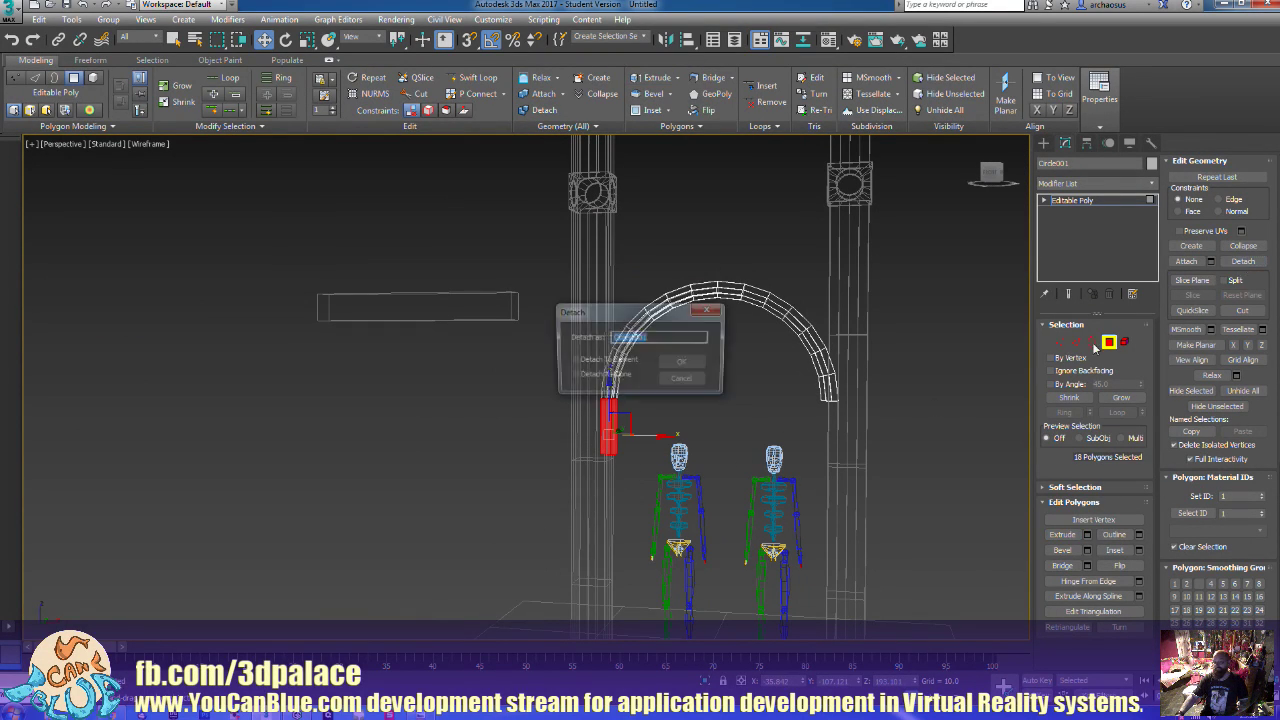
left_click(683, 362)
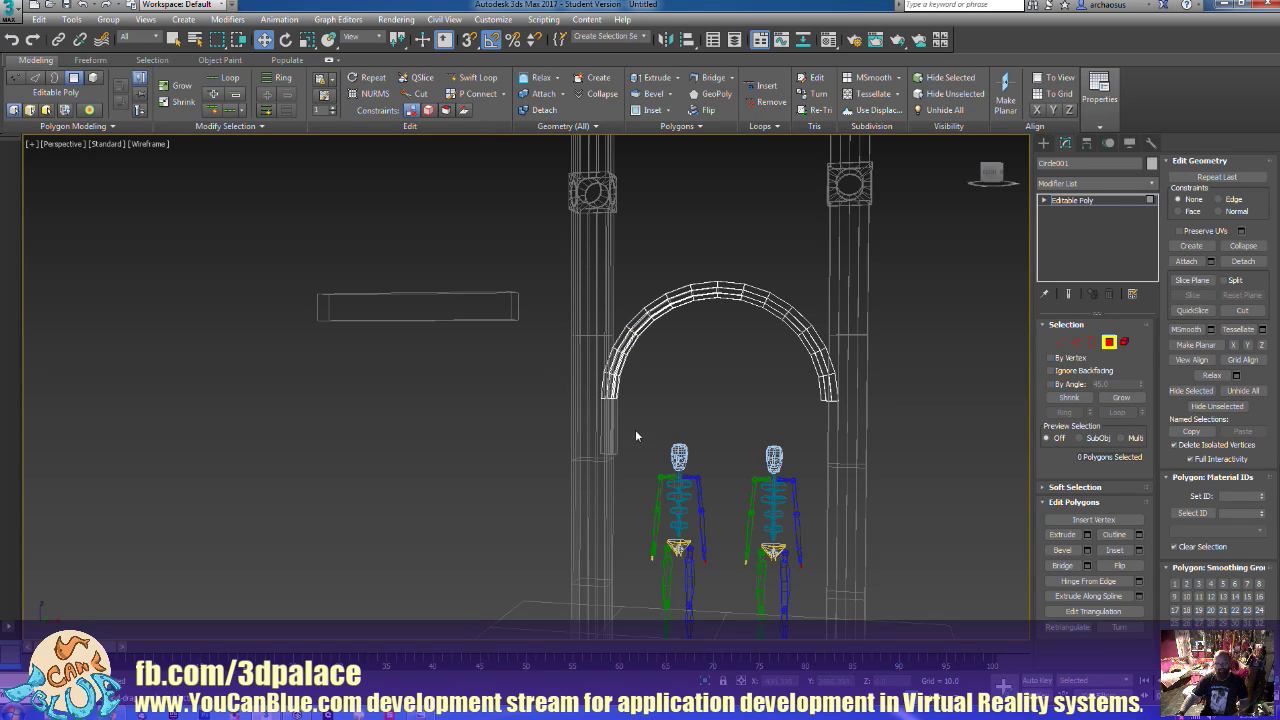
left_click(1108, 342)
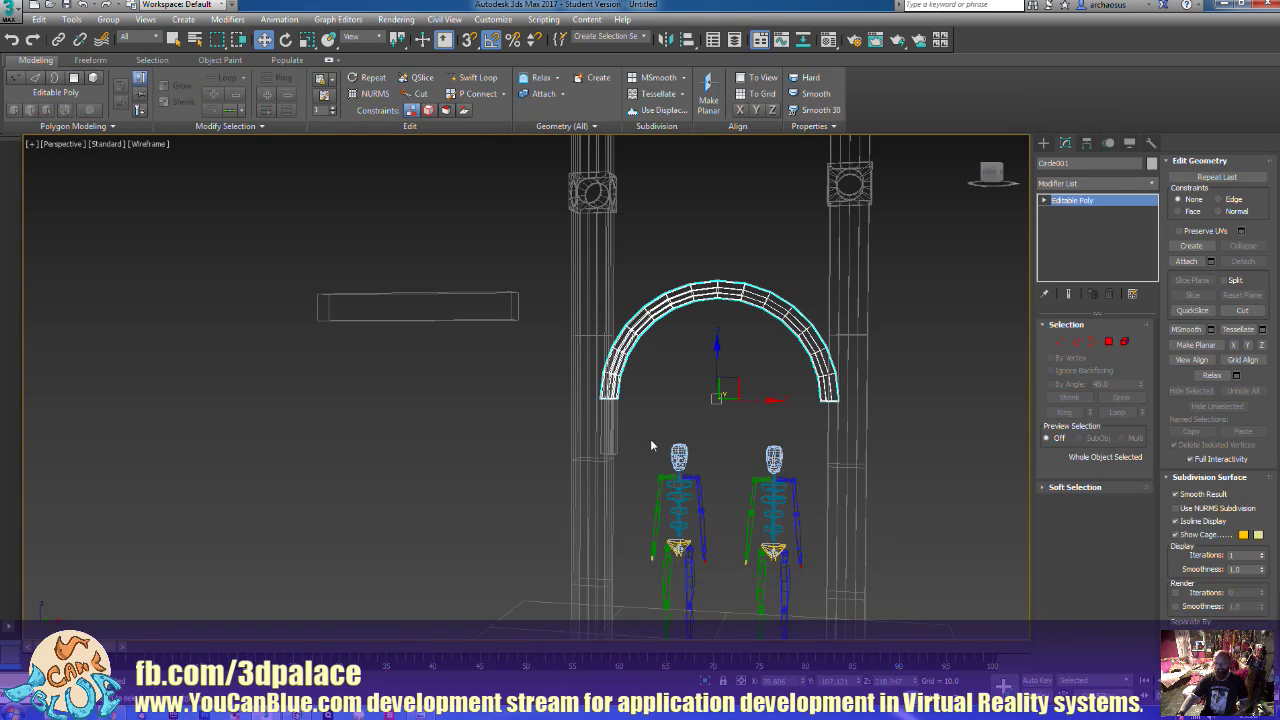
Move the detached piece along X into the opening between the pillars and centre its pivot to the object
left_click(614, 435)
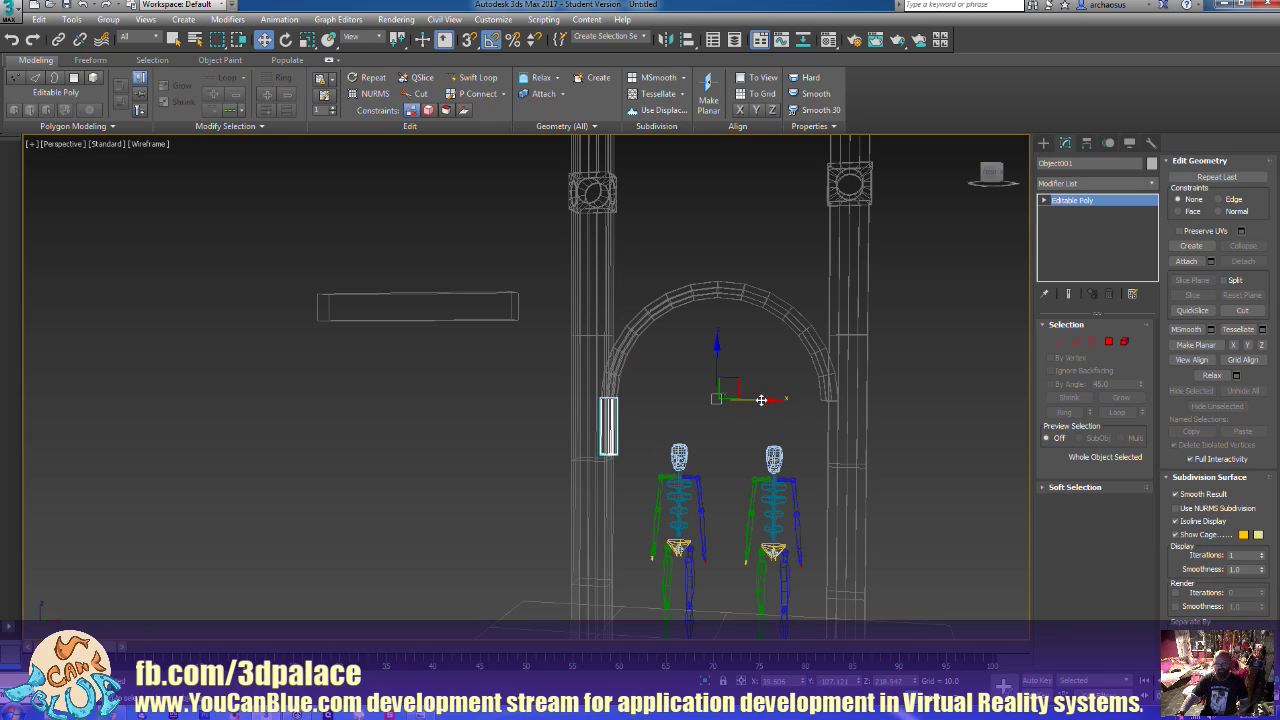
left_click_drag(761, 400, 862, 401)
left_click(1085, 146)
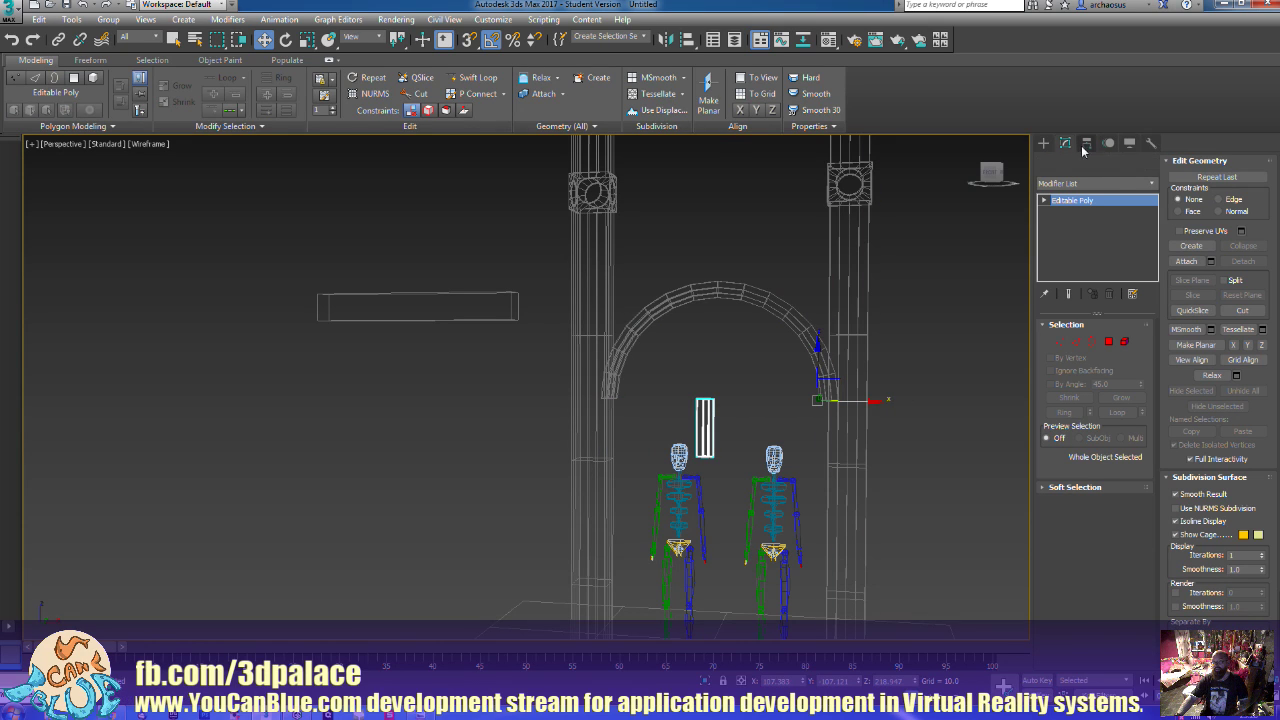
left_click(1094, 236)
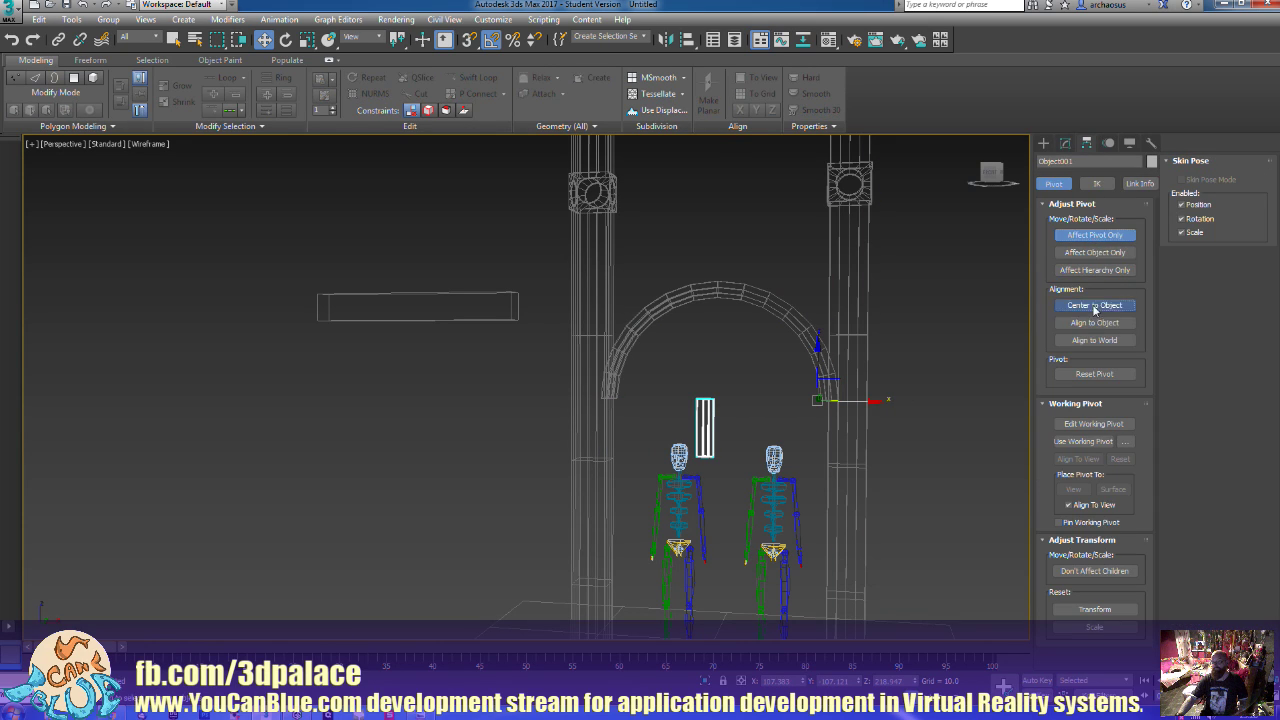
left_click(1094, 305)
left_click(1100, 235)
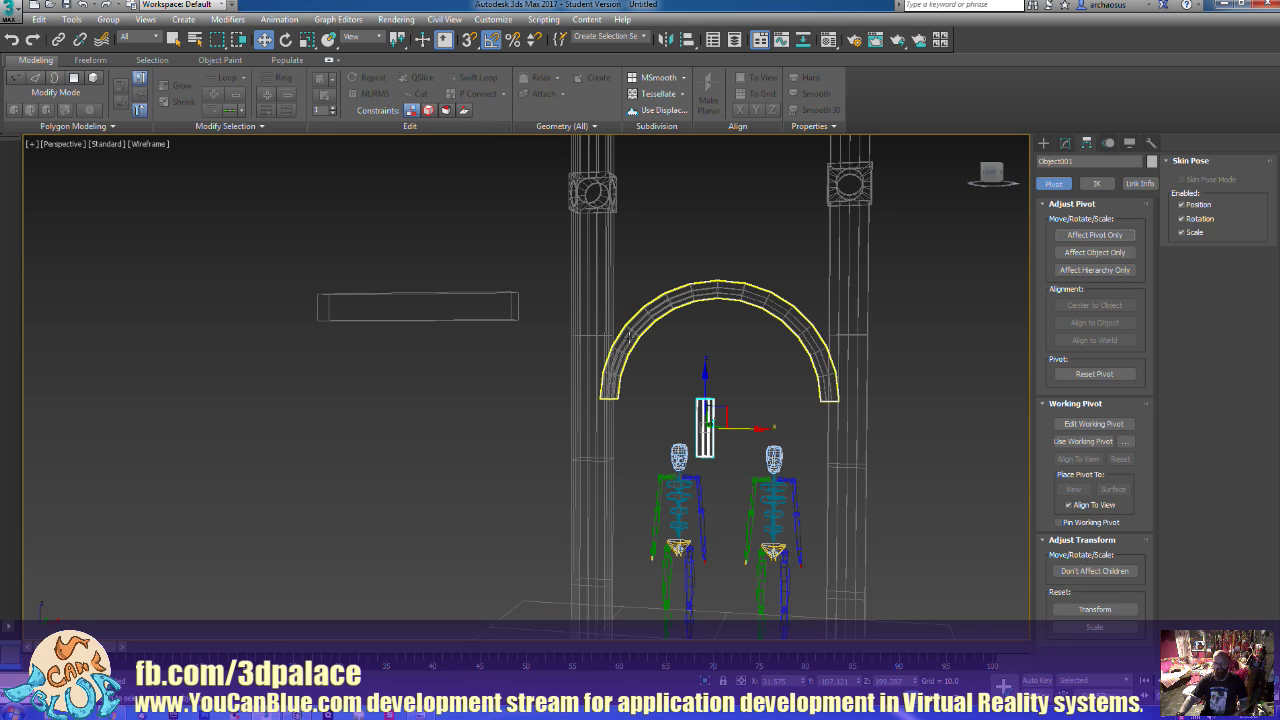
Return to shaded display, select the arch and isolate it from the rest of the scene
key("F3")
mouse_move(635, 393)
middle_mouse_down("alt")
mouse_move(641, 409)
mouse_move(634, 366)
middle_mouse_up("alt")
scroll(629, 396, "up", 7)
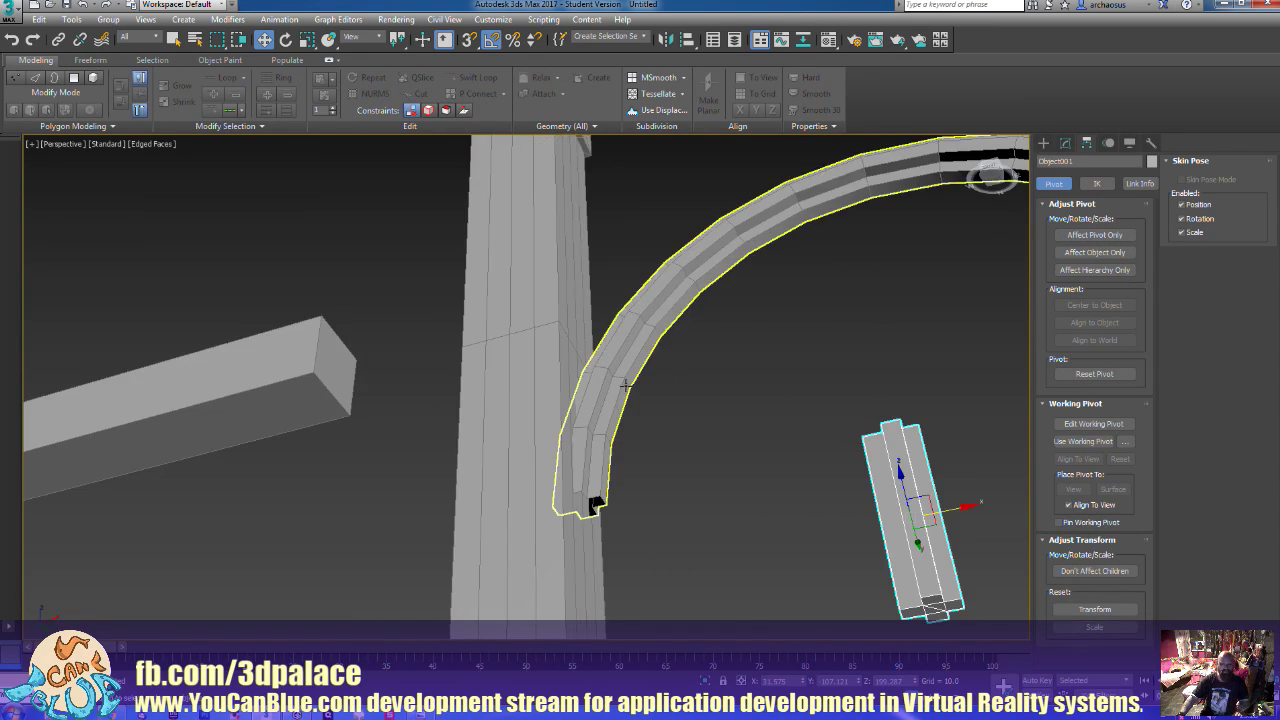
left_click(623, 385)
right_click(622, 383)
left_click(680, 295)
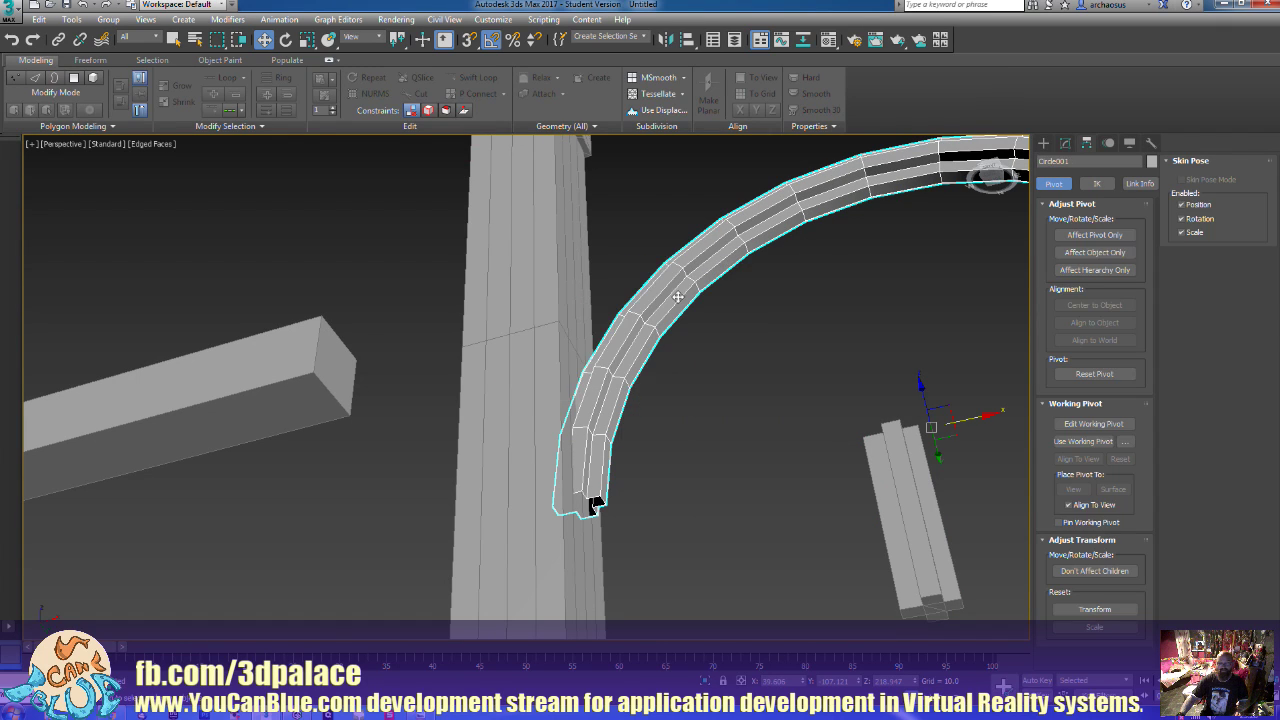
middle_click_drag(676, 465, 705, 423)
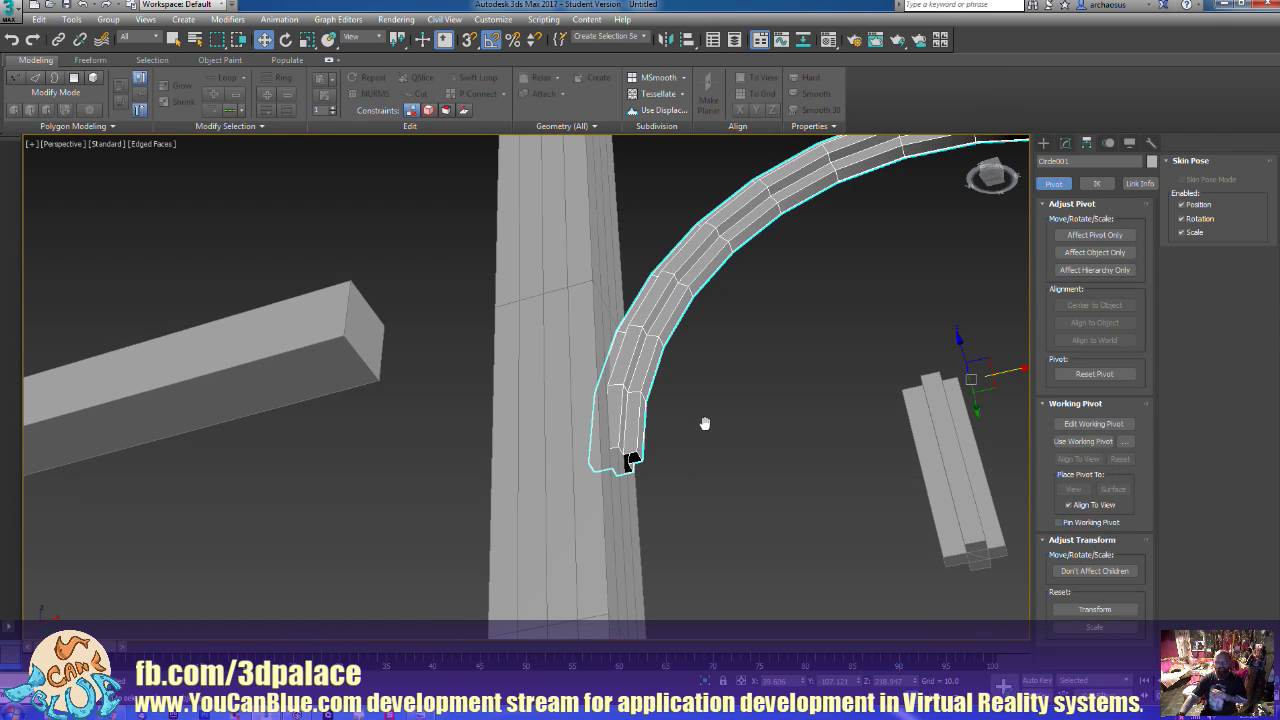
right_click(648, 347)
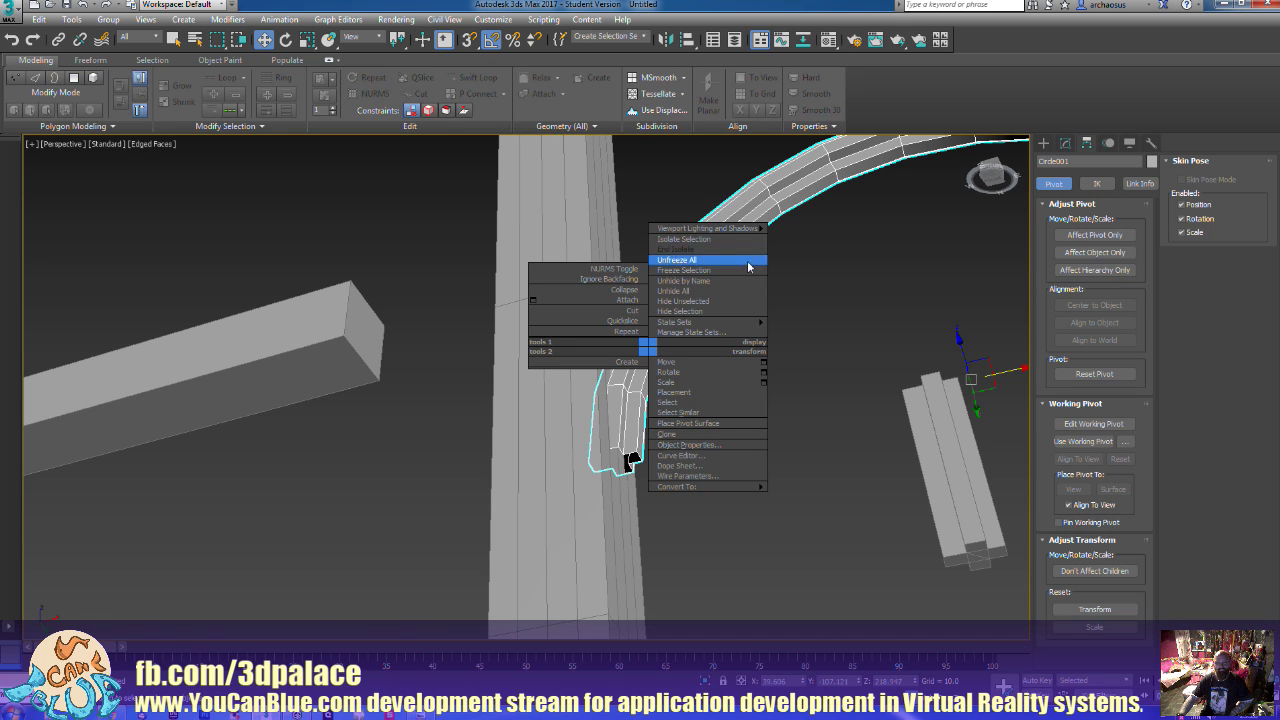
left_click(718, 239)
middle_click_drag(495, 508, 764, 393)
left_click(650, 436)
left_click(465, 443)
middle_click_drag(465, 442, 634, 408, "alt")
Bridge opposite border edges at the arch's open left end until the cross-shaped opening is fully capped
left_click(1066, 145)
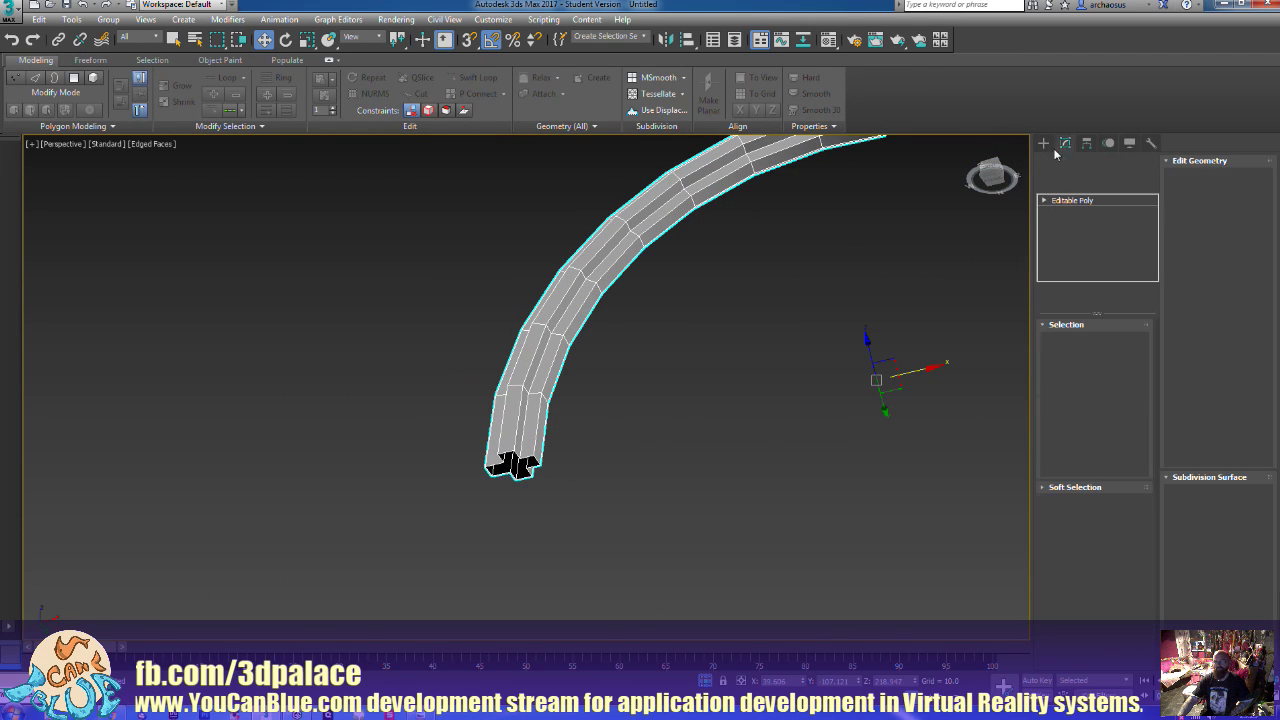
scroll(740, 383, "up", 3)
middle_click_drag(629, 424, 716, 410)
scroll(716, 410, "up", 3)
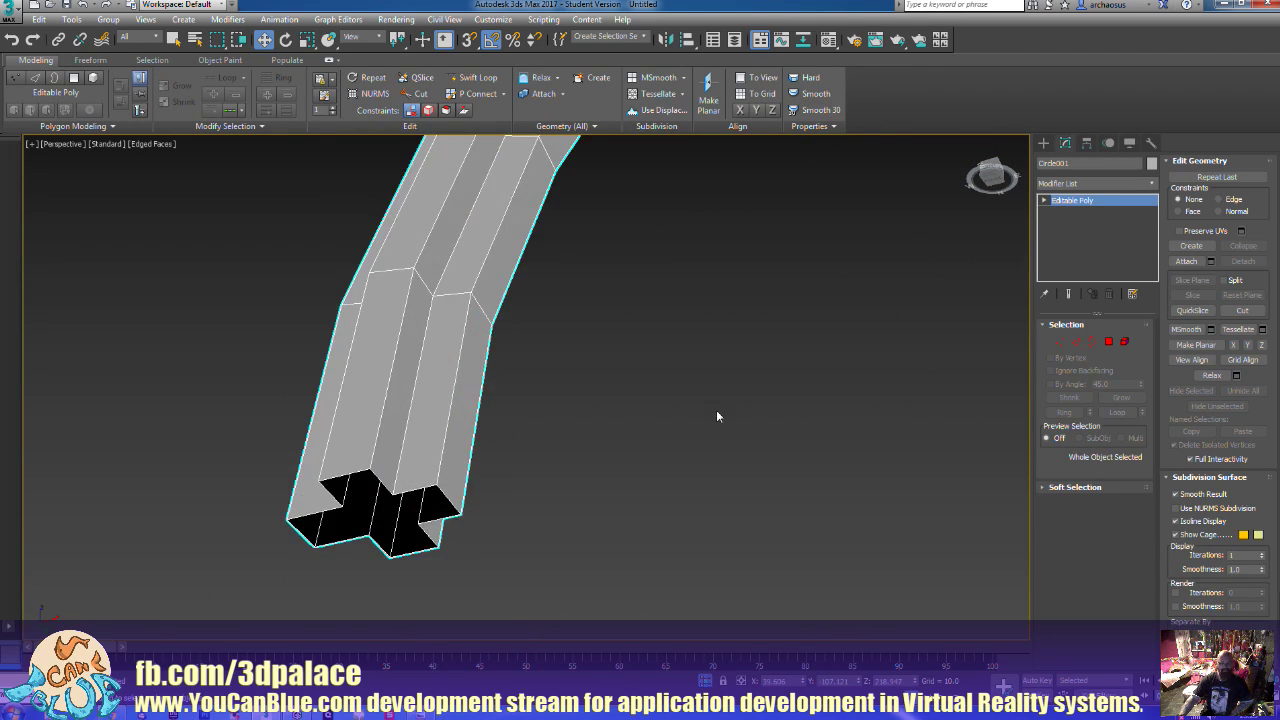
middle_click_drag(569, 449, 713, 427)
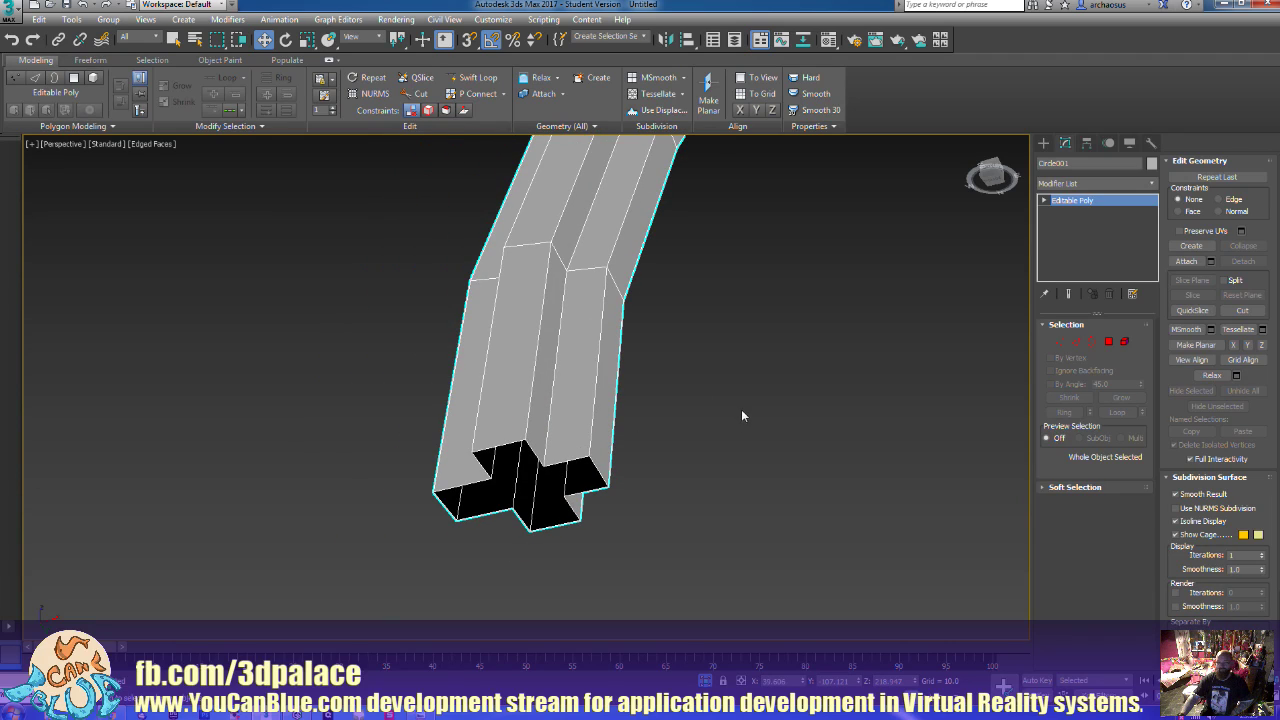
left_click(1076, 342)
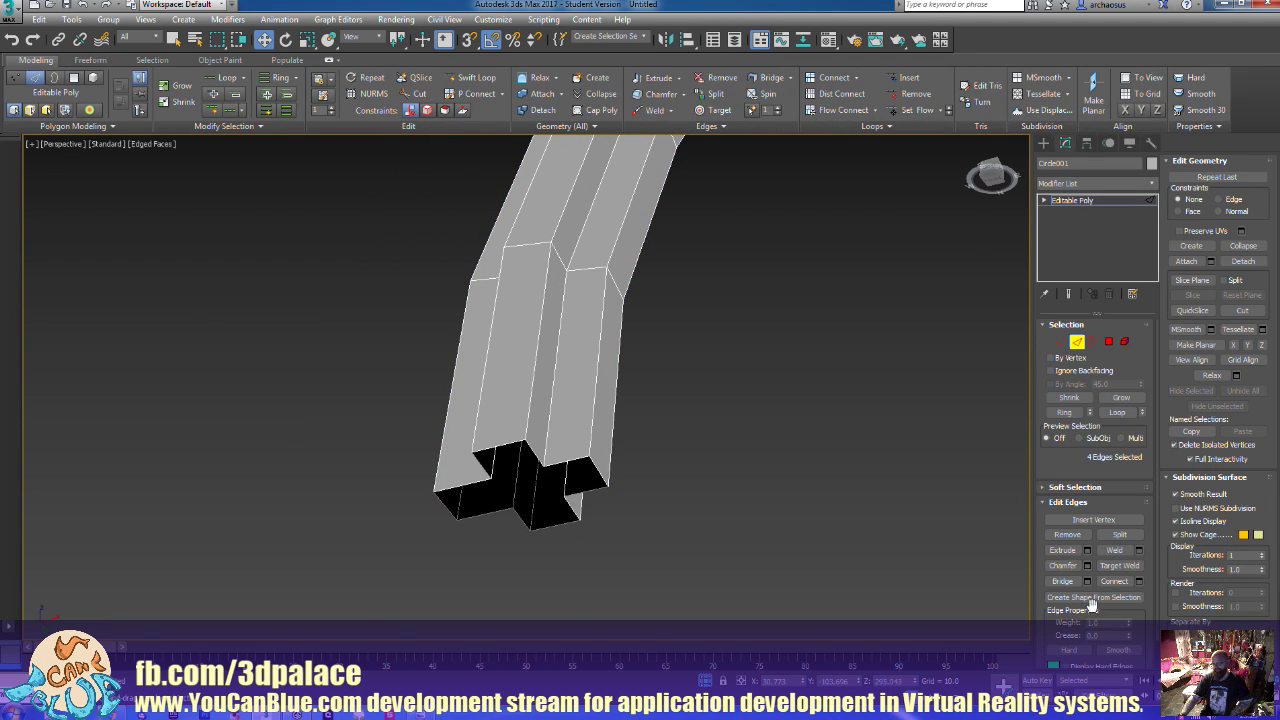
left_click(1062, 581)
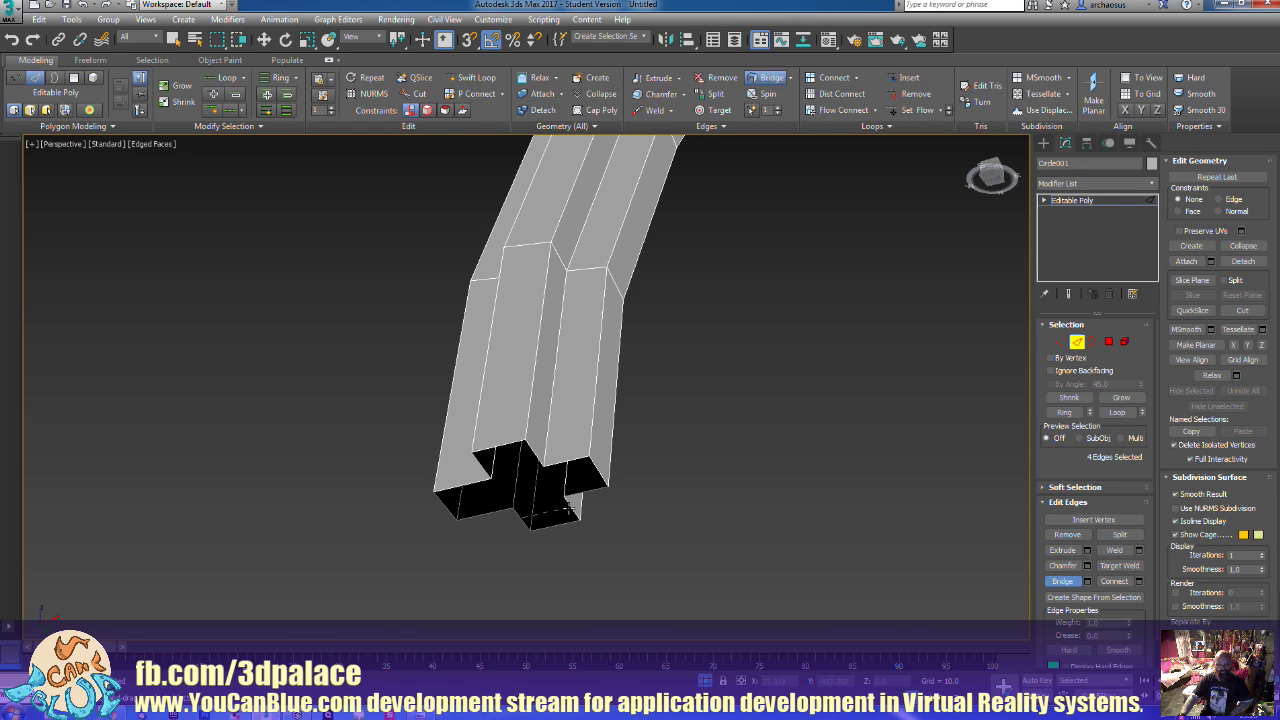
left_click(579, 498)
left_click(568, 461)
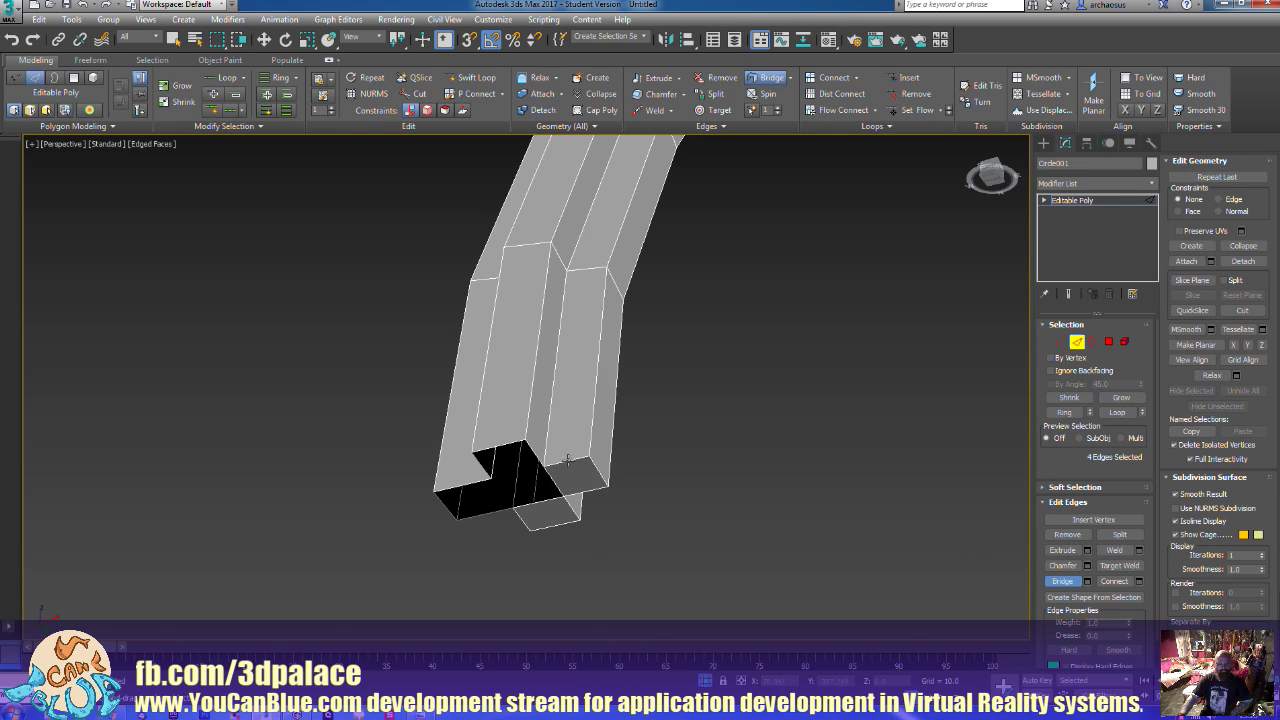
left_click(481, 462)
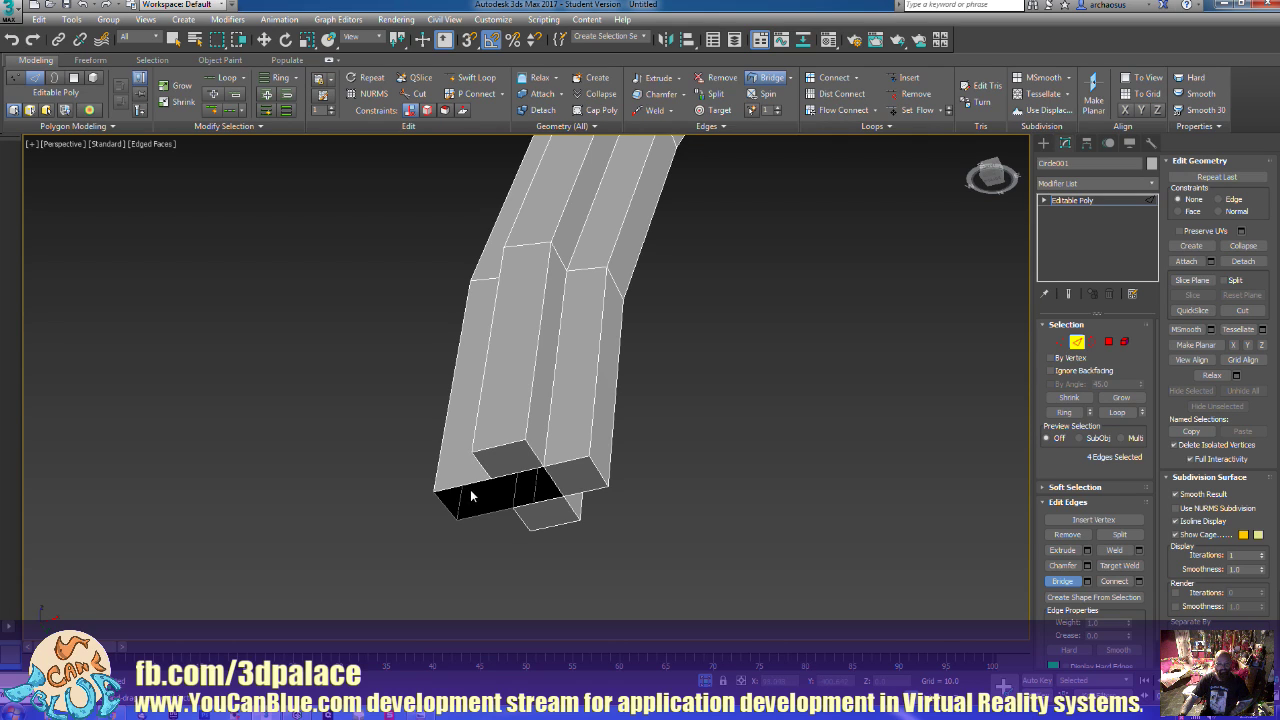
left_click(485, 513)
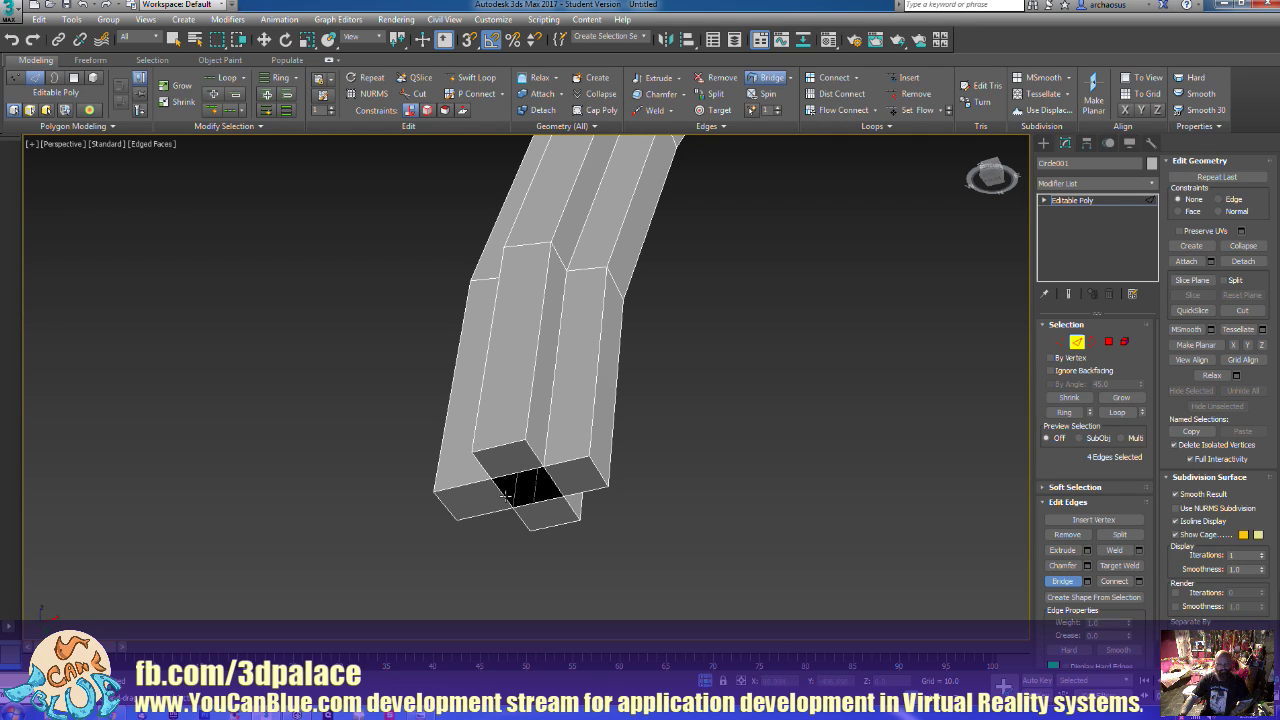
left_click(553, 486)
right_click(686, 482)
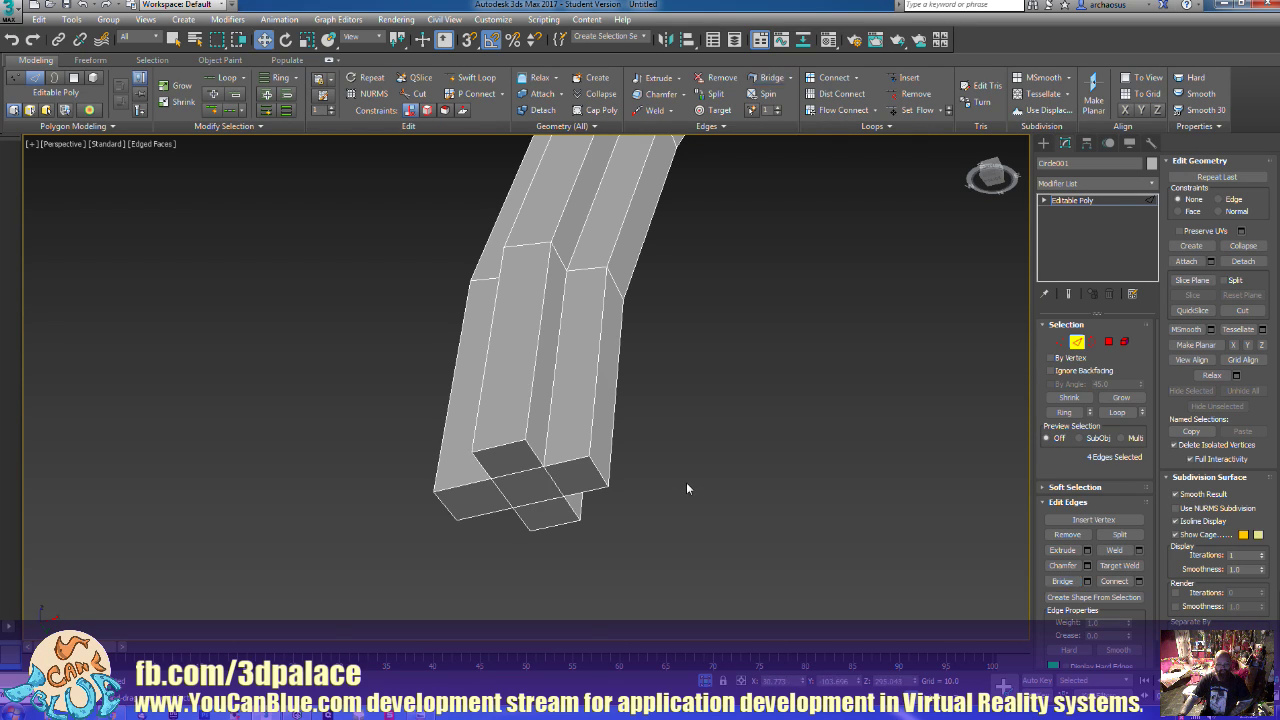
End the arch's isolation to bring back the full scene and clear the edge selection
scroll(700, 486, "down", 6)
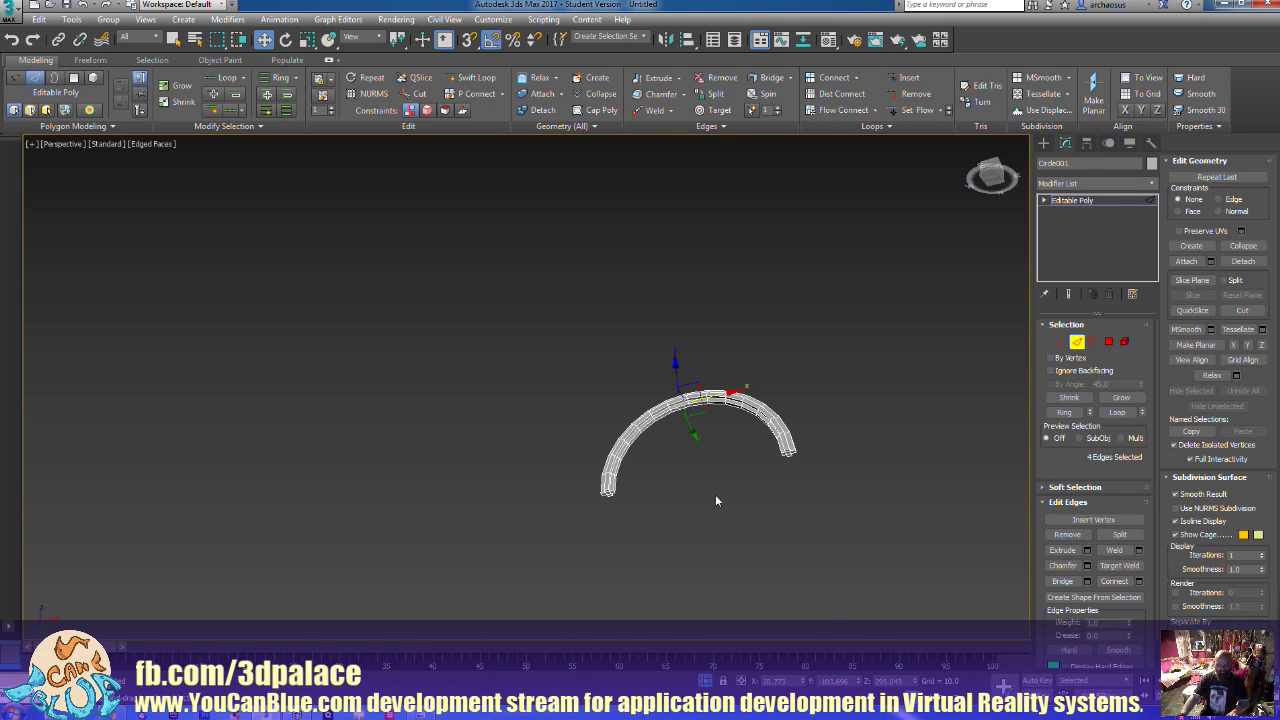
right_click(716, 492)
left_click(750, 385)
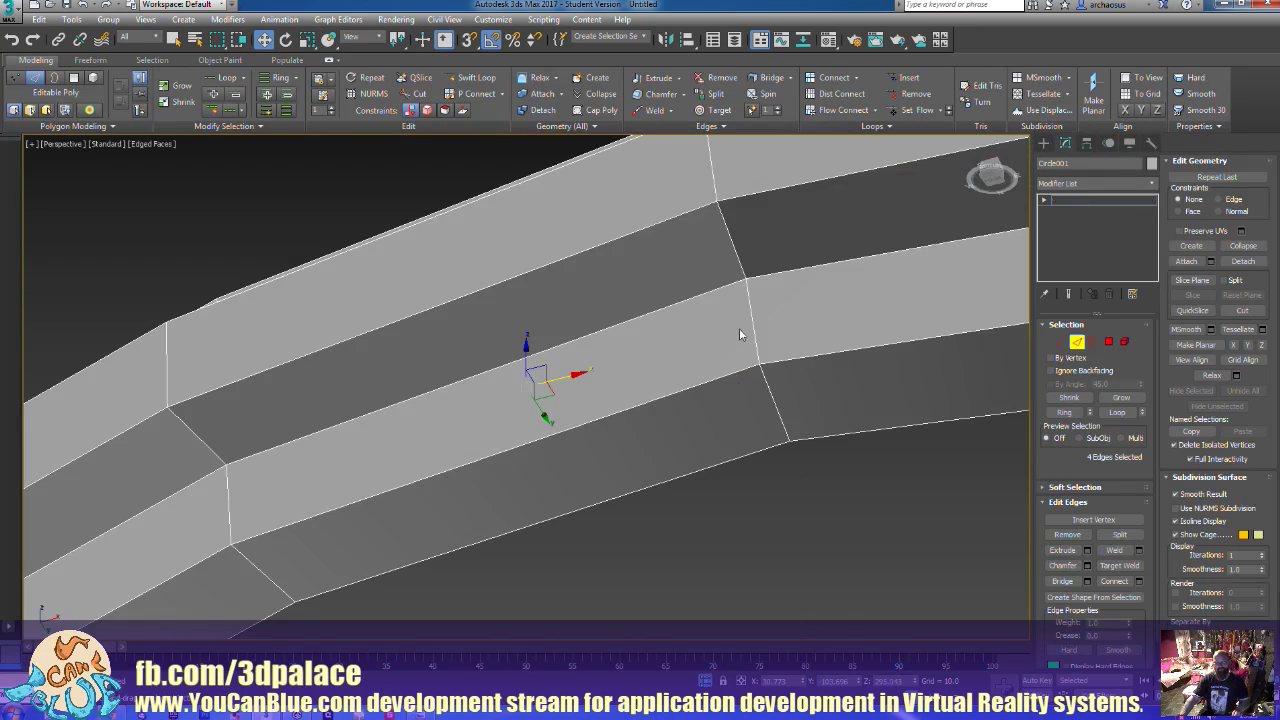
right_click(741, 520)
left_click(780, 424)
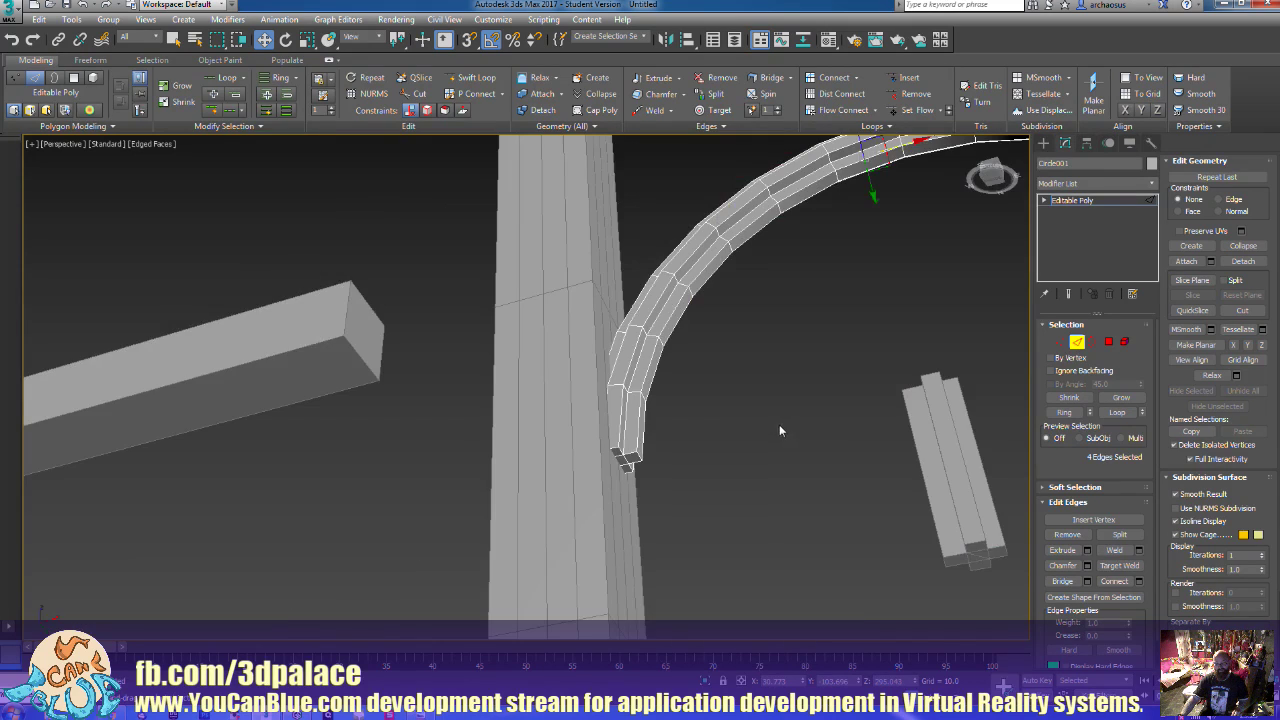
left_click(788, 466)
Create a cylinder on the underside of the arch's lower end beside the pillar, radius about 6.7 and height about 2.8
scroll(788, 466, "down", 5)
middle_click_drag(791, 474, 718, 484)
scroll(718, 484, "up", 5)
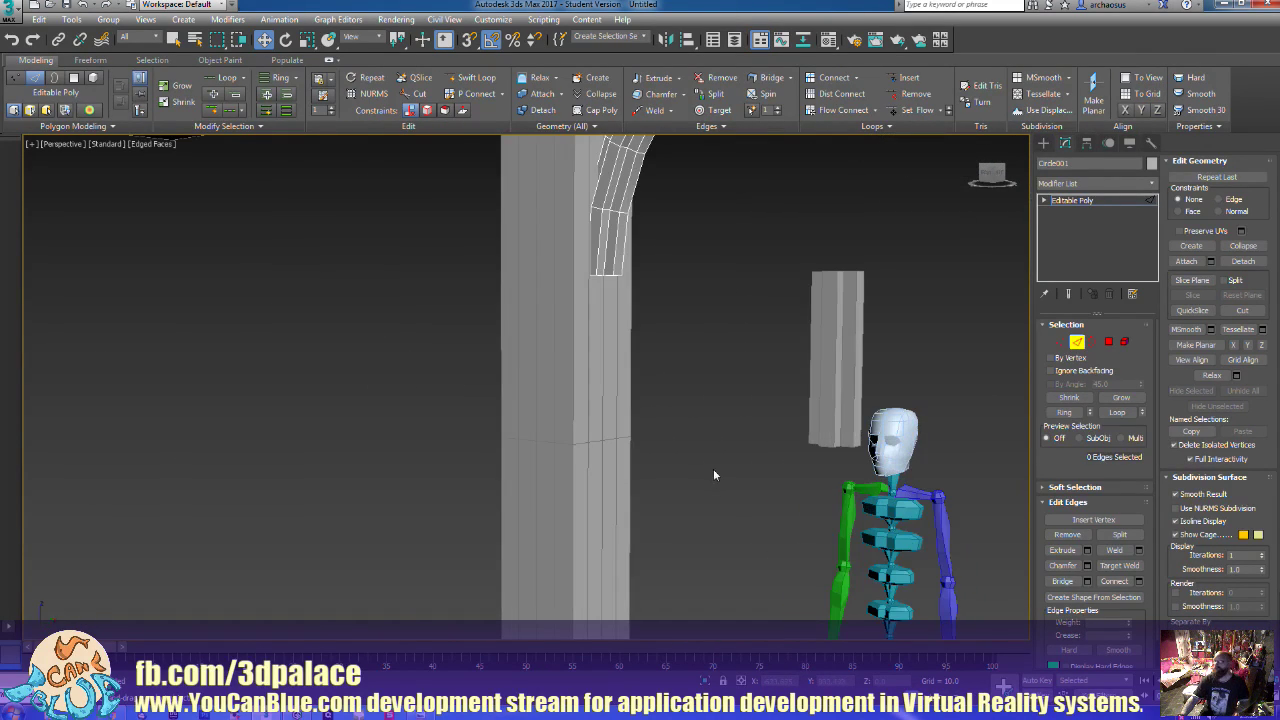
scroll(657, 467, "up", 4)
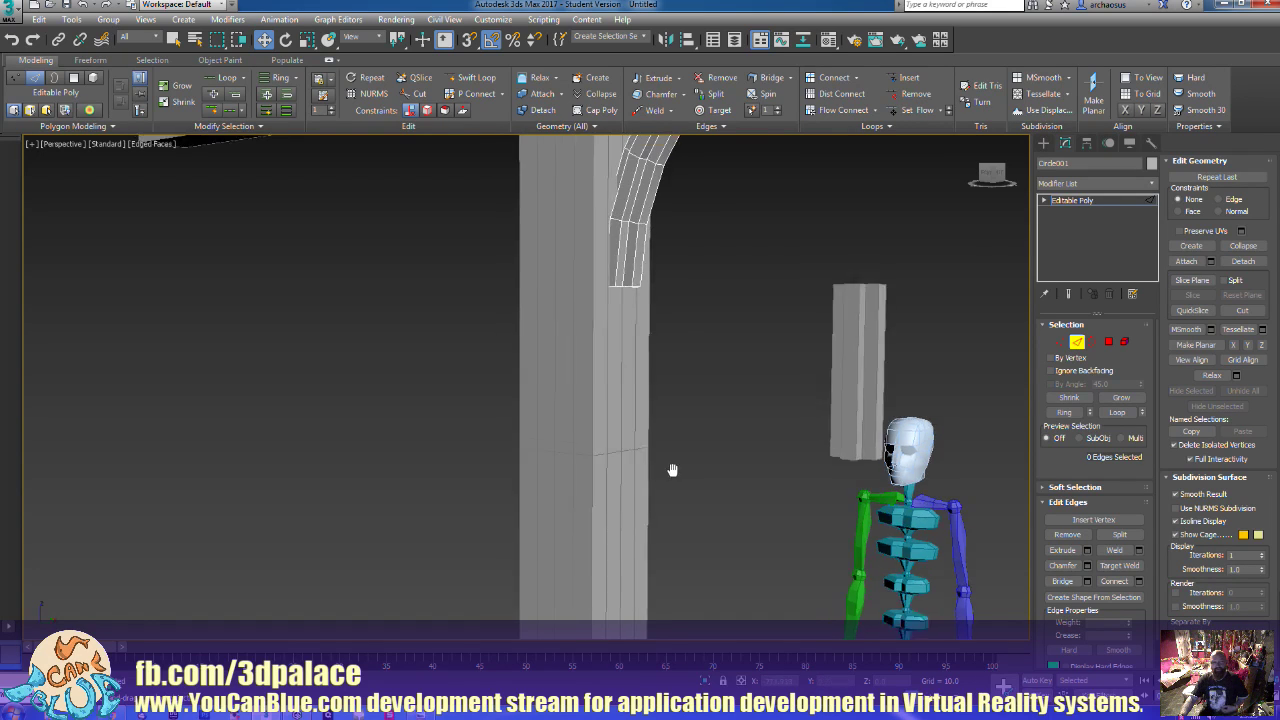
middle_click_drag(691, 397, 727, 493)
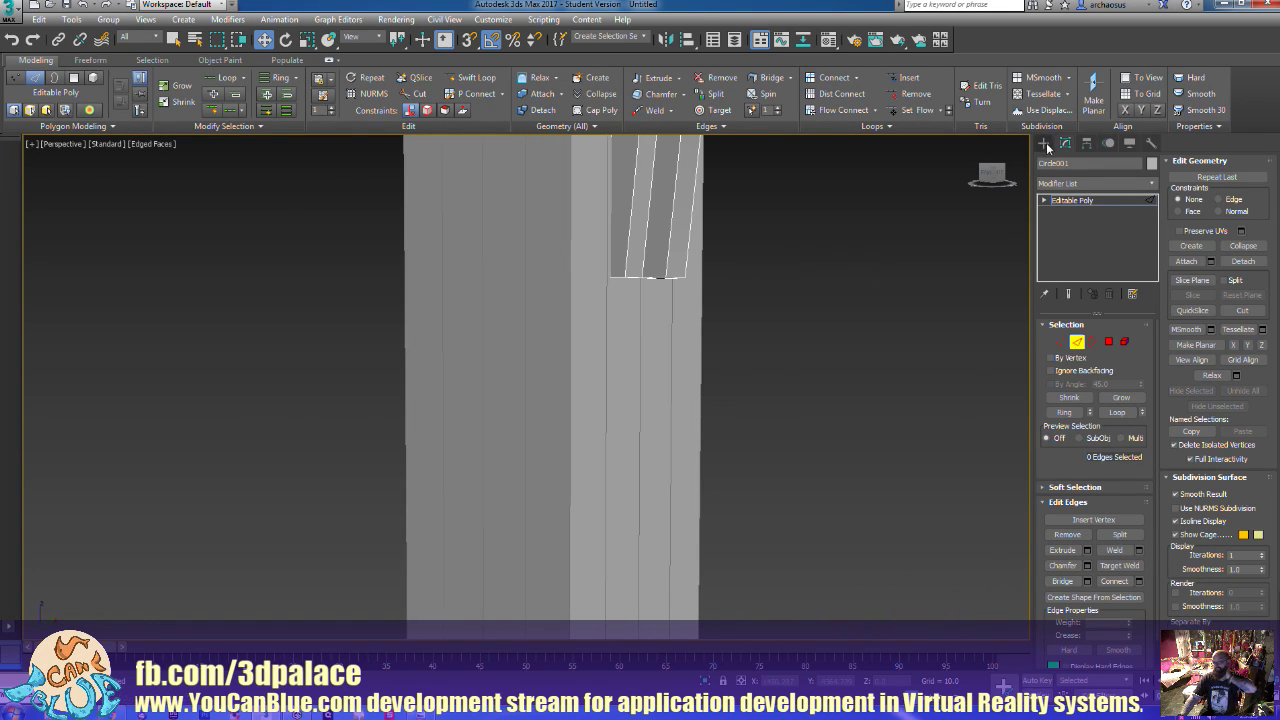
left_click(1043, 143)
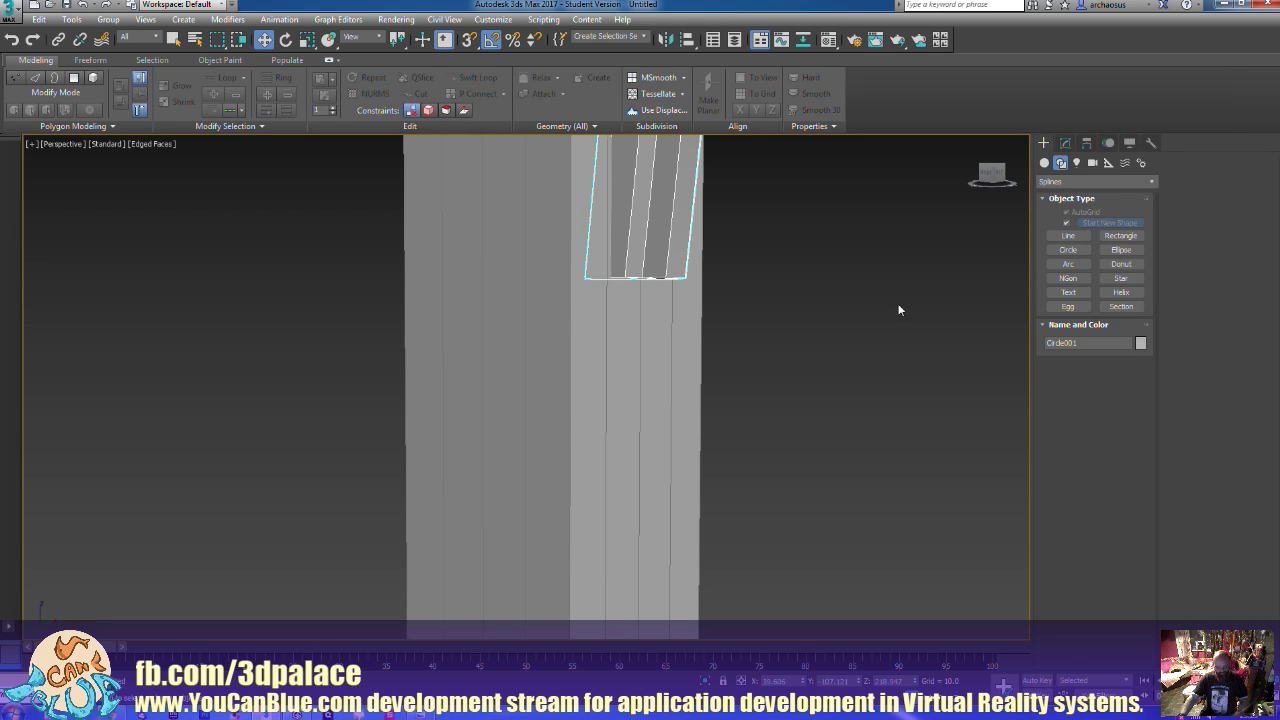
mouse_move(897, 329)
middle_mouse_down()
mouse_move(904, 346)
mouse_move(900, 312)
middle_mouse_up()
middle_click_drag(888, 462, 877, 360)
left_click(1070, 249)
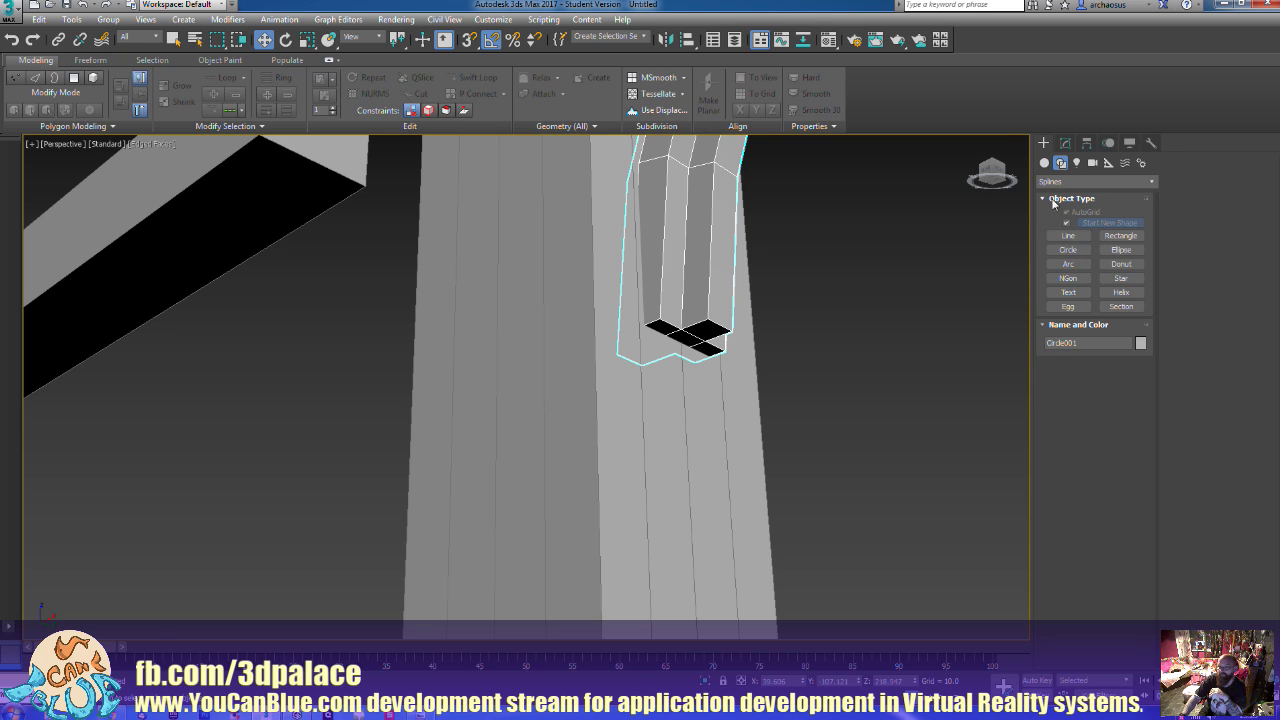
left_click(1045, 162)
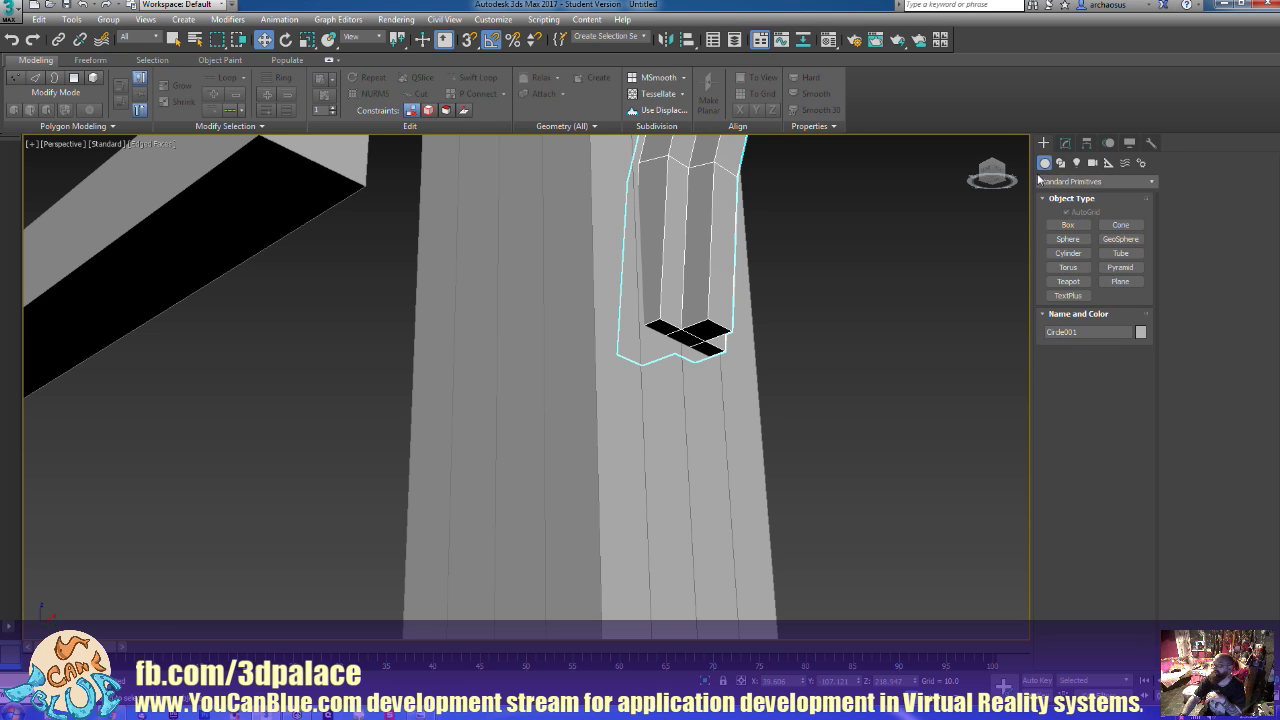
left_click(1062, 241)
left_click(1068, 253)
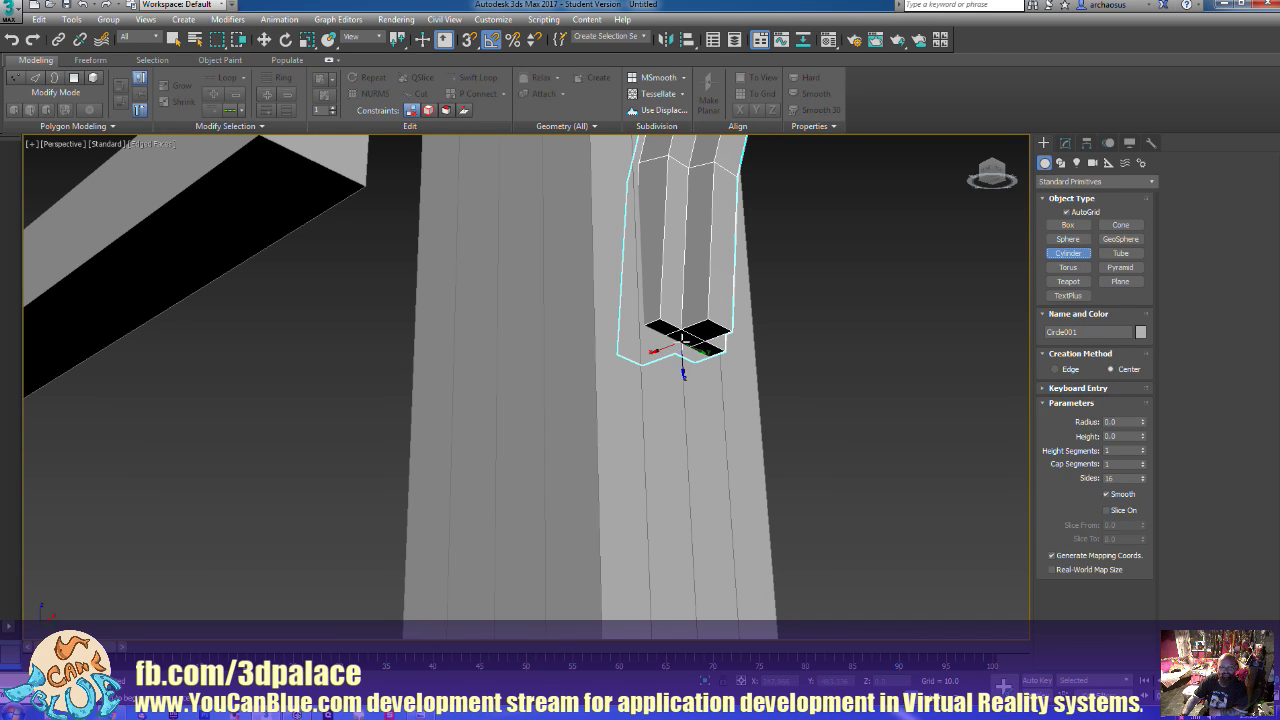
left_click_drag(683, 340, 699, 362)
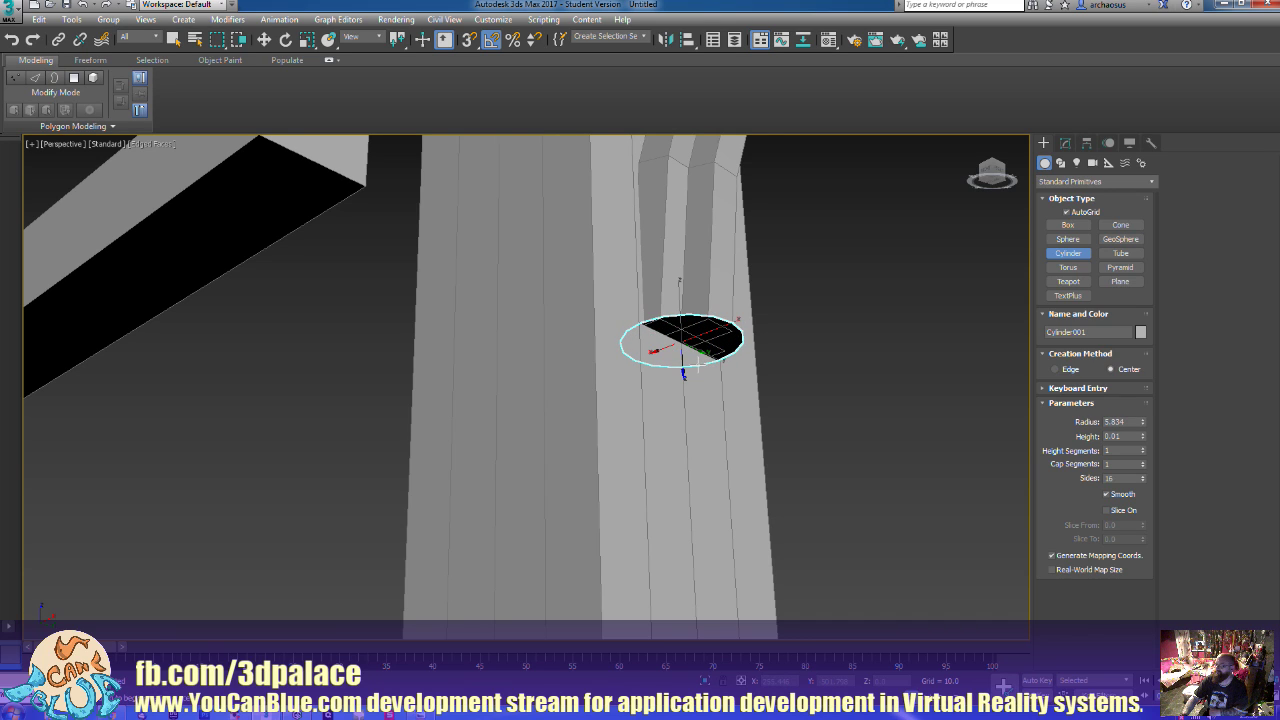
left_click_drag(699, 362, 699, 374)
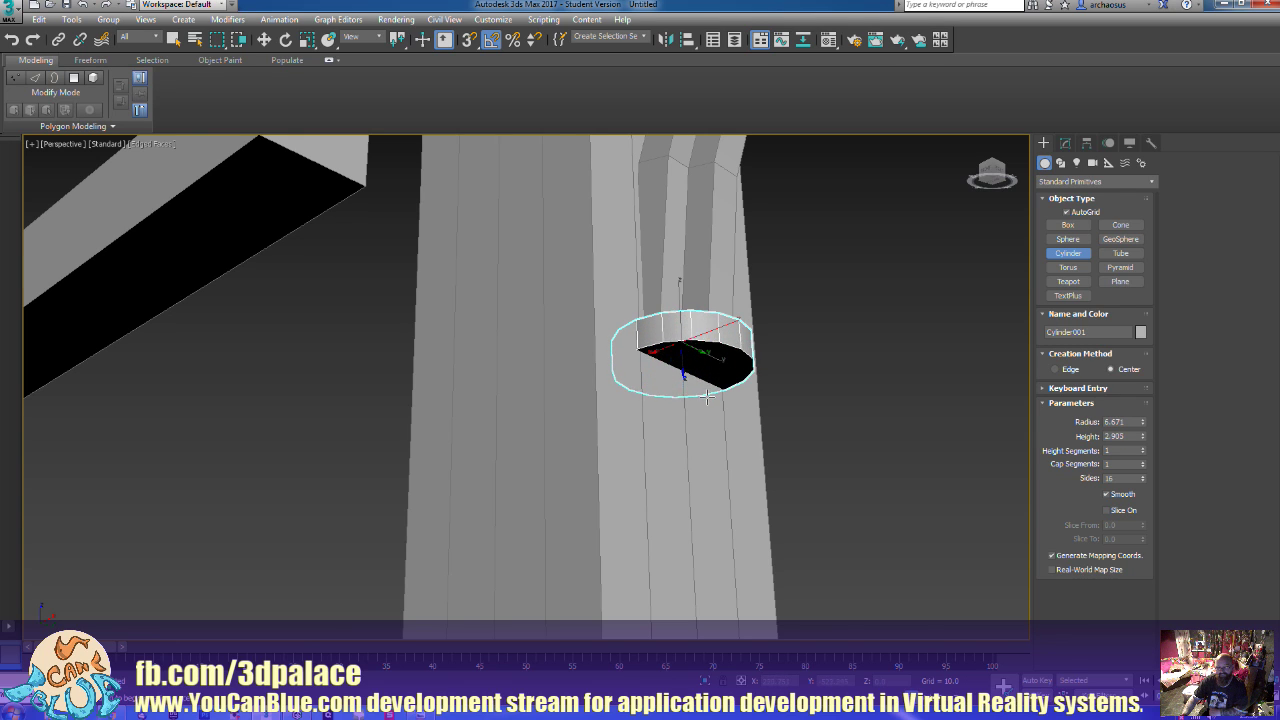
left_click(724, 396)
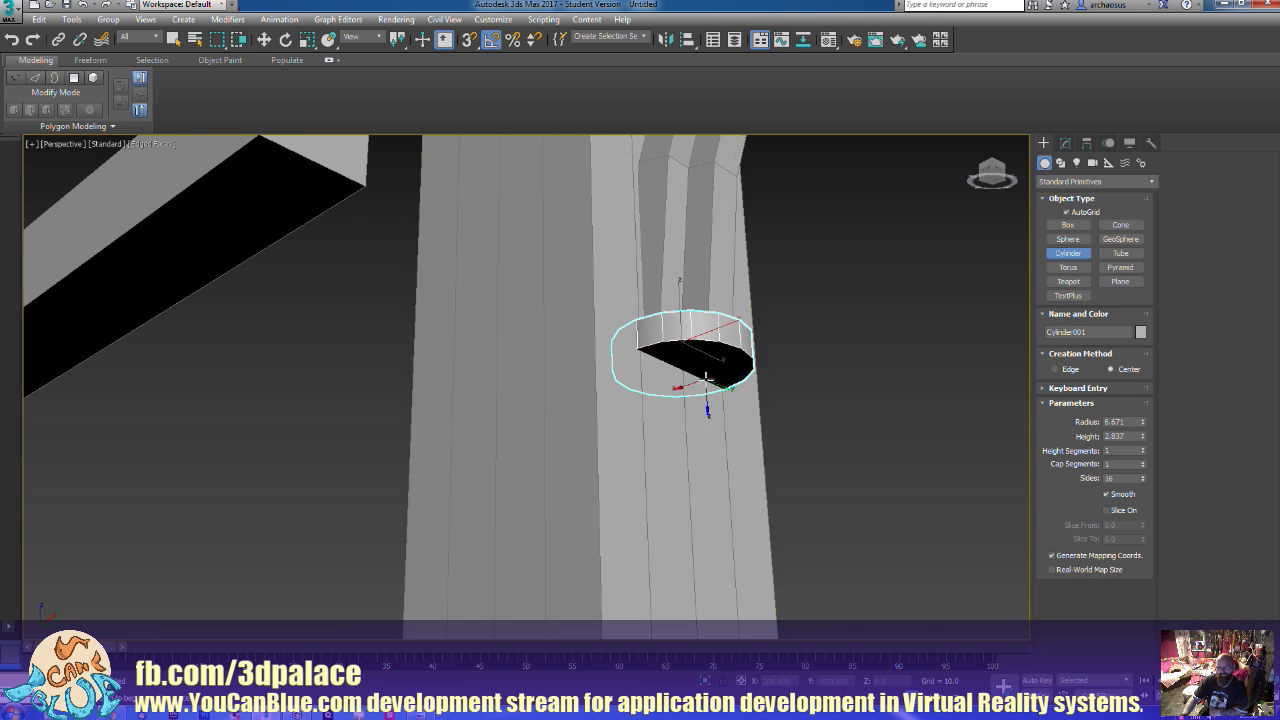
Finish creating the cylinder and convert it to an Editable Poly
key("w")
right_click(712, 372)
mouse_move(765, 510)
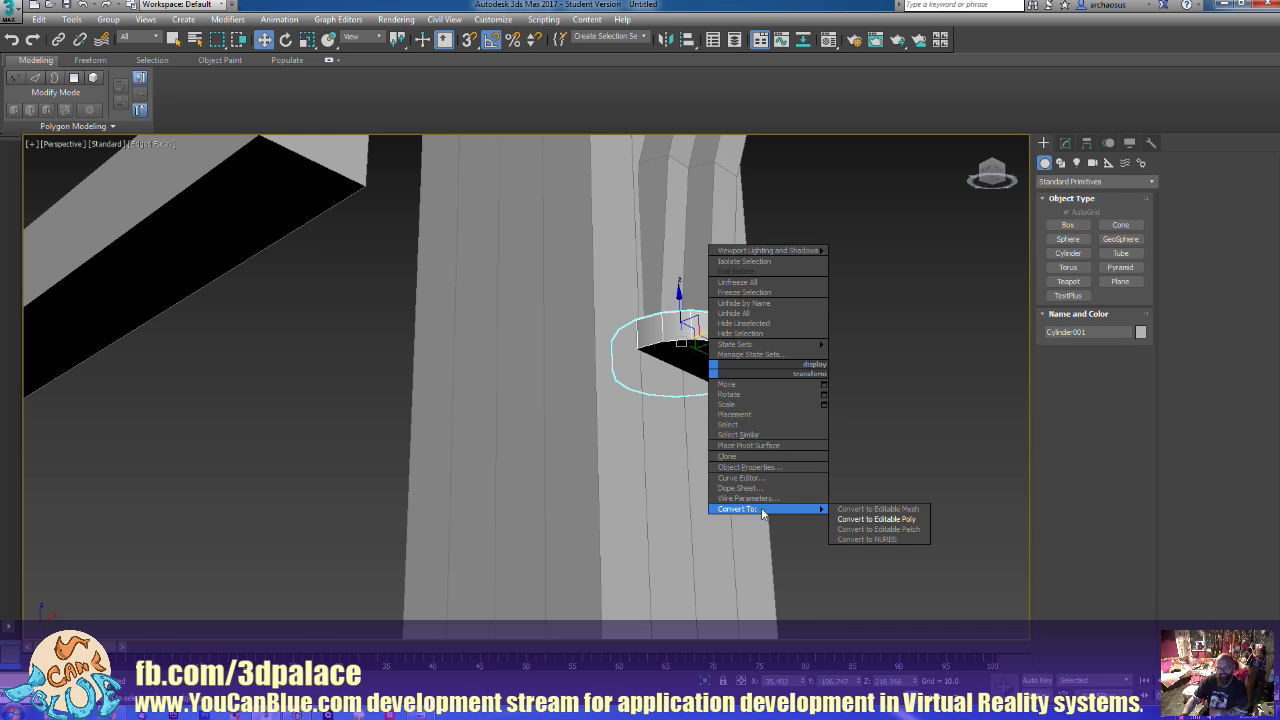
left_click(885, 523)
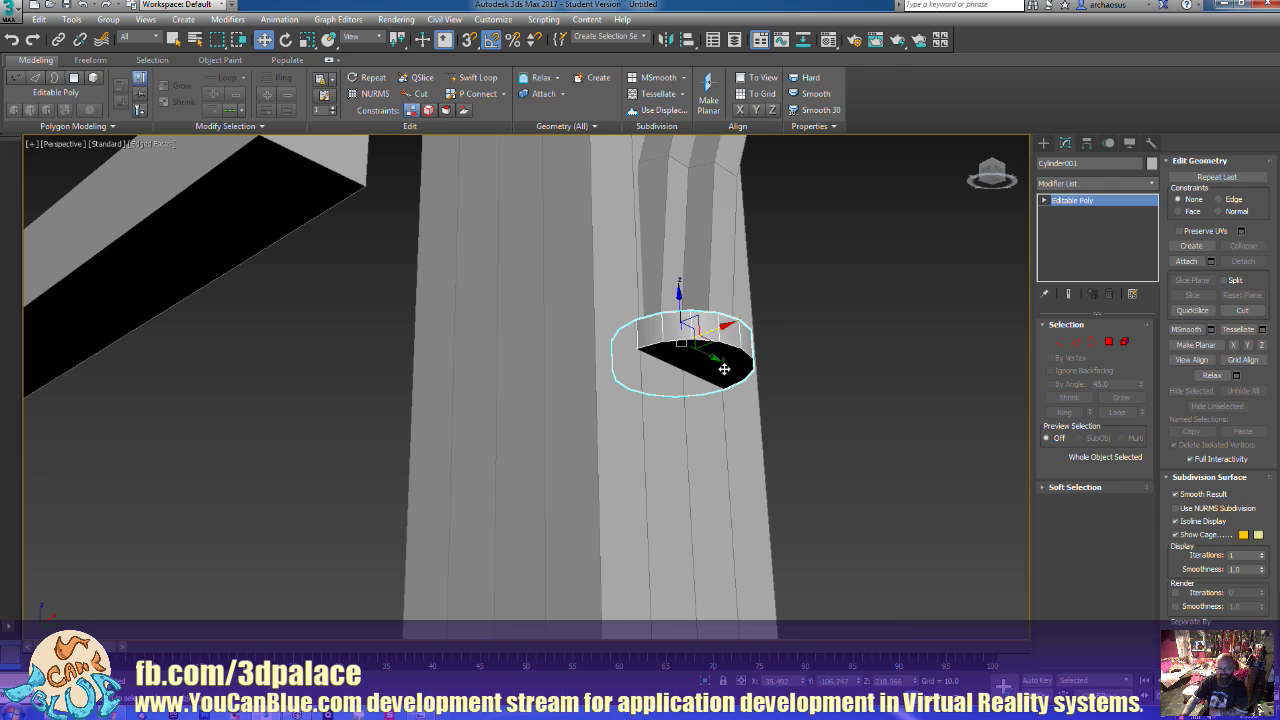
Select the cylinder's underside polygon and start Bevel on it
middle_click_drag(726, 363, 816, 391, "alt")
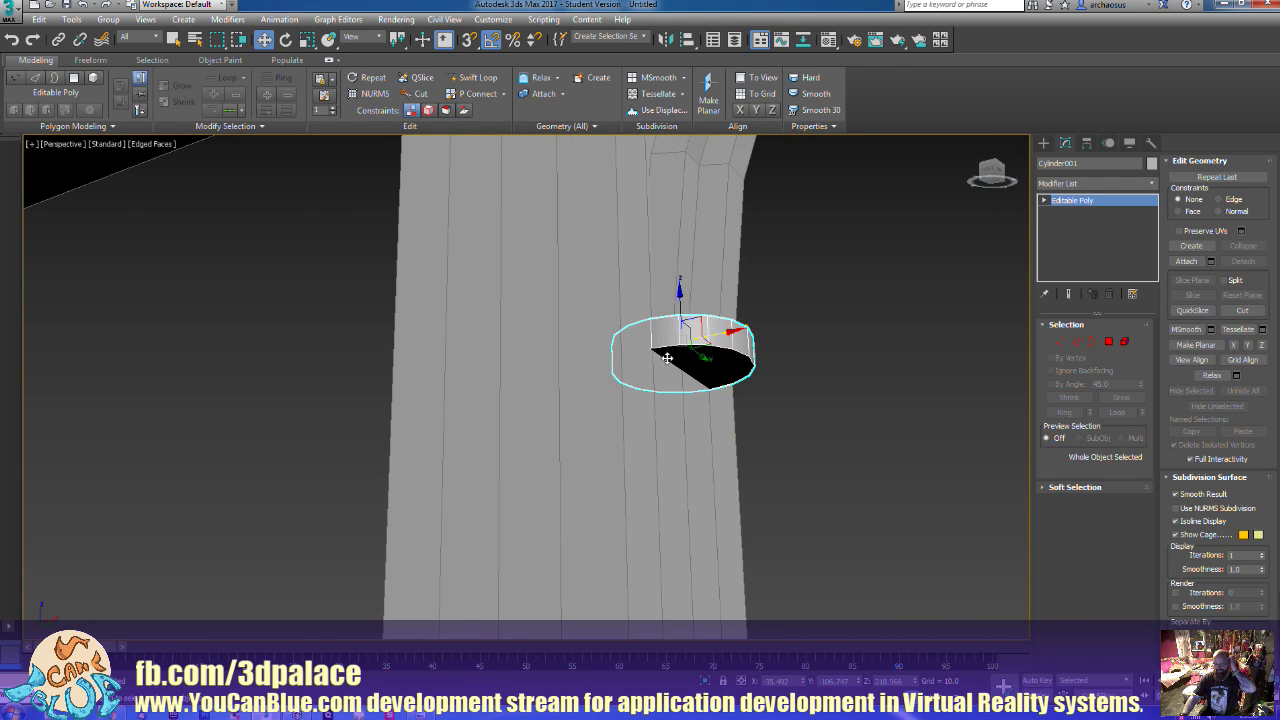
left_click(1109, 343)
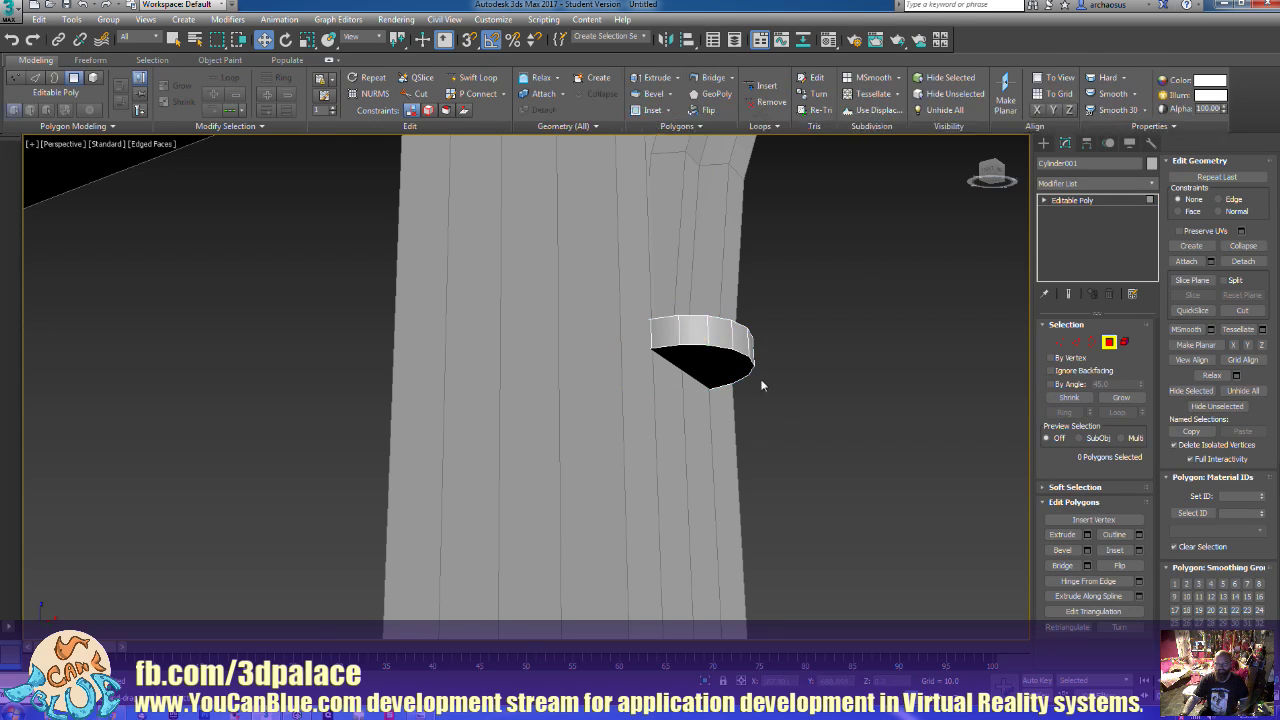
left_click(737, 368)
left_click(1062, 550)
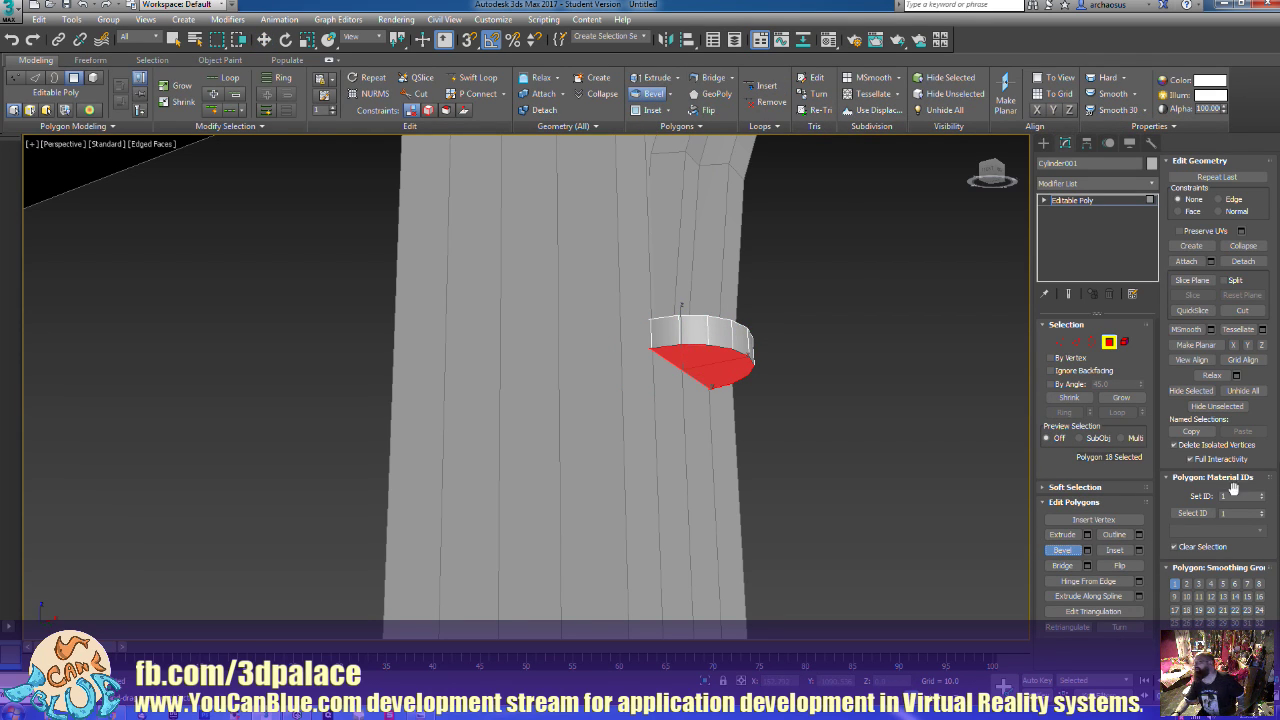
Switch to Windows Photo Viewer and examine the brackets beneath the arches in the High Level Bridge reference photo
left_click_drag(1279, 110, 676, 145)
key("Right")
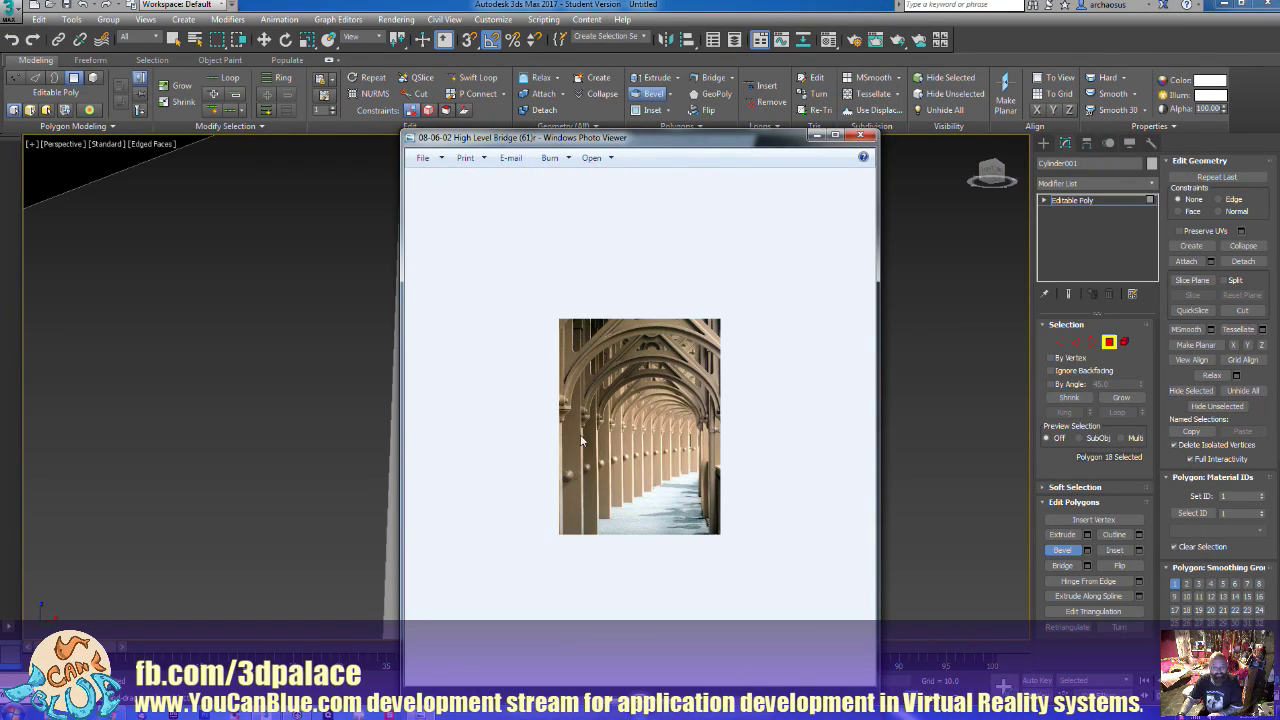
scroll(577, 433, "up", 3, "ctrl")
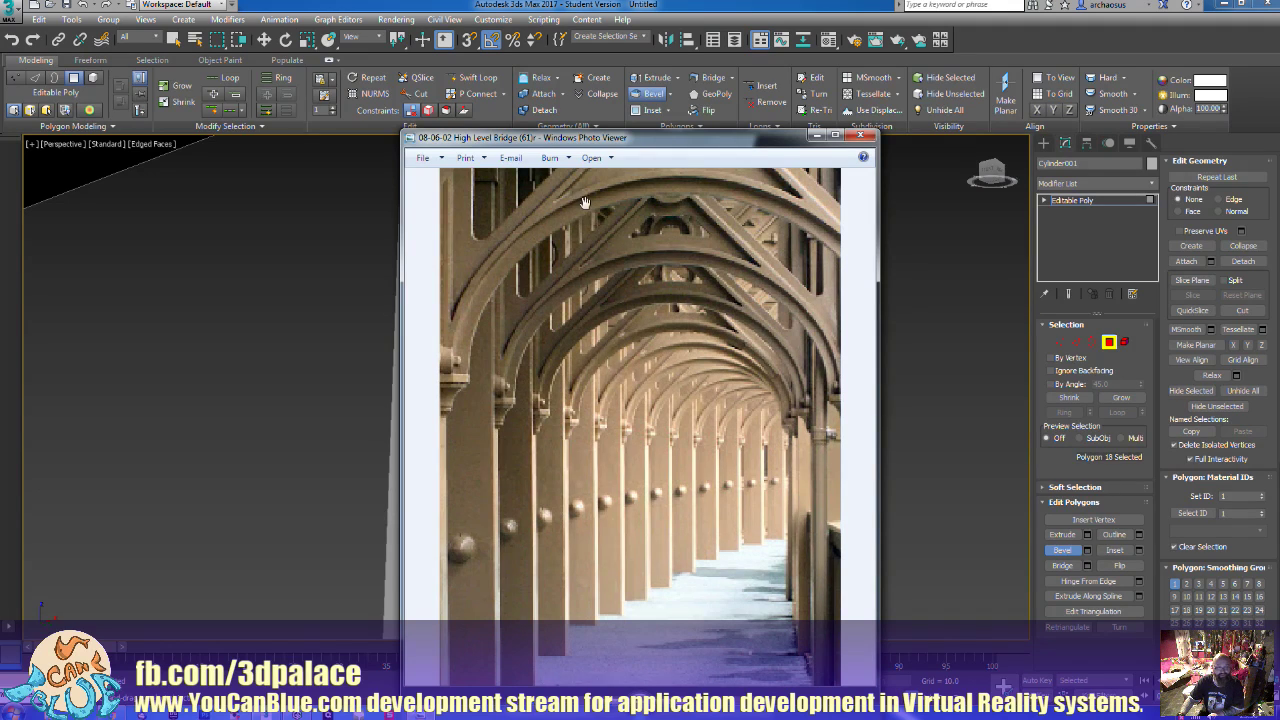
left_click_drag(607, 142, 1279, 156)
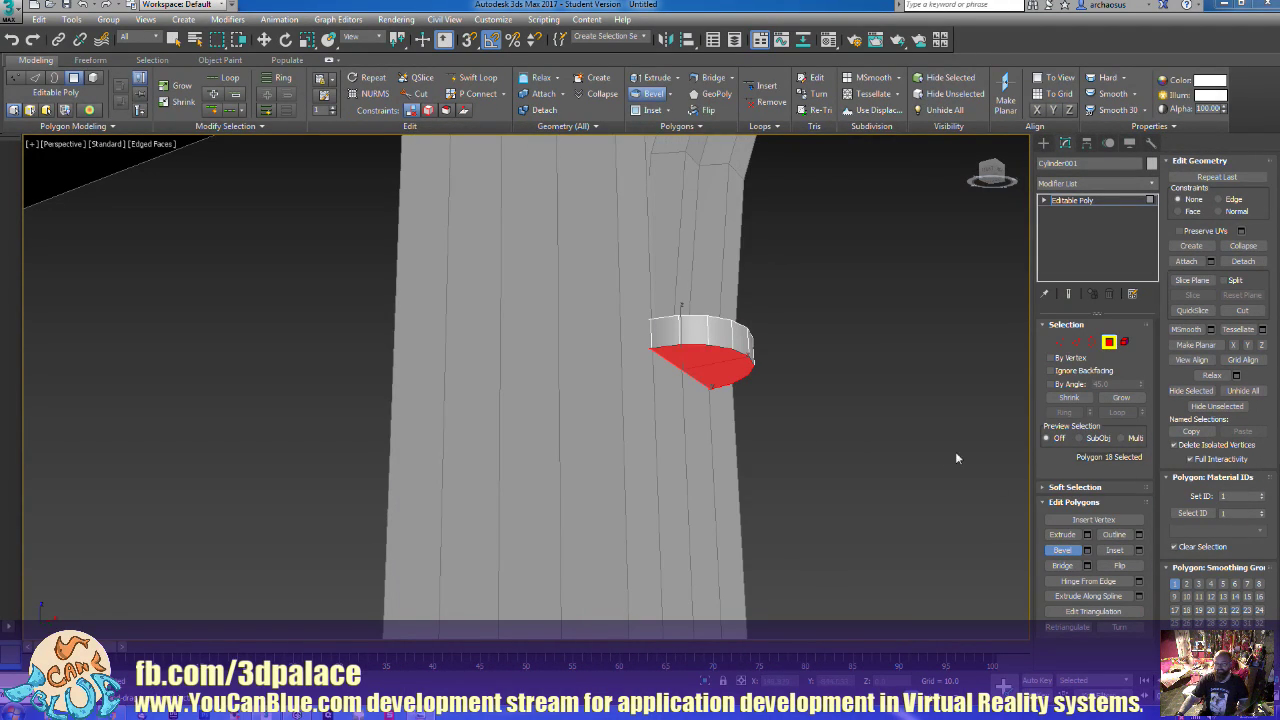
Try to bevel the cylinder's underside downward in several inward-tapering tiers
scroll(711, 354, "up", 3)
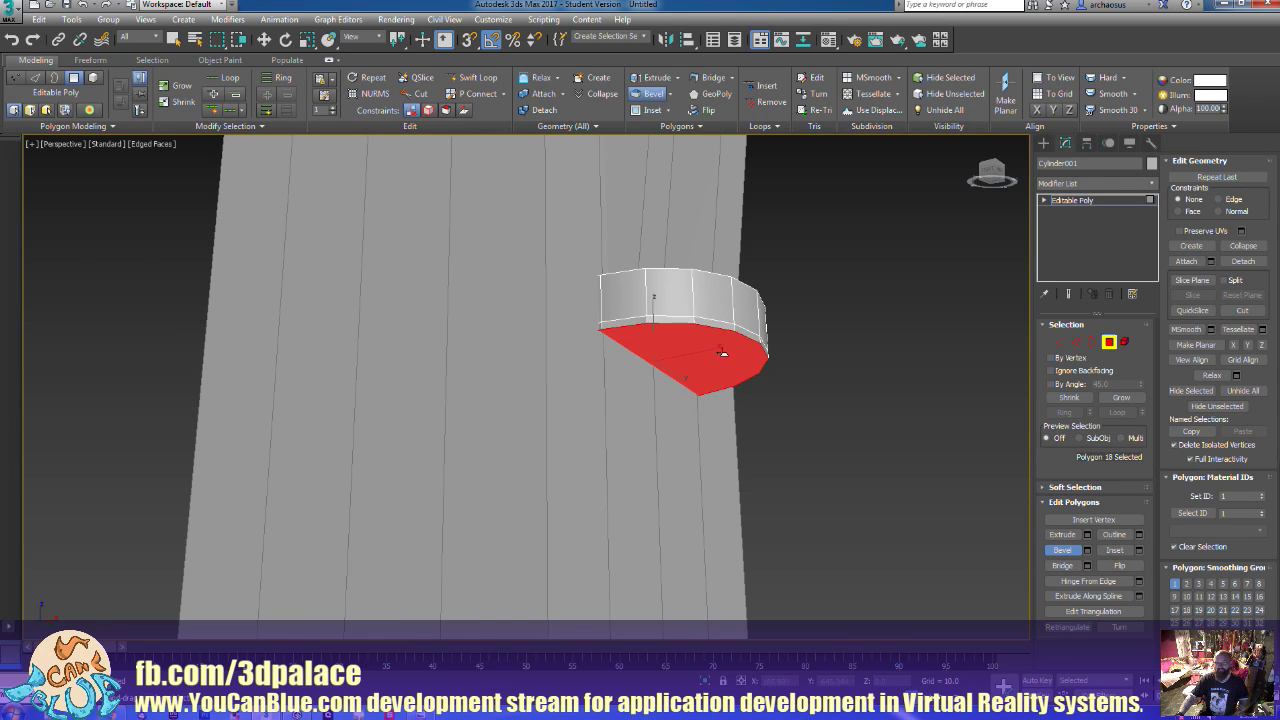
left_click_drag(722, 353, 723, 385)
scroll(723, 385, "down", 2)
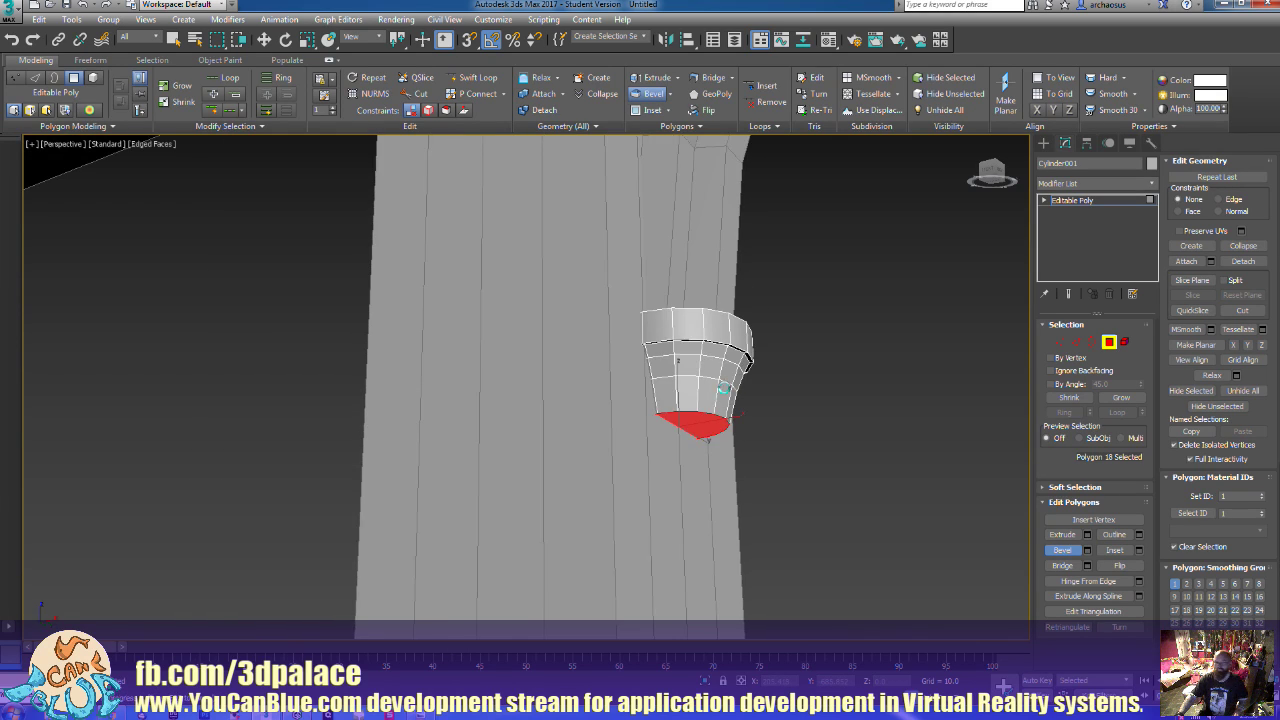
middle_click_drag(725, 410, 720, 373, "alt")
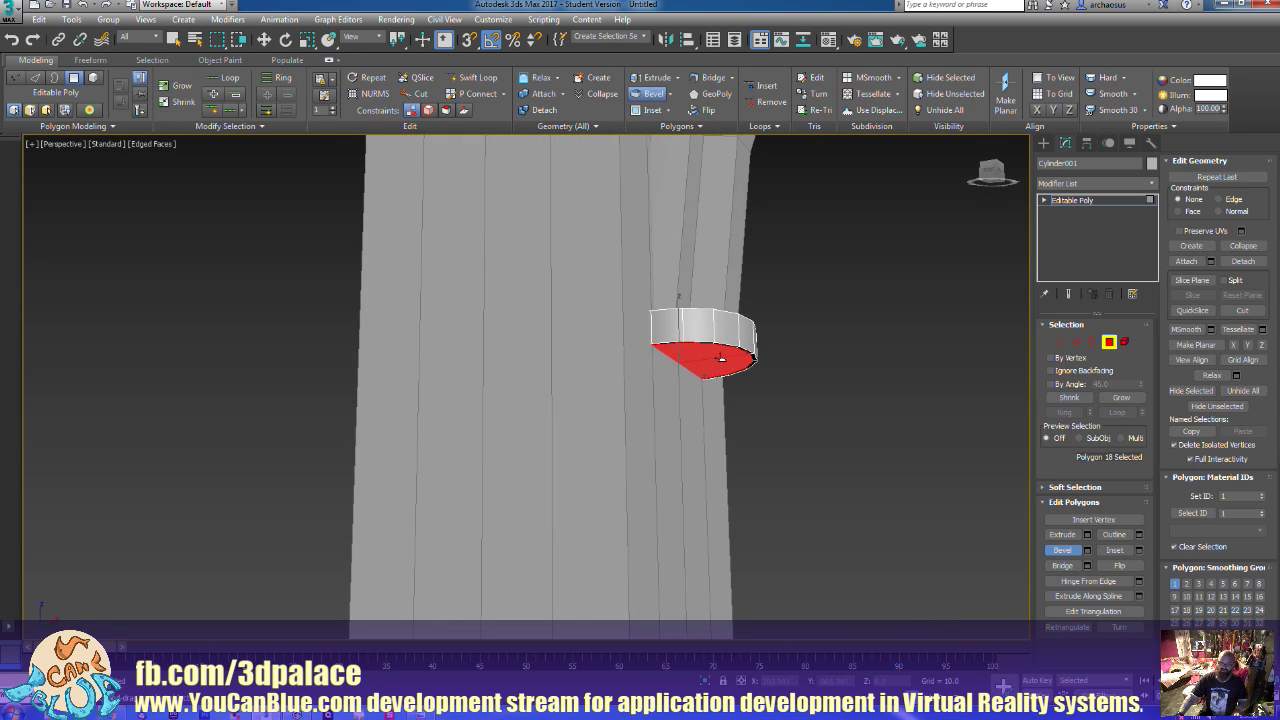
Bevel the cylinder's underside downward in successive tapering tiers to form a bracket, closing it with a small chamfered tip
left_click_drag(720, 356, 722, 342)
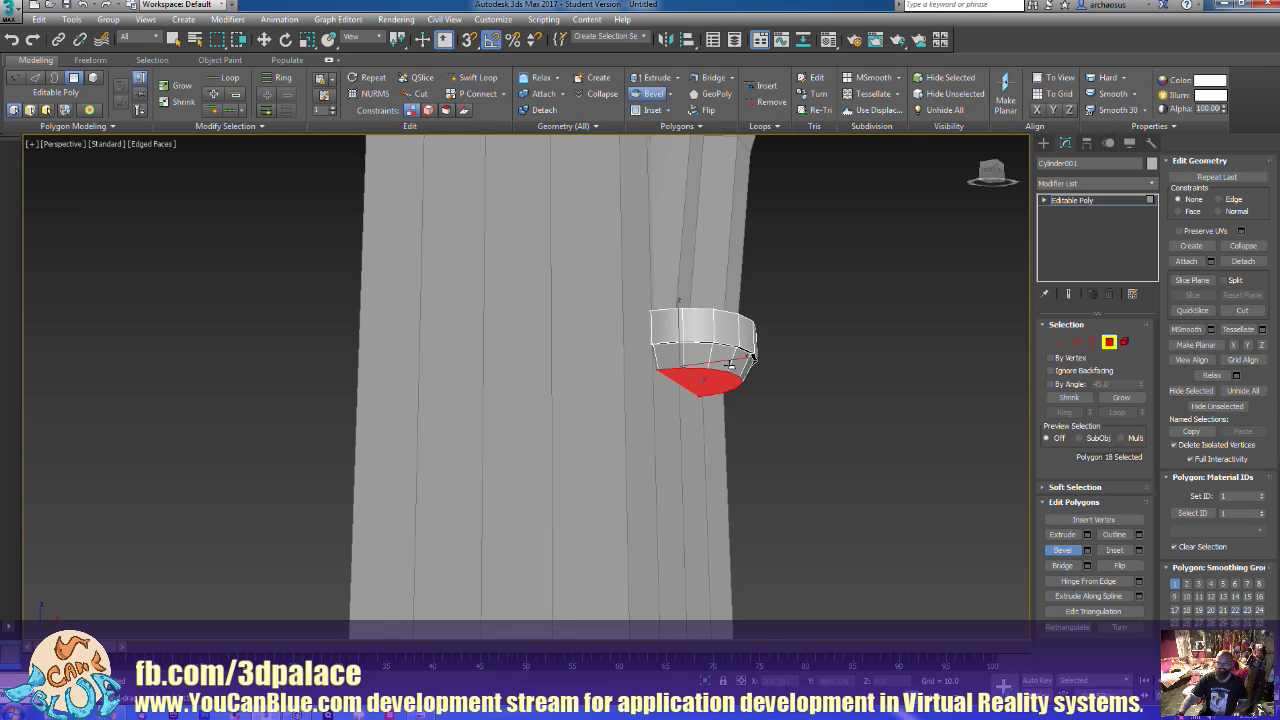
left_click(730, 365)
left_click_drag(729, 382, 725, 369)
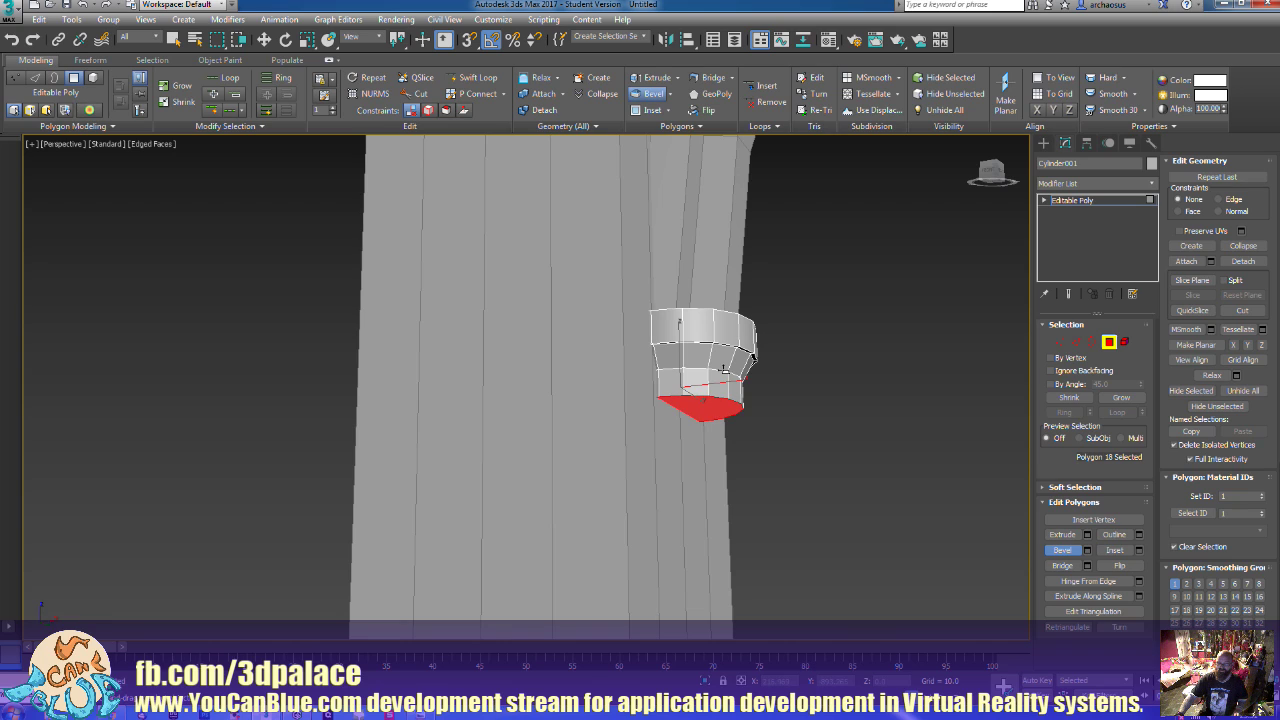
right_click(723, 372)
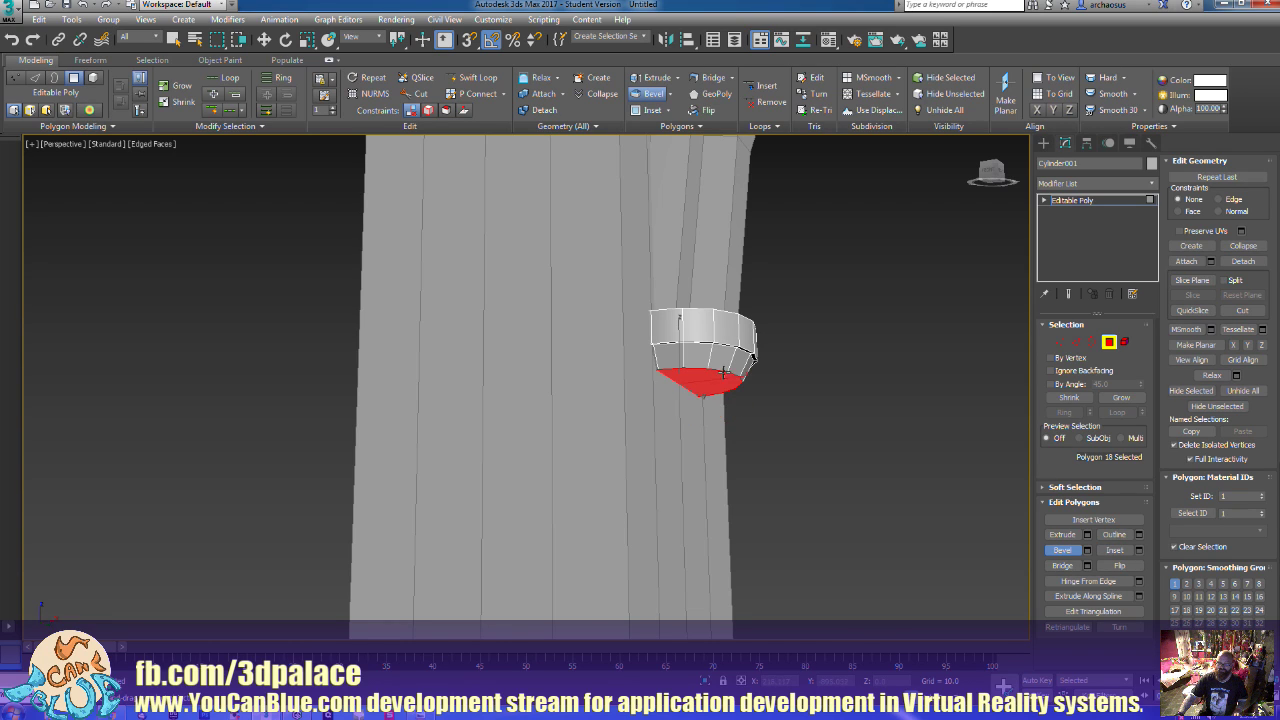
key("ctrl+z")
left_click_drag(725, 371, 714, 396)
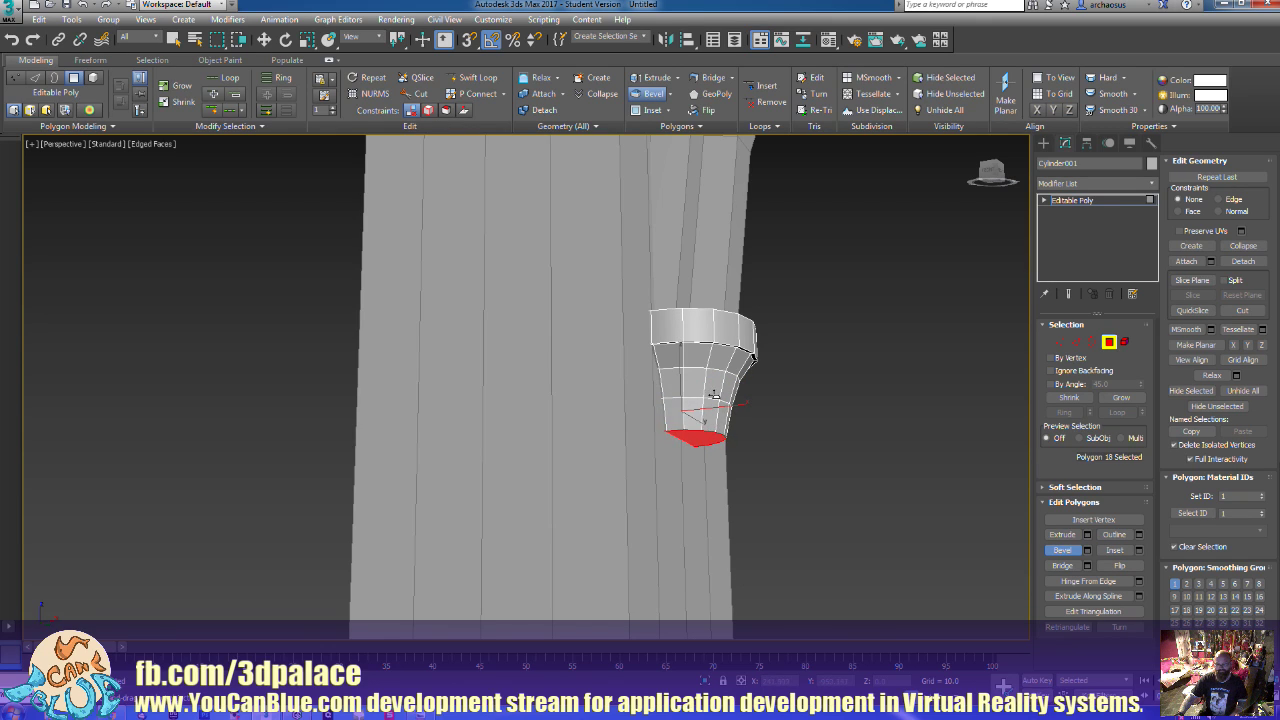
left_click(714, 398)
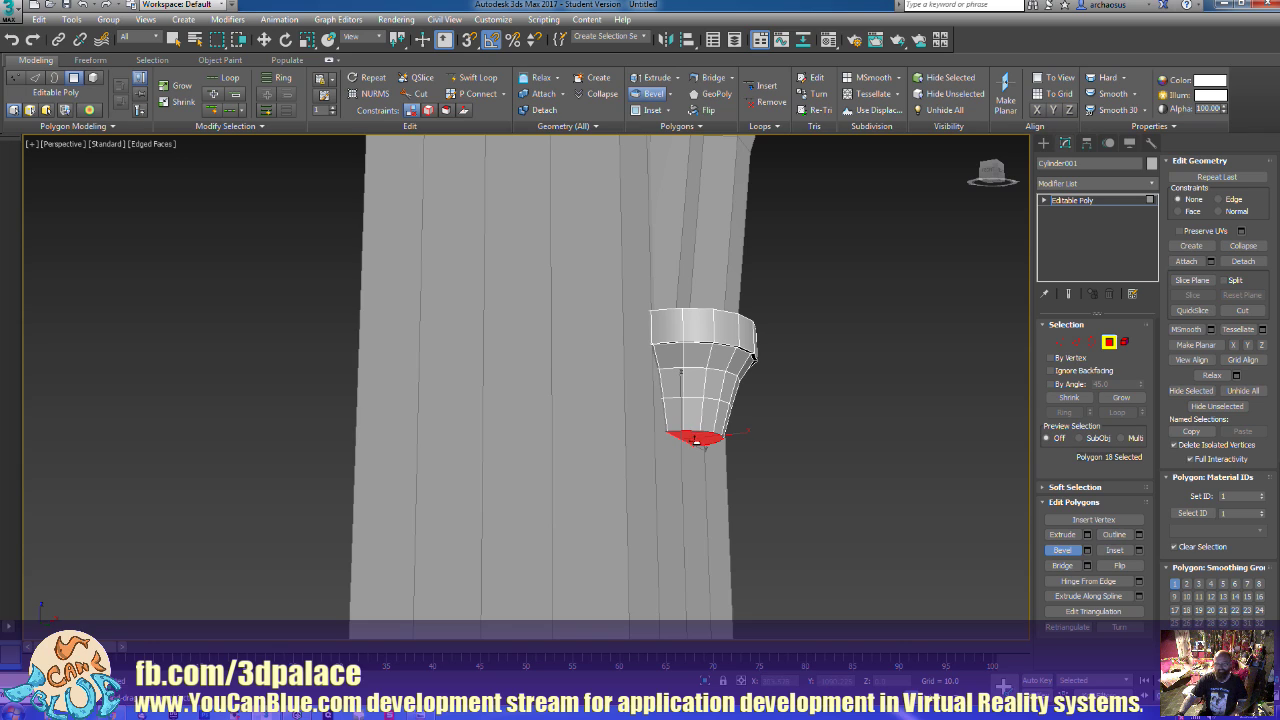
mouse_move(695, 440)
left_mouse_down()
mouse_move(702, 432)
mouse_move(706, 456)
left_mouse_up()
right_click(704, 453)
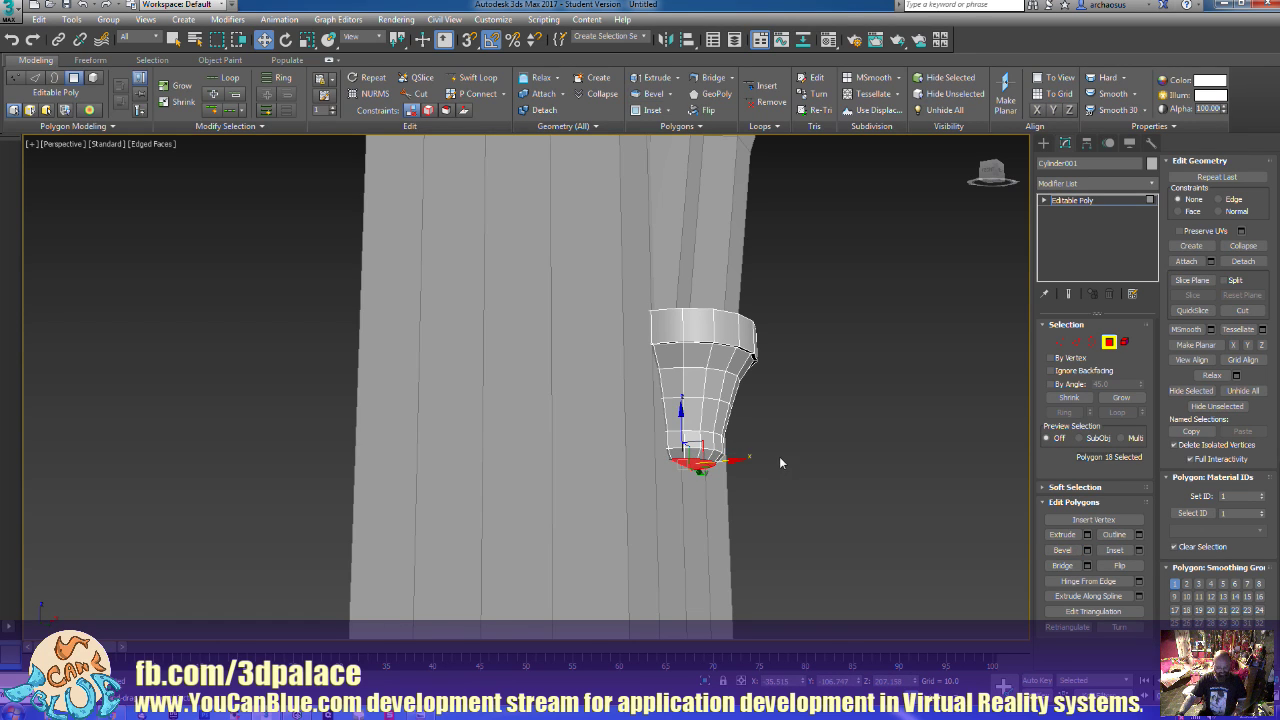
Try to isolate the bracket polygons hidden inside the pillar by selecting the exposed ones from the side and inverting the selection
middle_click_drag(779, 456, 790, 482, "alt")
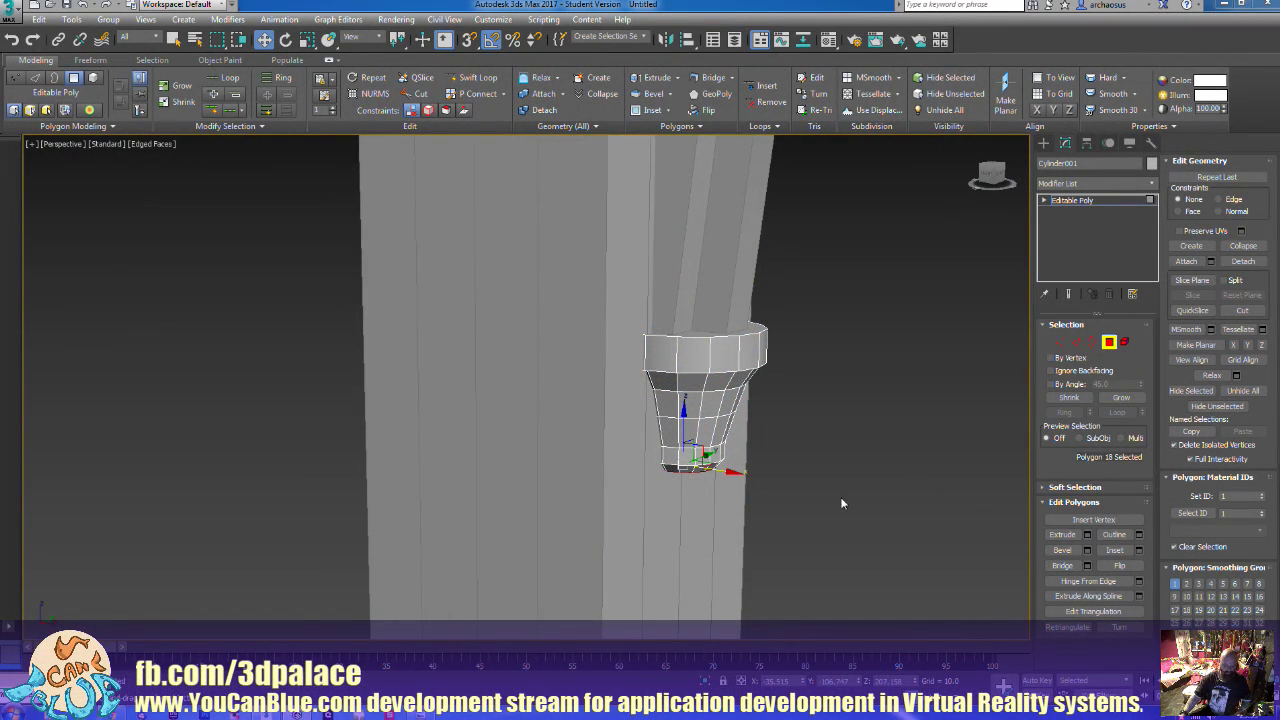
scroll(843, 503, "down", 3)
mouse_move(763, 491)
middle_mouse_down("alt")
mouse_move(783, 486)
mouse_move(760, 449)
mouse_move(772, 478)
middle_mouse_up("alt")
scroll(778, 460, "up", 2)
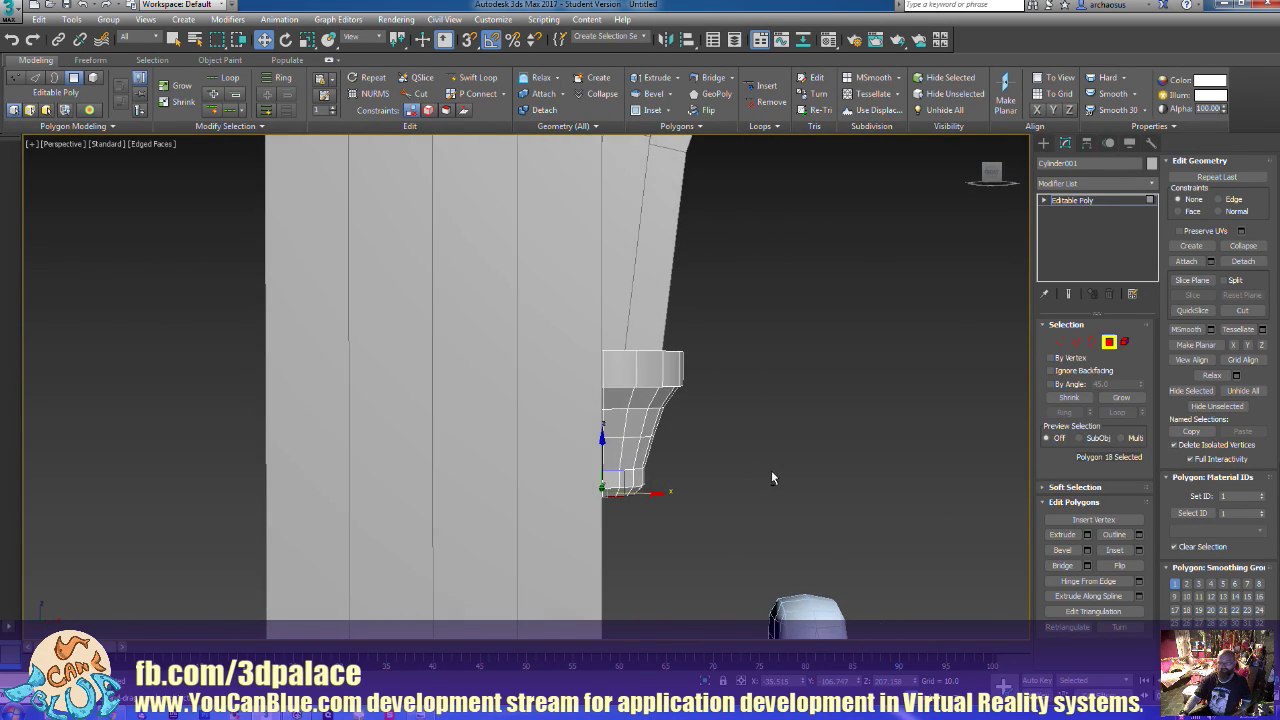
left_click_drag(835, 332, 614, 538)
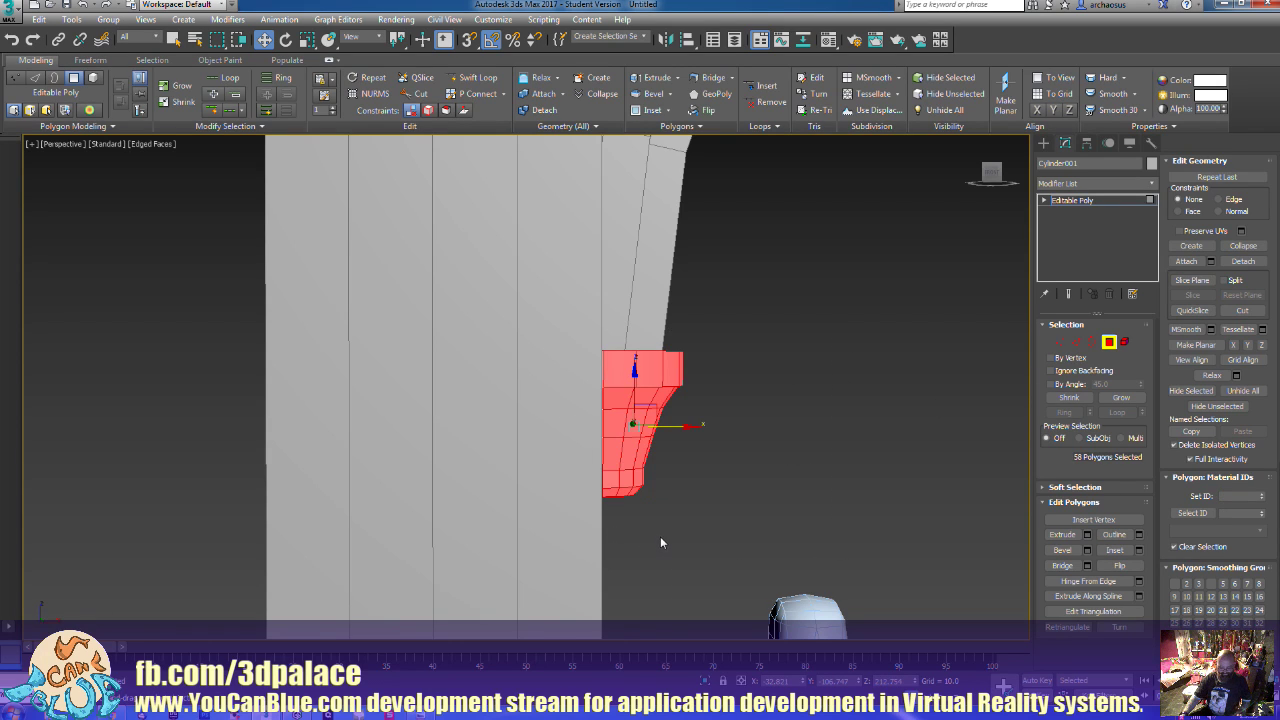
key("ctrl+i")
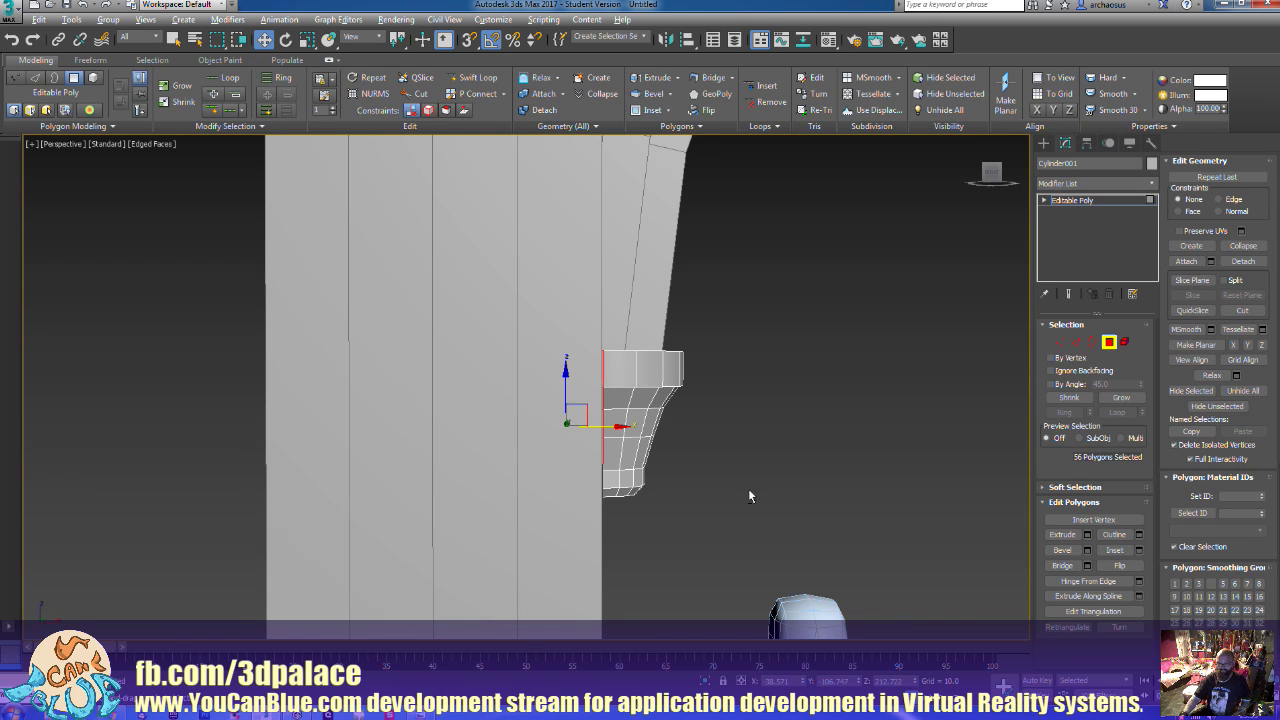
middle_click_drag(751, 500, 734, 535, "alt")
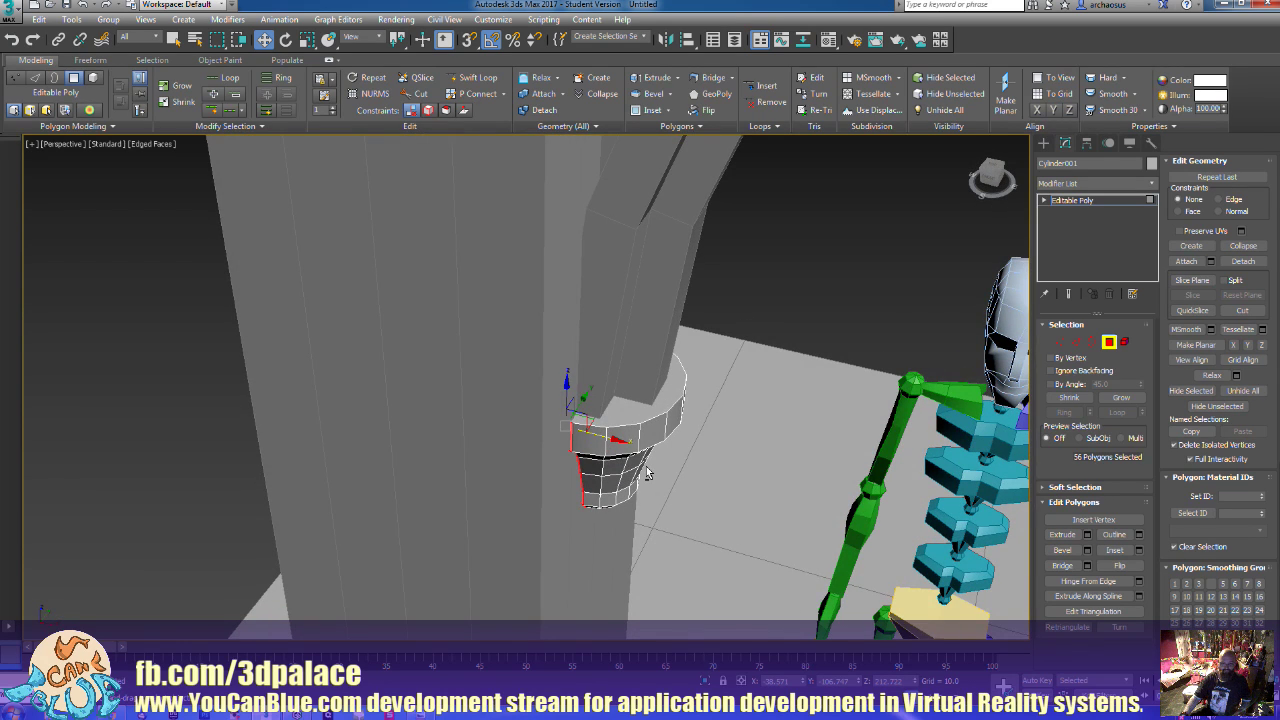
mouse_move(673, 498)
middle_mouse_down("alt")
mouse_move(682, 442)
mouse_move(678, 491)
middle_mouse_up("alt")
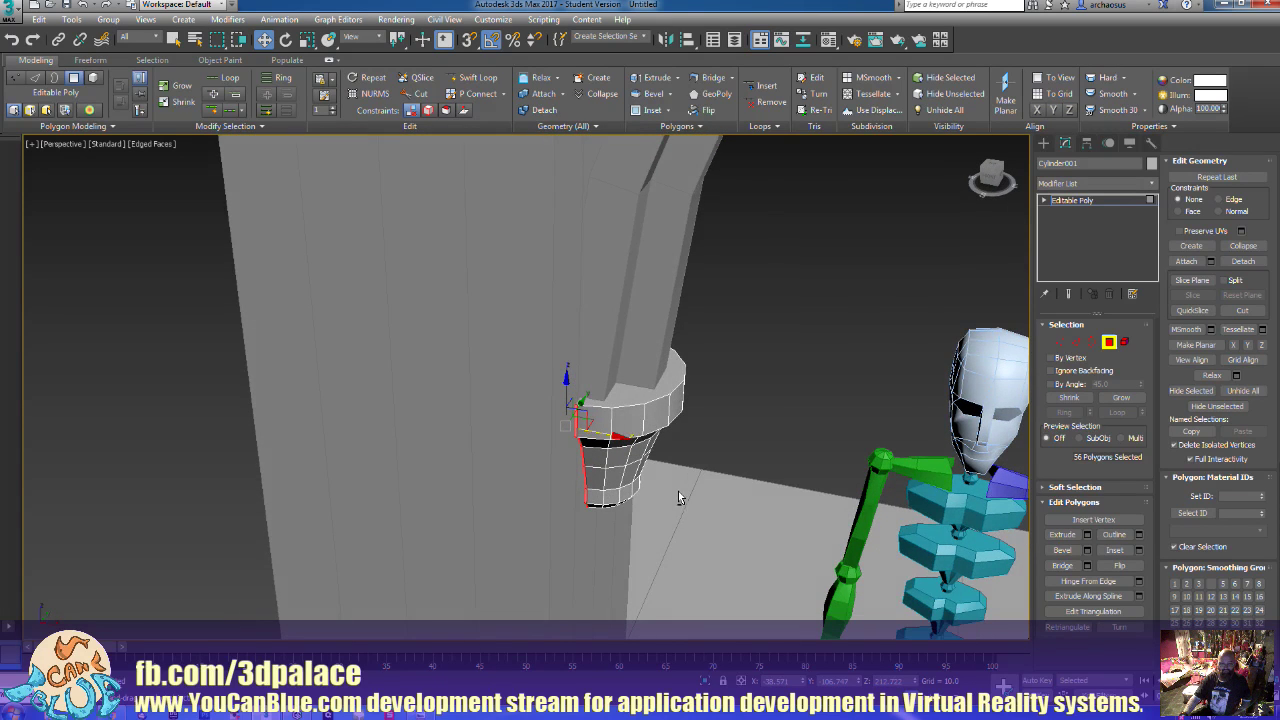
left_click(687, 482)
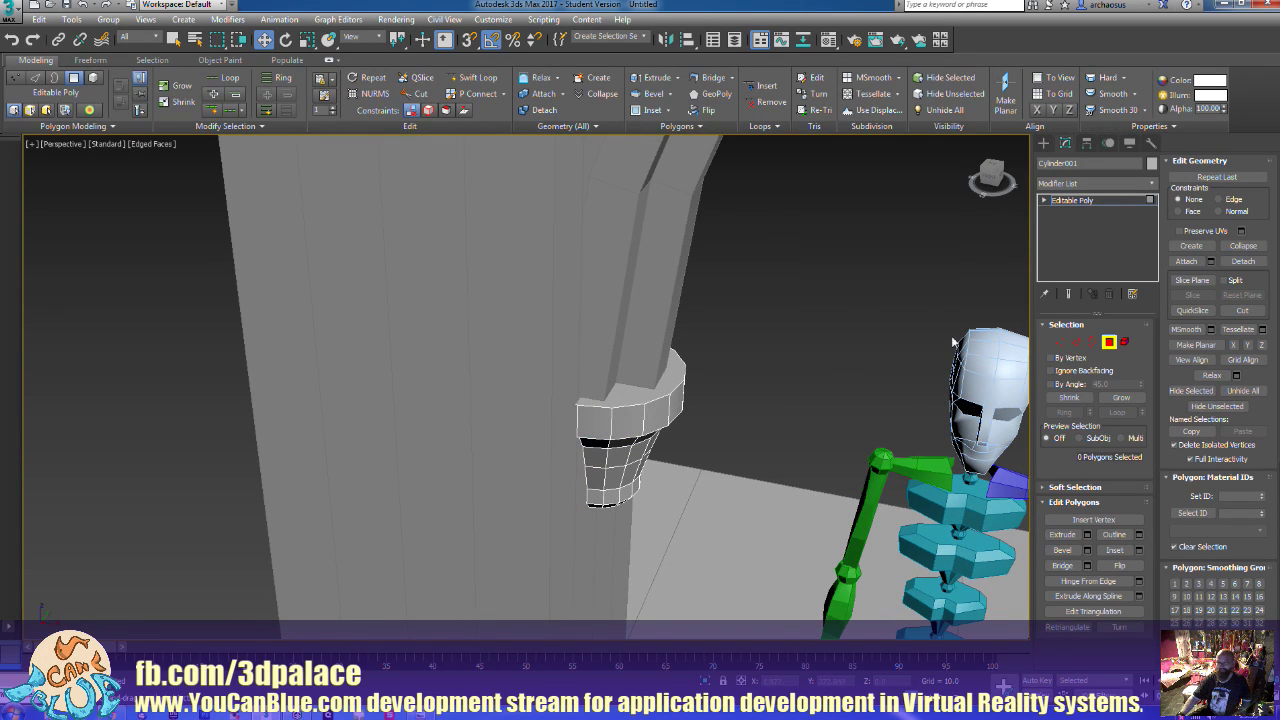
Leave polygon editing and isolate the bracket from the rest of the scene
left_click(1108, 342)
right_click(638, 414)
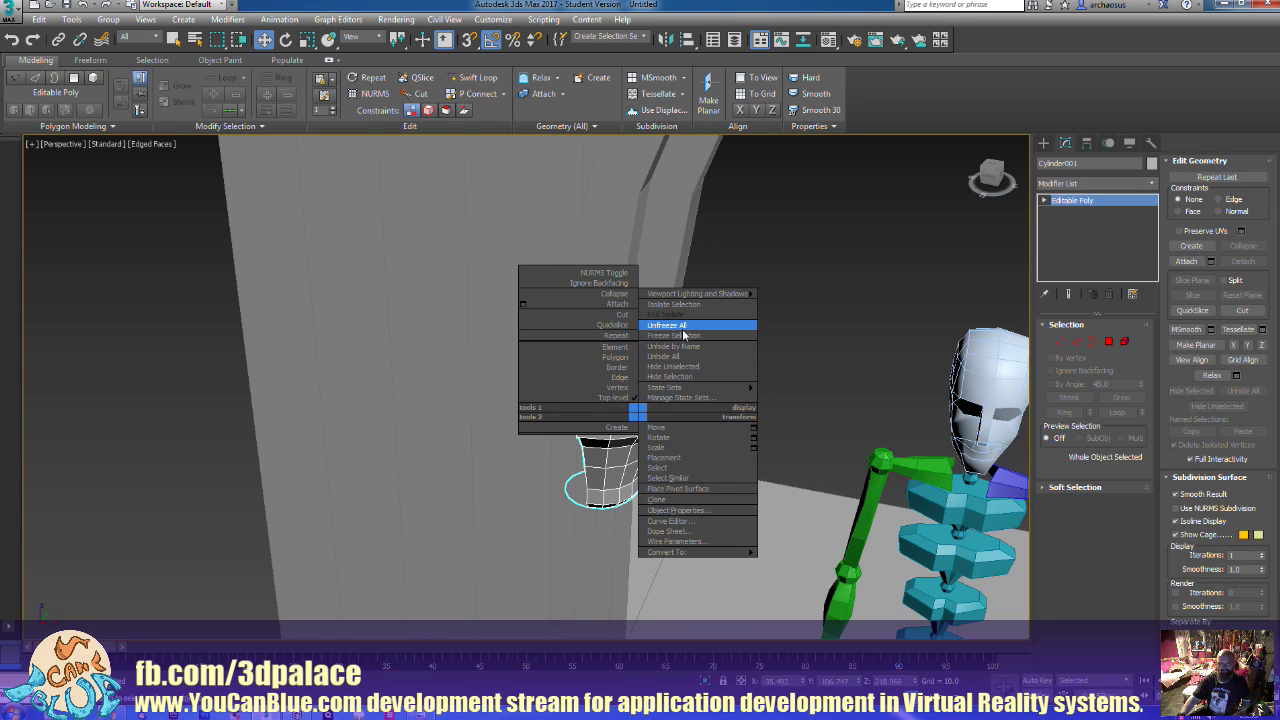
left_click(688, 304)
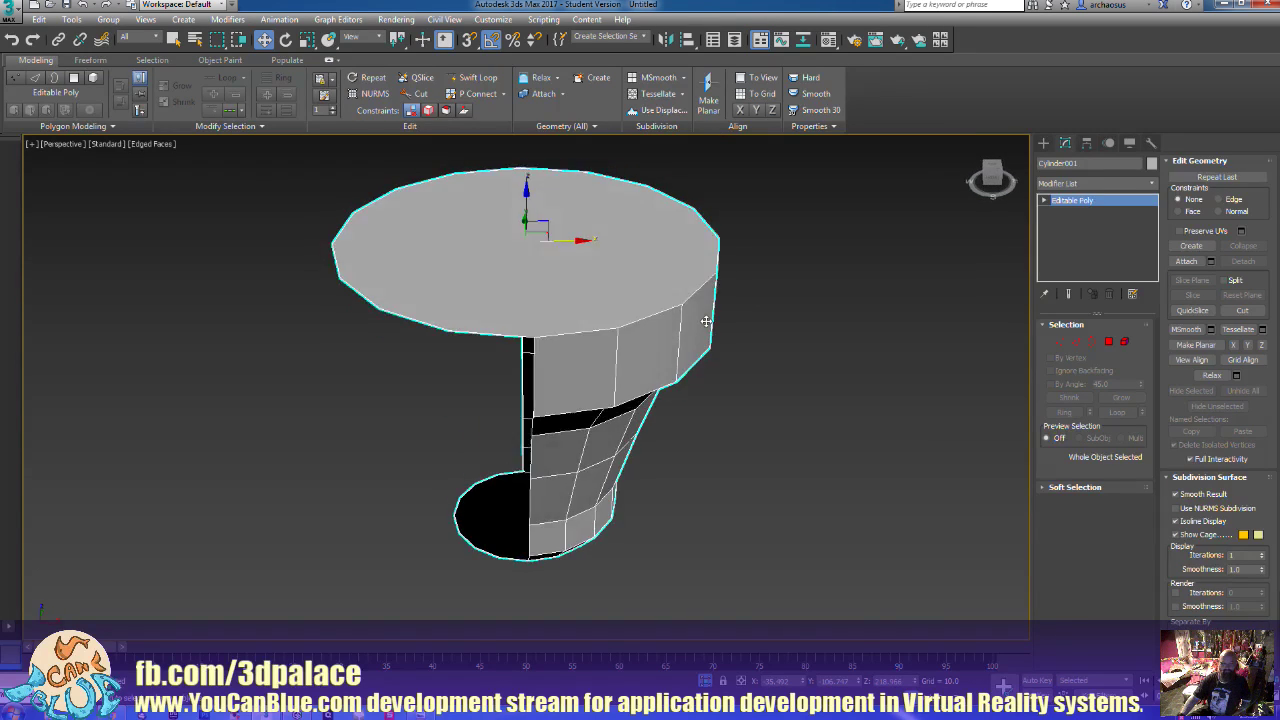
middle_click_drag(706, 320, 629, 363, "alt")
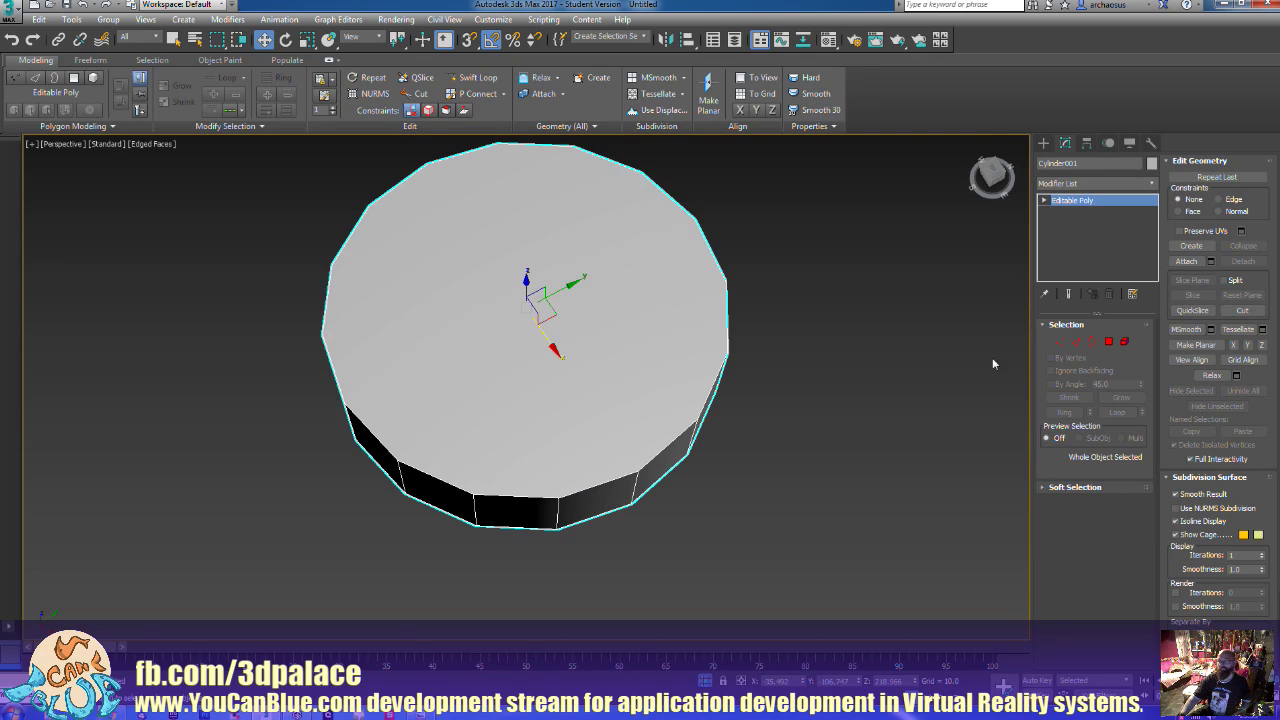
Cut straight across the bracket's top disc and its bottom cap, in line with the open back
left_click(1242, 310)
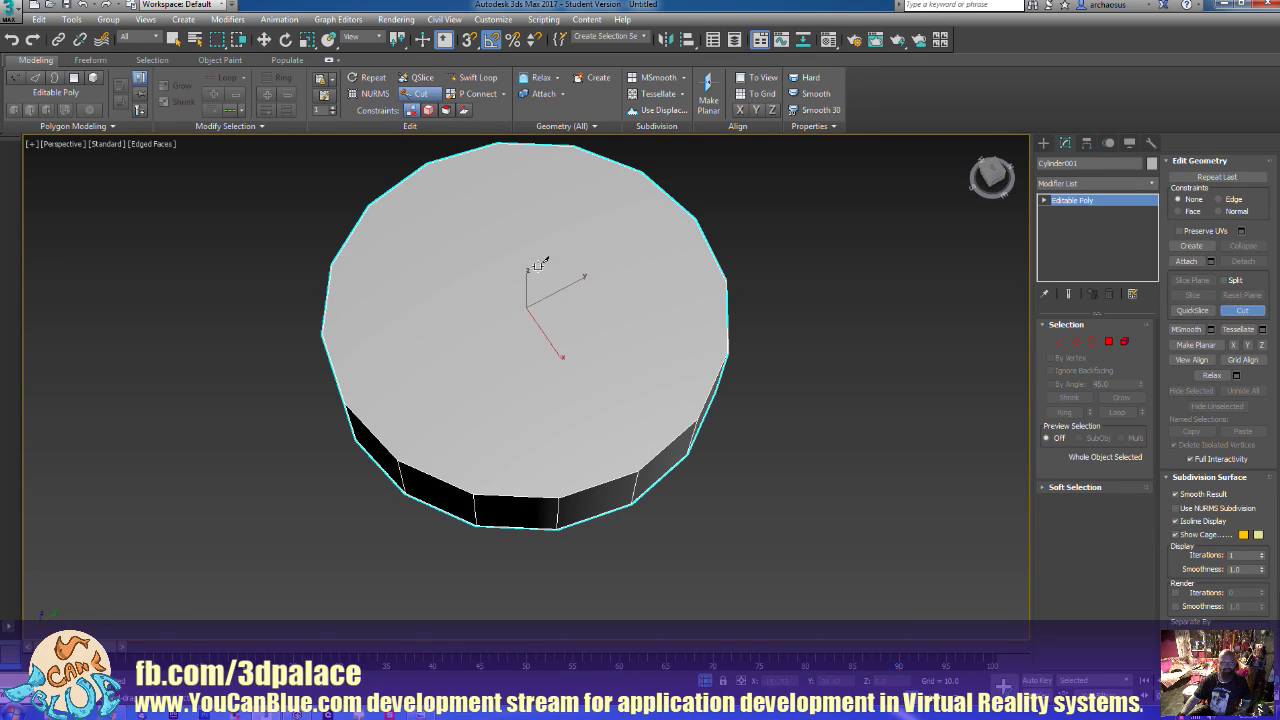
left_click(346, 403)
left_click(695, 219)
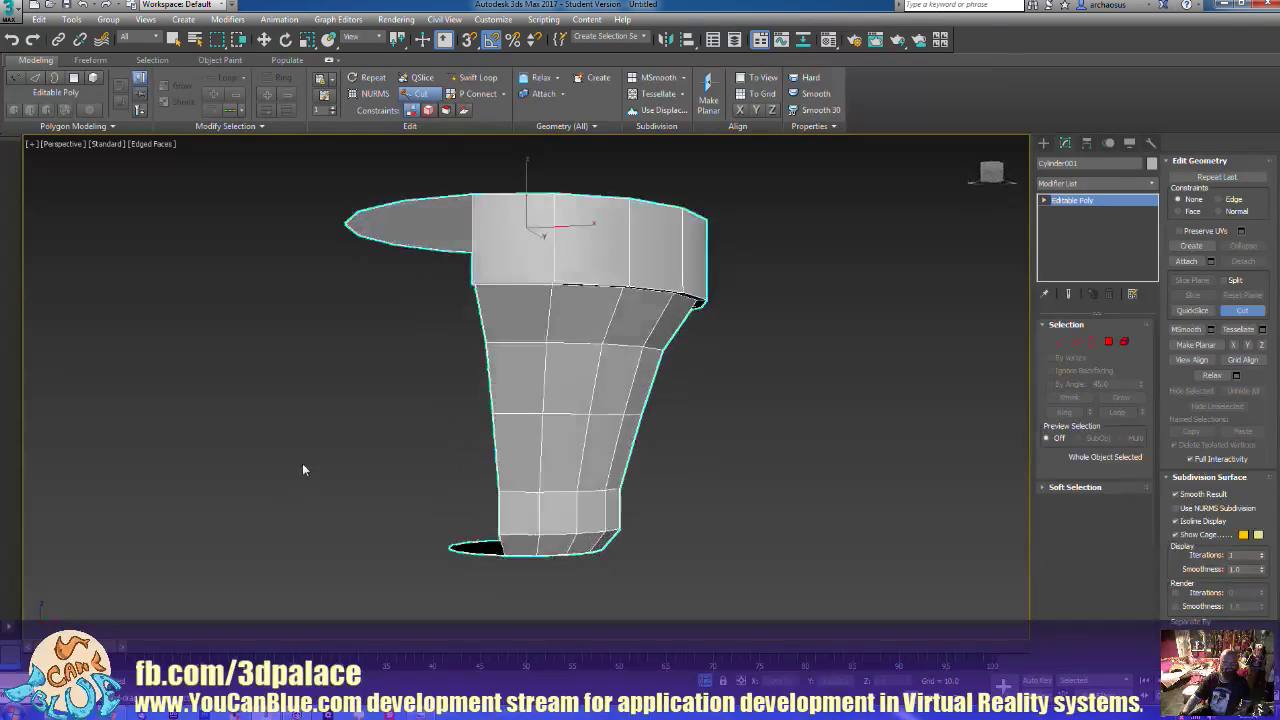
middle_click_drag(303, 469, 396, 374, "alt")
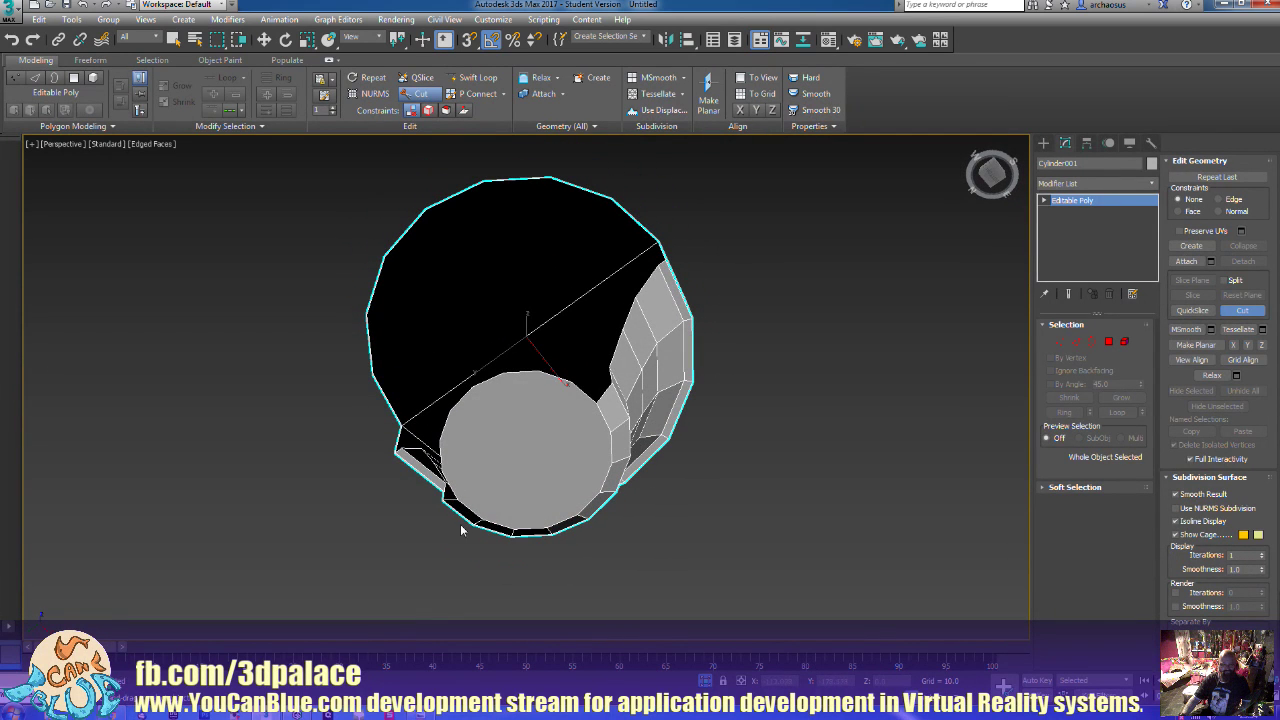
left_click(455, 497)
left_click(594, 405)
right_click(595, 404)
Delete the overhanging half of the bracket's top disc and of its bottom cap
middle_click_drag(799, 447, 768, 546, "alt")
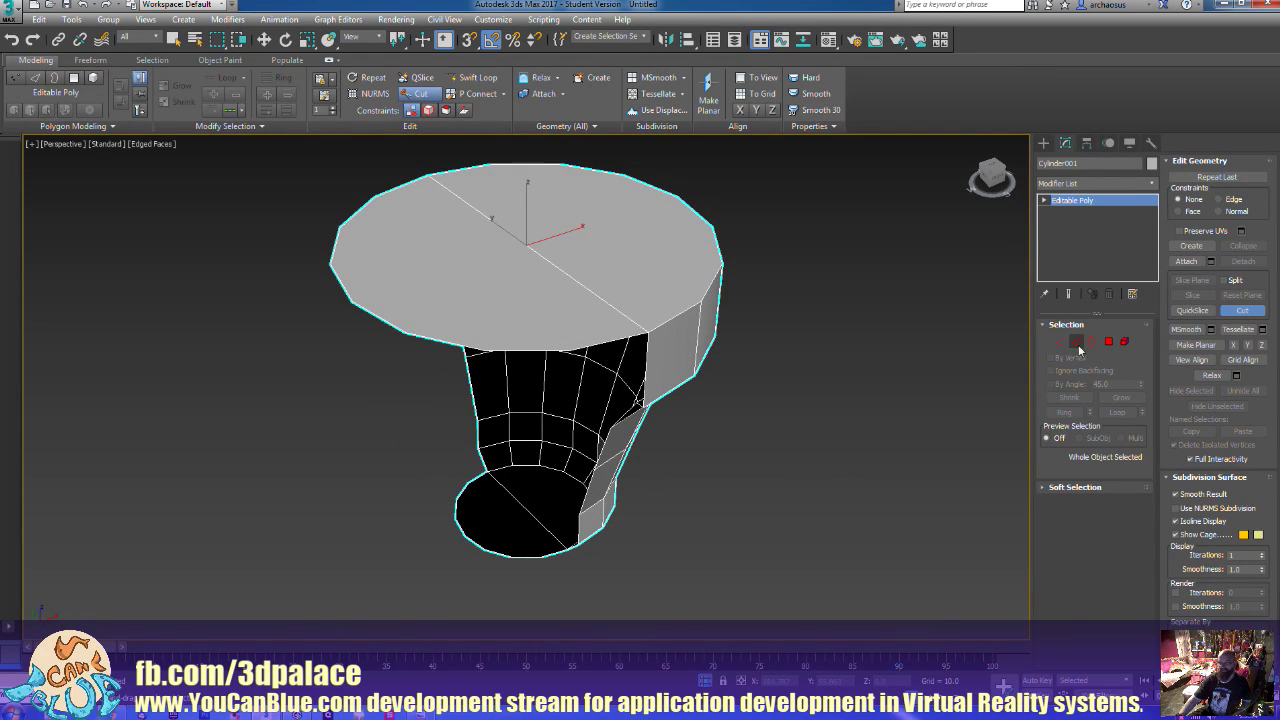
left_click(1109, 342)
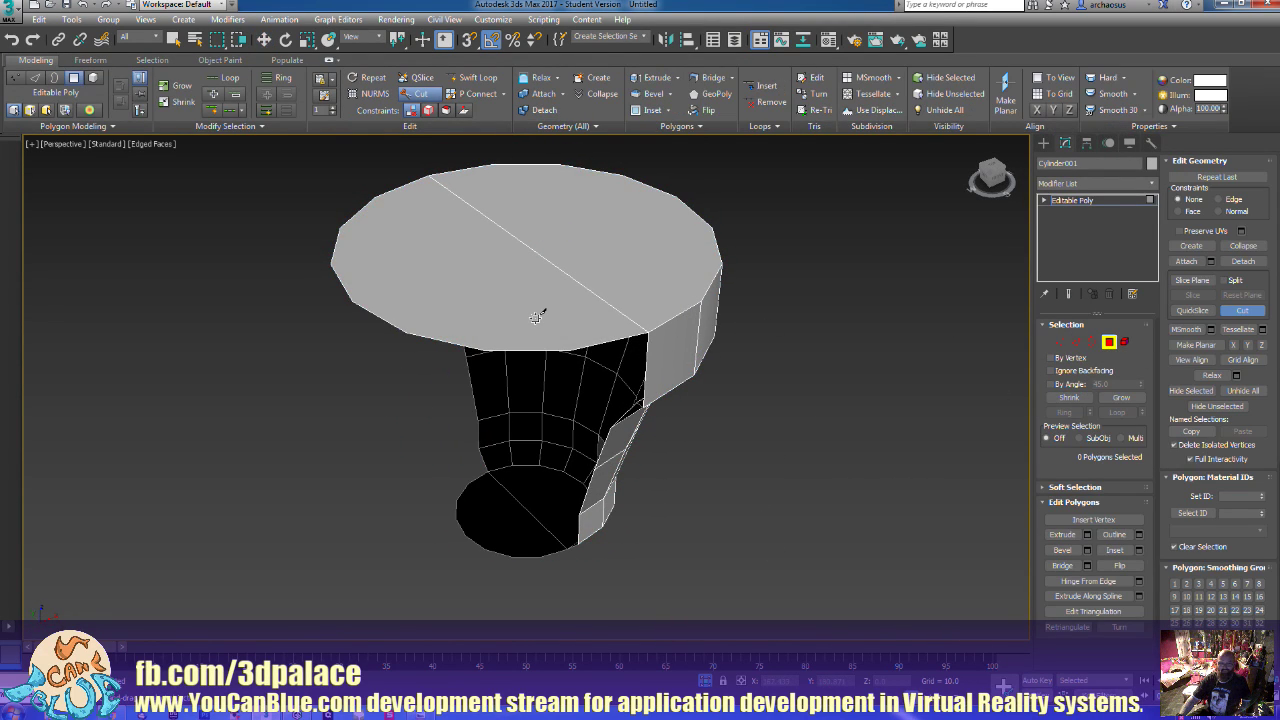
key("w")
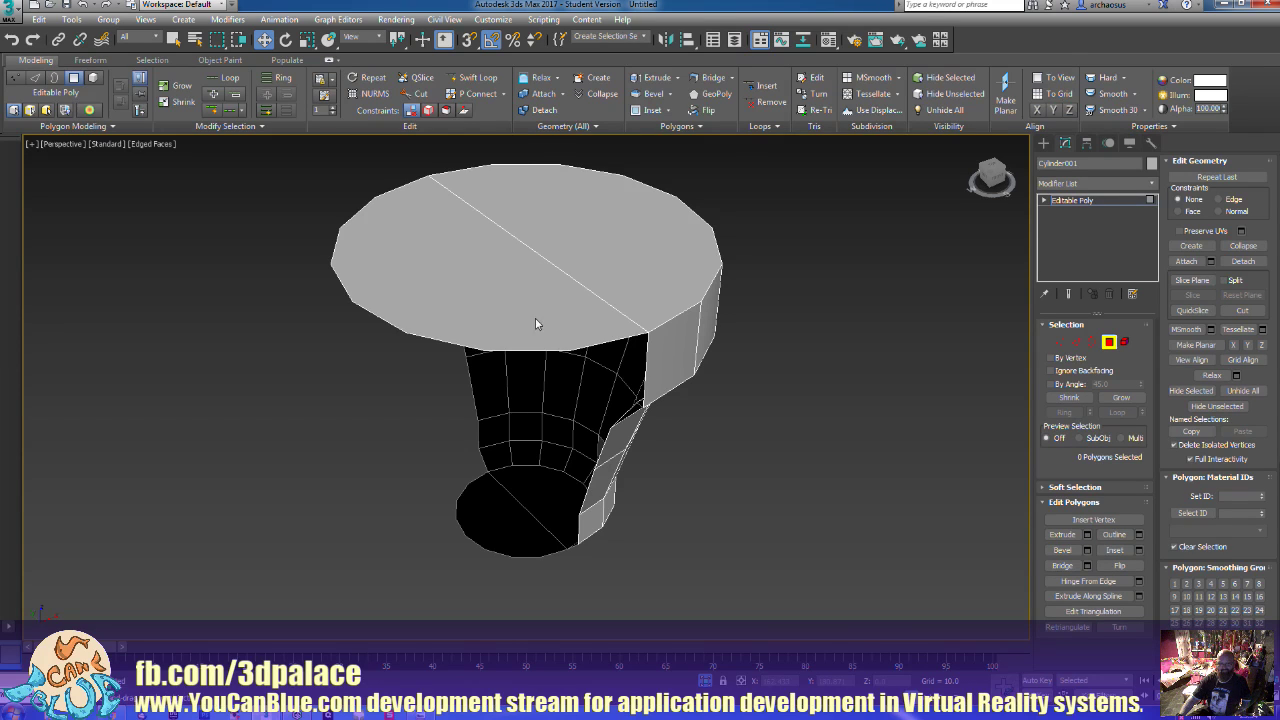
right_click(535, 318)
left_click(515, 326)
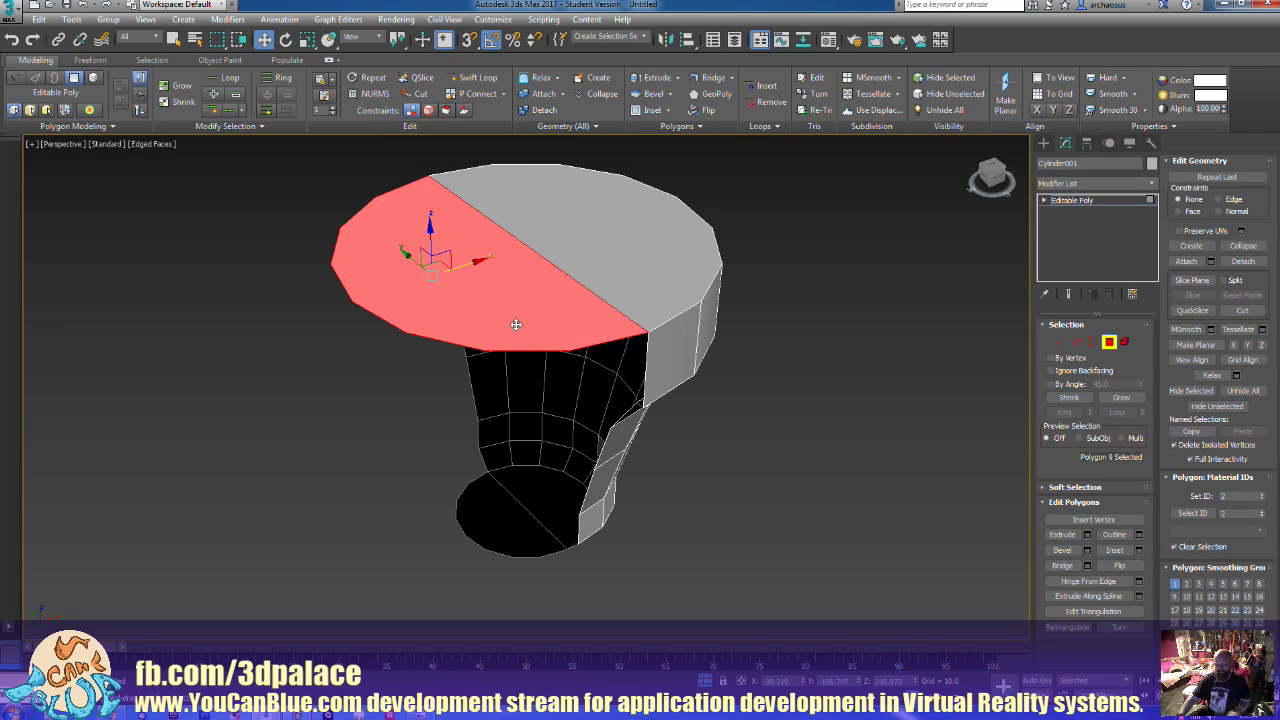
key("Delete")
left_click(494, 500)
key("Delete")
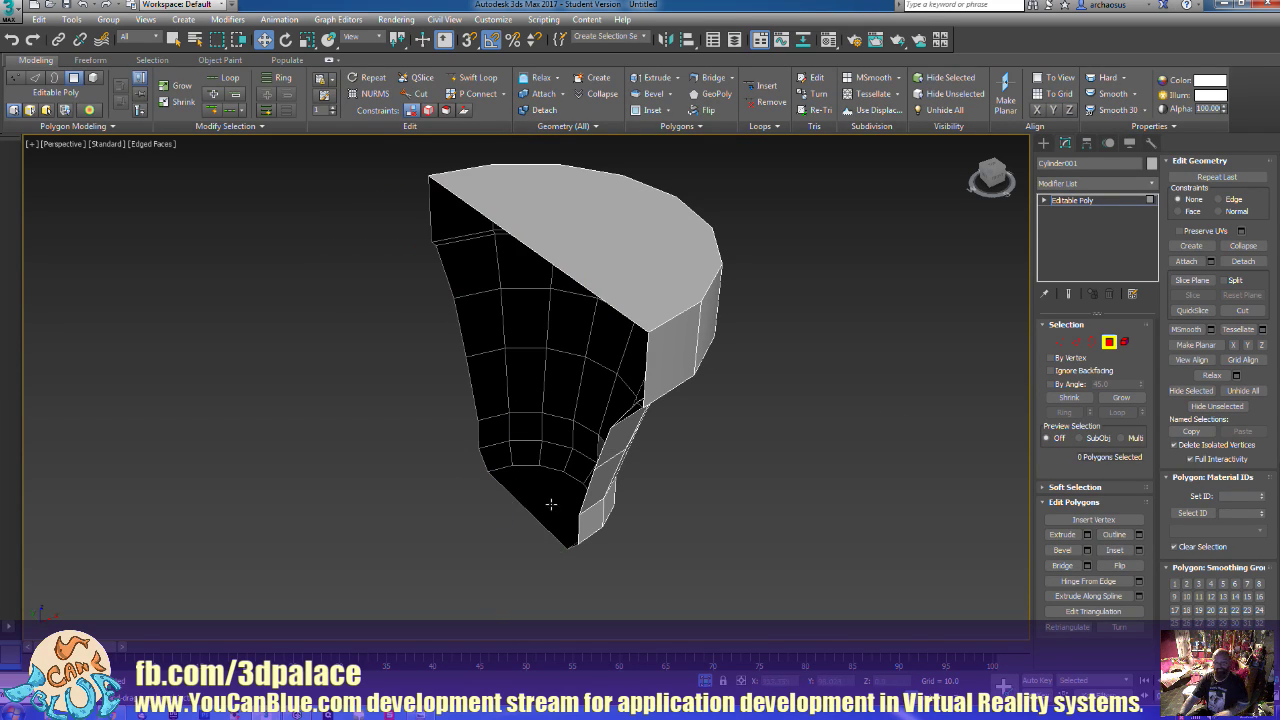
End the bracket's isolation to bring back the pillars and the arch
middle_click_drag(769, 520, 697, 519, "alt")
scroll(697, 519, "down", 3)
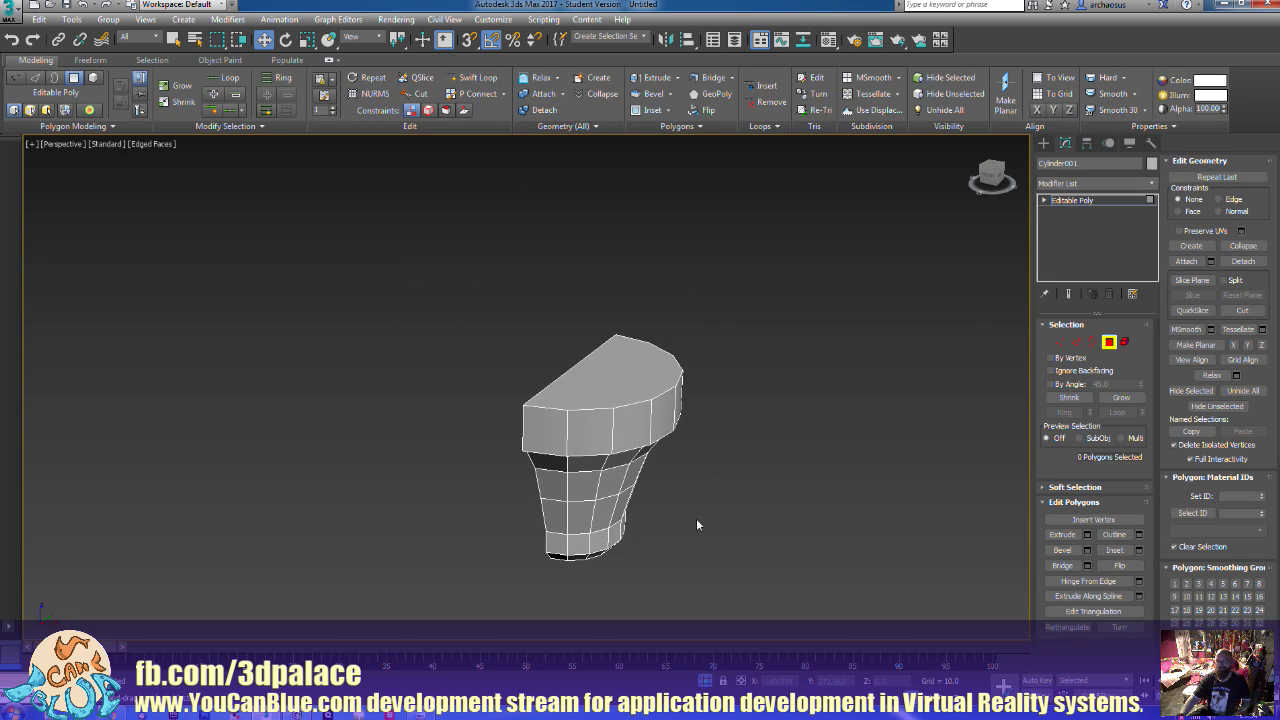
right_click(738, 454)
mouse_move(830, 339)
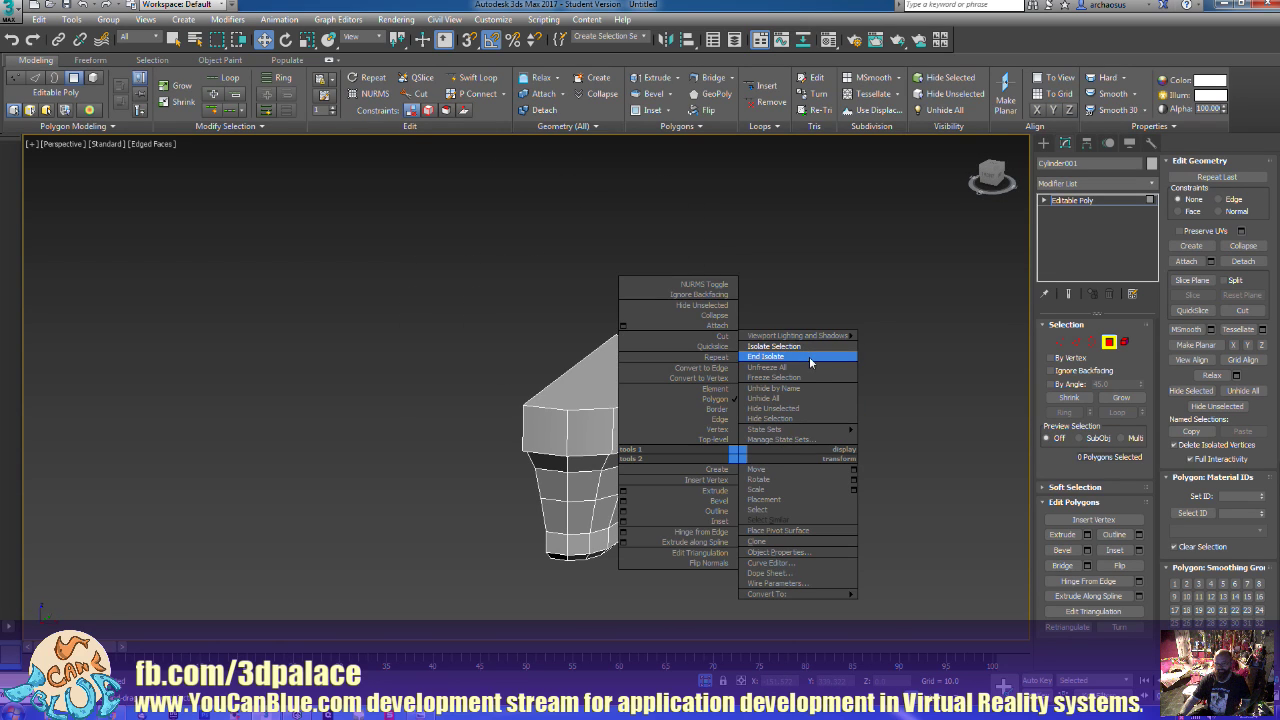
left_click(809, 356)
middle_click_drag(811, 360, 738, 363, "alt")
scroll(732, 374, "up", 2)
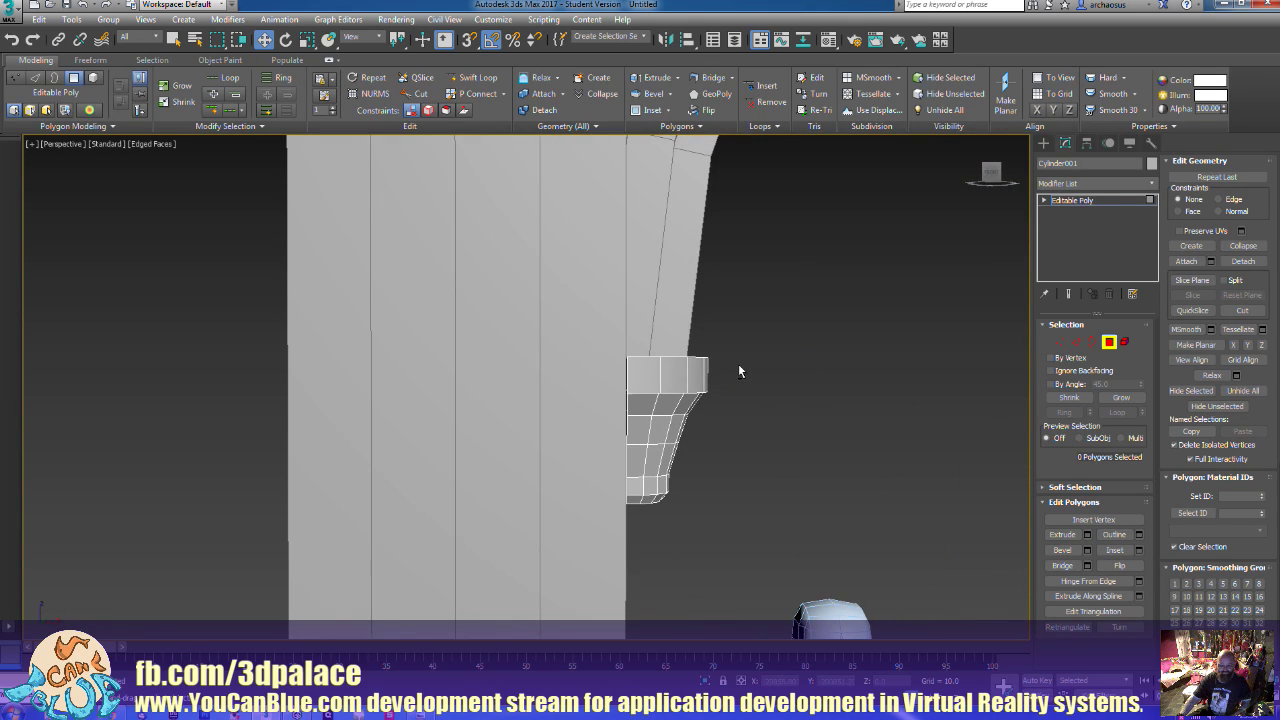
Move the whole bracket horizontally in the front view until its flat back sits flush against the pillar's side
key("f")
scroll(730, 370, "up", 8)
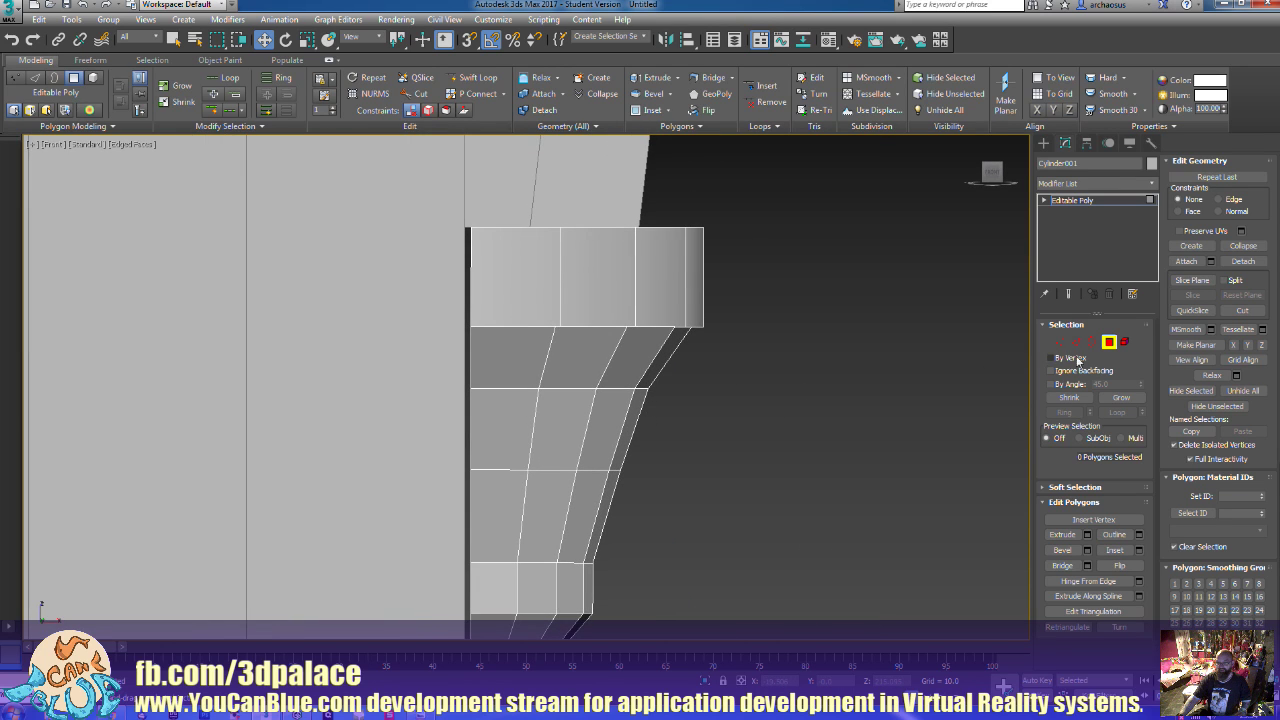
left_click(1108, 342)
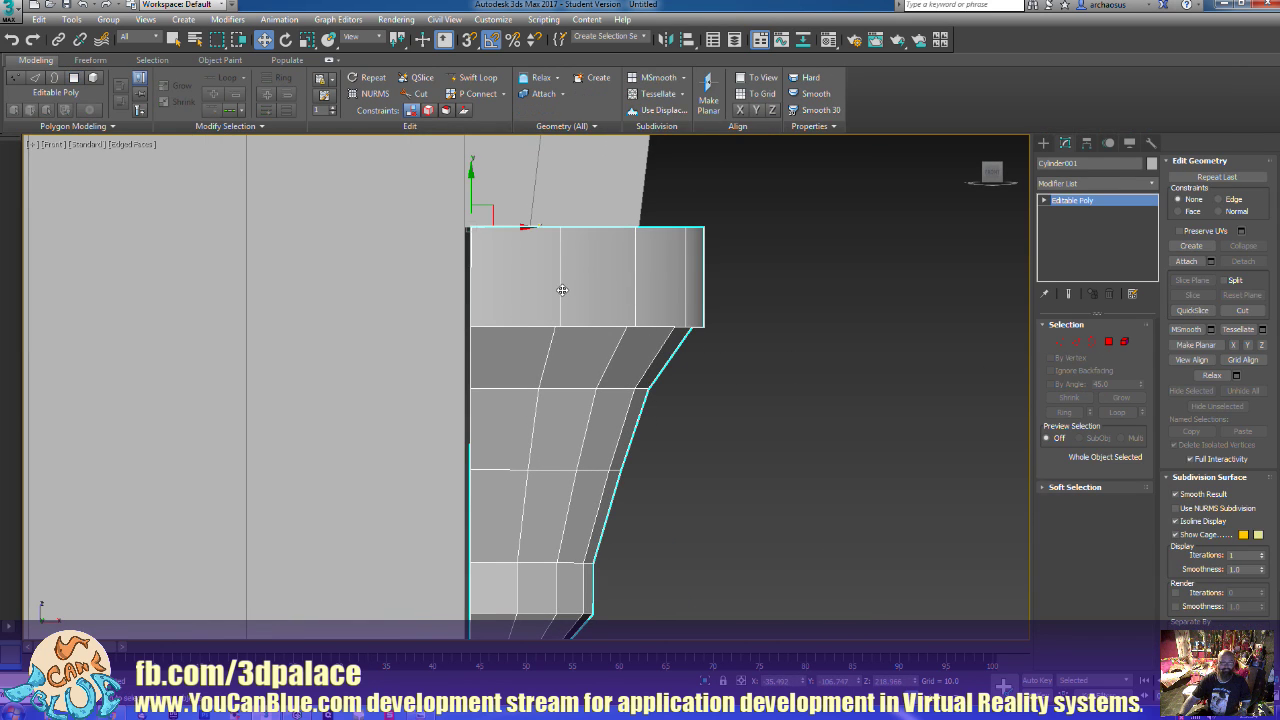
left_click_drag(545, 271, 521, 228)
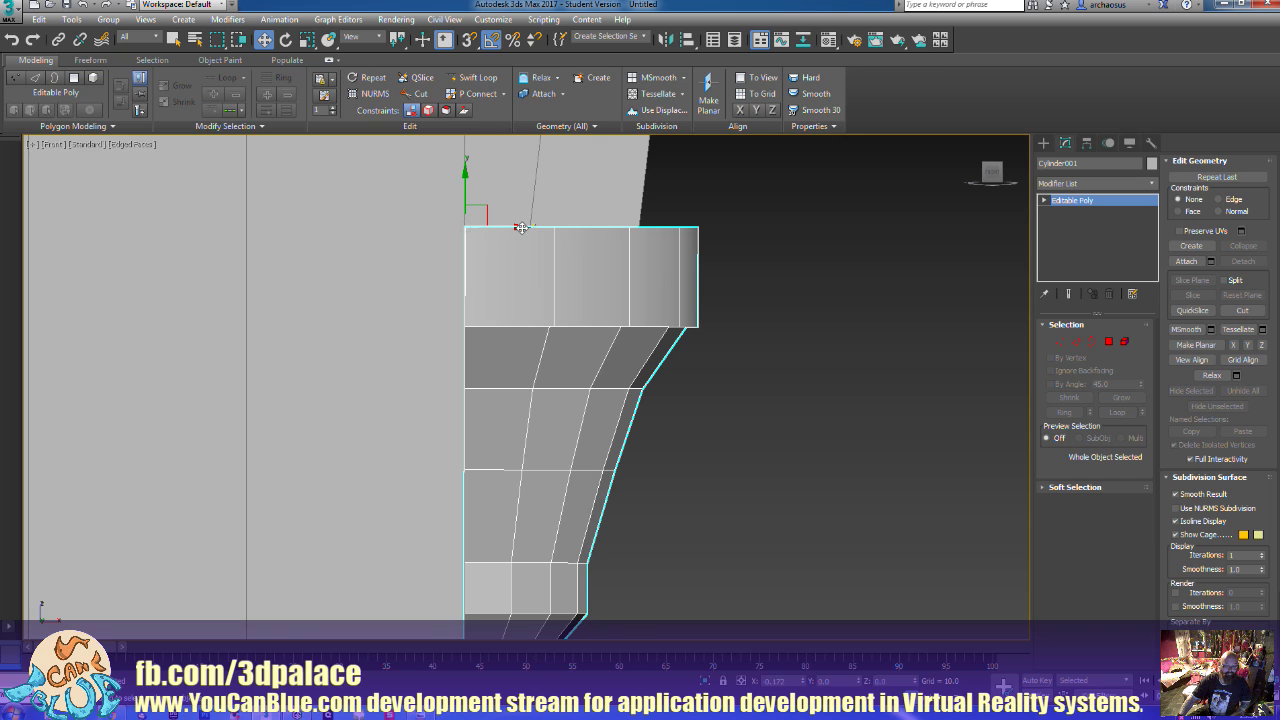
left_click(785, 368)
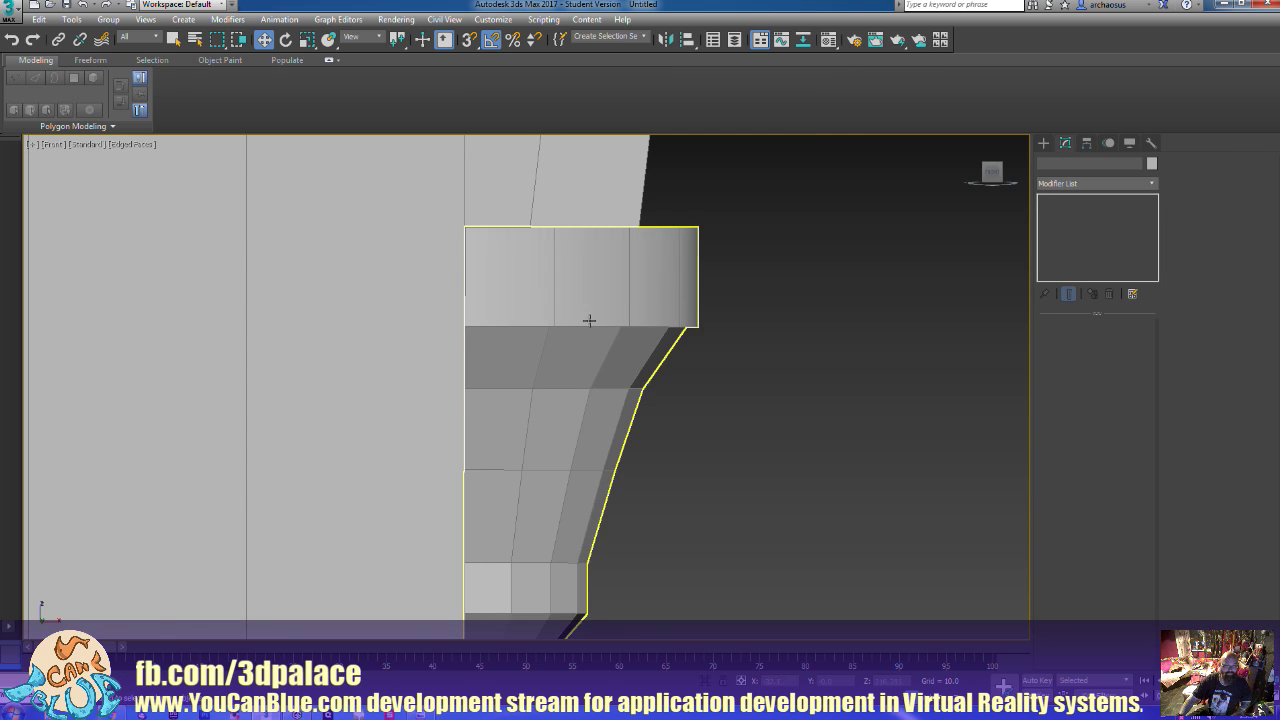
key("p")
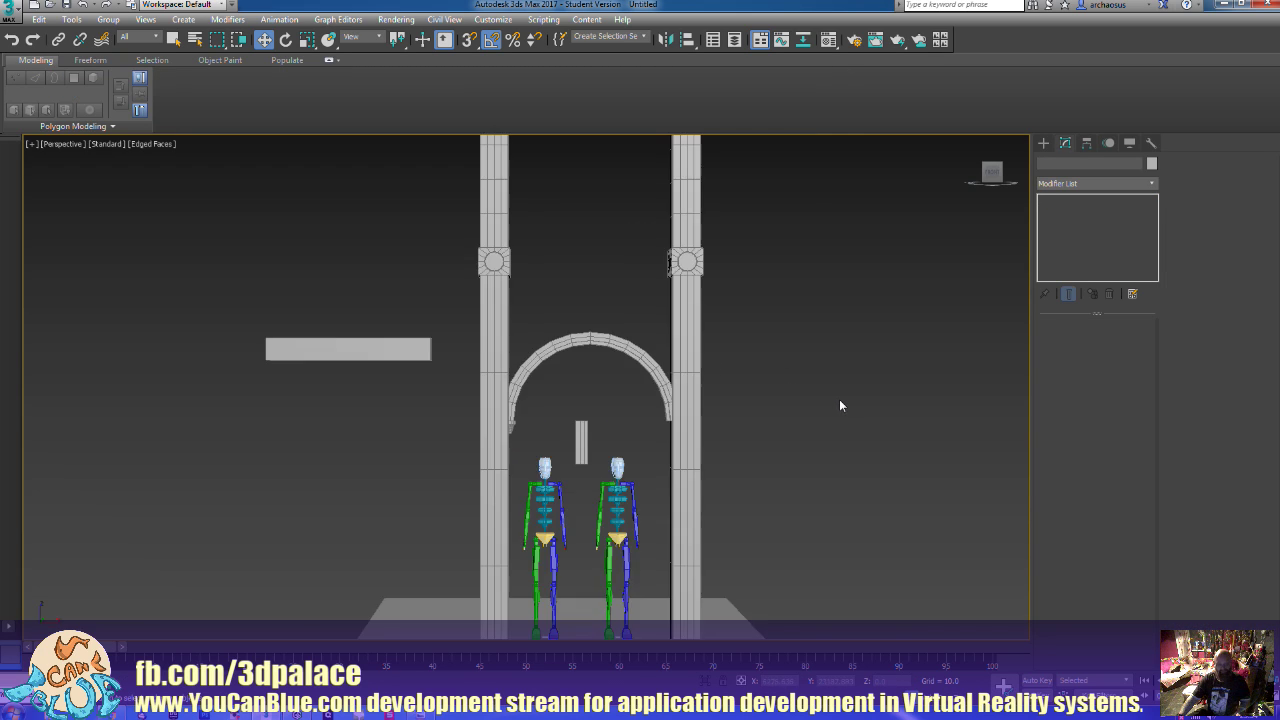
scroll(839, 399, "down", 5)
middle_click_drag(839, 399, 798, 424, "alt")
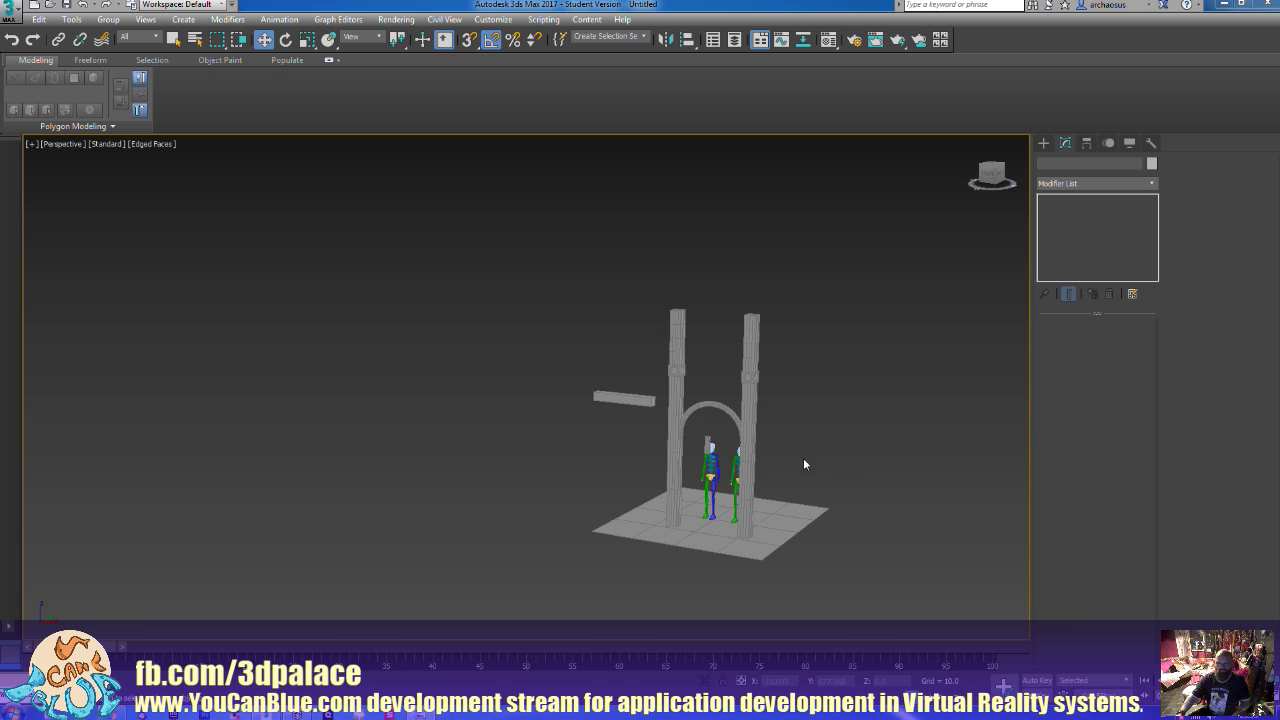
scroll(855, 480, "up", 5)
middle_click_drag(809, 455, 836, 453, "alt")
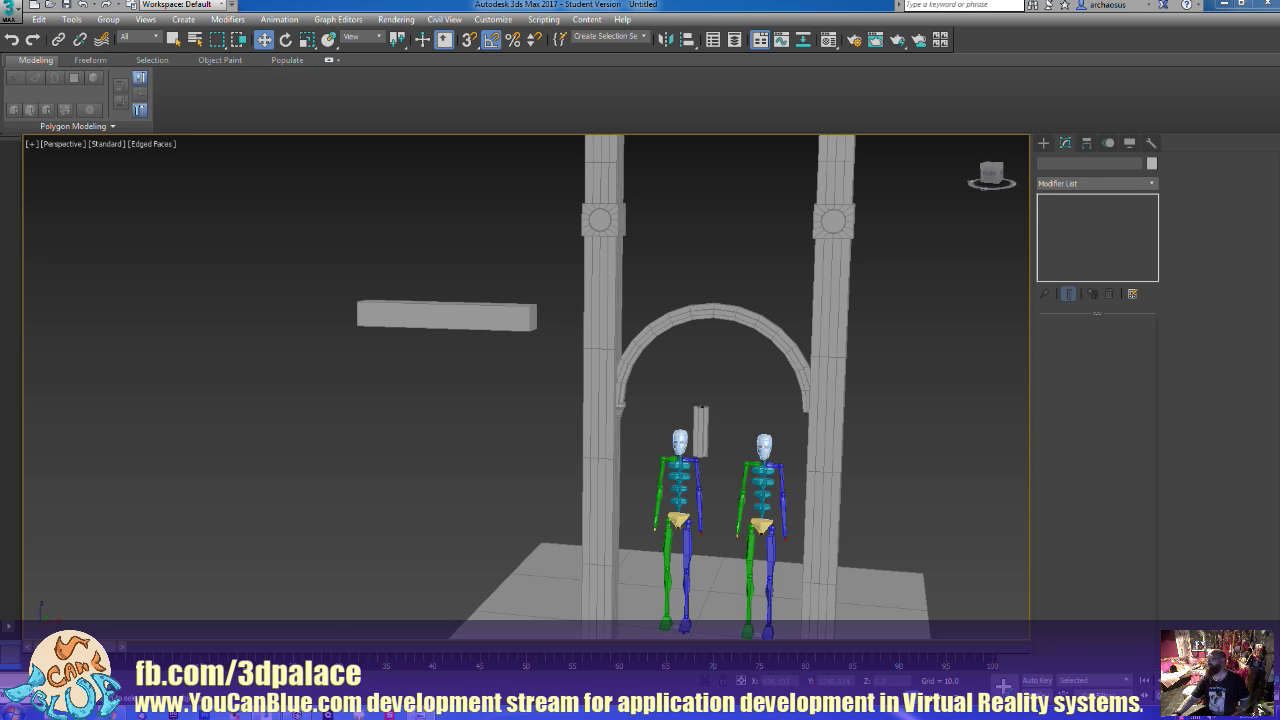
mouse_move(1279, 150)
left_mouse_down()
mouse_move(898, 150)
mouse_move(1279, 150)
left_mouse_up()
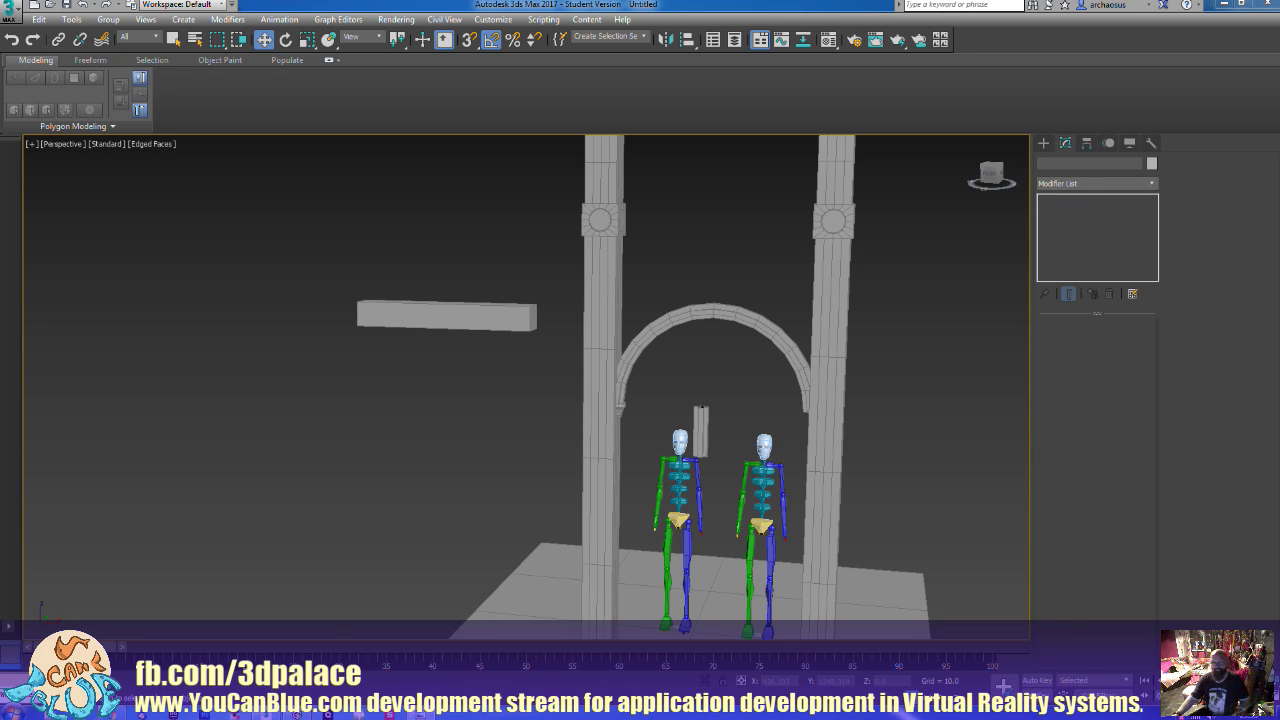
Clone the small grooved piece between the two figures as a single copy, placing it straight above the arch
left_click(702, 428)
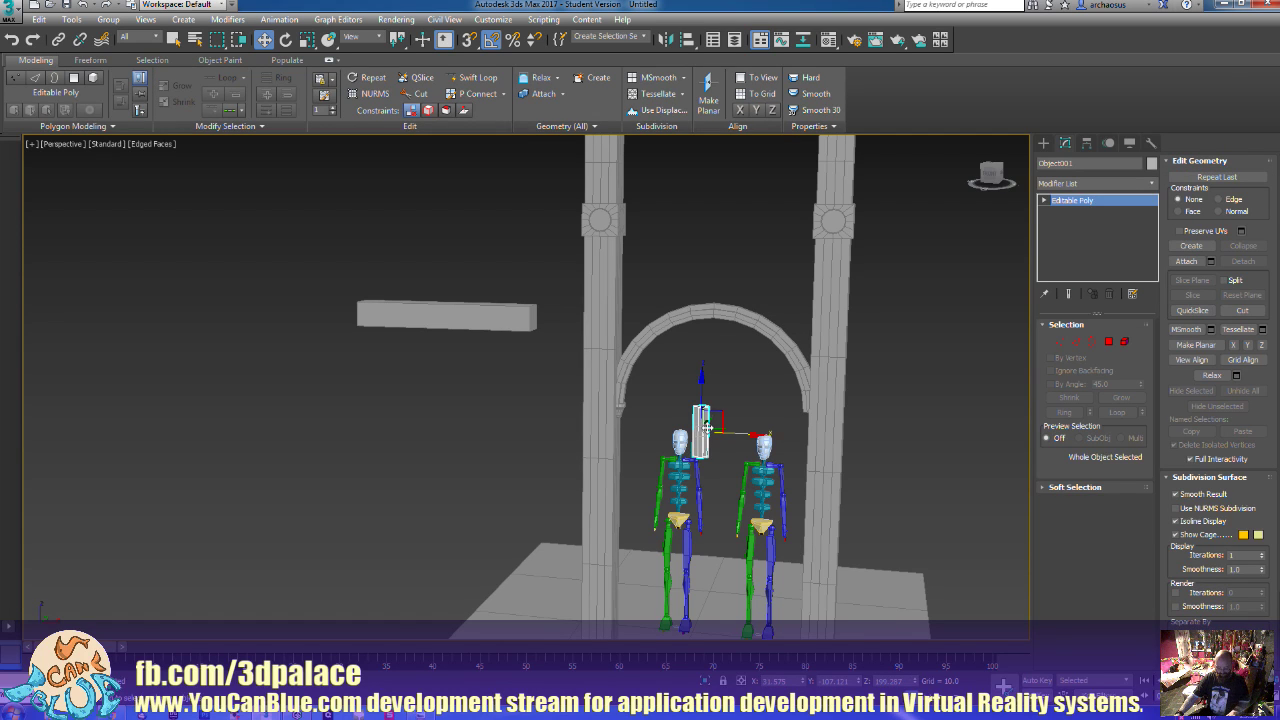
key("f")
key("z")
scroll(707, 427, "down", 6)
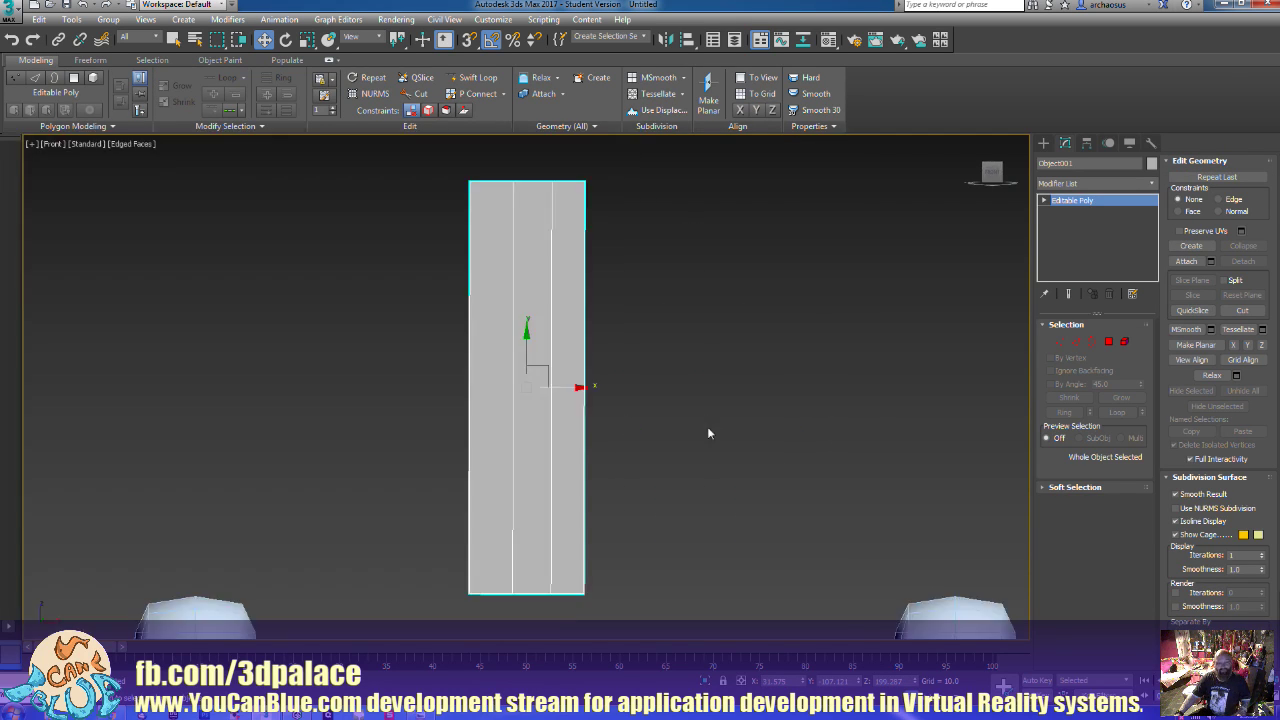
middle_click_drag(713, 408, 691, 445)
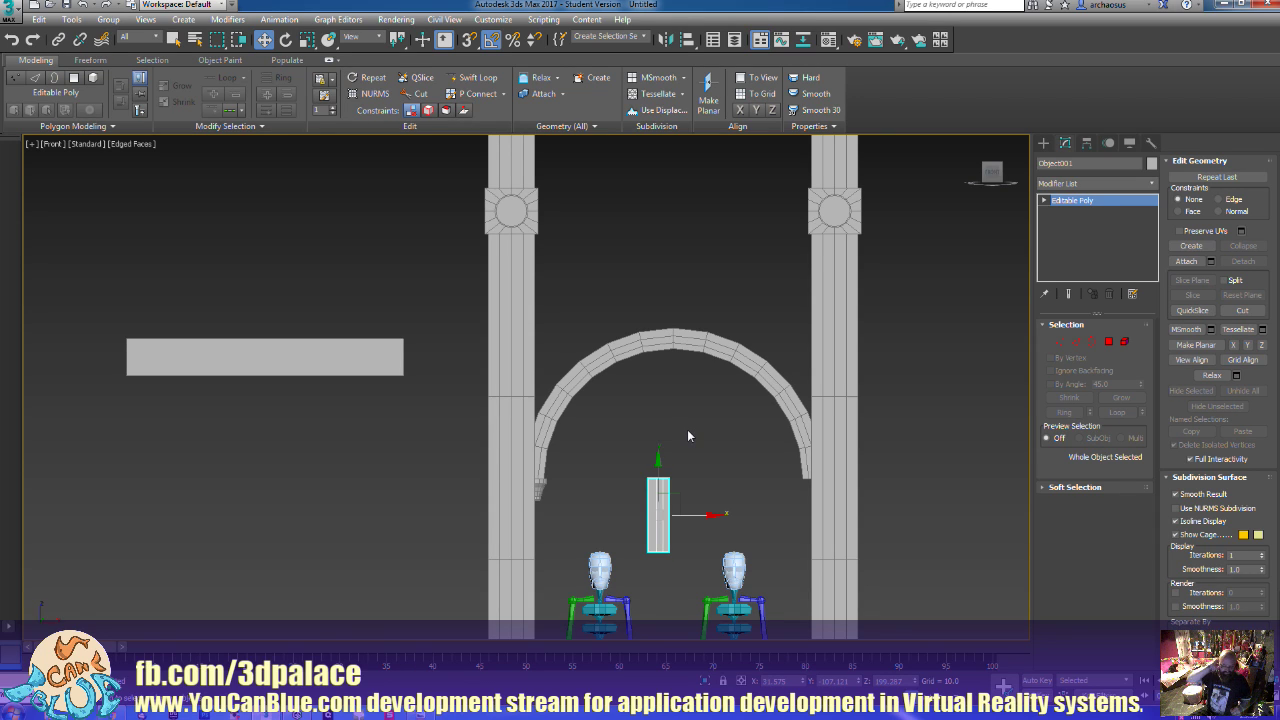
middle_click_drag(685, 423, 685, 455)
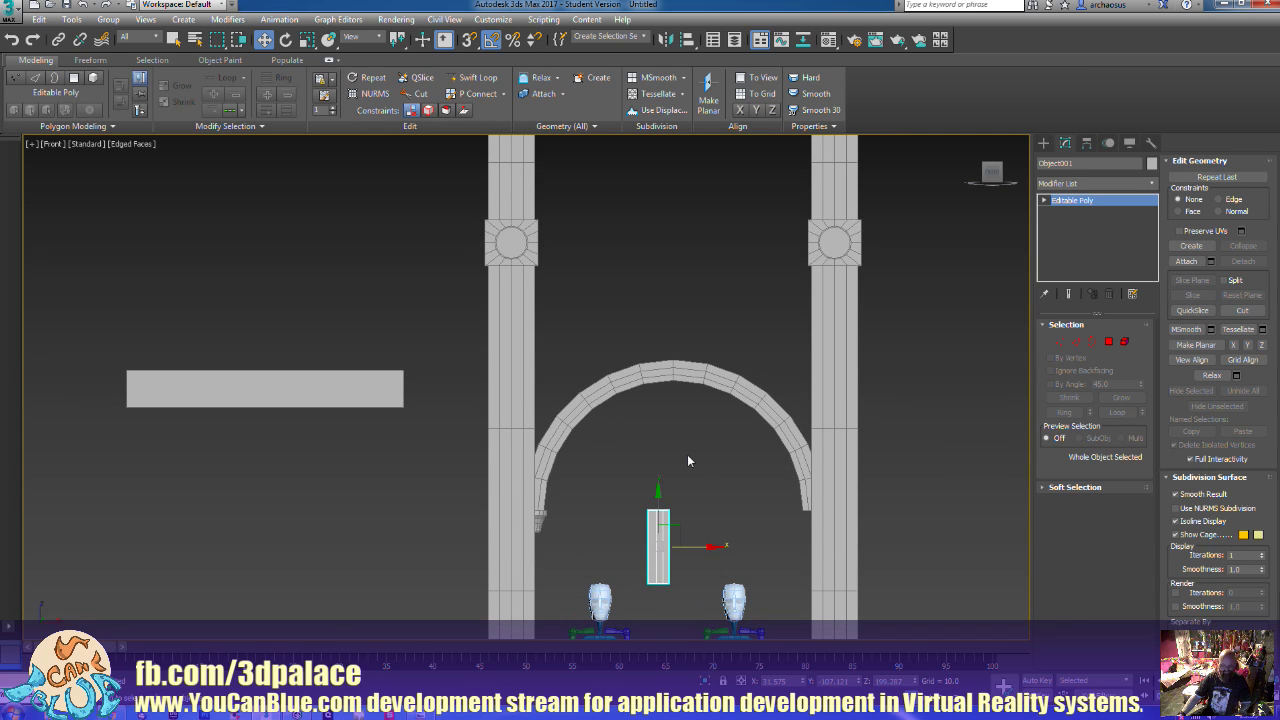
left_click_drag(666, 519, 666, 243, "shift")
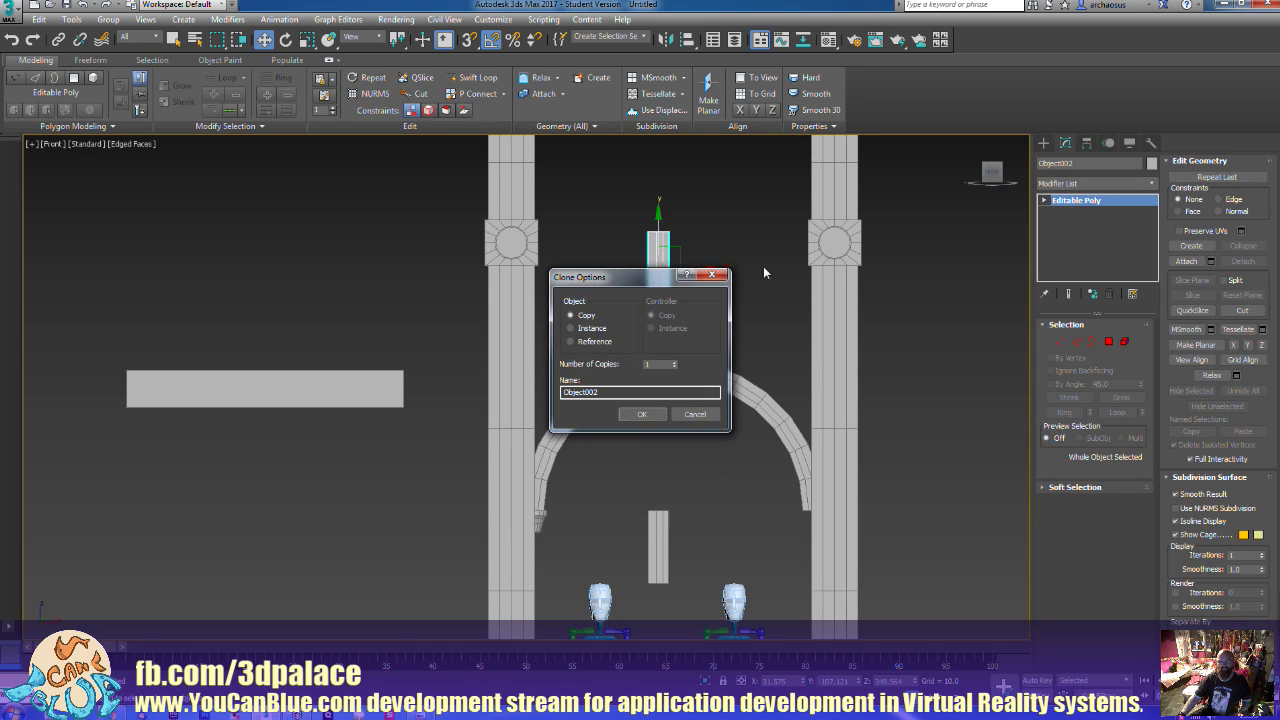
left_click(641, 413)
Rotate the copied piece 45 degrees clockwise in the front view and place it just above the arch's left shoulder
key("e")
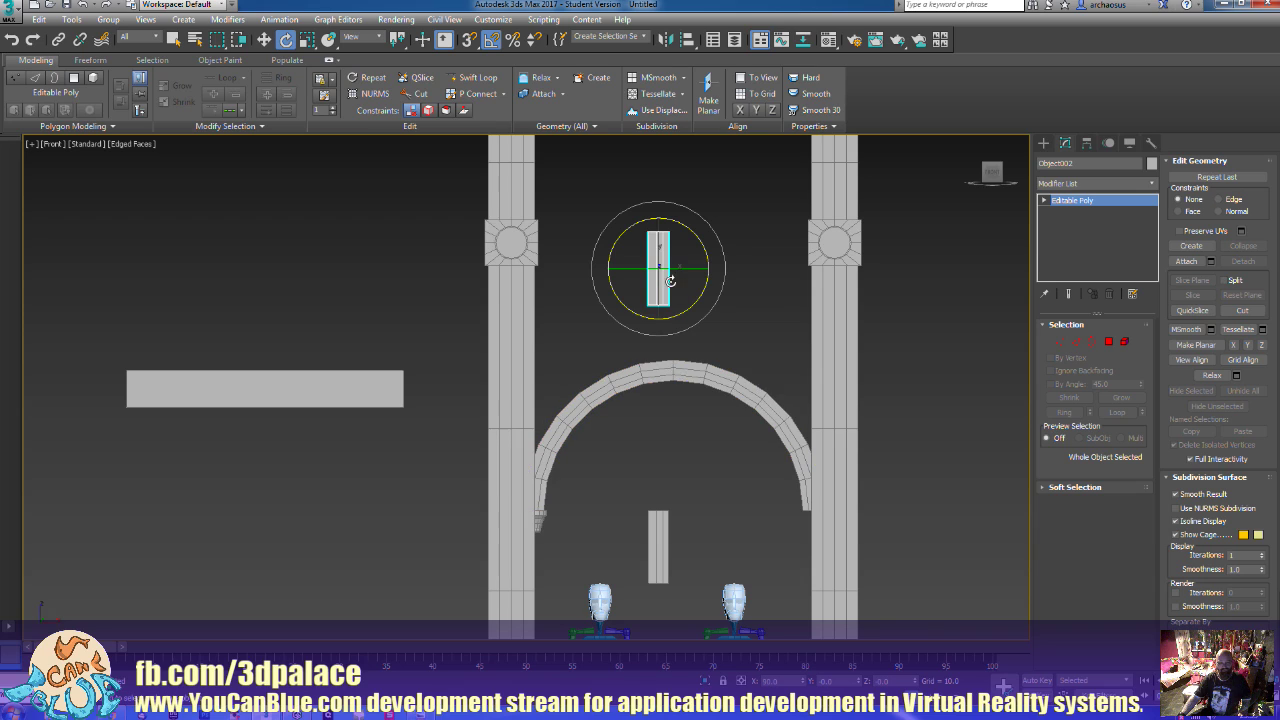
left_click_drag(704, 244, 735, 263)
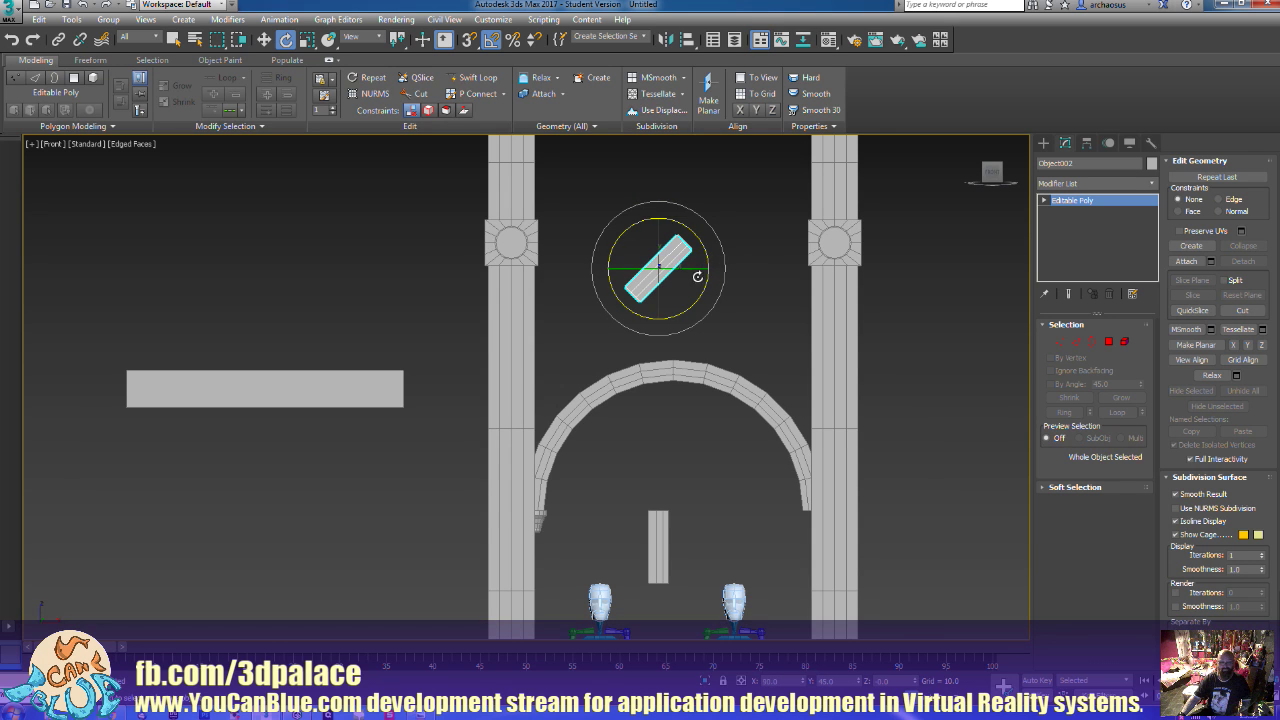
middle_click_drag(674, 286, 698, 304)
scroll(698, 304, "up", 4)
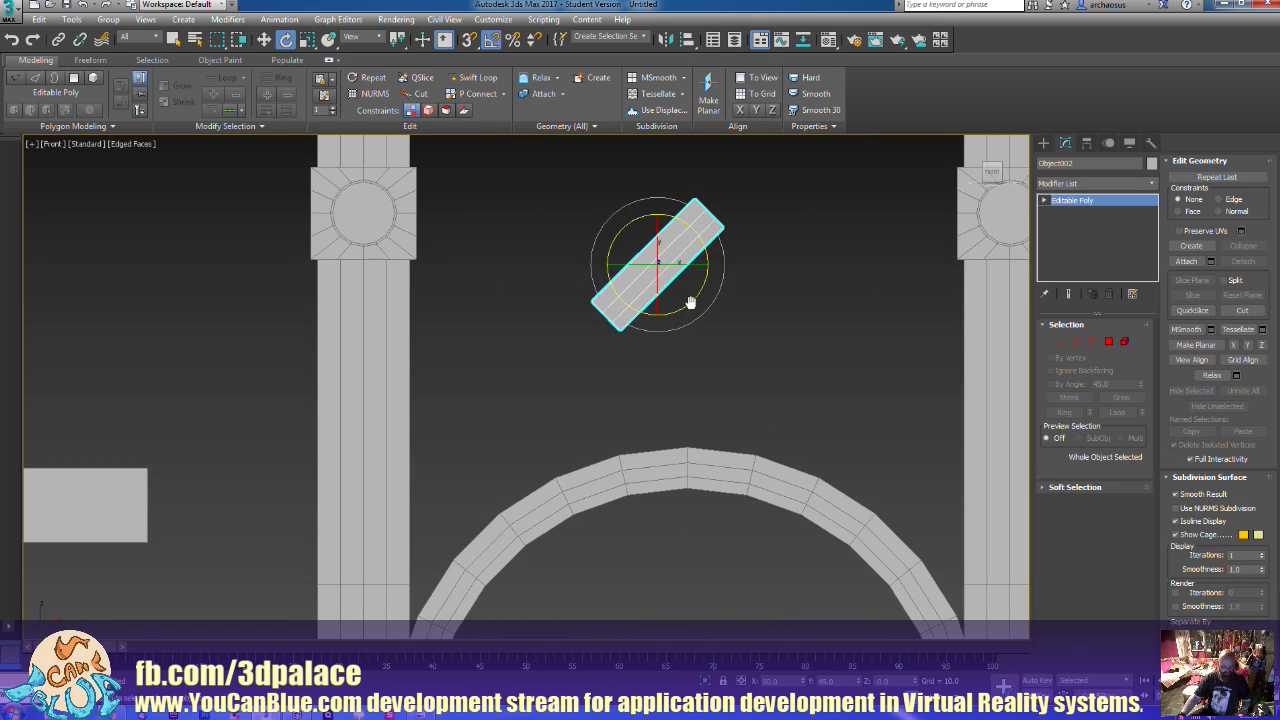
key("w")
left_click_drag(677, 244, 541, 499)
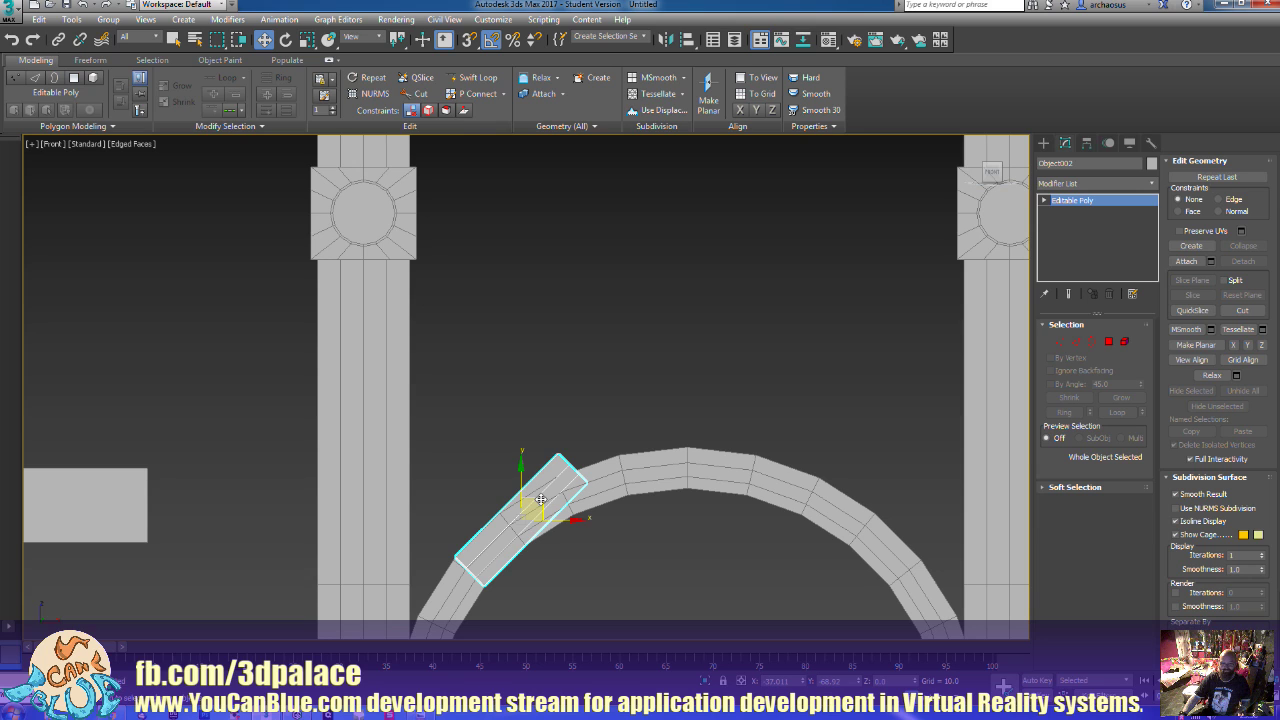
left_click_drag(540, 499, 570, 398)
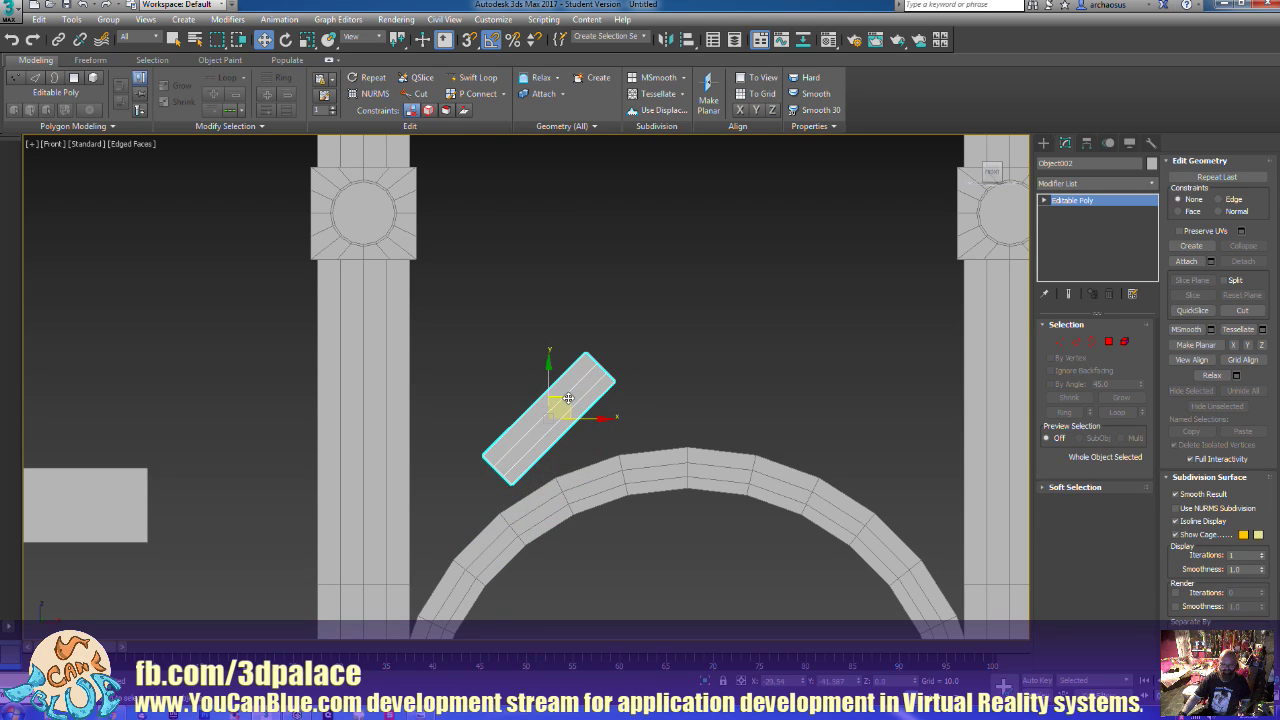
Close the open cross-shaped upper end of the tilted grooved piece by bridging its border edges into five polygons
key("p")
key("z")
middle_click_drag(726, 398, 809, 383)
key("super")
key("super")
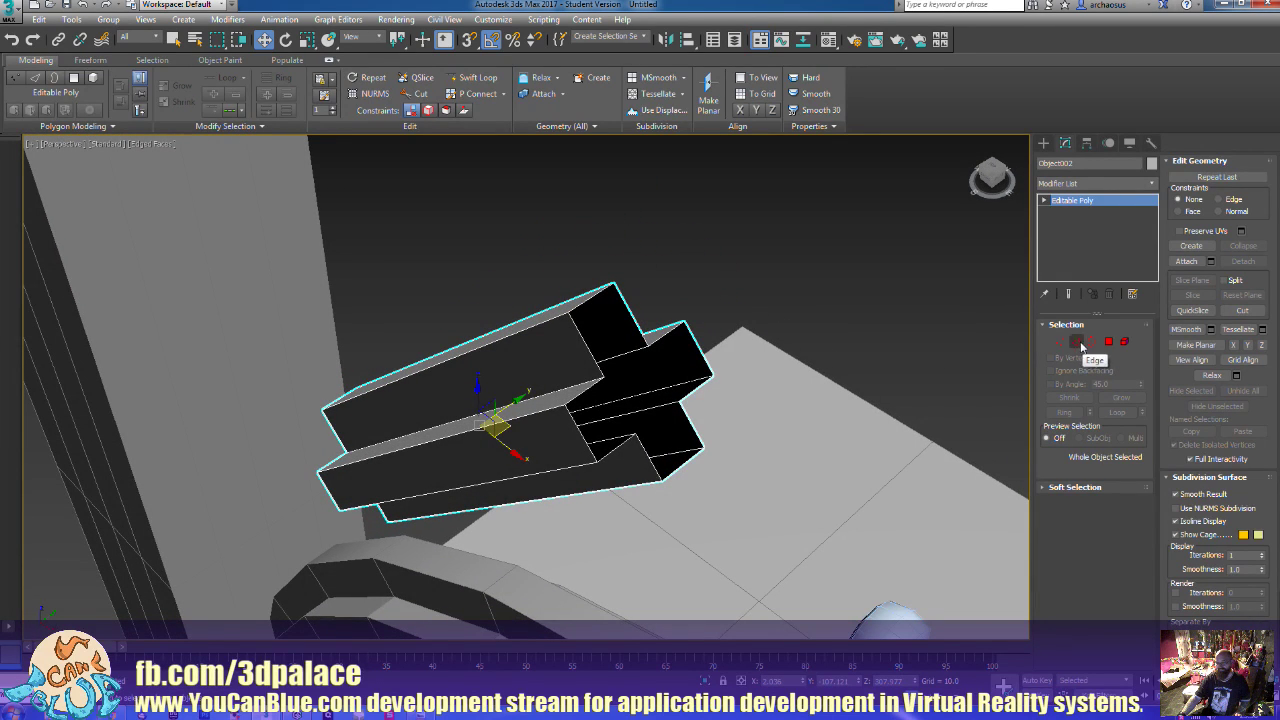
left_click(1076, 342)
left_click(1062, 581)
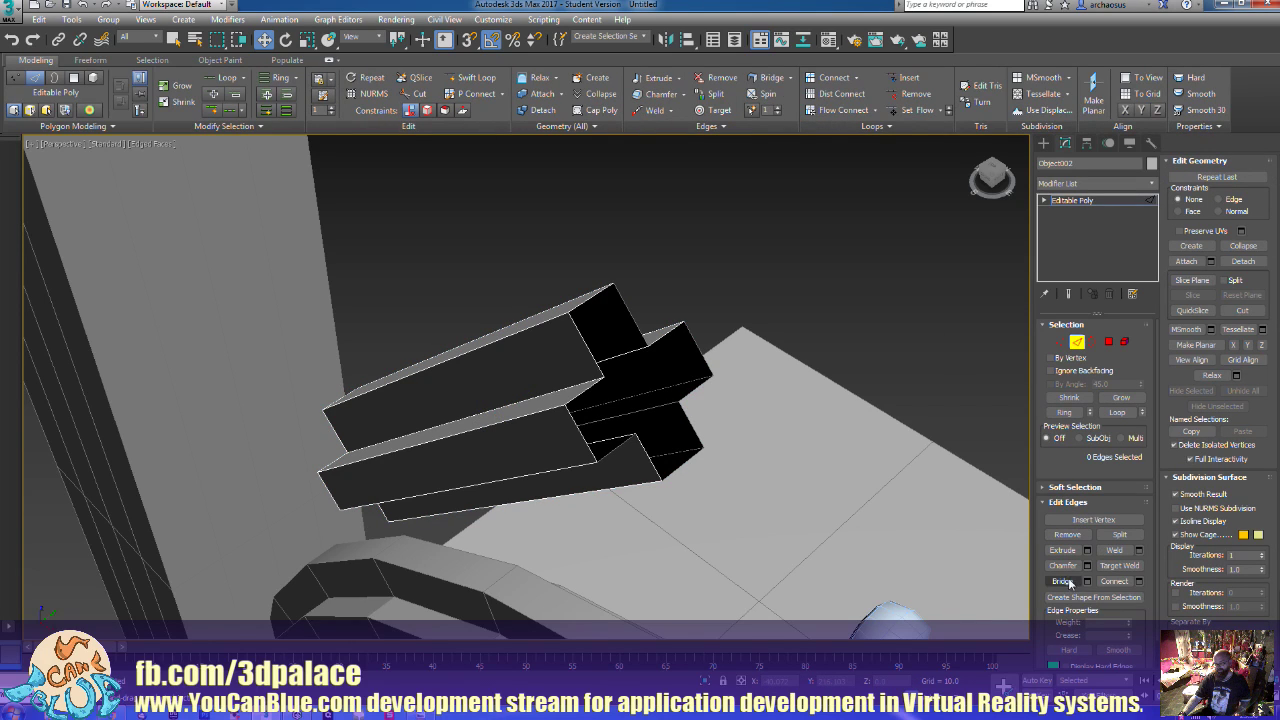
left_click(694, 433)
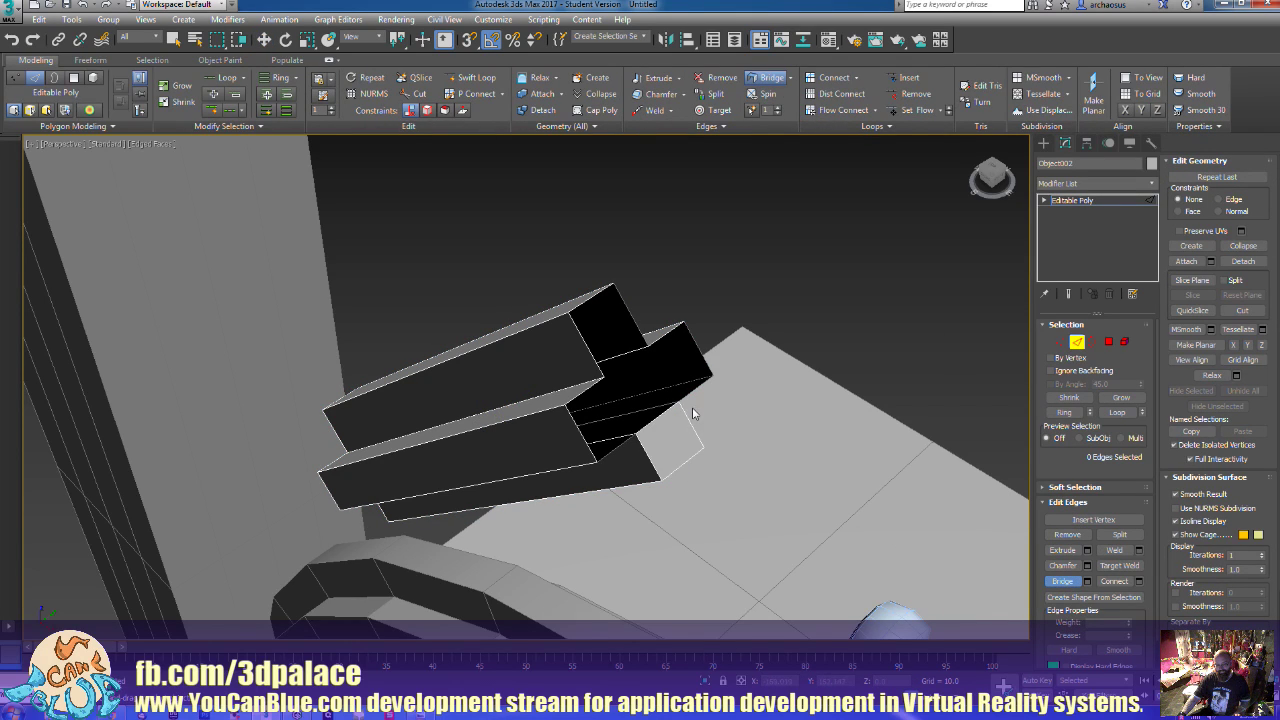
left_click(650, 328)
left_click(589, 352)
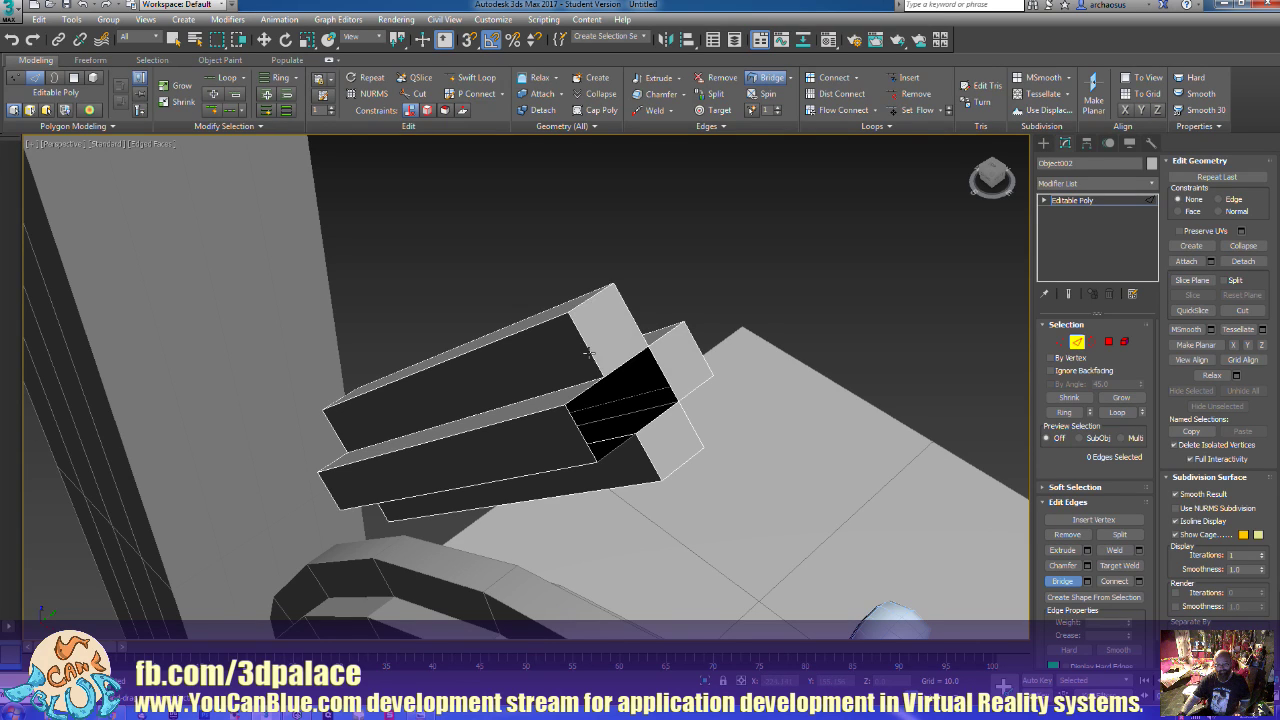
left_click(617, 450)
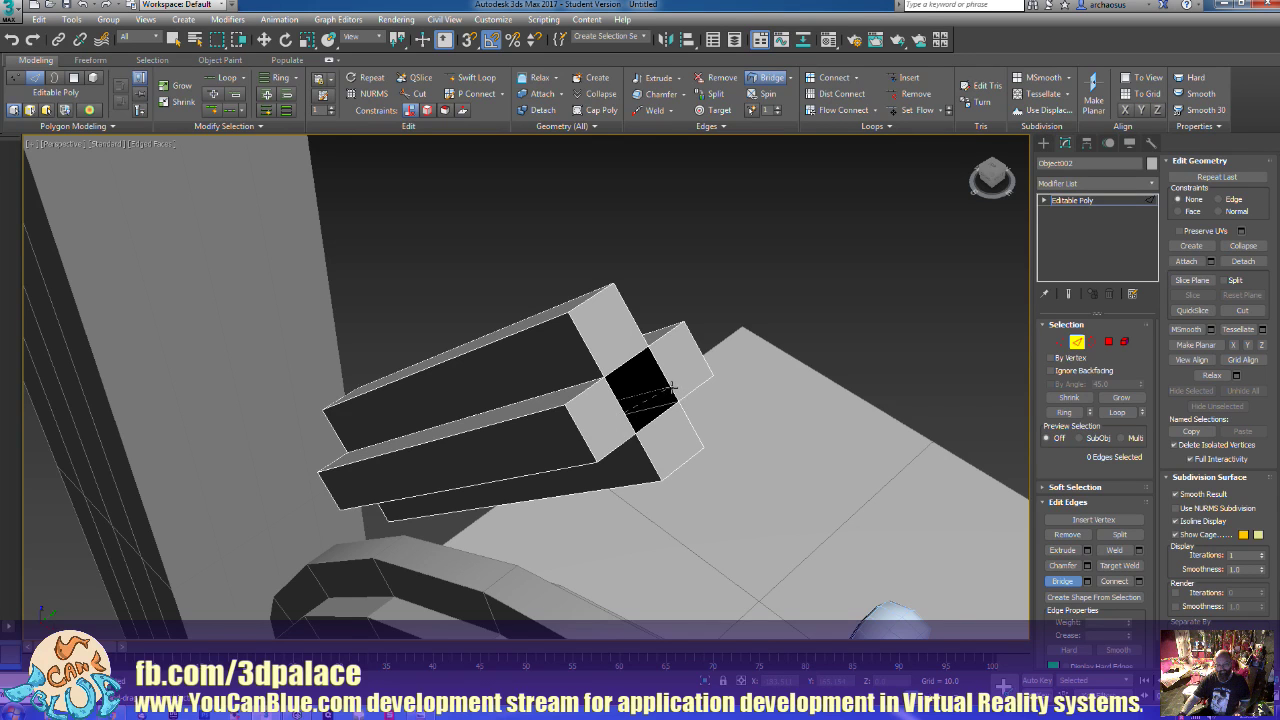
left_click(672, 388)
right_click(960, 375)
left_click(1077, 342)
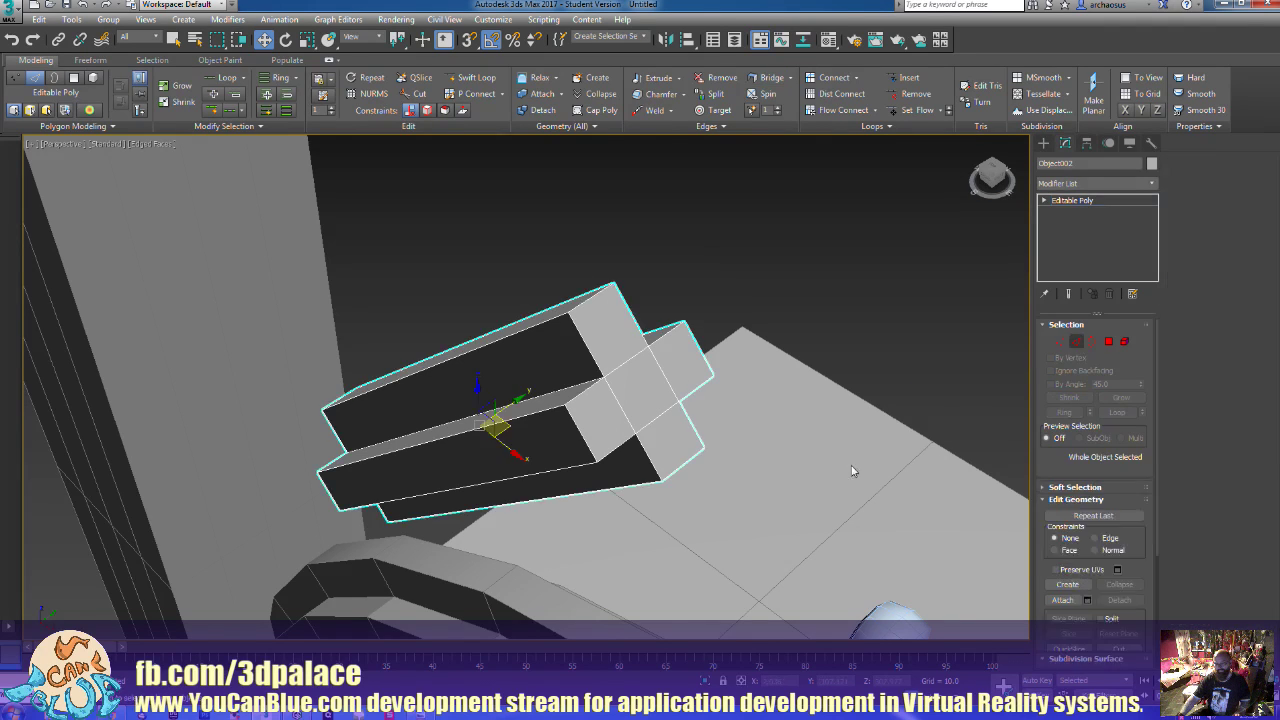
Select the five polygons capping the grooved strut's upper end and extrude them 37.545
middle_click_drag(785, 497, 806, 457)
scroll(806, 470, "down", 5)
scroll(806, 457, "up", 5)
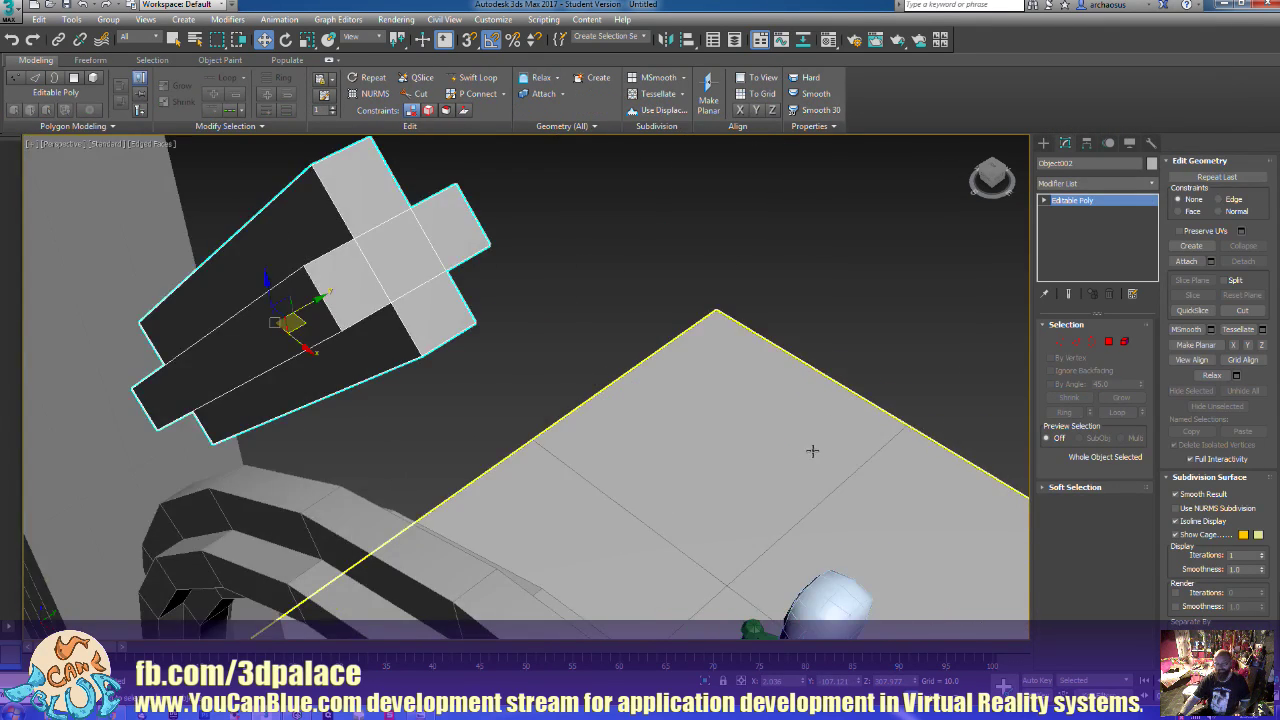
left_click(1108, 342)
middle_click_drag(703, 414, 614, 462)
scroll(720, 430, "down", 6)
scroll(735, 438, "up", 6)
left_click(421, 316)
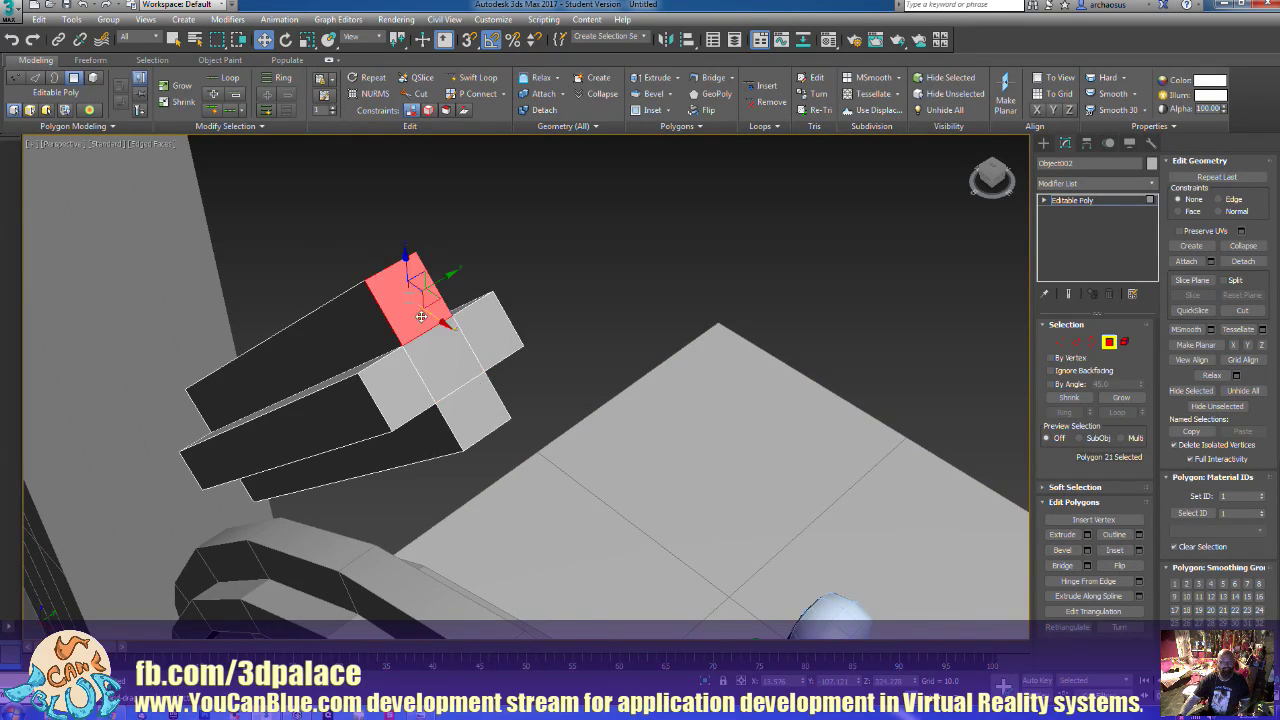
left_click(405, 397, "ctrl")
left_click(461, 411, "ctrl")
left_click(447, 375, "ctrl")
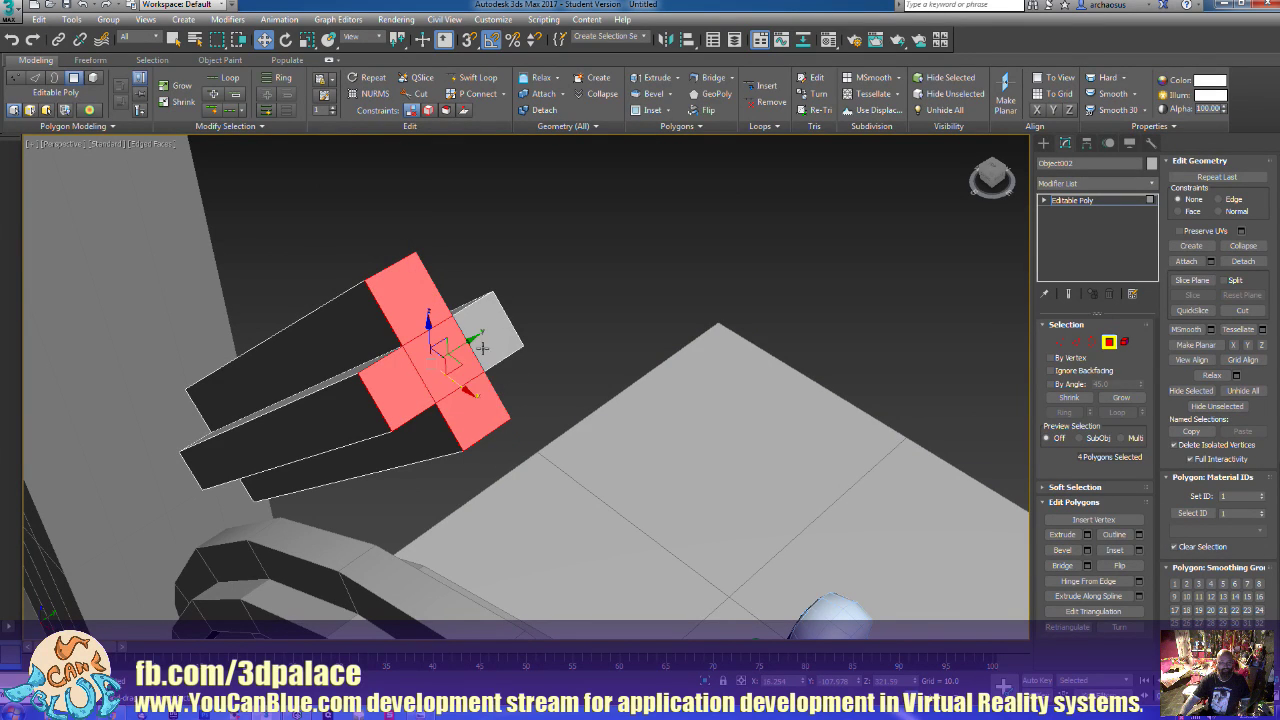
left_click(492, 344, "ctrl")
left_click(1087, 534)
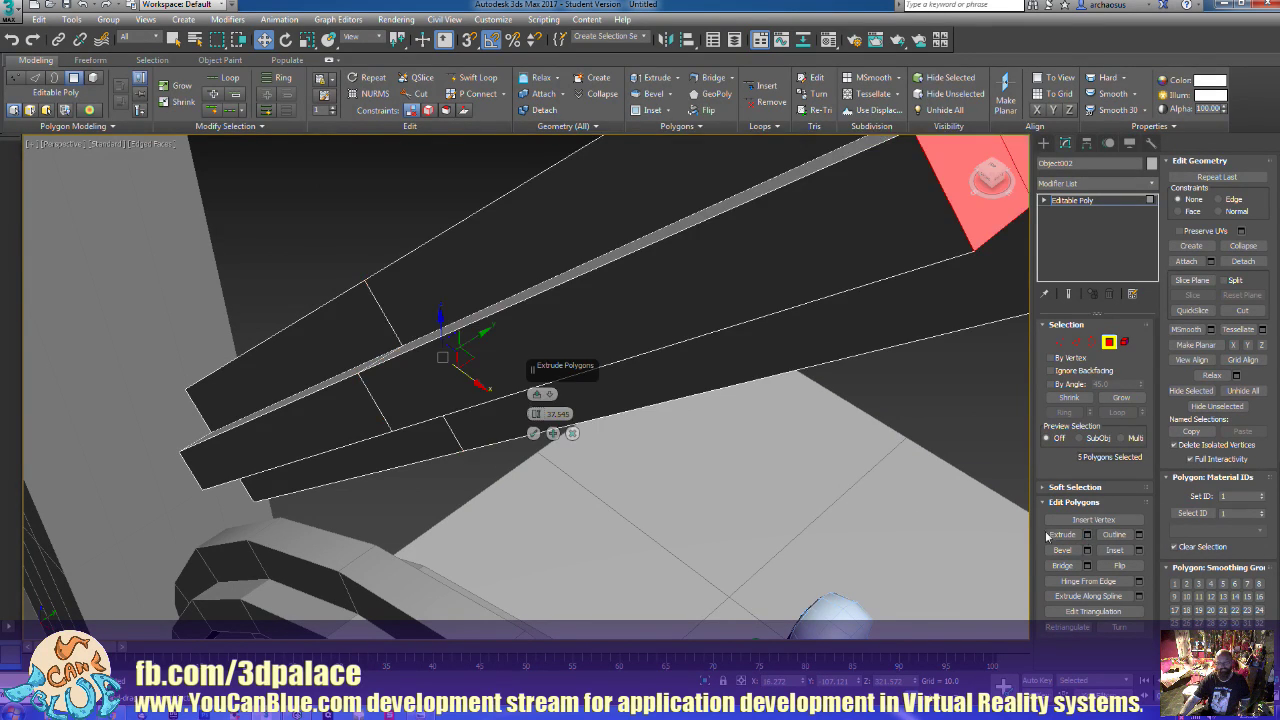
left_click(533, 433)
scroll(608, 534, "down", 10)
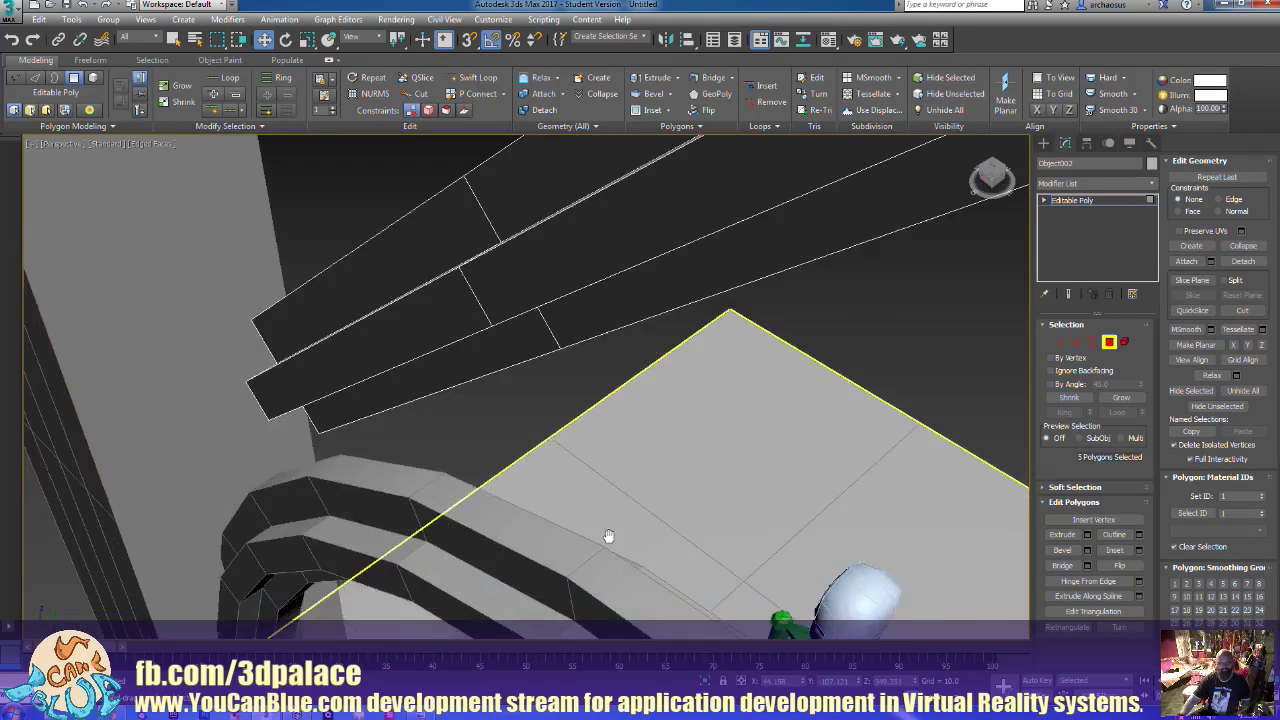
Extrude the strut's five end polygons once more by the same 37.545 to lengthen it diagonally, and finish polygon editing
key("f")
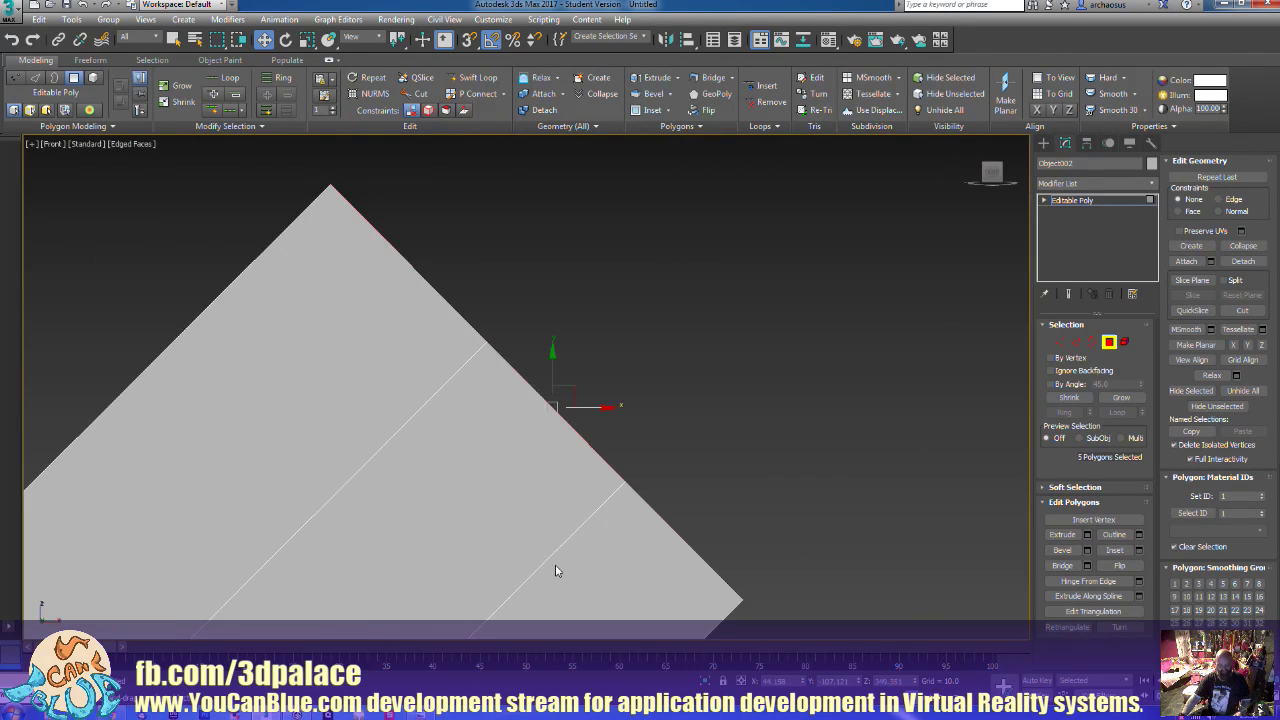
scroll(582, 529, "down", 4)
middle_click_drag(600, 550, 640, 437)
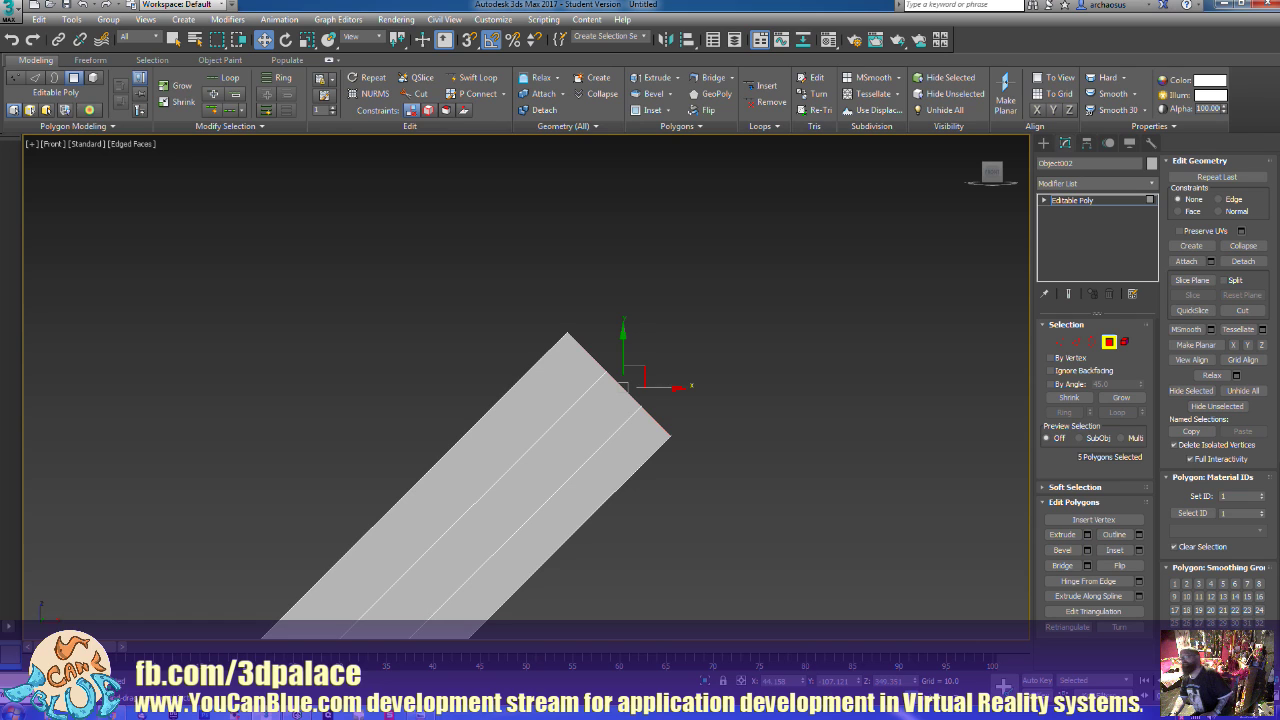
middle_click_drag(689, 567, 734, 429)
scroll(752, 451, "down", 3)
scroll(781, 395, "down", 5)
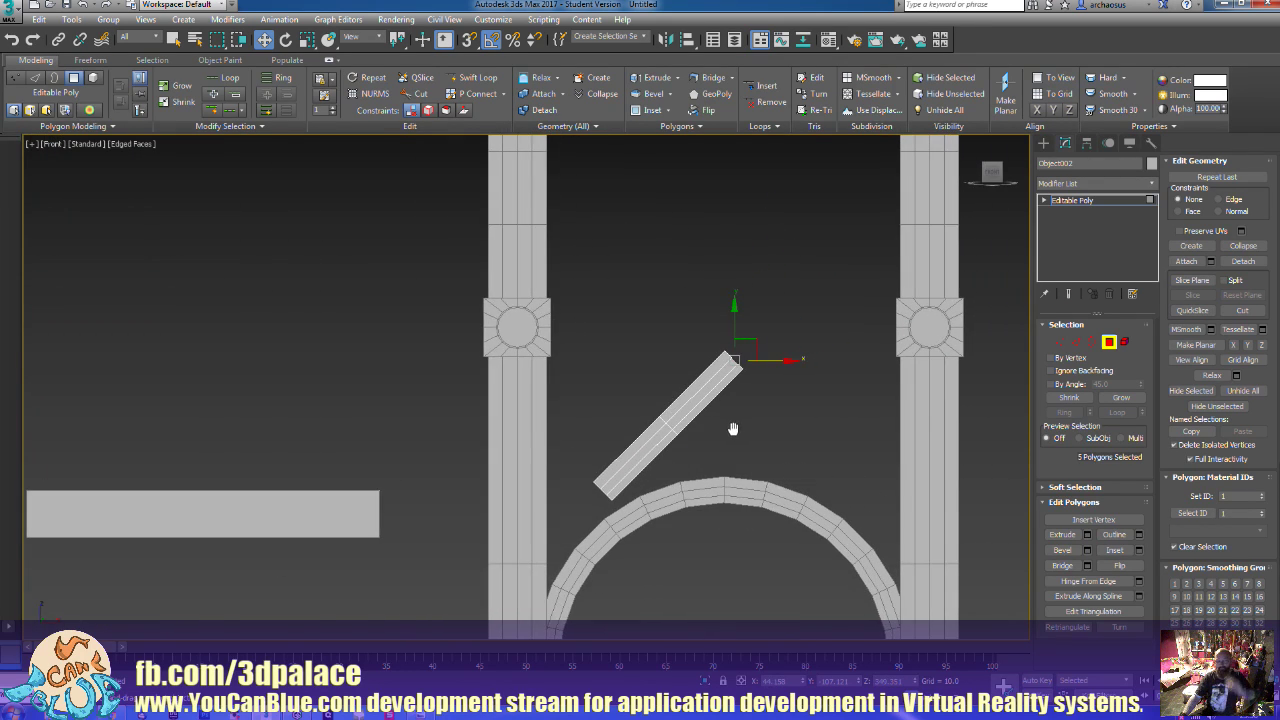
left_click(1088, 535)
left_click(535, 433)
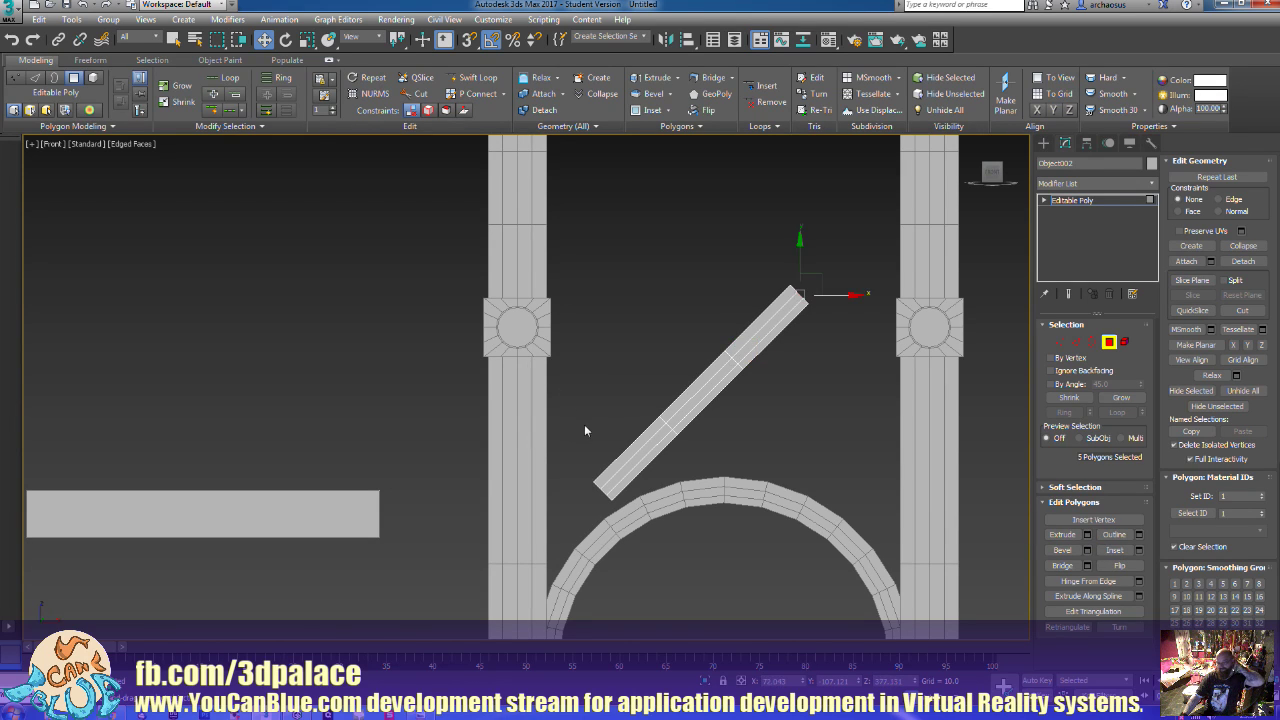
left_click(1110, 343)
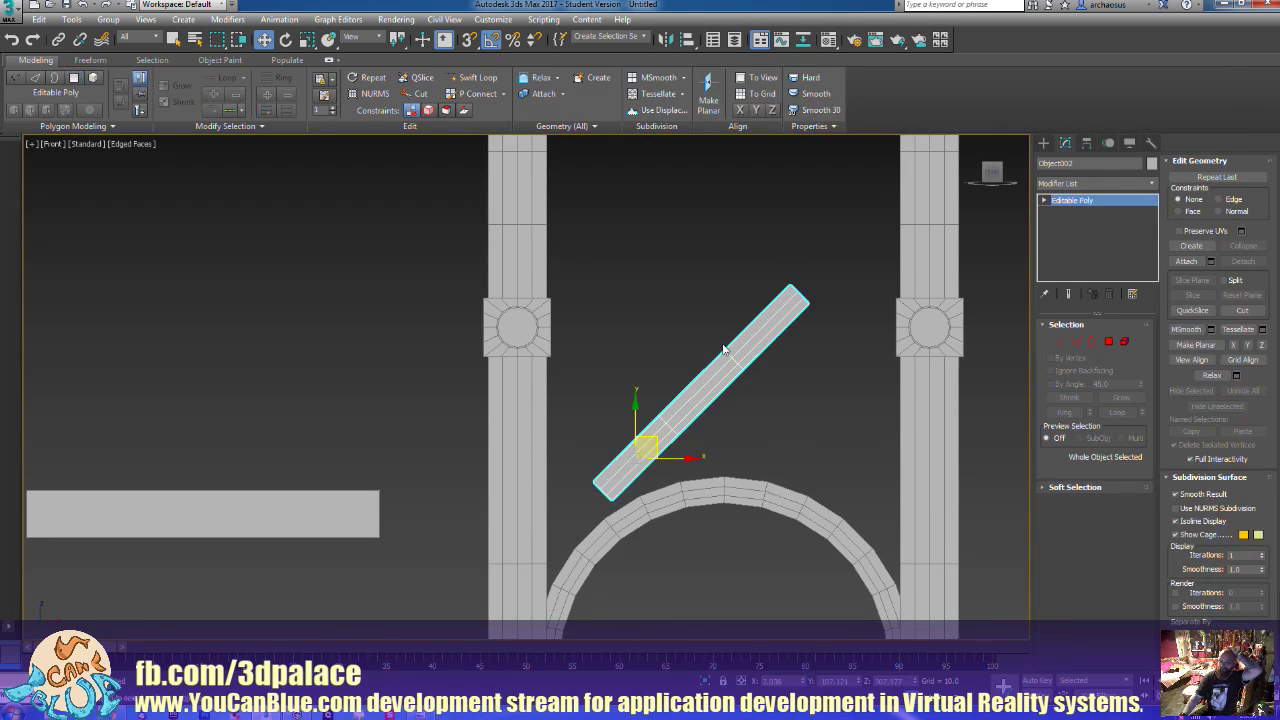
Move the lengthened strut down in the front view so its lower end overlaps the arch's left shoulder
middle_click_drag(681, 450, 645, 421)
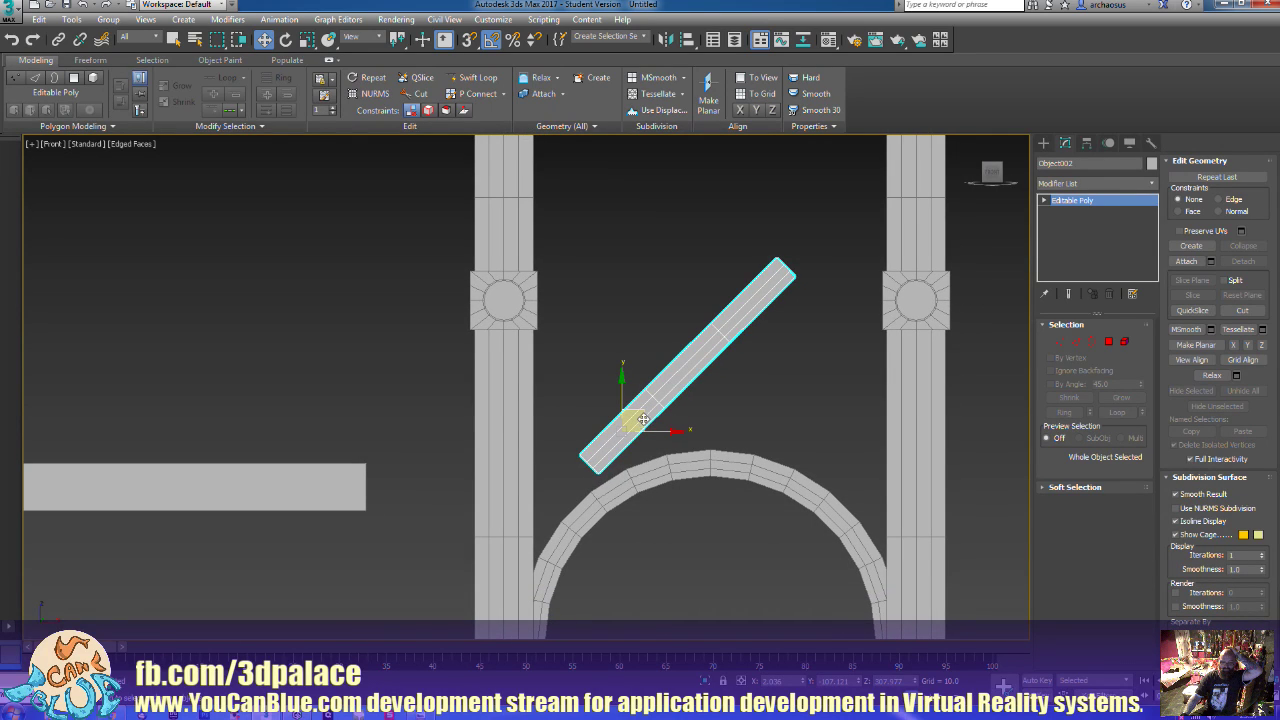
left_click_drag(643, 419, 625, 484)
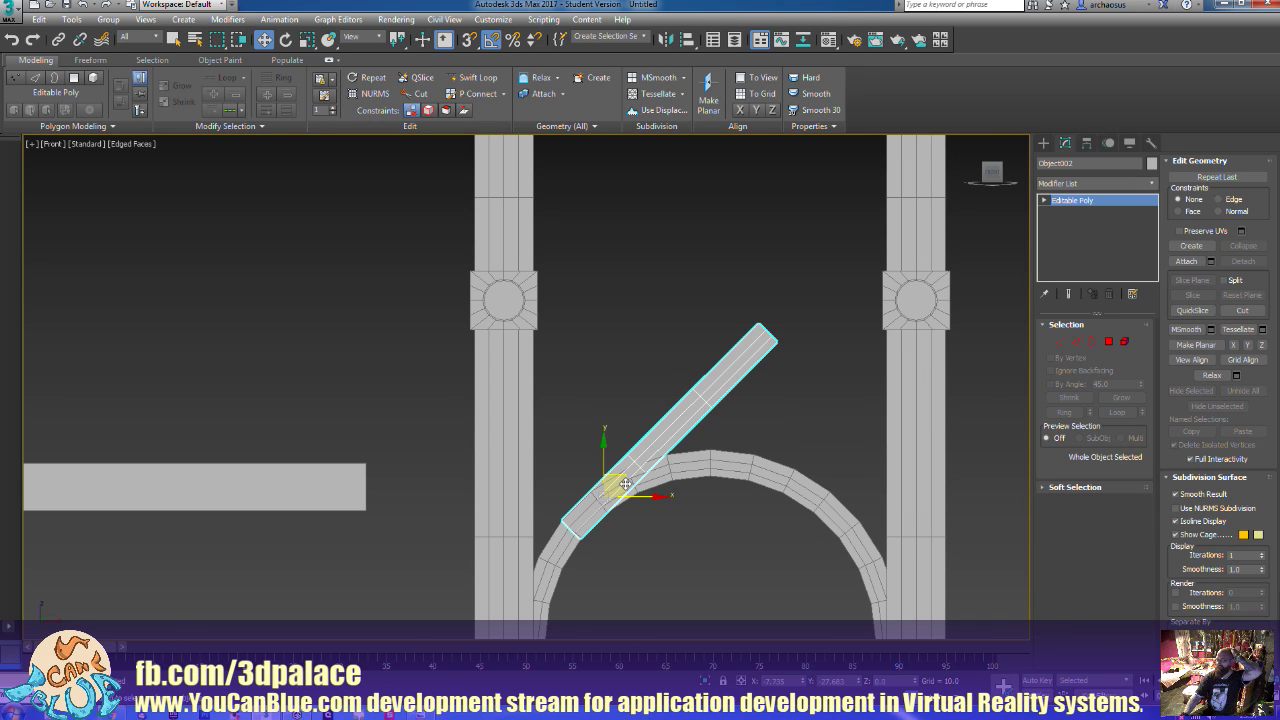
left_click_drag(625, 484, 625, 484)
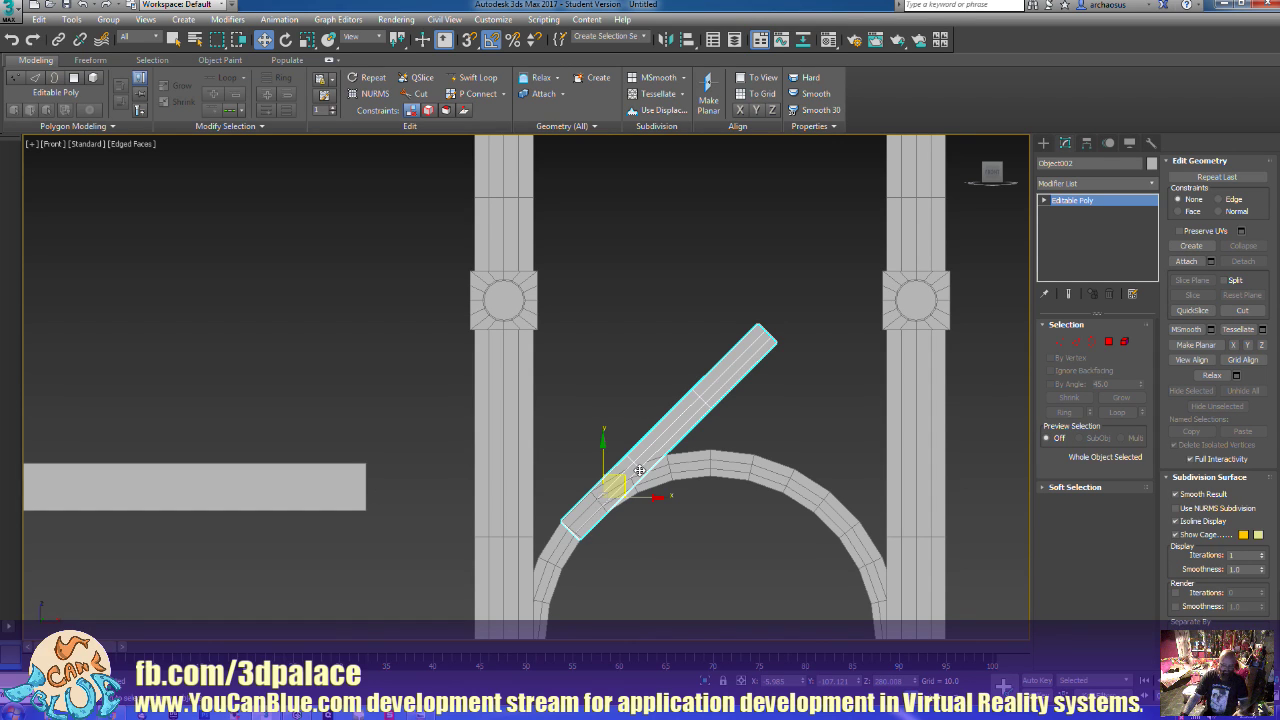
Clone the strut as a single copy rotated 90 degrees counterclockwise in the front view
key("e")
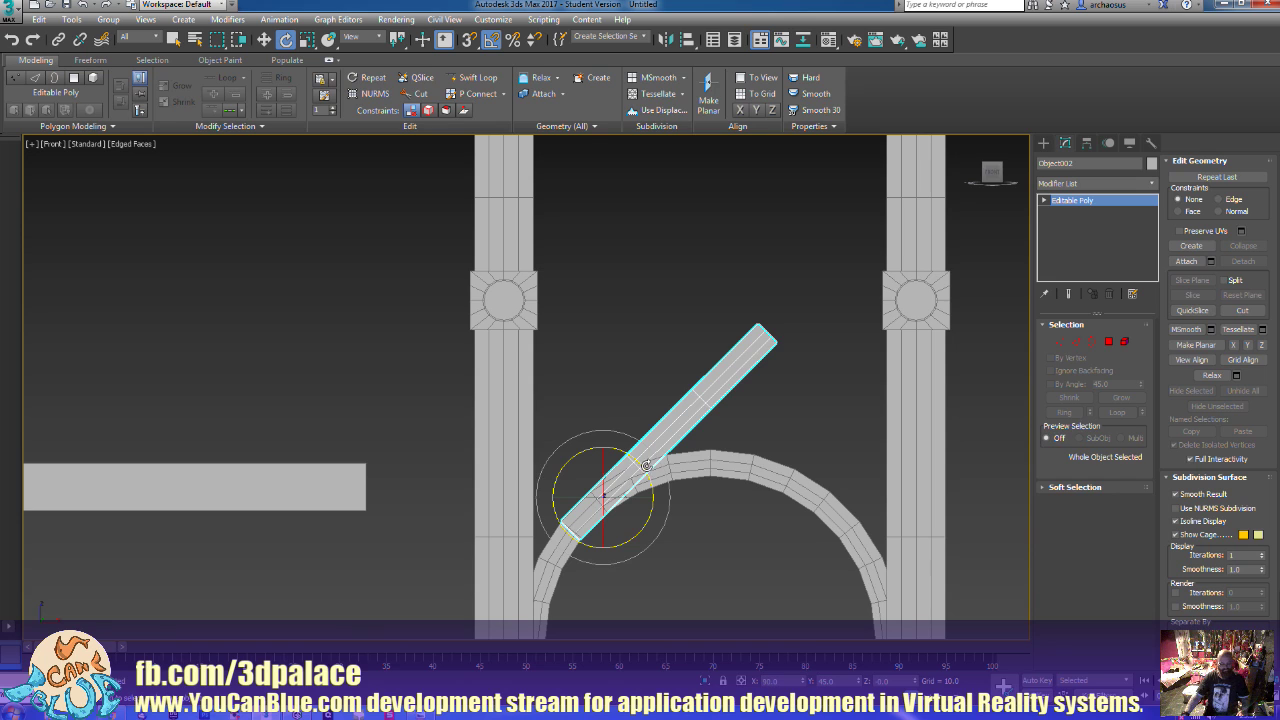
mouse_move(621, 451)
left_mouse_down("shift")
mouse_move(598, 440)
mouse_move(563, 447)
mouse_move(563, 459)
left_mouse_up("shift")
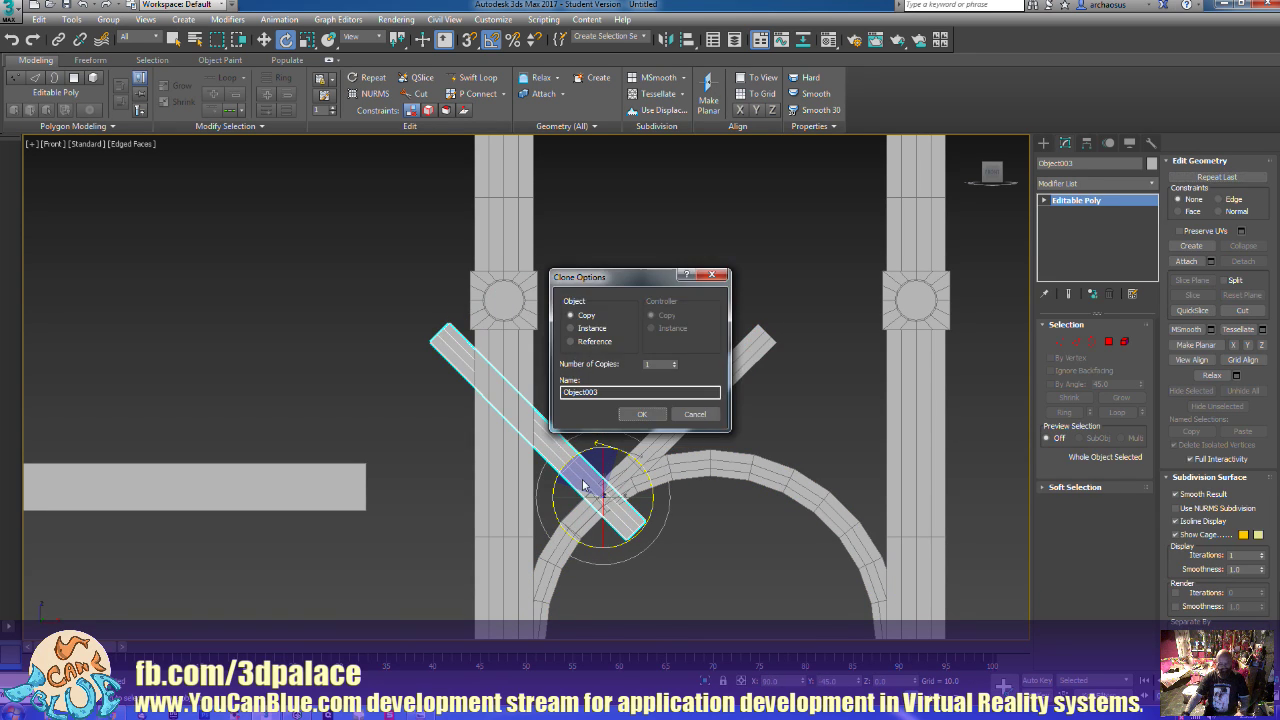
left_click(642, 413)
Move the copied strut horizontally onto the arch's right shoulder so it crosses the original strut symmetrically
key("w")
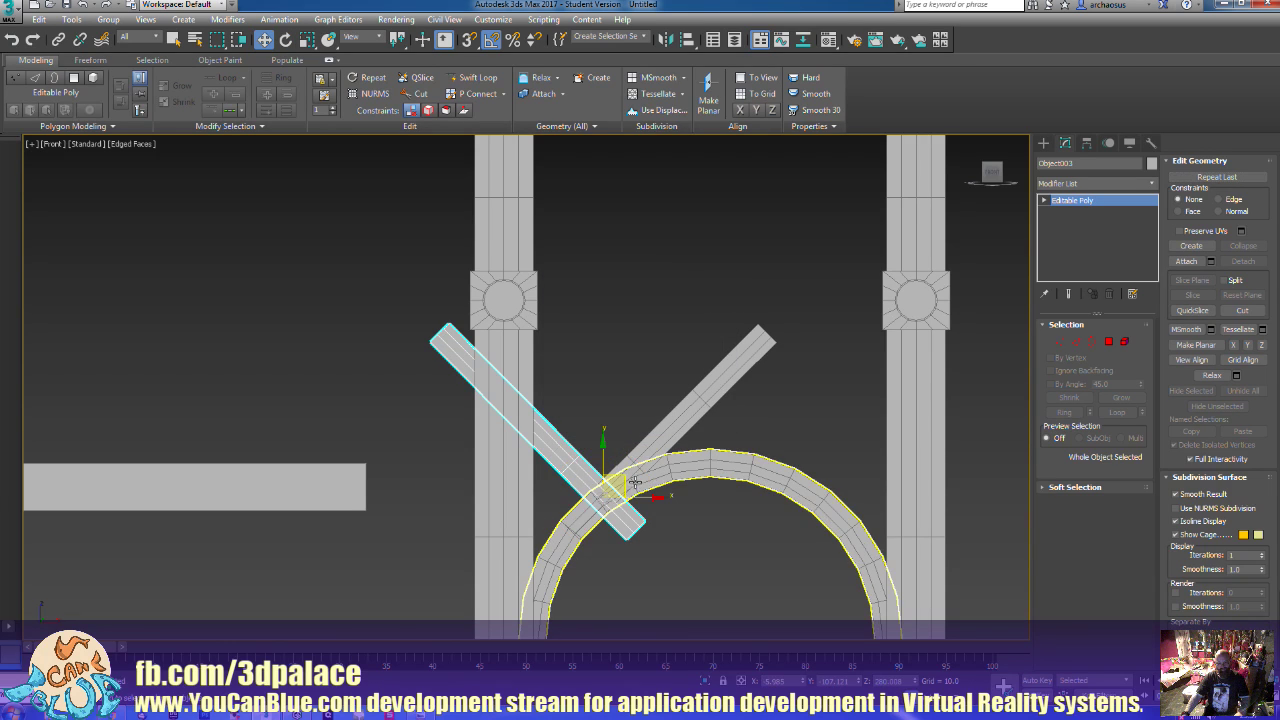
left_click_drag(643, 494, 859, 488)
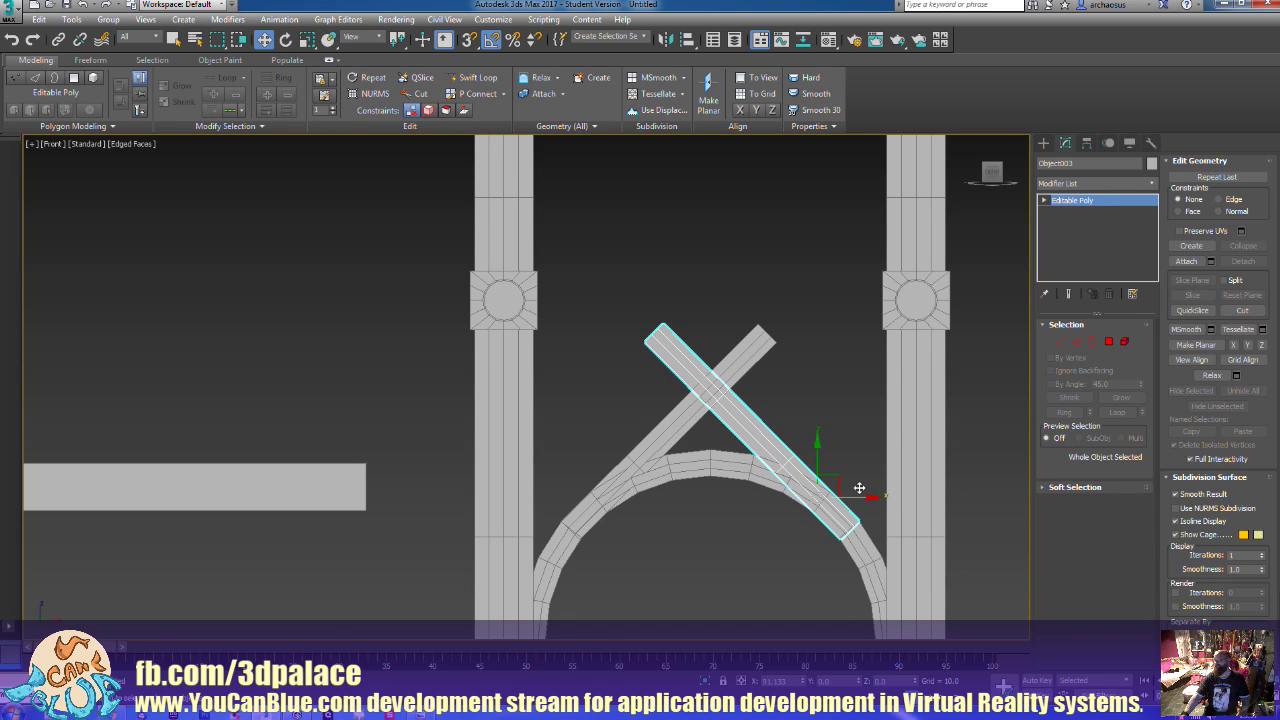
left_click_drag(859, 488, 857, 489)
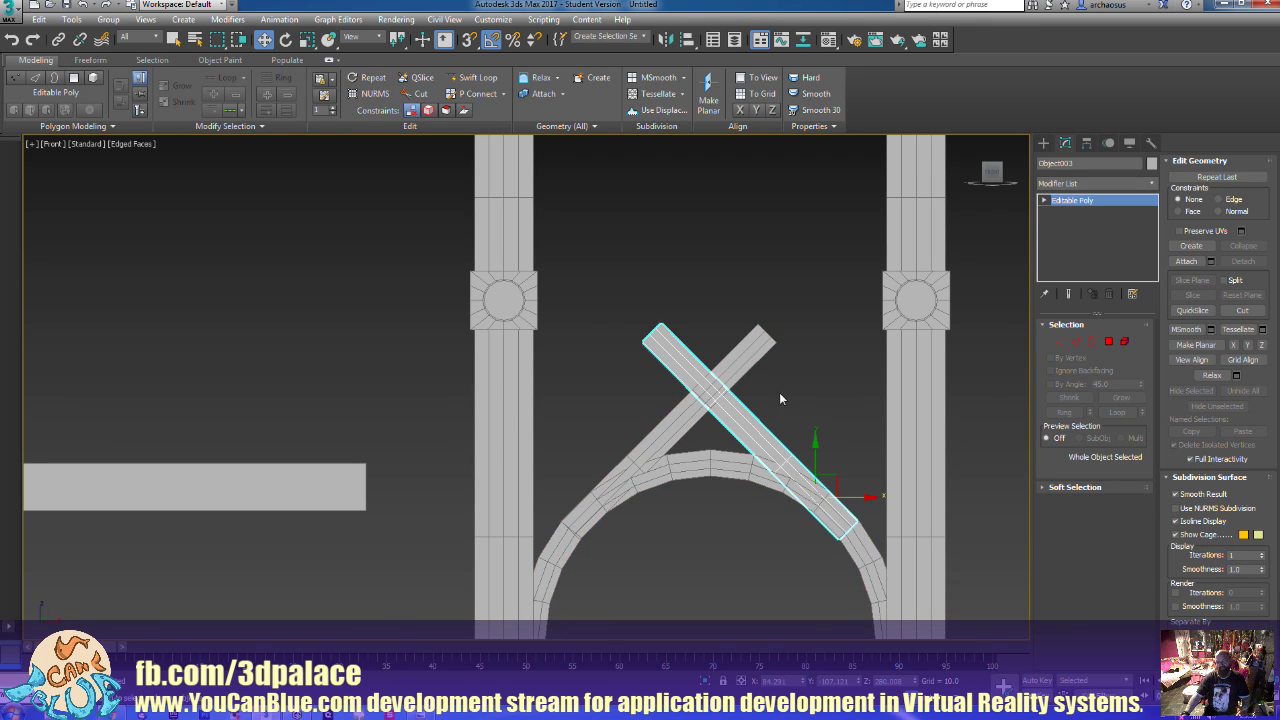
middle_click_drag(789, 391, 798, 434)
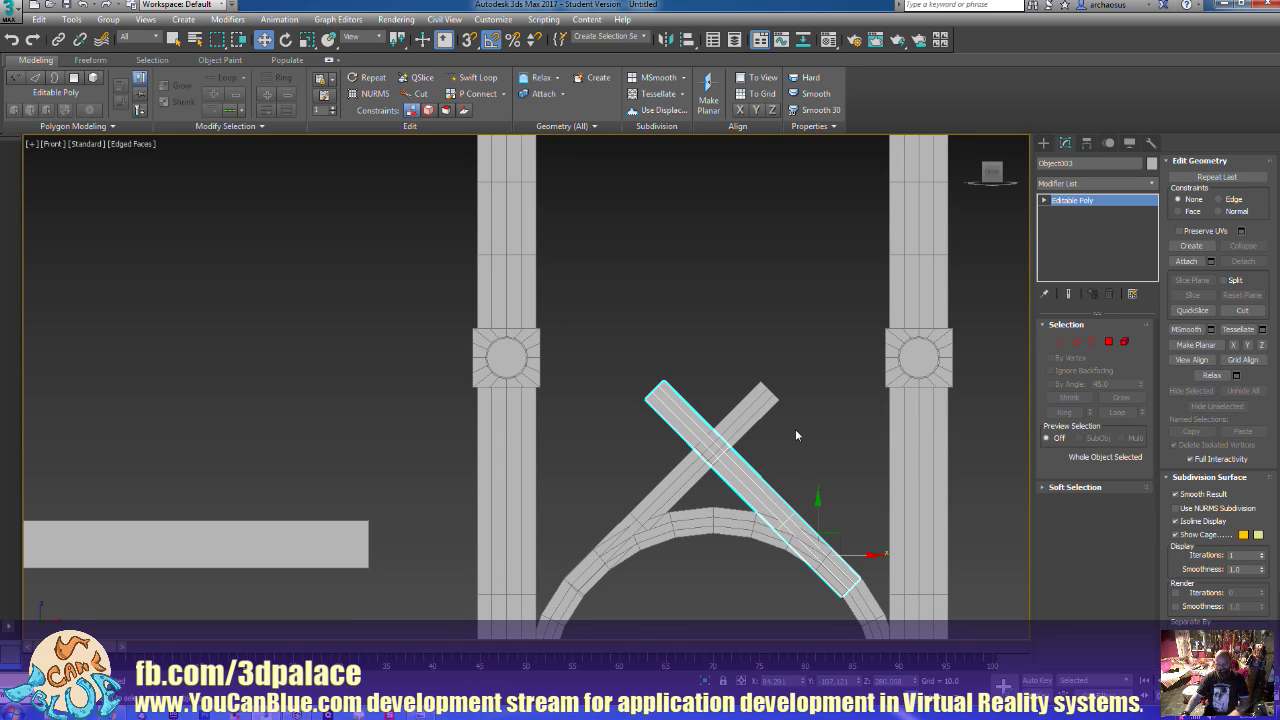
Extrude the copied strut's five upper end polygons about 73.76 so it reaches into the left pillar, and finish polygon editing
key("p")
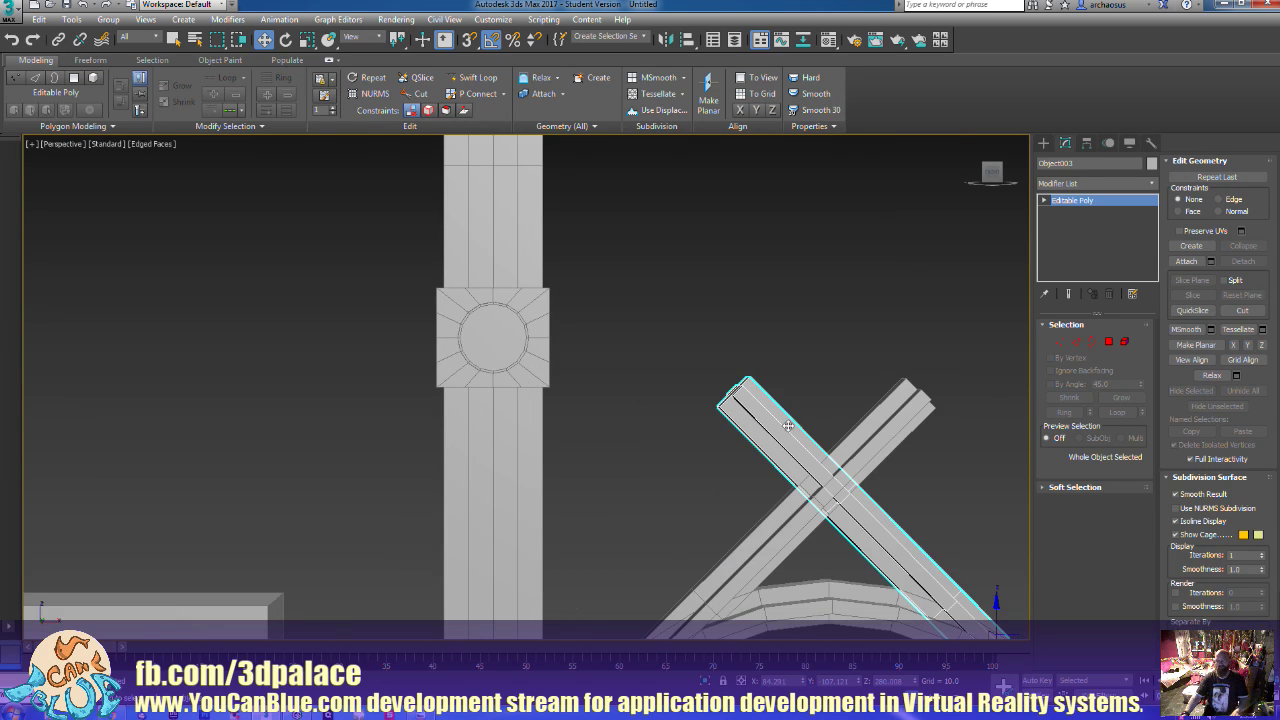
scroll(730, 452, "up", 2)
middle_click_drag(736, 472, 775, 461, "alt")
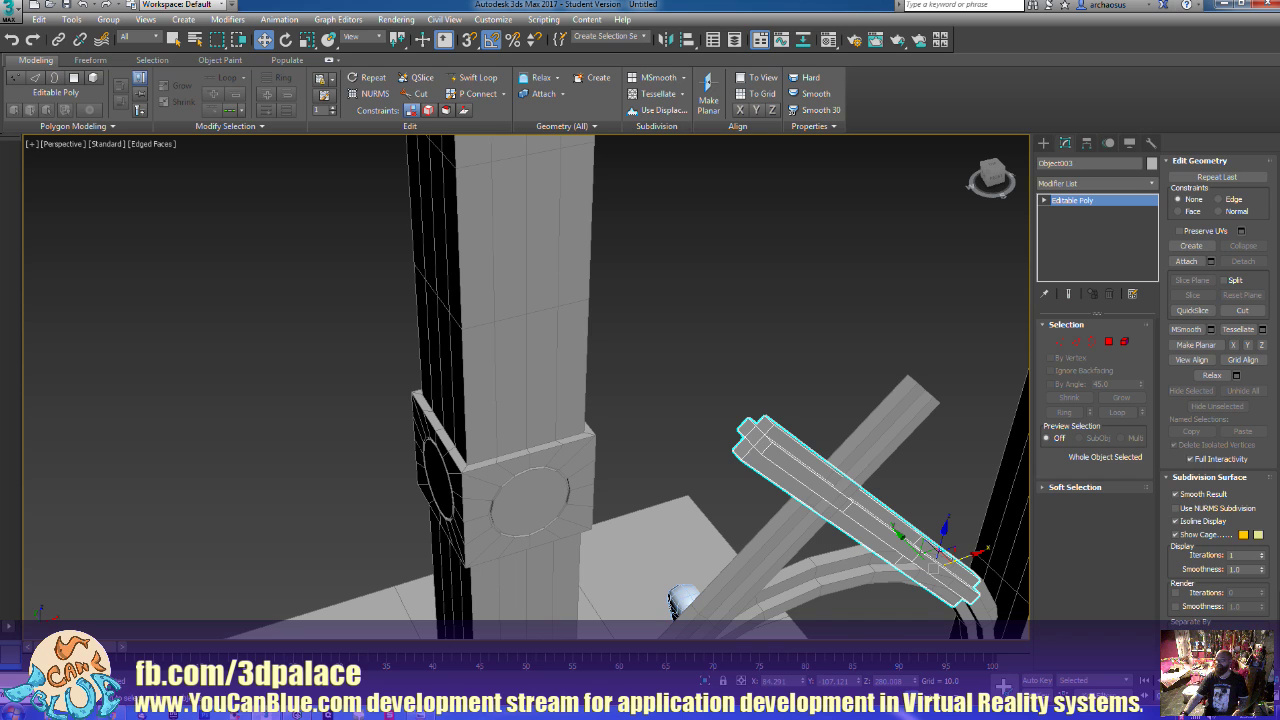
left_click(1108, 341)
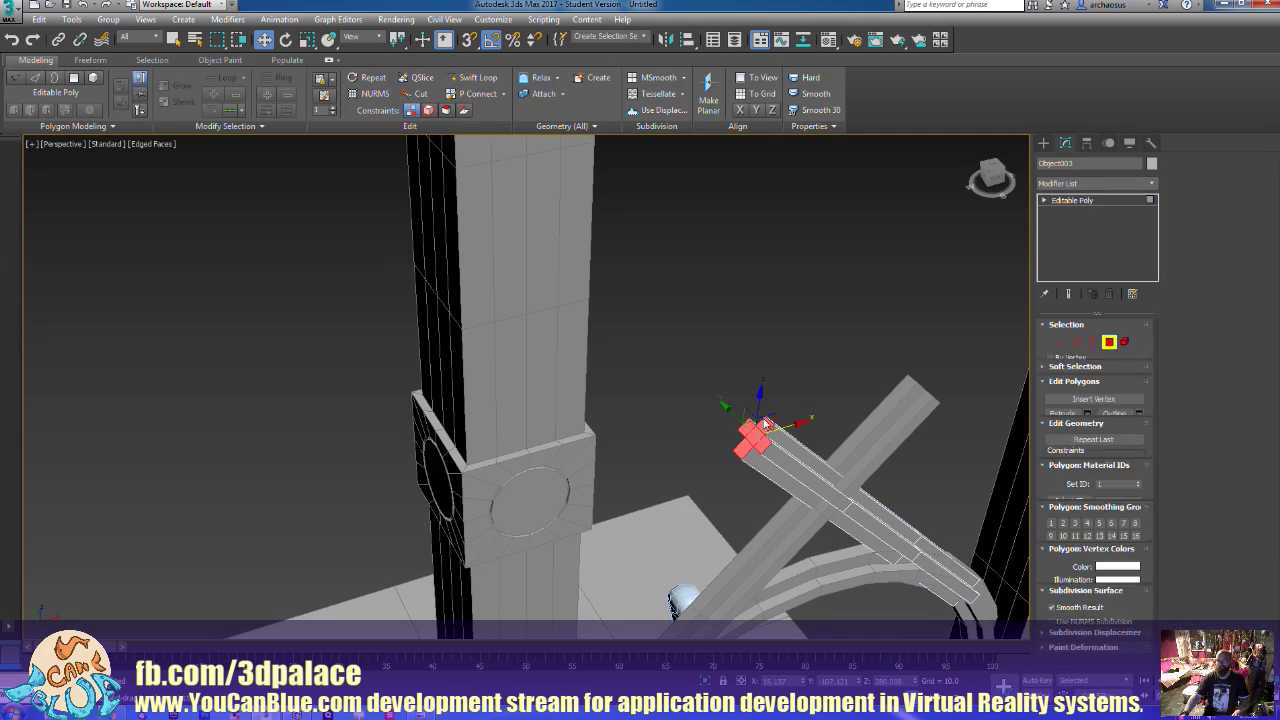
middle_click_drag(842, 440, 814, 449, "alt")
left_click(1087, 534)
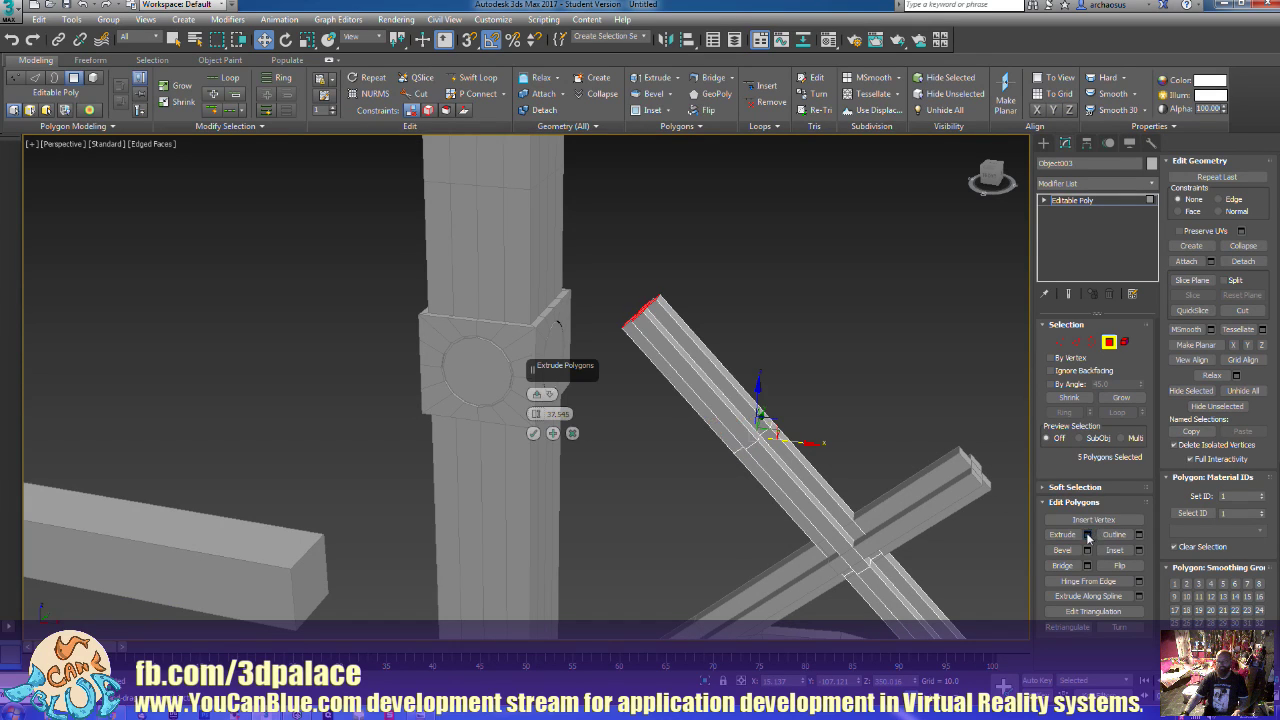
left_click_drag(537, 414, 527, 196)
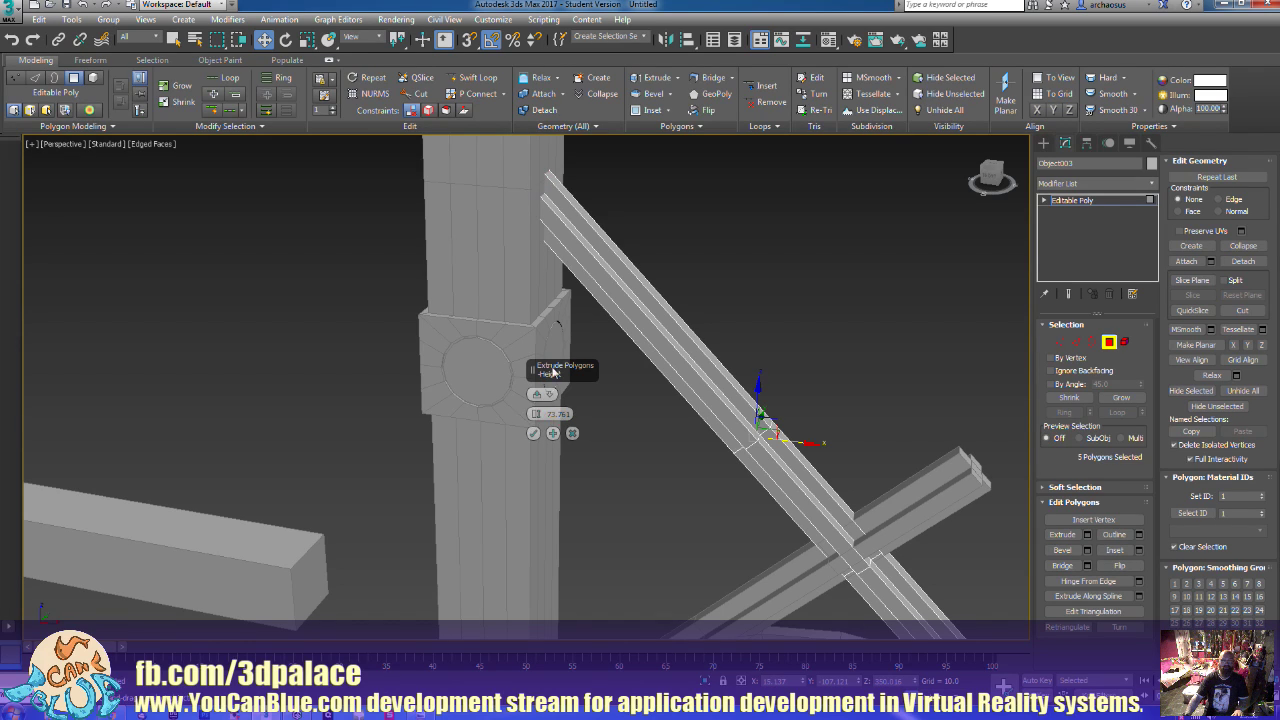
left_click(534, 434)
scroll(584, 464, "down", 5)
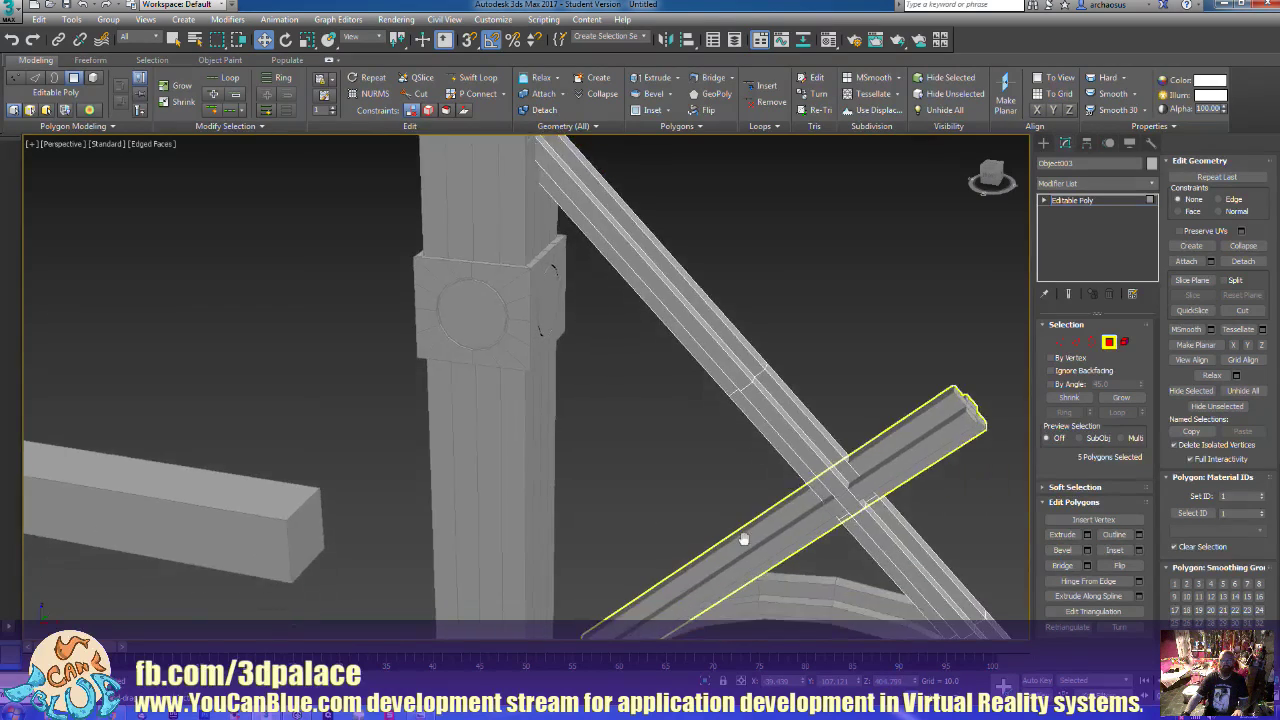
left_click(1108, 342)
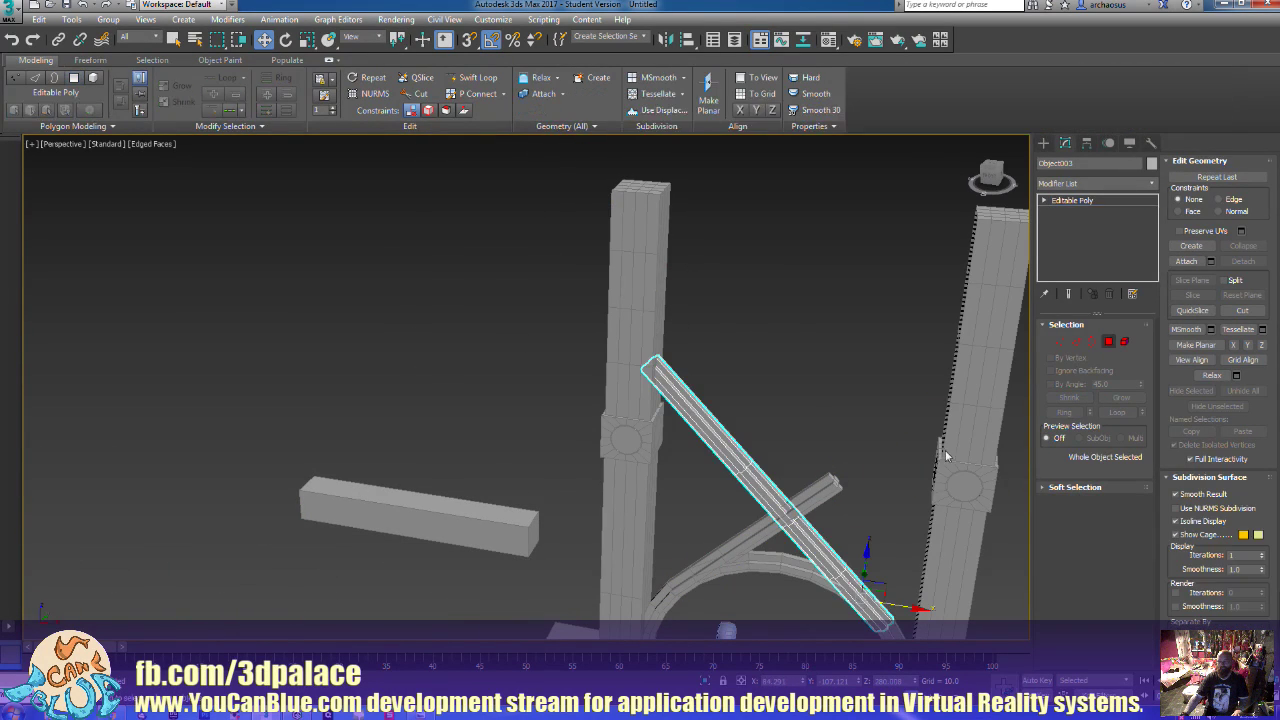
Extrude the original strut's five upper end polygons about 73.65 so it reaches the right pillar
left_click(826, 486)
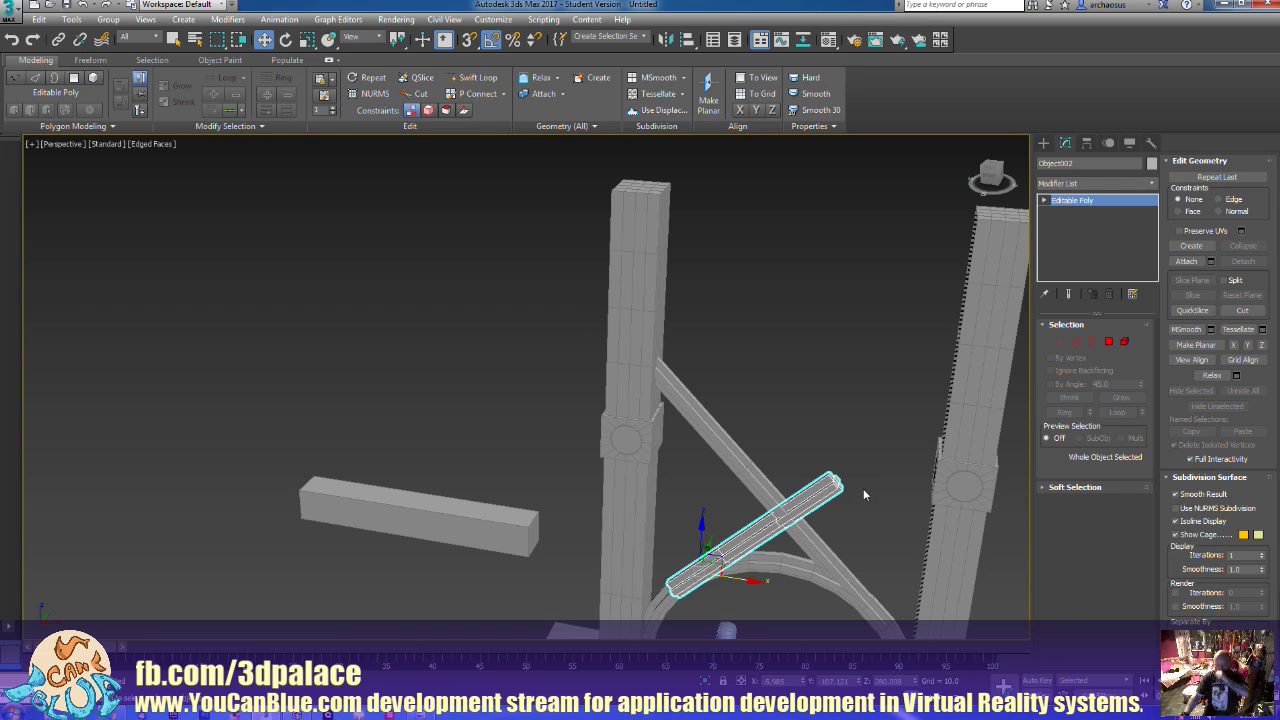
middle_click_drag(867, 519, 841, 535, "alt")
scroll(841, 535, "up", 5)
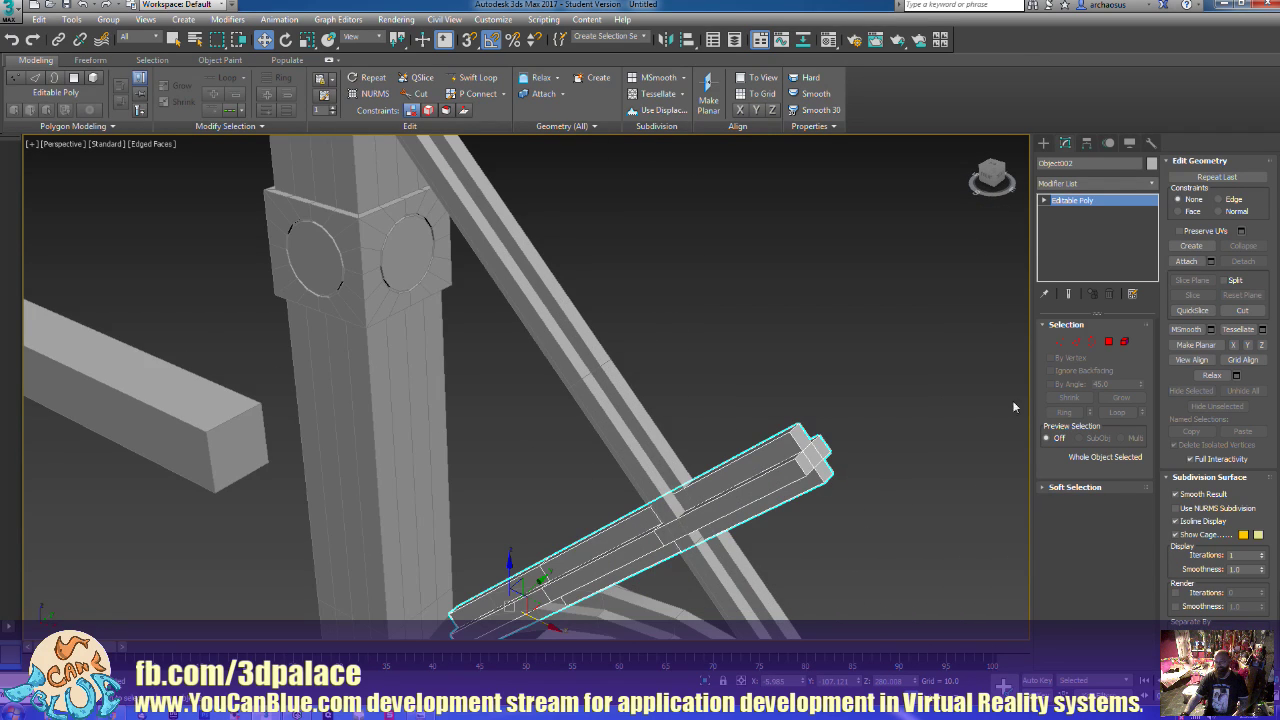
left_click(1108, 342)
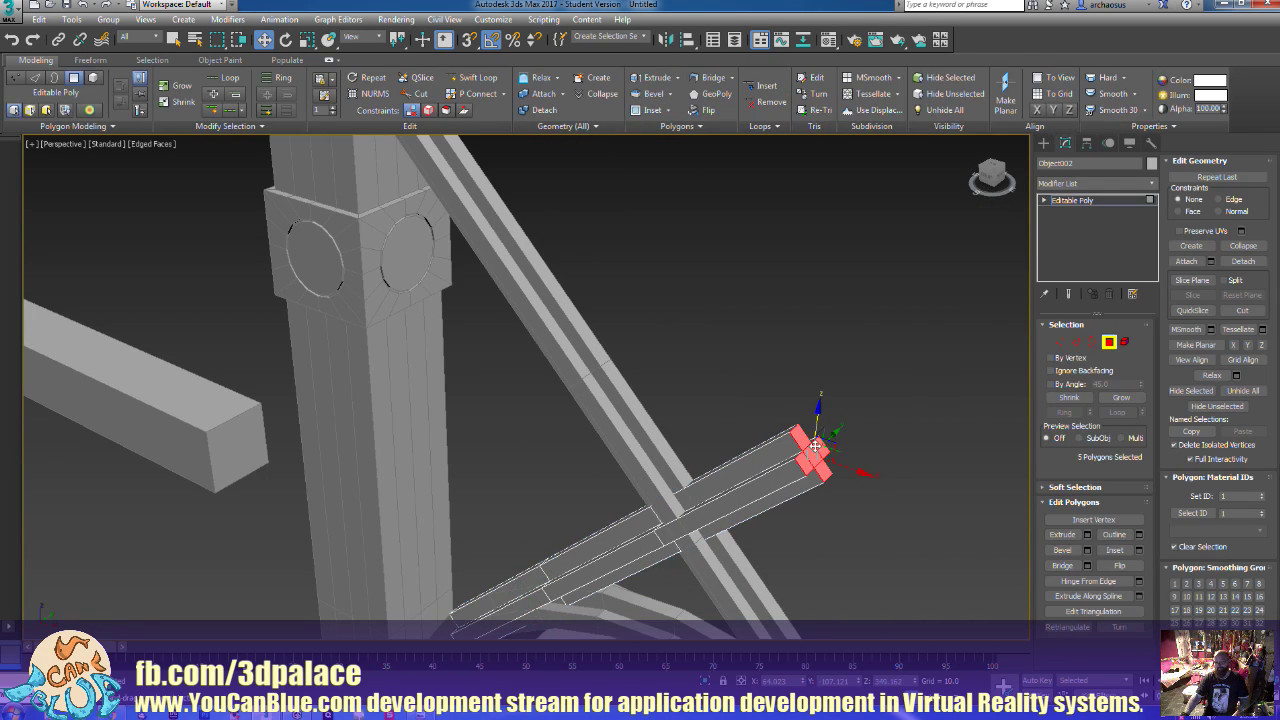
left_click(1087, 534)
middle_click_drag(936, 550, 851, 522)
scroll(851, 521, "up", 3)
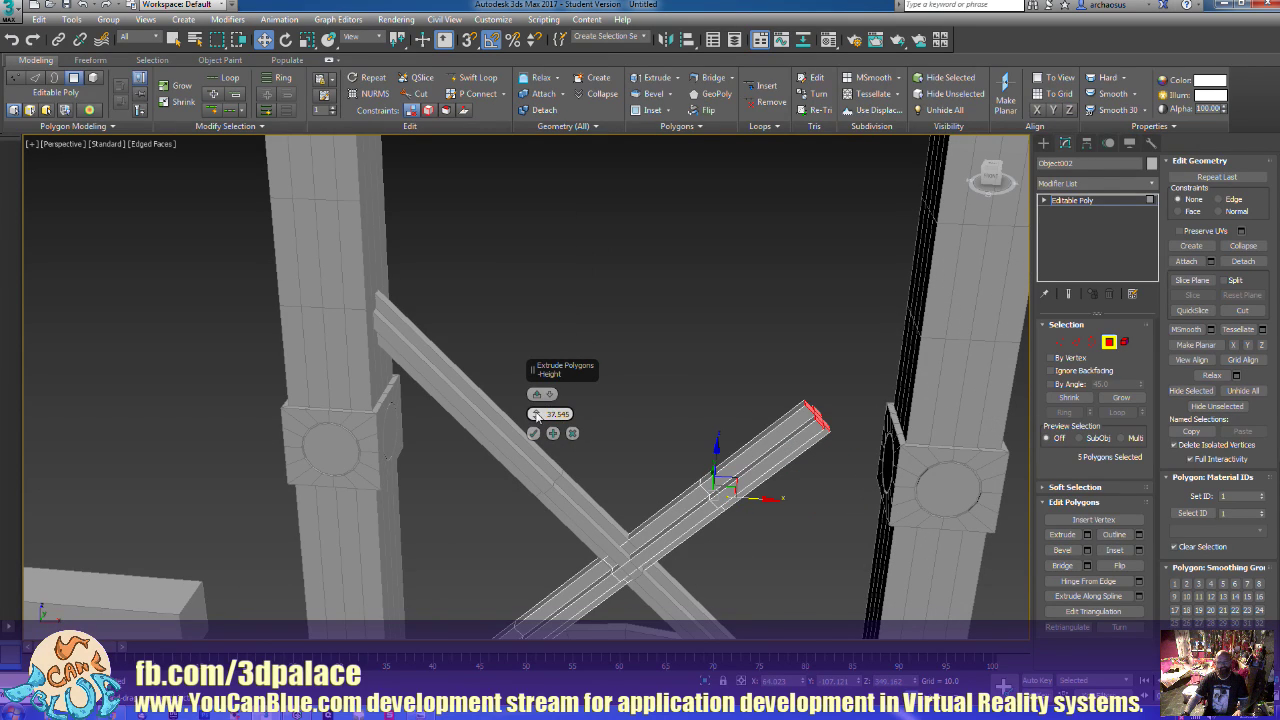
left_click_drag(536, 414, 641, 193)
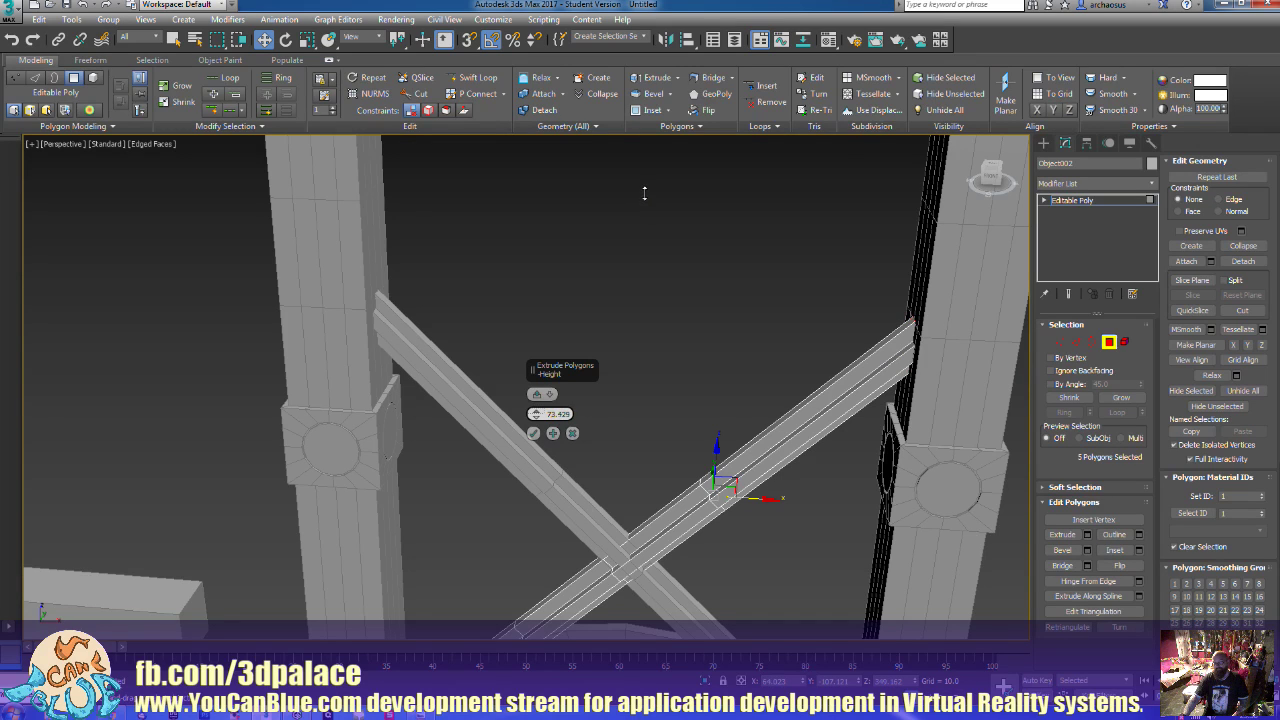
left_click(533, 433)
scroll(645, 392, "down", 10)
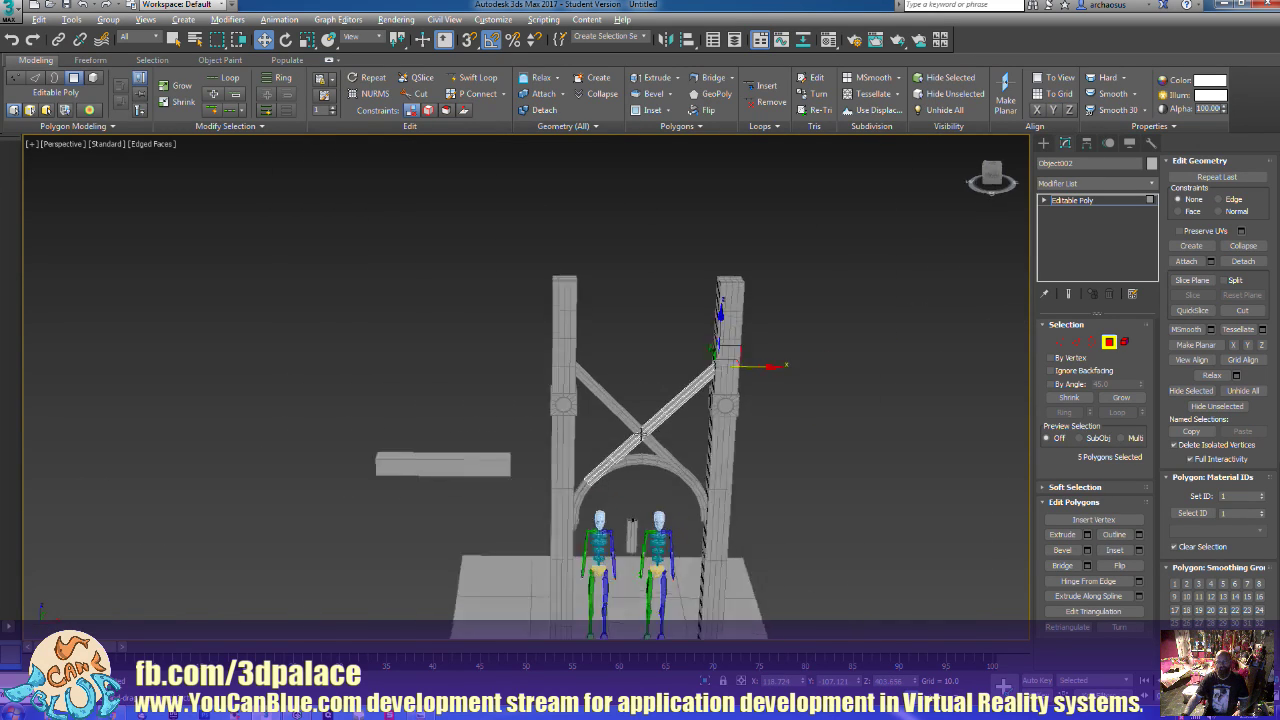
middle_click_drag(683, 407, 642, 418, "alt")
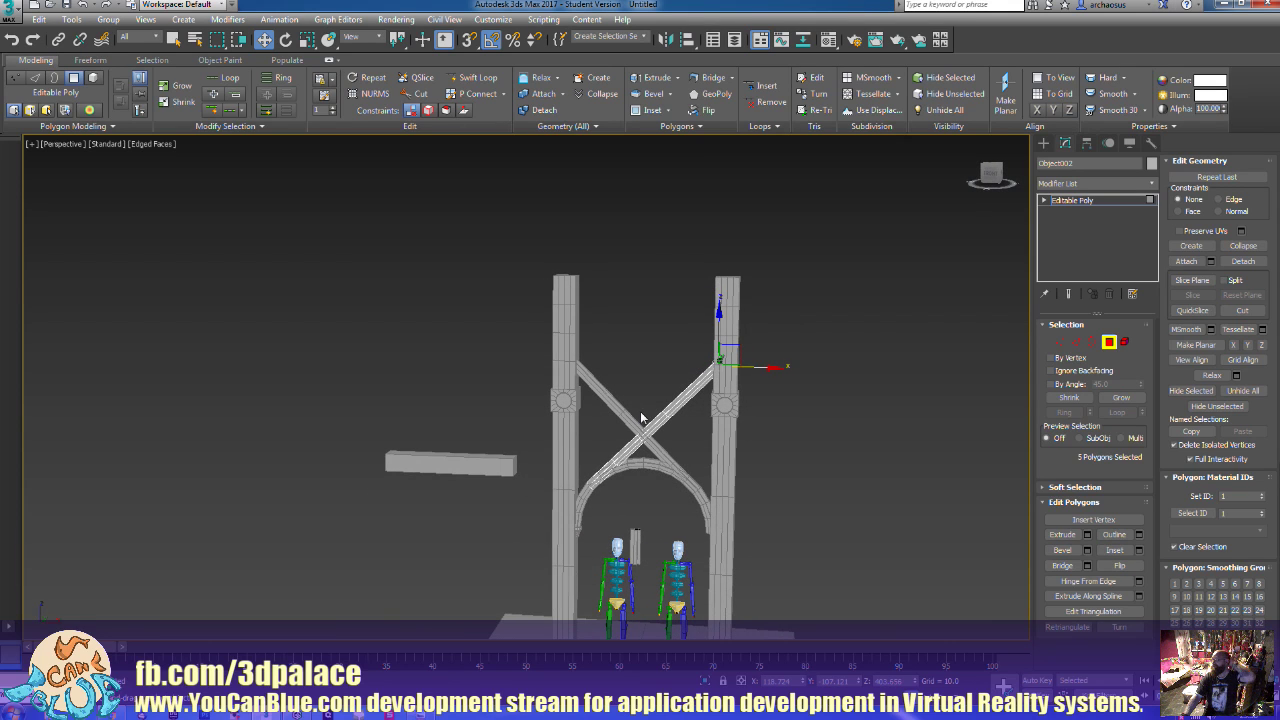
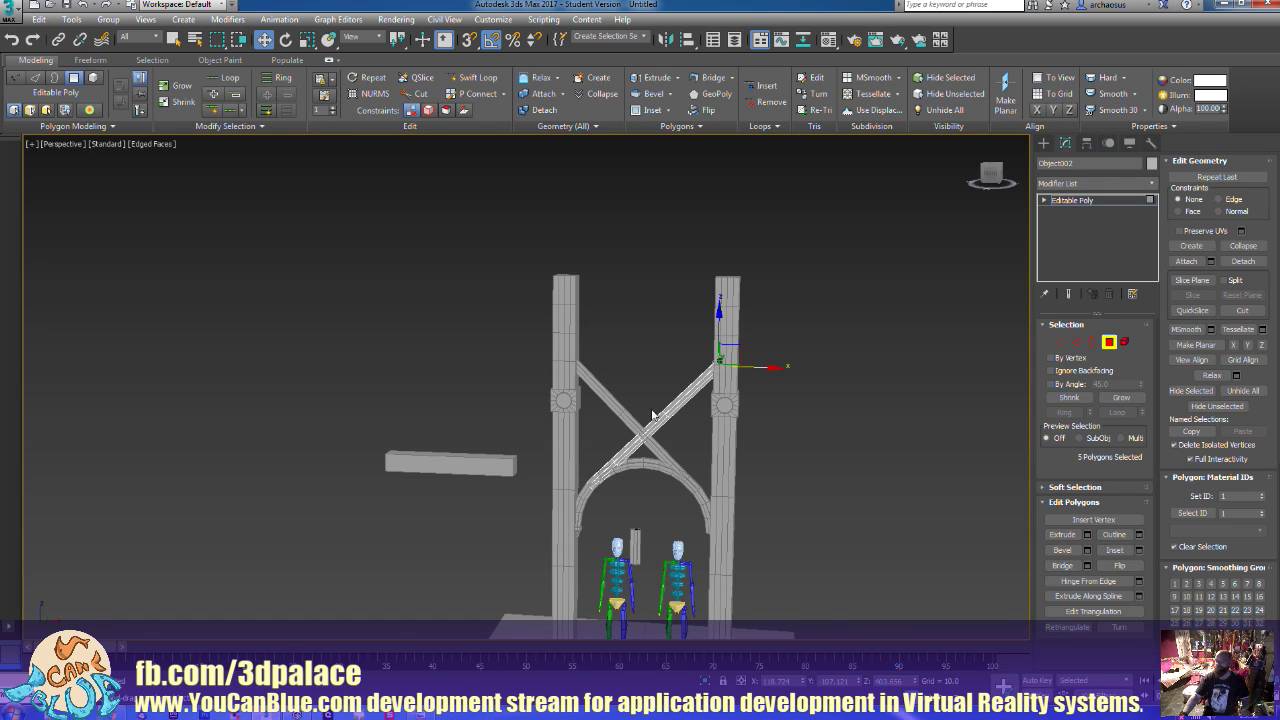
scroll(672, 558, "up", 5)
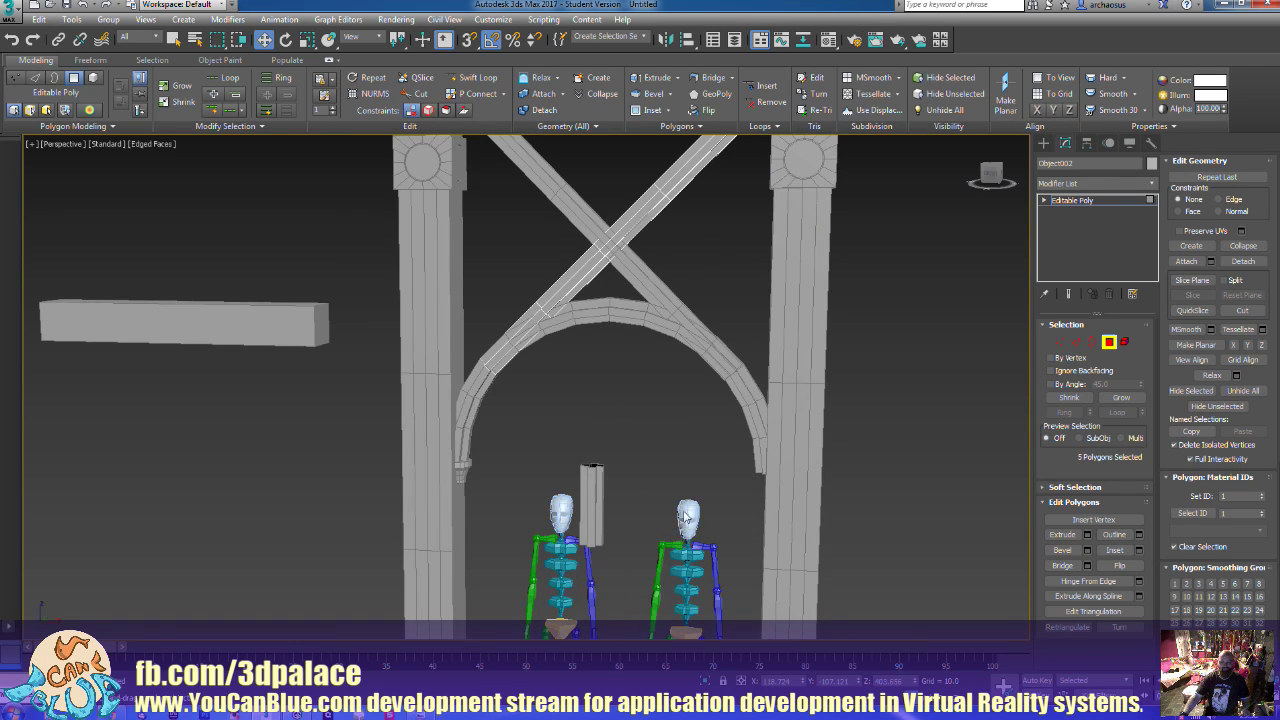
middle_click_drag(654, 411, 639, 513)
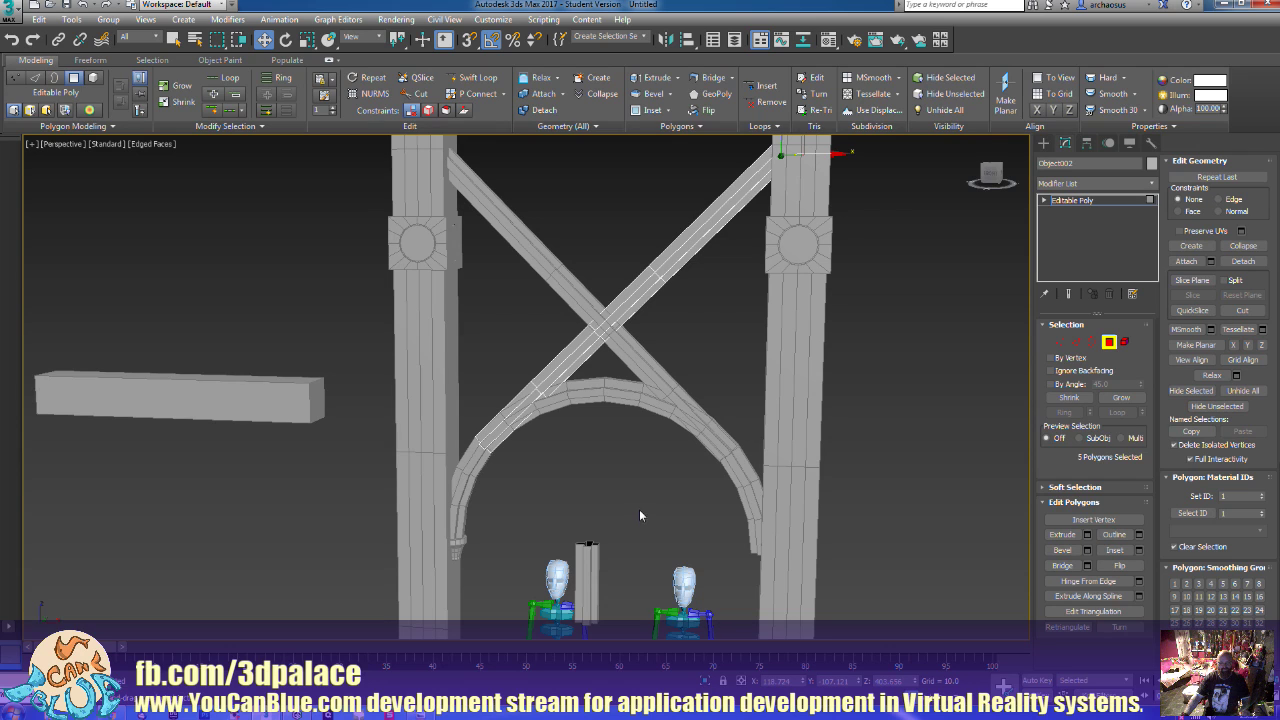
middle_click_drag(665, 523, 681, 493)
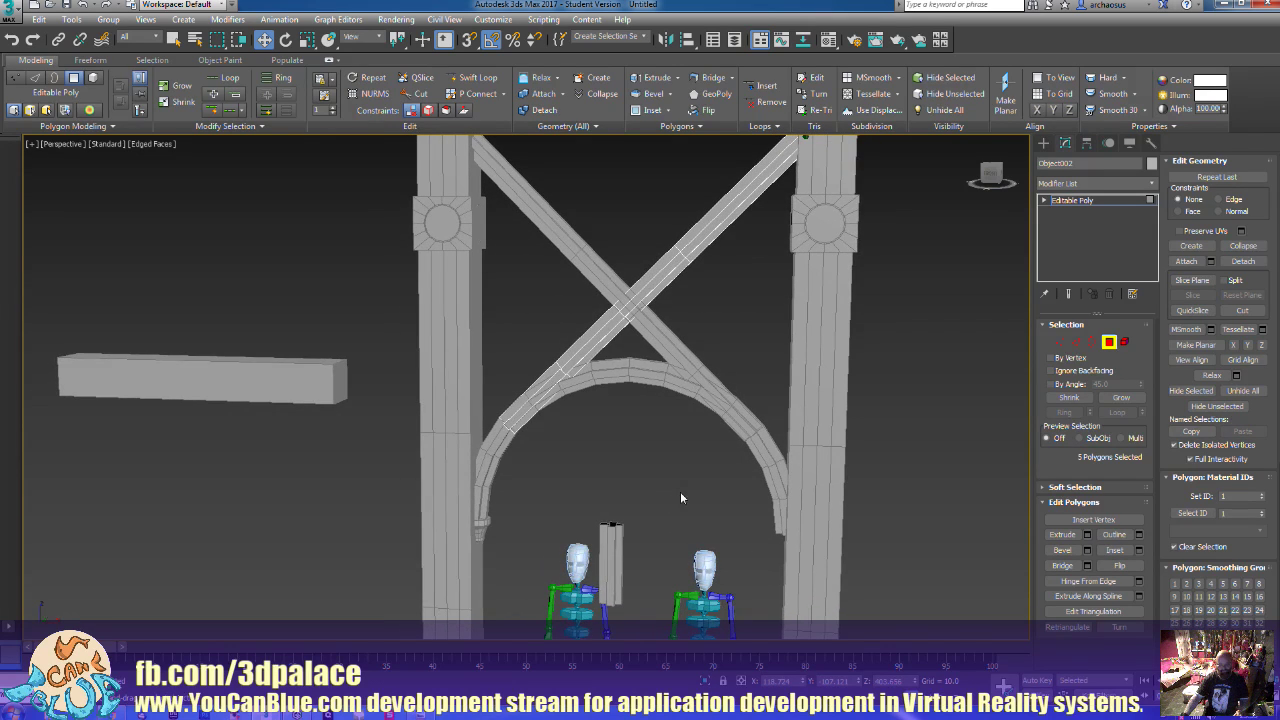
key("super")
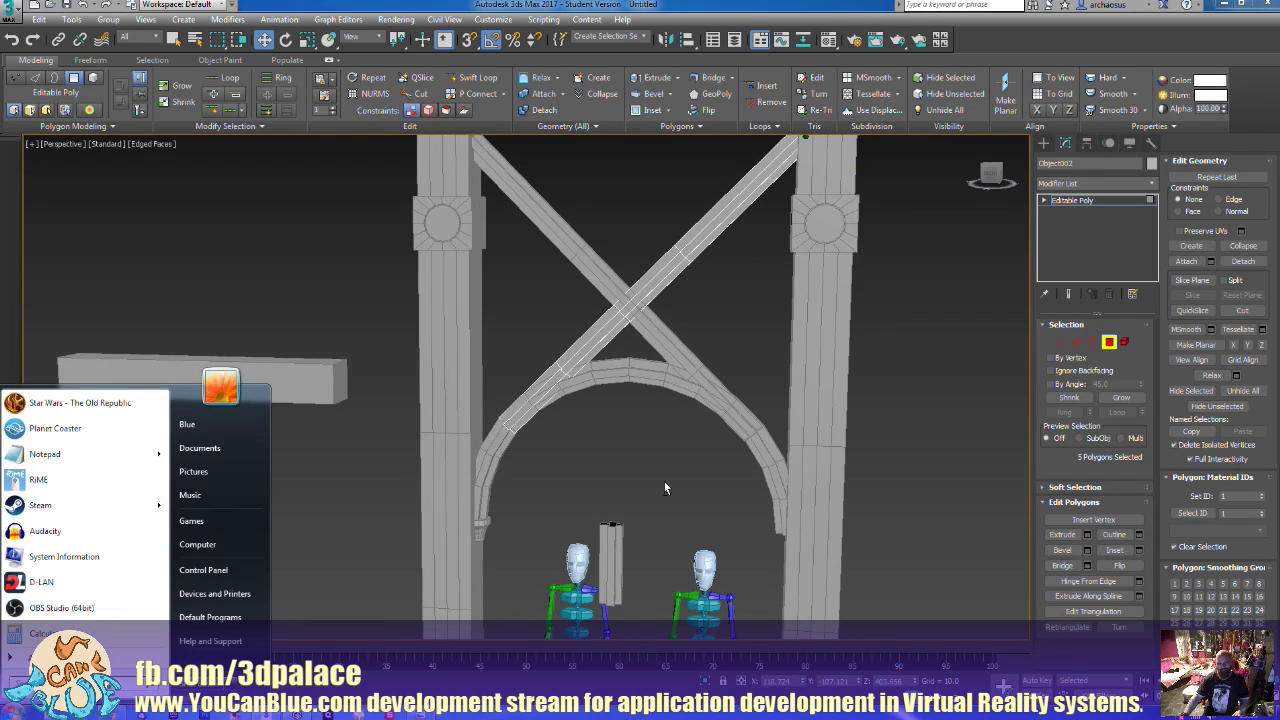
left_click(664, 482)
middle_click_drag(654, 486, 660, 469, "alt")
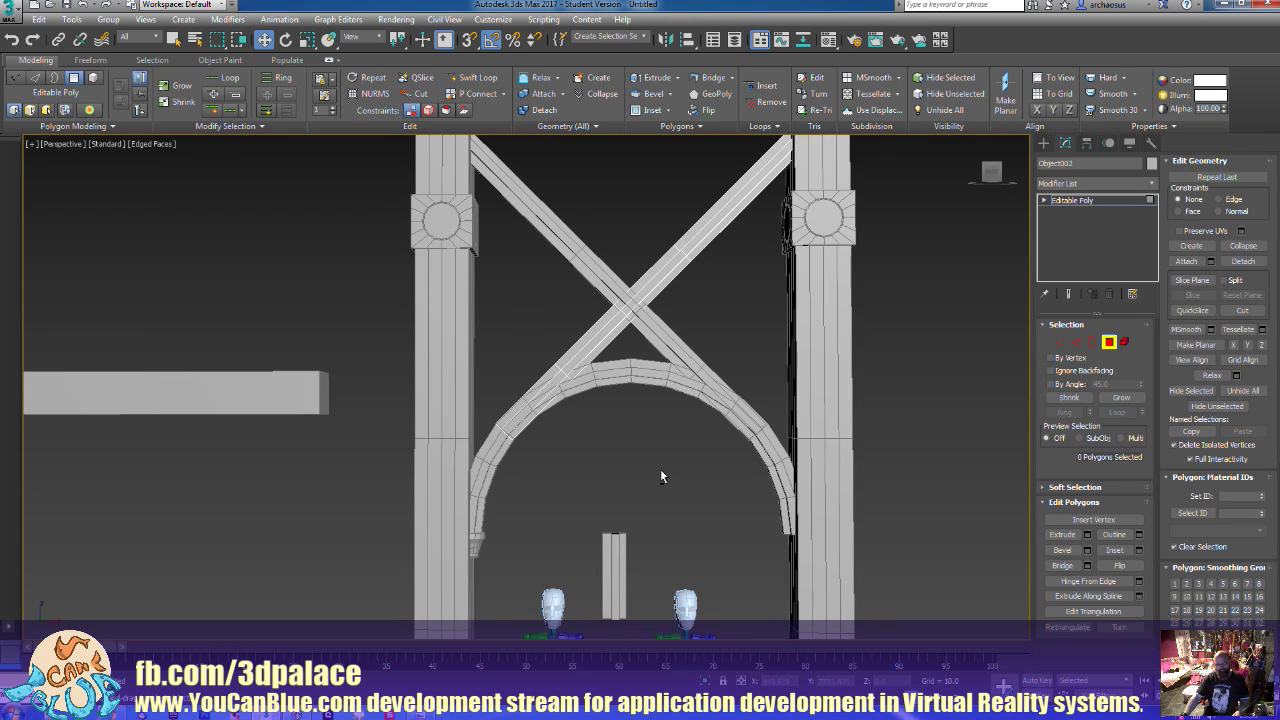
Finish polygon editing on the original strut and nudge the copied strut slightly in the front view to meet the arch's right shoulder
scroll(690, 472, "up", 3)
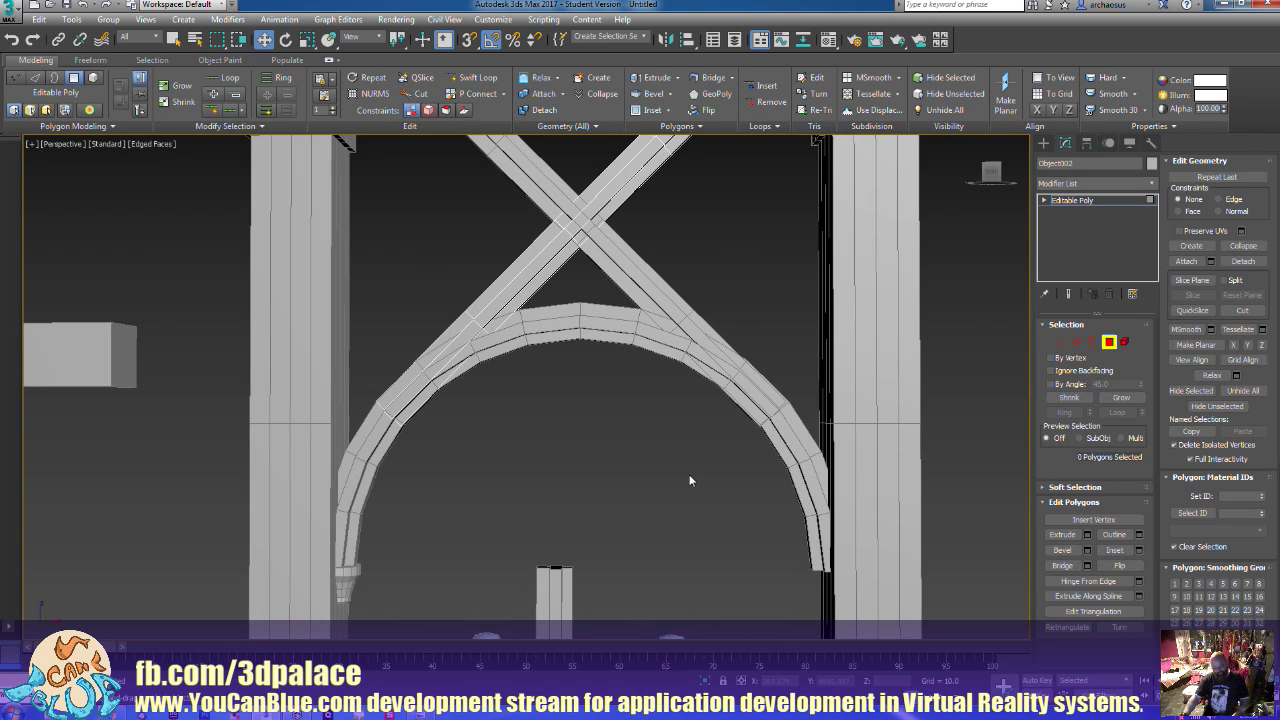
key("f")
middle_click_drag(615, 503, 657, 437)
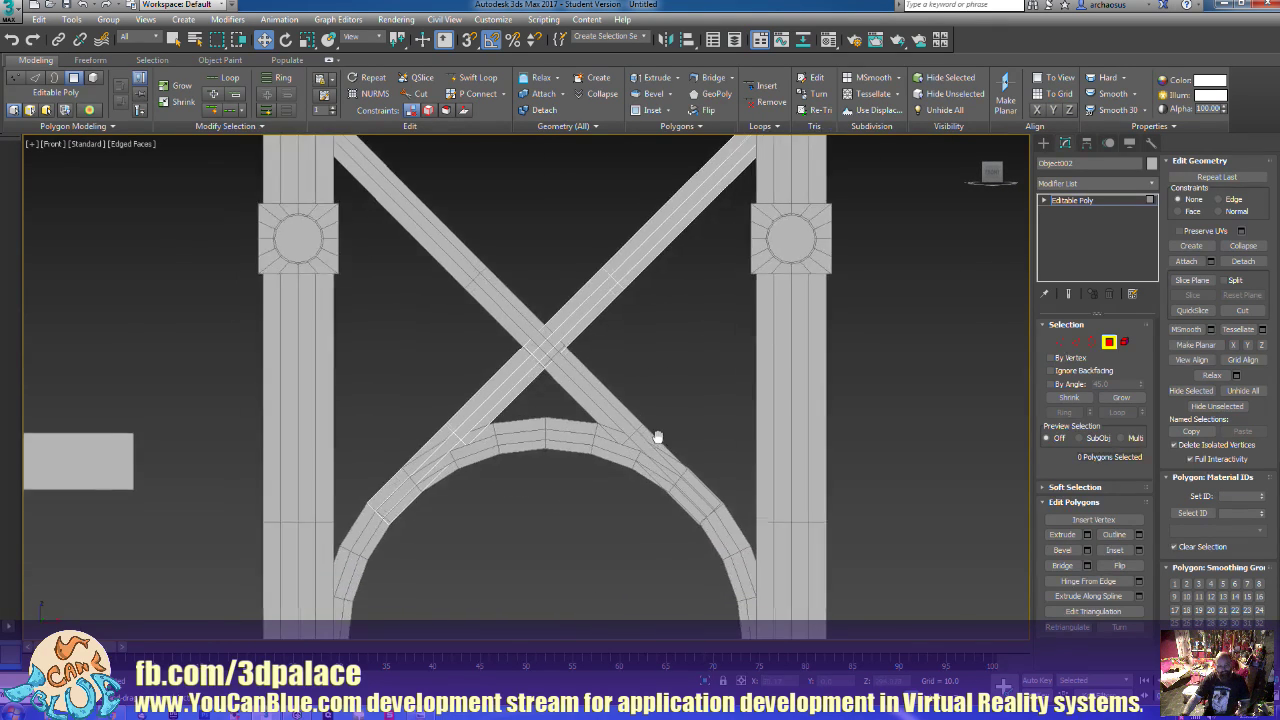
scroll(670, 415, "up", 5)
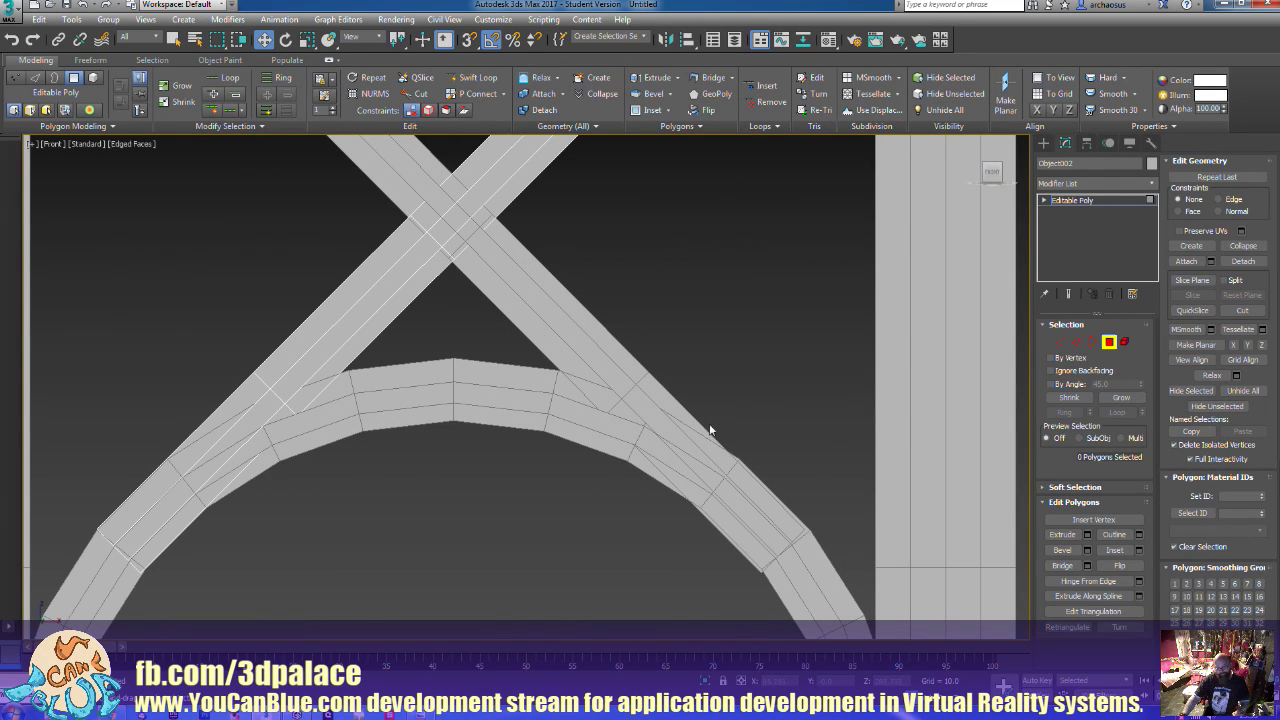
left_click(1108, 342)
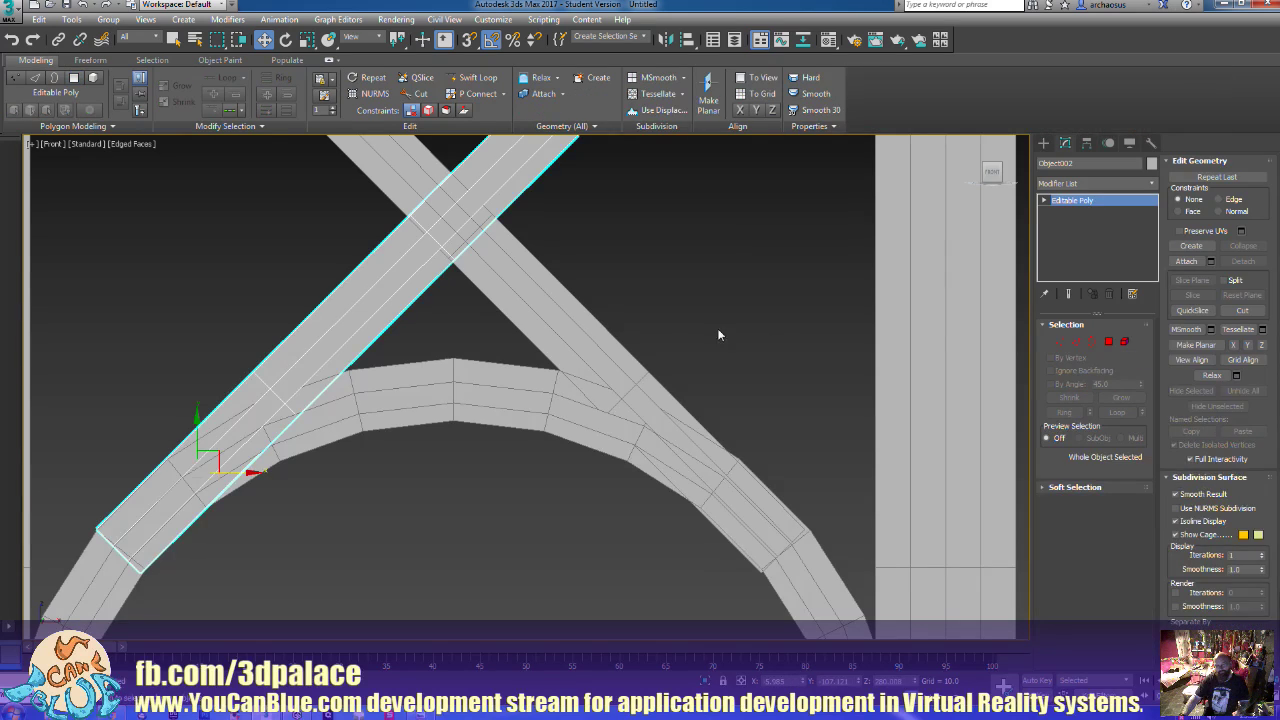
left_click_drag(700, 331, 593, 358)
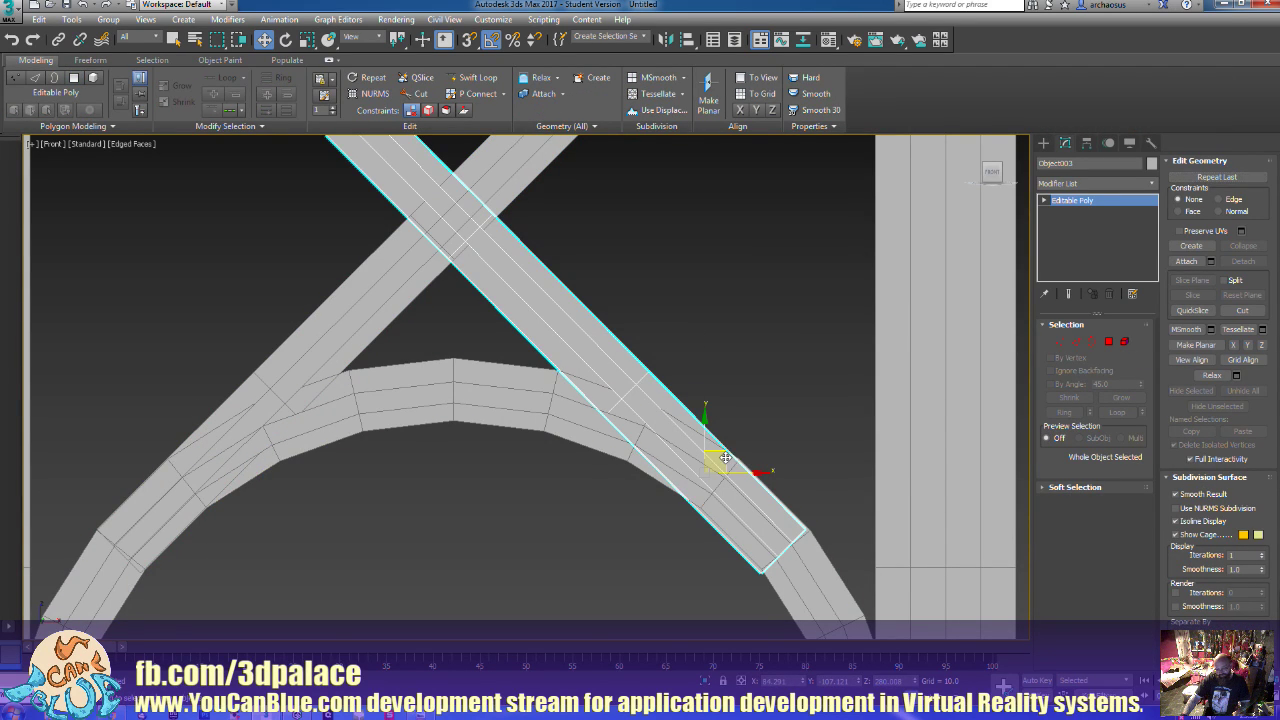
left_click_drag(725, 457, 731, 459)
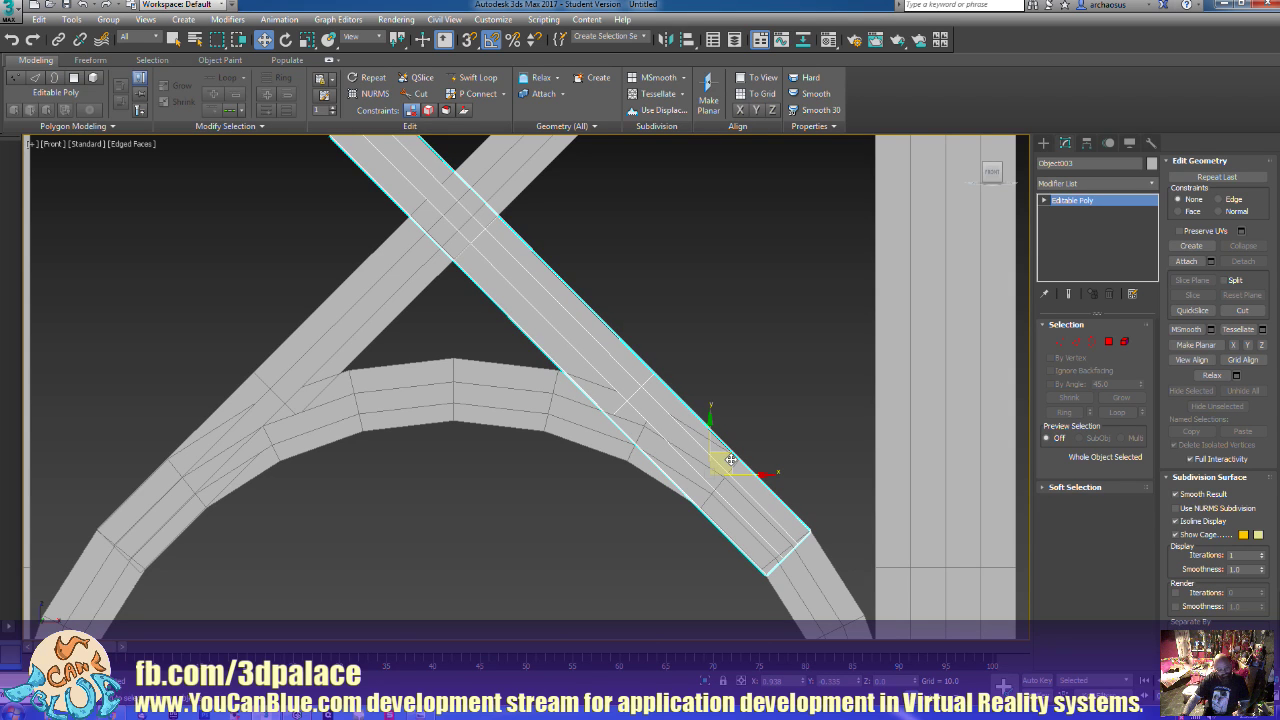
left_click(760, 431)
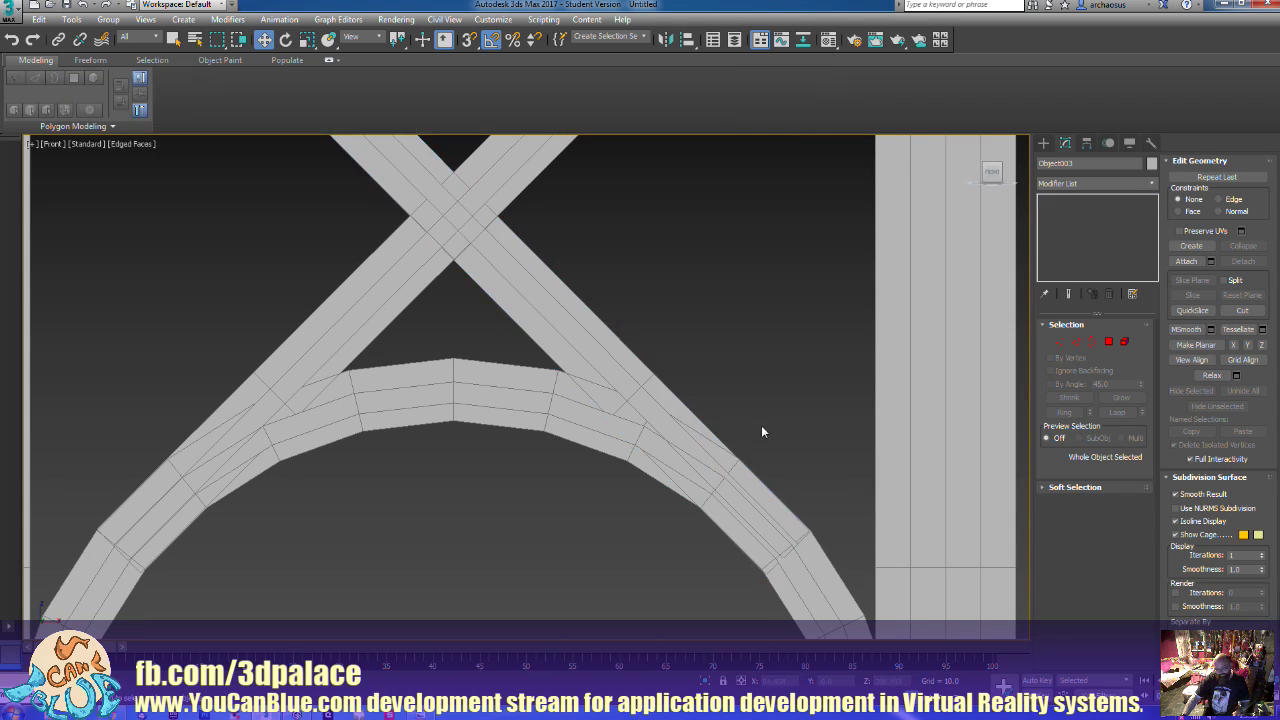
Shift the copied strut's five upper end polygons slightly deeper into the left pillar along their Local Z axis
scroll(660, 560, "down", 3)
scroll(665, 548, "down", 2)
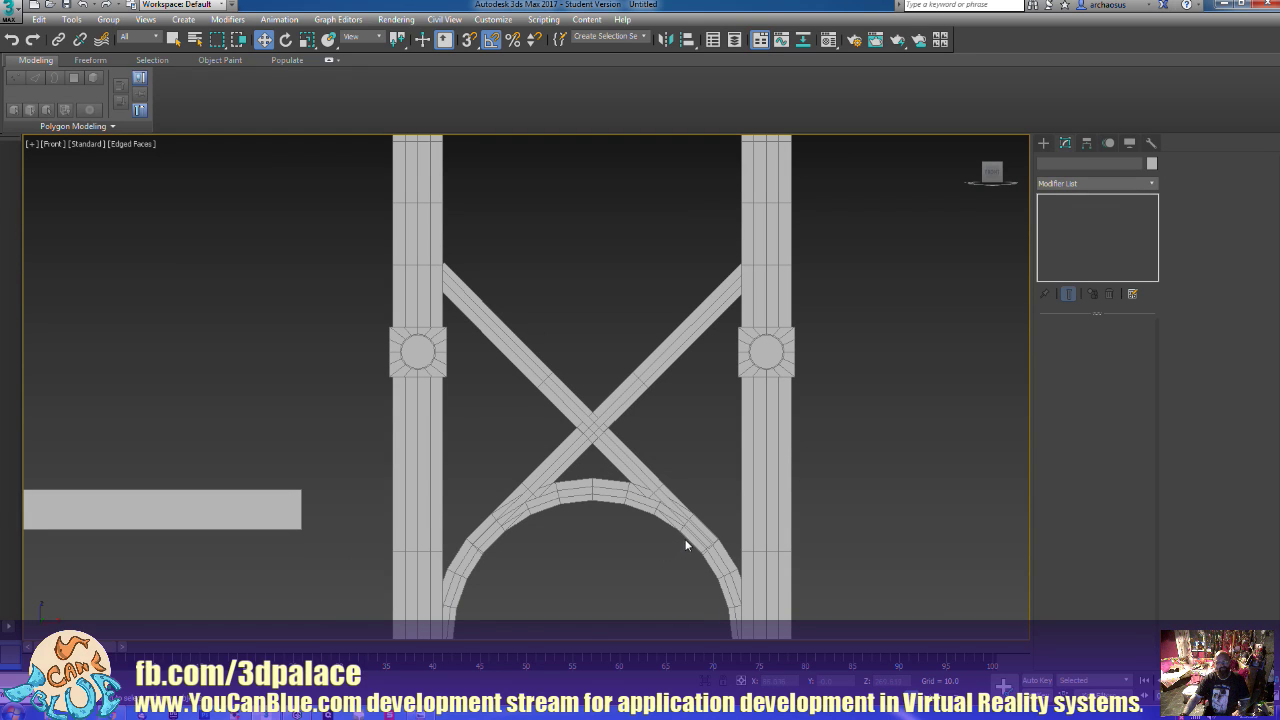
left_click(537, 376)
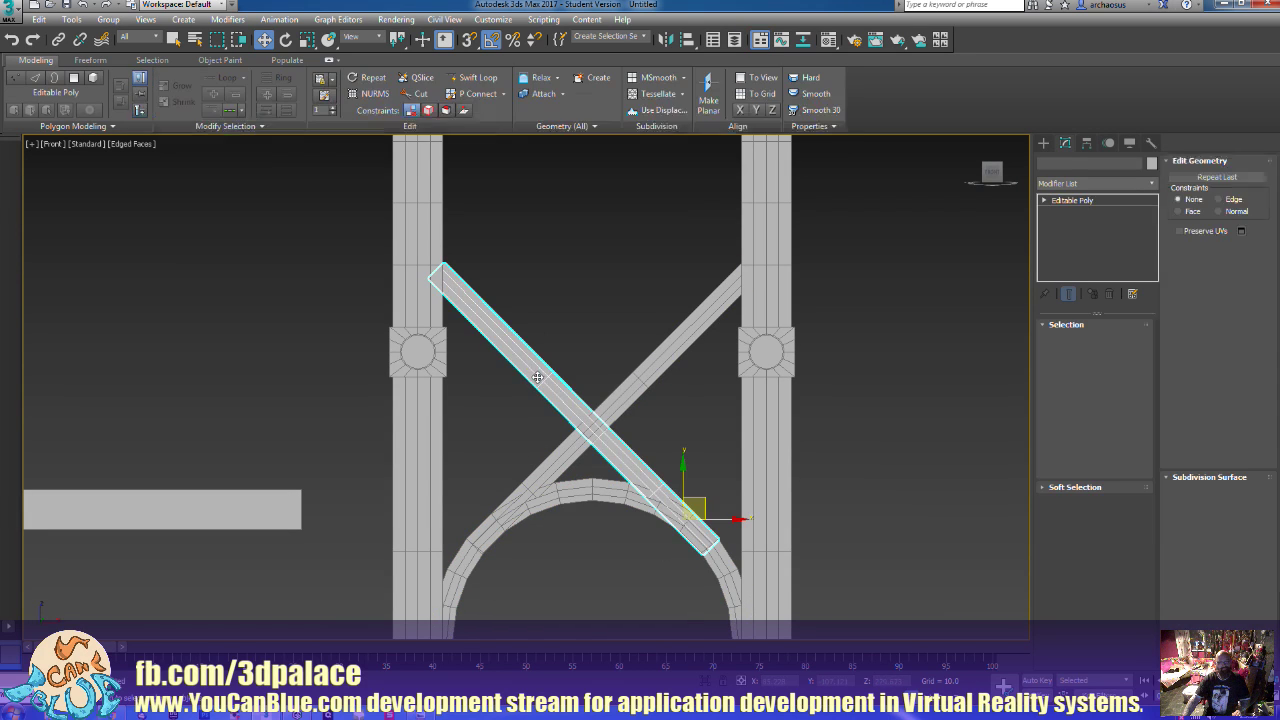
key("p")
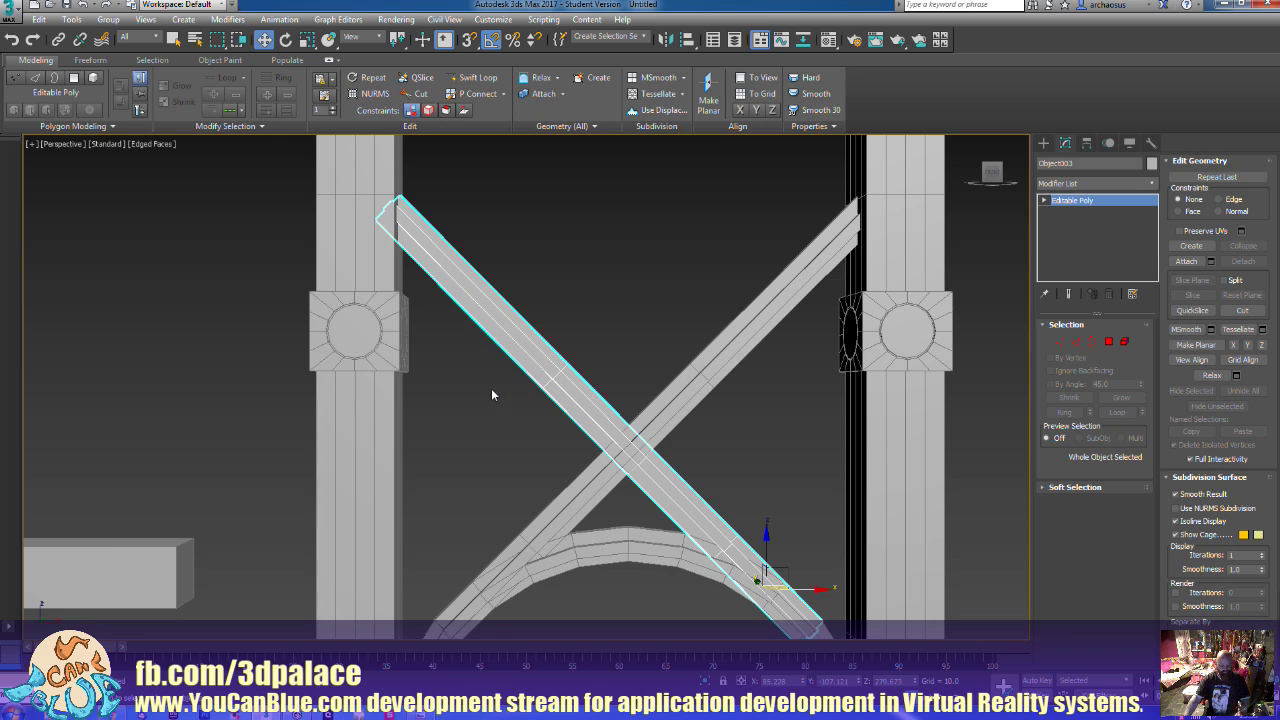
middle_click_drag(495, 394, 537, 433, "alt")
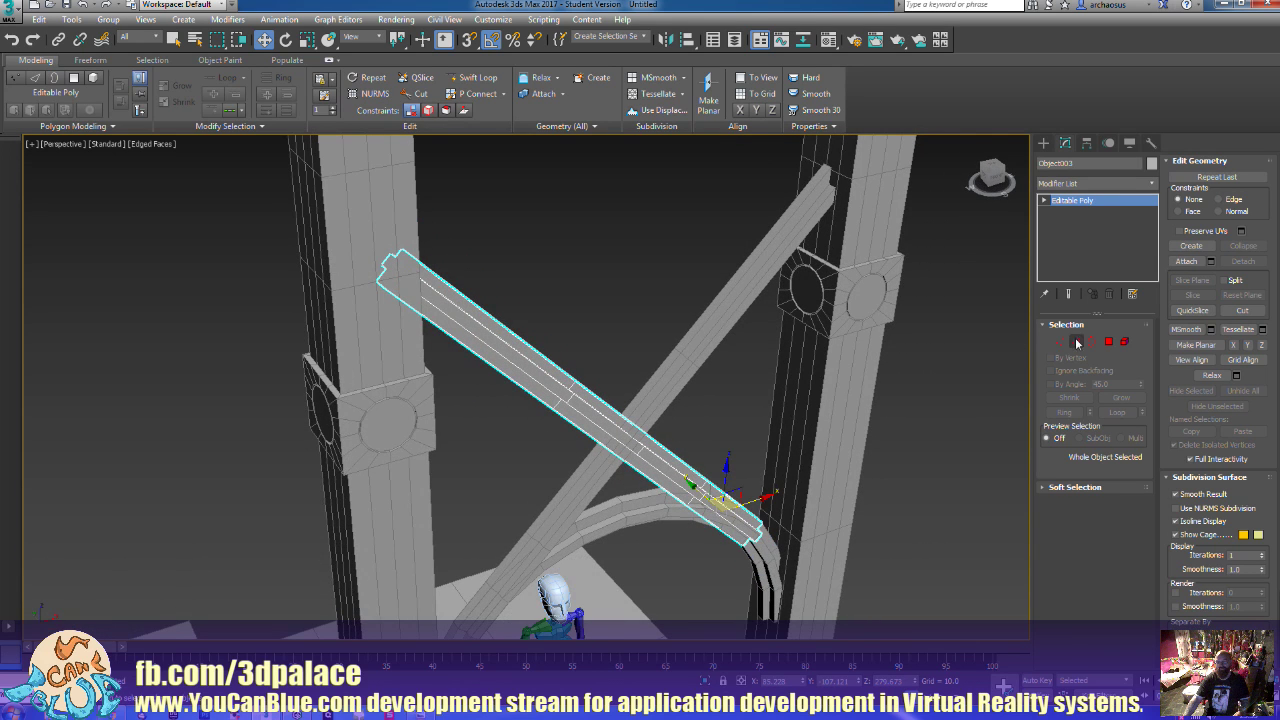
left_click(1108, 341)
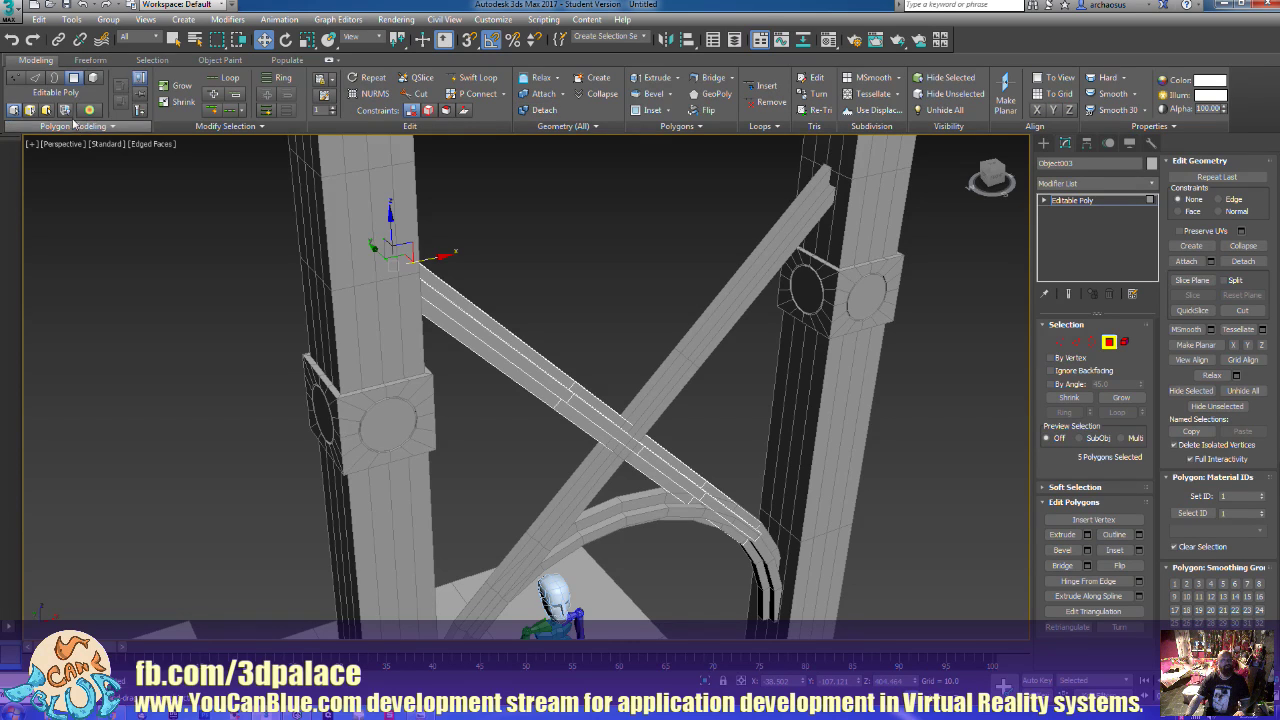
left_click(375, 40)
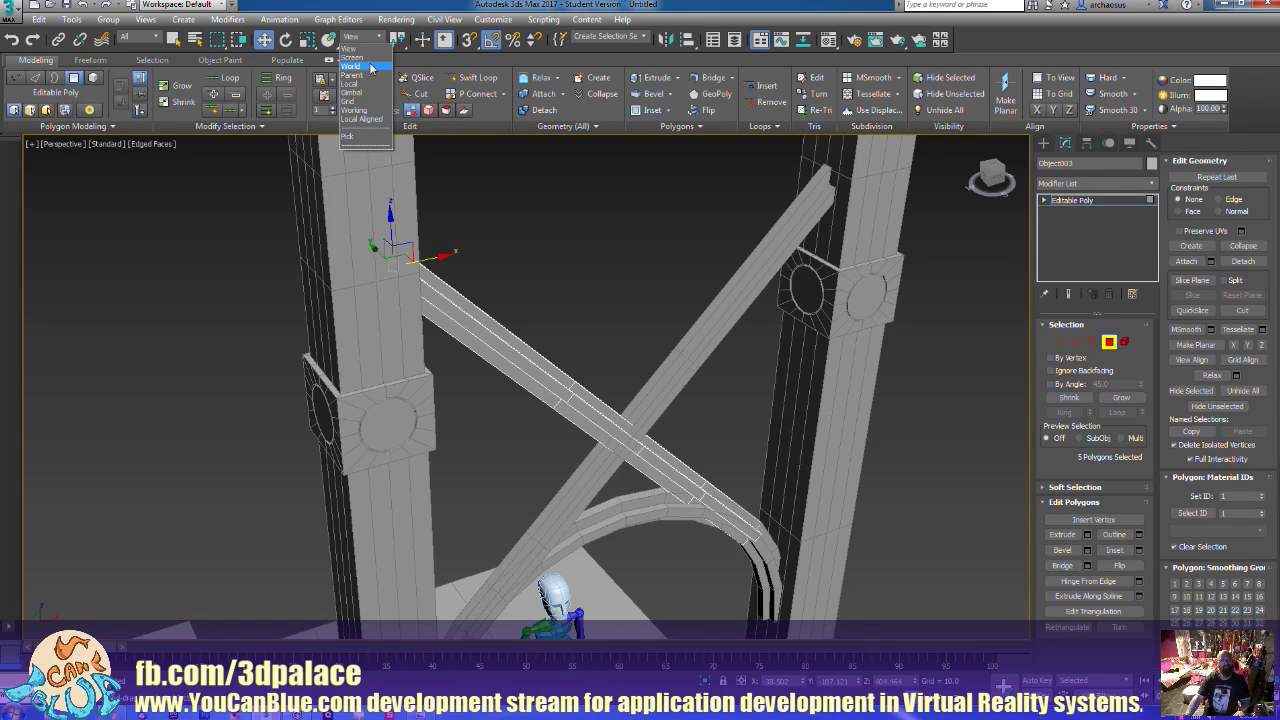
left_click(370, 84)
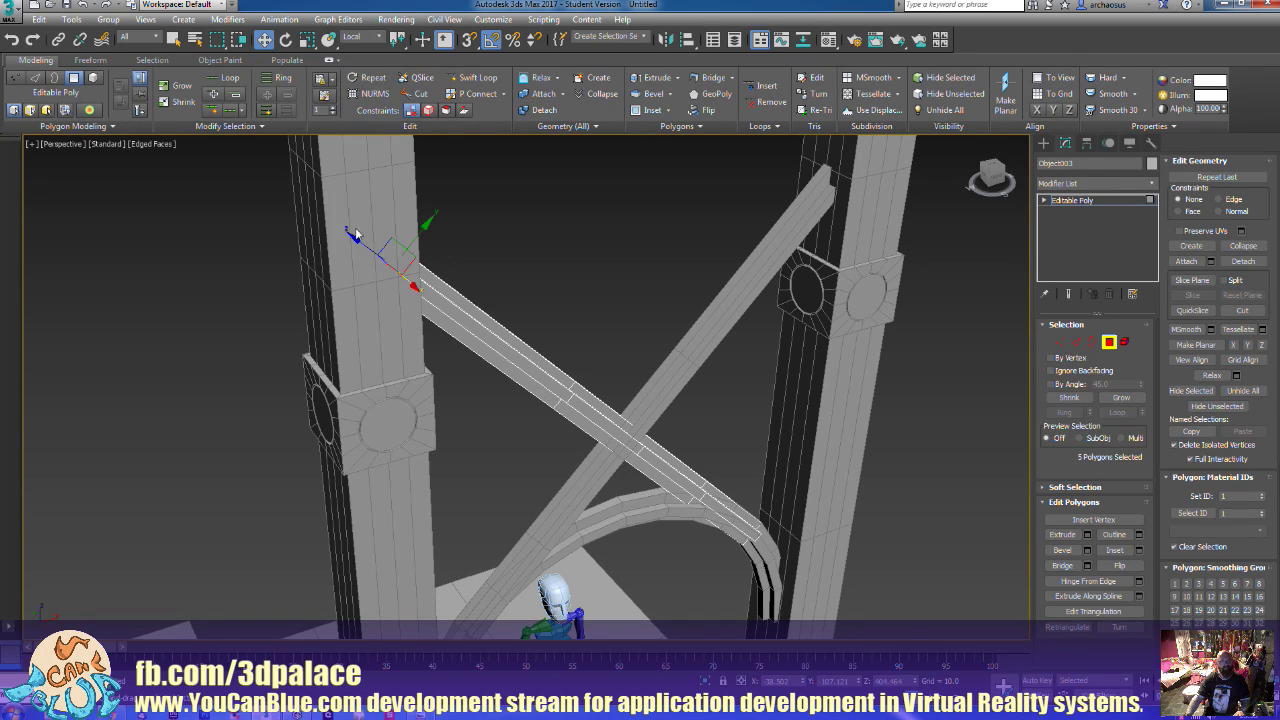
middle_click_drag(398, 326, 360, 275, "alt")
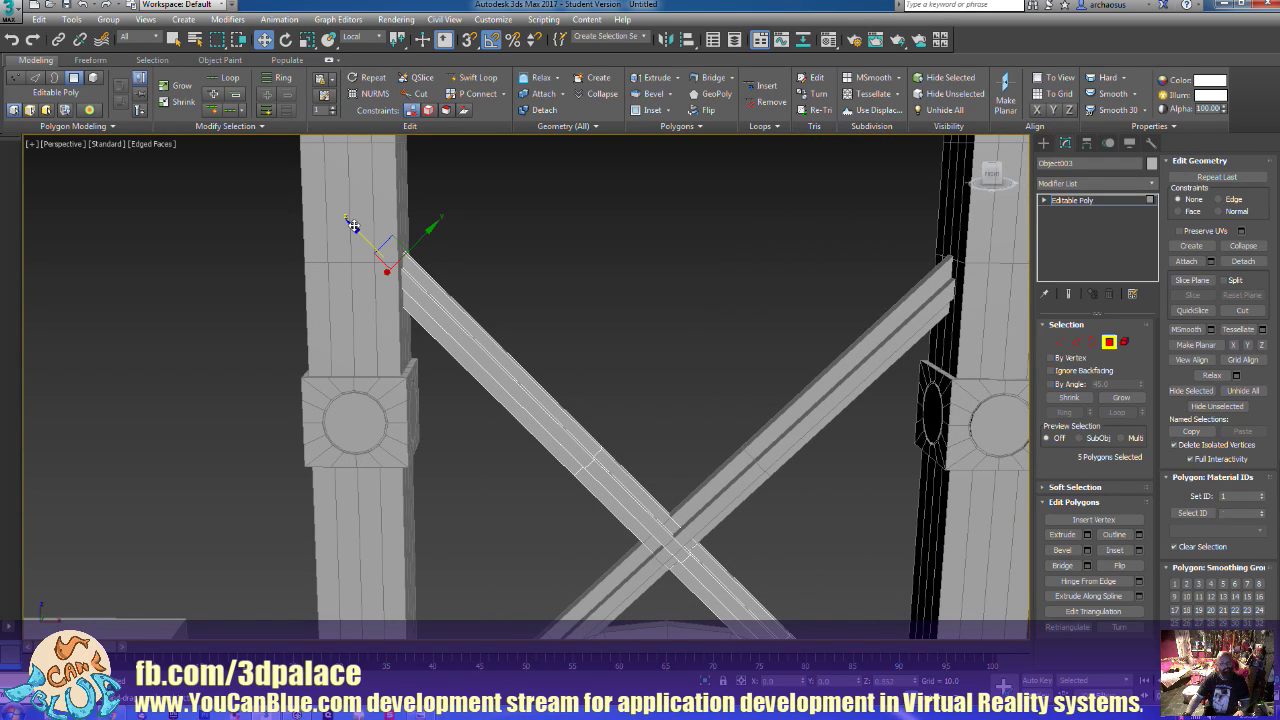
left_click_drag(352, 225, 349, 229)
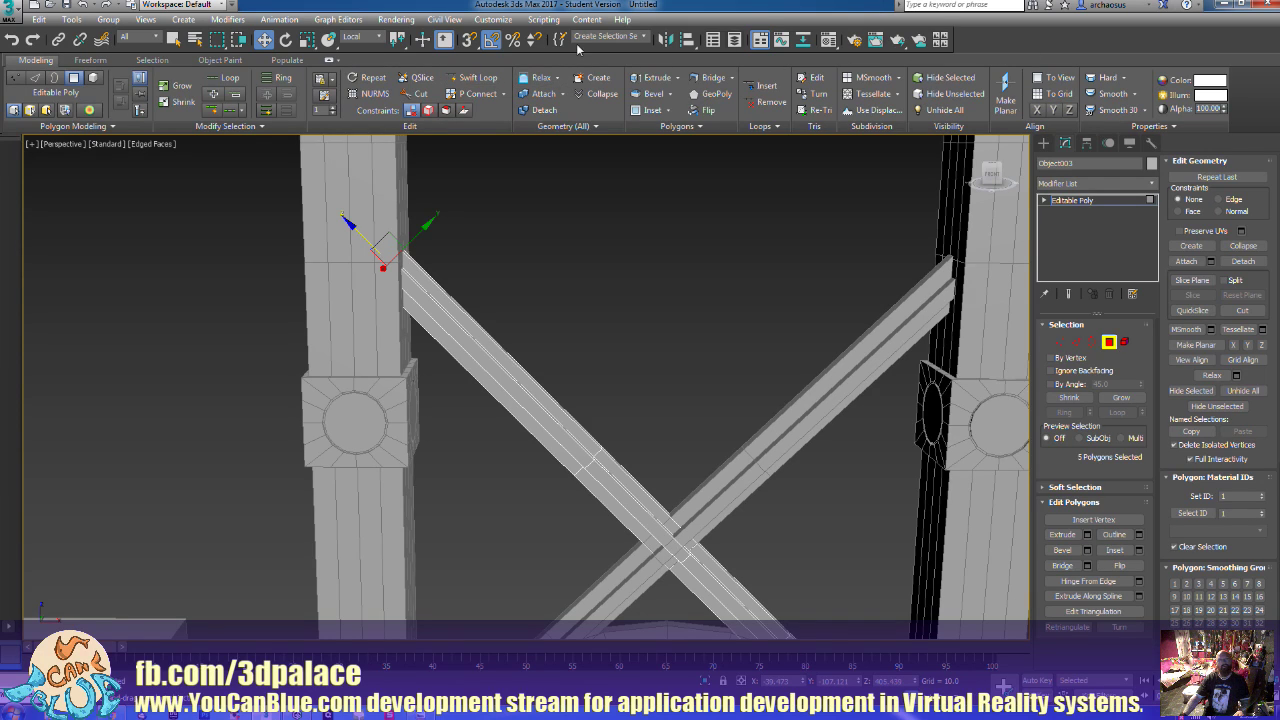
Restore the View reference coordinate system and finish polygon editing on the copied strut
left_click(355, 37)
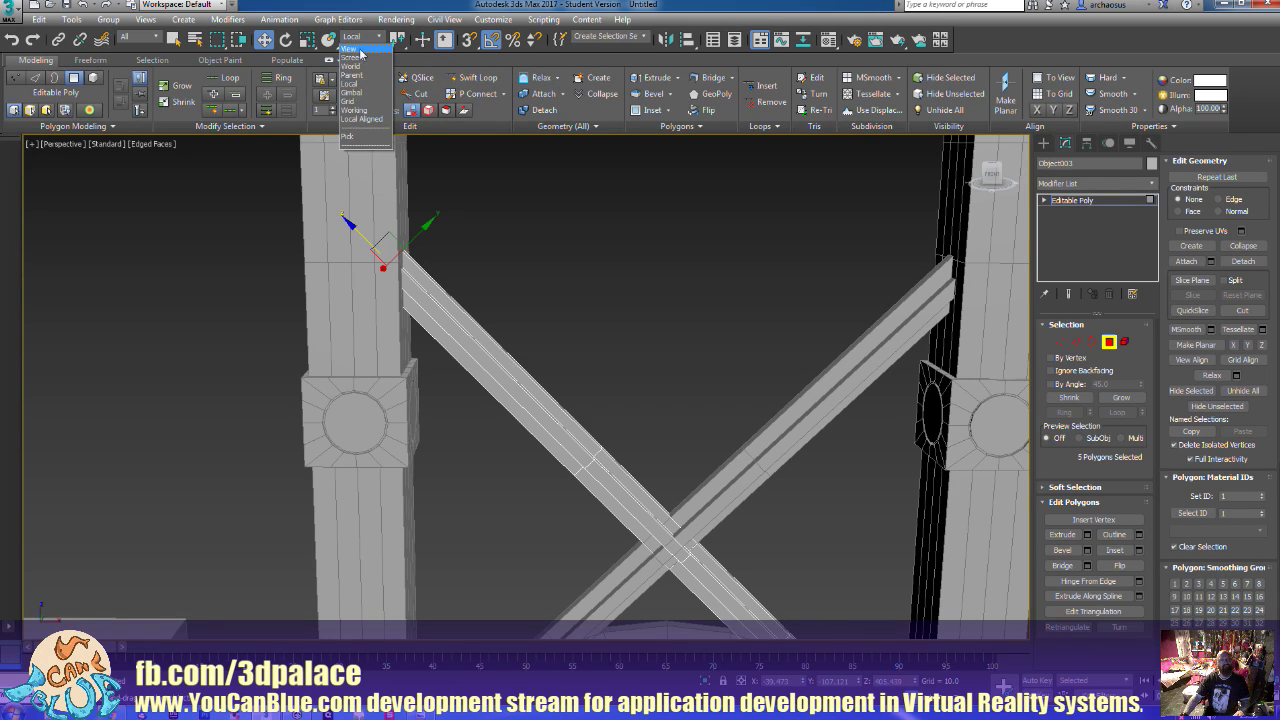
left_click(364, 50)
middle_click_drag(610, 265, 626, 266, "alt")
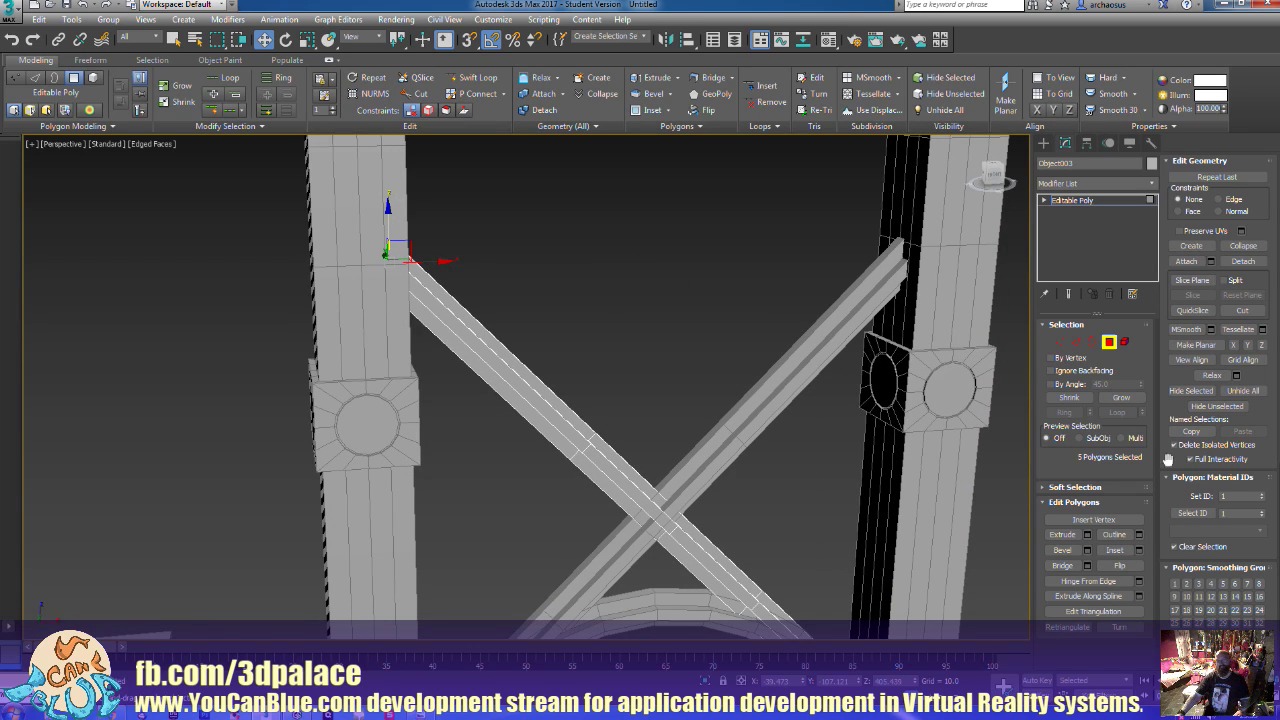
left_click(1108, 343)
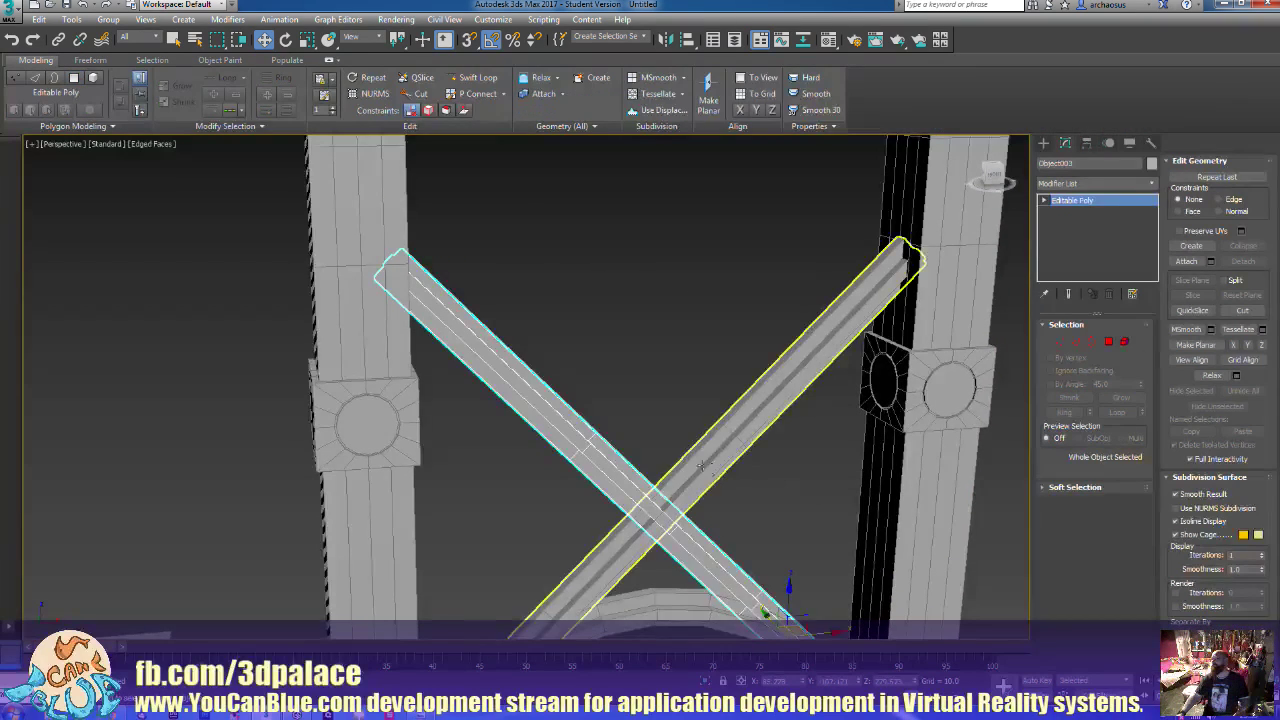
Examine the crossed struts and their intersection above the arch from several angles
middle_click_drag(707, 455, 650, 470, "alt")
scroll(697, 426, "down", 2)
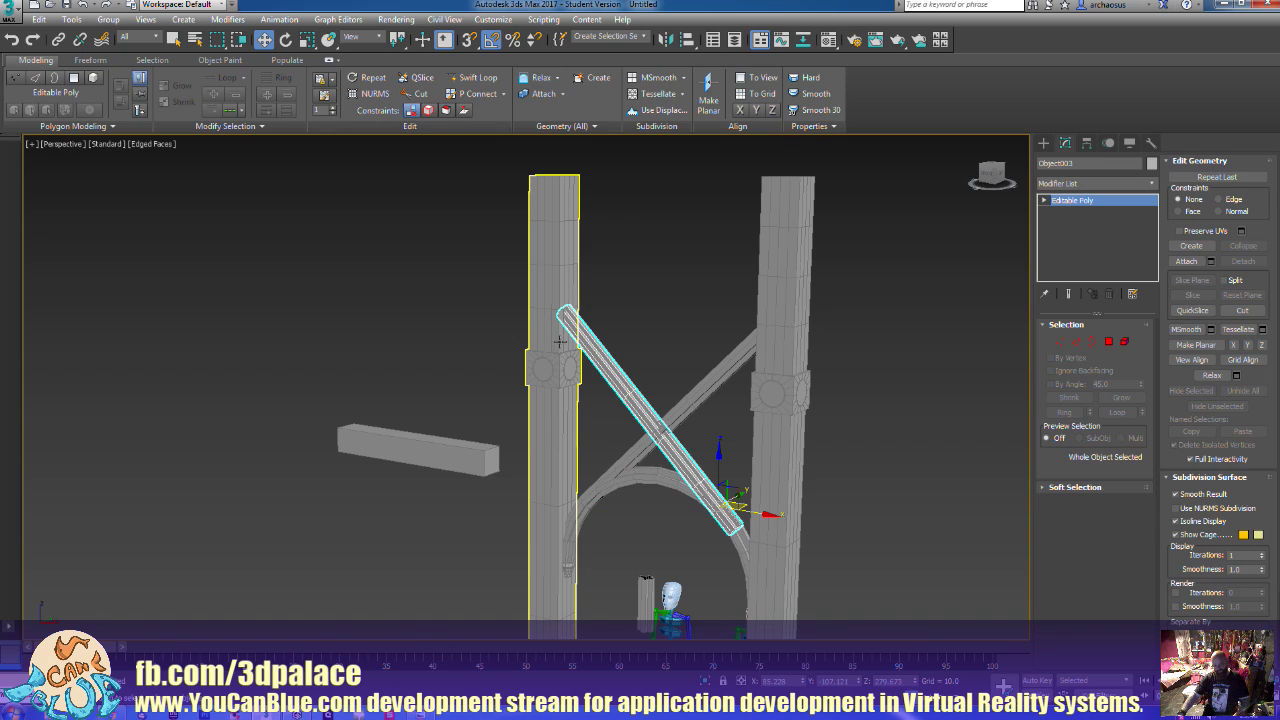
scroll(630, 452, "up", 5)
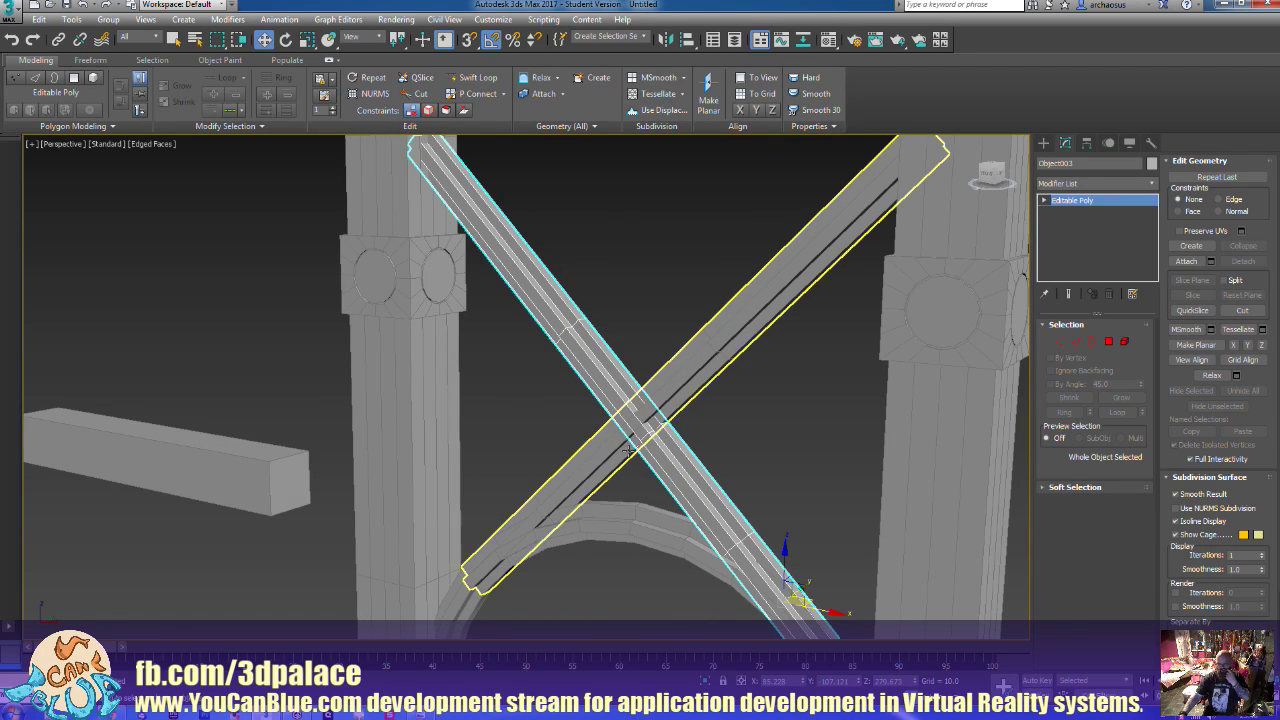
scroll(630, 452, "down", 3)
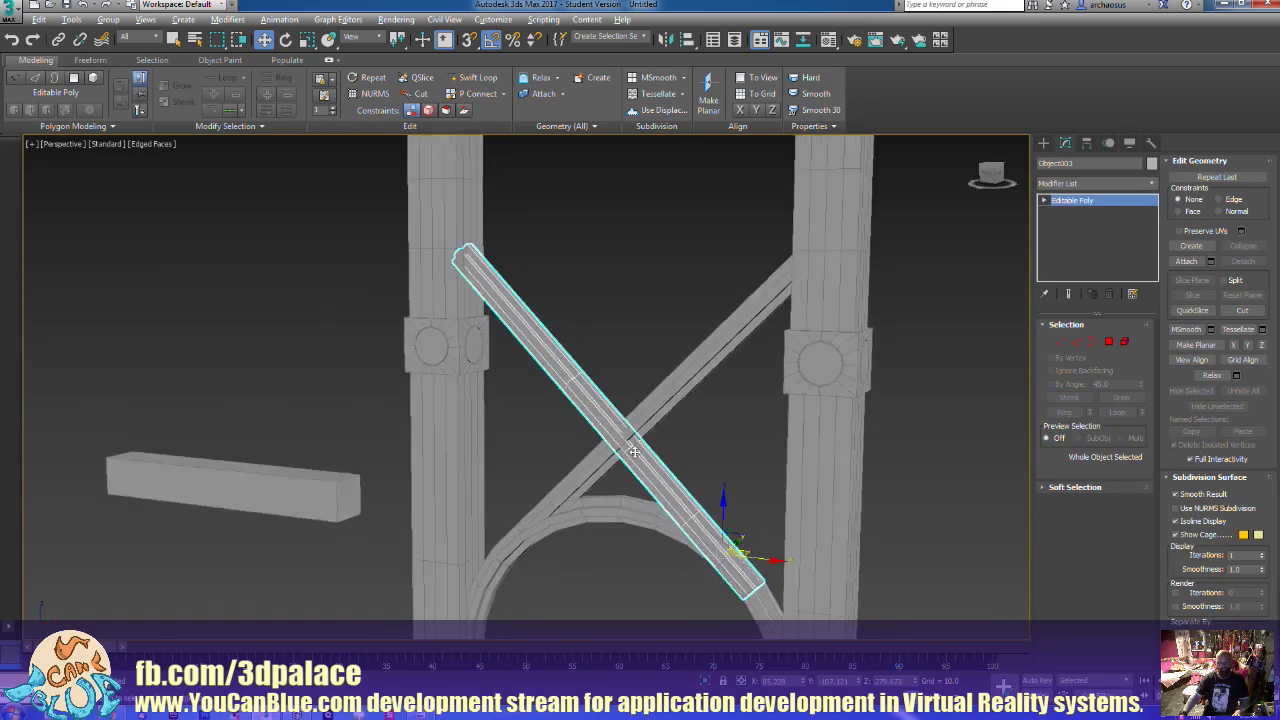
middle_click_drag(634, 452, 667, 437, "alt")
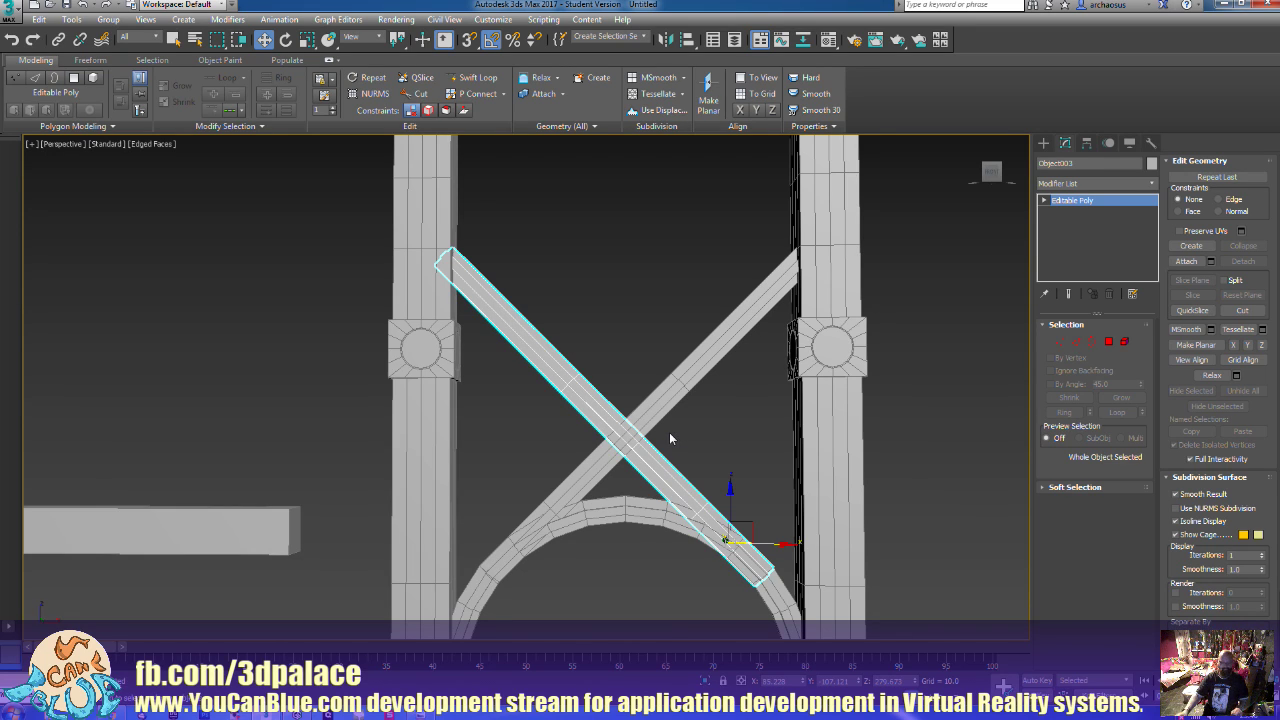
middle_click_drag(619, 446, 606, 430)
scroll(605, 429, "up", 5)
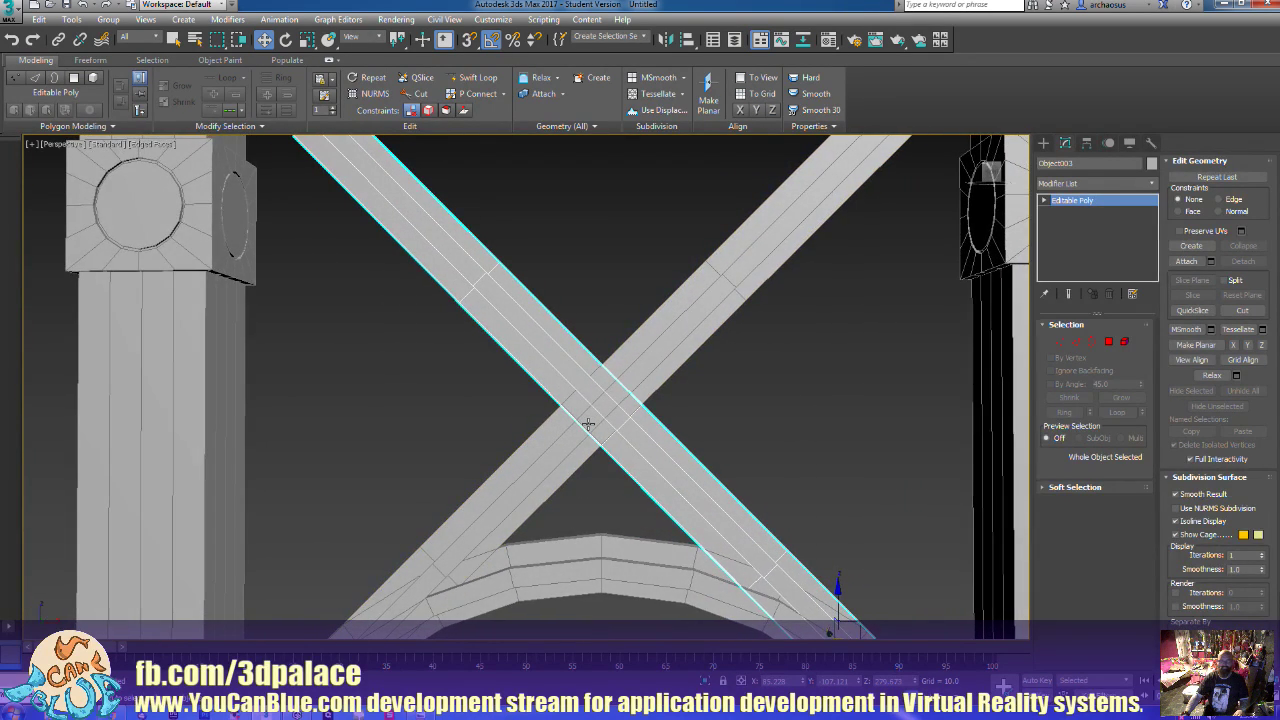
Attach the copied strut to the original strut so both form a single editable poly
left_click(628, 494)
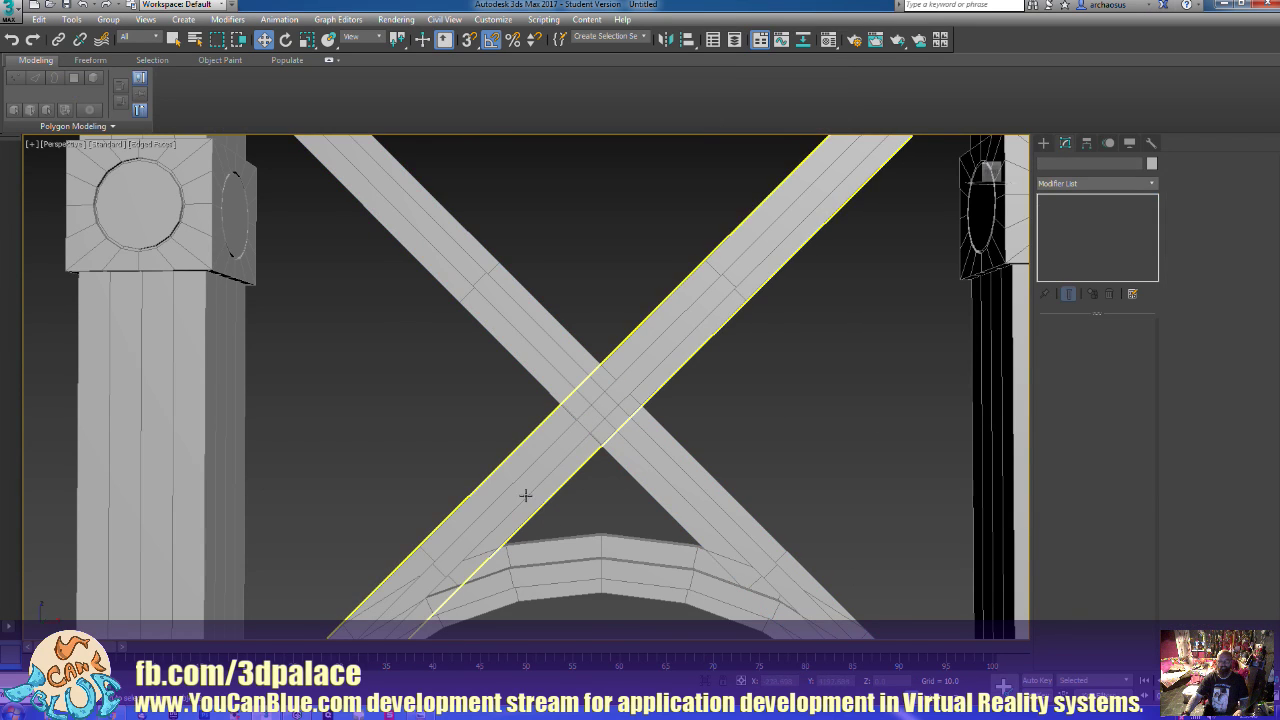
left_click(523, 494)
left_click(671, 480, "ctrl")
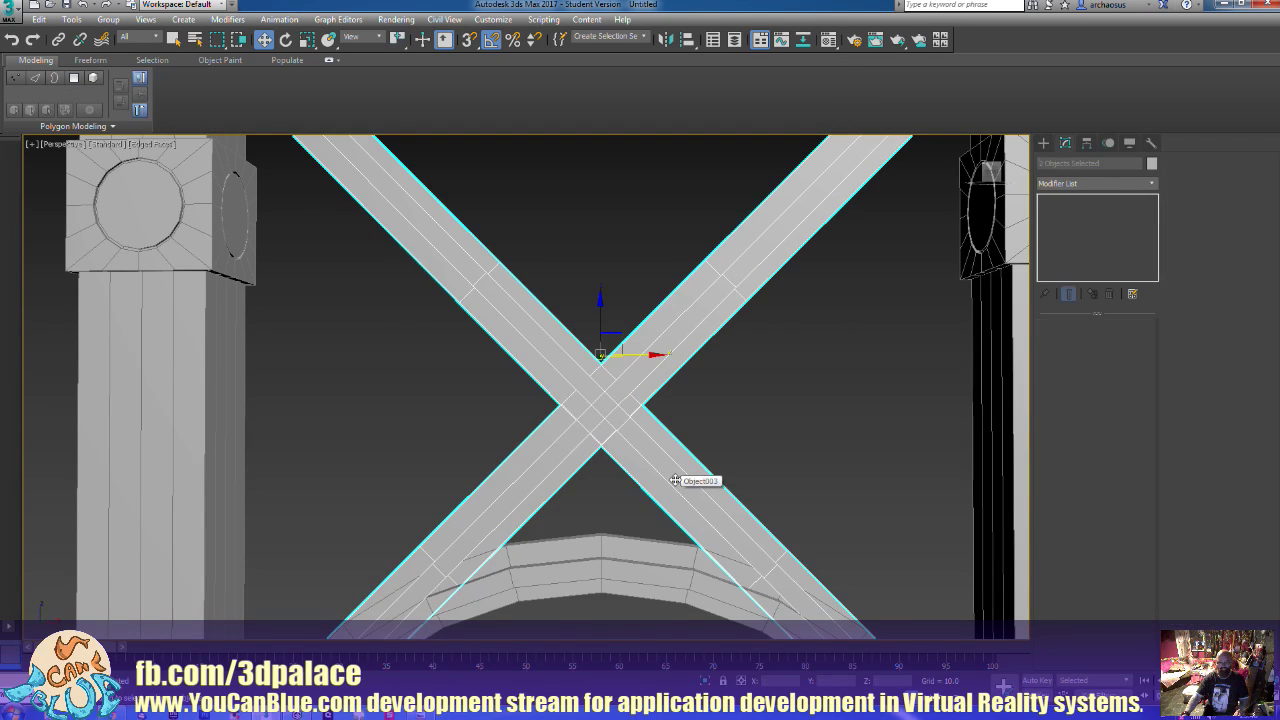
left_click(689, 441)
left_click(540, 503)
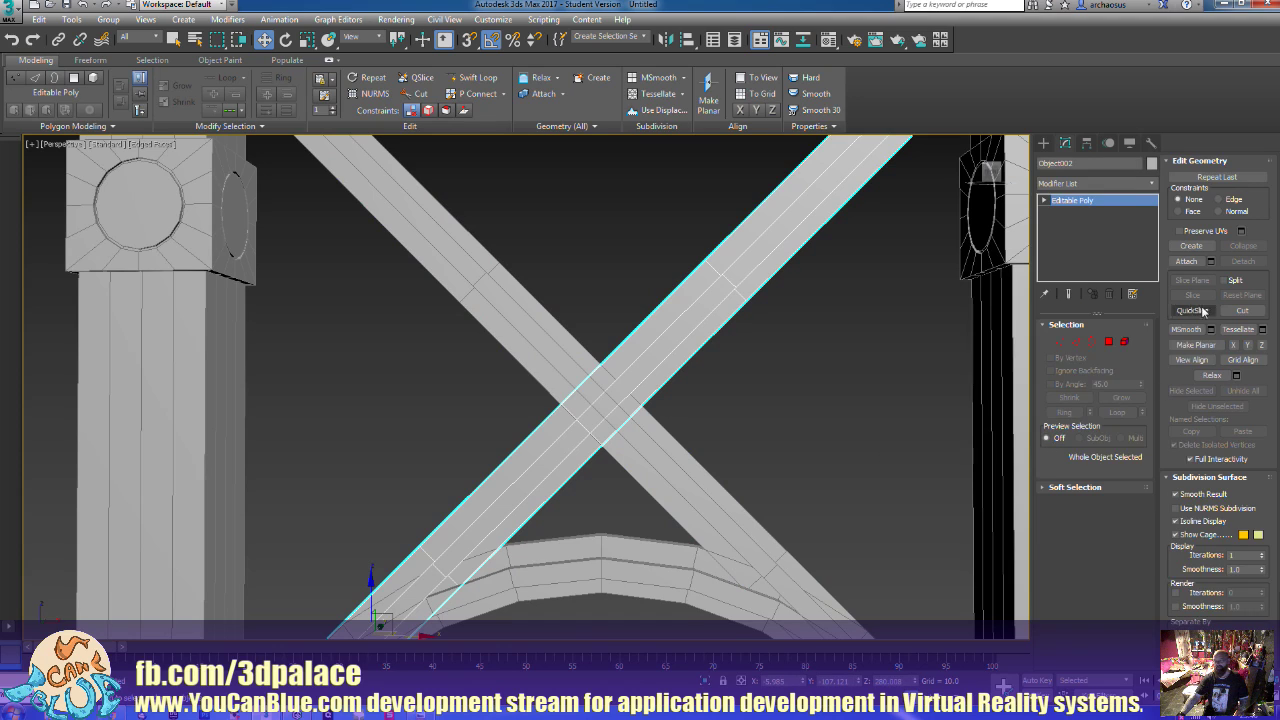
left_click(1186, 261)
left_click(705, 490)
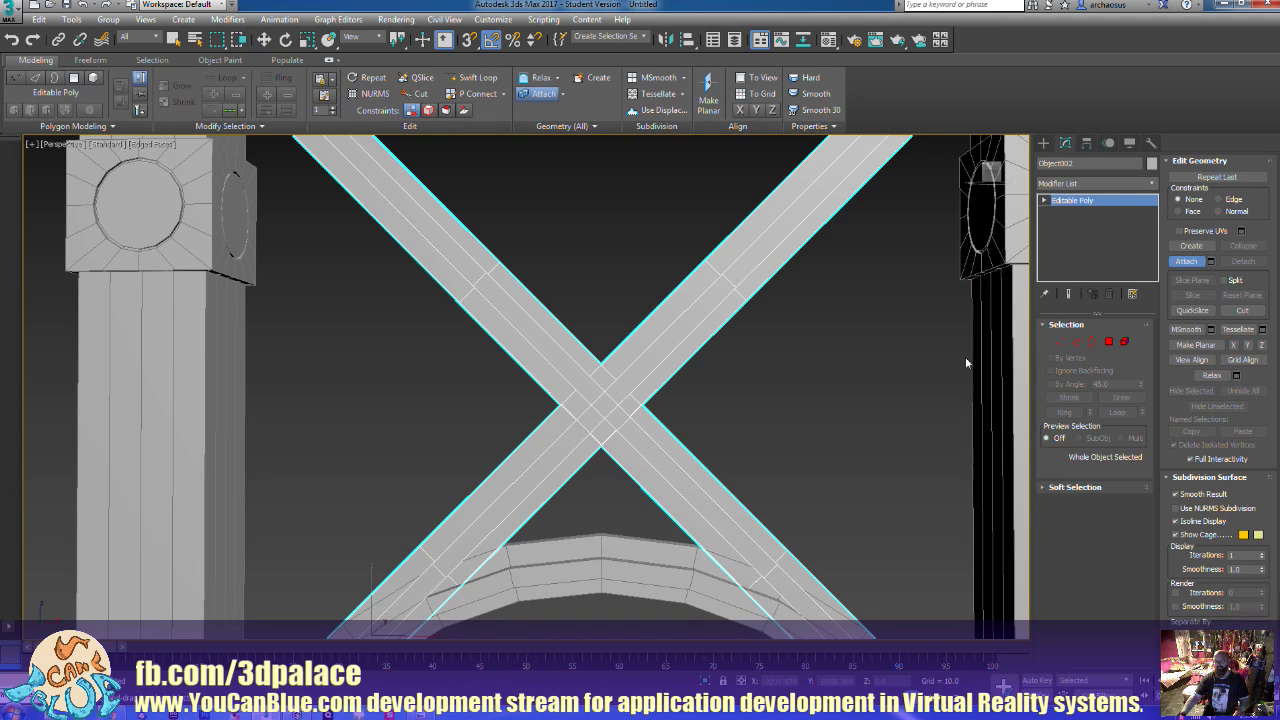
Try to connect the long edges of the strut section running from the crossing towards the lower-right end, then undo it
left_click(1076, 343)
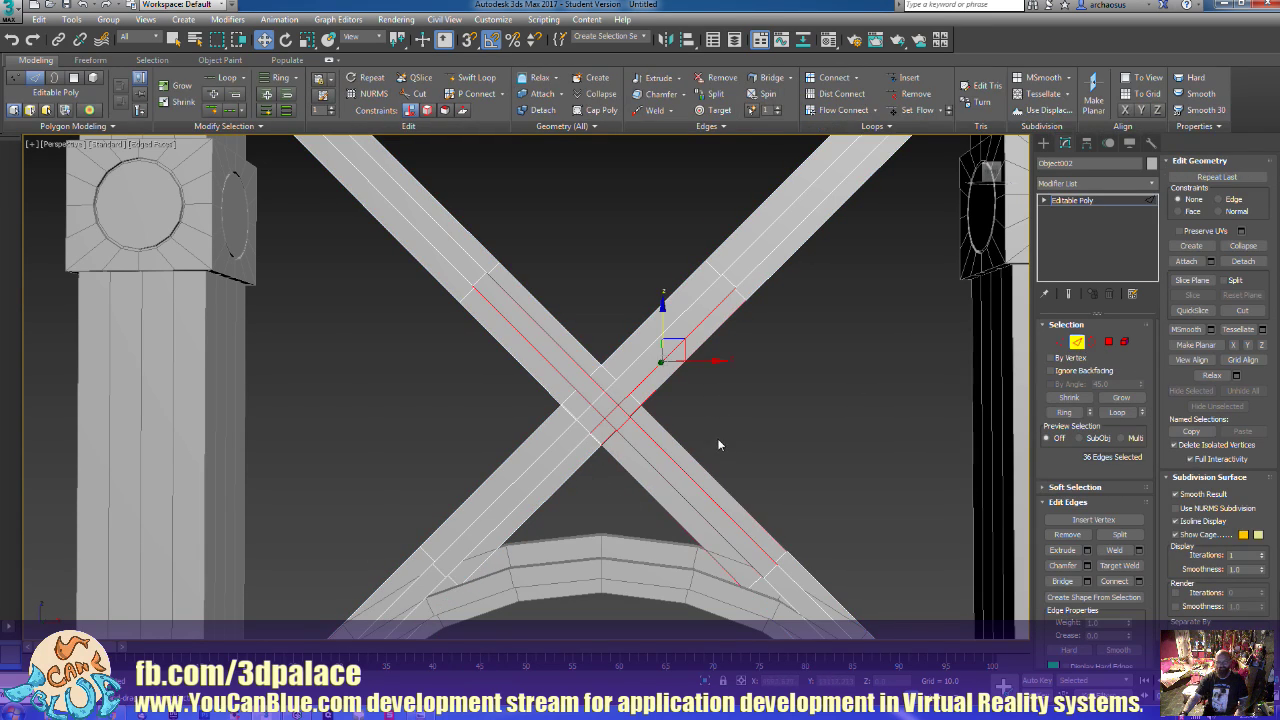
left_click(702, 443)
left_click_drag(713, 449, 690, 556)
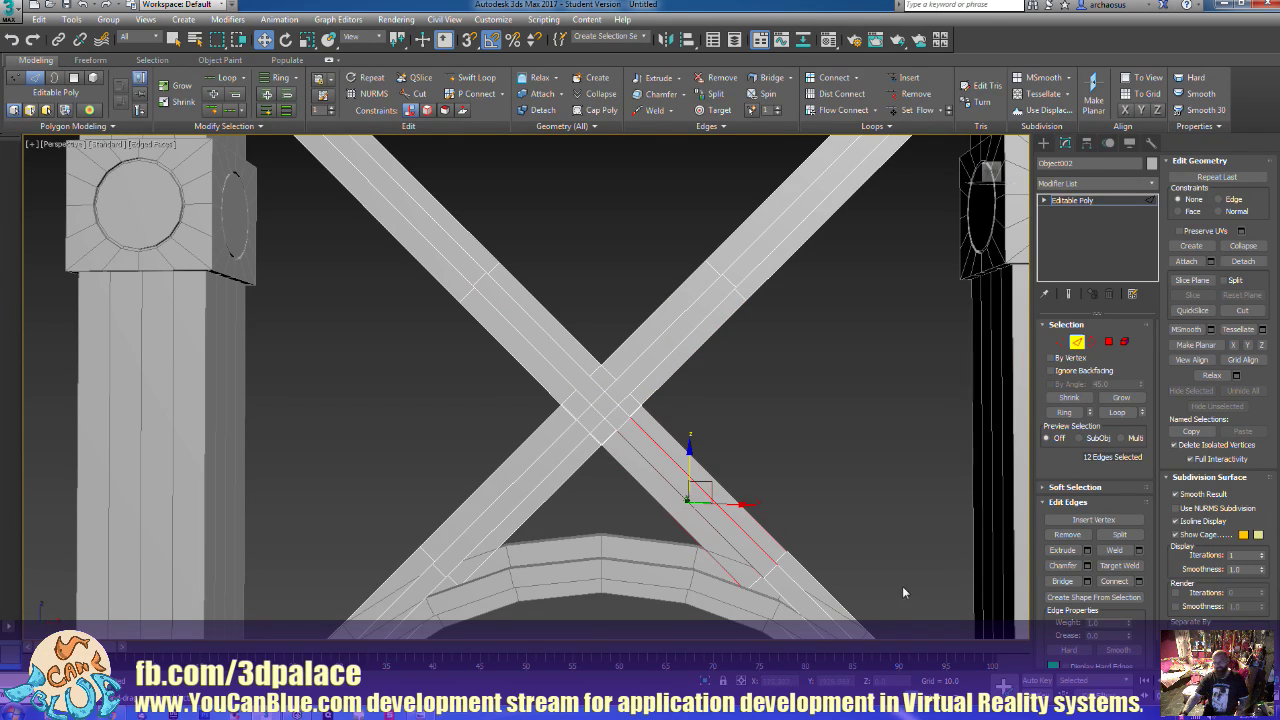
left_click(1115, 583)
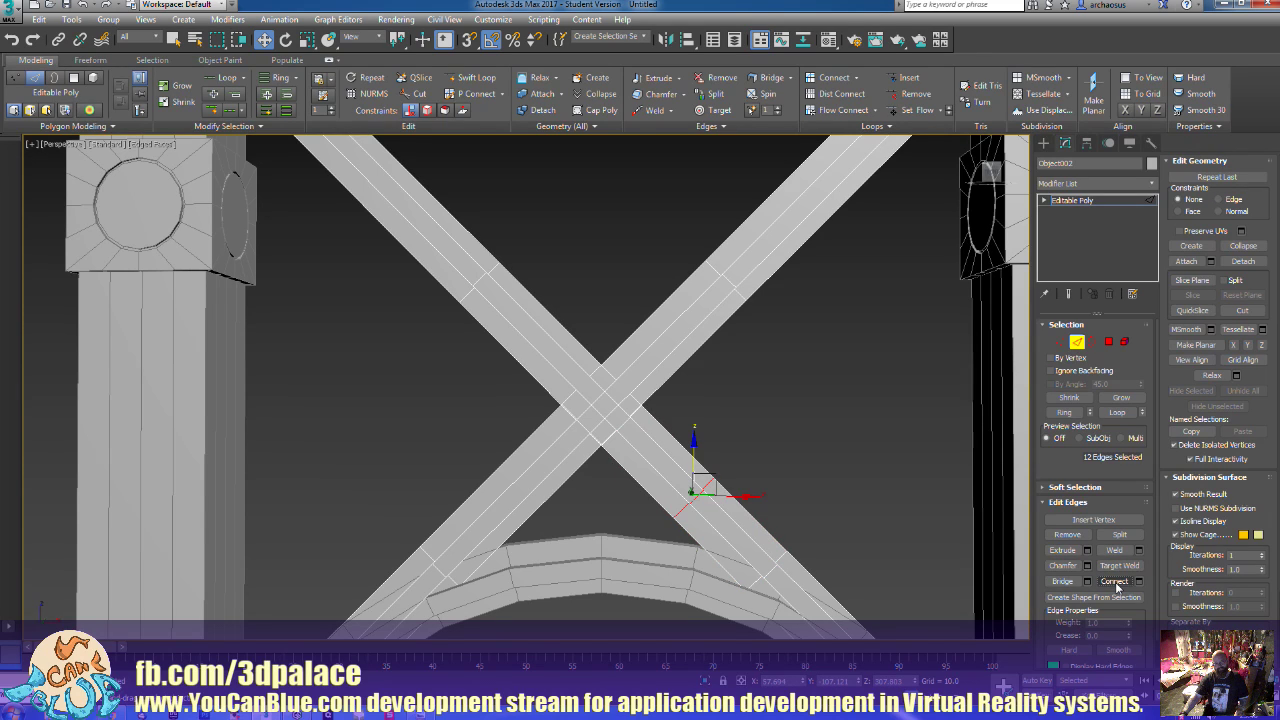
key("z")
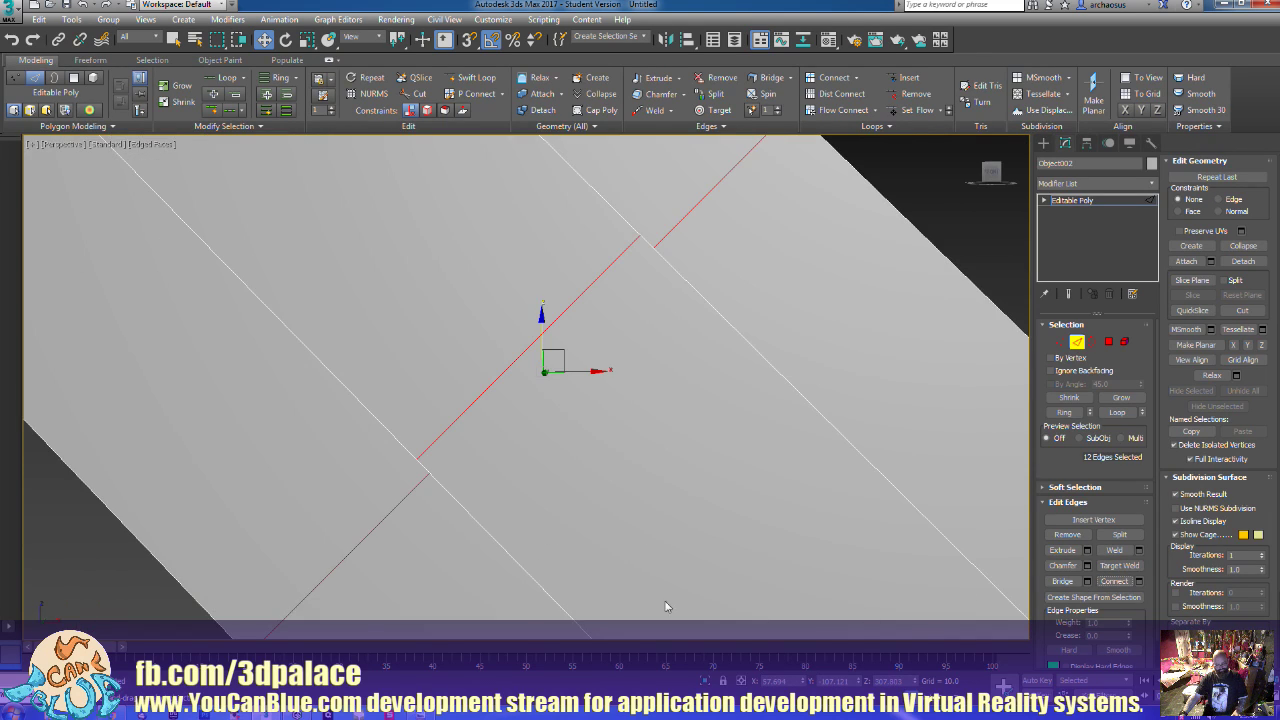
middle_click_drag(666, 603, 654, 570)
scroll(656, 570, "down", 8)
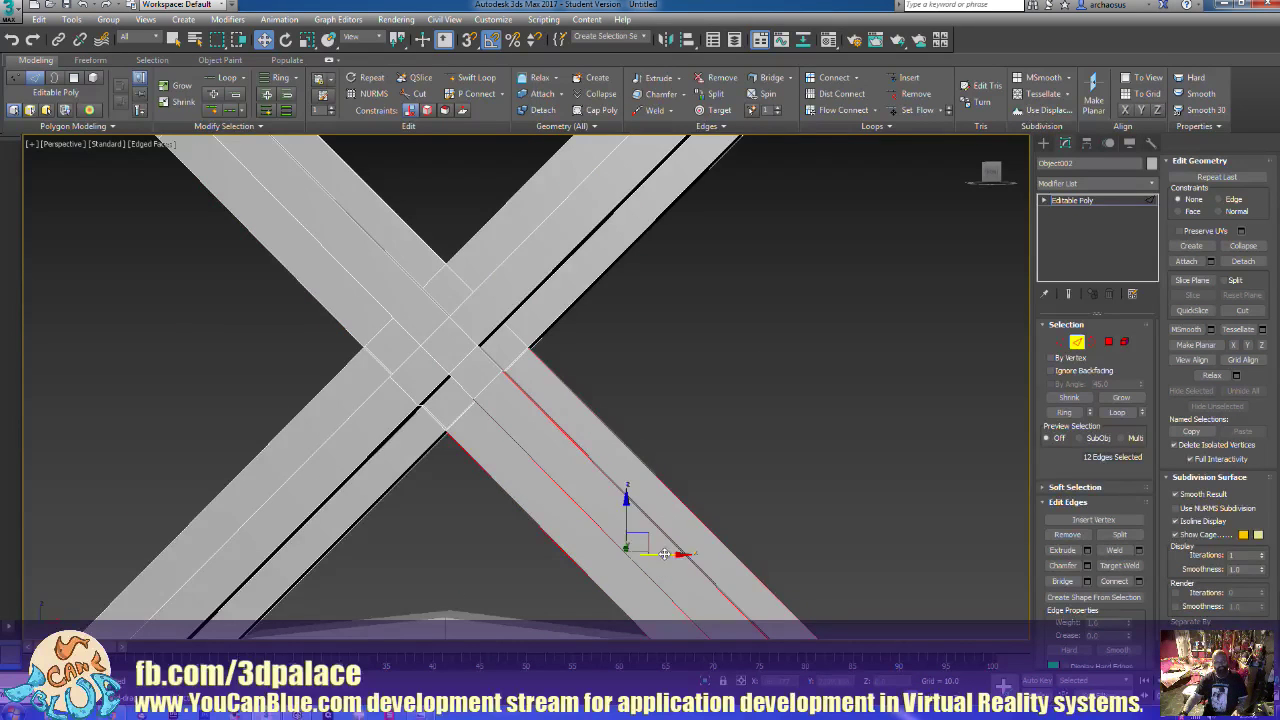
scroll(676, 522, "down", 3)
scroll(686, 520, "up", 5)
scroll(694, 497, "down", 3)
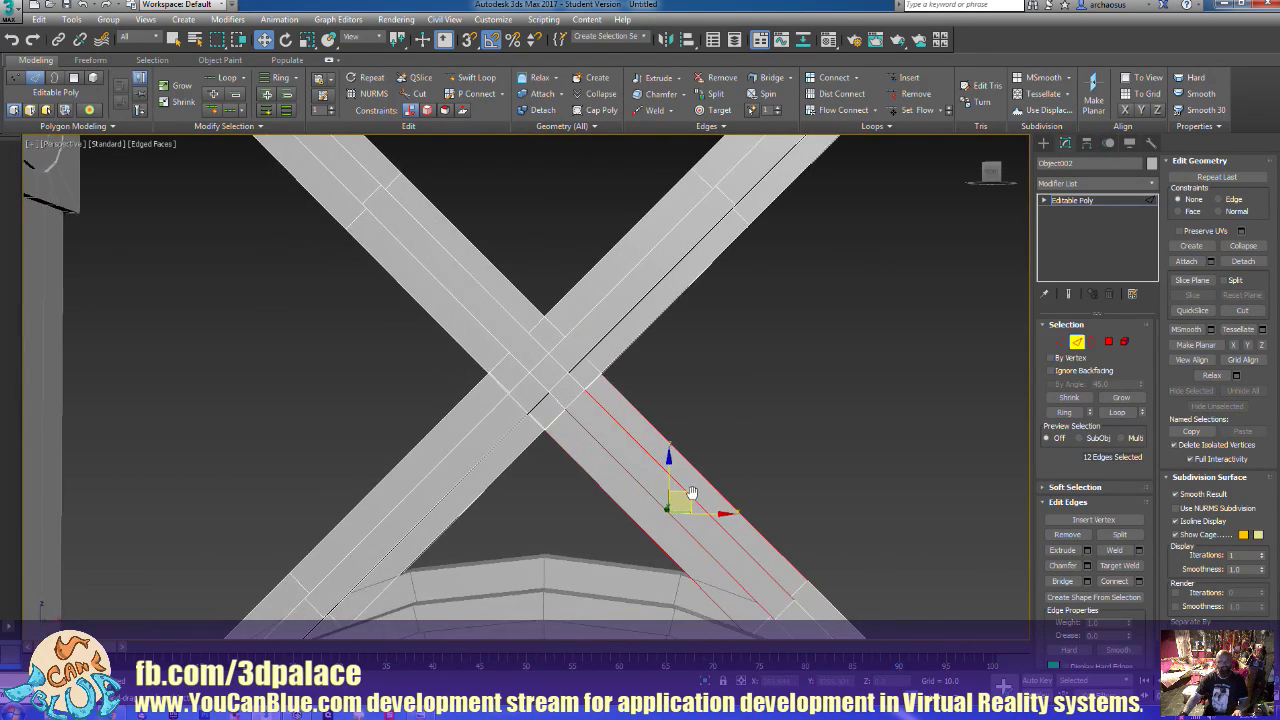
Delete the middle section polygons of both struts around their crossing, leaving the four outer strut ends
left_click(1108, 342)
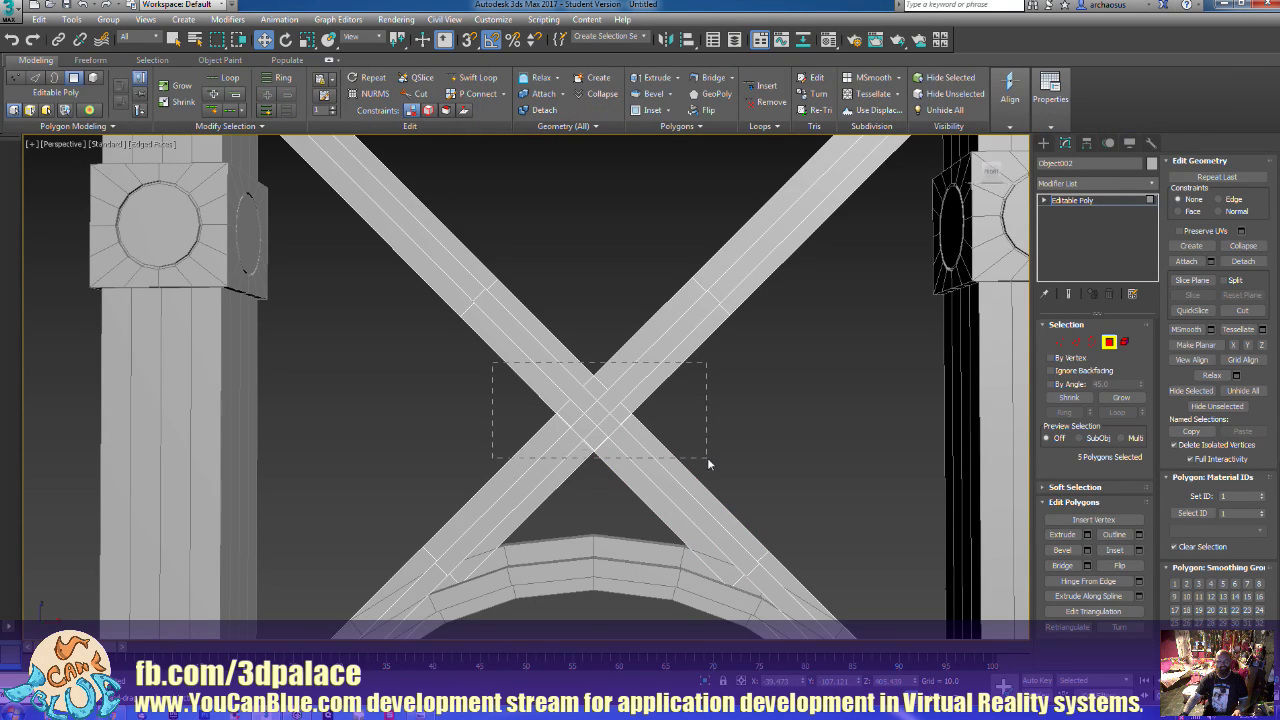
left_click_drag(707, 463, 706, 472)
key("Delete")
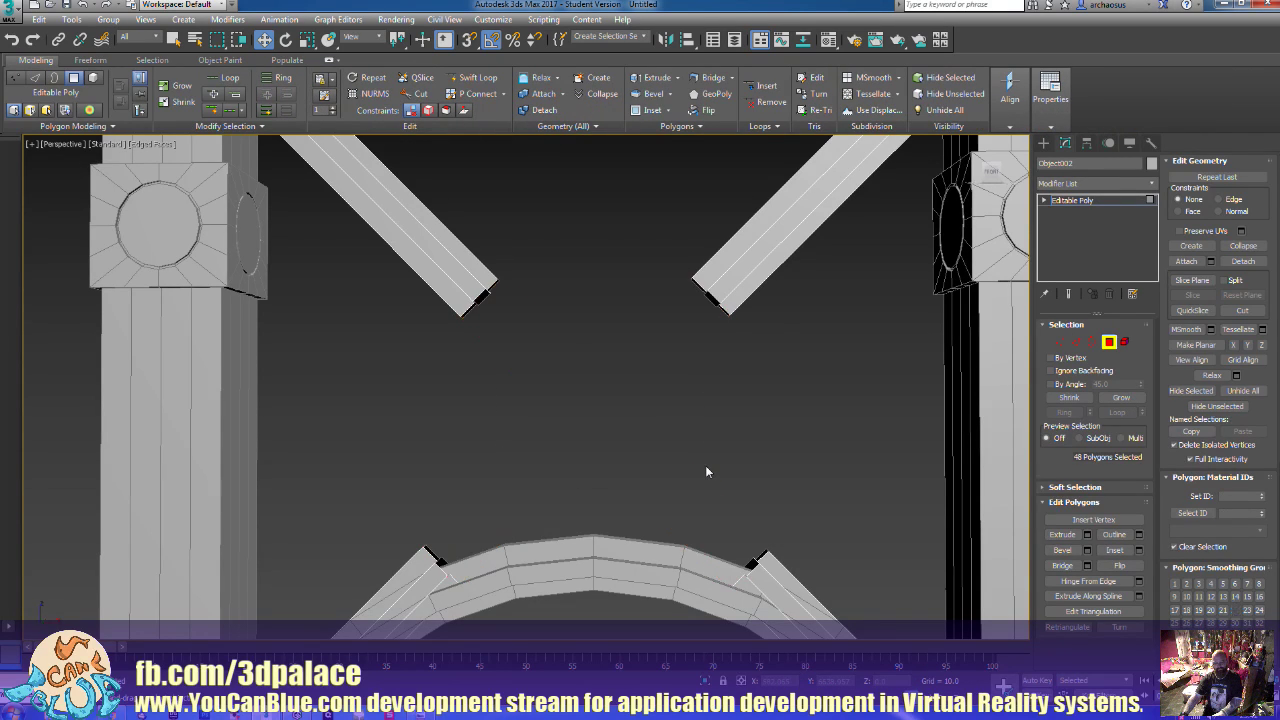
Draw a renderable circle spline in the front view, in the open gap between the four strut ends
mouse_move(663, 460)
middle_mouse_down("alt")
mouse_move(734, 474)
mouse_move(660, 449)
mouse_move(667, 461)
middle_mouse_up("alt")
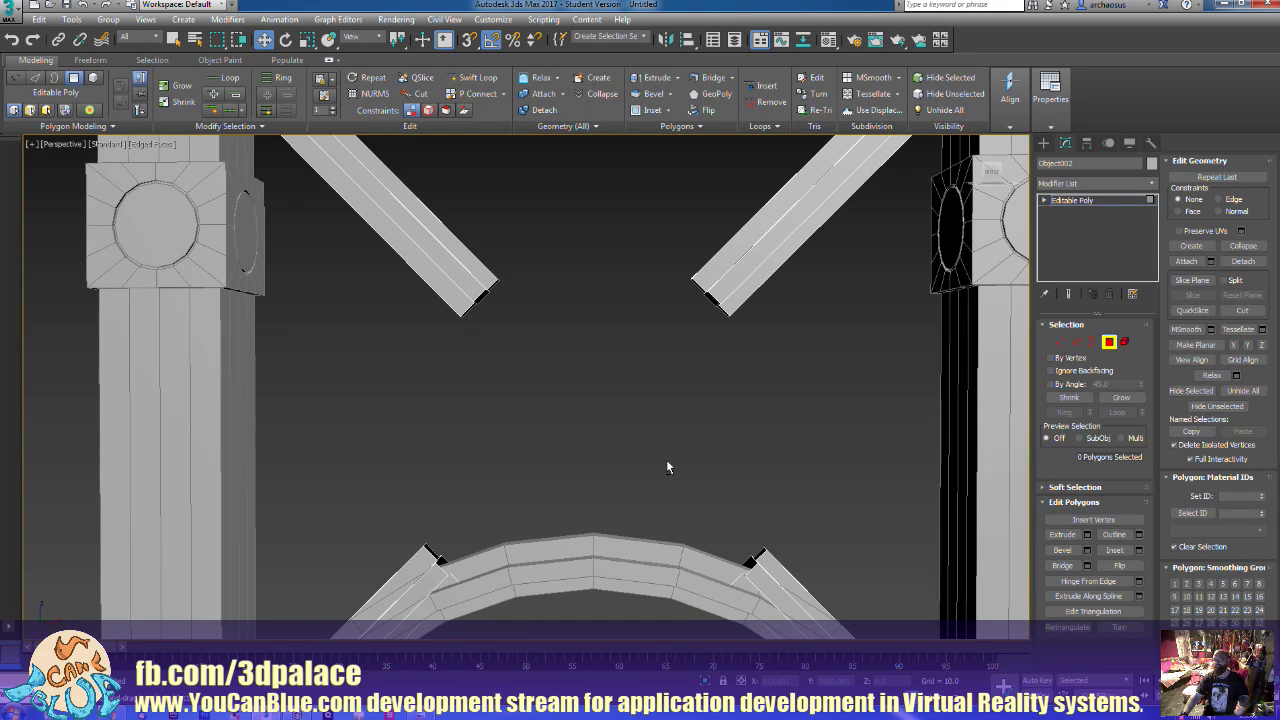
scroll(668, 466, "down", 5)
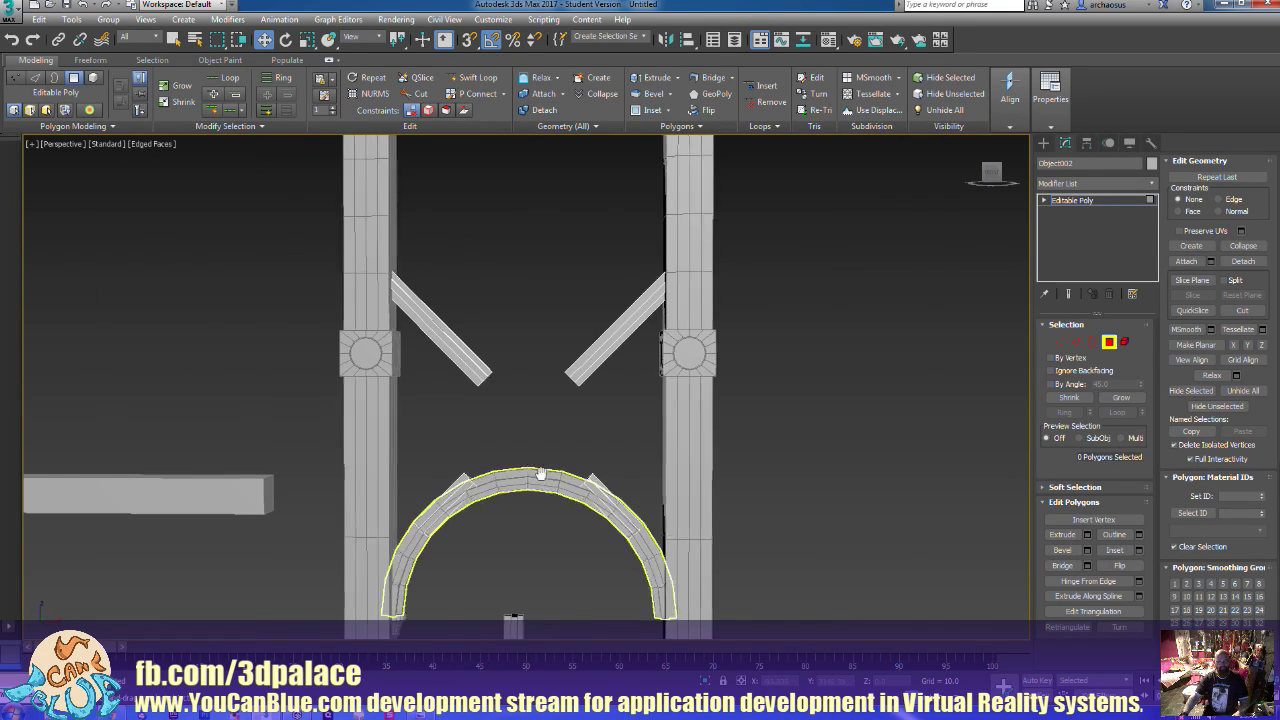
middle_click_drag(543, 473, 645, 407)
key("f")
scroll(630, 434, "down", 3)
scroll(626, 410, "up", 7)
scroll(640, 378, "up", 3)
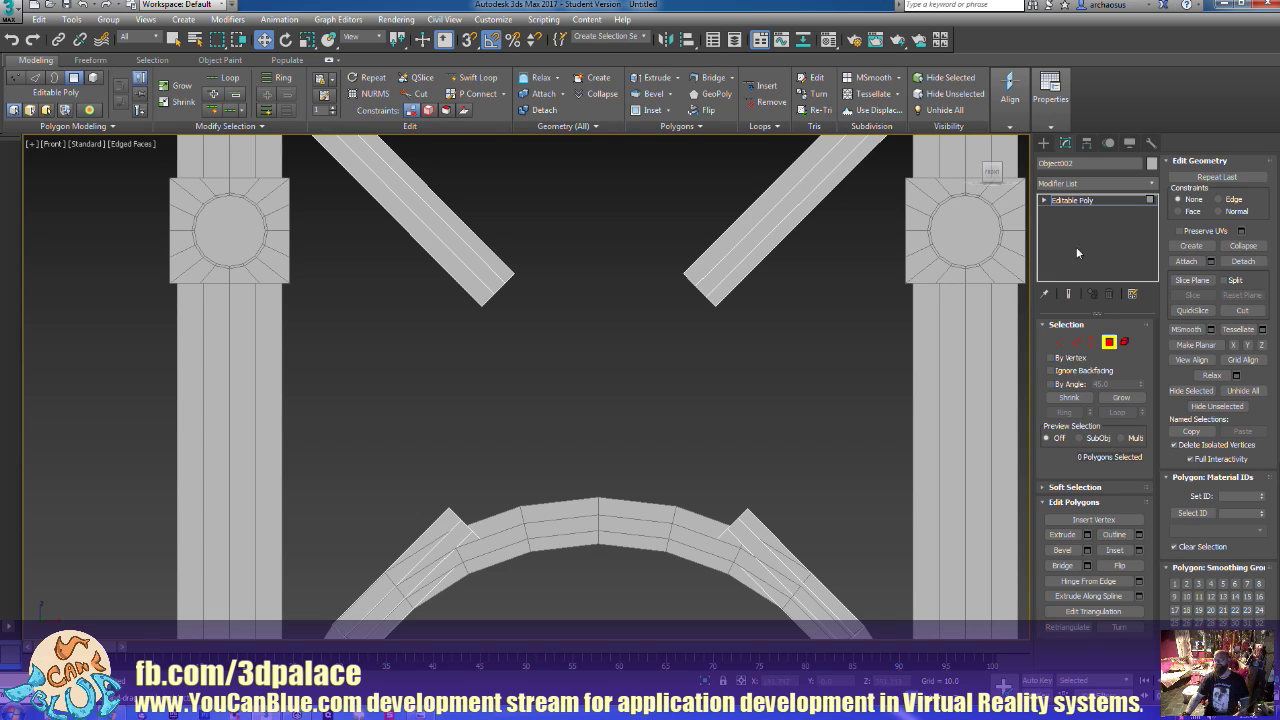
left_click(1043, 143)
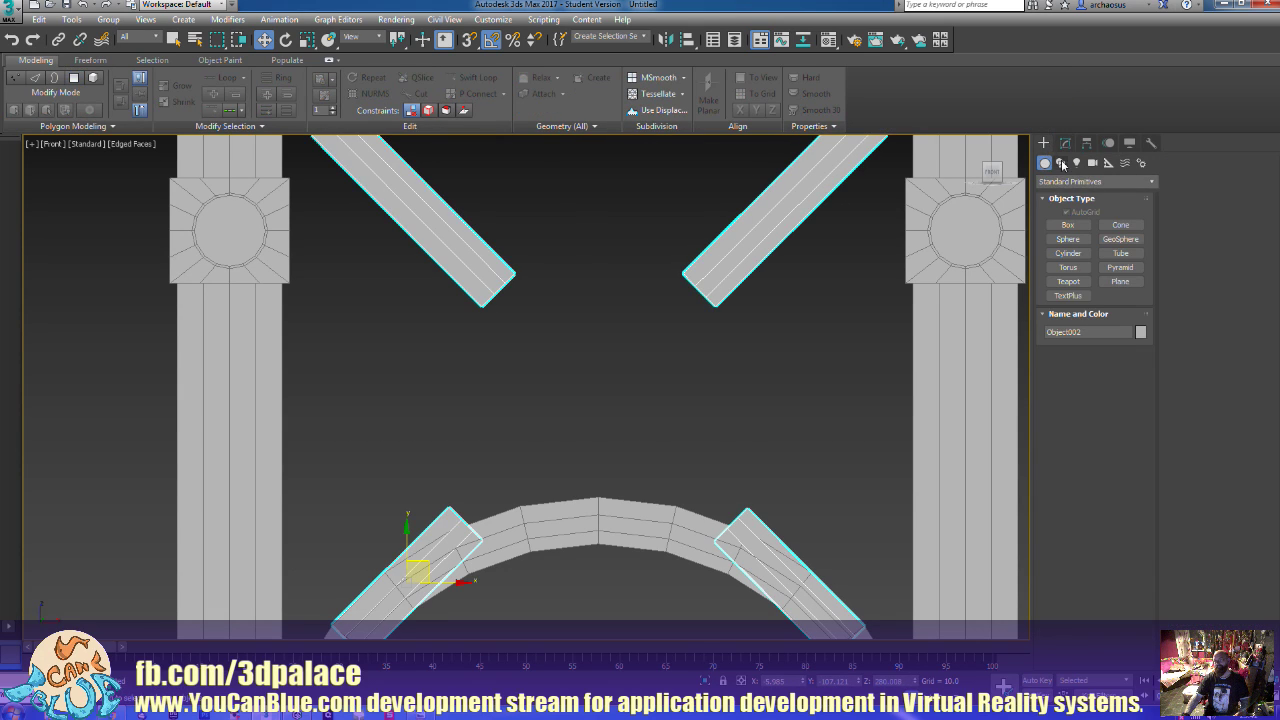
left_click(1062, 163)
left_click(1068, 249)
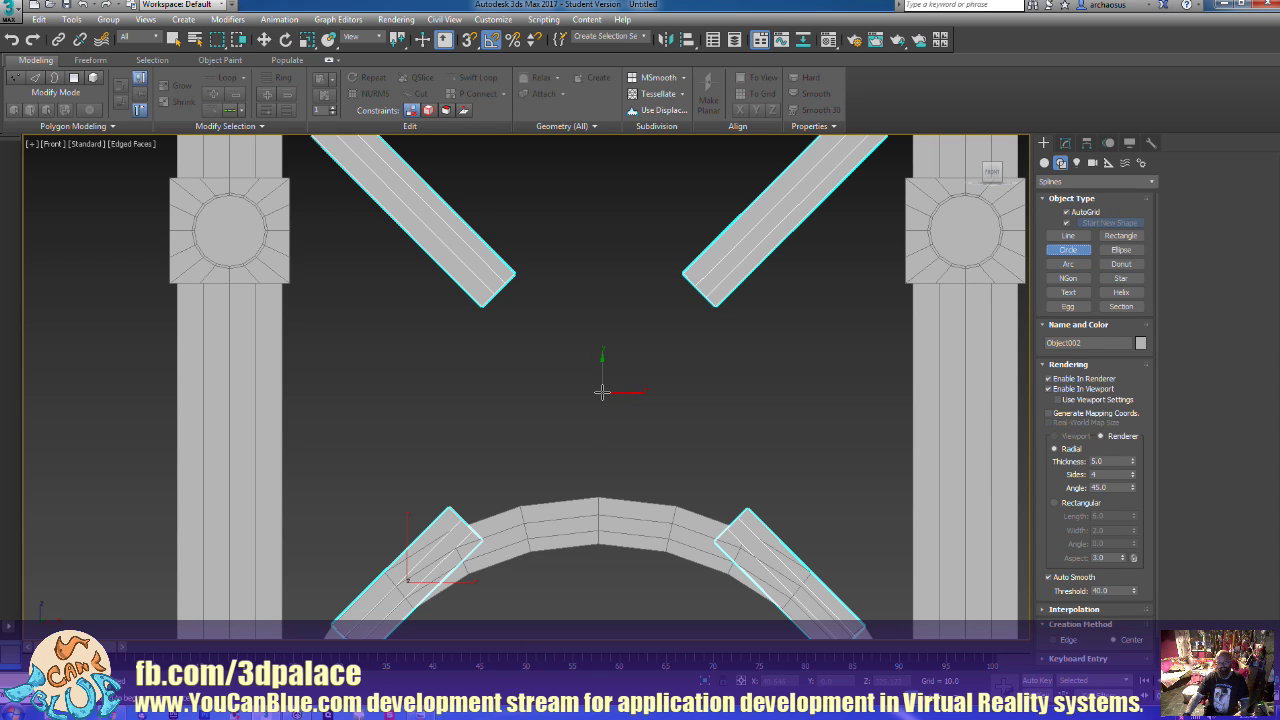
left_click_drag(605, 392, 614, 457)
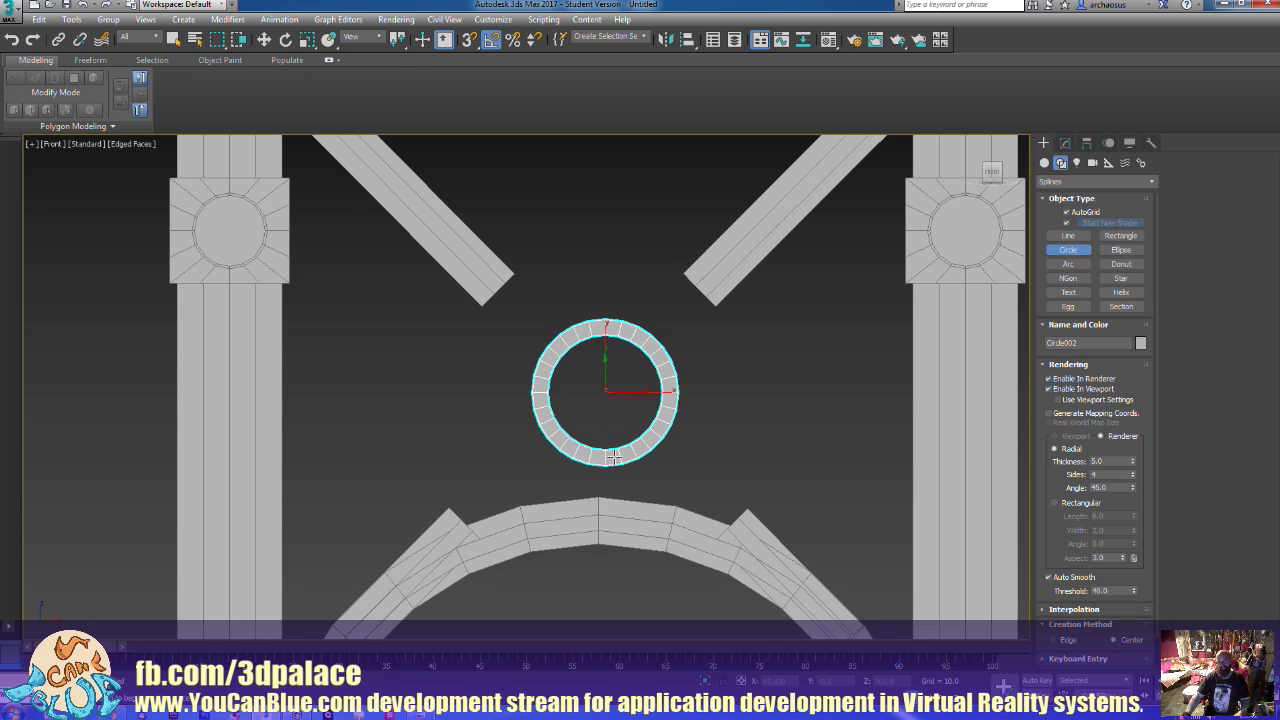
right_click(614, 457)
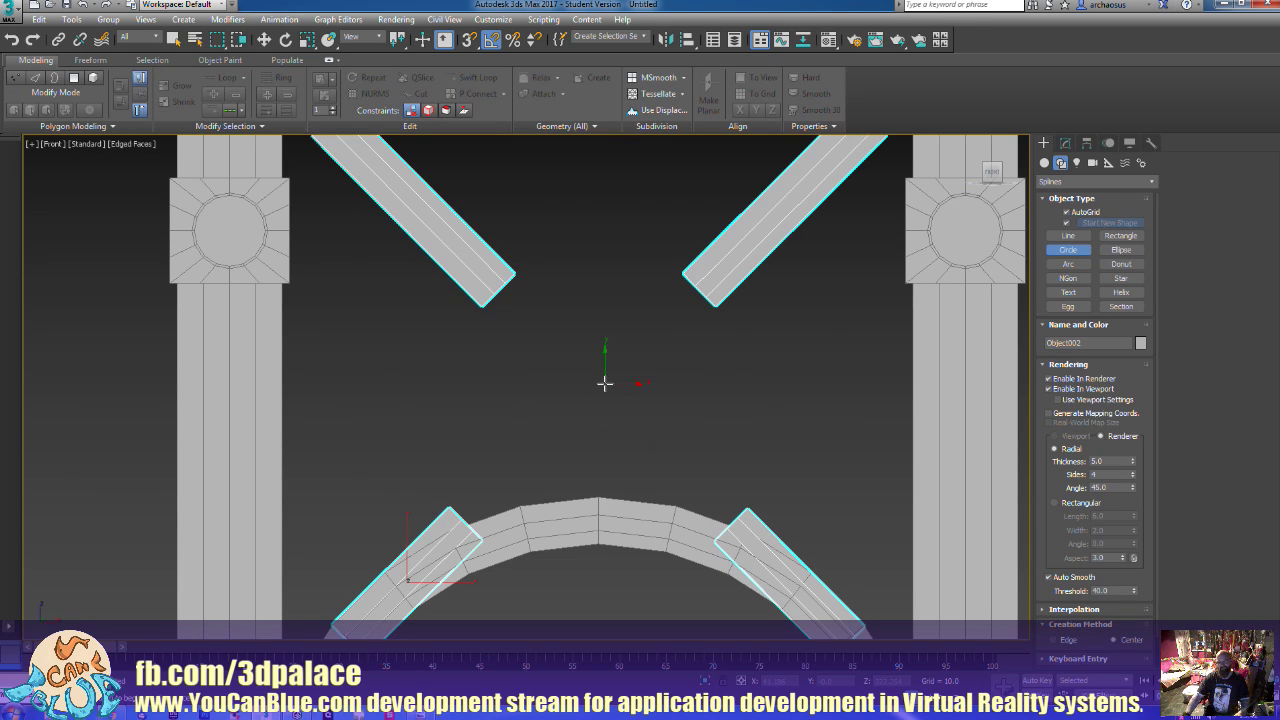
left_click_drag(605, 388, 632, 434)
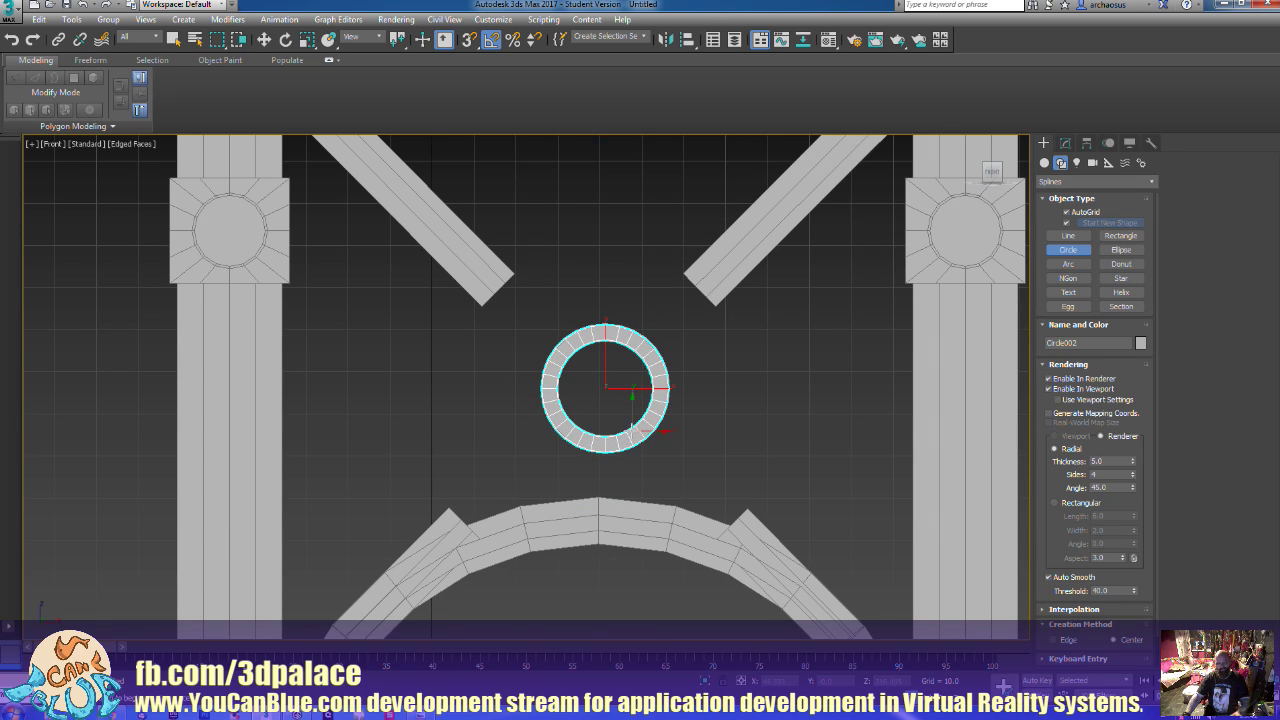
Shift the ring slightly along X to centre it between the pillars, and convert it to an editable poly
key("w")
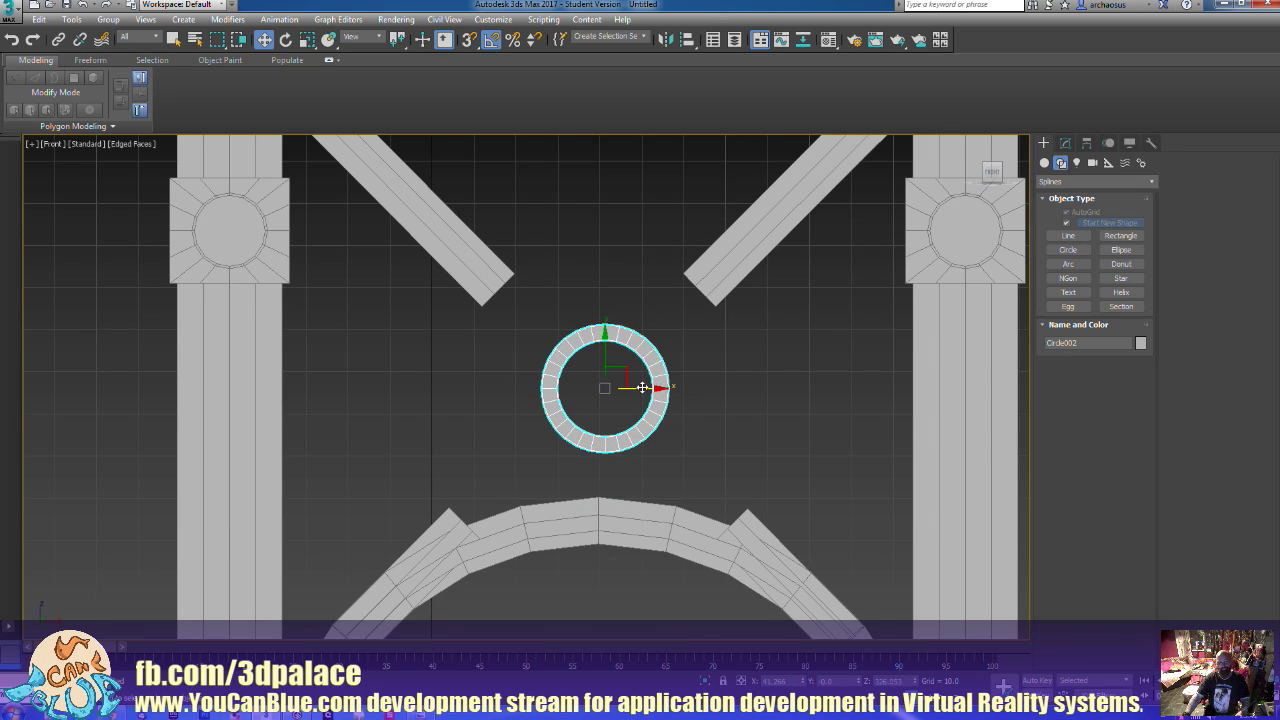
left_click_drag(643, 387, 637, 387)
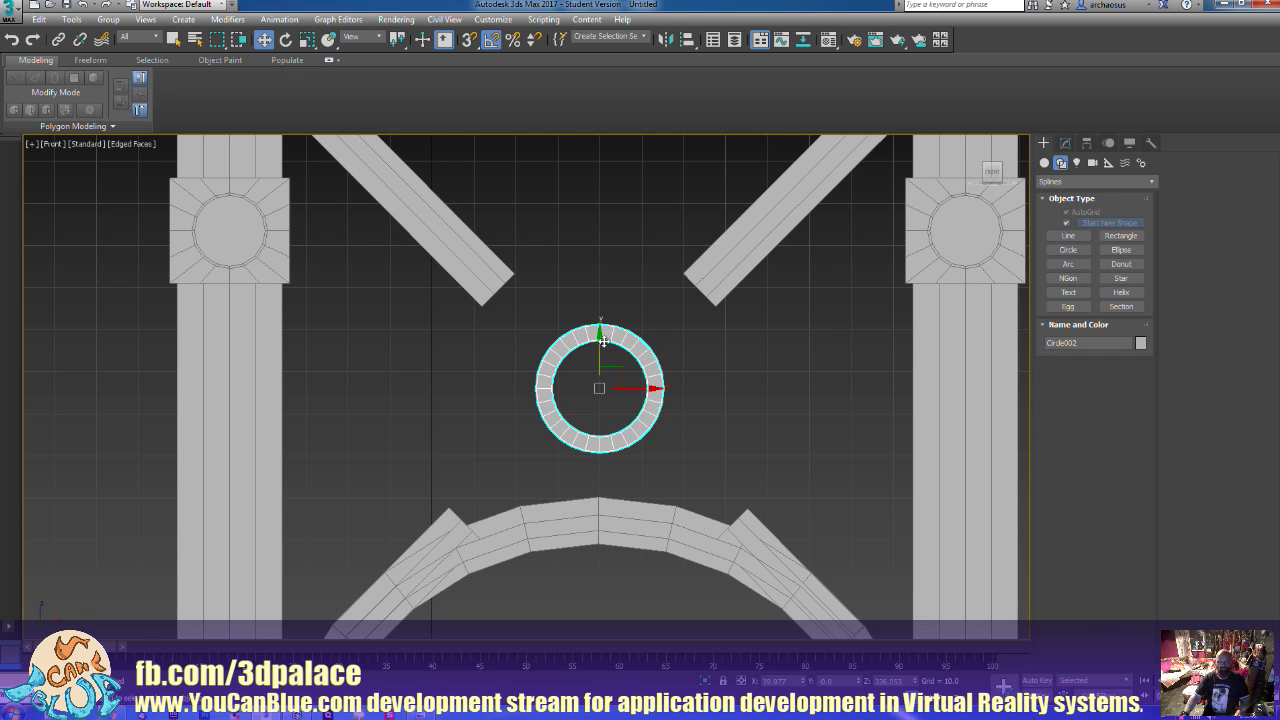
right_click(622, 437)
mouse_move(697, 580)
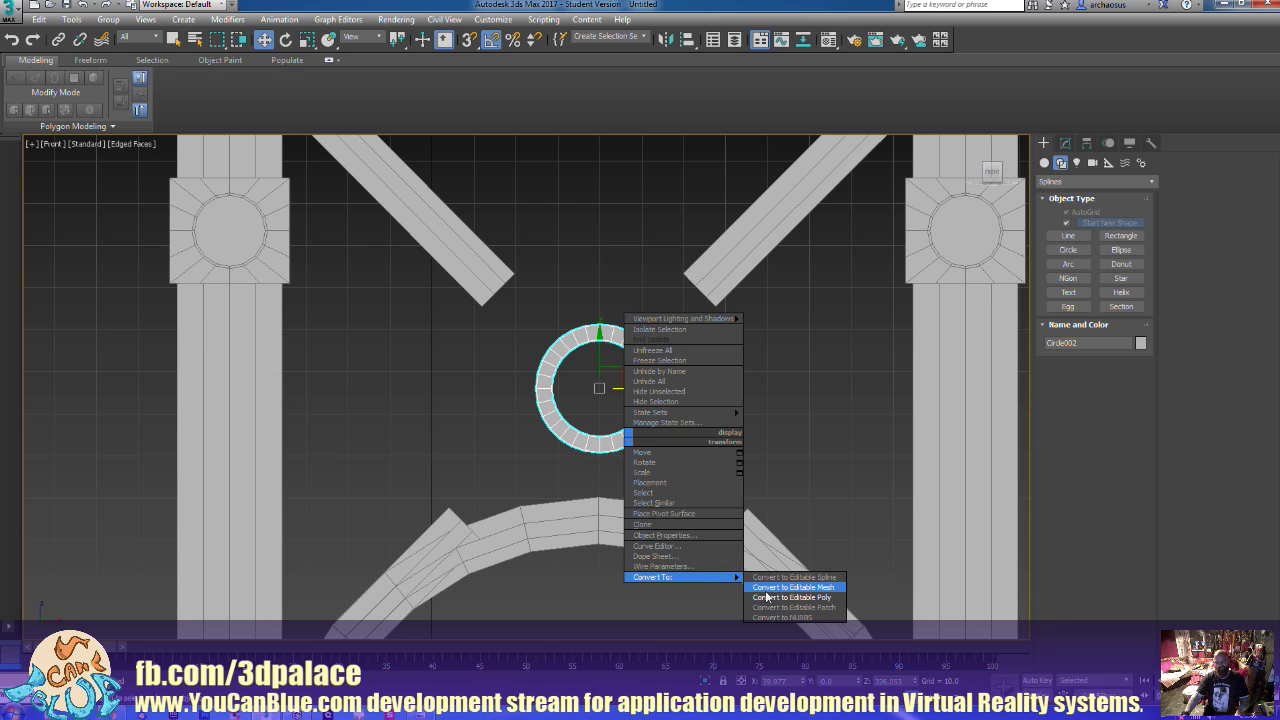
left_click(771, 600)
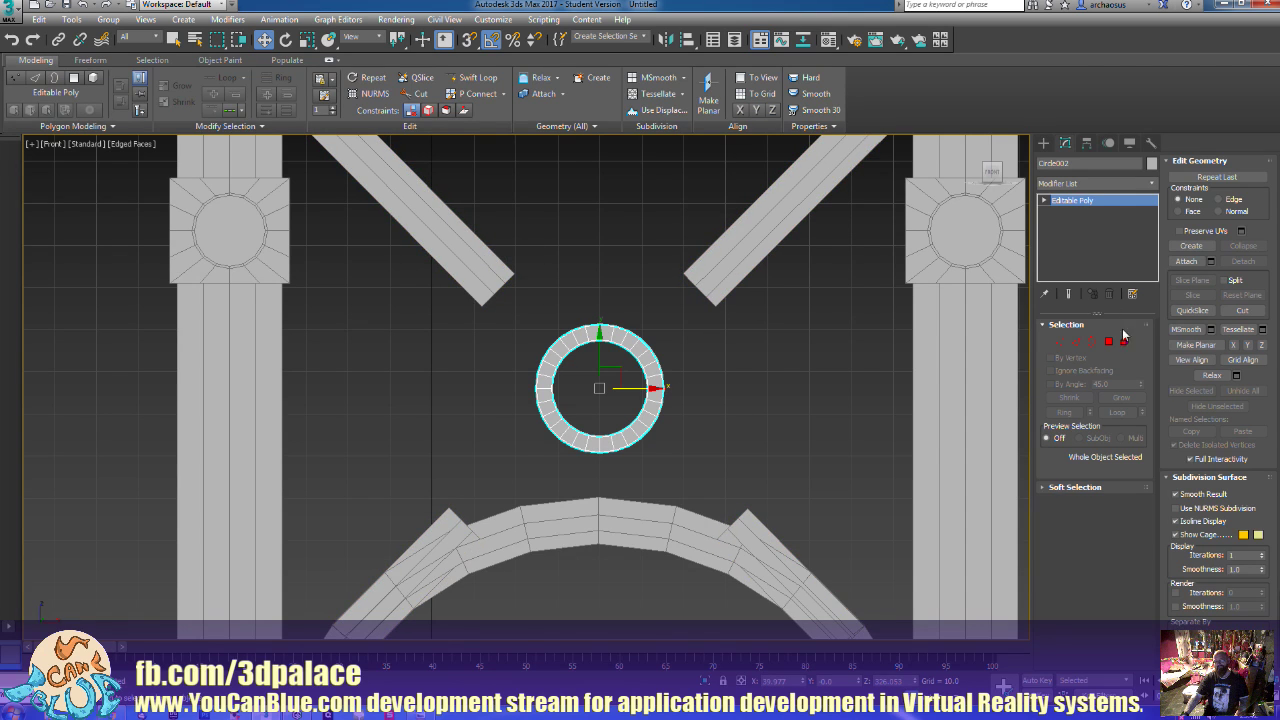
Delete the upper-left and lower-right strut elements from the strut mesh, keeping the other diagonal's two ends
key("5")
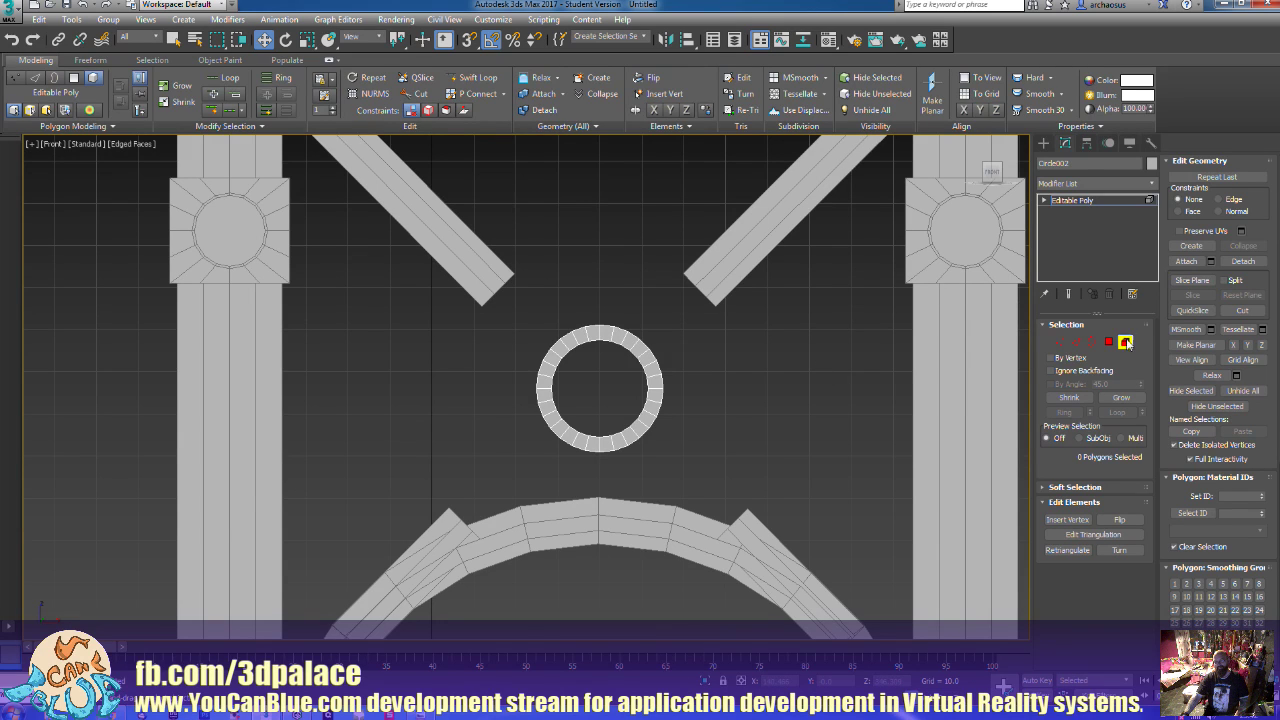
left_click(1125, 343)
left_click(838, 383)
left_click(494, 261)
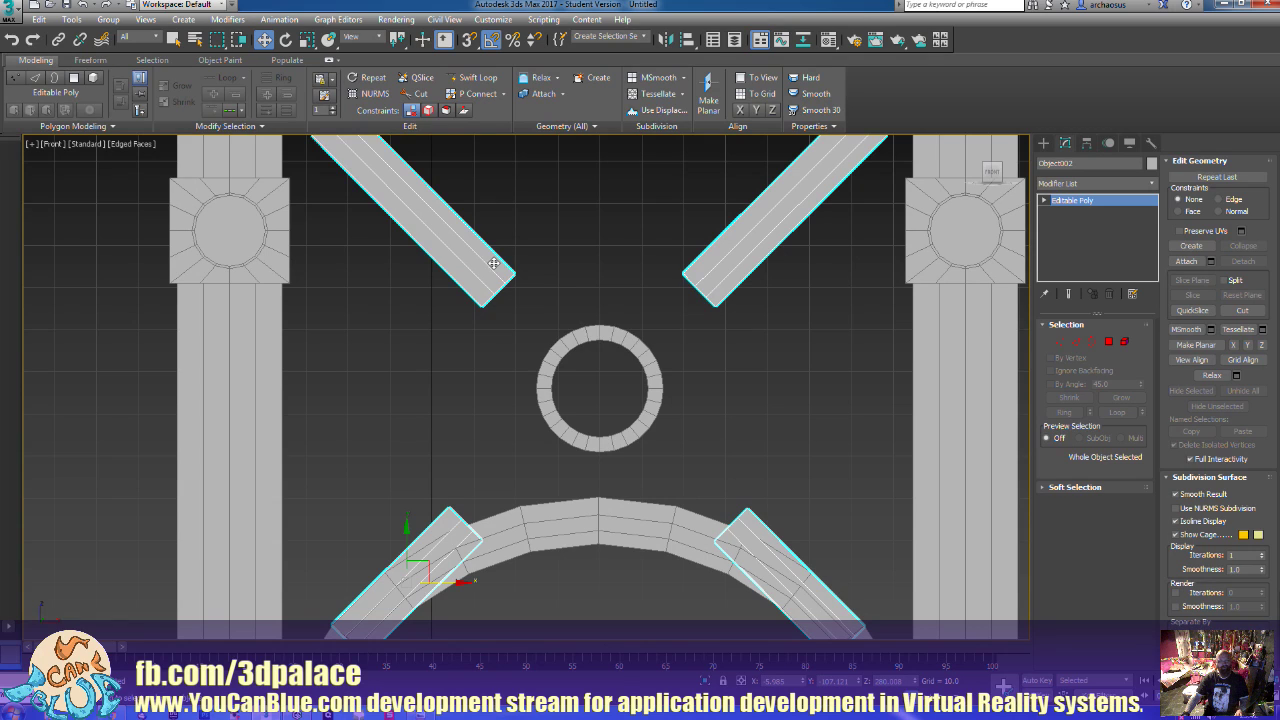
left_click(1125, 342)
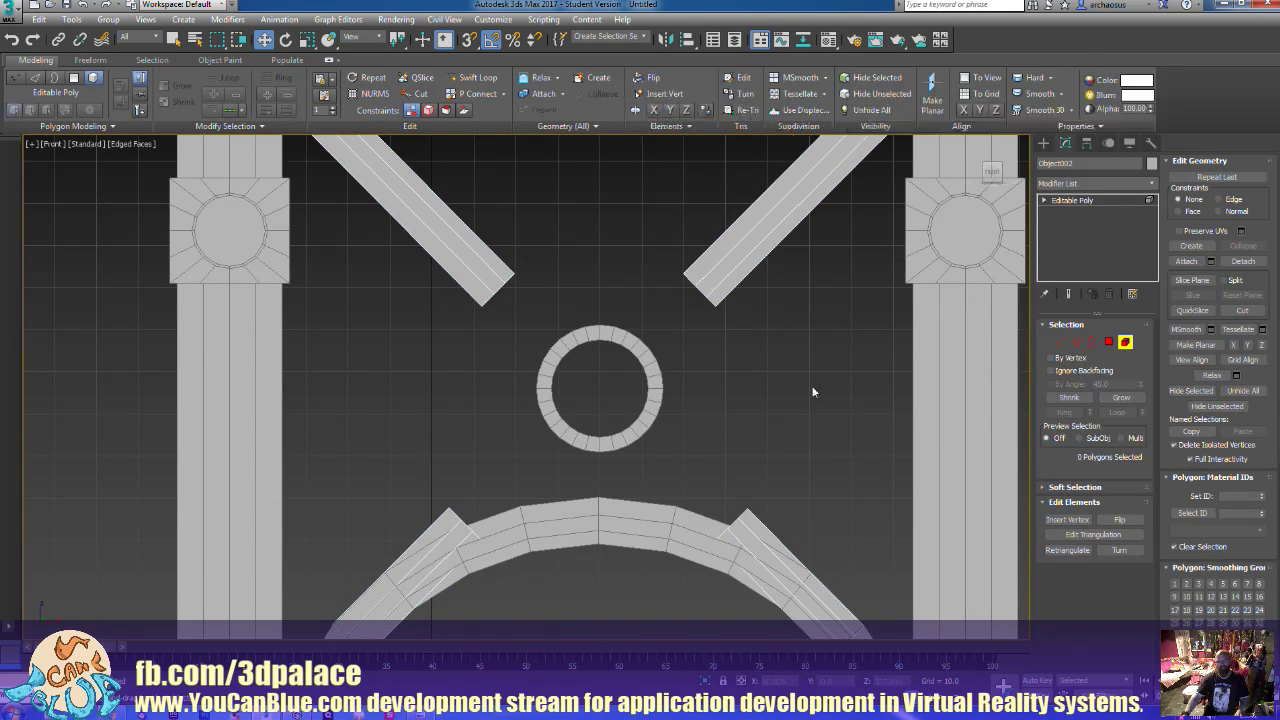
left_click_drag(431, 320, 439, 327)
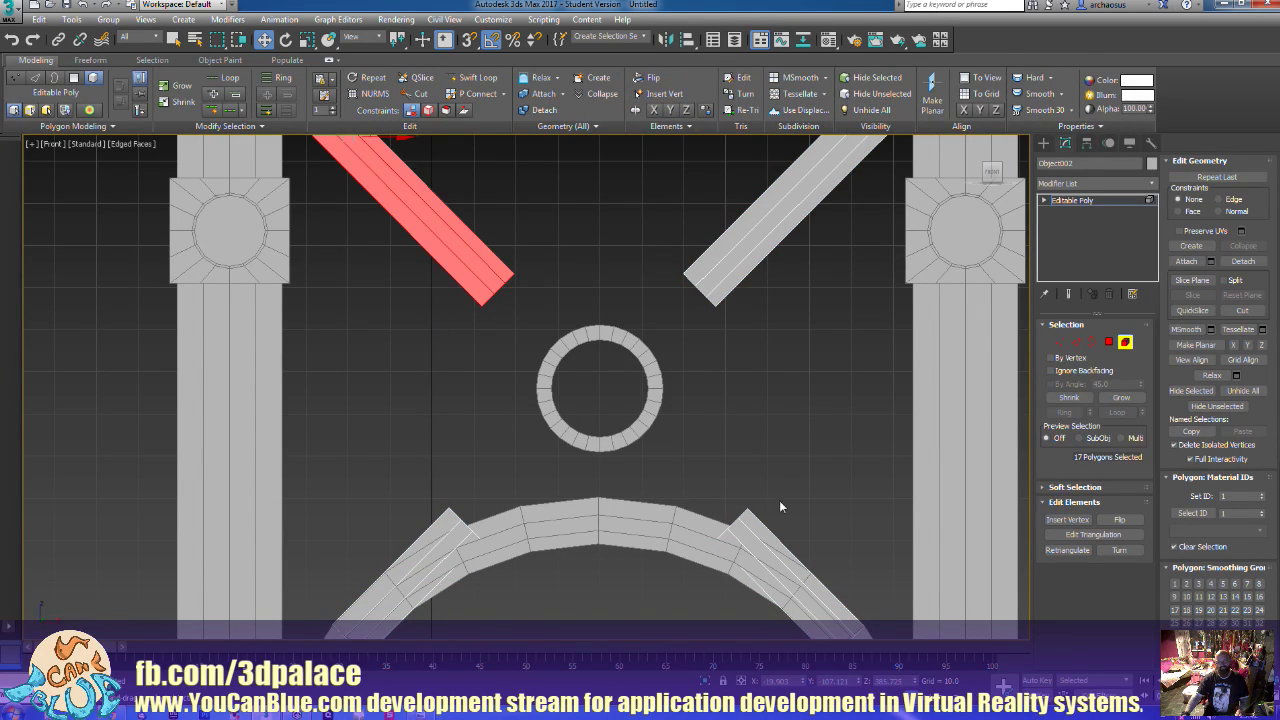
left_click(753, 518)
left_click(447, 260, "ctrl")
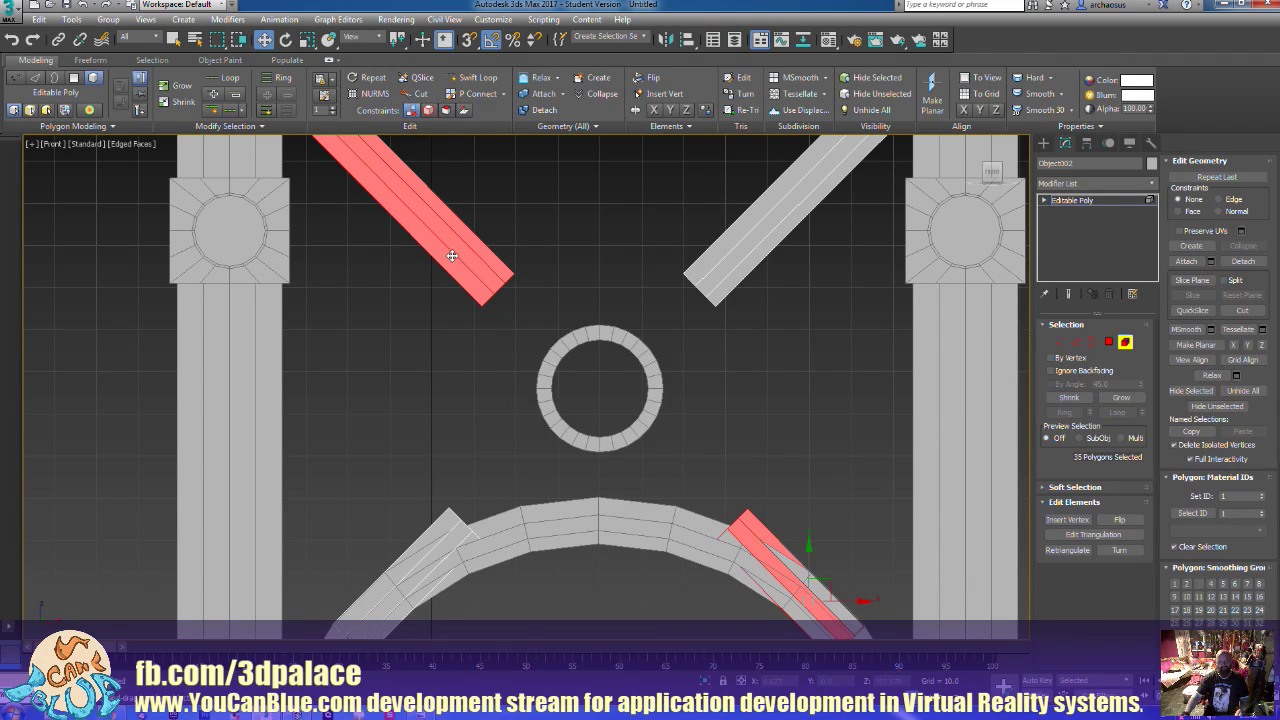
key("Delete")
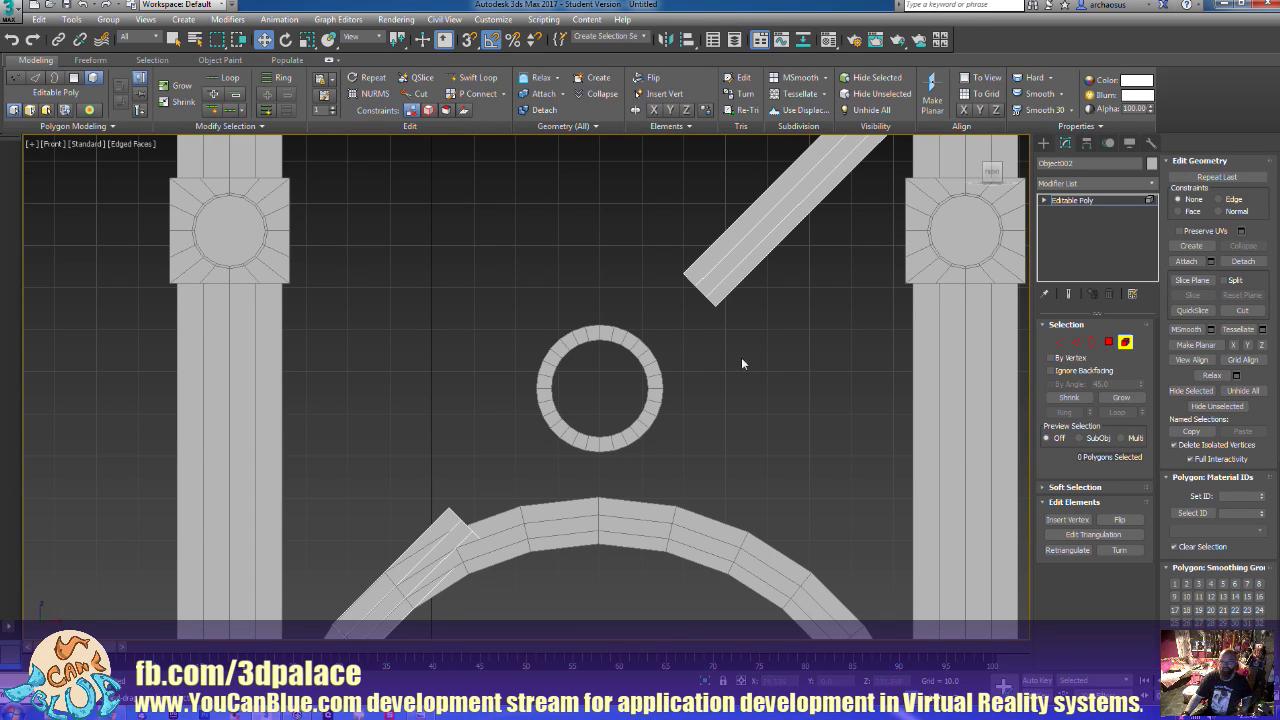
Move the ring along Y in the top view into line with the arch and struts between the pillars
key("p")
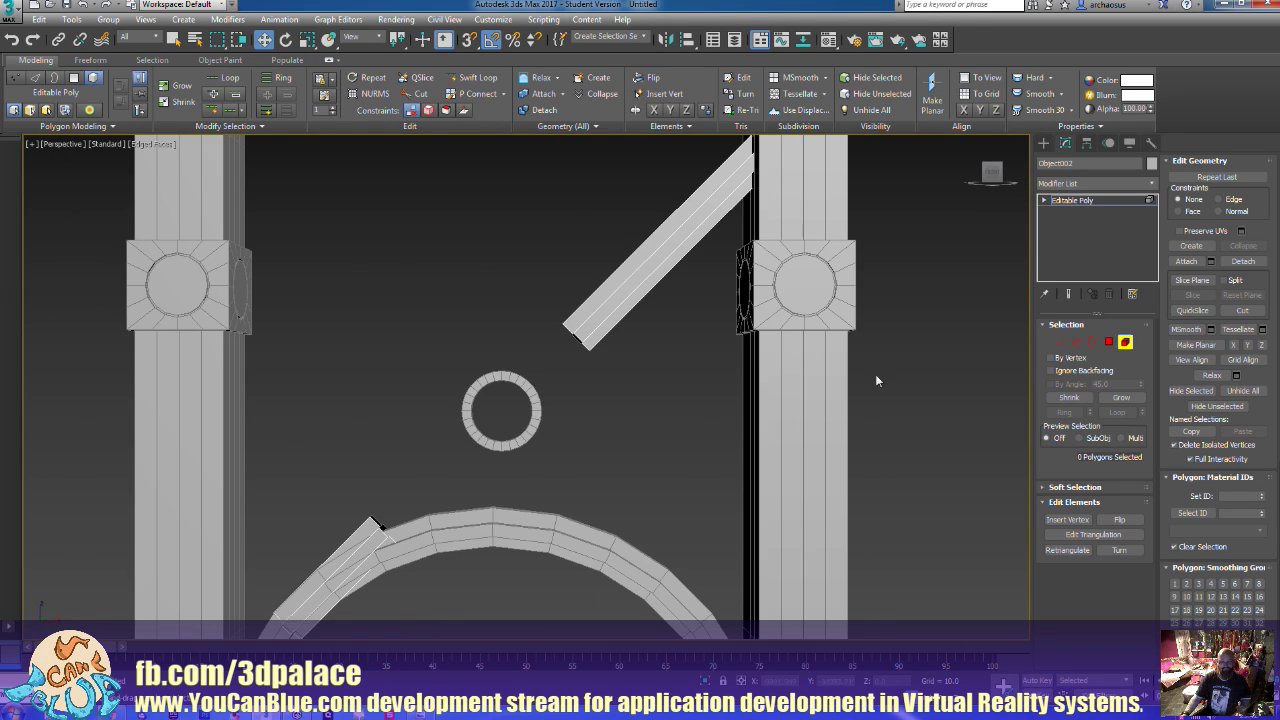
middle_click_drag(624, 420, 592, 437, "alt")
middle_click_drag(599, 446, 582, 476, "alt")
key("t")
key("z")
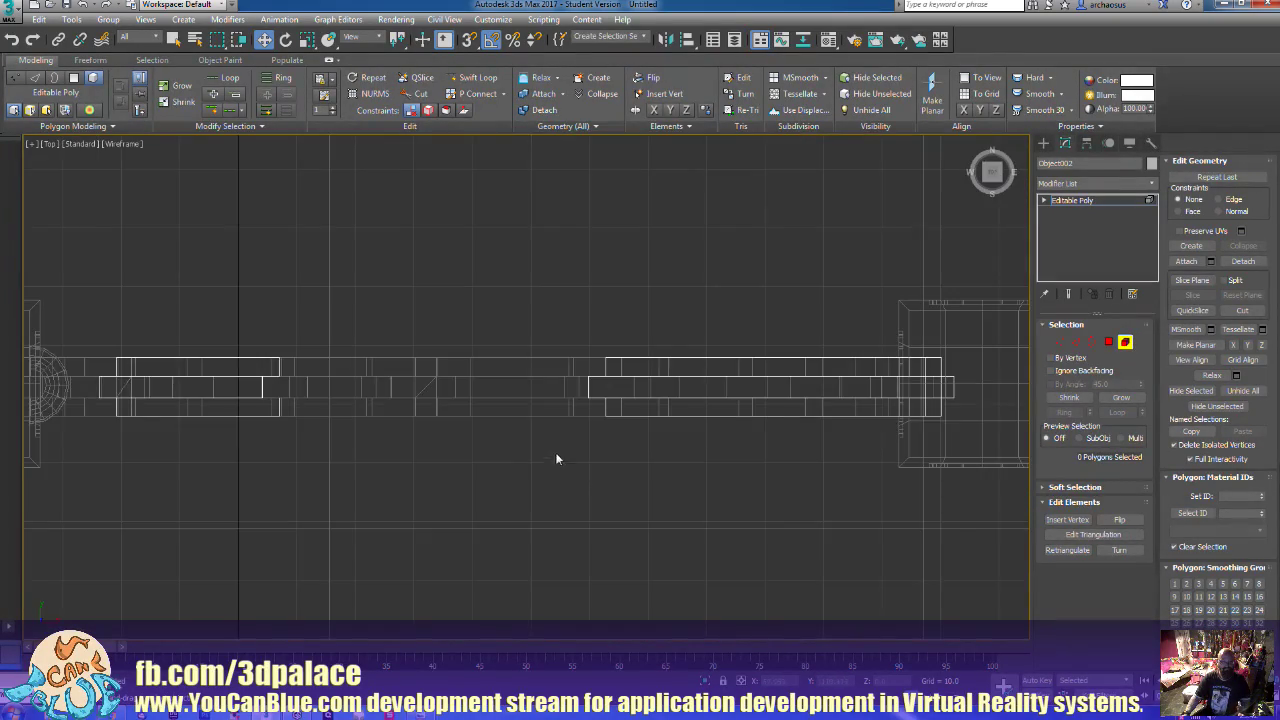
scroll(600, 450, "down", 5)
scroll(624, 426, "up", 2)
scroll(625, 430, "down", 5)
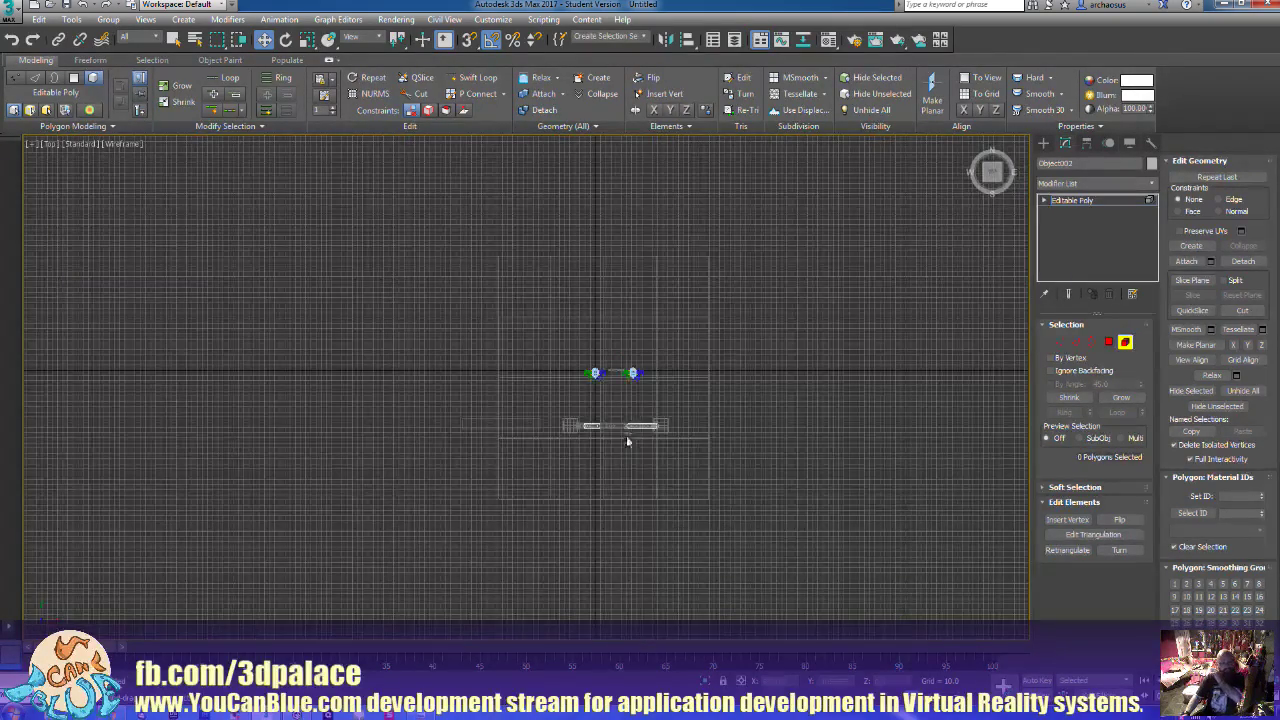
scroll(635, 434, "up", 3)
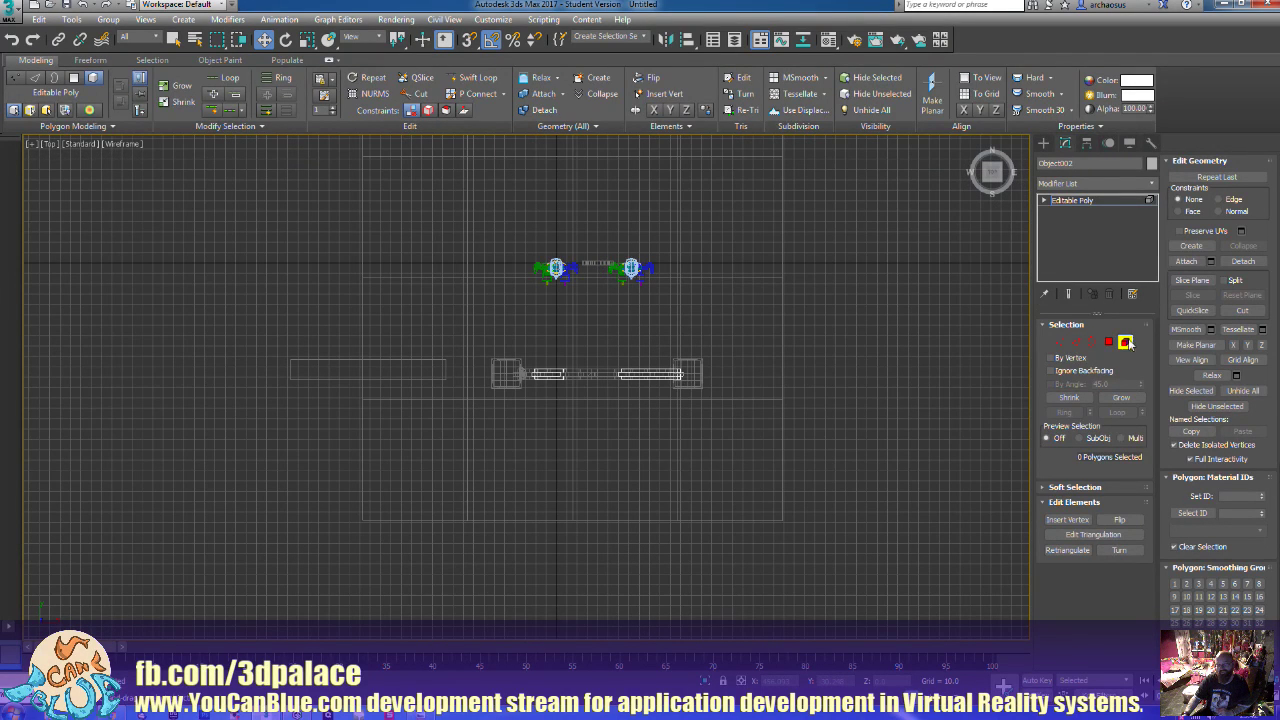
left_click(1126, 343)
left_click(598, 263)
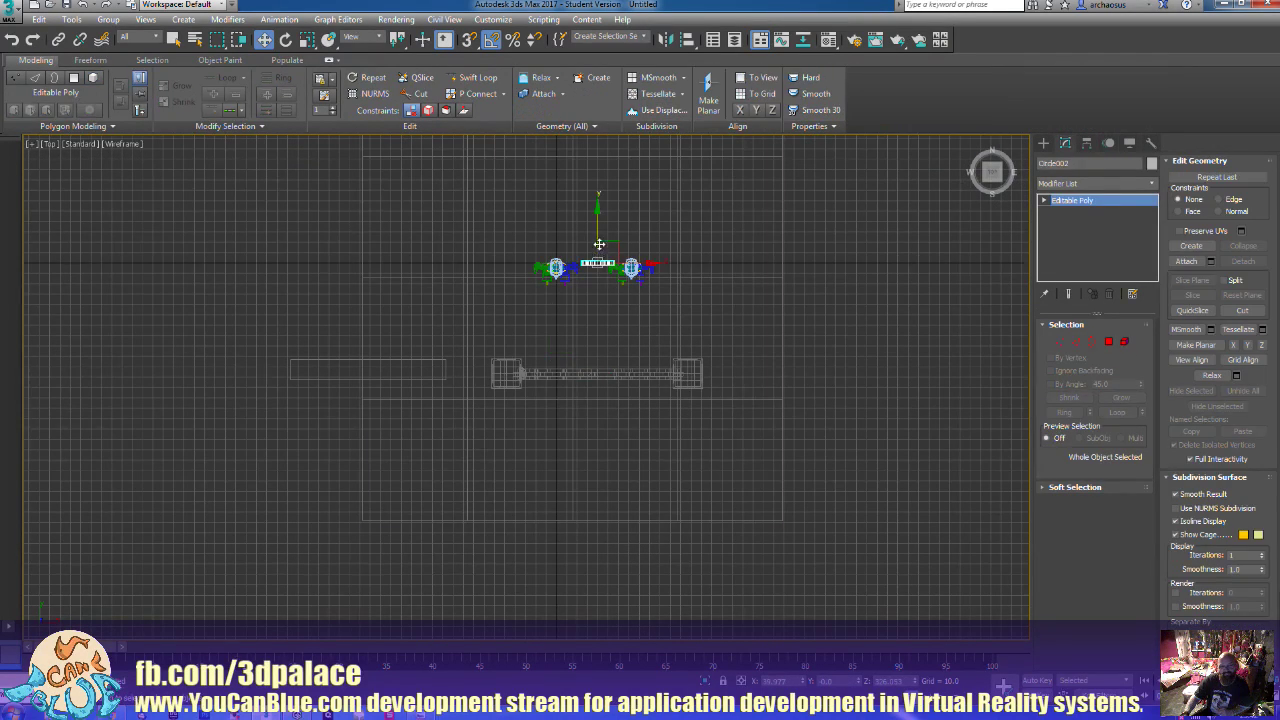
left_click_drag(601, 228, 612, 341)
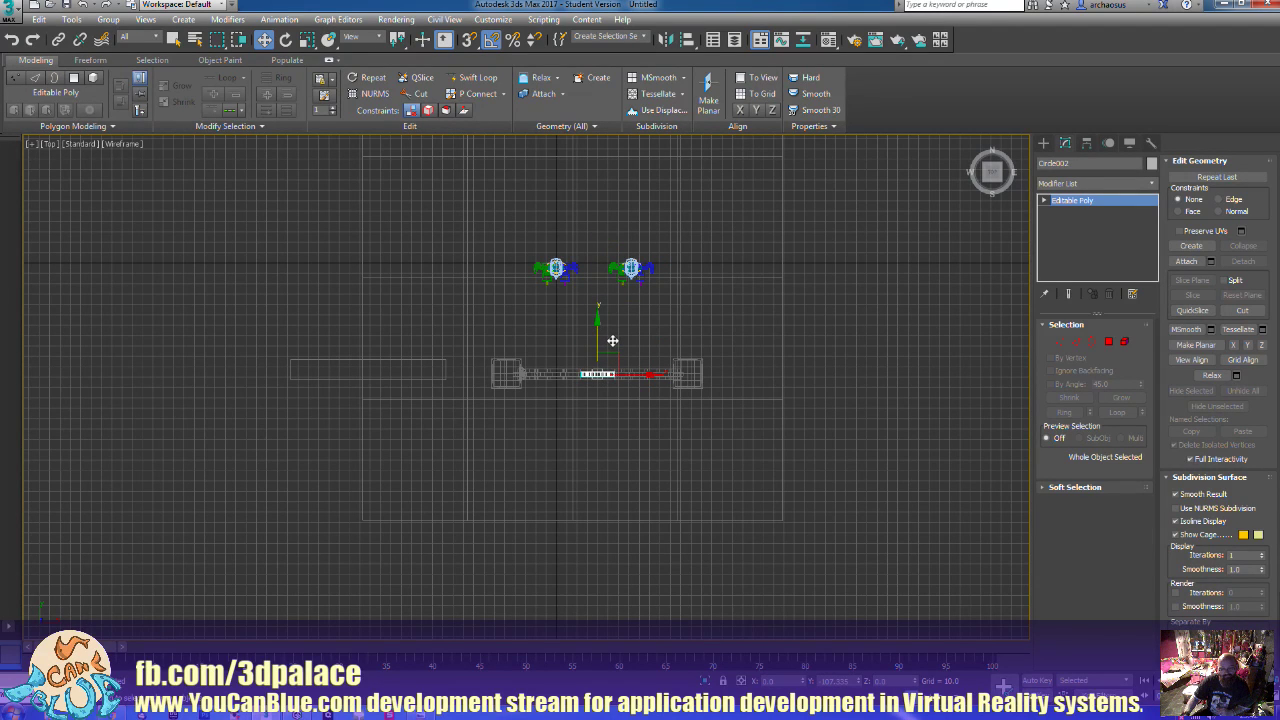
Fine-tune the ring's position along Y and X in the top view, matching the middle layer of the arch and its centre line
scroll(630, 440, "up", 11)
middle_click_drag(621, 401, 691, 661)
scroll(546, 380, "down", 1)
middle_click_drag(546, 380, 689, 509)
scroll(718, 537, "up", 5)
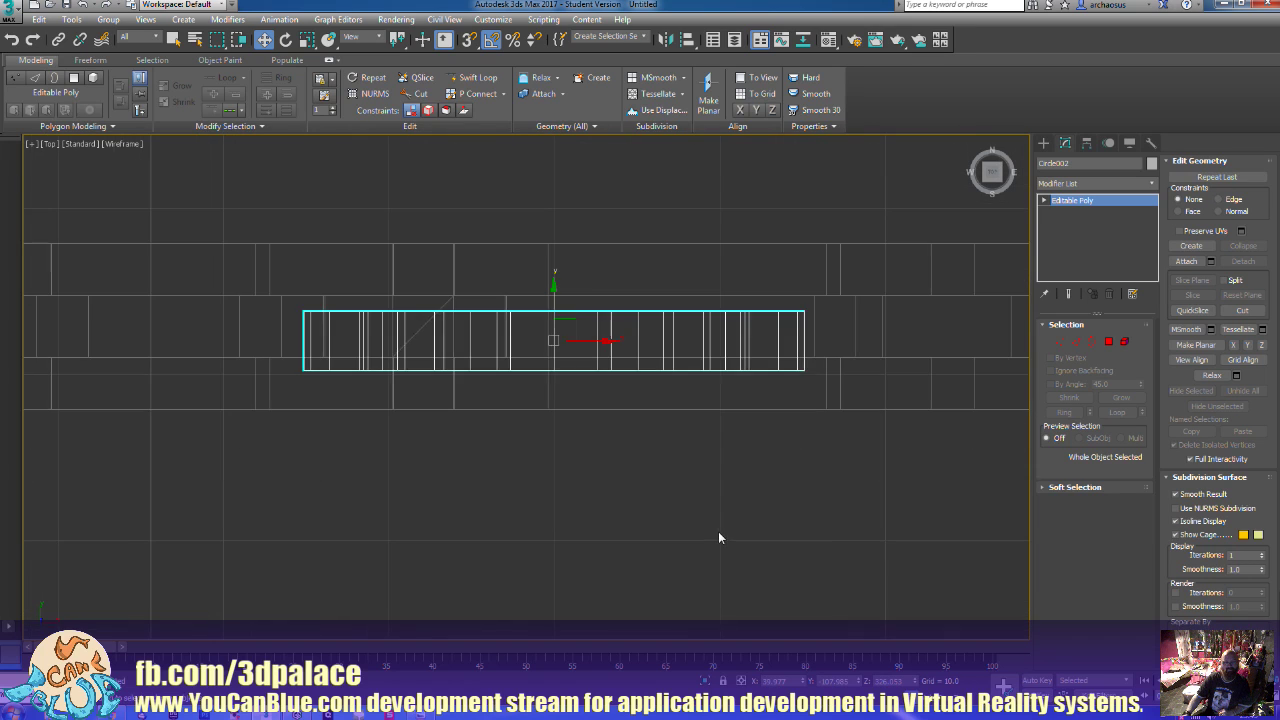
middle_click_drag(580, 423, 703, 520)
scroll(675, 380, "up", 4)
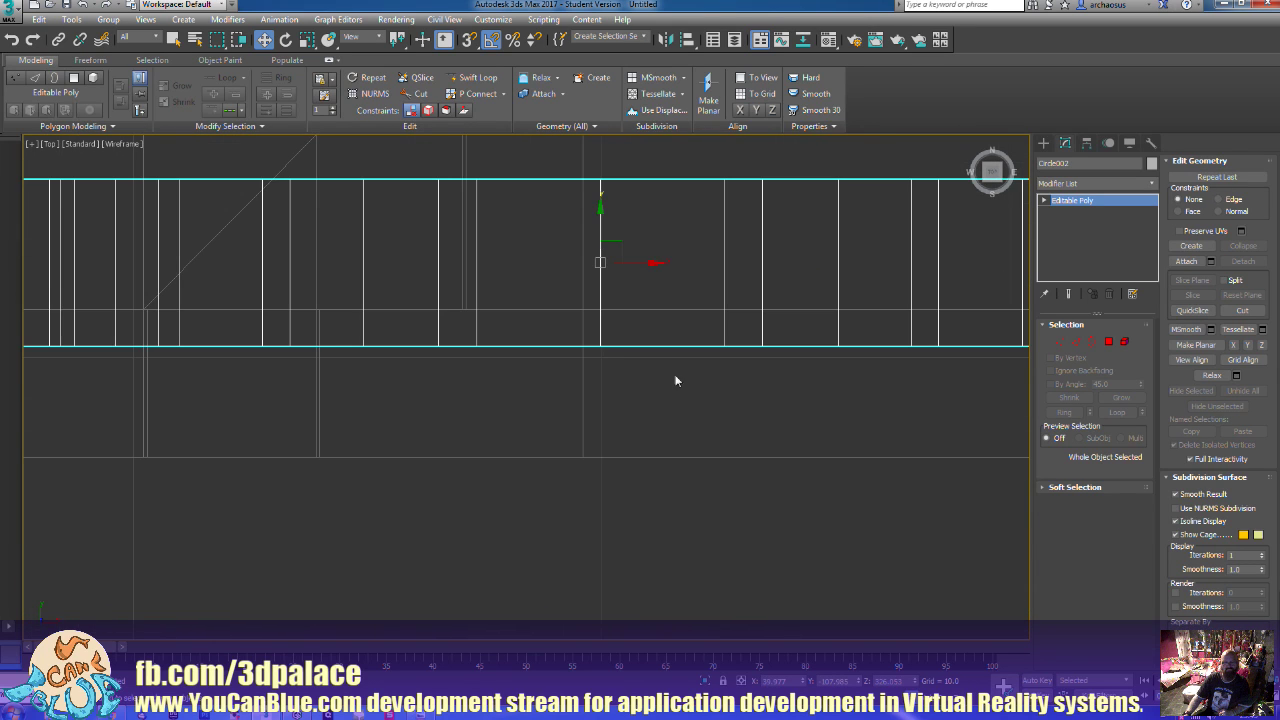
middle_click_drag(677, 226, 679, 357)
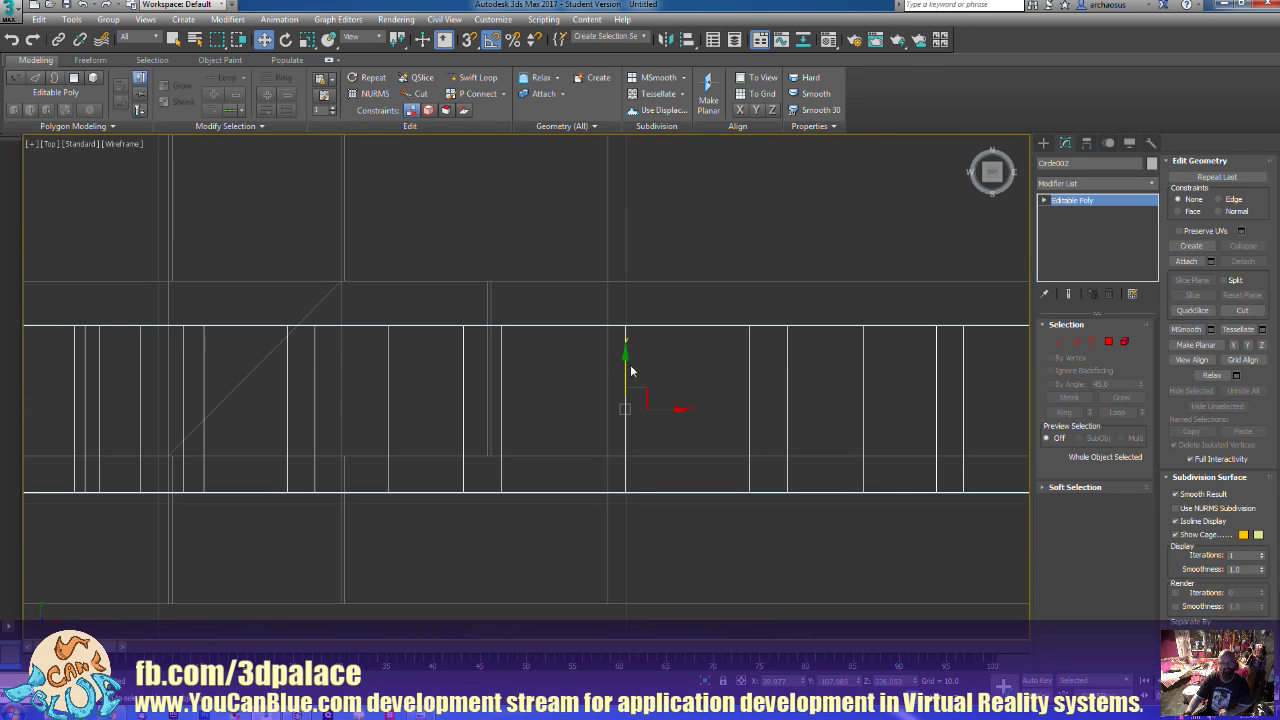
left_click_drag(628, 365, 637, 325)
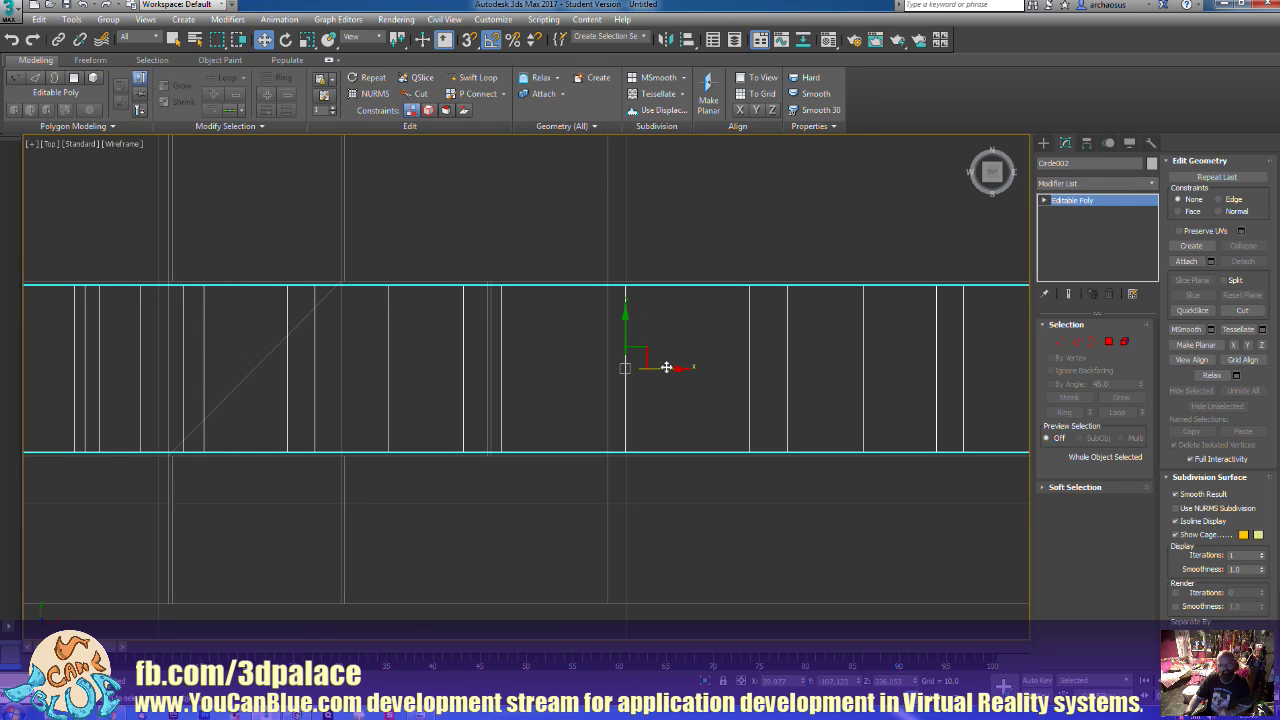
left_click_drag(670, 368, 651, 368)
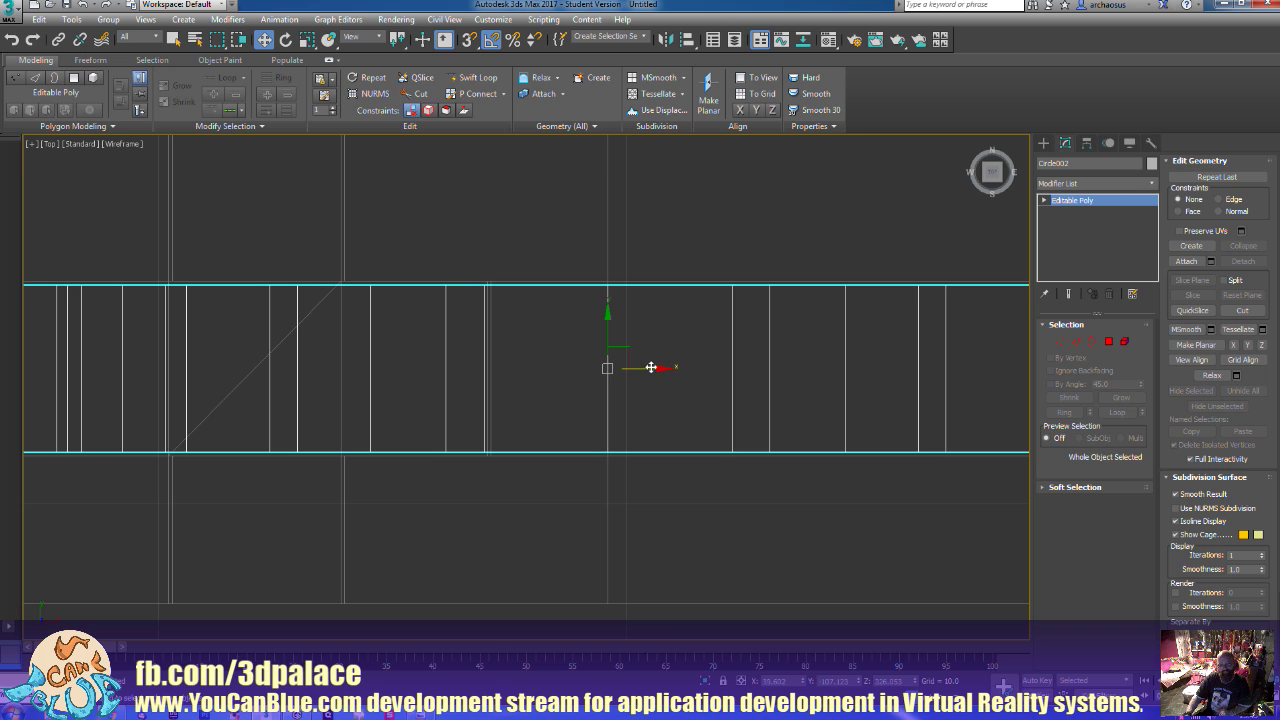
Extrude the ring's front and back polygon bands outward by 3 to deepen the ring
key("p")
key("z")
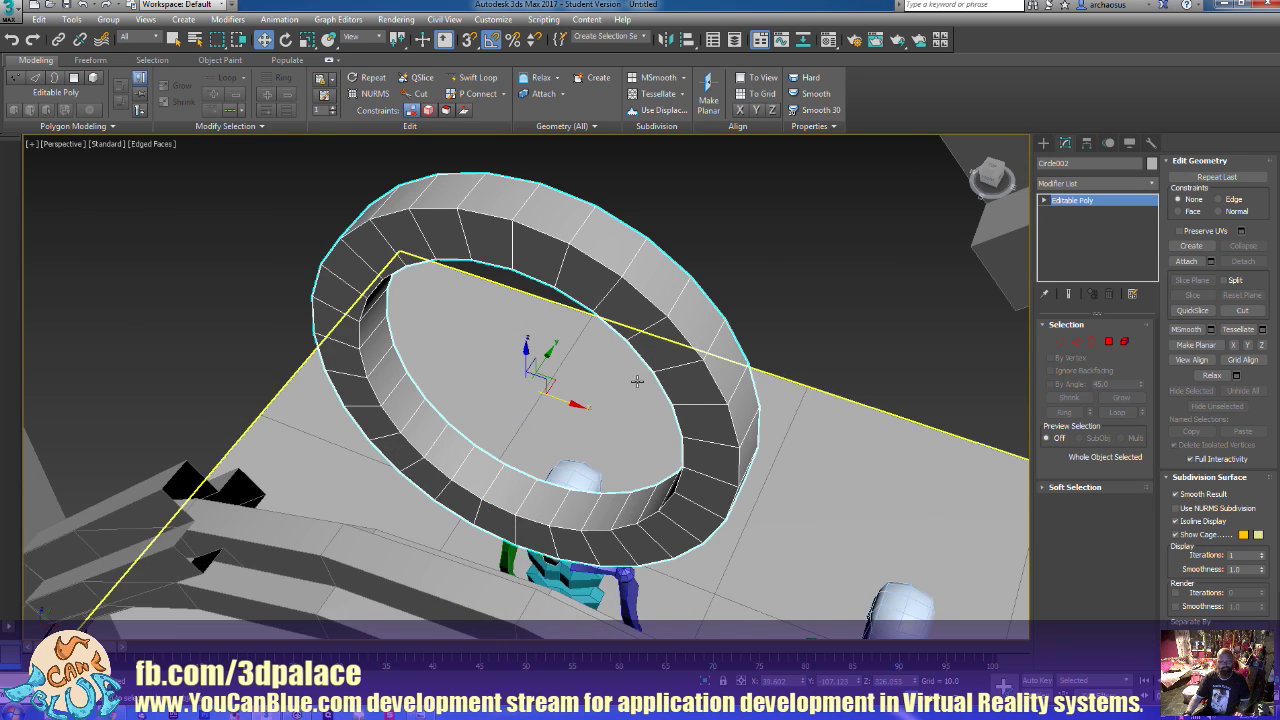
middle_click_drag(637, 381, 650, 445, "alt")
scroll(629, 434, "down", 7)
scroll(629, 436, "up", 3)
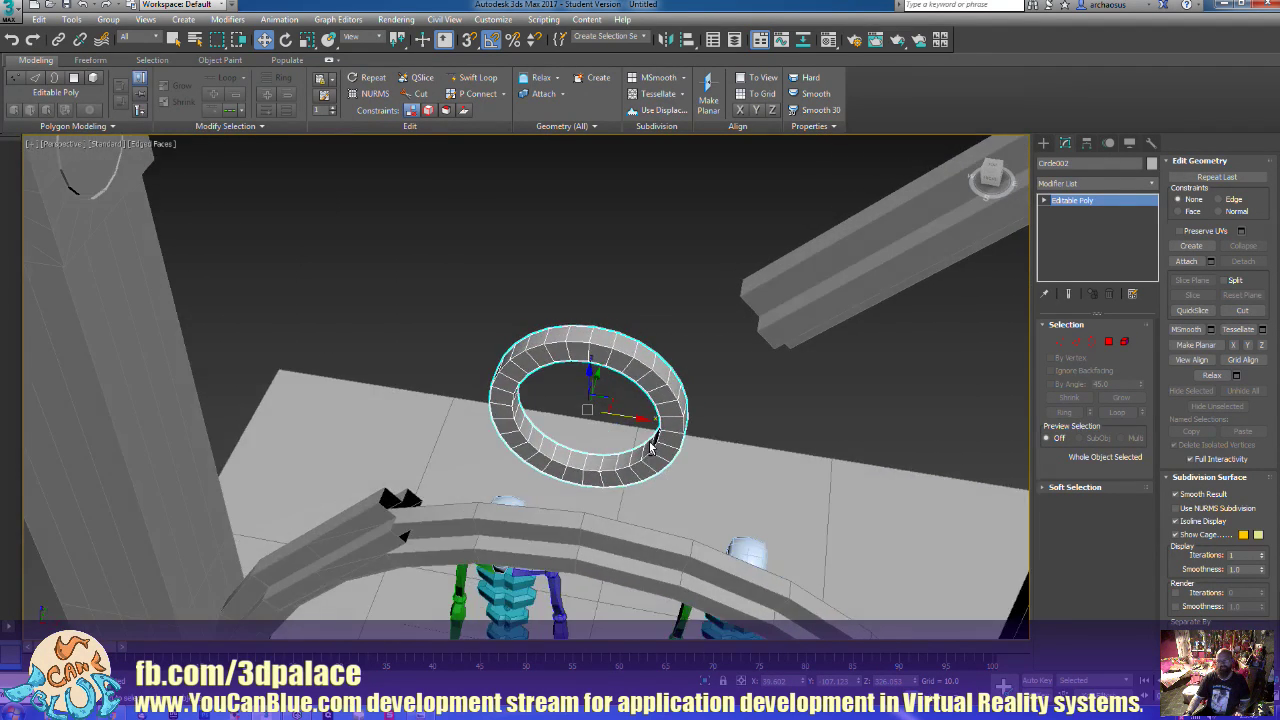
left_click(1076, 342)
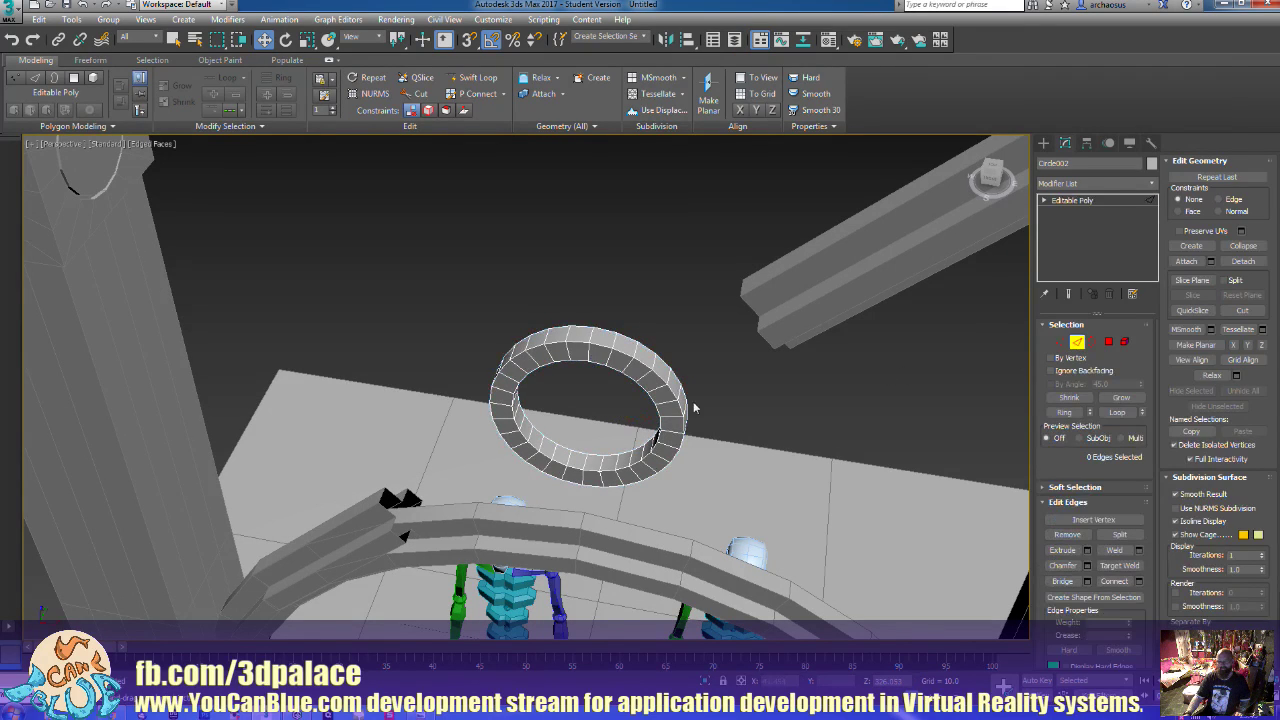
left_click(671, 400)
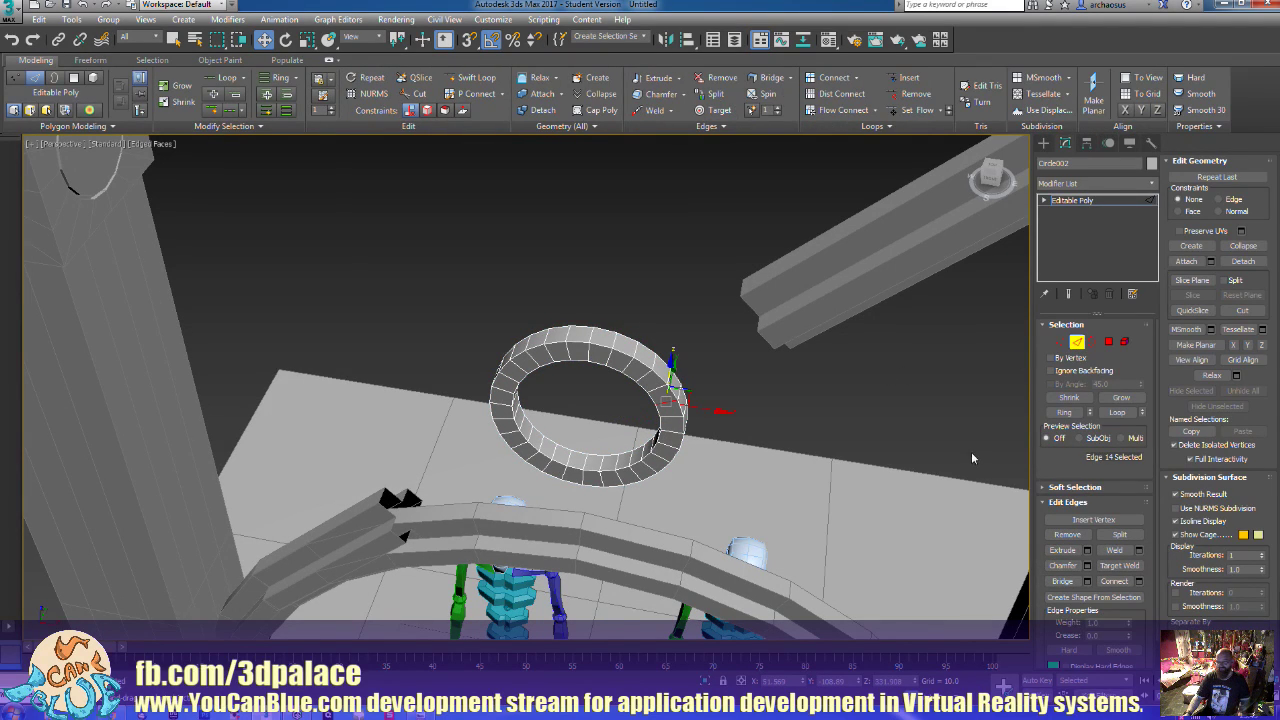
left_click(1066, 413)
middle_click_drag(597, 427, 754, 394, "alt")
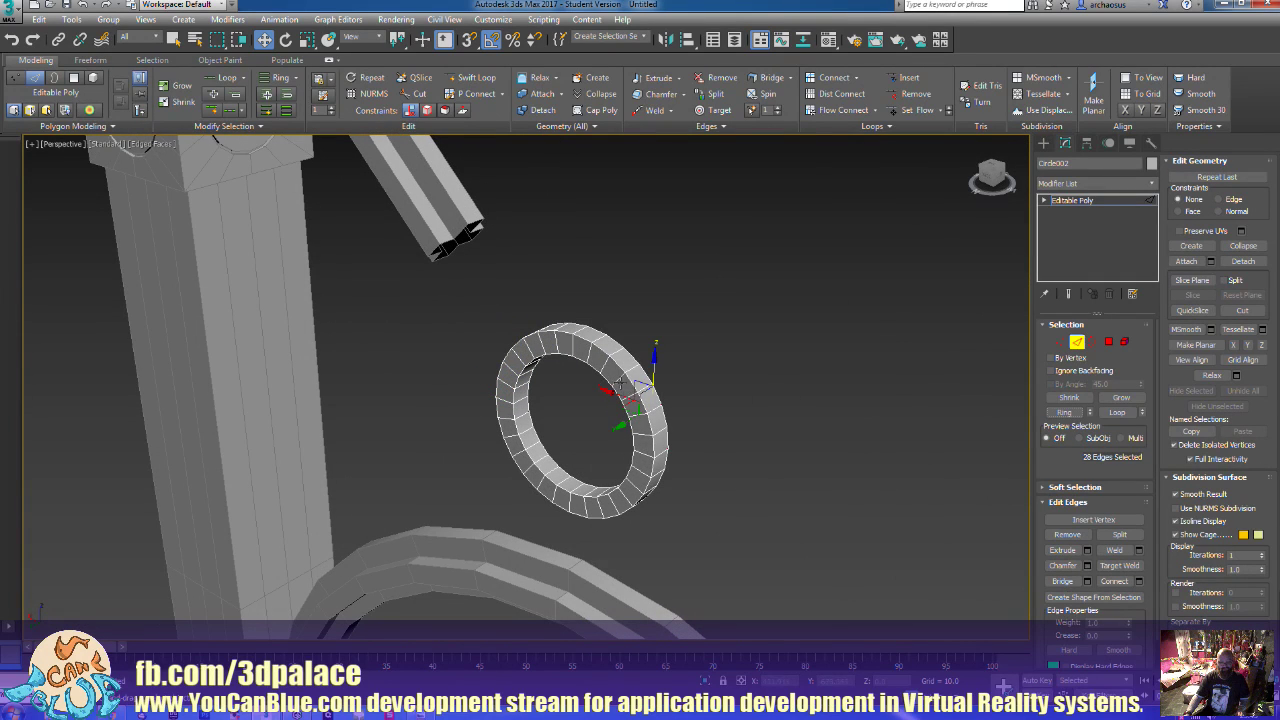
left_click(619, 378, "ctrl")
left_click(1069, 413)
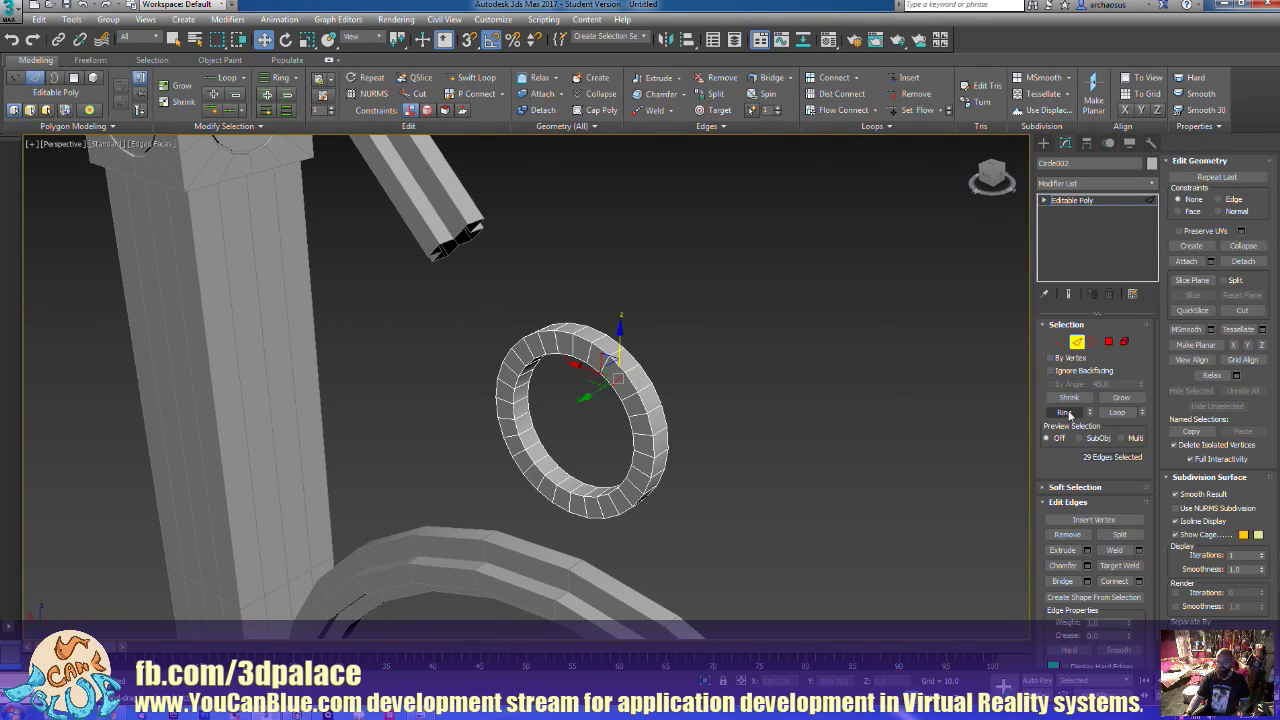
left_click(1066, 412)
left_click(1108, 342, "ctrl")
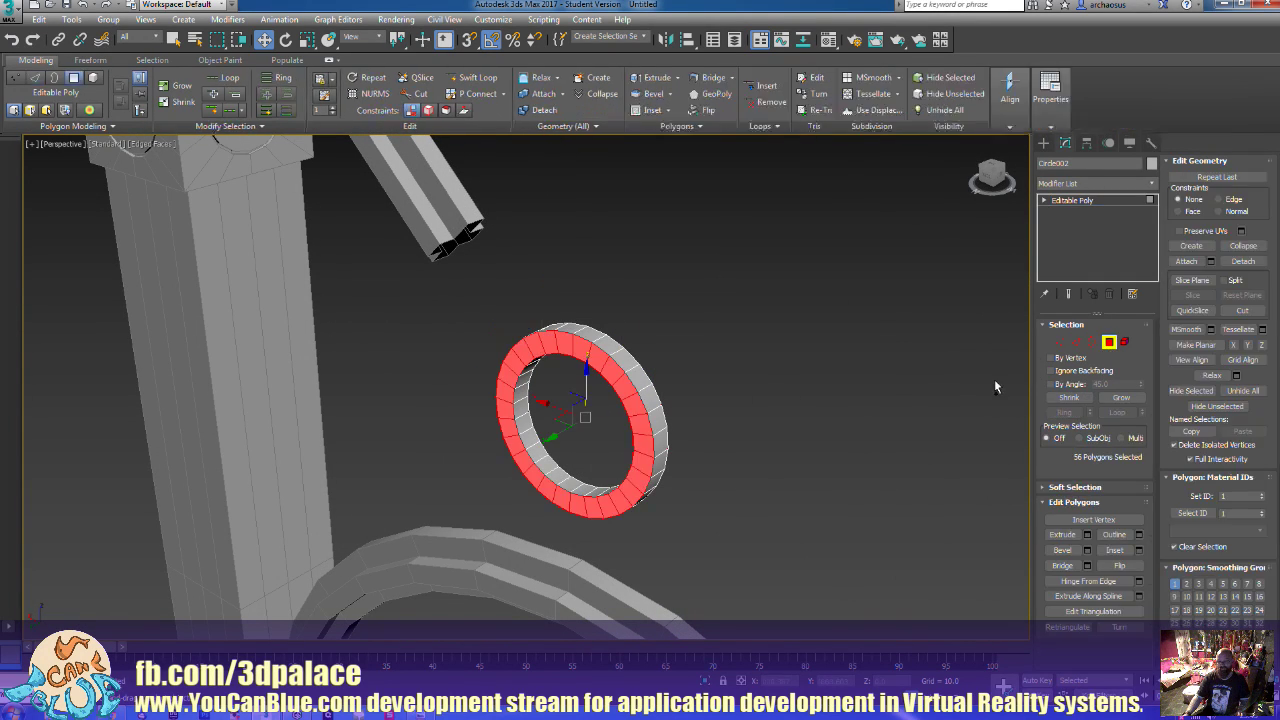
left_click(1087, 535)
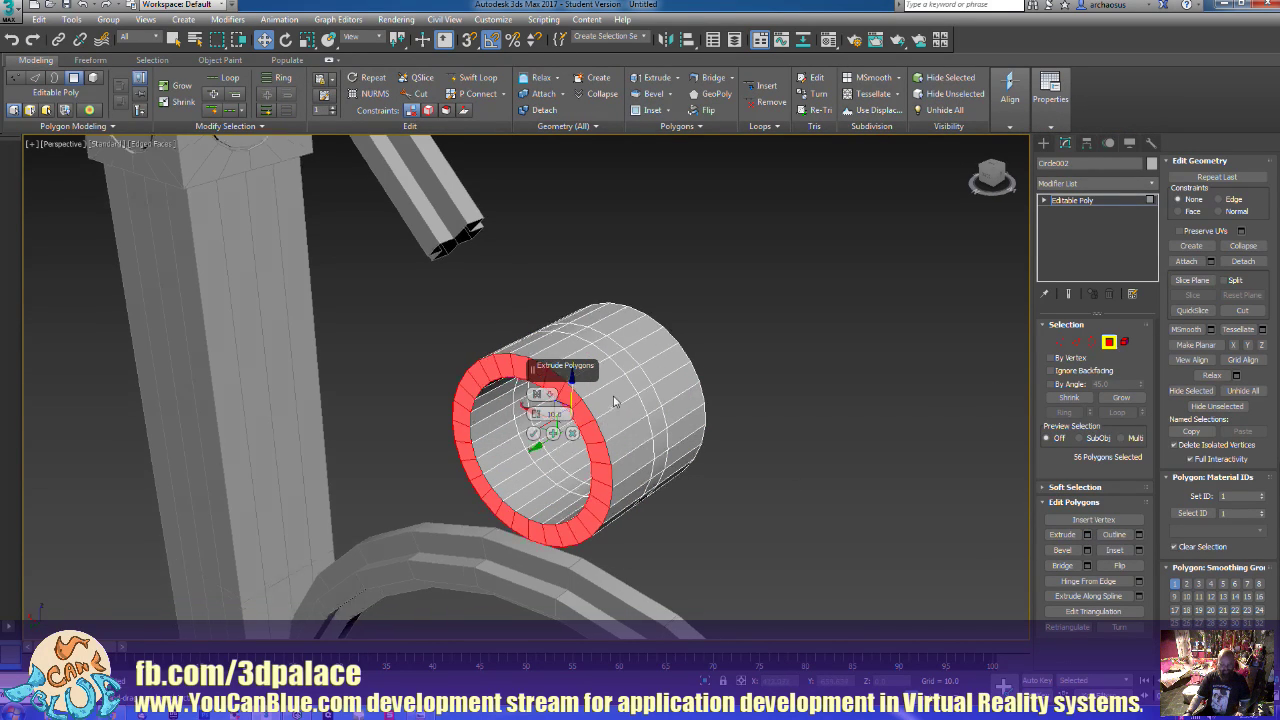
middle_click_drag(611, 408, 585, 435, "alt")
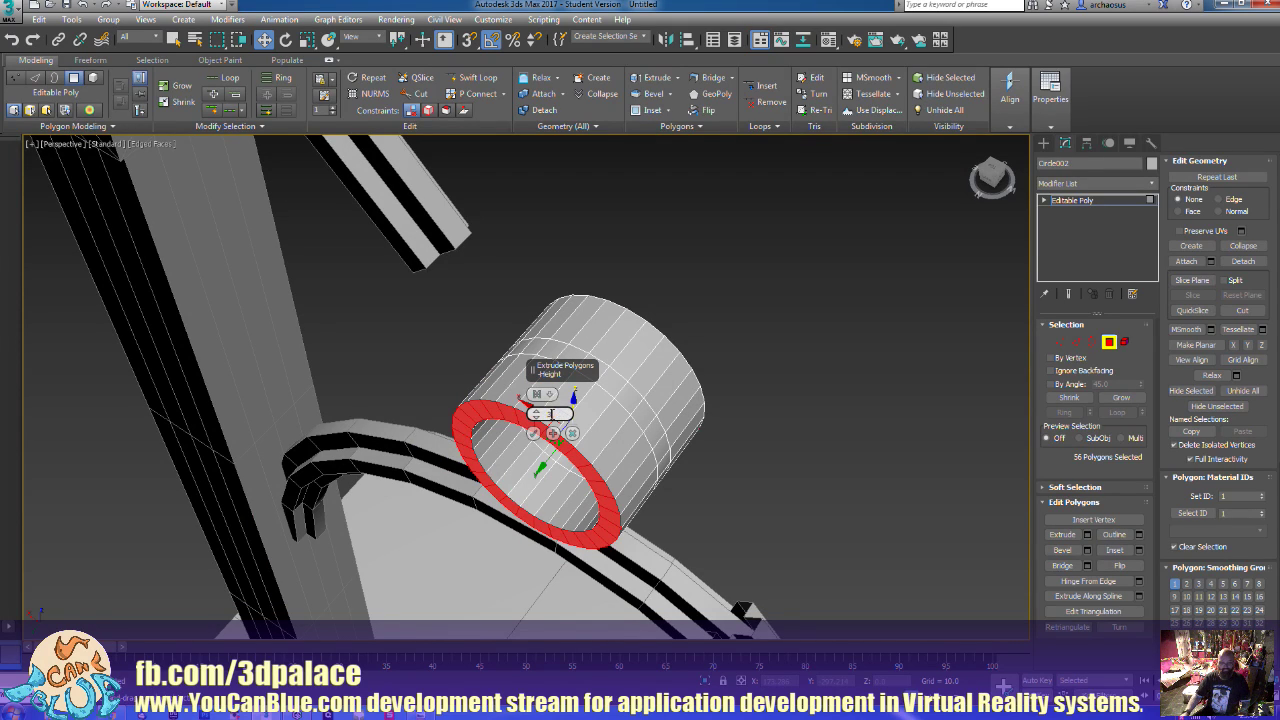
left_click(534, 433)
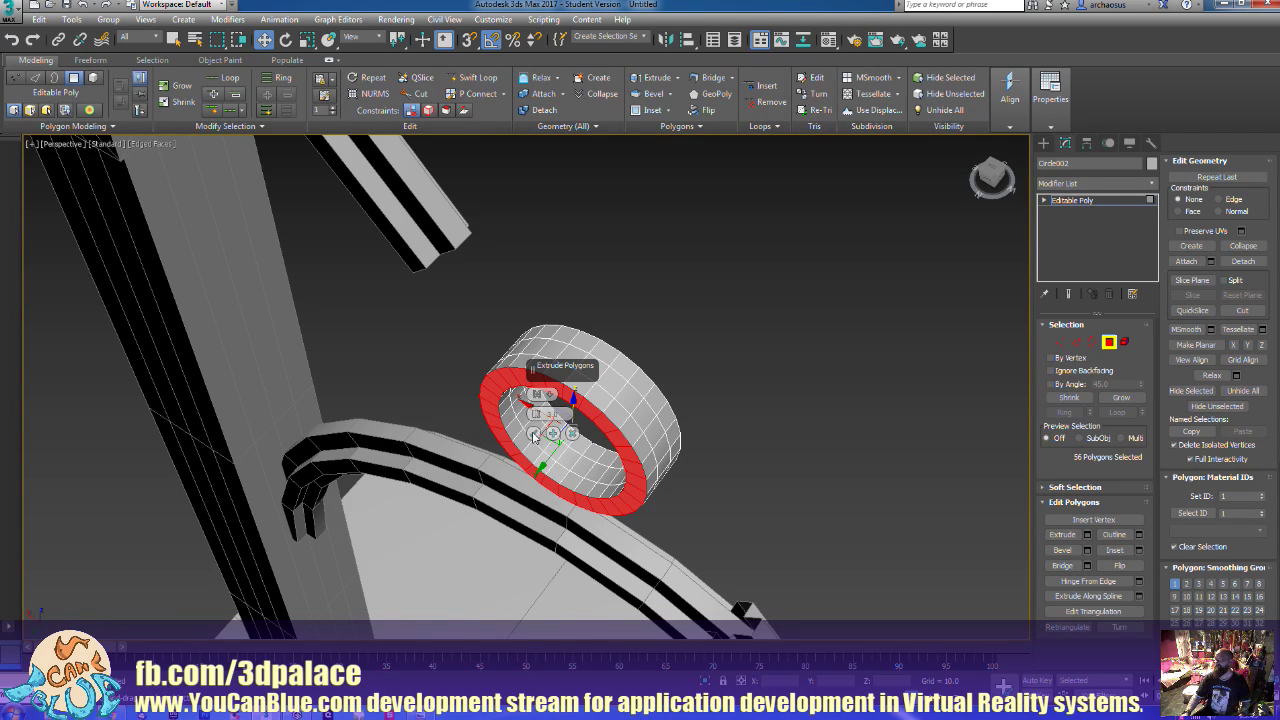
left_click(533, 436)
Extrude the middle polygon band on the ring's inner wall by 3 along local normals, towards the ring's centre
middle_click_drag(533, 436, 657, 371, "alt")
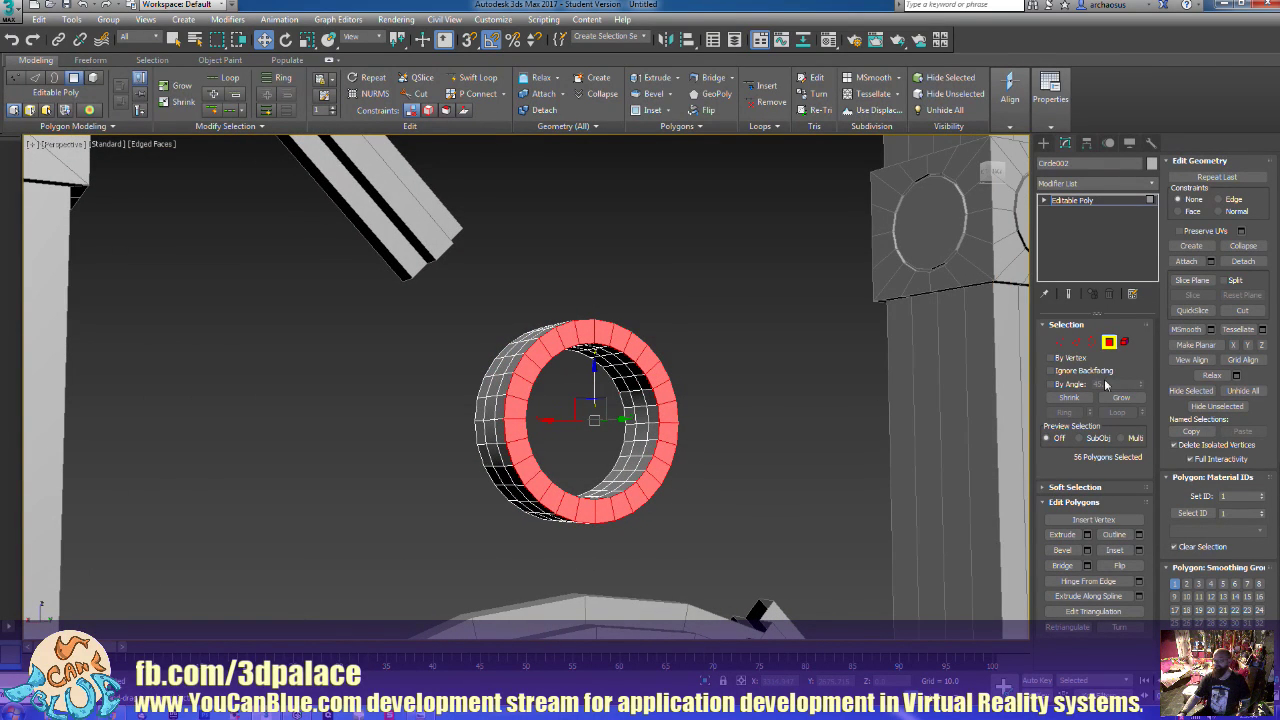
left_click(1076, 342)
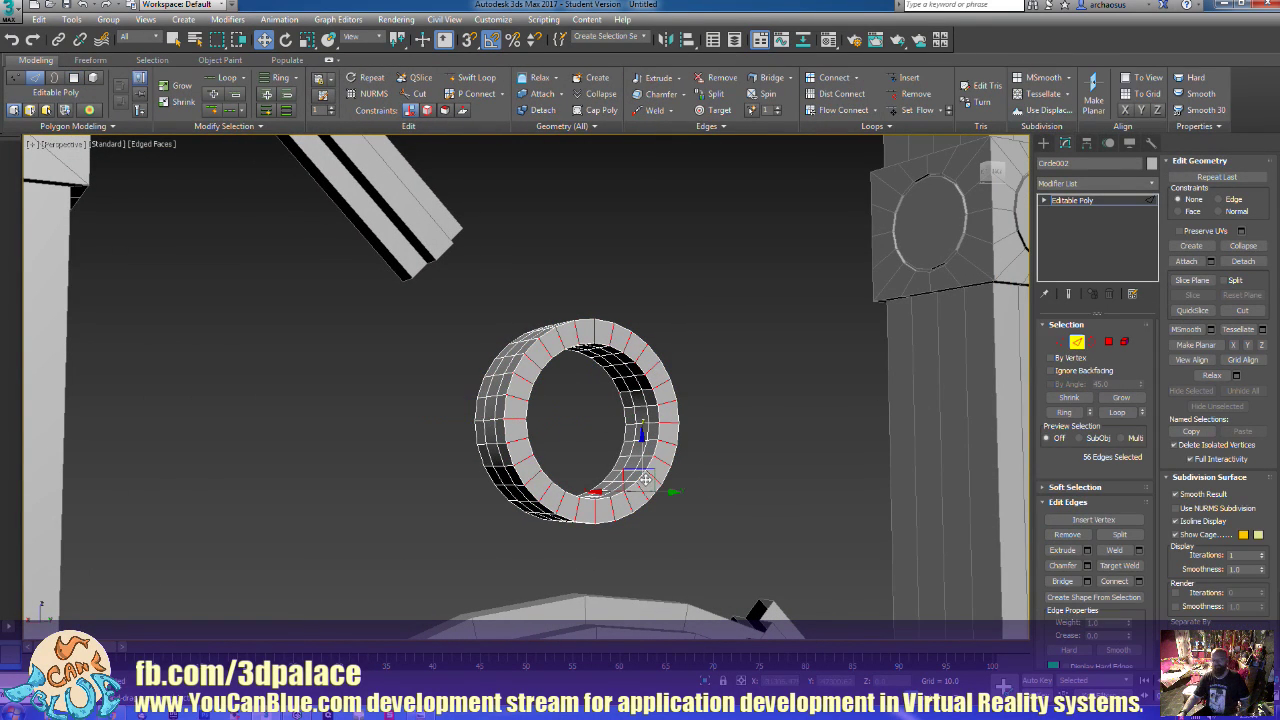
left_click(640, 441)
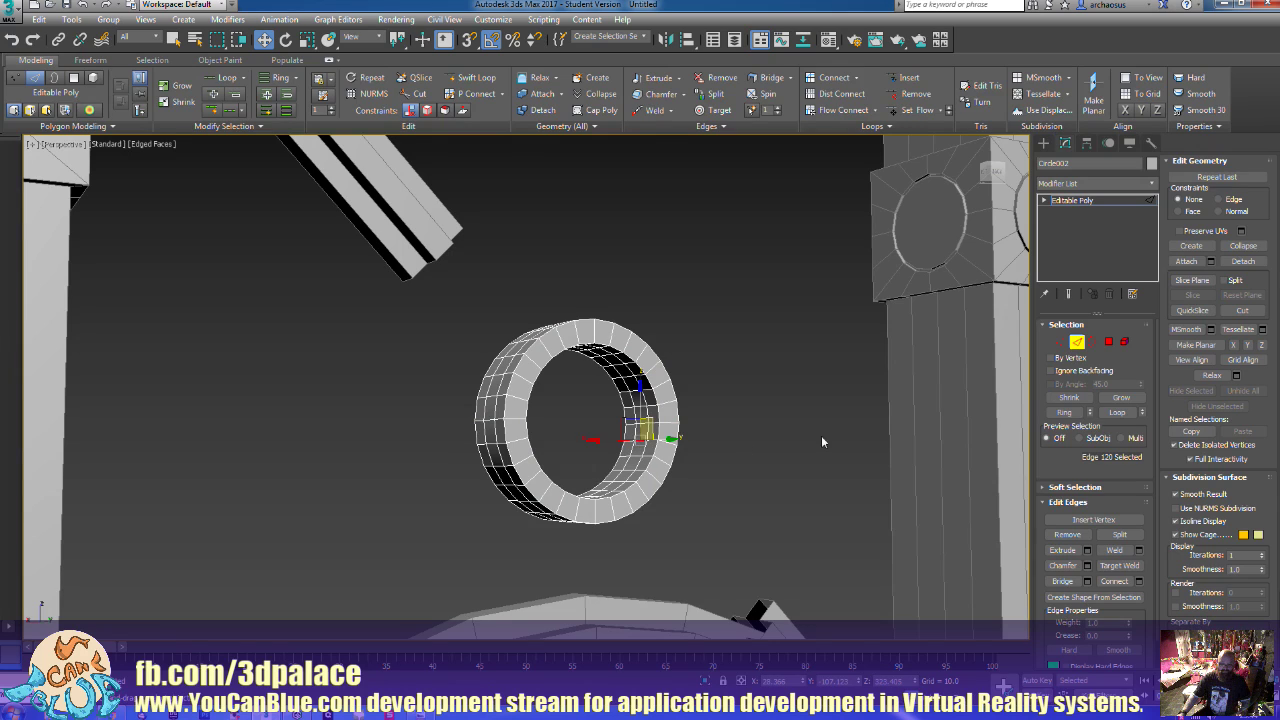
left_click(1064, 412)
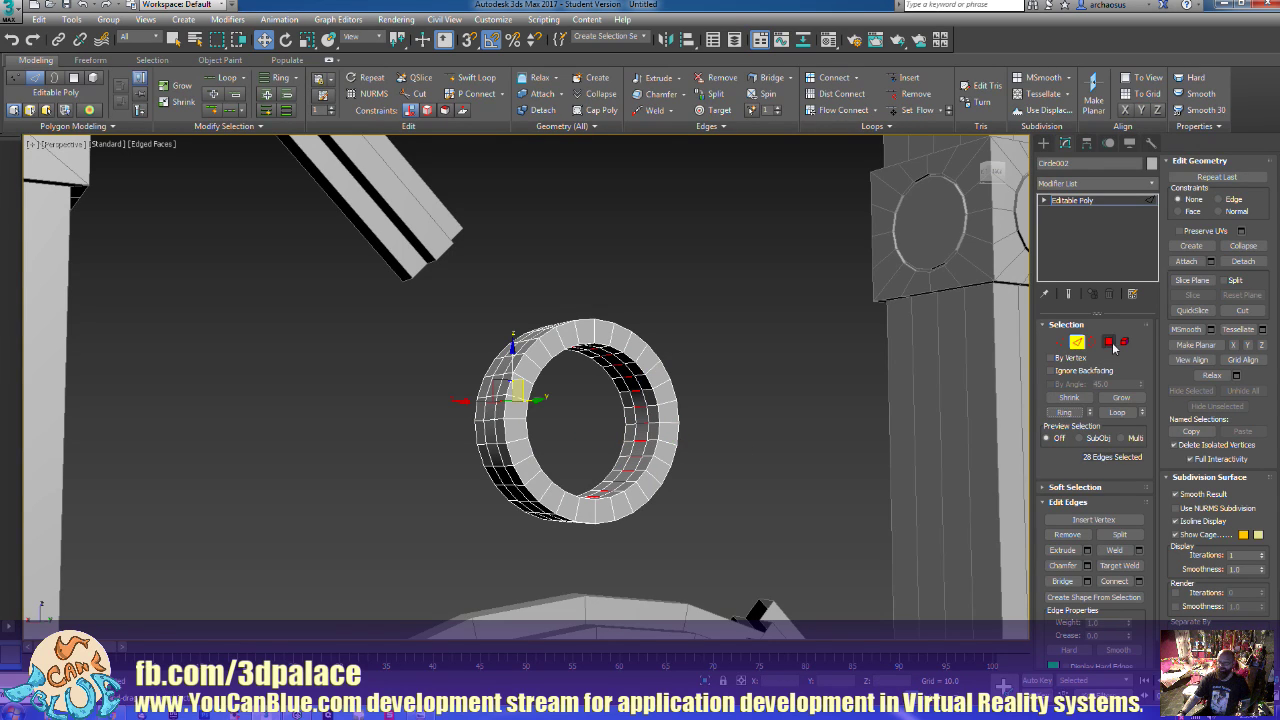
left_click(1110, 343, "ctrl")
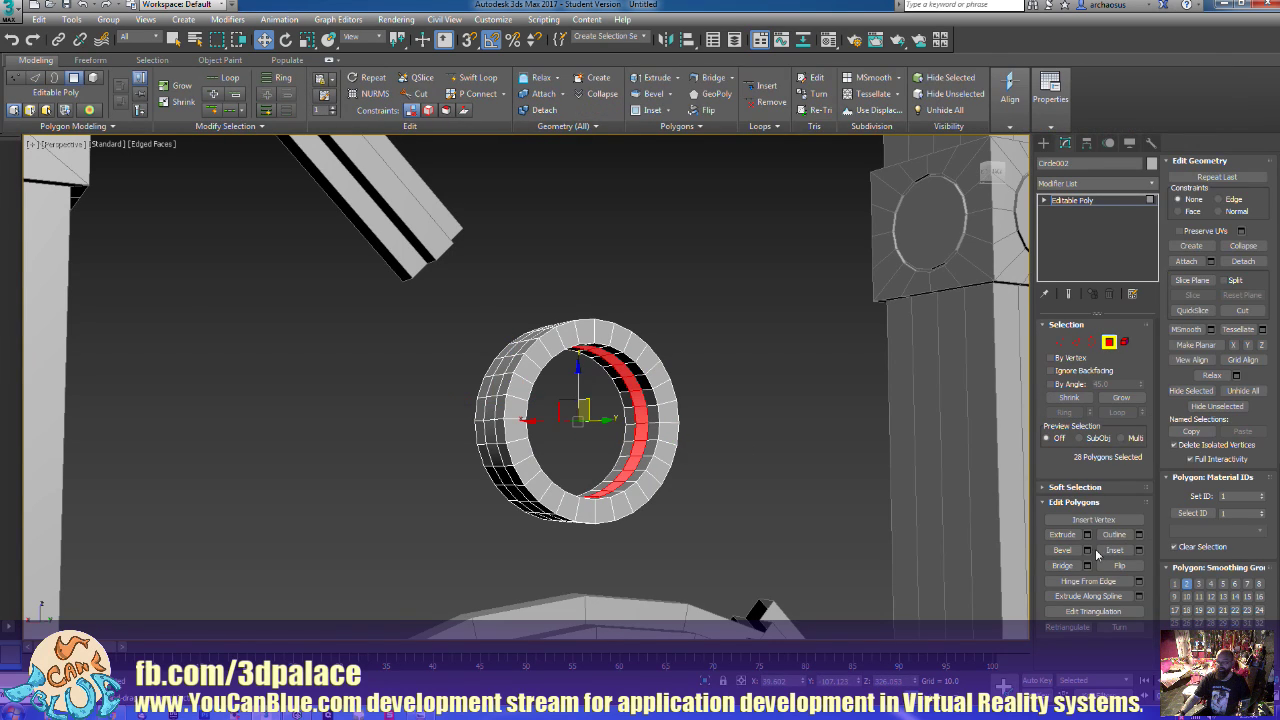
left_click(1087, 534)
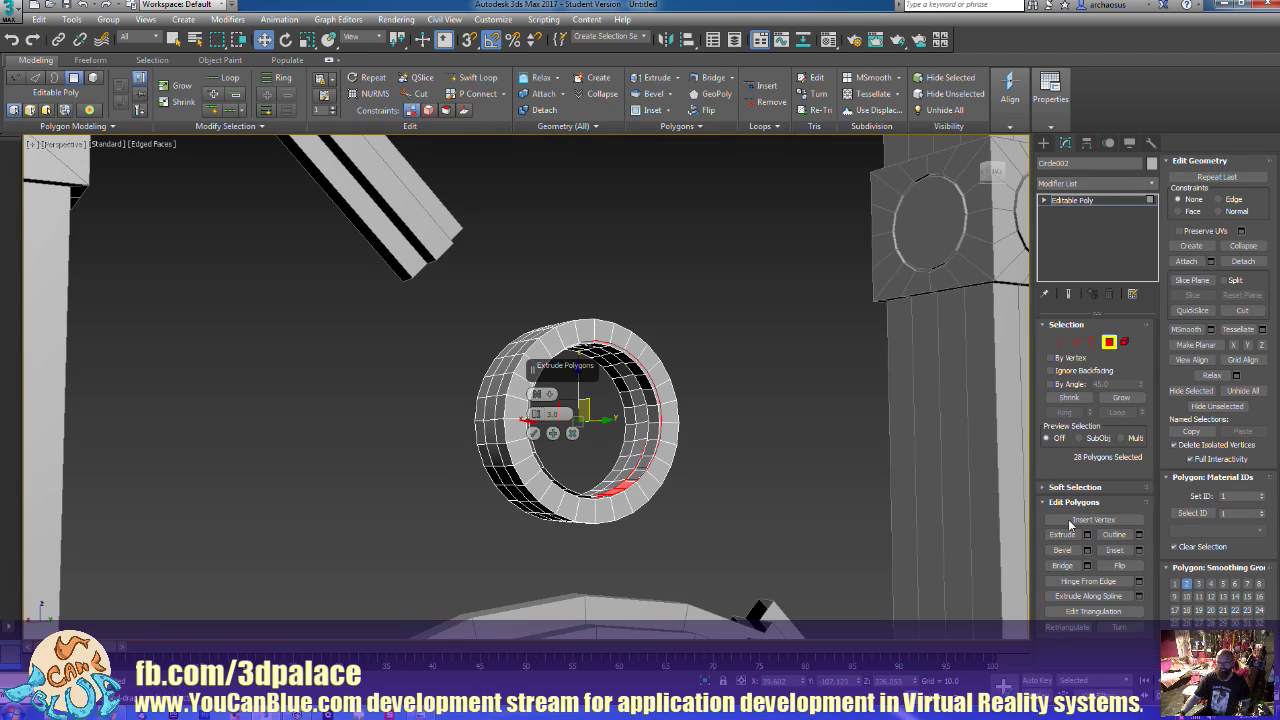
left_click(537, 394)
left_click(568, 417)
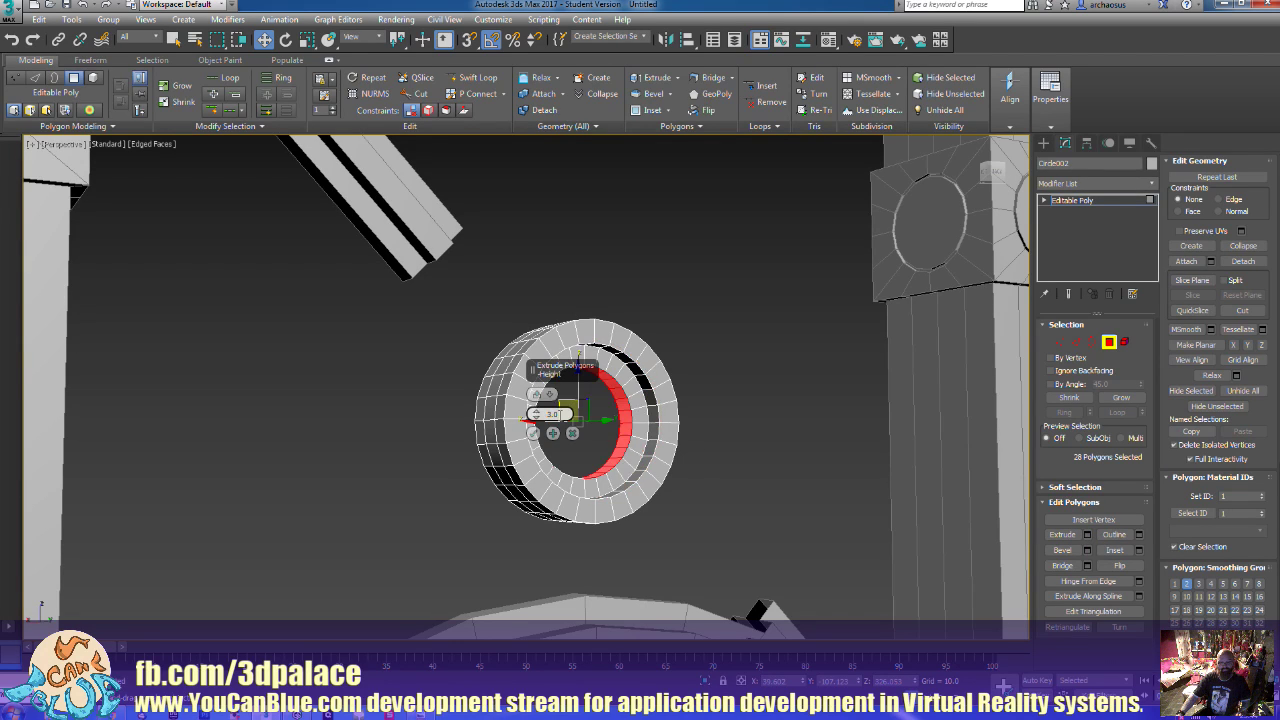
middle_click_drag(765, 452, 620, 465, "alt")
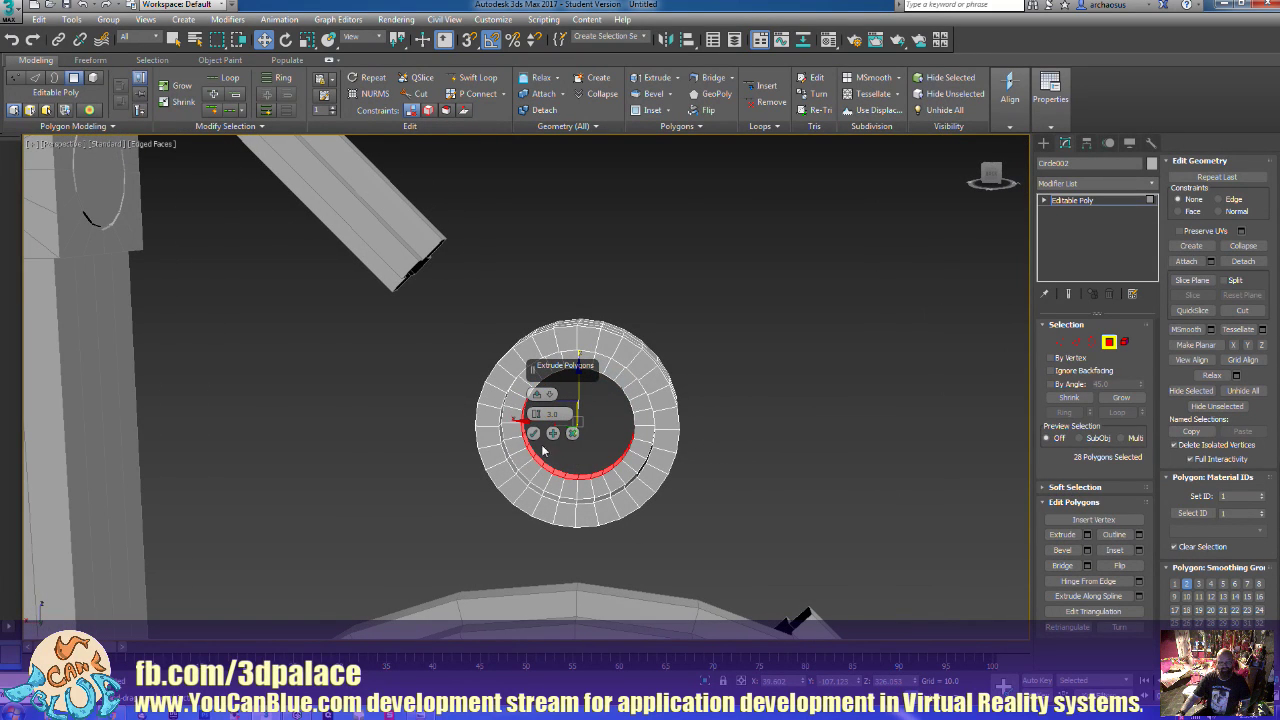
left_click(533, 433)
middle_click_drag(533, 433, 512, 412, "alt")
left_click(1076, 342)
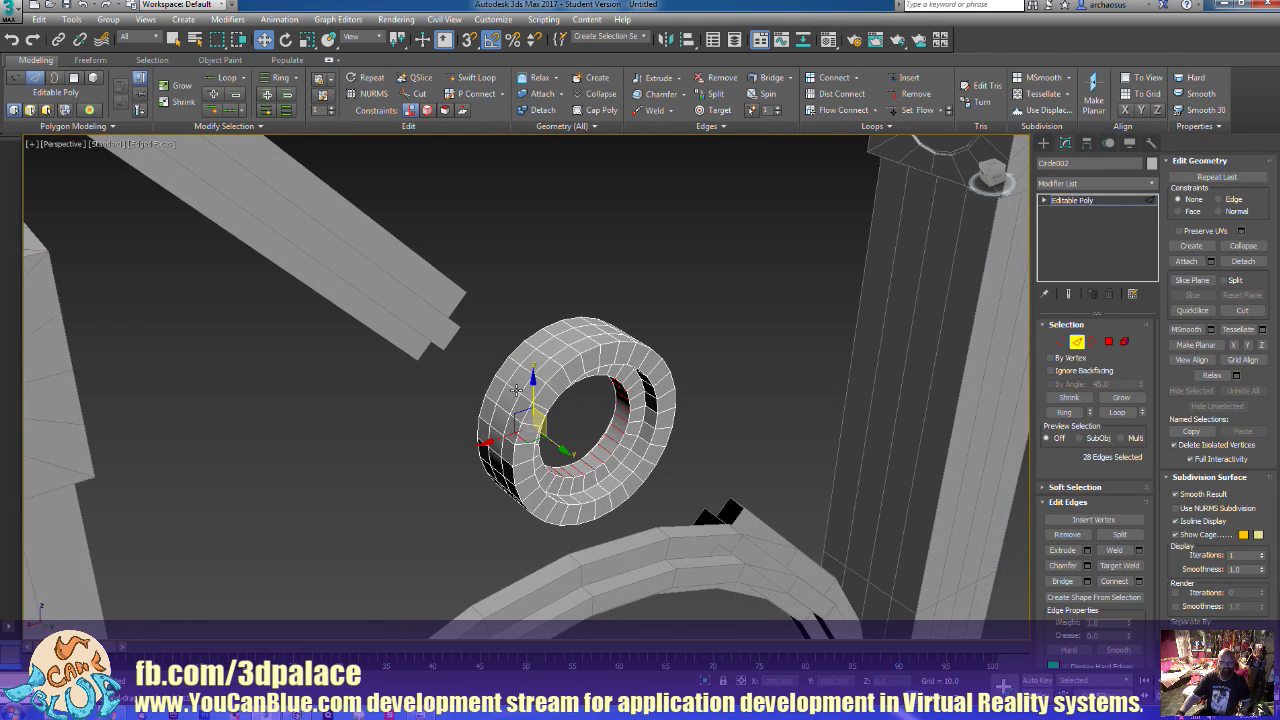
left_click(514, 390)
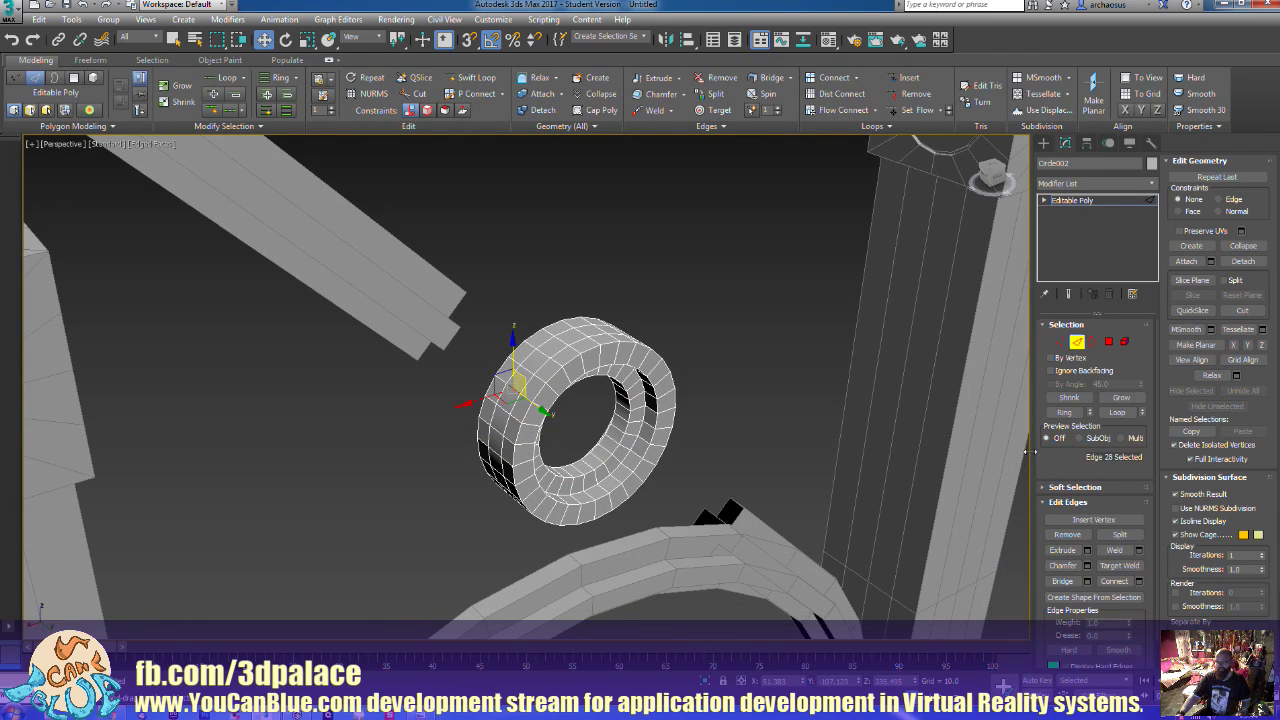
left_click(1064, 413)
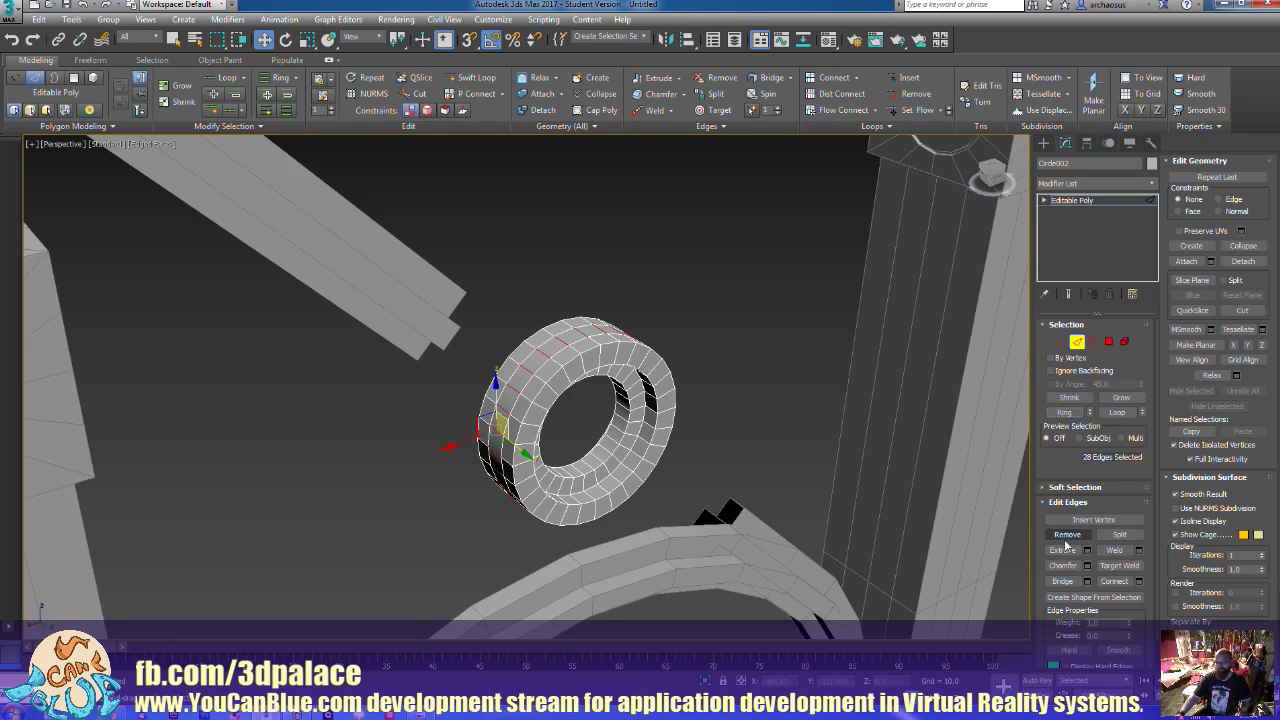
left_click(1108, 342, "ctrl")
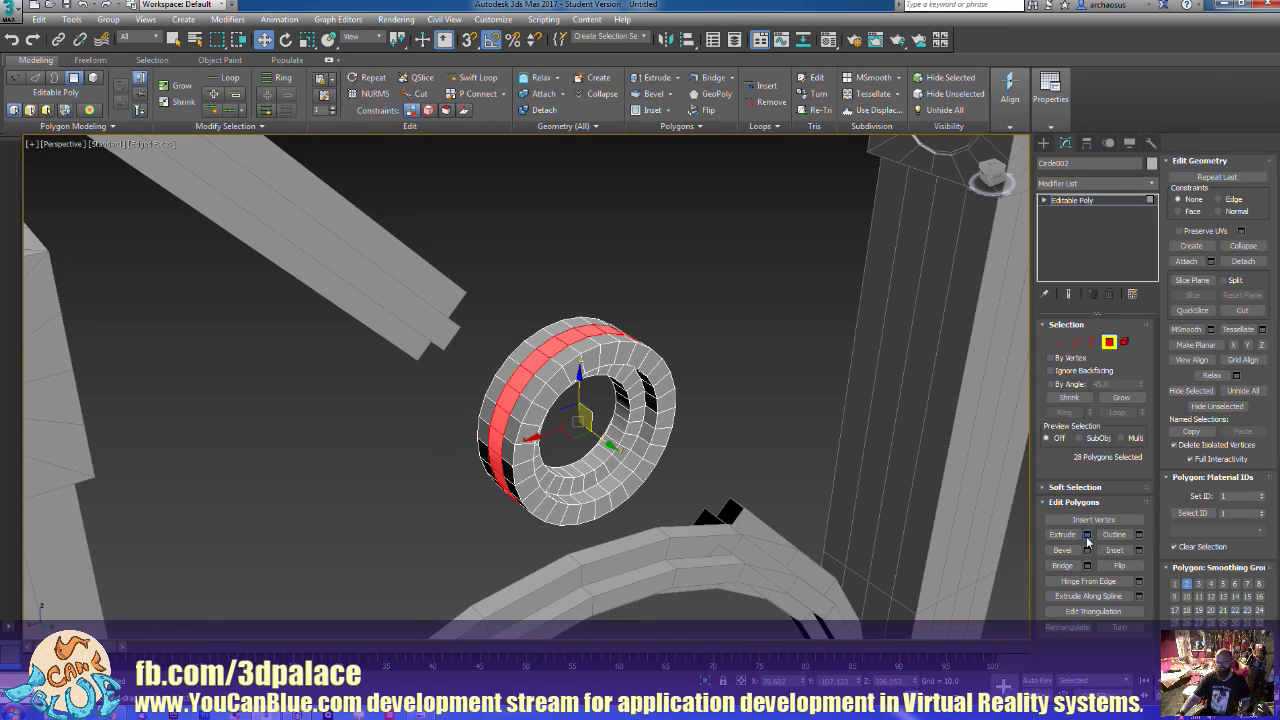
left_click(1087, 536)
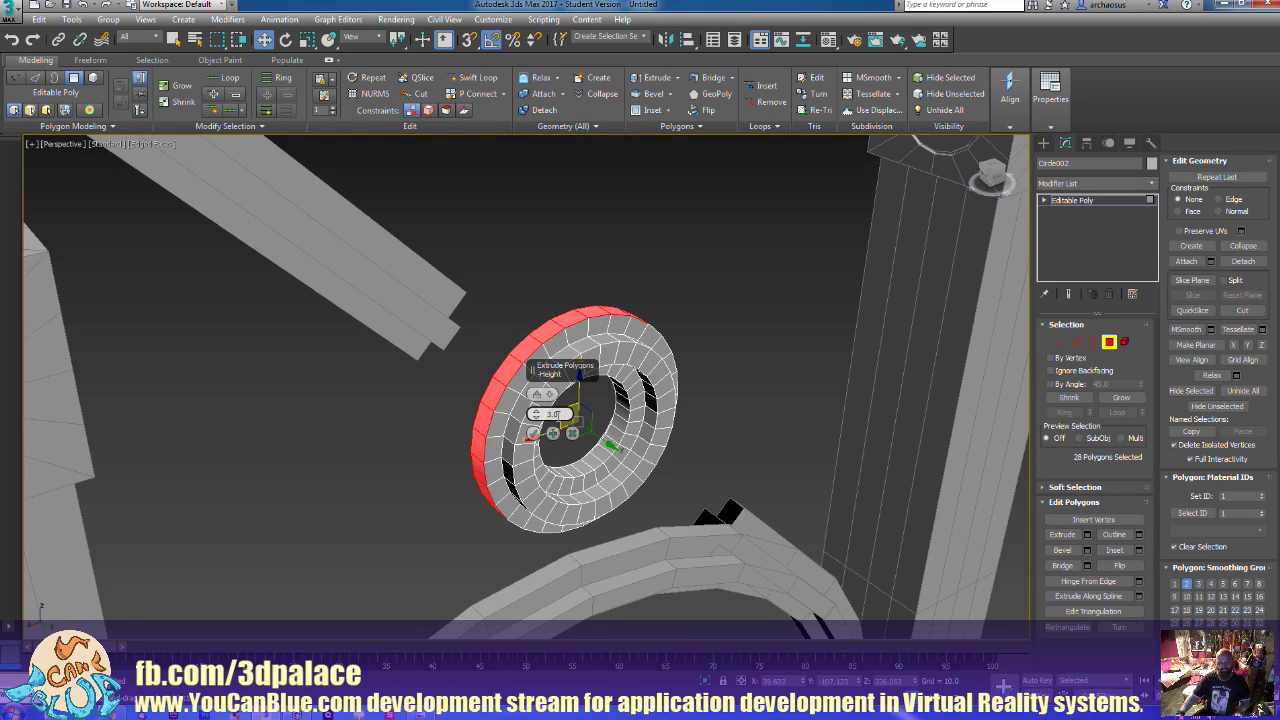
type("4")
key("Return")
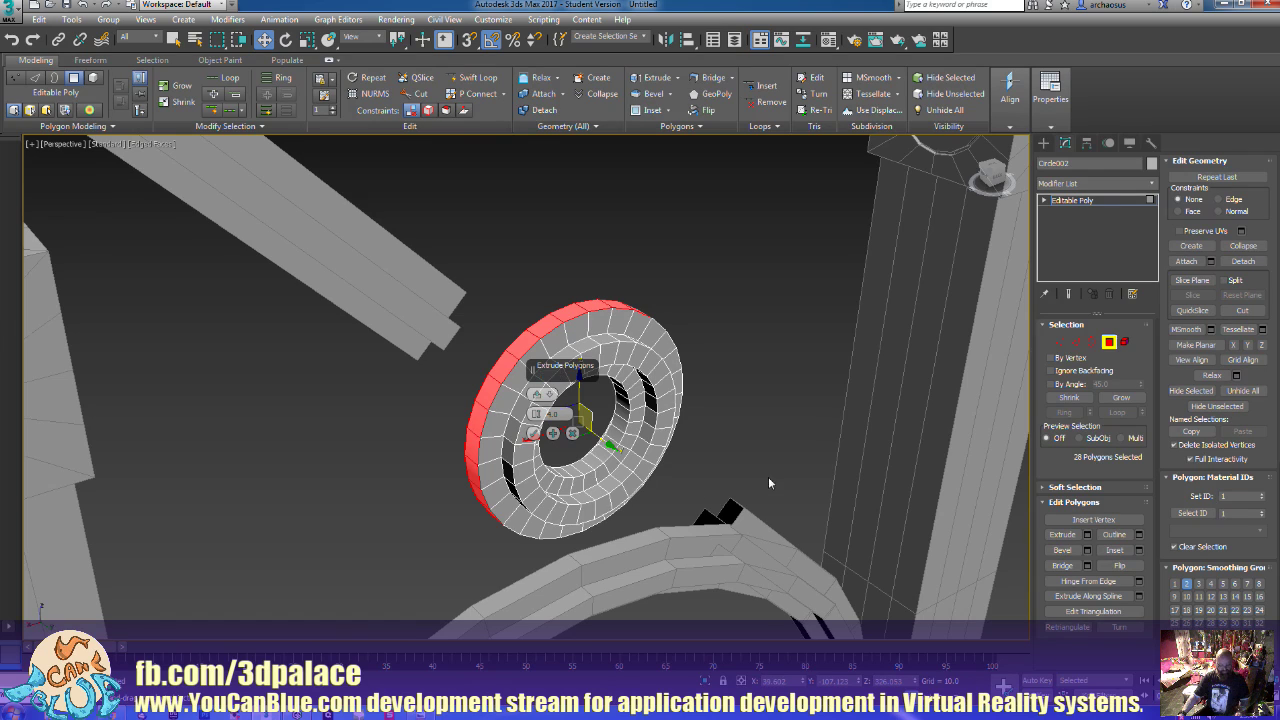
middle_click_drag(768, 476, 861, 493, "alt")
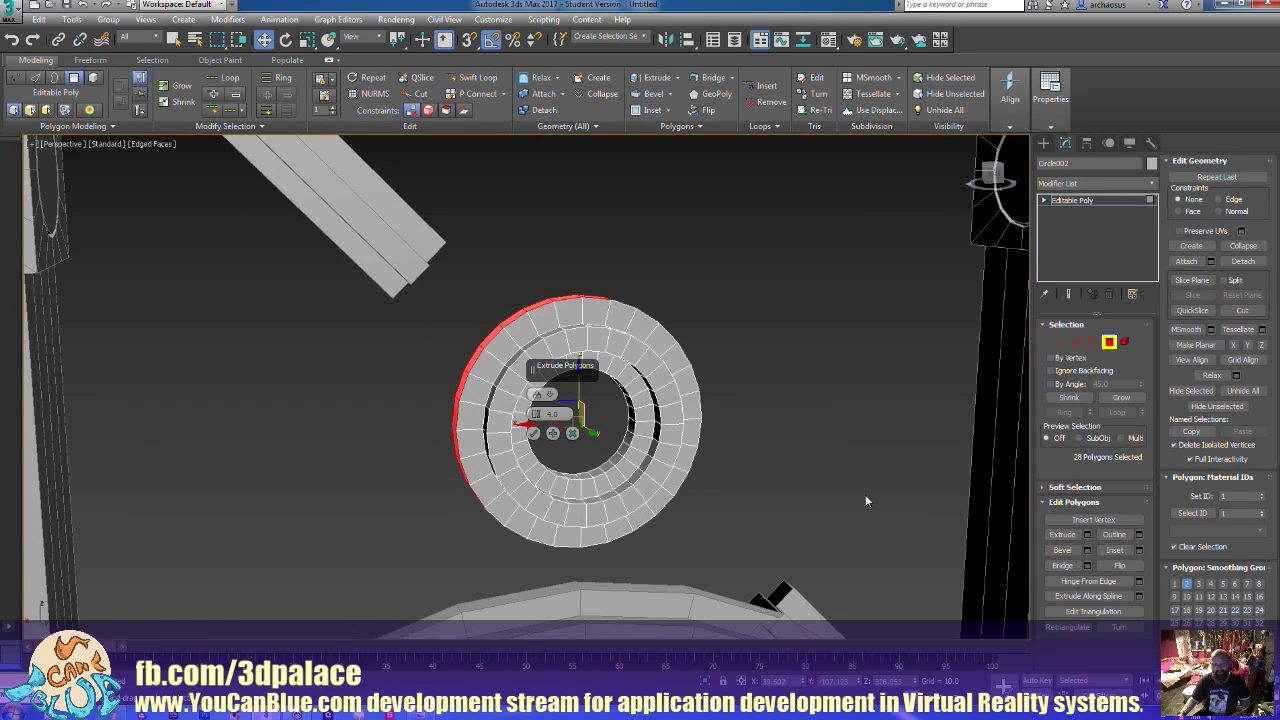
middle_click_drag(707, 480, 678, 465, "alt")
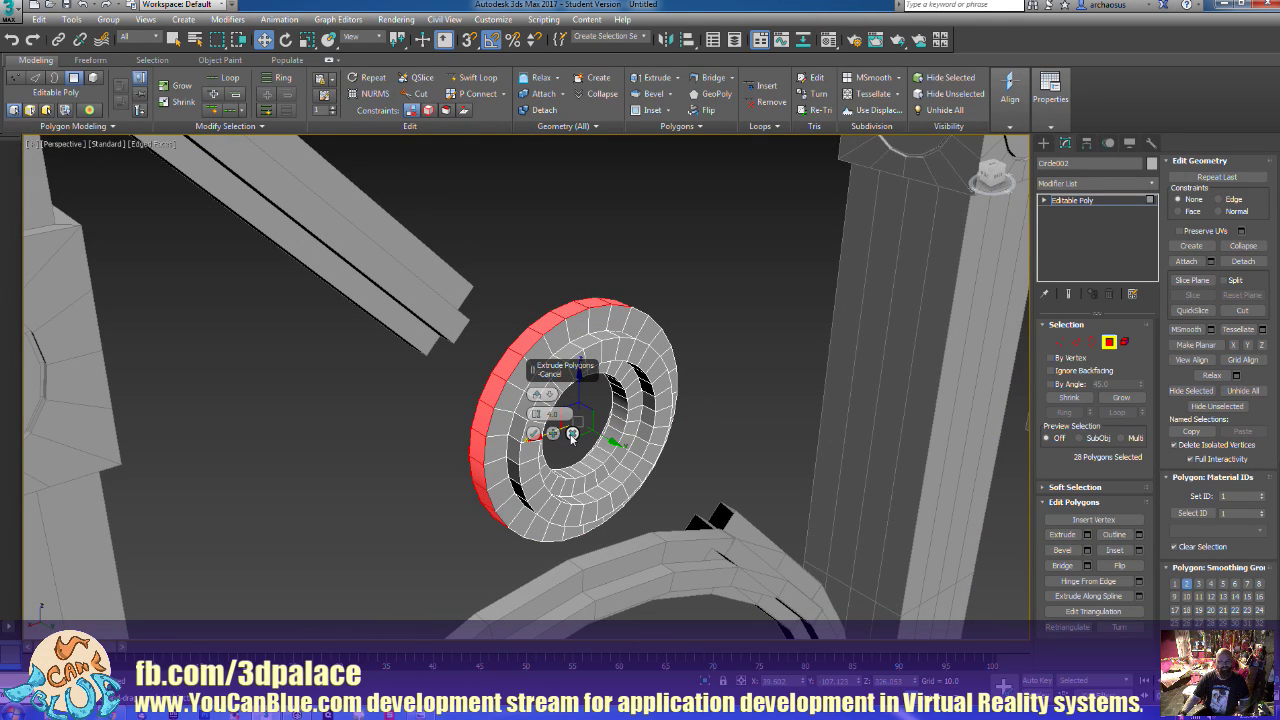
left_click(572, 433)
middle_click_drag(572, 433, 682, 460, "alt")
left_click(1108, 343)
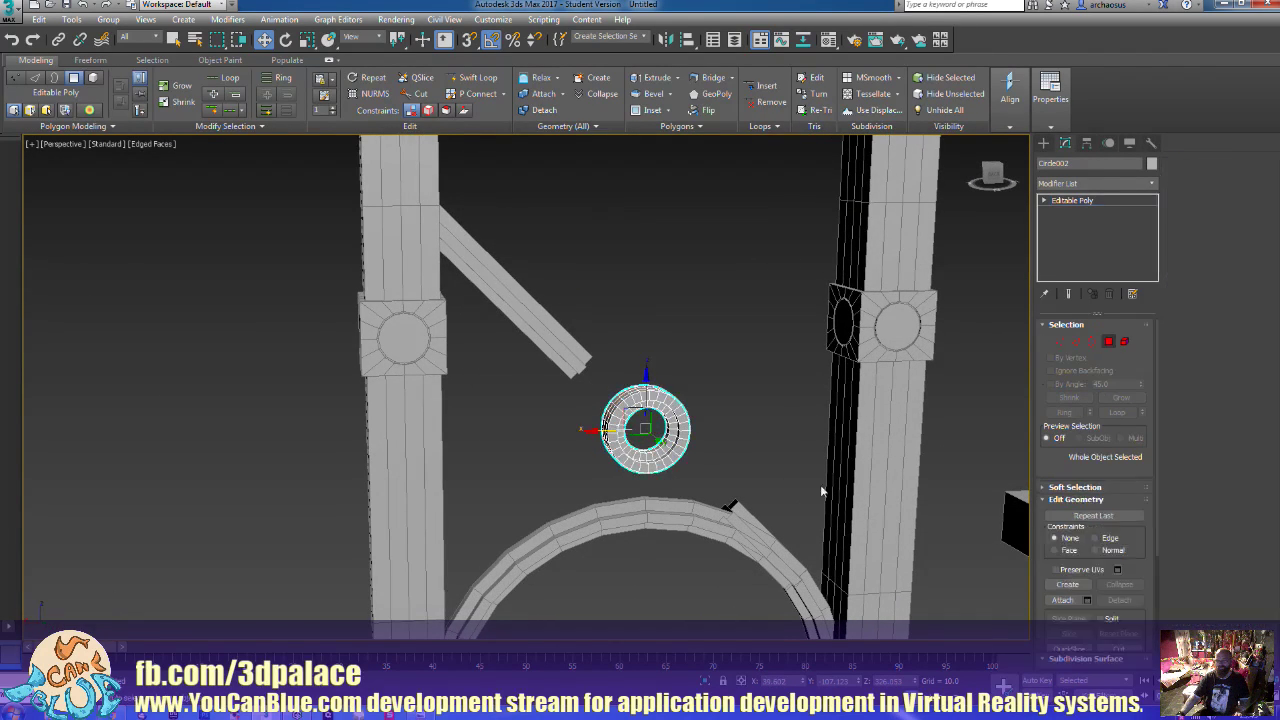
Mirror the diagonal strut object across the X axis as a copy with zero offset
middle_click_drag(820, 484, 557, 306, "alt")
left_click(555, 282)
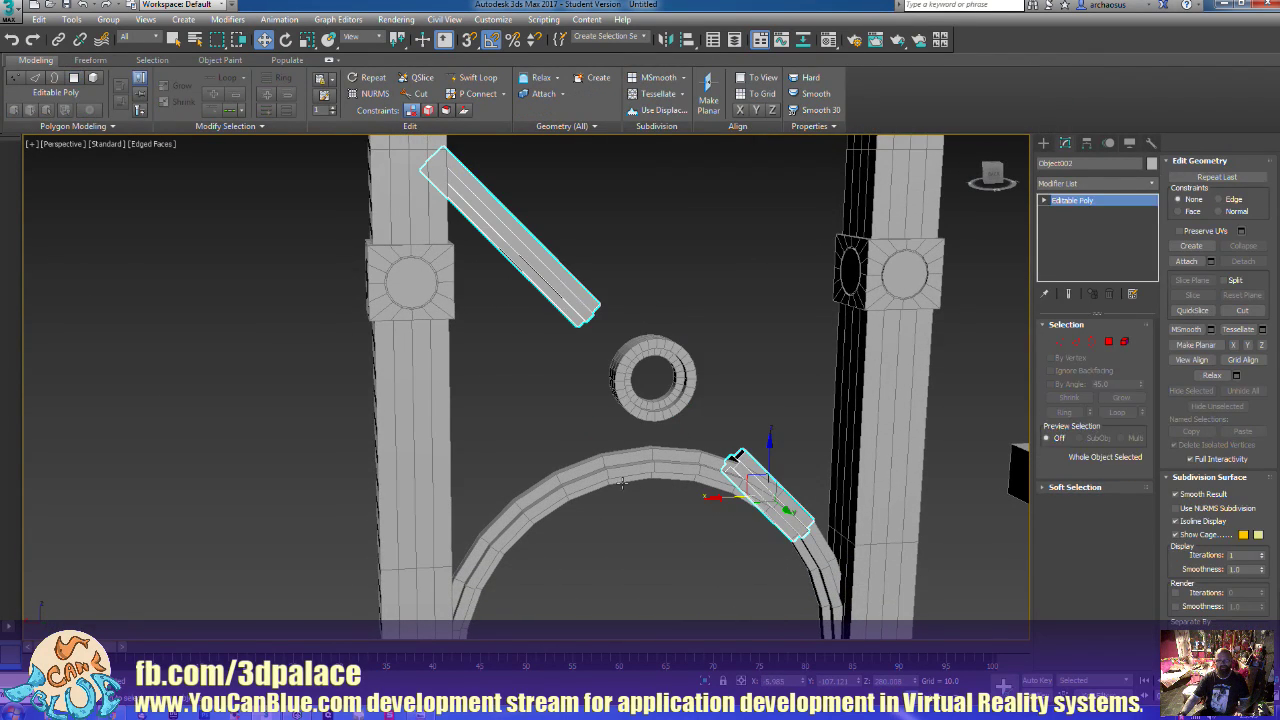
middle_click_drag(600, 545, 627, 555, "alt")
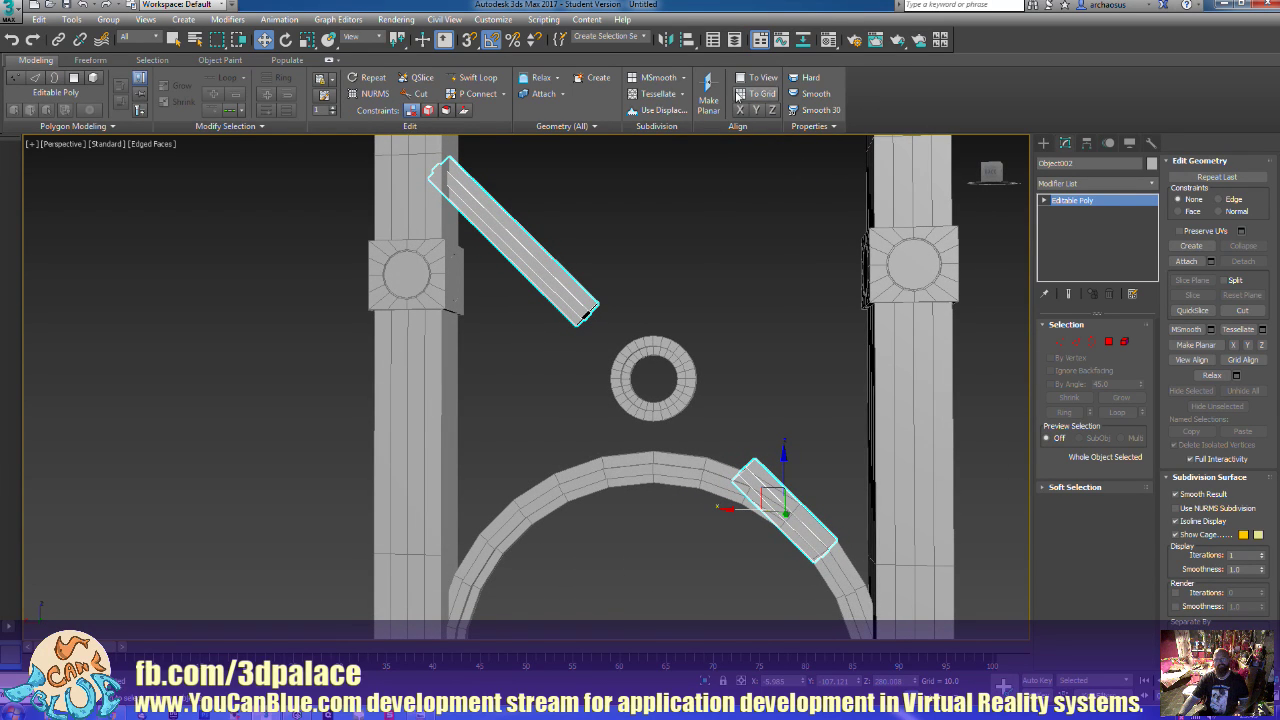
left_click(666, 40)
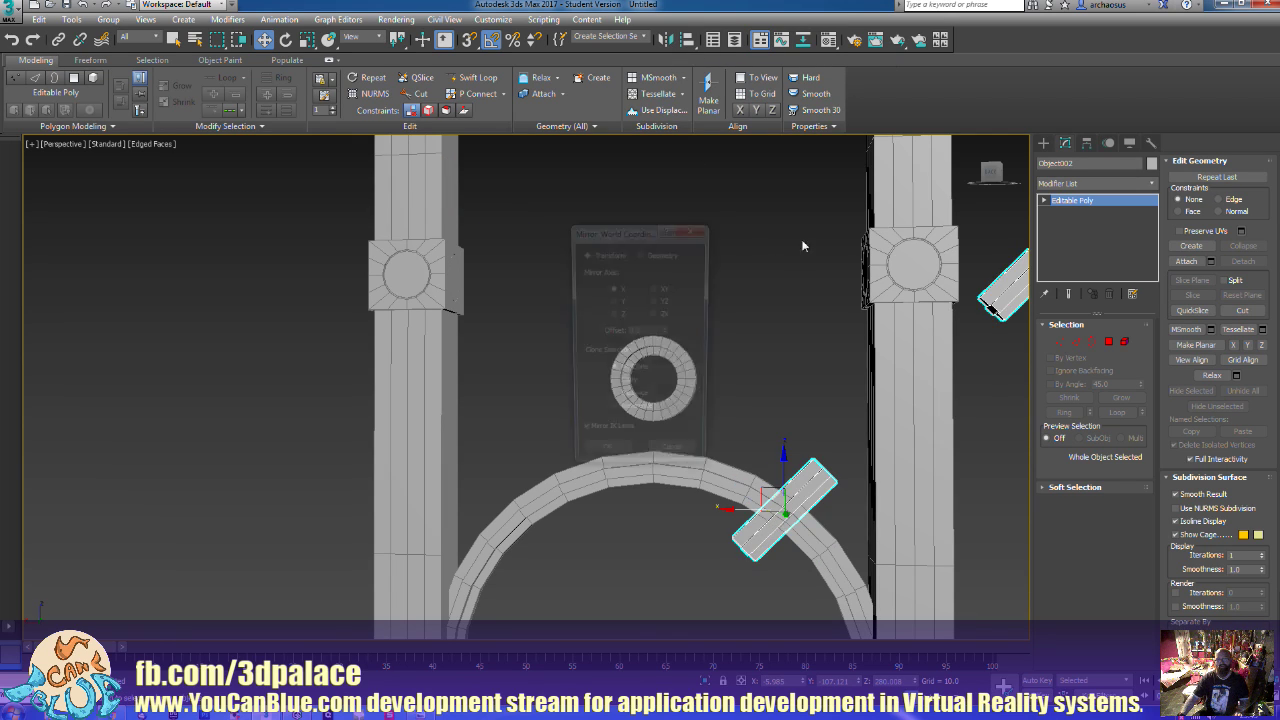
left_click(626, 386)
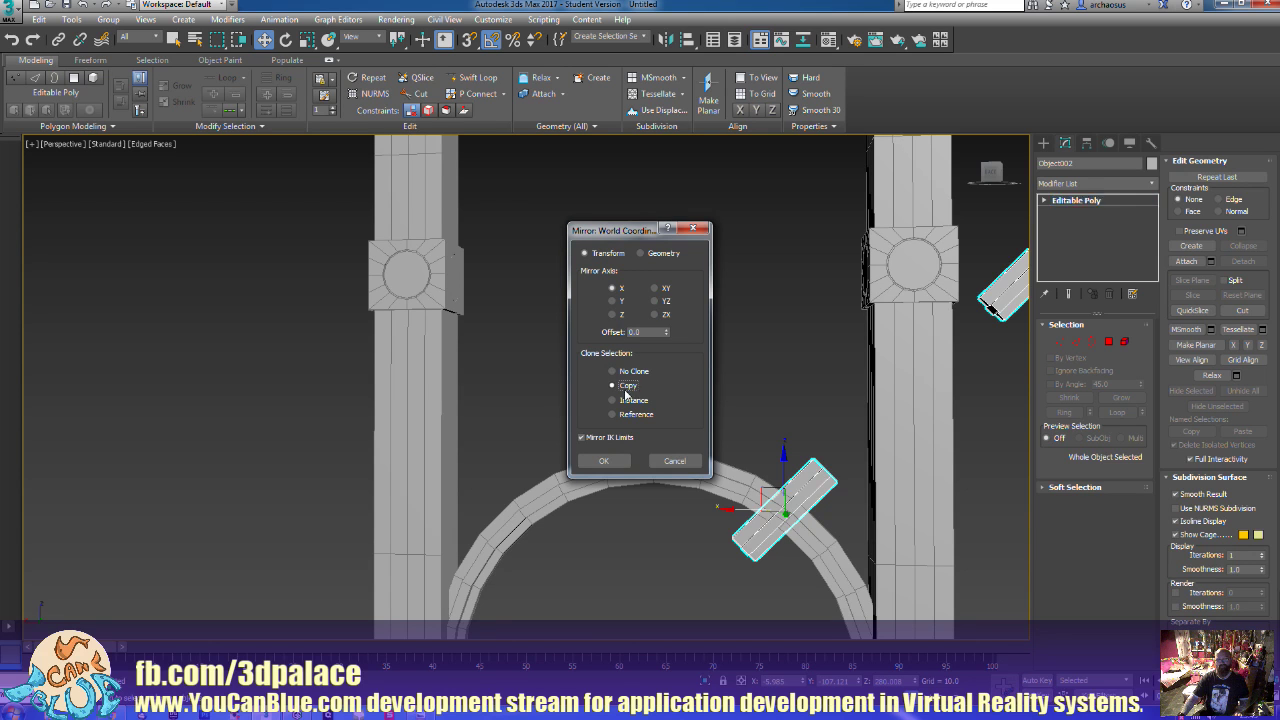
left_click(603, 461)
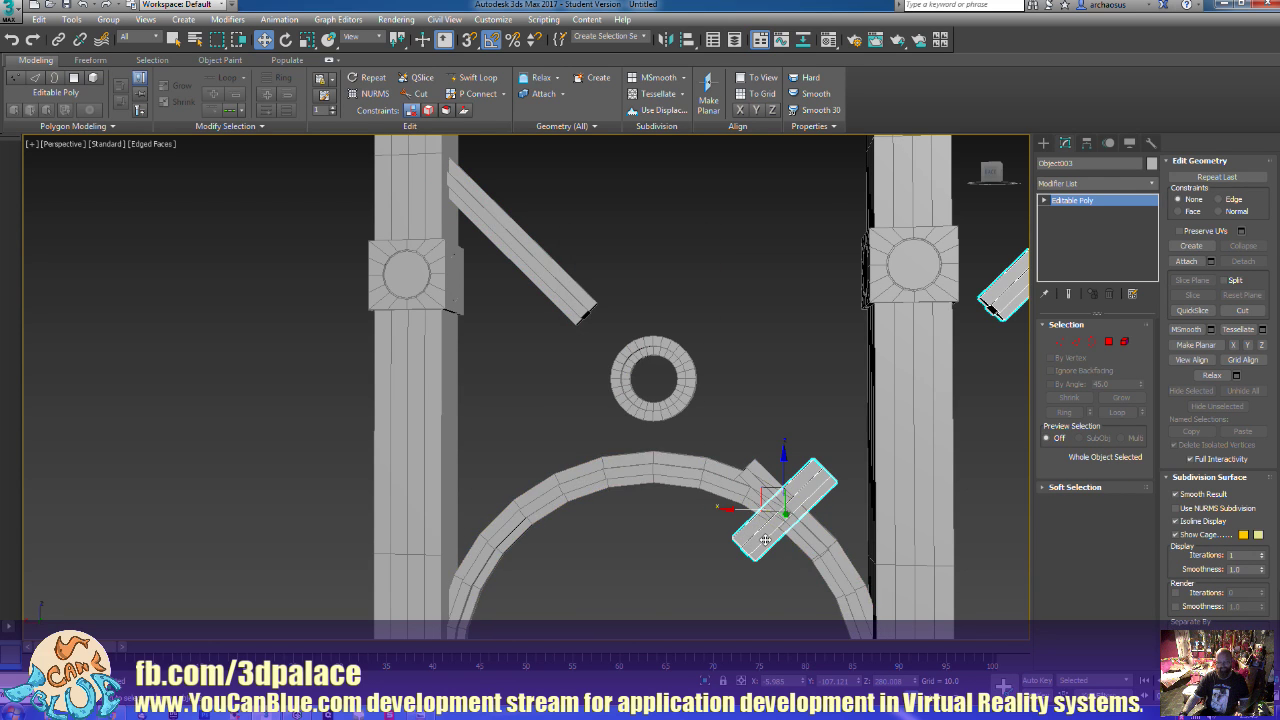
key("f")
scroll(686, 534, "up", 5)
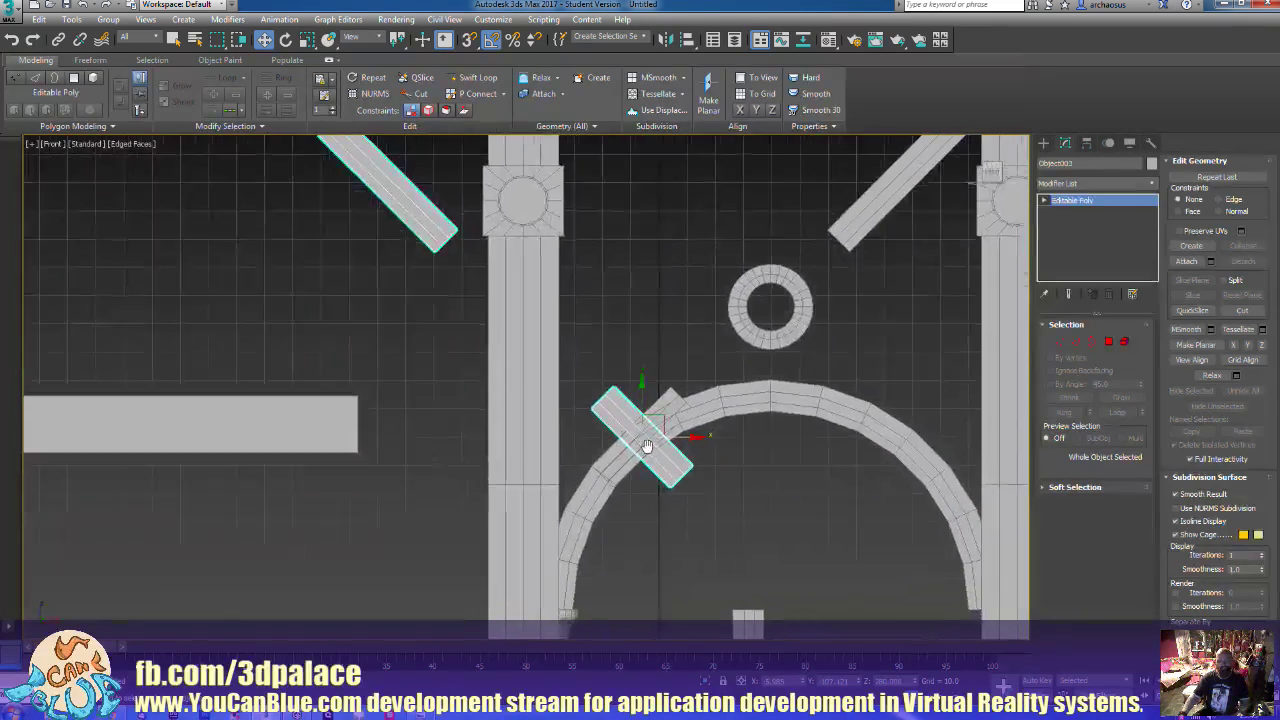
scroll(554, 449, "up", 5)
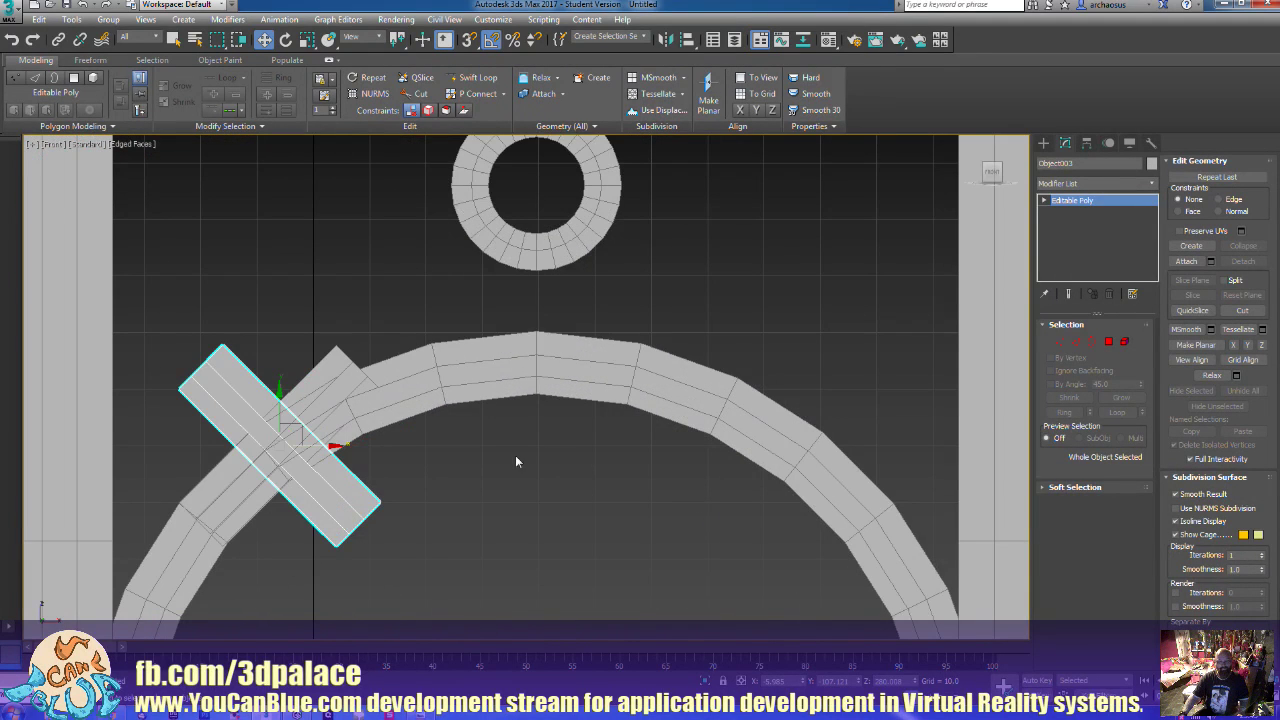
left_click_drag(300, 428, 813, 465)
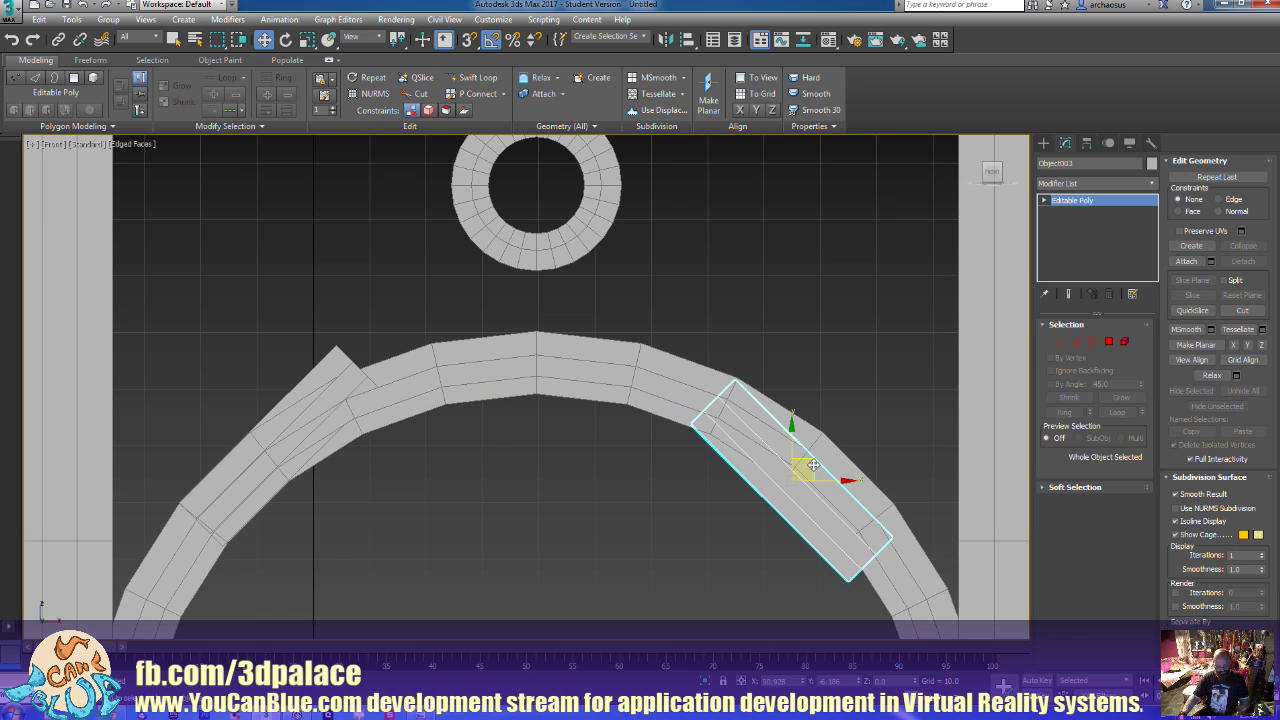
right_click(813, 465)
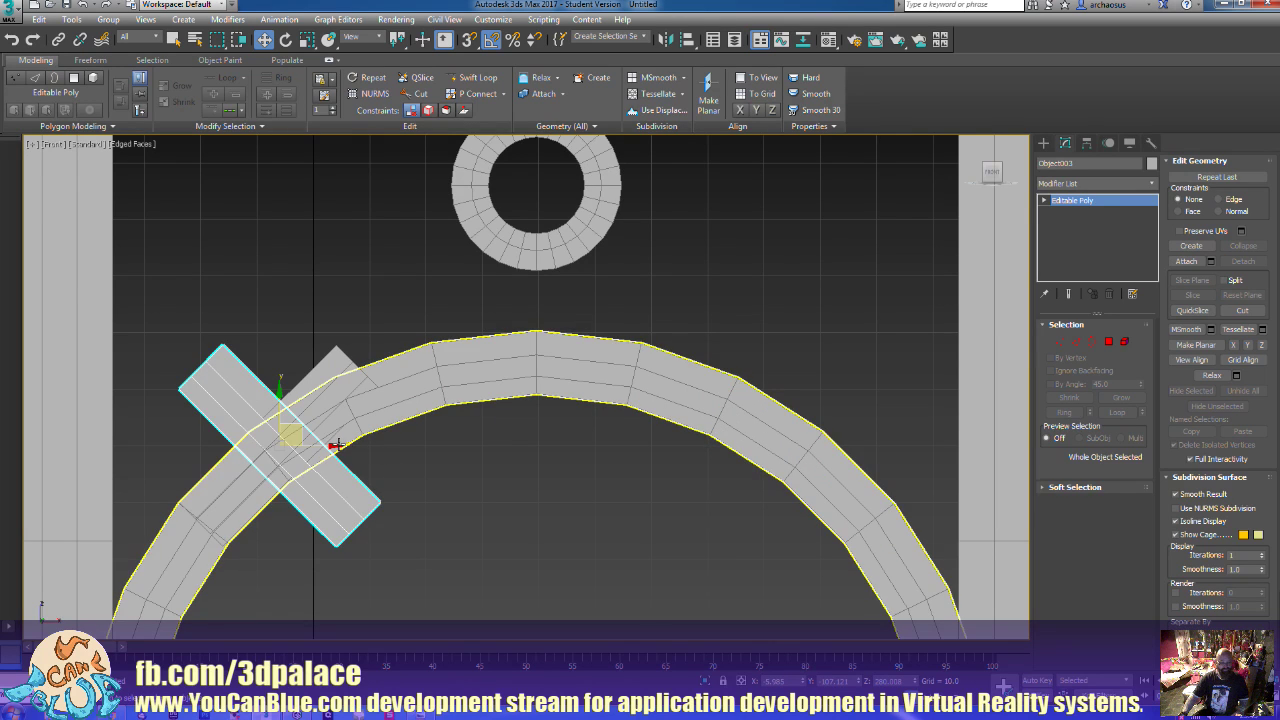
left_click(386, 449)
left_click_drag(386, 449, 633, 447)
right_click(631, 447)
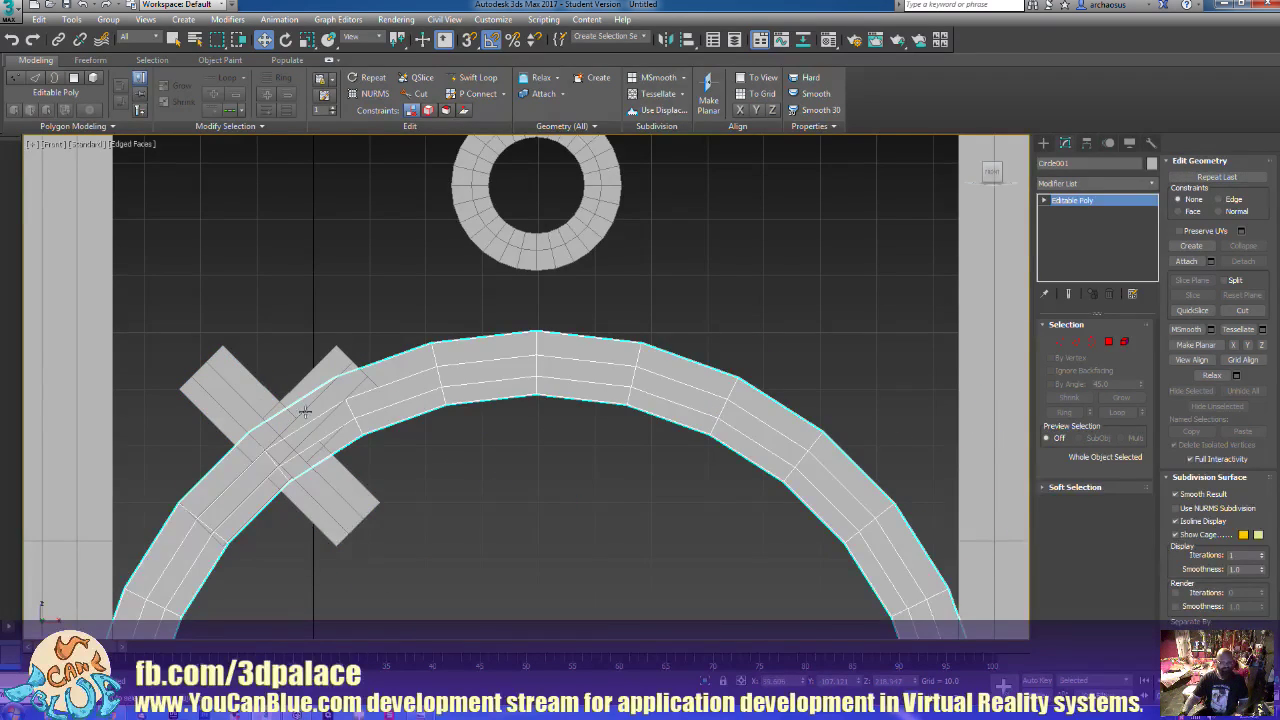
Move the mirrored strut copy along X in the front view until it sits symmetrically opposite the original about the ring
left_click(218, 405)
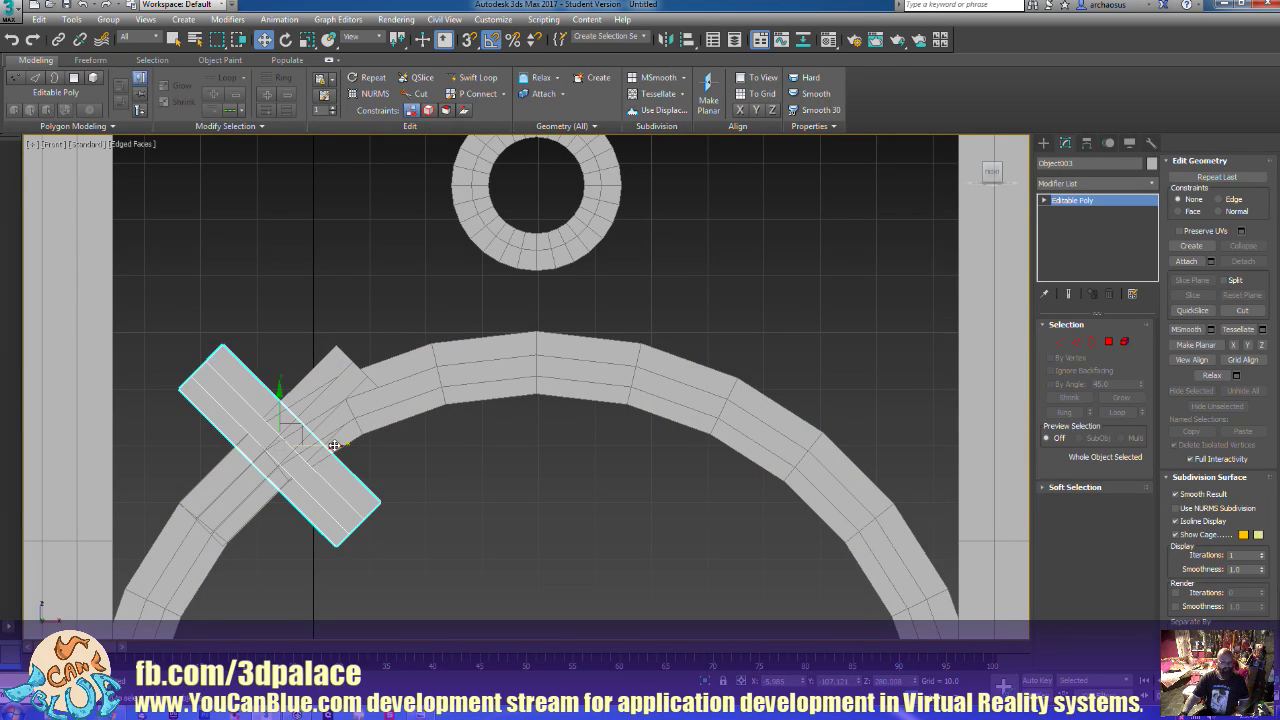
left_click_drag(337, 448, 847, 439)
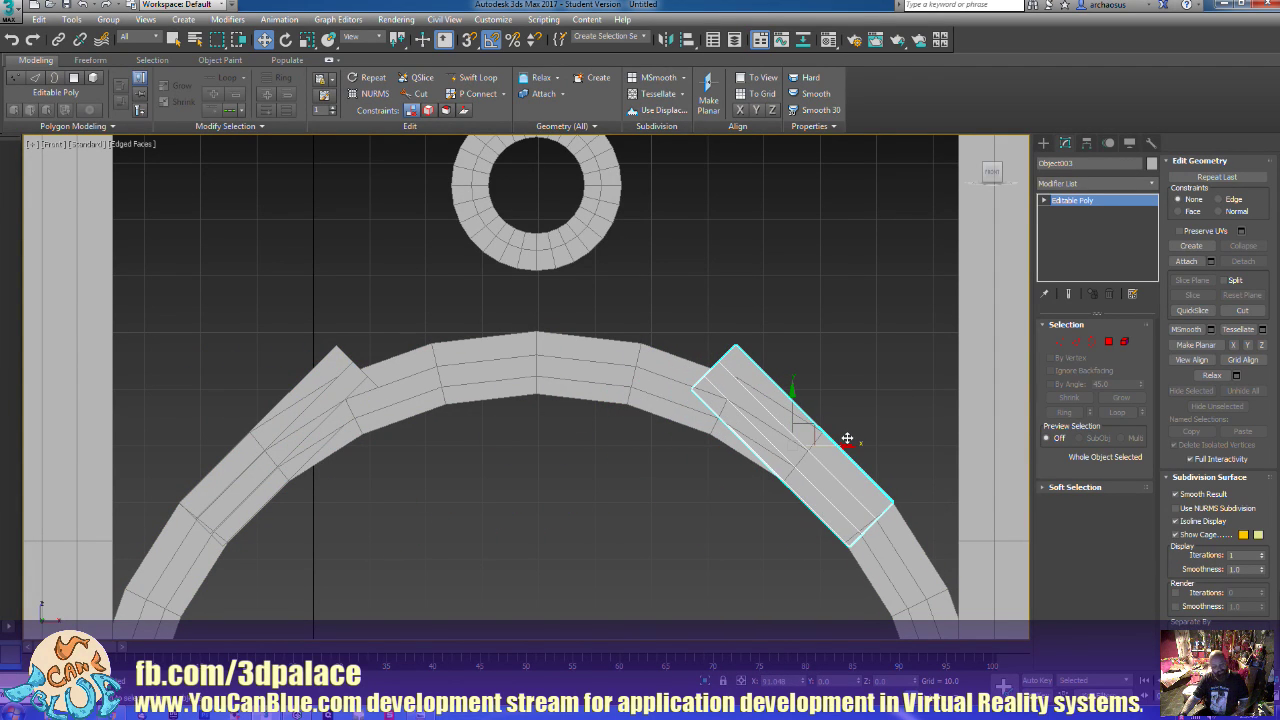
scroll(840, 371, "down", 5)
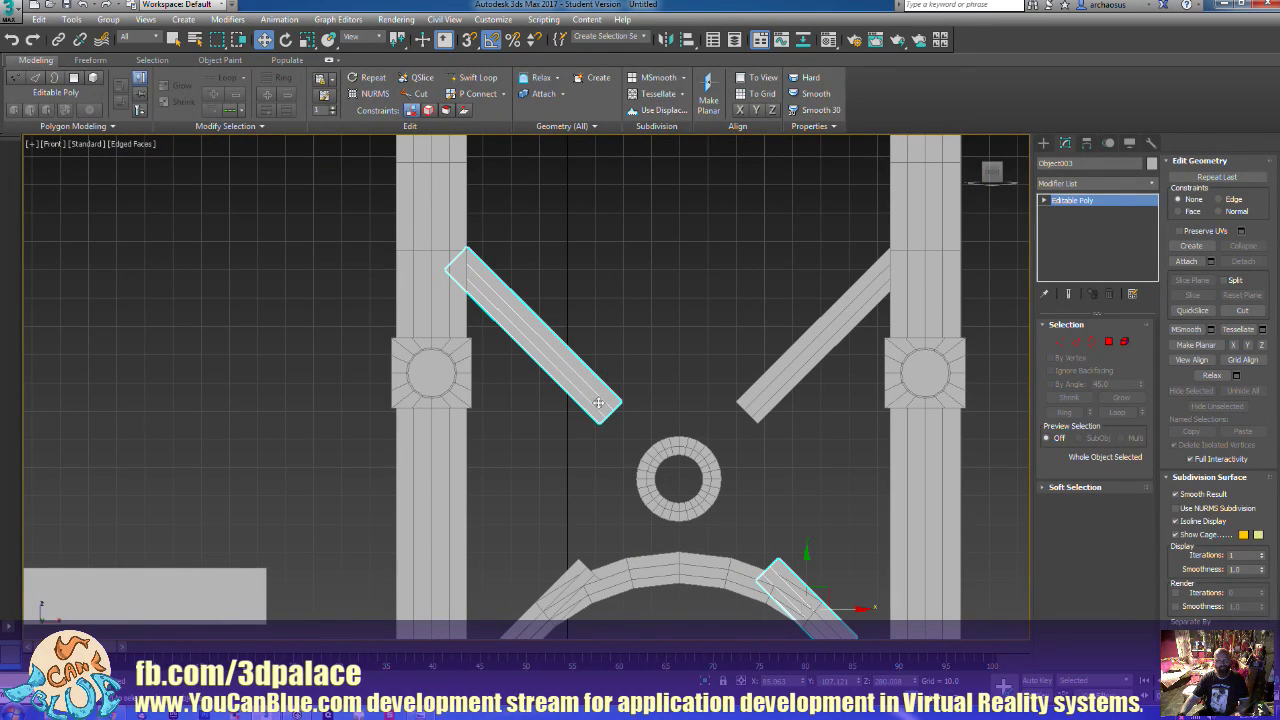
left_click(667, 429)
key("p")
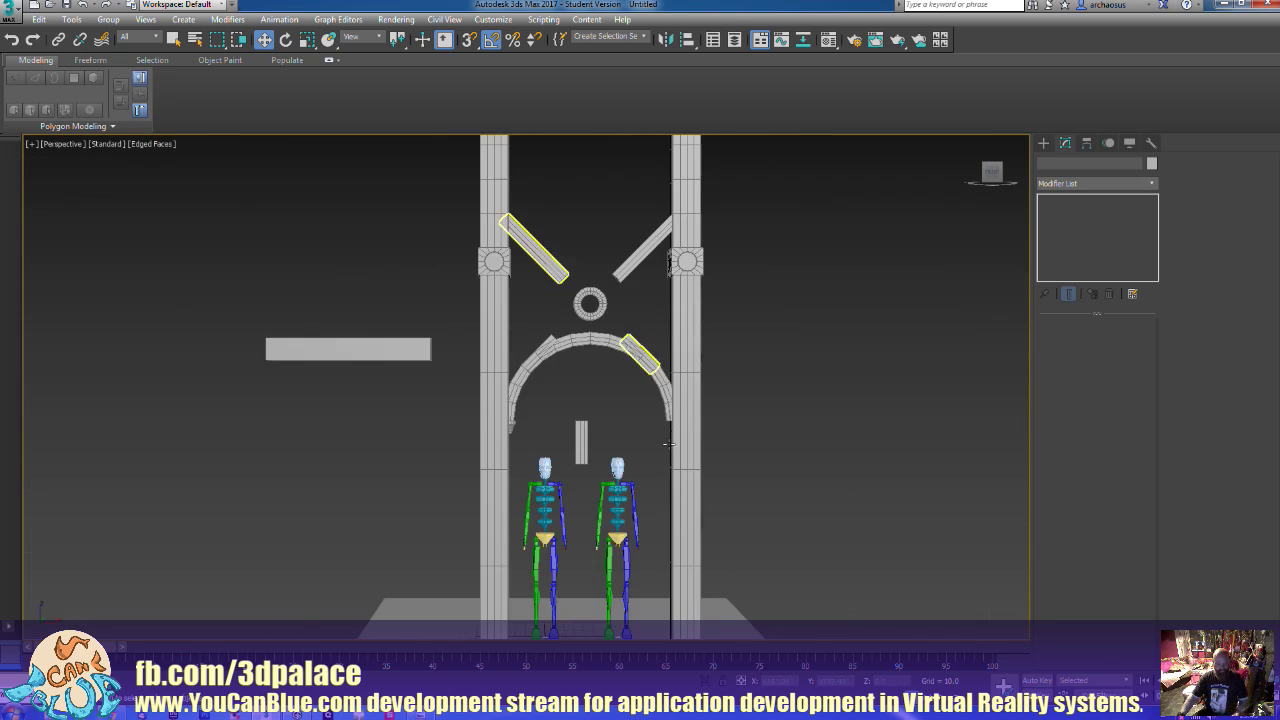
Select the middle polygon band running around the ring's outer wall
middle_click_drag(677, 432, 703, 450, "alt")
scroll(557, 459, "up", 4)
scroll(588, 458, "up", 3)
left_click(788, 362)
middle_click_drag(788, 362, 760, 469)
middle_click_drag(760, 469, 790, 425, "alt")
scroll(790, 425, "up", 2)
left_click(1108, 341)
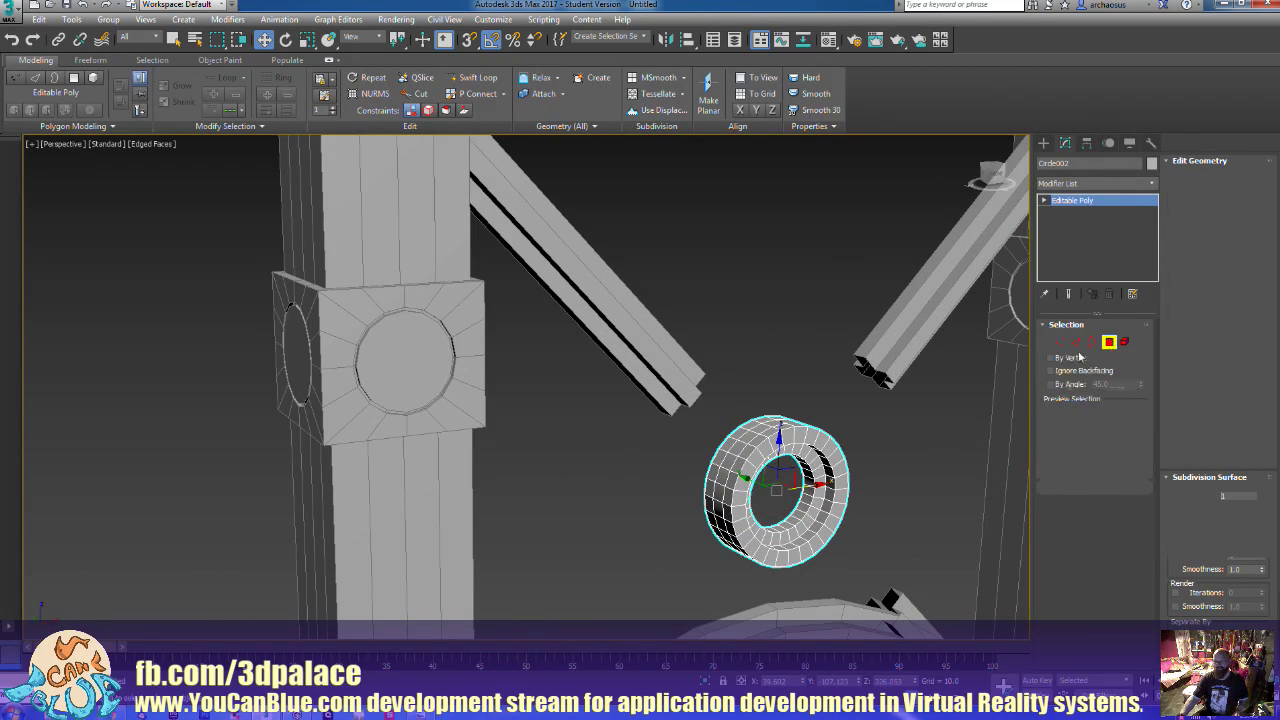
middle_click_drag(785, 480, 731, 451, "alt")
scroll(731, 451, "up", 1)
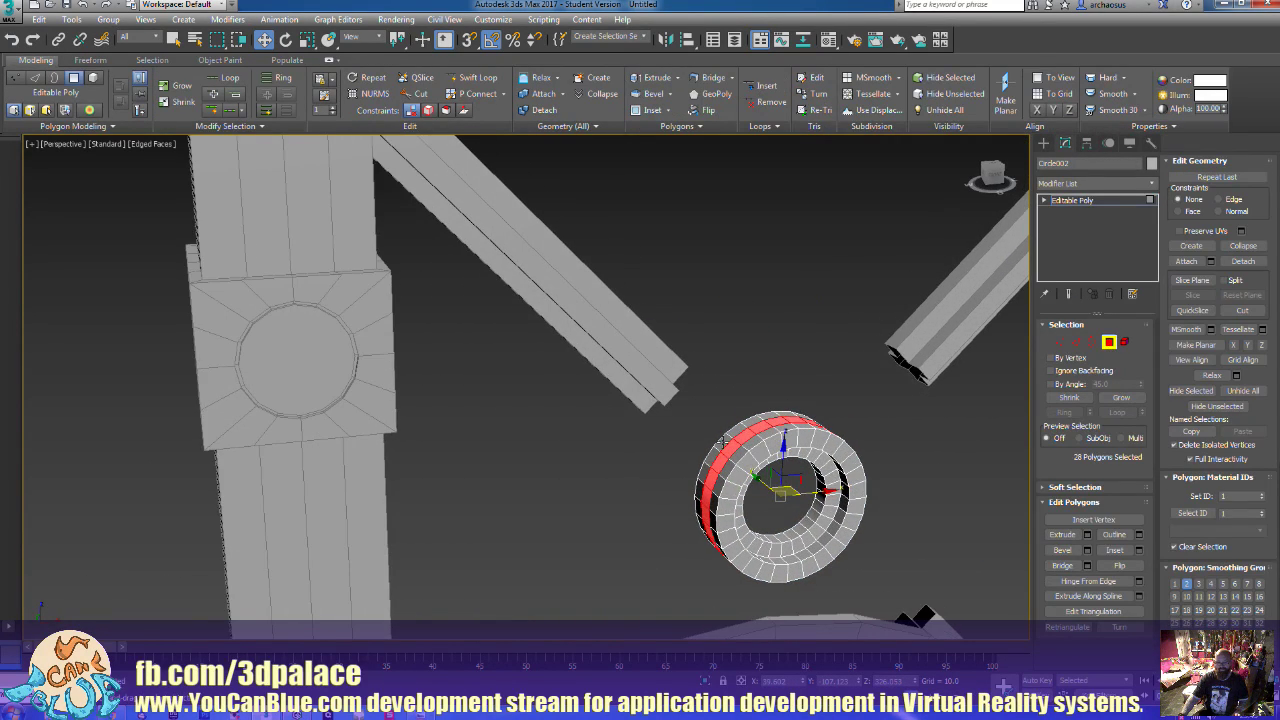
Add the polygons on both sides of the band to the selection at the ring's four diagonal points facing the struts
left_click(723, 442, "ctrl")
left_click(734, 454, "ctrl")
middle_click_drag(895, 478, 856, 457, "alt")
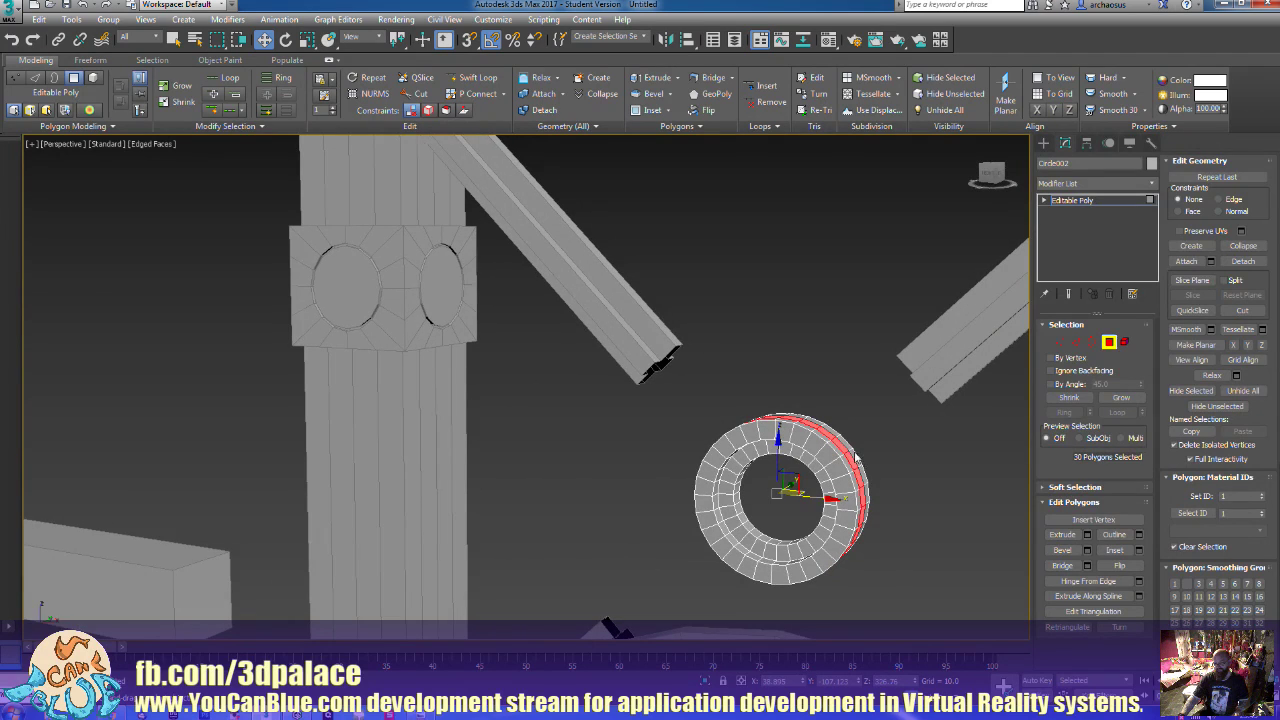
left_click(845, 443, "ctrl")
left_click(838, 450, "ctrl")
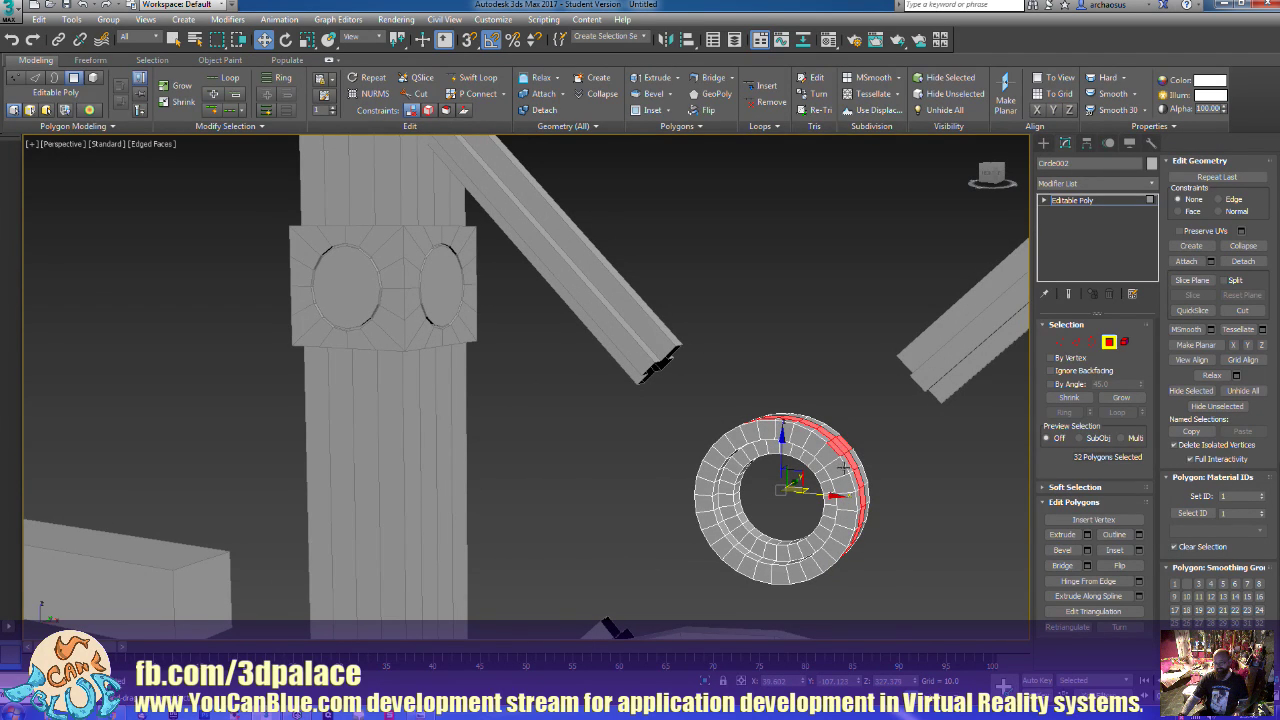
middle_click_drag(883, 535, 870, 509, "alt")
middle_click_drag(896, 620, 859, 476)
scroll(871, 513, "down", 3)
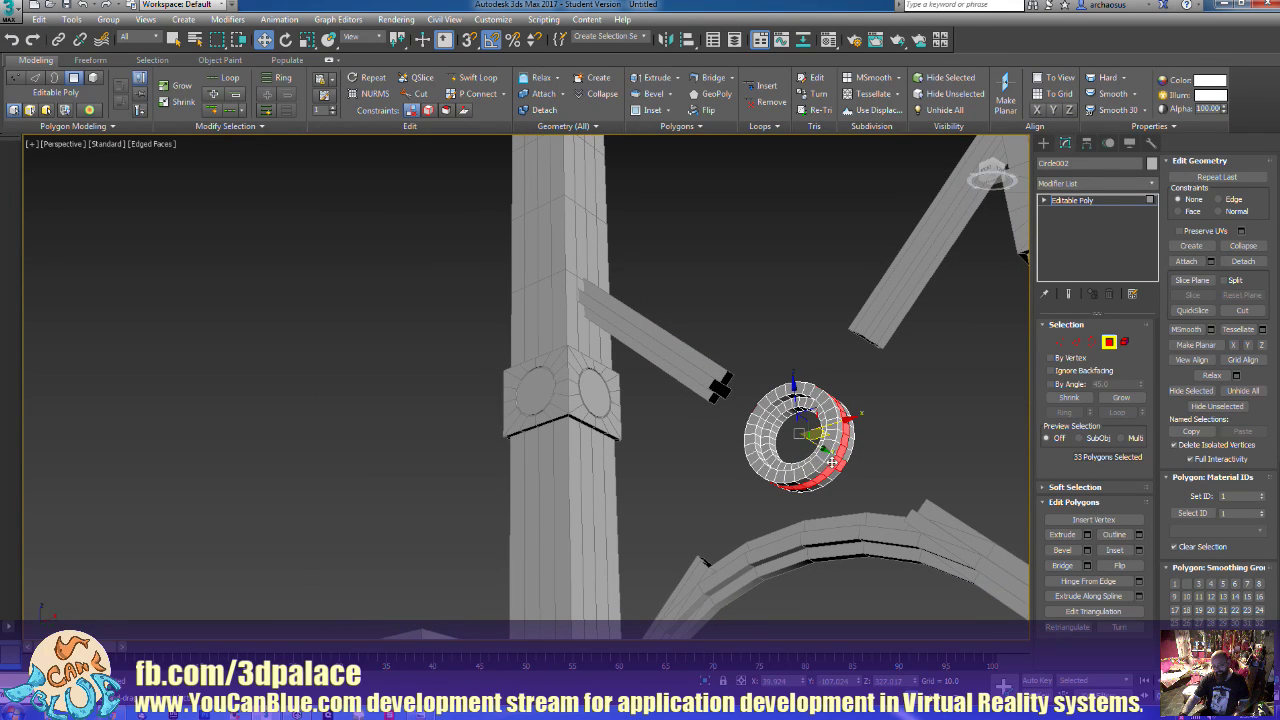
middle_click_drag(691, 486, 765, 474, "alt")
left_click(763, 470, "ctrl")
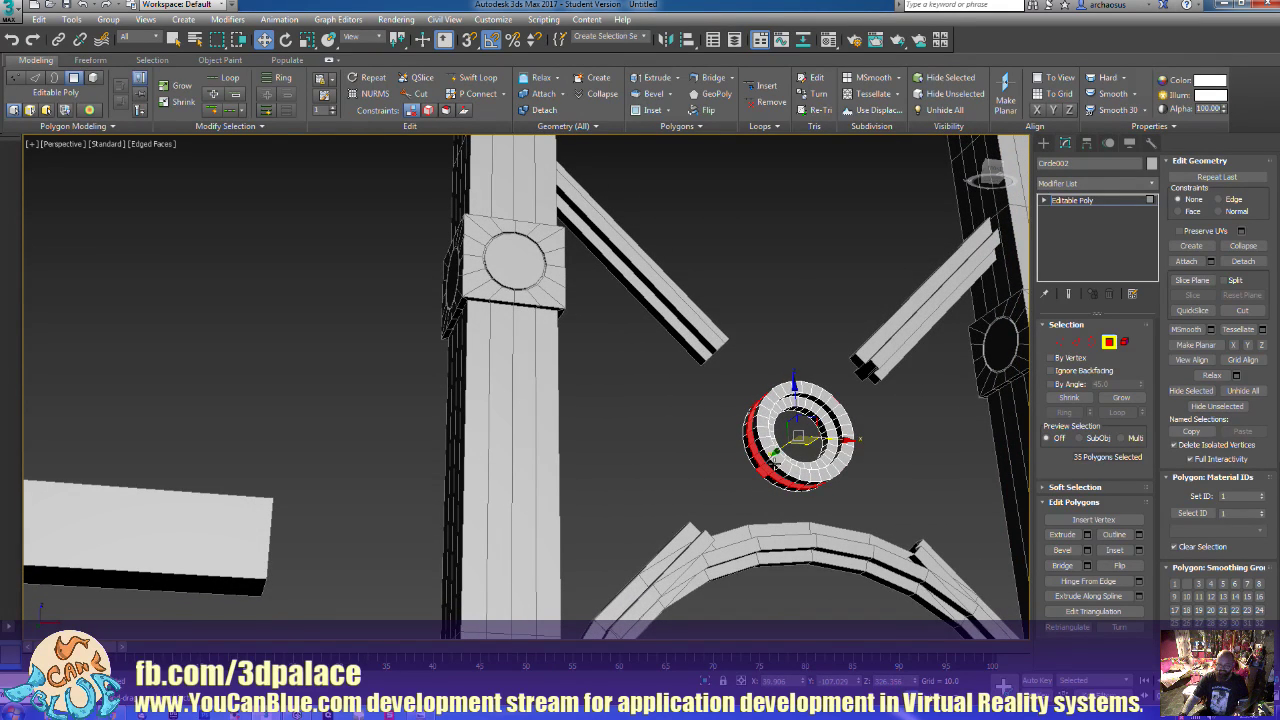
left_click(775, 460, "ctrl")
Extrude the selected outer band and its four side tabs by 4, then clear the polygon selection
middle_click_drag(859, 464, 868, 528, "alt")
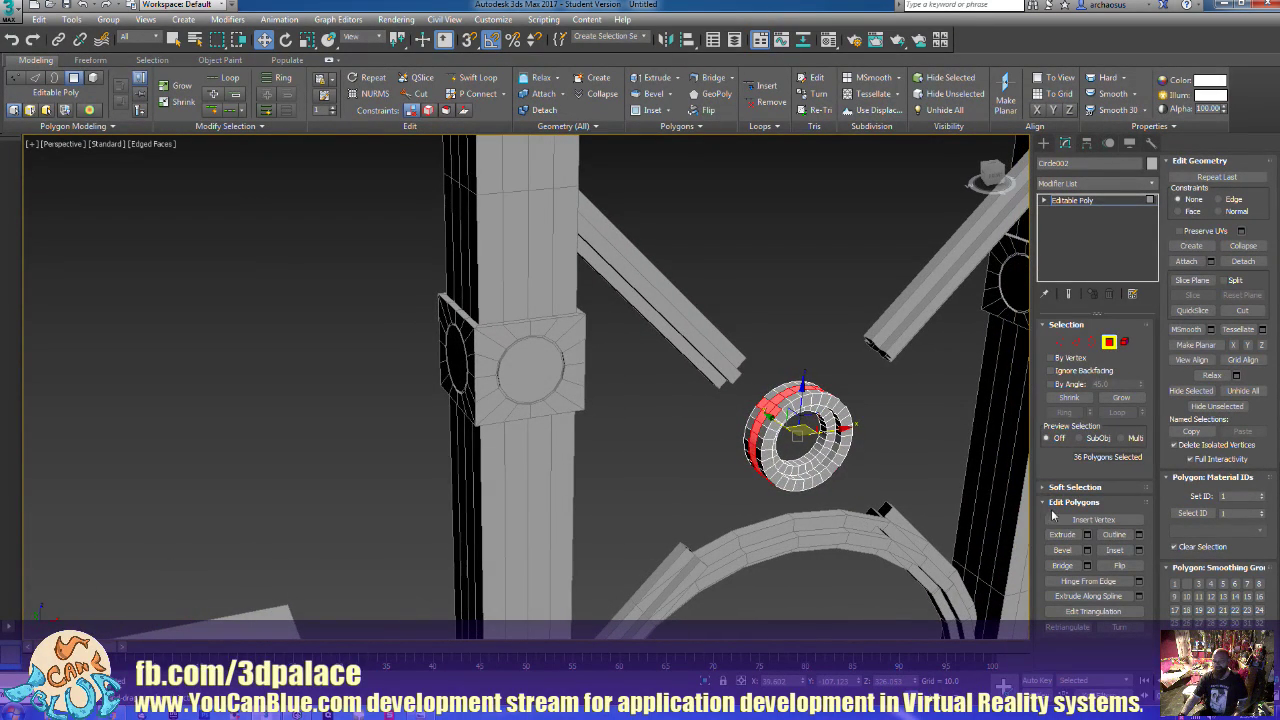
left_click(1087, 536)
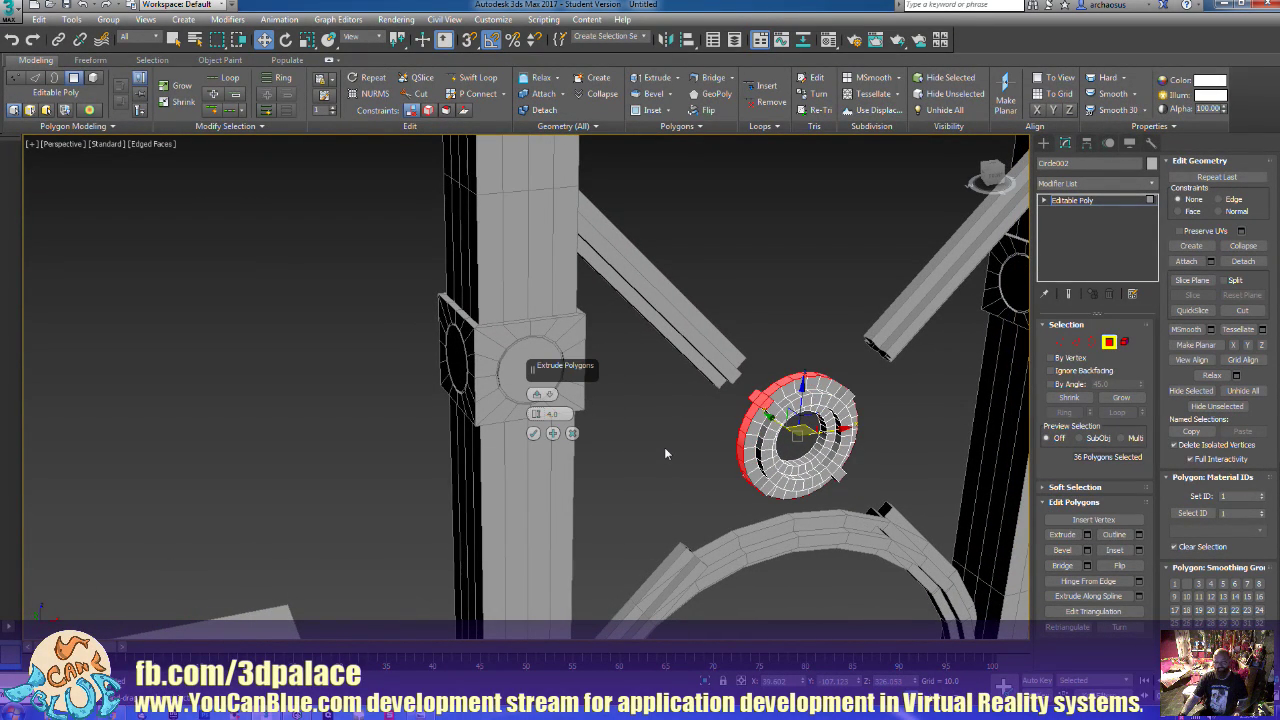
left_click(535, 433)
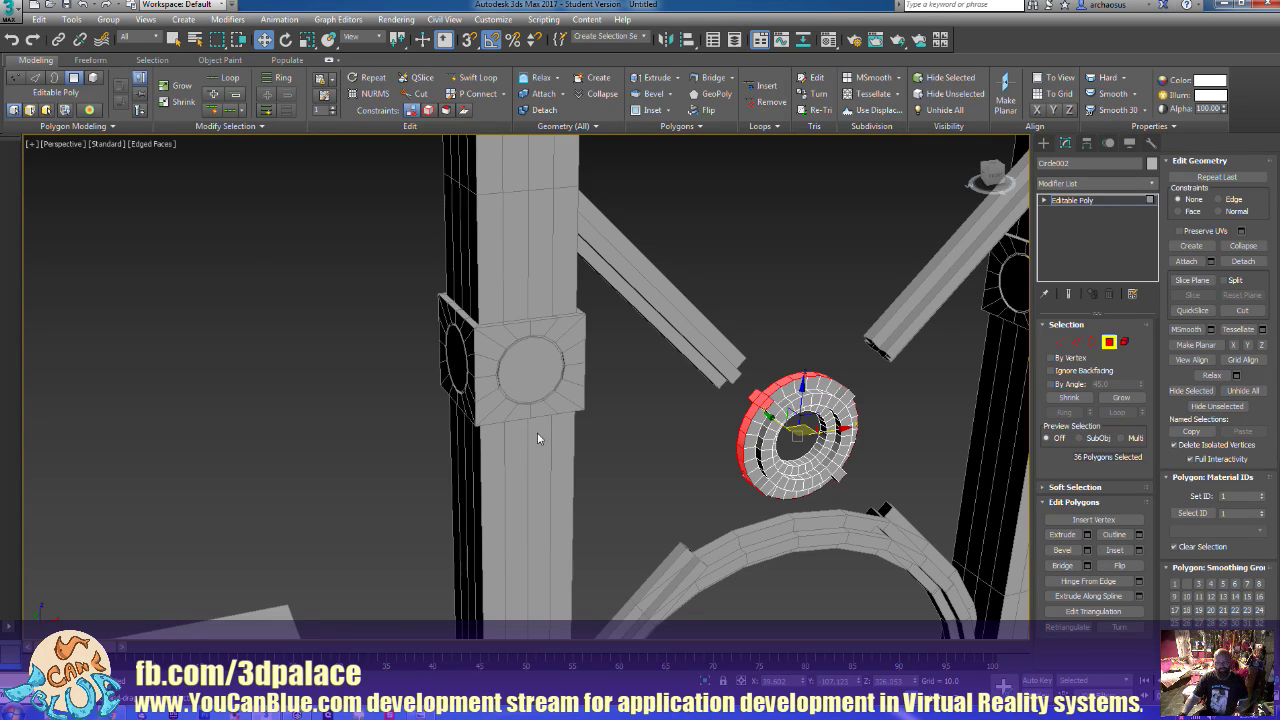
middle_click_drag(709, 465, 663, 416, "alt")
left_click(703, 440)
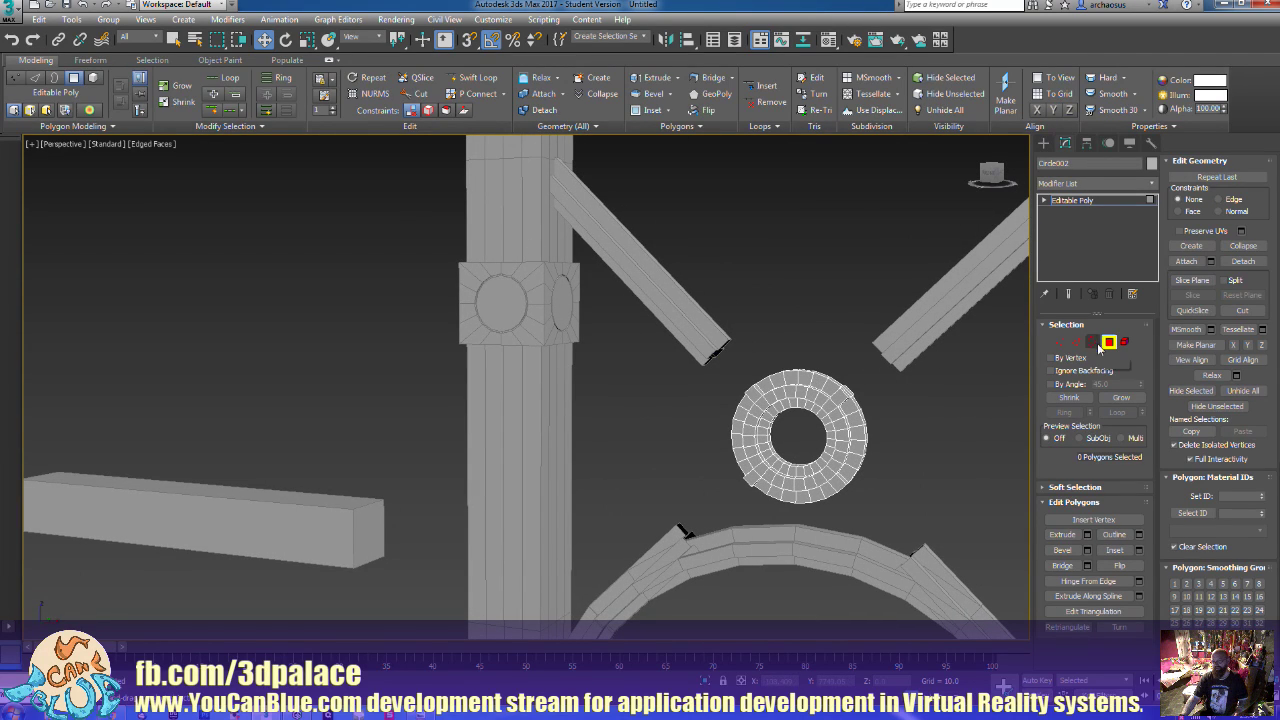
Attach both diagonal strut objects to the ring
left_click(1186, 261)
left_click(678, 338)
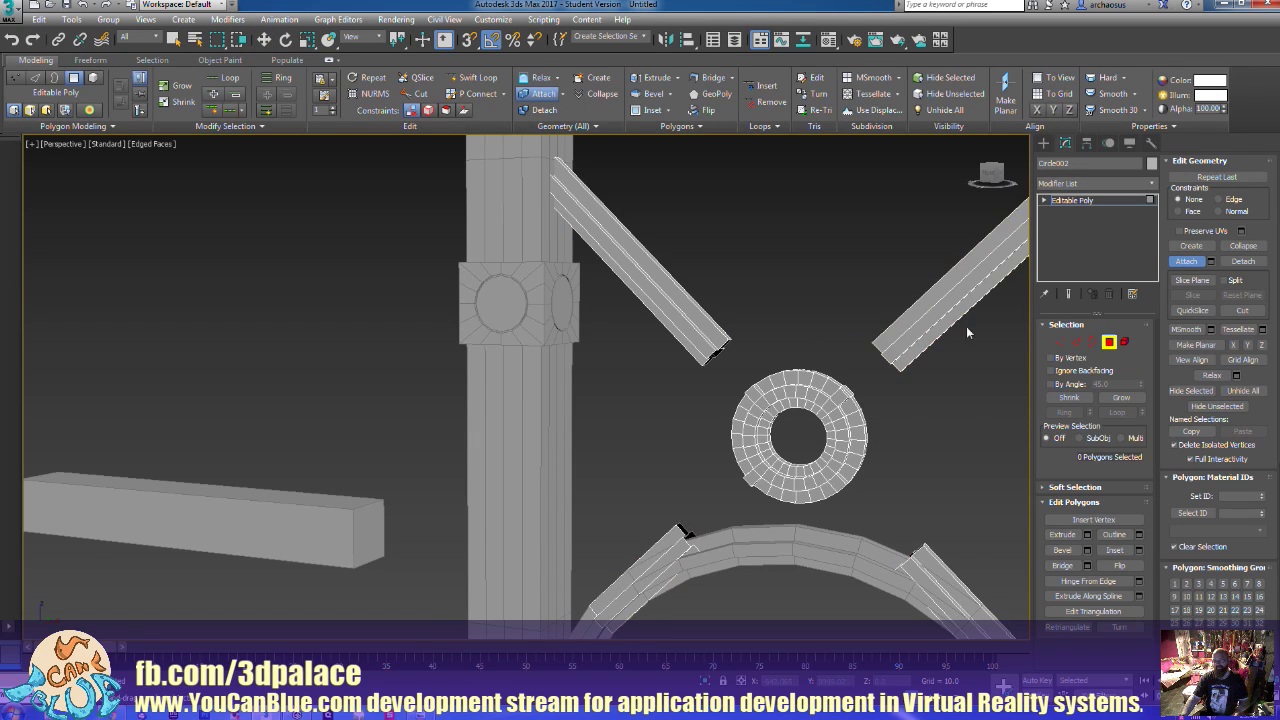
left_click(1186, 264)
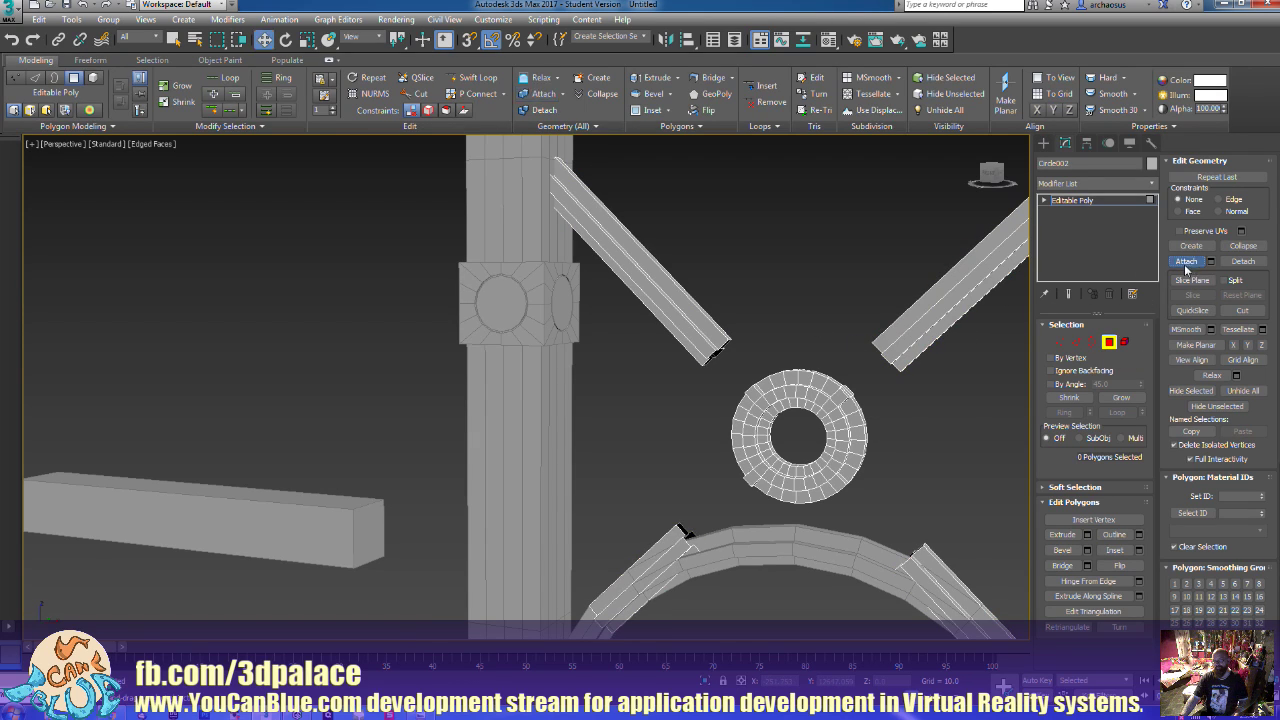
Bridge opposite border edges to close the open cross-shaped end of the upper-left strut facing the ring
mouse_move(766, 385)
middle_mouse_down("alt")
mouse_move(800, 373)
mouse_move(757, 366)
mouse_move(746, 403)
mouse_move(754, 418)
mouse_move(795, 416)
mouse_move(749, 384)
middle_mouse_up("alt")
scroll(771, 400, "up", 3)
scroll(753, 418, "up", 2)
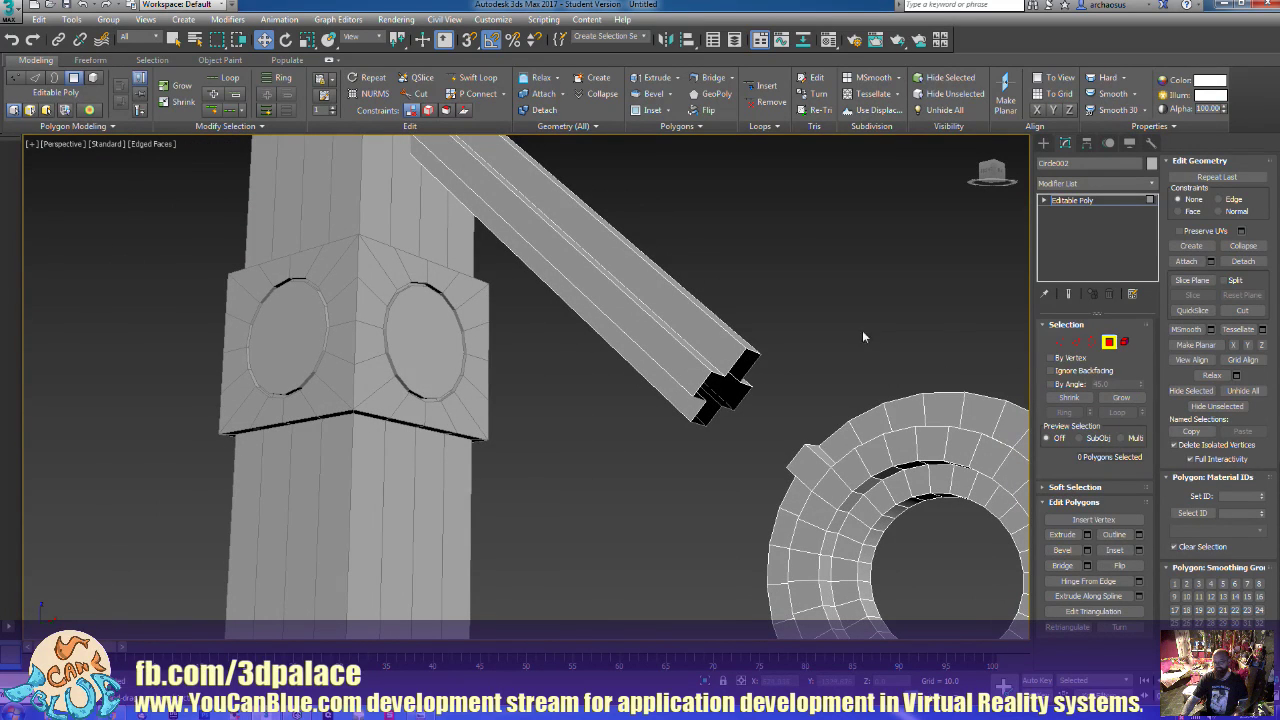
left_click(1077, 342)
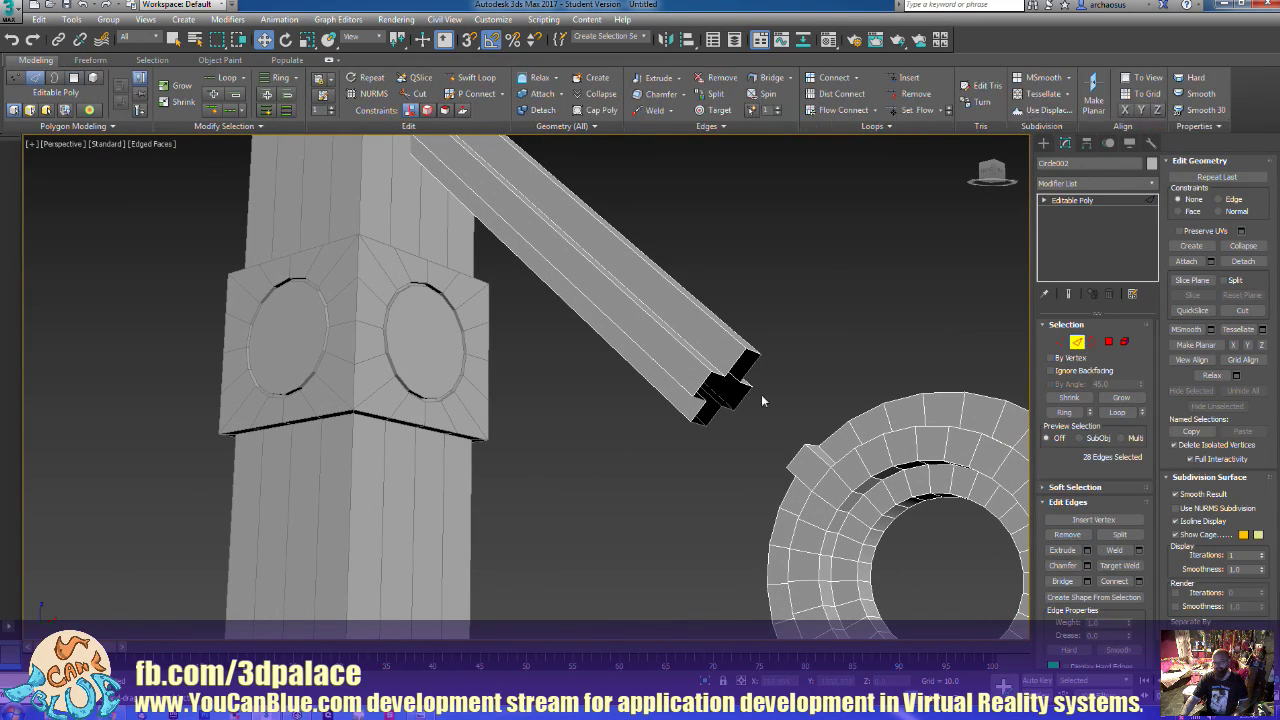
left_click(712, 418)
left_click(823, 392)
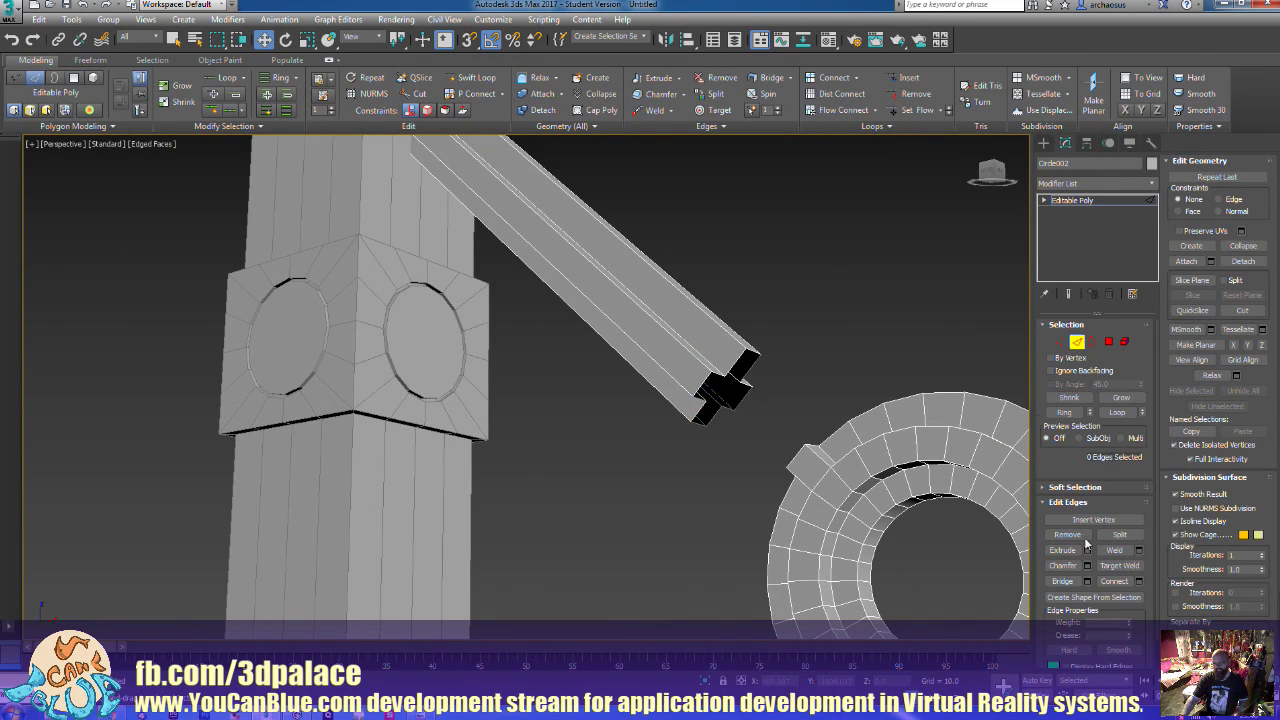
left_click(1062, 581)
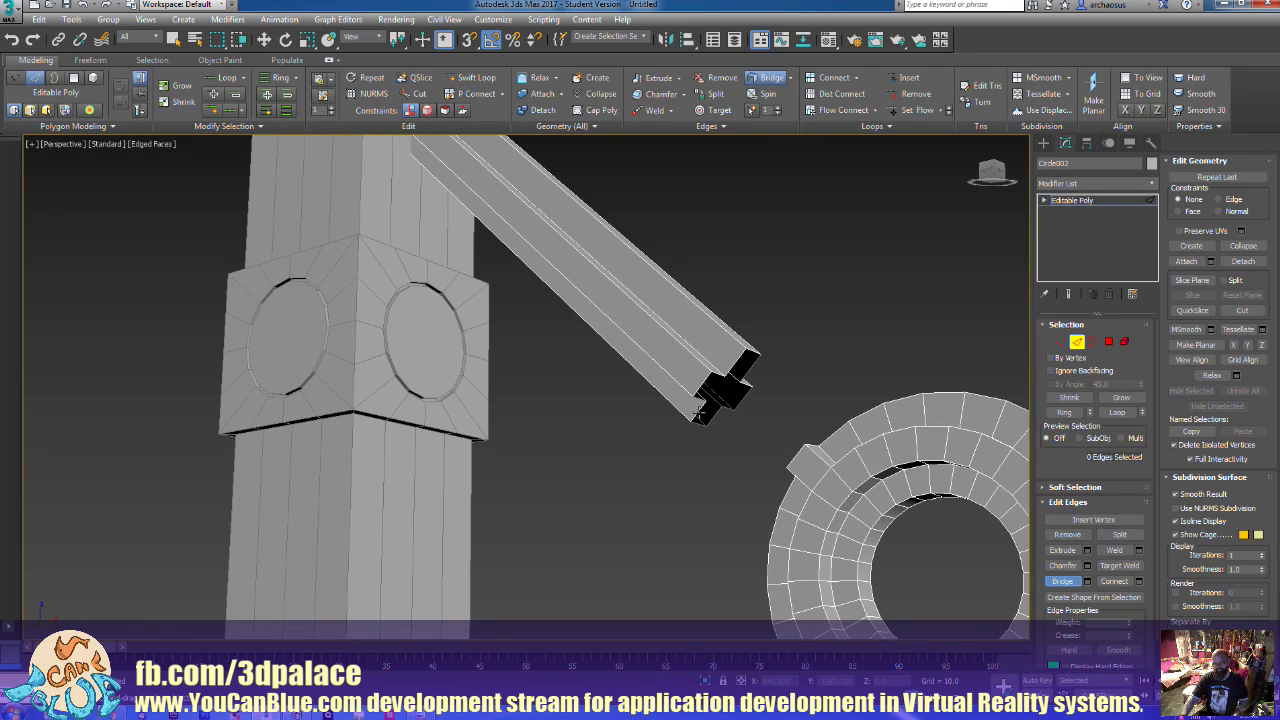
left_click(710, 417)
left_click(745, 374)
left_click(735, 365)
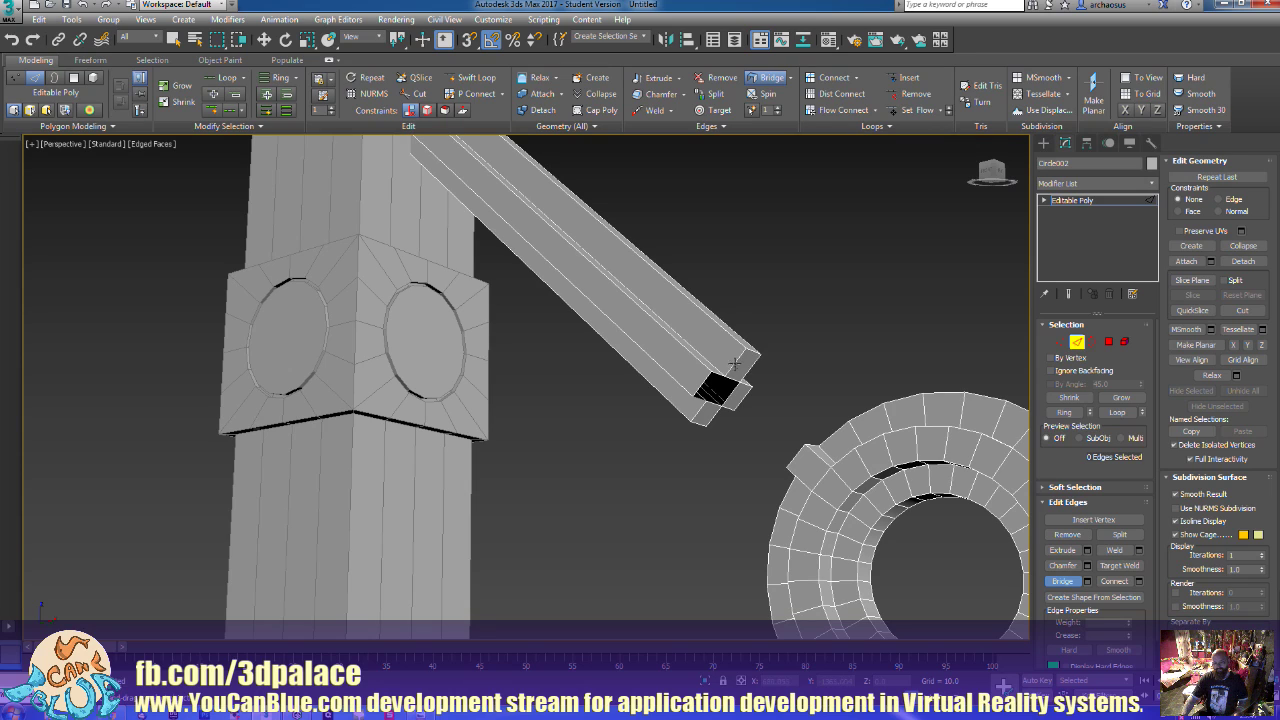
left_click(698, 396)
Bridge opposite border edges to close the open cross-shaped end of the upper-right strut facing the ring
scroll(724, 392, "down", 8)
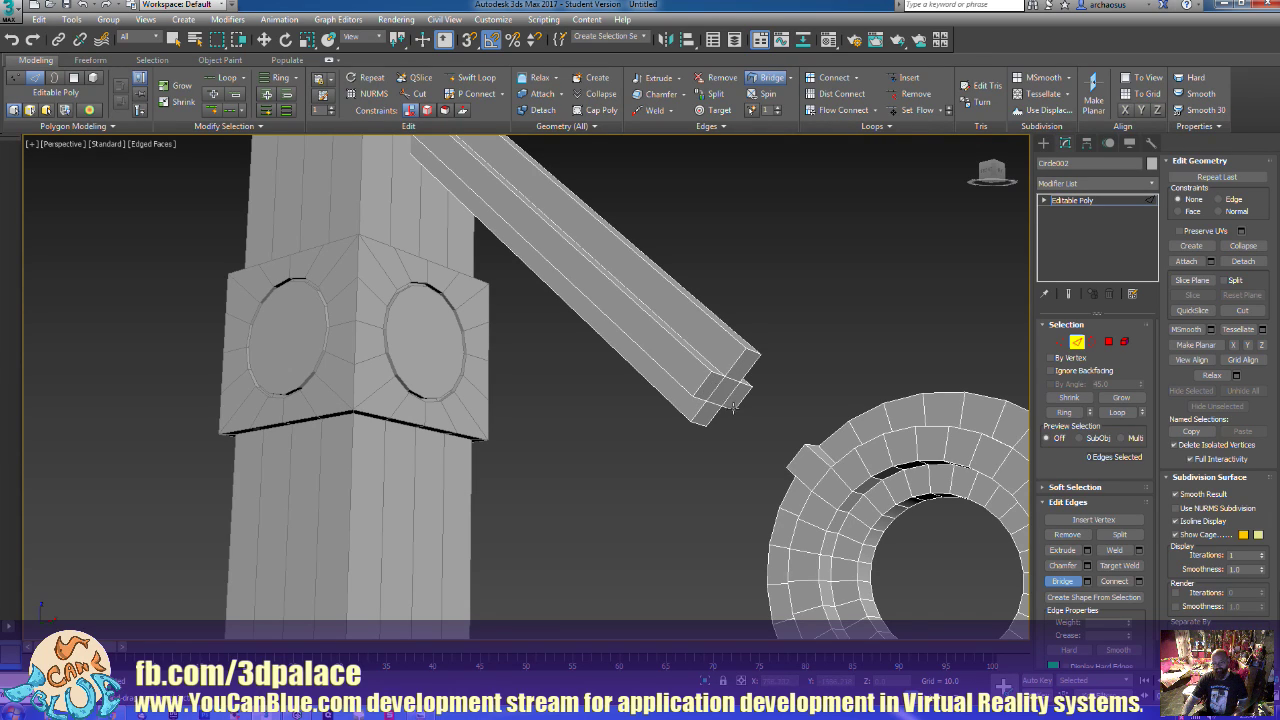
middle_click_drag(737, 500, 846, 428, "alt")
scroll(846, 428, "up", 5)
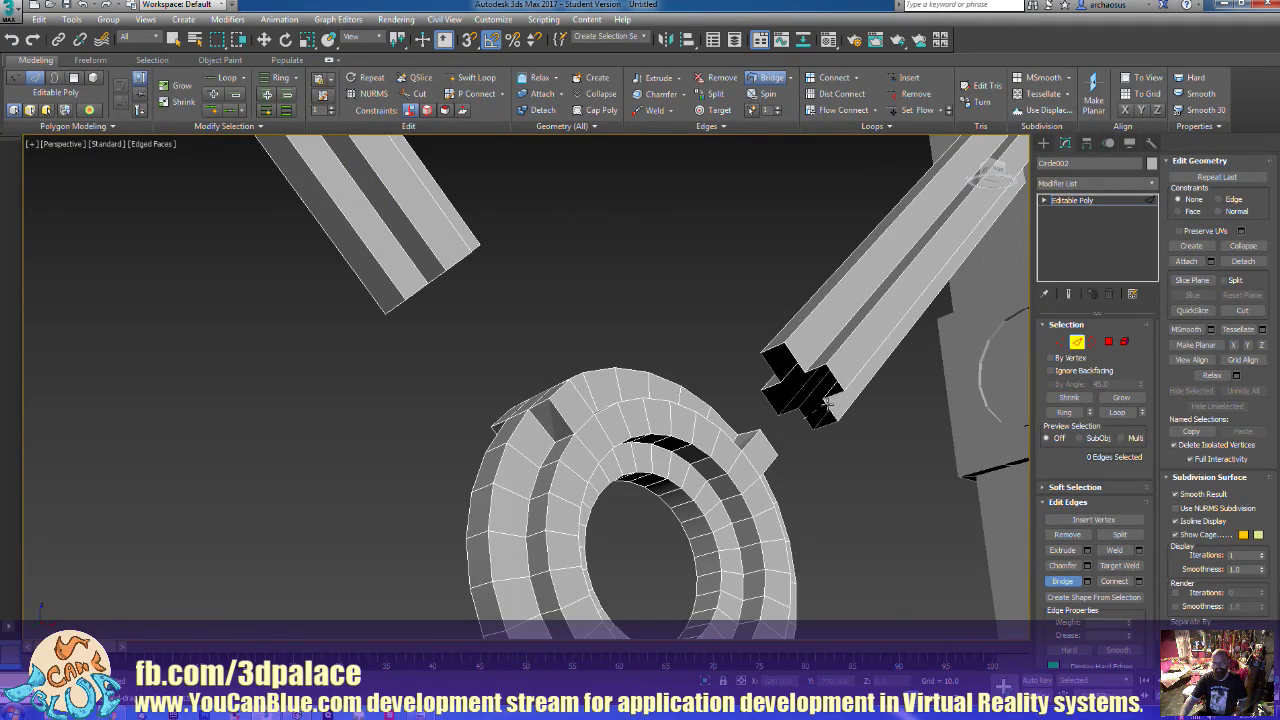
left_click(828, 401)
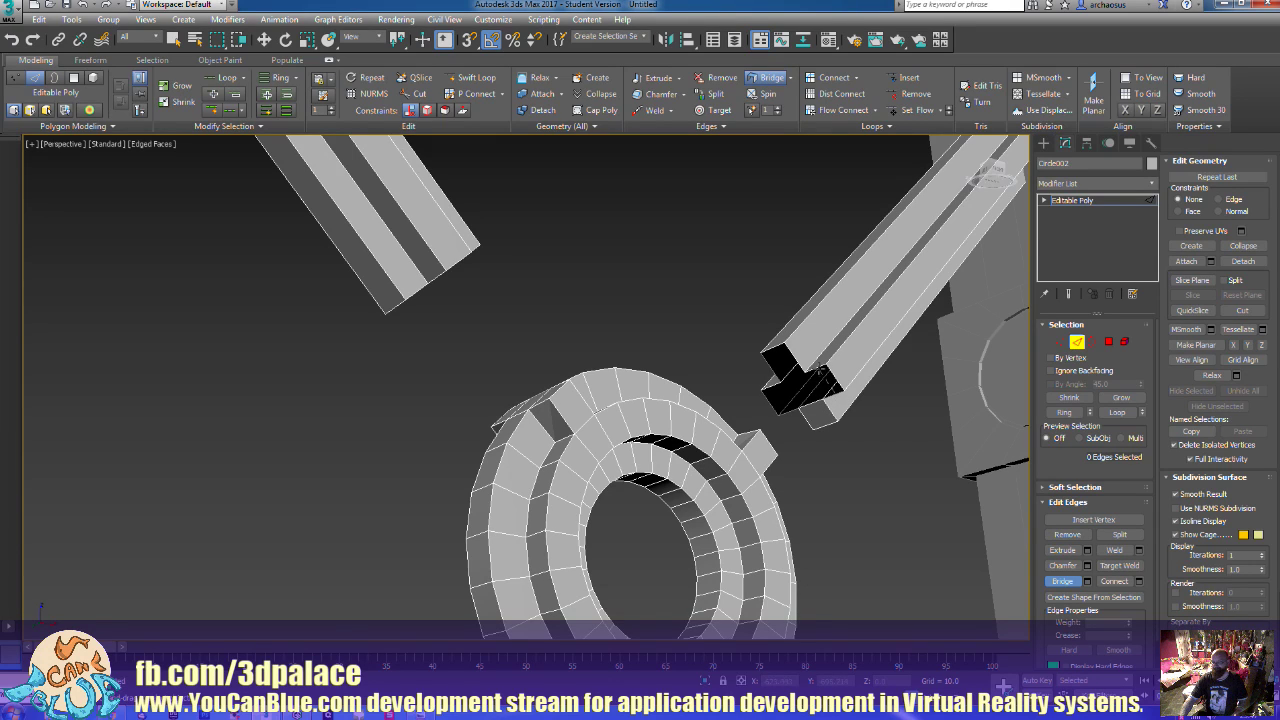
left_click(820, 370)
left_click(772, 369)
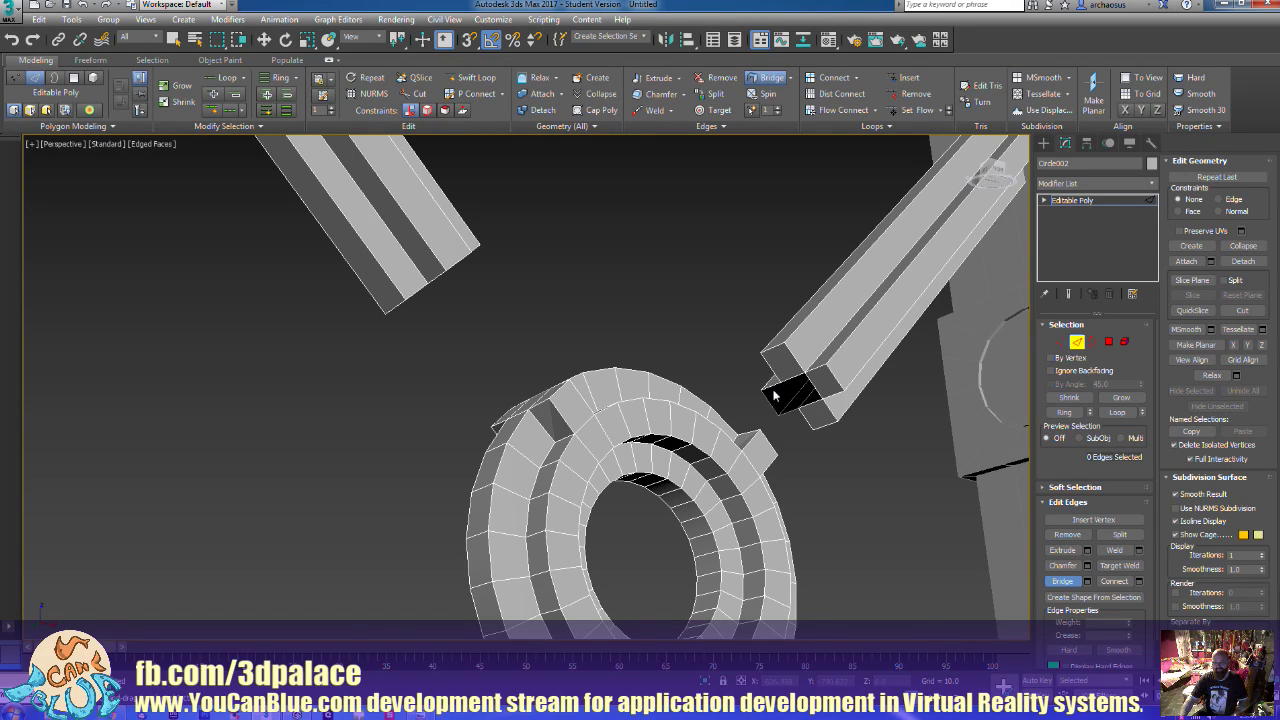
left_click(787, 402)
left_click(813, 386)
scroll(849, 425, "down", 3)
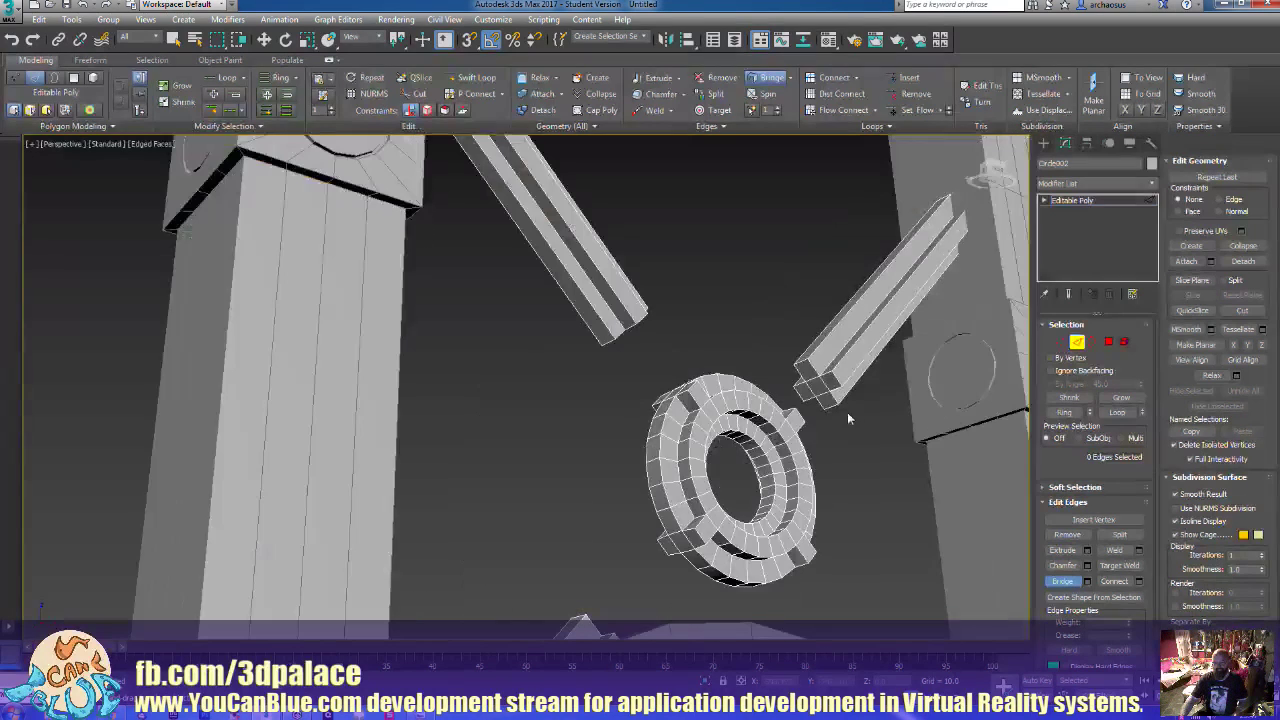
Isolate the combined ring and strut object from the rest of the scene
key("w")
right_click(852, 364)
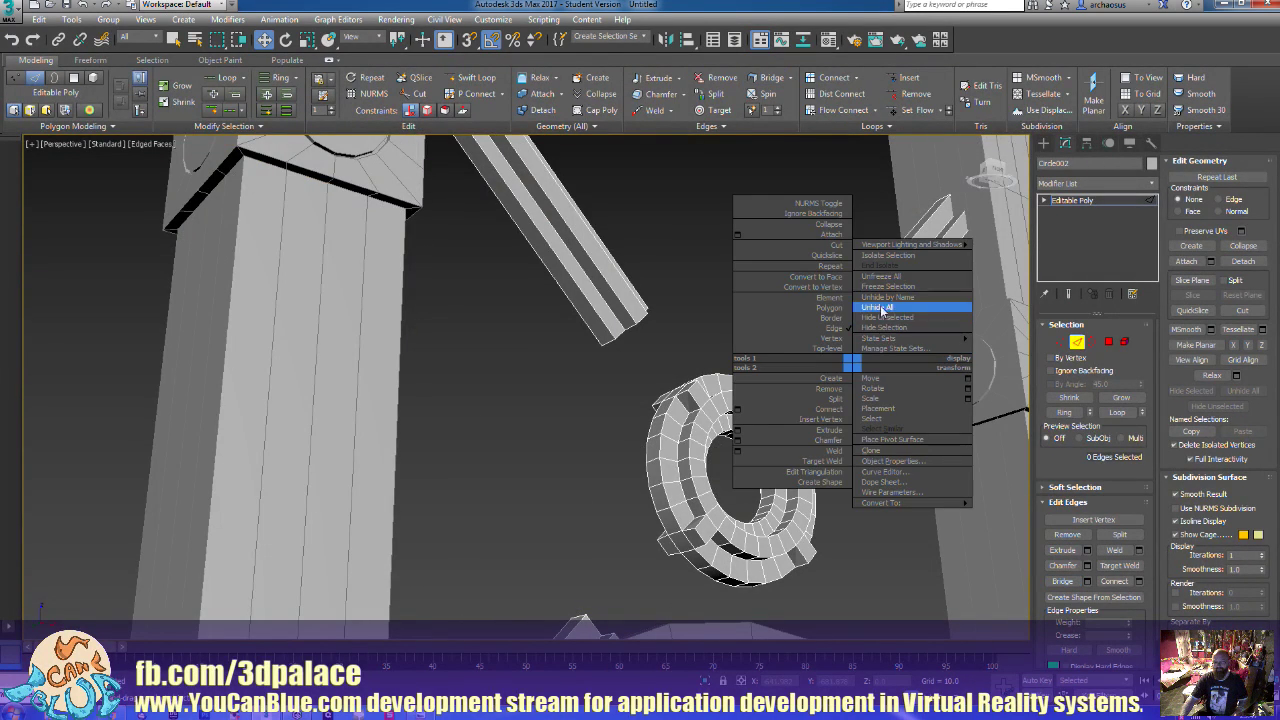
left_click(892, 257)
Bridge opposite border edges to close the open cross-shaped end of the lower-right strut facing the ring
middle_click_drag(871, 466, 855, 426)
middle_click_drag(713, 419, 716, 479, "alt")
scroll(752, 483, "up", 4)
middle_click_drag(625, 463, 905, 517)
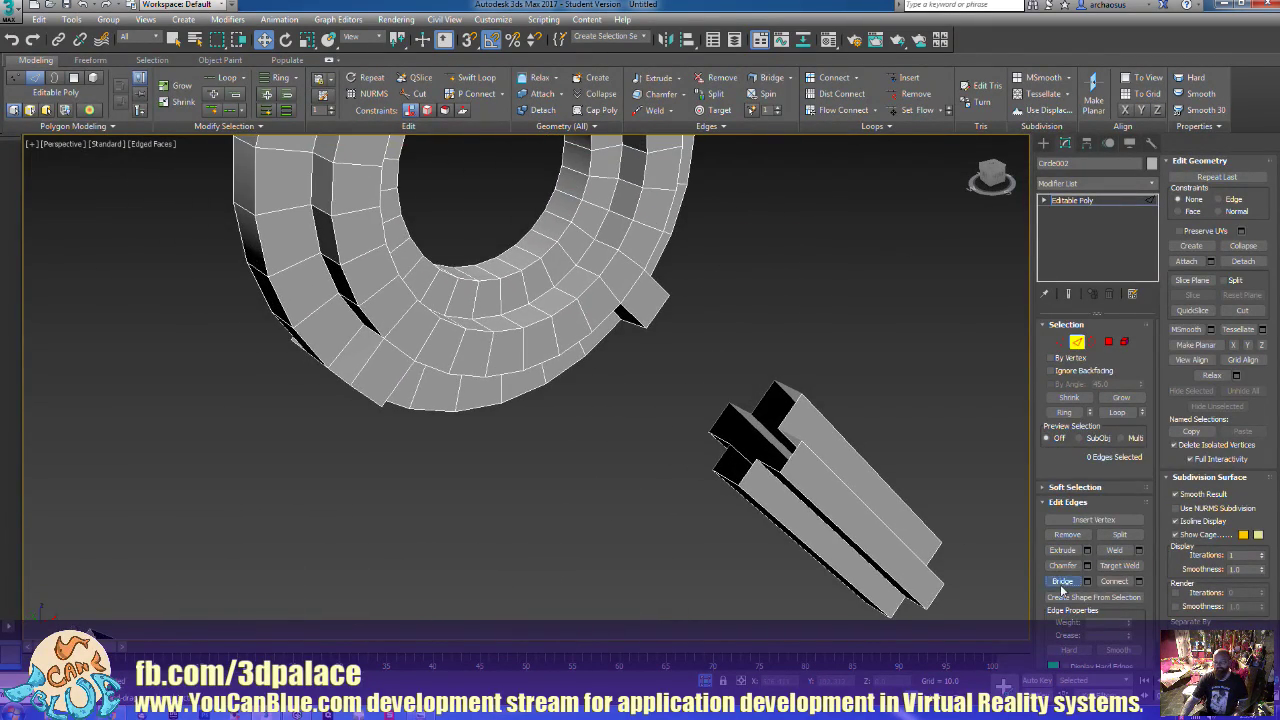
left_click(1062, 582)
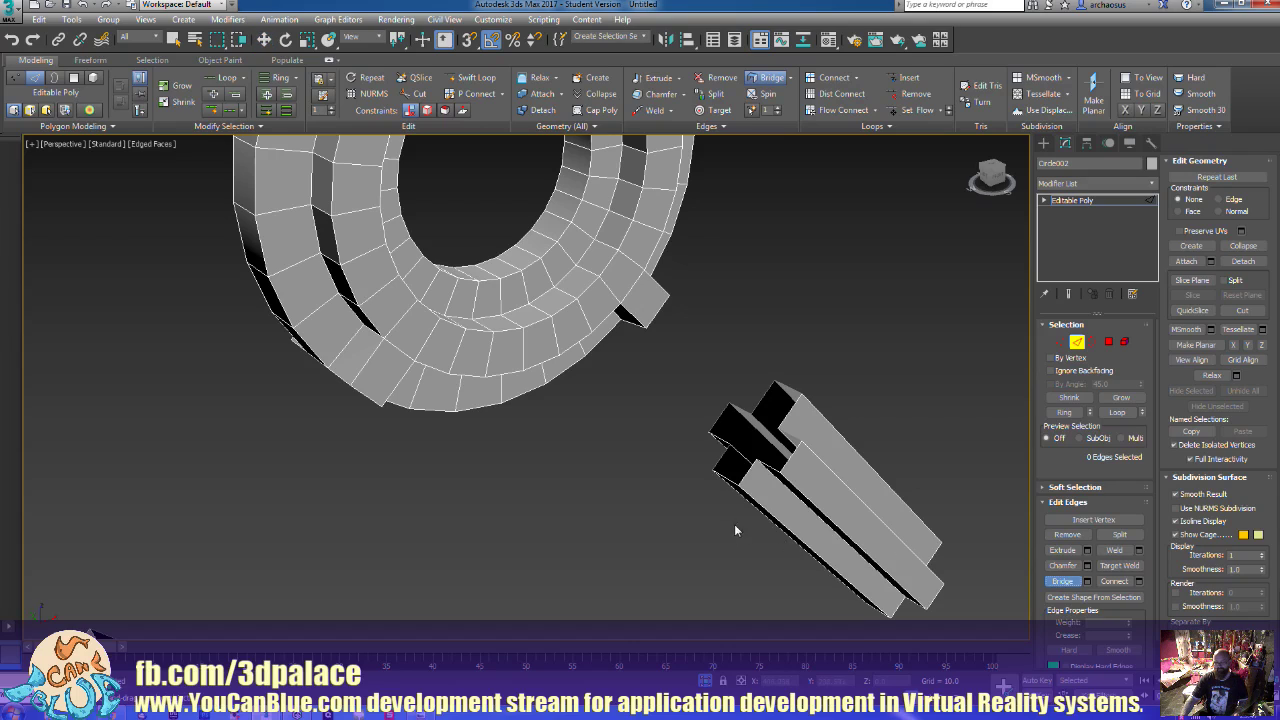
left_click(741, 470)
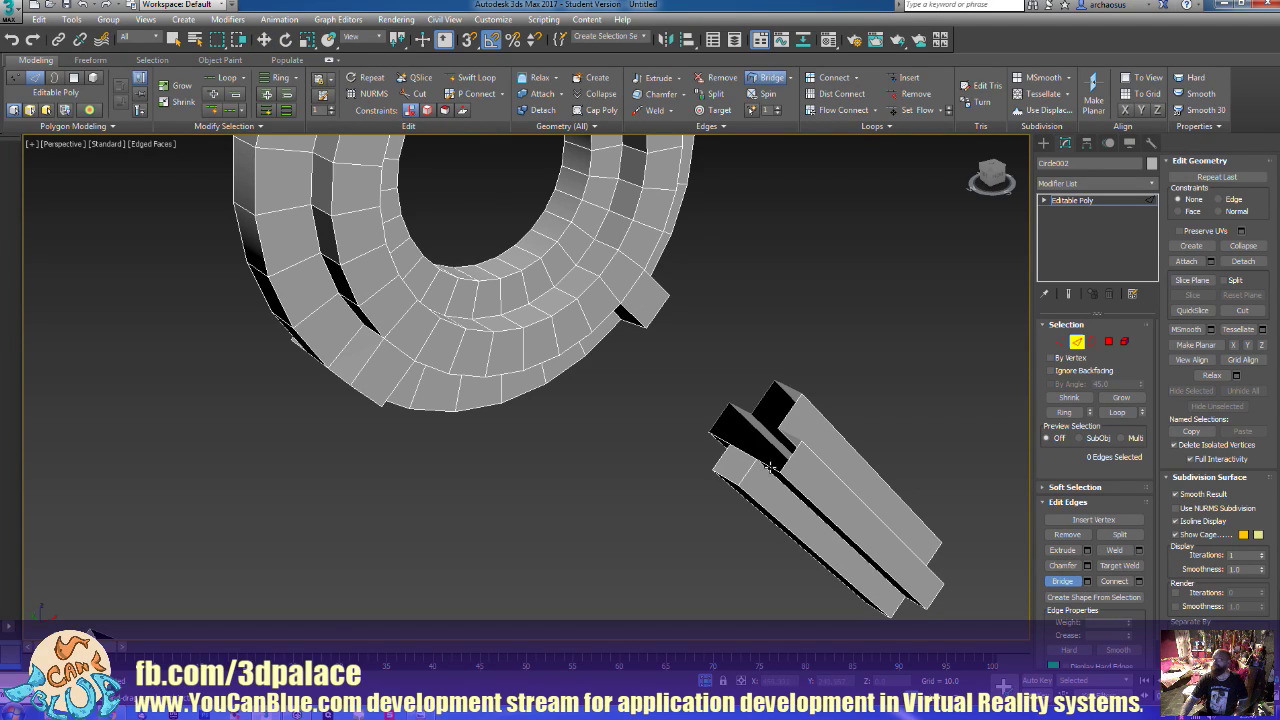
left_click(795, 437)
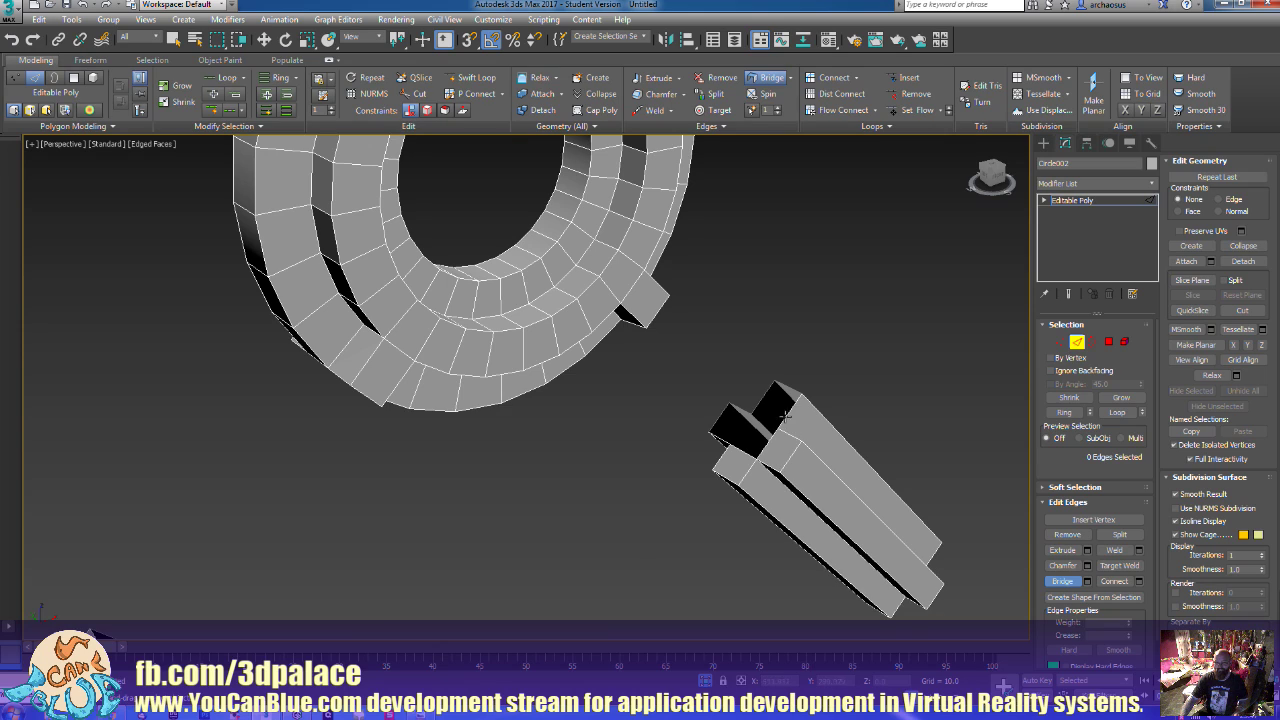
left_click(762, 398)
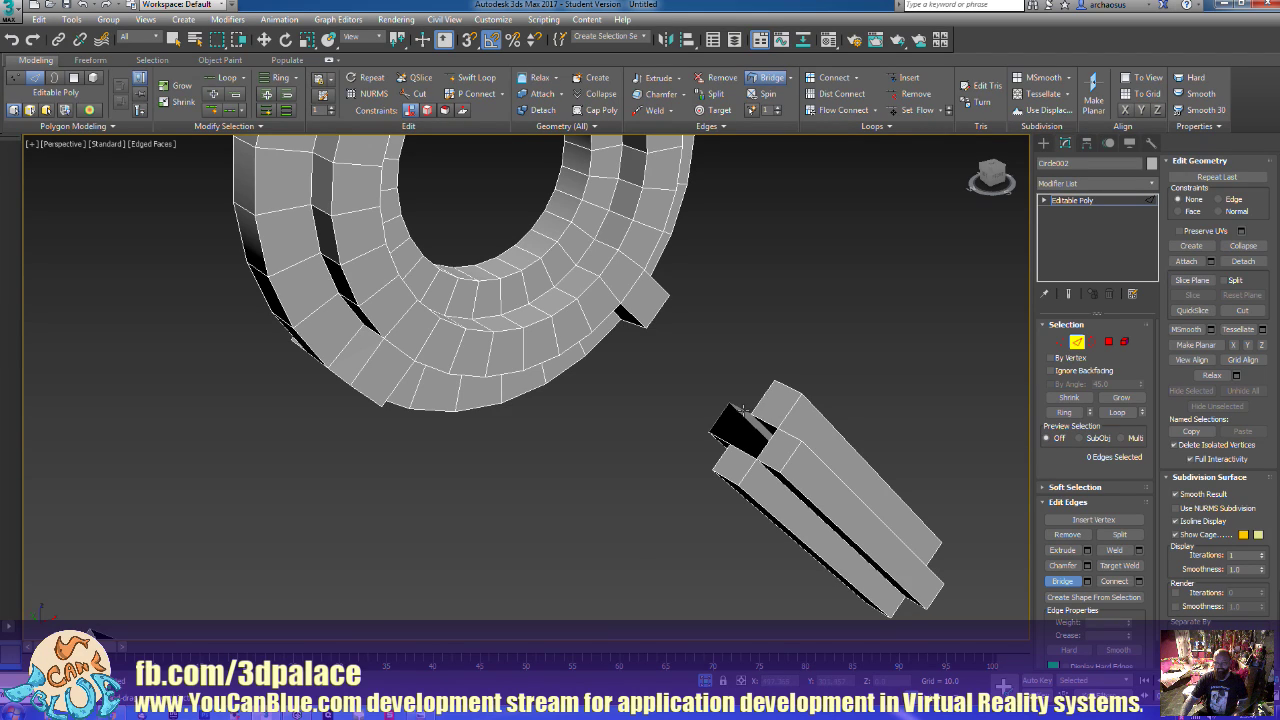
left_click(720, 437)
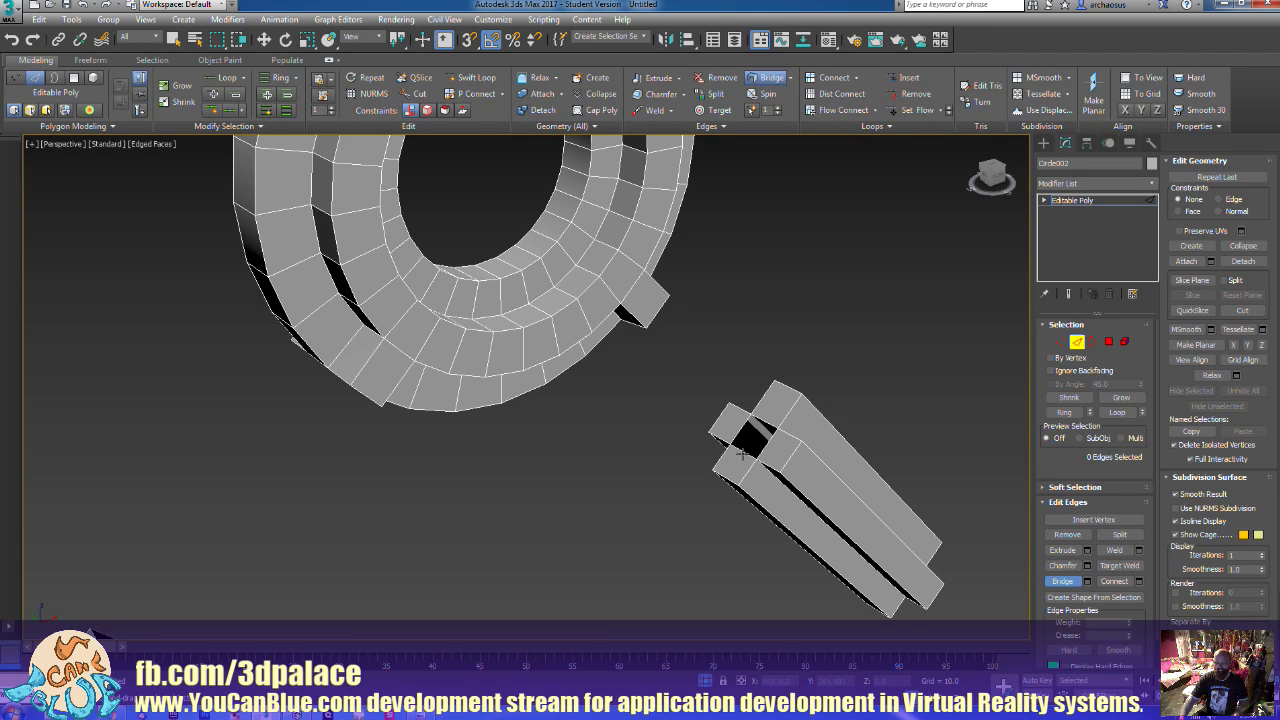
left_click(766, 423)
Bridge opposite border edges to close the open cross-shaped end of the lower-left strut, then leave Bridge mode
scroll(666, 504, "down", 5)
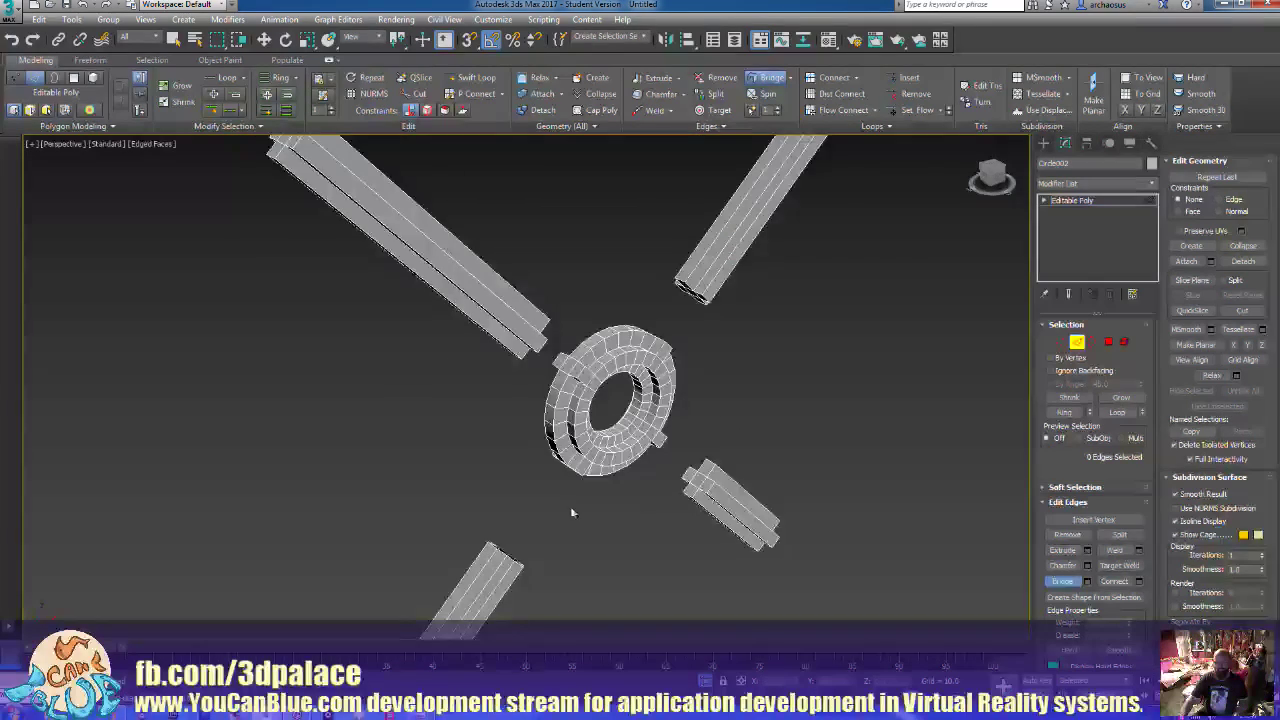
middle_click_drag(570, 506, 716, 506)
scroll(742, 488, "up", 3)
scroll(716, 507, "up", 4)
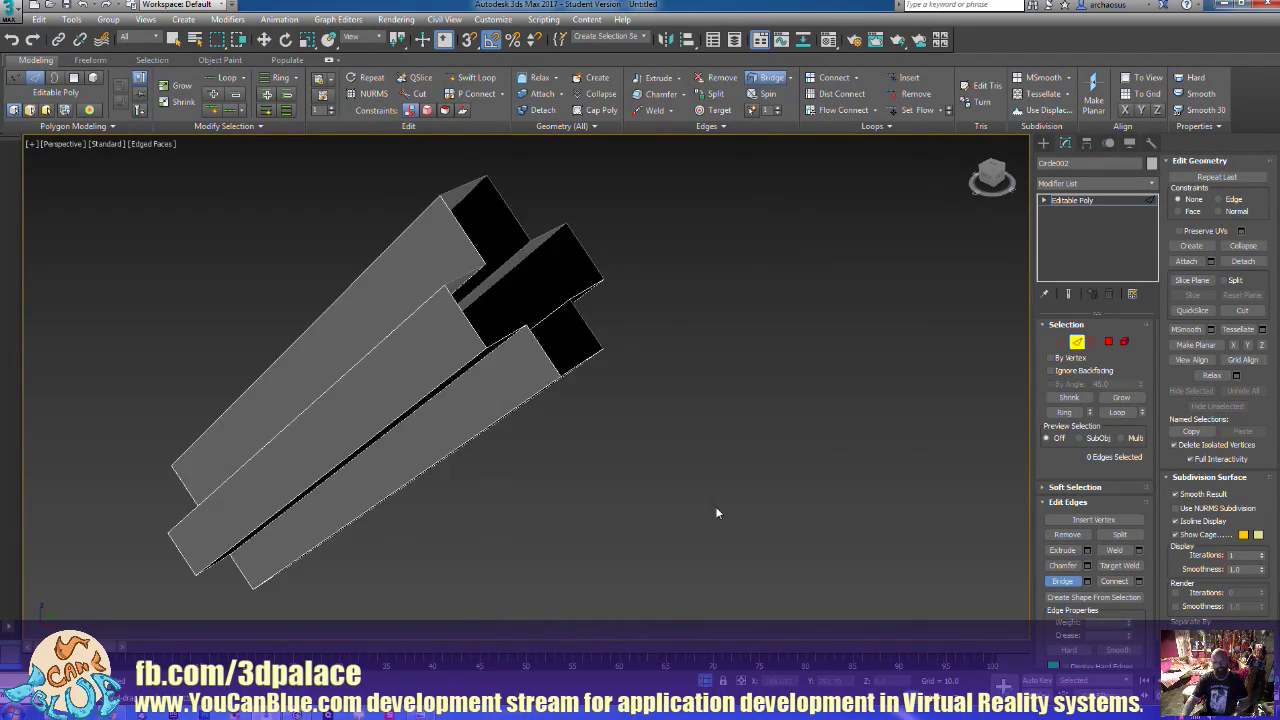
middle_click_drag(668, 415, 700, 518)
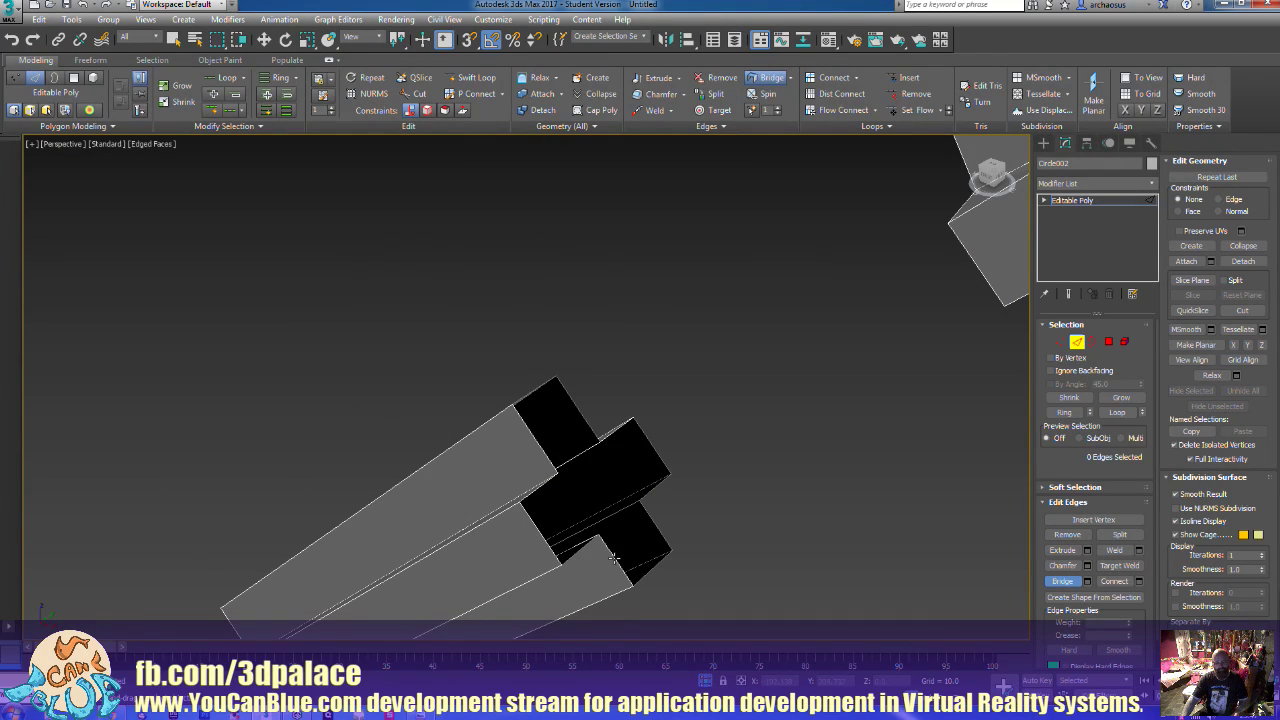
left_click(653, 529)
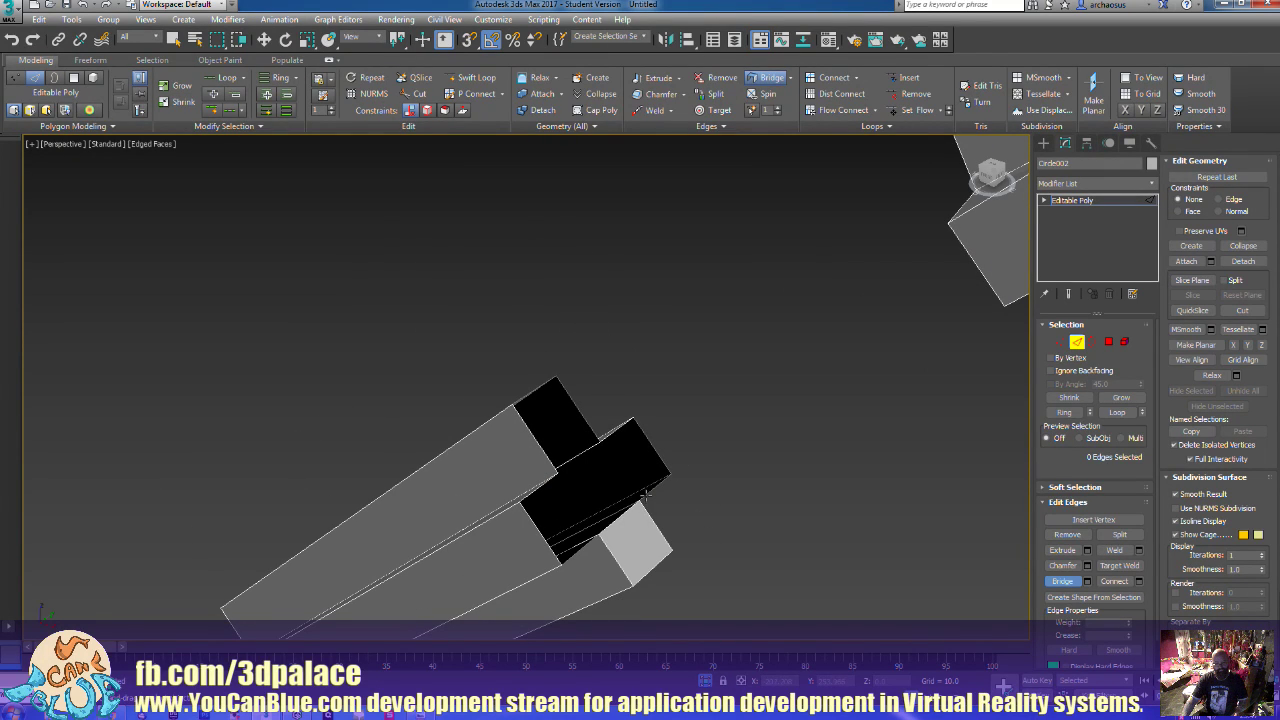
left_click(620, 436)
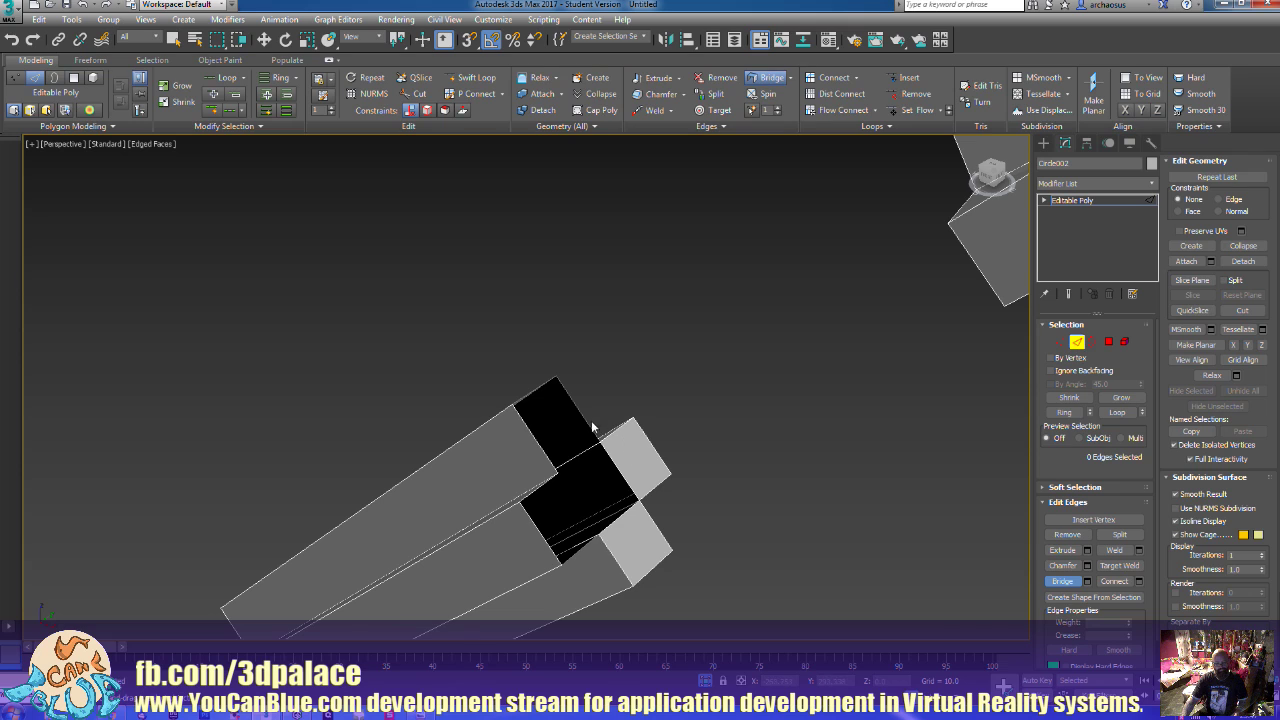
left_click(541, 488)
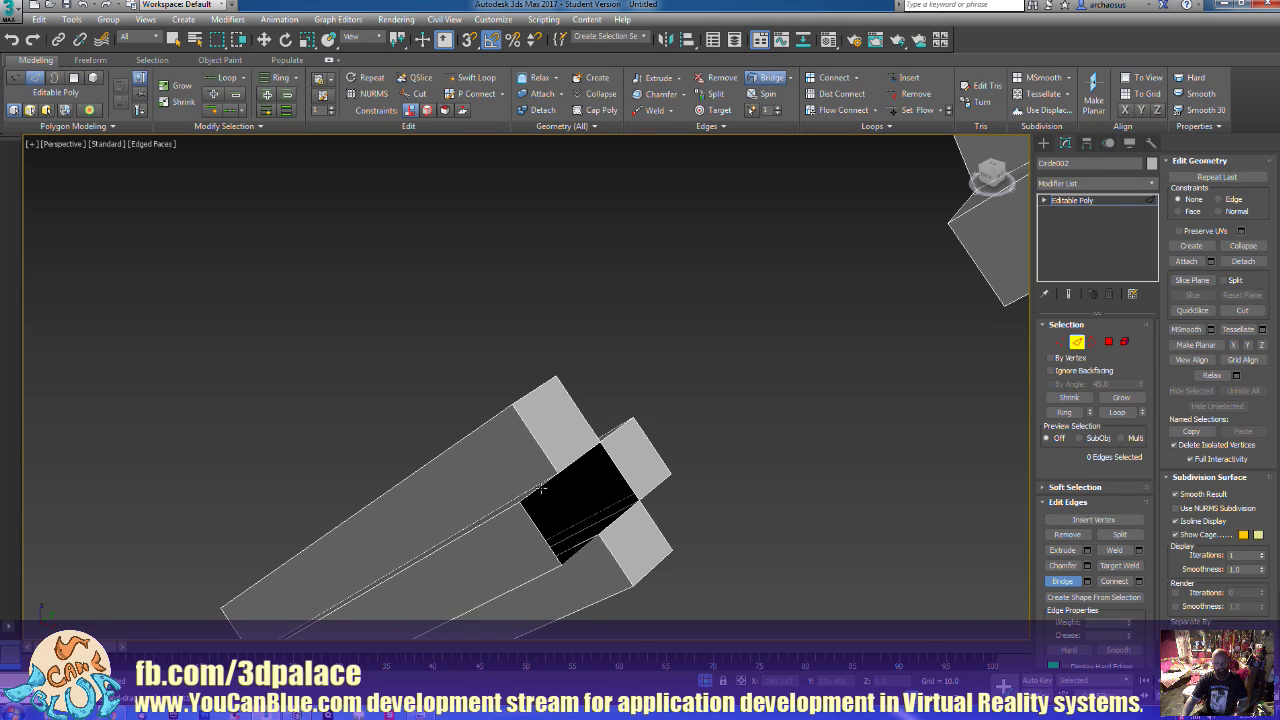
left_click(570, 555)
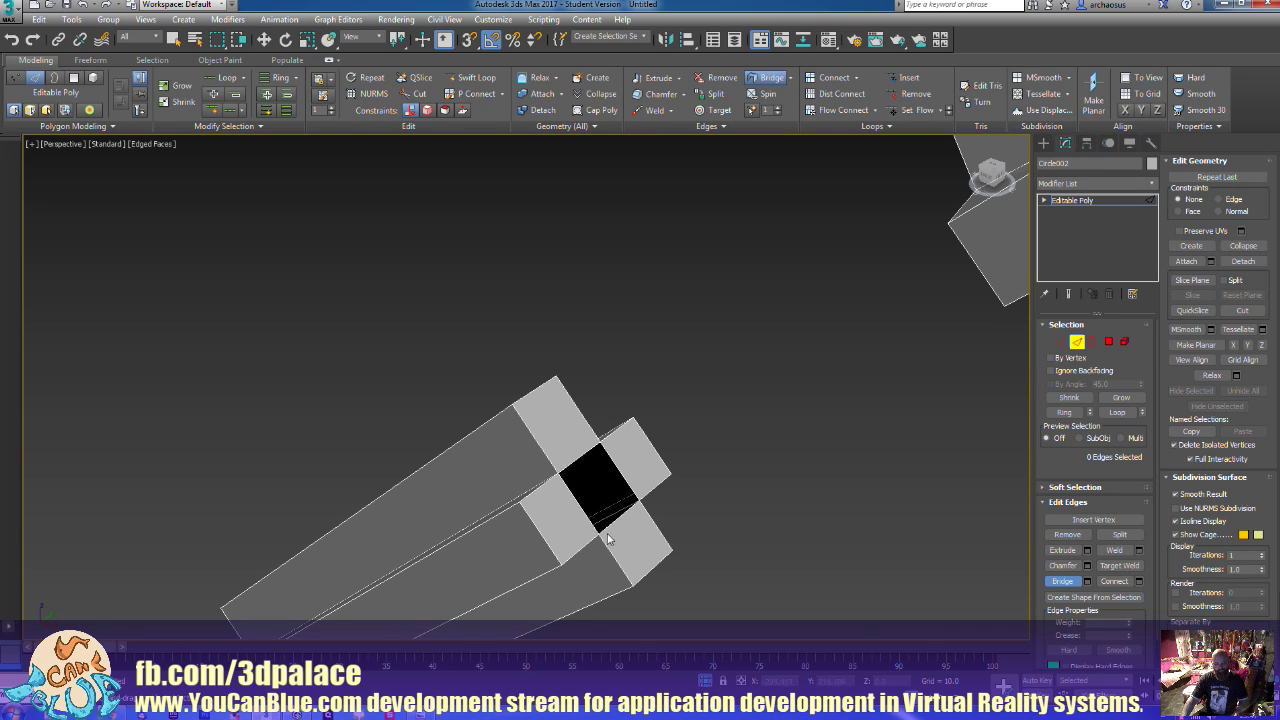
left_click(632, 488)
scroll(632, 488, "down", 3)
right_click(737, 518)
Bridge the five cross-shaped polygons around the ring's lower-left tab to the five end polygons of the lower-left strut
middle_click_drag(722, 519, 759, 476, "alt")
middle_click_drag(762, 546, 759, 517)
scroll(759, 517, "down", 2)
middle_click_drag(770, 571, 780, 488)
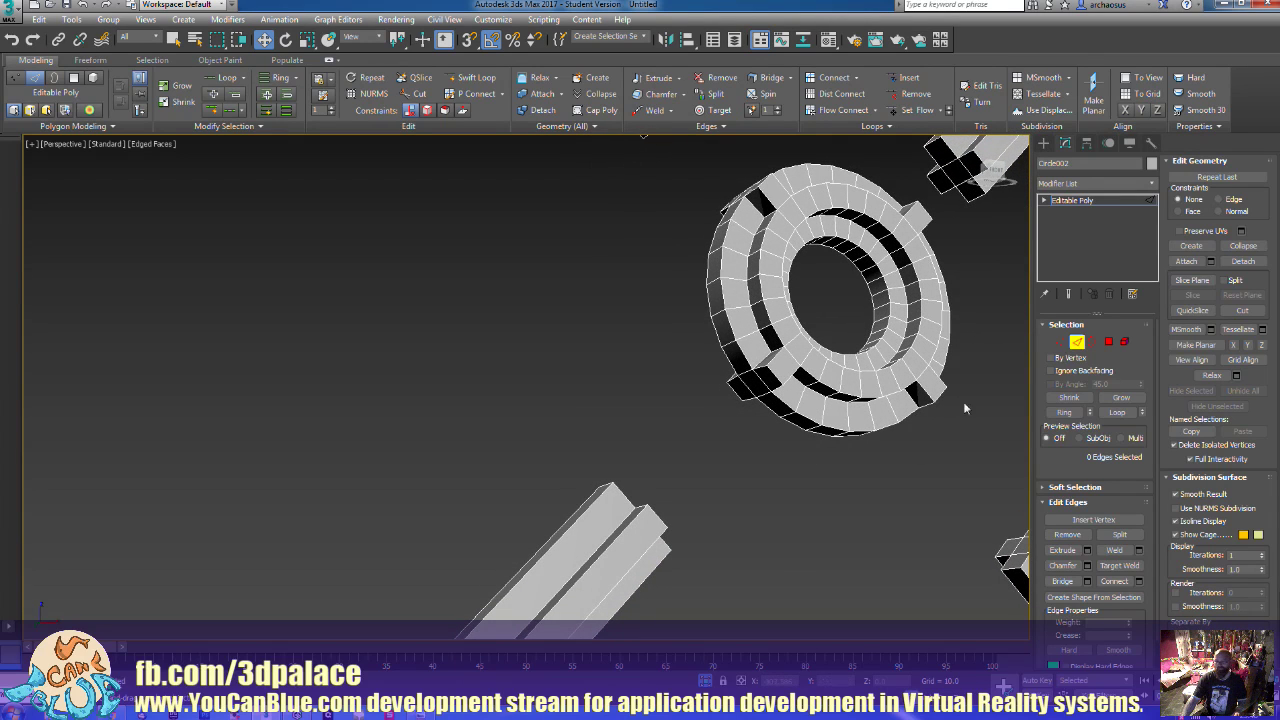
left_click(1108, 342)
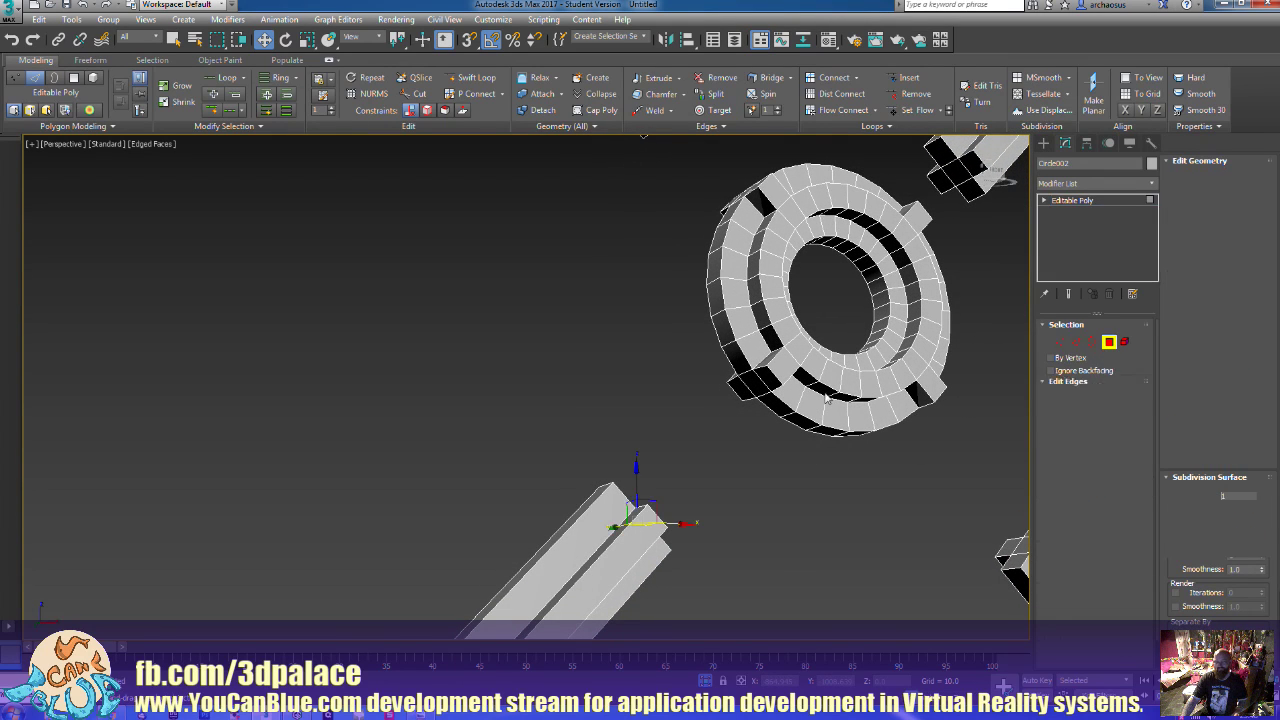
left_click(734, 360)
left_click(748, 380, "ctrl")
left_click(741, 392, "ctrl")
left_click(772, 404, "ctrl")
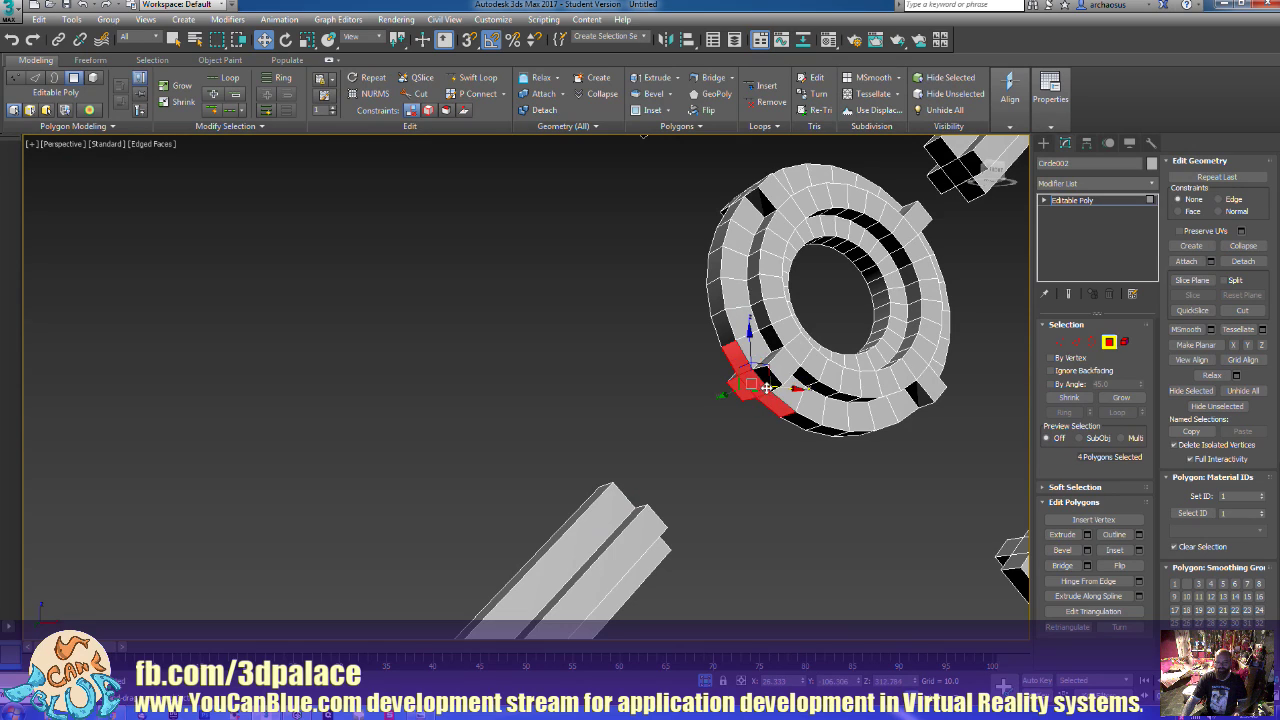
left_click(760, 372, "ctrl")
middle_click_drag(791, 500, 732, 508, "alt")
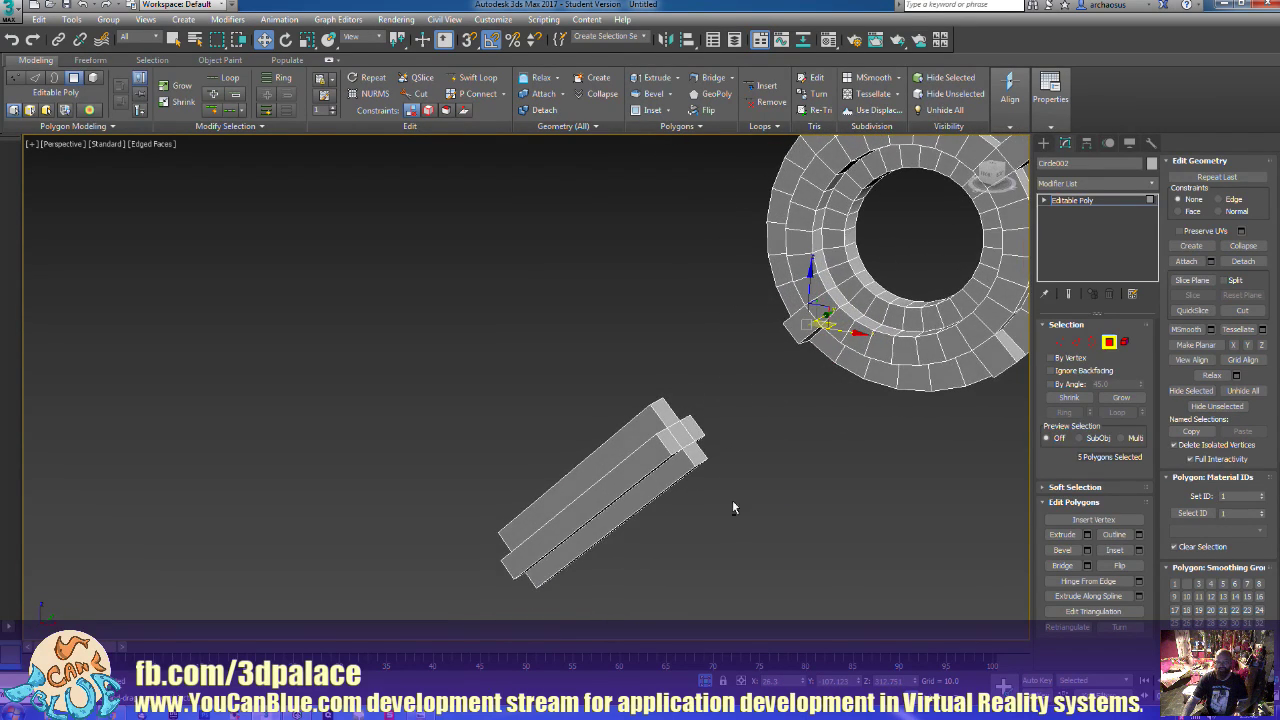
left_click(668, 414, "ctrl")
left_click(669, 438, "ctrl")
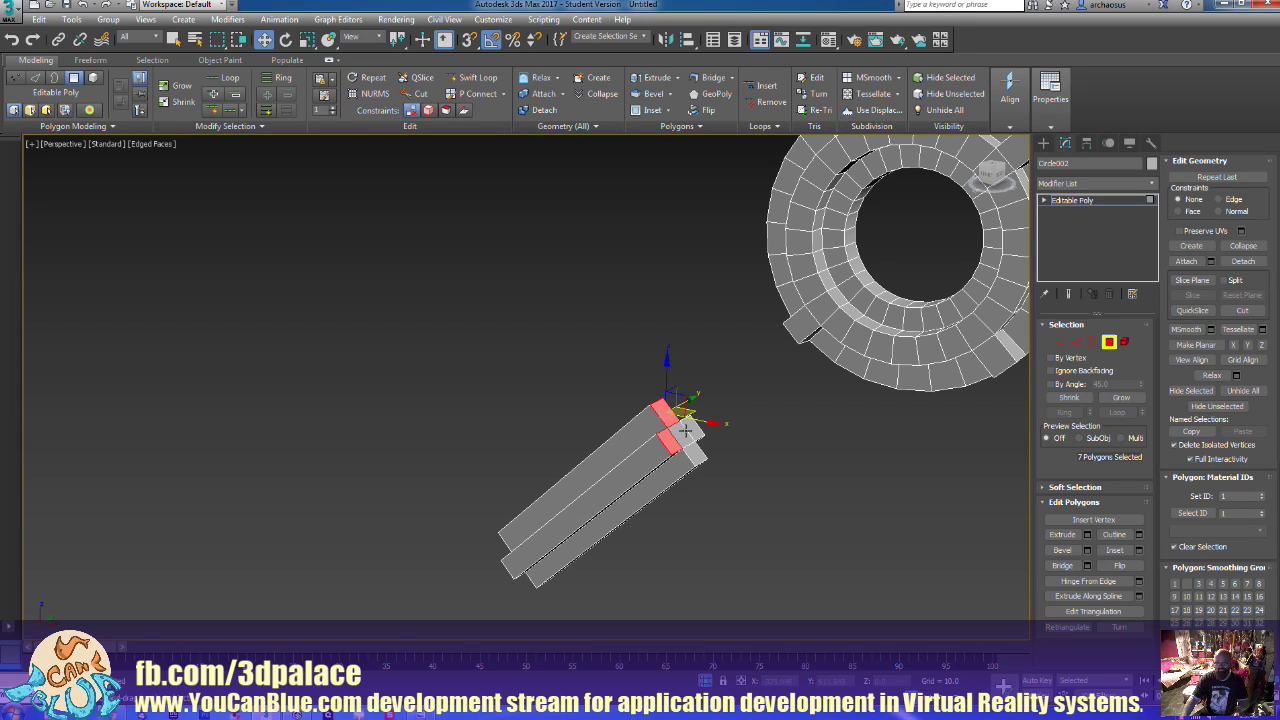
left_click(688, 432, "ctrl")
left_click(695, 424, "ctrl")
left_click(694, 450, "ctrl")
middle_click_drag(715, 478, 837, 466, "alt")
left_click(1062, 565)
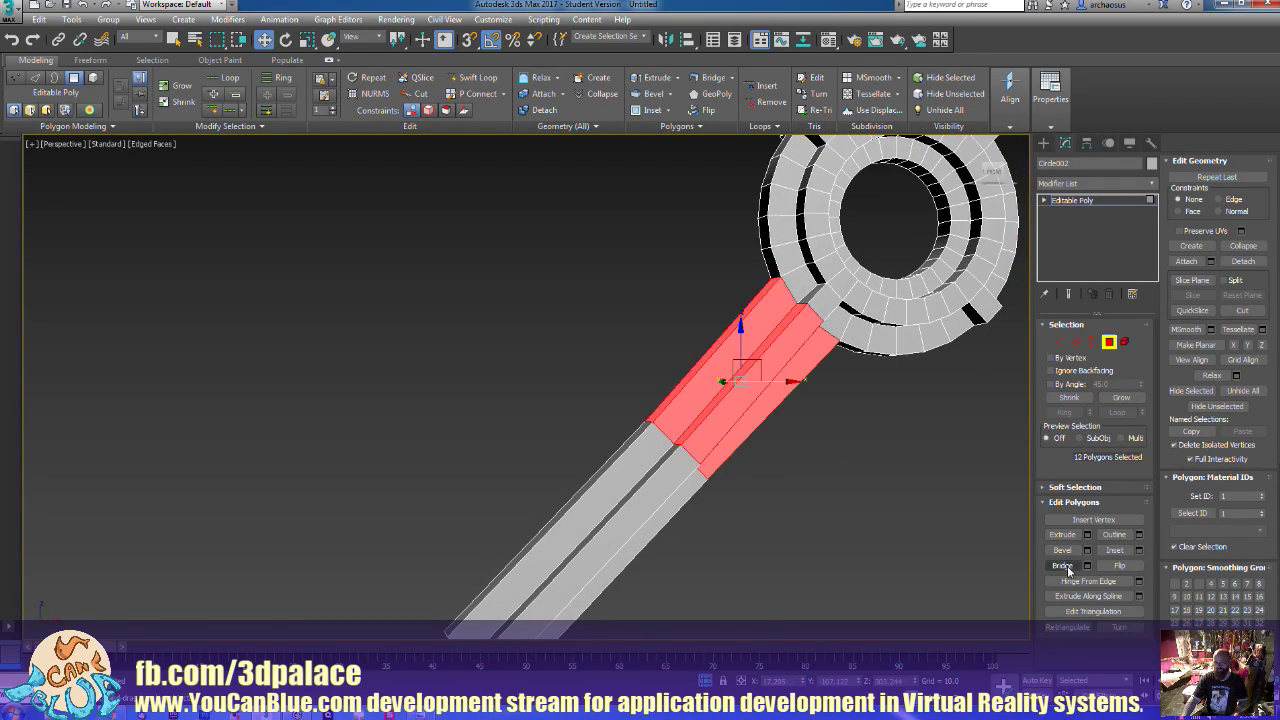
mouse_move(841, 531)
middle_mouse_down("alt")
mouse_move(823, 544)
mouse_move(829, 555)
mouse_move(832, 545)
middle_mouse_up("alt")
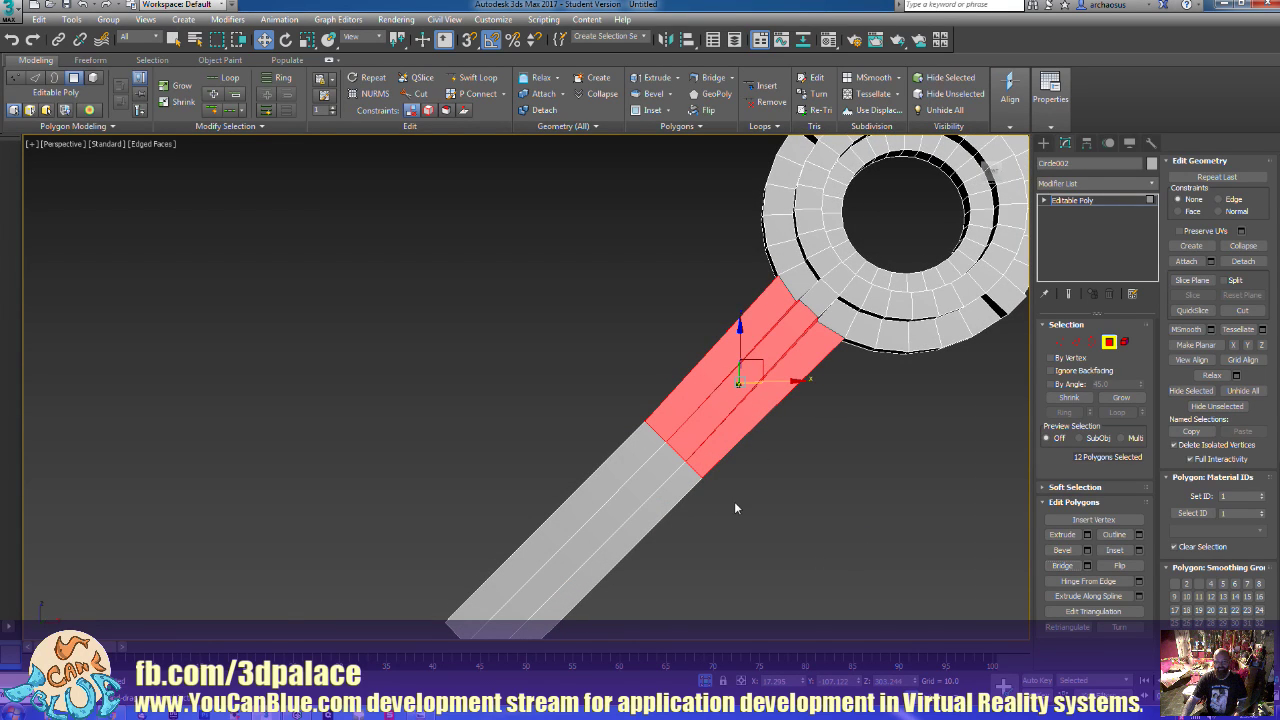
middle_click_drag(861, 535, 989, 414, "alt")
Remove the edge loop, including its vertices, where the lower-left strut meets its new bridged section
key("1")
key("2")
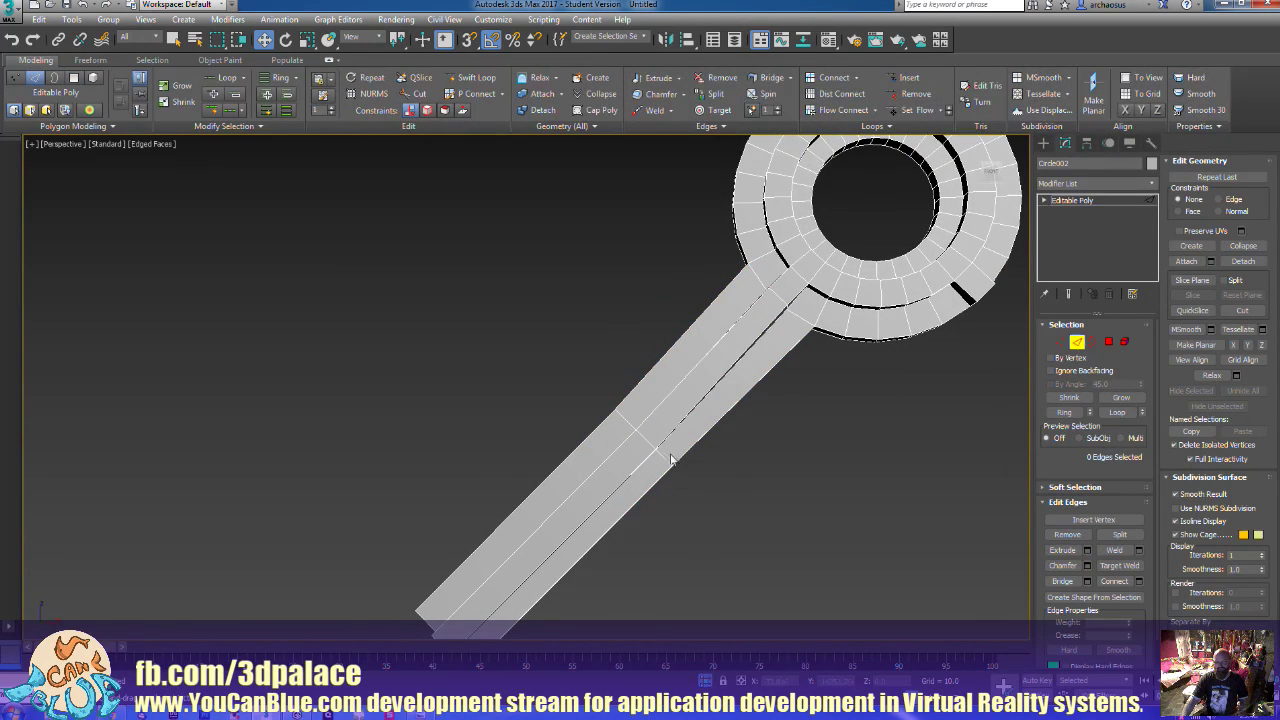
middle_click_drag(721, 537, 694, 522, "alt")
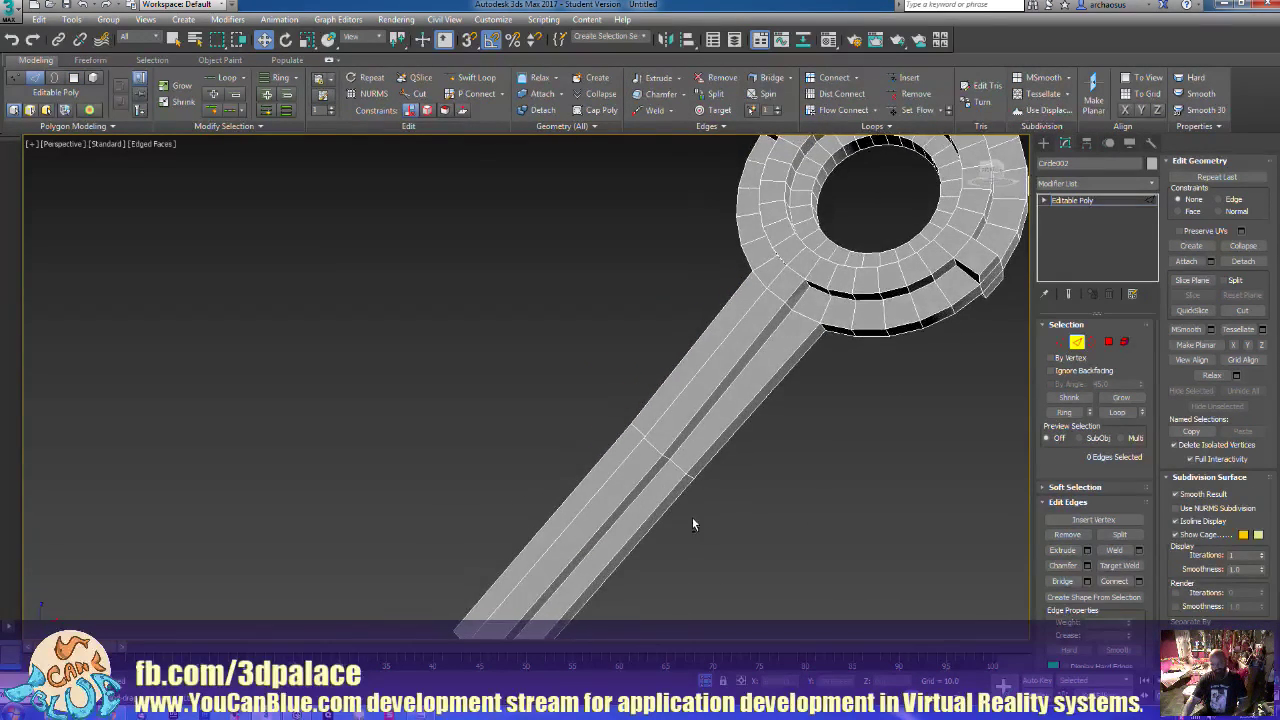
left_click(680, 470)
double_click(680, 470)
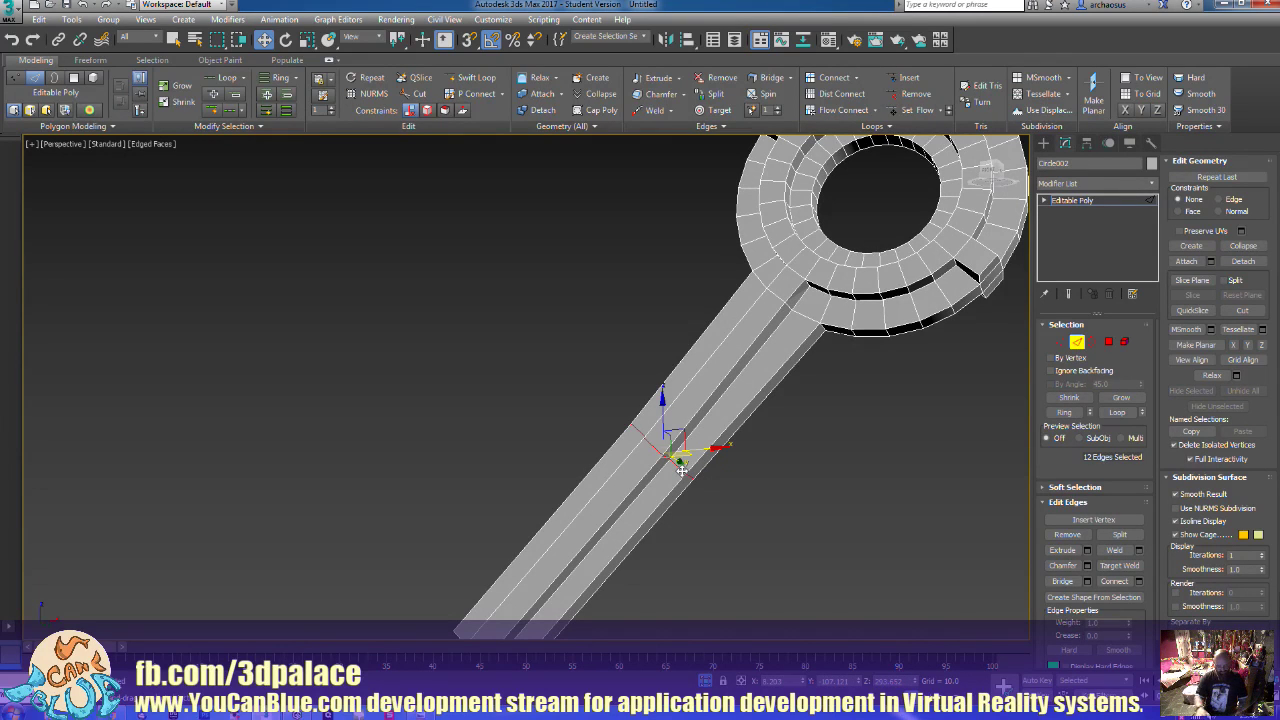
key("ctrl+BackSpace")
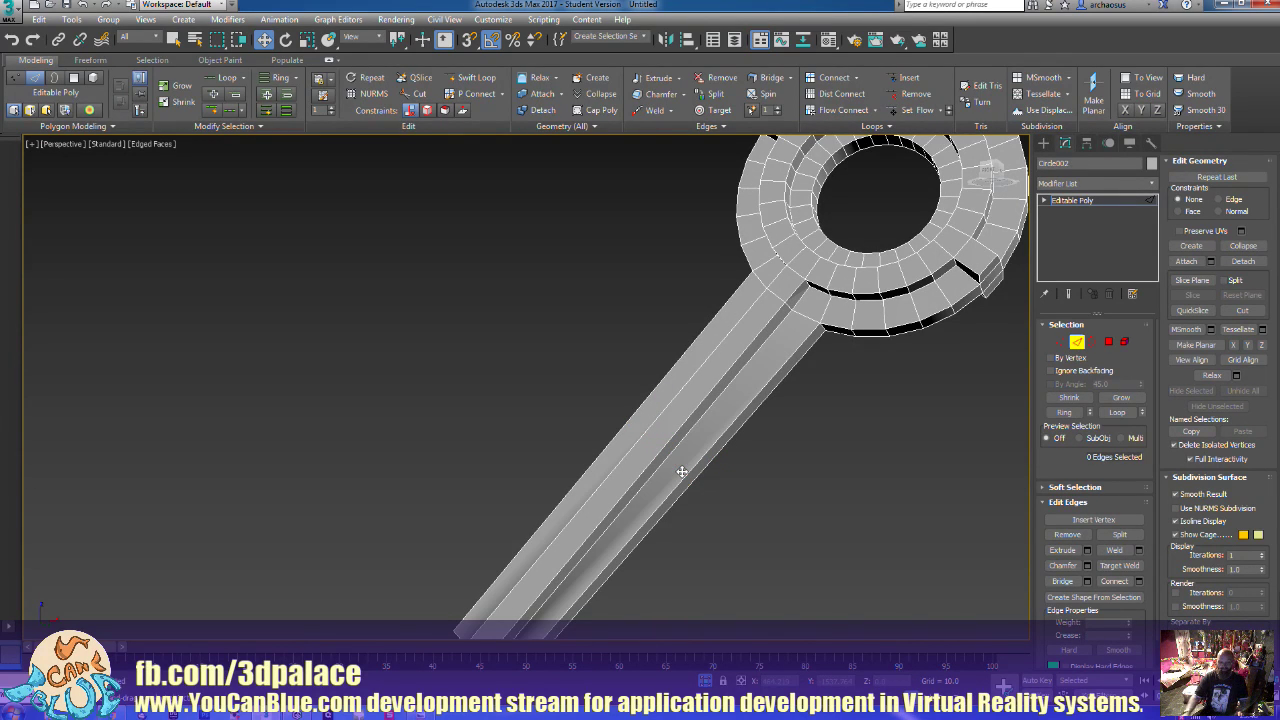
Bridge the five end polygons of the upper-left strut to the cross-shaped polygons around the ring's upper-left tab
scroll(790, 482, "down", 3)
middle_click_drag(774, 477, 800, 492, "alt")
scroll(810, 488, "up", 4)
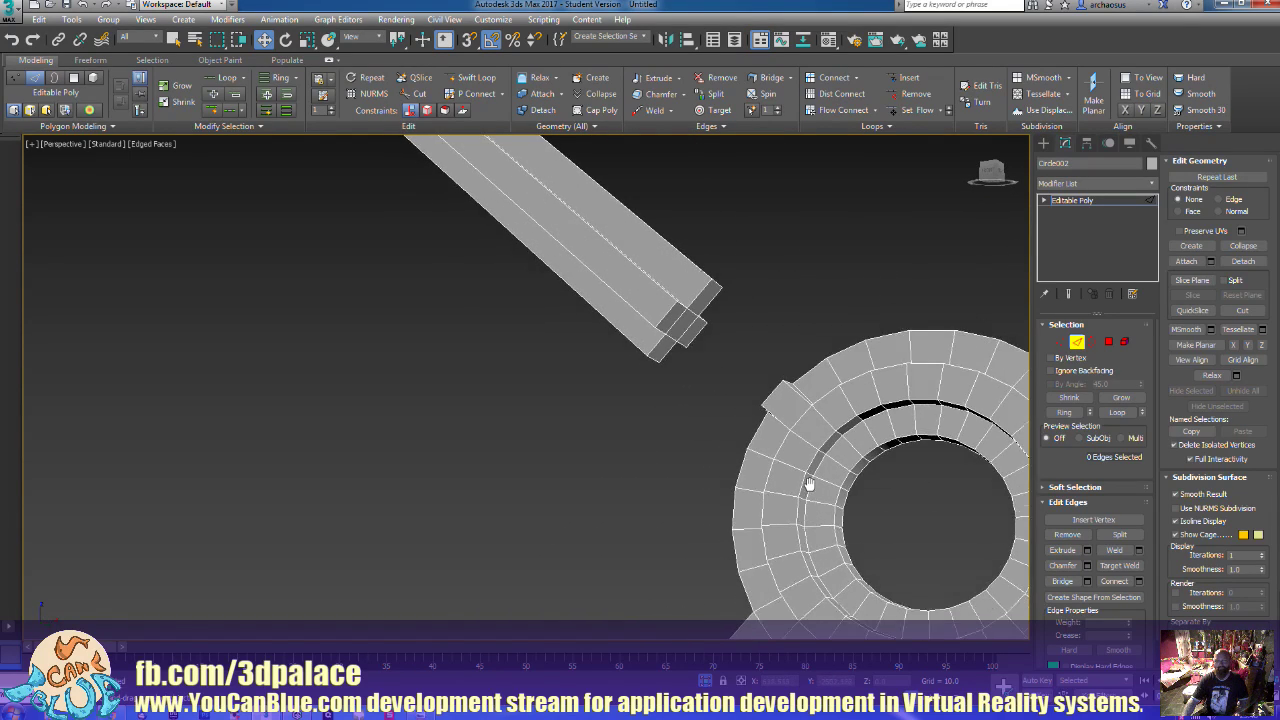
left_click(1108, 342)
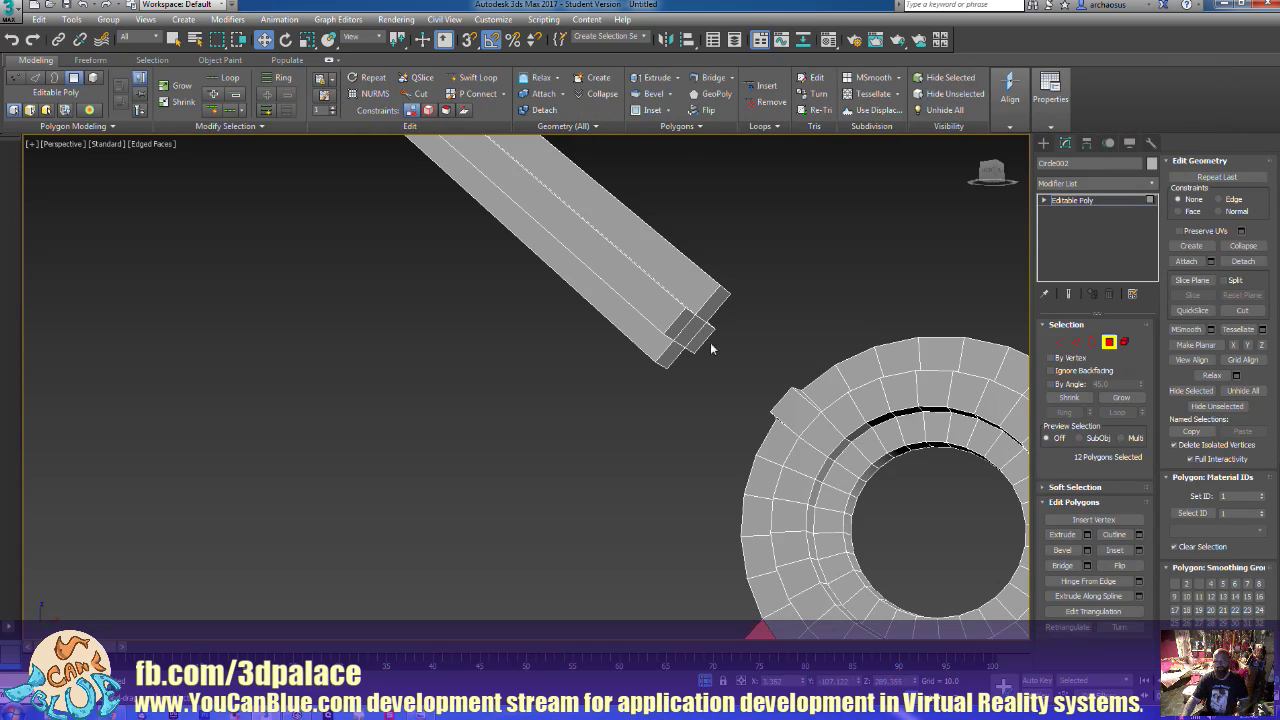
left_click(714, 306)
left_click(669, 356, "ctrl")
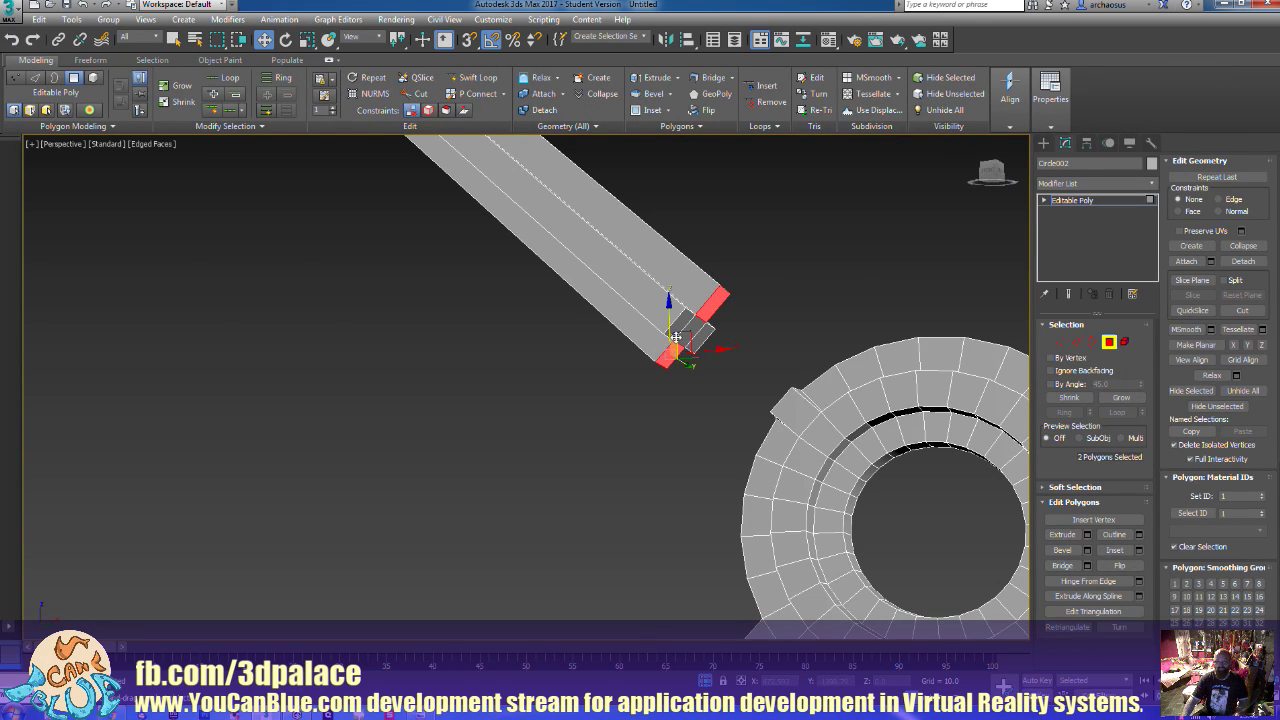
left_click(696, 323, "ctrl")
left_click(701, 334, "ctrl")
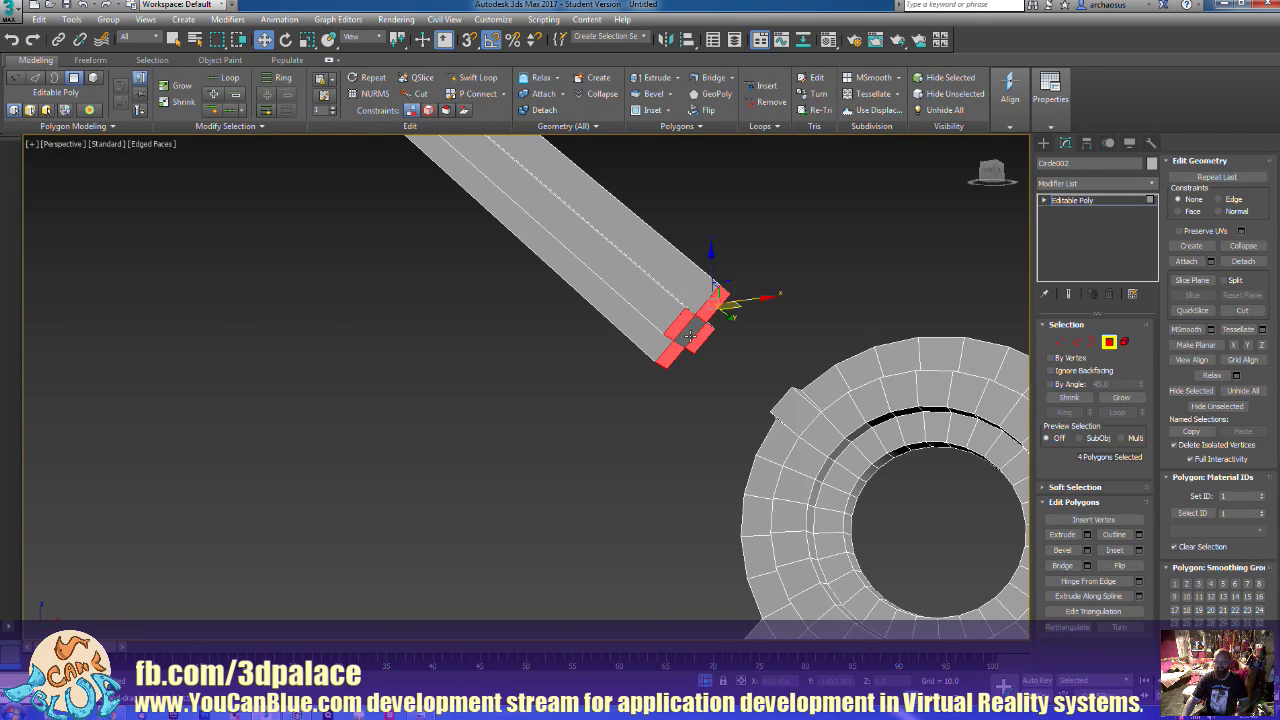
left_click(687, 336, "ctrl")
middle_click_drag(700, 338, 755, 400, "alt")
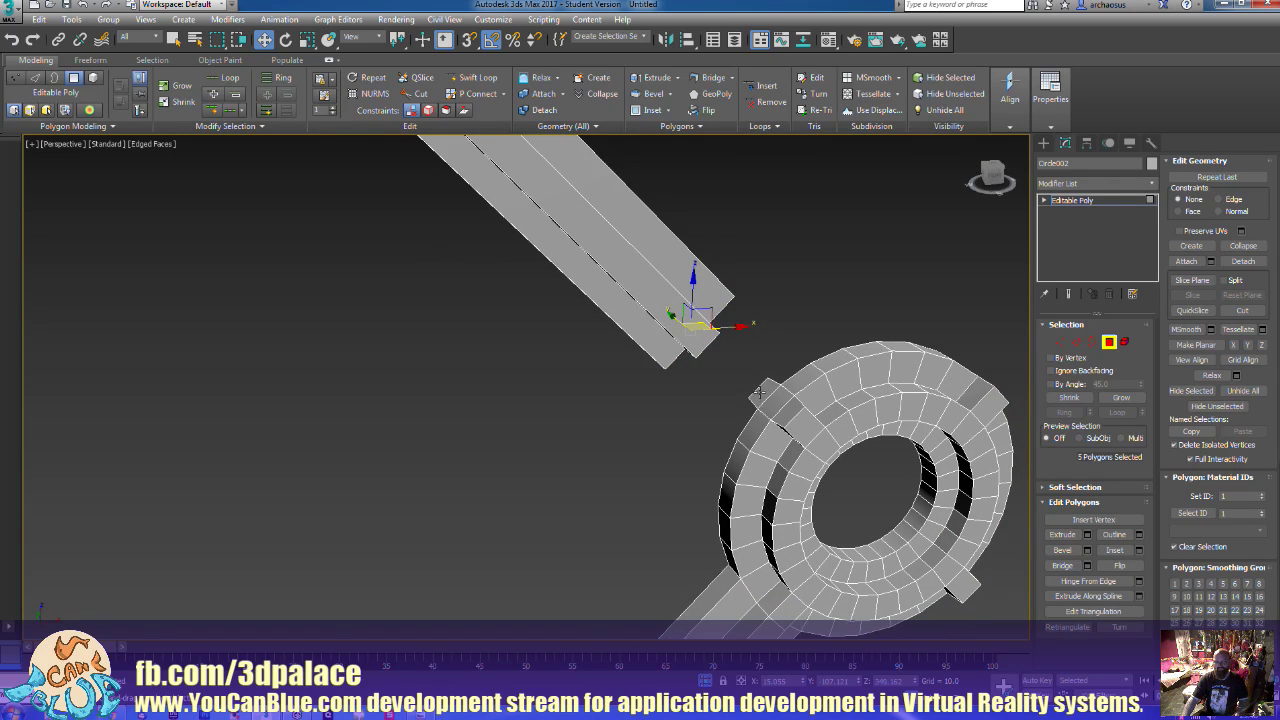
left_click(758, 392, "ctrl")
left_click(754, 420, "ctrl")
left_click(775, 391, "ctrl")
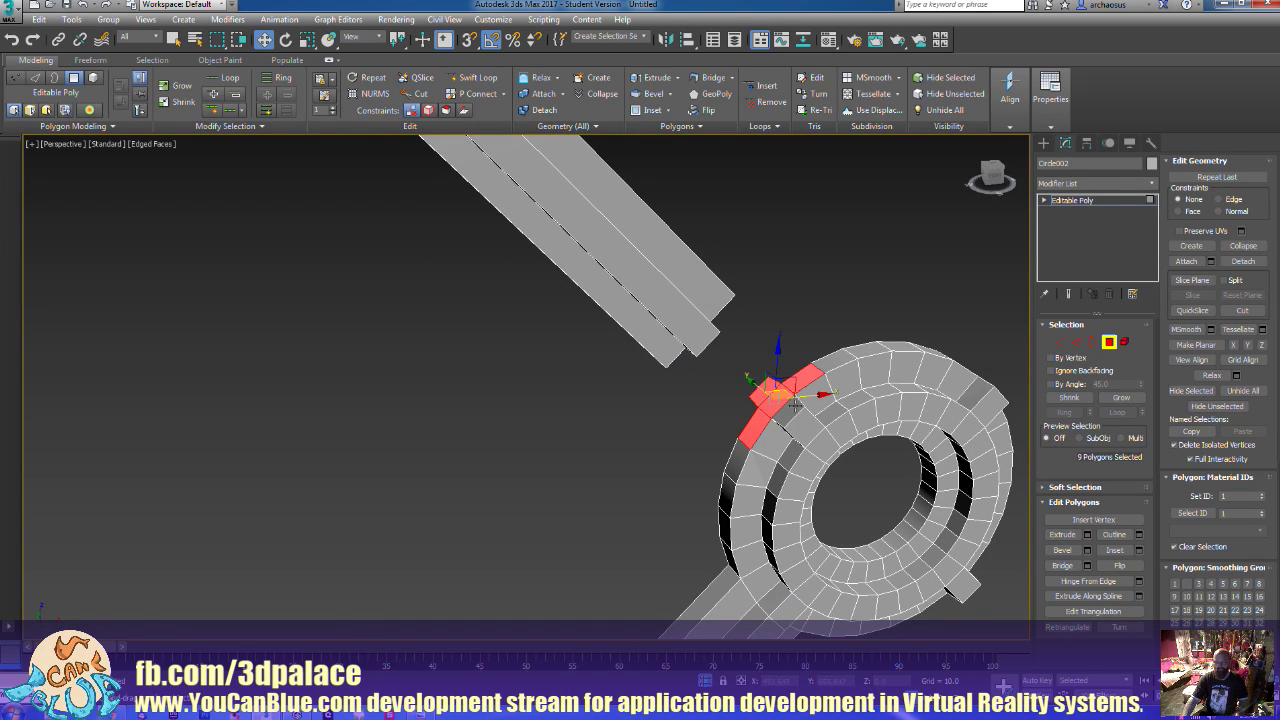
left_click(799, 382, "ctrl")
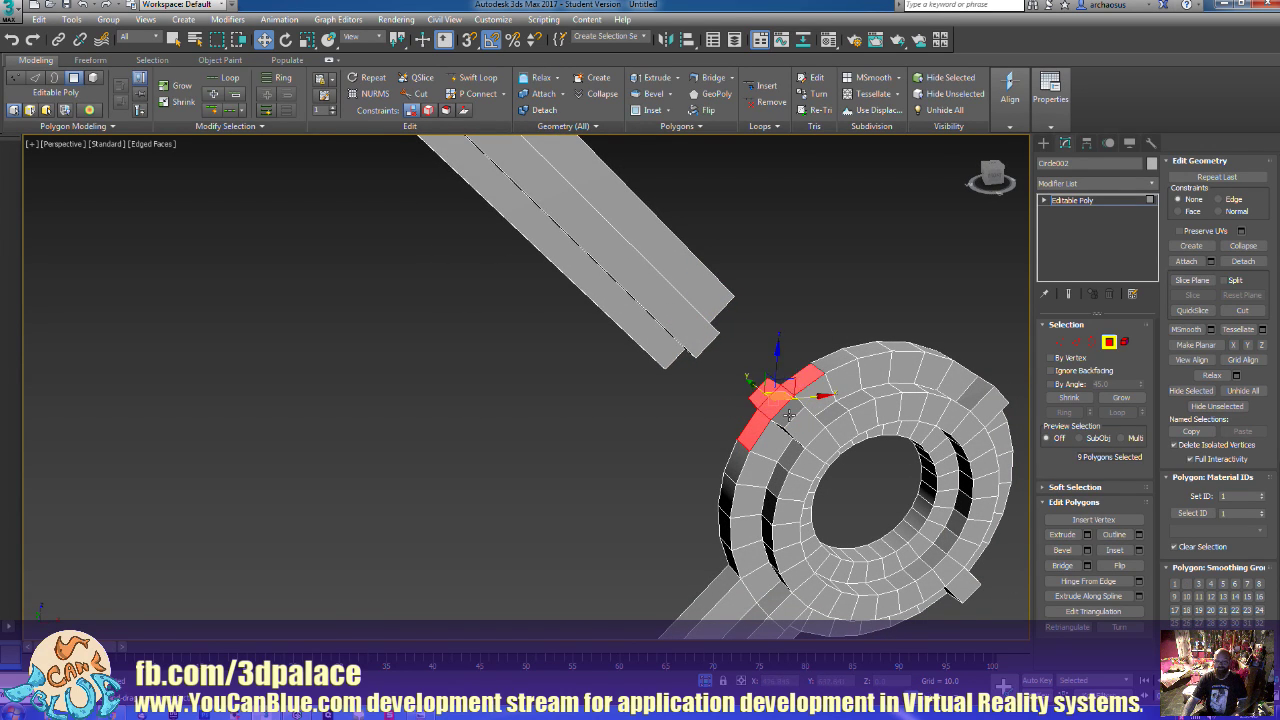
left_click(788, 414, "ctrl")
key("q")
left_click(1080, 564)
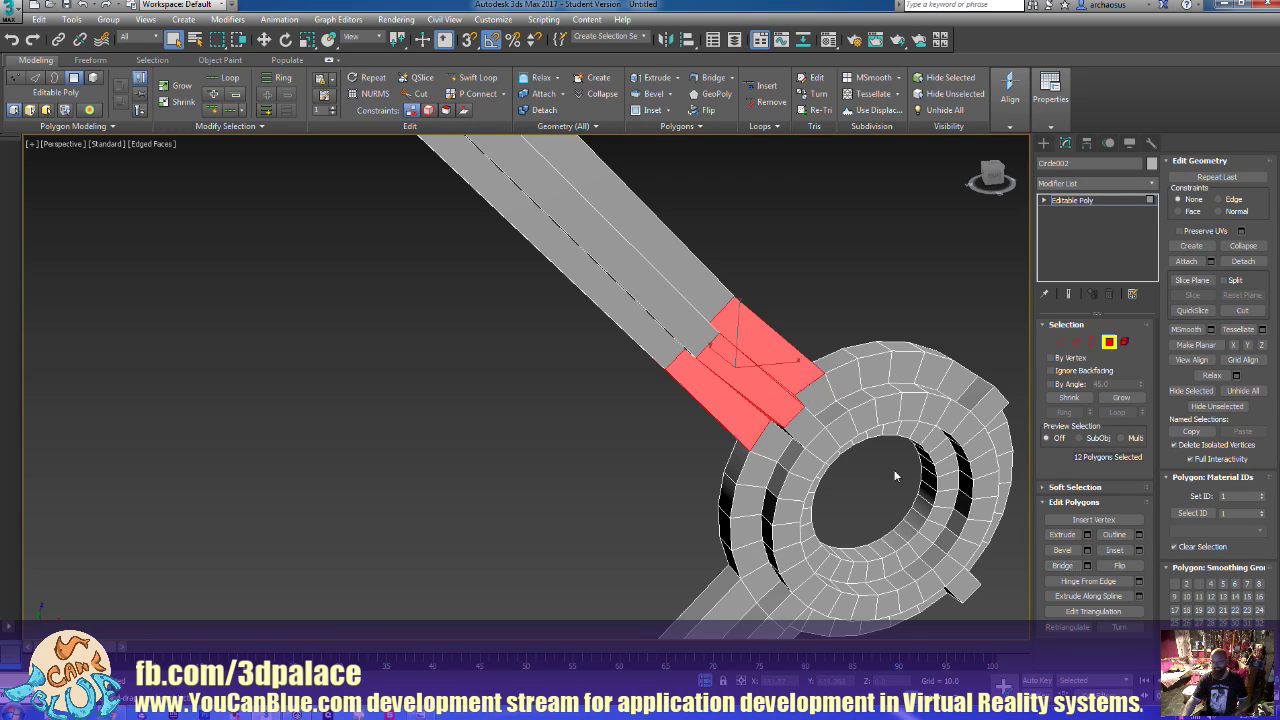
Try to bridge the cross-shaped polygons around the ring's upper-right tab to the five end polygons of the upper-right strut
middle_click_drag(822, 348, 841, 395, "alt")
left_click(756, 424)
left_click(740, 421, "ctrl")
left_click(758, 436, "ctrl")
left_click(768, 460, "ctrl")
left_click(751, 456, "ctrl")
left_click(804, 352, "ctrl")
left_click(809, 330, "ctrl")
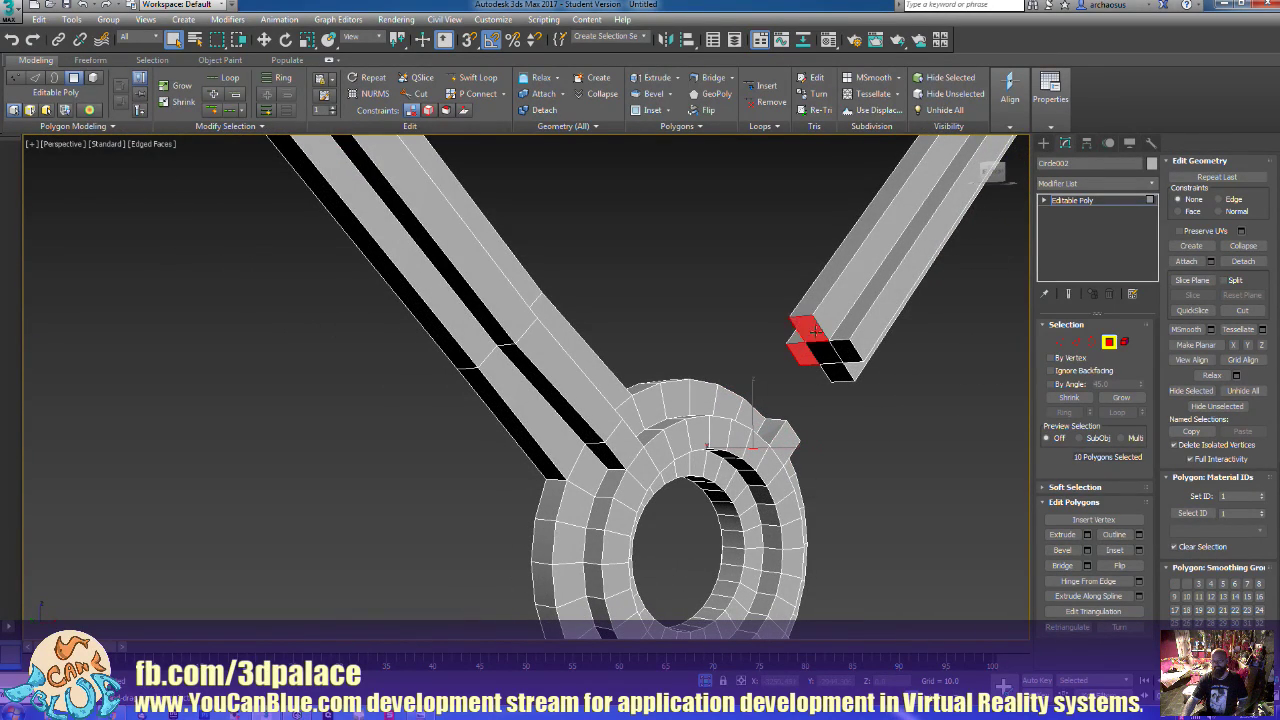
left_click(825, 352, "ctrl")
left_click(849, 350, "ctrl")
left_click(838, 373, "ctrl")
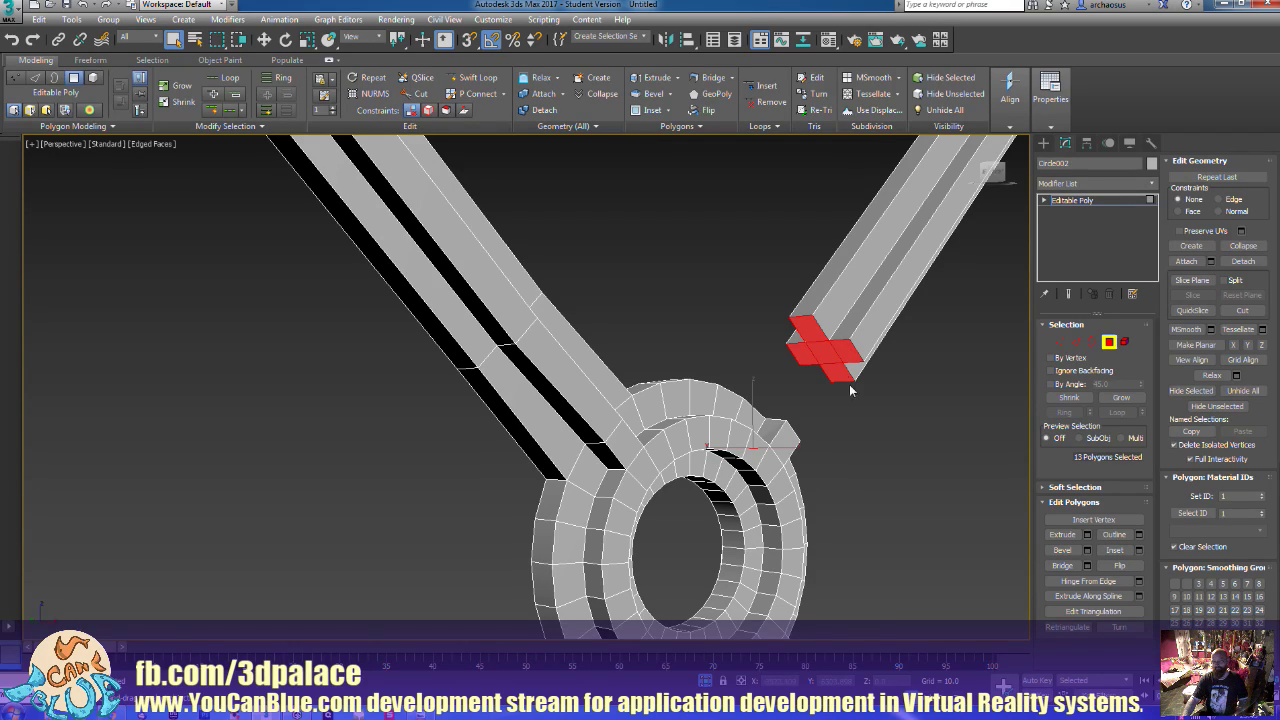
left_click(1062, 565)
middle_click_drag(965, 540, 874, 496, "alt")
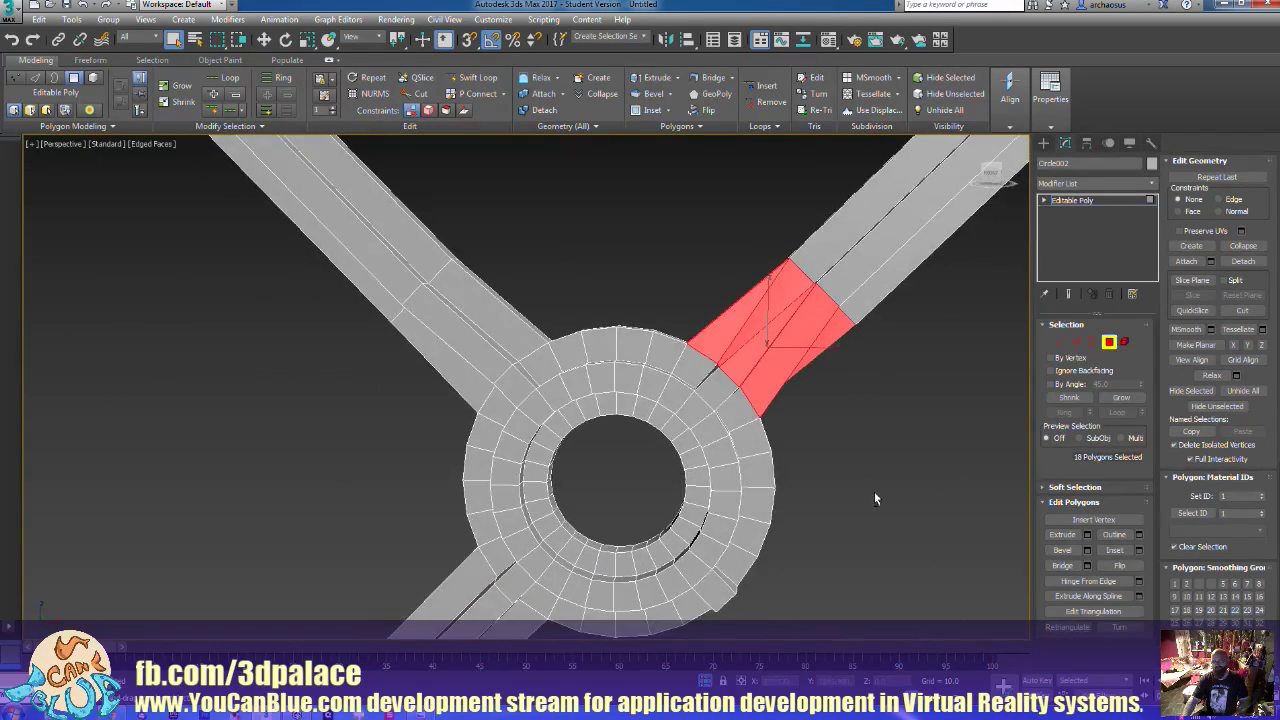
key("Delete")
Try flipping the normals of the whole upper-right strut element
middle_click_drag(773, 390, 808, 471, "alt")
left_click(816, 403)
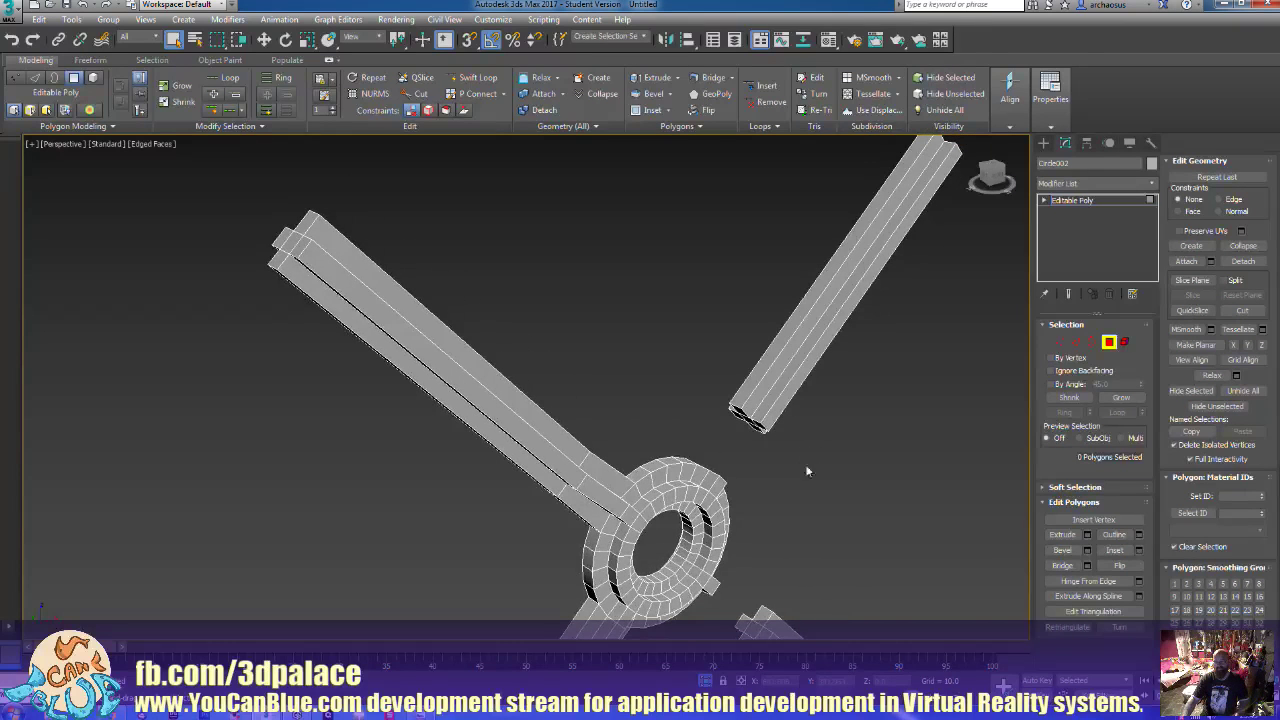
left_click(1122, 344)
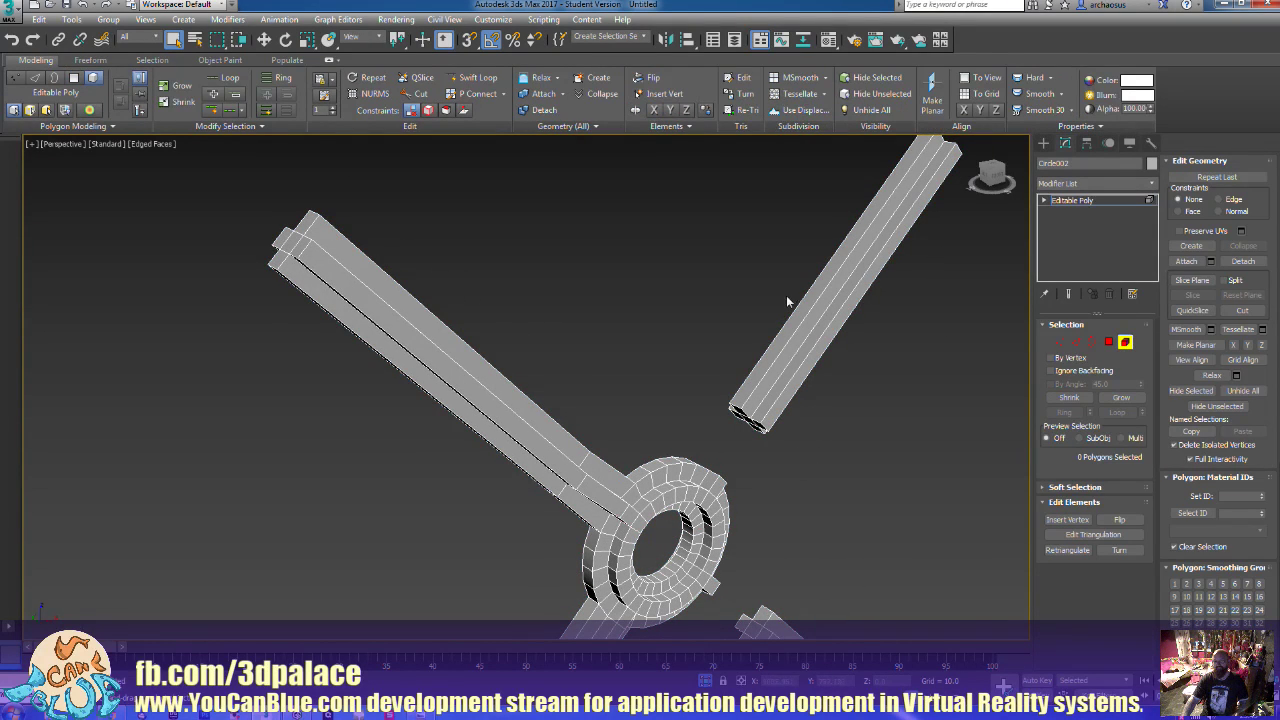
left_click(783, 294)
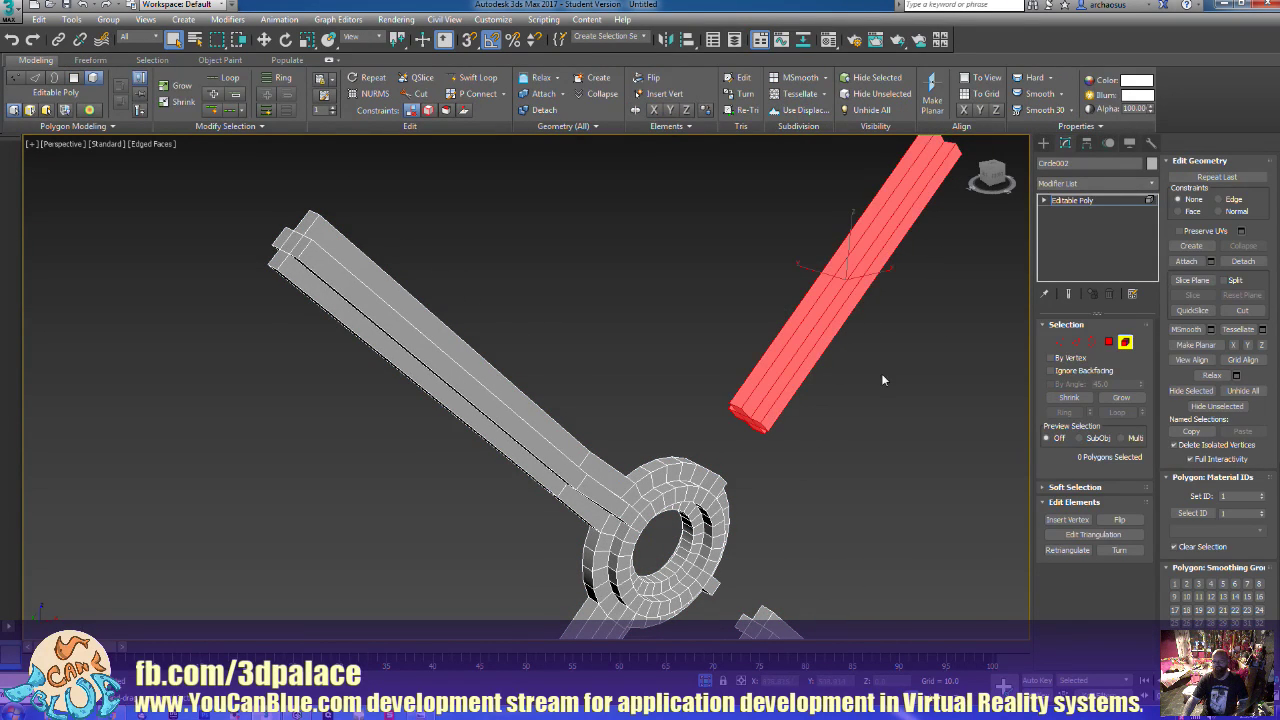
left_click(1120, 520)
left_click(1125, 342)
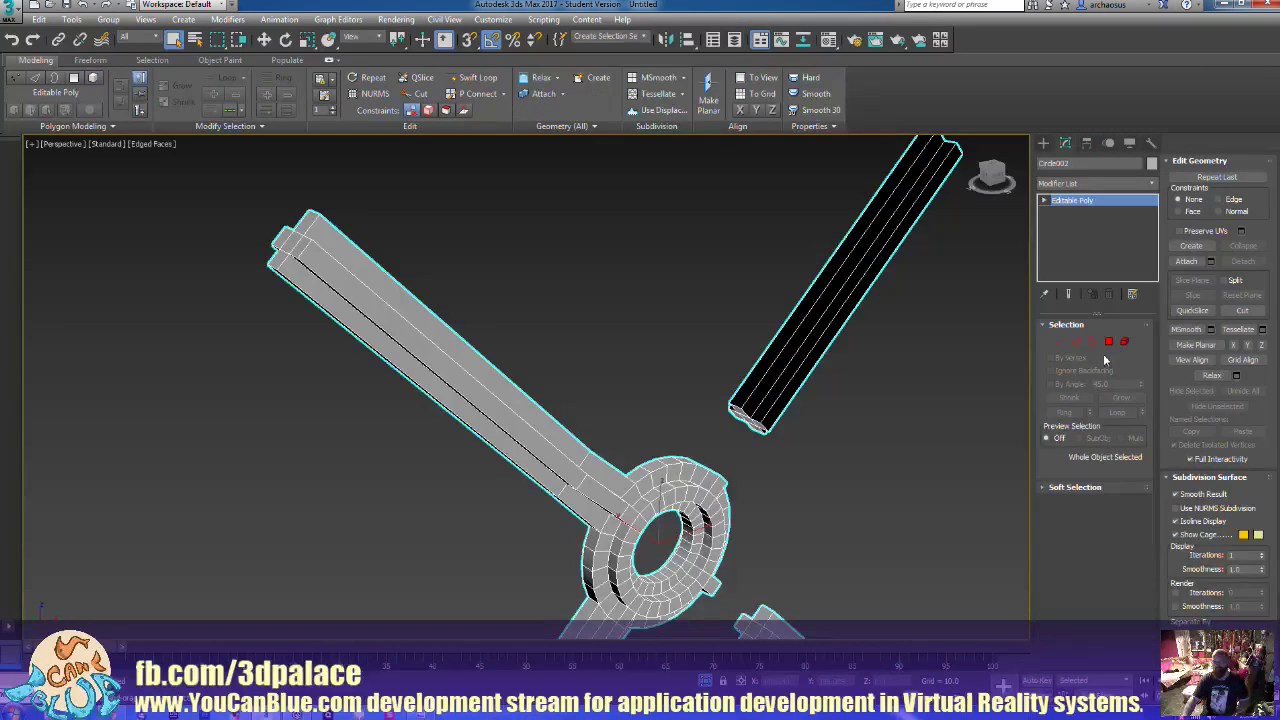
left_click(944, 390)
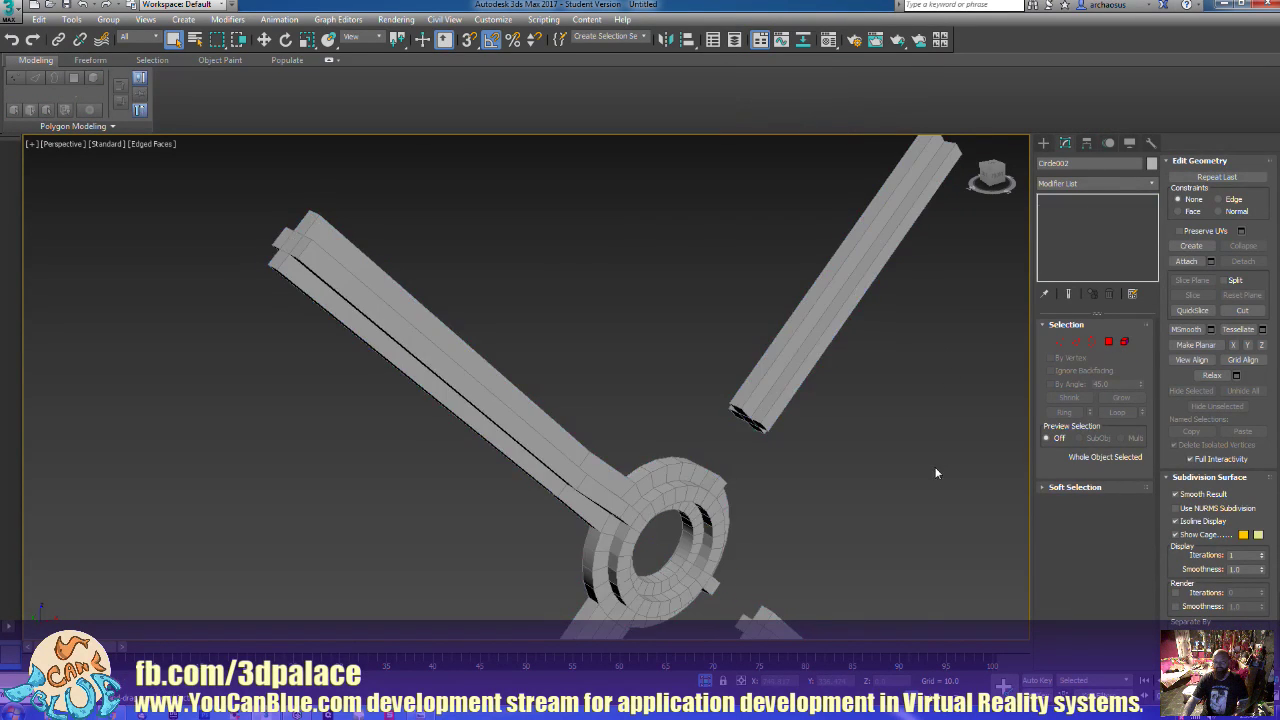
Delete the five cross-shaped polygons around the ring's upper-right tab
middle_click_drag(934, 466, 903, 462)
scroll(834, 476, "up", 8)
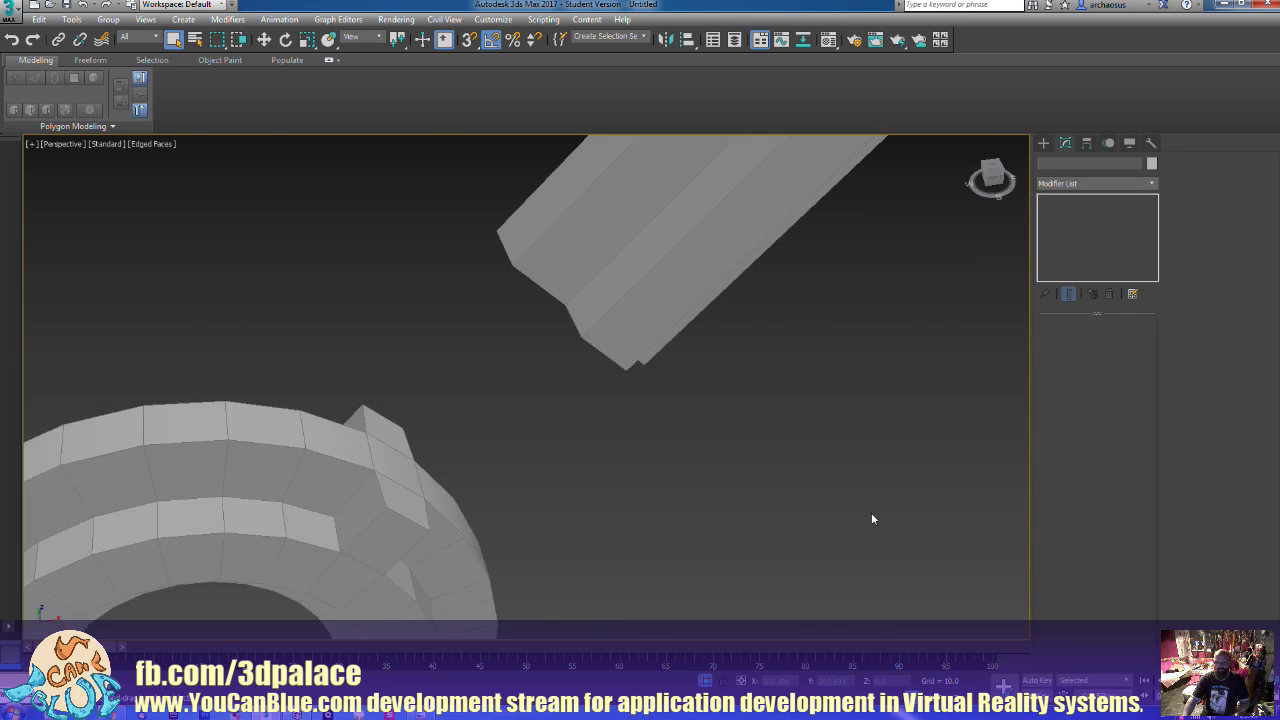
middle_click_drag(957, 471, 943, 434, "alt")
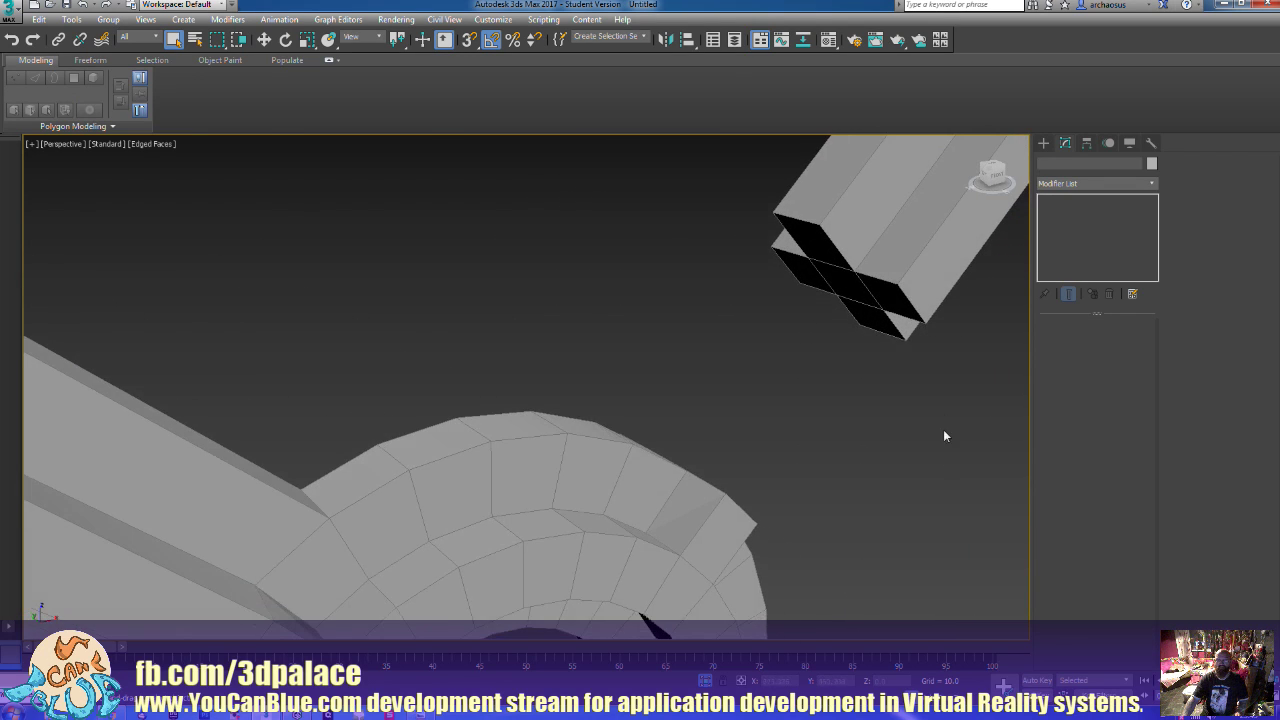
left_click(879, 264)
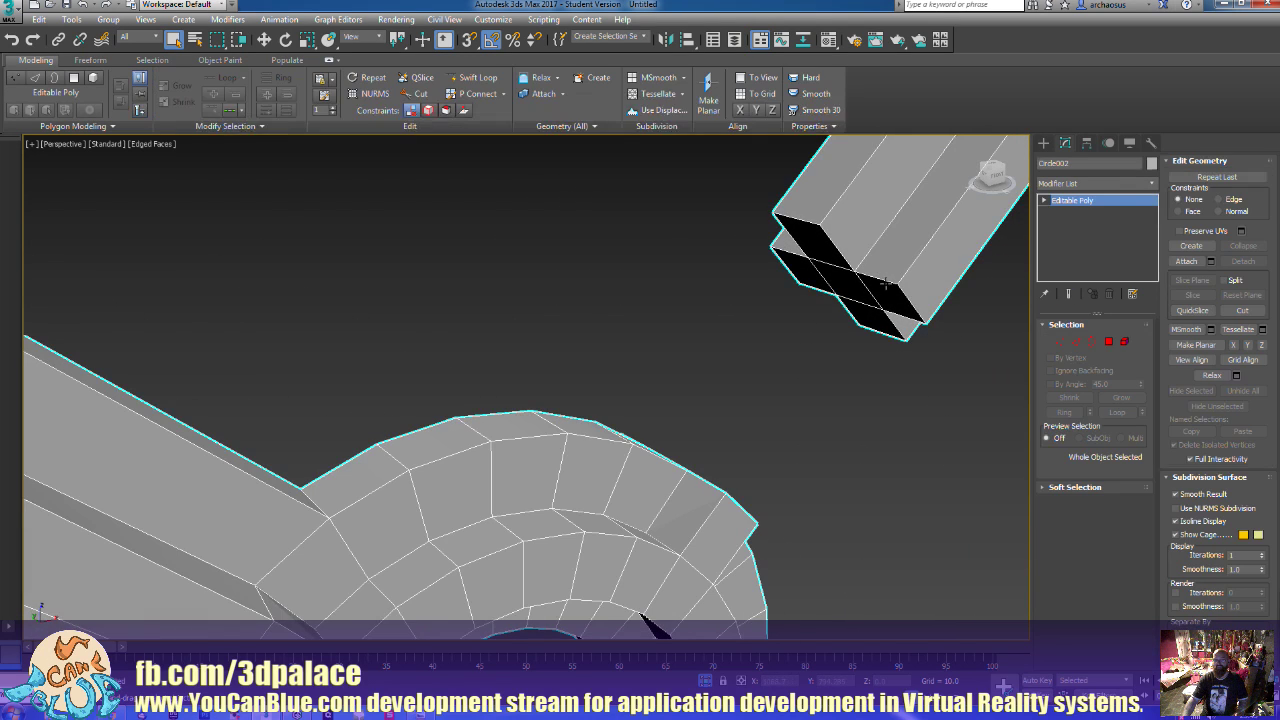
left_click(1108, 341)
middle_click_drag(890, 389, 726, 447, "alt")
left_click(696, 443)
left_click(702, 469, "ctrl")
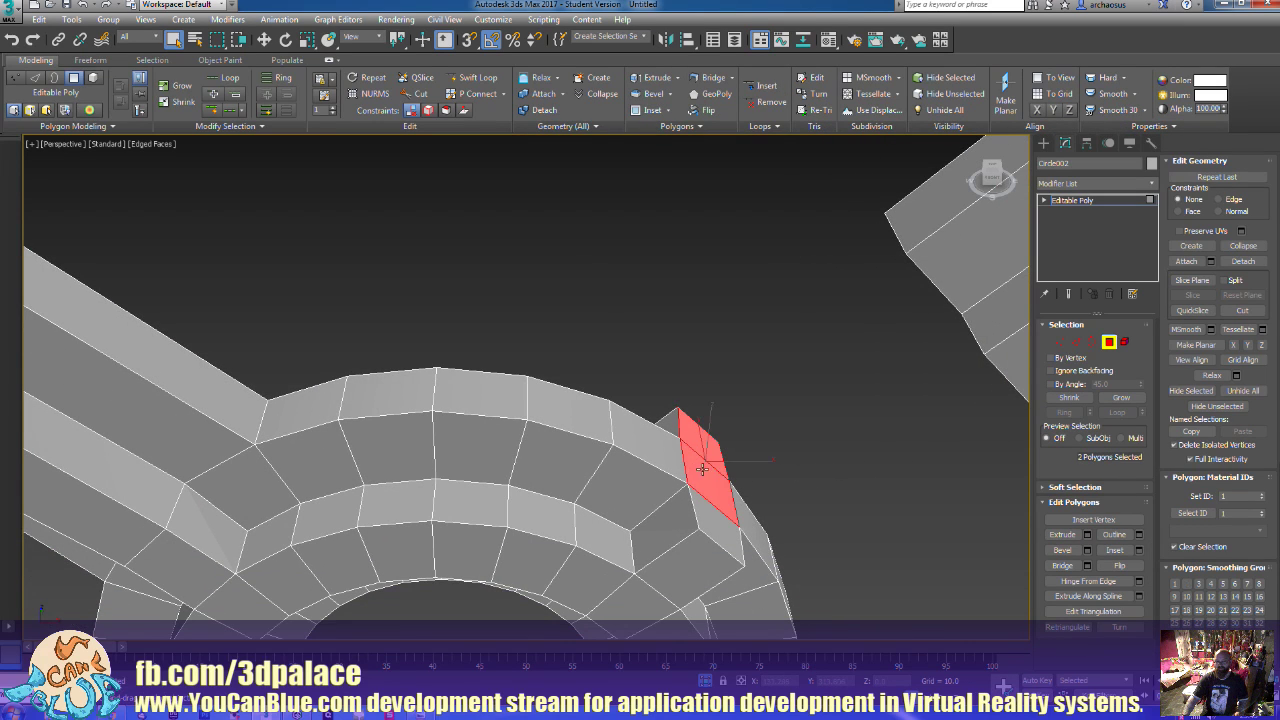
left_click(716, 518, "ctrl")
left_click(744, 519, "ctrl")
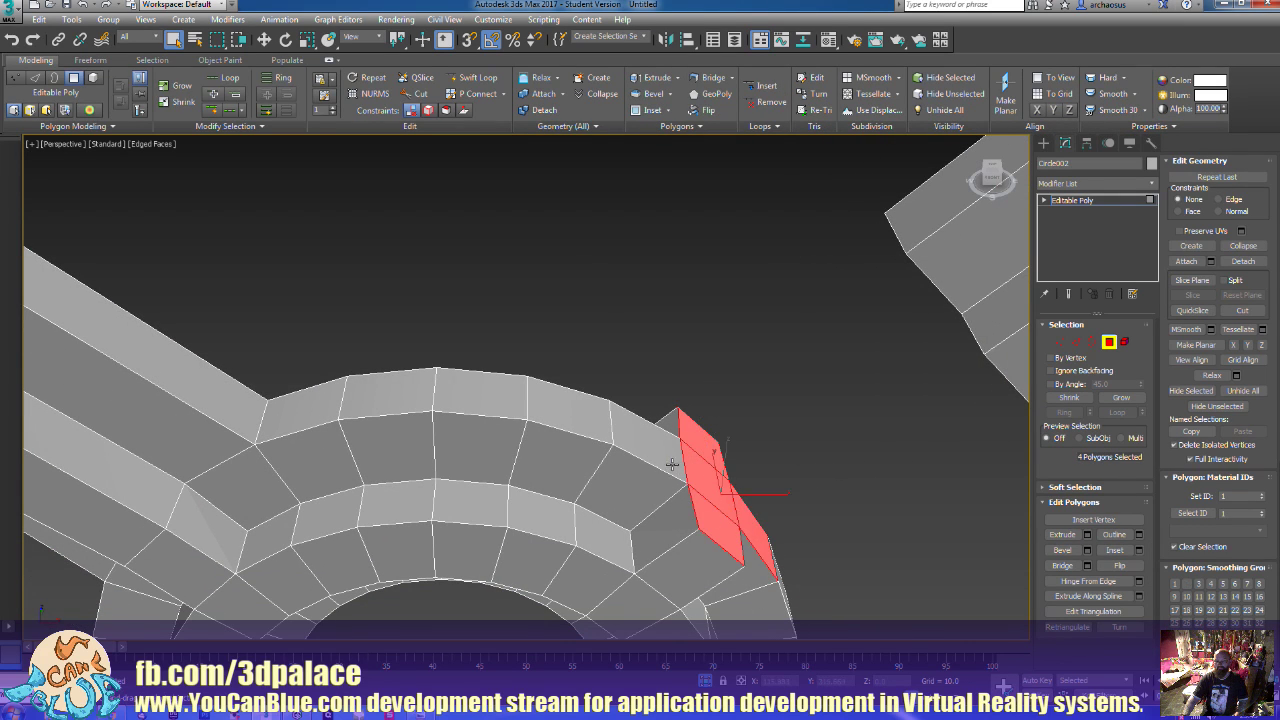
left_click(672, 464, "ctrl")
key("Delete")
Delete the five cross-shaped end polygons of the upper-right strut facing the ring
middle_click_drag(799, 478, 797, 276, "alt")
left_click(705, 265)
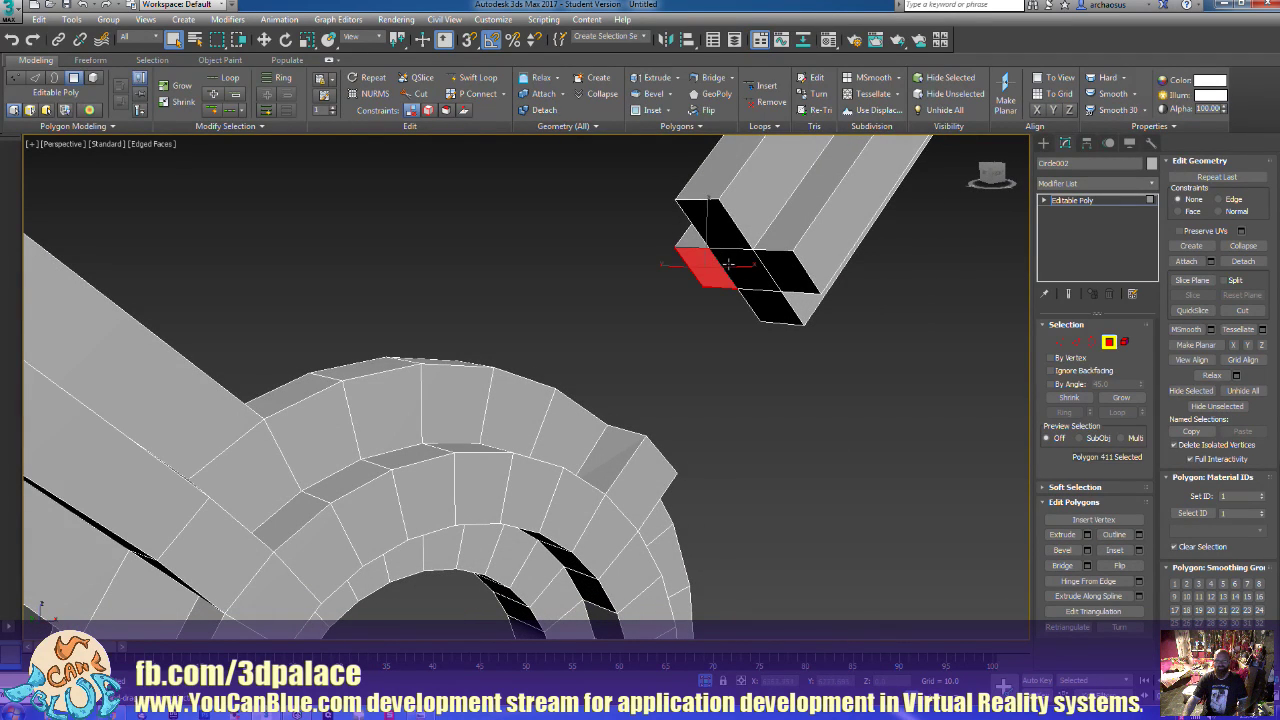
left_click(732, 266, "ctrl")
left_click(722, 228, "ctrl")
left_click(785, 274, "ctrl")
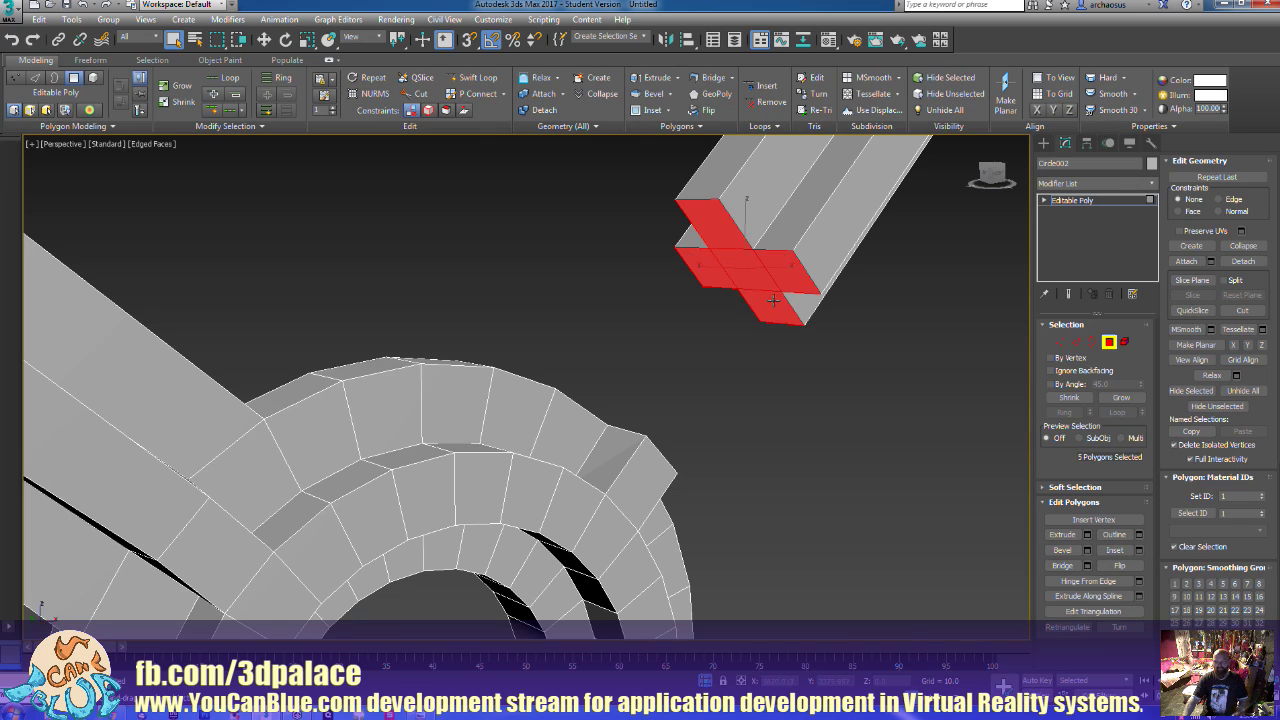
key("Delete")
Bridge three border edges of the ring's upper-right opening to the matching end edges on the front of the upper-right strut
middle_click_drag(800, 323, 781, 376, "alt")
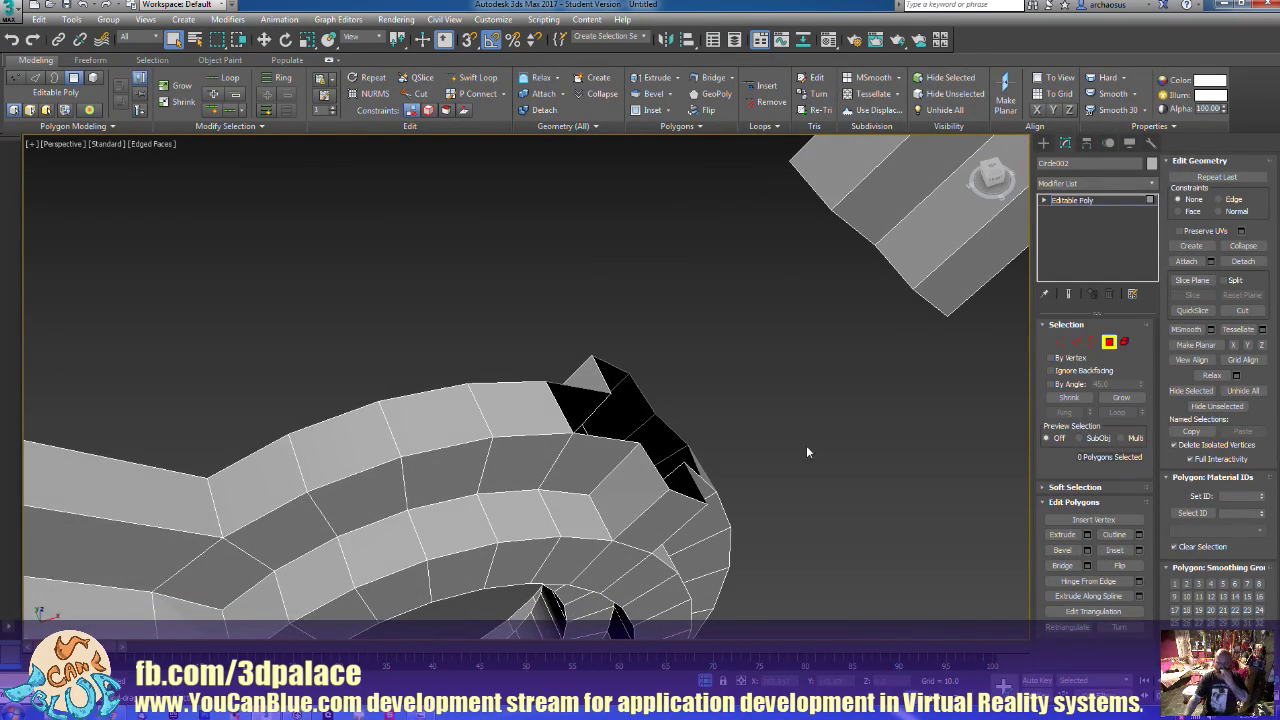
middle_click_drag(808, 449, 760, 494, "alt")
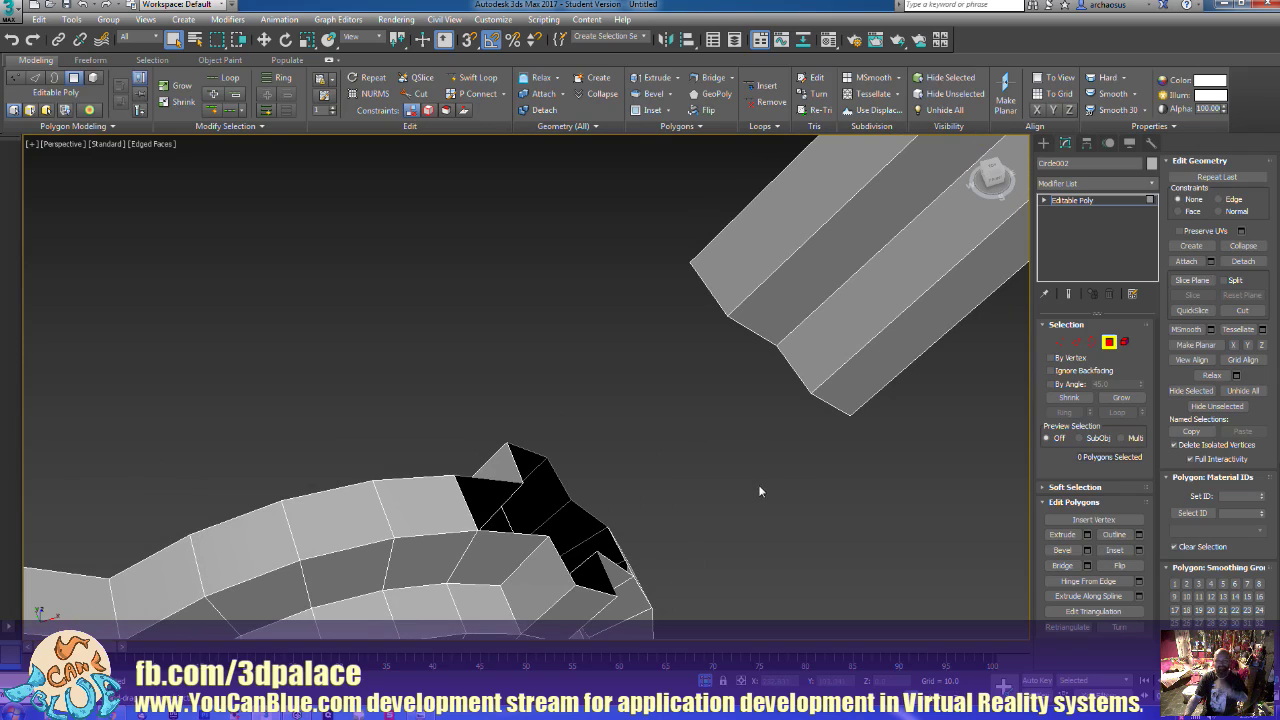
left_click(1076, 342)
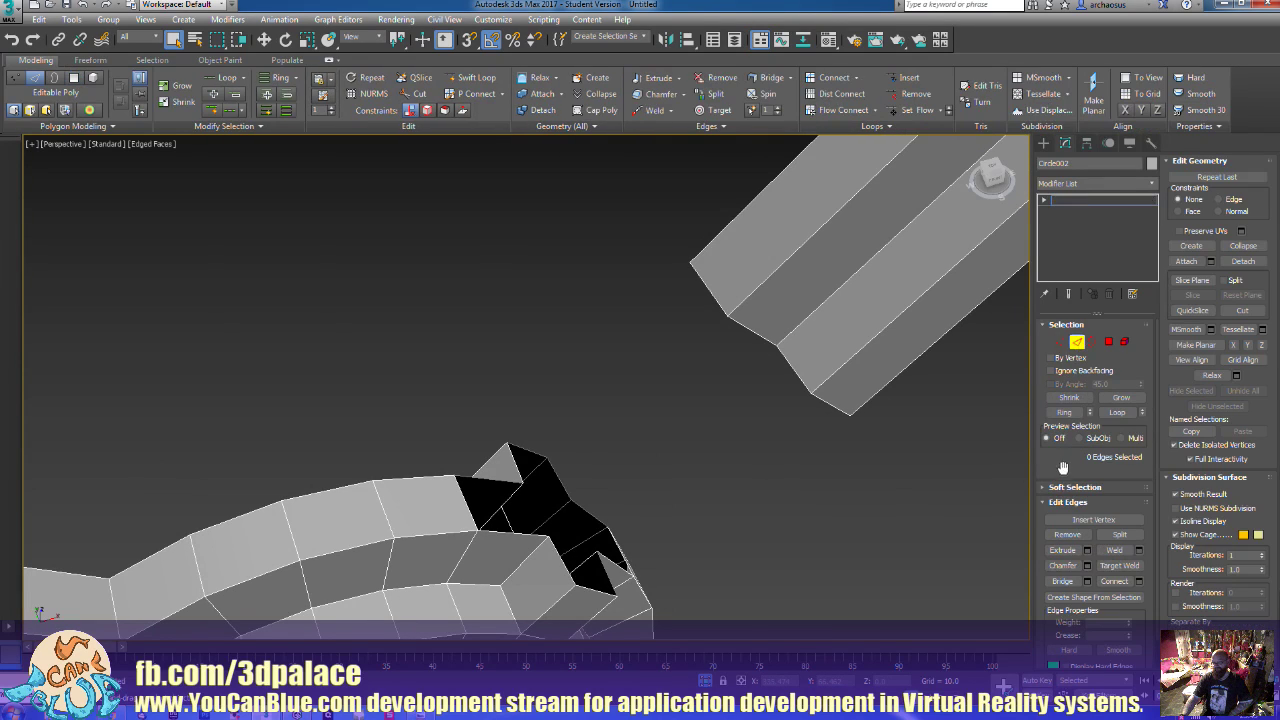
left_click(1062, 581)
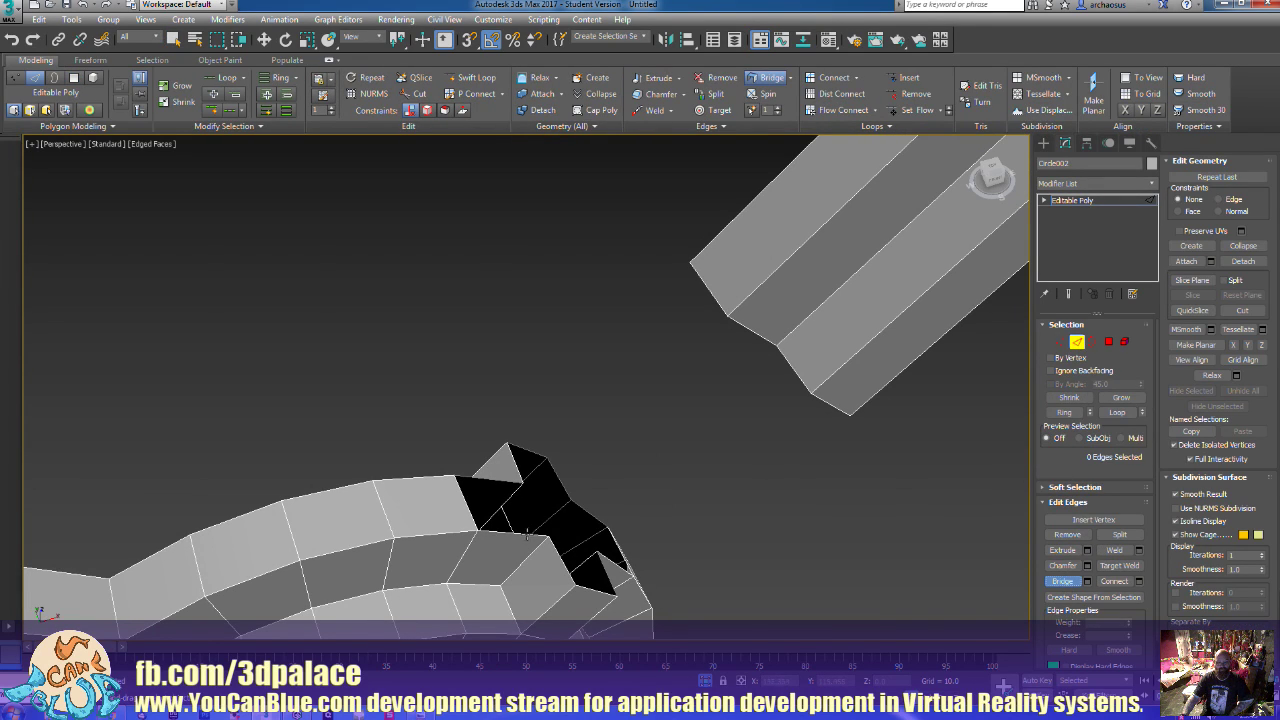
left_click(759, 333)
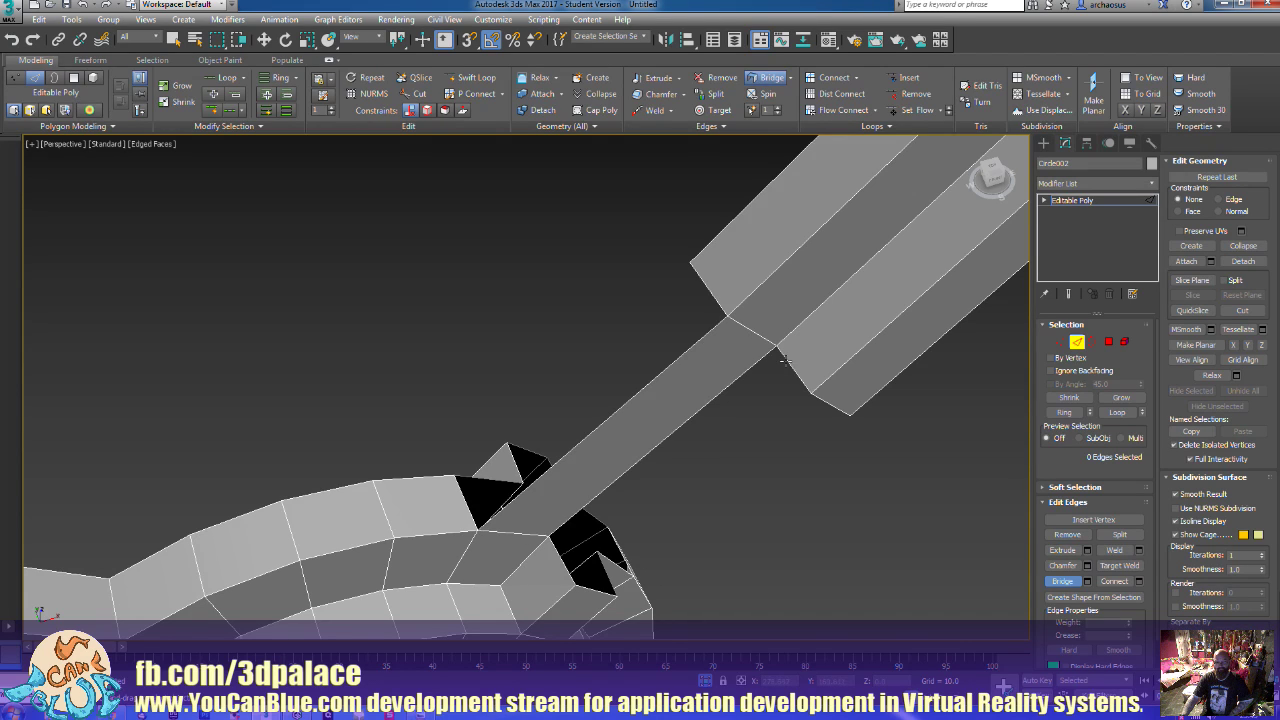
left_click(560, 552)
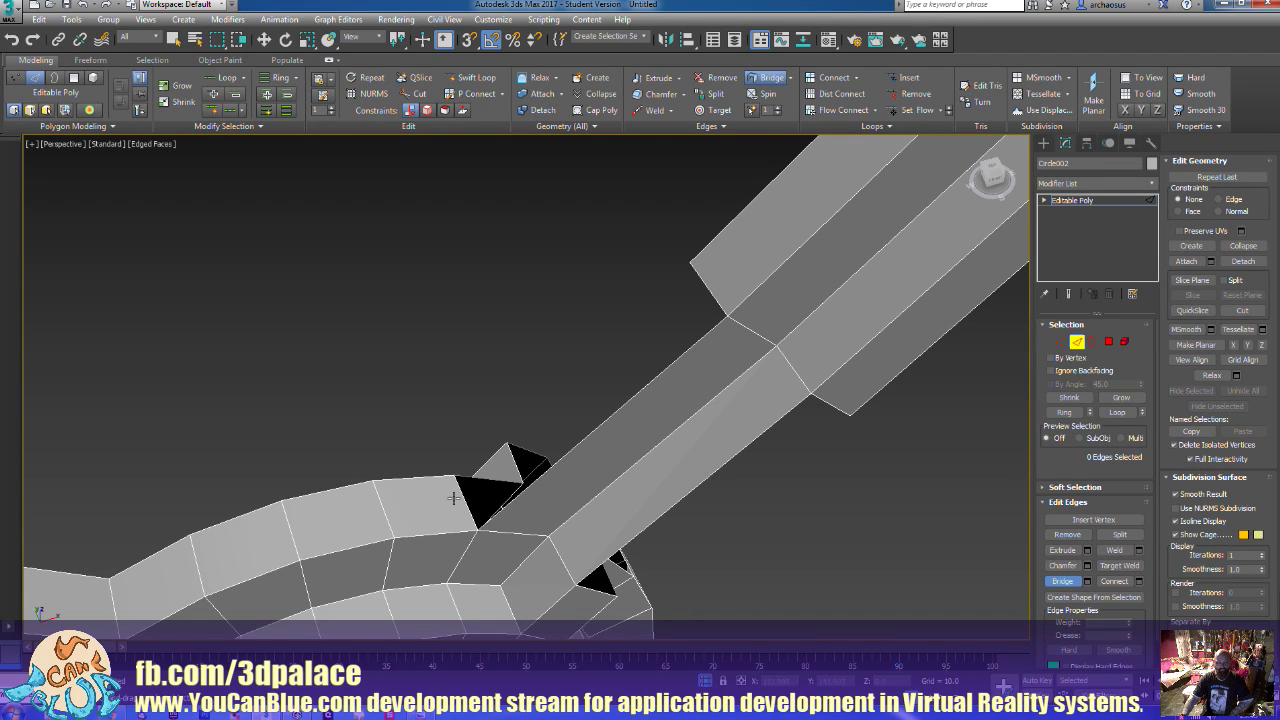
left_click(713, 295)
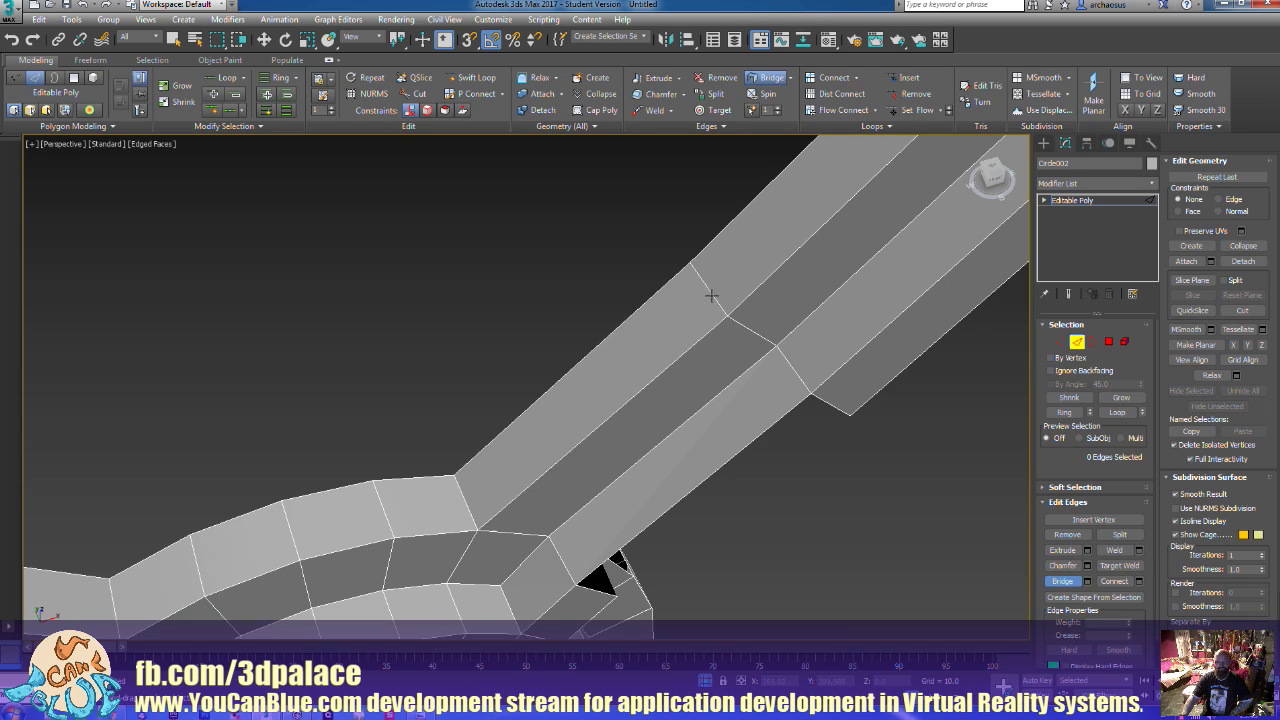
Bridge two adjoining edge pairs along the lower flank between the ring's upper-right opening and the strut
middle_click_drag(789, 473, 756, 445, "alt")
middle_click_drag(771, 514, 744, 407)
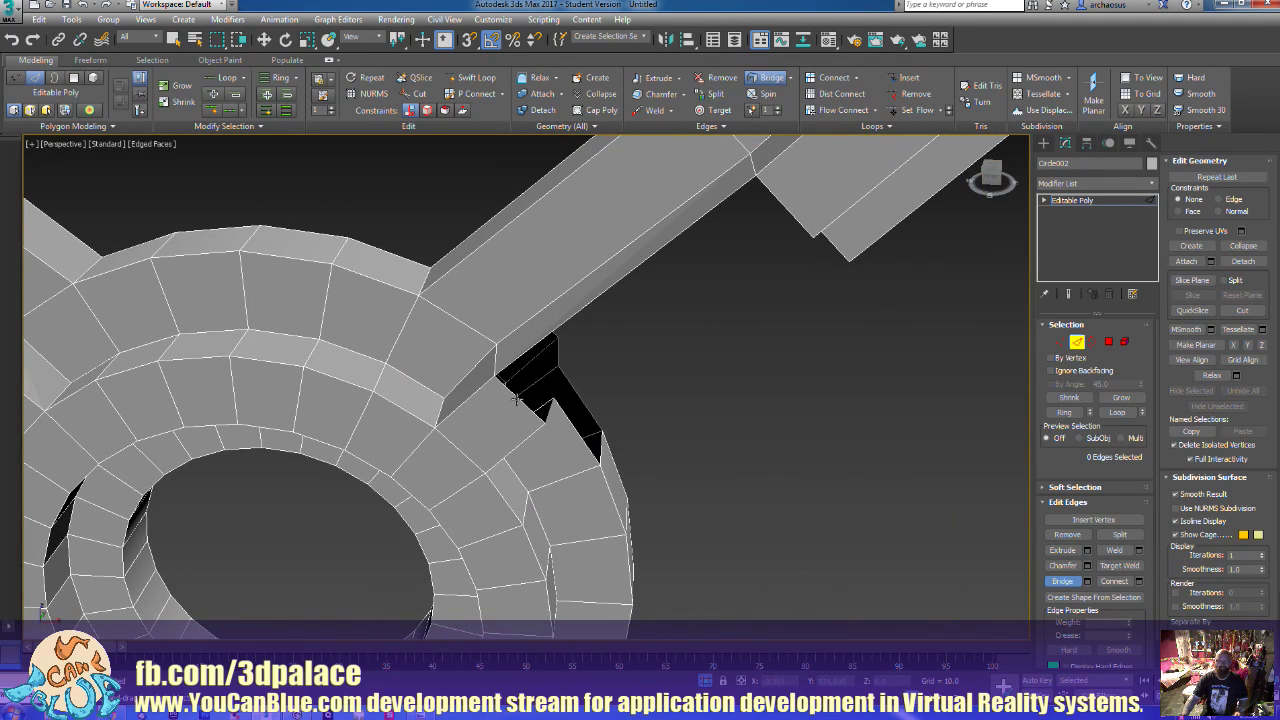
left_click(795, 217)
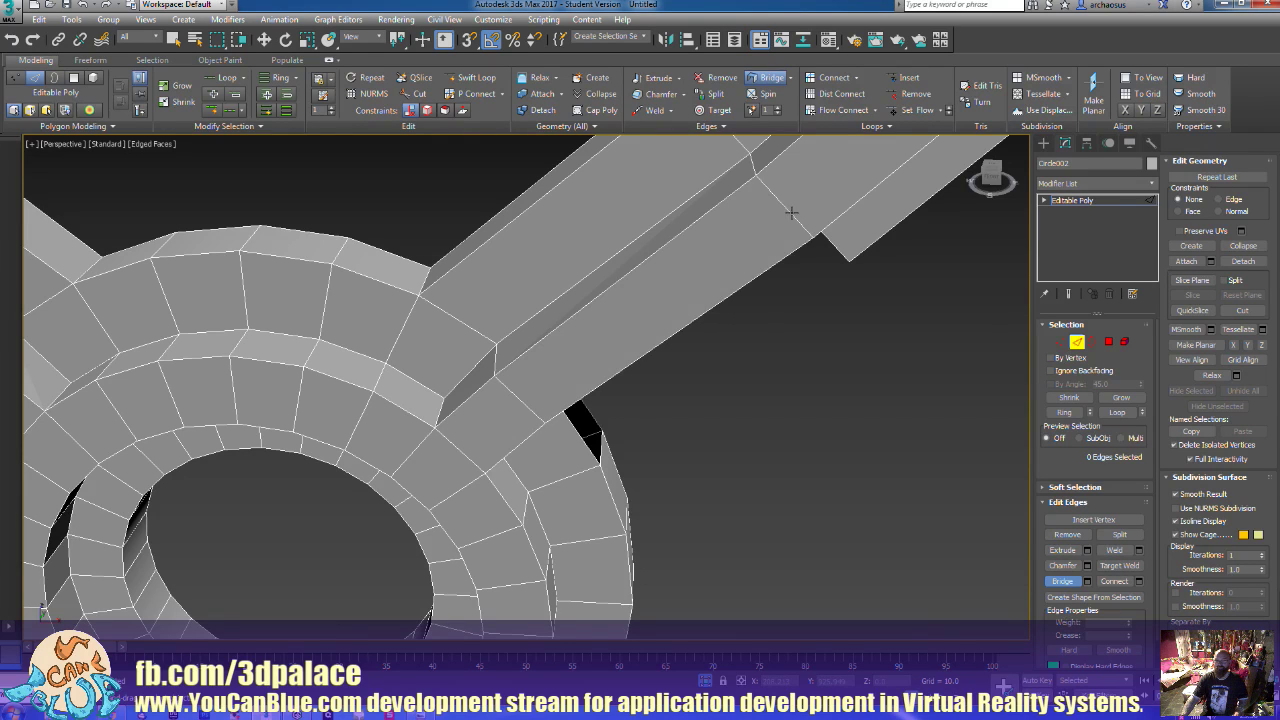
middle_click_drag(766, 418, 677, 471, "alt")
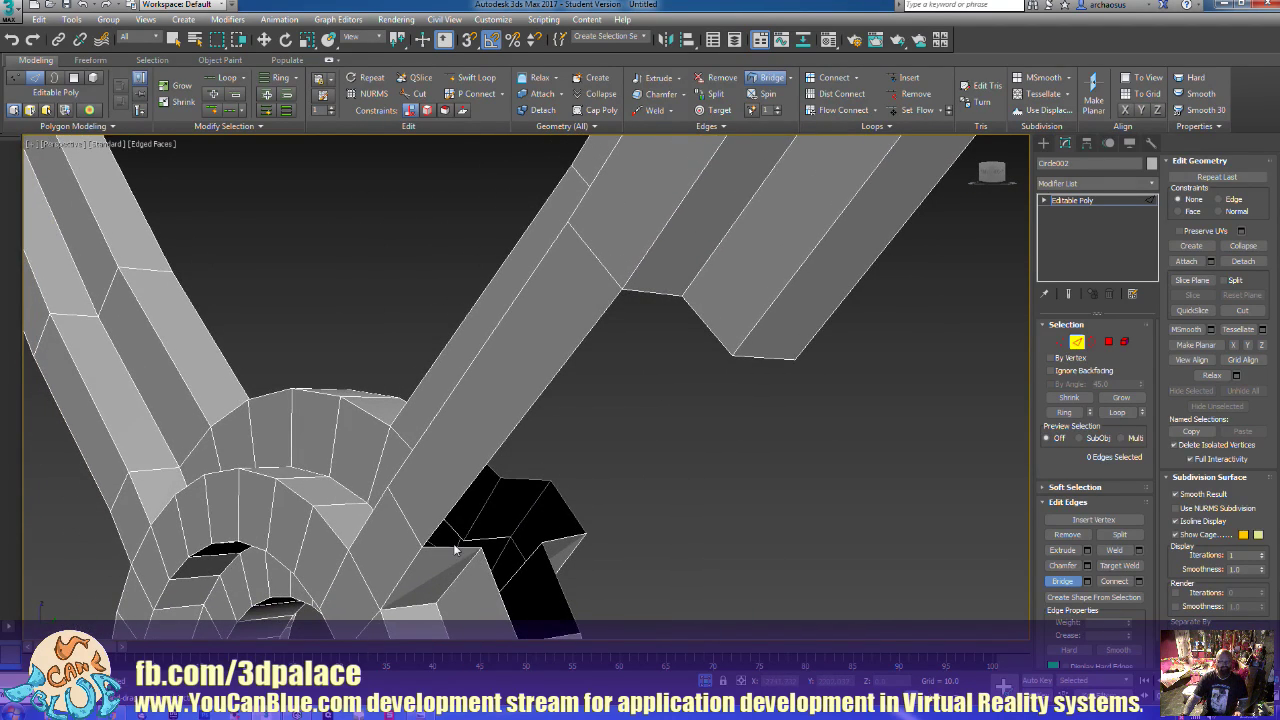
left_click(656, 291)
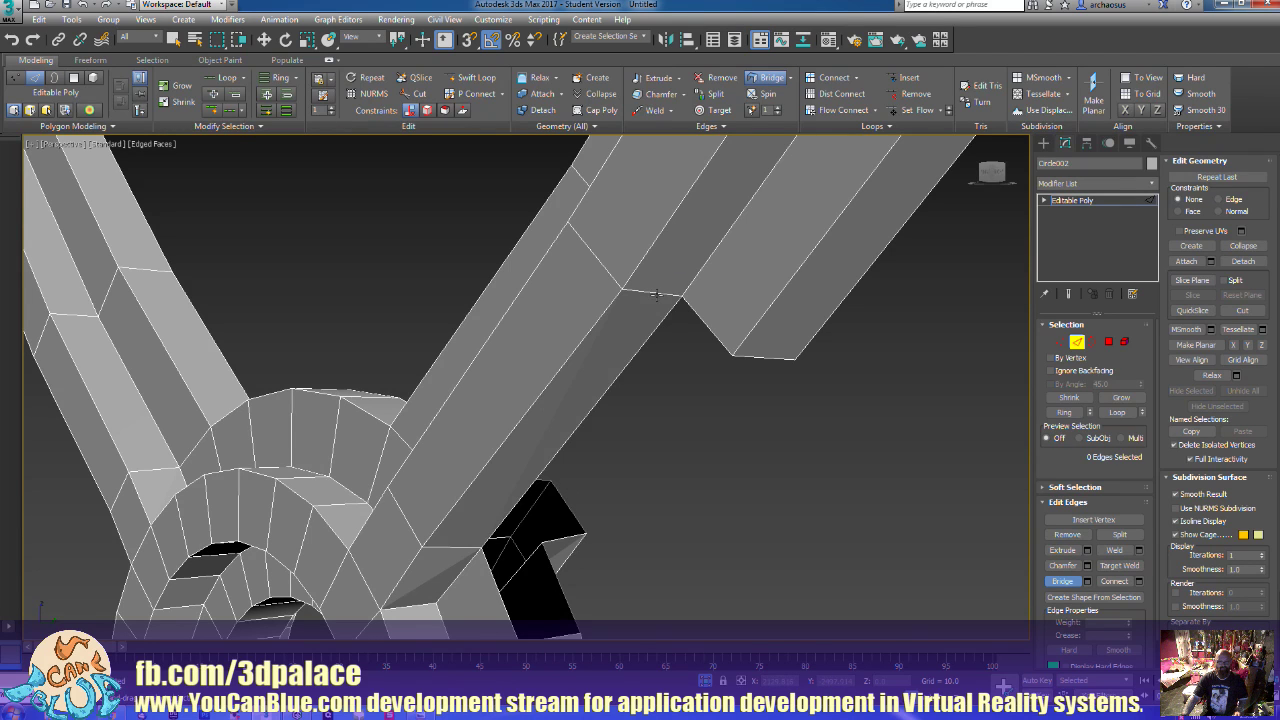
Bridge three further edge pairs between the upper-right strut and the ring, working from the back of the model
middle_click_drag(501, 598, 608, 530, "alt")
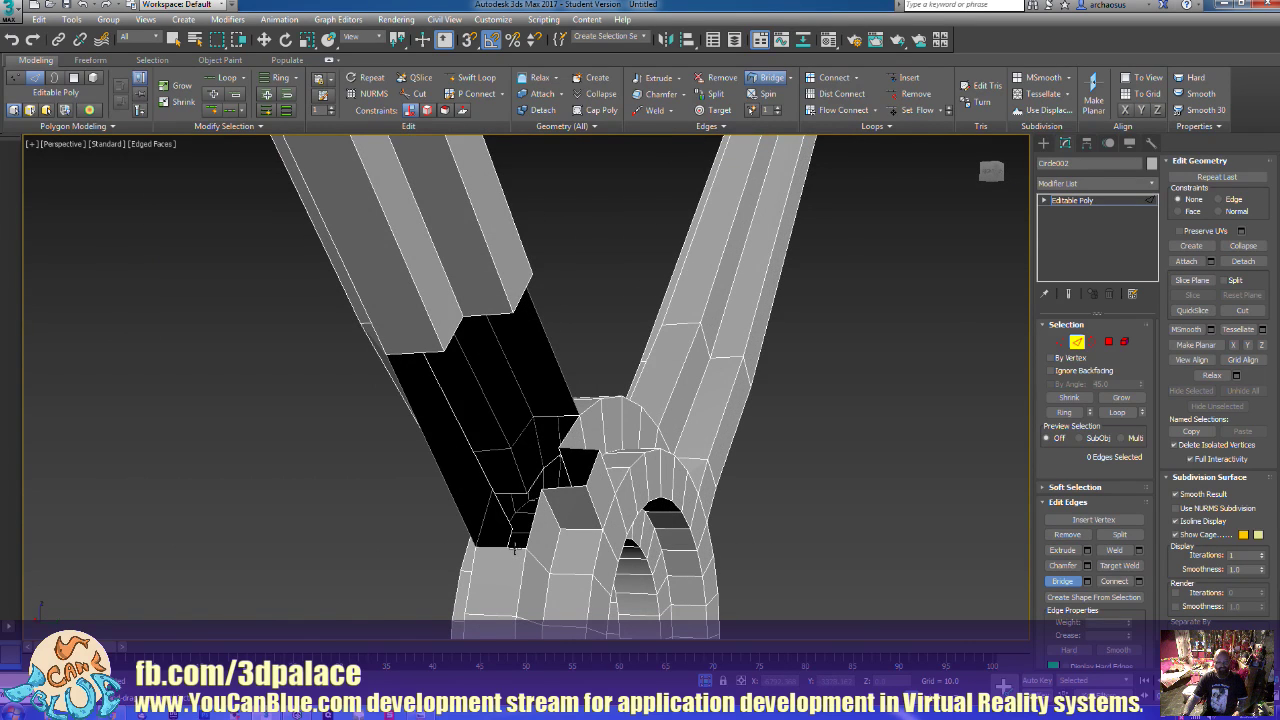
left_click(428, 349)
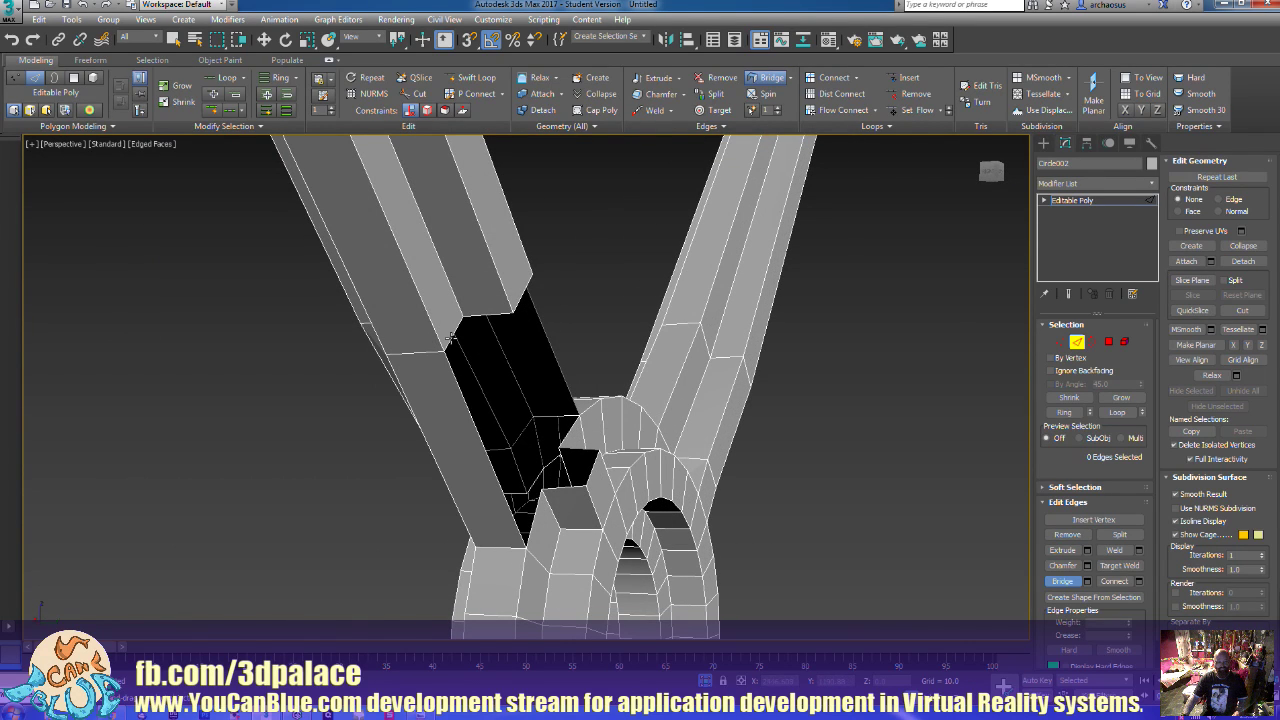
left_click(451, 338)
left_click(534, 526)
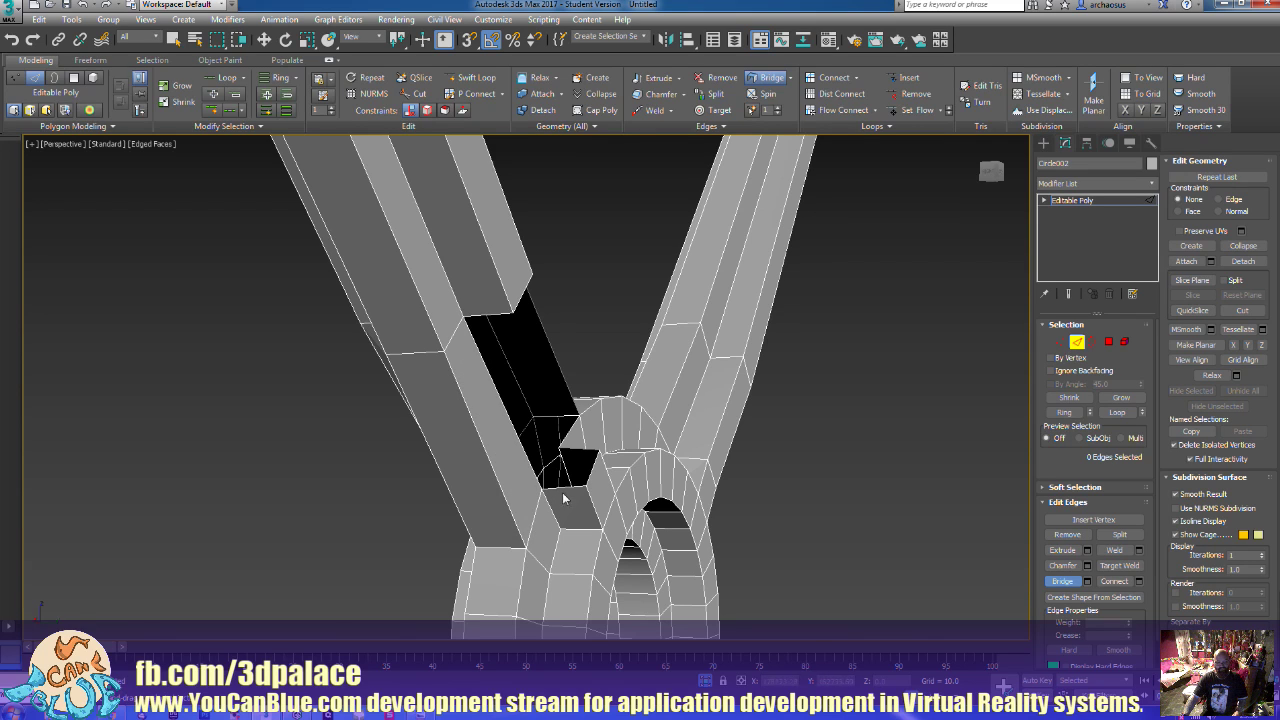
left_click(563, 487)
left_click(489, 318)
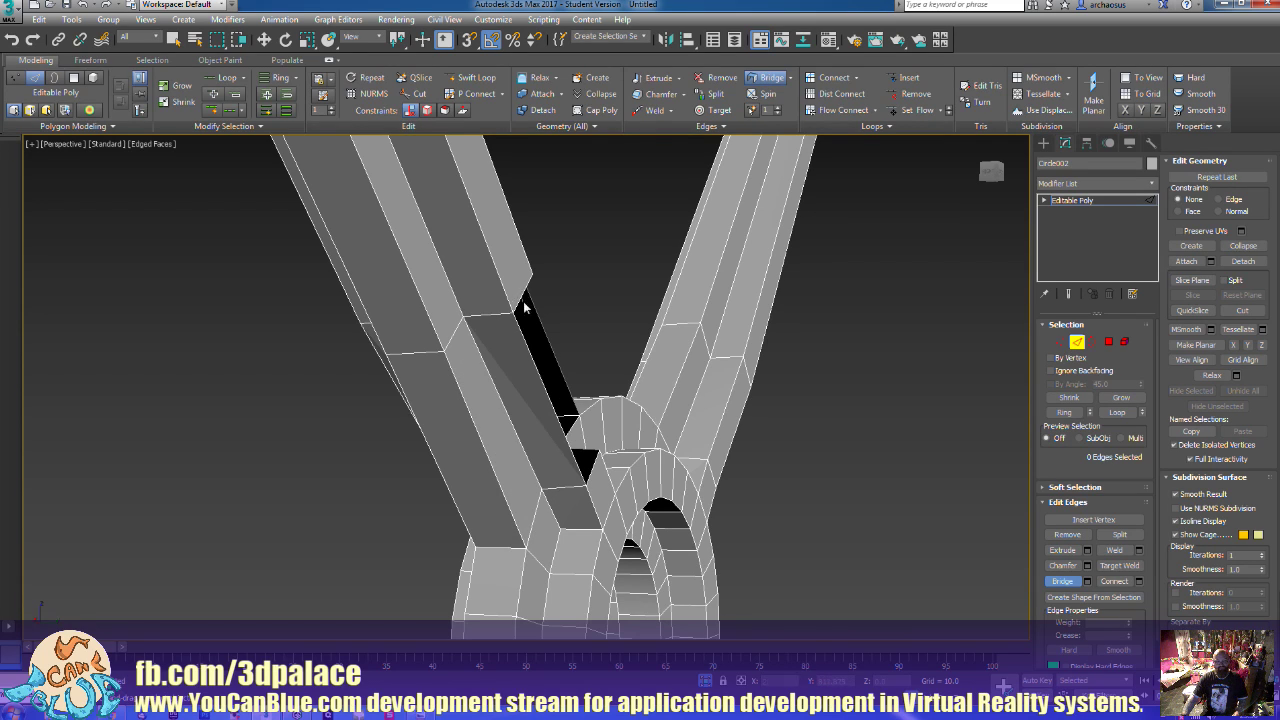
Bridge the remaining border edges on the back to close the gap between the upper-right strut and the ring
left_click(525, 307)
left_click(588, 468)
middle_click_drag(590, 470, 502, 501, "alt")
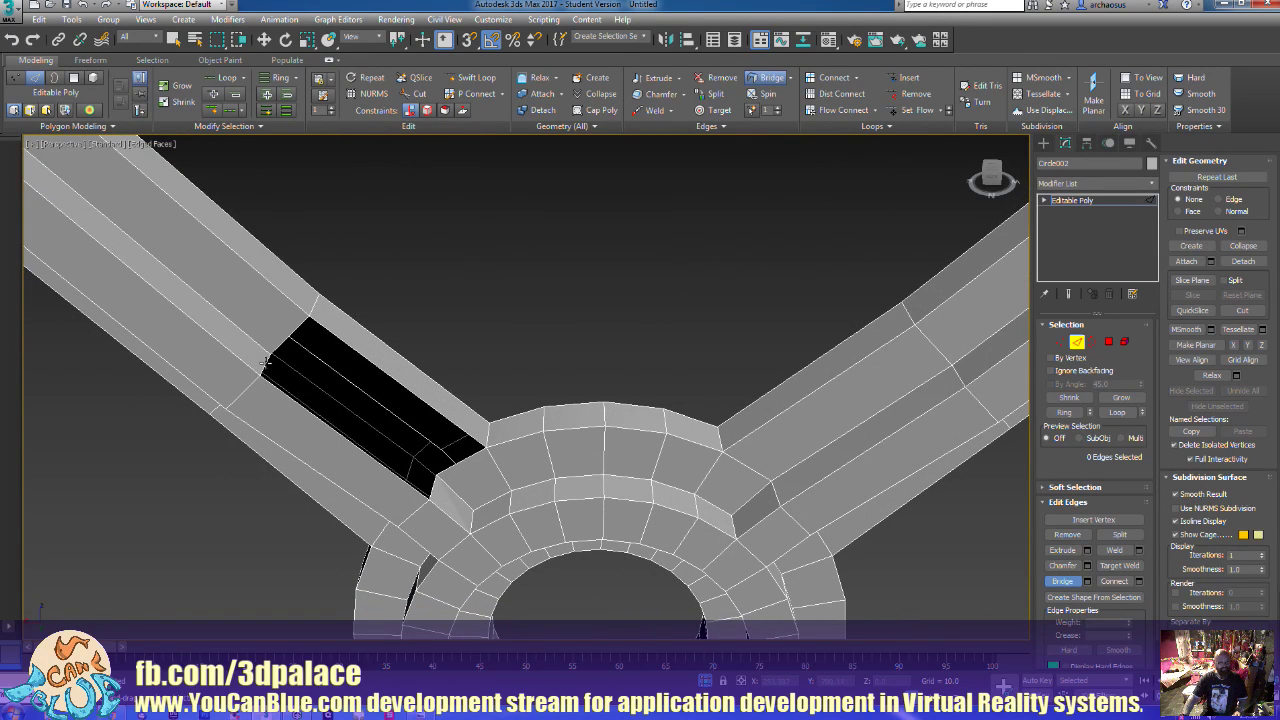
left_click(445, 483)
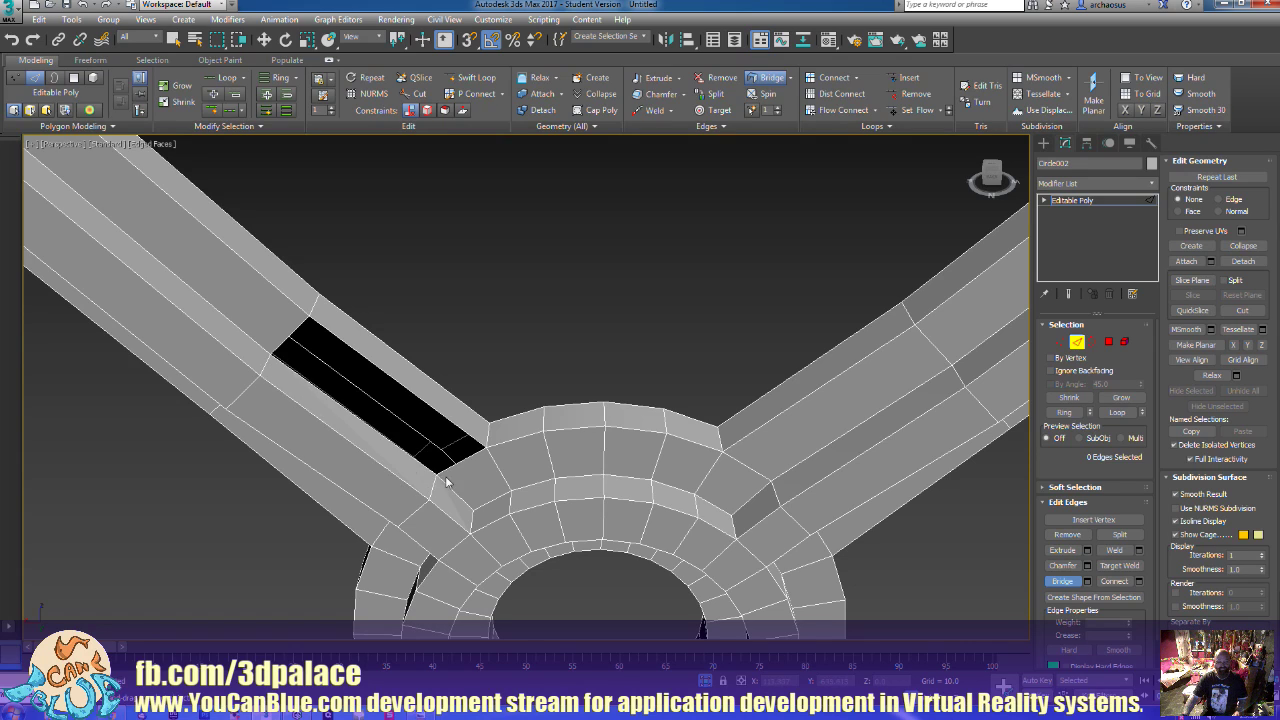
left_click(284, 338)
Select the polygons around the ring's lower-right stub, plus the facing end of the detached lower-right strut
scroll(305, 438, "down", 8)
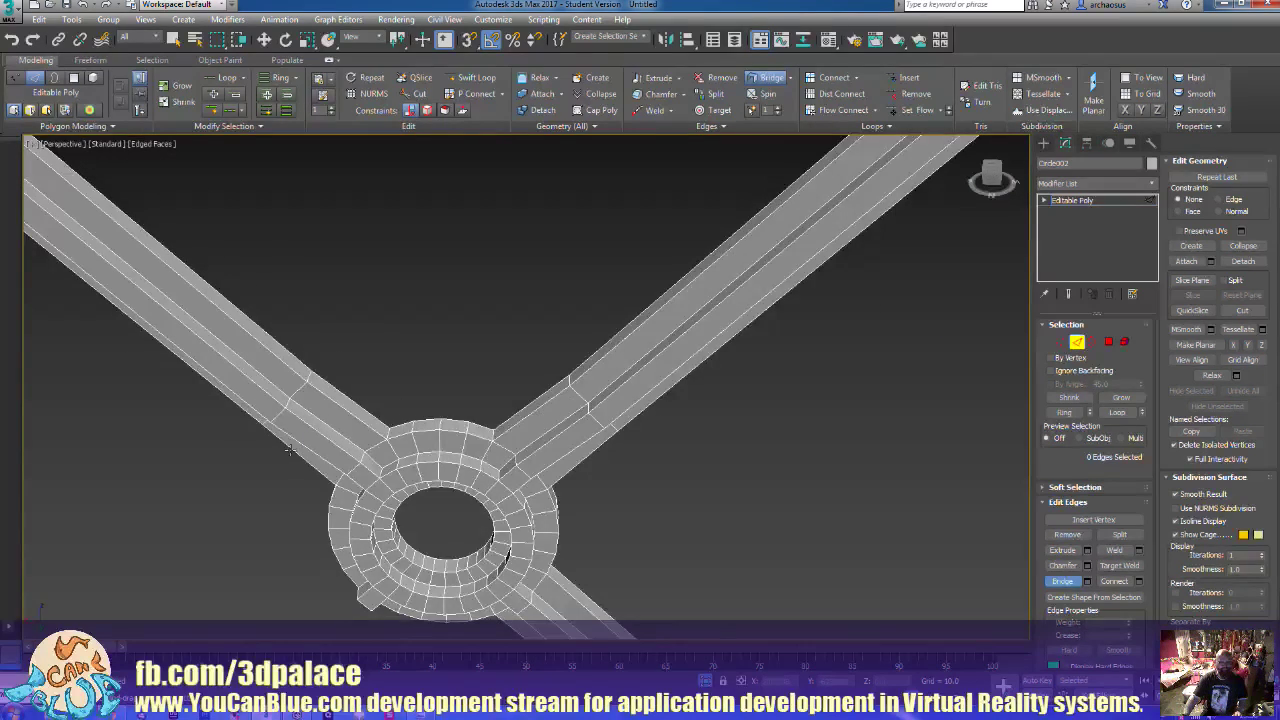
middle_click_drag(337, 457, 497, 443, "alt")
scroll(510, 460, "up", 4)
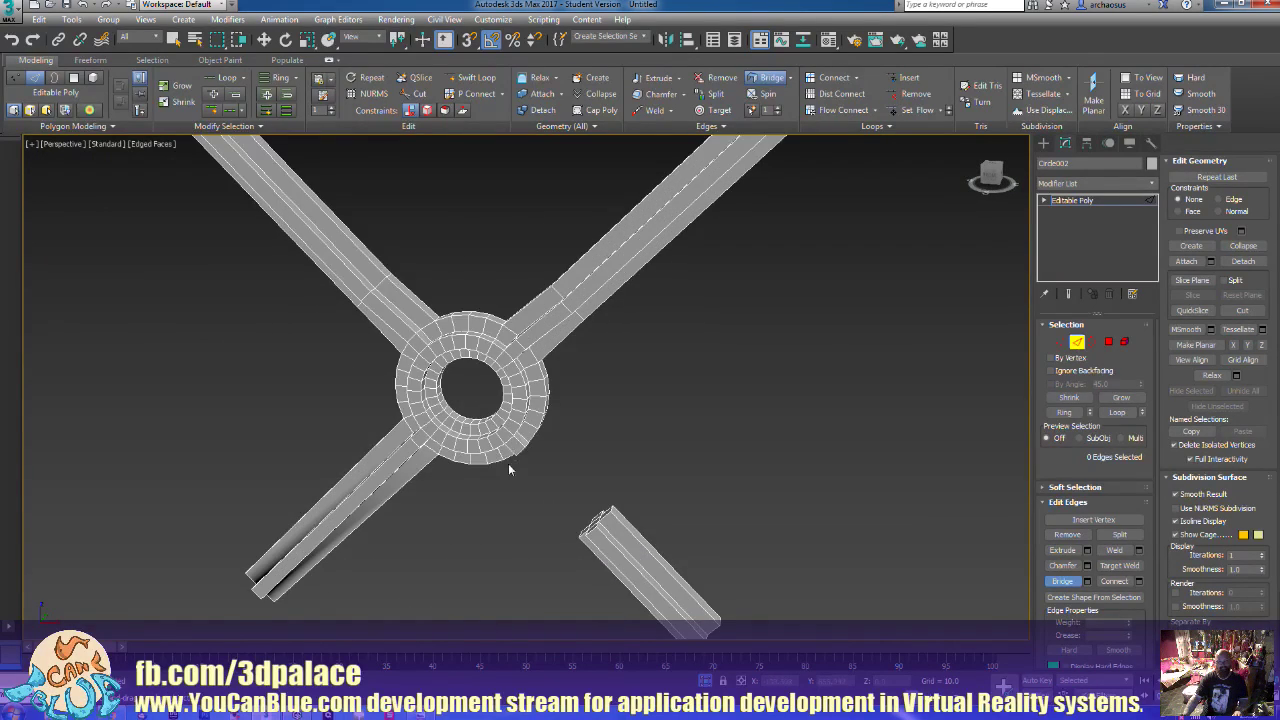
scroll(555, 470, "up", 2)
middle_click_drag(534, 462, 470, 439, "alt")
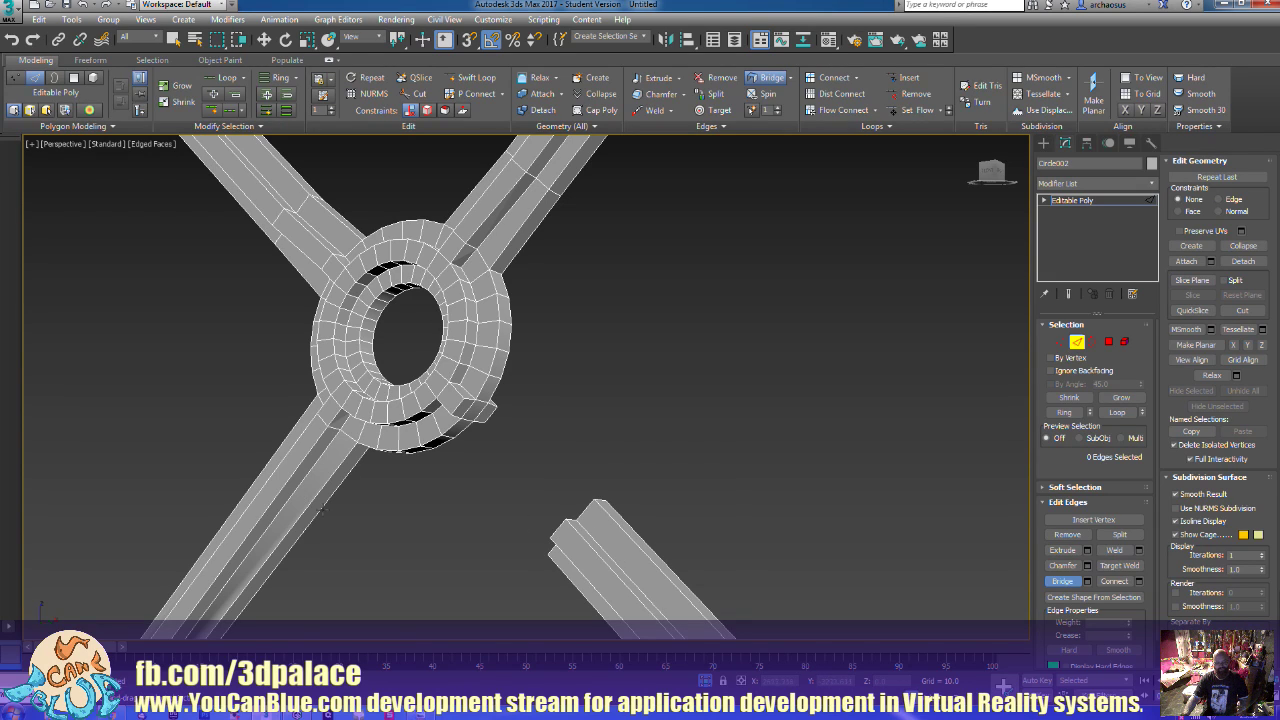
left_click(1108, 342)
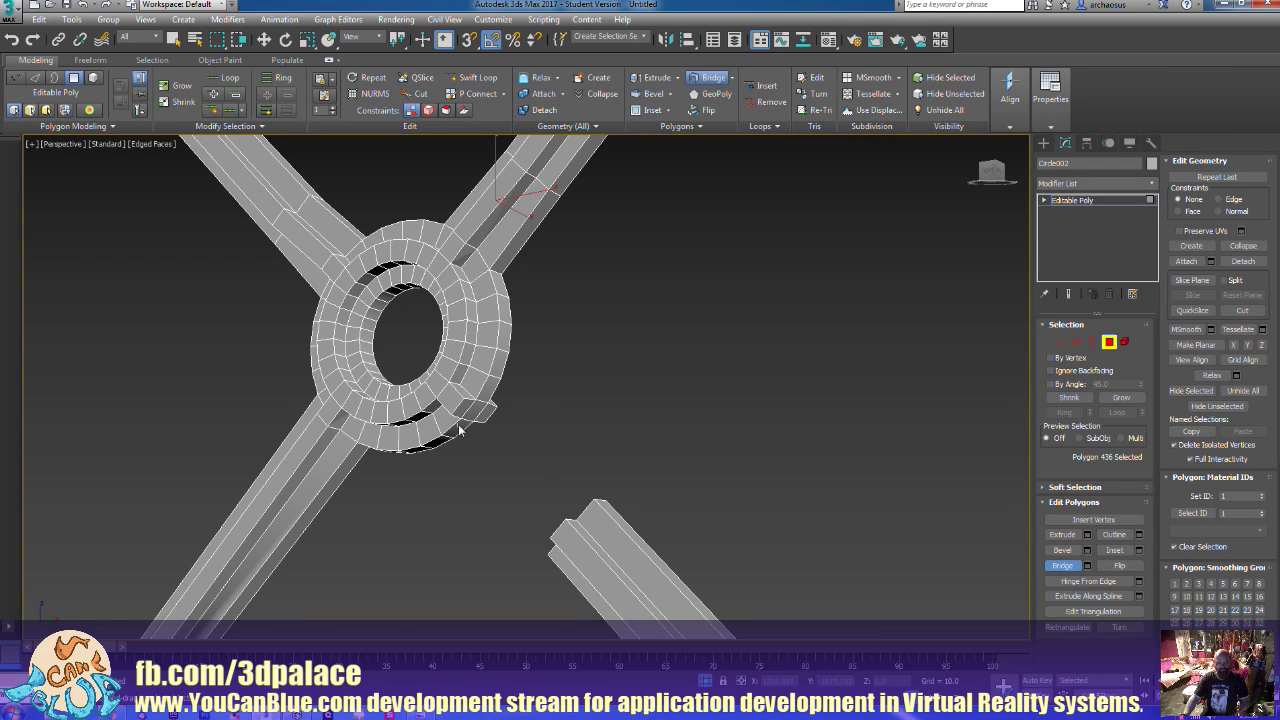
right_click(466, 432)
left_click(459, 428)
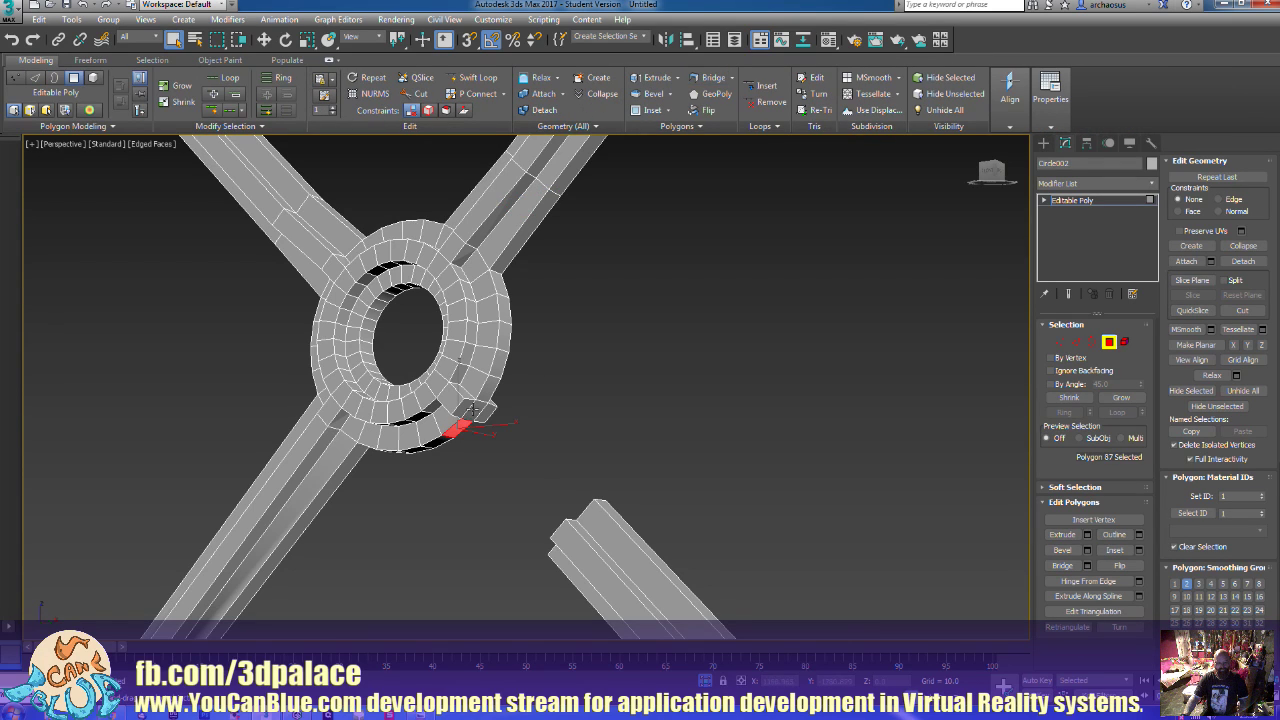
left_click(475, 410, "ctrl")
left_click(488, 394, "ctrl")
left_click(464, 410, "ctrl")
left_click(485, 412, "ctrl")
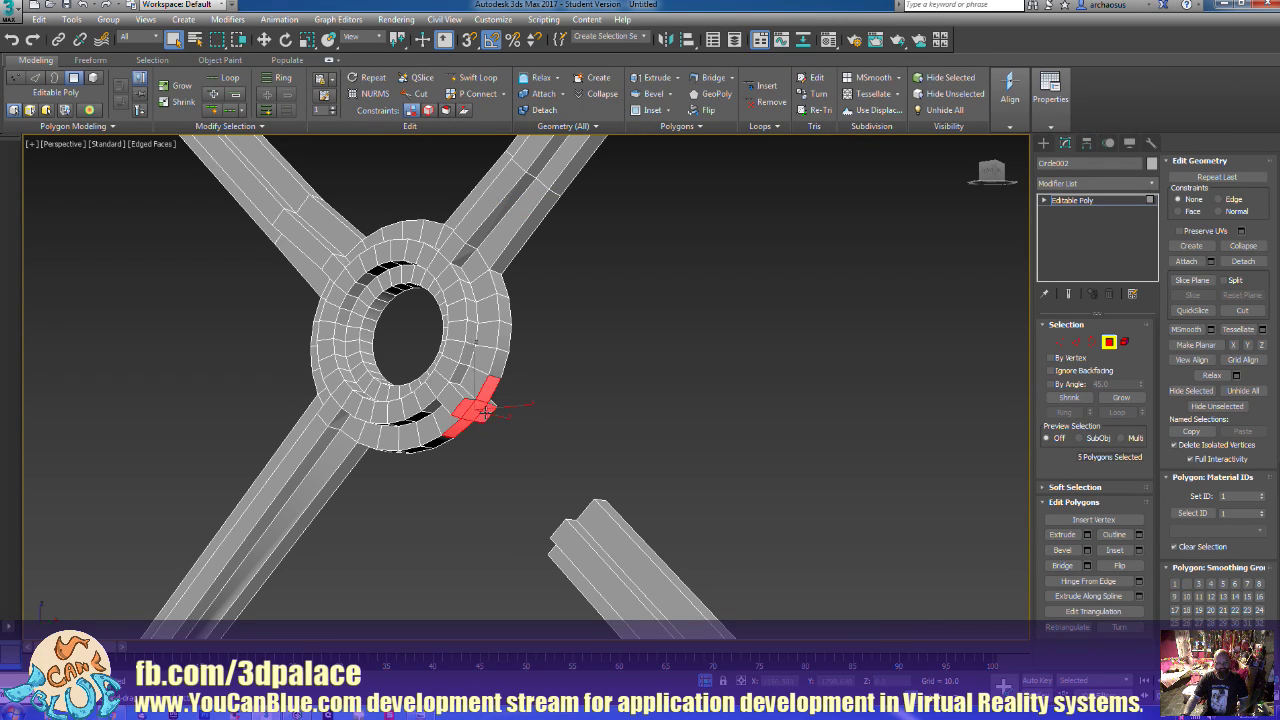
middle_click_drag(484, 430, 562, 482, "alt")
left_click(567, 480, "ctrl")
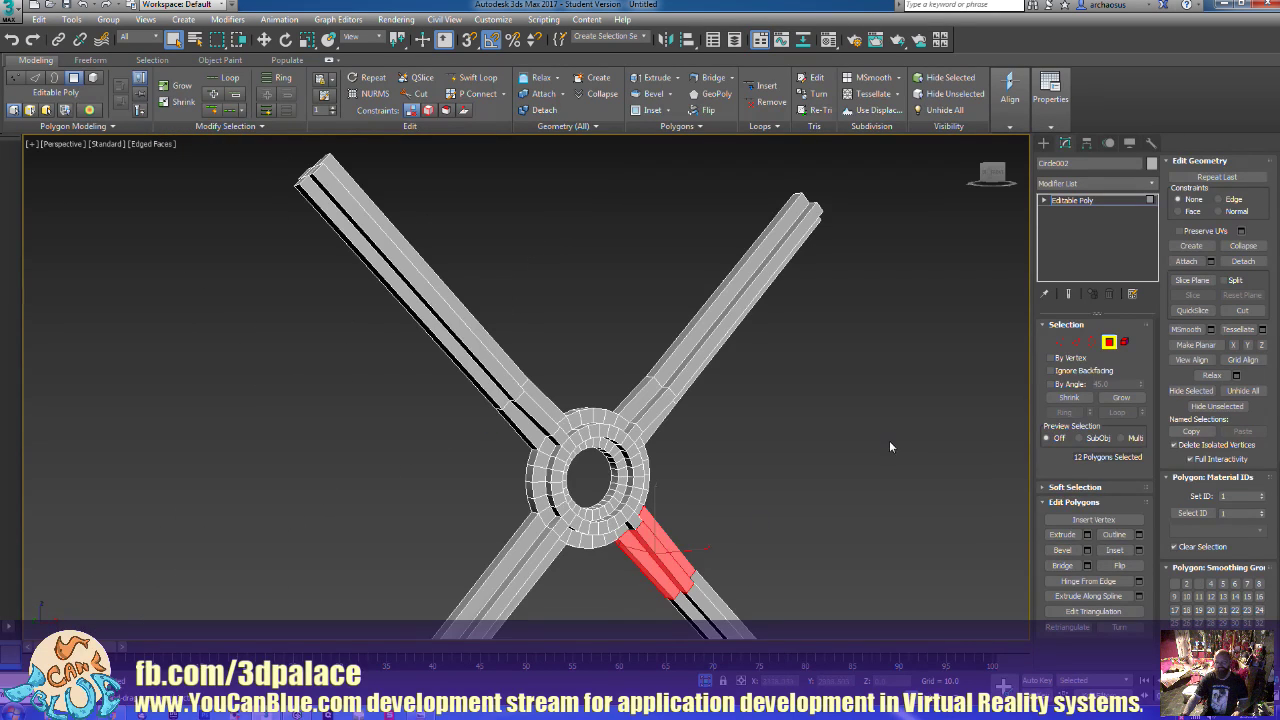
left_click(889, 440)
Remove the leftover edge loops crossing the struts where they were bridged to the ring
left_click(1077, 342)
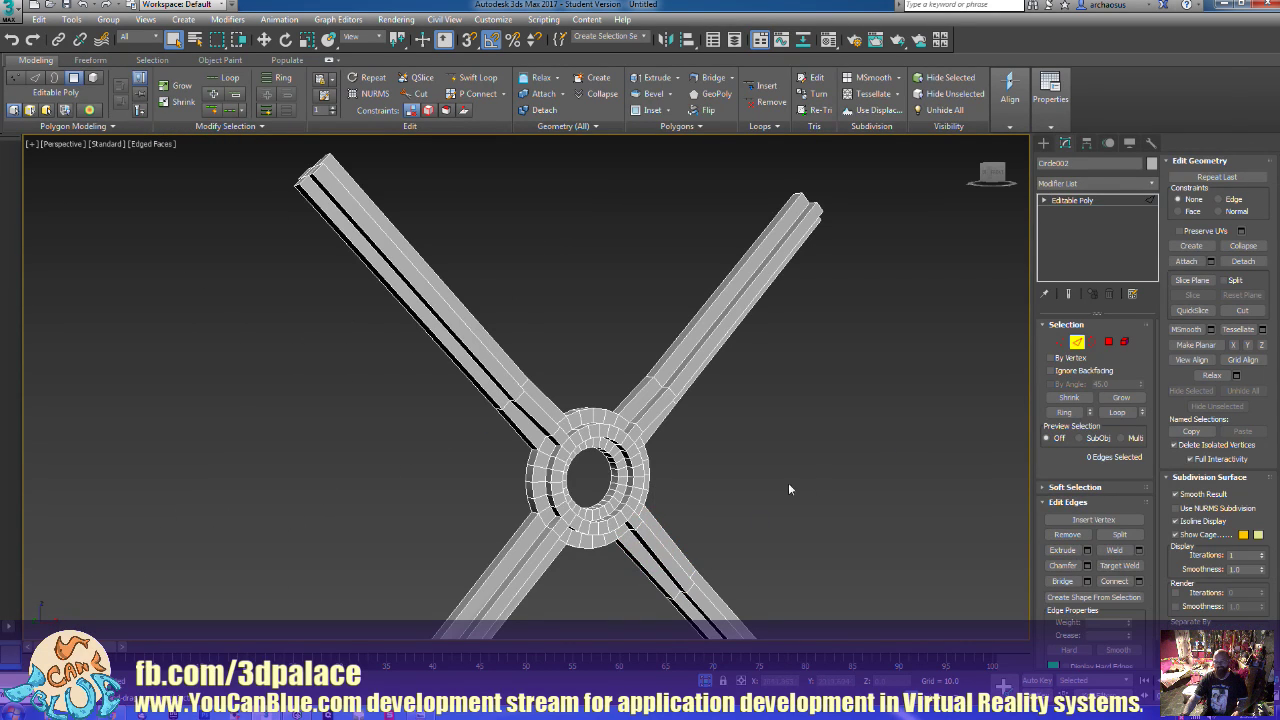
double_click(507, 405)
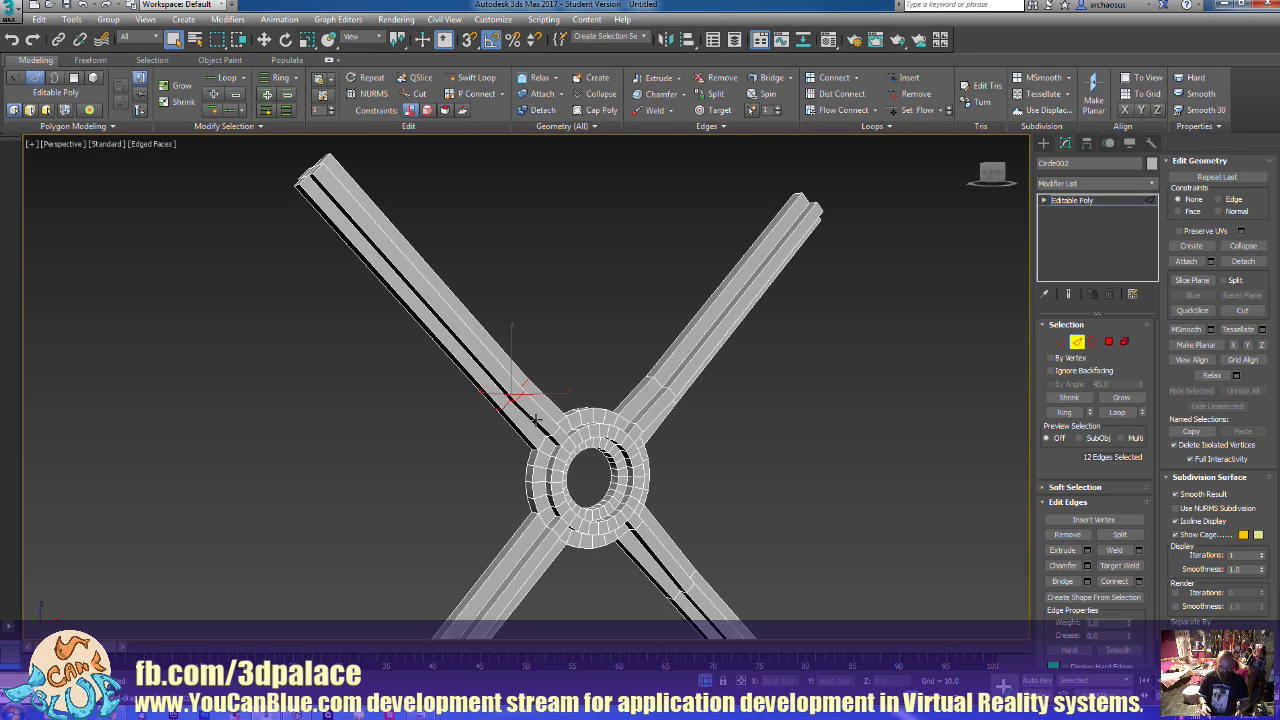
key("ctrl+d")
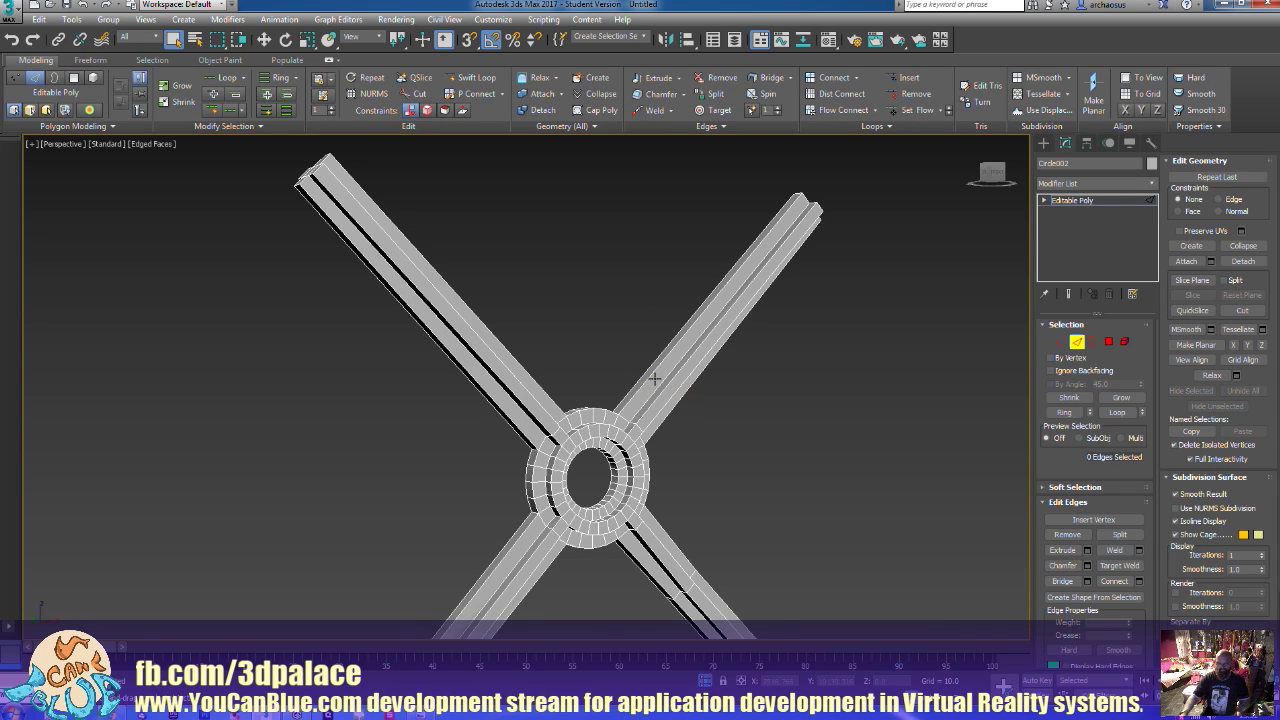
middle_click_drag(675, 571, 674, 546)
double_click(688, 565)
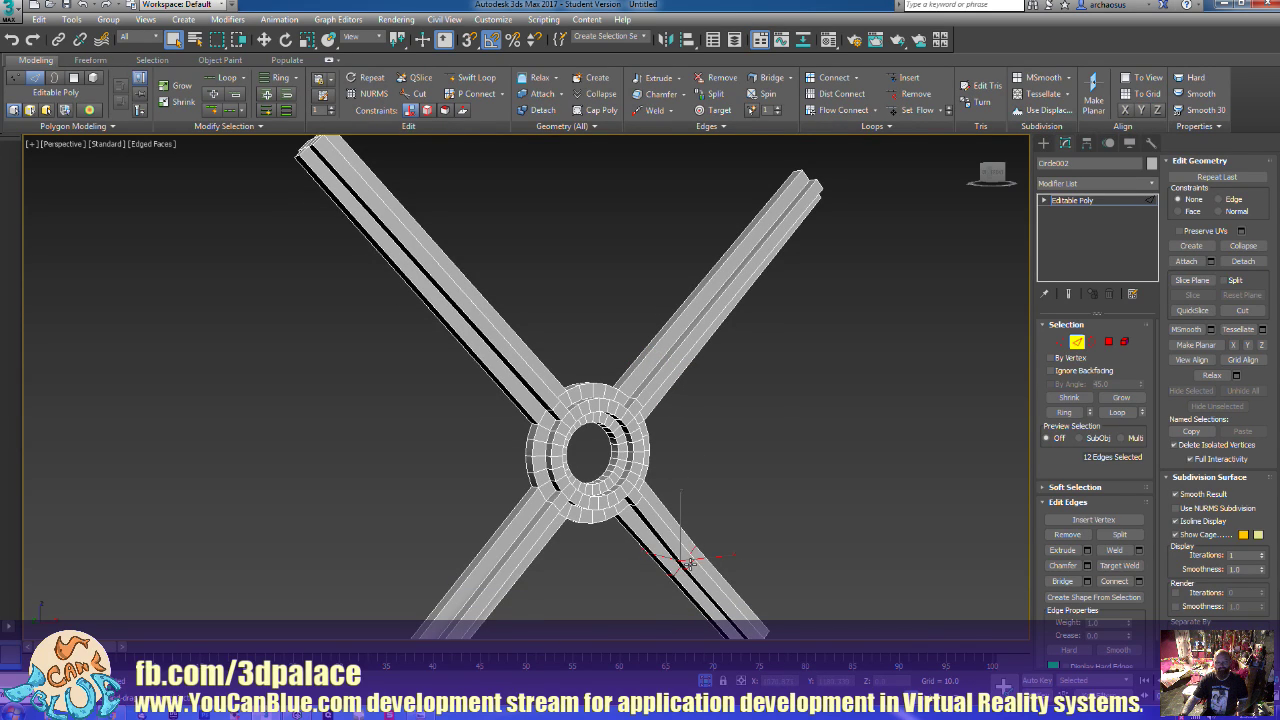
left_click(715, 563)
Finish editing the edges, end isolation of the cross brace, and deselect it to check it between the pillars
scroll(826, 466, "down", 5)
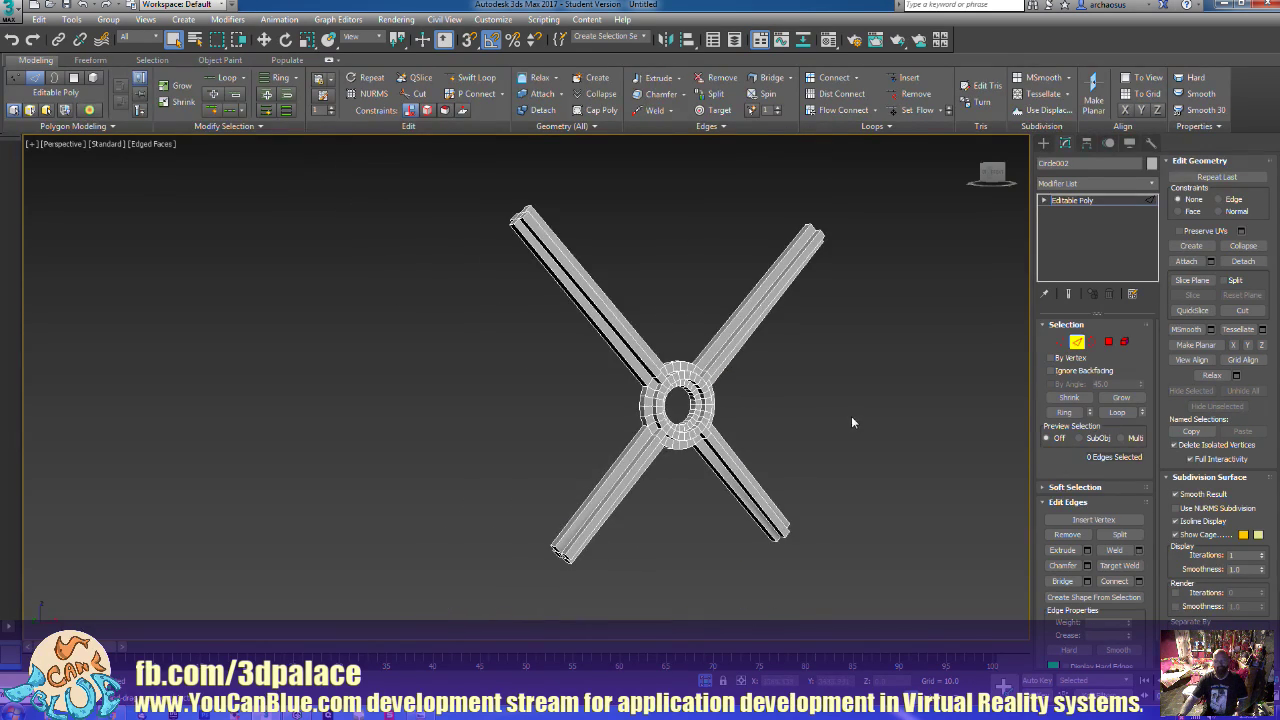
key("2")
right_click(926, 410)
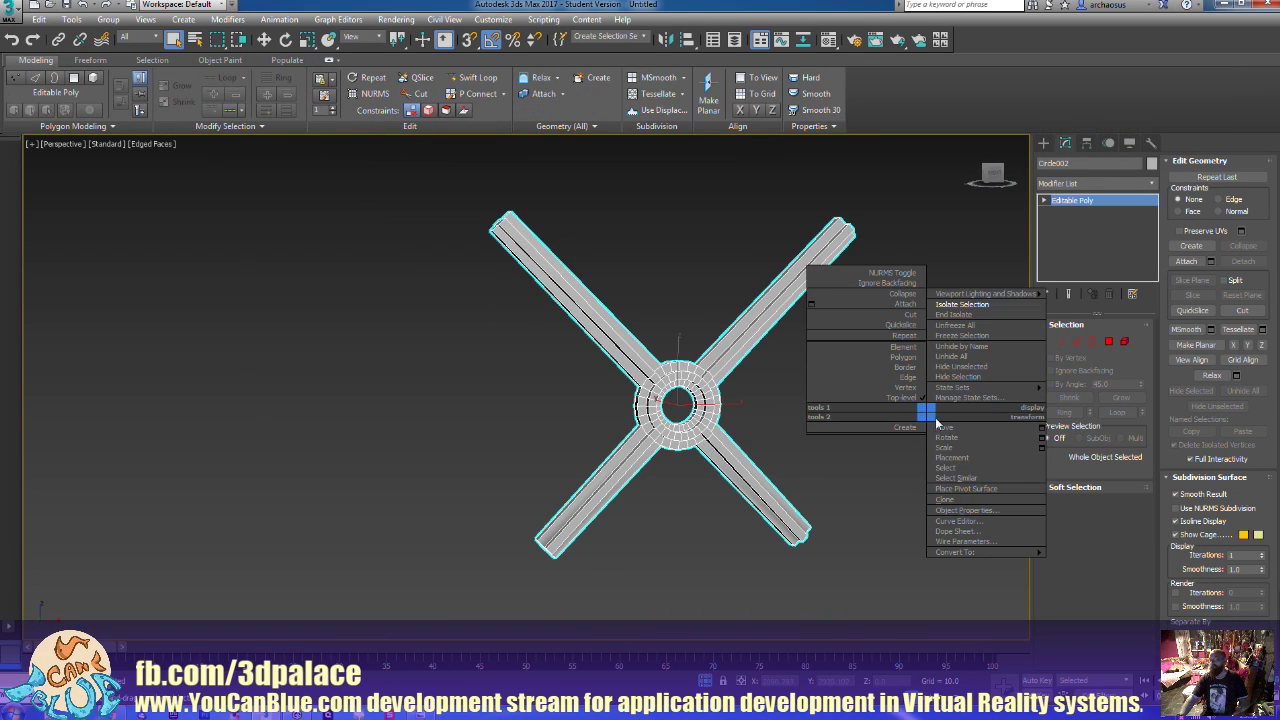
left_click(955, 314)
scroll(840, 458, "down", 4)
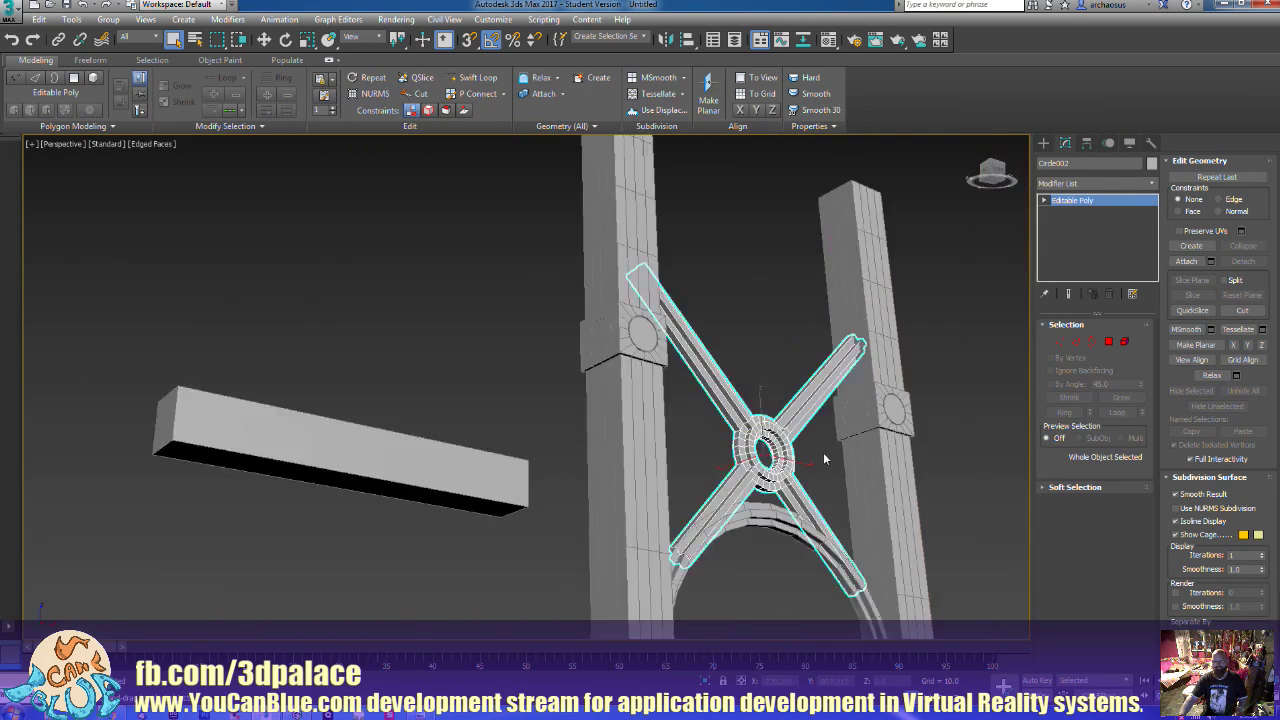
left_click(970, 464)
middle_click_drag(970, 464, 931, 506, "alt")
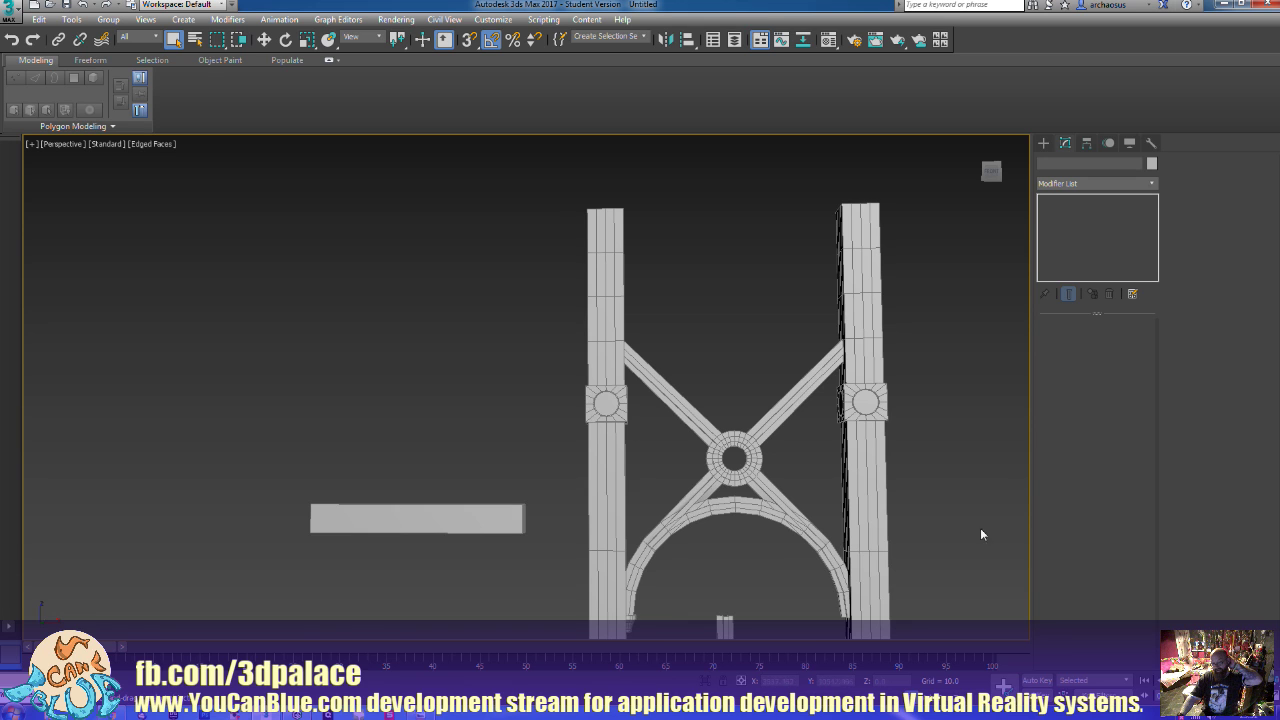
Clone the polygons of the ring's upper half and its two struts straight upward as a separate object
middle_click_drag(777, 480, 755, 500)
left_click(714, 477)
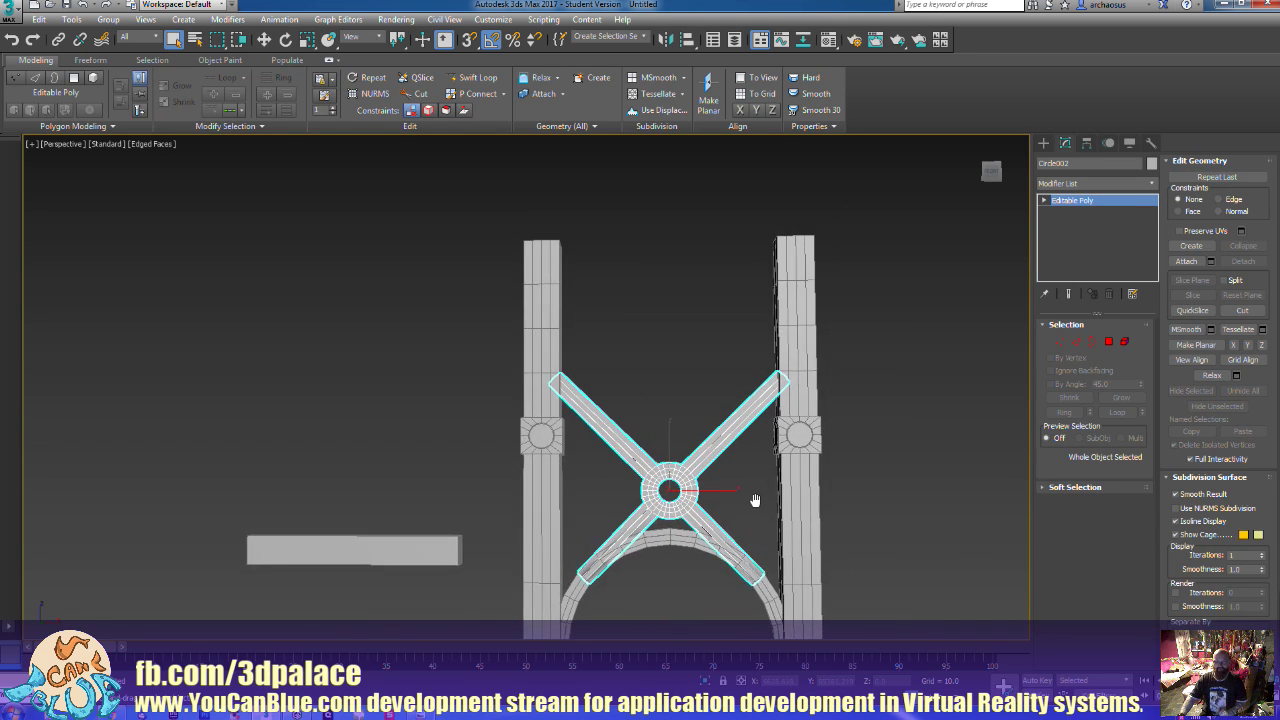
key("f")
key("z")
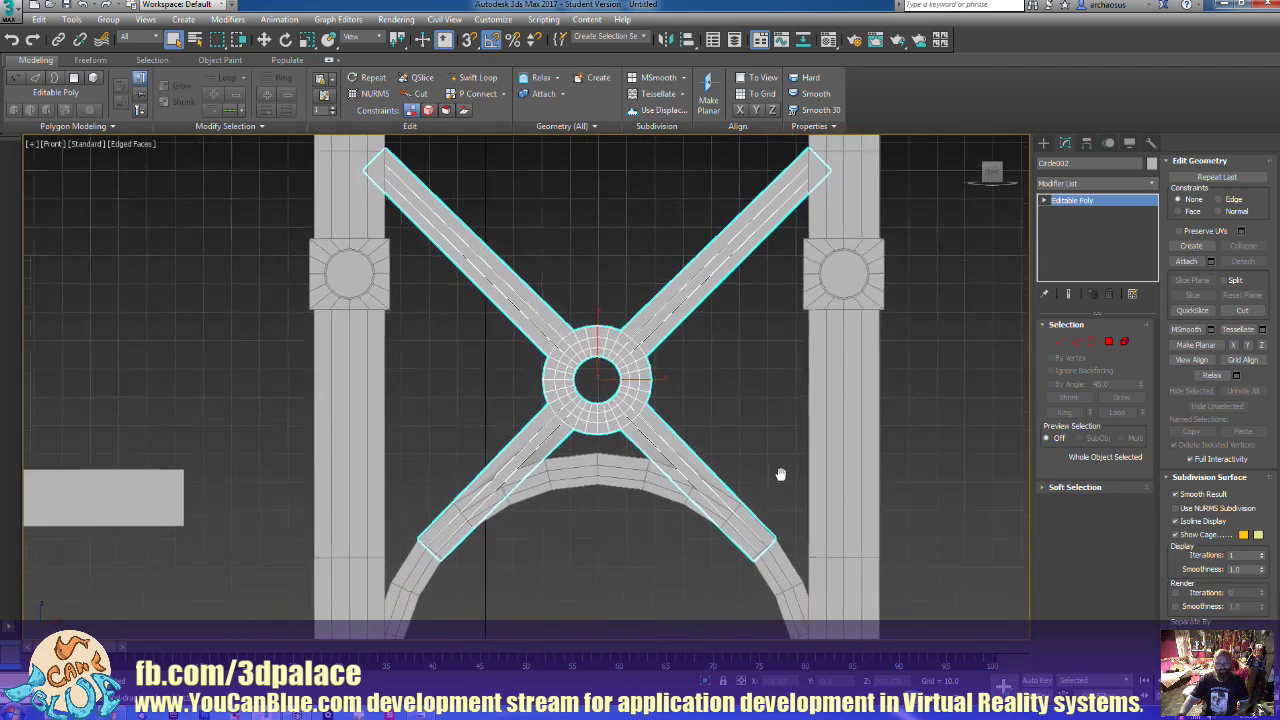
left_click(1108, 341)
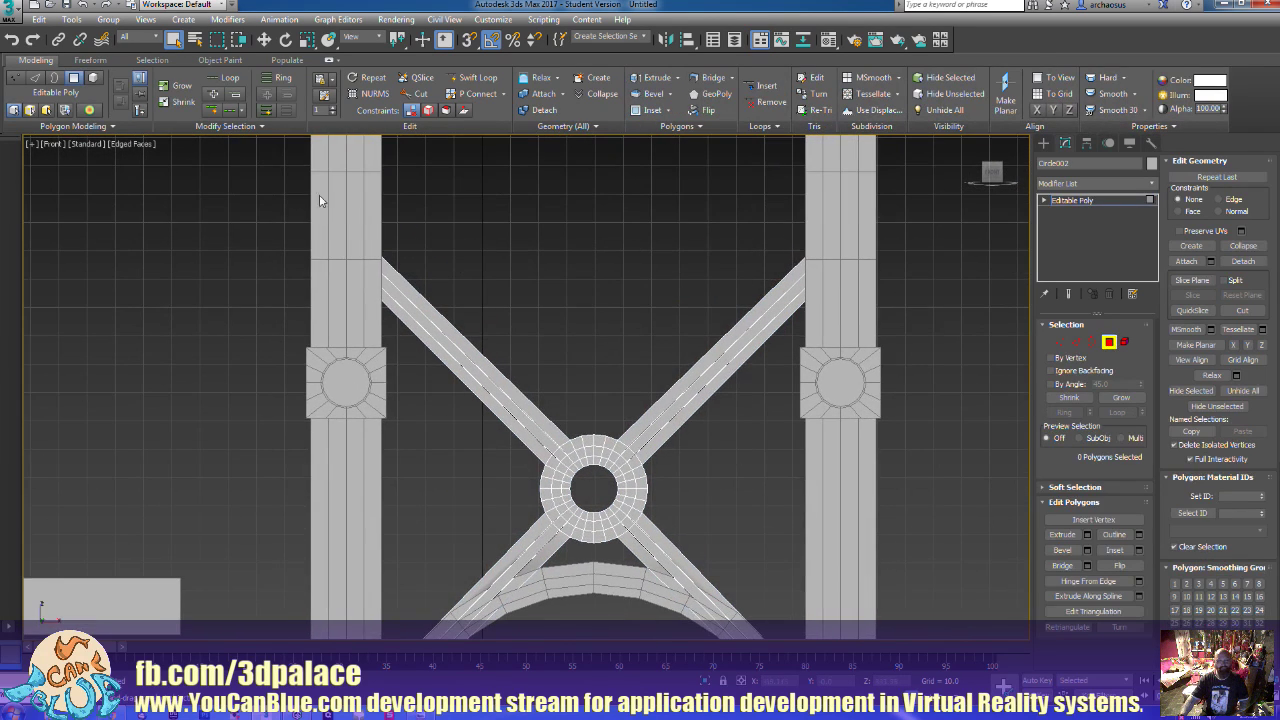
left_click_drag(678, 423, 900, 484)
key("w")
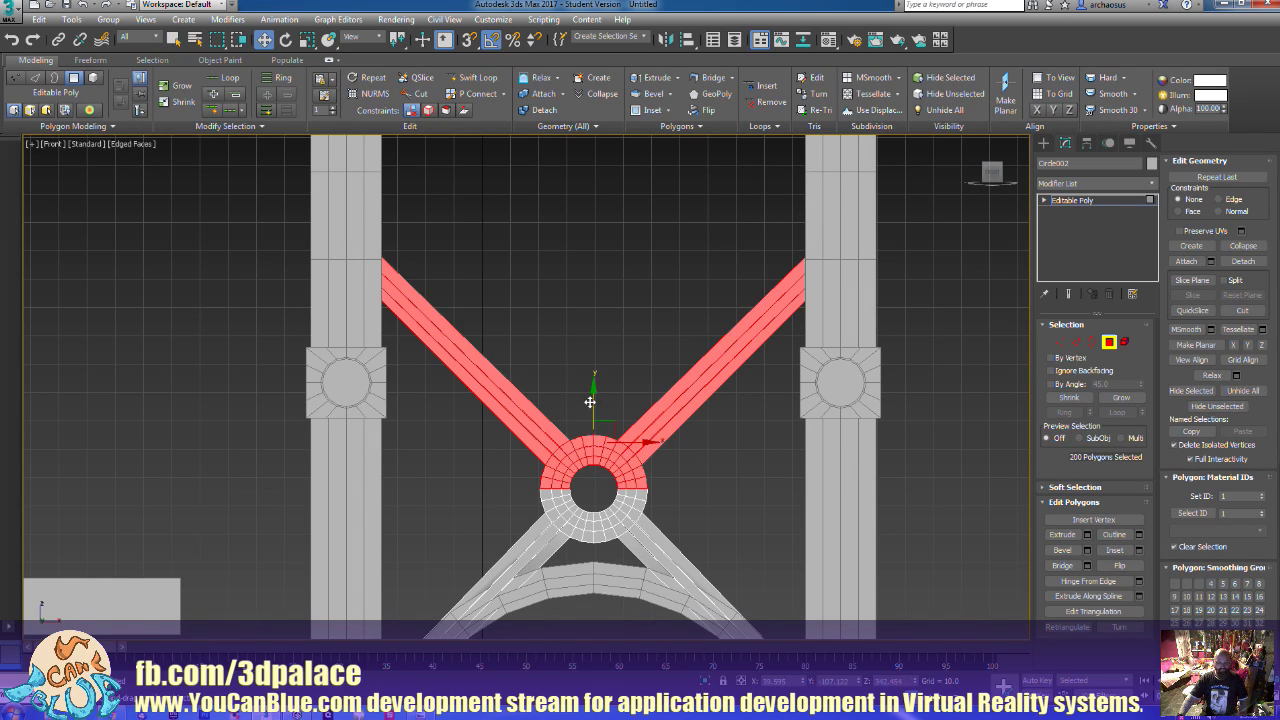
left_click_drag(594, 401, 606, 242, "shift")
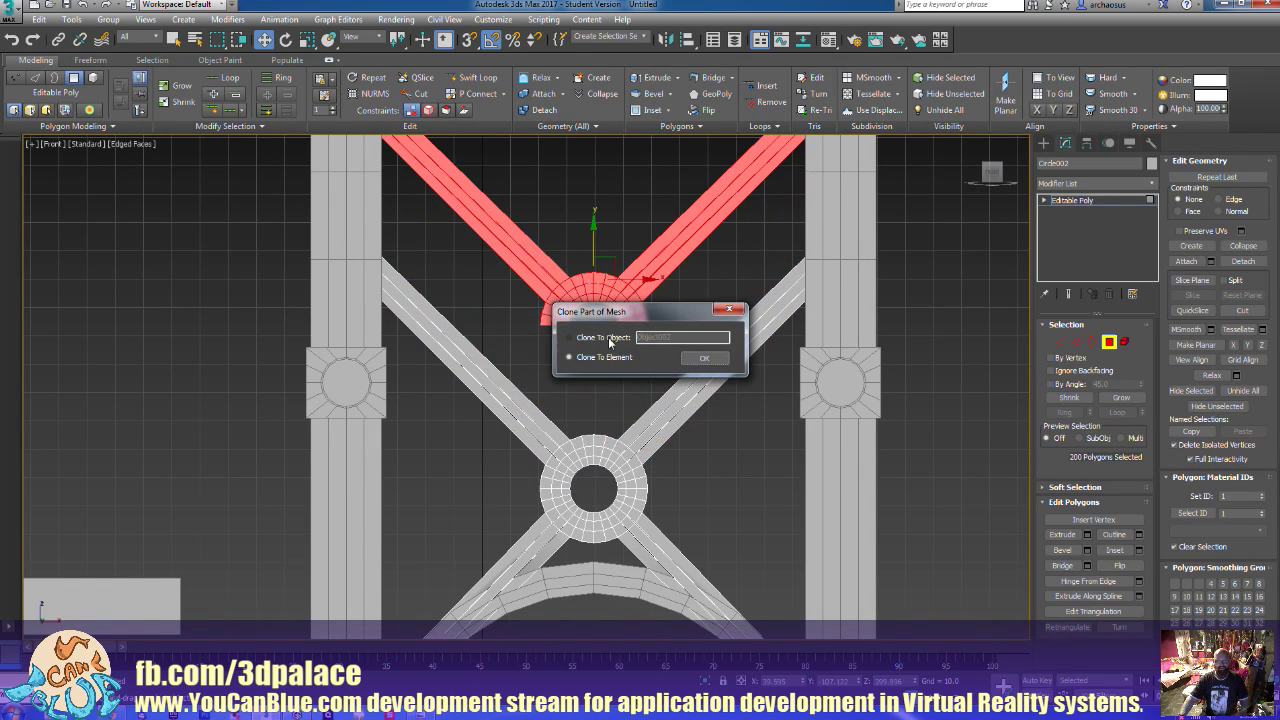
left_click(705, 359)
Rotate the cloned half-ring piece 180° about the X axis so its struts point downward
scroll(682, 327, "down", 3)
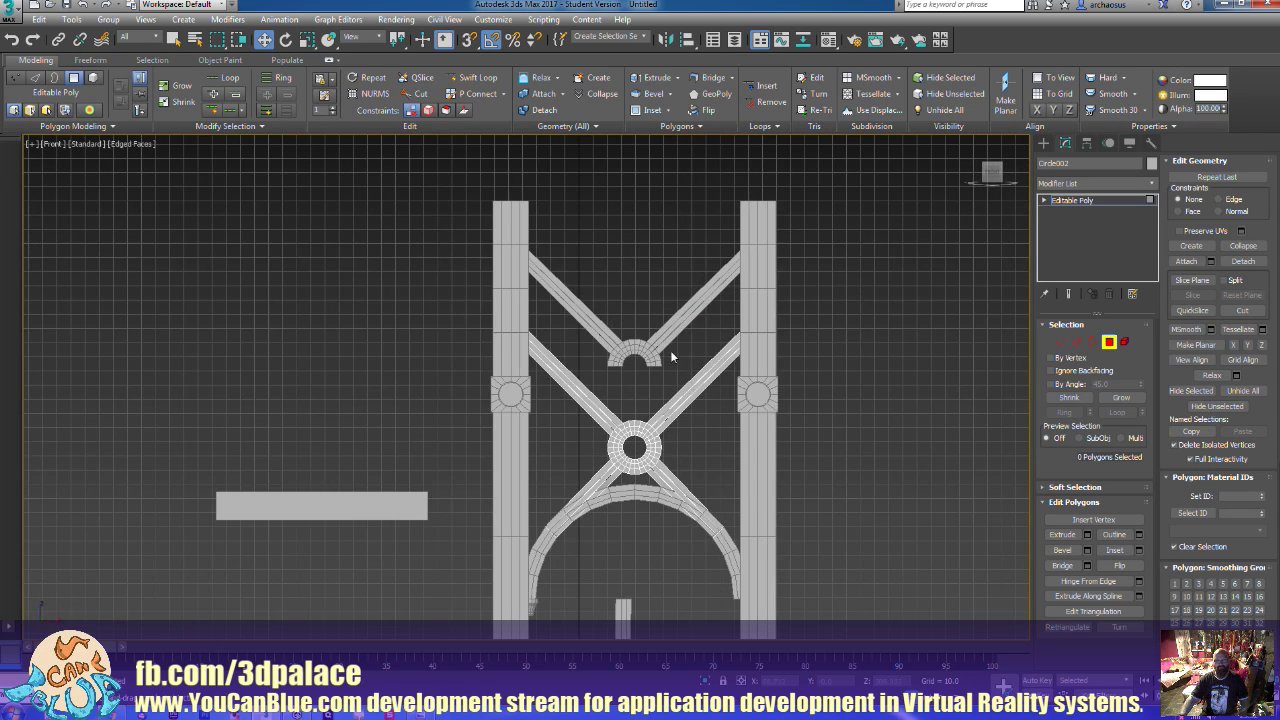
left_click(1108, 342)
left_click(690, 312)
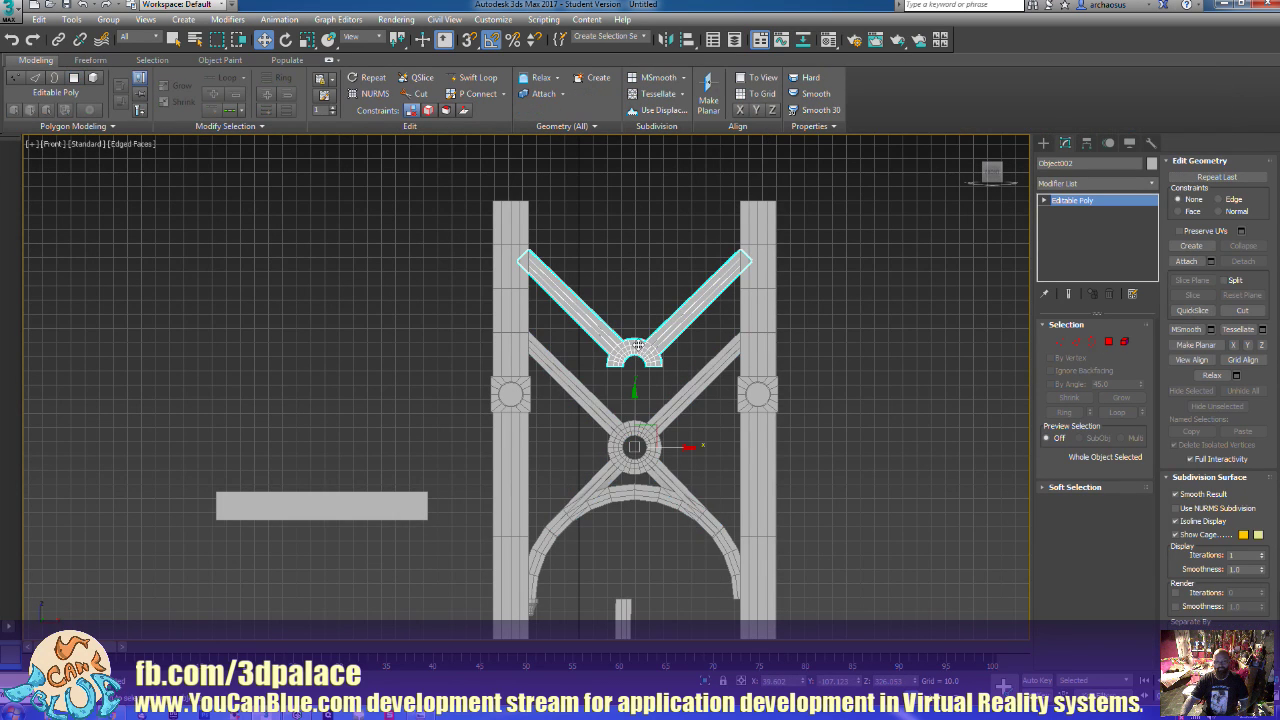
middle_click_drag(724, 371, 691, 372, "alt")
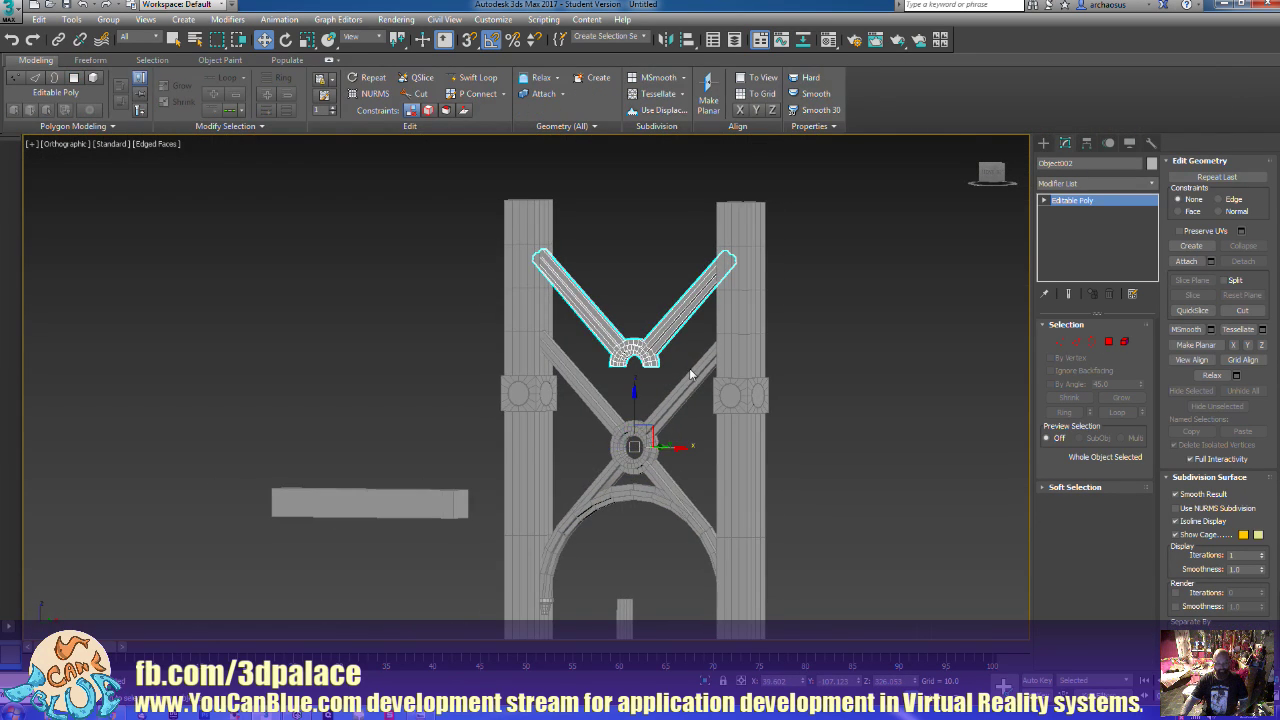
key("e")
left_click_drag(614, 420, 516, 498)
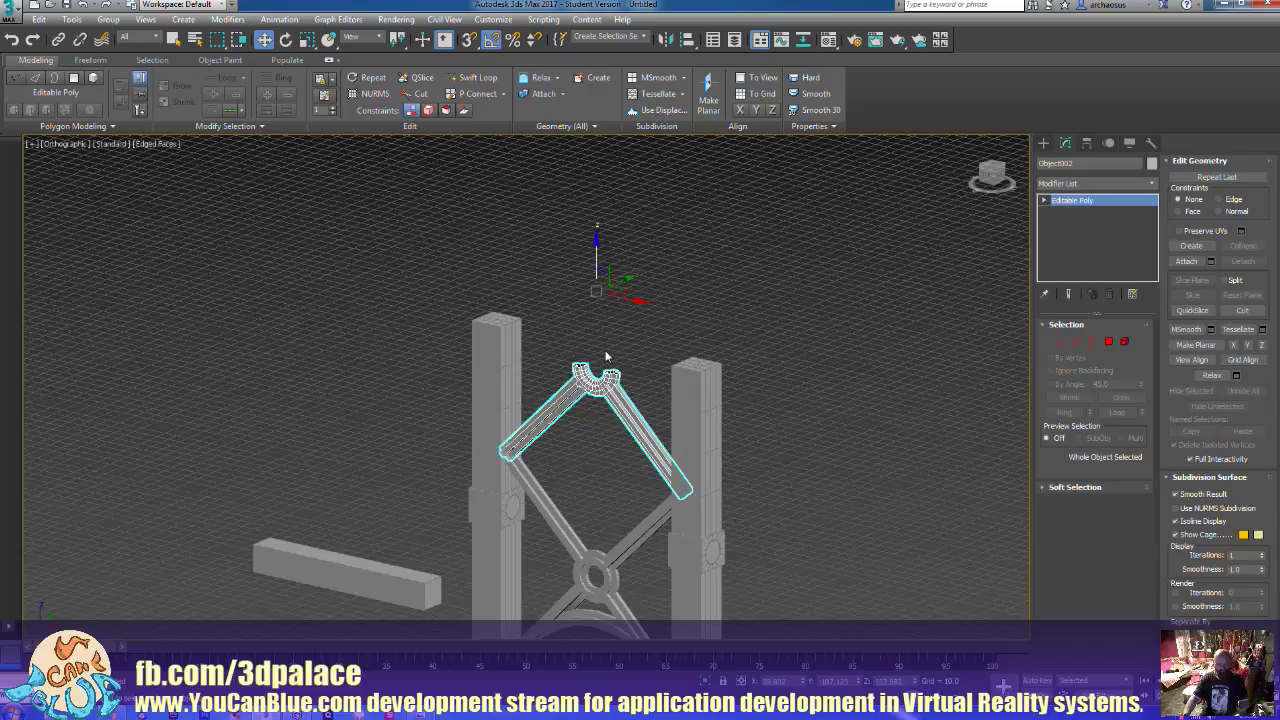
Make a copy of the inverted half-ring piece rotated 180° so its struts point upward
key("e")
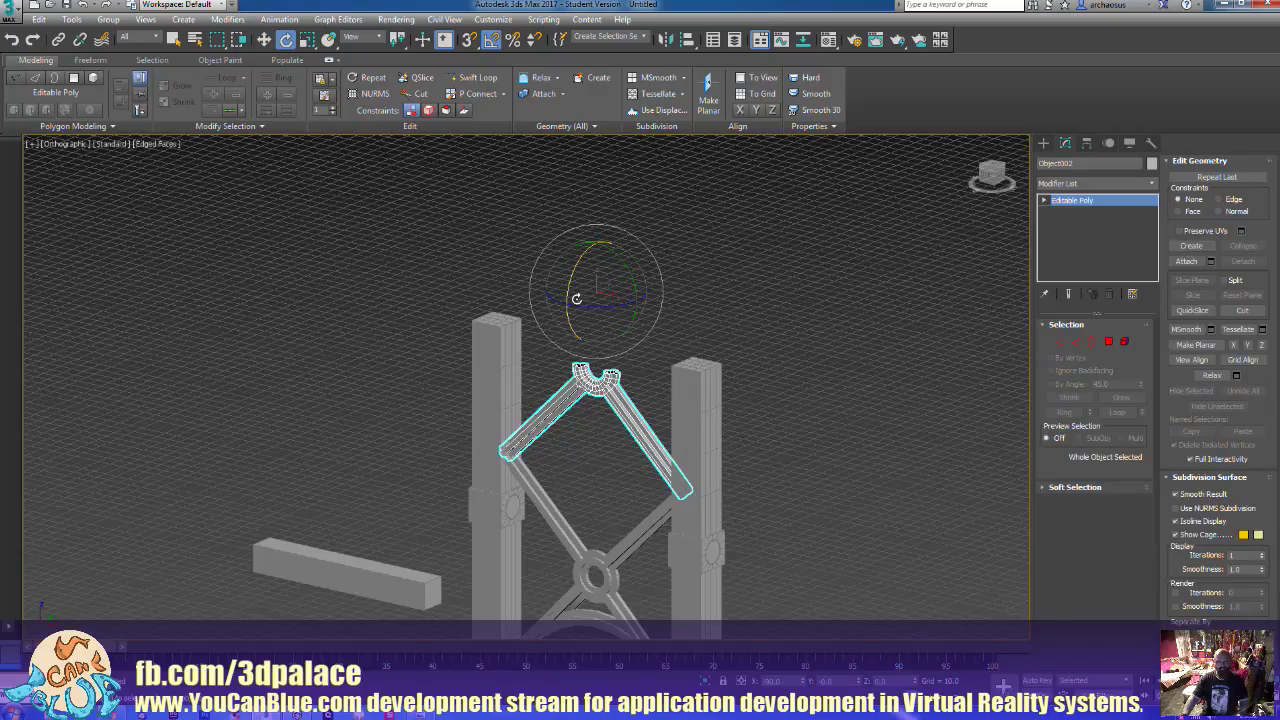
left_click_drag(574, 277, 497, 381, "shift")
left_click(643, 413)
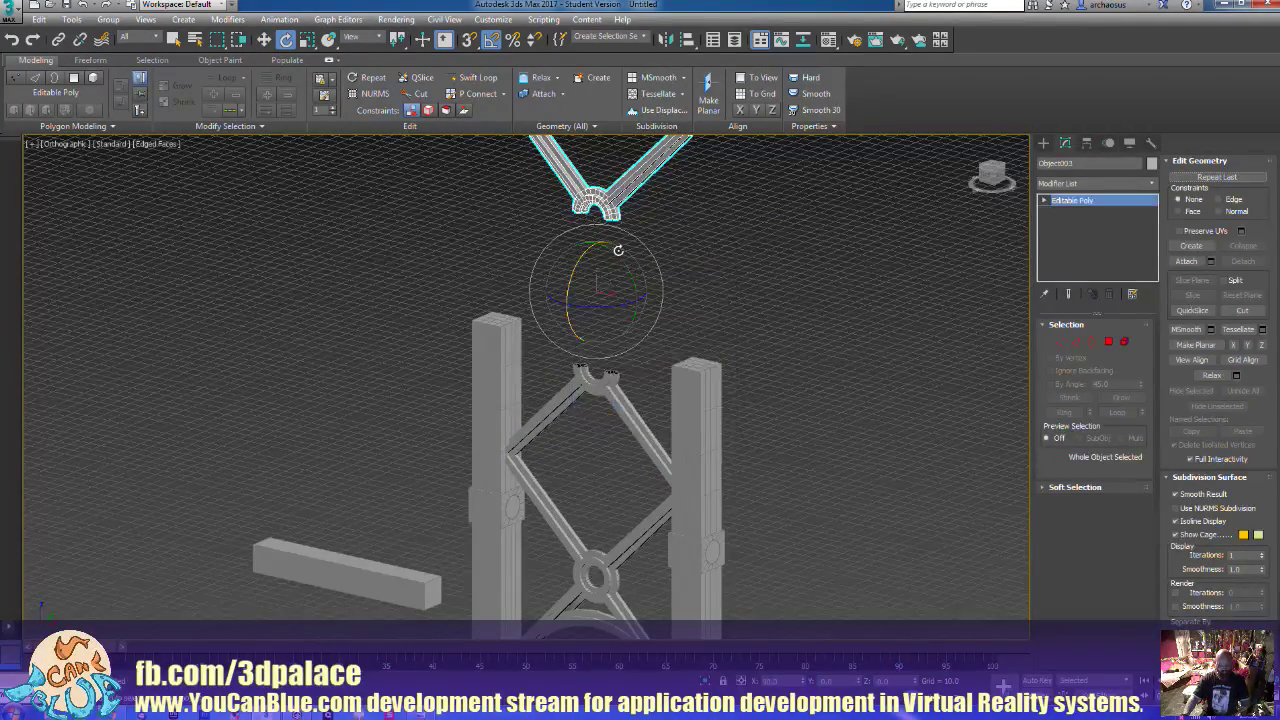
Lower the upright copy vertically until its half ring meets the inverted half ring below it
key("w")
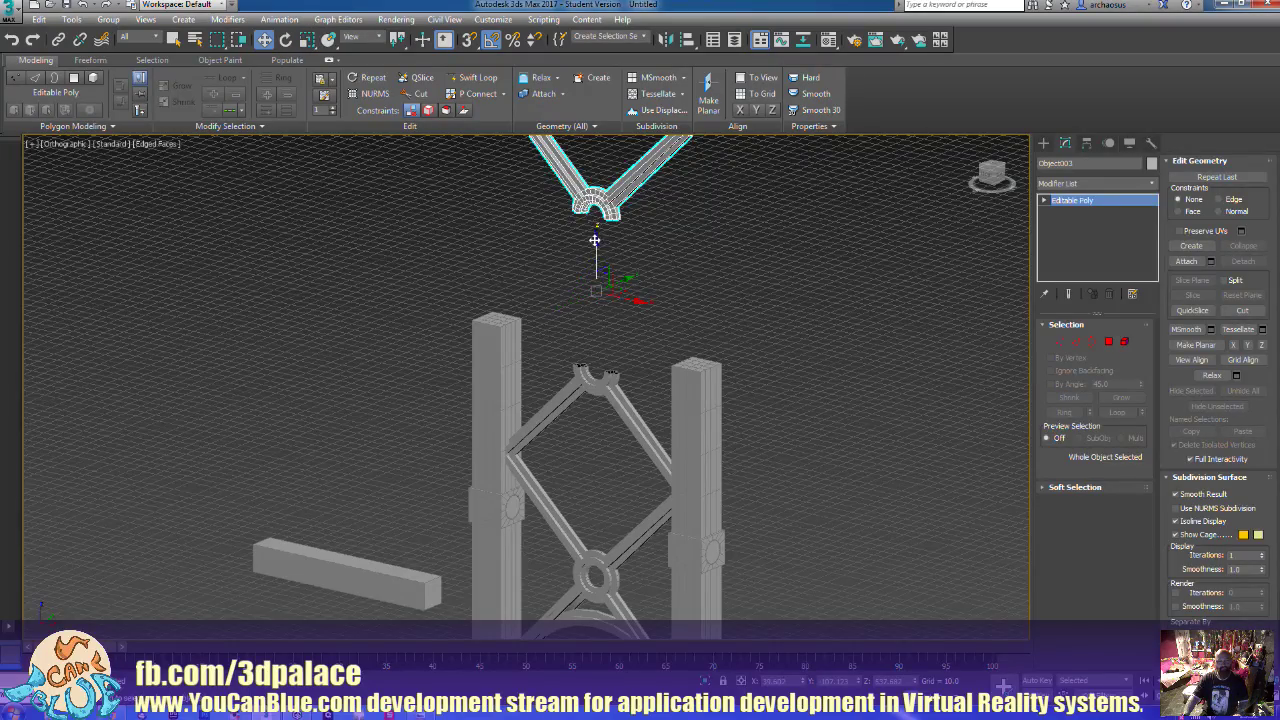
left_click_drag(594, 240, 598, 395)
key("f")
key("z")
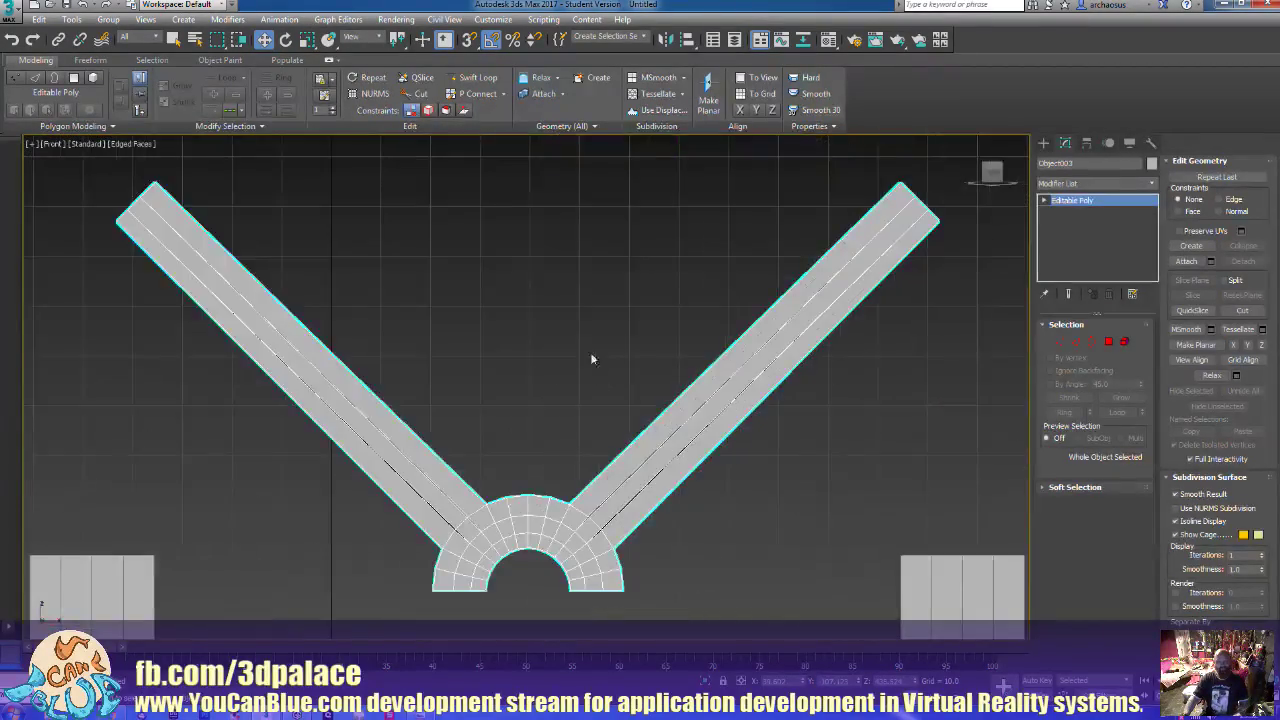
scroll(617, 312, "down", 5)
scroll(620, 360, "up", 4)
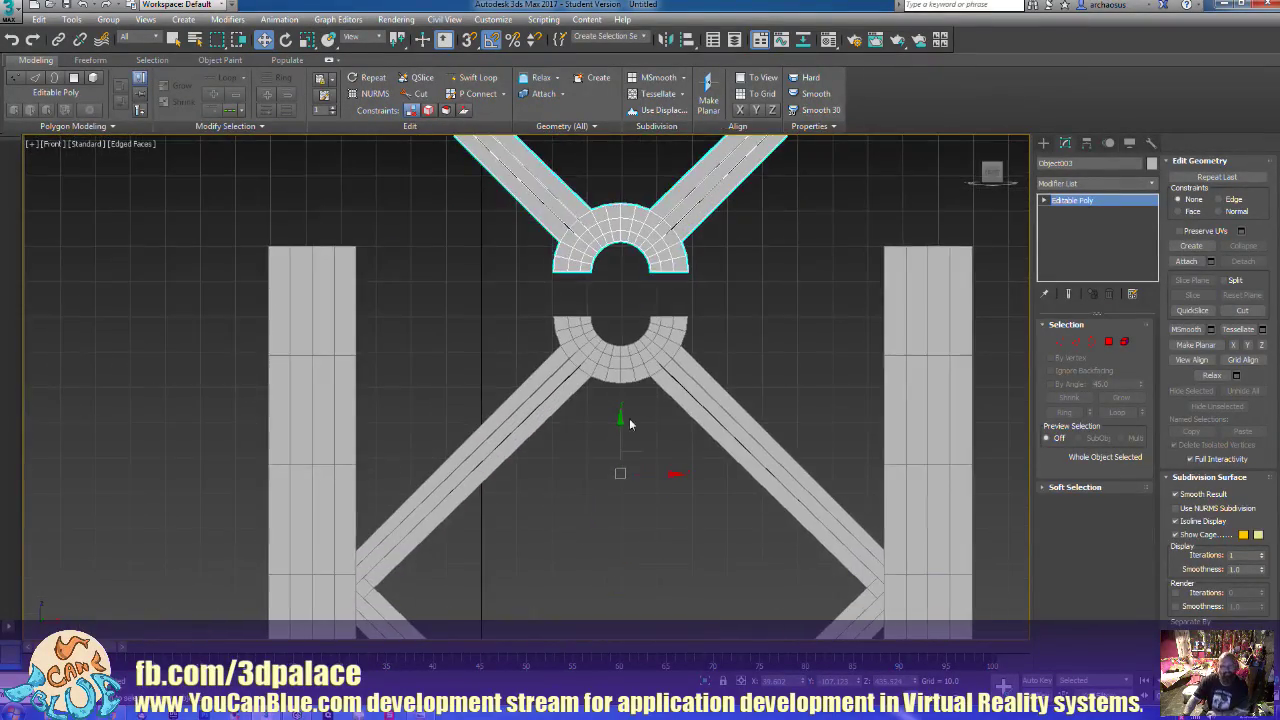
left_click_drag(629, 424, 621, 467)
Fine-tune the upper piece's height to close the thin gap between the two half rings
scroll(621, 362, "up", 3)
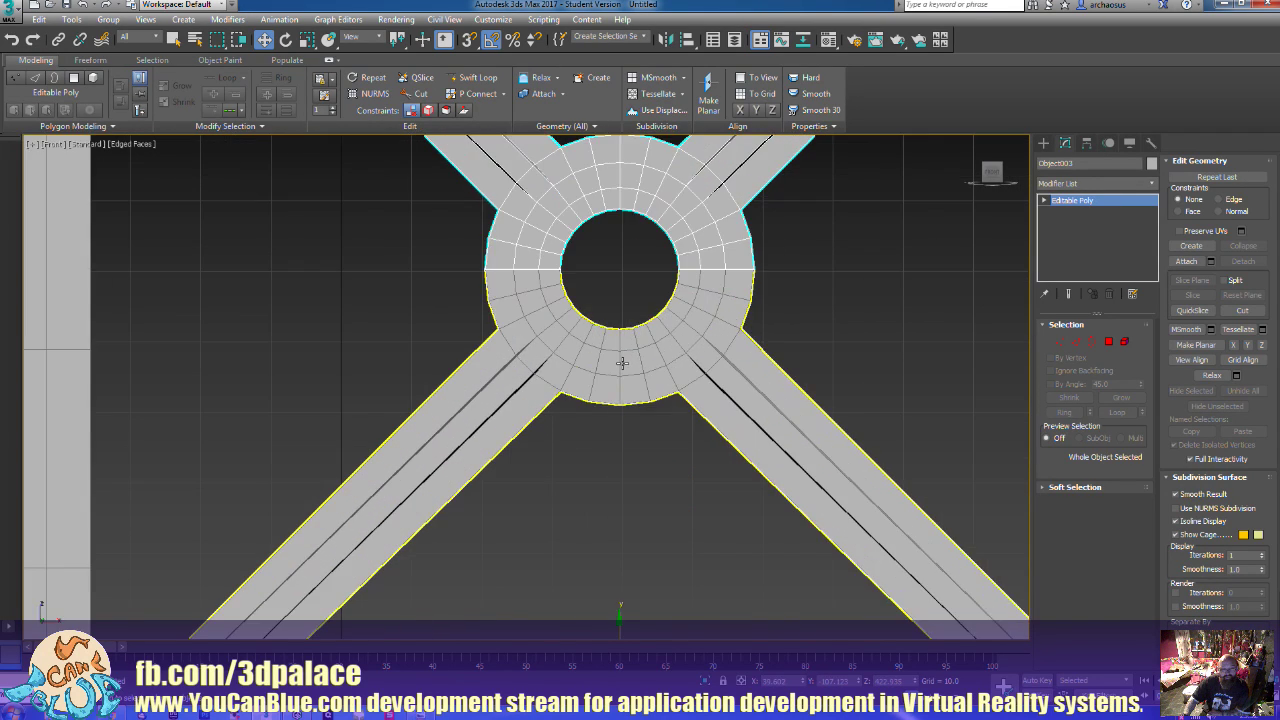
scroll(622, 365, "up", 3)
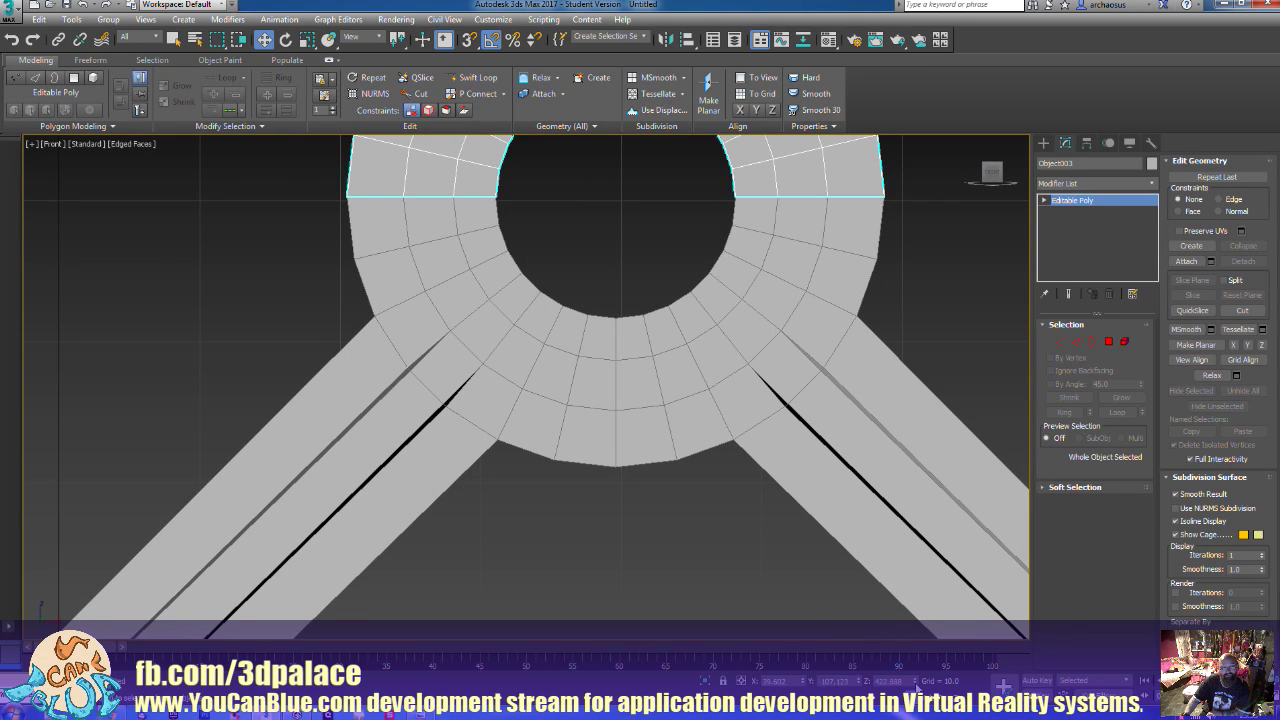
left_click(647, 565)
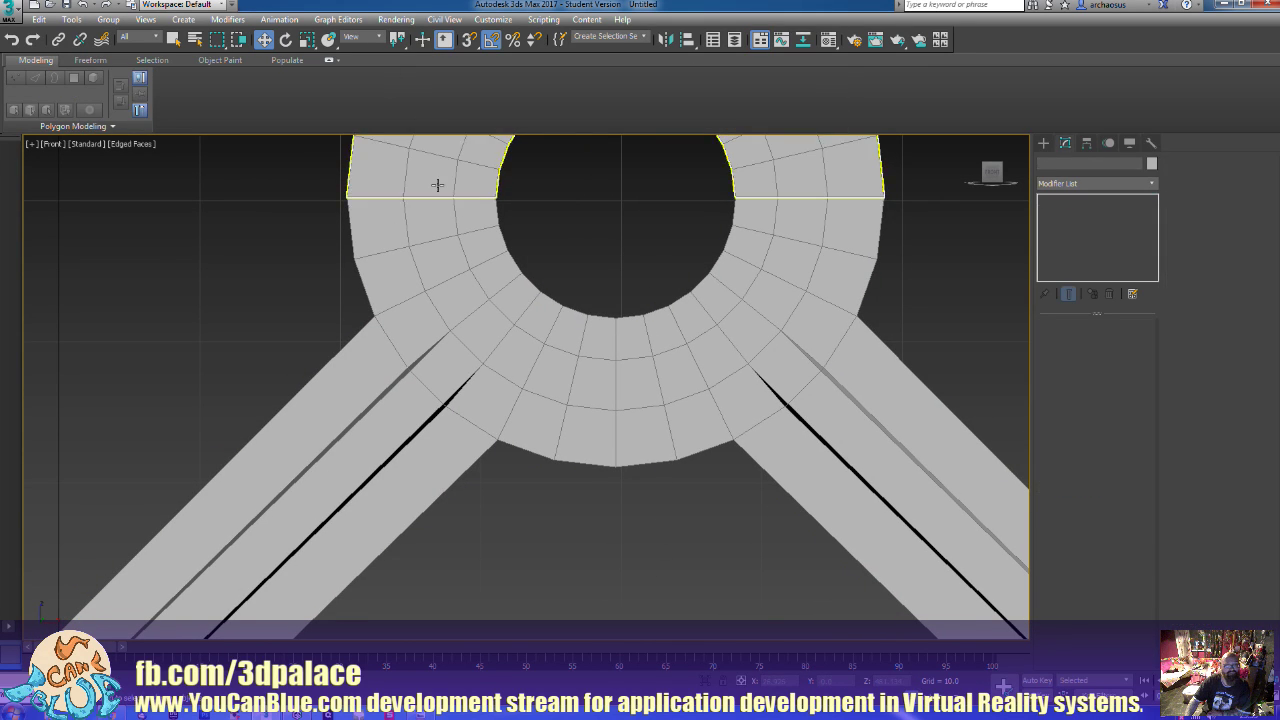
scroll(450, 210, "up", 6)
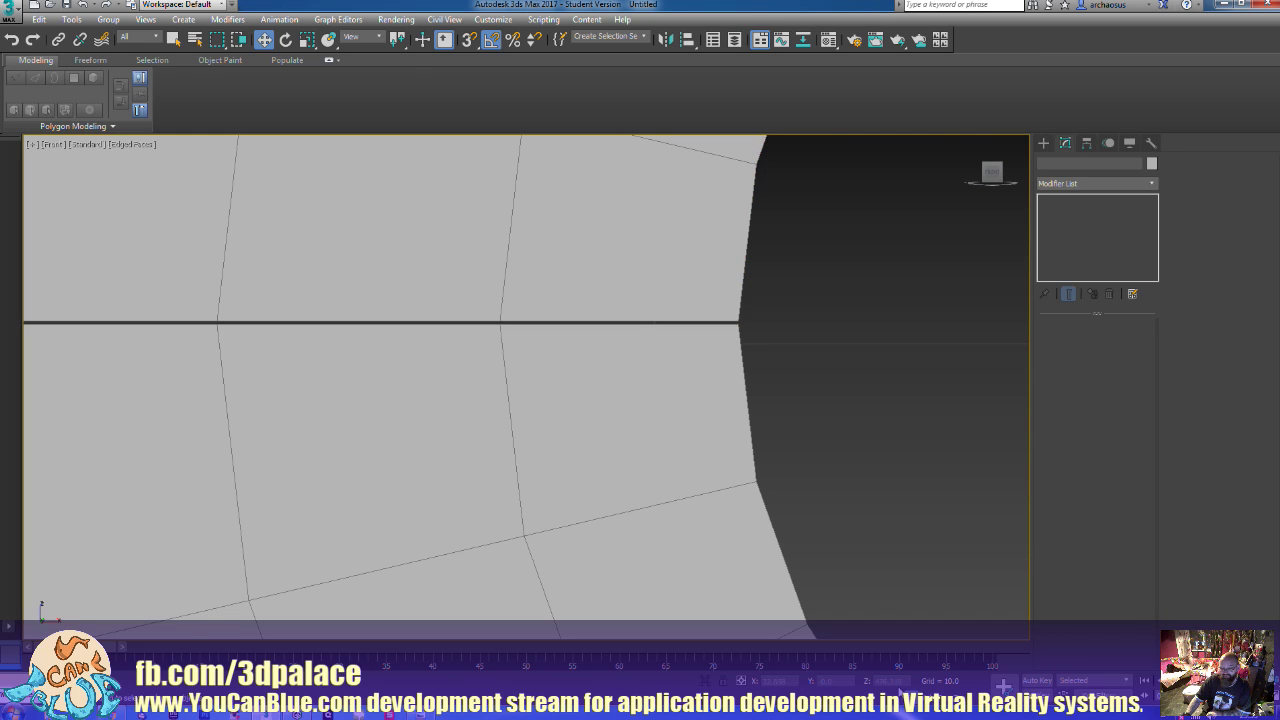
left_click(677, 274)
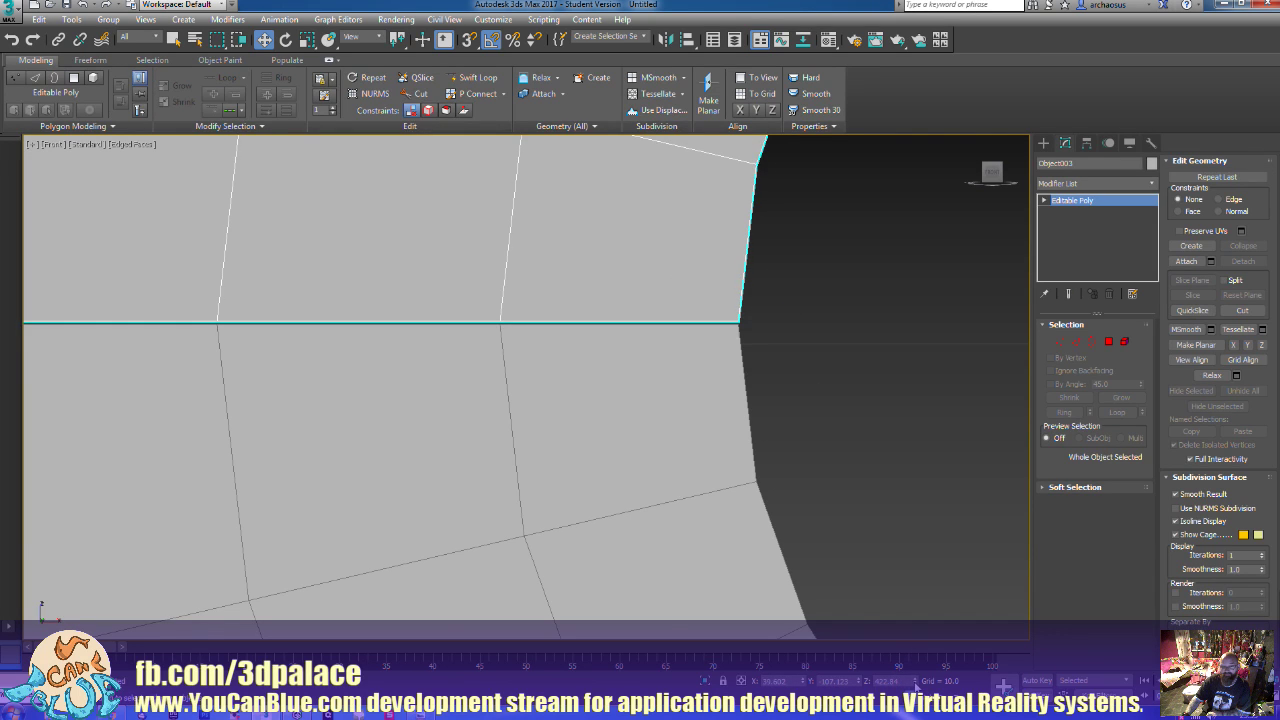
left_click(876, 480)
scroll(868, 451, "down", 3)
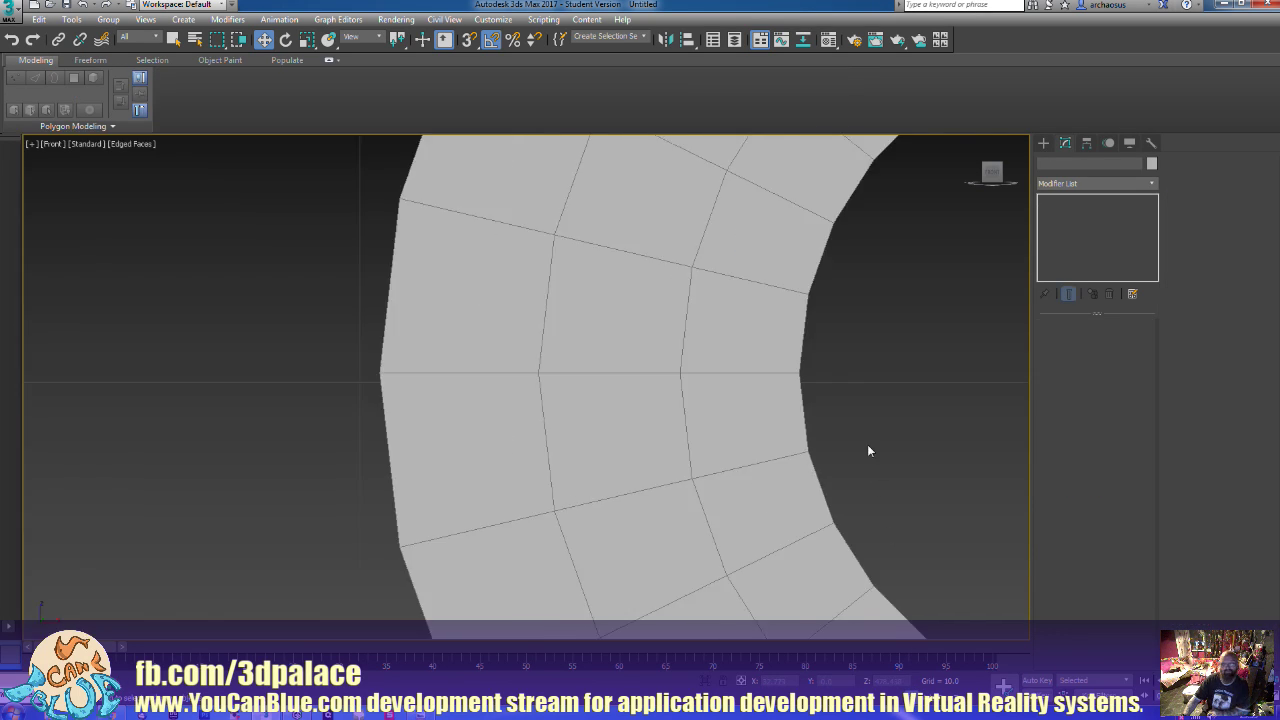
Attach the upper half-ring piece to the lower half-ring piece so the ring and struts form one object
scroll(867, 451, "down", 4)
left_click(889, 429)
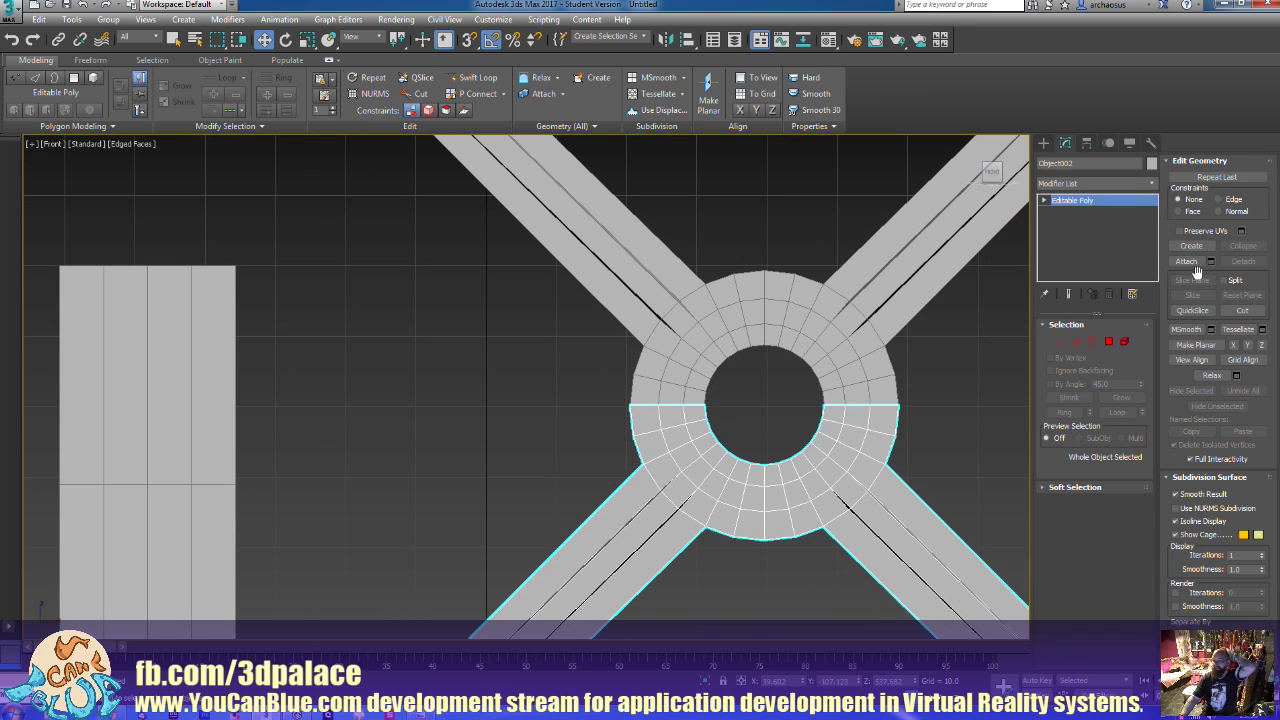
left_click(1196, 268)
left_click(871, 288)
Weld the vertices along the seam between the two half rings with a threshold of 0.1
left_click(1060, 342)
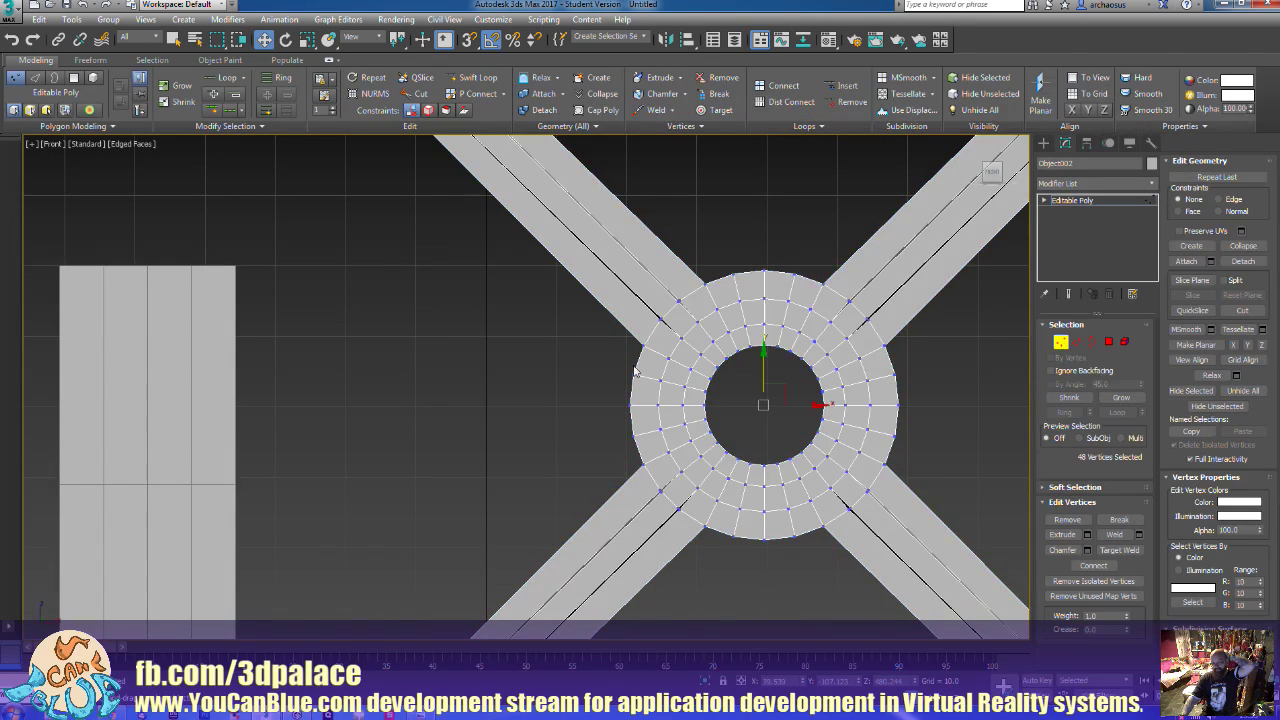
left_click_drag(640, 402, 660, 412)
left_click(1138, 534)
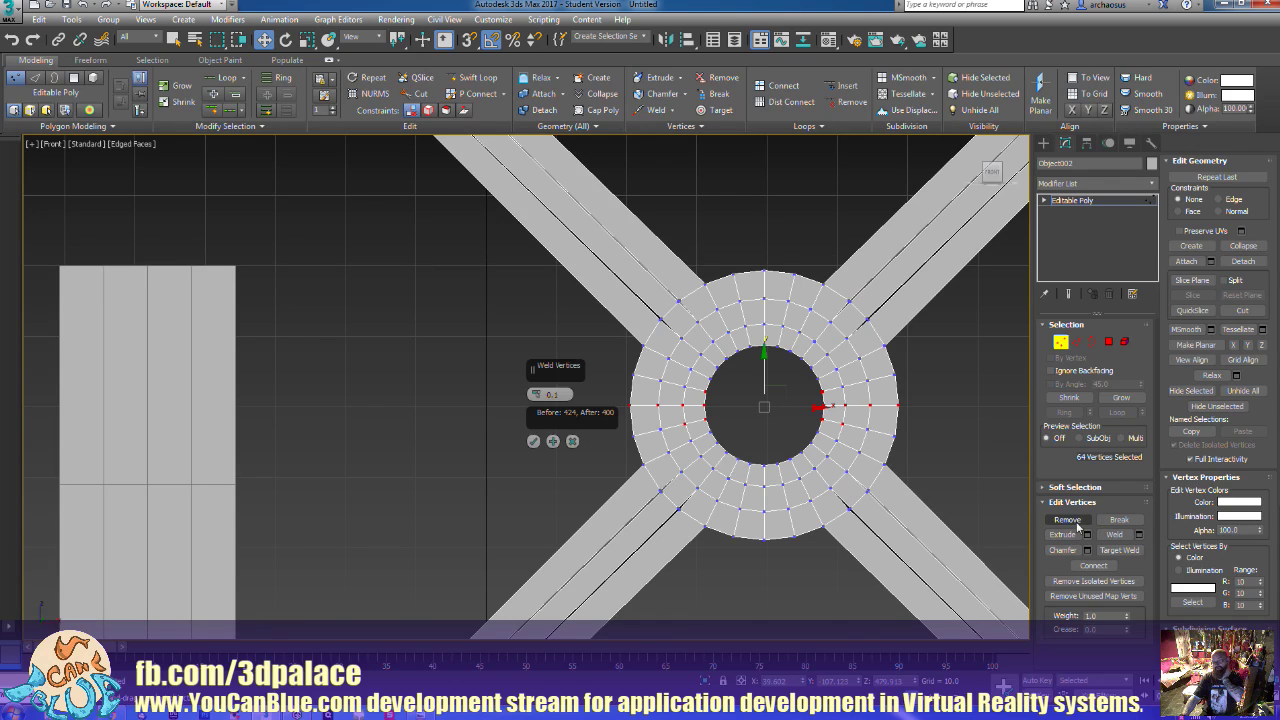
left_click(533, 441)
left_click(524, 458)
middle_click_drag(572, 469, 549, 453)
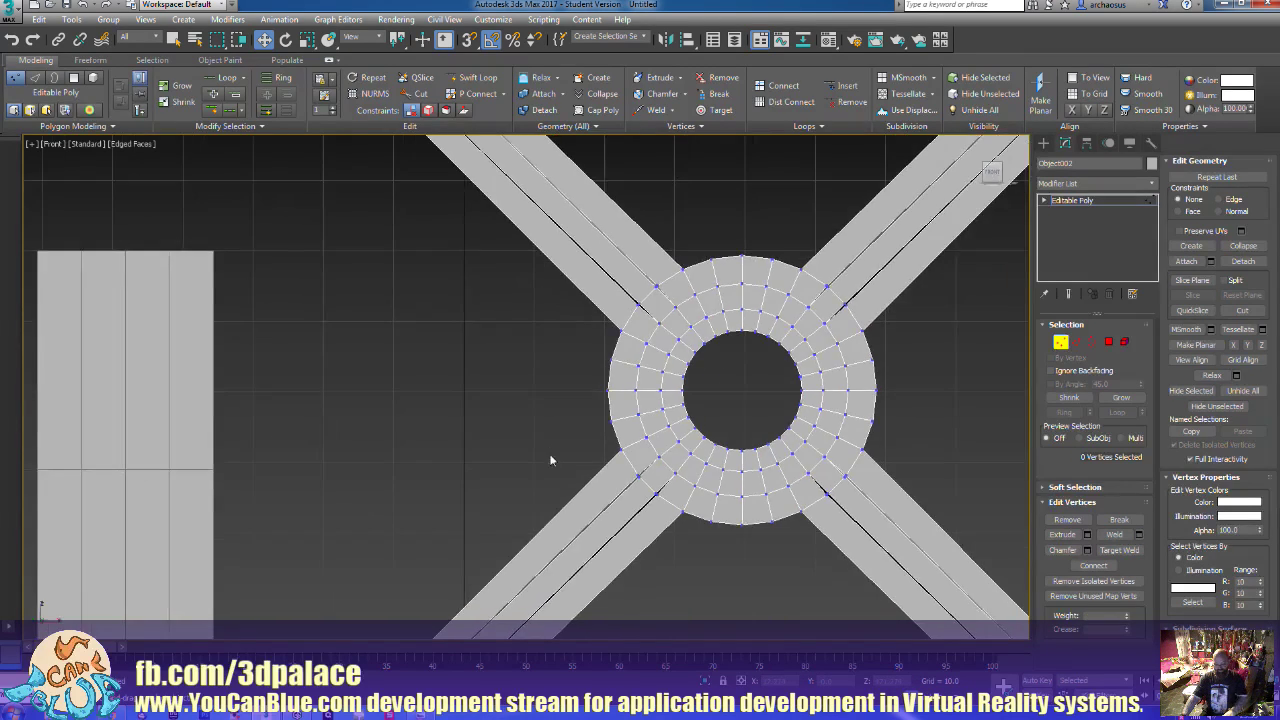
key("p")
key("z")
scroll(544, 452, "down", 3)
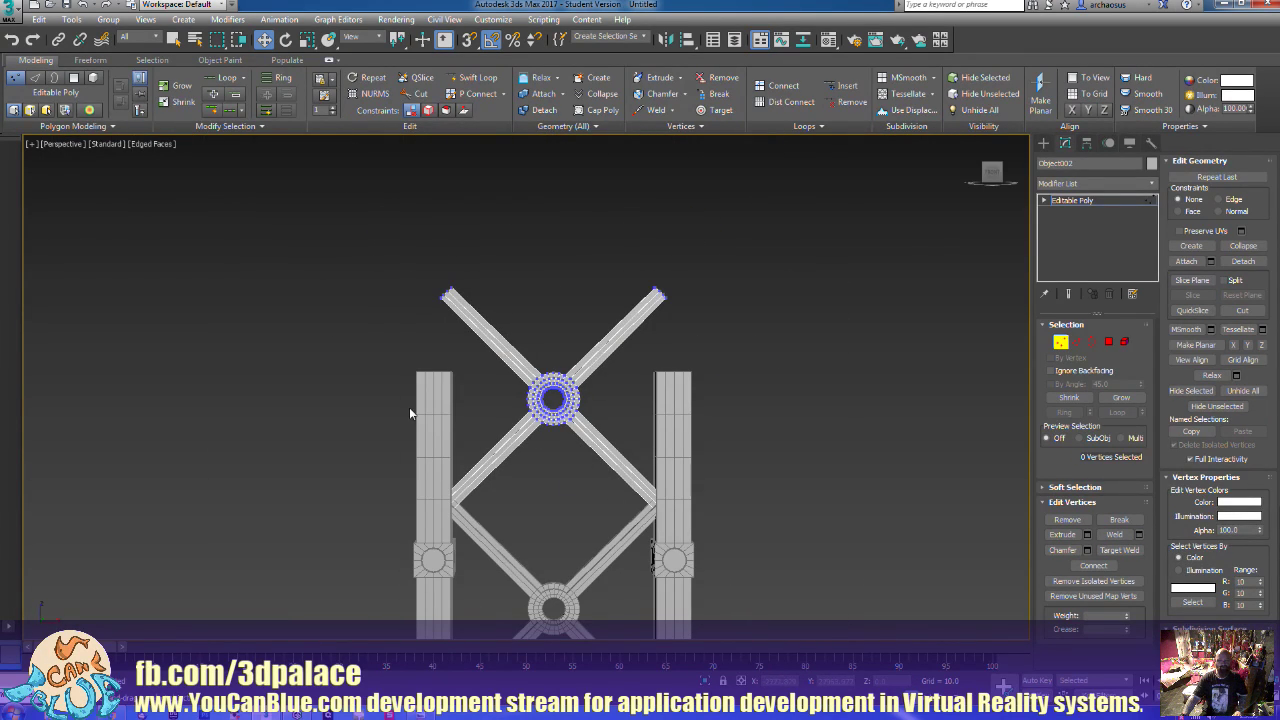
left_click(1060, 342)
Remove the horizontal edge loops from the left pillar's shaft above and below its square collar block
middle_click_drag(459, 510, 540, 386)
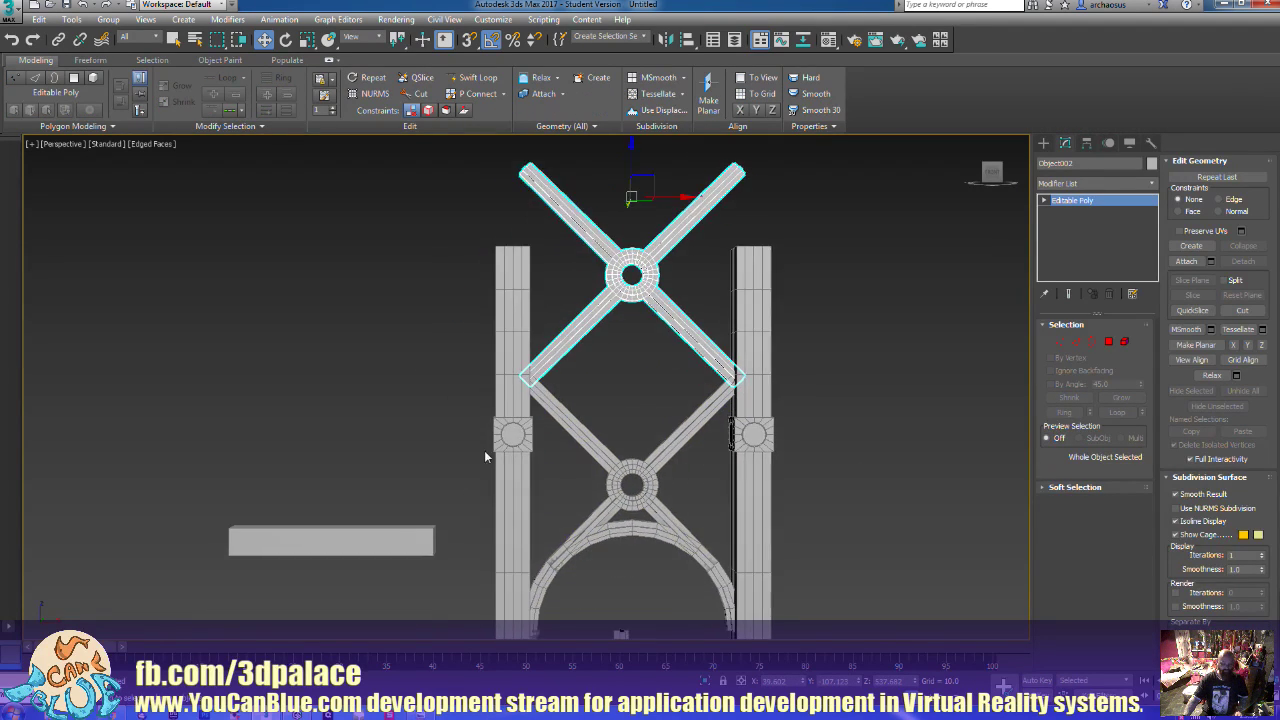
middle_click_drag(532, 591, 585, 447)
scroll(560, 384, "down", 4)
left_click(564, 440)
left_click(1076, 342)
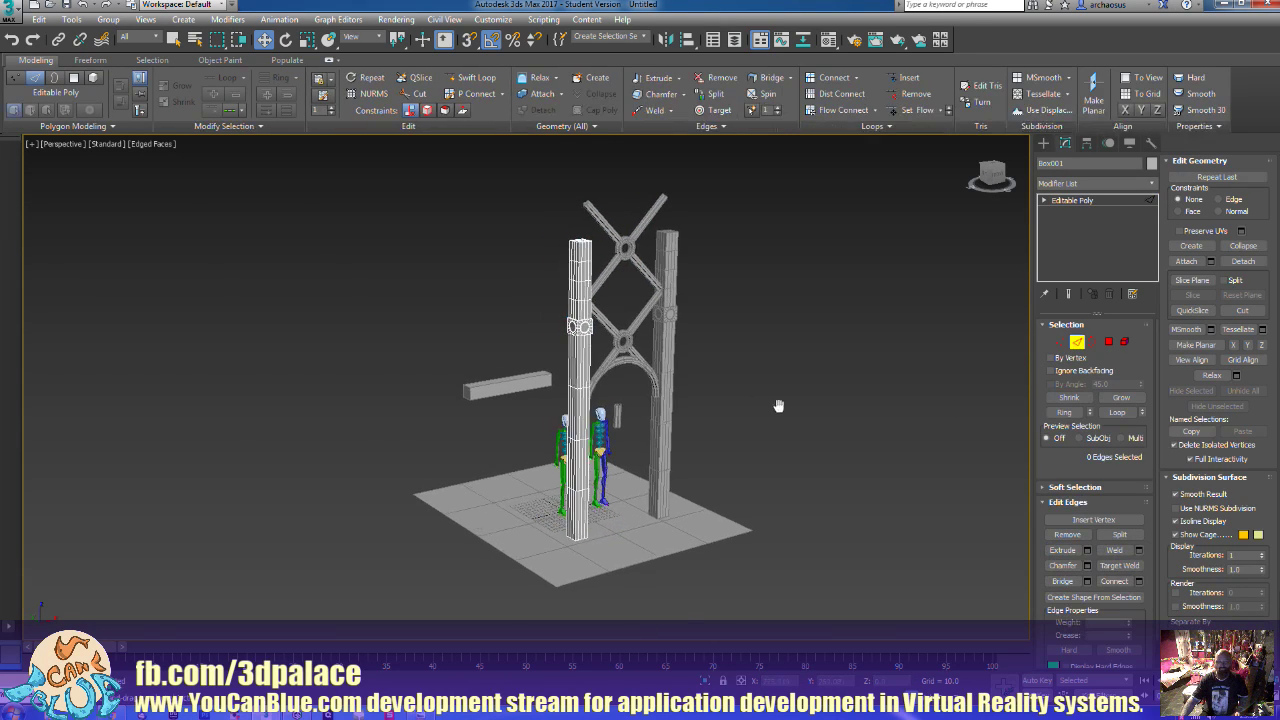
scroll(600, 500, "up", 6)
scroll(597, 592, "down", 5)
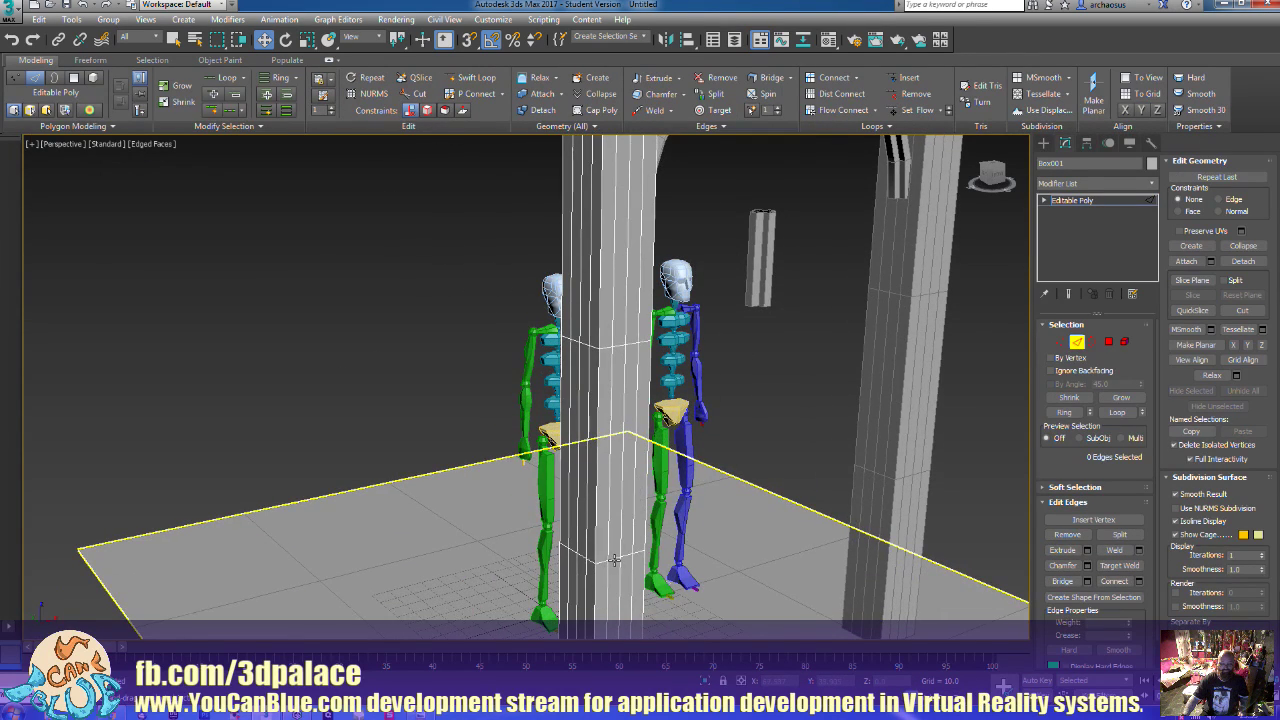
double_click(614, 562)
scroll(668, 458, "up", 6)
double_click(628, 427, "ctrl")
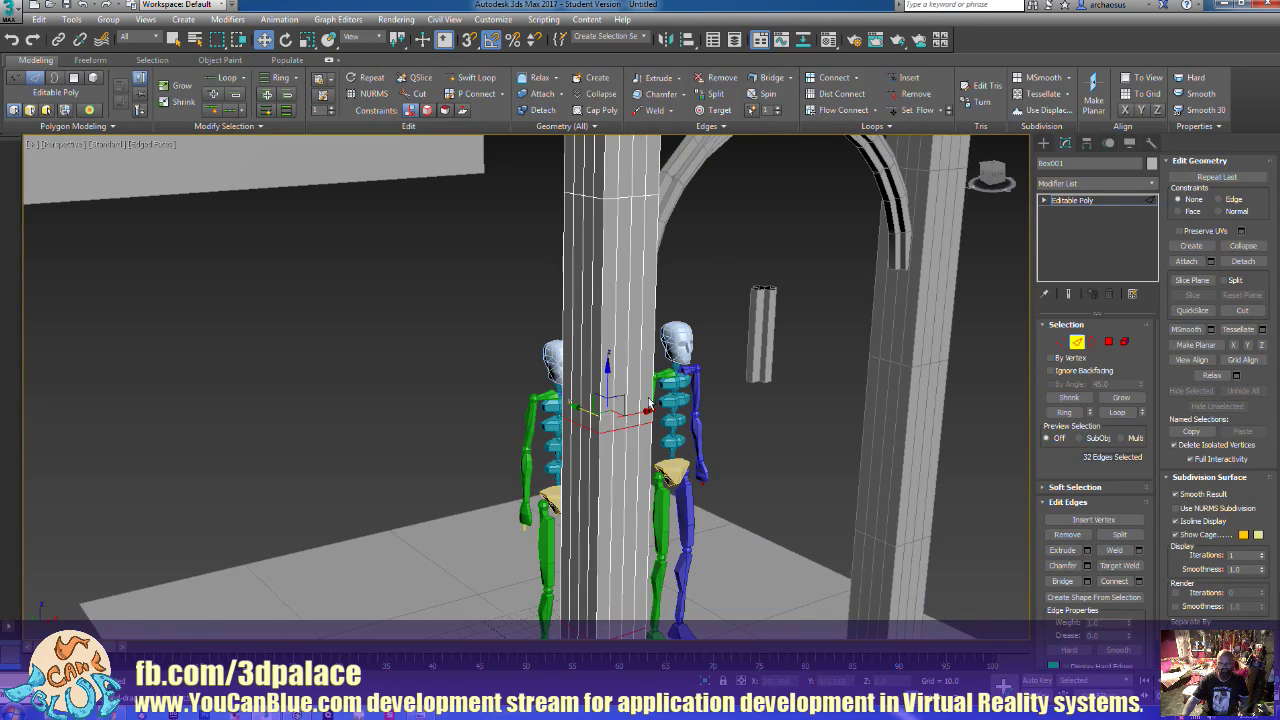
middle_click_drag(668, 225, 687, 495)
double_click(660, 479, "ctrl")
double_click(675, 457, "ctrl")
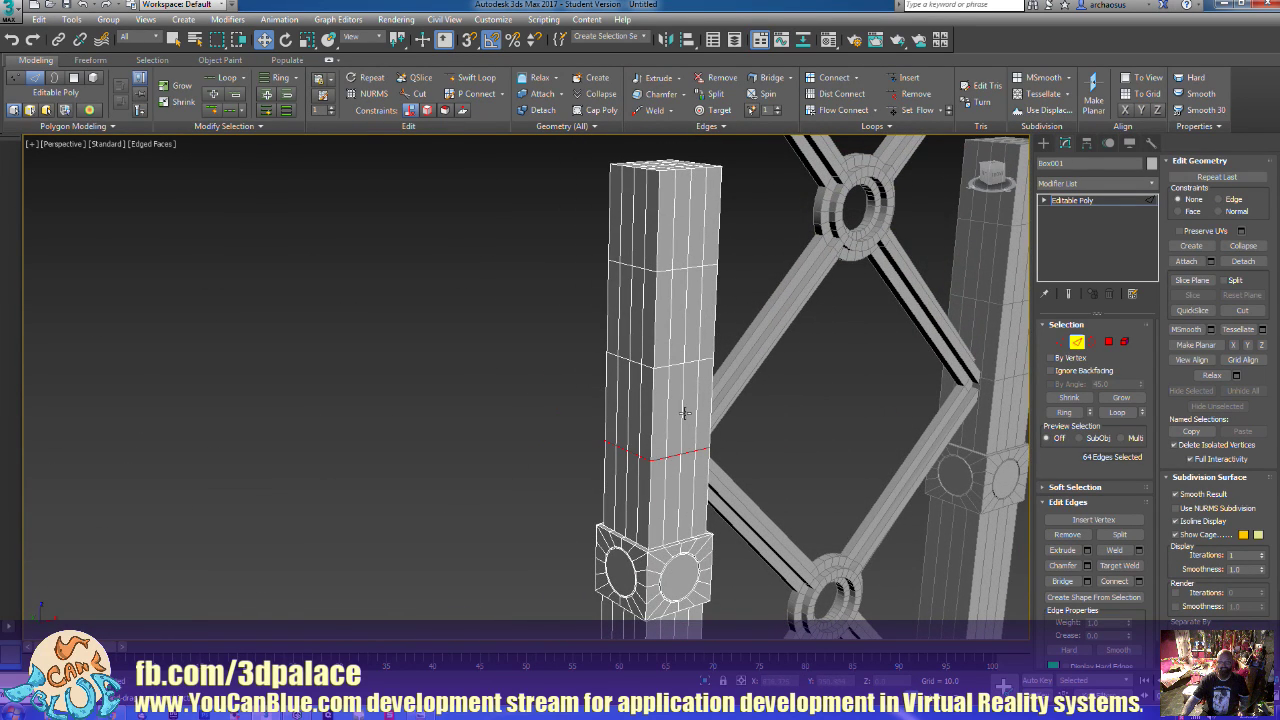
double_click(684, 356, "ctrl")
double_click(679, 269, "ctrl")
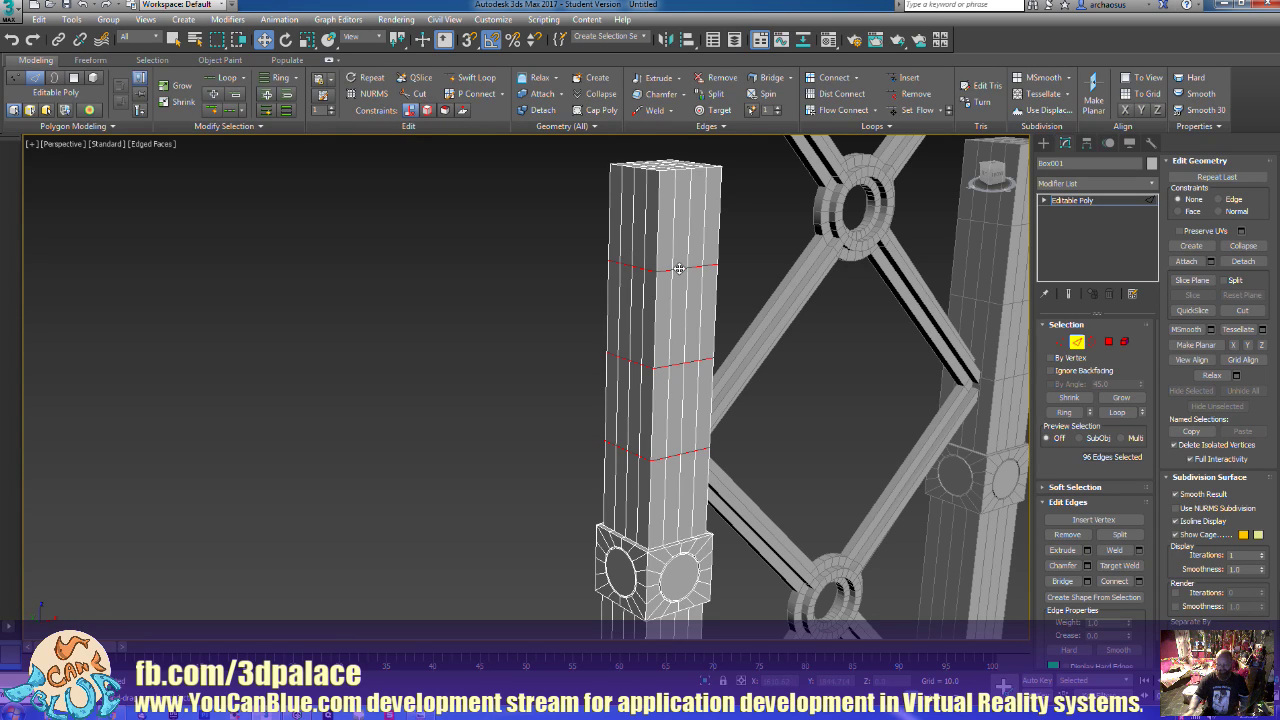
key("ctrl+d")
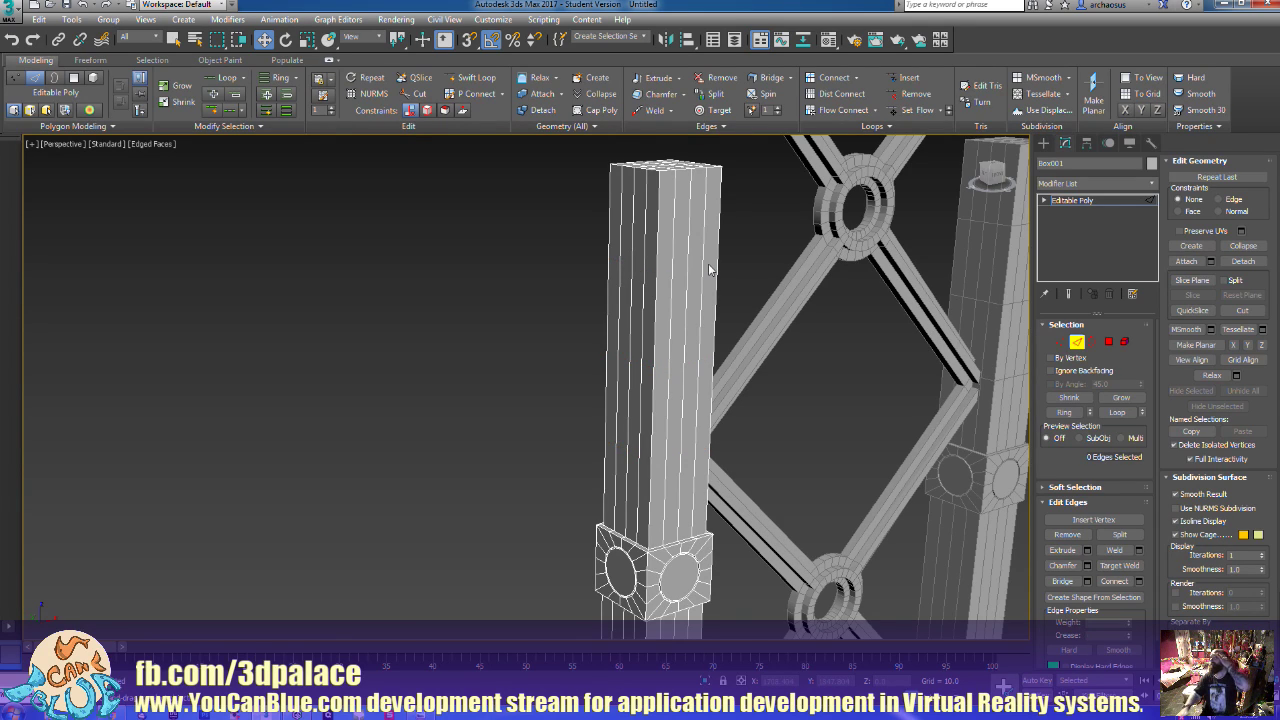
Raise the left pillar's top vertices until they are level with the ends of the upper brace's struts
scroll(766, 380, "up", 2)
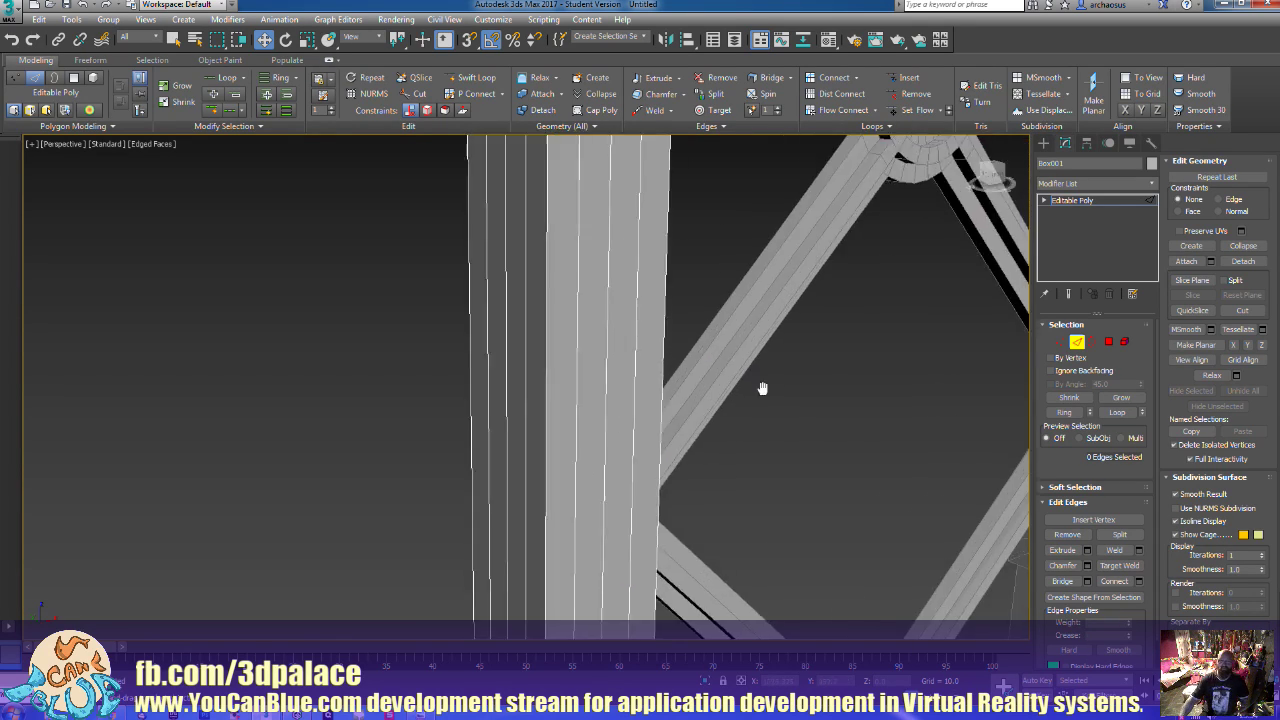
scroll(734, 423, "down", 6)
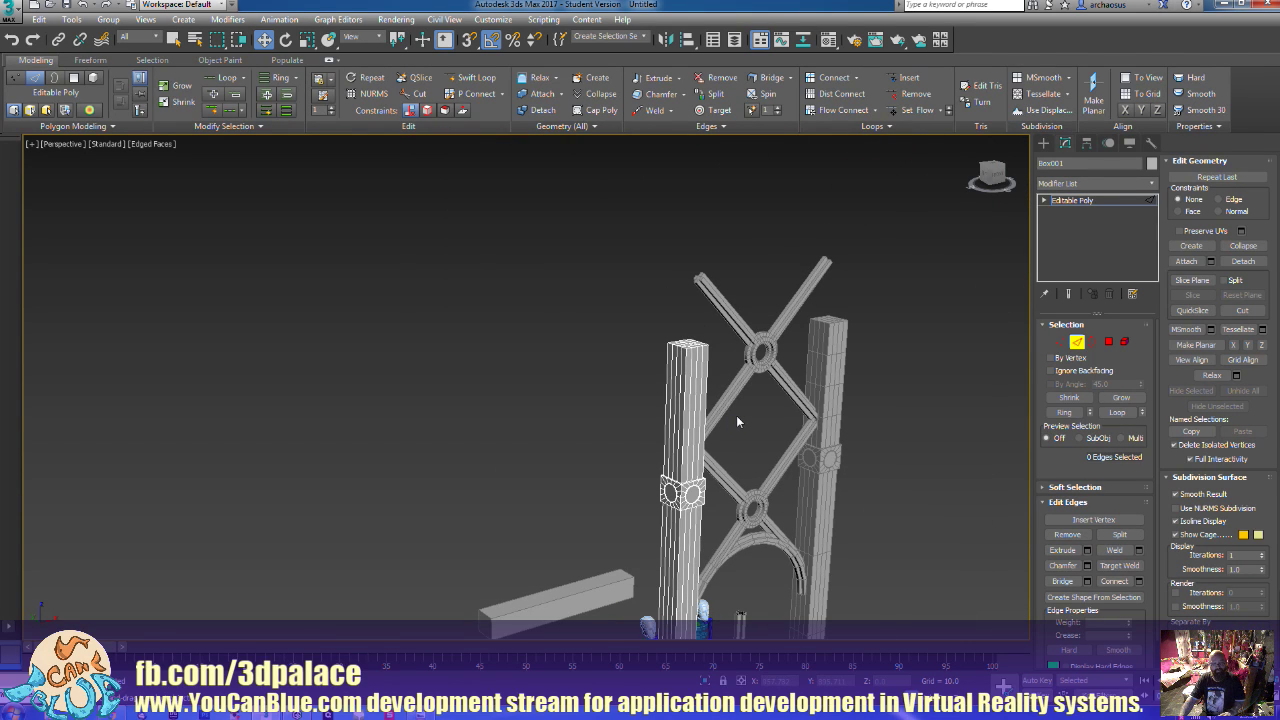
key("f")
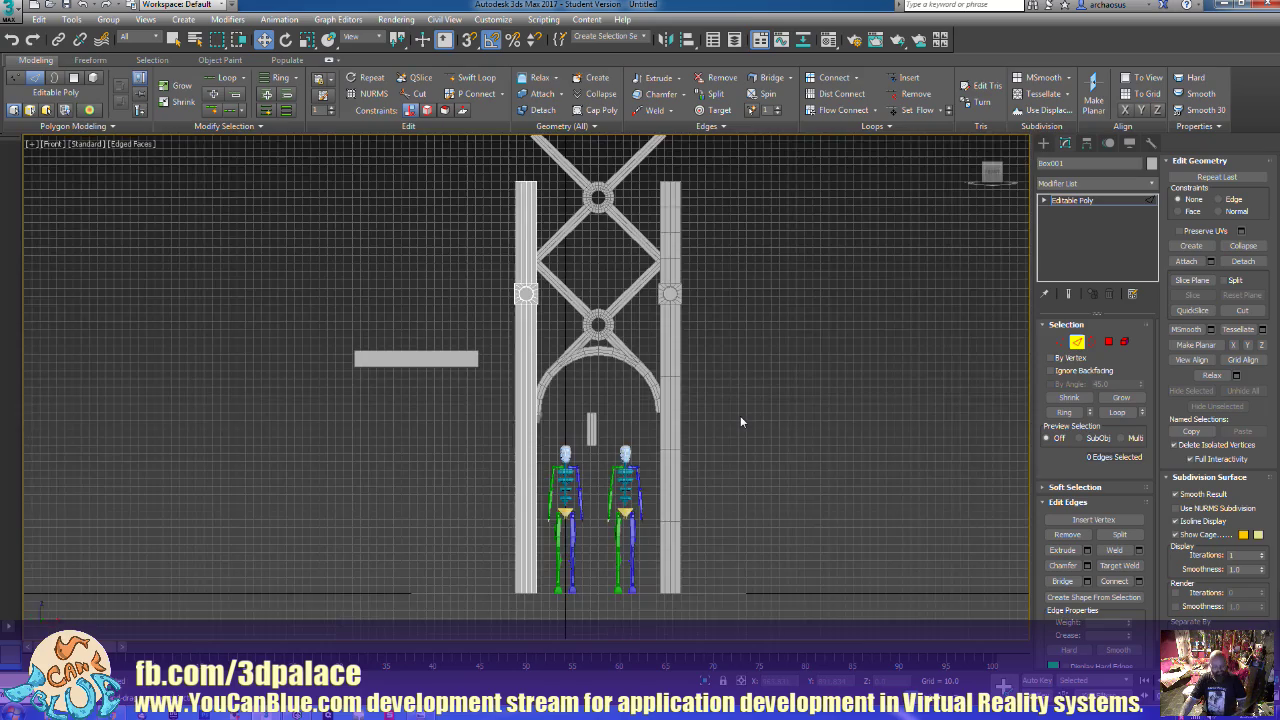
middle_click_drag(741, 466, 757, 494)
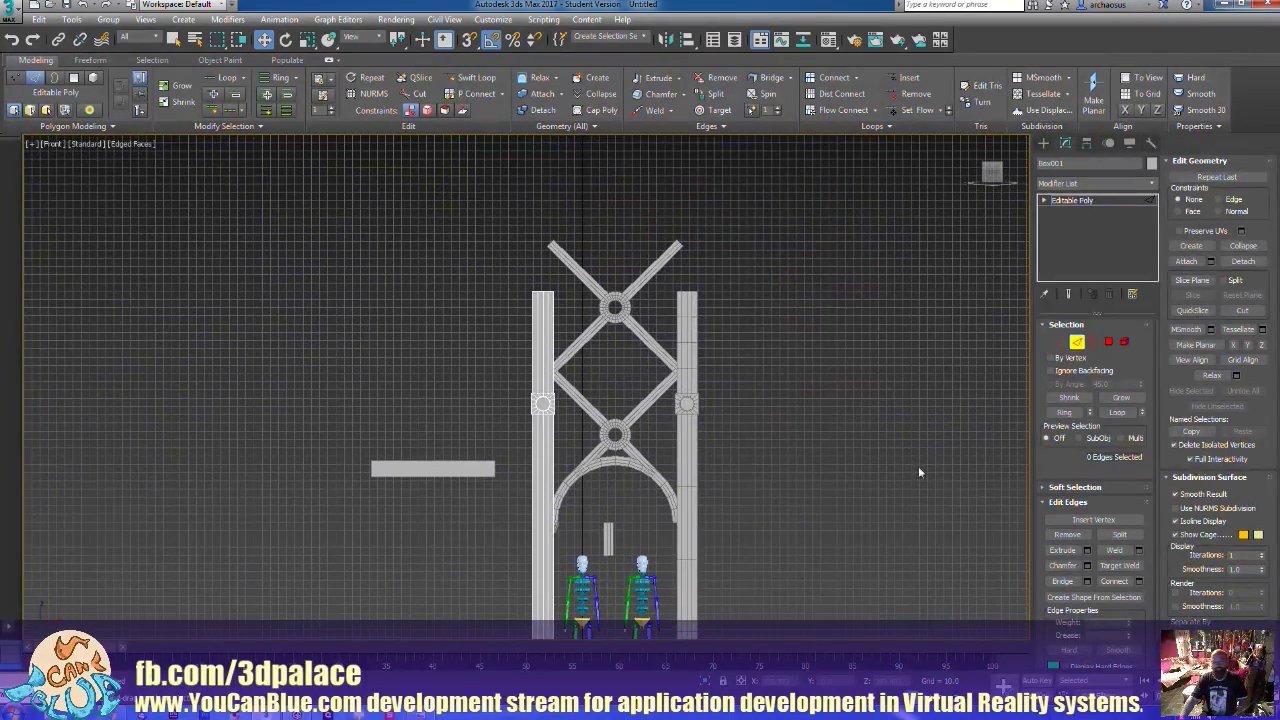
left_click(1060, 346)
left_click(1060, 343)
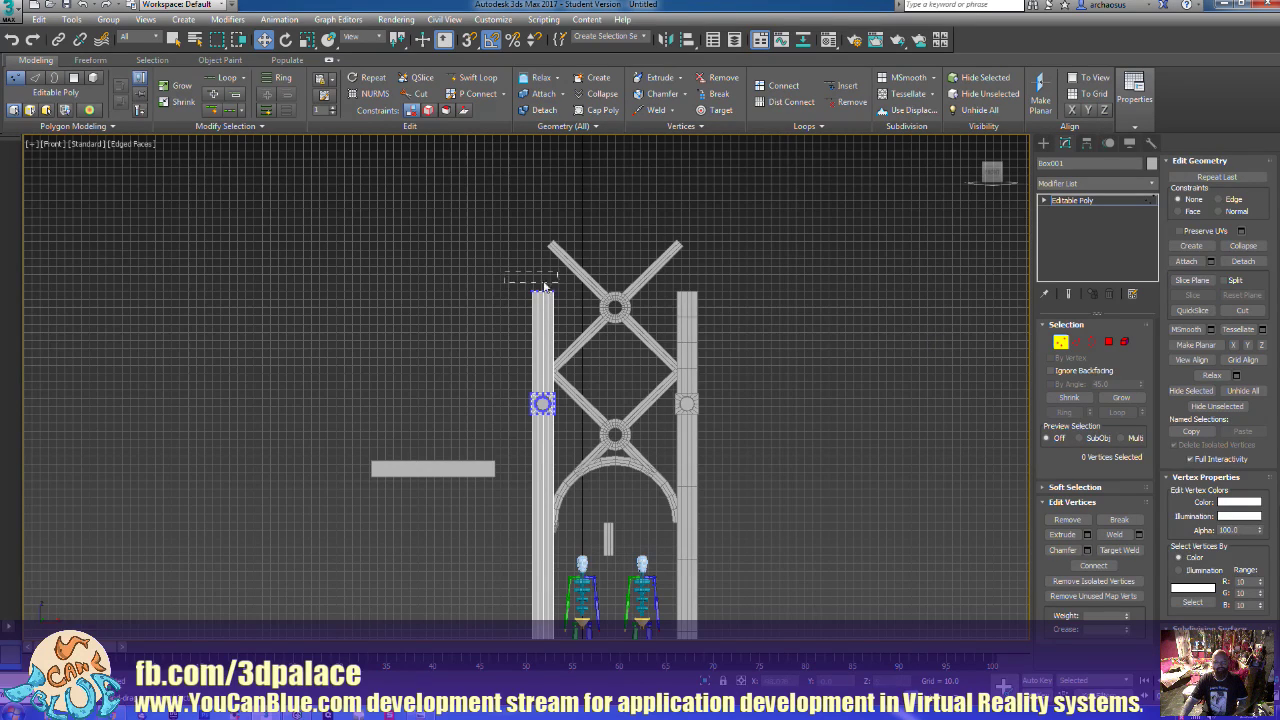
left_click_drag(545, 287, 550, 203)
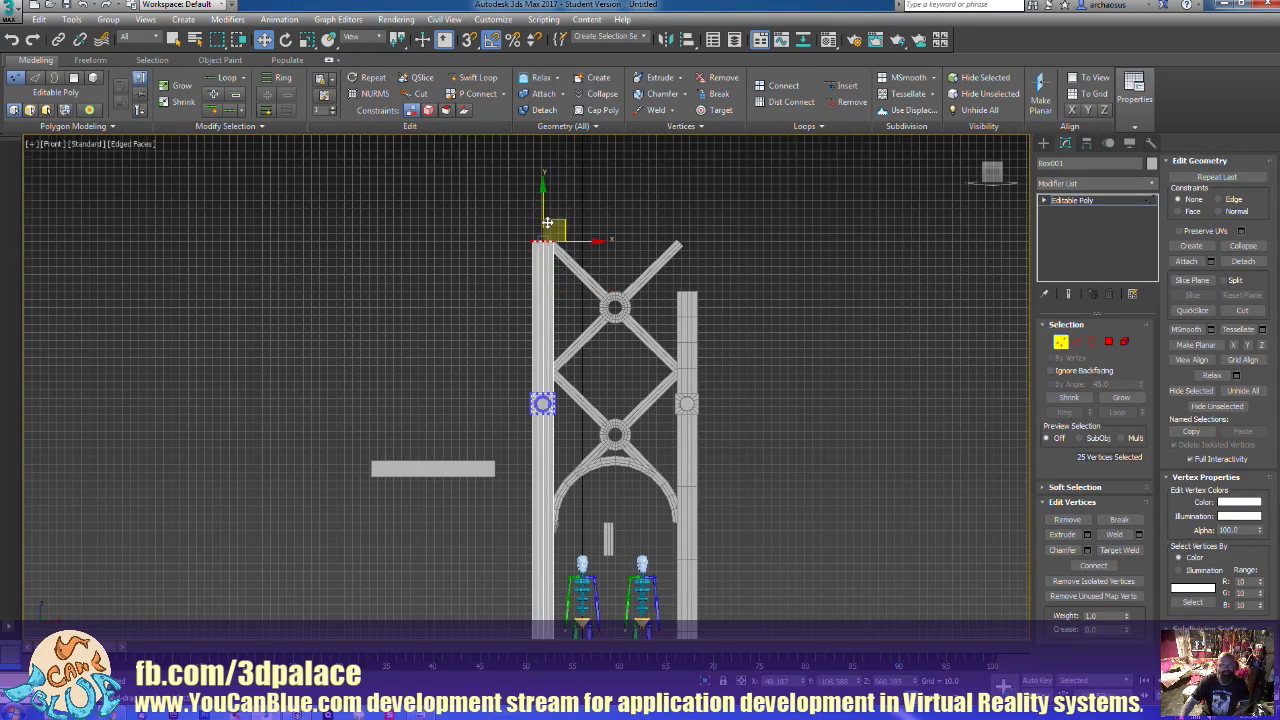
key("z")
left_click_drag(525, 276, 527, 281)
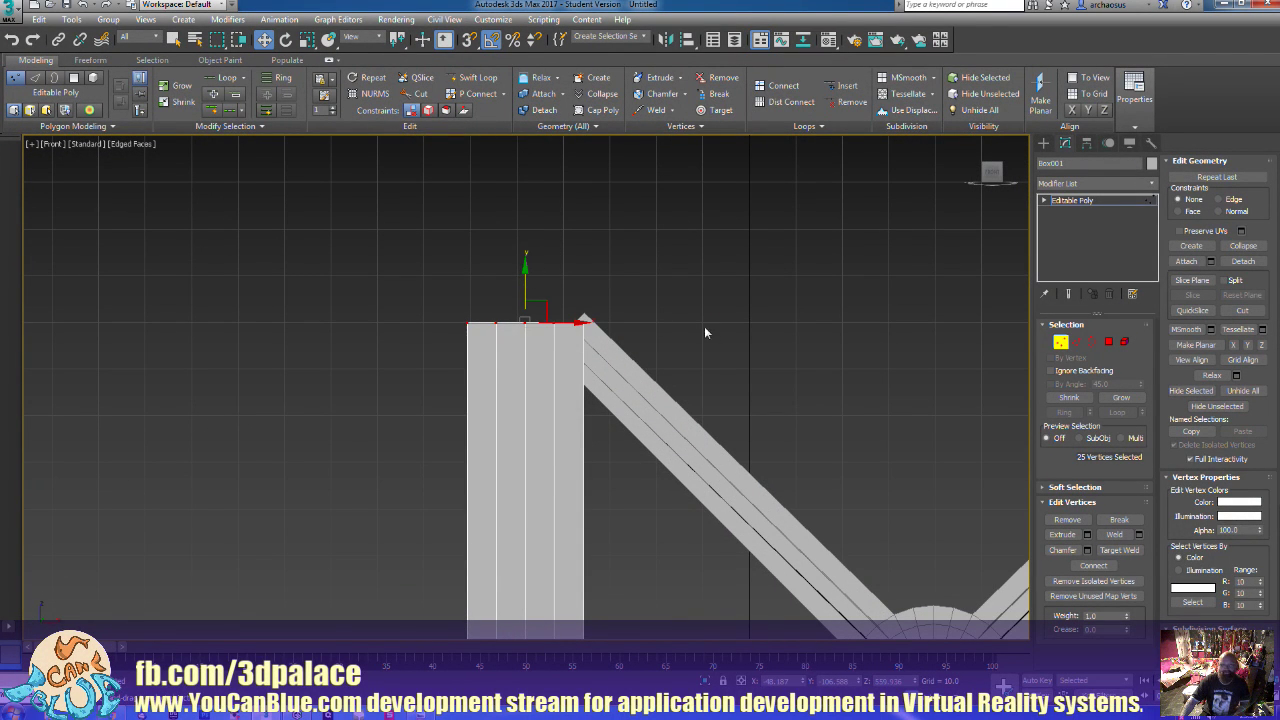
scroll(742, 349, "down", 6)
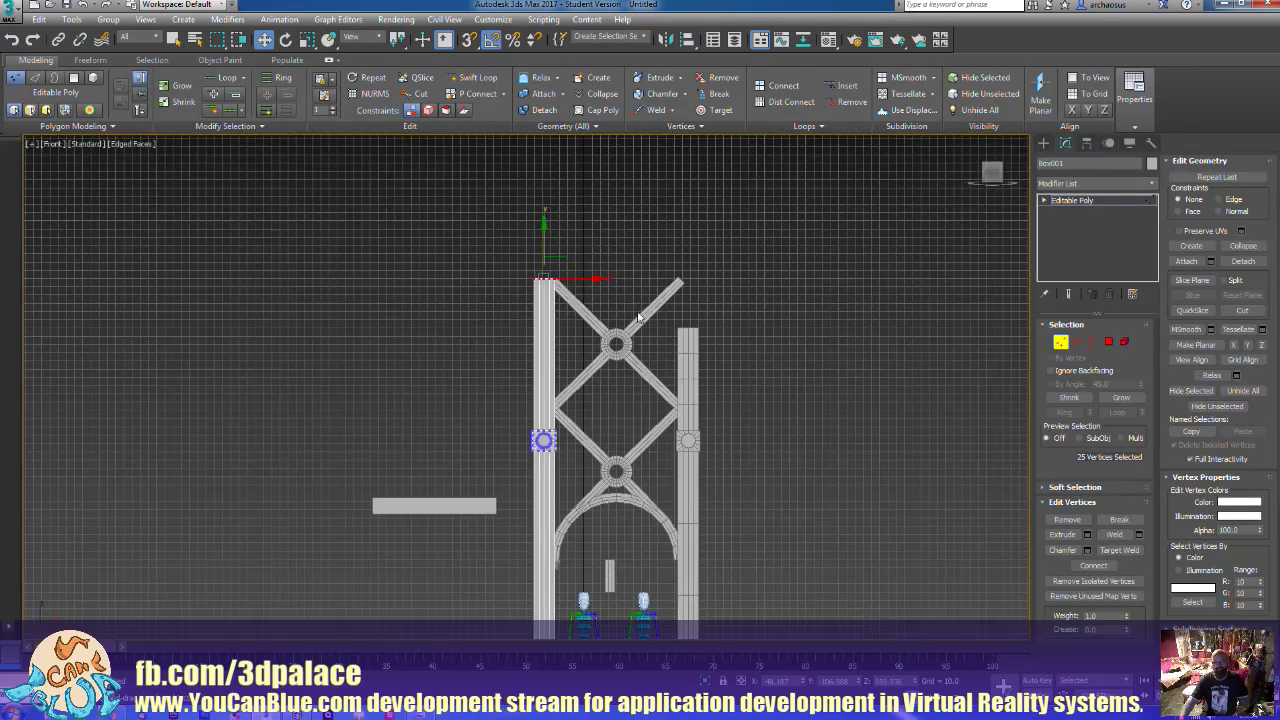
left_click(1060, 342)
Raise the right pillar's top vertices to the same height as the upper brace's strut ends
left_click(662, 344)
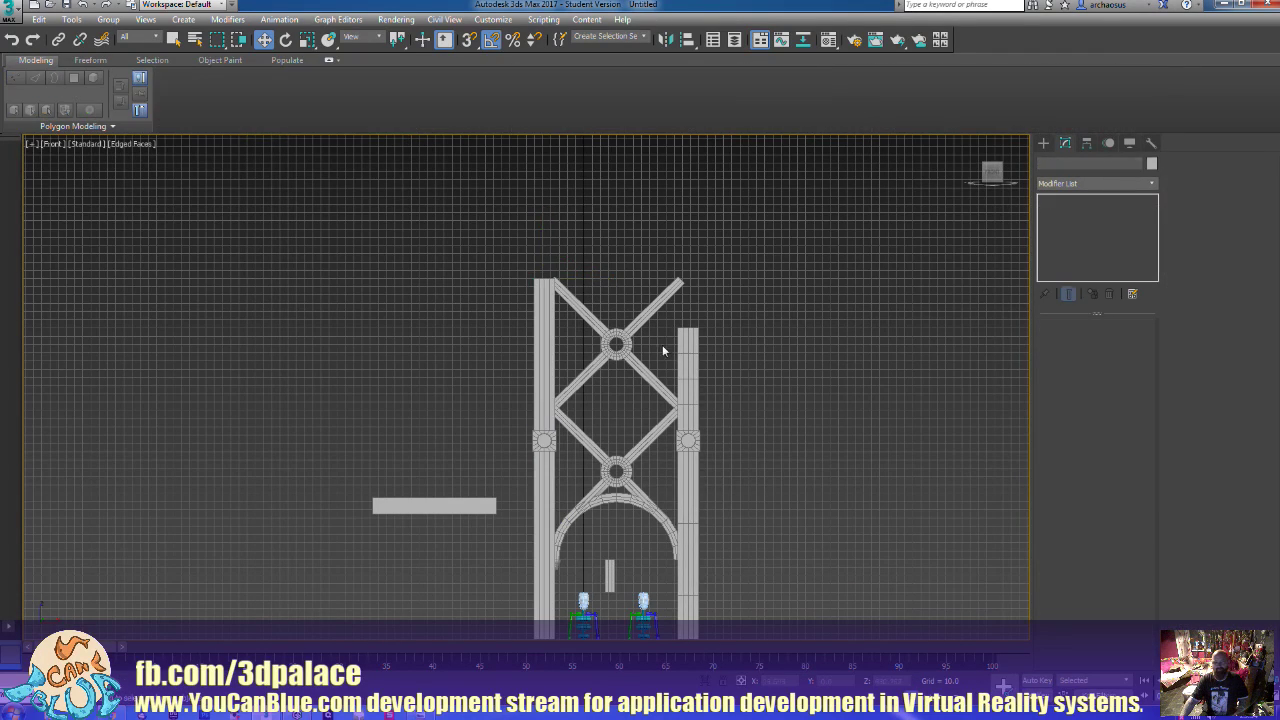
left_click(690, 343)
left_click(1060, 342)
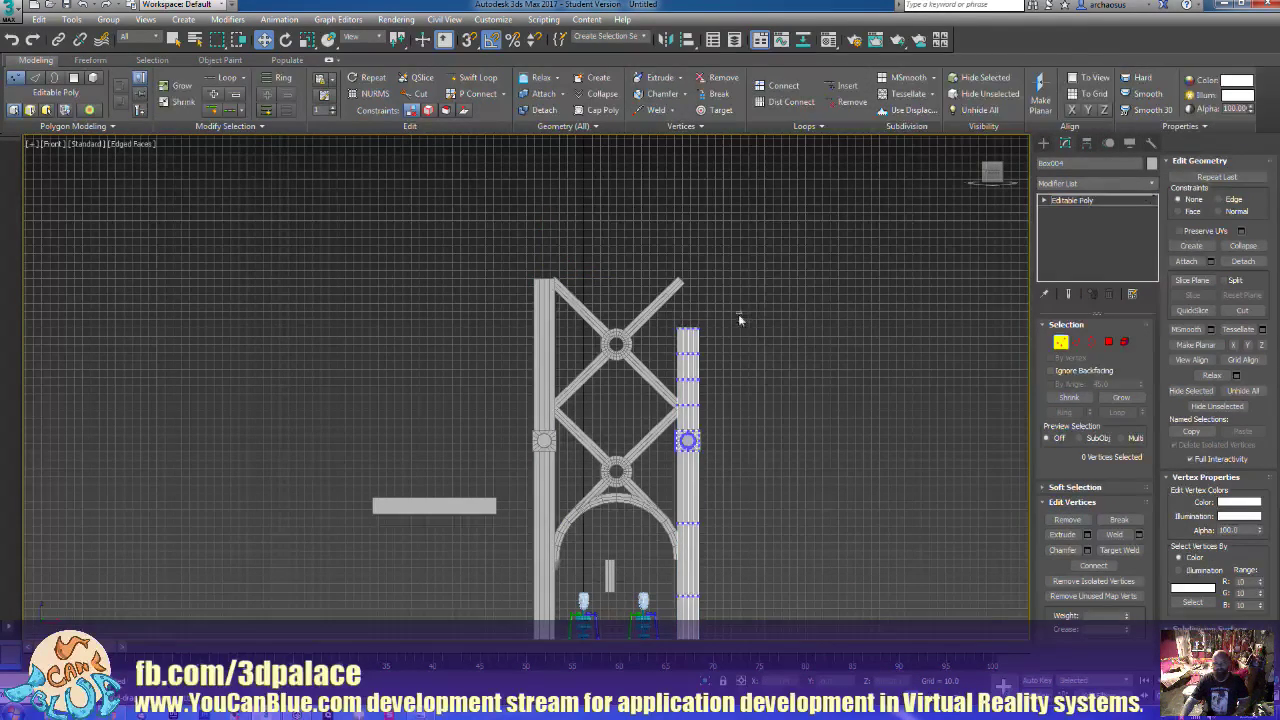
left_click_drag(738, 314, 655, 345)
left_click_drag(690, 294, 707, 245)
scroll(707, 245, "up", 5)
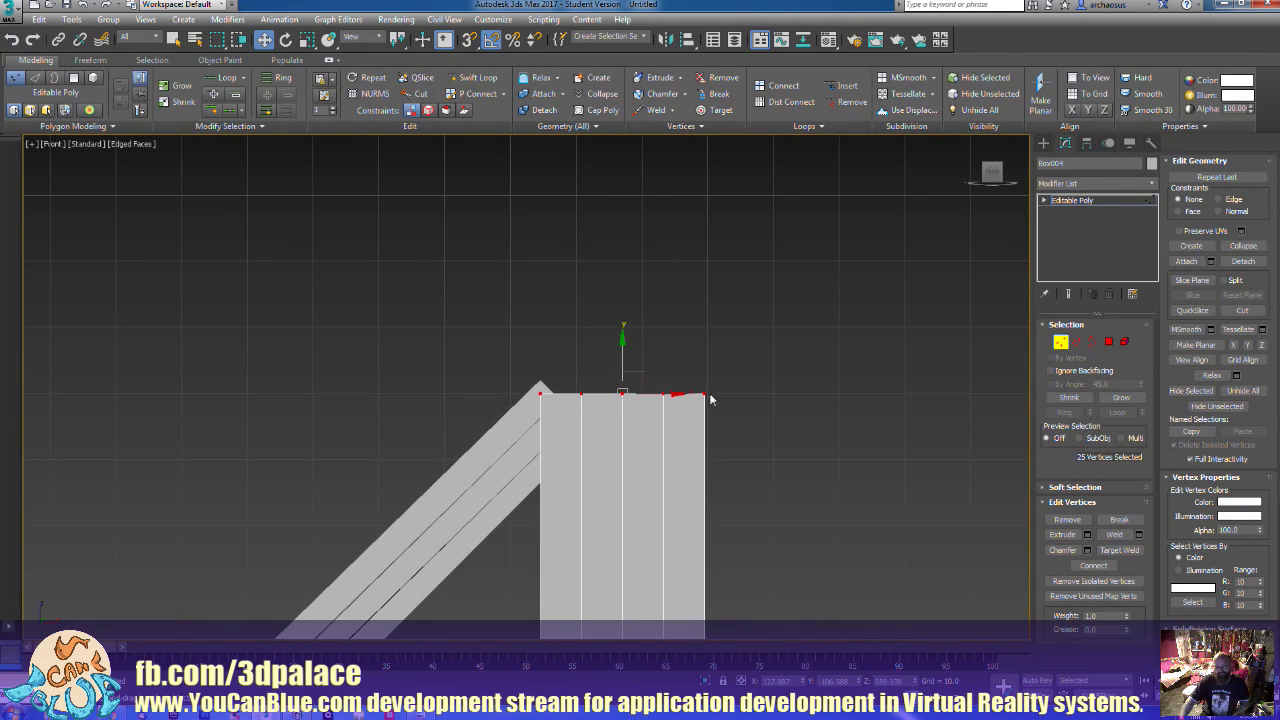
scroll(820, 393, "down", 5)
scroll(913, 373, "down", 4)
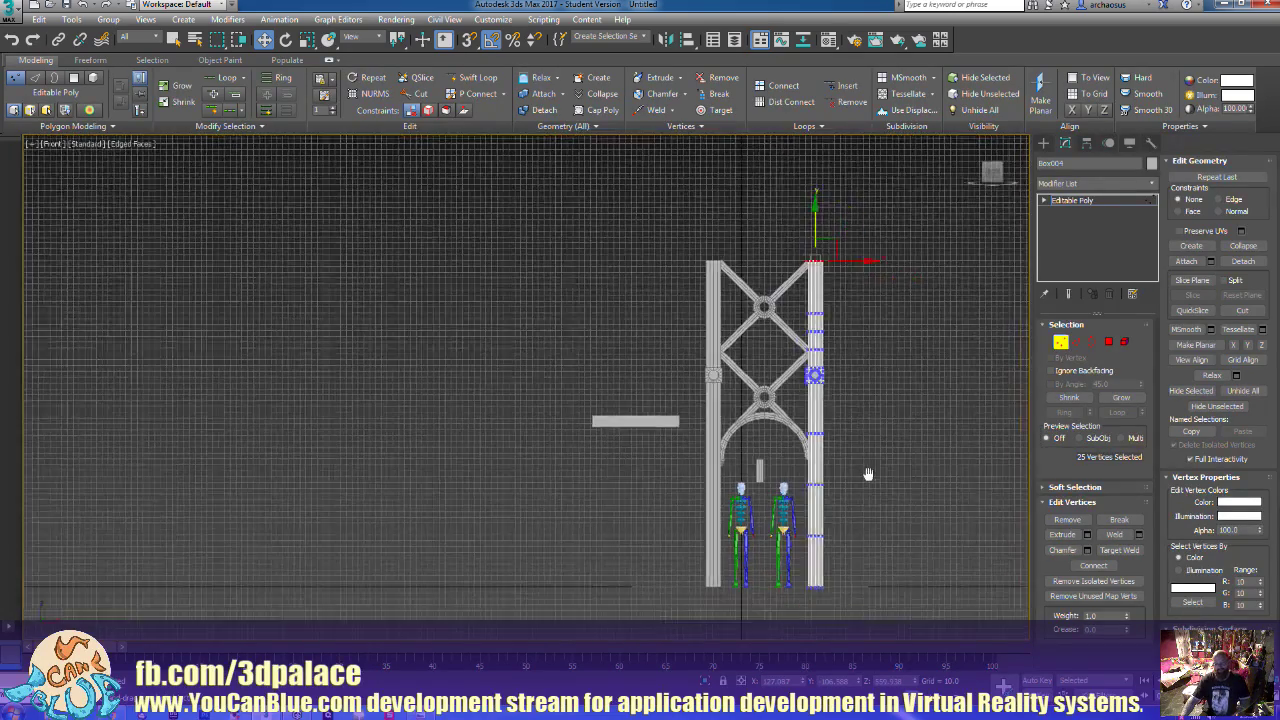
scroll(865, 470, "up", 4)
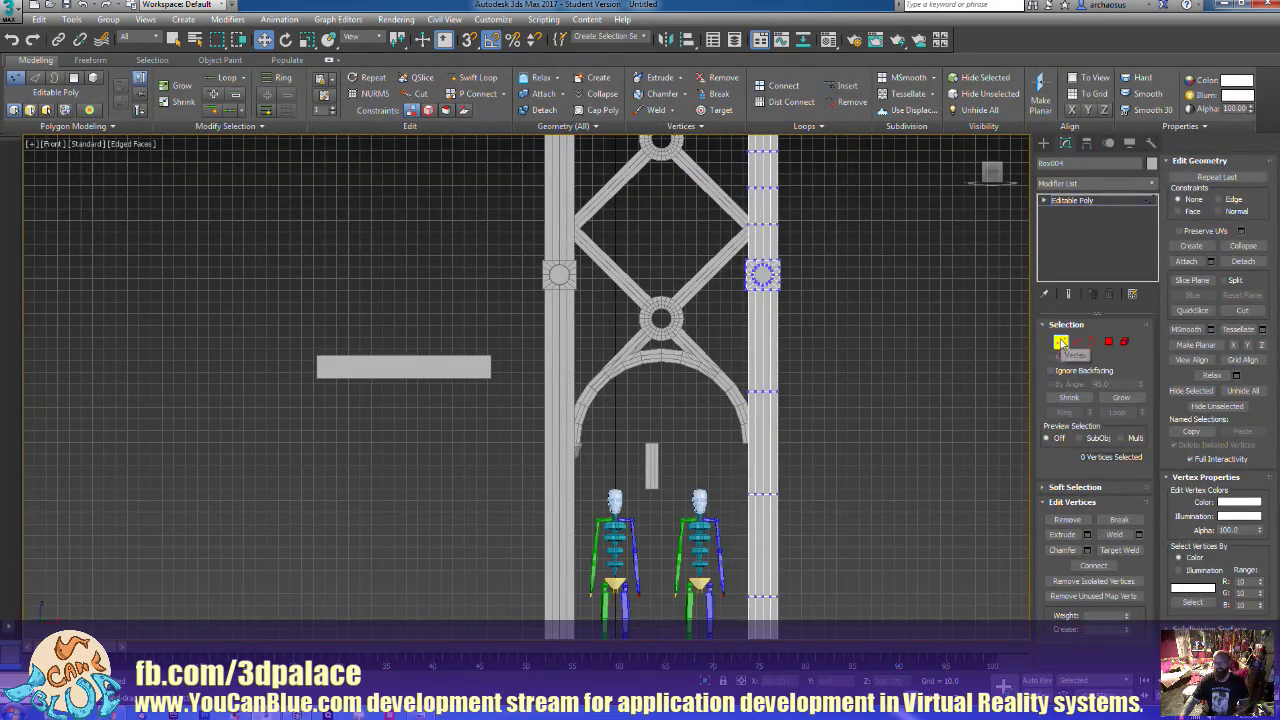
left_click(1061, 342)
Rotate the spare short strut to horizontal and place it against the left pillar where the two braces meet
left_click(653, 460)
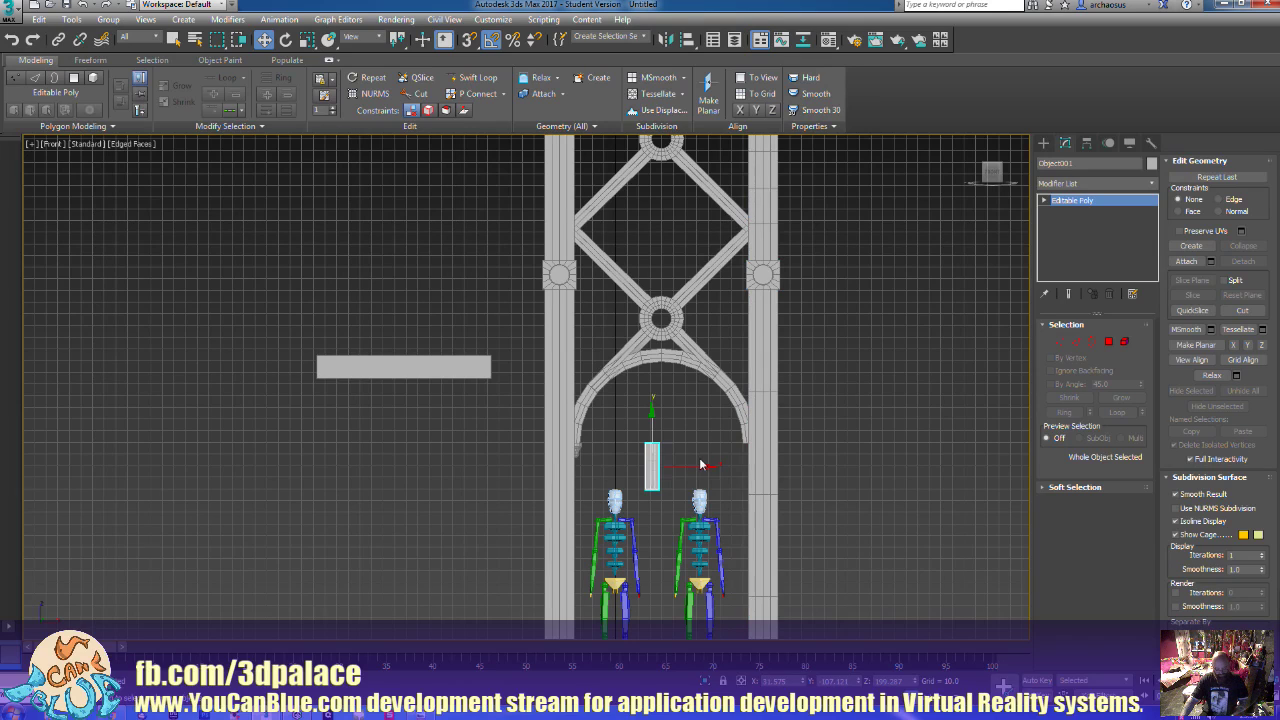
key("e")
left_click_drag(687, 465, 620, 206)
key("w")
scroll(617, 211, "up", 4)
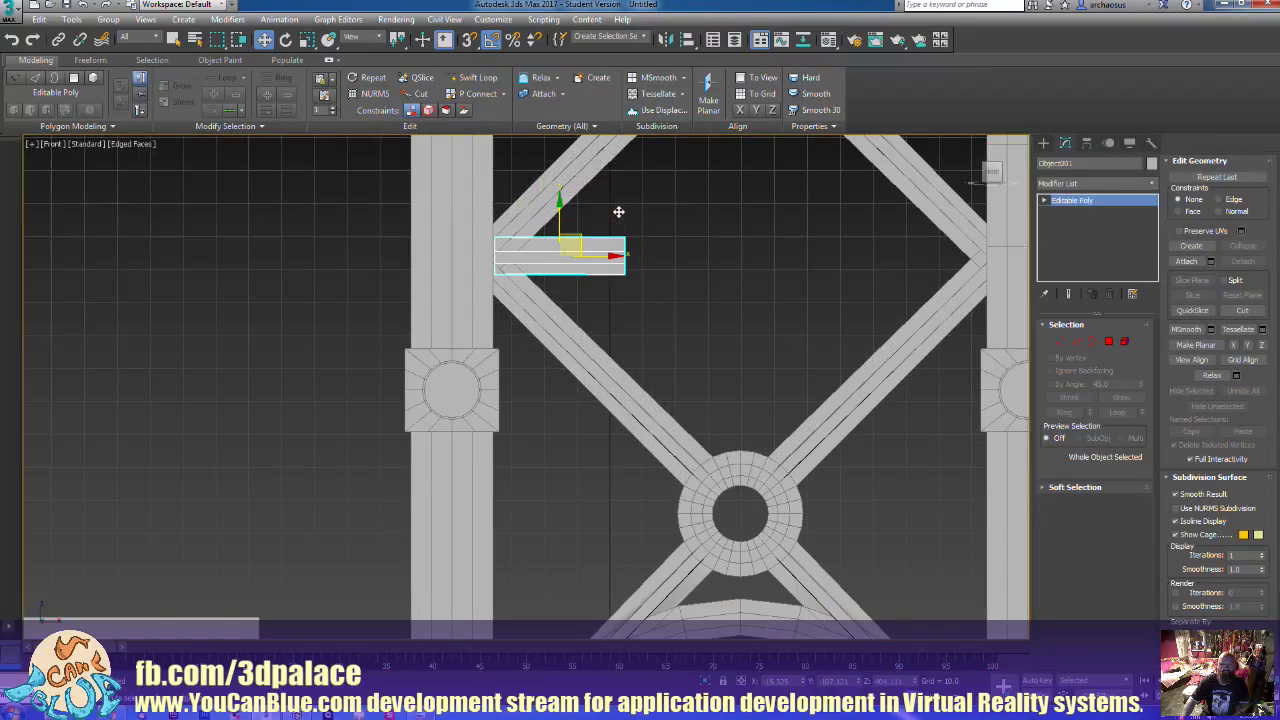
middle_click_drag(617, 211, 704, 264)
scroll(680, 271, "up", 4)
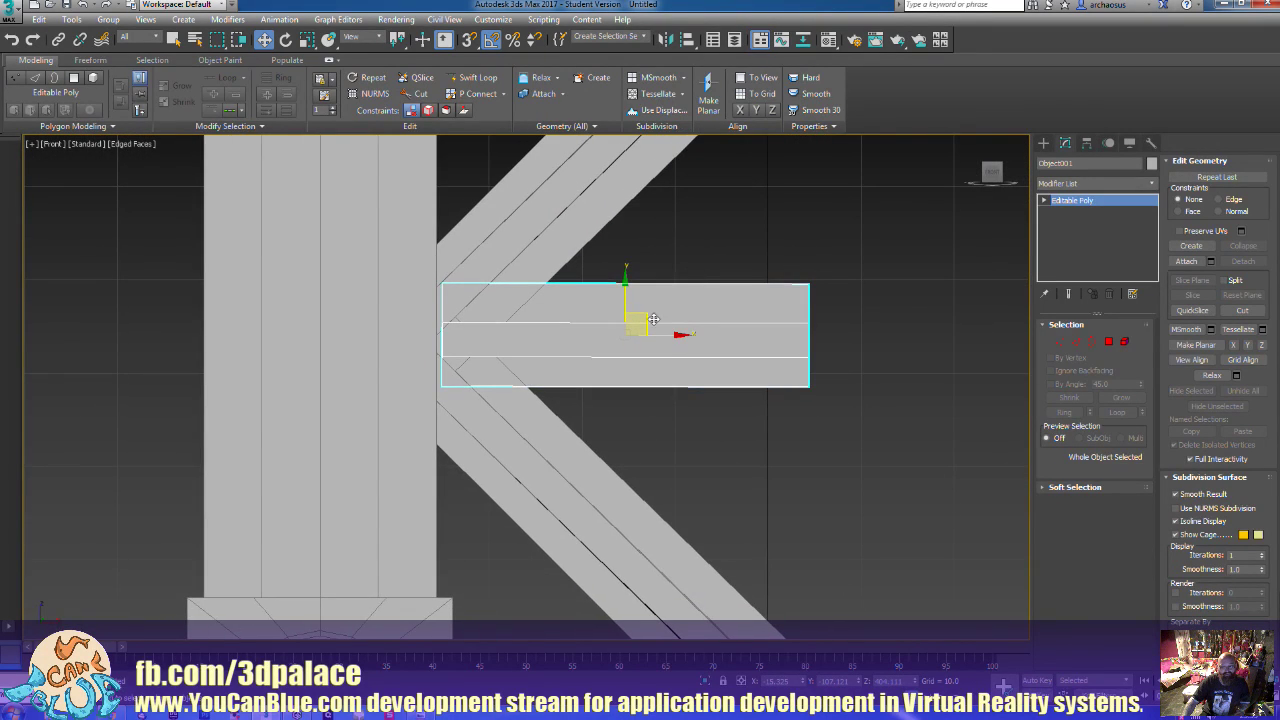
left_click_drag(642, 322, 640, 323)
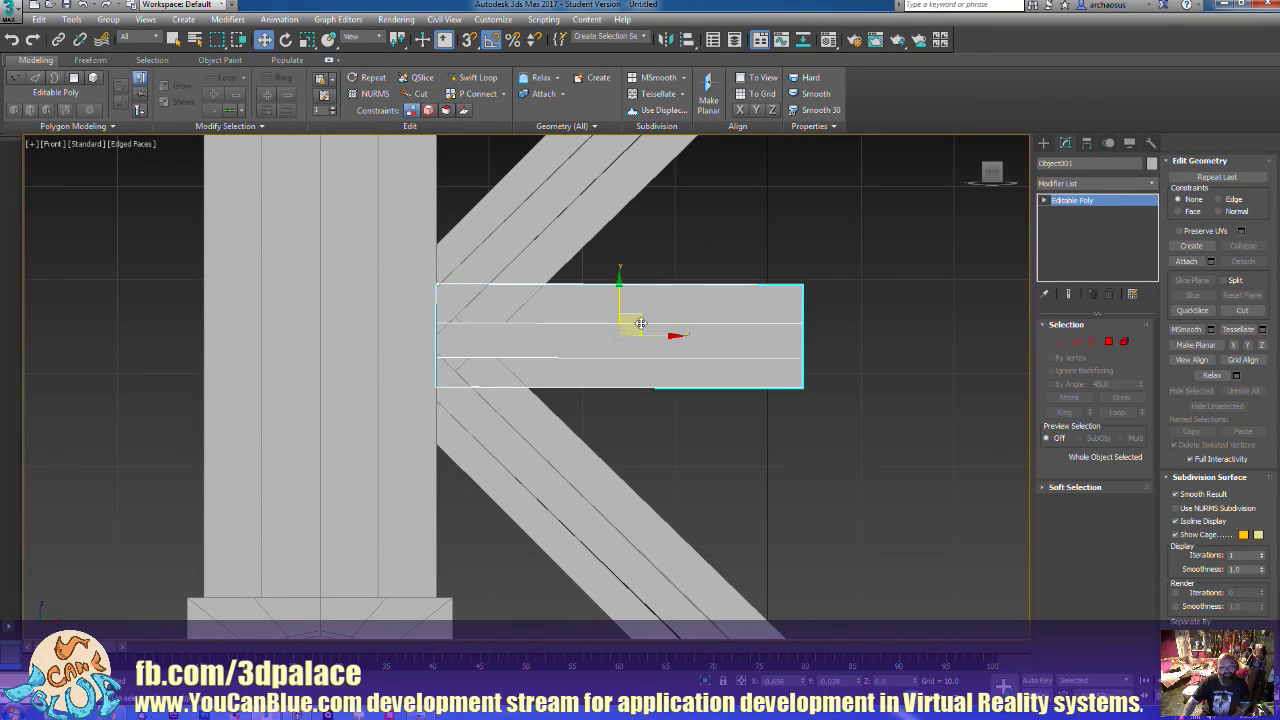
scroll(864, 355, "down", 5)
Stretch the horizontal strut's free end across to the right pillar to form a full-width crossbeam
middle_click_drag(864, 355, 712, 333)
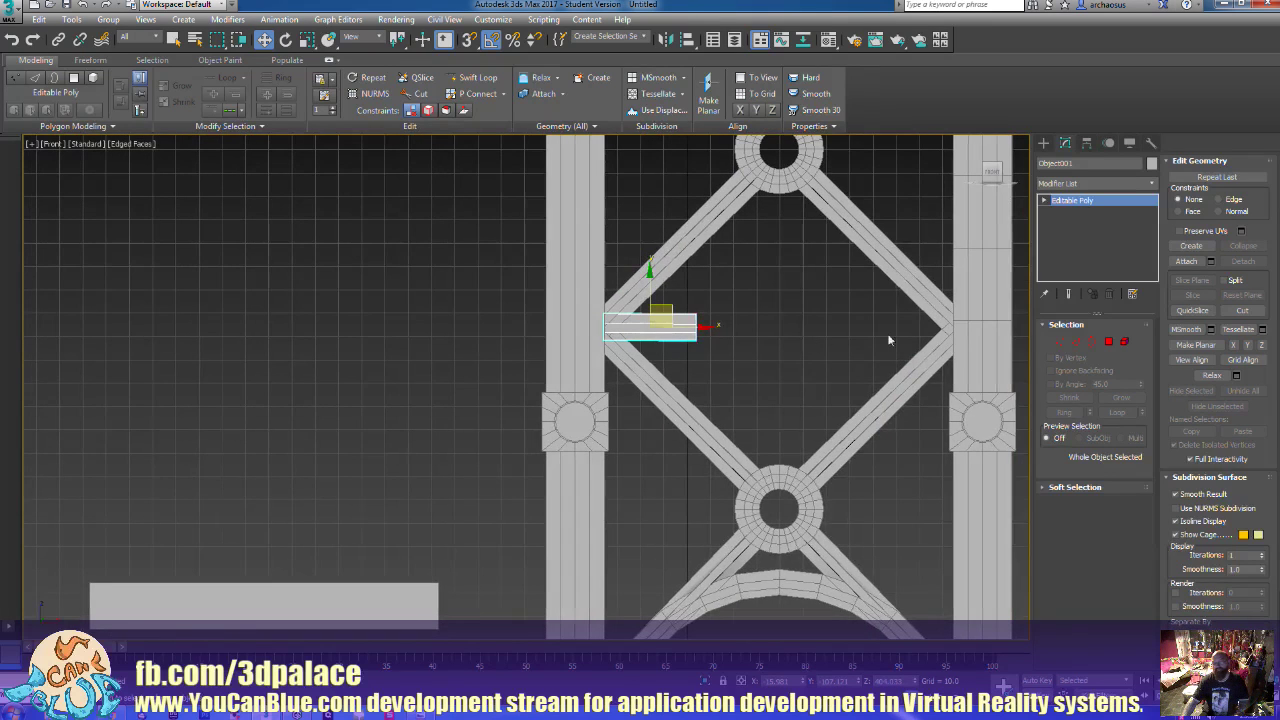
left_click(1060, 342)
left_click_drag(729, 292, 990, 340)
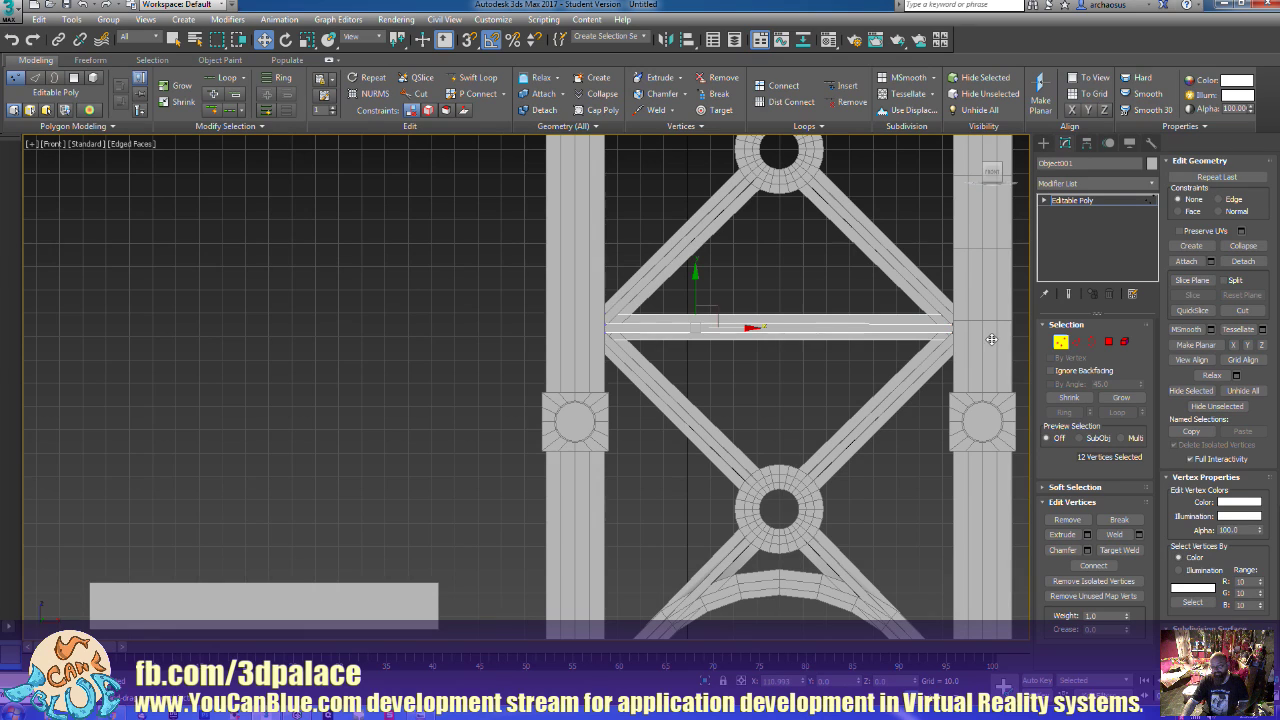
middle_click_drag(783, 298, 714, 336)
left_click(1060, 342)
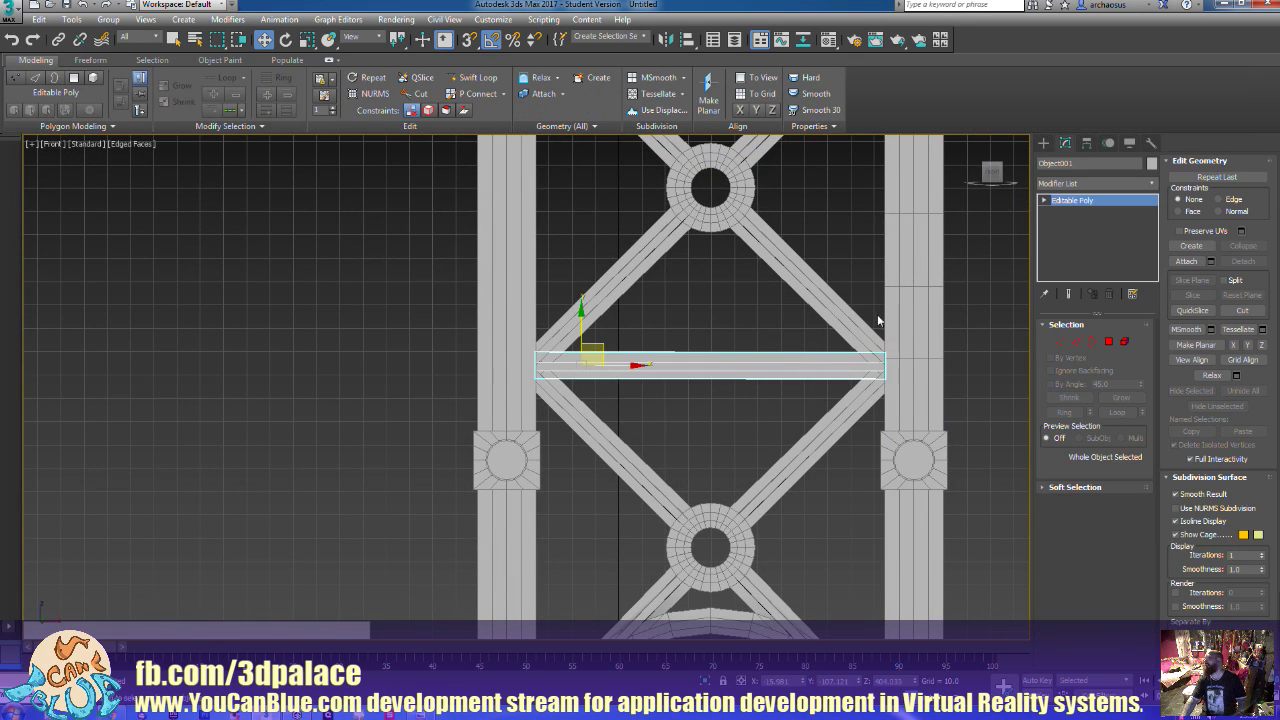
Make one copy of the horizontal crossbeam and place it at the top of the pillars above the upper brace
scroll(634, 506, "down", 4)
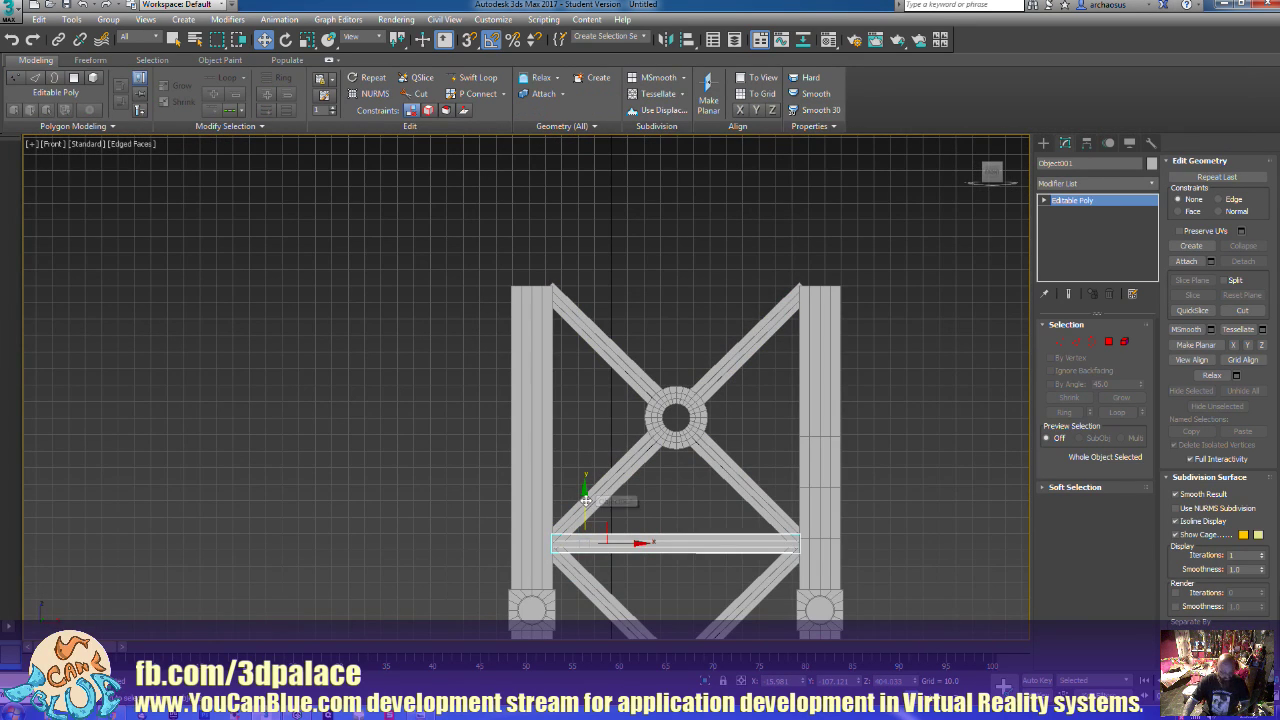
mouse_move(590, 492)
left_mouse_down("shift")
mouse_move(605, 274)
mouse_move(623, 254)
left_mouse_up("shift")
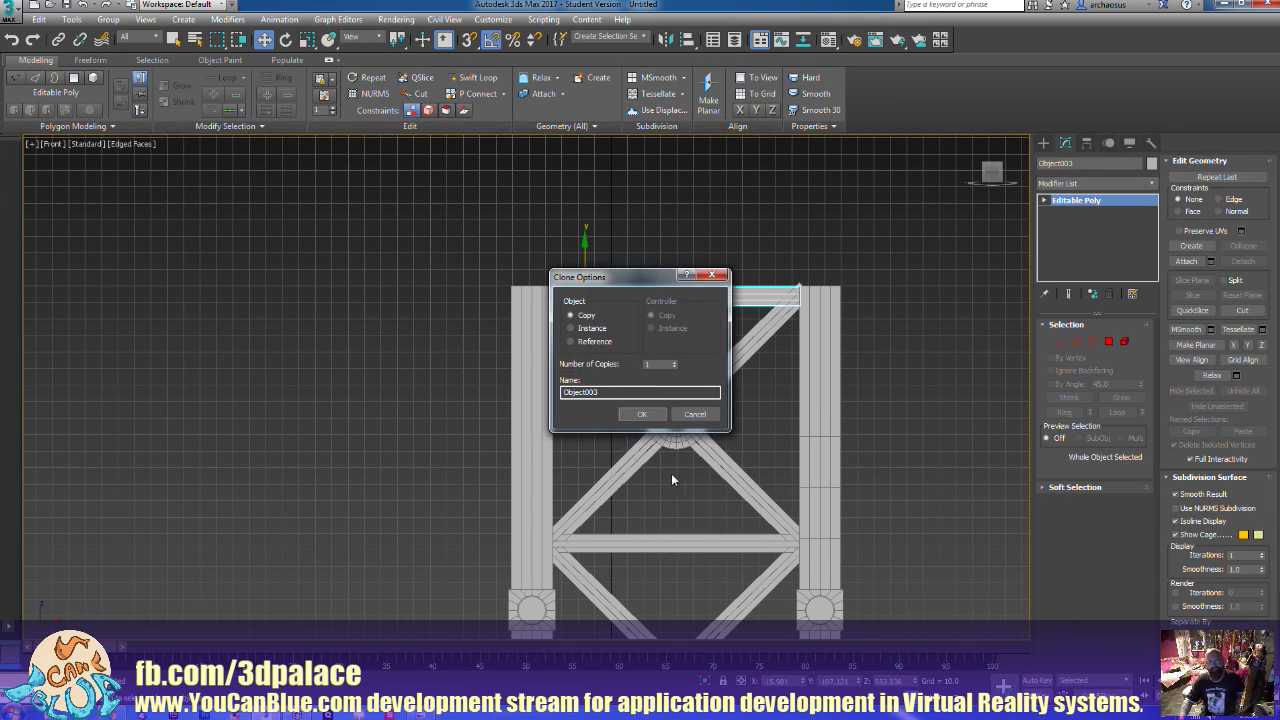
left_click(642, 414)
key("p")
left_click(918, 436)
scroll(918, 436, "up", 3)
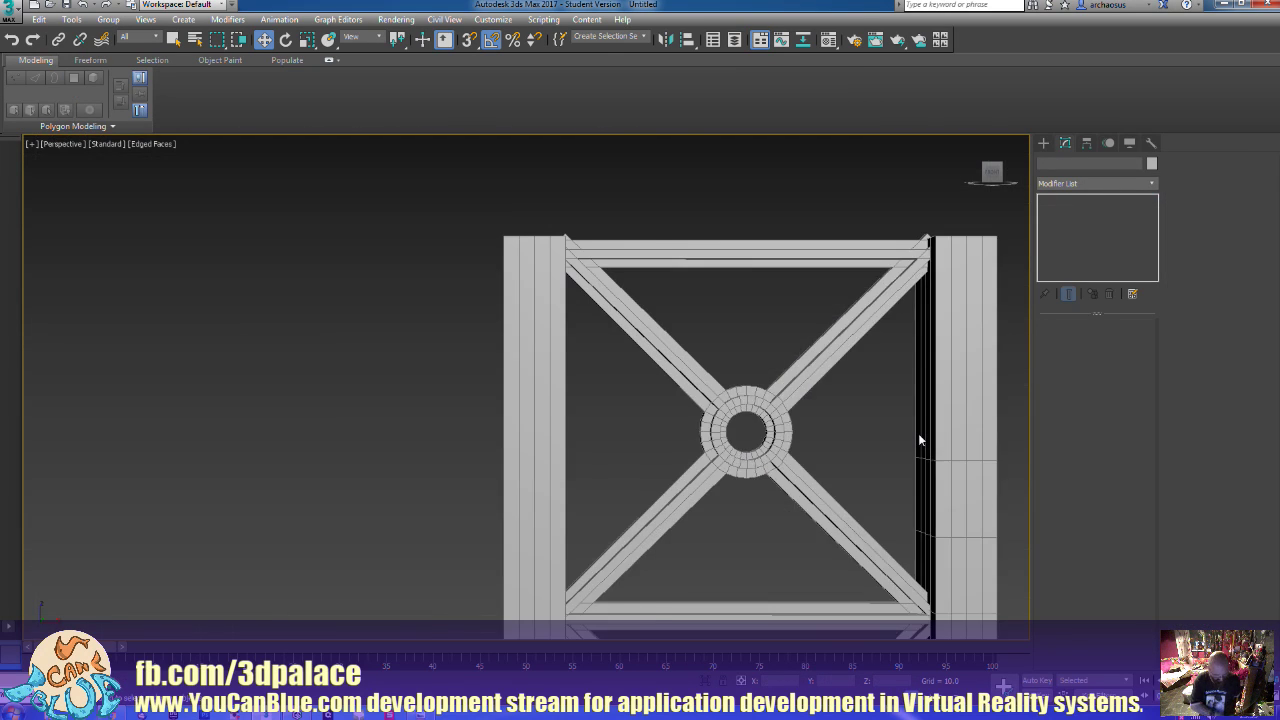
Examine the whole walkway frame and compare it with the Newcastle & Bowes 013 reference photo of the arched walkway
key("z")
scroll(858, 508, "down", 4)
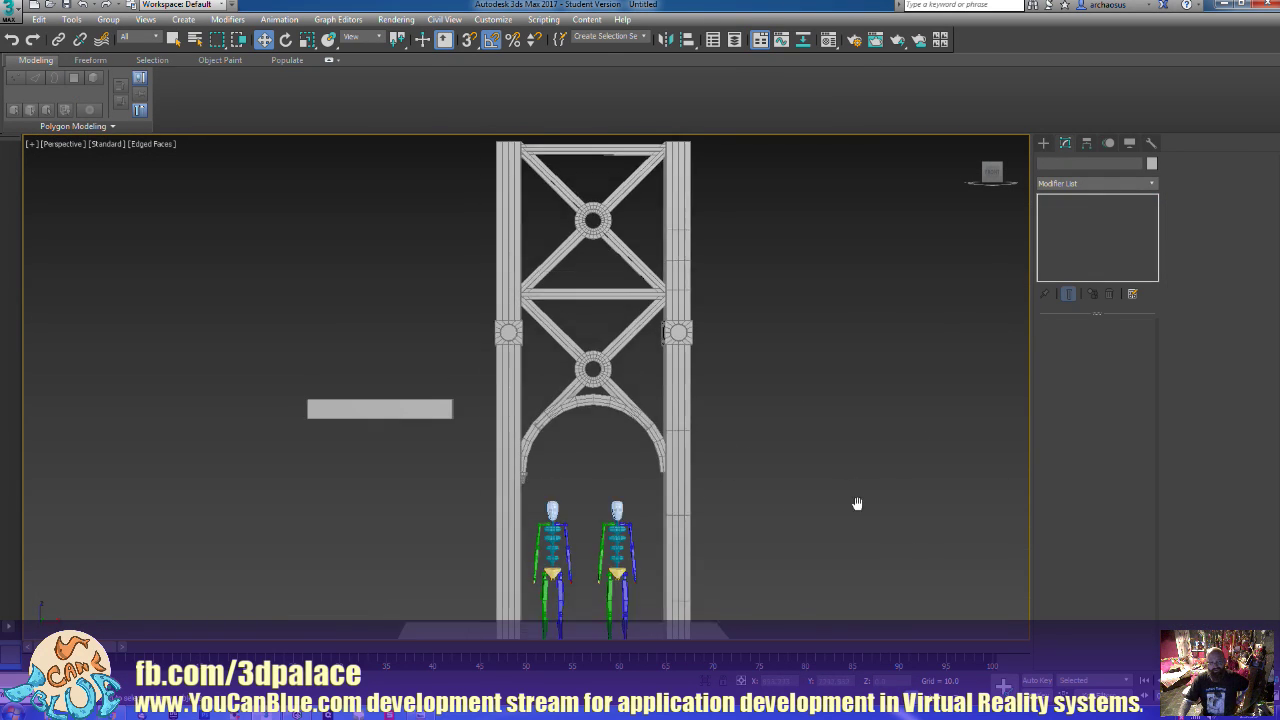
mouse_move(859, 508)
middle_mouse_down("alt")
mouse_move(820, 506)
mouse_move(897, 511)
mouse_move(834, 510)
mouse_move(847, 512)
middle_mouse_up("alt")
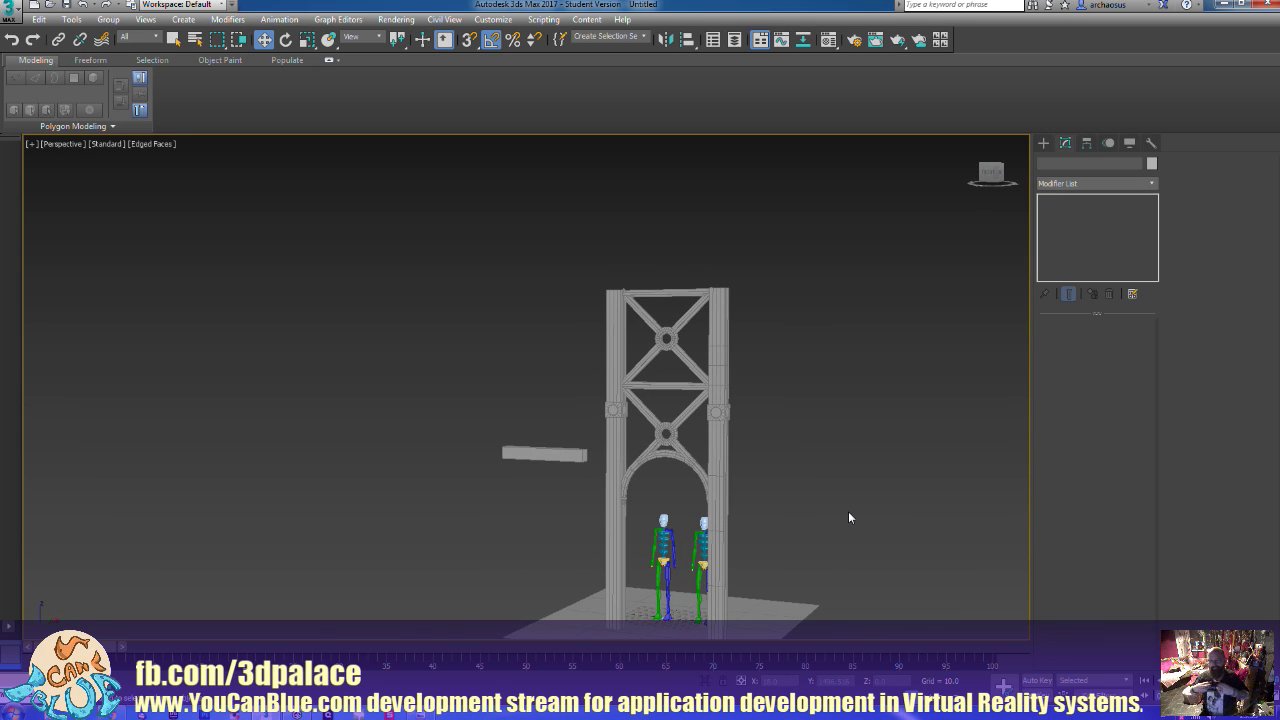
middle_click_drag(814, 514, 869, 477)
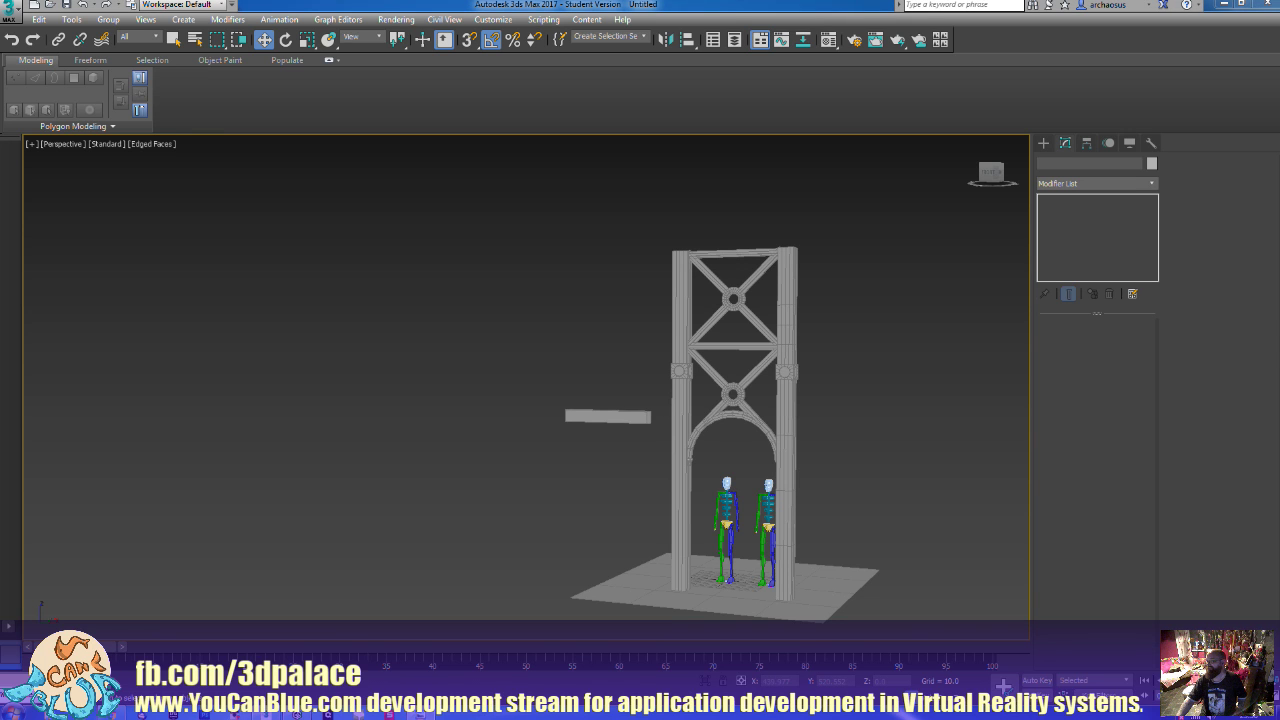
left_click_drag(1279, 240, 385, 77)
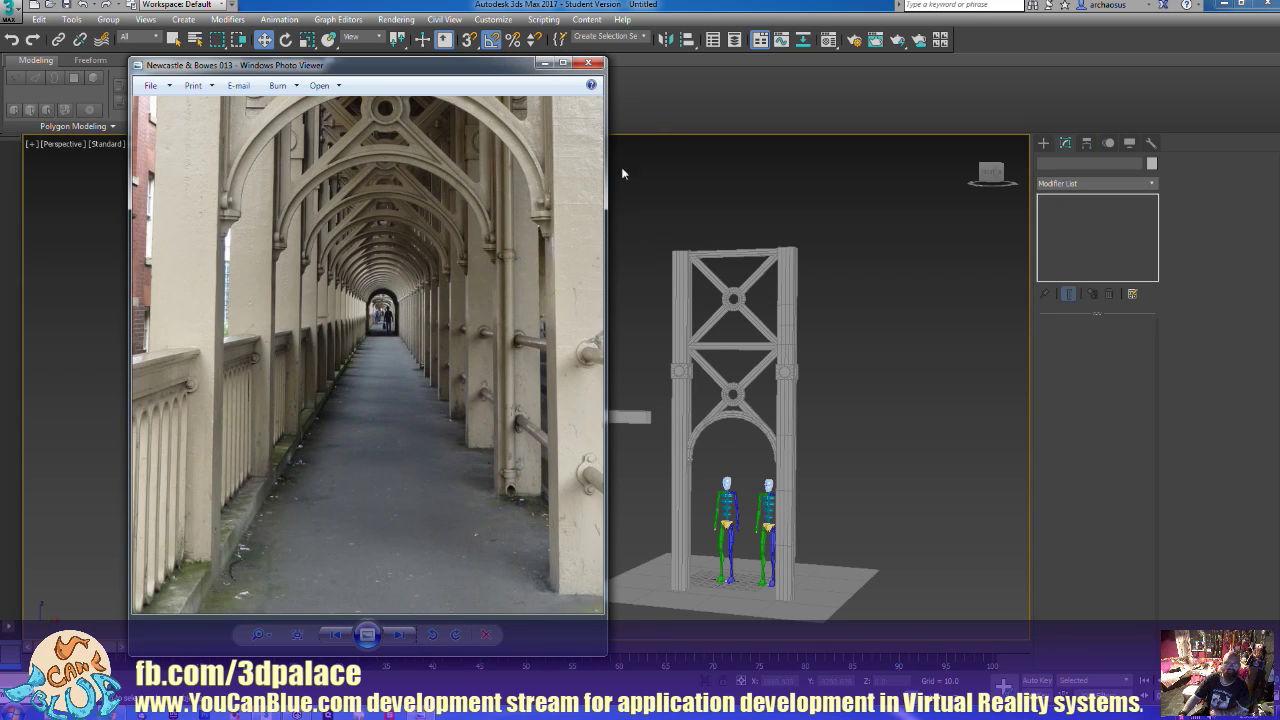
left_click(660, 84)
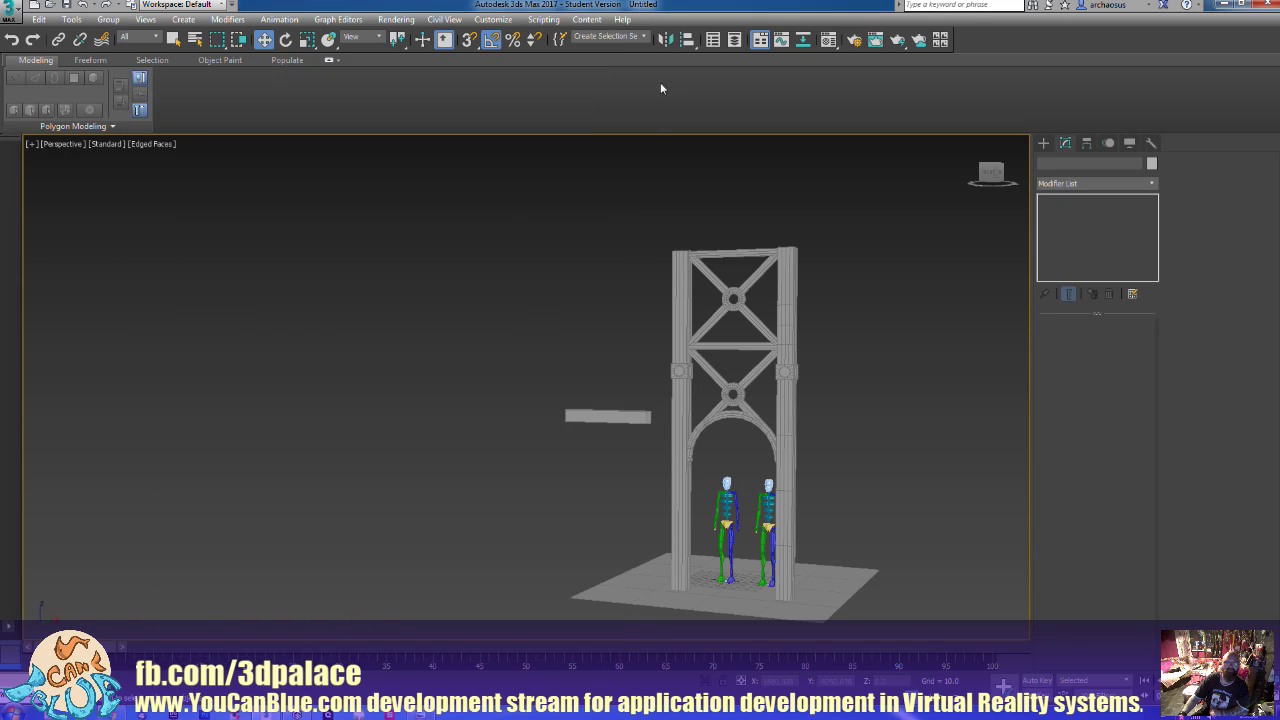
Start saving the scene under a new name and browse to the stuff folder on drive F
left_click(9, 10)
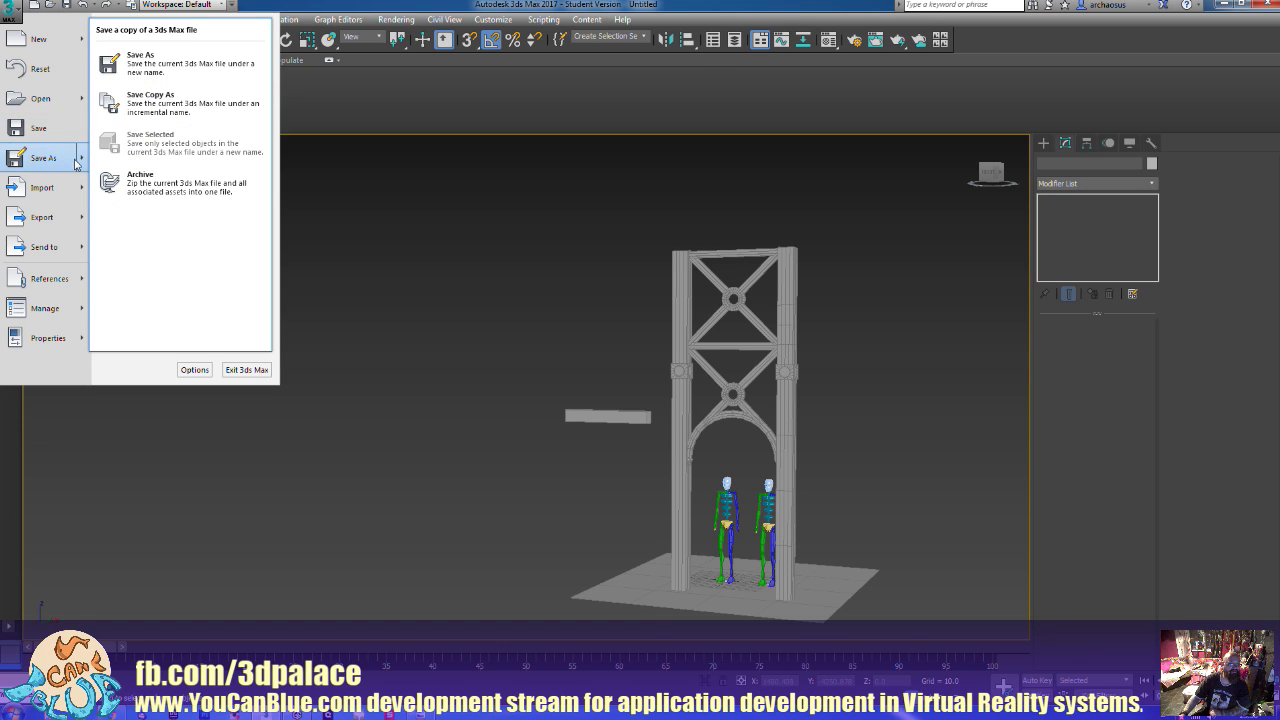
left_click(140, 70)
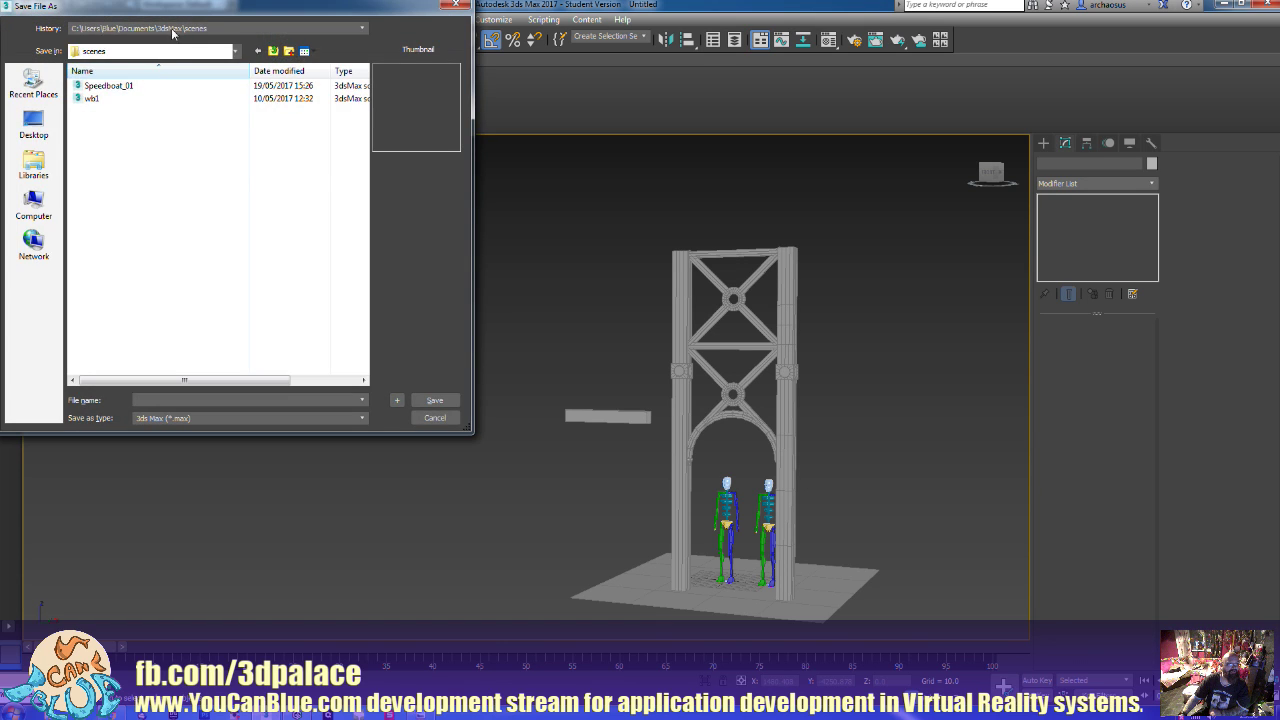
left_click(166, 29)
left_click(167, 50)
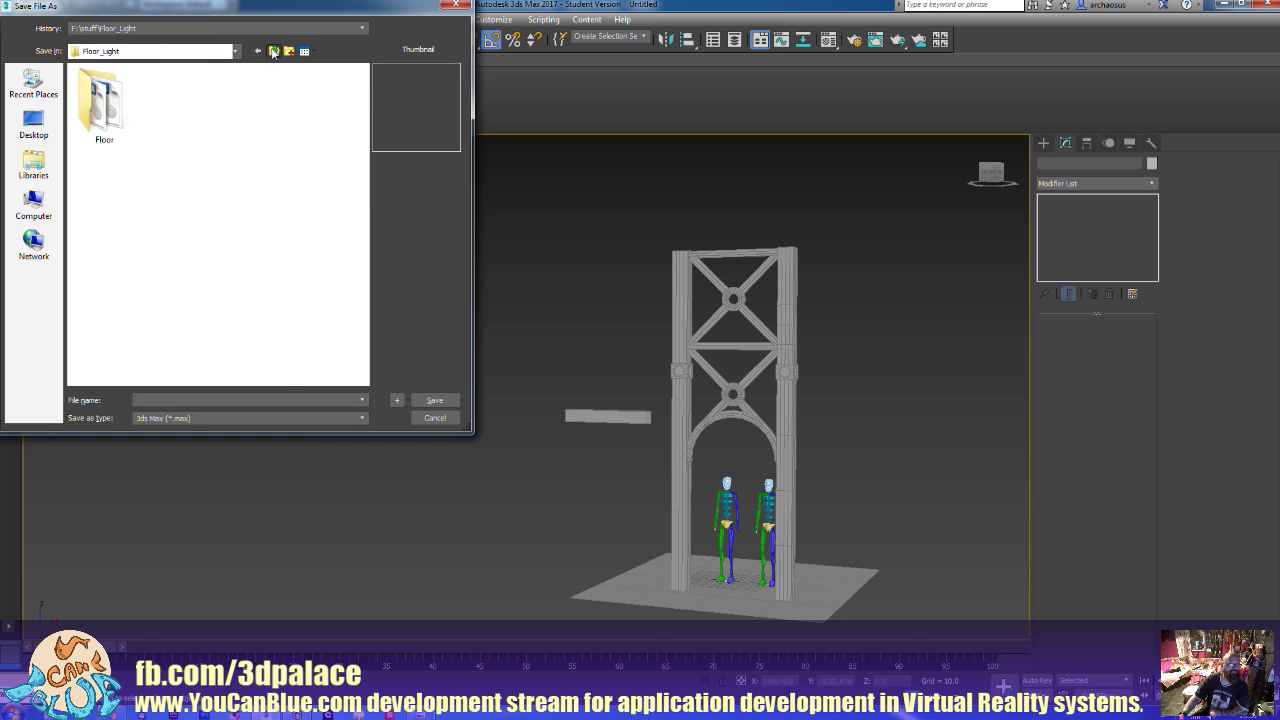
left_click(273, 51)
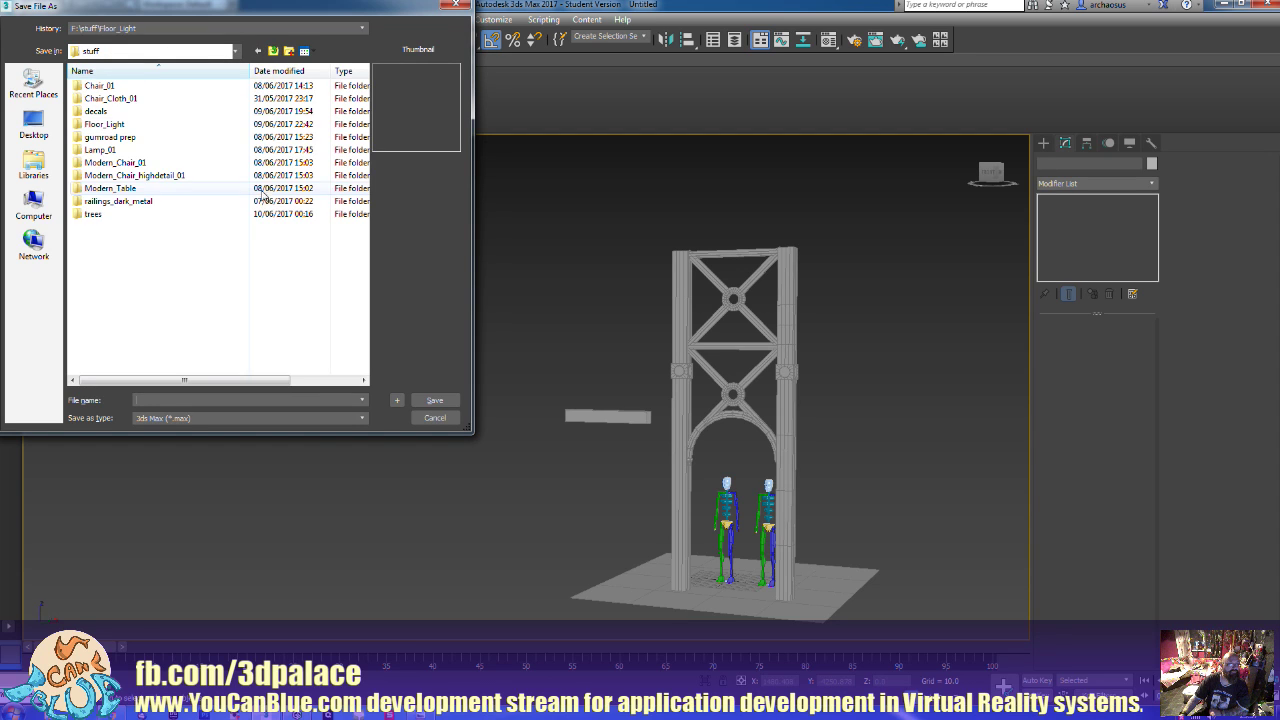
Create a folder named iron_bridge and save the scene inside it as wip_01
right_click(163, 291)
mouse_move(222, 431)
left_click(314, 432)
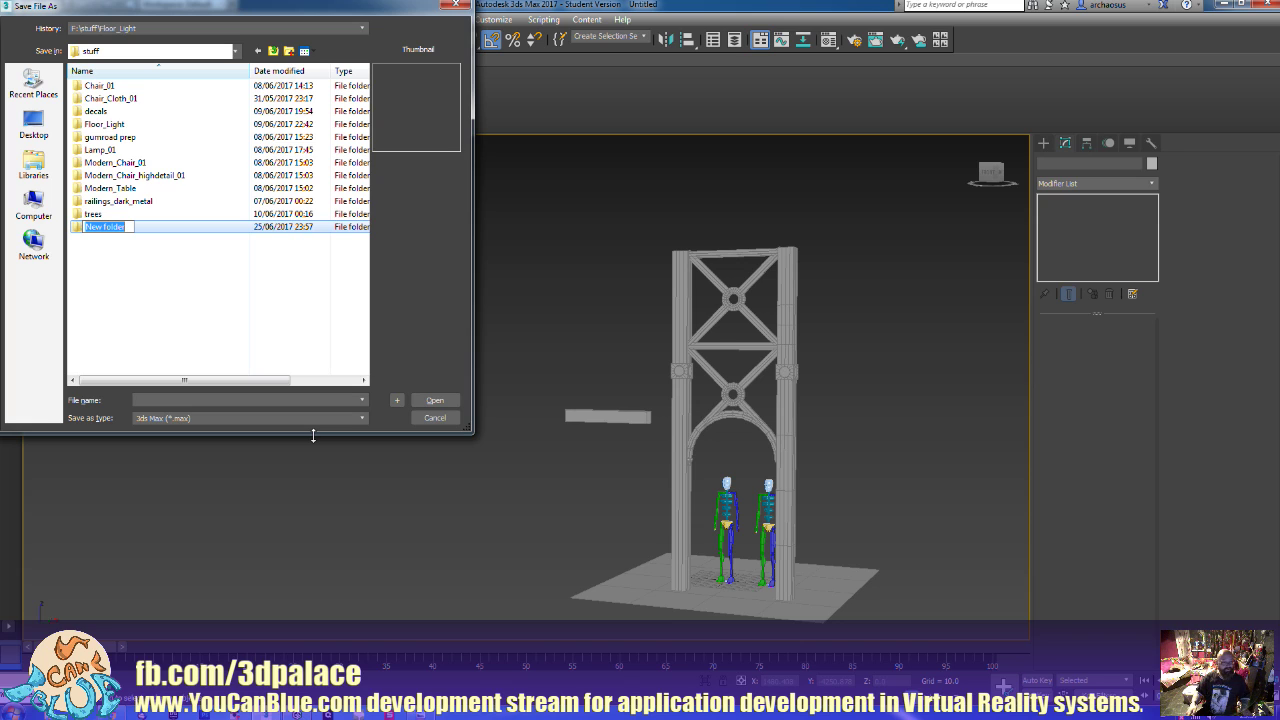
type("iron_bridge")
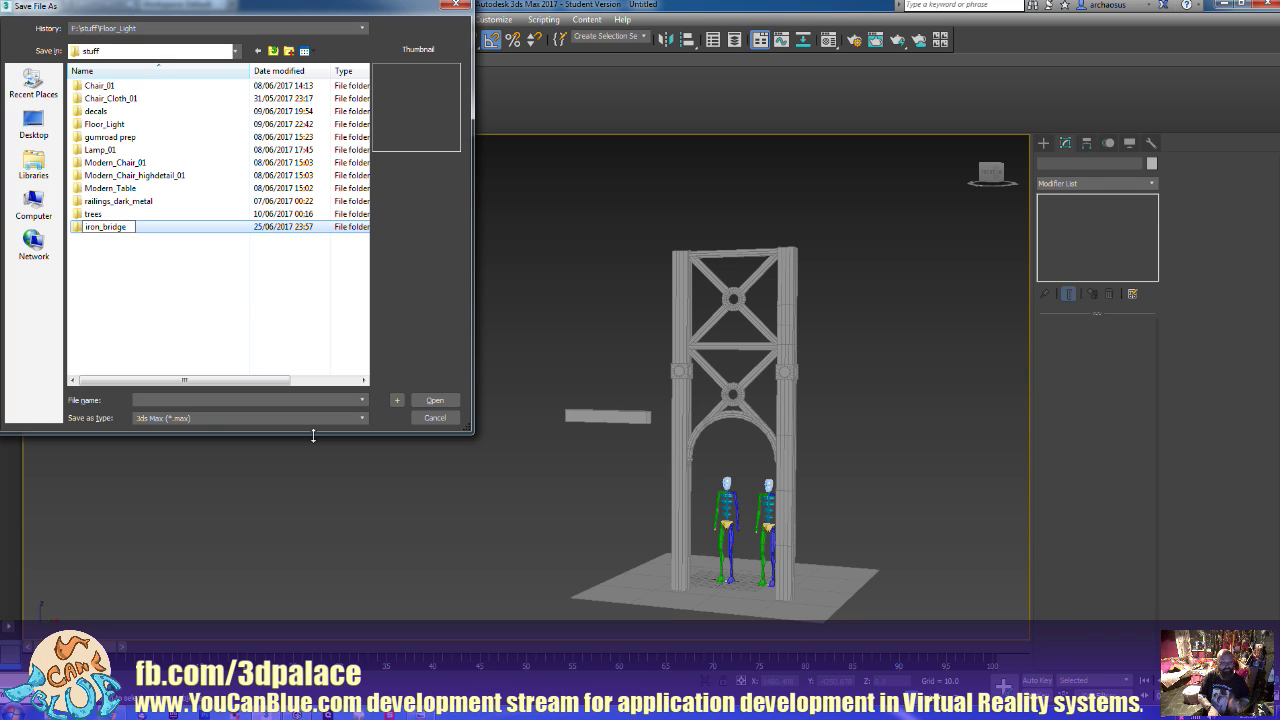
key("Return")
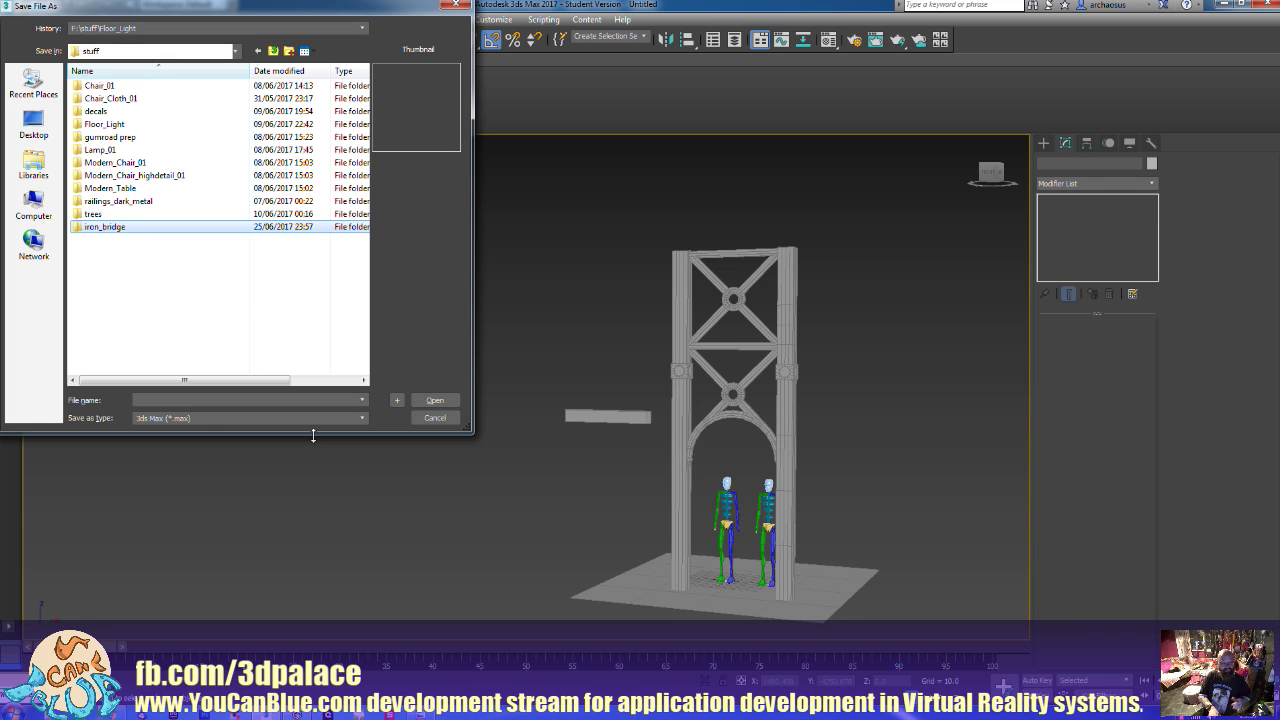
double_click(114, 228)
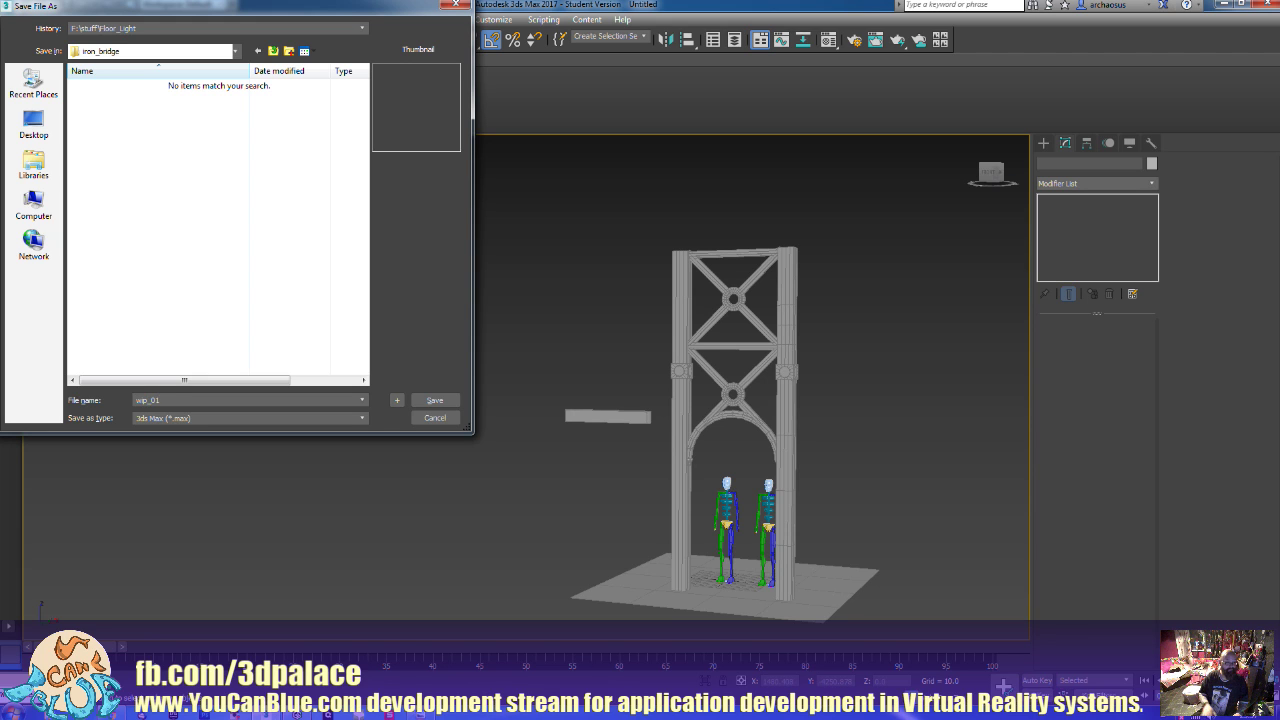
left_click(435, 400)
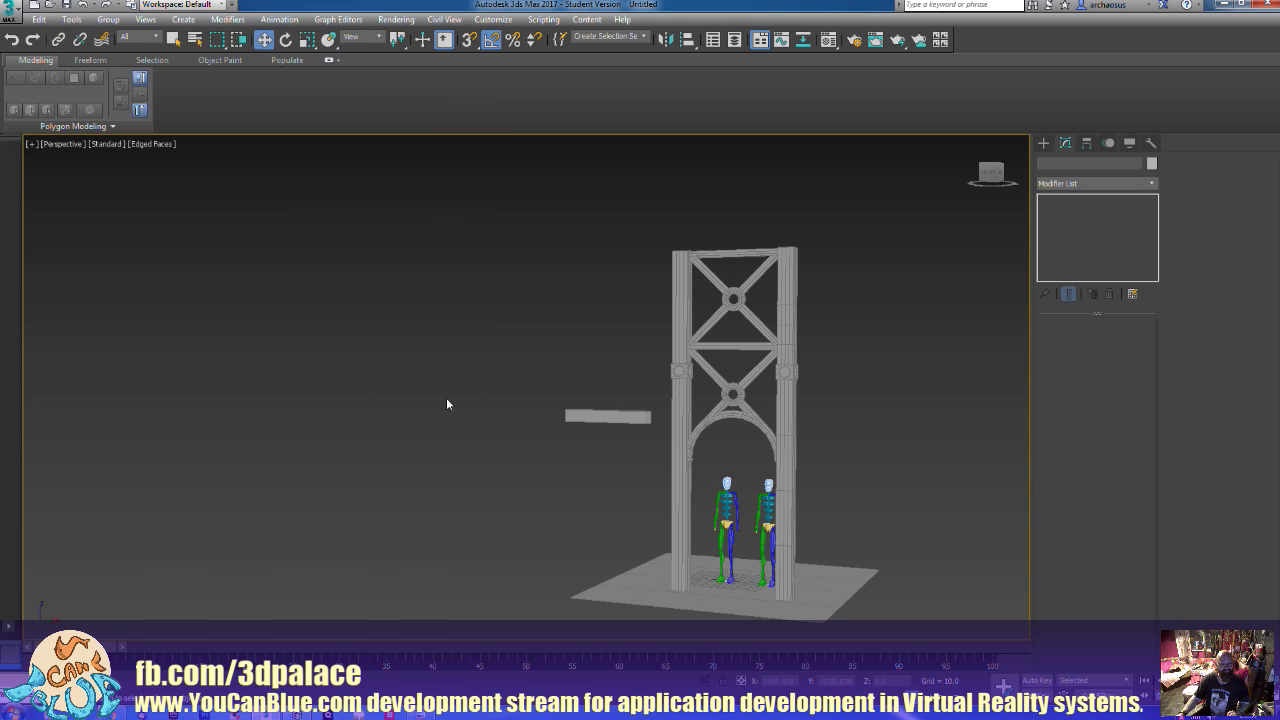
Delete the loose box floating beside the left pillar
left_click_drag(530, 383, 585, 466)
key("Delete")
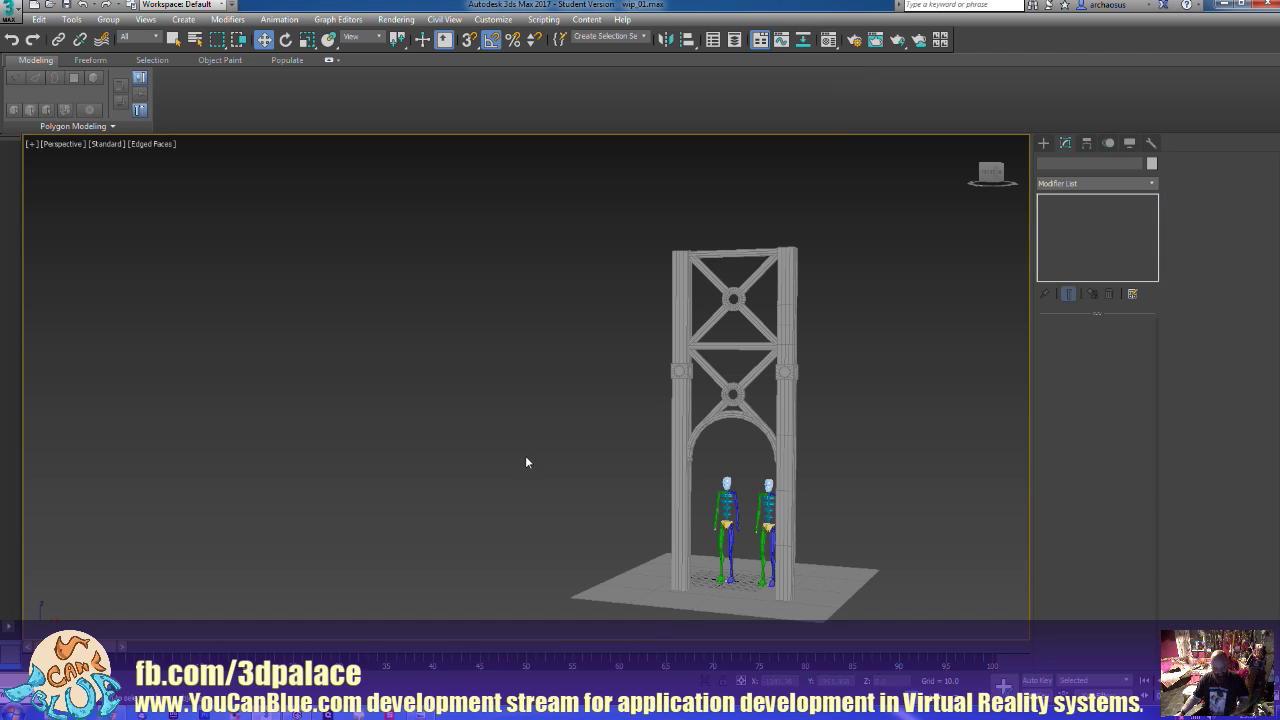
middle_click_drag(525, 455, 742, 486, "alt")
middle_click_drag(500, 473, 663, 482)
scroll(668, 482, "up", 4)
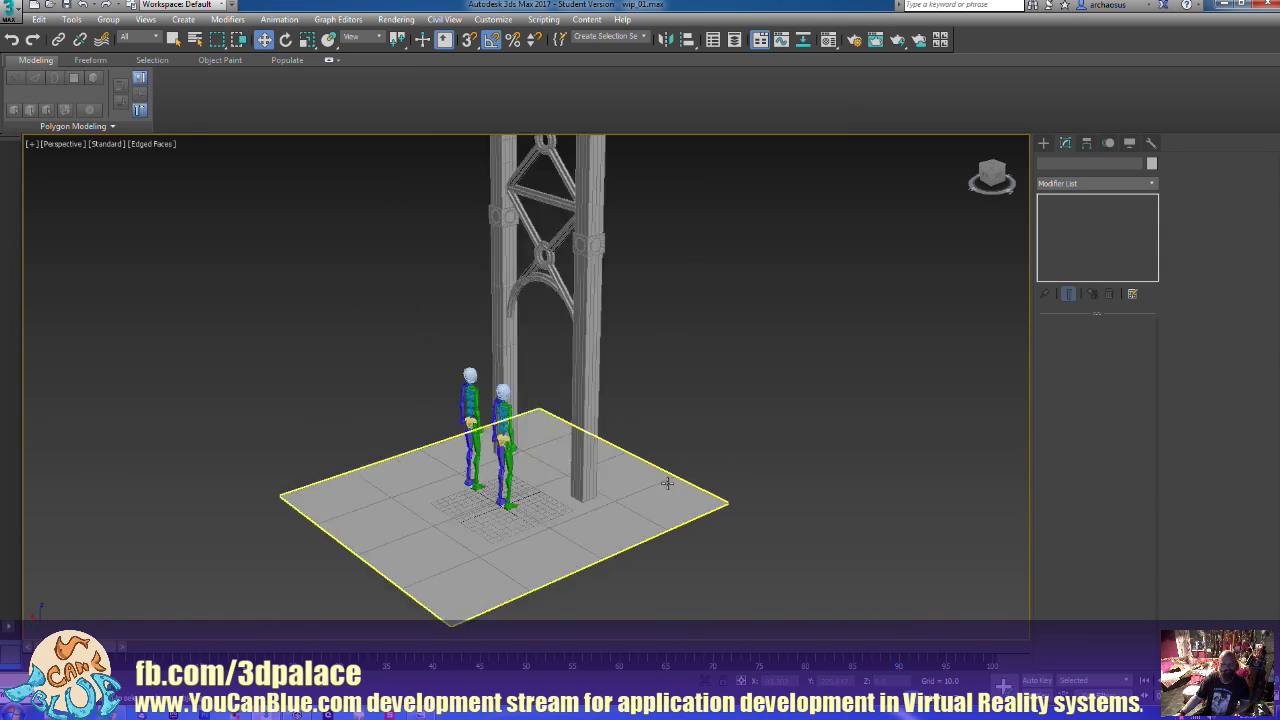
scroll(416, 428, "down", 6)
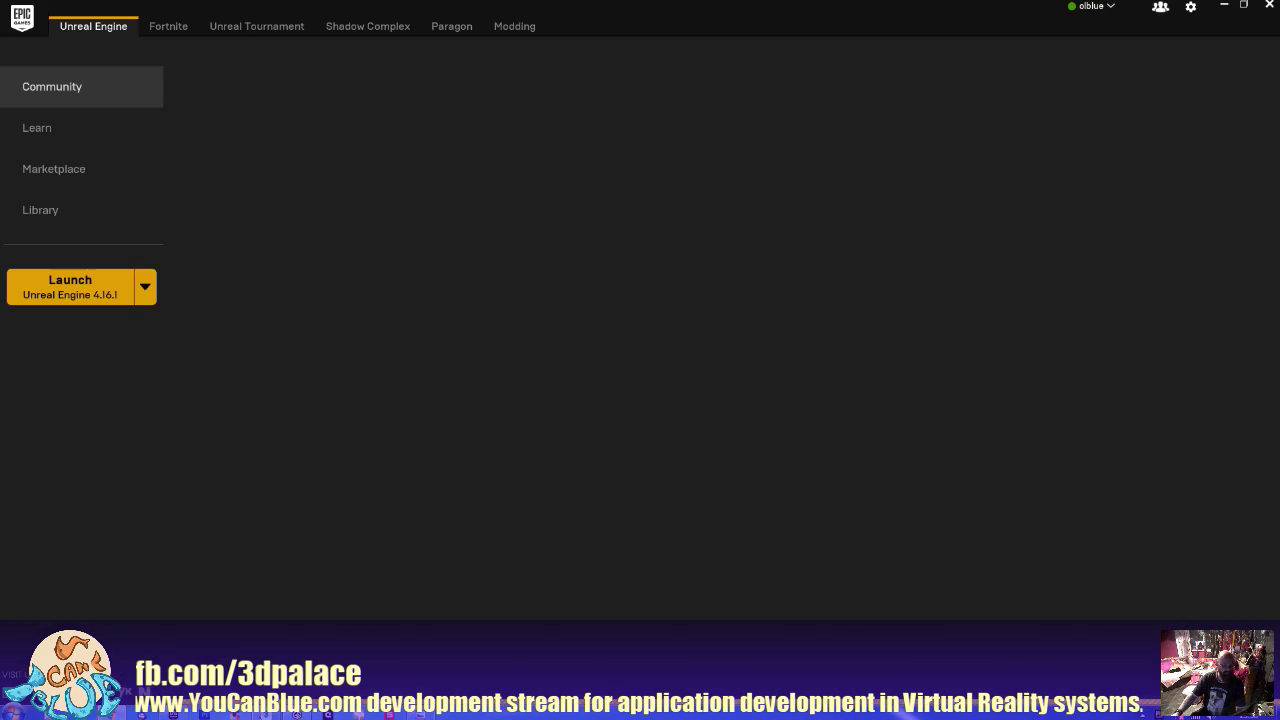
Switch to the Epic Games Launcher and open the 4.16 Clinic project from the Unreal Engine library
left_click(30, 211)
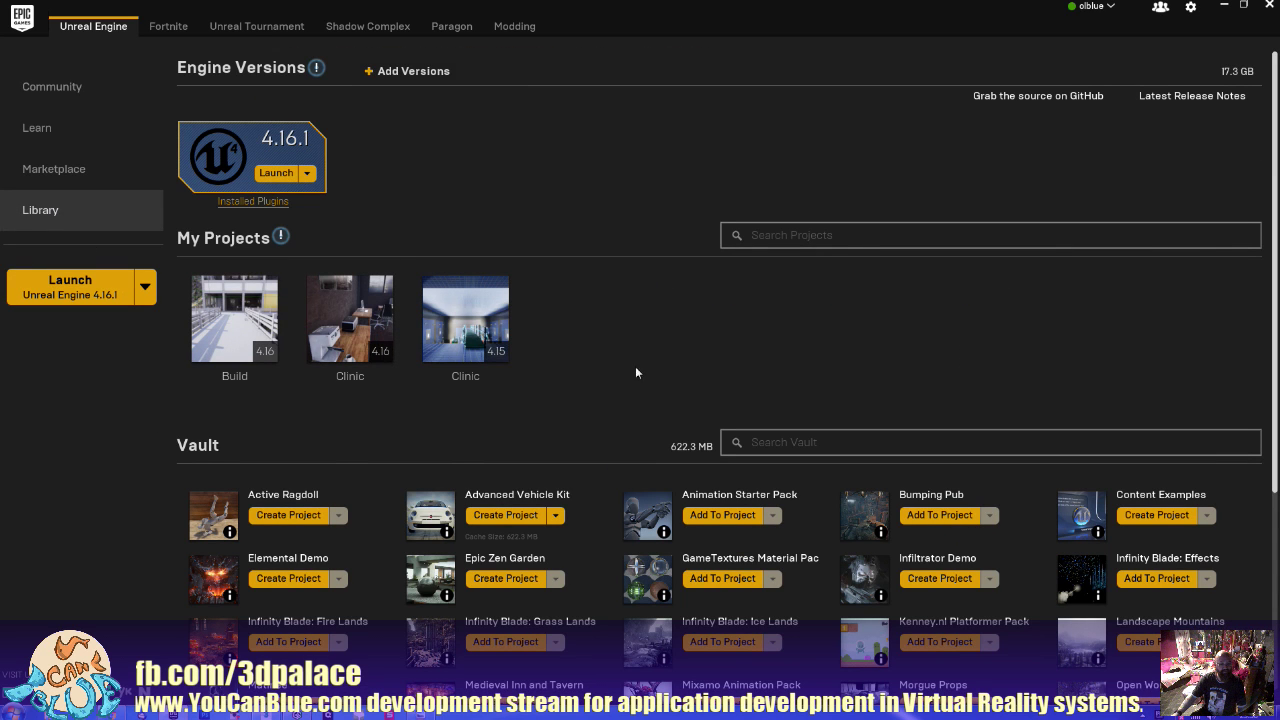
double_click(350, 322)
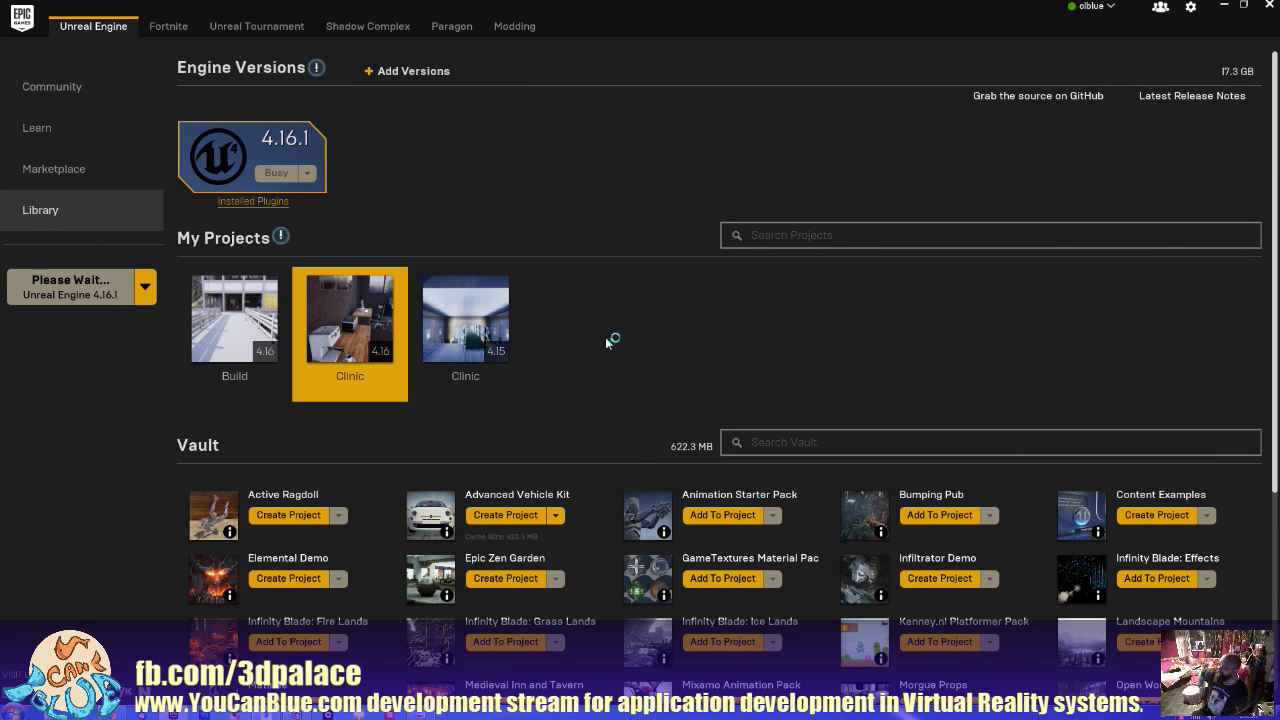
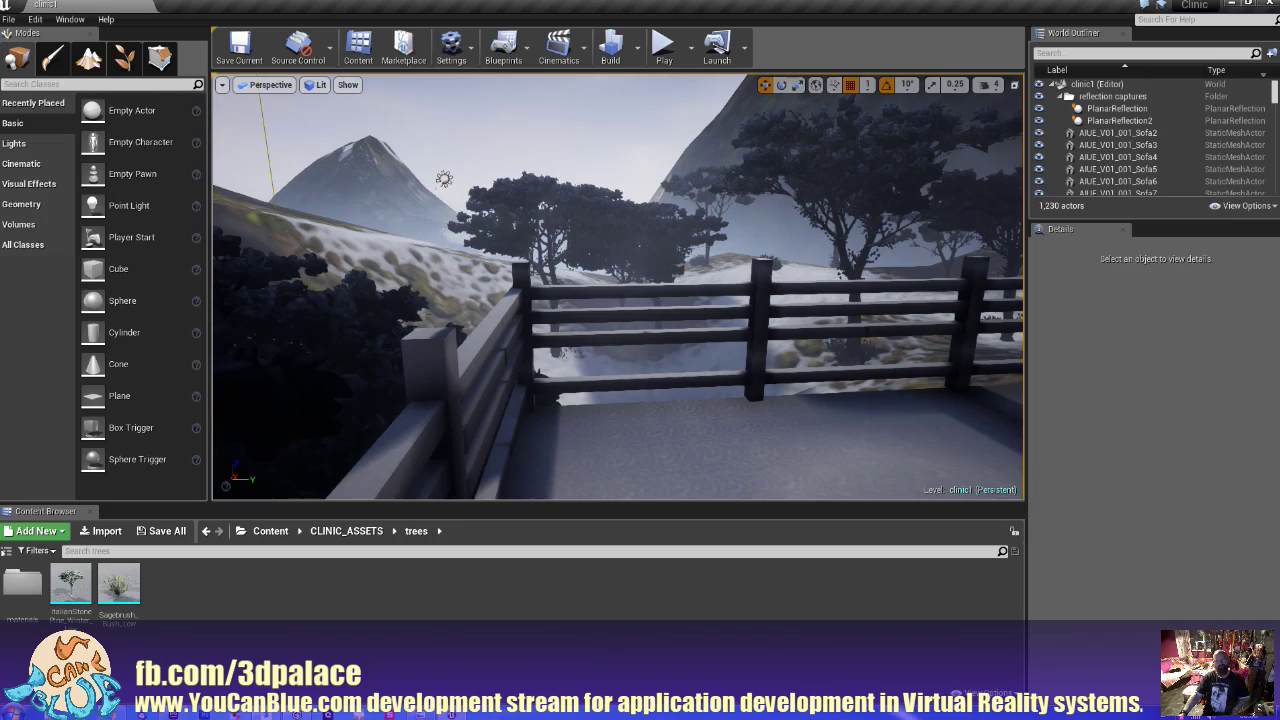
Play the level from the library room's wooden floor and look around its desk, bookcases and meeting table
right_click_drag(617, 286, 787, 290)
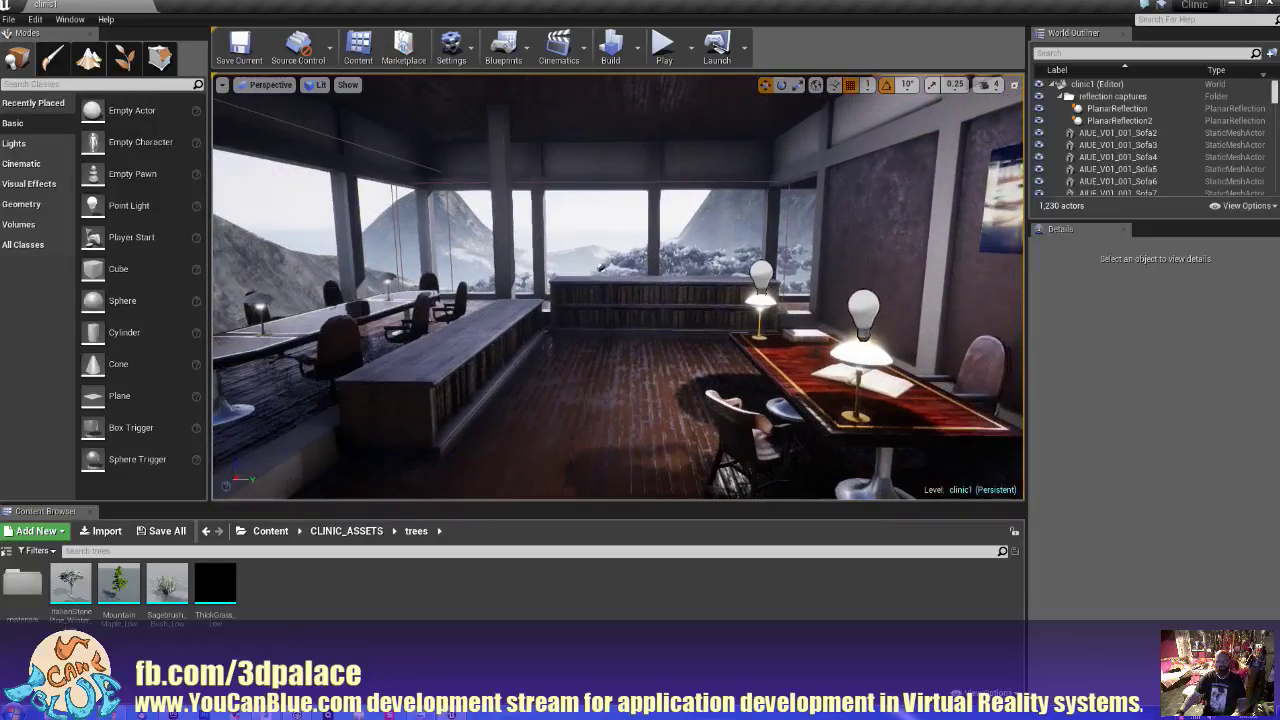
right_click(545, 400)
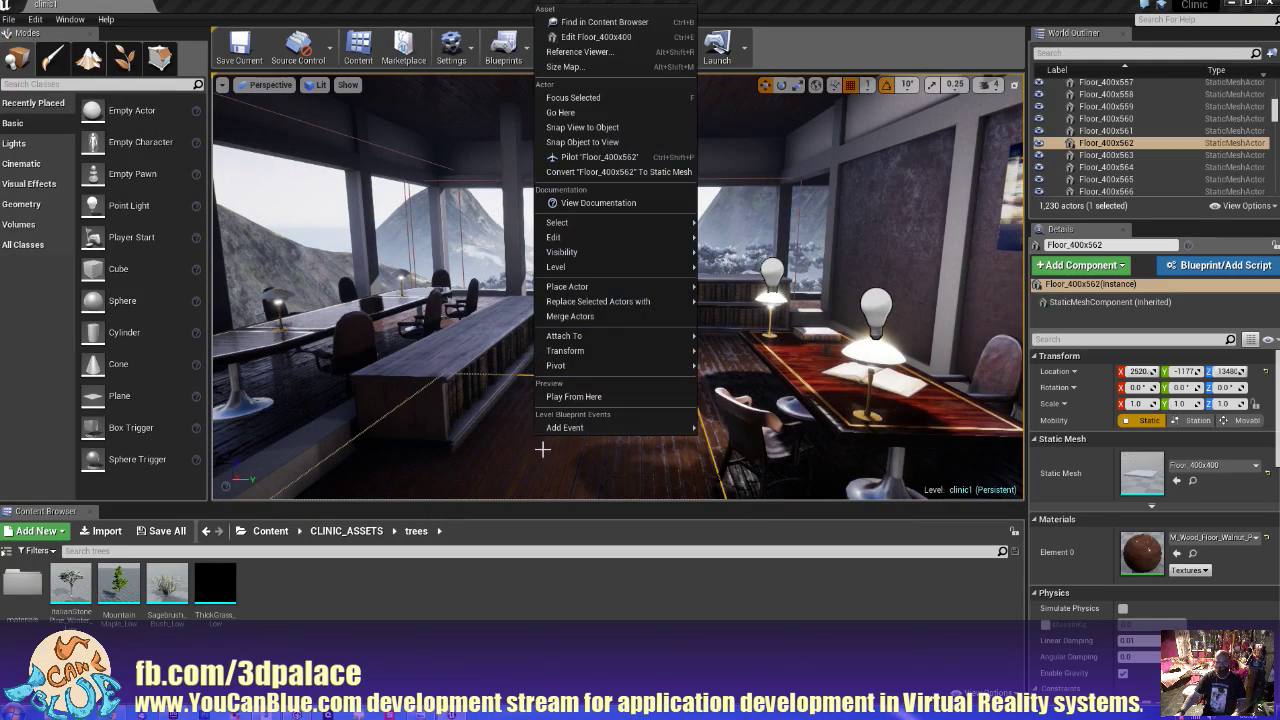
left_click(589, 396)
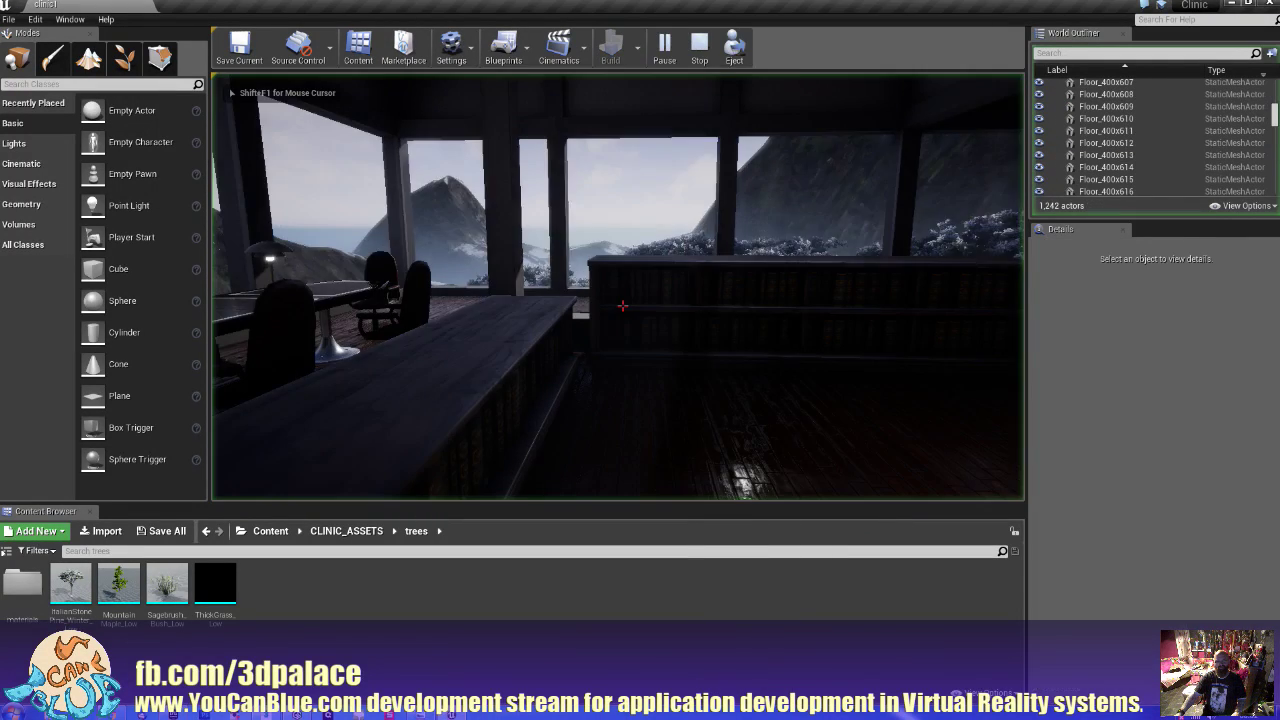
key("s")
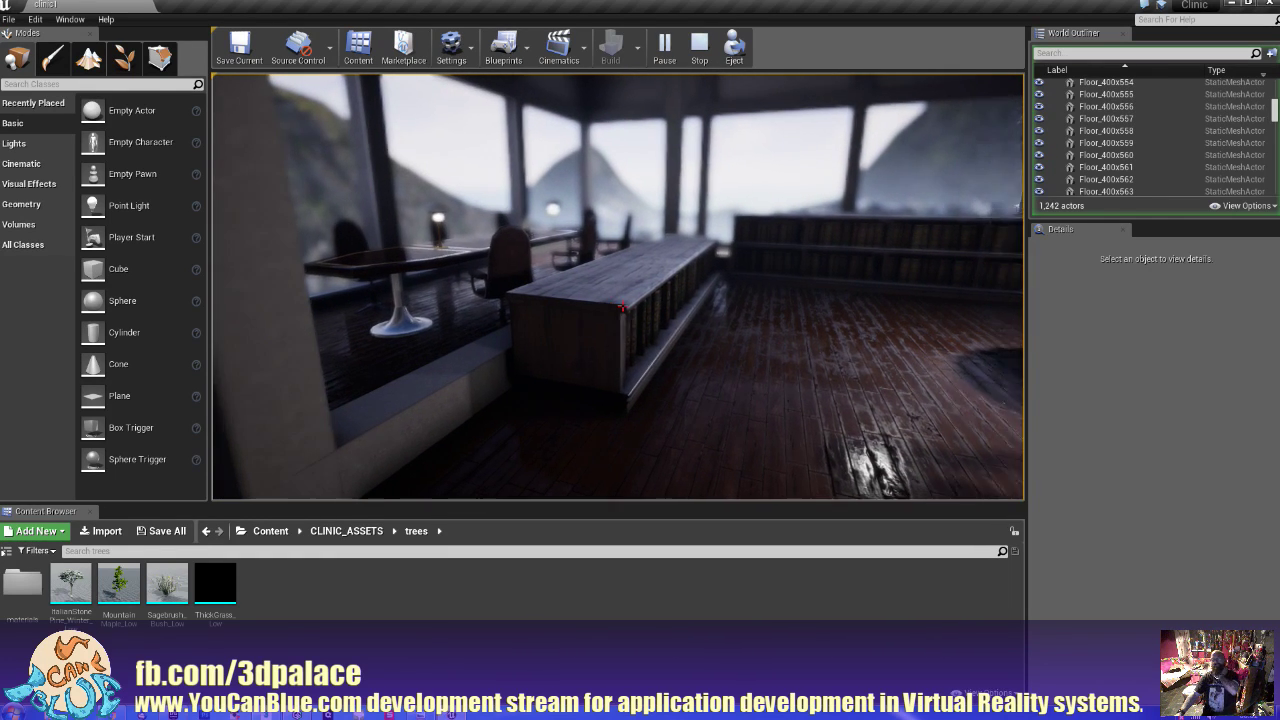
key("w")
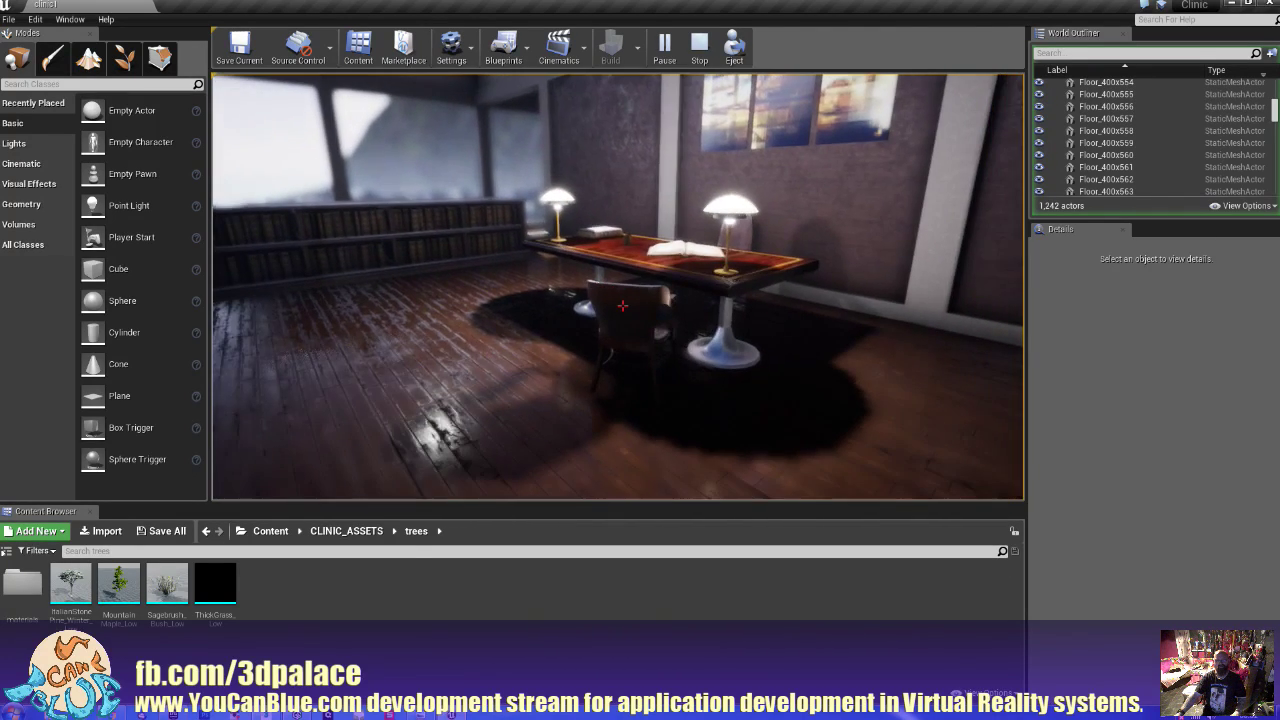
key("w")
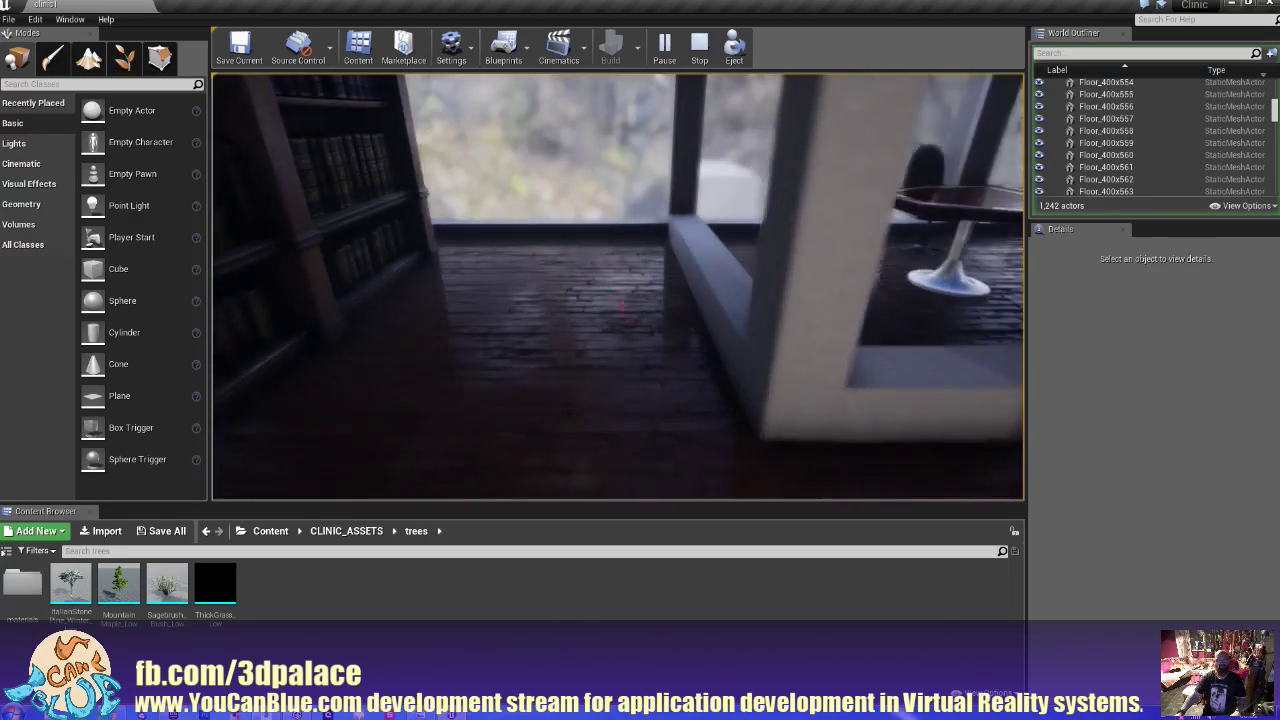
key("w")
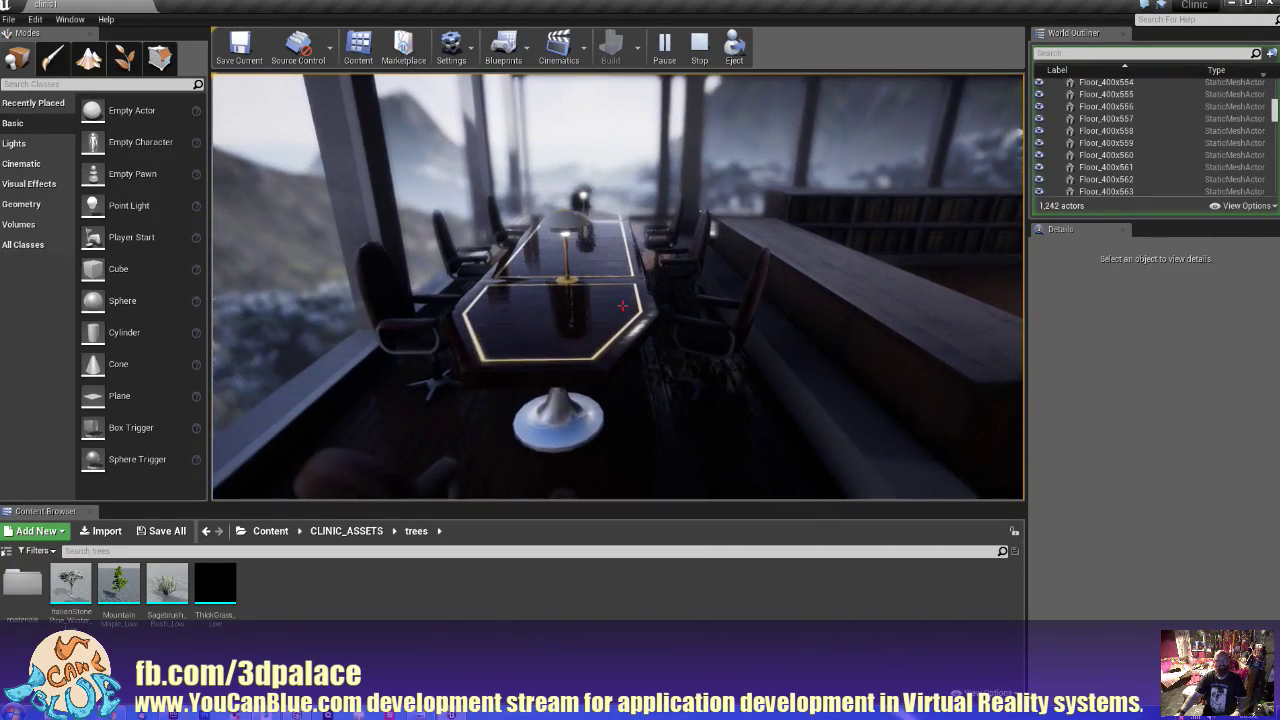
key("s")
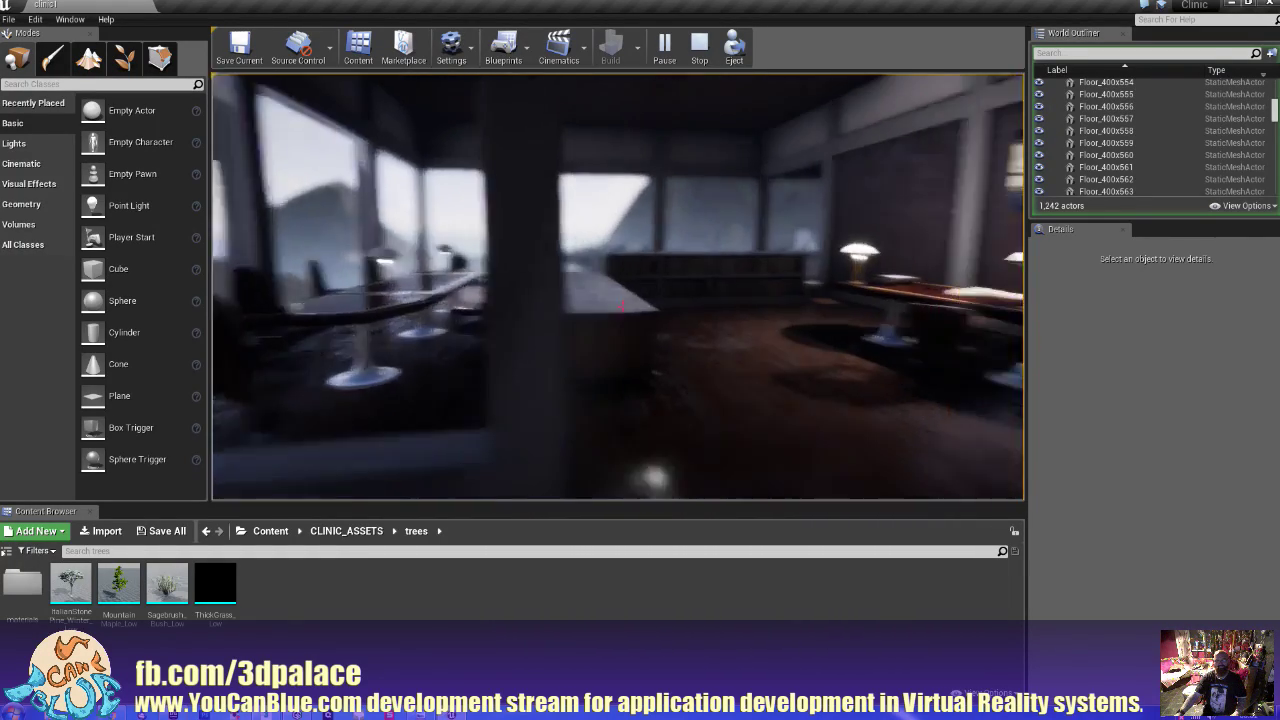
Walk down the open stairs past the white sofas to the computer desks, and end the play session
key("w")
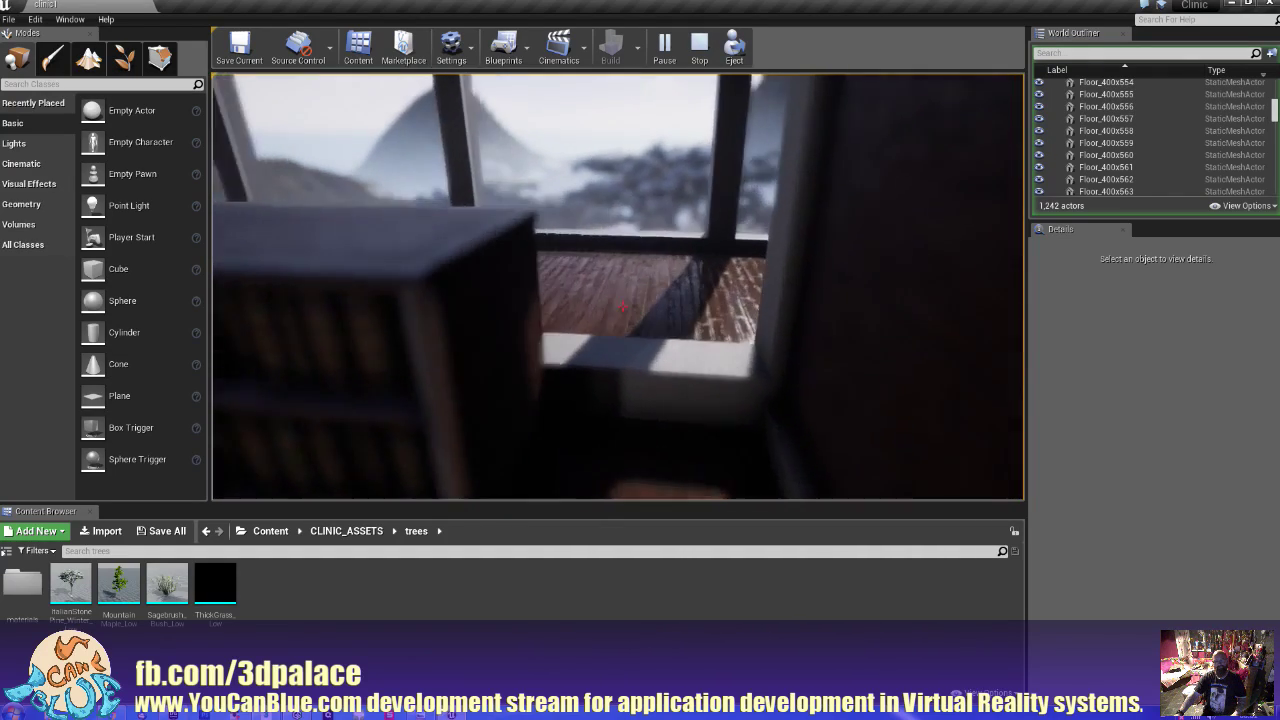
key("w")
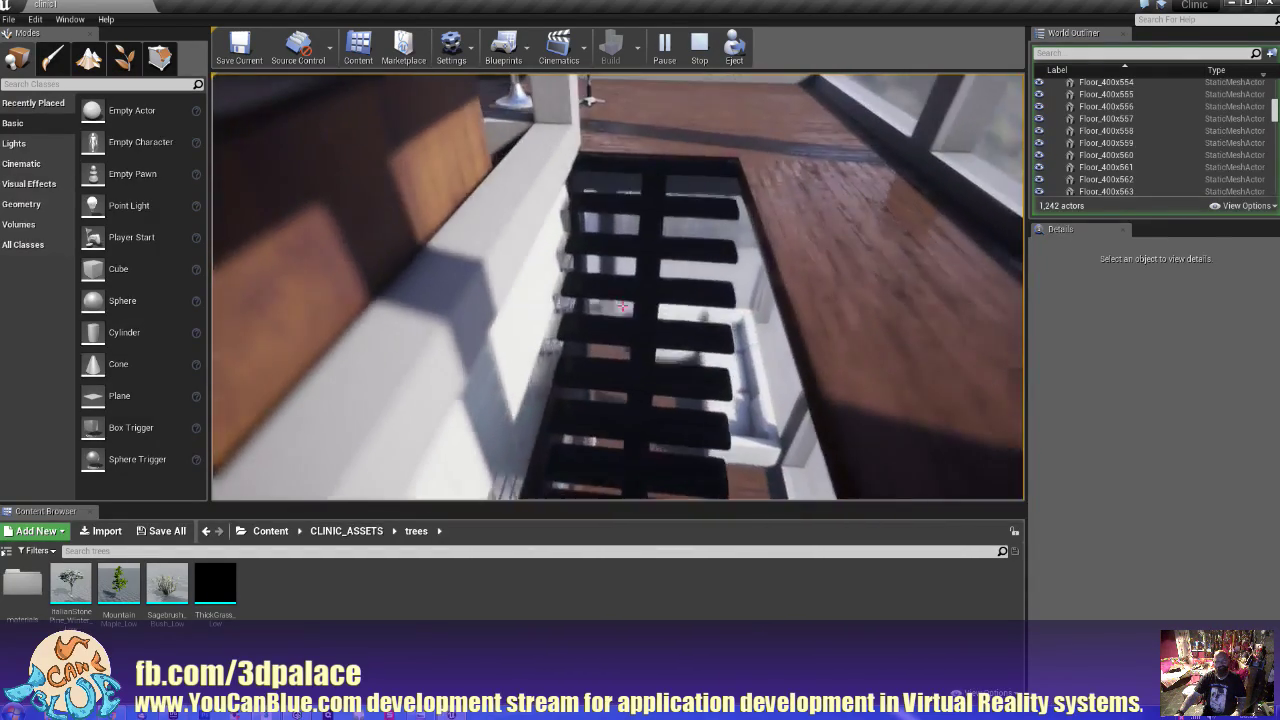
key("w")
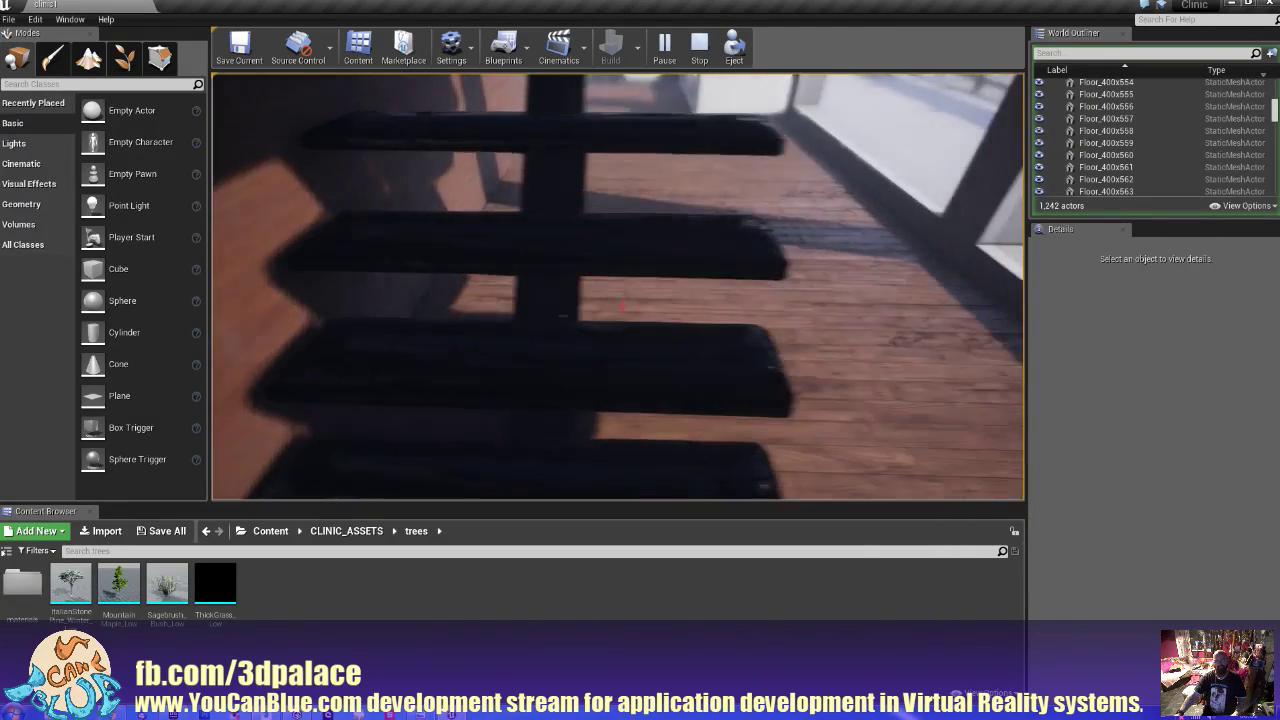
key("w")
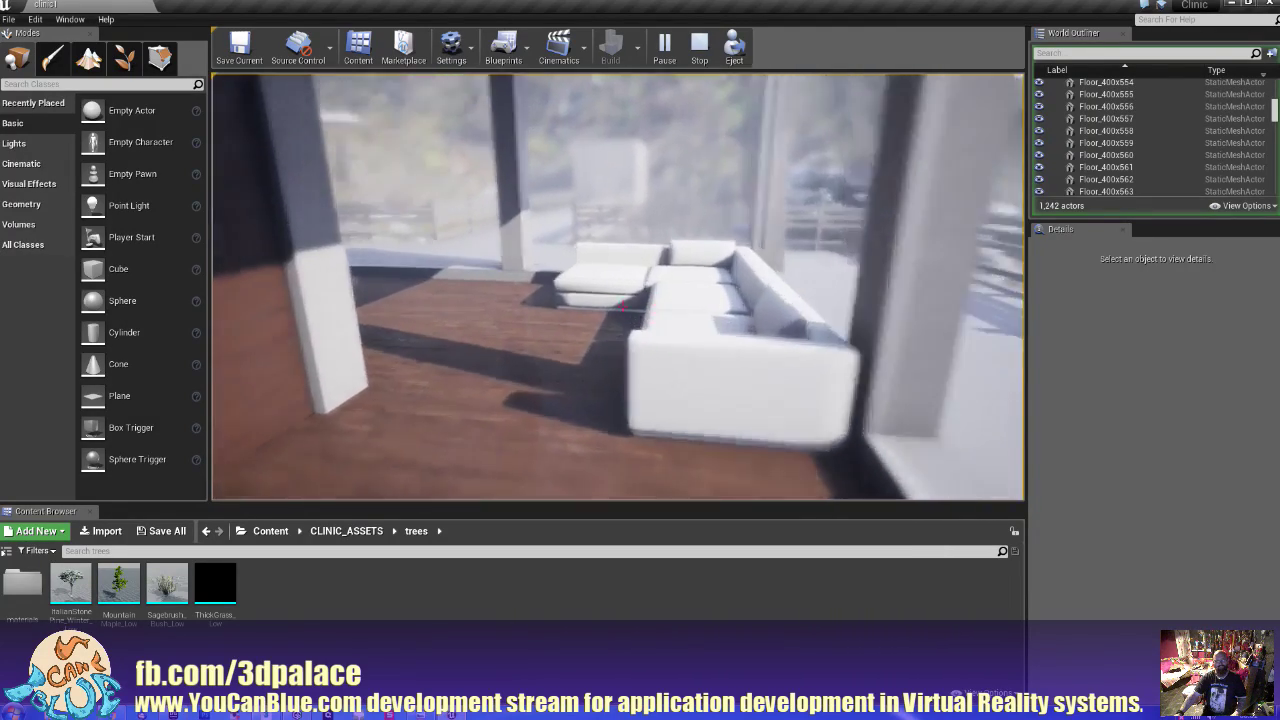
key("w")
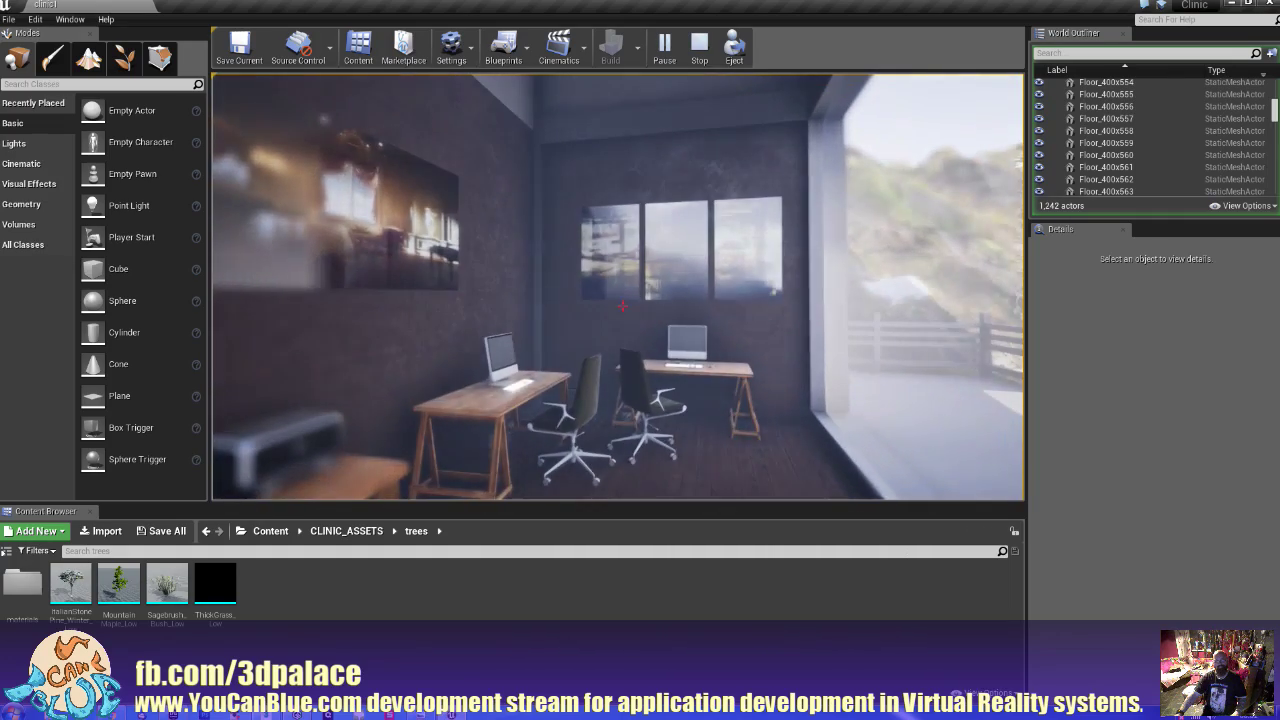
key("Escape")
Play the level from the concrete walkway beside the wooden fence and walk to the doorway near the rocks
key("w")
right_click_drag(617, 286, 870, 286)
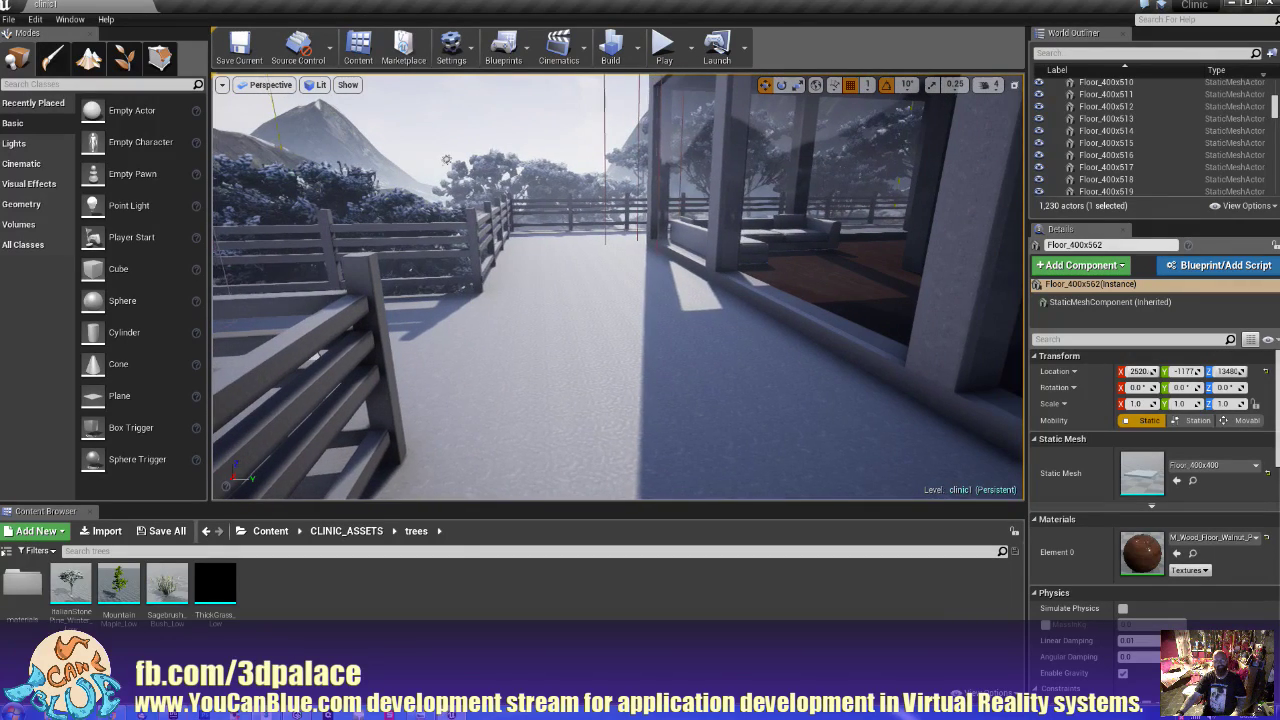
right_click(566, 430)
left_click(620, 663)
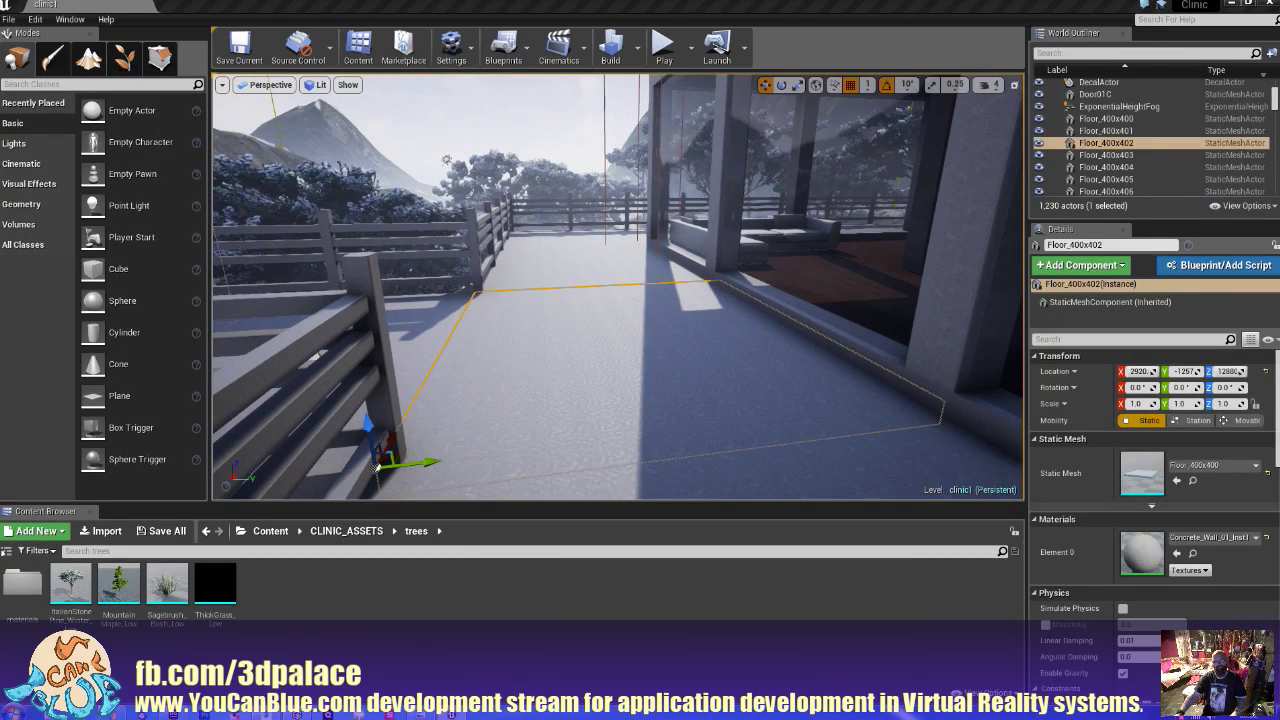
key("w")
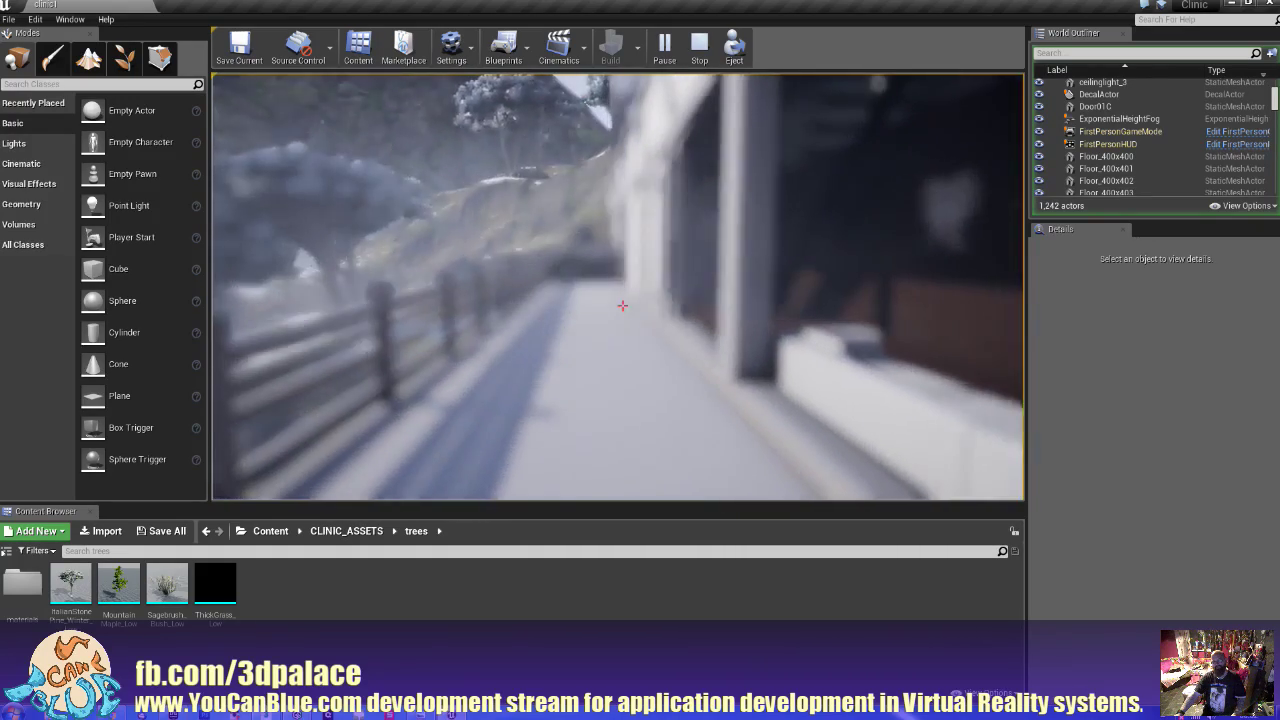
key("w")
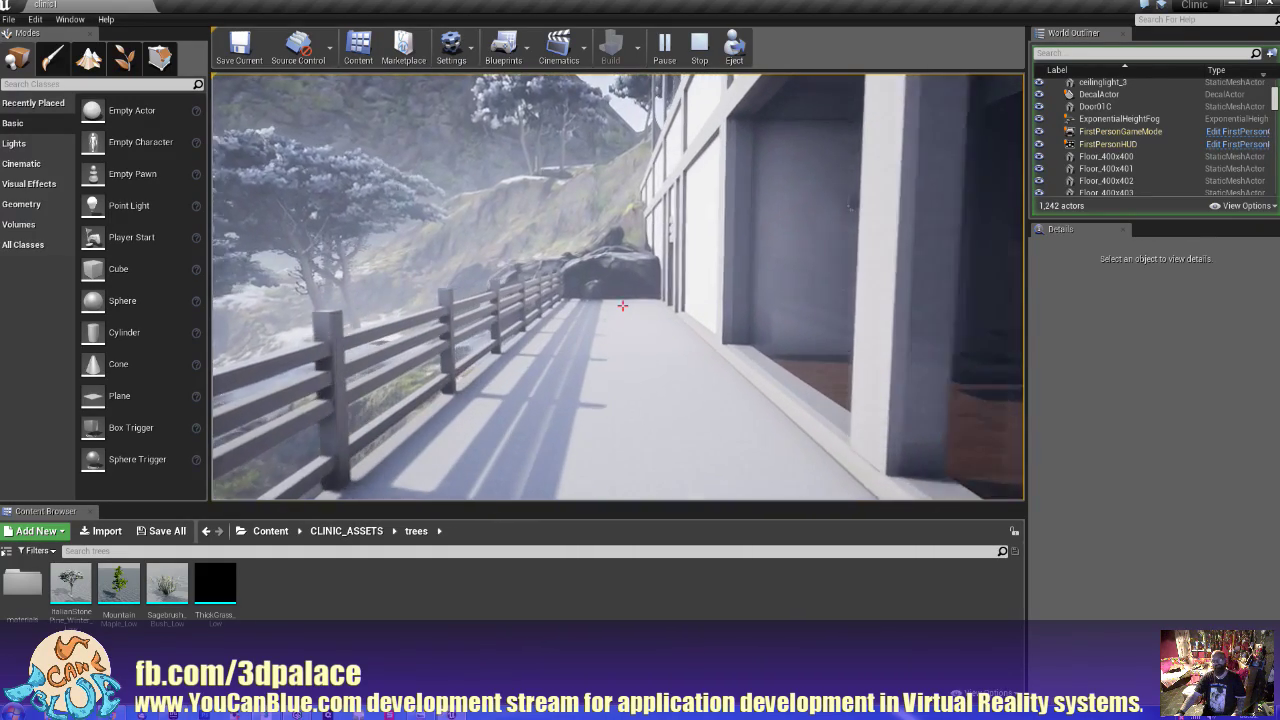
key("w")
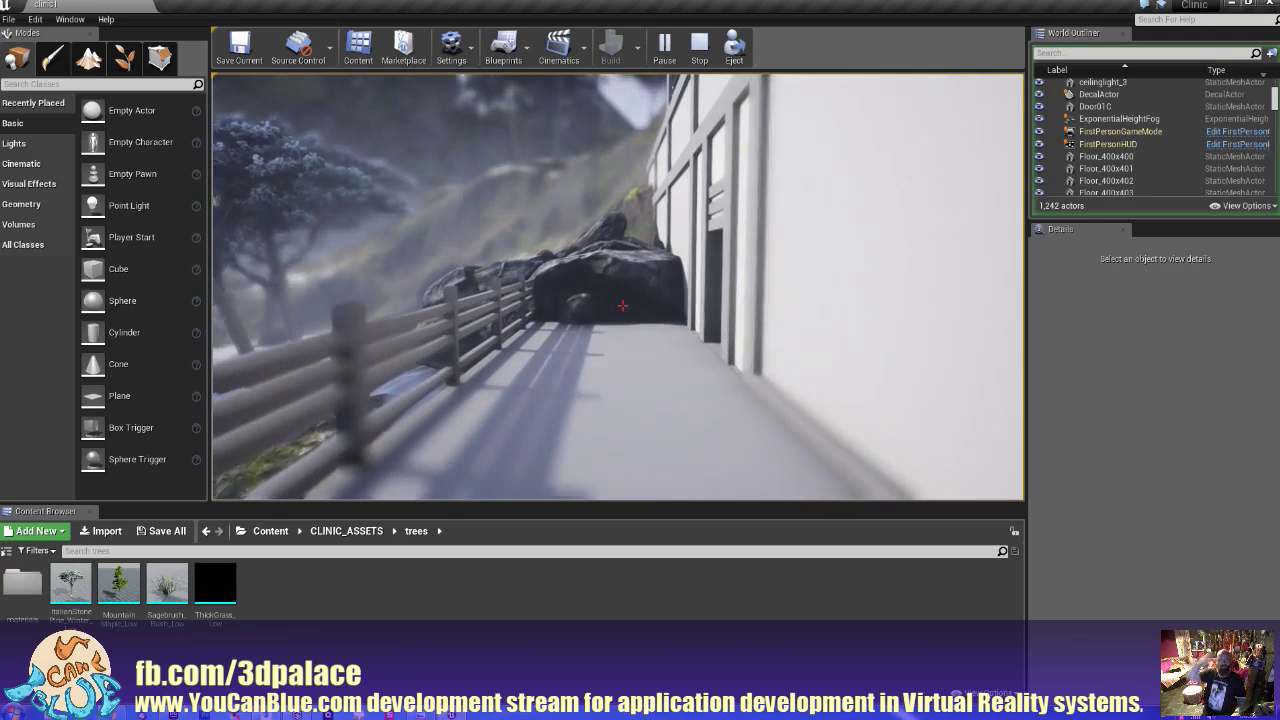
key("w")
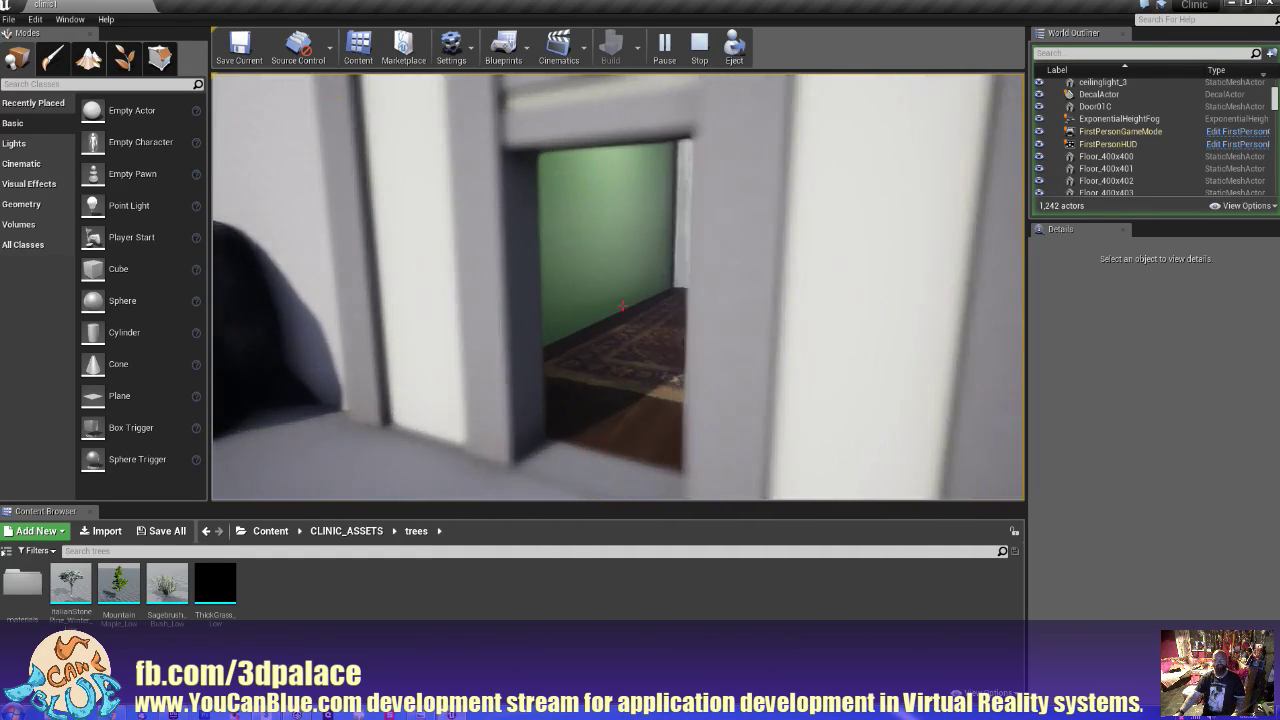
Walk along the green corridor into the waiting room with sofas and on through its side doorway
key("w")
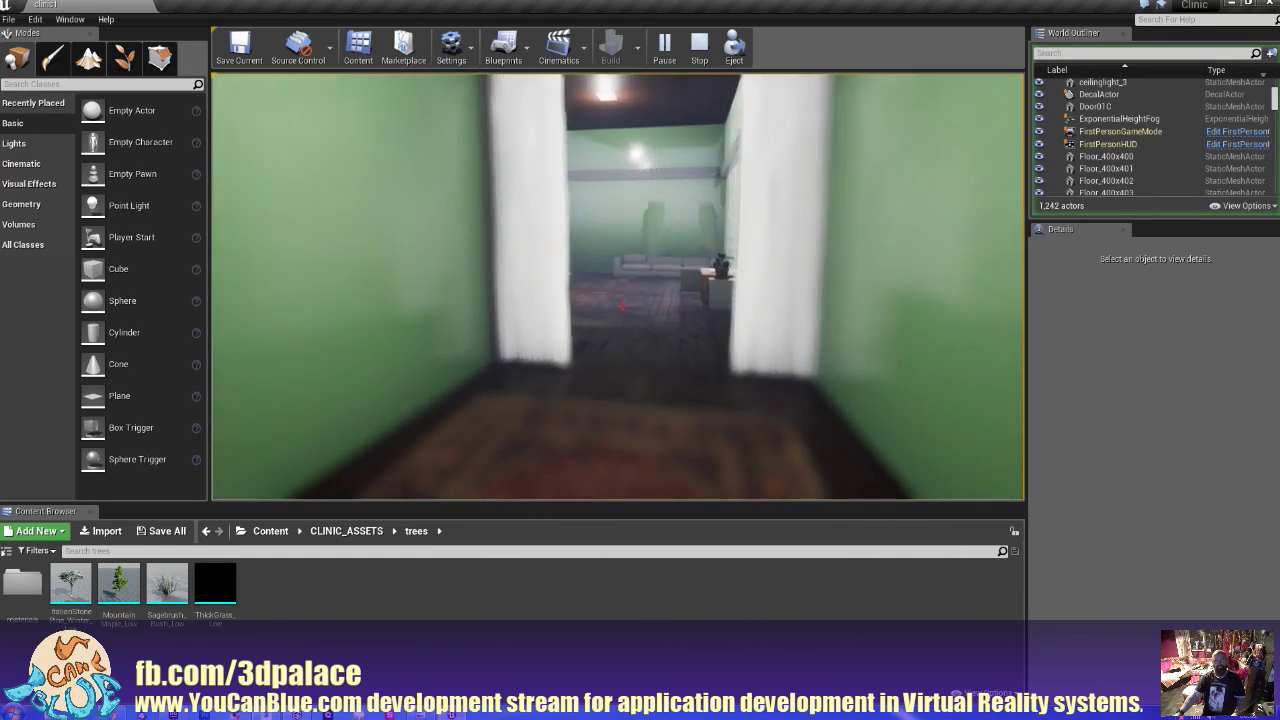
key("w")
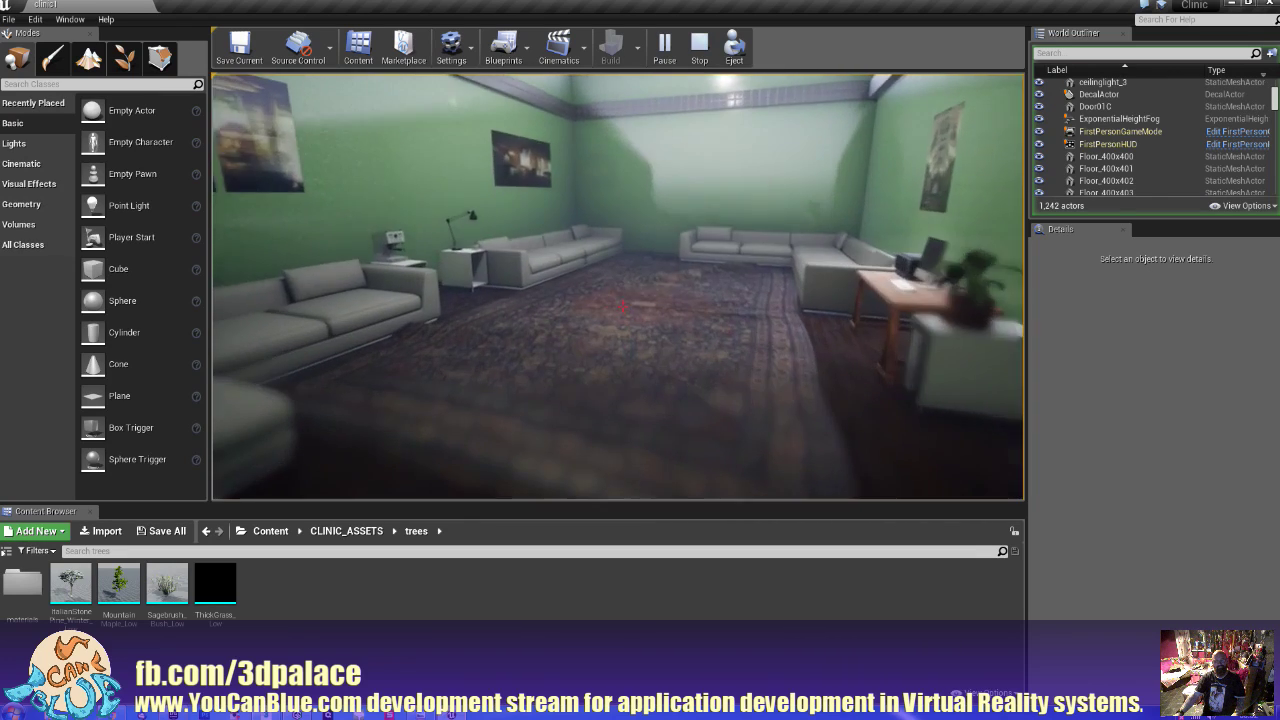
key("w")
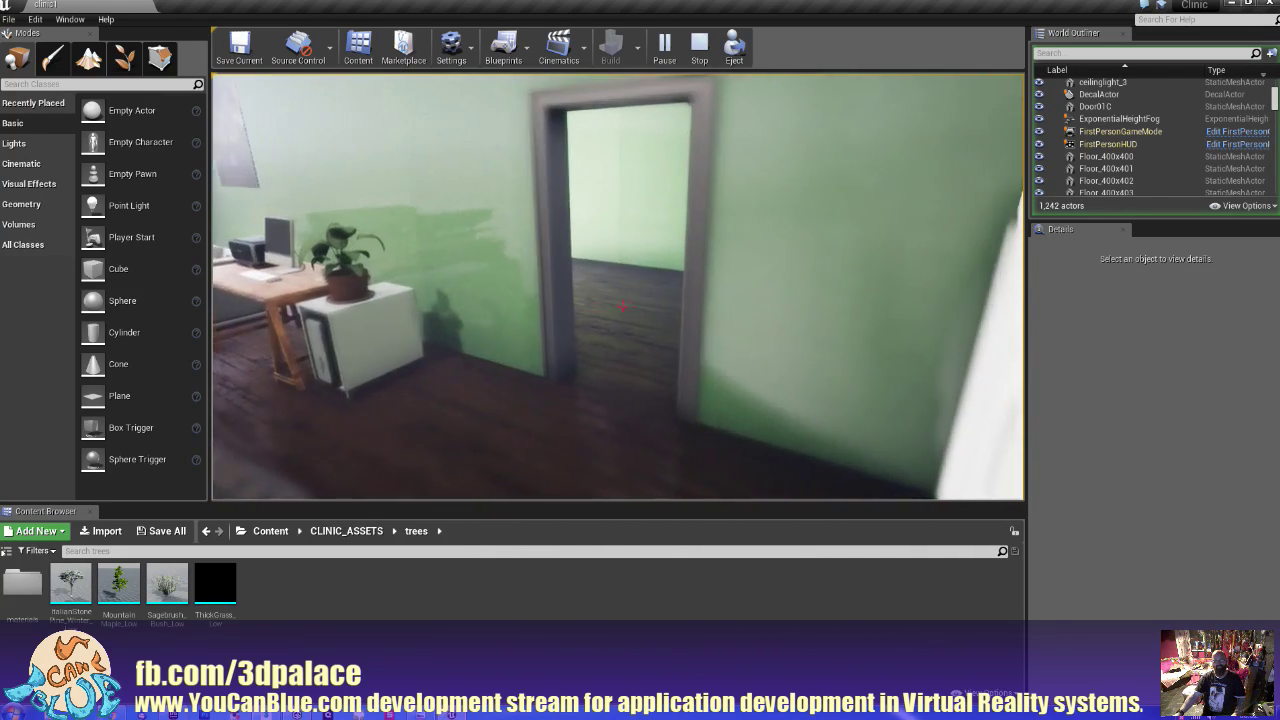
key("w")
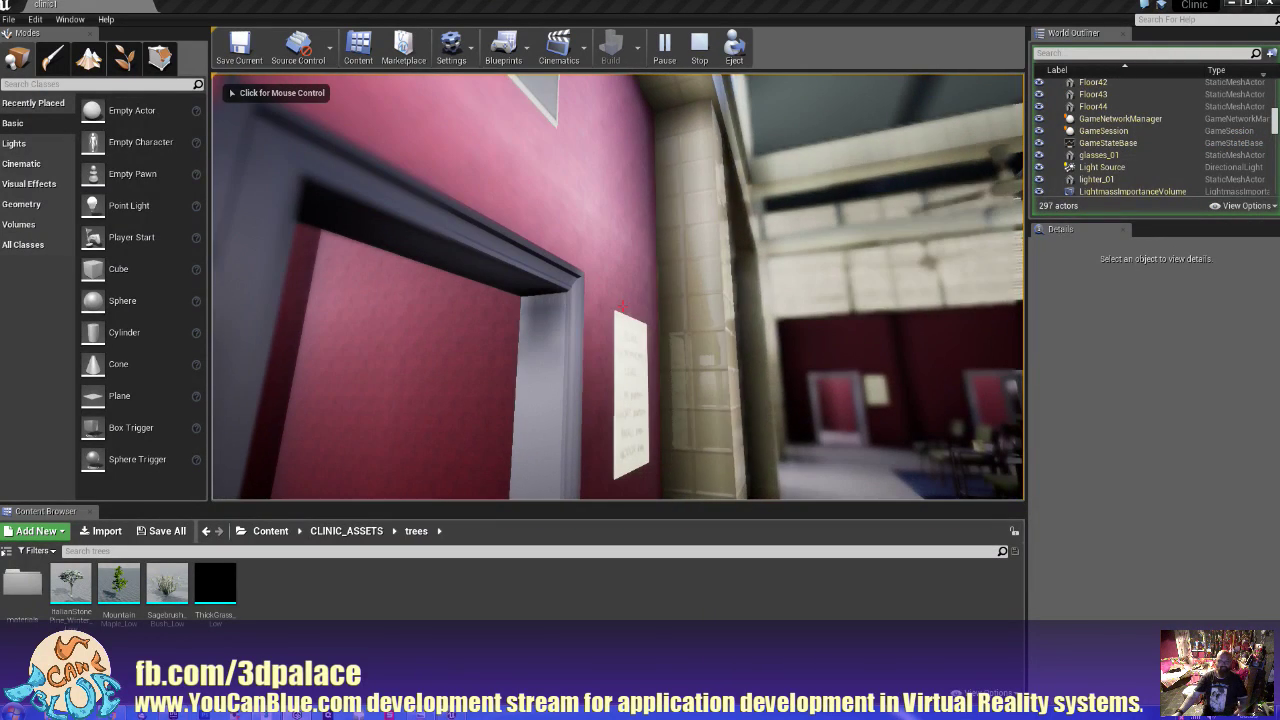
Walk past the Acrophobia Level 1 sign through the ornate door beside the lamp, and end the play session
left_click(721, 316)
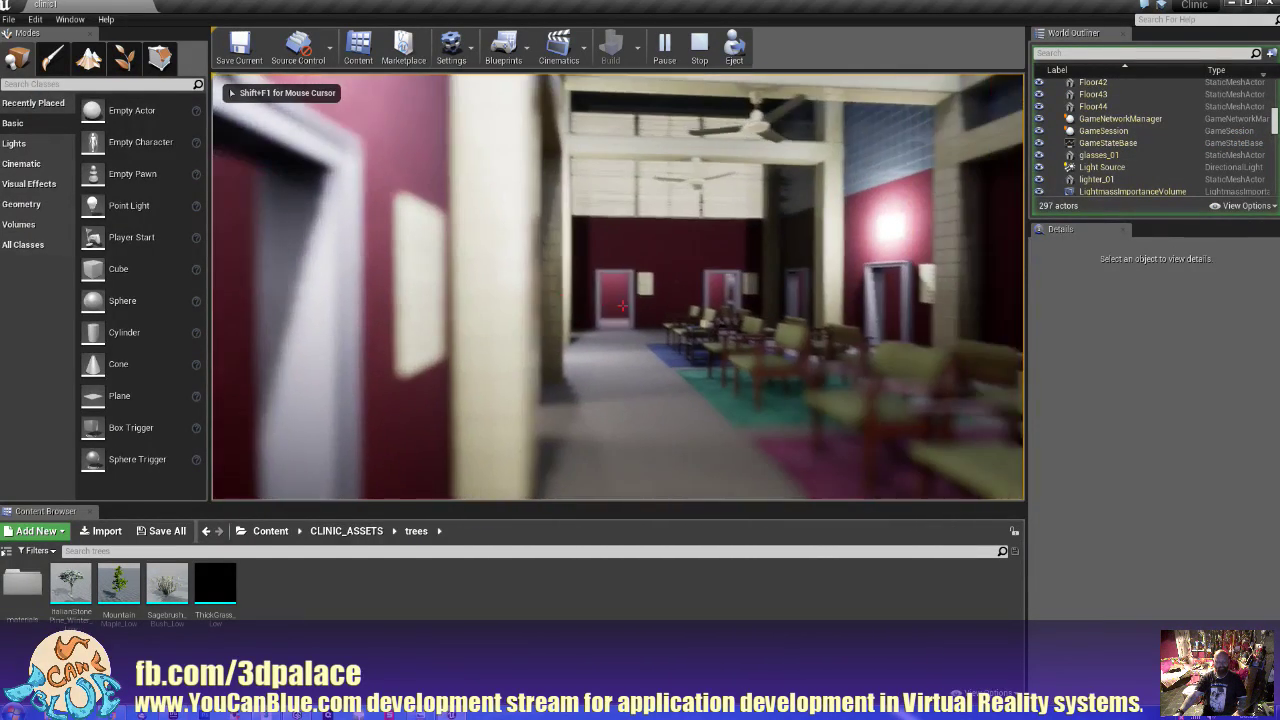
key("w")
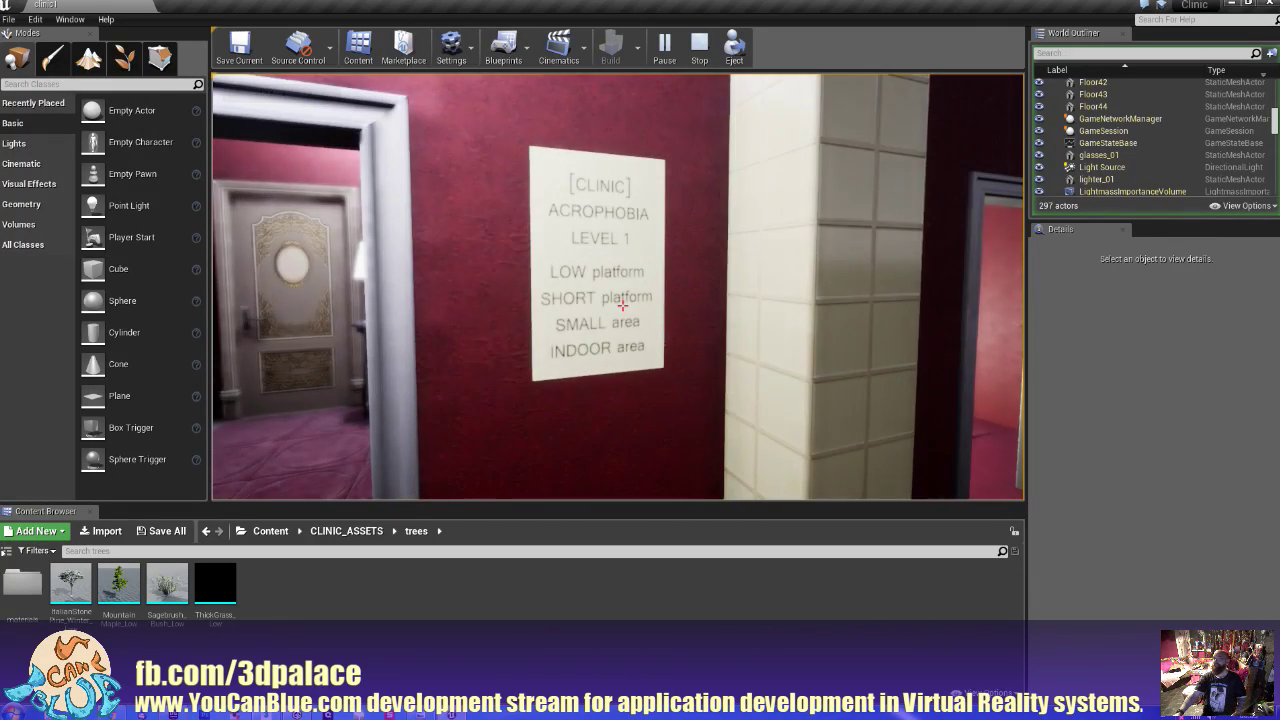
key("w")
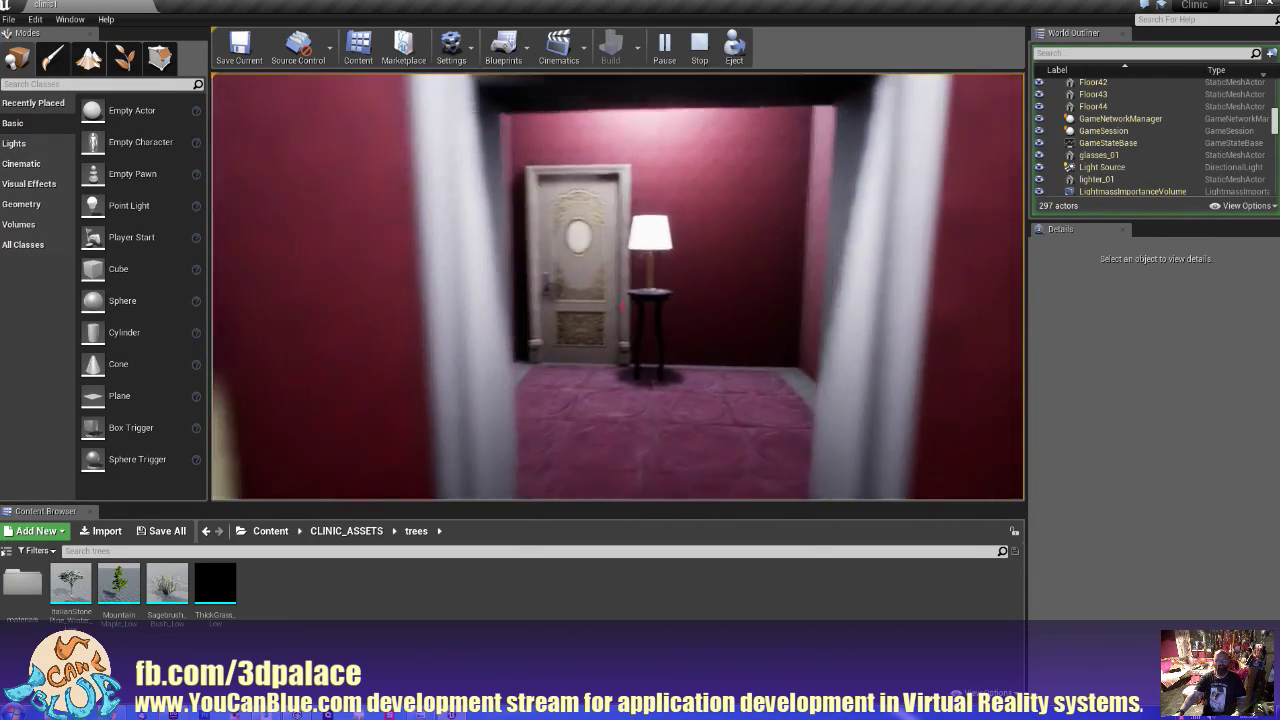
key("w")
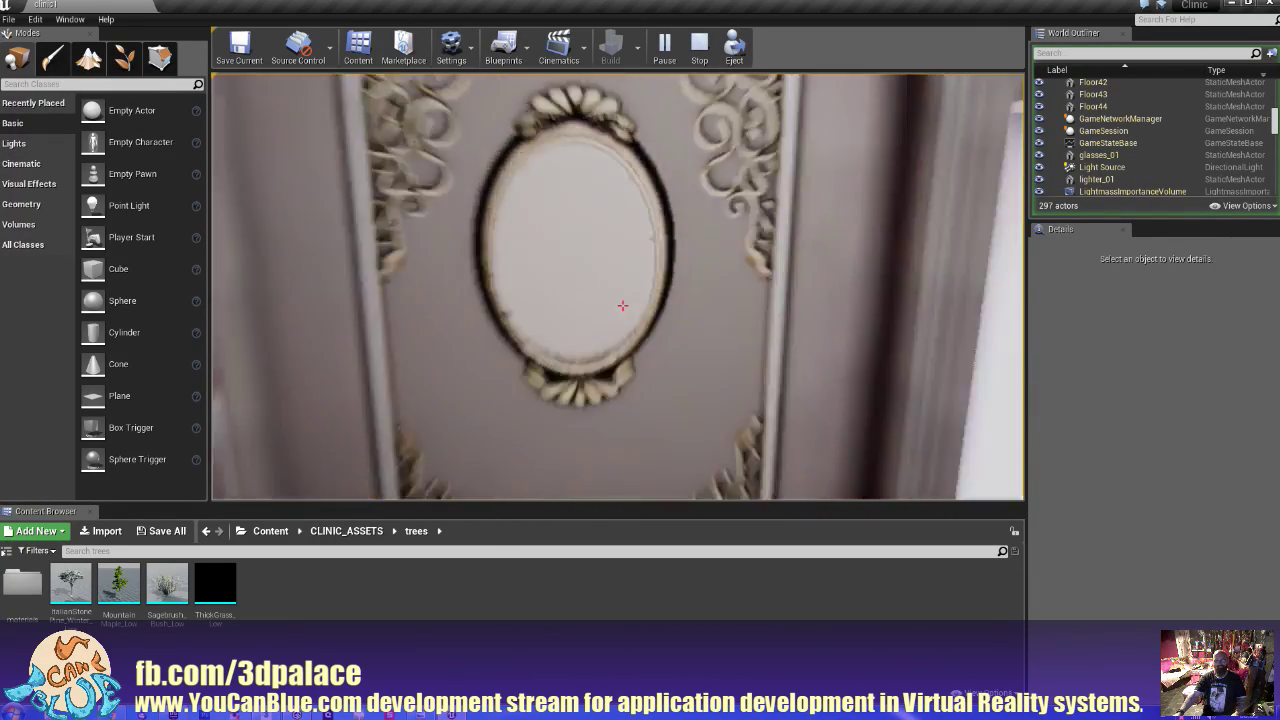
key("w")
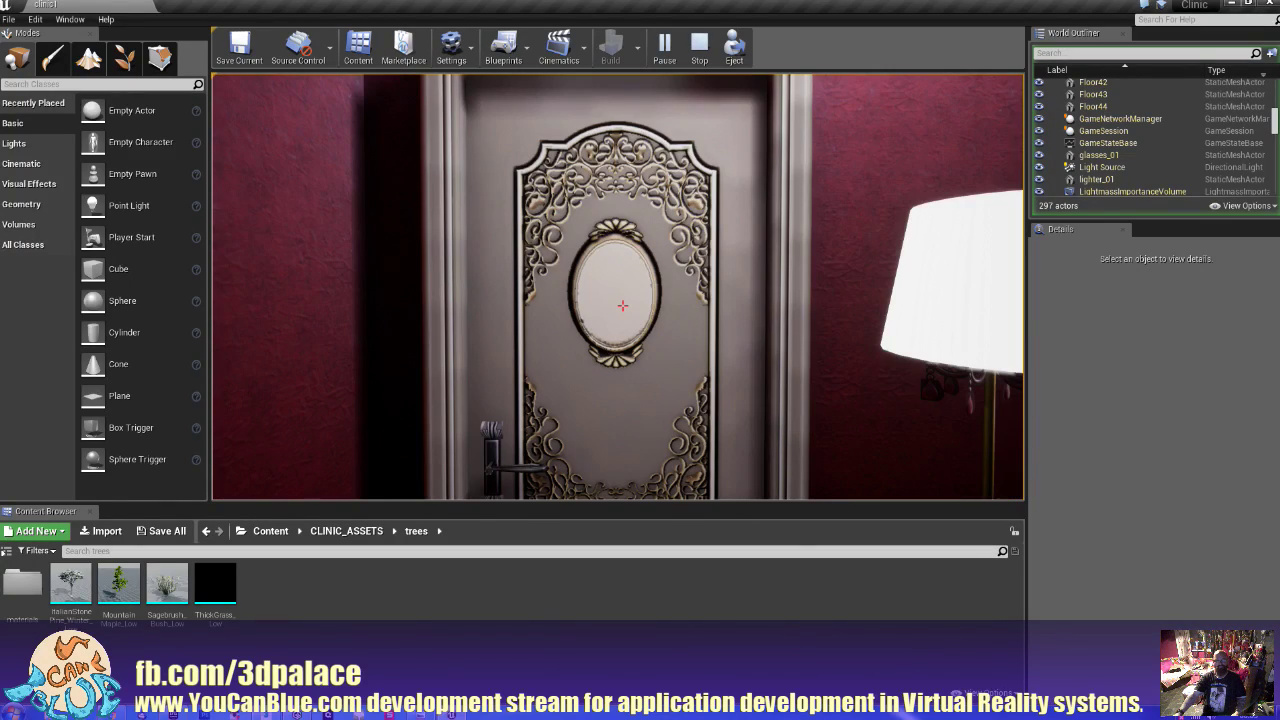
key("w")
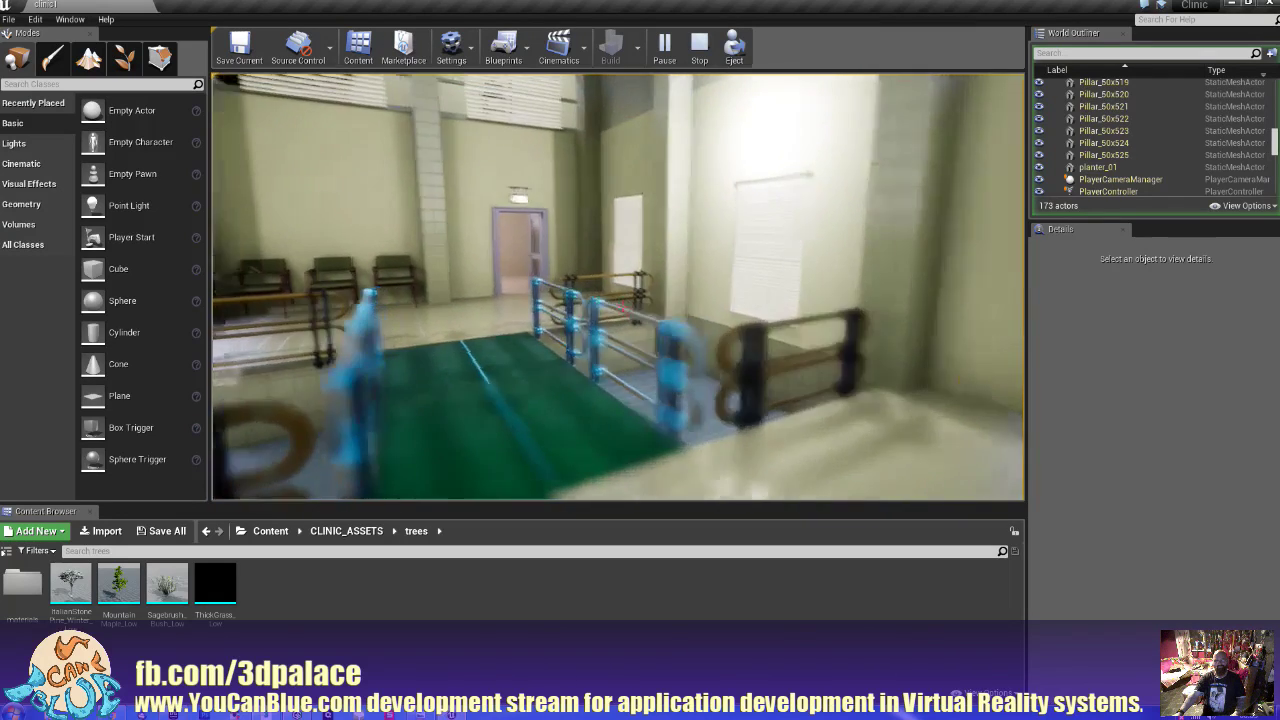
key("Escape")
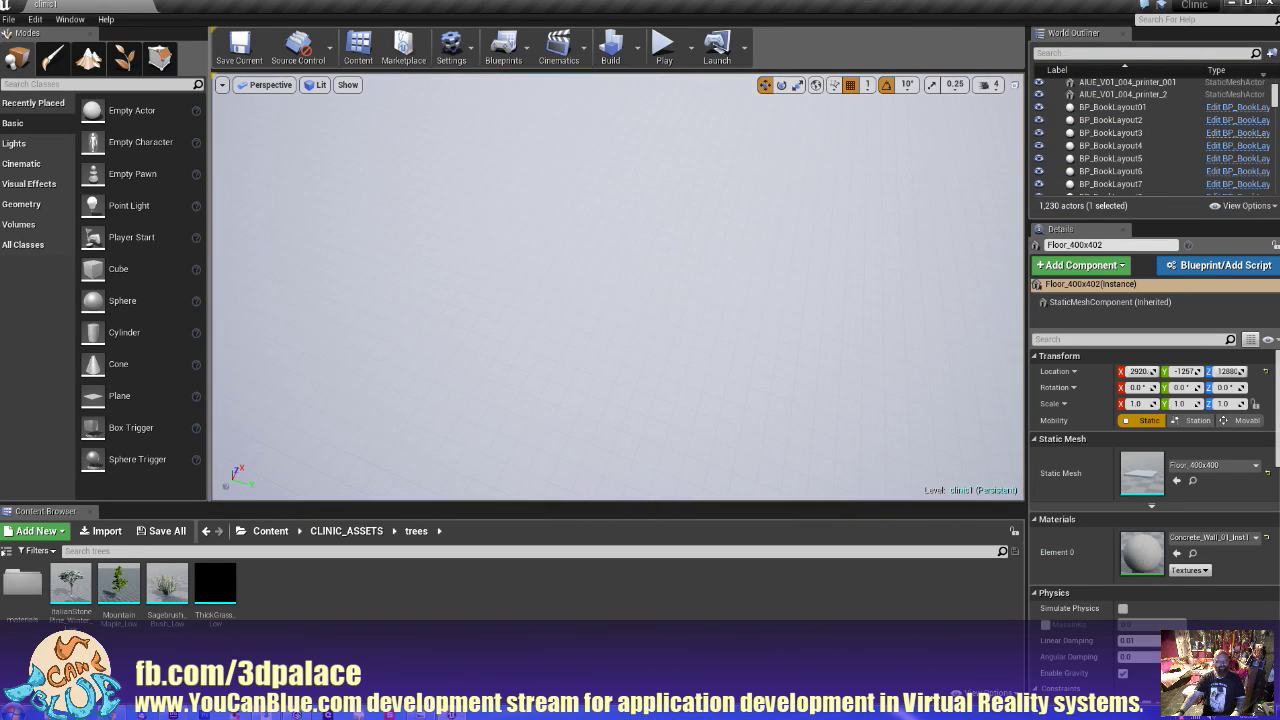
Open the acrophobia8 map from the Maps_acrophobia folder and return to the root Content folder
left_click(270, 531)
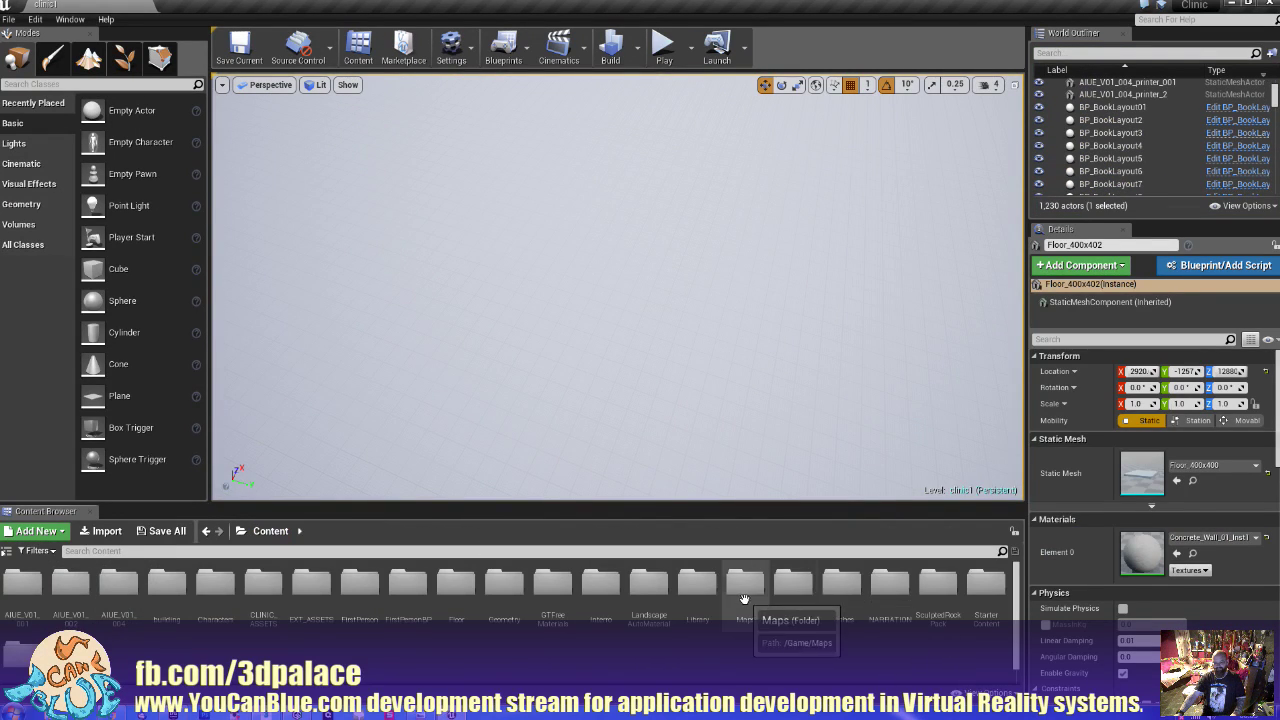
double_click(793, 582)
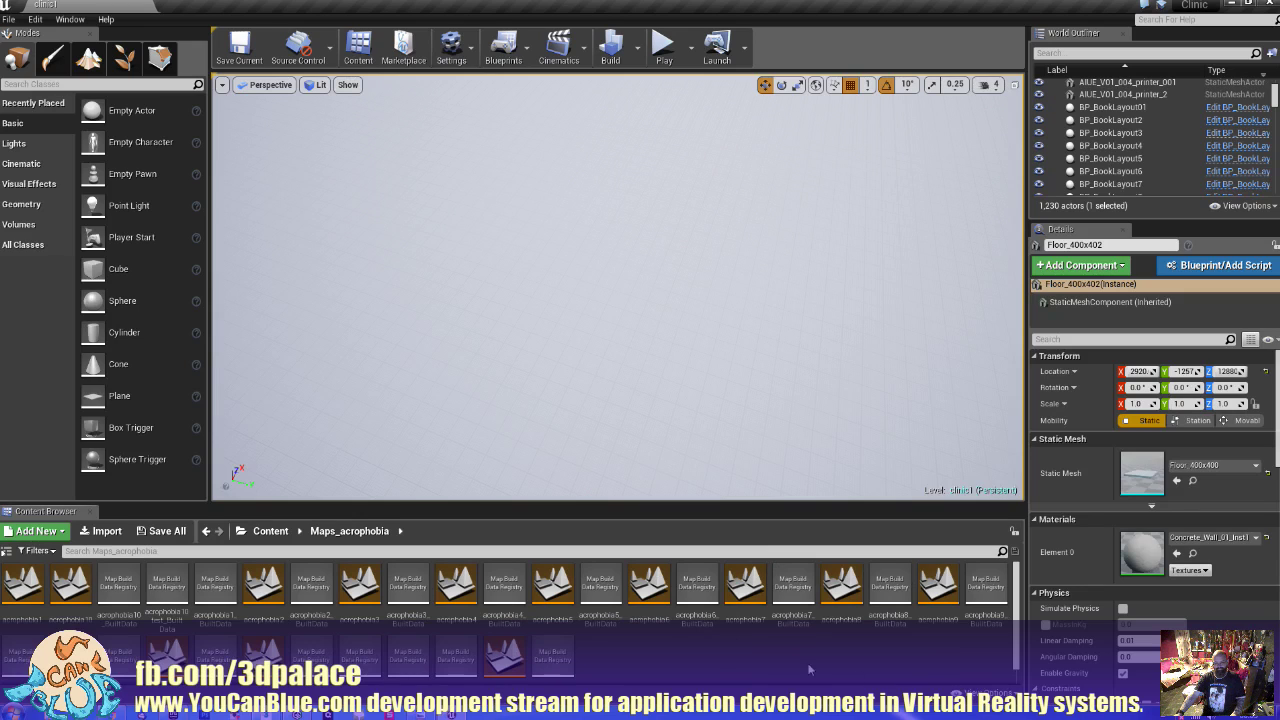
double_click(841, 585)
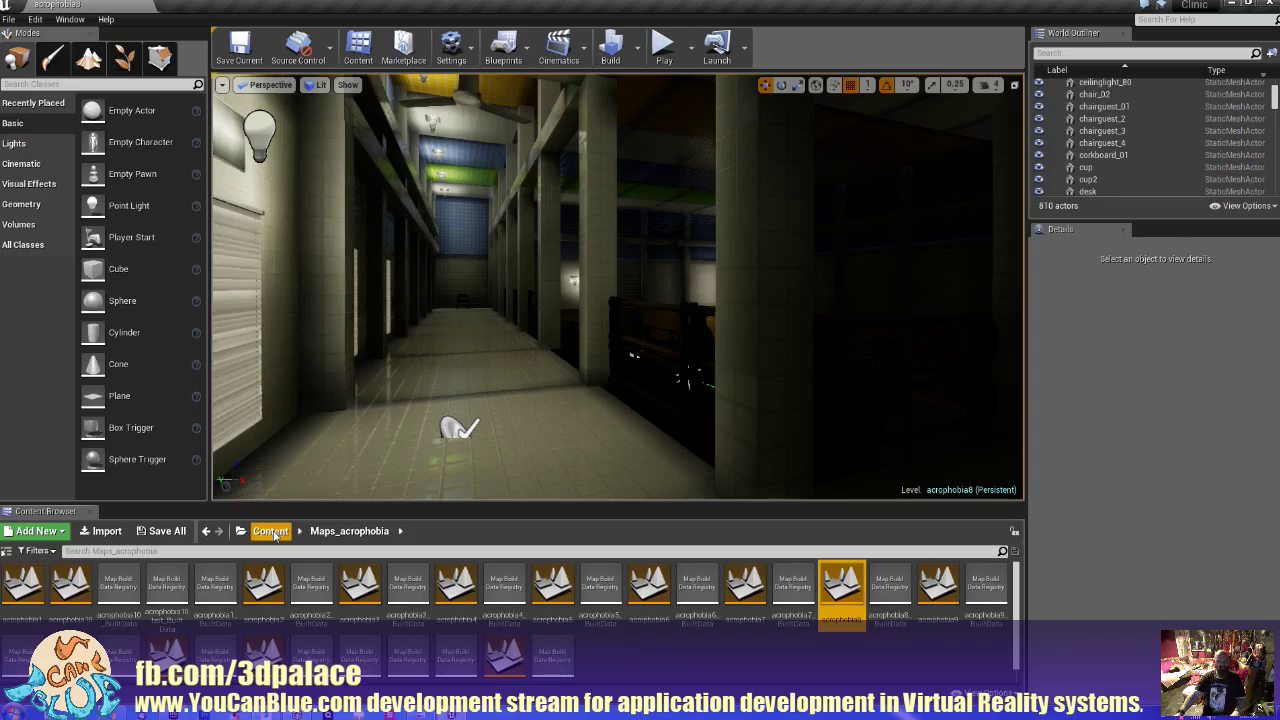
left_click(270, 531)
View the rock cliff beside the yellow-striped wall in the acrophobia8 map, and close the editor
right_click_drag(700, 366, 390, 545)
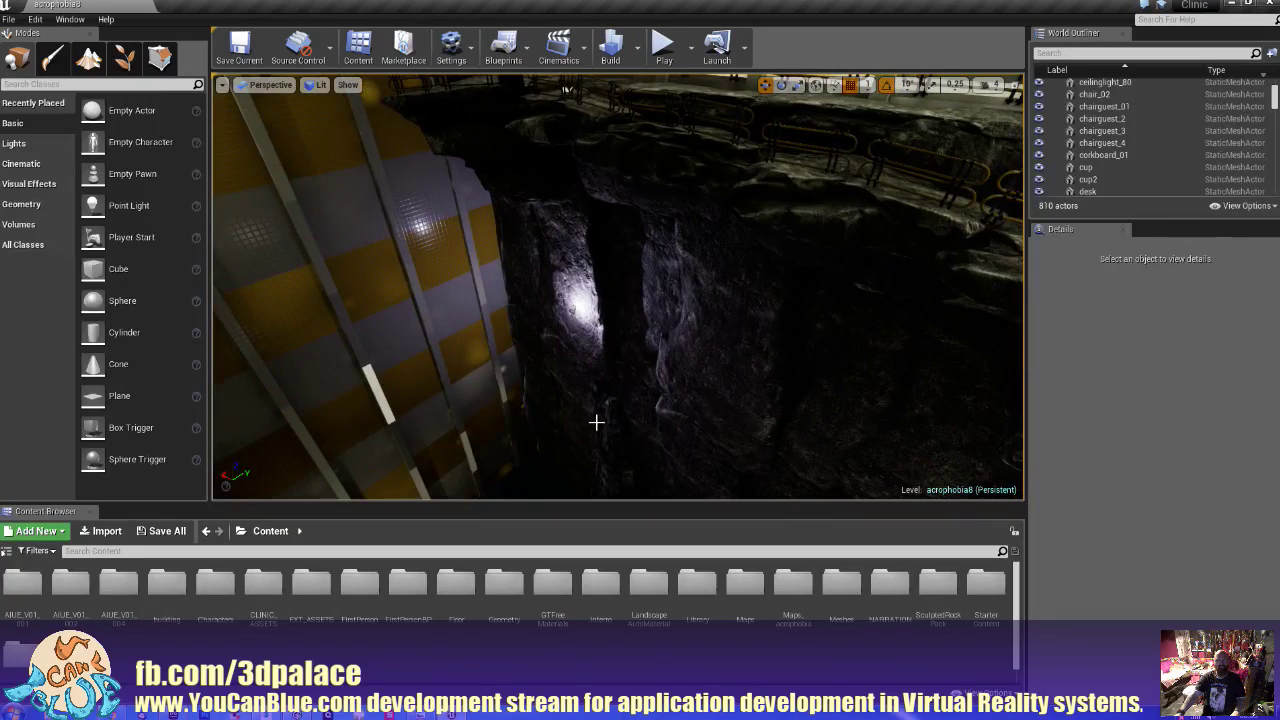
right_click_drag(596, 423, 596, 380)
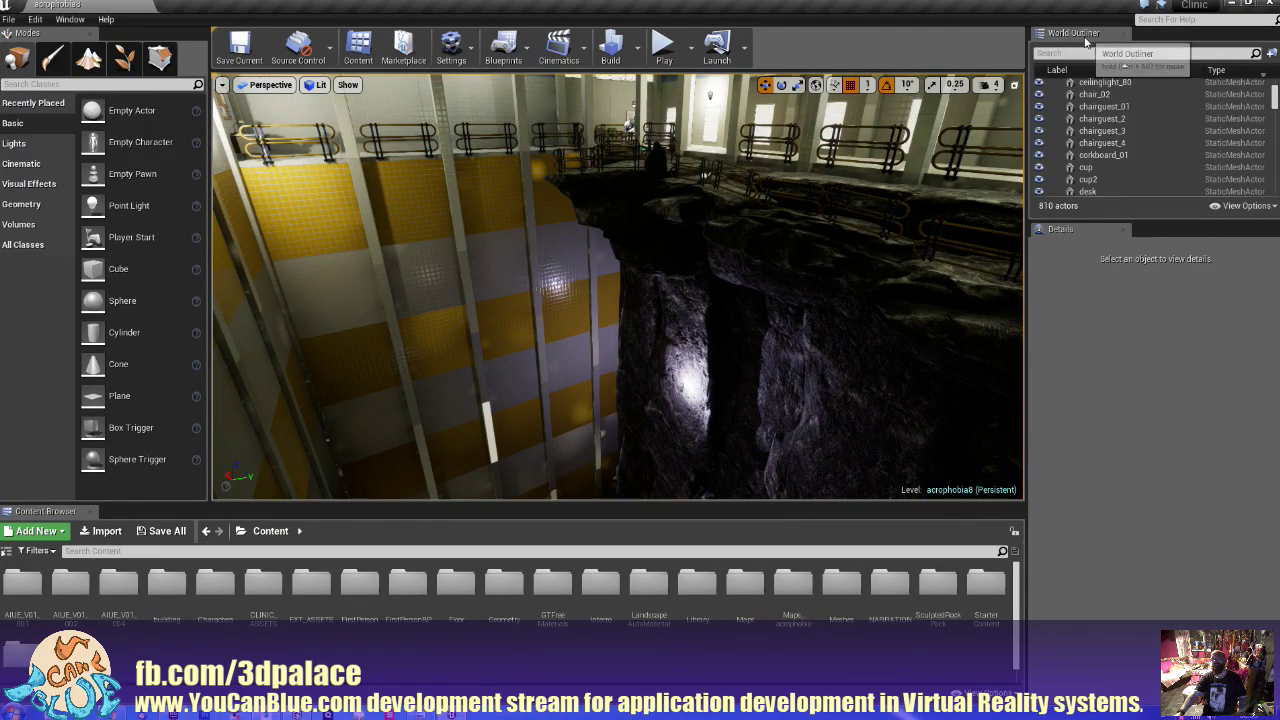
left_click(1268, 5)
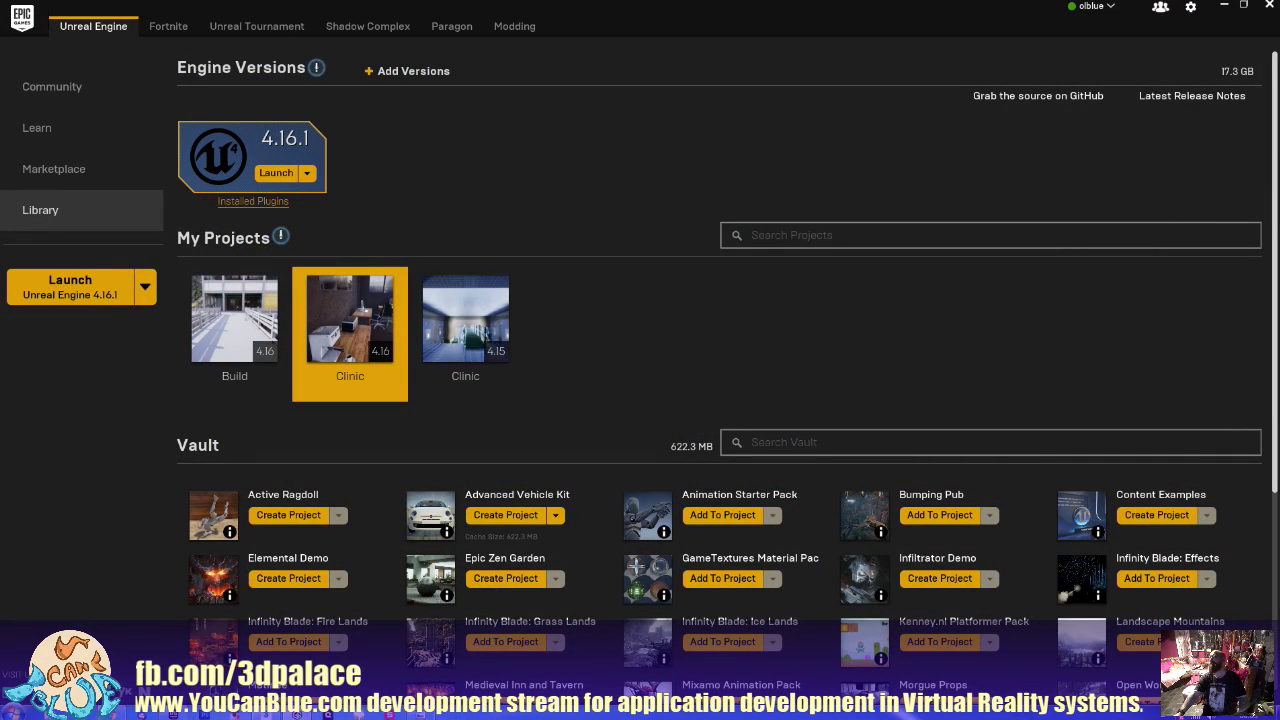